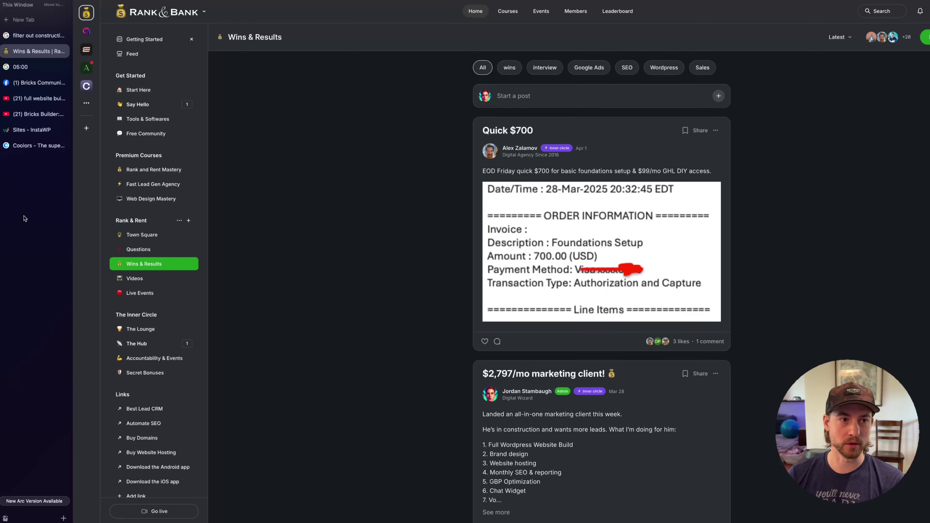
Scroll through the Bricks Community post's comments, then bring up the Bricks Builder video description
click(37, 82)
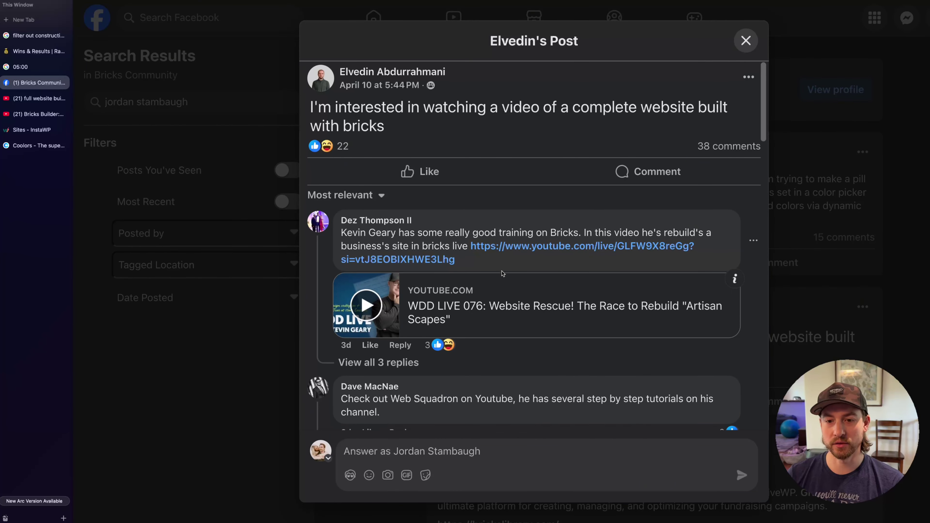
scroll(503, 273, down, 2)
scroll(503, 273, up, 2)
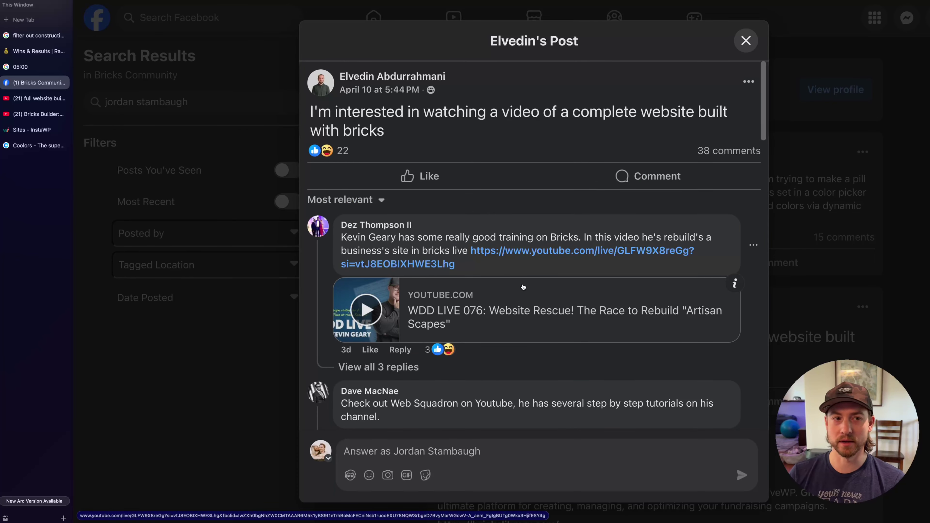
click(37, 113)
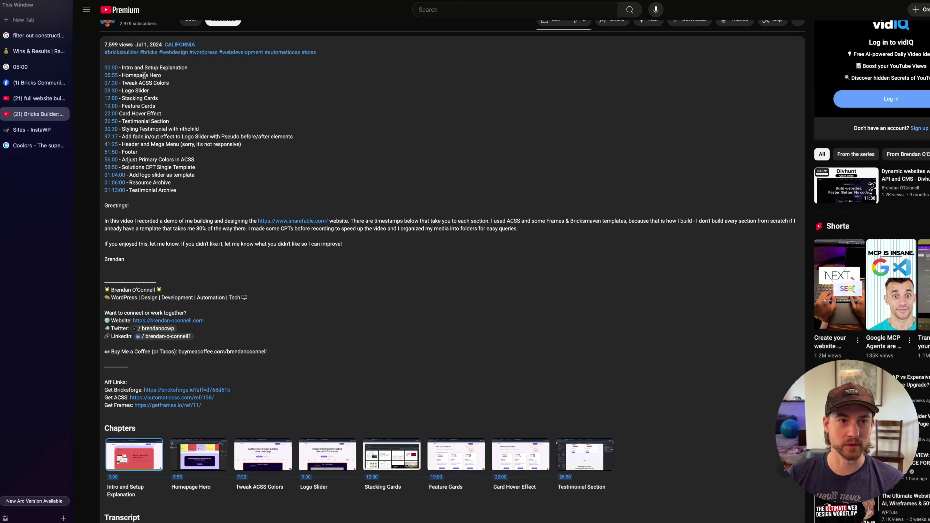
Highlight lines in the Bricks Builder video's chapter timestamp list while reading, then clear the highlight
drag(134, 75, 104, 113)
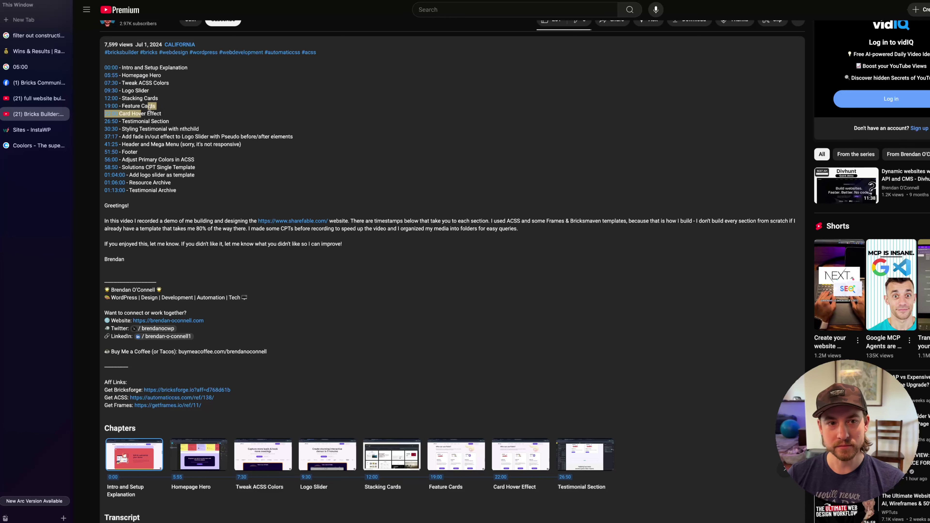
click(155, 110)
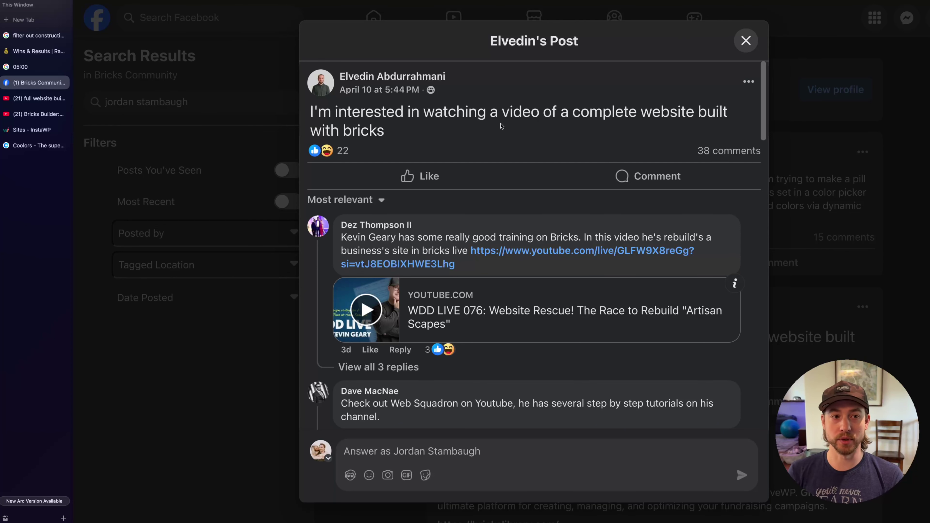
Highlight the 26:50 Testimonial Section chapter, then bring up the Full Website Design Tutorial note
click(38, 114)
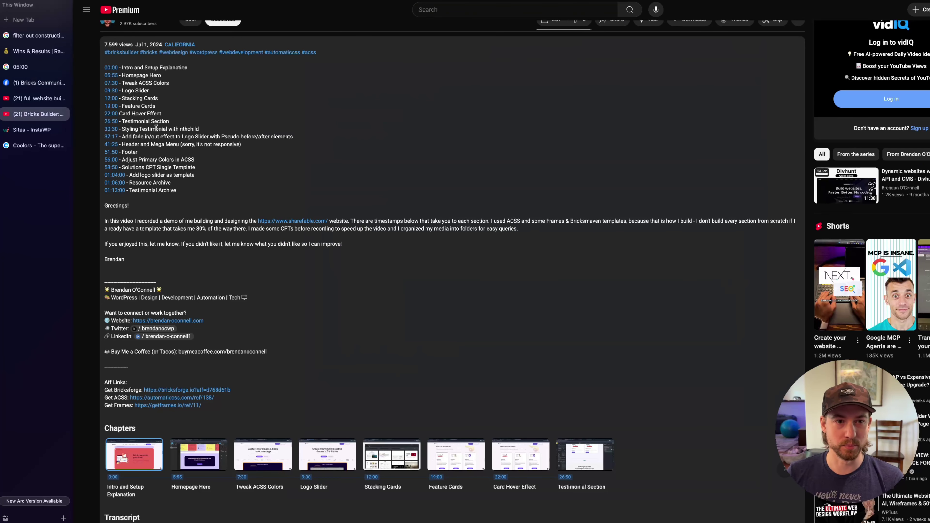
mouse_move(156, 128)
mouse_down()
mouse_move(161, 136)
mouse_move(165, 114)
mouse_up()
click(162, 135)
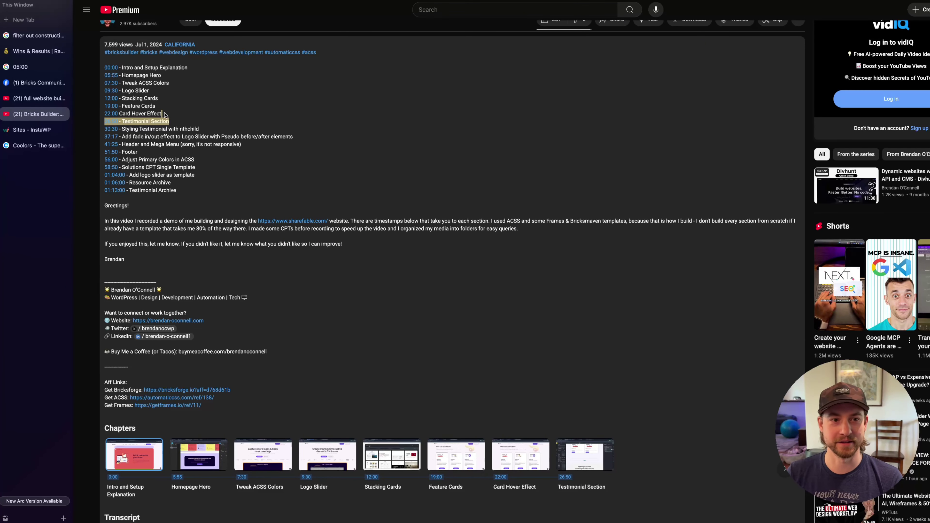
click(181, 121)
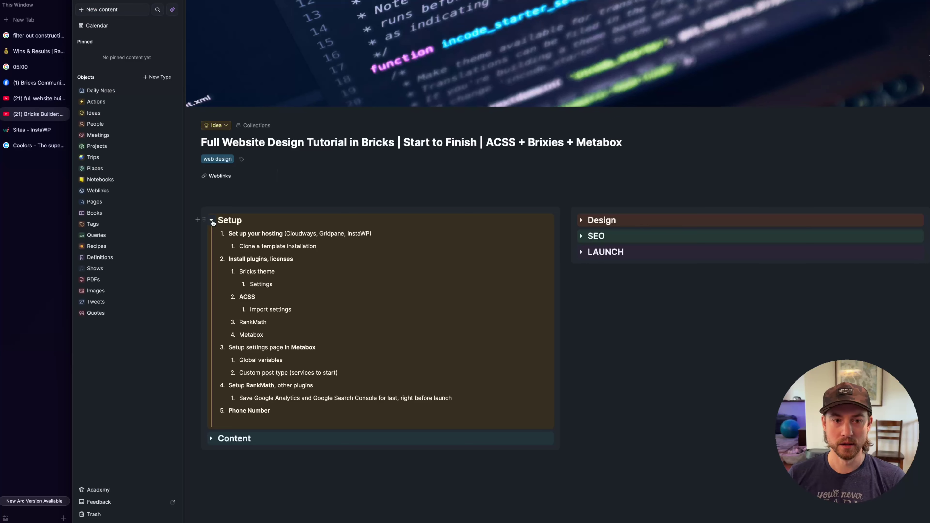
click(211, 220)
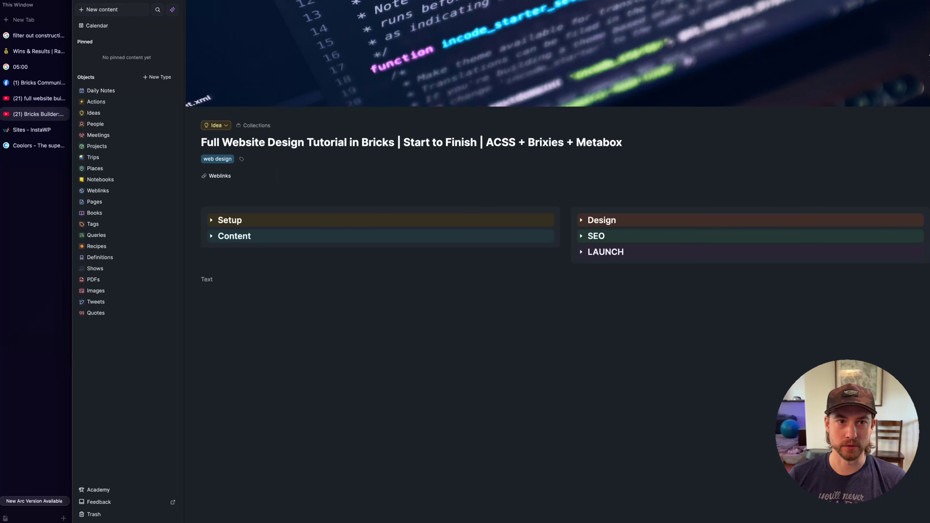
Hide the sidebar to widen the note and expand the Setup checklist
key(super+backslash)
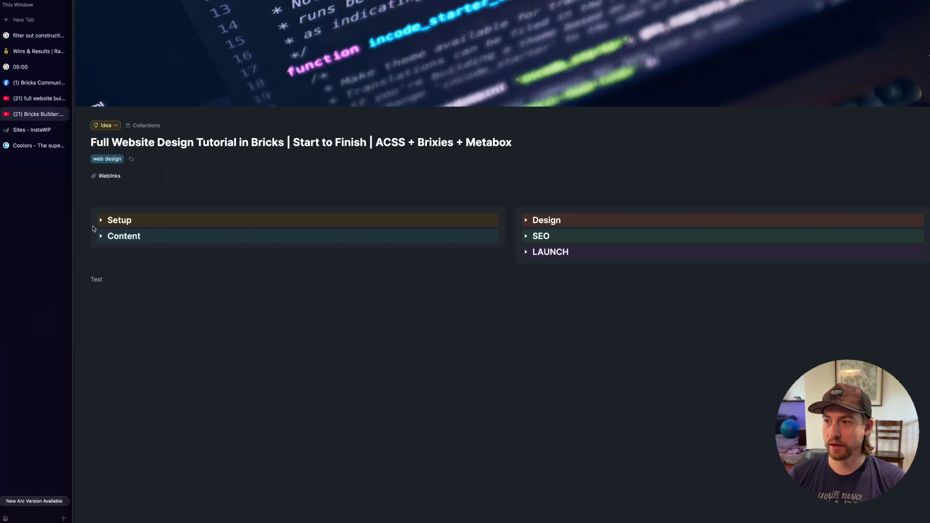
click(100, 220)
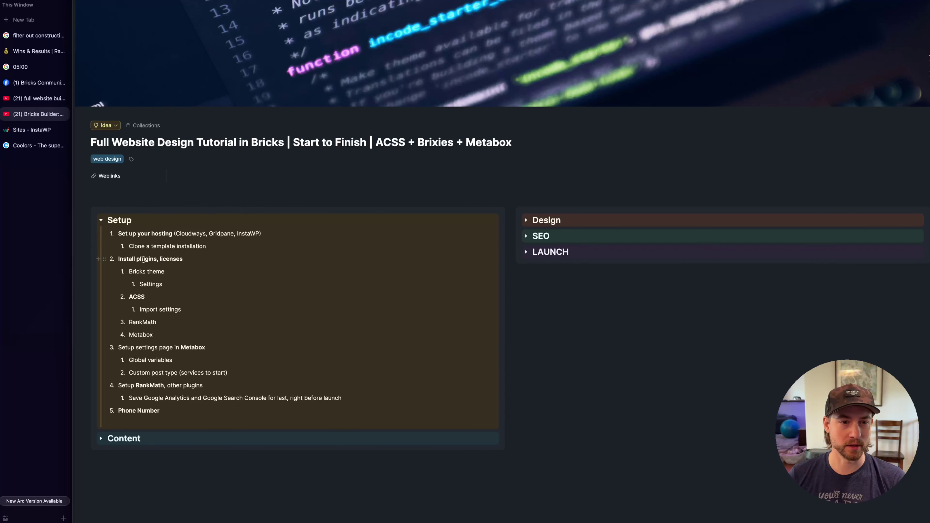
click(194, 260)
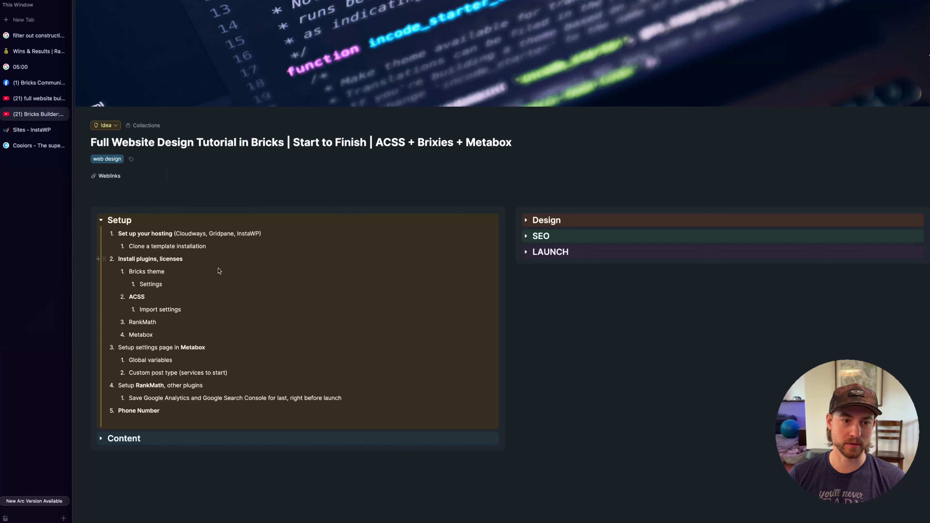
Go over the Setup items ACSS, Global variables and Phone Number, selecting each while explaining
double_click(139, 298)
click(159, 322)
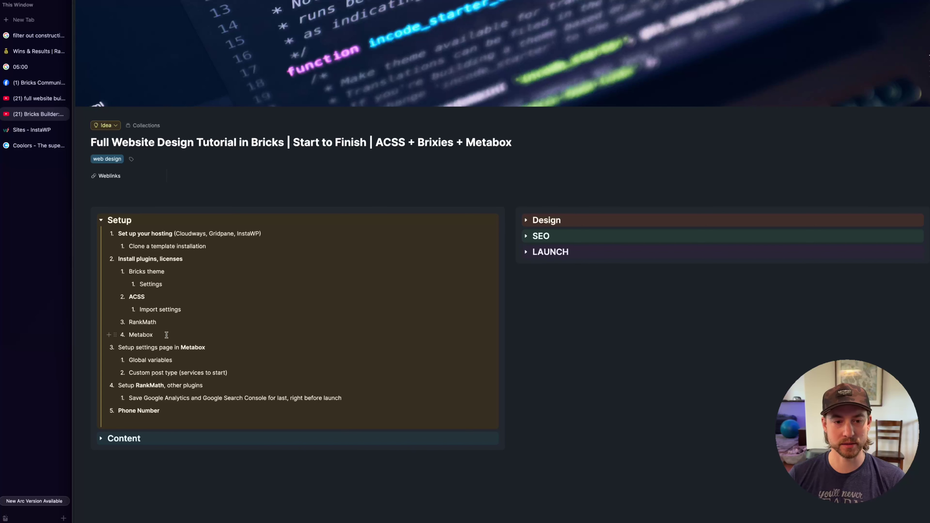
double_click(158, 360)
click(237, 362)
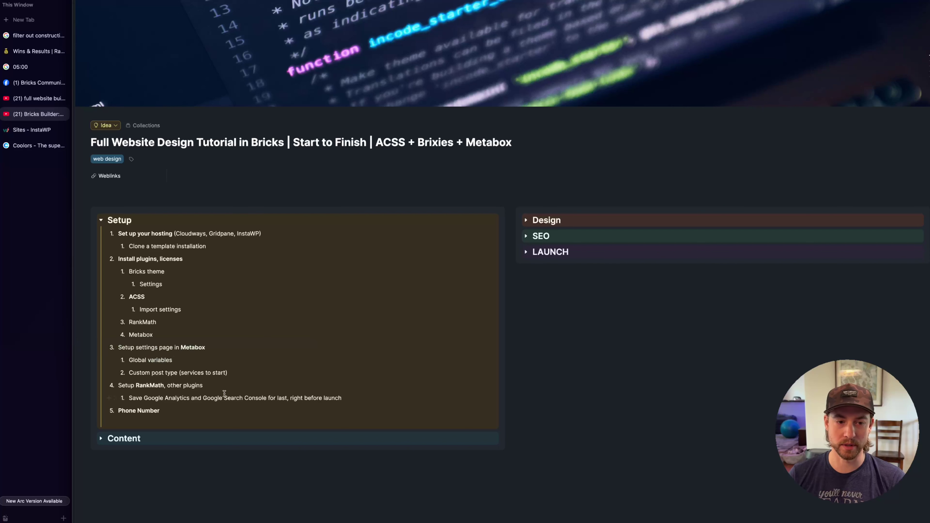
triple_click(163, 411)
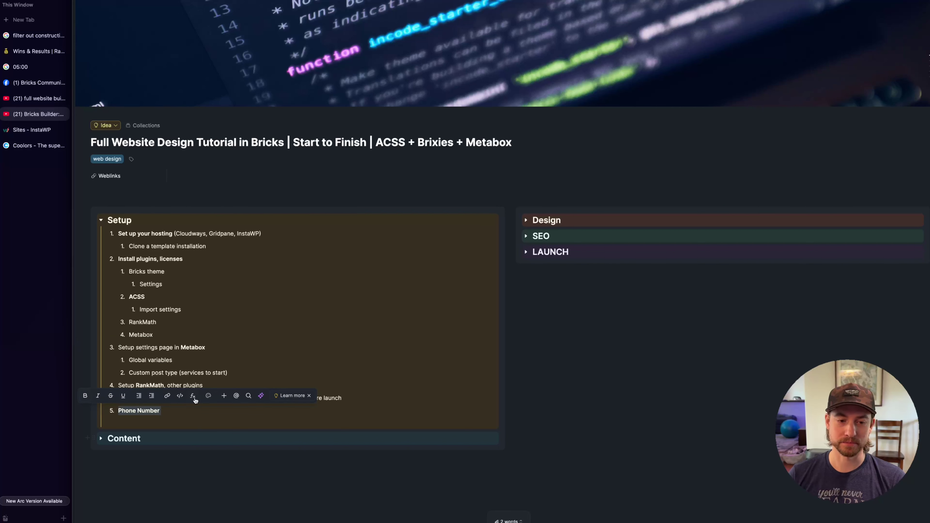
click(191, 409)
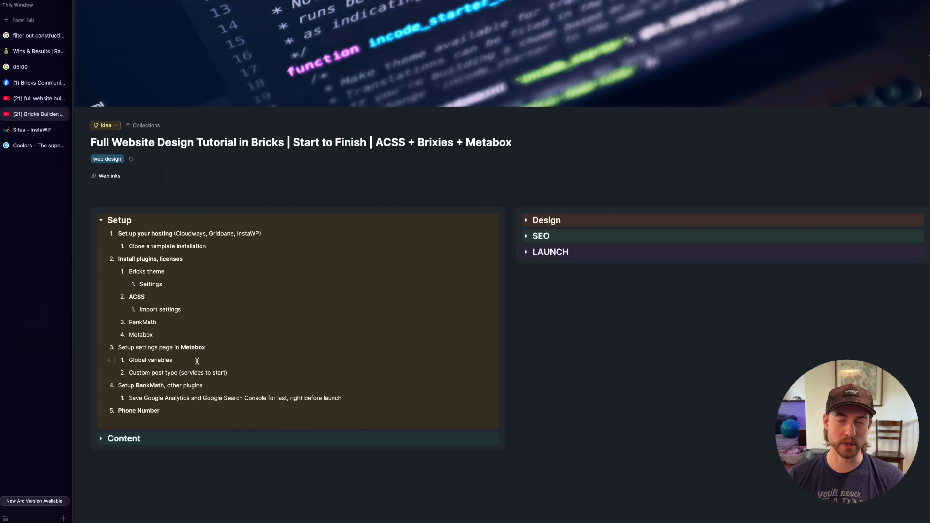
Expand the Content checklist and review its Content template item
click(101, 439)
scroll(187, 267, down, 3)
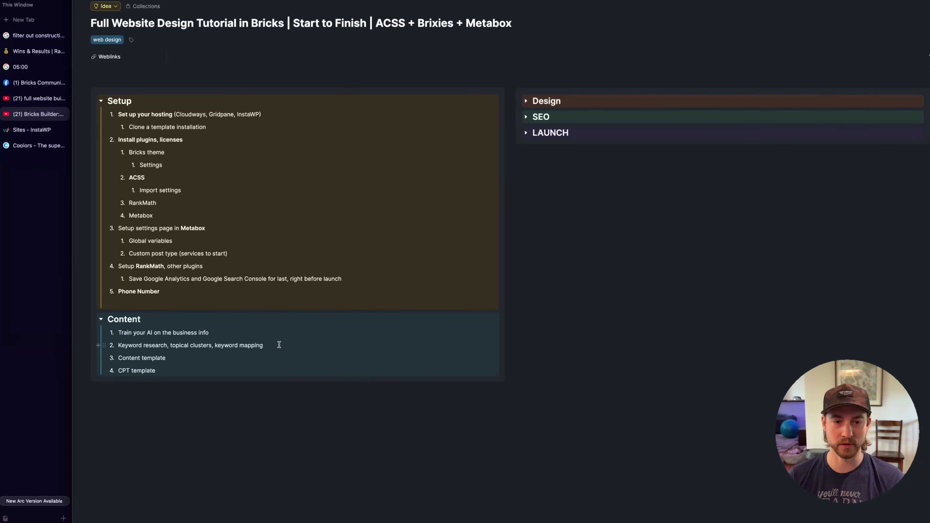
click(184, 359)
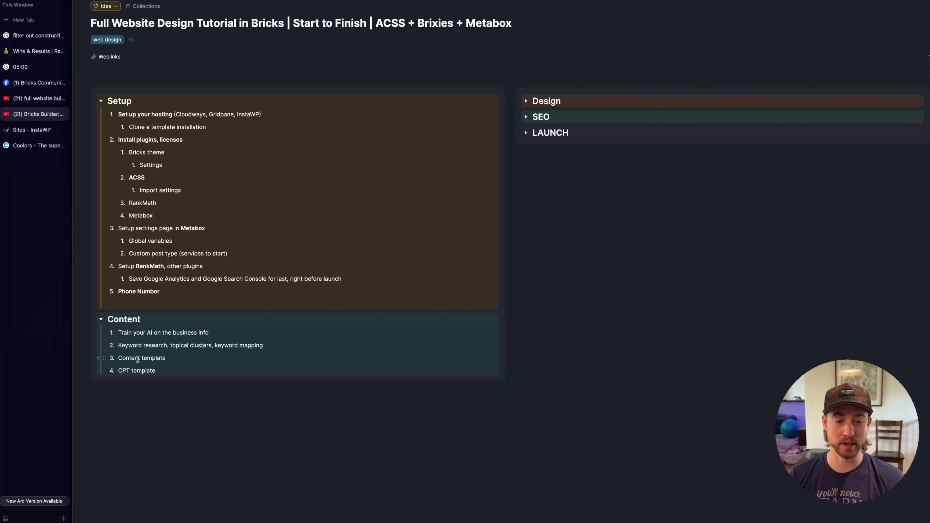
Expand the Design checklist and review its Color palette setup and Brixies frames items
click(526, 101)
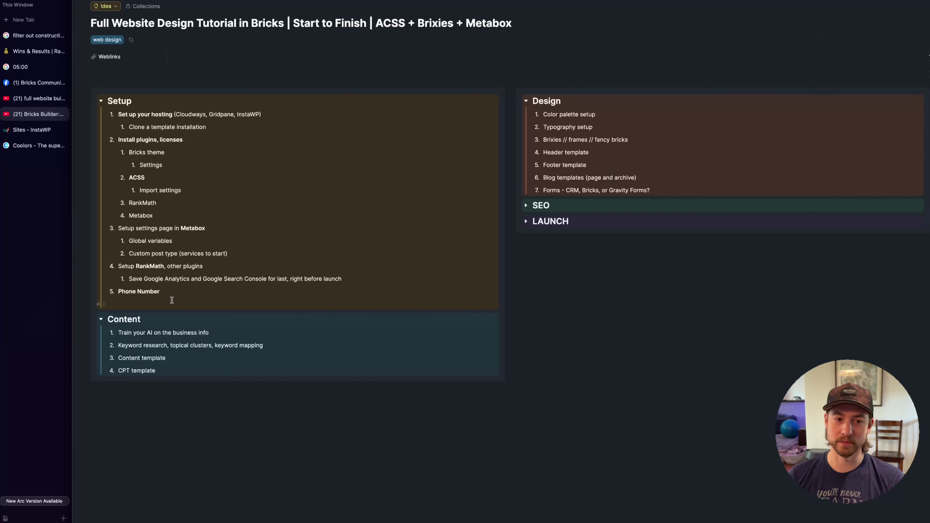
click(602, 114)
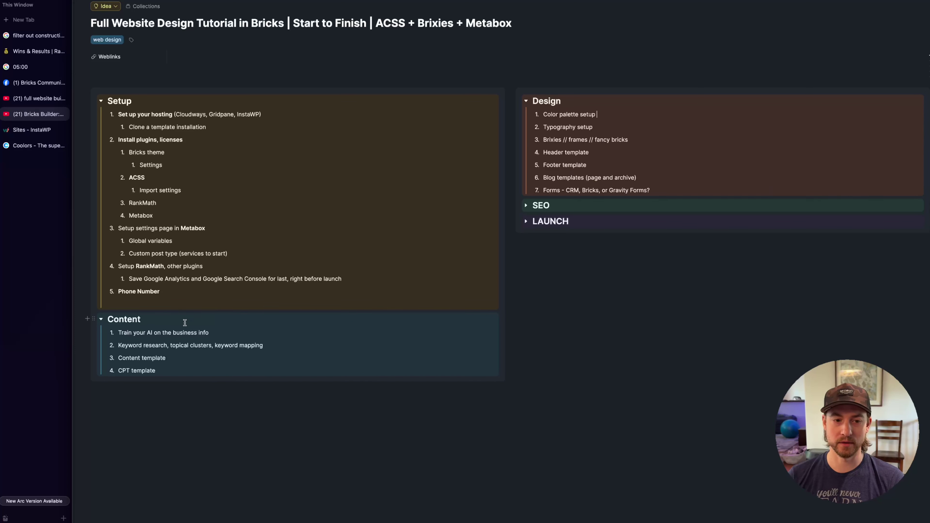
click(607, 113)
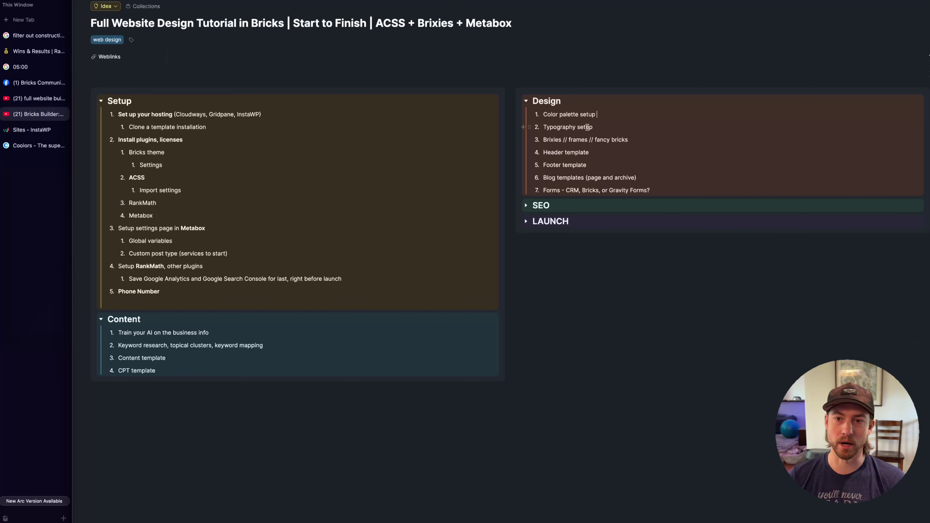
double_click(556, 140)
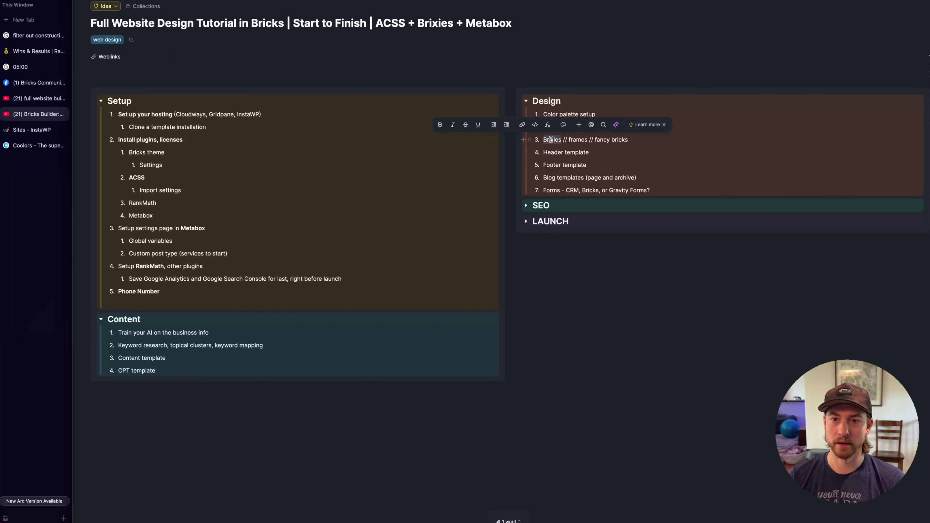
click(580, 140)
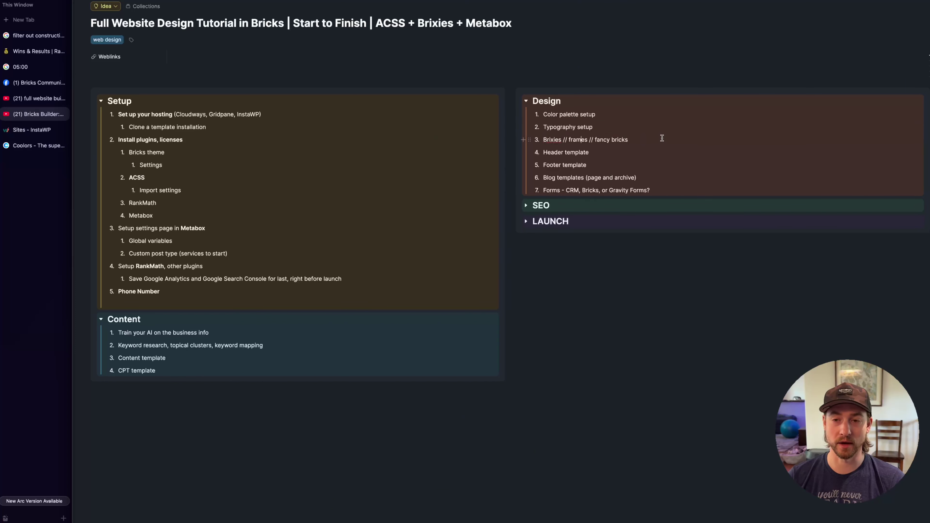
click(647, 139)
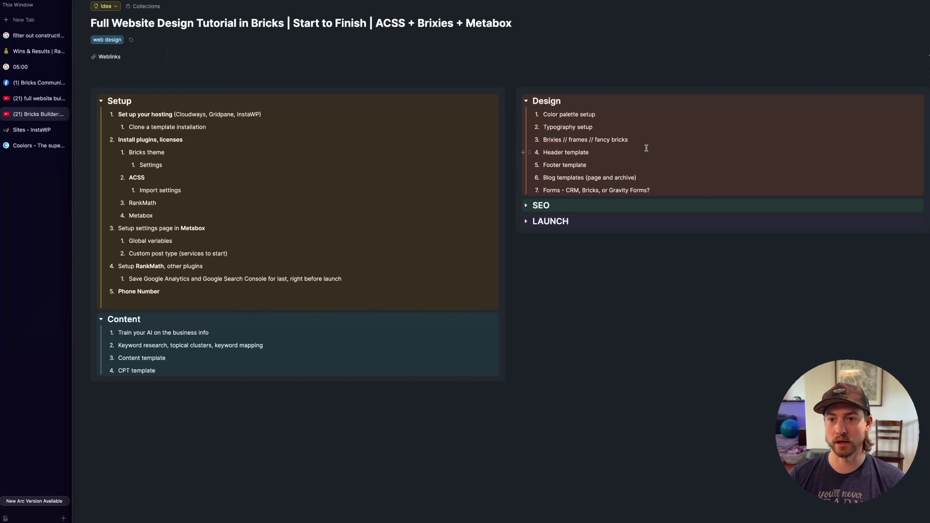
click(43, 116)
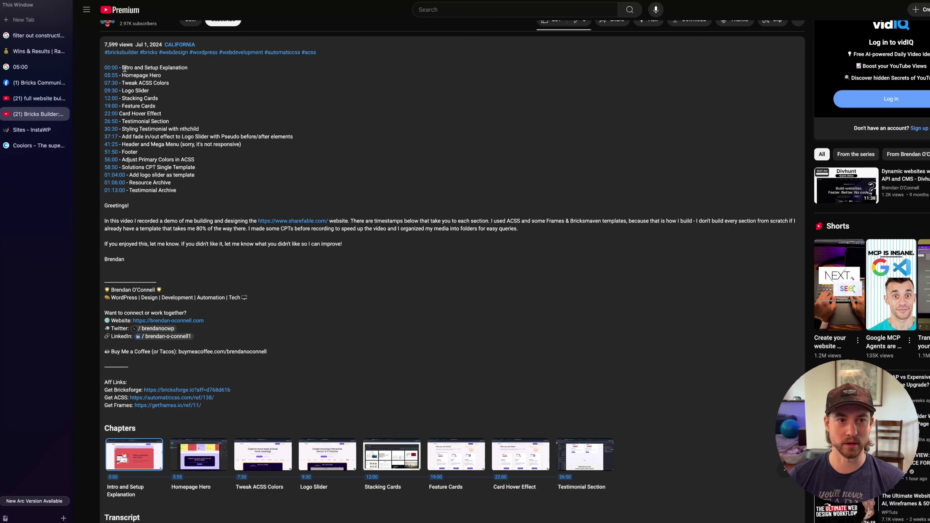
Highlight the Homepage Hero and Logo Slider chapter entries in the video description
drag(133, 77, 186, 79)
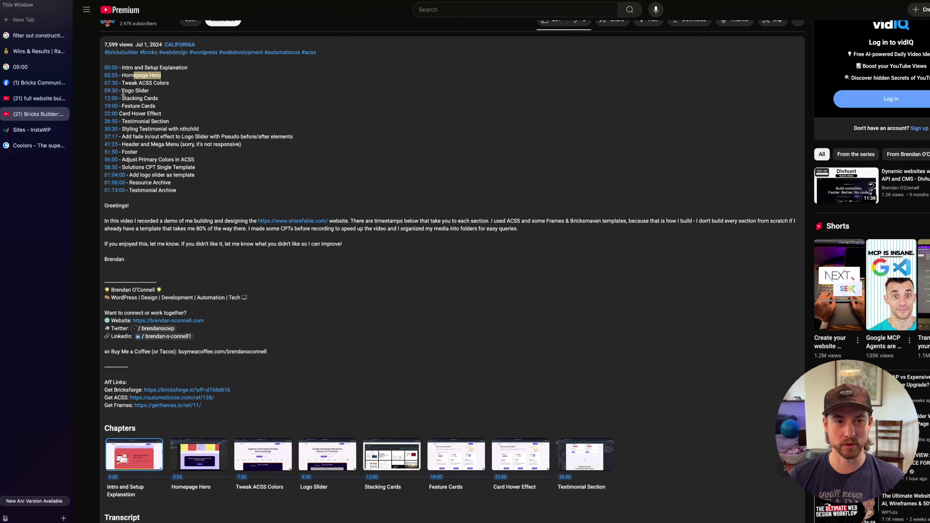
drag(122, 91, 189, 94)
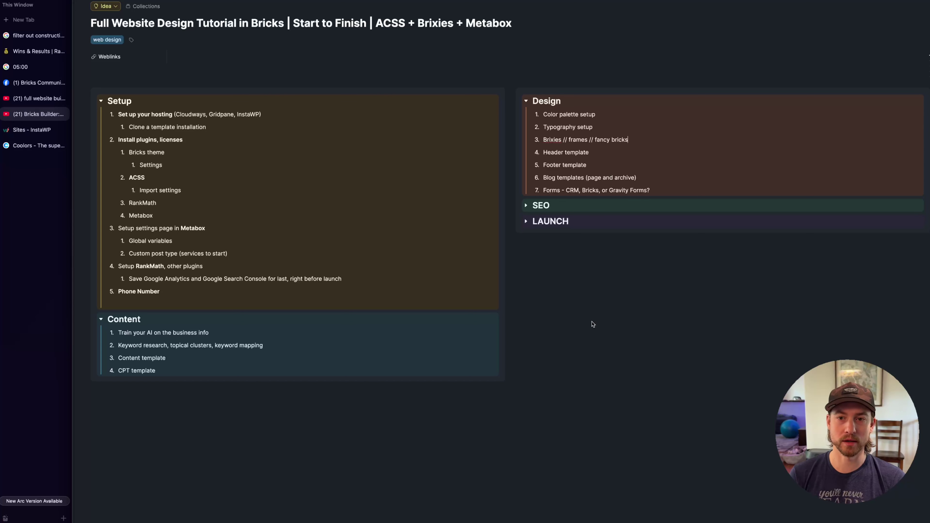
Review the Design list's Brixies // frames // fancy bricks item by selecting its words
double_click(553, 140)
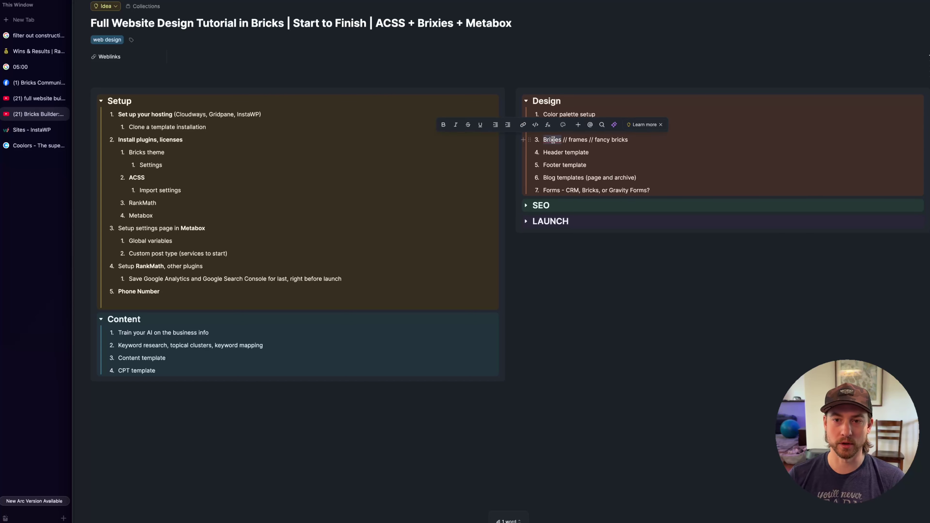
click(551, 139)
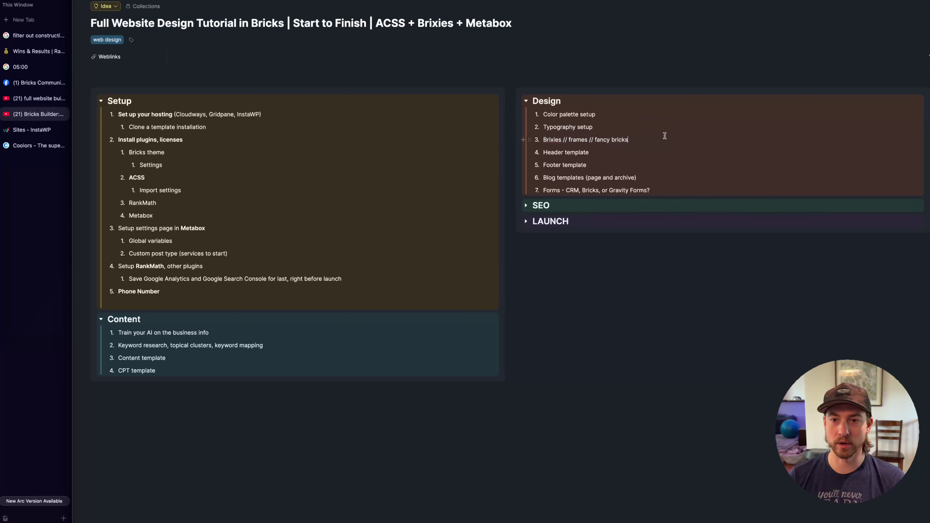
double_click(547, 139)
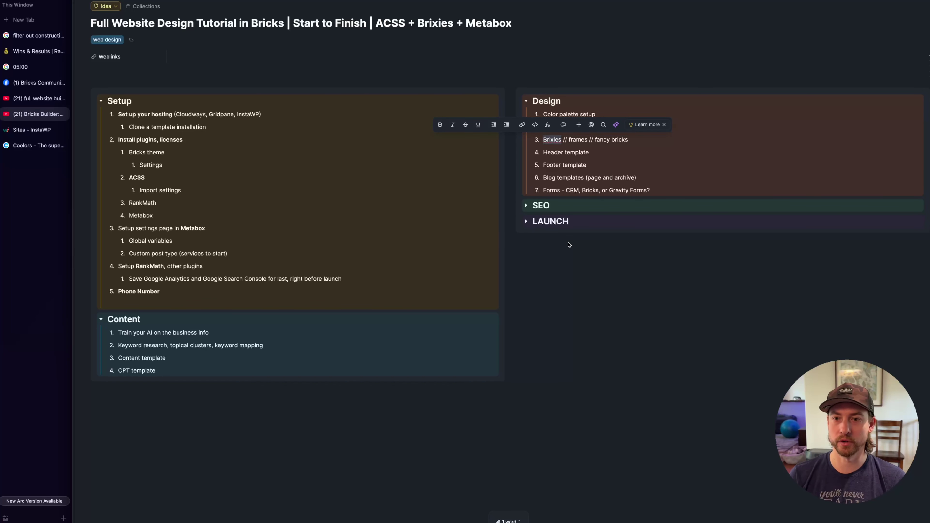
click(642, 140)
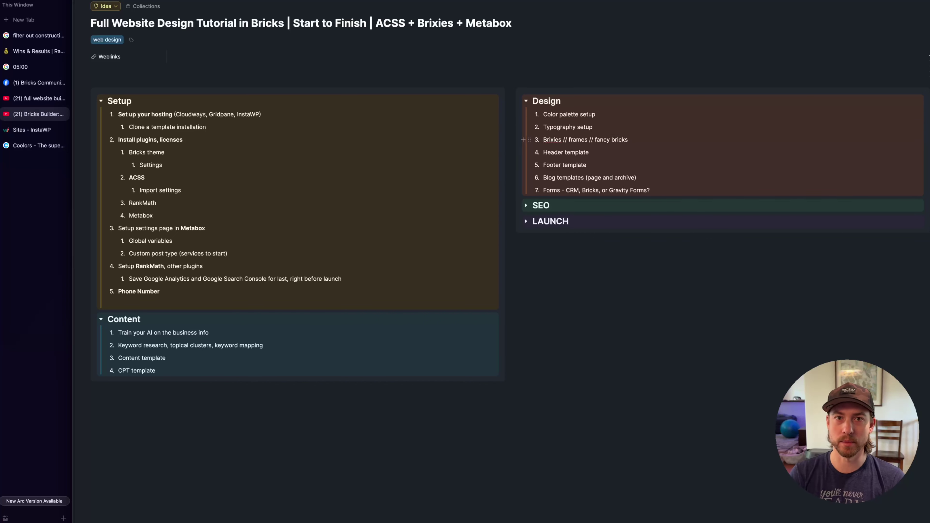
triple_click(557, 140)
click(575, 139)
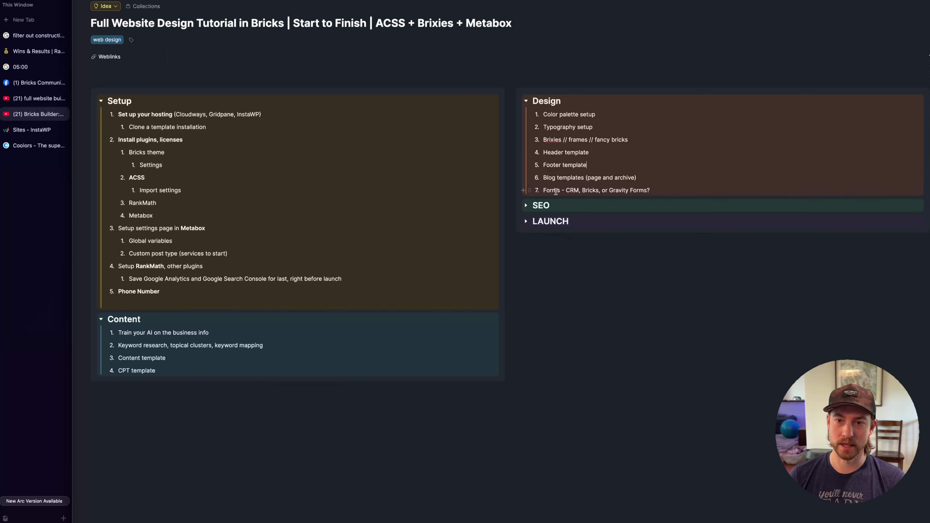
Go over the Forms item's Bricks, CRM and Gravity wording, then expand the SEO checklist
click(678, 190)
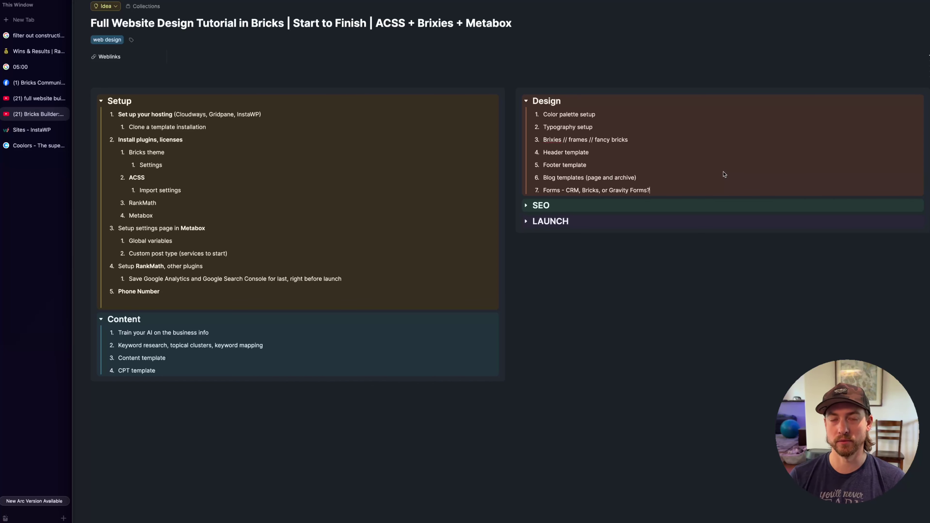
double_click(596, 191)
click(706, 190)
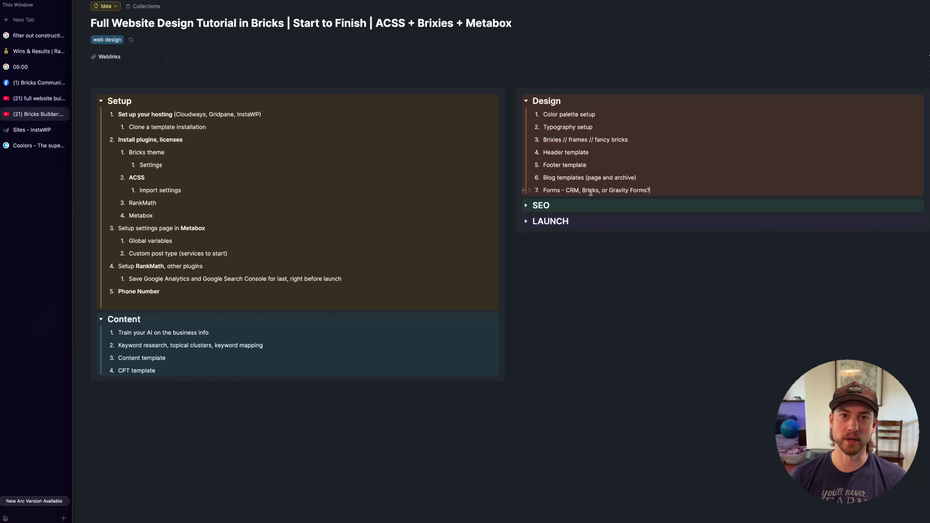
double_click(572, 190)
click(653, 190)
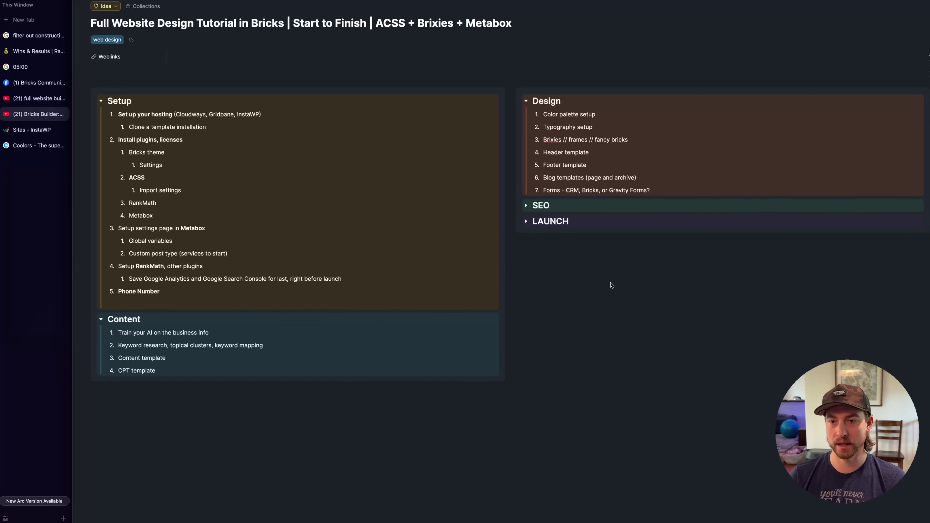
drag(609, 190, 647, 191)
double_click(568, 190)
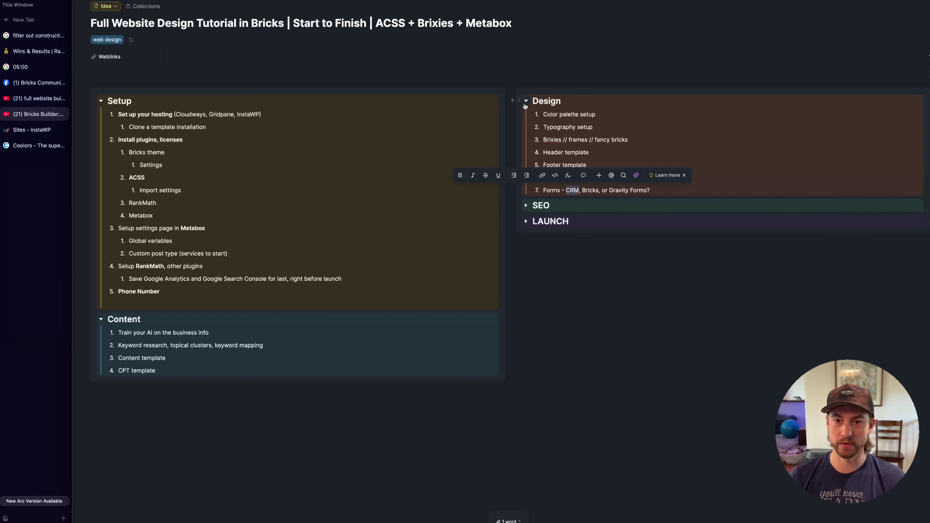
click(526, 205)
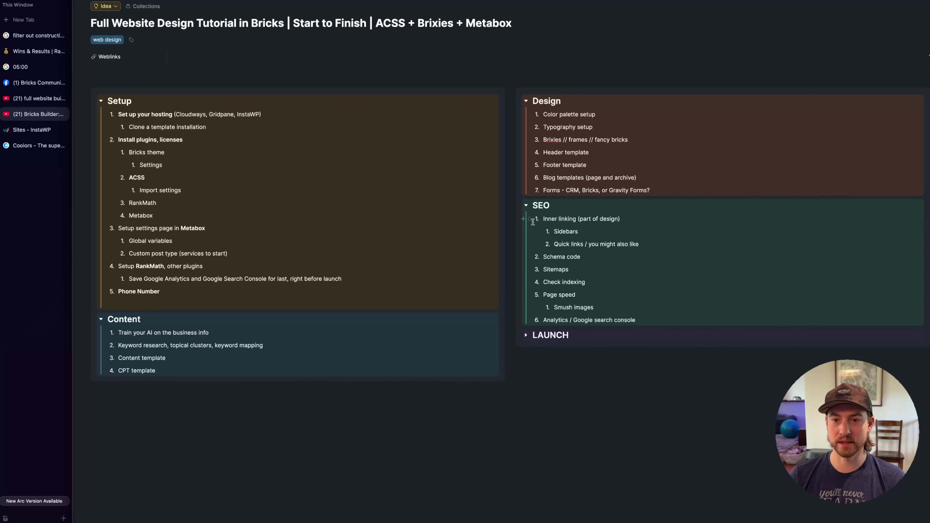
click(644, 218)
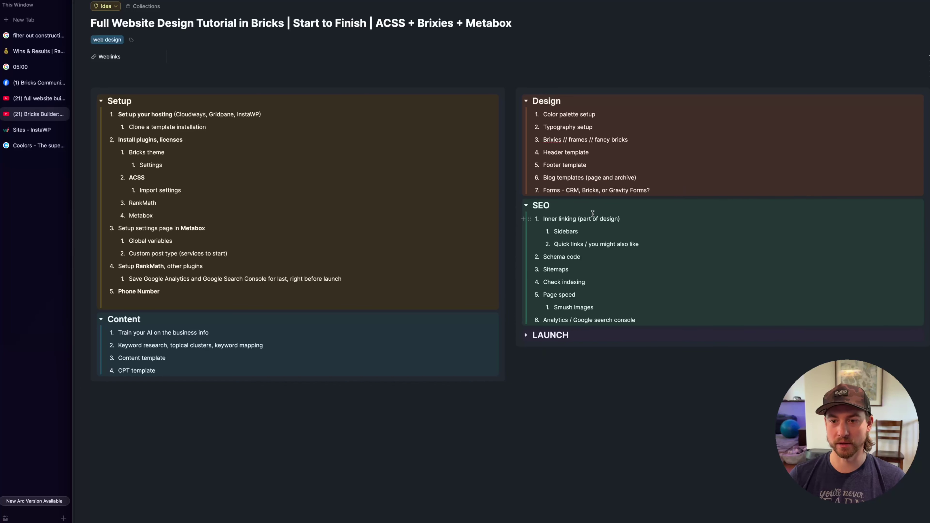
double_click(562, 218)
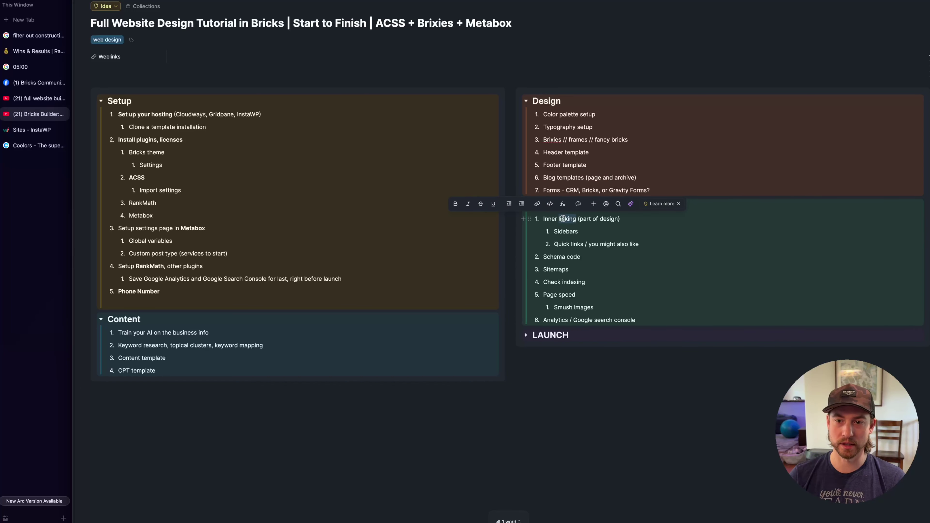
click(563, 230)
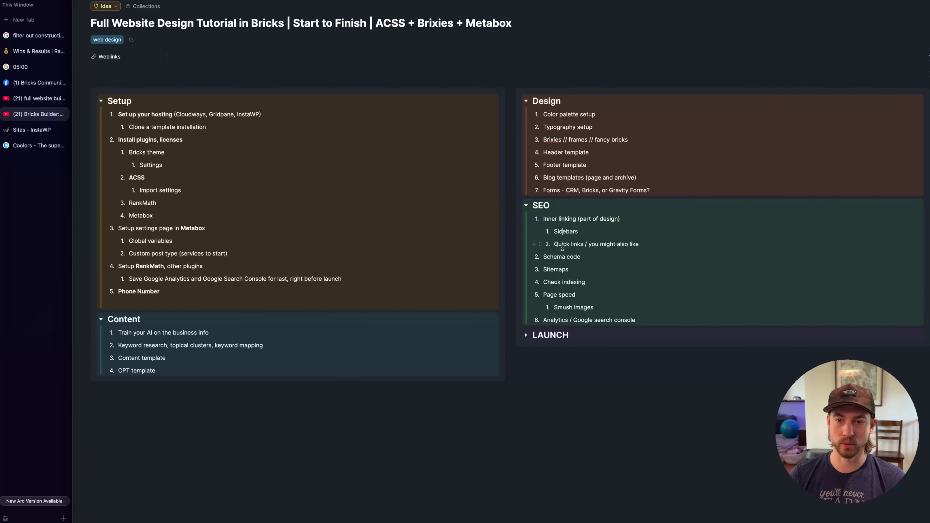
drag(554, 244, 633, 244)
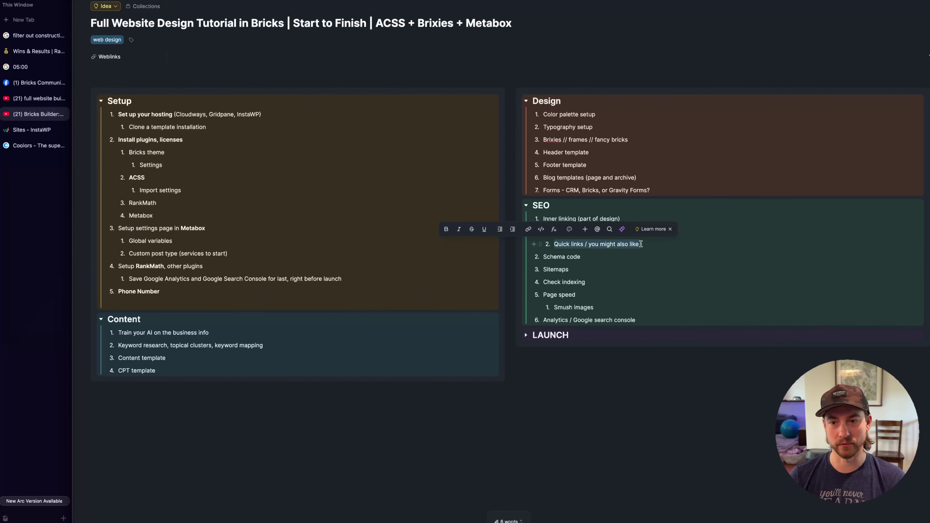
click(644, 244)
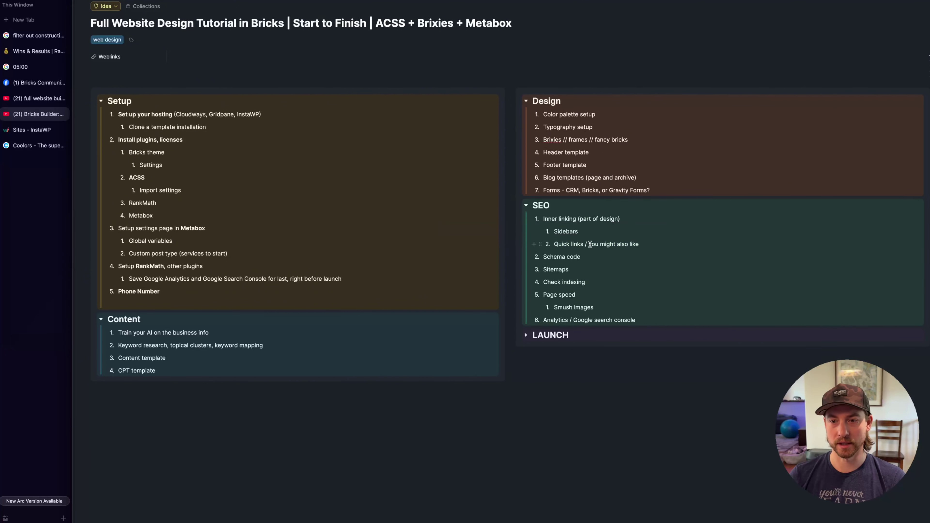
drag(588, 244, 657, 240)
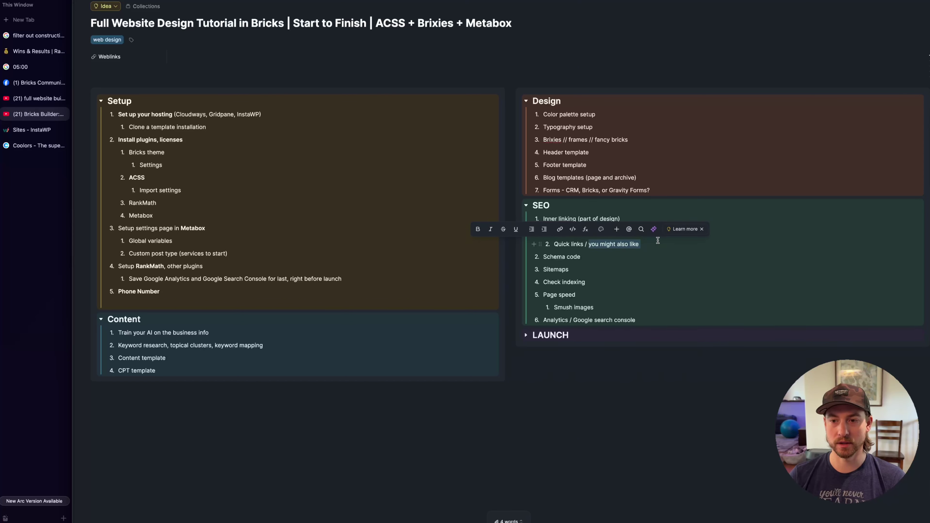
click(658, 242)
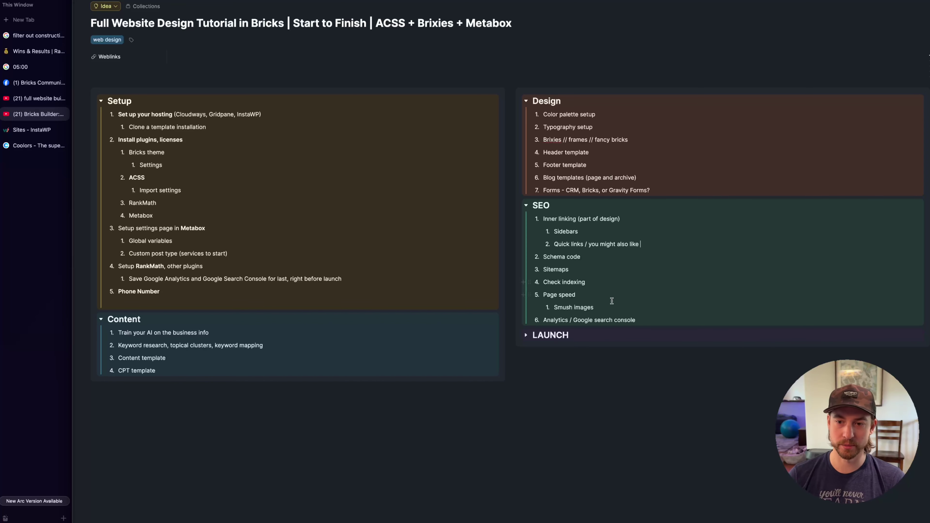
click(607, 307)
Expand the LAUNCH section and read its items through Test forms
click(525, 335)
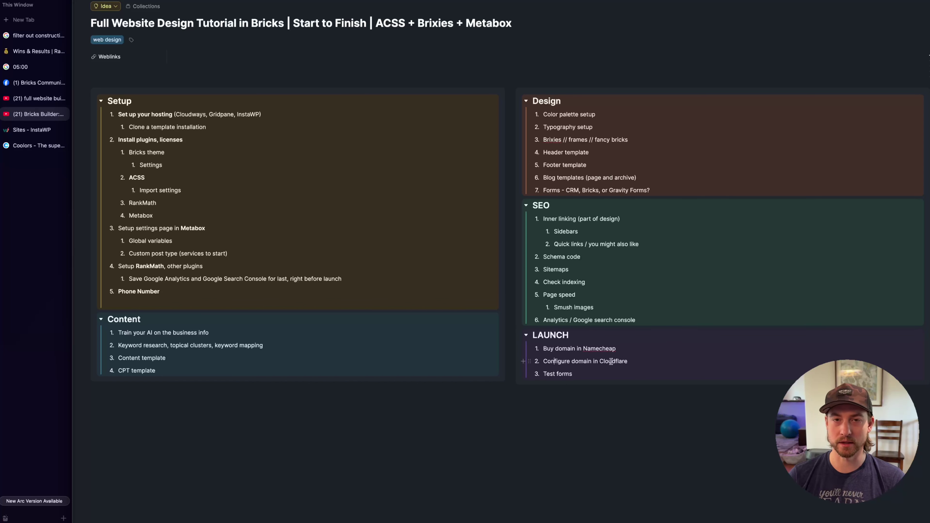
click(606, 376)
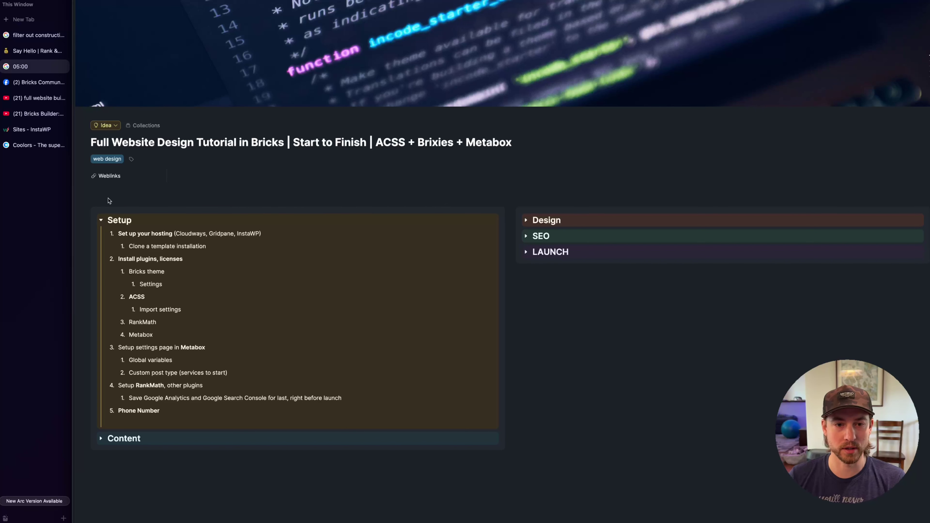
Select InstaWP among the Setup hosting options, then switch to the InstaWP Sites dashboard
double_click(246, 234)
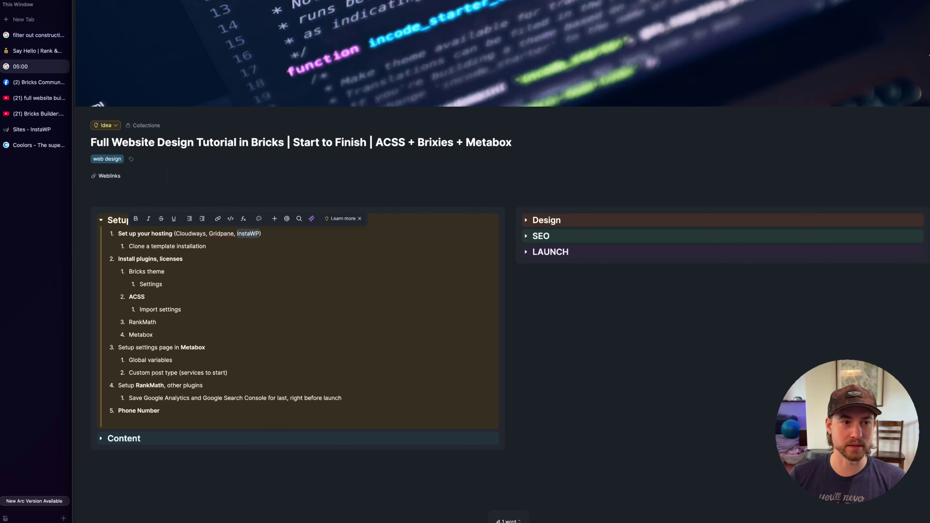
click(32, 129)
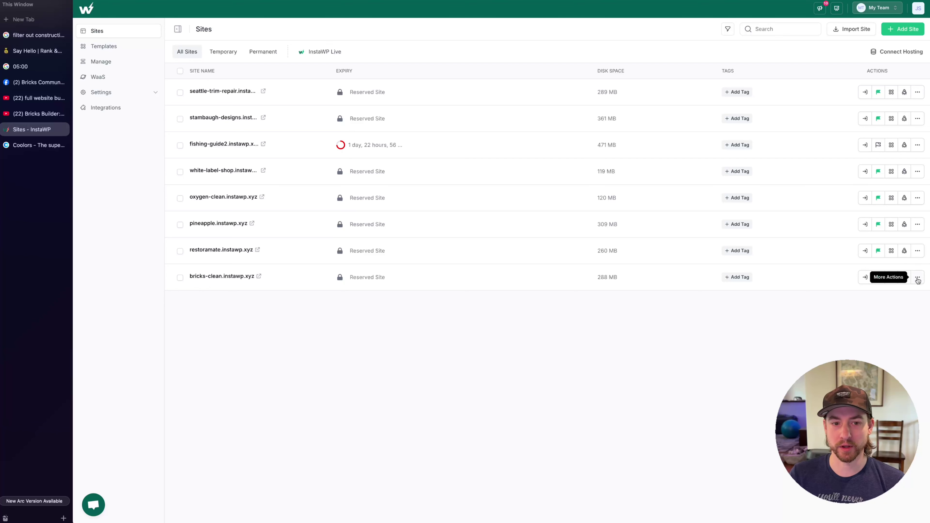
Clone the bricks-clean site as a reserved site named scoopy-doo
drag(276, 276, 190, 276)
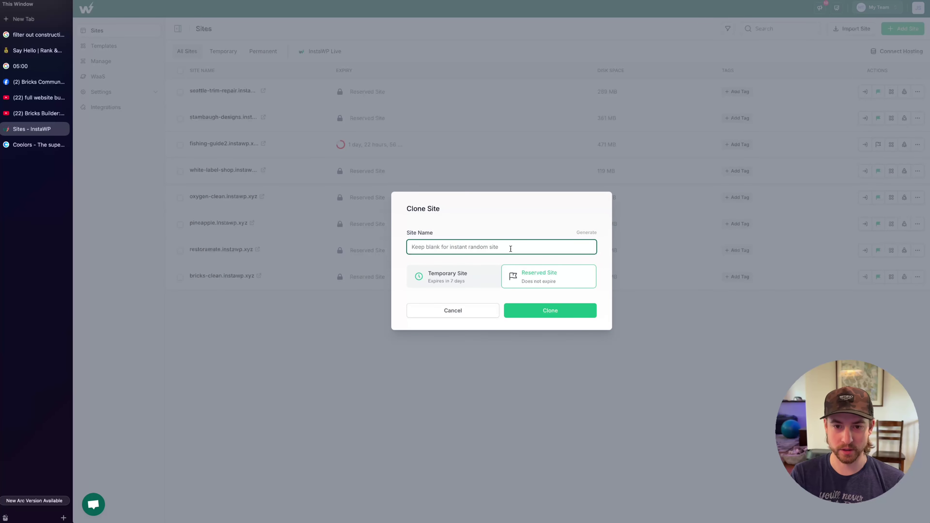
text(sc)
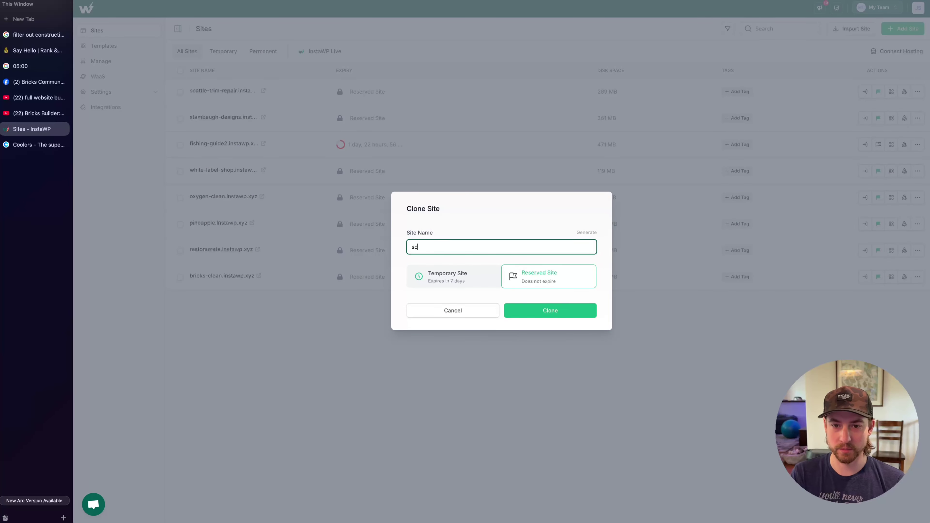
text(oopy-doo)
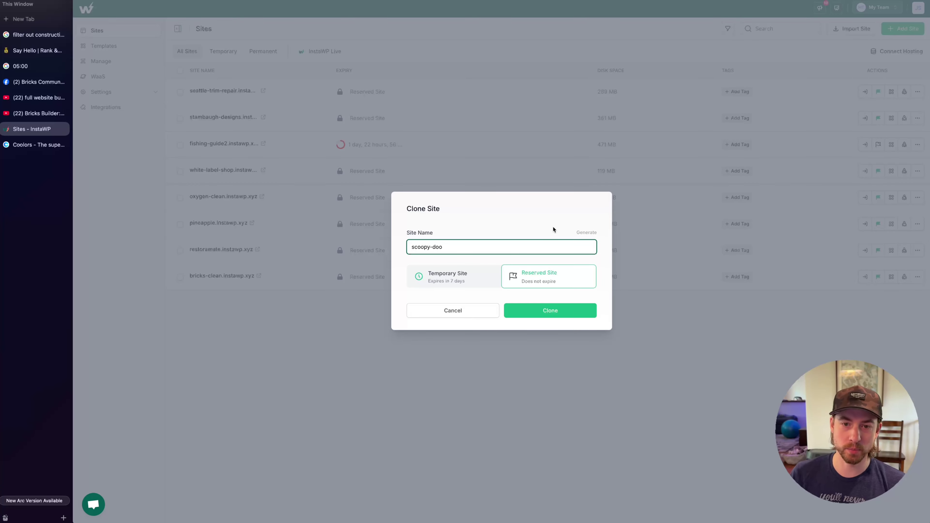
key(Return)
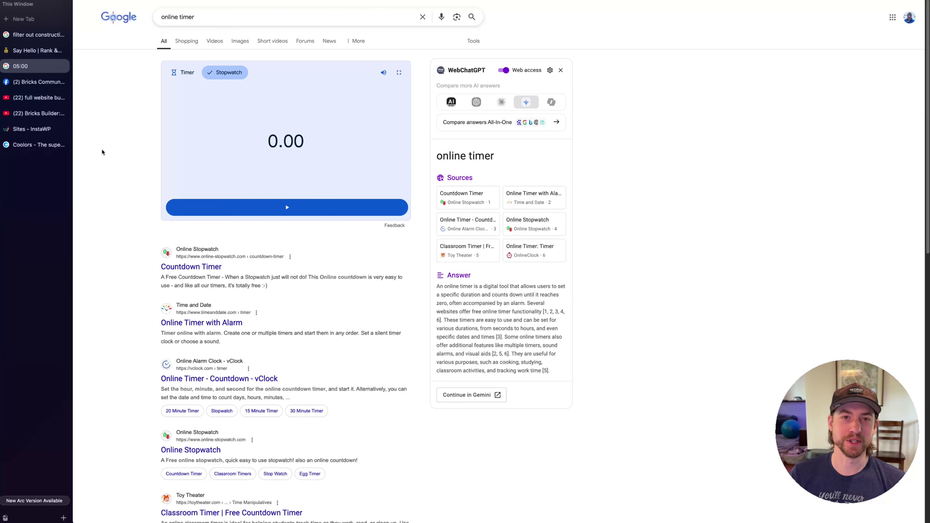
Restart the stopwatch, close the Bricks Builder video tab, and show the WordPress Updates page
click(276, 207)
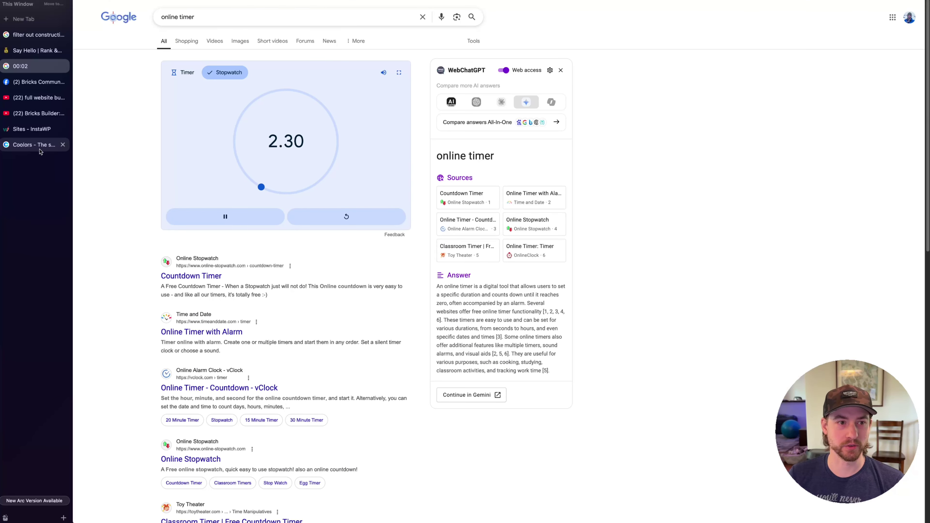
click(62, 113)
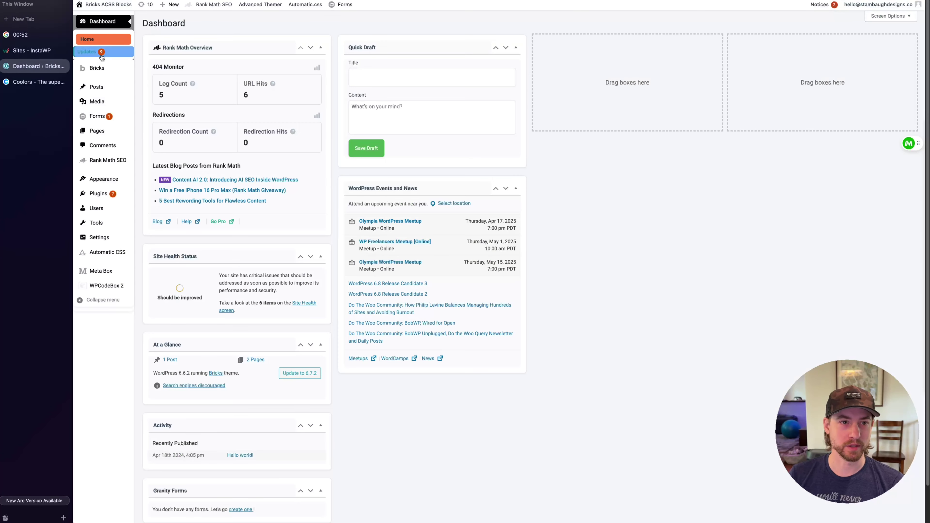
click(92, 52)
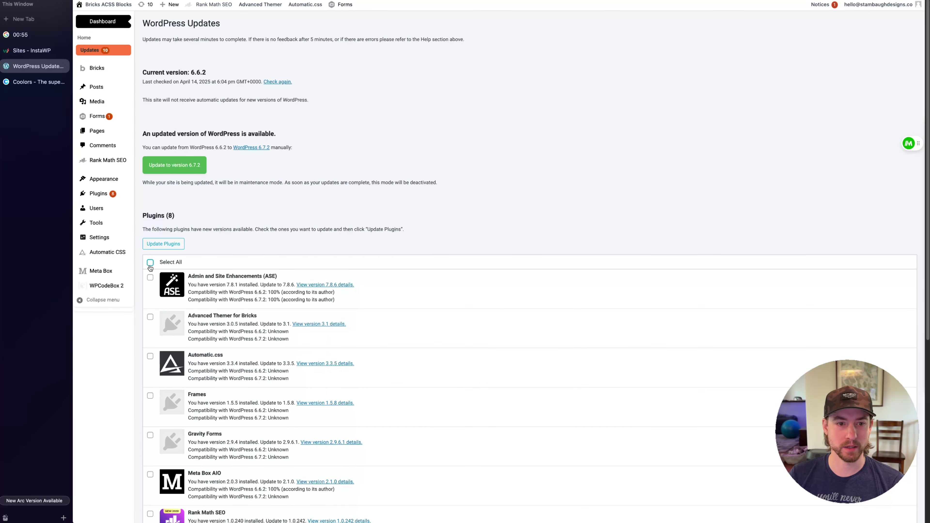
Update the outdated plugins and check the Advanced Themer unauthorized download error
click(161, 246)
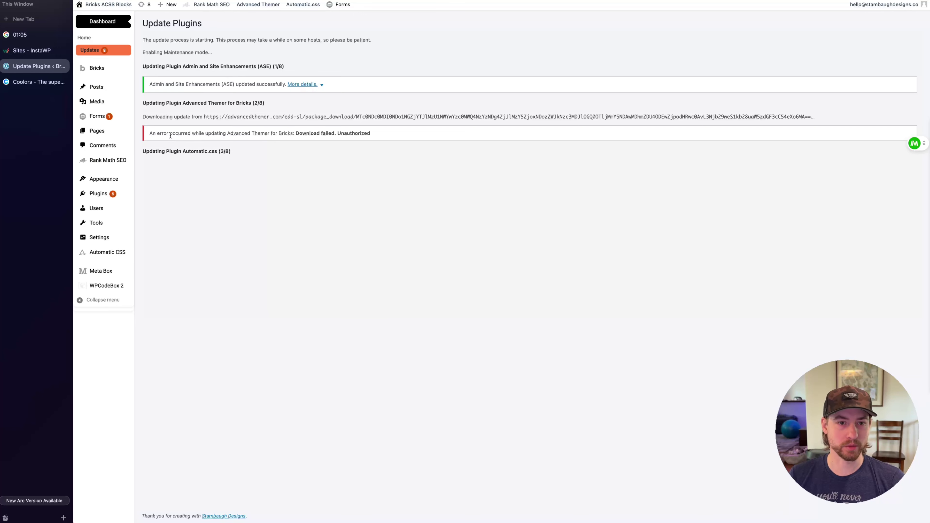
drag(170, 136, 241, 135)
click(286, 206)
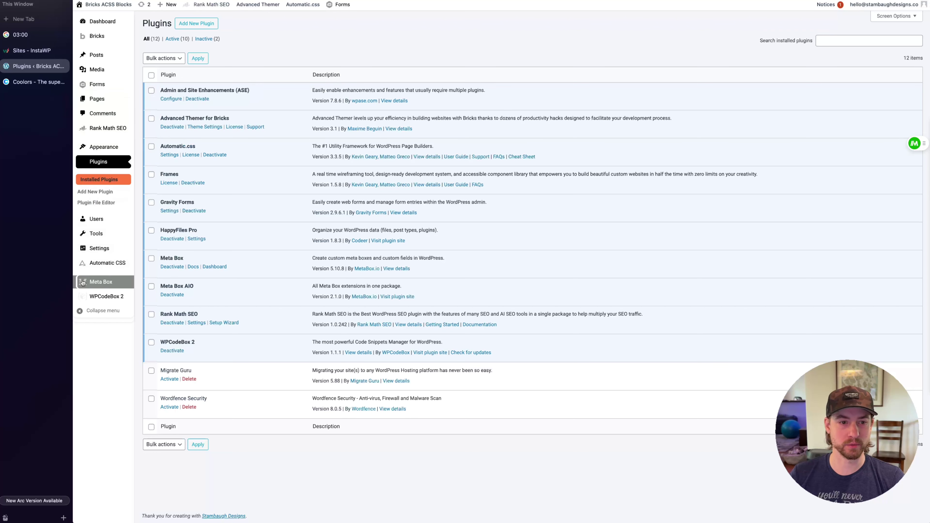
Review the 12 installed plugins, then open the Media Library with its Brand and Services folders
mouse_move(99, 39)
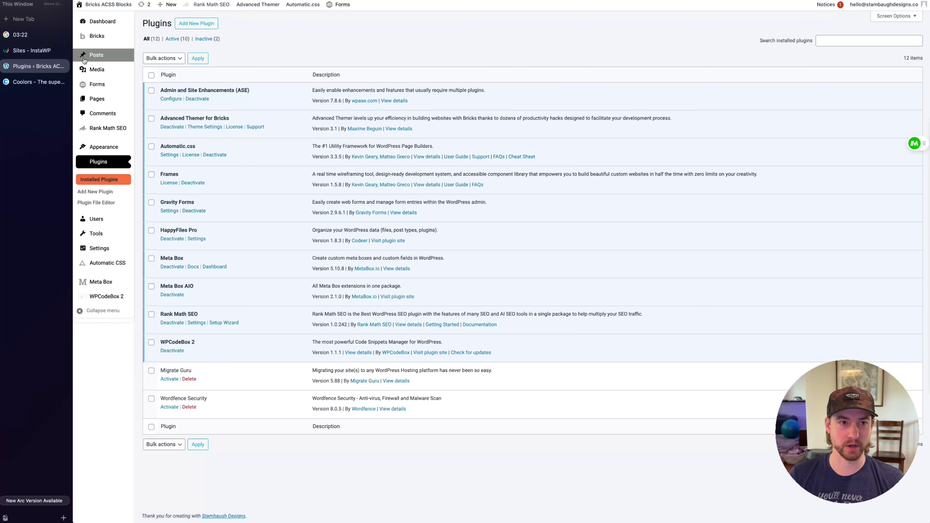
mouse_move(118, 24)
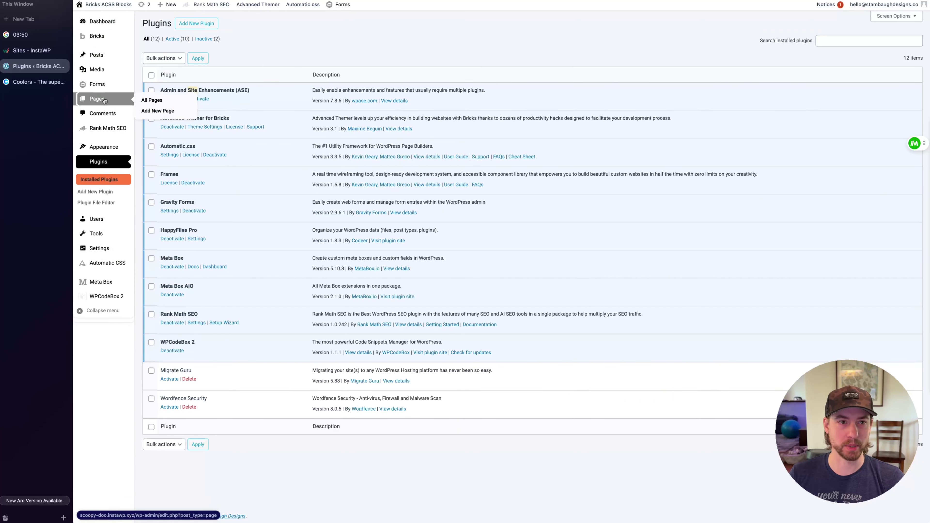
mouse_move(95, 83)
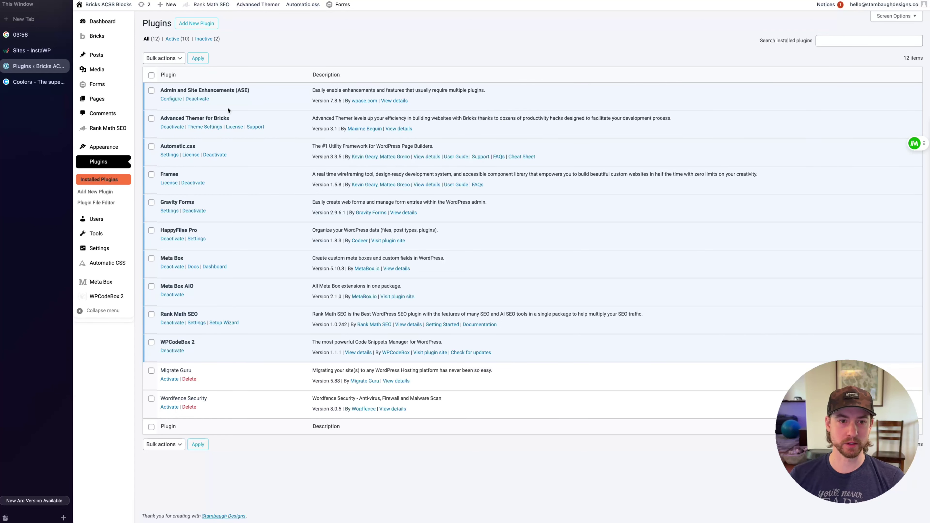
drag(205, 120, 134, 117)
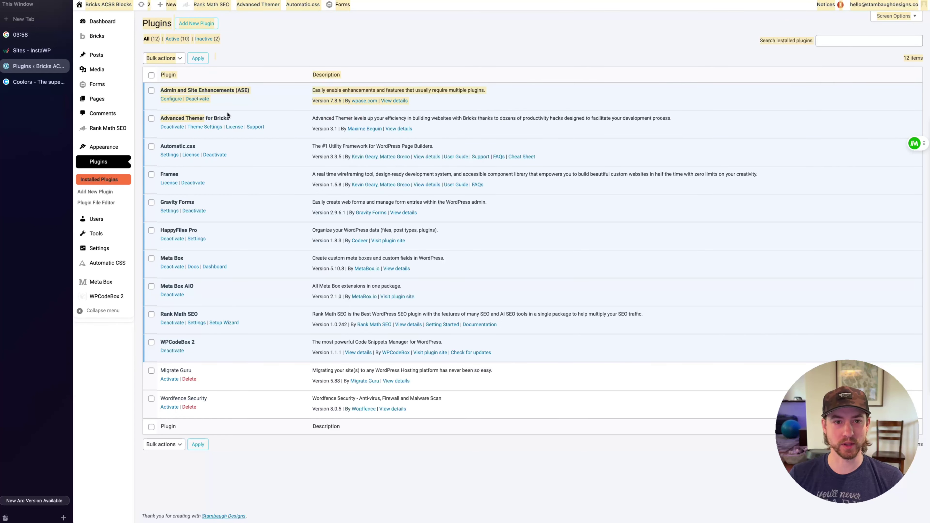
click(238, 122)
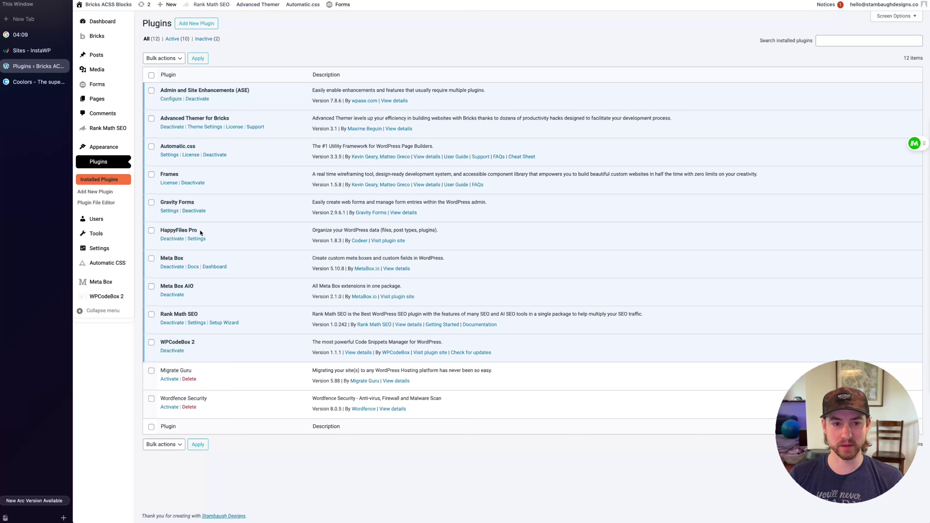
click(97, 69)
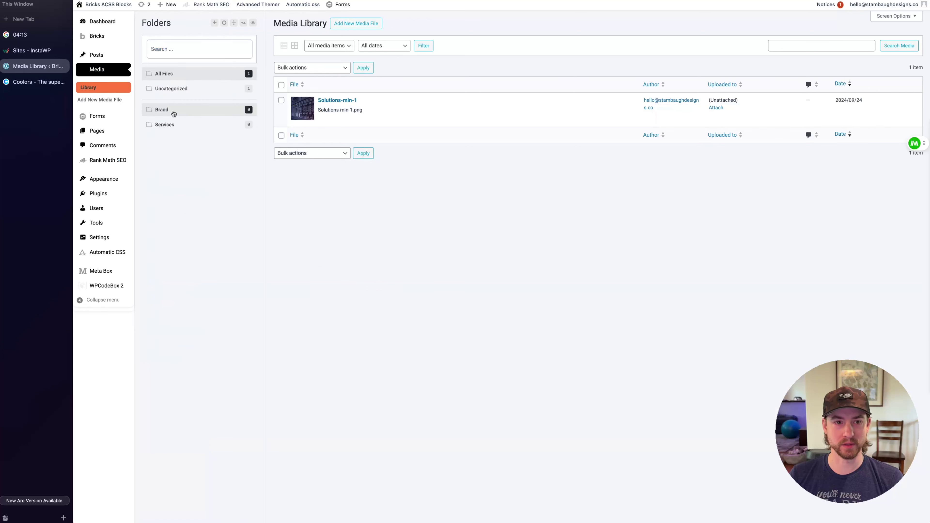
Check that the Brand and Services folders are empty, then return to the installed plugins list
click(174, 111)
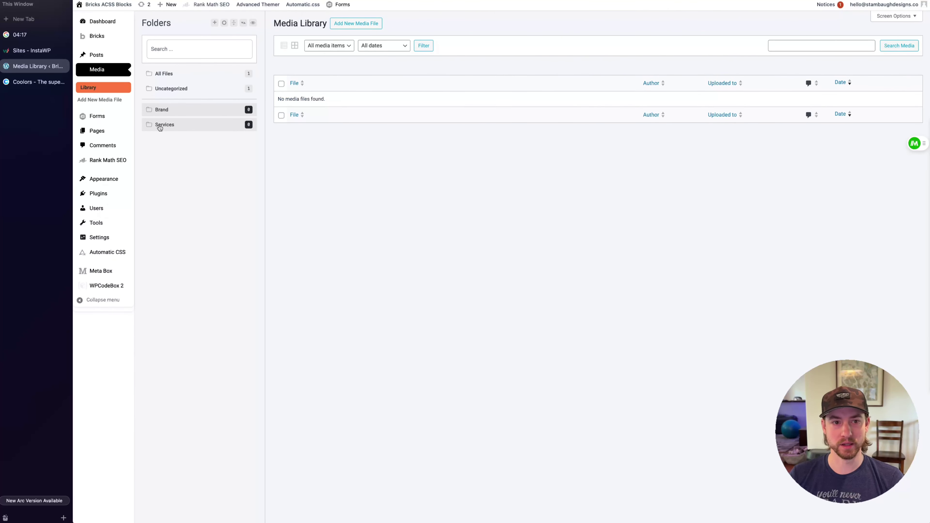
mouse_move(165, 125)
mouse_down()
mouse_move(175, 118)
mouse_move(148, 124)
mouse_up()
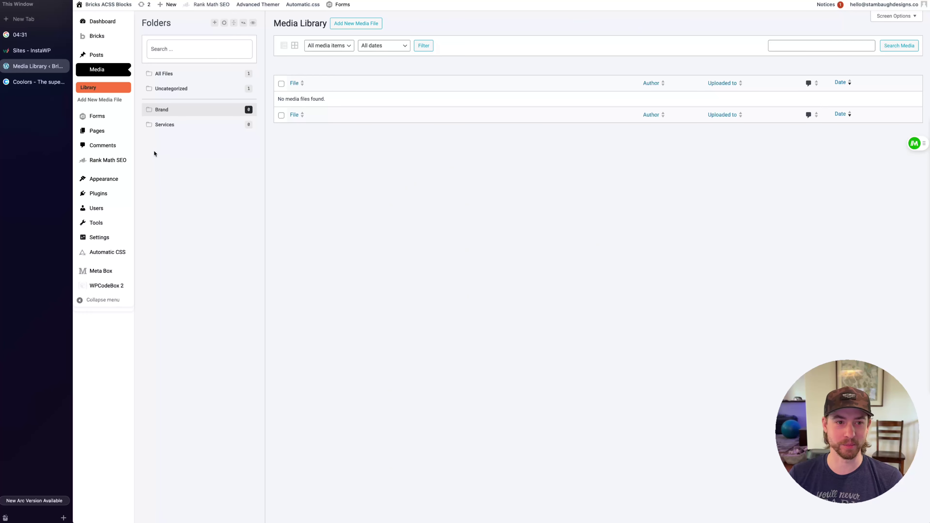
click(98, 194)
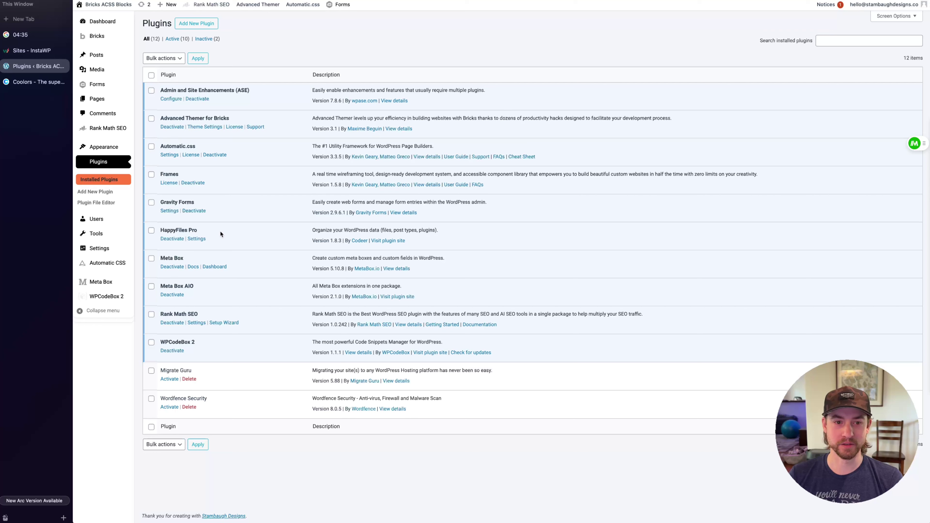
drag(220, 233, 158, 230)
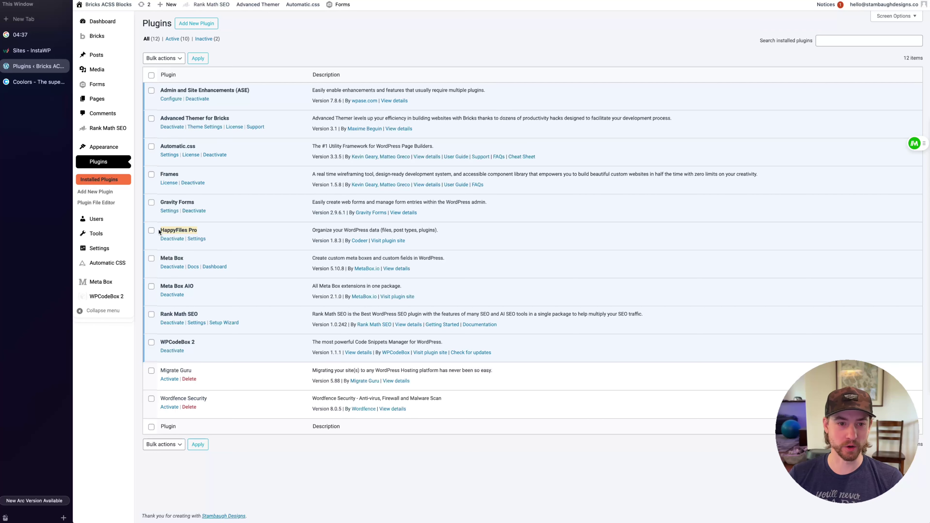
click(223, 235)
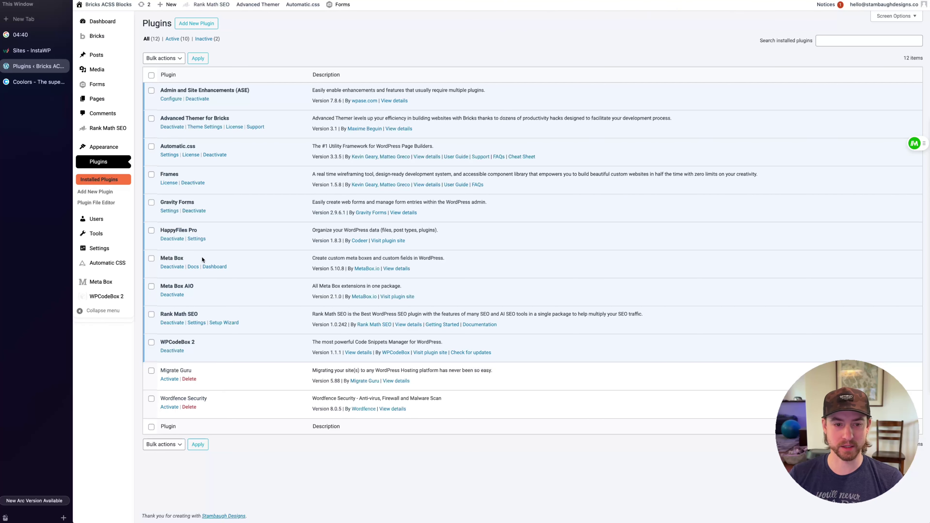
drag(208, 318, 125, 317)
click(259, 318)
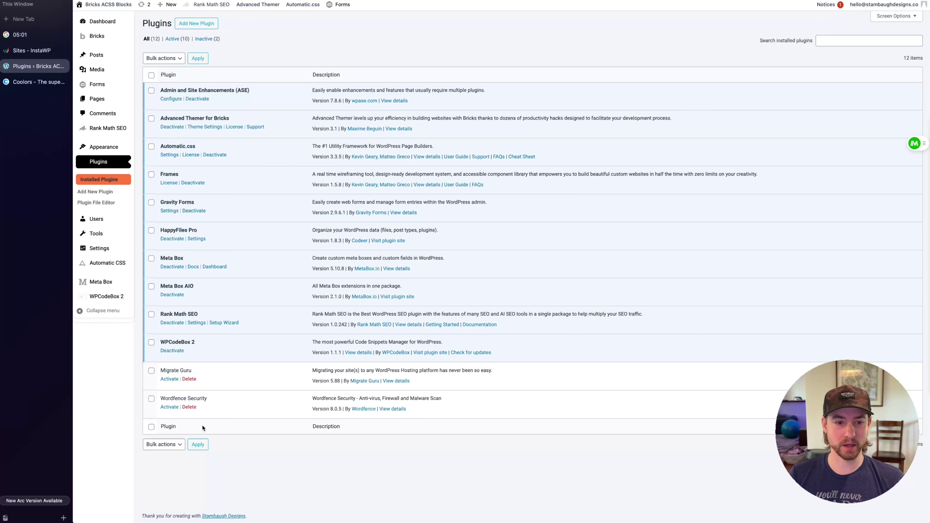
double_click(167, 369)
click(223, 357)
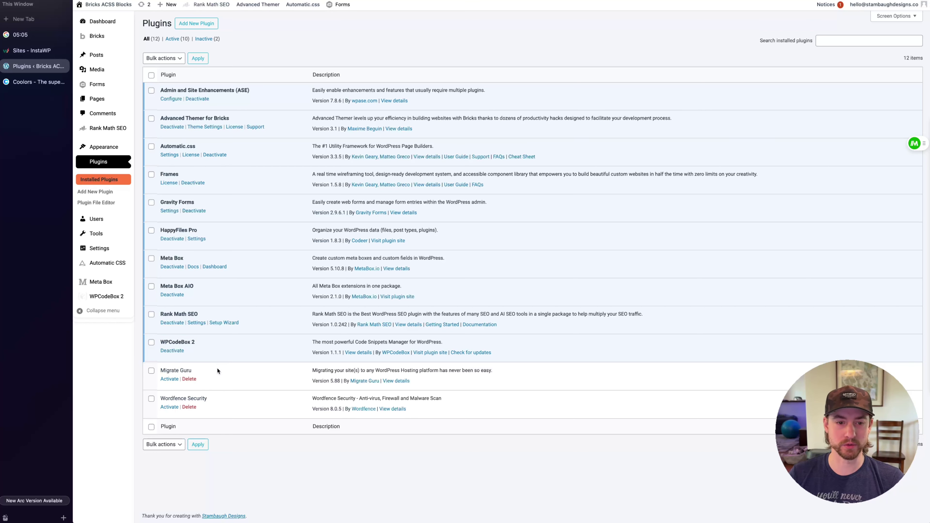
triple_click(162, 399)
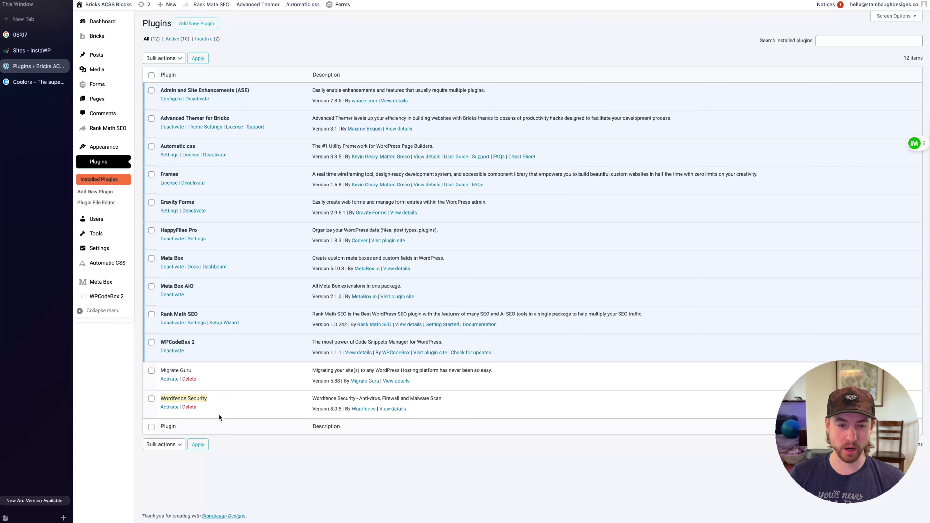
click(254, 425)
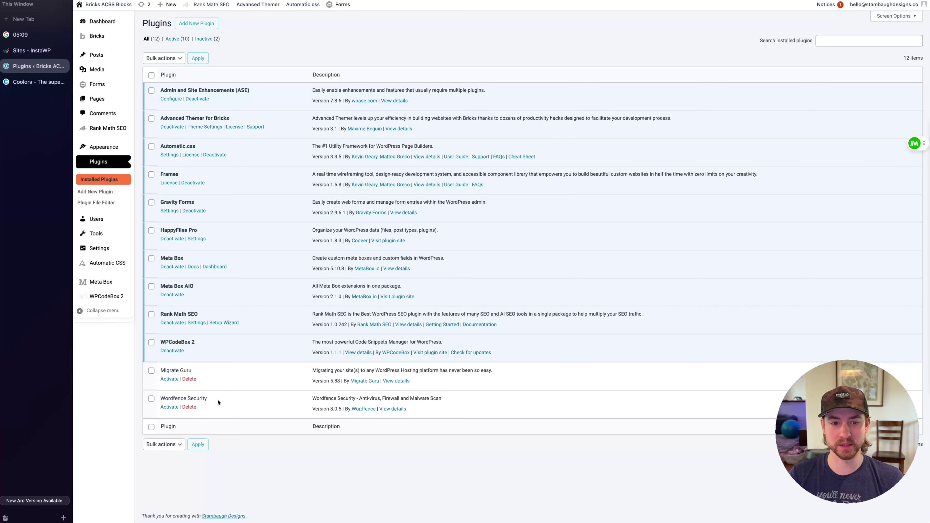
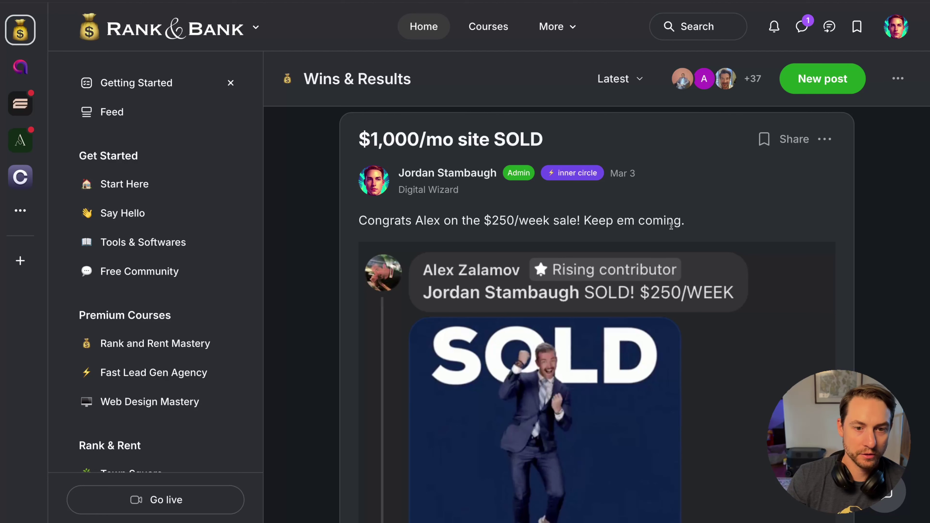
Highlight the 'Keep em coming.' line and the Zero Declines post title
drag(701, 225, 579, 221)
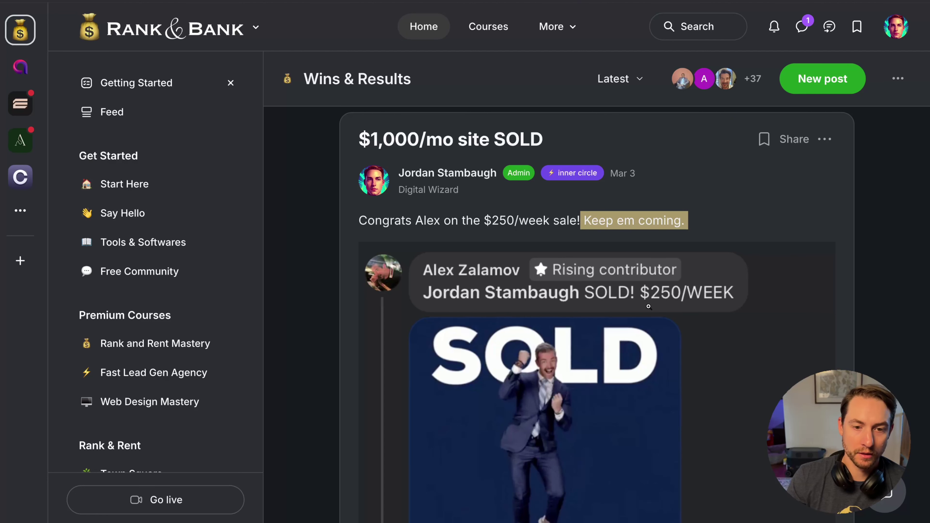
click(696, 220)
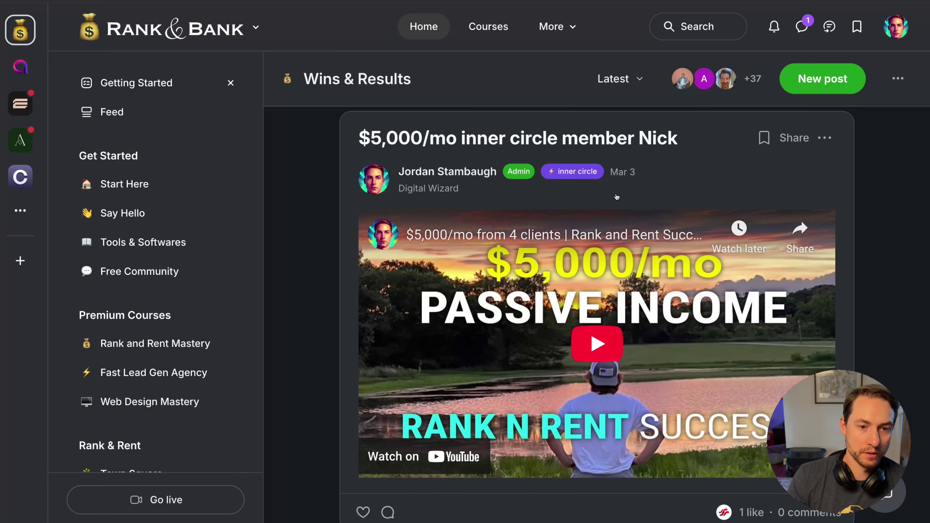
scroll(616, 366, up, 8)
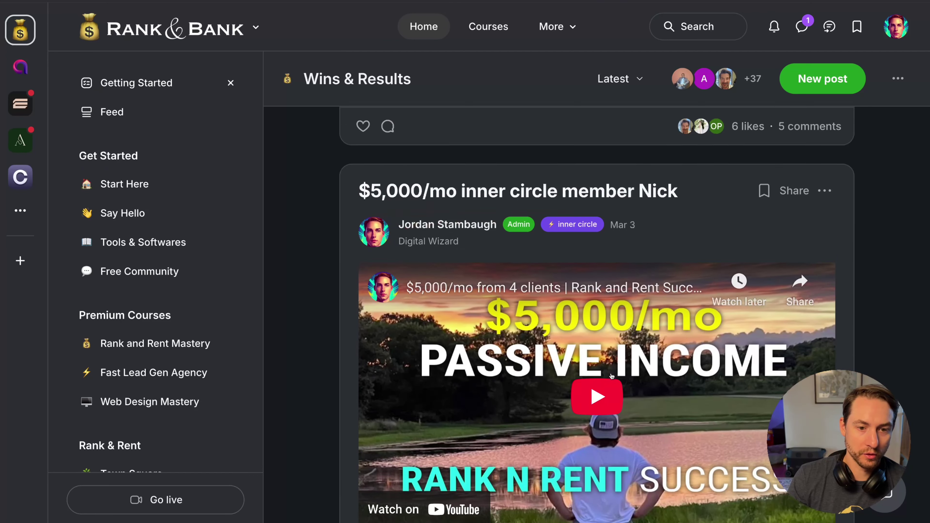
scroll(612, 394, up, 8)
scroll(611, 395, down, 5)
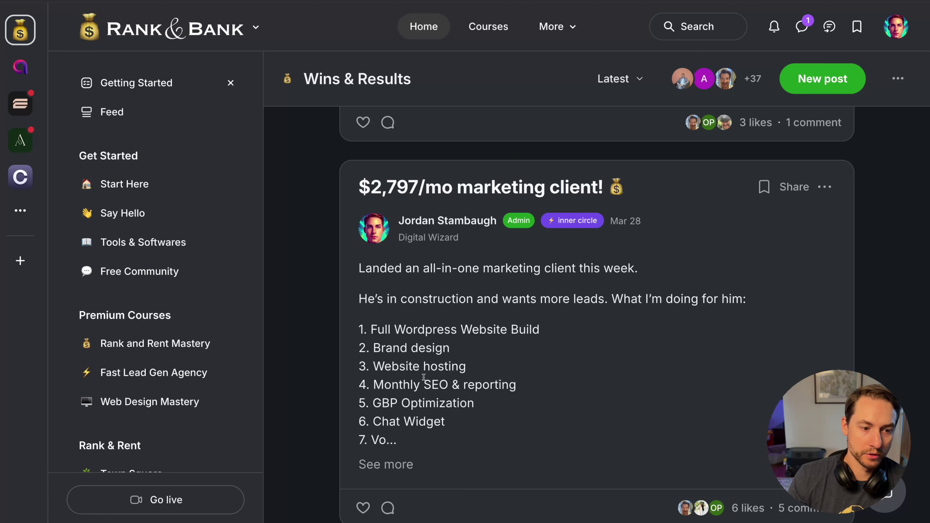
scroll(536, 399, up, 10)
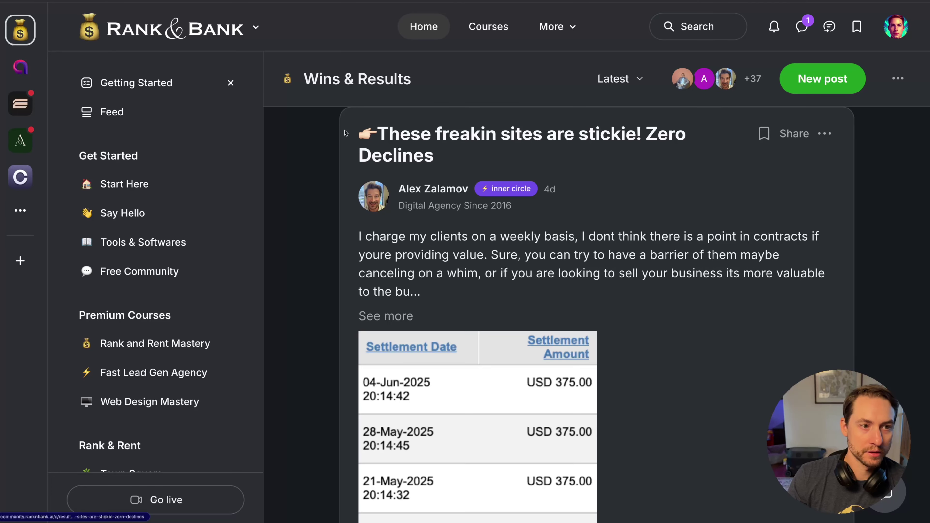
drag(346, 132, 676, 156)
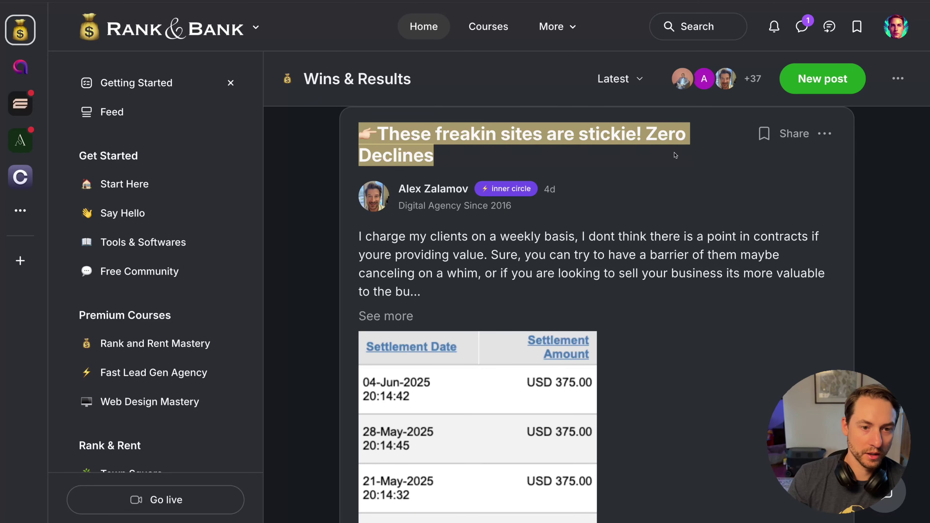
click(676, 156)
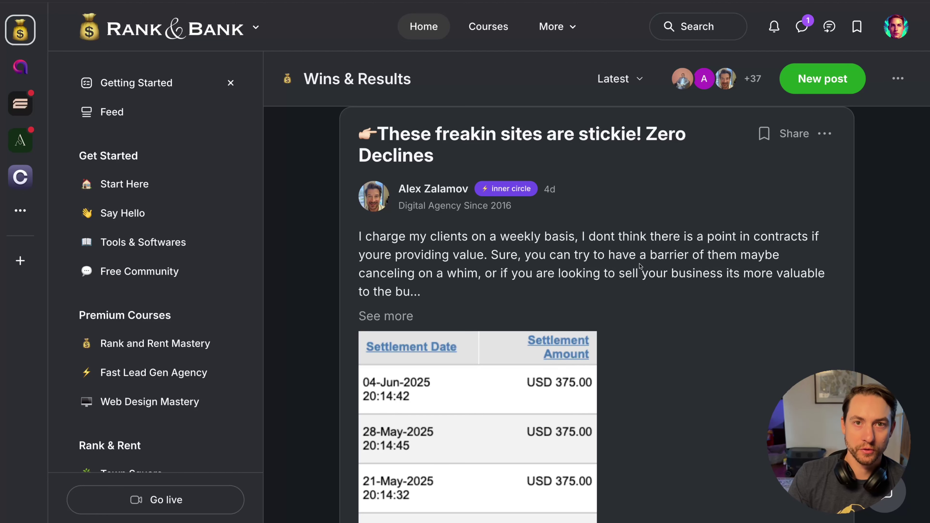
Scroll the tutorial notes to the Bricks theme setup step and open its block options
scroll(640, 265, up, 1)
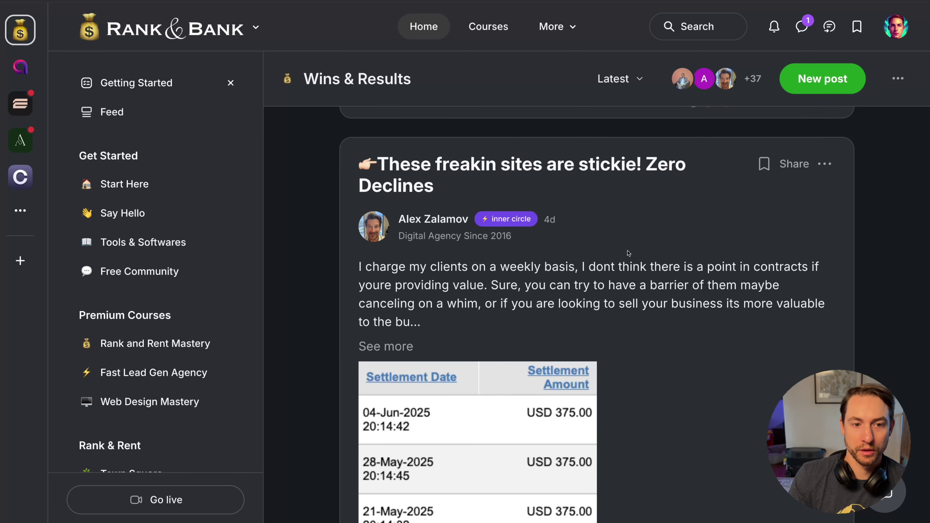
scroll(628, 253, up, 10)
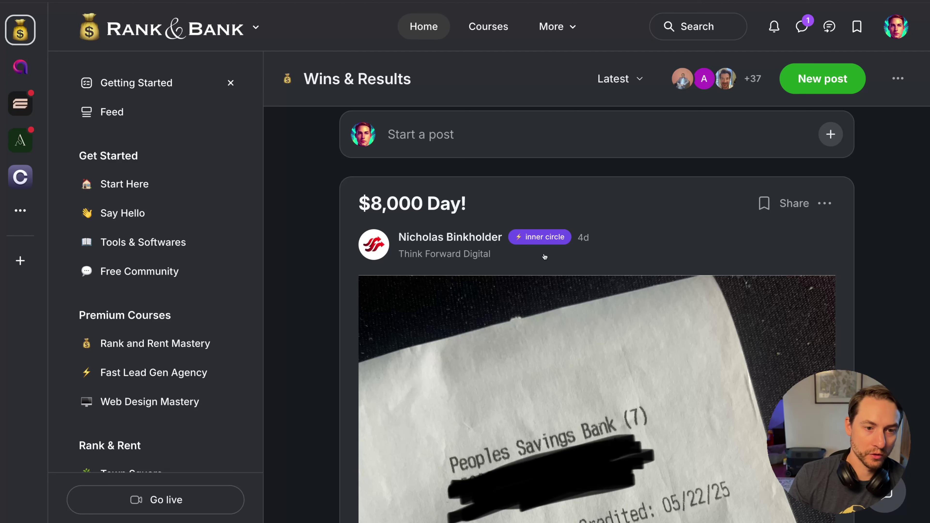
scroll(545, 256, down, 7)
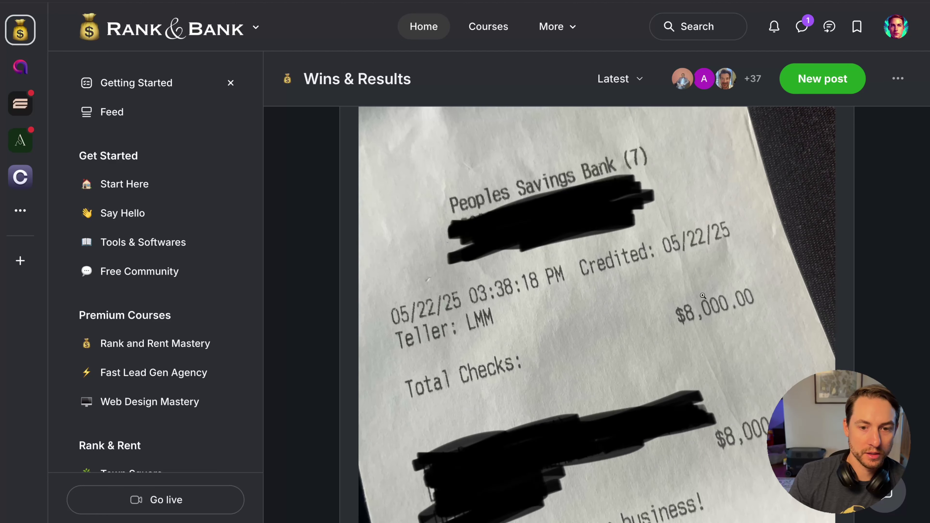
scroll(695, 323, up, 7)
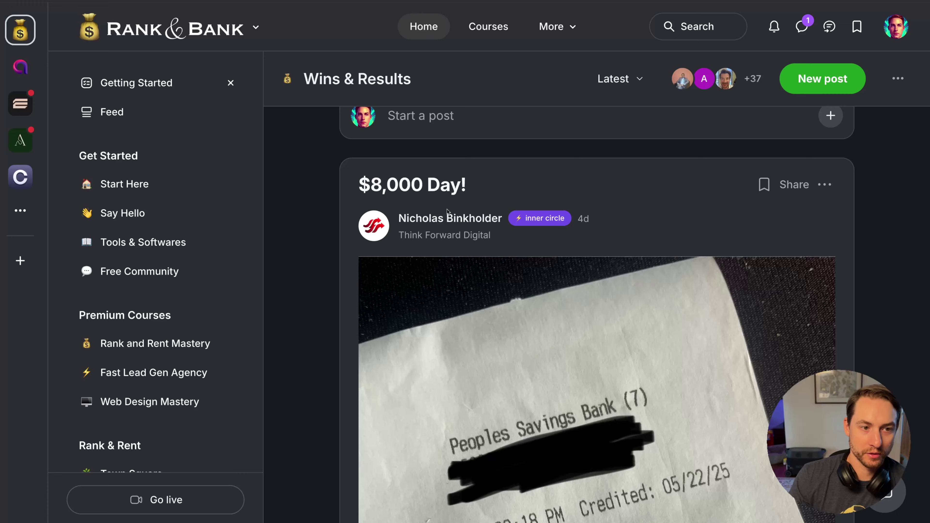
scroll(448, 446, down, 13)
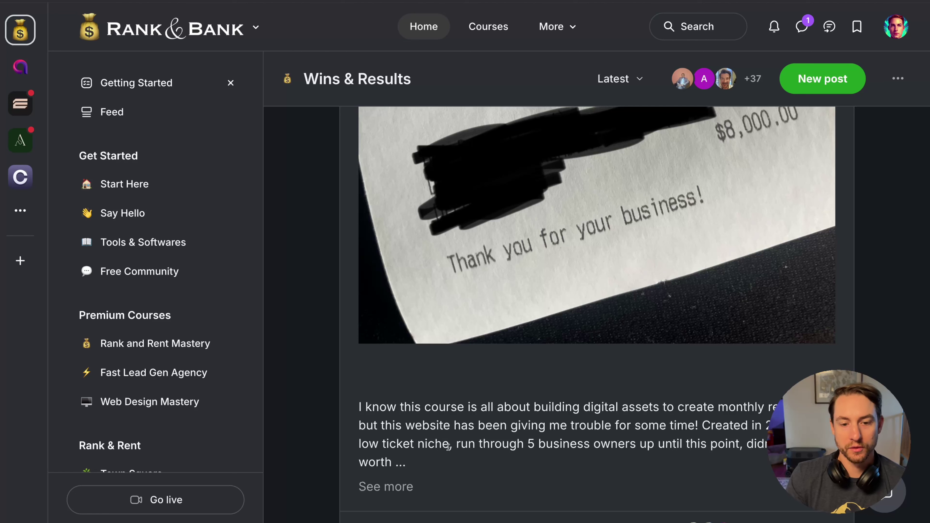
scroll(448, 447, up, 5)
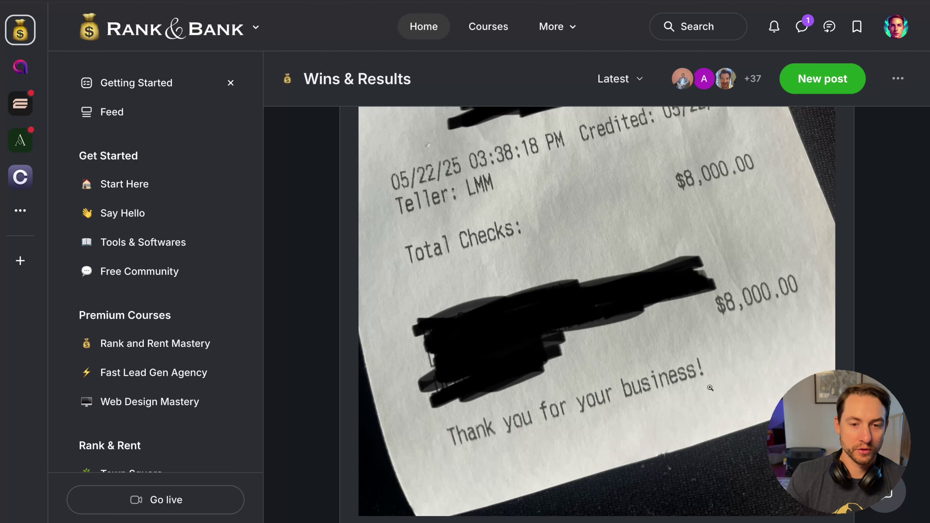
scroll(710, 389, up, 6)
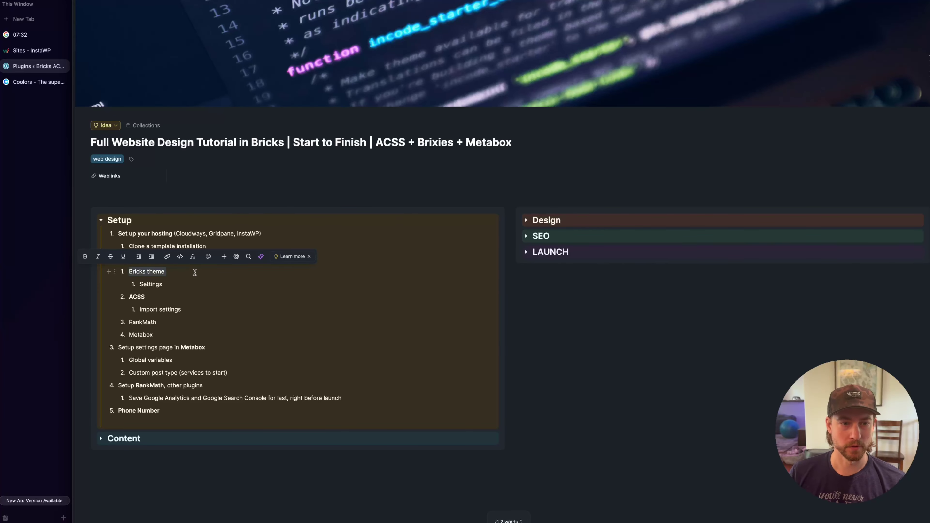
click(115, 272)
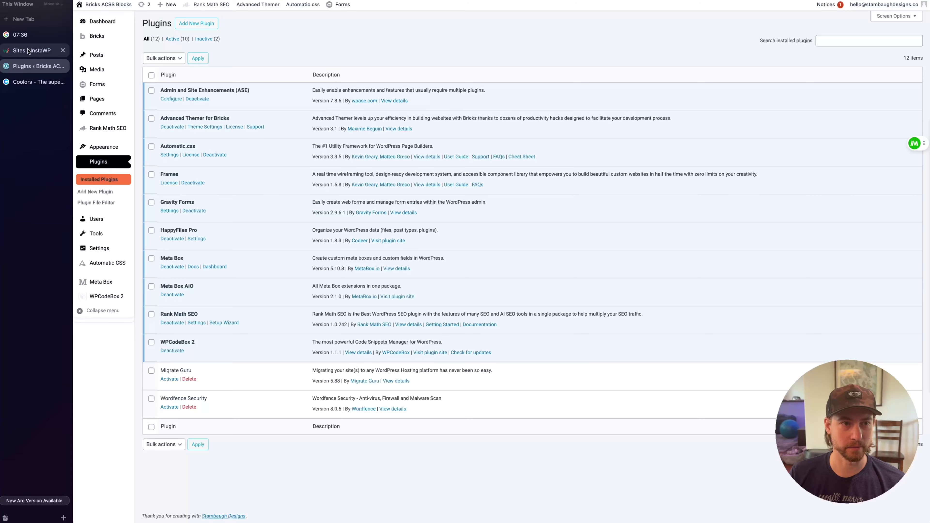
Review Bricks General settings: Open Graph/SEO meta tags disabled, custom breakpoints enabled
mouse_move(108, 40)
click(151, 59)
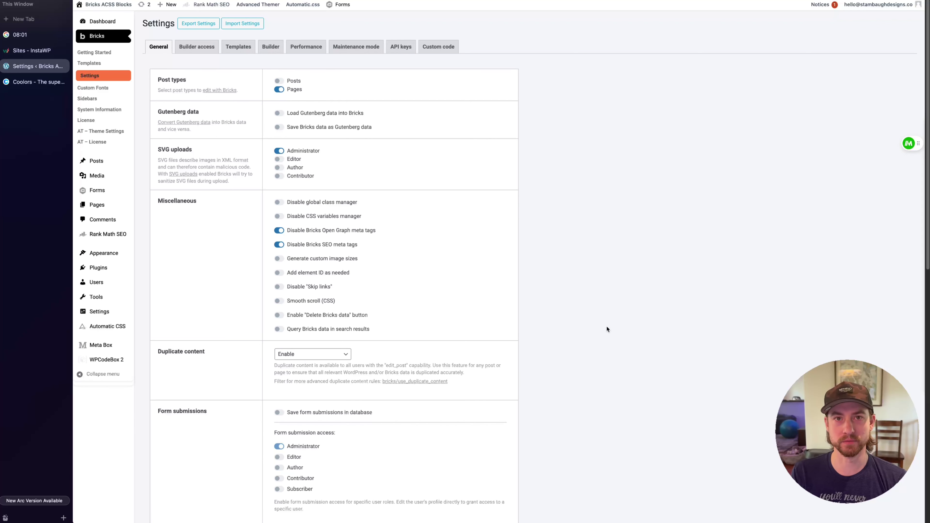
scroll(615, 282, down, 1)
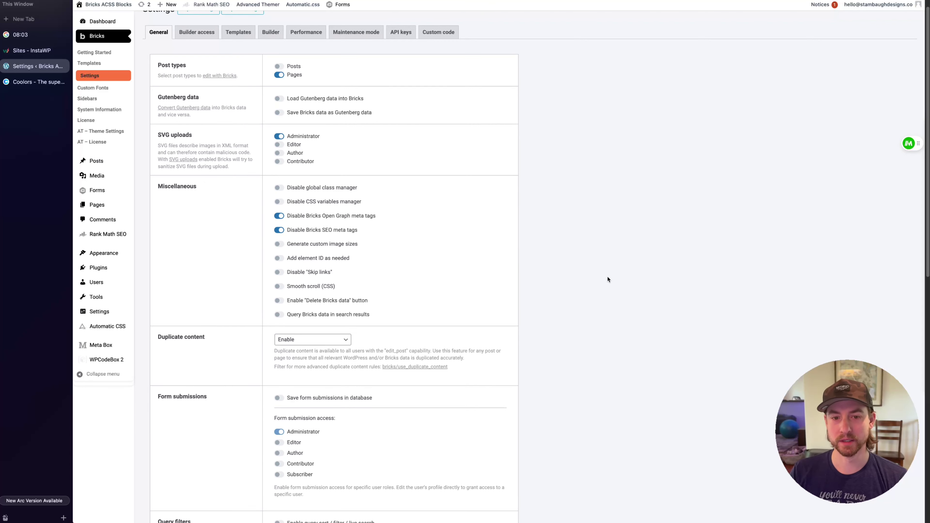
scroll(224, 197, down, 1)
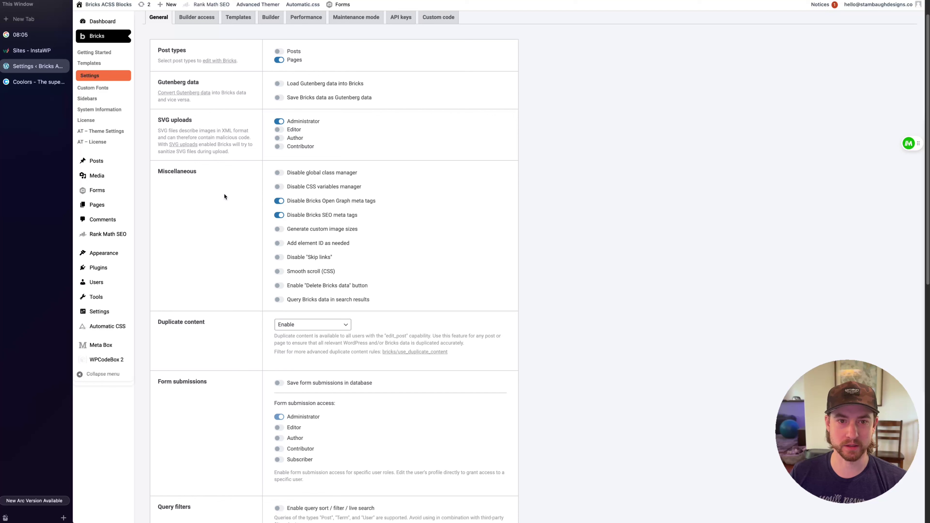
scroll(170, 213, up, 2)
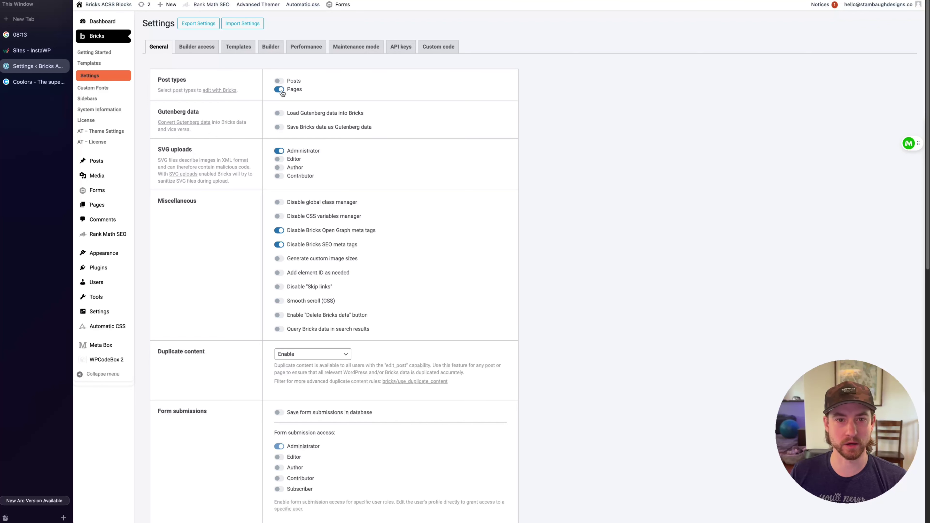
scroll(205, 257, down, 1)
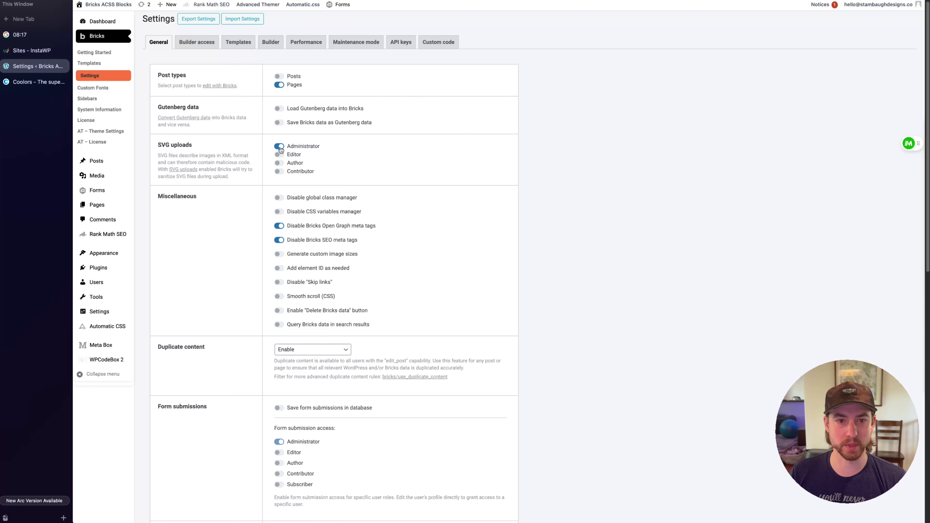
scroll(240, 224, down, 3)
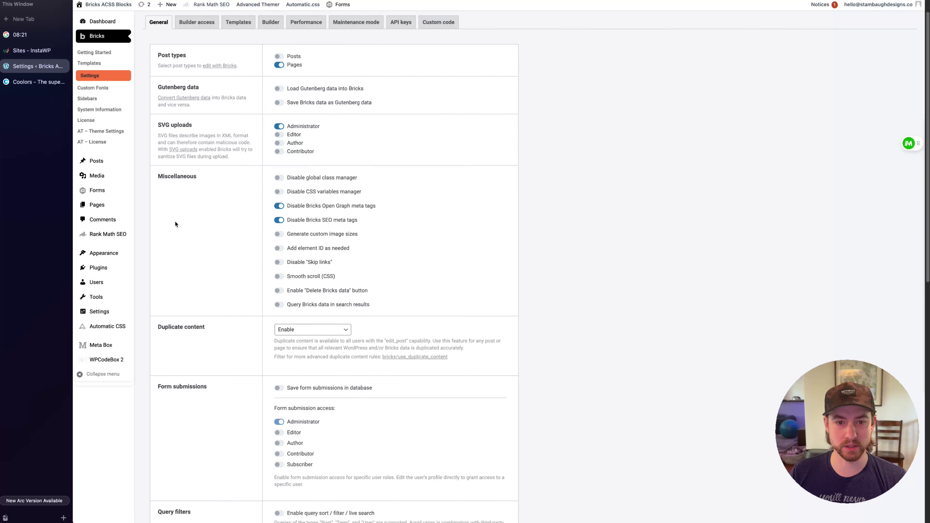
scroll(175, 220, down, 5)
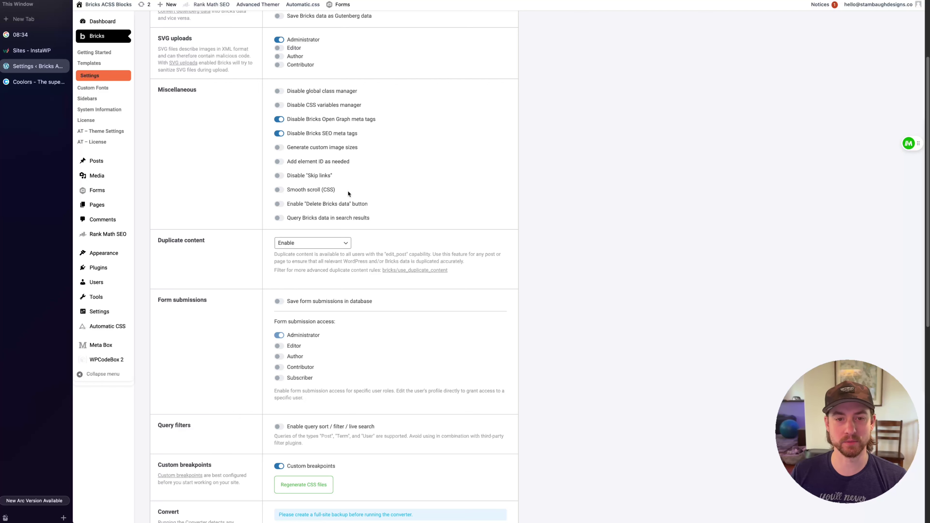
scroll(230, 219, down, 2)
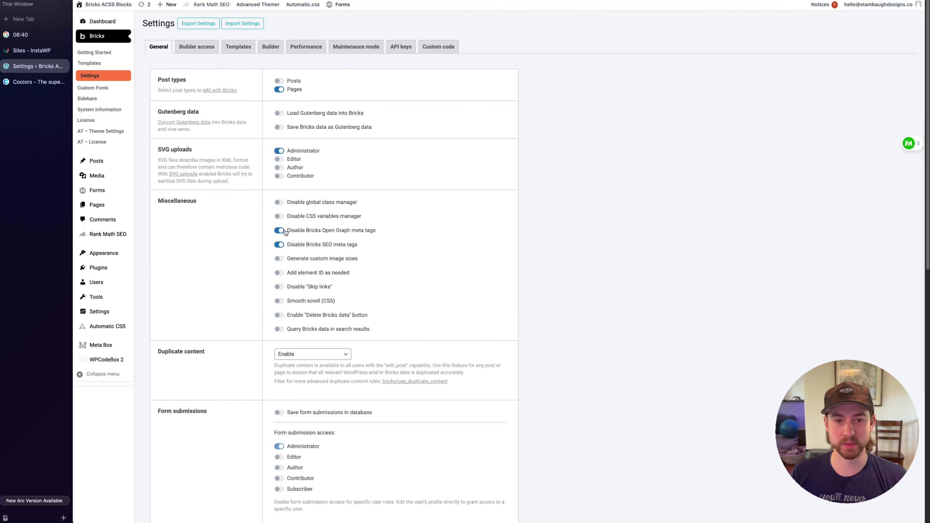
Save the Bricks General settings and view the Builder access permissions for each role
scroll(216, 245, down, 5)
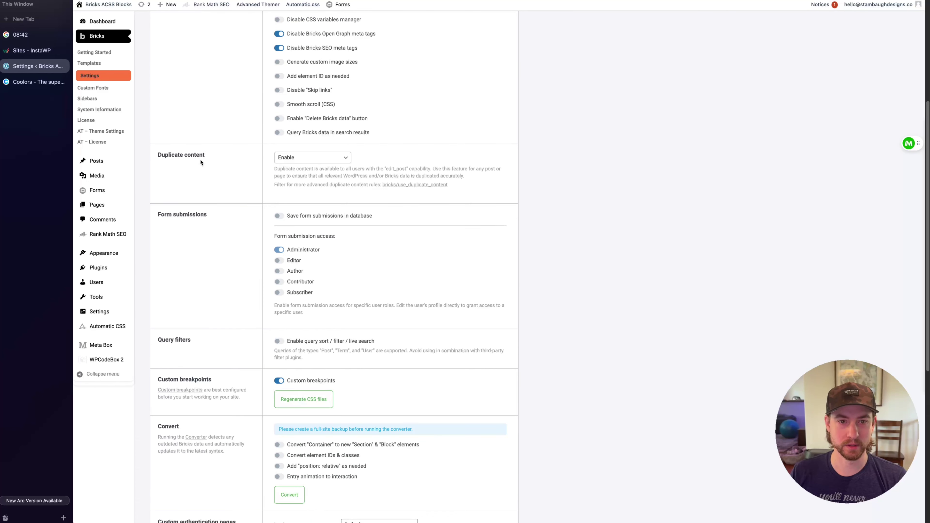
scroll(231, 241, down, 1)
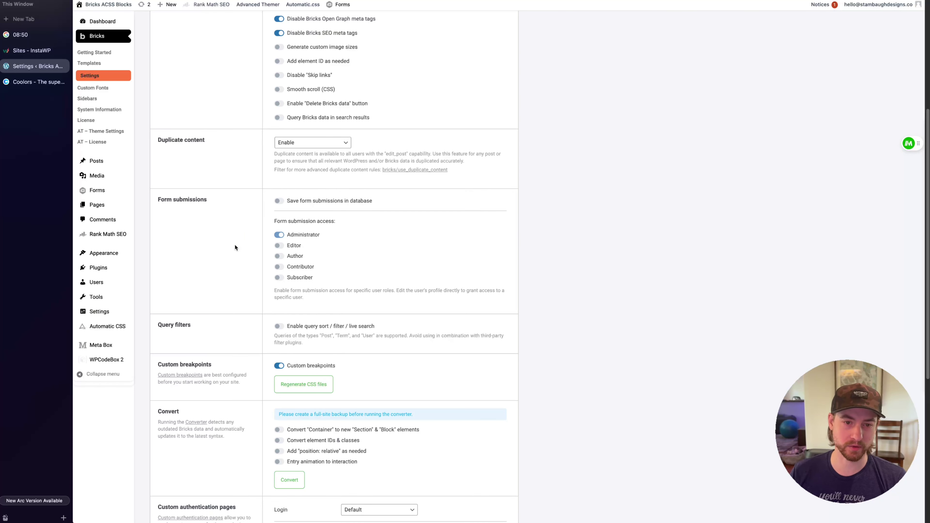
scroll(234, 244, down, 4)
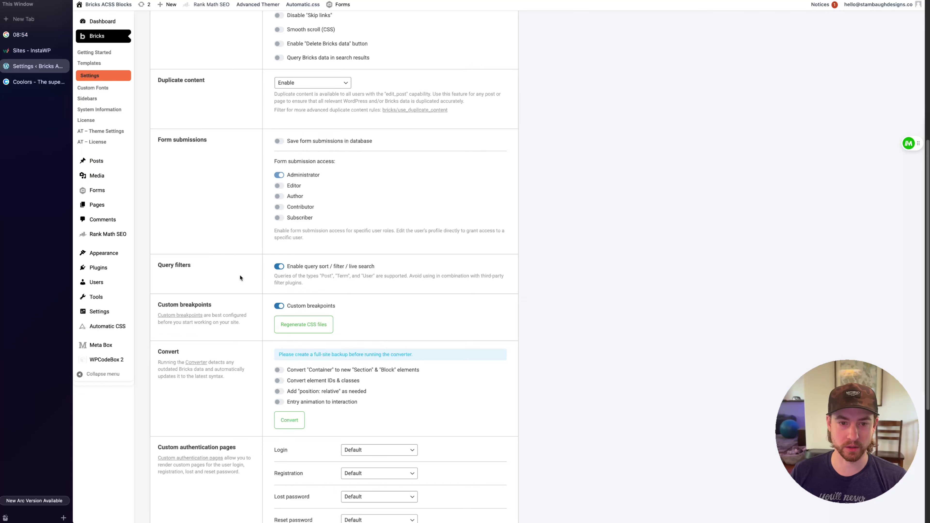
scroll(228, 271, down, 2)
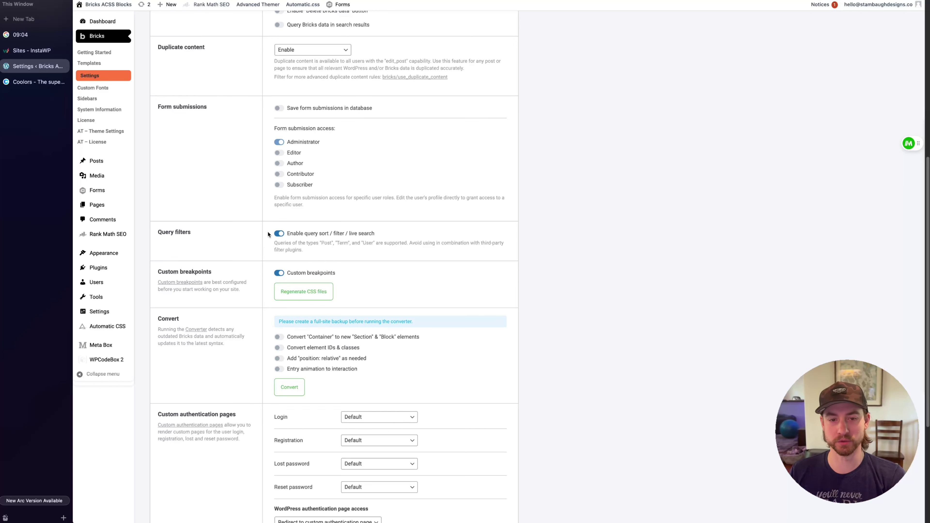
scroll(213, 227, down, 5)
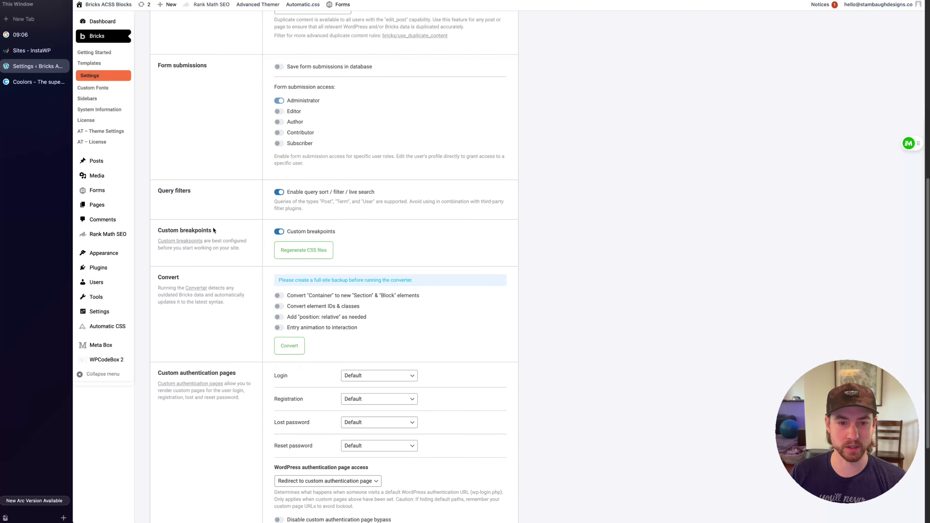
scroll(253, 428, up, 8)
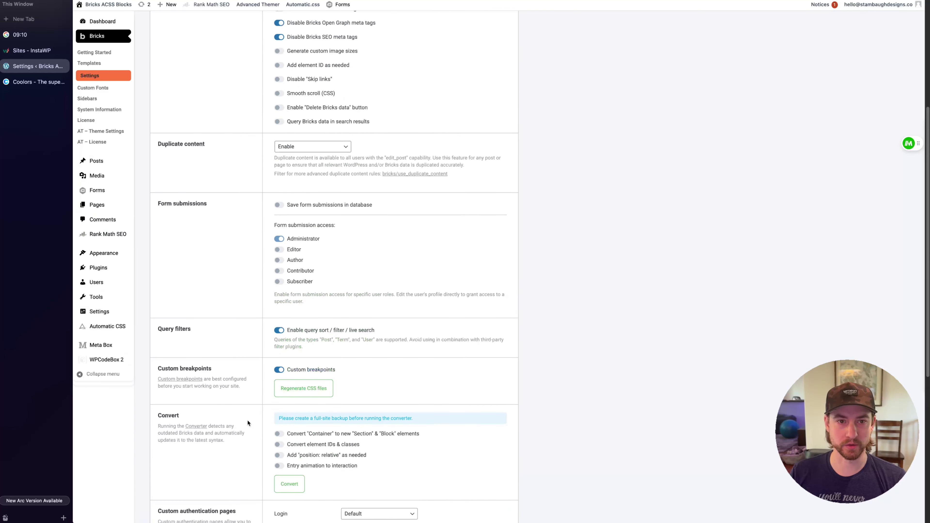
scroll(242, 416, down, 8)
click(183, 470)
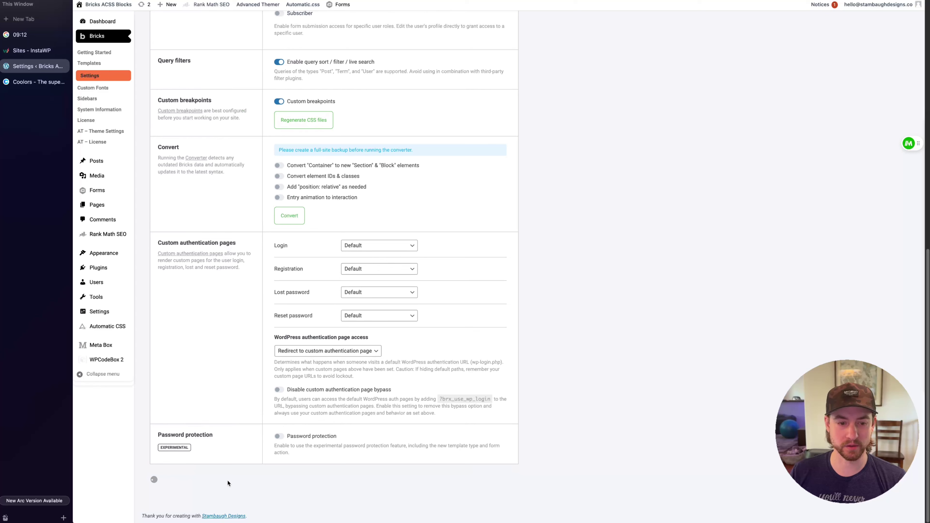
click(204, 46)
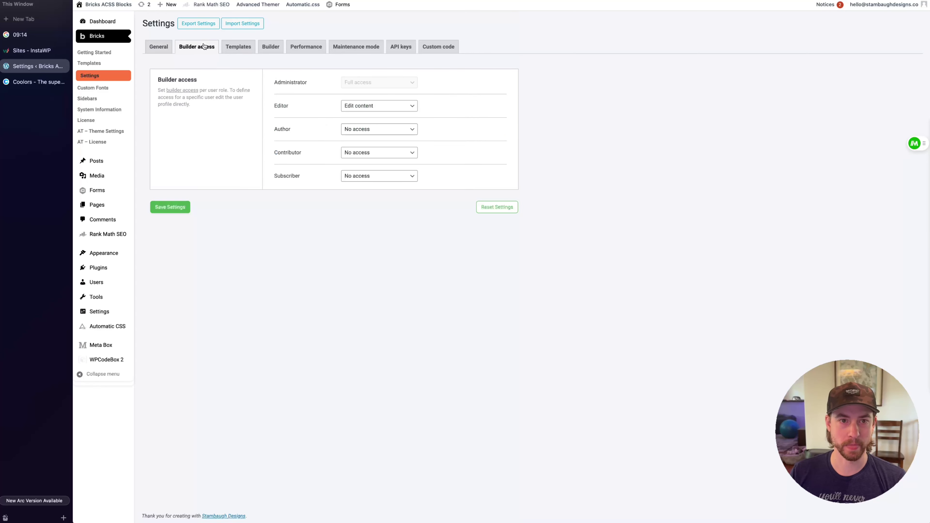
click(238, 48)
scroll(237, 248, down, 8)
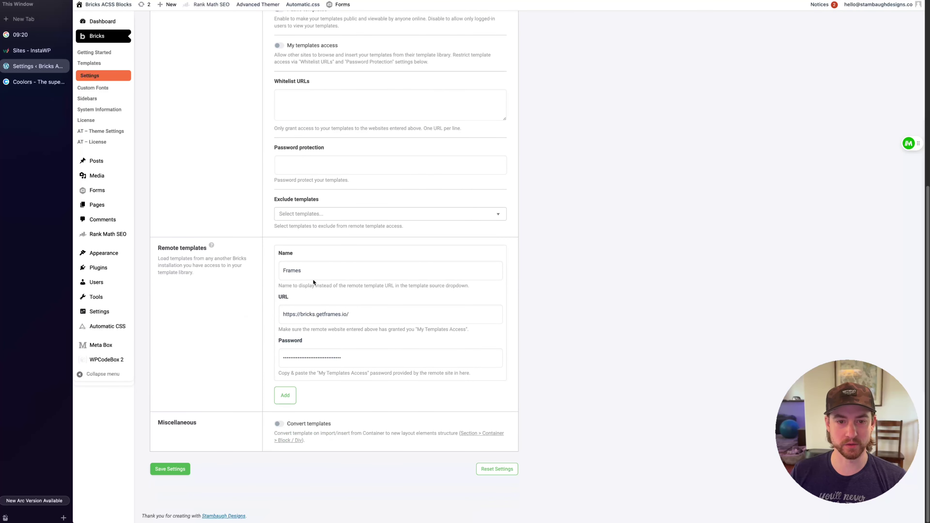
click(311, 271)
drag(302, 271, 283, 270)
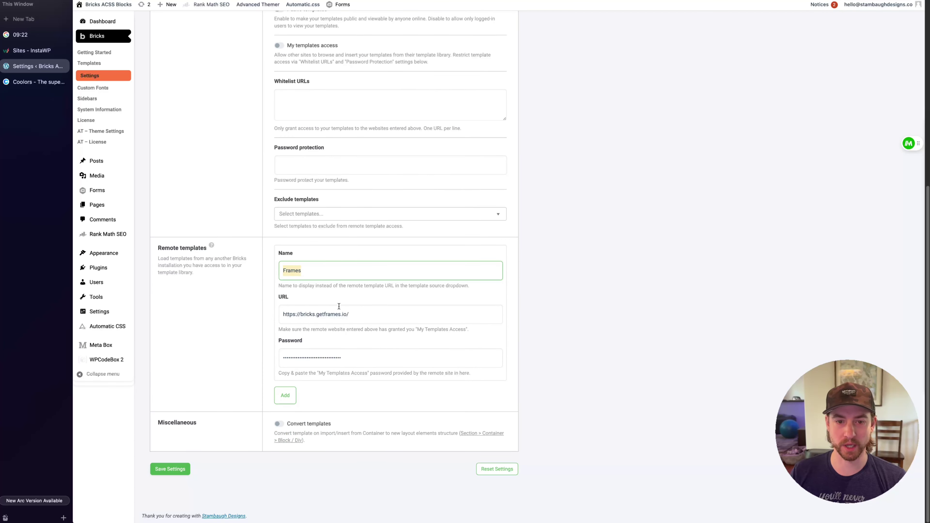
drag(347, 314, 282, 314)
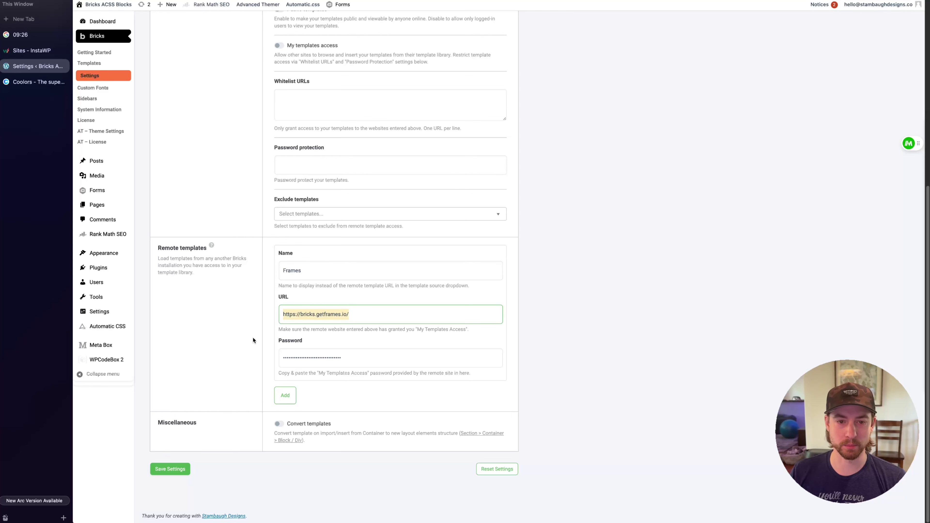
scroll(244, 387, up, 10)
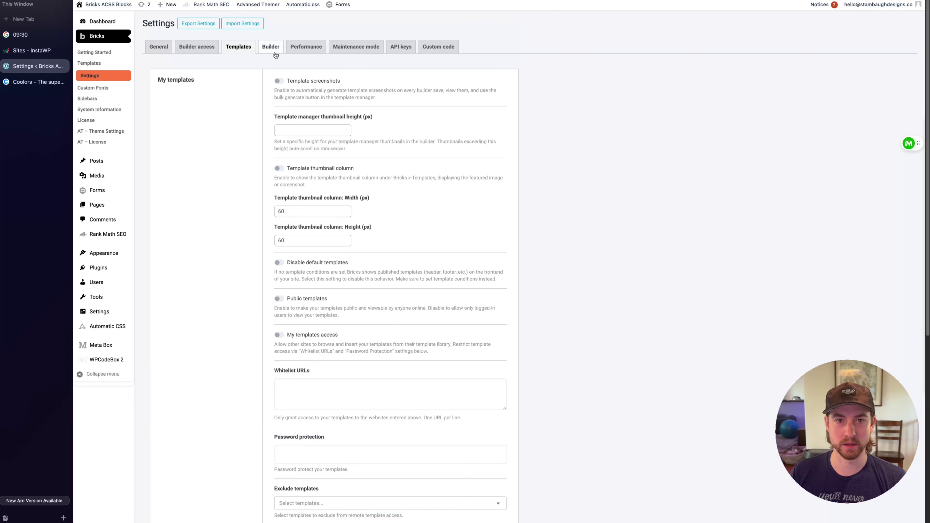
Enable 'Render dynamic data text on canvas' in Builder settings, save, and view Performance
click(270, 46)
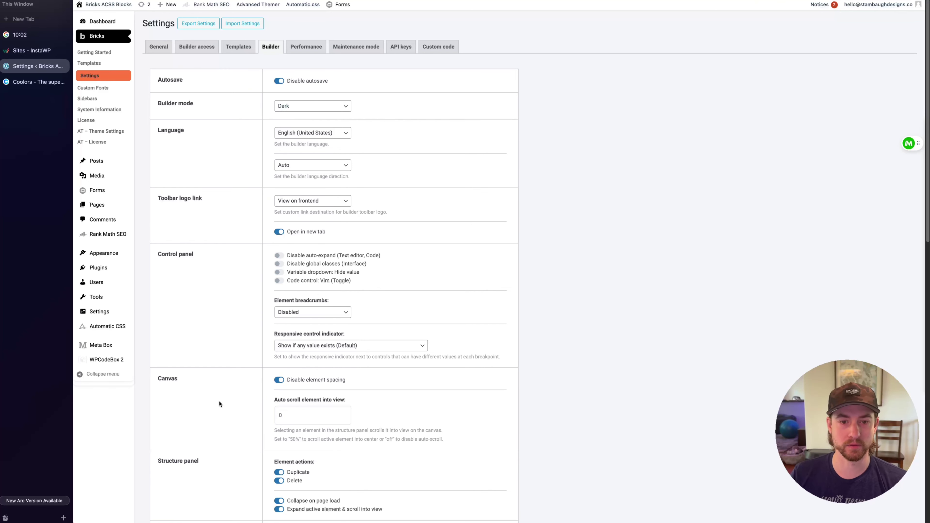
scroll(217, 341, down, 5)
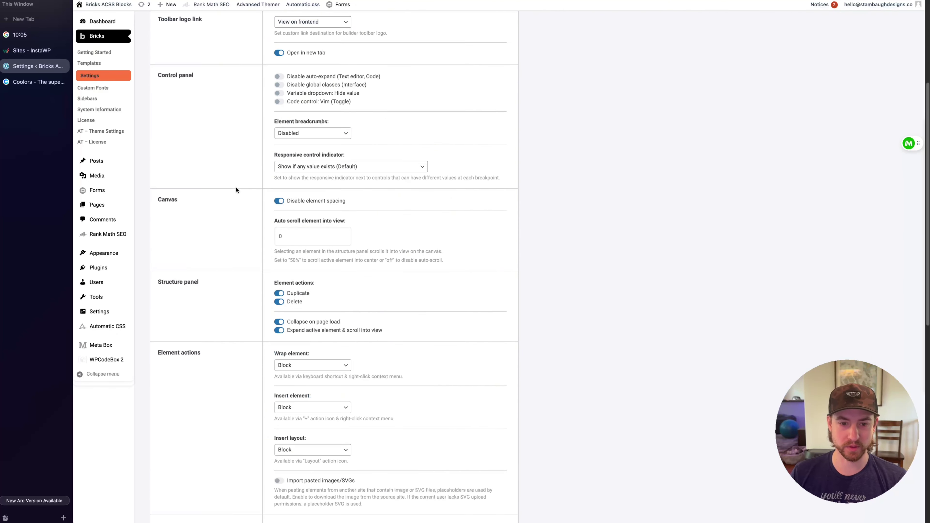
scroll(236, 191, down, 2)
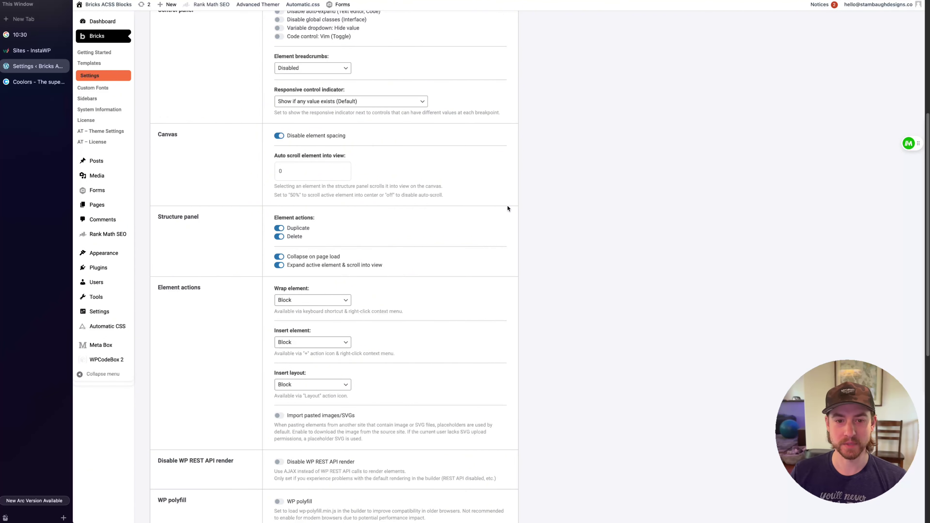
scroll(508, 208, down, 3)
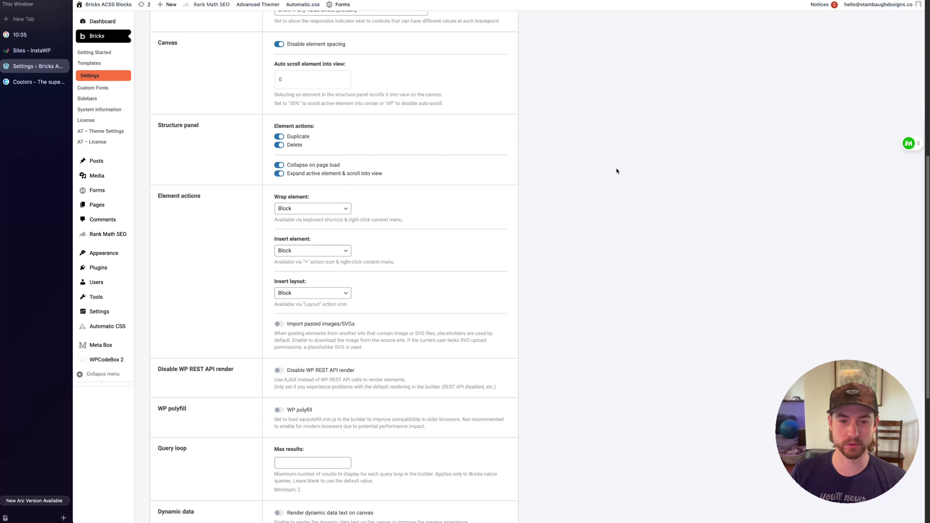
scroll(563, 130, down, 5)
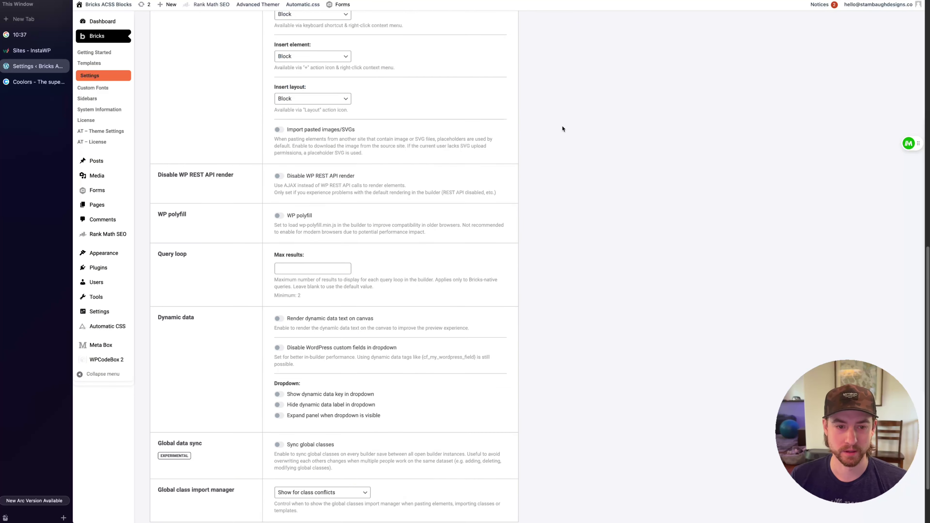
scroll(563, 125, down, 3)
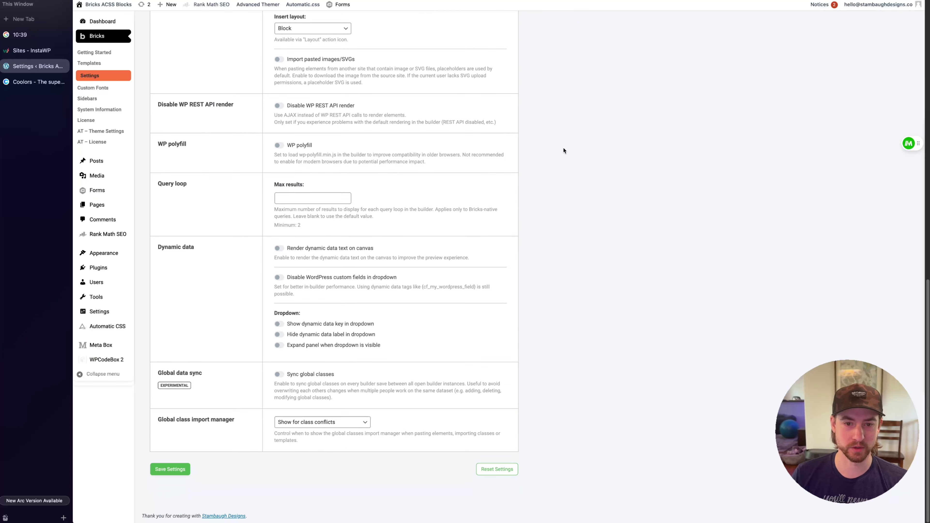
click(279, 249)
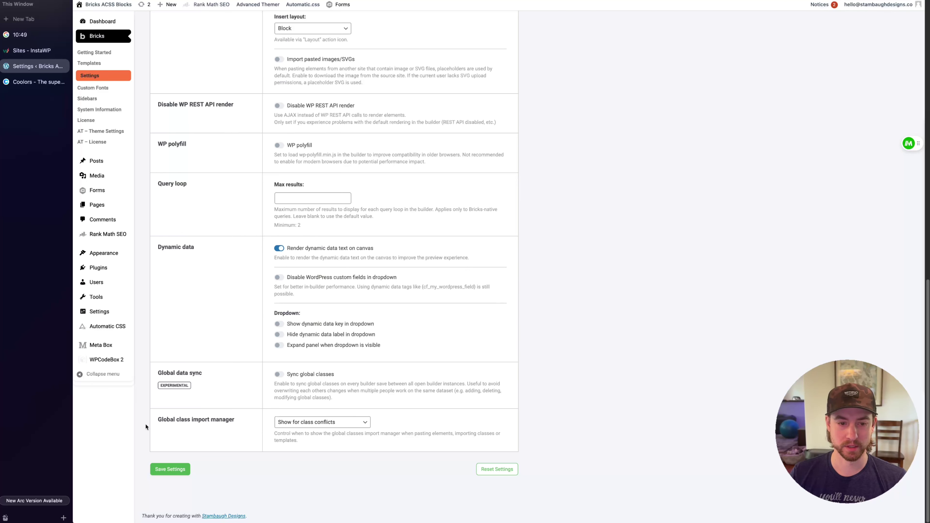
click(161, 469)
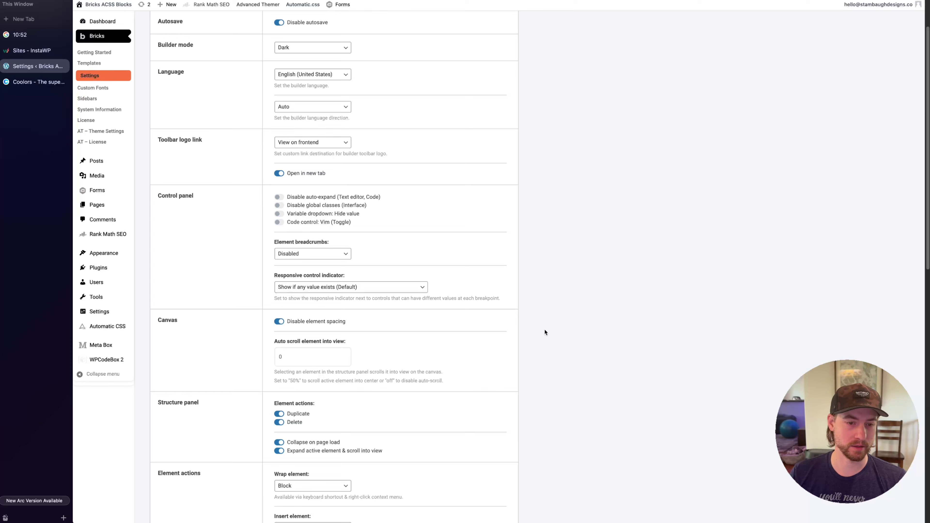
scroll(544, 329, up, 2)
click(298, 48)
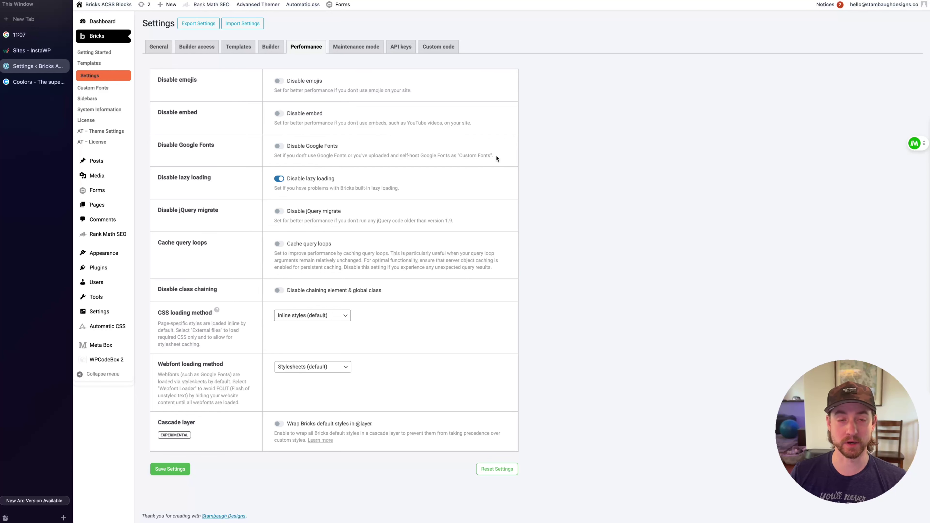
Show the Bricks Maintenance mode settings, leaving the mode Disabled
click(109, 88)
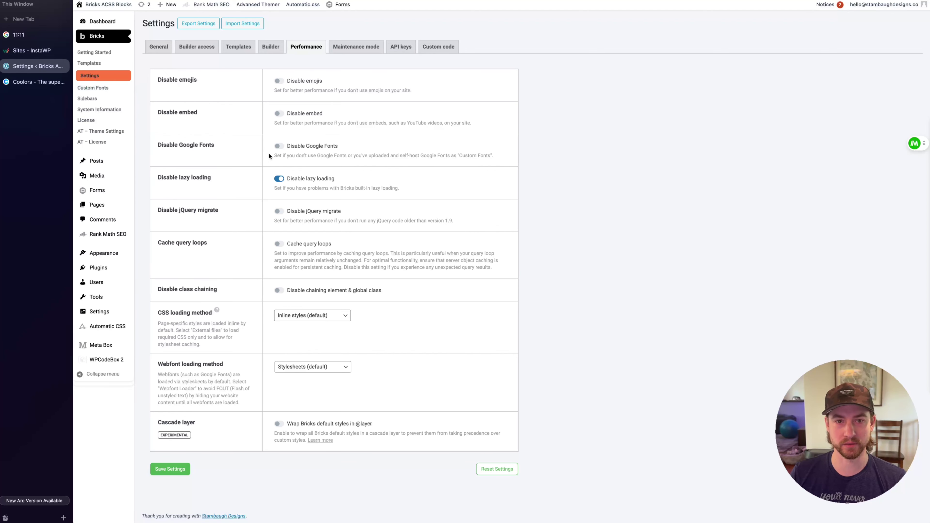
click(356, 47)
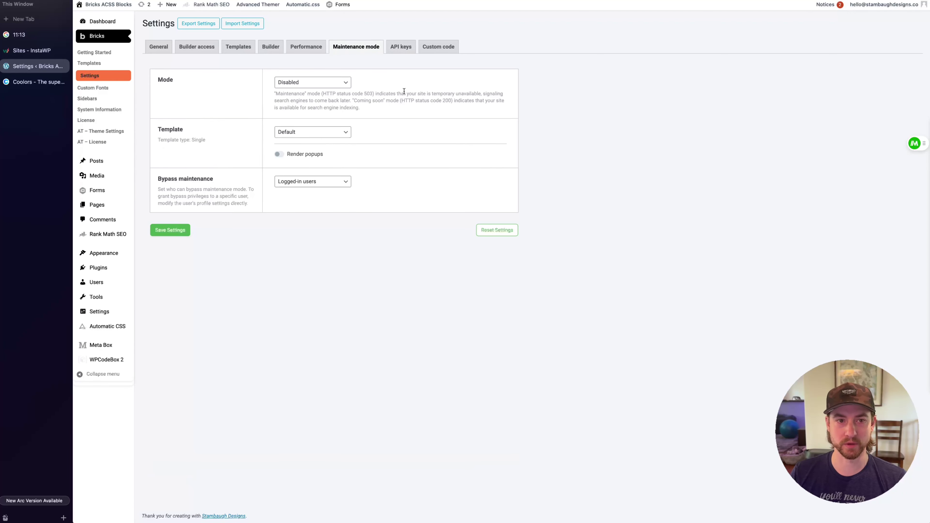
Look over the empty Cloudflare Turnstile and reCAPTCHA v3 key fields on the API keys tab
click(401, 47)
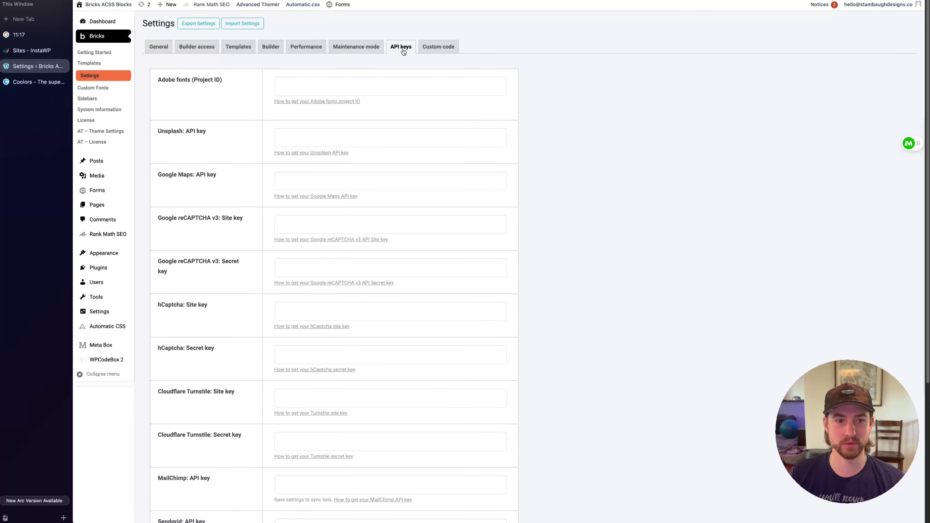
scroll(550, 105, down, 3)
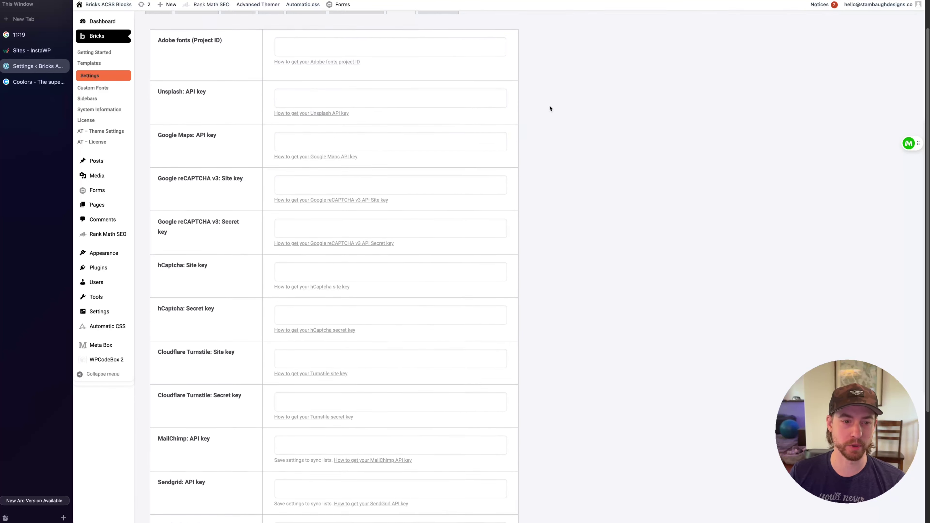
drag(158, 347, 244, 353)
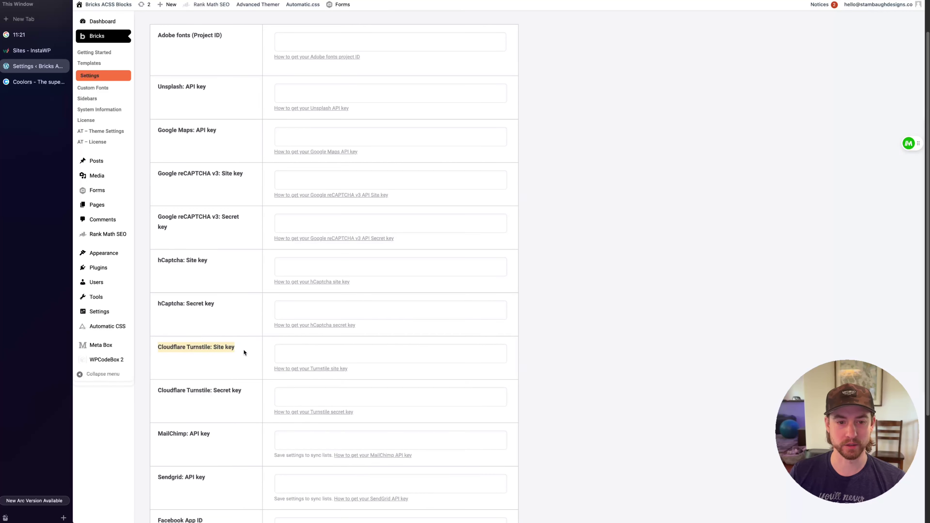
click(211, 352)
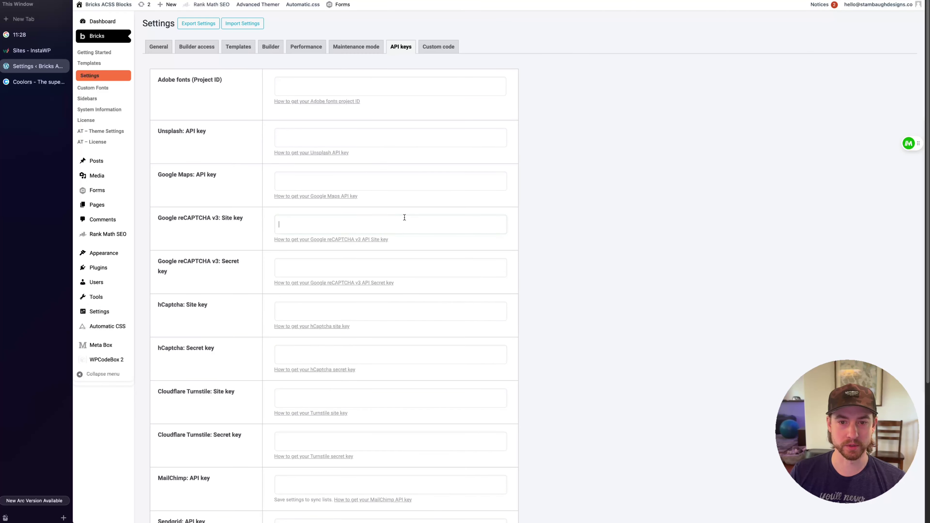
click(403, 220)
click(410, 263)
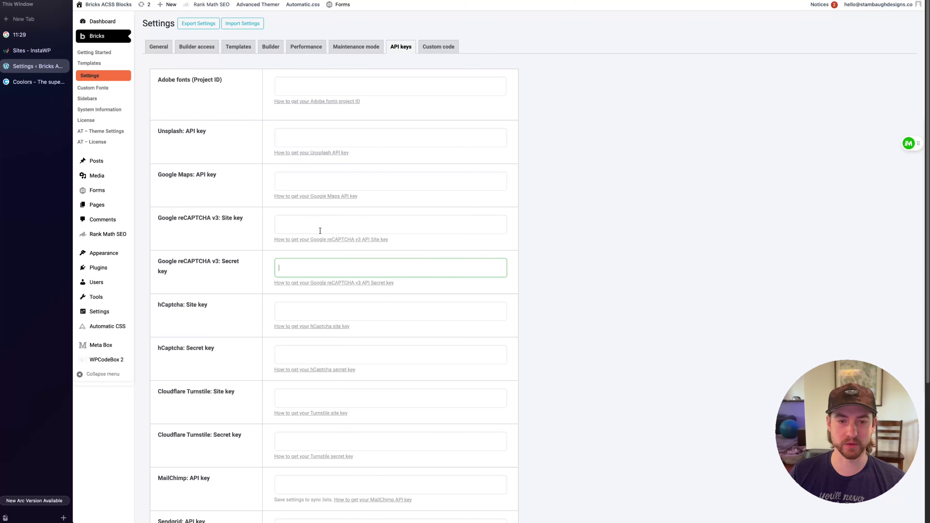
click(321, 225)
click(383, 271)
click(549, 250)
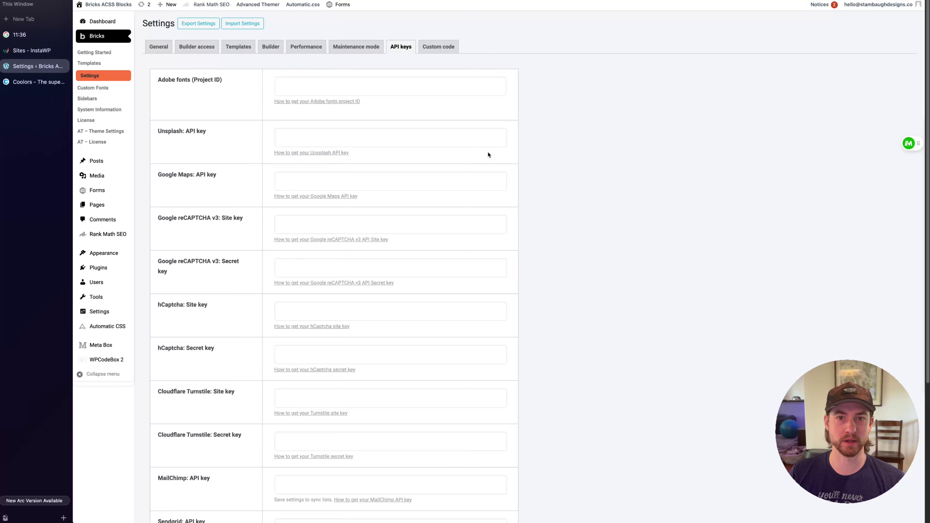
Leave the Custom code header and body scripts empty and save the Bricks settings
click(438, 46)
scroll(314, 126, down, 1)
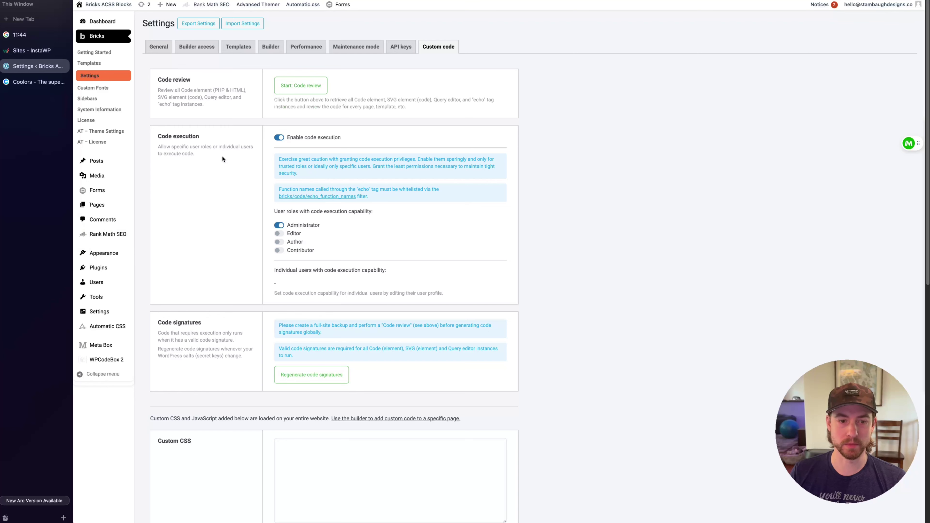
scroll(222, 155, down, 3)
scroll(222, 159, down, 8)
click(321, 177)
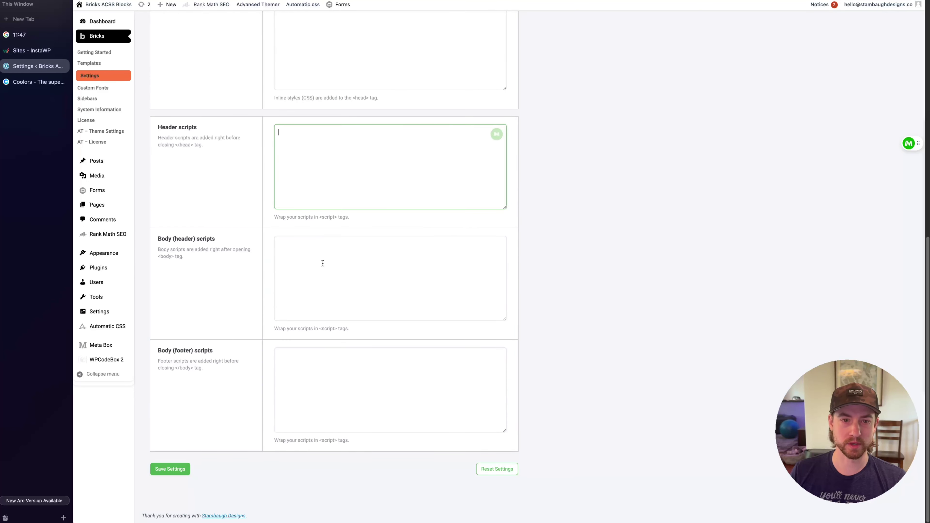
click(328, 282)
click(324, 173)
click(324, 278)
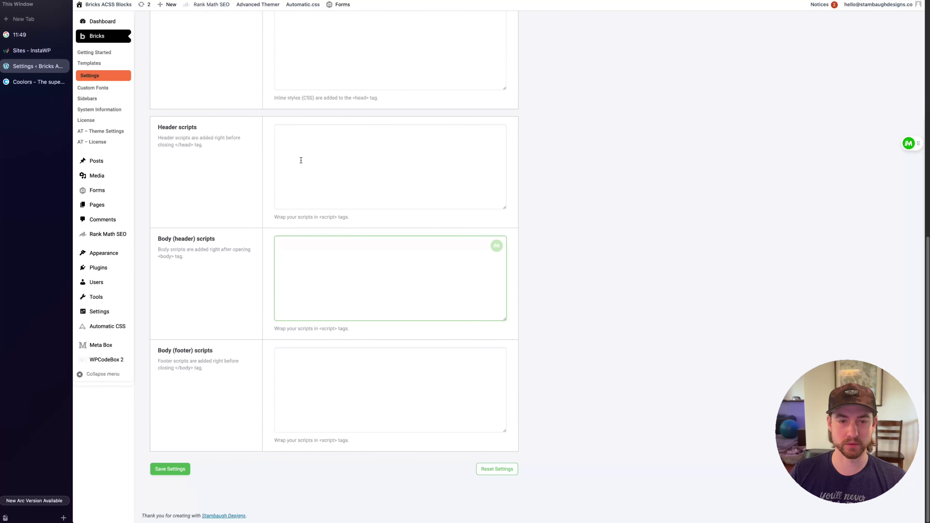
click(326, 166)
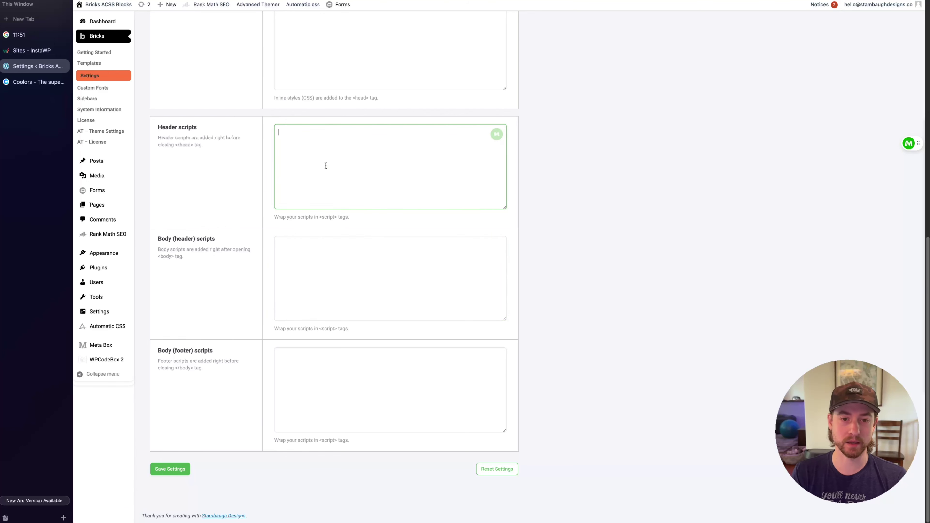
click(179, 473)
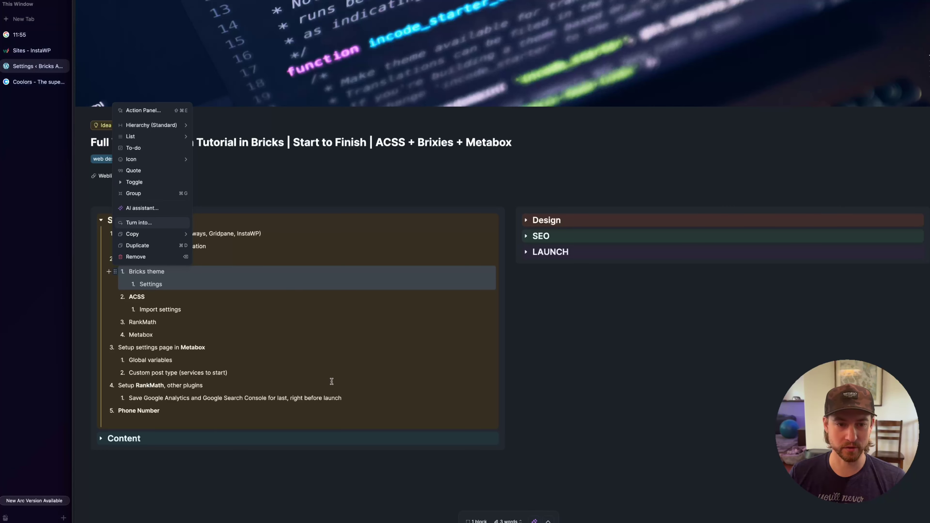
Under 'Setup settings page in Metabox', add the Global variables and services custom post type items
click(202, 282)
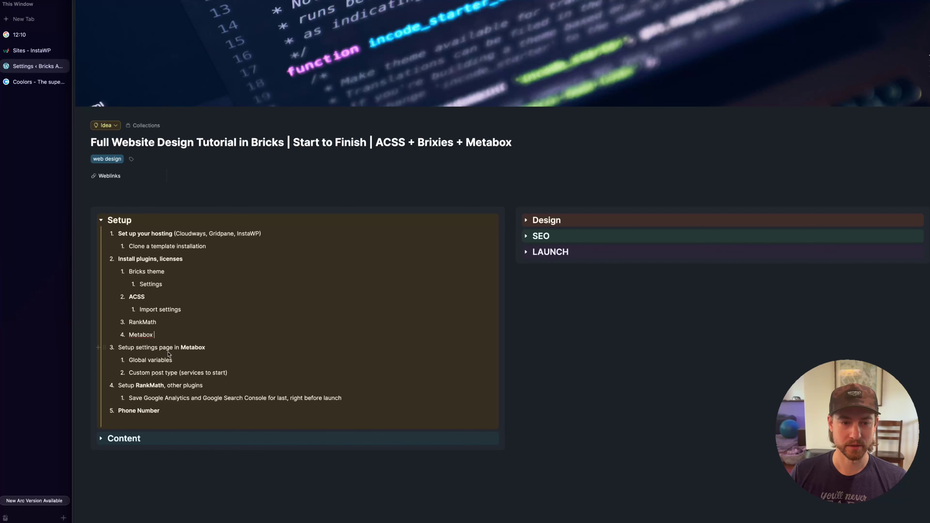
double_click(190, 347)
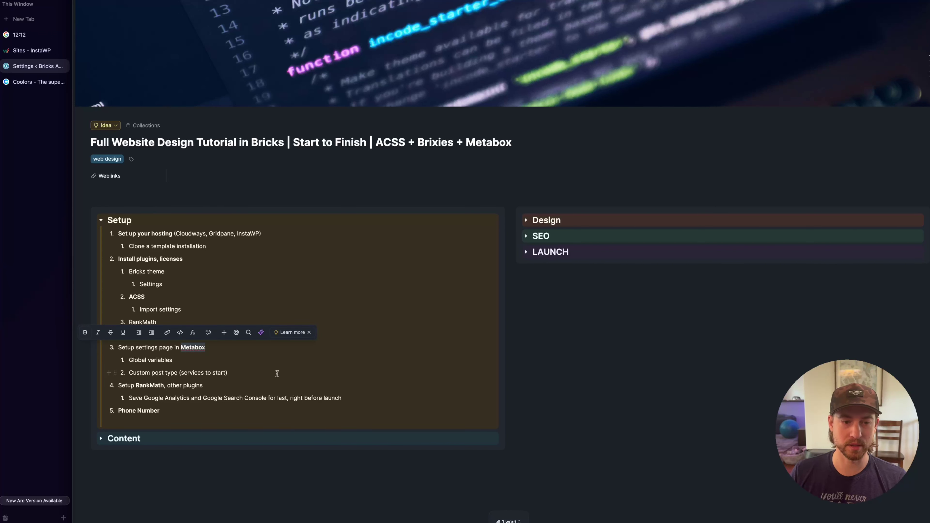
click(263, 364)
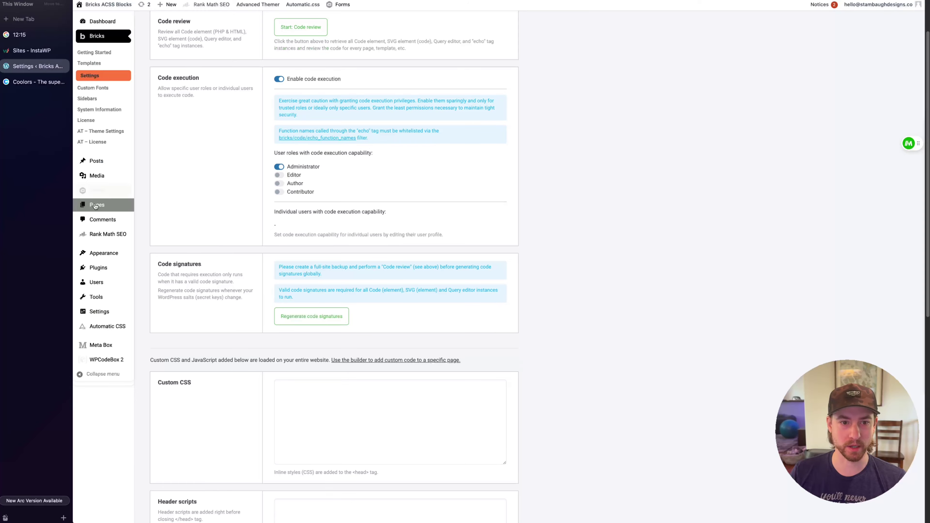
Add a Meta Box settings page titled 'Global Variables', choose the globe icon, and publish it
mouse_move(103, 344)
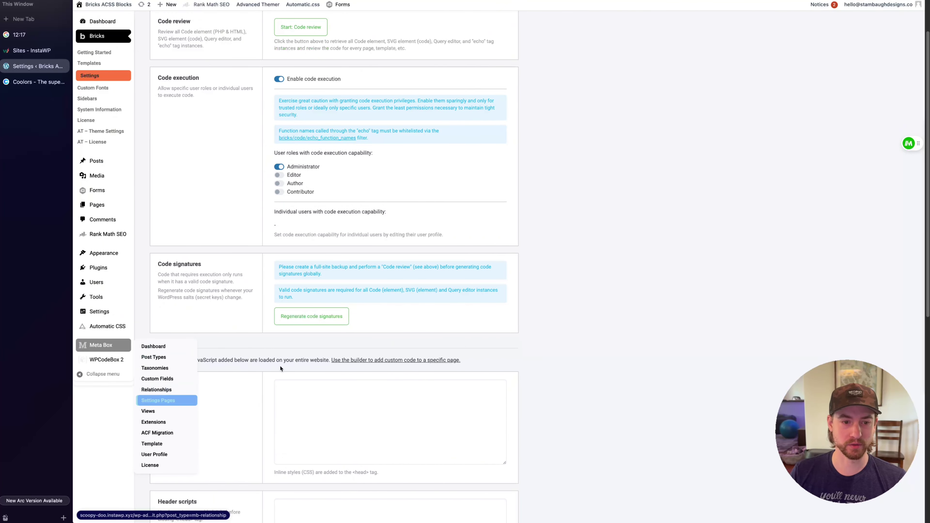
click(158, 400)
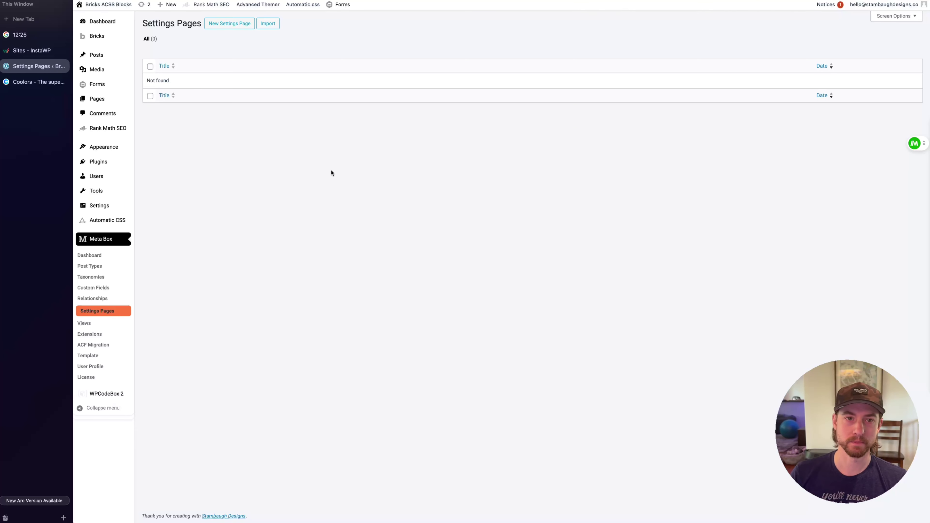
click(249, 24)
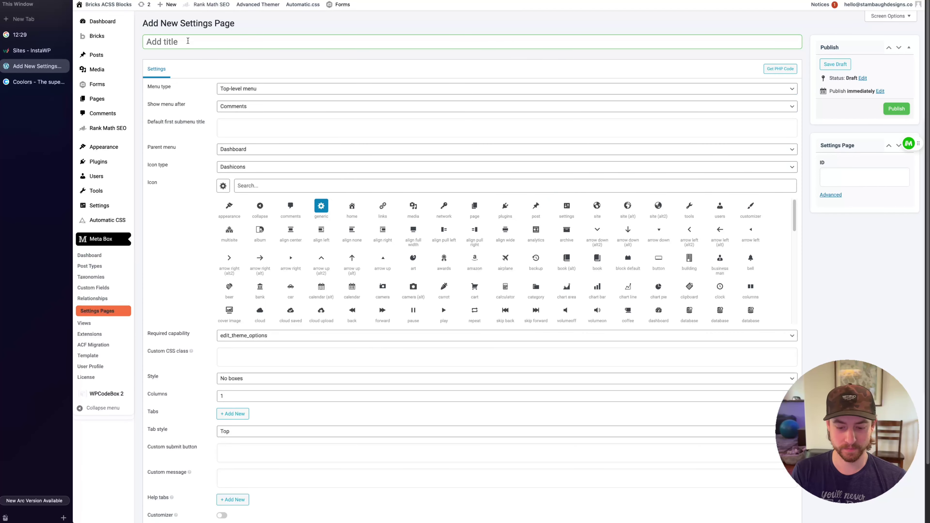
text(Global )
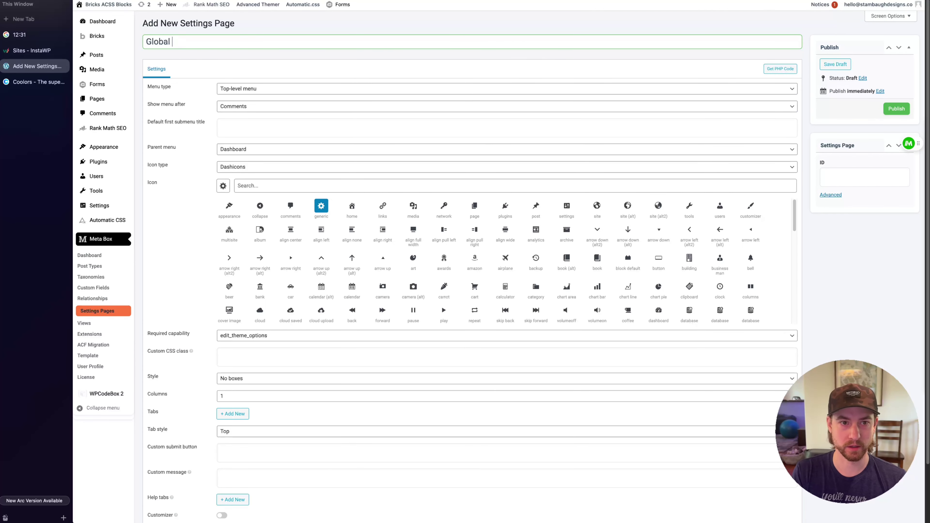
text(Variables)
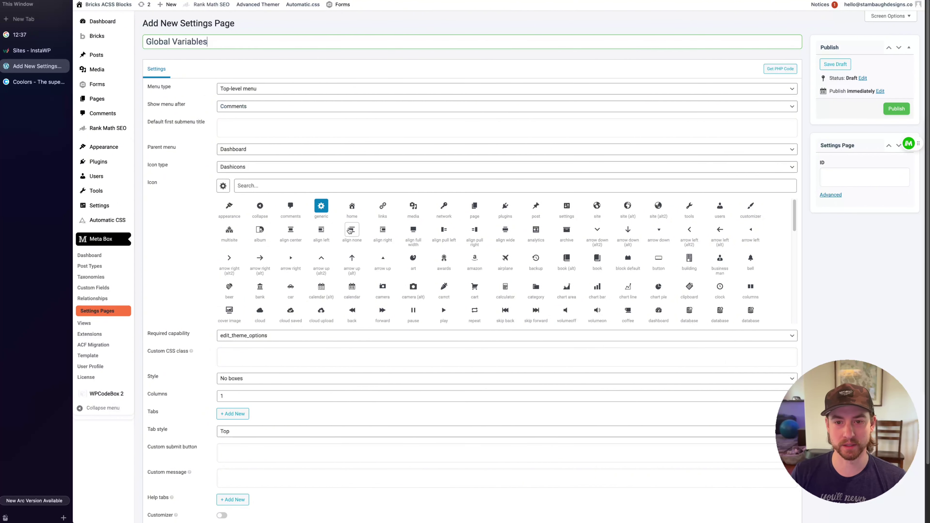
click(596, 206)
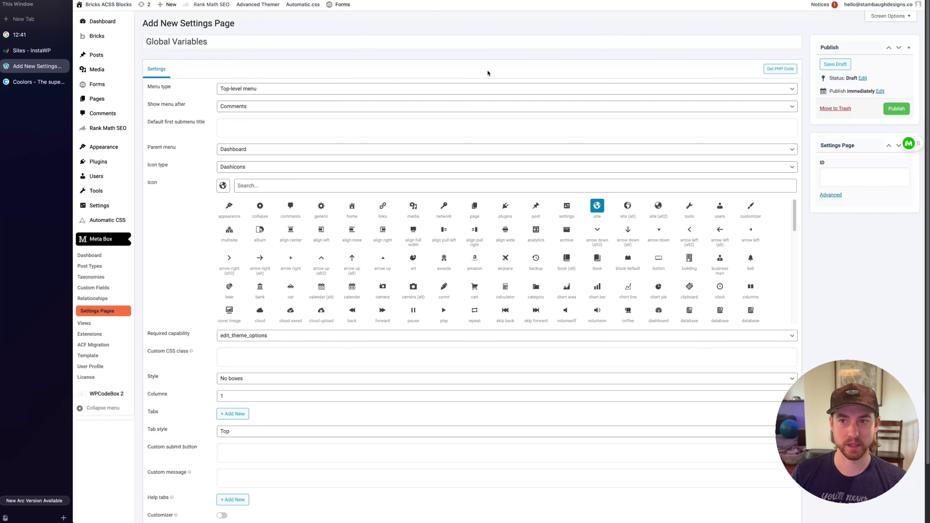
click(897, 109)
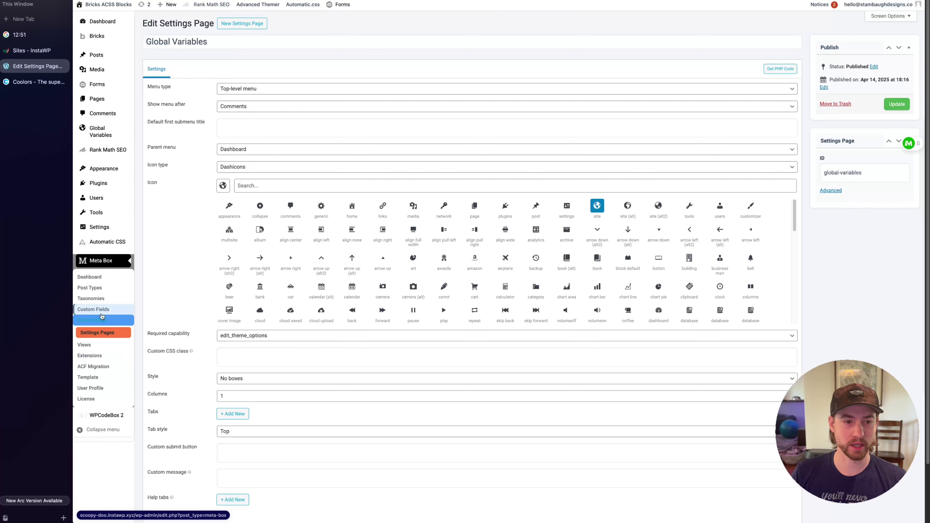
Create field group 'Global', set its location to the Global Variables settings page, and publish
click(103, 312)
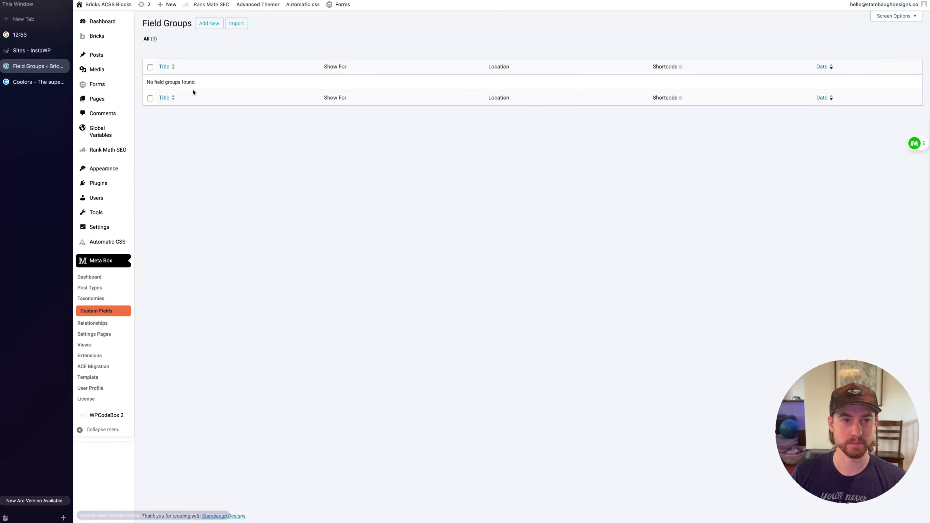
click(205, 23)
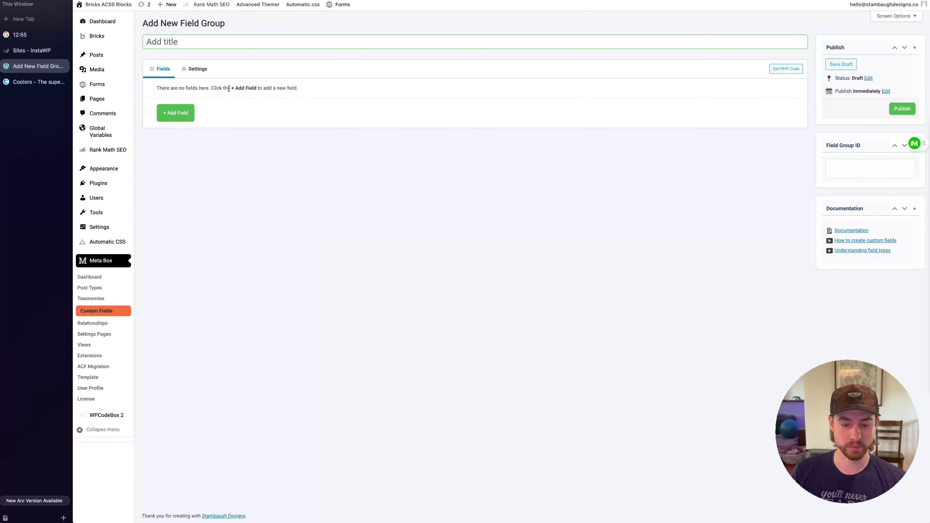
text(Global)
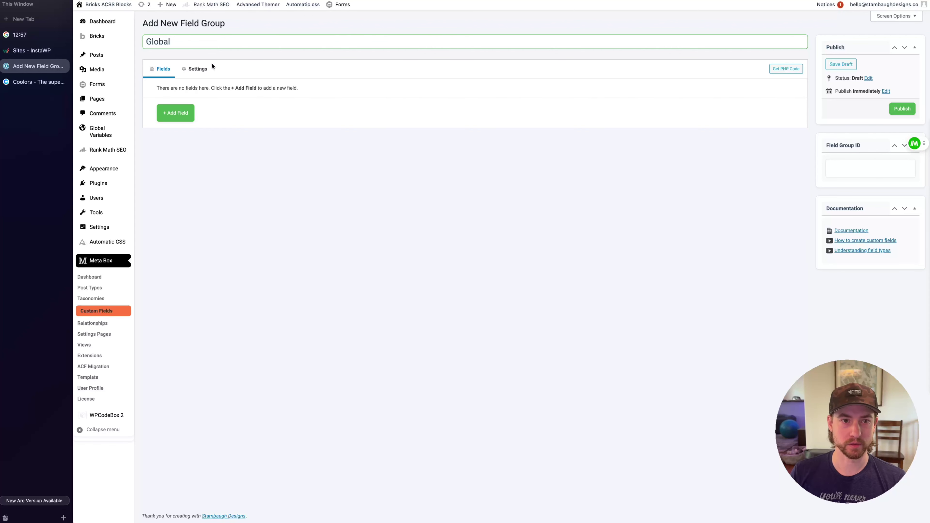
click(198, 71)
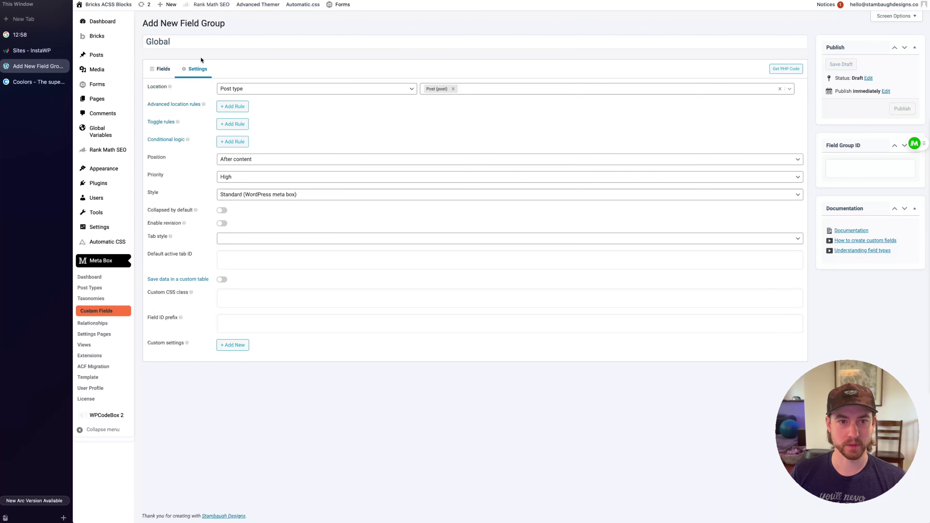
click(410, 90)
click(293, 124)
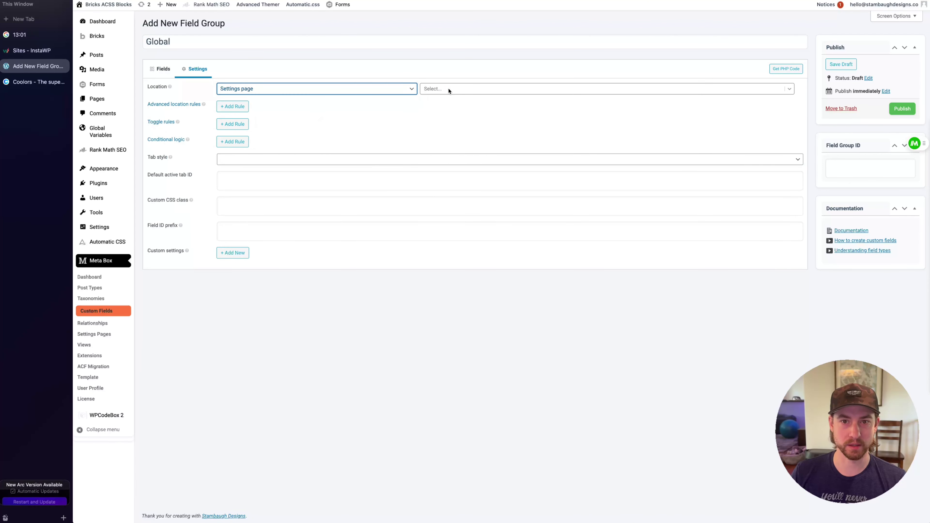
click(447, 90)
click(450, 106)
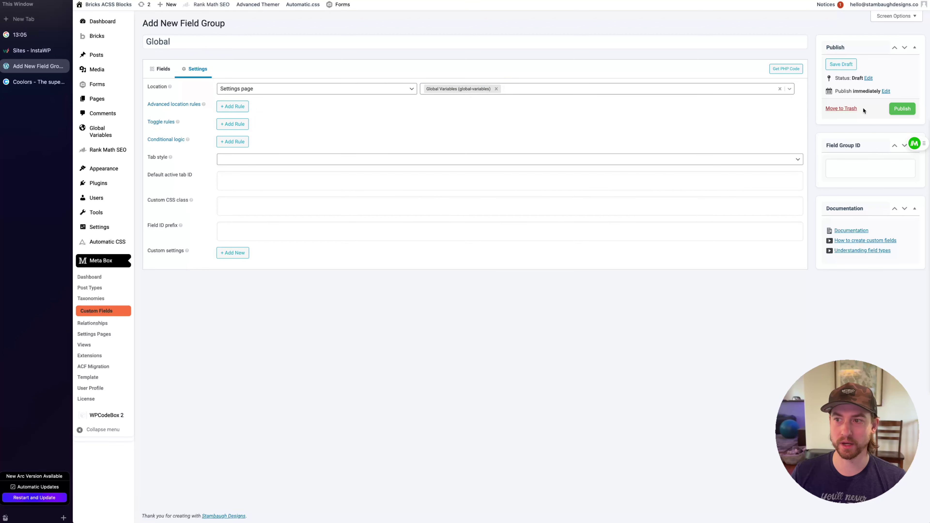
click(902, 109)
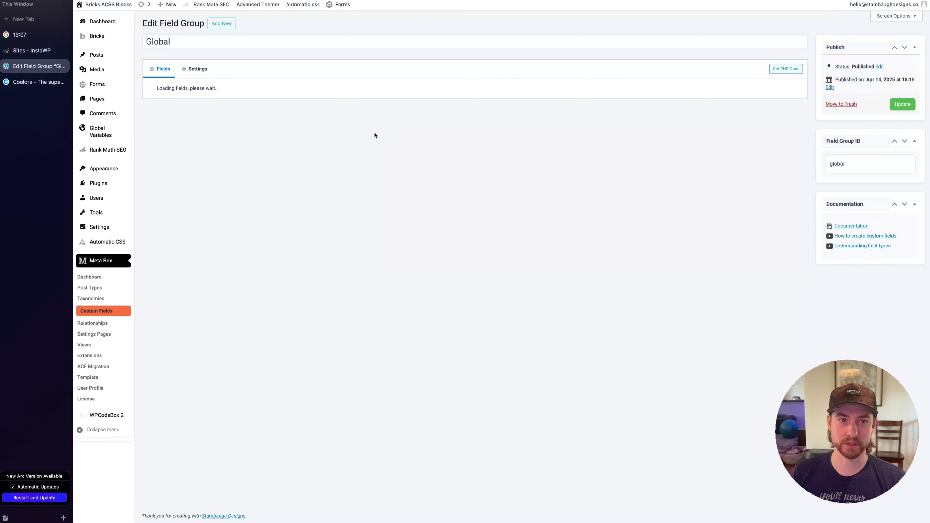
click(175, 113)
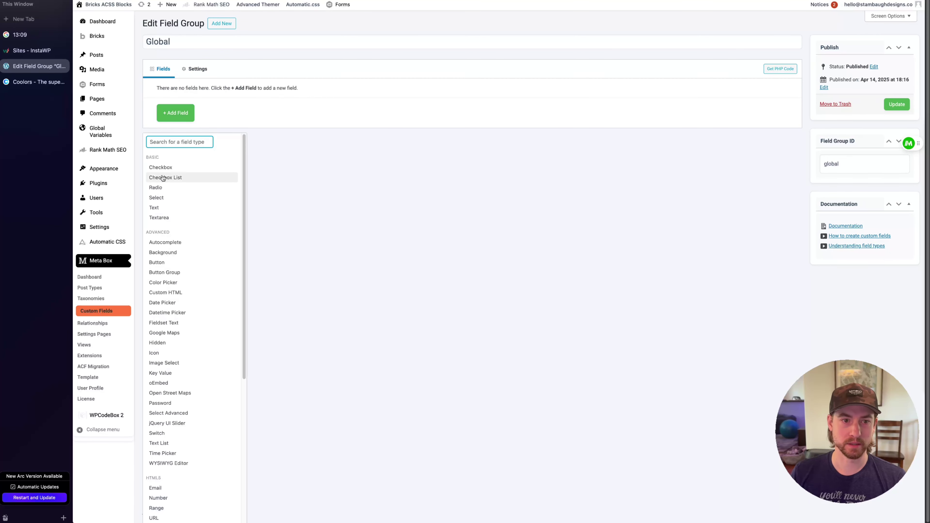
Add a text field to the Global group labelled 'Phone Number'
click(156, 208)
click(199, 105)
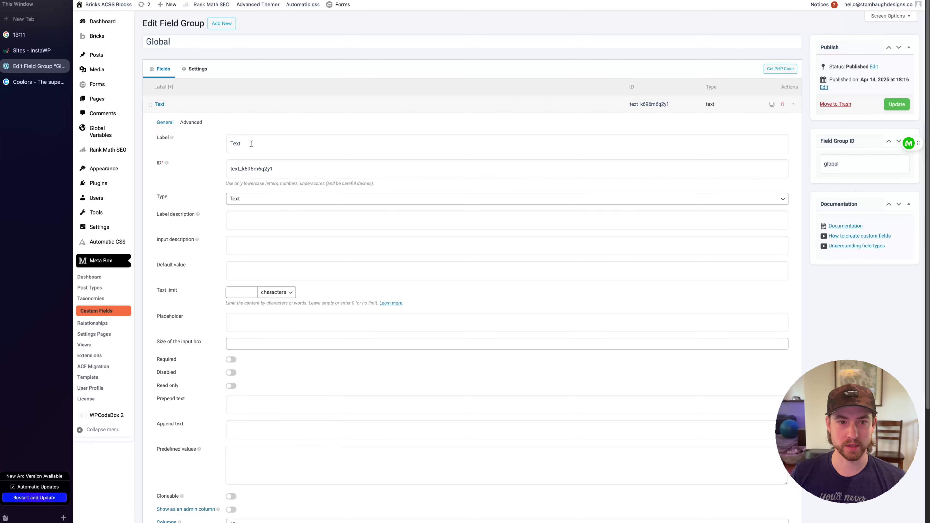
double_click(252, 144)
text(Phone Number)
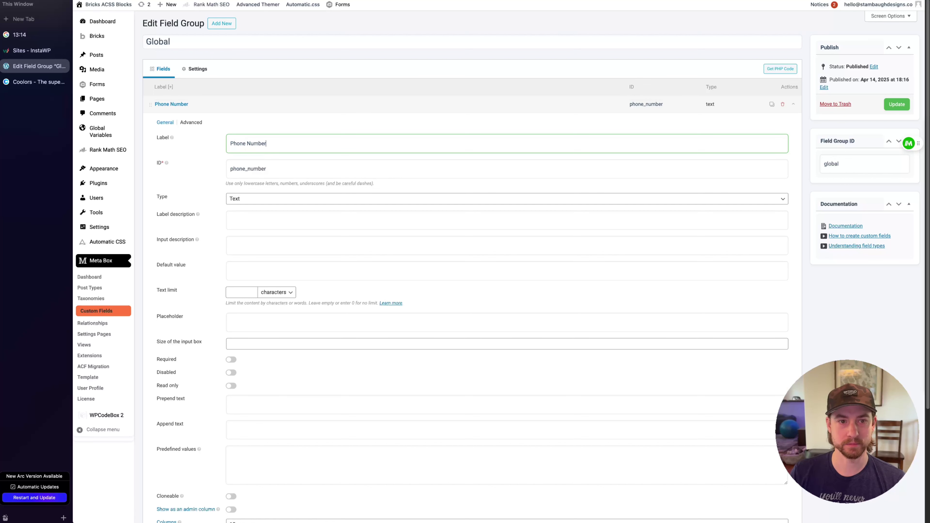
click(253, 98)
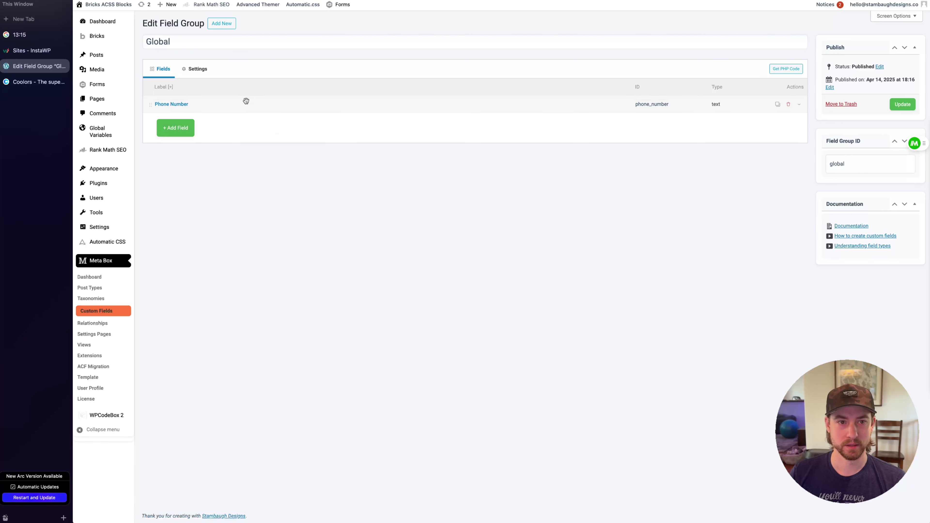
Add a second text field labelled 'Phone URL'
click(175, 128)
click(185, 222)
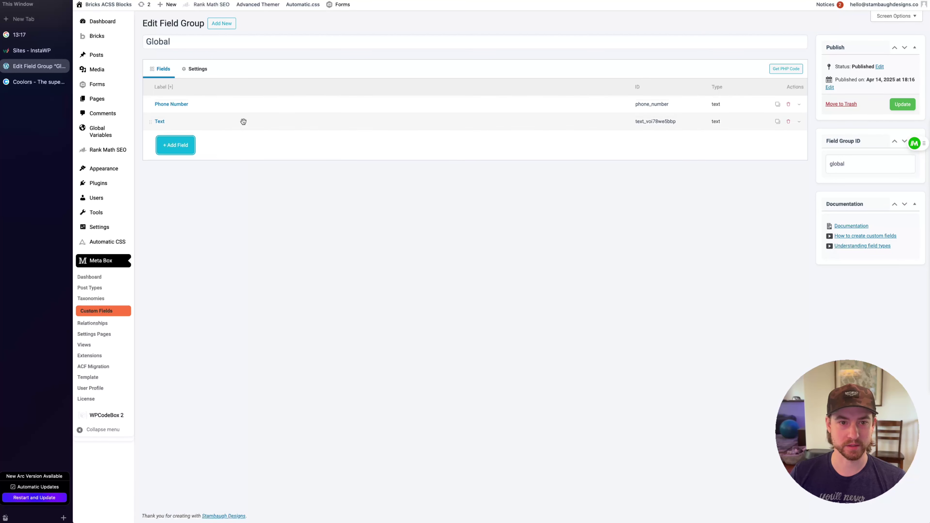
click(241, 121)
click(287, 166)
text(Phone URL)
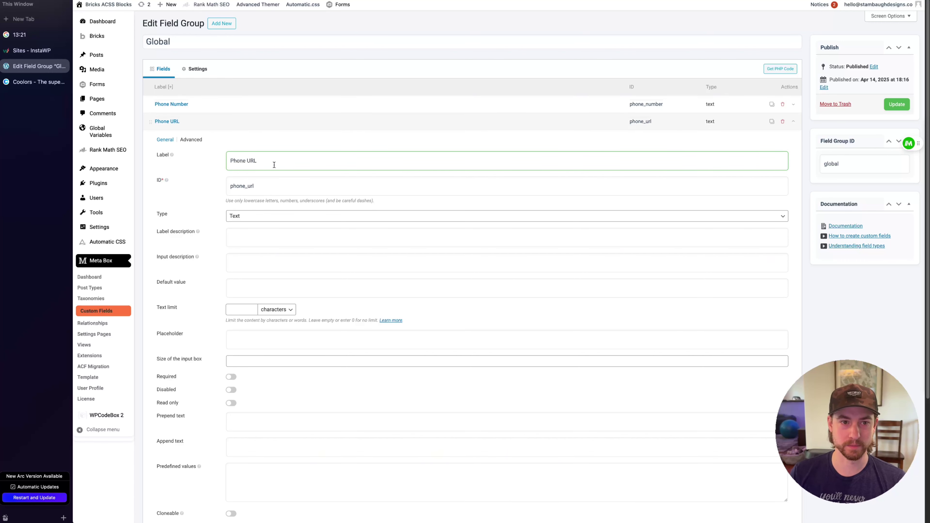
click(274, 126)
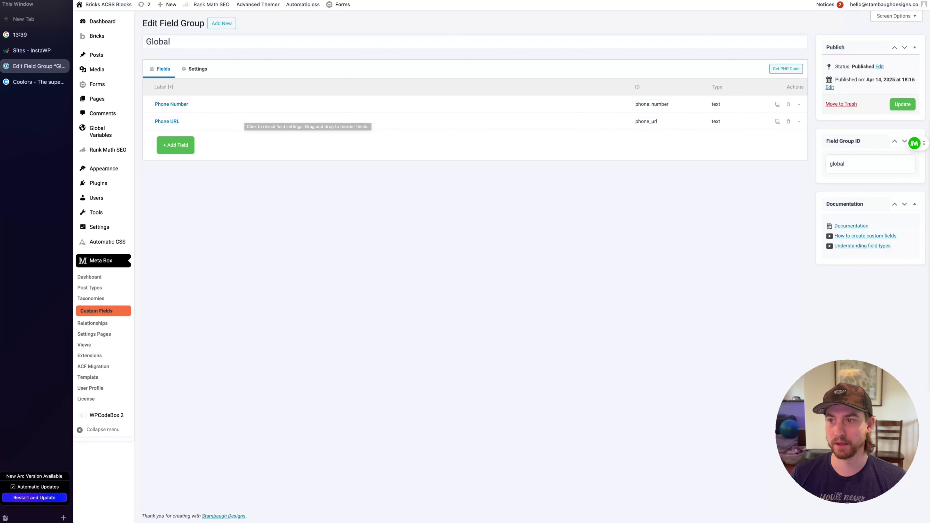
Add a text field labelled 'Company Name' to the Global group
click(183, 149)
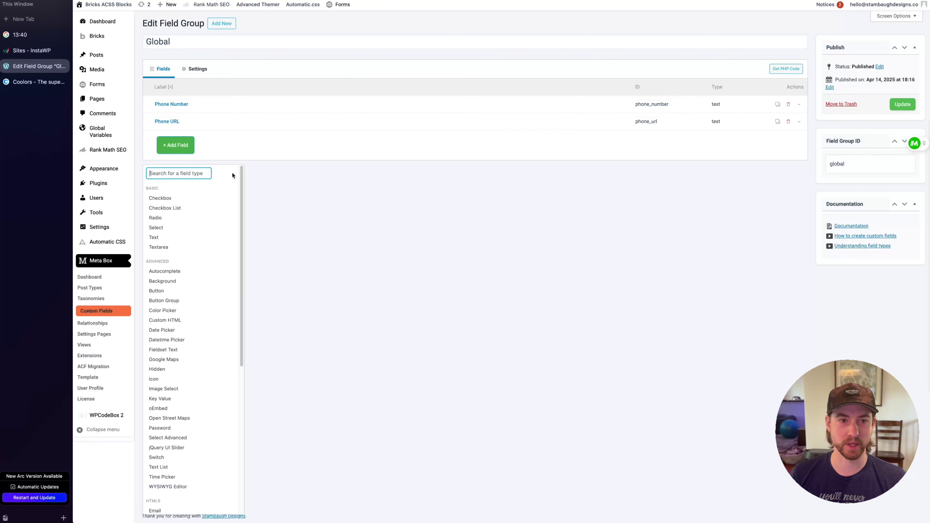
click(170, 237)
double_click(271, 176)
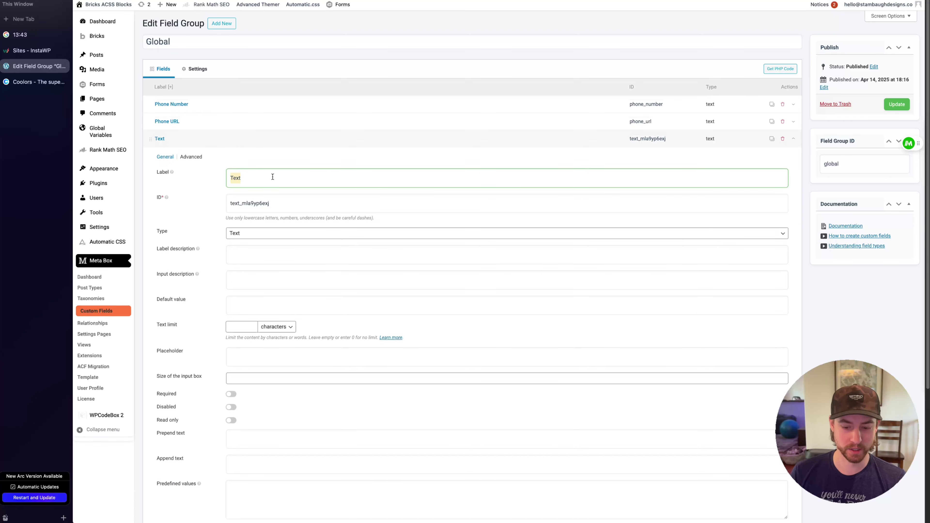
text(Company Name)
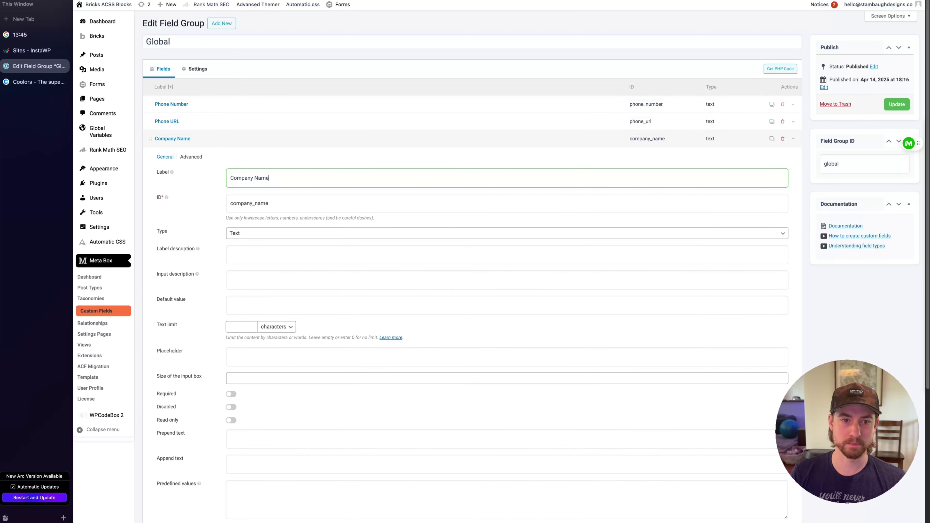
click(238, 137)
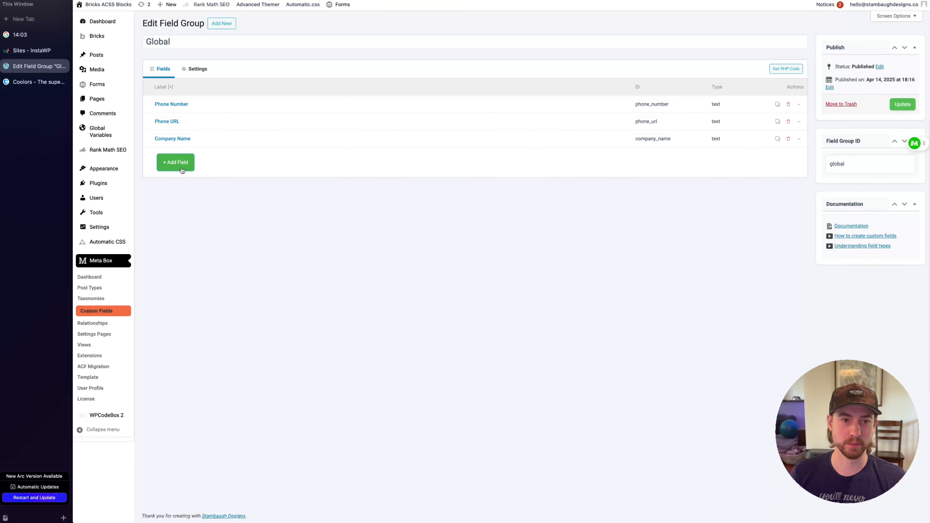
Add a Textarea field labelled 'Address'
click(175, 161)
click(179, 270)
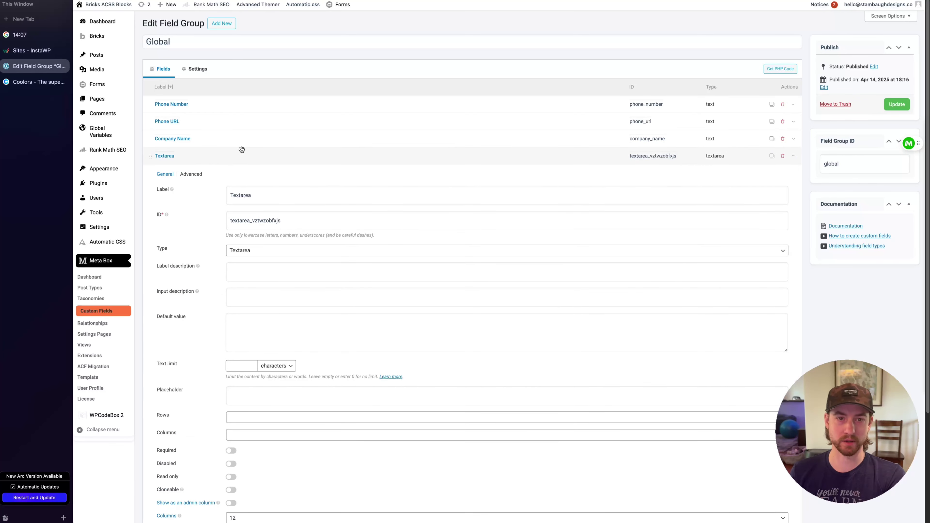
double_click(267, 192)
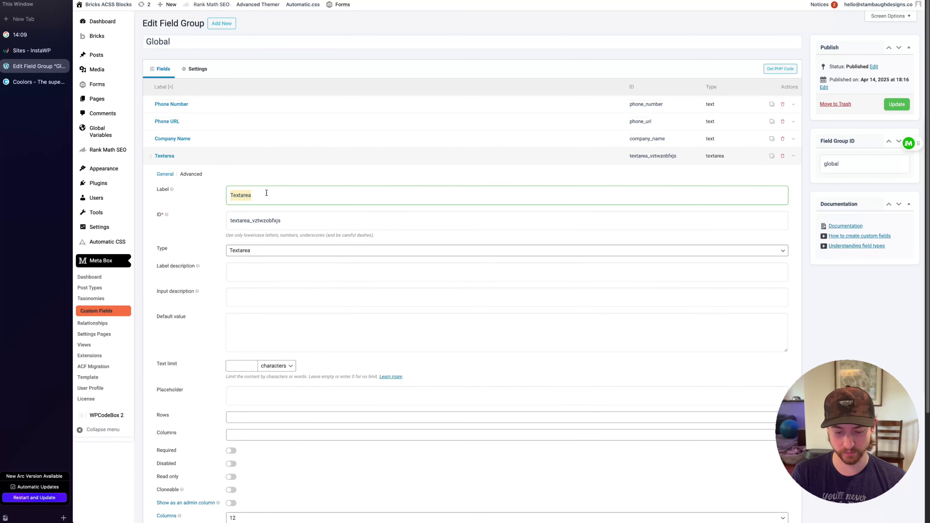
text(Address)
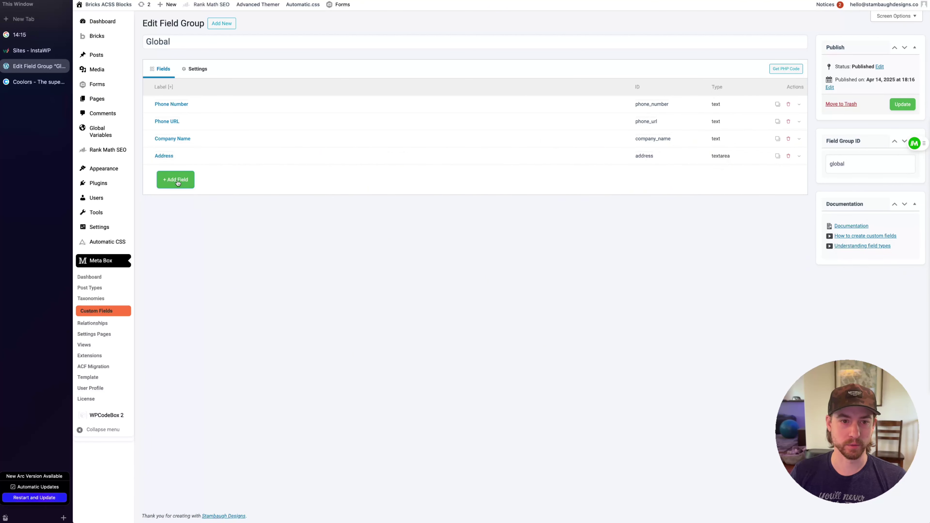
Add a URL field labelled 'Website Url', move it above Address, and update the group
click(176, 181)
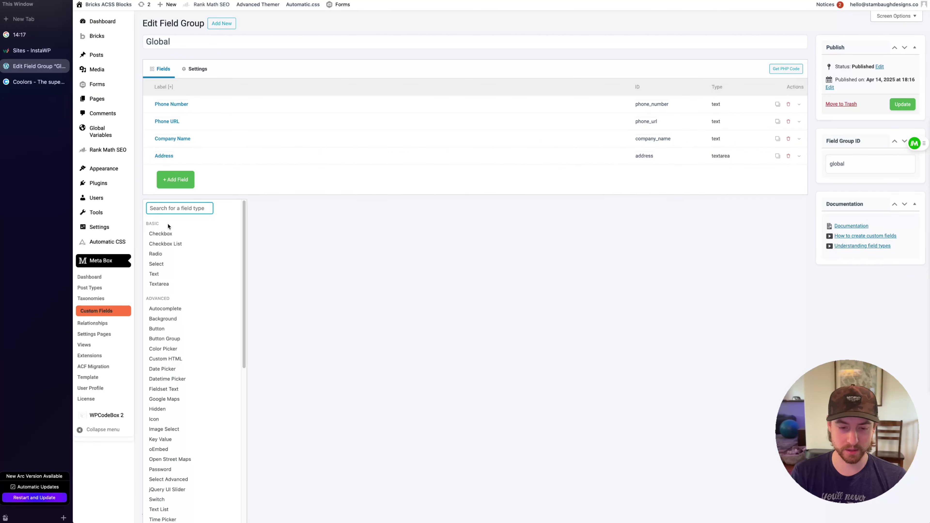
text(url)
click(154, 234)
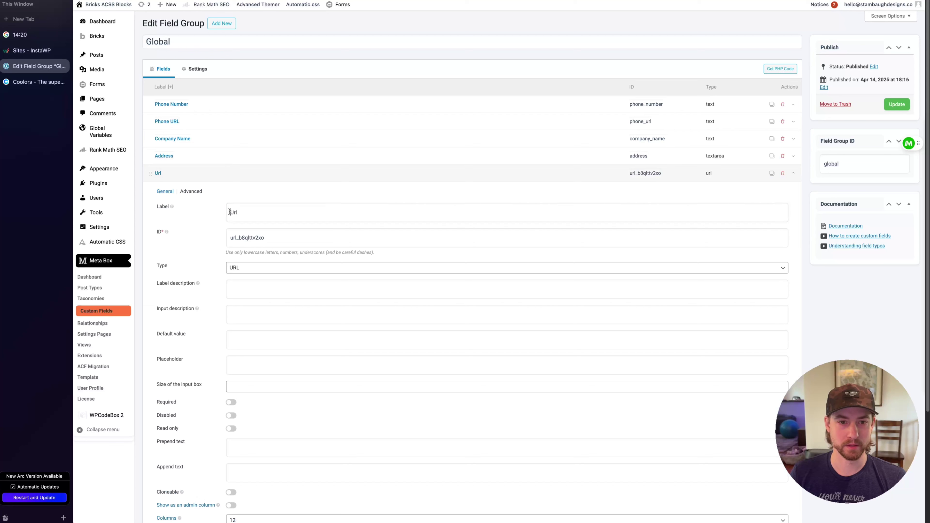
click(230, 213)
text(Websit e)
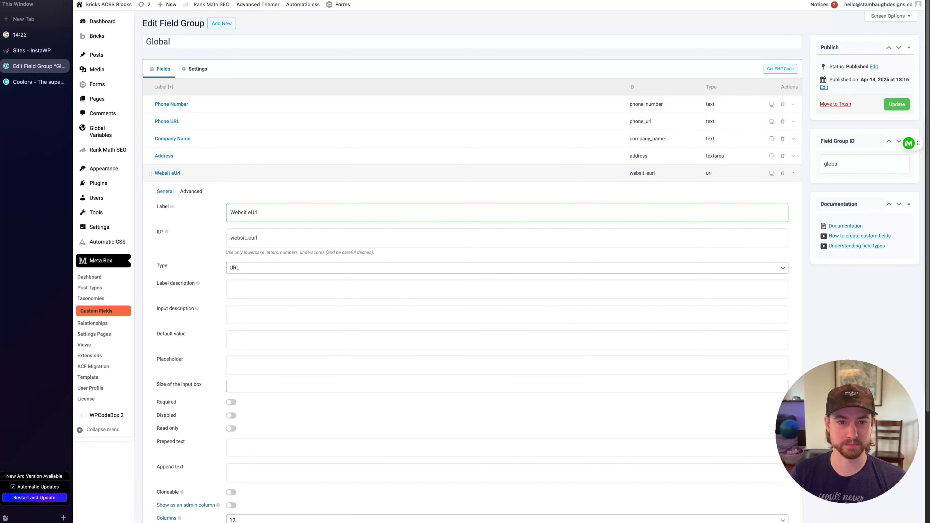
key(BackSpace)
key(BackSpace)
text(e)
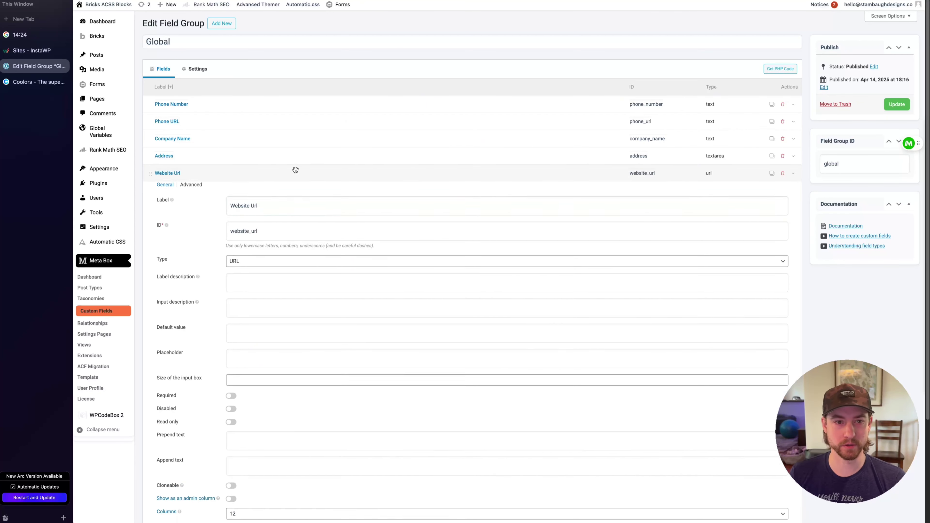
click(294, 172)
drag(245, 169, 248, 157)
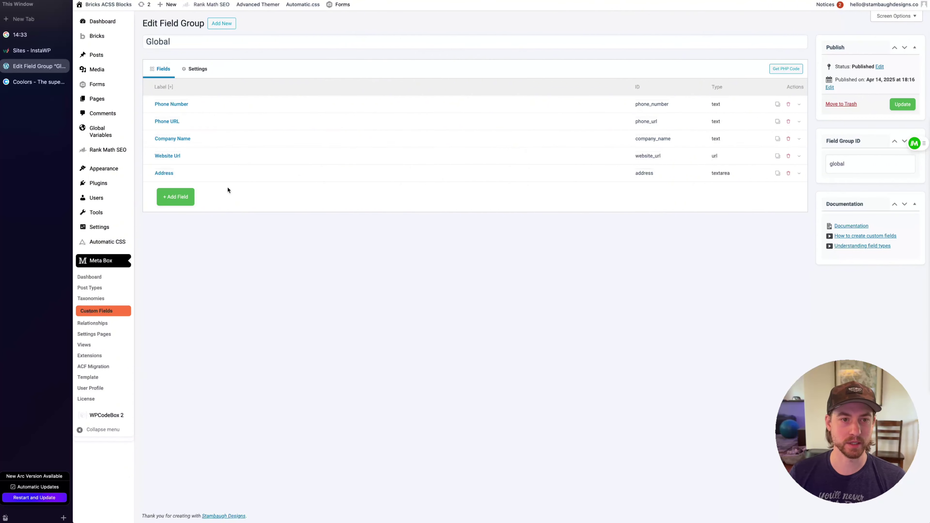
click(903, 104)
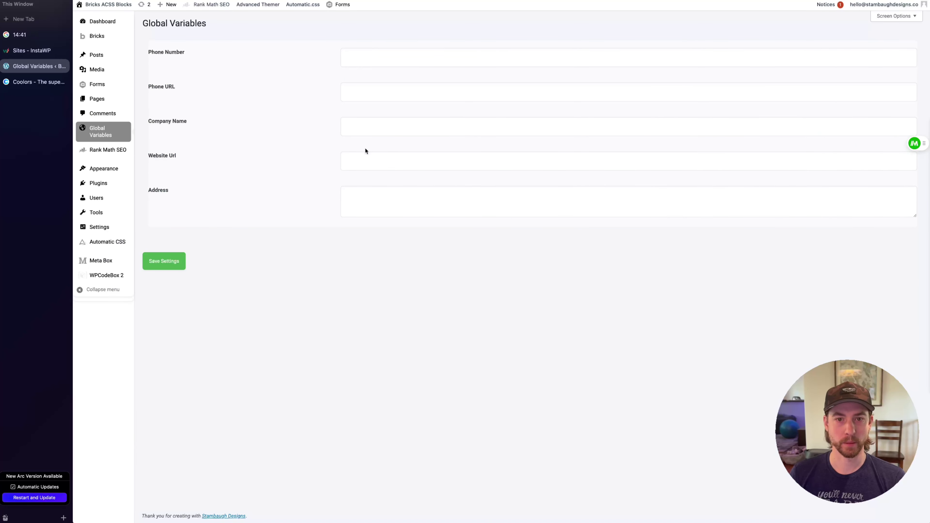
Enter 'Scoopy Doo' as the Company Name global variable and save the settings
click(367, 128)
text(Scoopy)
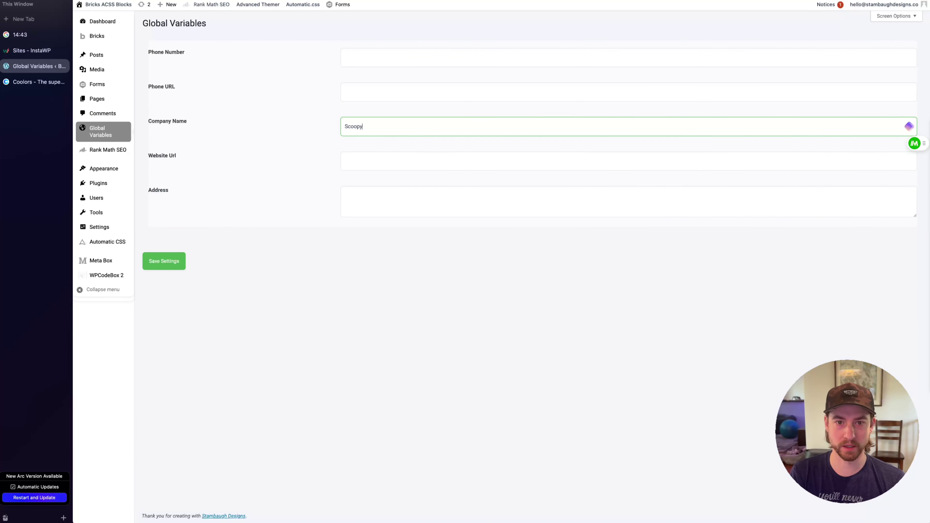
text( Doo)
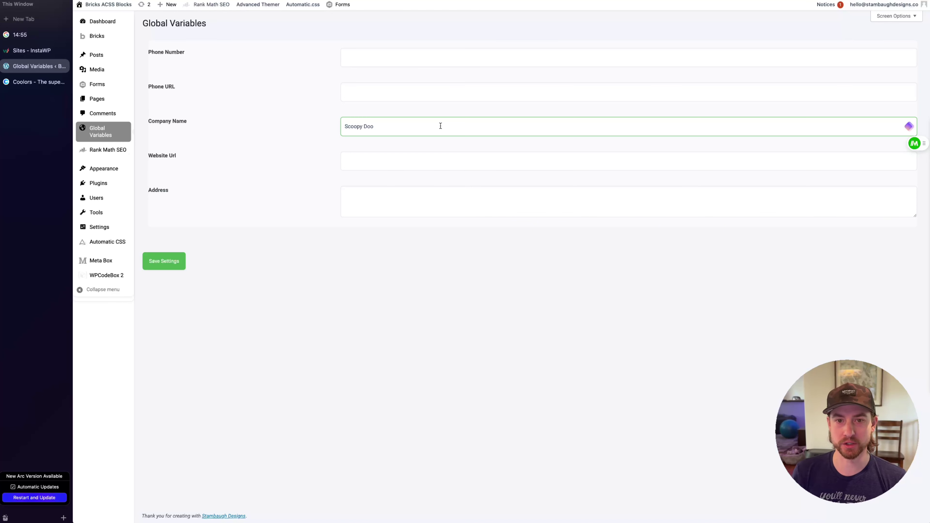
text(Services)
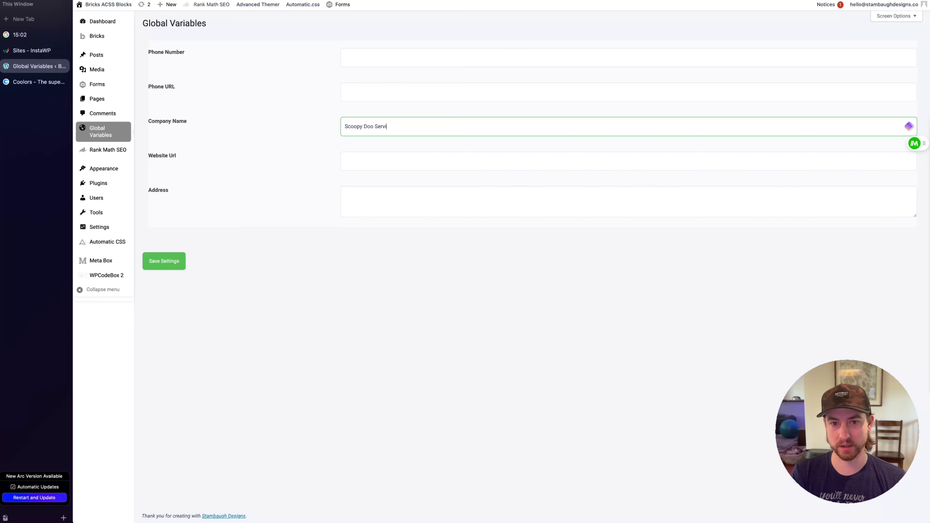
click(524, 299)
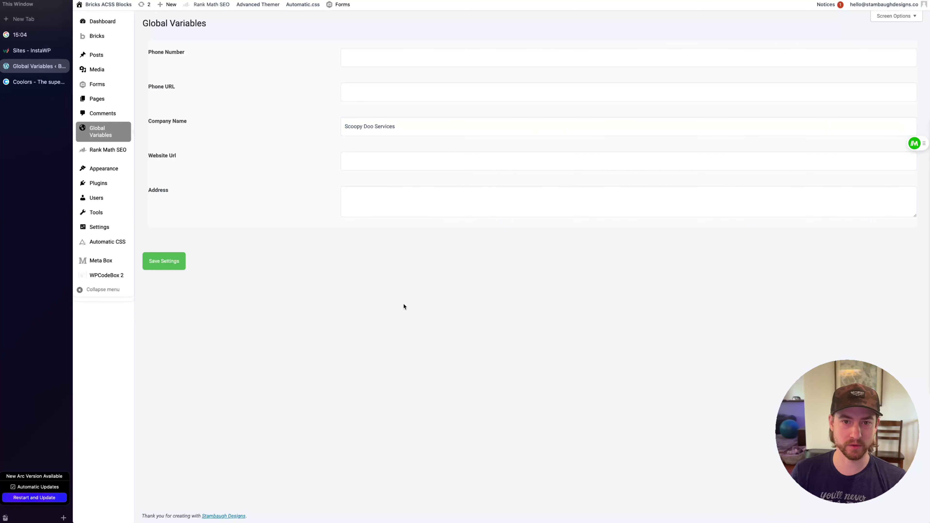
double_click(383, 126)
key(BackSpace)
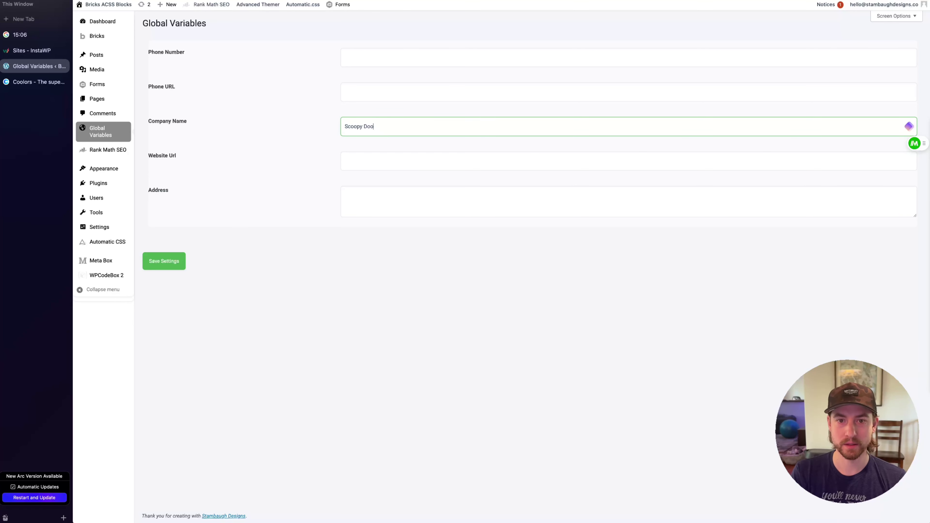
click(383, 293)
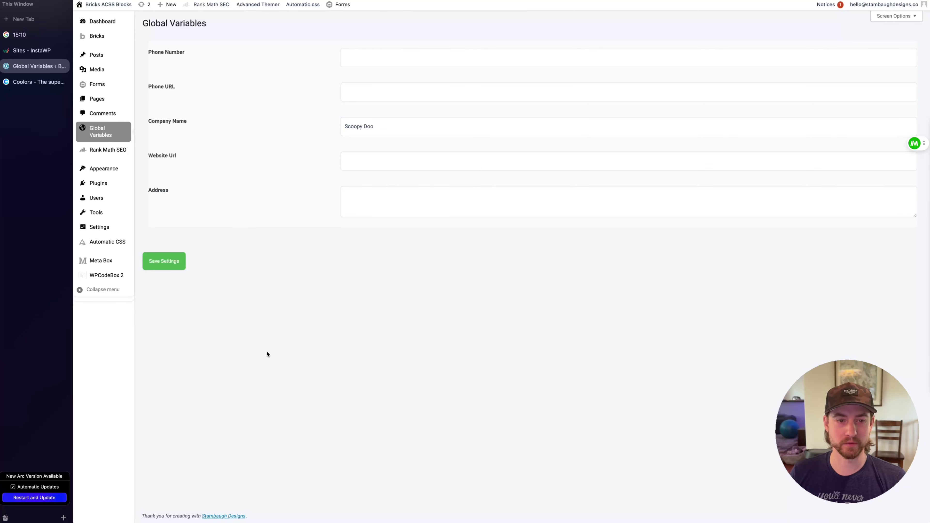
click(158, 261)
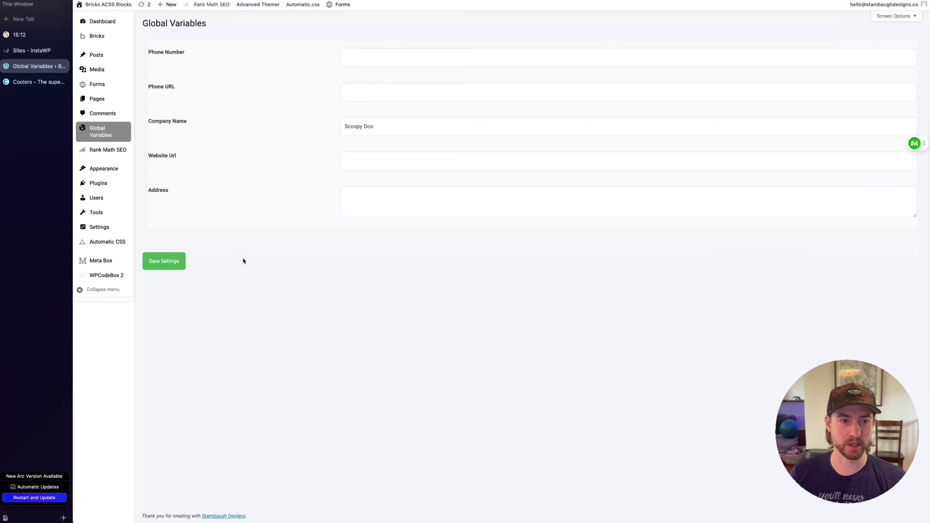
Replace the Site Title in General Settings with 'Scoopy Doo' and save the changes
mouse_move(102, 6)
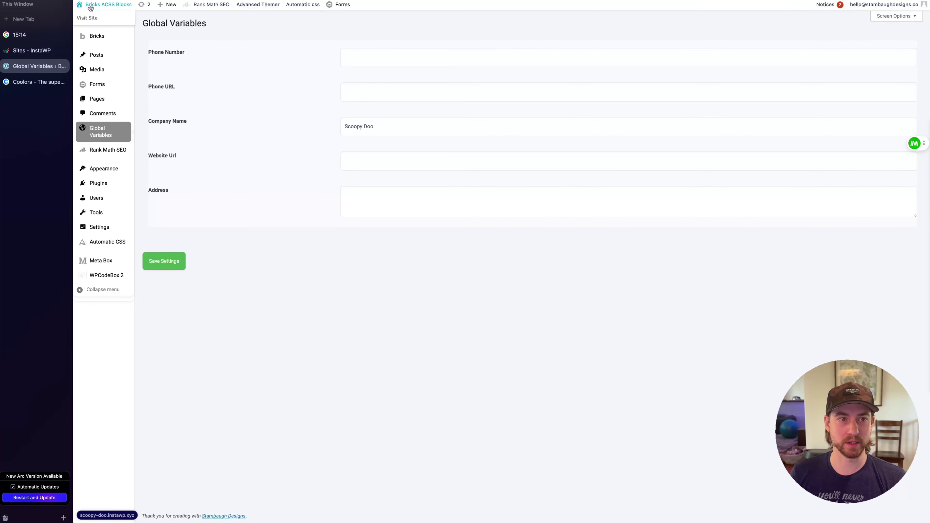
mouse_move(103, 229)
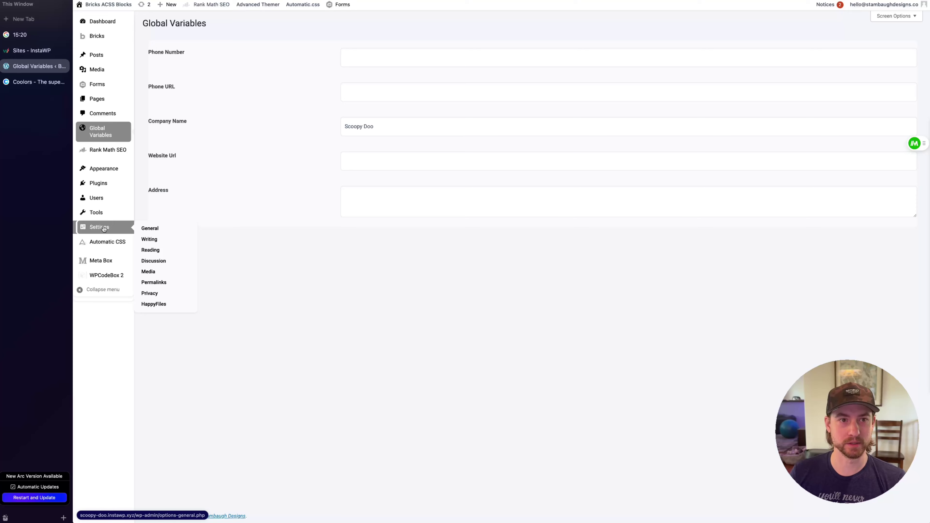
click(150, 228)
drag(313, 55, 155, 48)
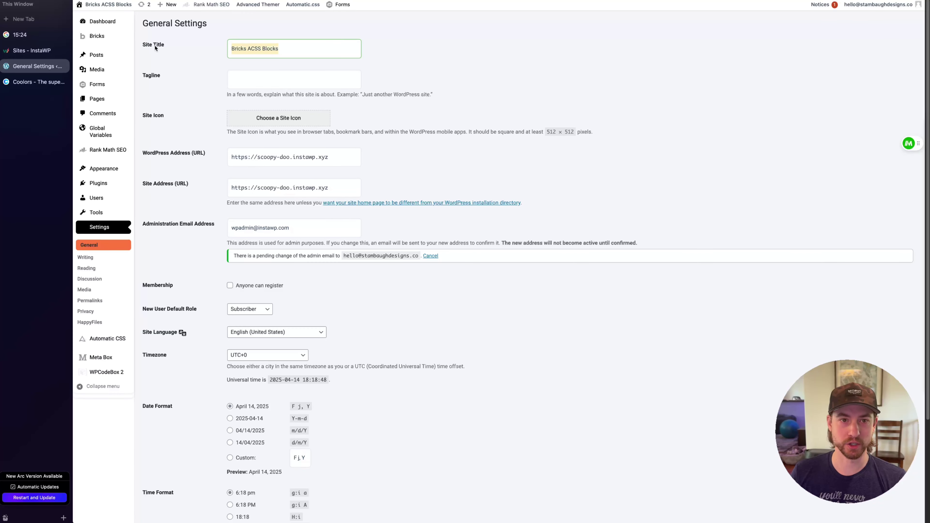
text(Scoopy Doo)
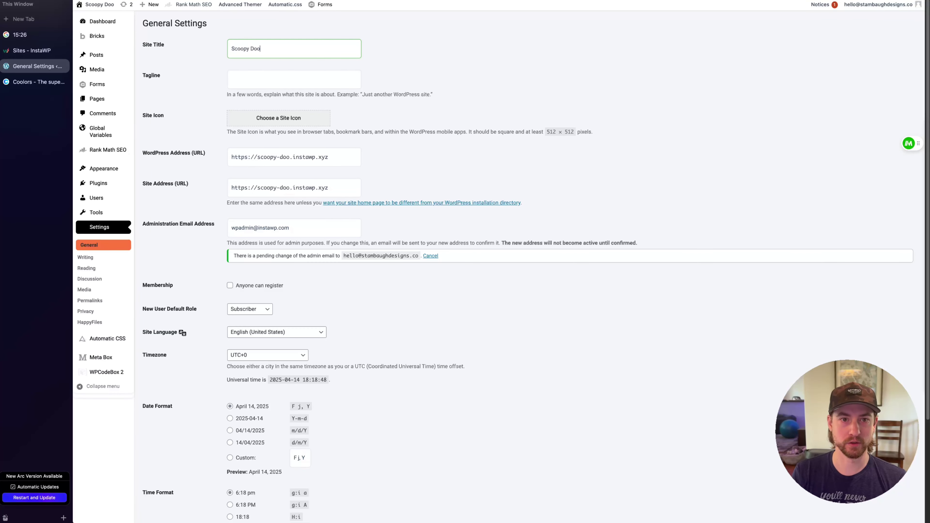
click(270, 71)
scroll(164, 439, down, 3)
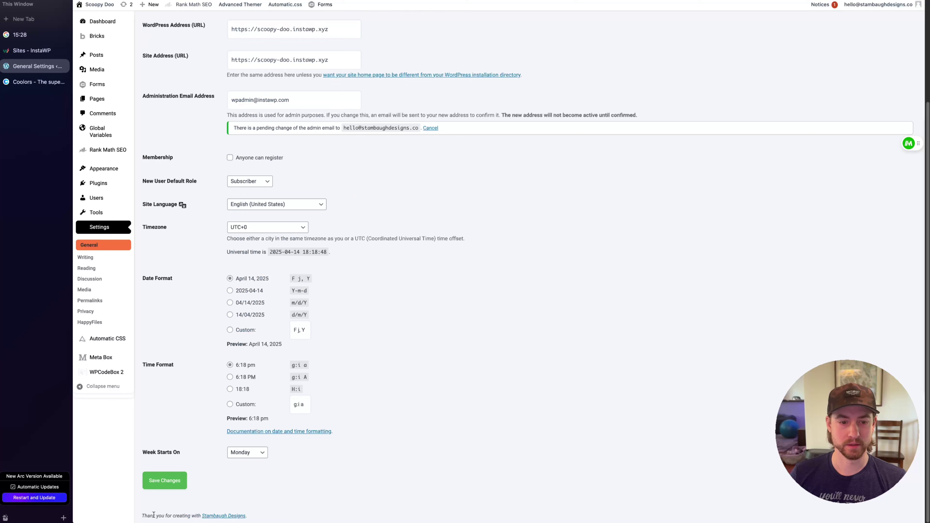
click(165, 480)
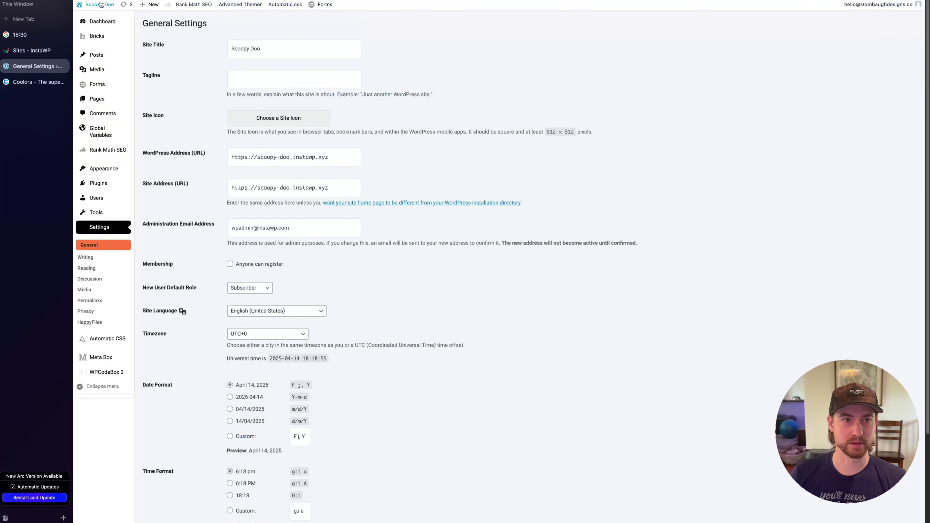
mouse_move(105, 8)
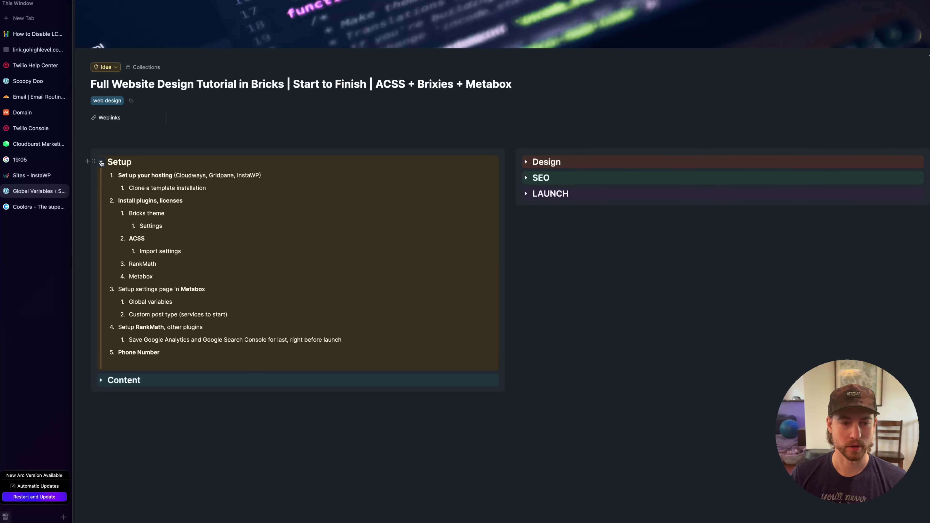
Collapse the Setup checklist in Capacities and expand the Content section's four steps
click(101, 162)
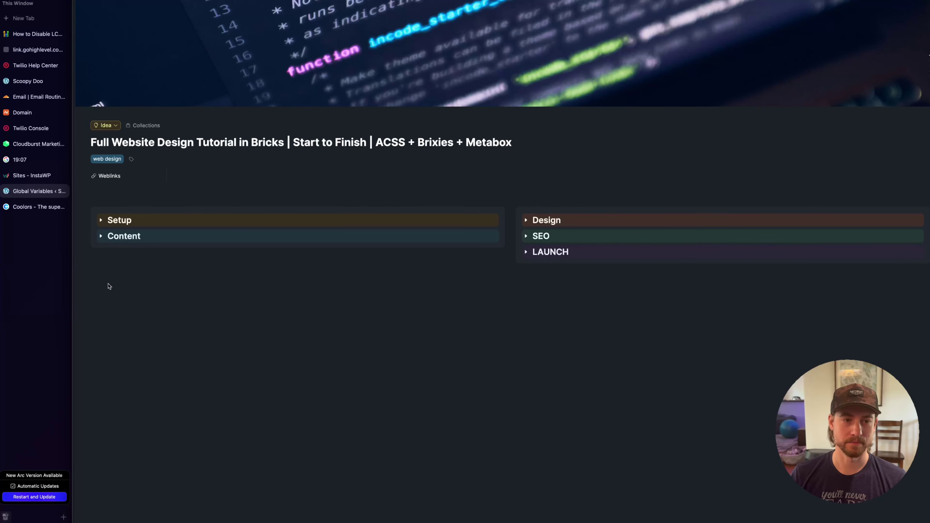
click(100, 236)
click(226, 250)
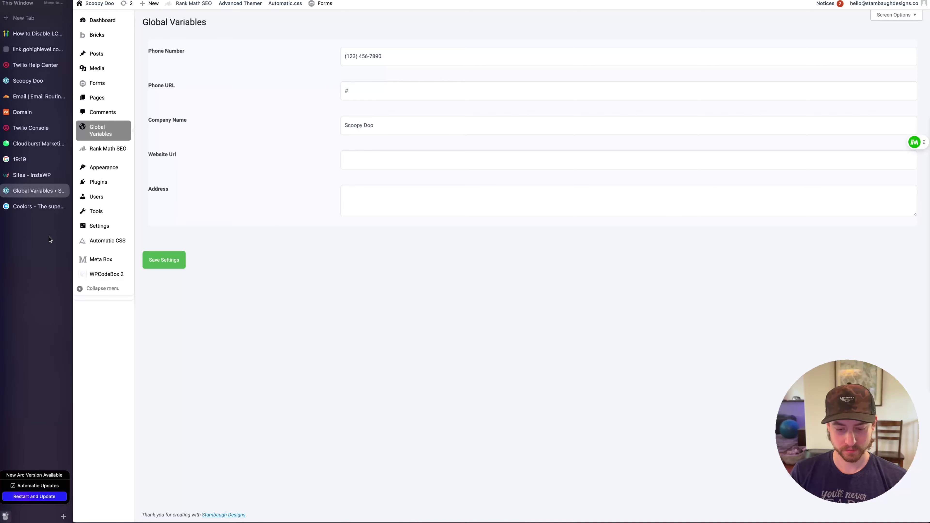
key(super+t)
Open Grok on x.com and send the Scoopy Doo business-briefing prompt
text(x.com)
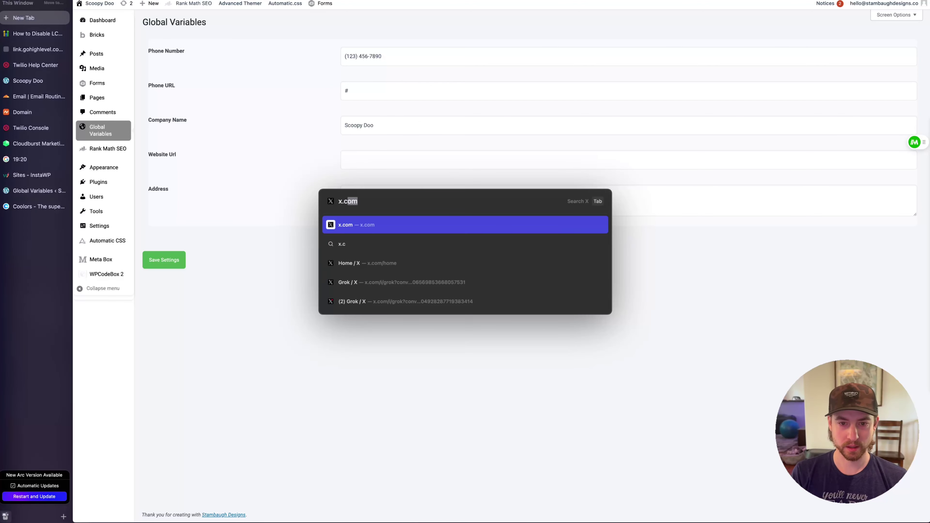
key(Return)
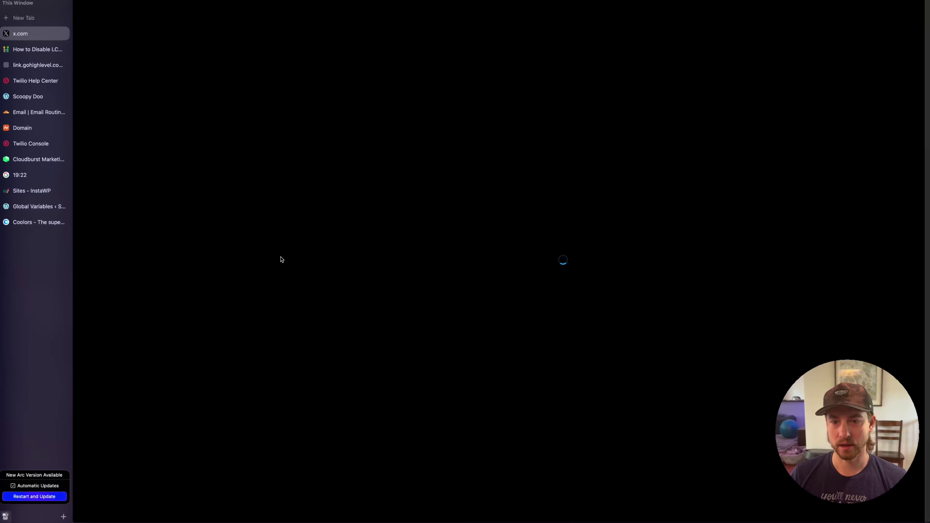
click(285, 125)
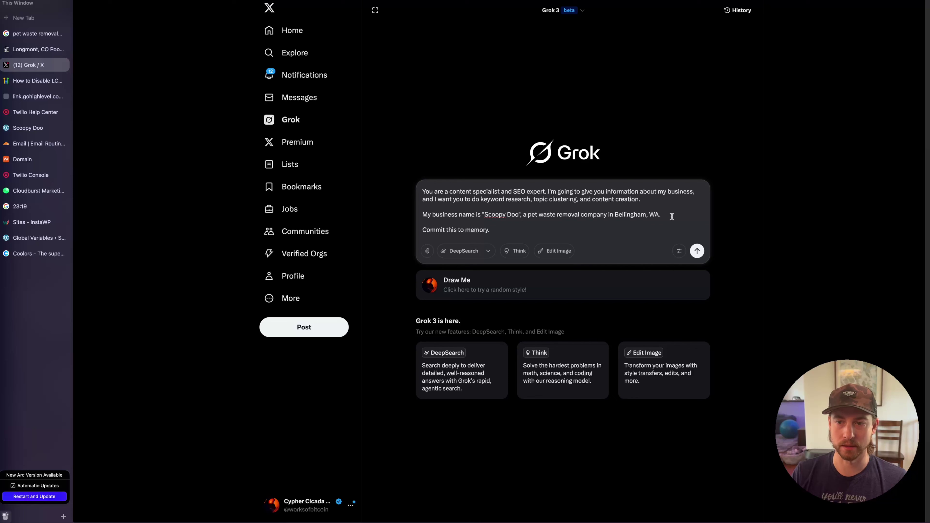
click(698, 251)
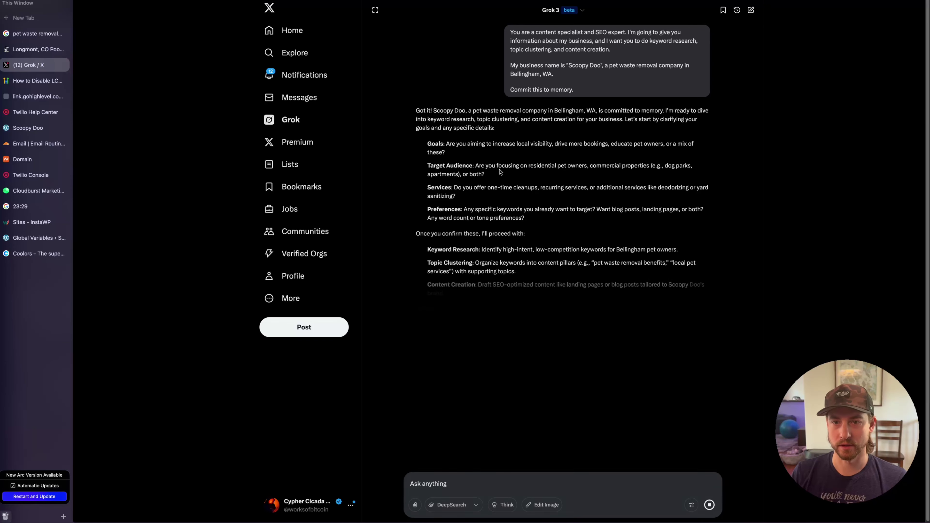
Review Grok's reply, highlighting its target audience and Goals questions
drag(554, 166, 486, 174)
click(458, 142)
drag(459, 142, 615, 145)
click(499, 154)
click(515, 152)
click(641, 152)
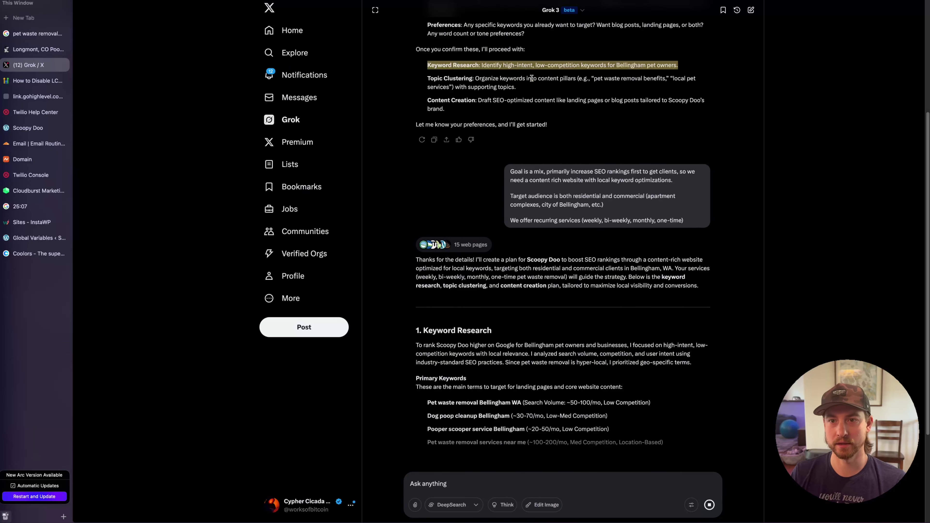
scroll(538, 84, up, 1)
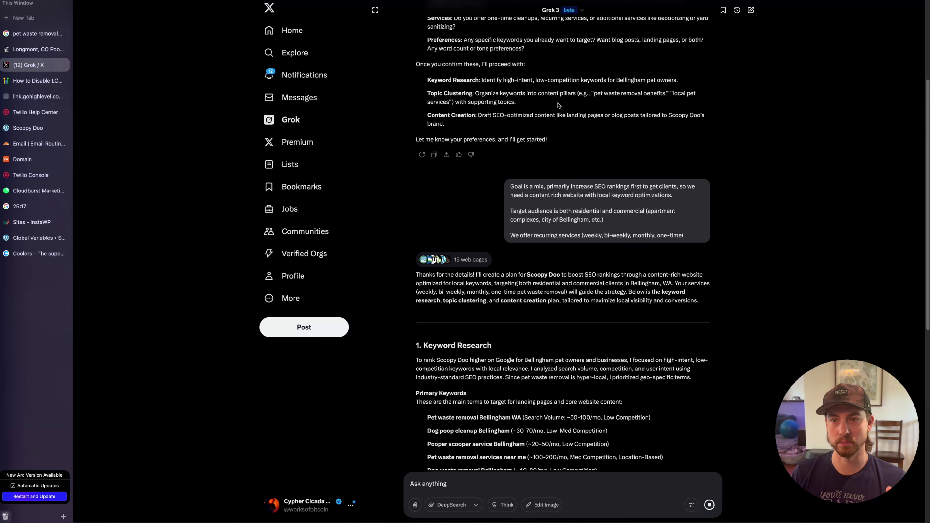
scroll(624, 163, up, 4)
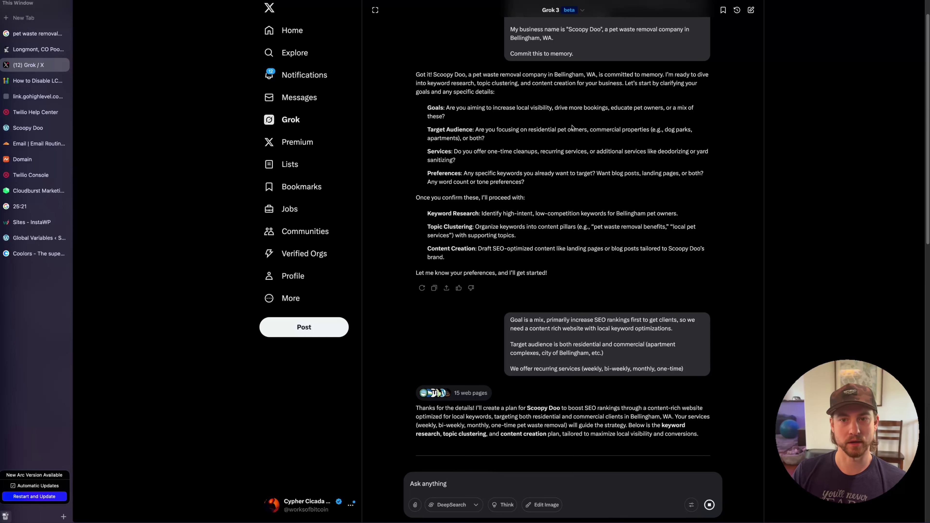
double_click(543, 130)
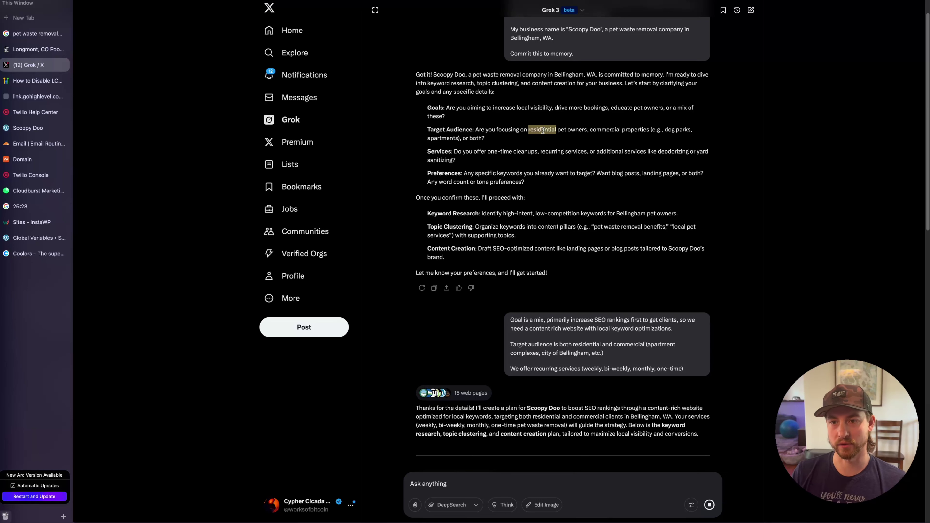
triple_click(599, 130)
click(600, 129)
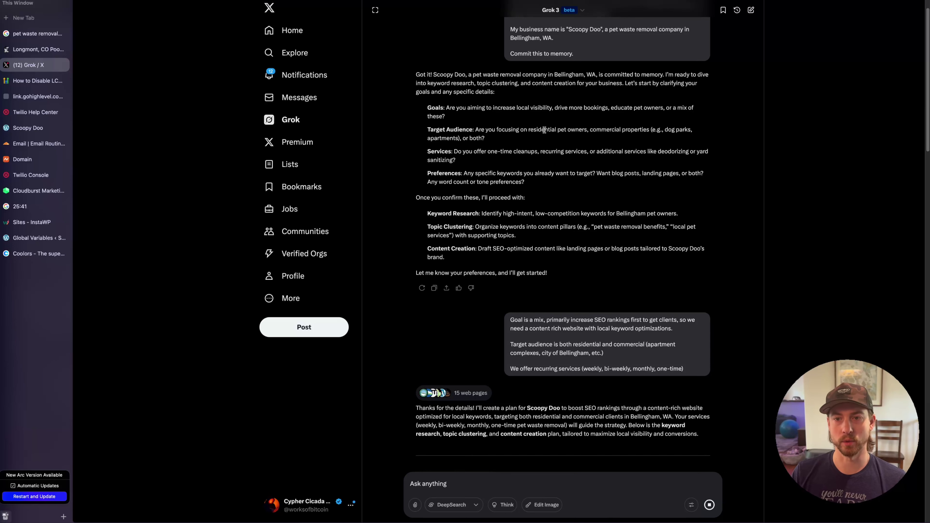
scroll(546, 149, down, 4)
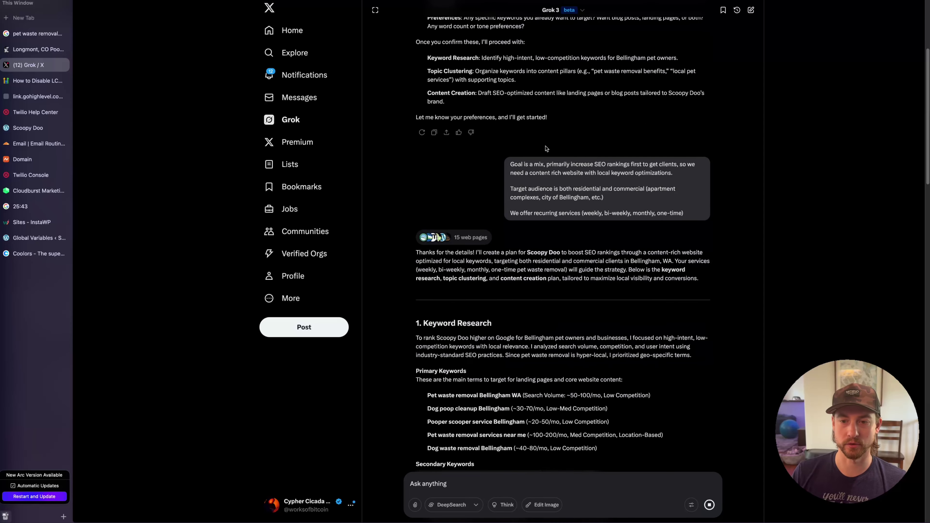
scroll(599, 112, down, 3)
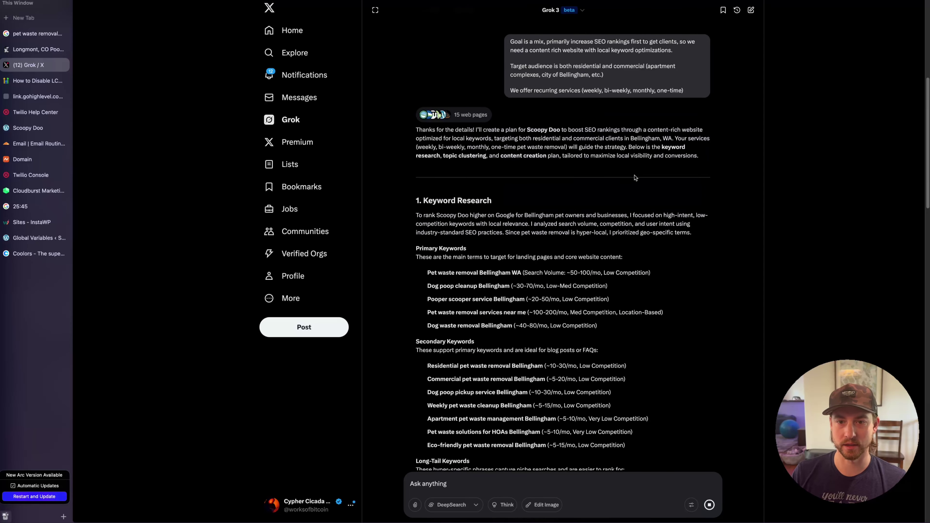
drag(439, 210, 416, 216)
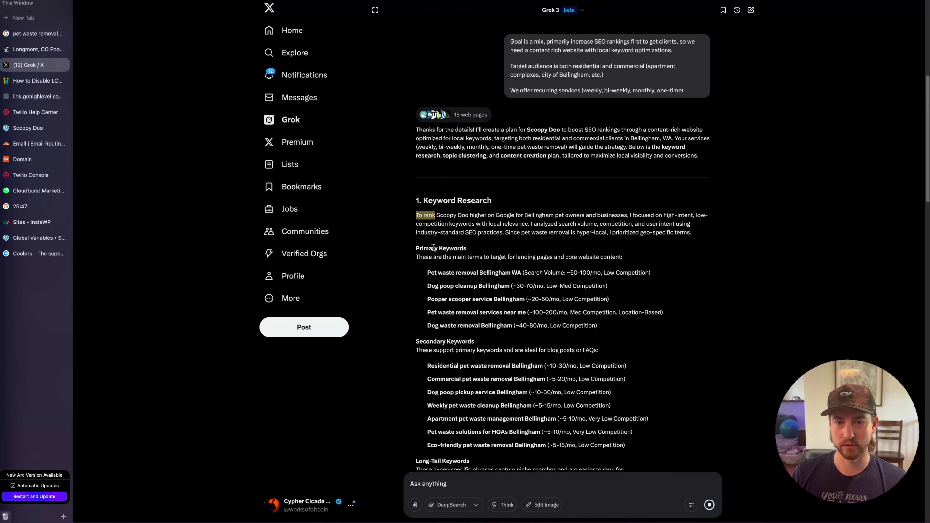
click(434, 247)
drag(422, 248, 466, 249)
click(465, 297)
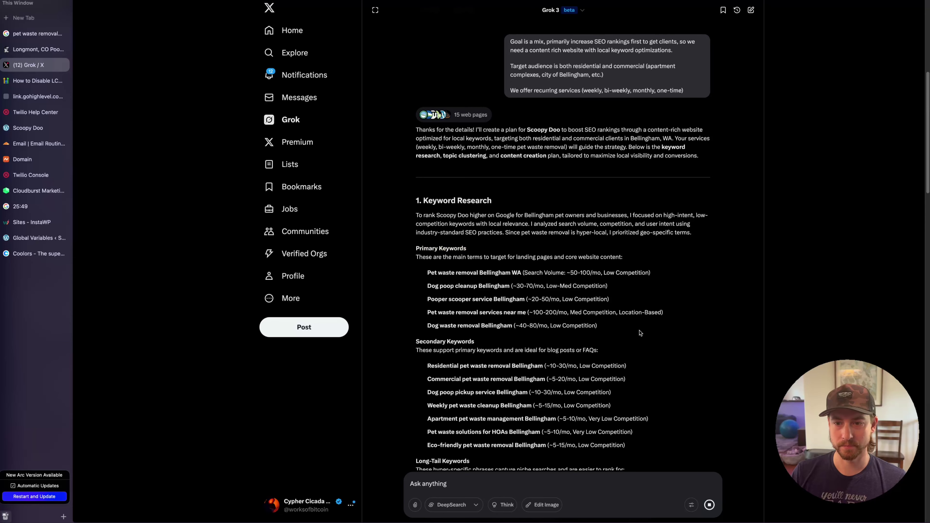
scroll(640, 332, down, 2)
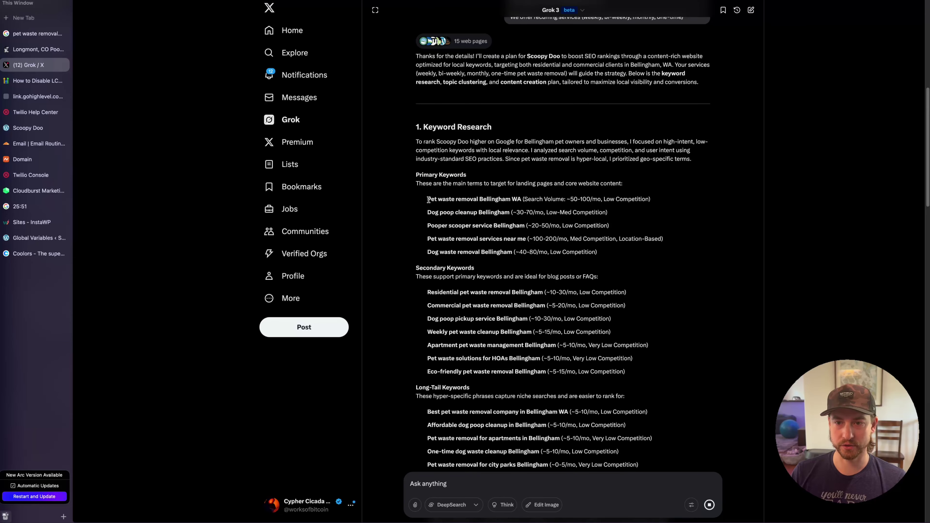
drag(428, 199, 651, 201)
click(587, 201)
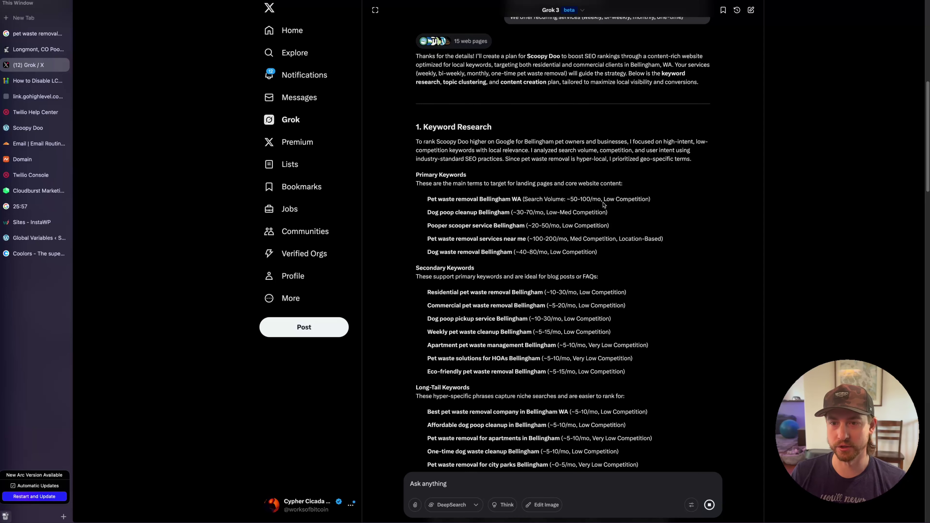
drag(600, 200, 573, 199)
click(620, 208)
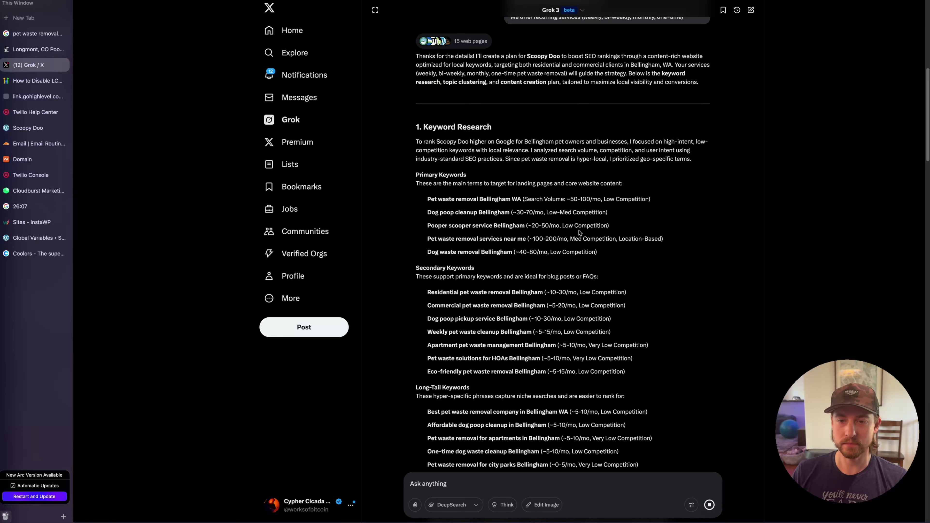
scroll(580, 234, up, 5)
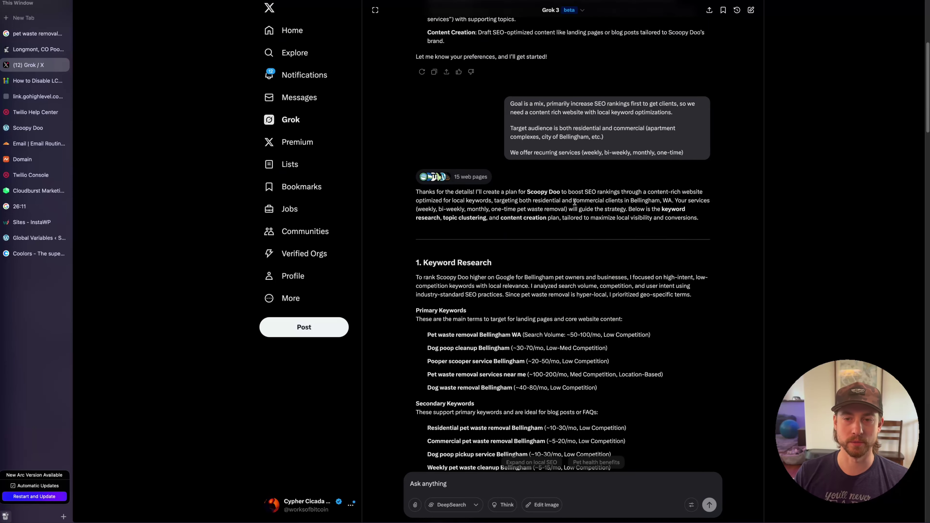
scroll(573, 185, down, 8)
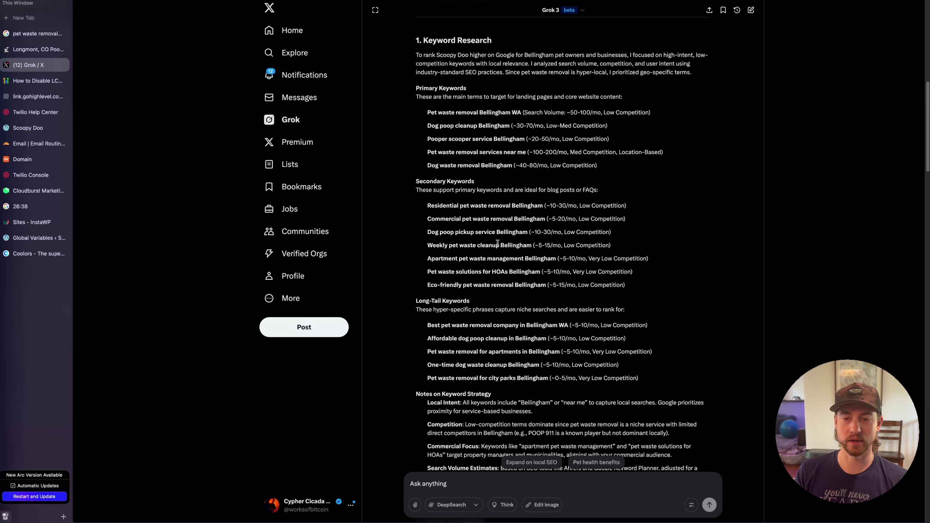
drag(534, 232, 550, 231)
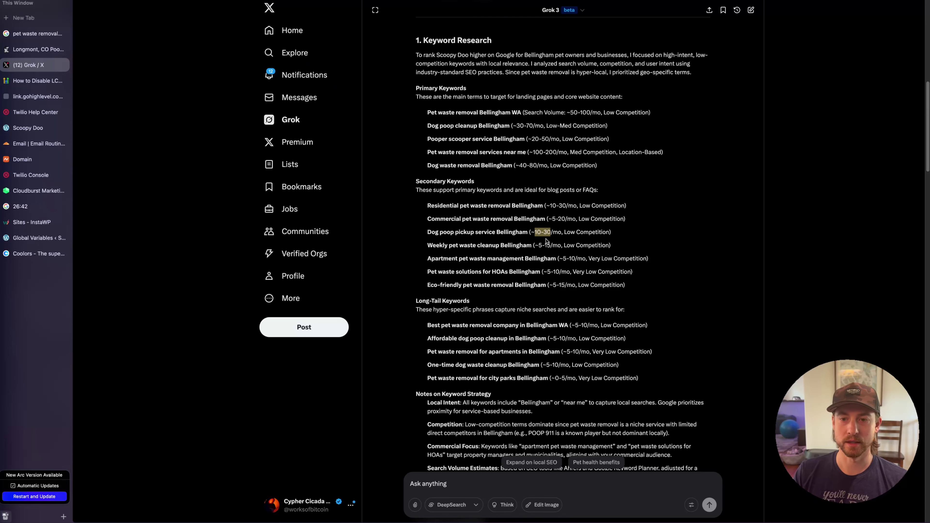
click(547, 233)
drag(550, 233, 536, 233)
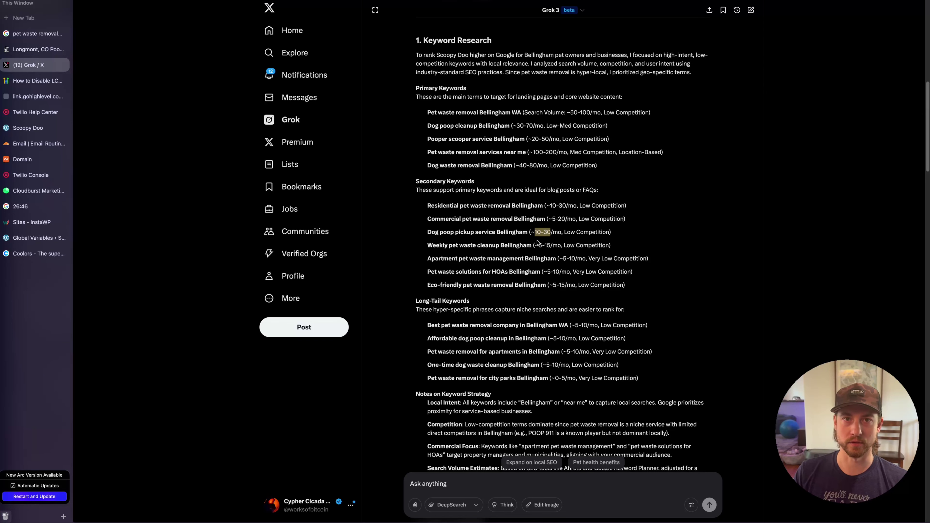
scroll(541, 241, down, 3)
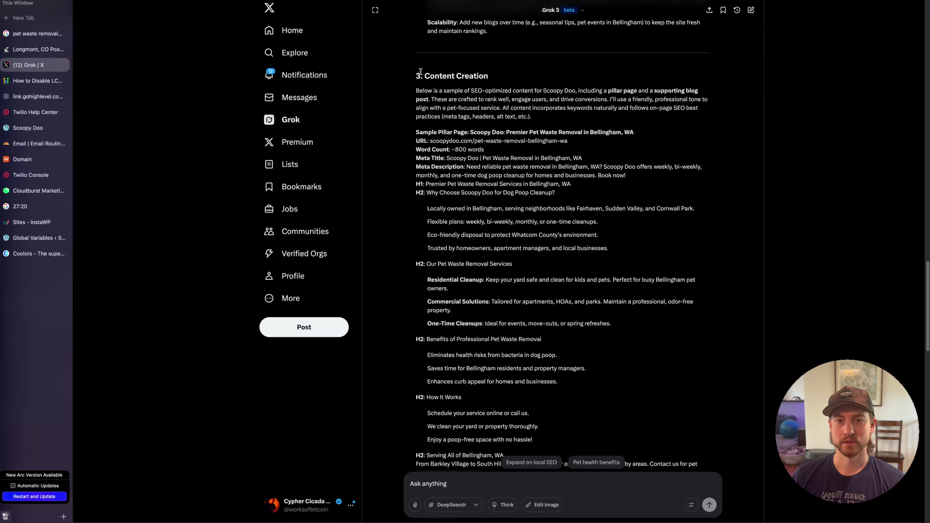
drag(415, 74, 526, 77)
click(526, 82)
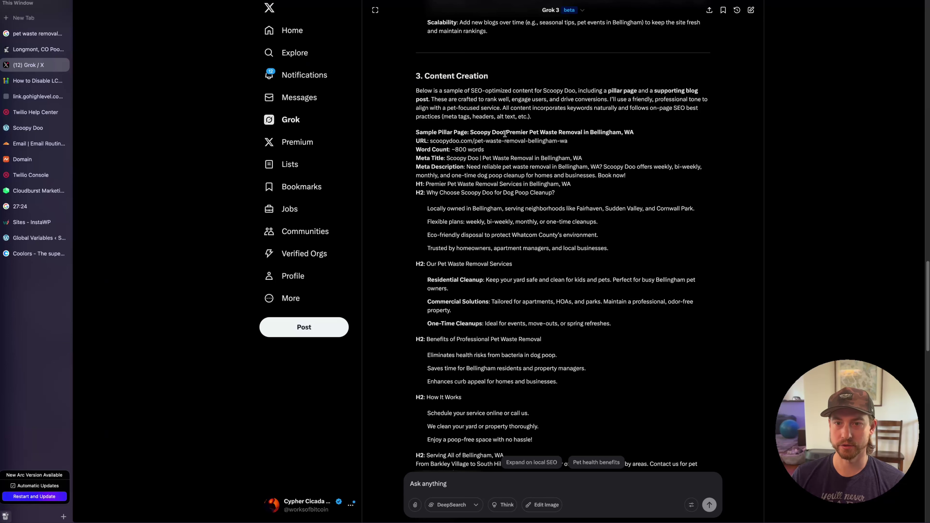
drag(516, 132, 643, 134)
click(474, 147)
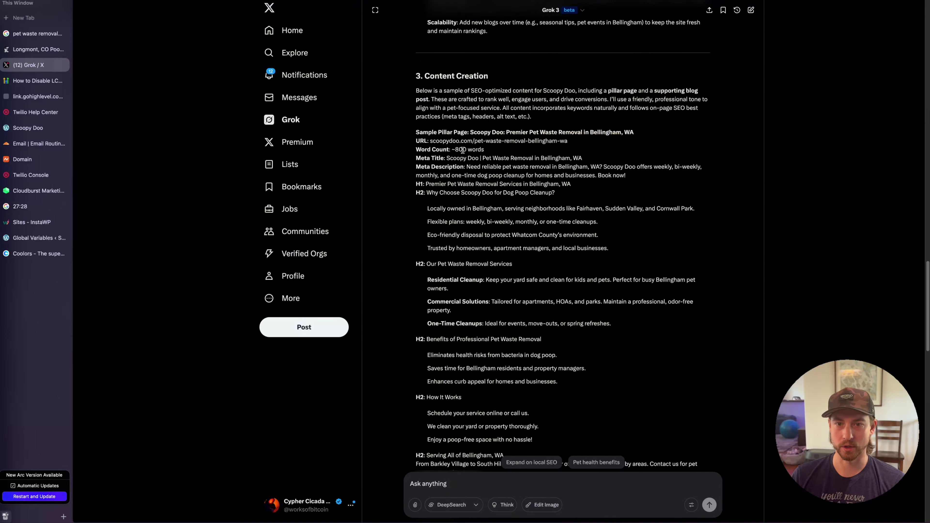
double_click(462, 150)
click(487, 149)
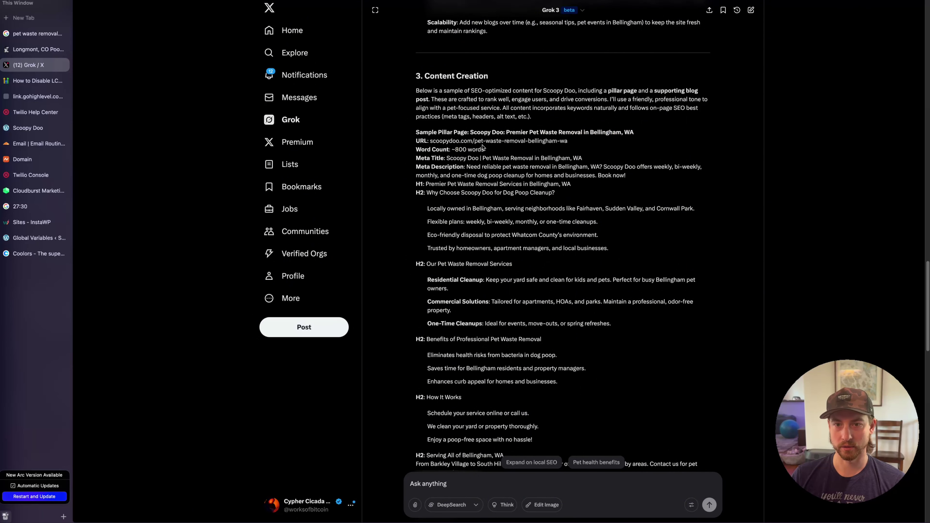
drag(474, 141, 590, 141)
click(590, 143)
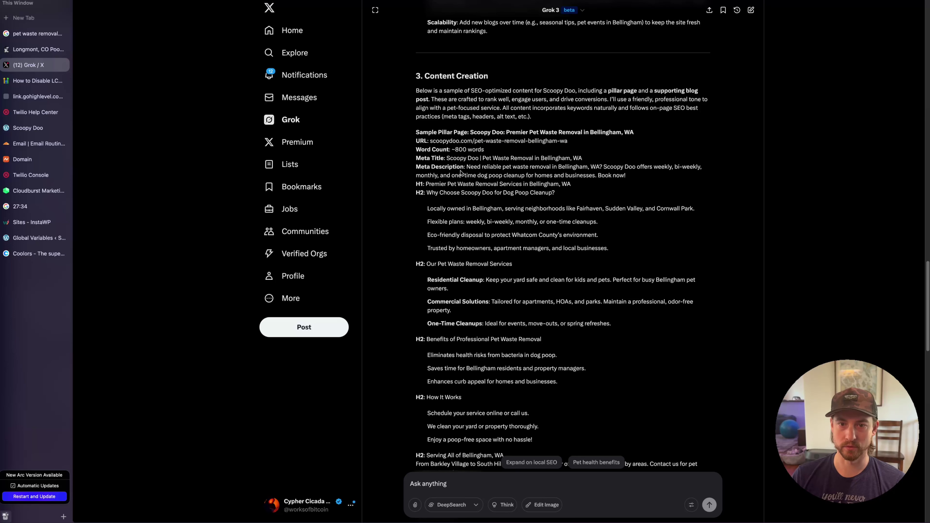
drag(500, 158, 621, 168)
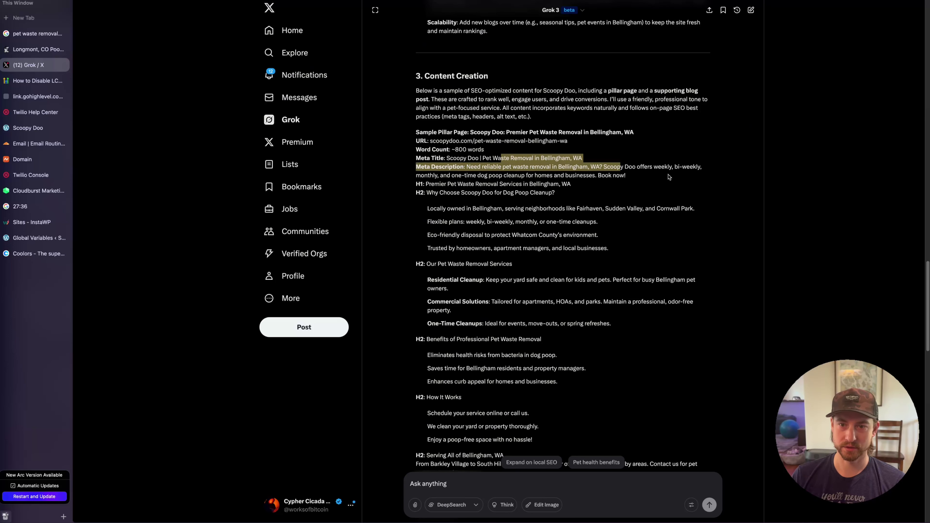
click(668, 178)
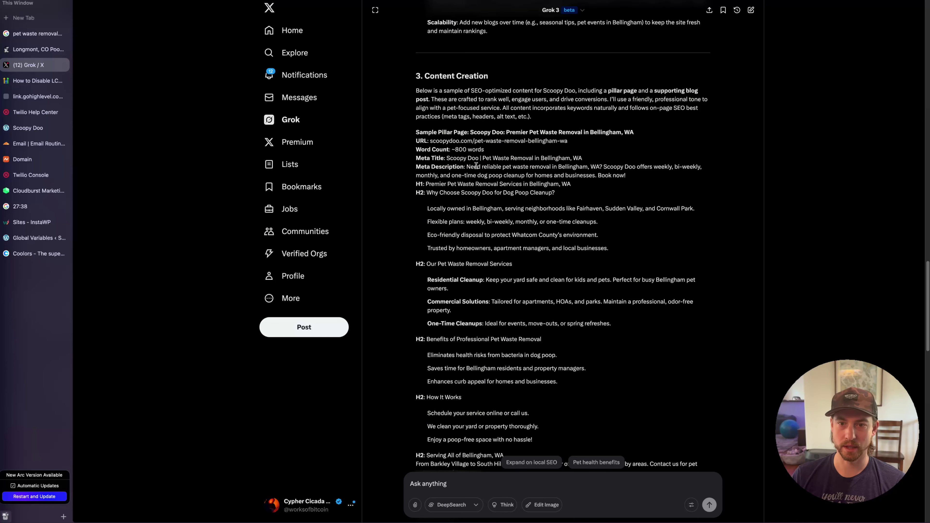
Highlight the pet-waste-removal-bellingham-wa slug in Grok's SEO plan
drag(475, 142, 577, 143)
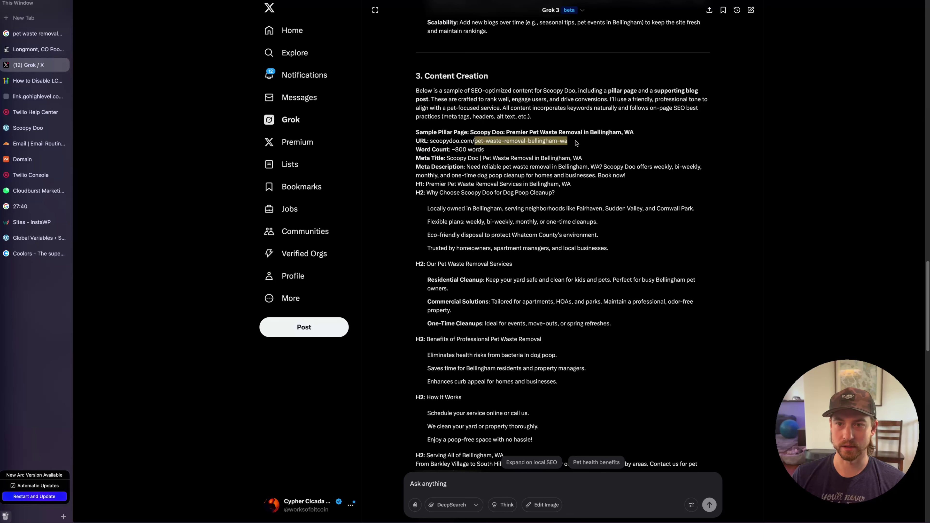
click(571, 144)
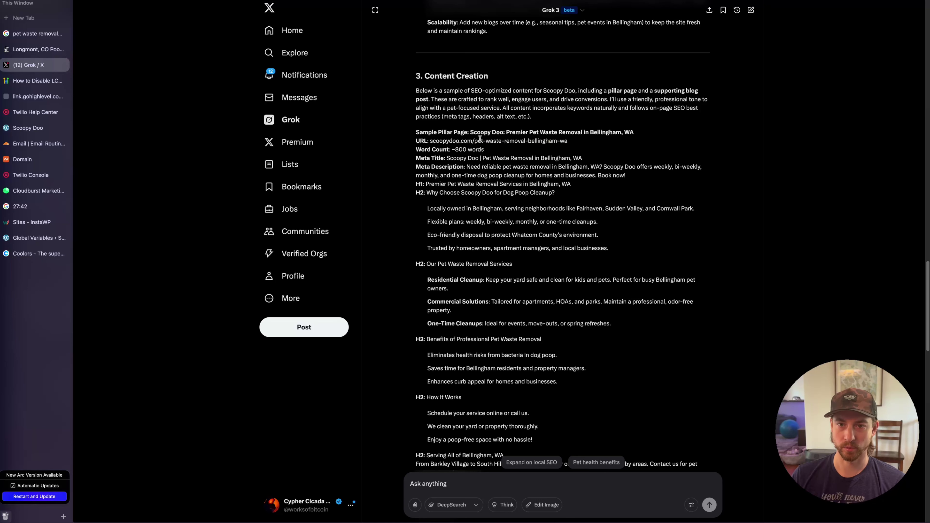
drag(475, 141, 568, 145)
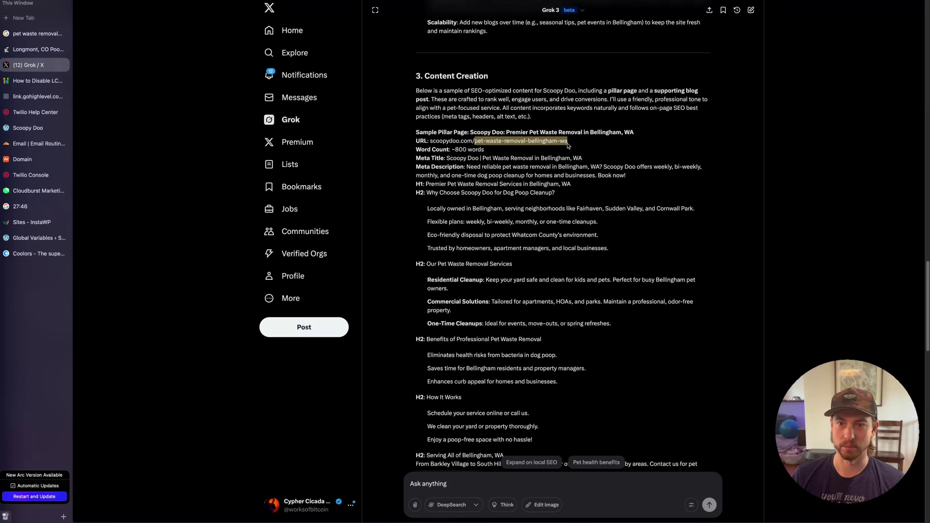
Start typing the question 'do you think the keyword "pet waste removal' to Grok
click(508, 484)
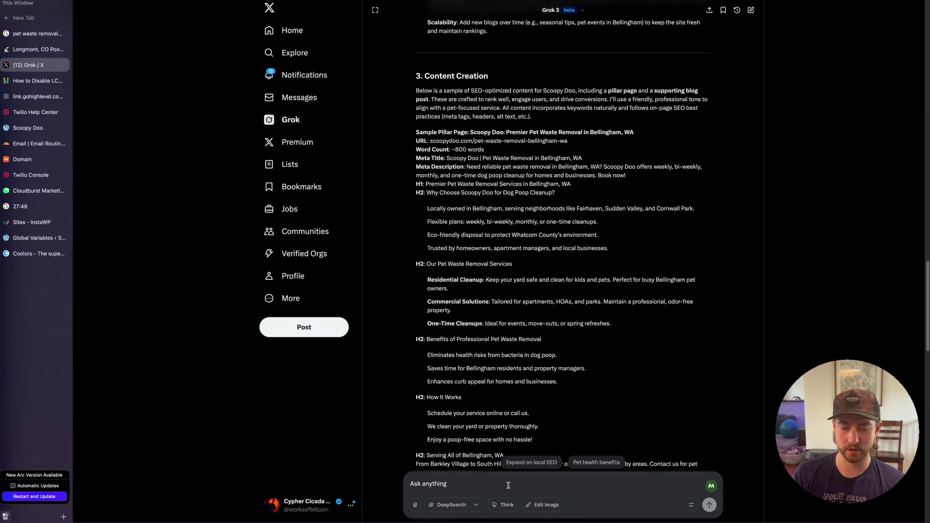
text(do you tih)
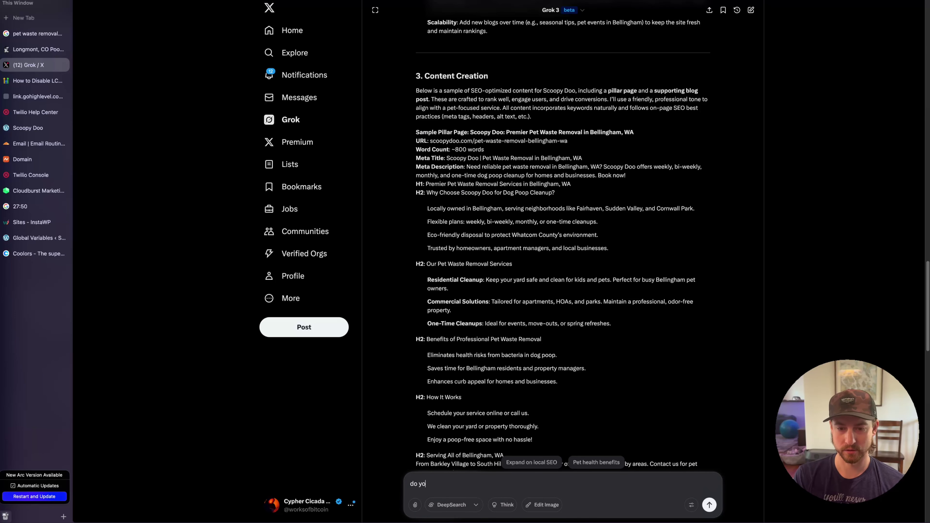
key(BackSpace)
key(BackSpace)
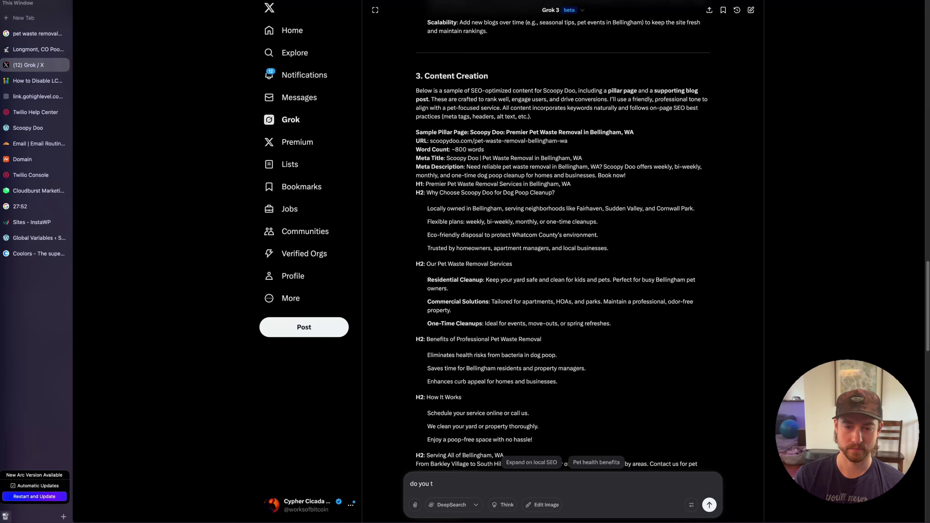
text(hink the keyword )
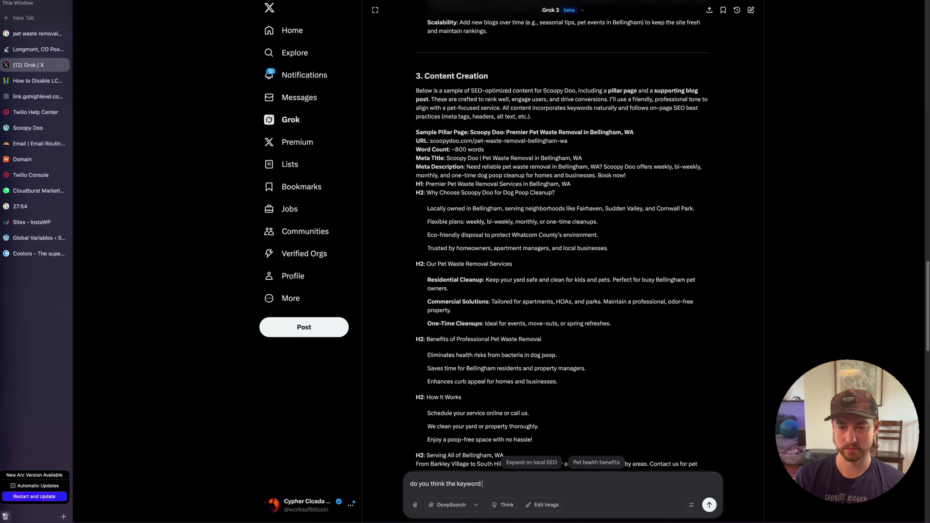
text("pet wa)
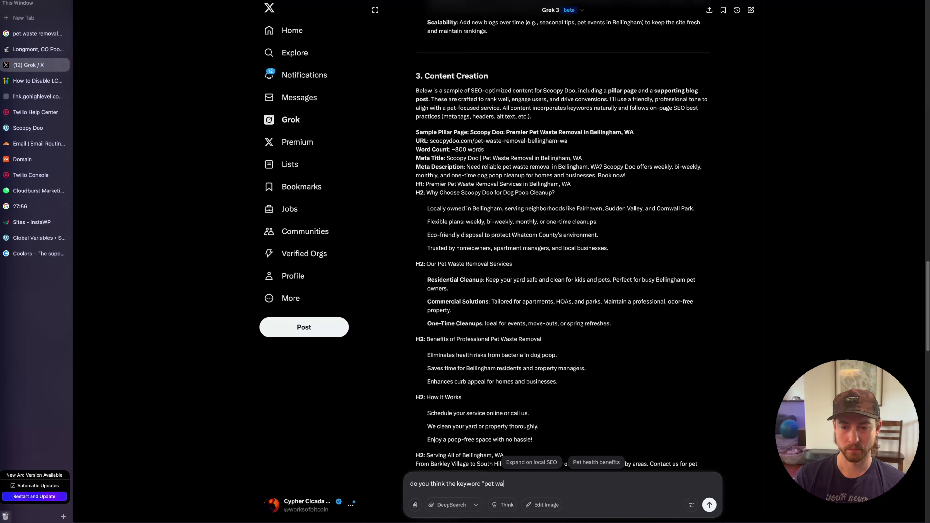
text(ste removal)
Ask whether 'pet waste removal bellingham' suits the homepage or an inner page, and for better keywords
text(bellingham" should be an inner page as you suggest or the homepage? are there better keywords to use for the homepage?)
key(Return)
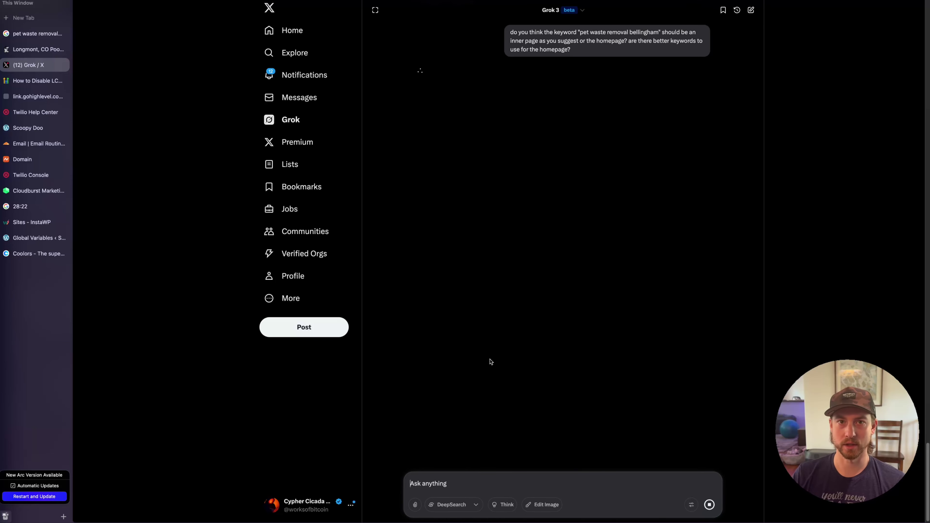
scroll(490, 362, up, 10)
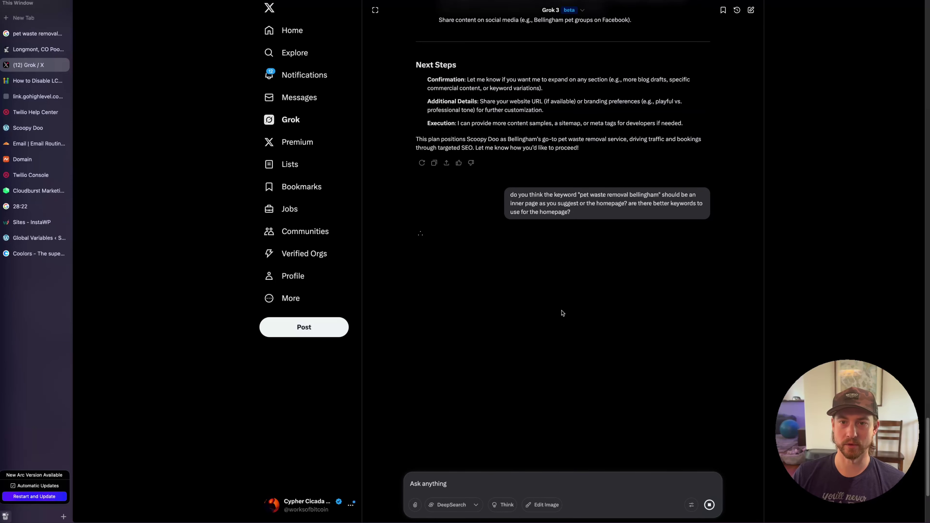
scroll(577, 355, up, 15)
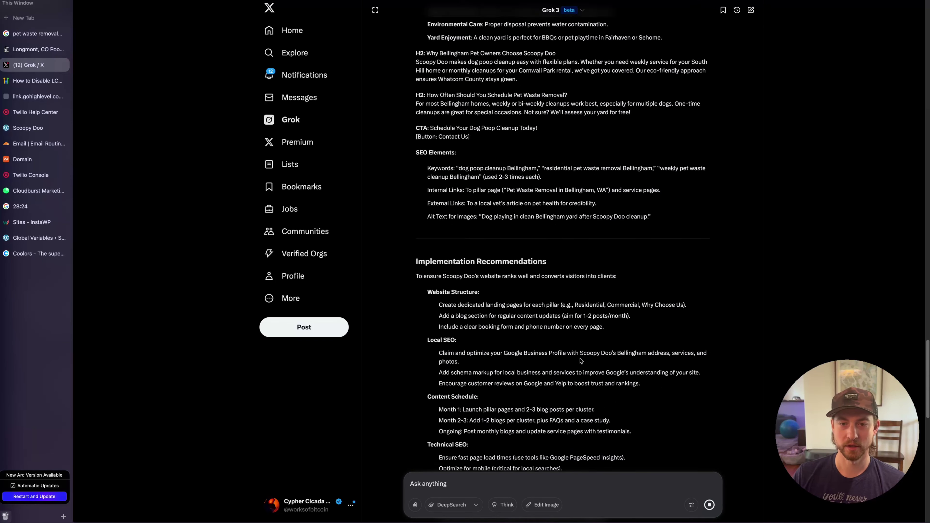
scroll(580, 363, down, 4)
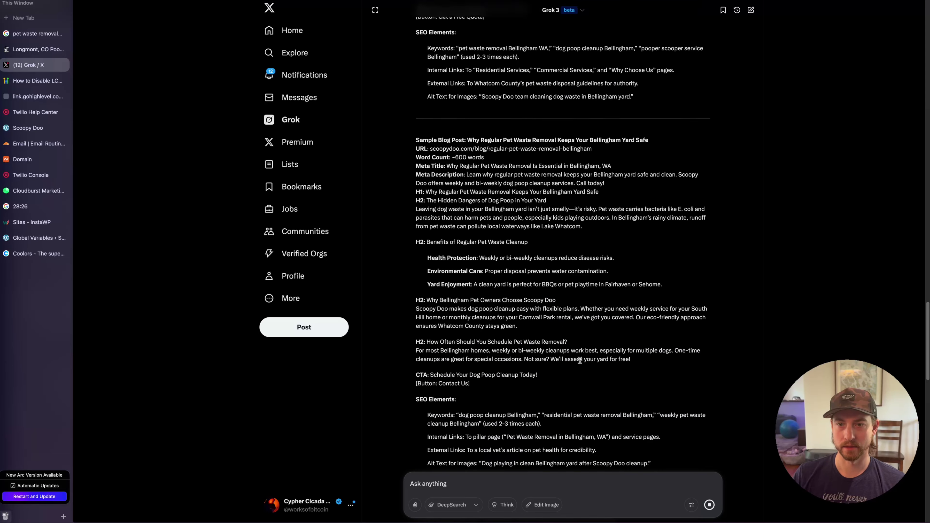
scroll(579, 363, down, 15)
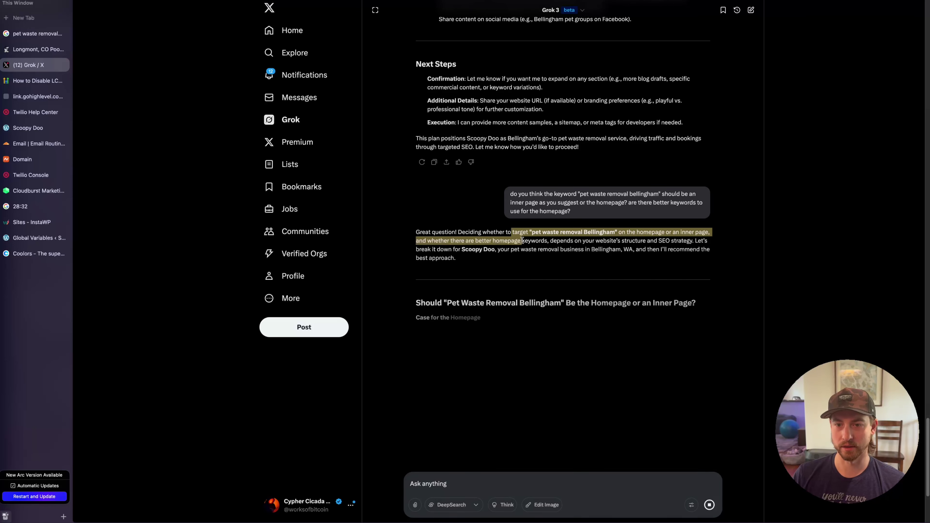
scroll(503, 336, down, 6)
scroll(502, 336, down, 2)
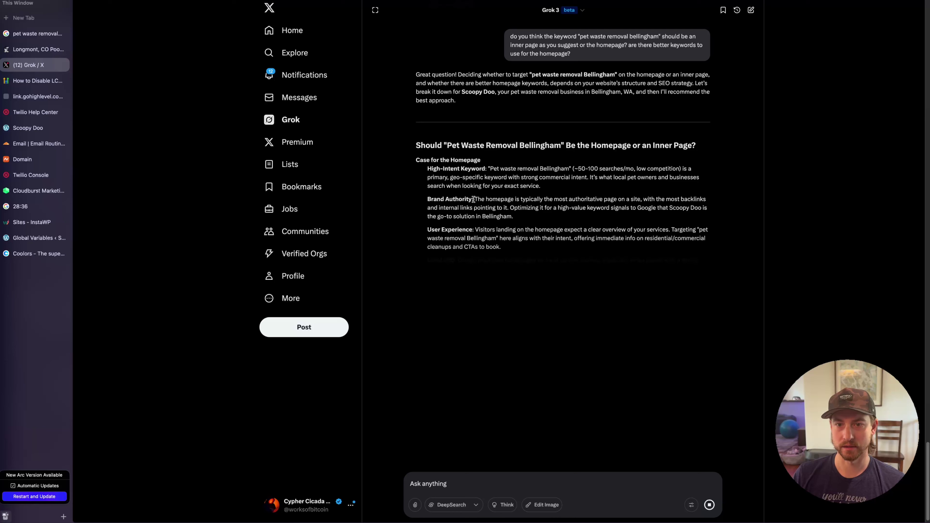
Highlight the High-Intent Keyword, Brand Authority, search volume and meta title points in Grok's answer
drag(431, 169, 460, 169)
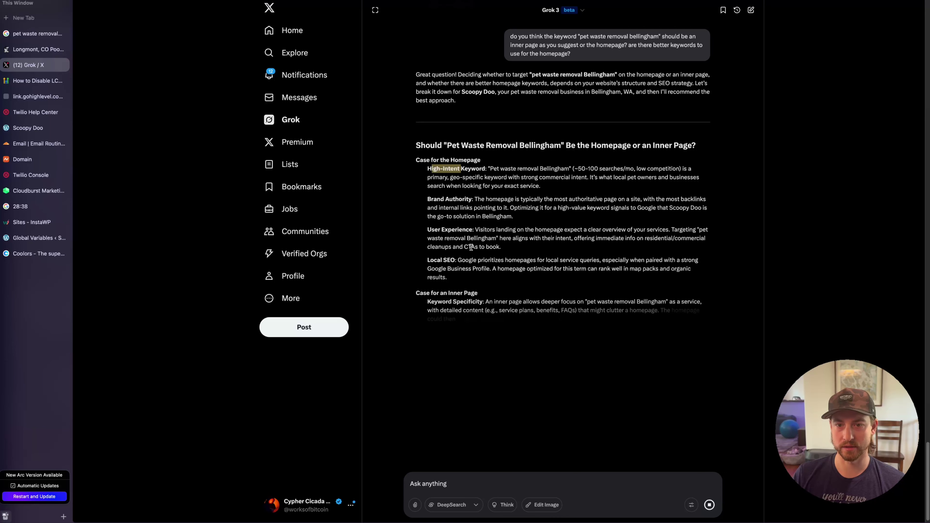
drag(428, 199, 441, 199)
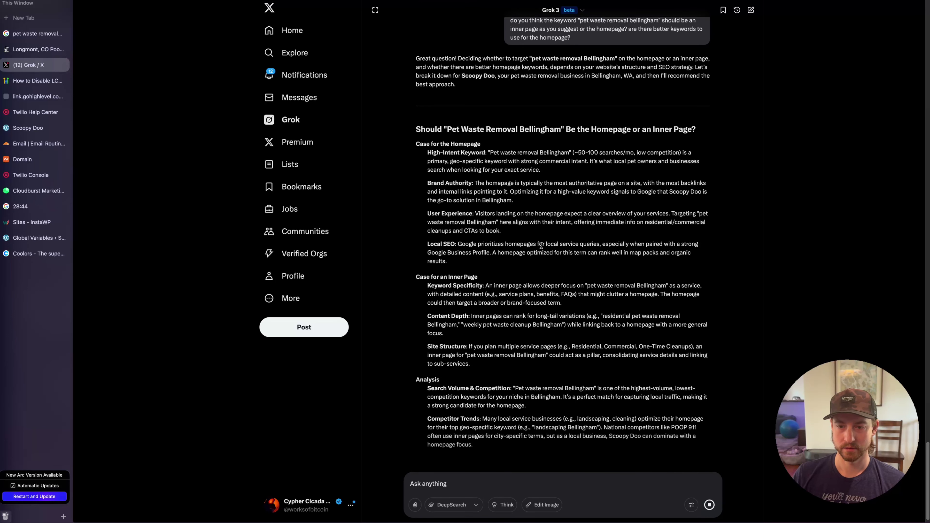
drag(513, 366, 530, 367)
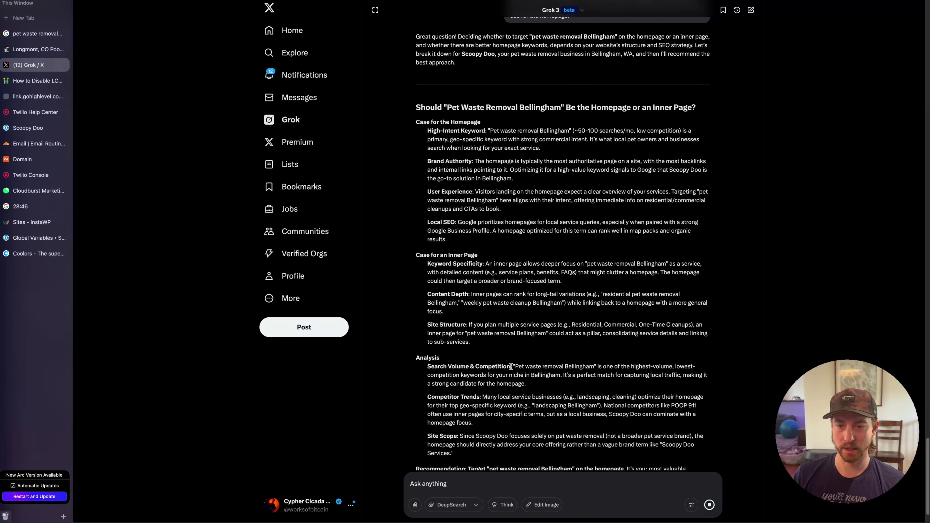
drag(609, 367, 651, 365)
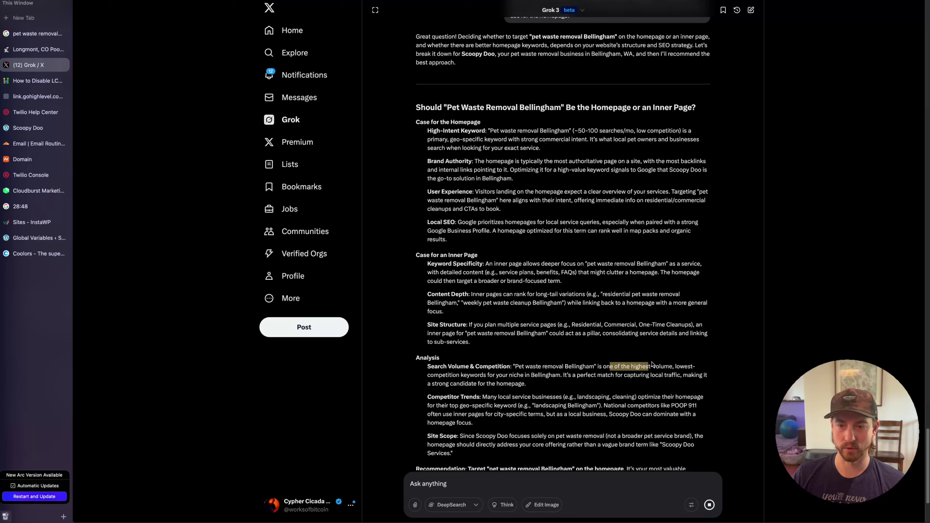
click(686, 363)
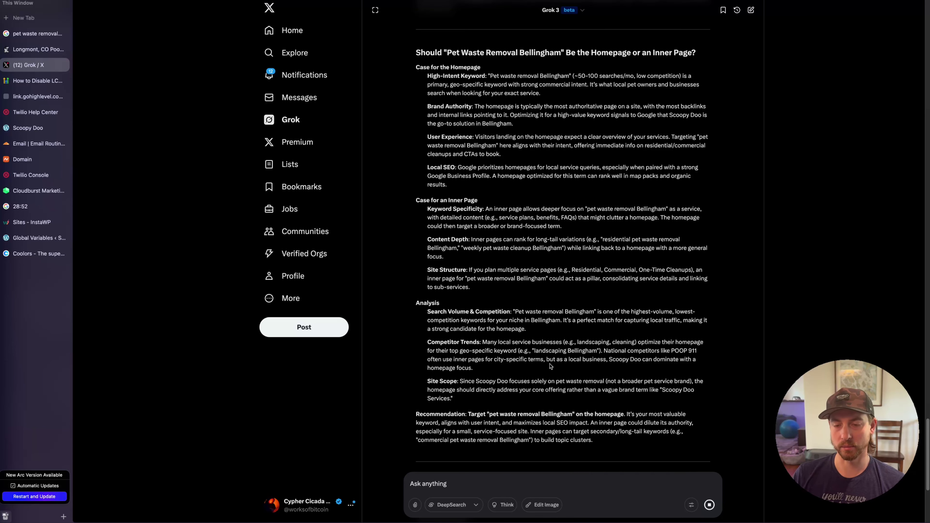
drag(593, 311, 515, 310)
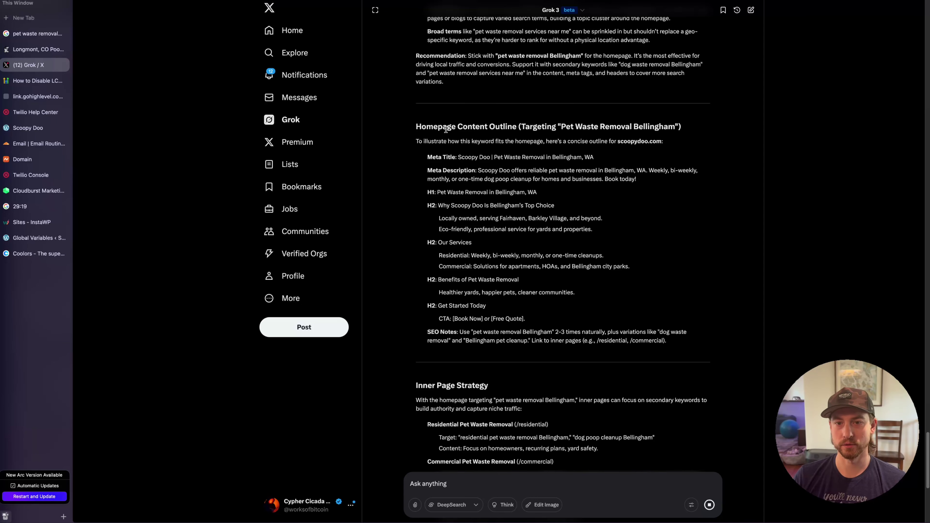
drag(461, 156, 605, 158)
click(502, 187)
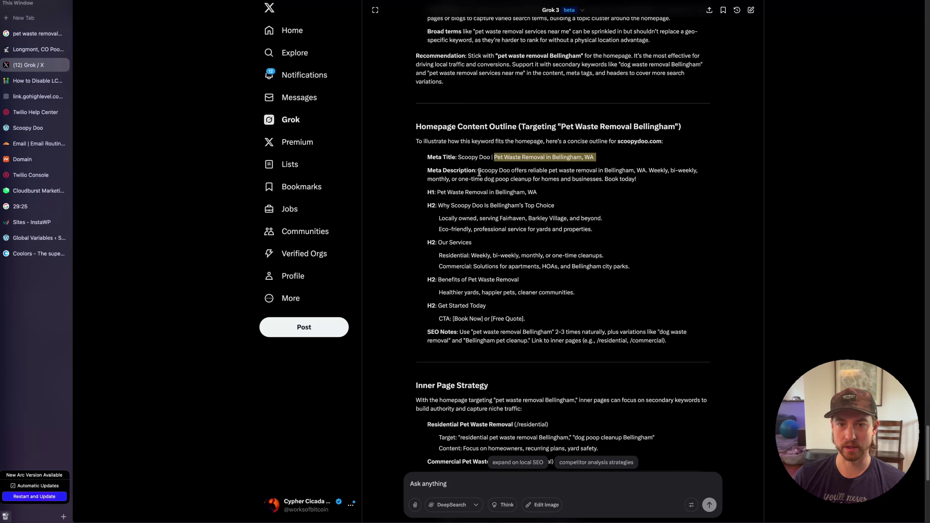
click(432, 191)
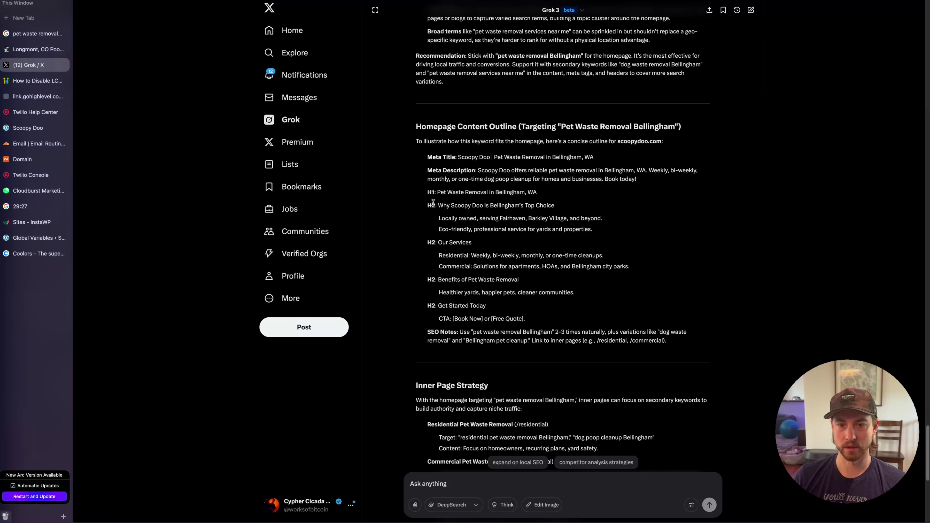
Select sections of Grok's homepage content outline, through the services lines
drag(433, 204, 498, 310)
click(533, 305)
scroll(543, 304, down, 3)
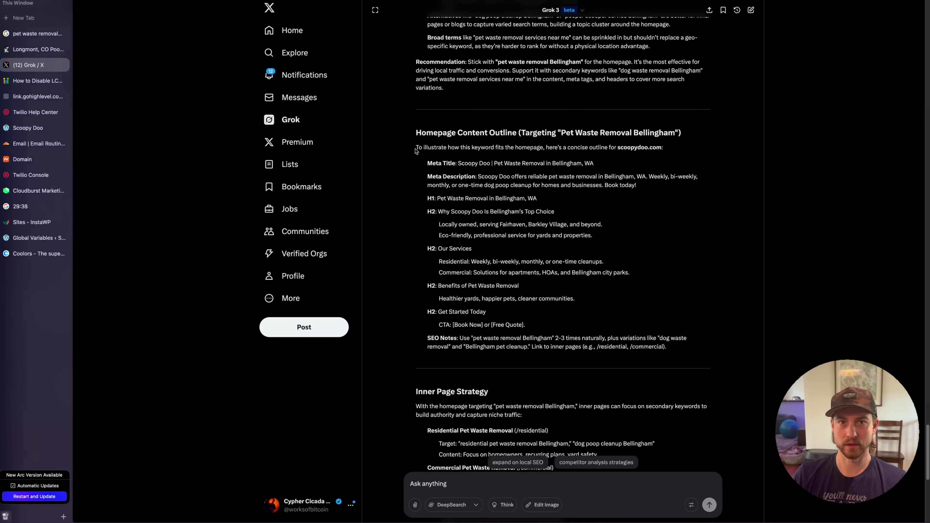
drag(416, 151, 717, 315)
click(723, 315)
drag(631, 274, 441, 185)
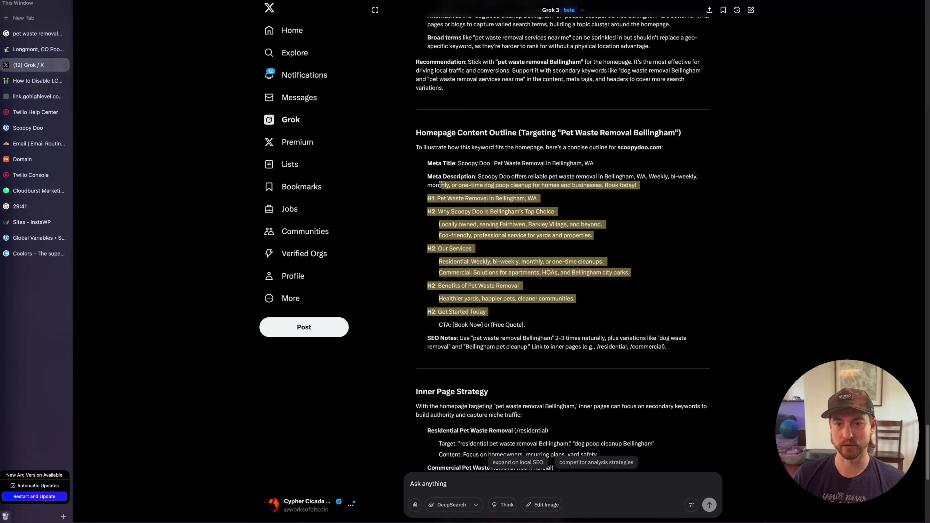
click(633, 274)
drag(555, 326, 414, 172)
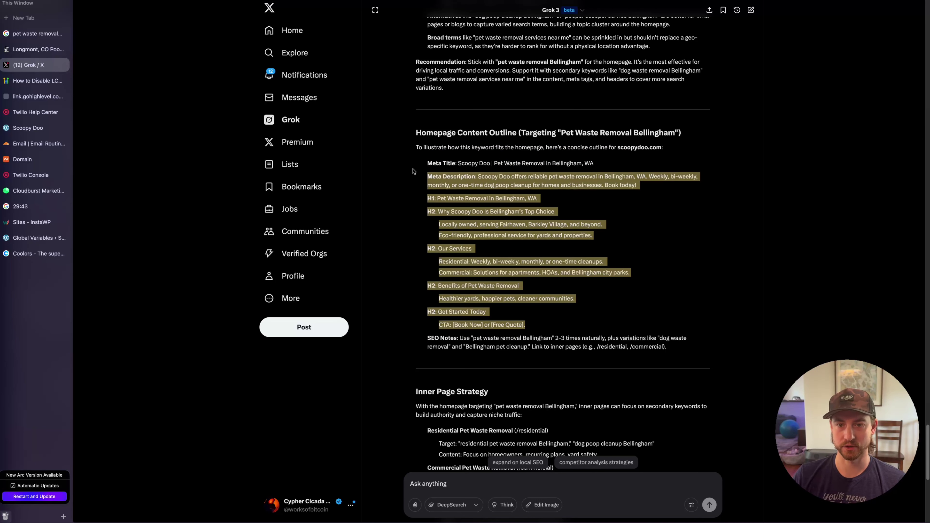
Ask Grok for the rest of the homepage: at least 1,000 words with service details, options and FAQs
scroll(628, 279, down, 5)
scroll(628, 279, down, 5)
text(Write)
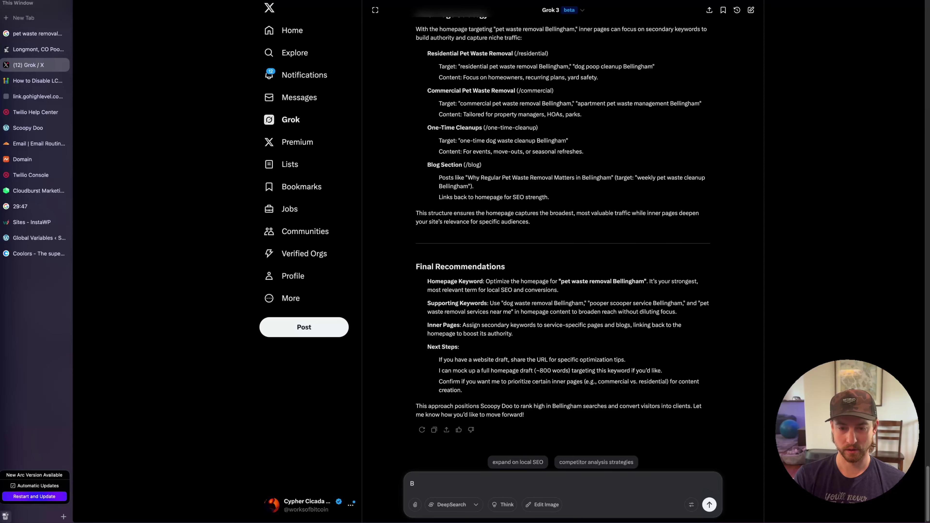
text( the re)
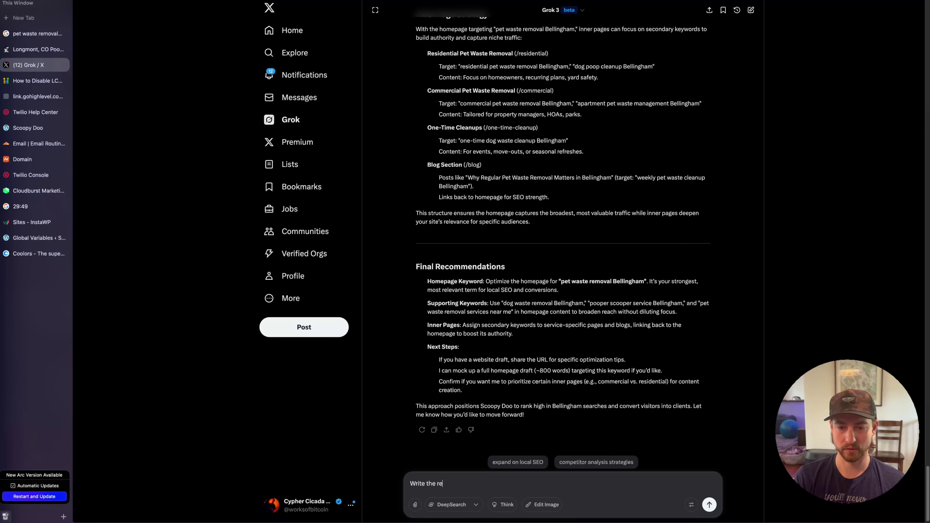
text(st of the homepage)
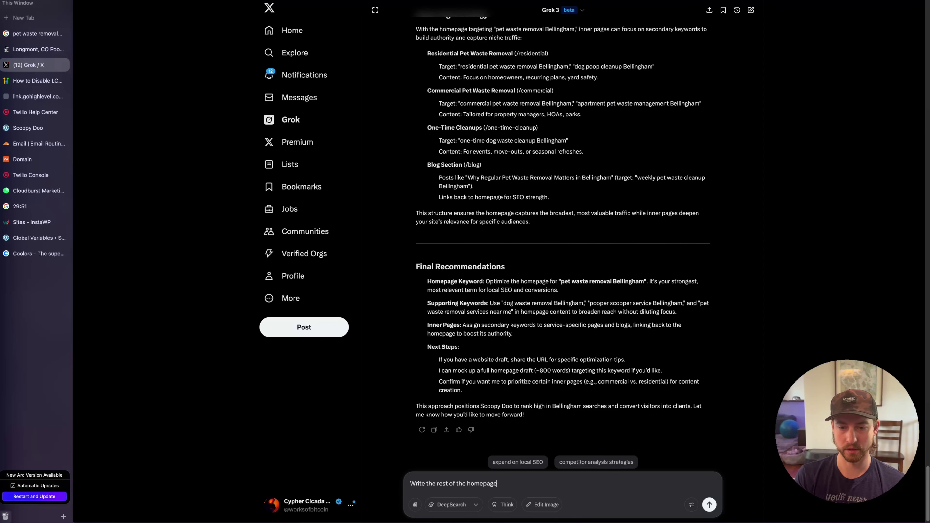
text( content, make it)
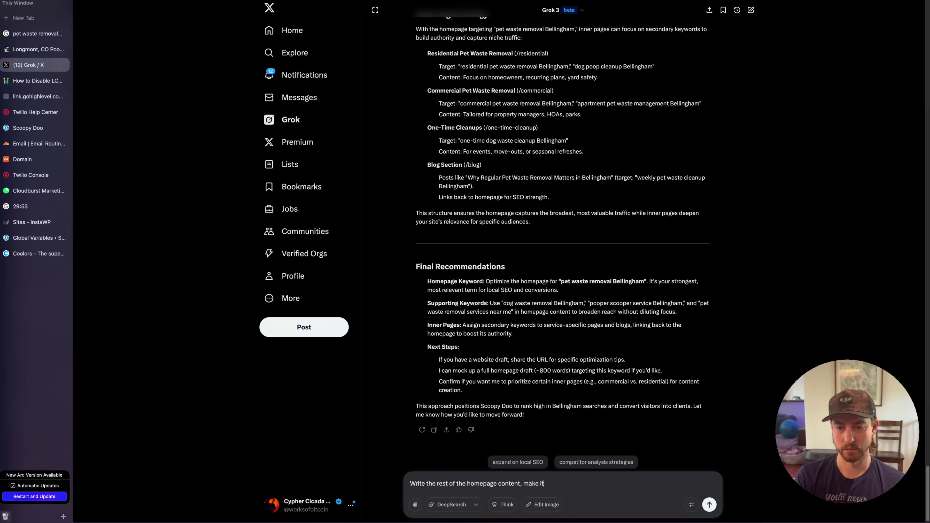
text( at least 1,)
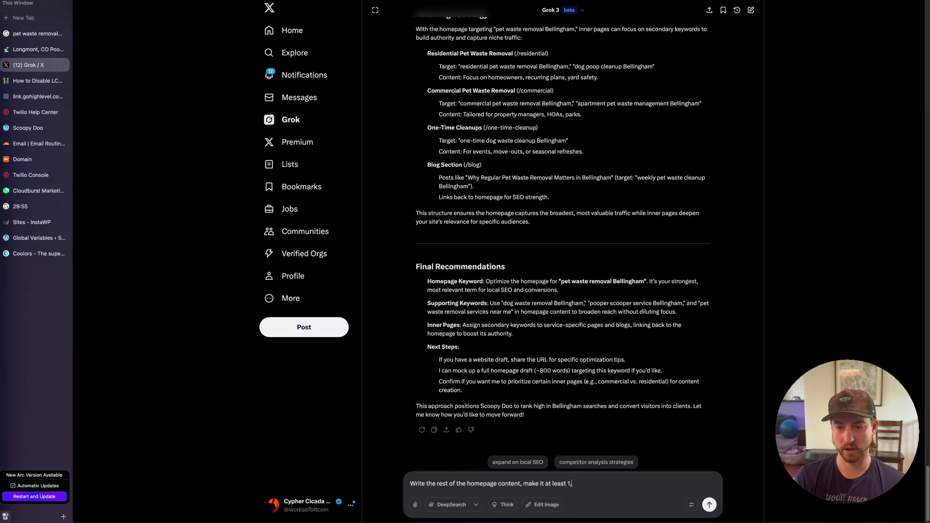
text(000 words of helpful content including service details and options and FAQs)
key(Return)
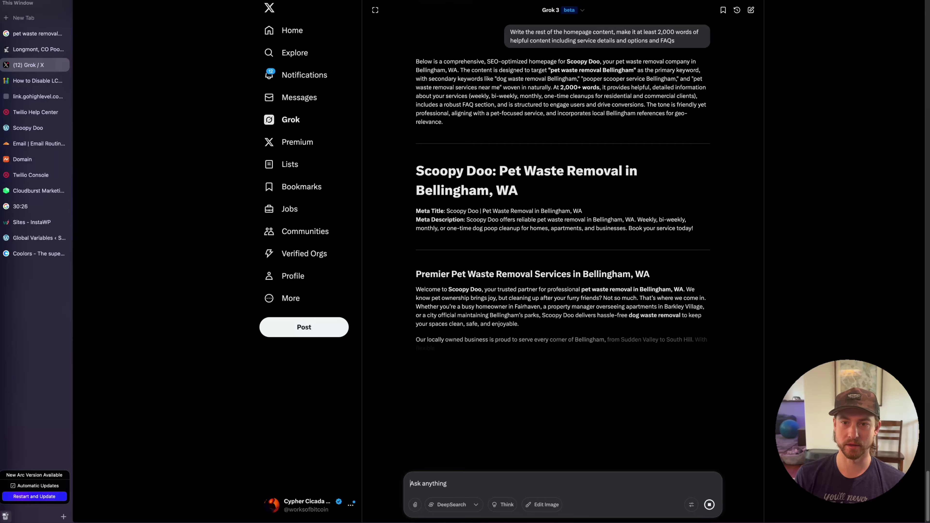
Read the homepage draft's title and intro section, highlighting passages while reviewing
triple_click(416, 171)
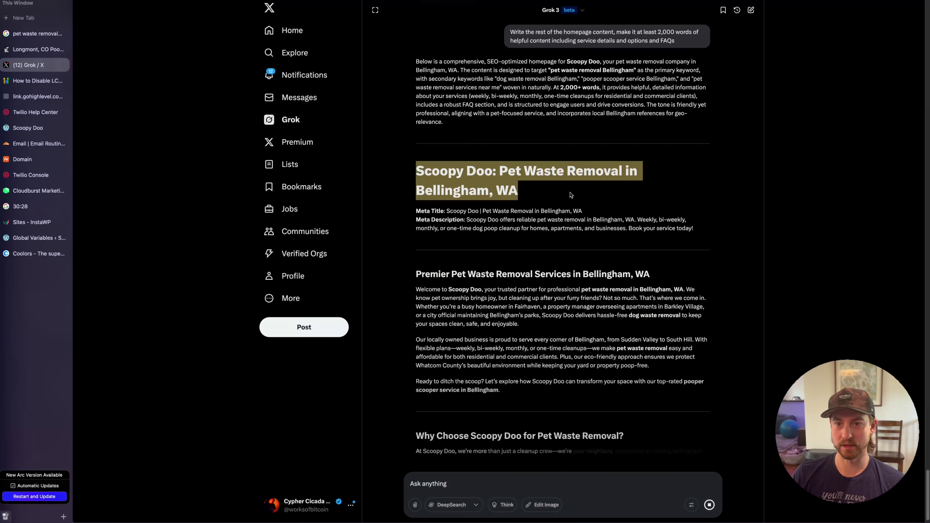
click(517, 213)
scroll(478, 252, down, 2)
drag(457, 189, 615, 266)
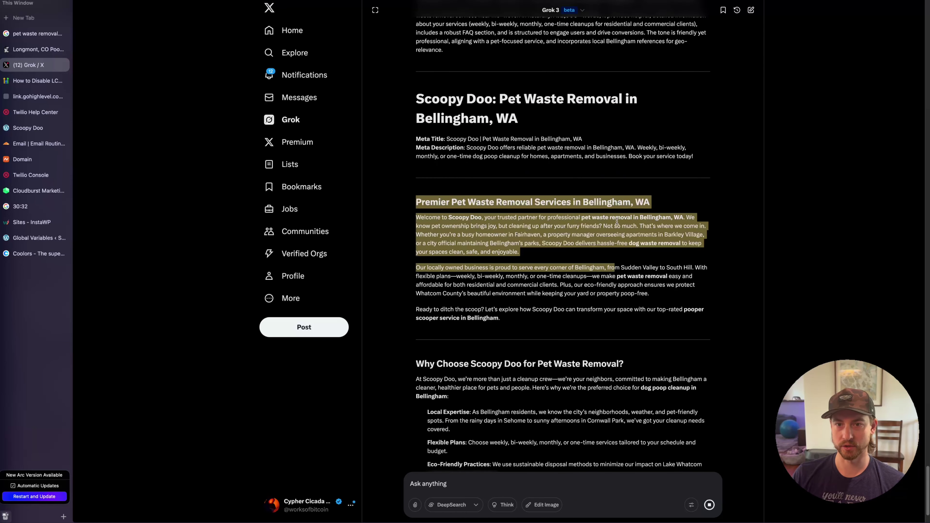
click(617, 221)
drag(469, 201, 655, 304)
scroll(621, 269, down, 3)
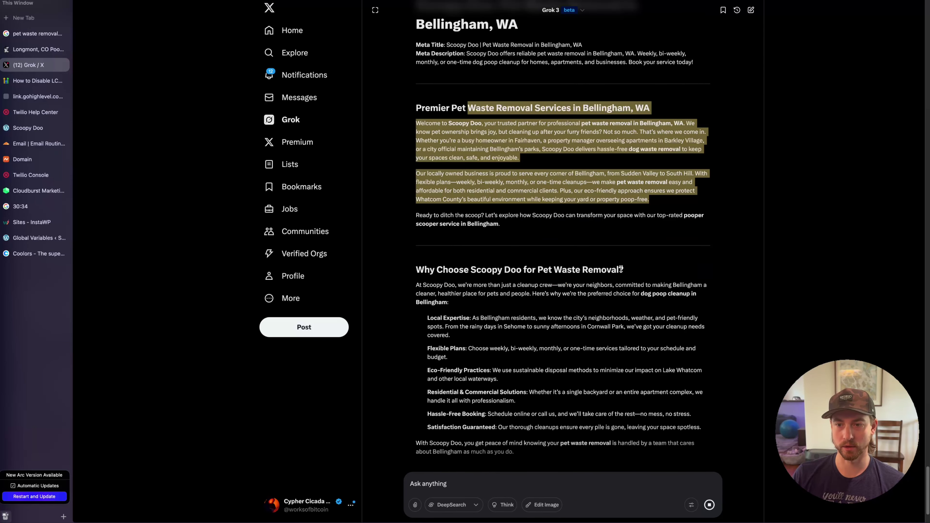
click(621, 270)
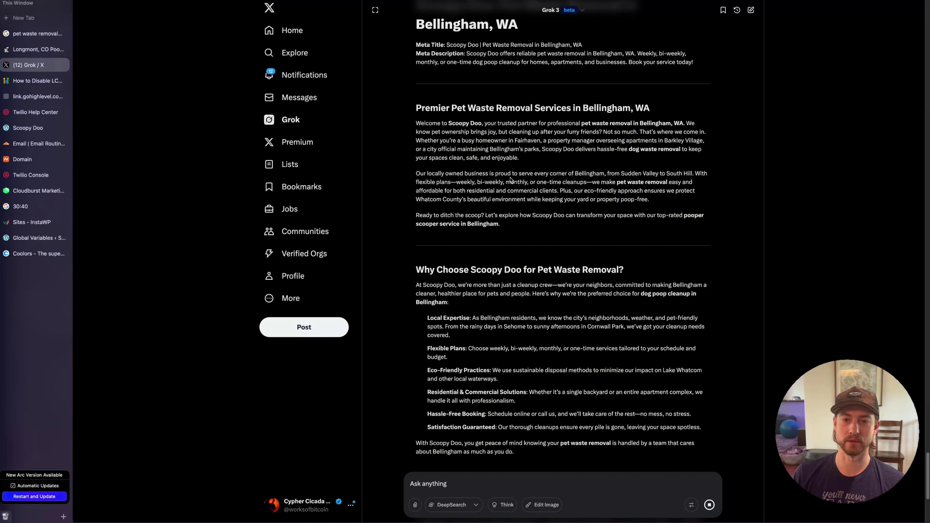
drag(420, 107, 632, 249)
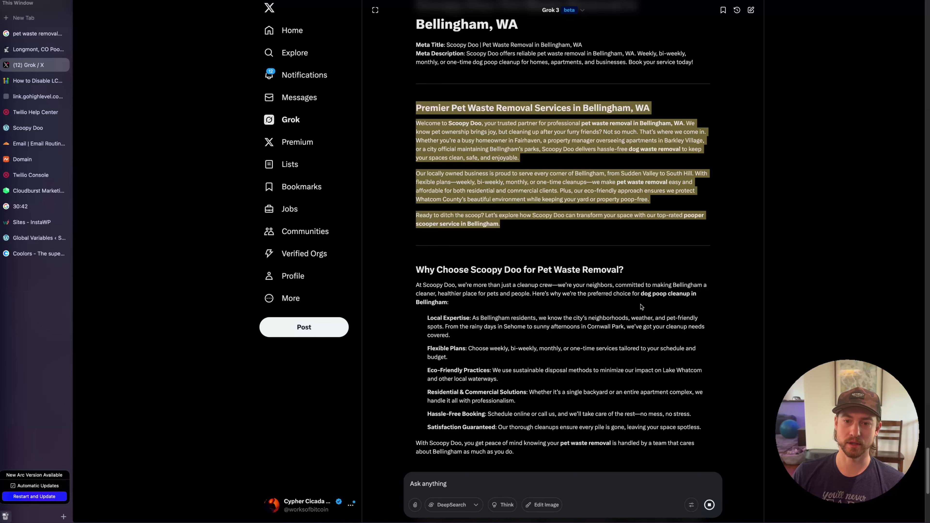
scroll(642, 307, down, 3)
Review the Premier Pet Waste Removal, Why Choose Scoopy Doo and Our Services headings
drag(413, 180, 678, 361)
scroll(606, 262, down, 5)
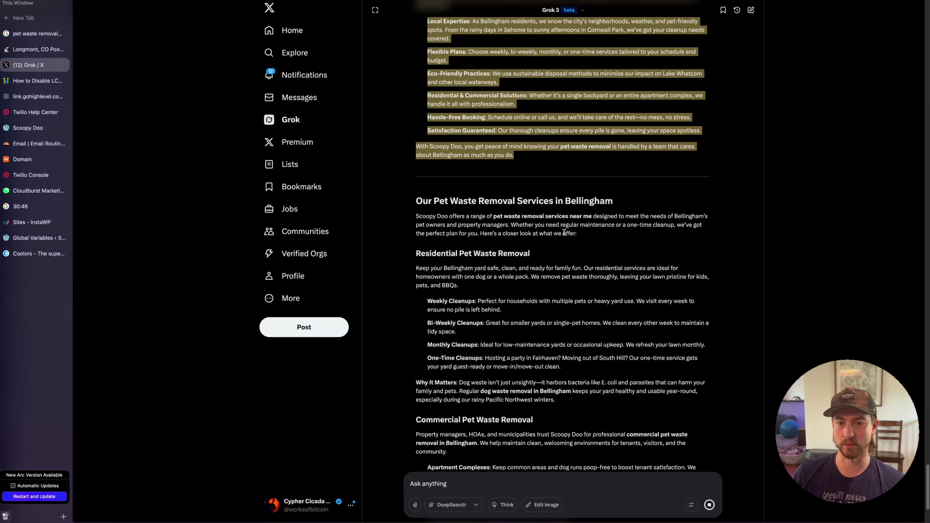
scroll(616, 321, up, 6)
scroll(568, 293, up, 4)
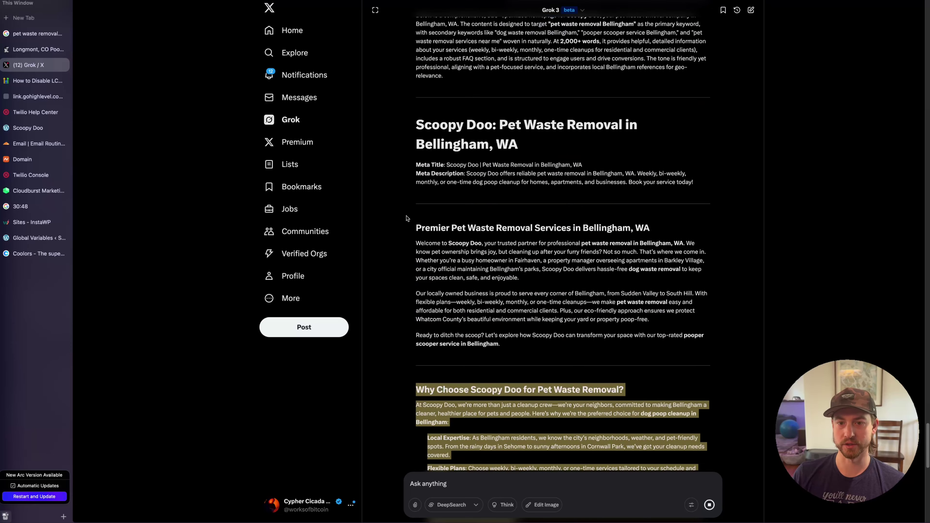
drag(412, 208, 520, 258)
scroll(491, 246, down, 3)
triple_click(485, 109)
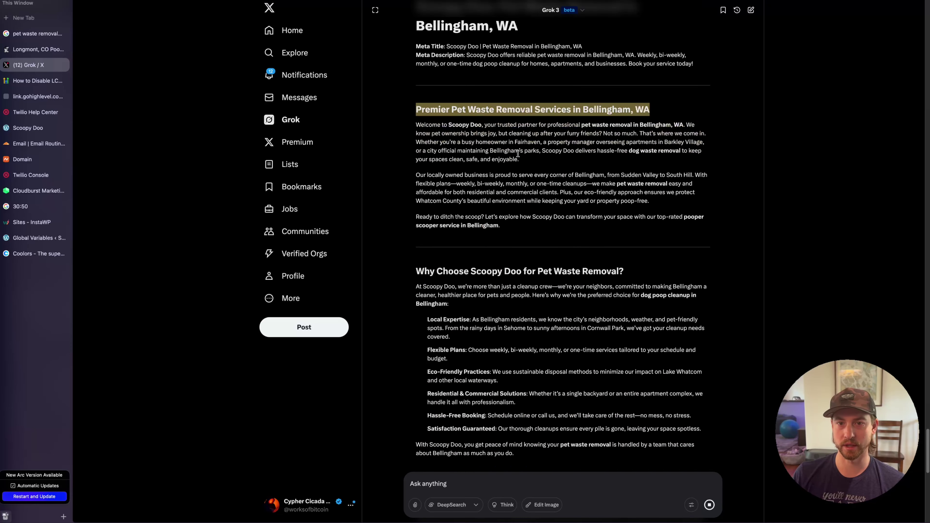
scroll(602, 194, down, 10)
scroll(608, 220, up, 10)
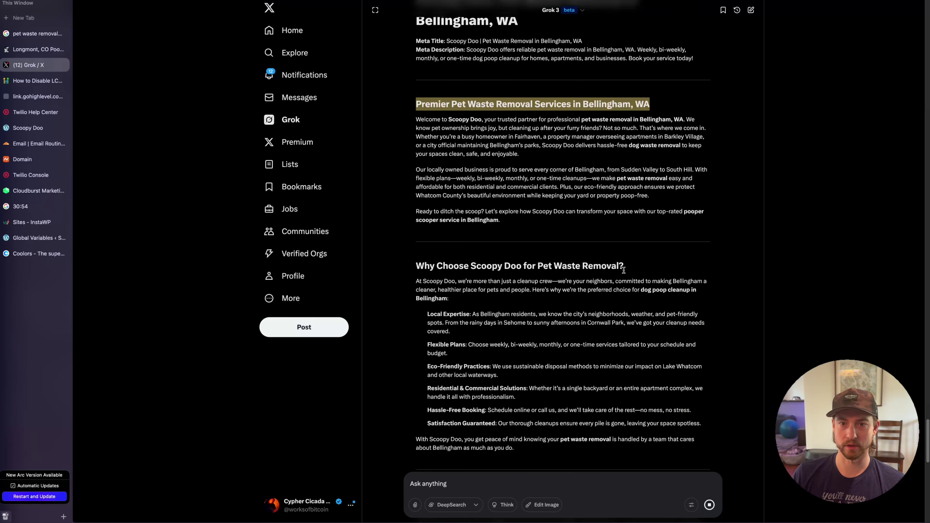
click(630, 263)
scroll(618, 234, down, 5)
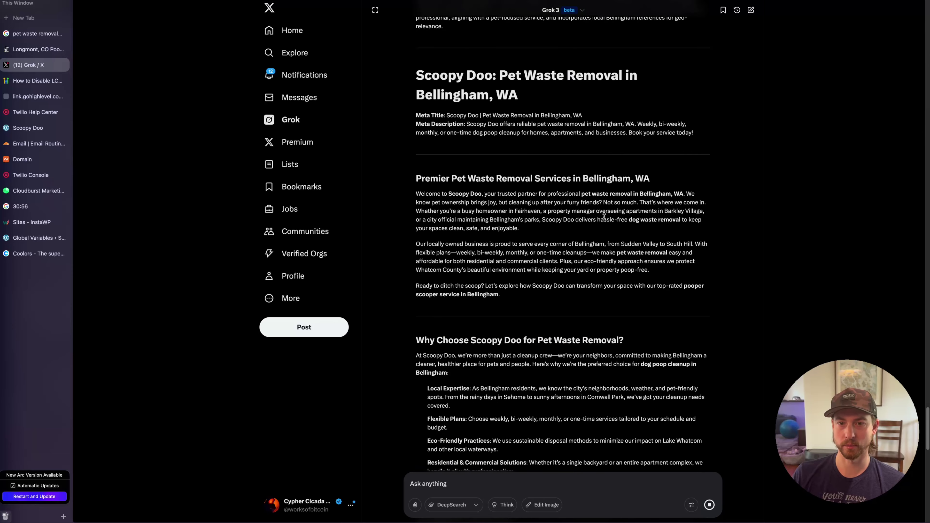
triple_click(492, 342)
scroll(601, 327, down, 4)
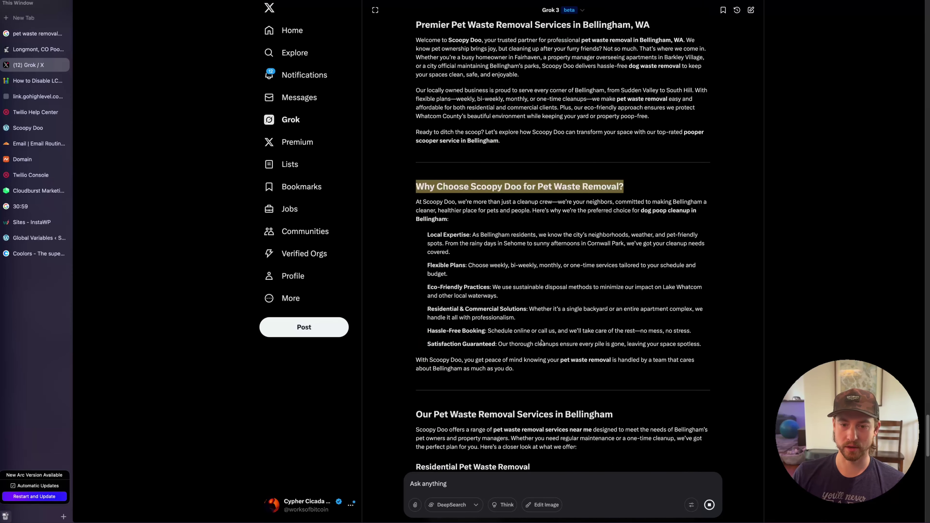
scroll(541, 343, down, 3)
triple_click(502, 292)
scroll(503, 291, down, 3)
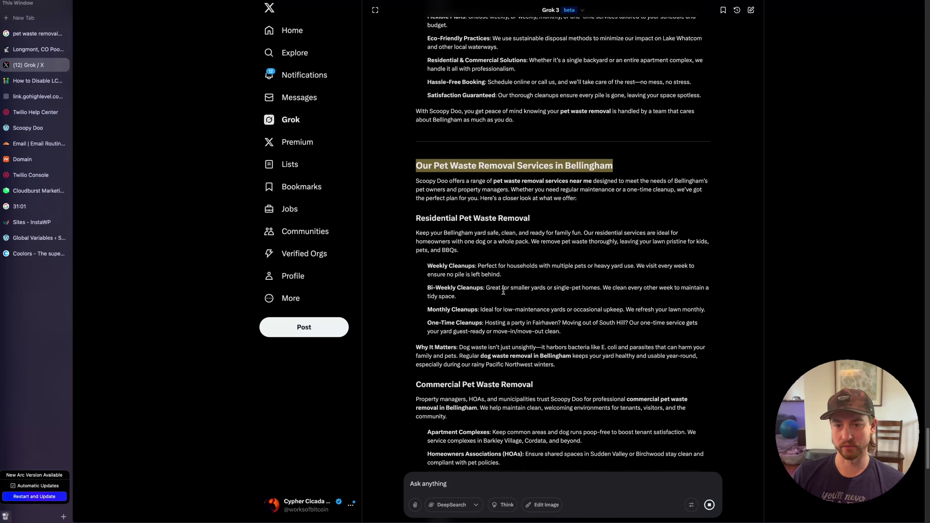
scroll(503, 291, down, 2)
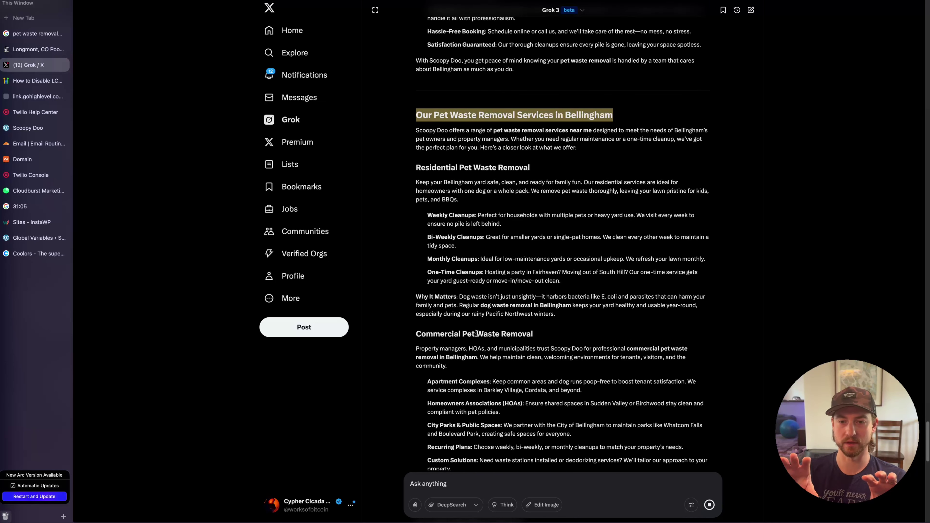
Review the One-Time Pet Waste Cleanup and Benefits sections, noting Enhanced Curb Appeal
scroll(610, 284, down, 5)
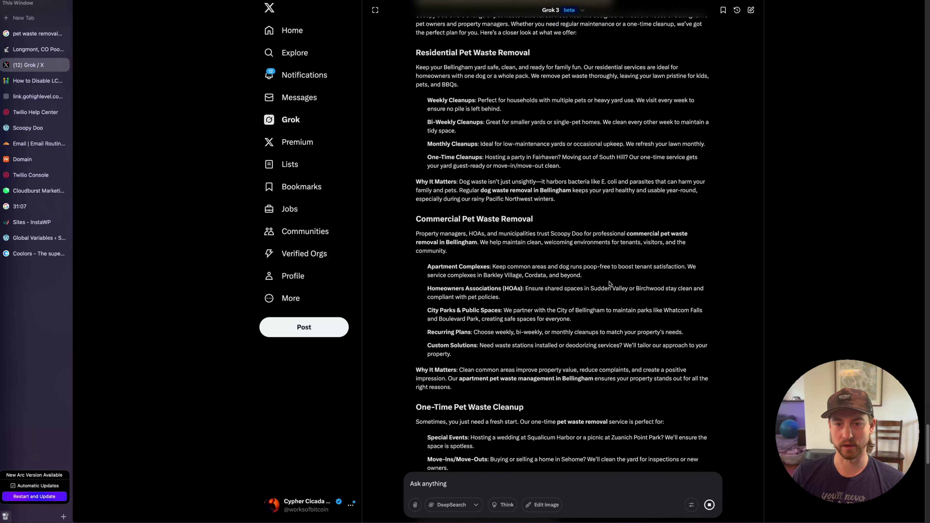
scroll(608, 282, down, 5)
triple_click(460, 284)
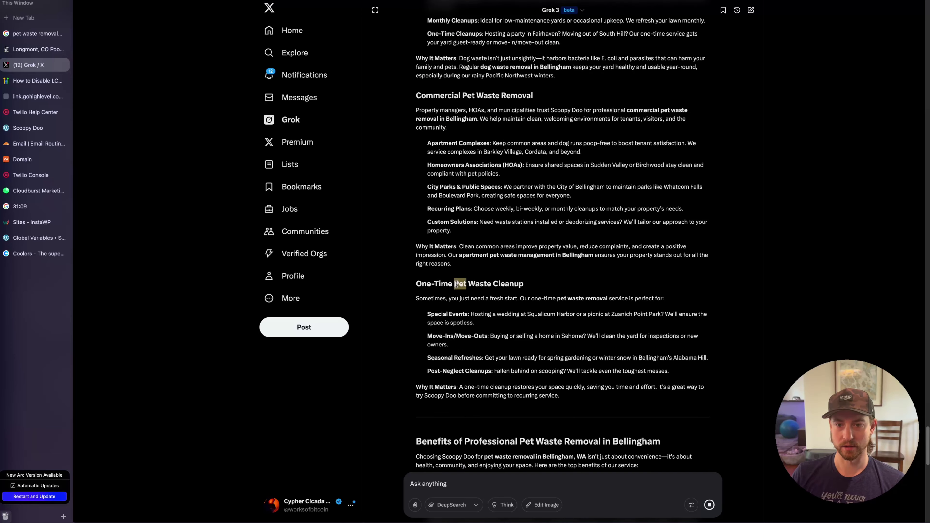
scroll(584, 266, down, 3)
scroll(585, 266, down, 4)
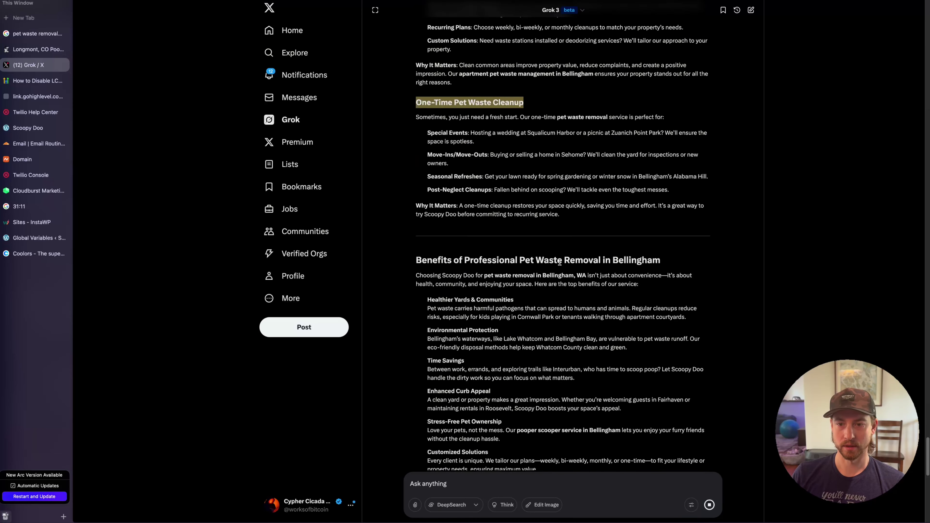
triple_click(560, 261)
scroll(559, 261, down, 5)
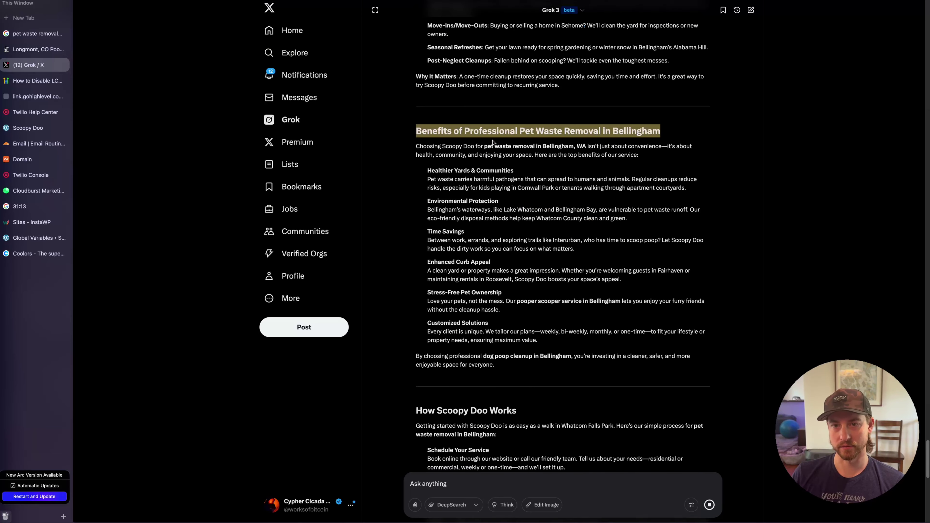
click(613, 215)
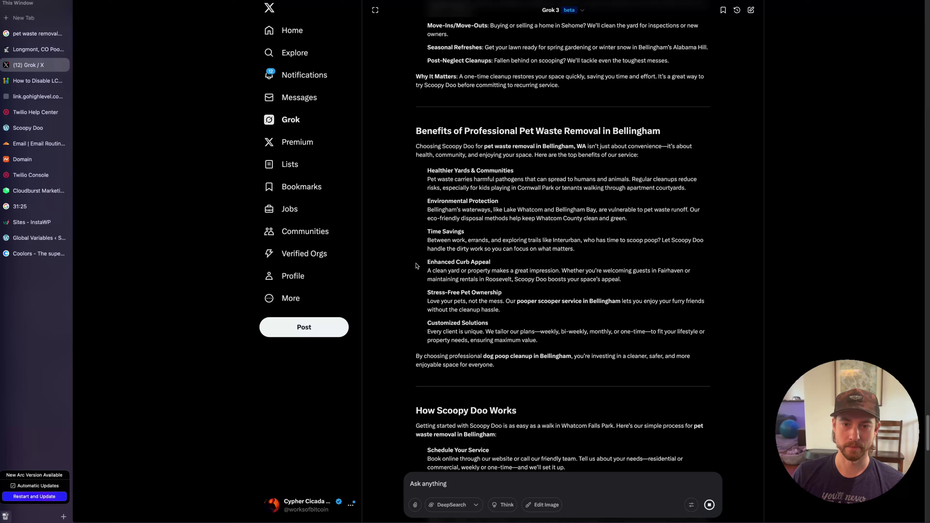
drag(425, 262, 466, 262)
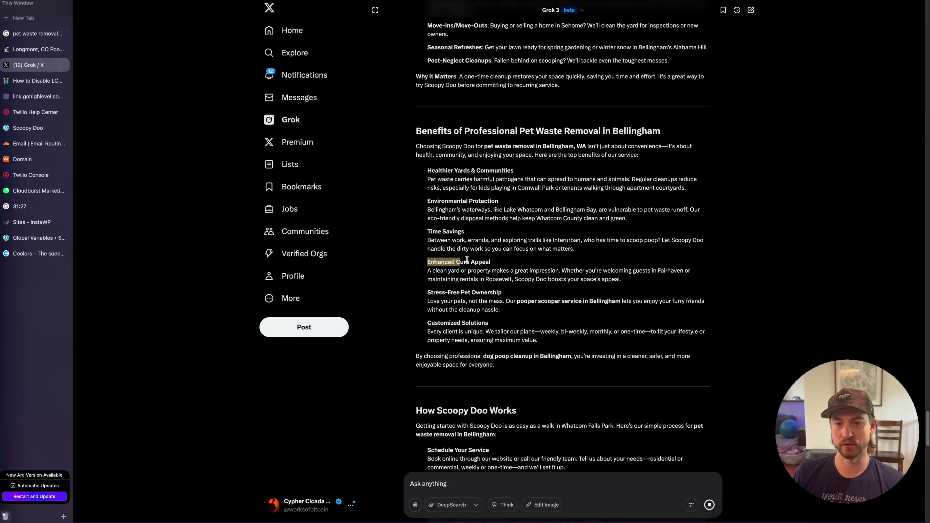
scroll(463, 242, down, 1)
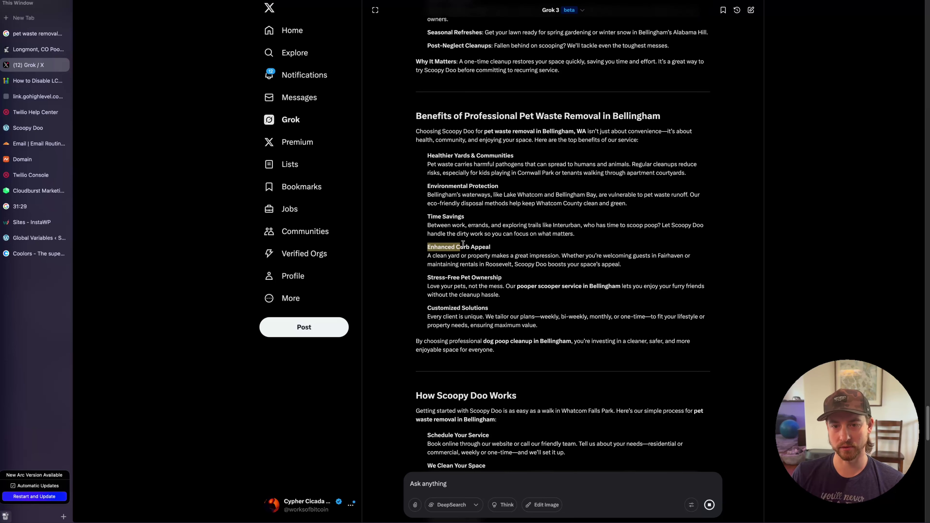
click(416, 277)
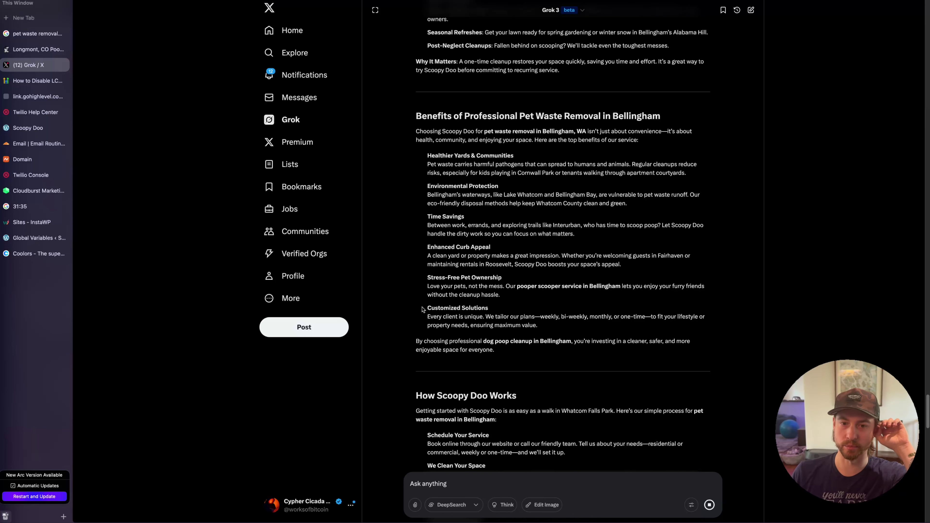
scroll(476, 301, down, 6)
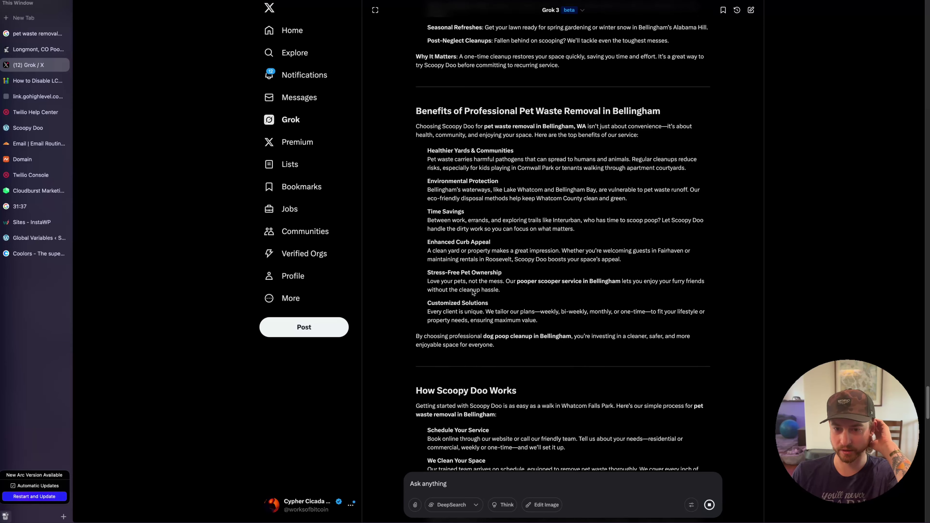
Review the four How Scoopy Doo Works steps, from Schedule through Flexible Follow-Ups
triple_click(475, 175)
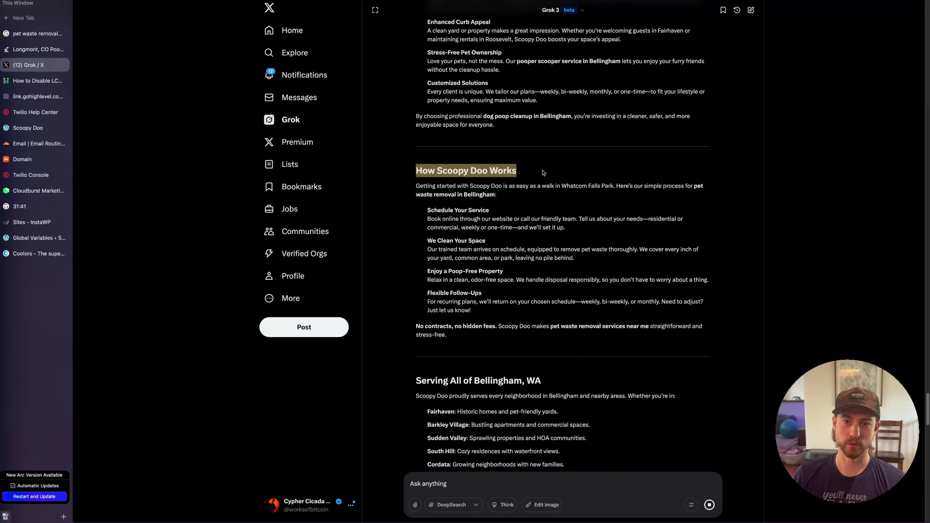
click(417, 165)
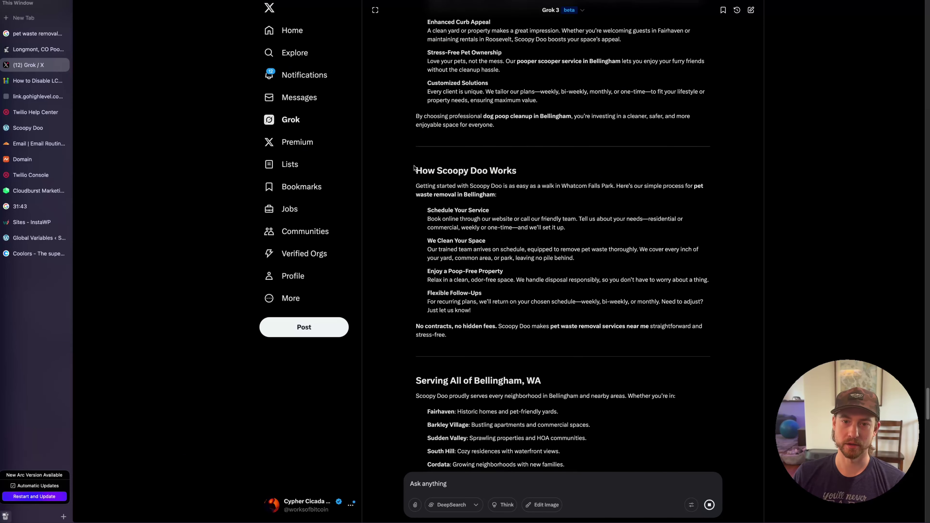
drag(414, 168, 709, 283)
click(465, 311)
drag(476, 313, 402, 214)
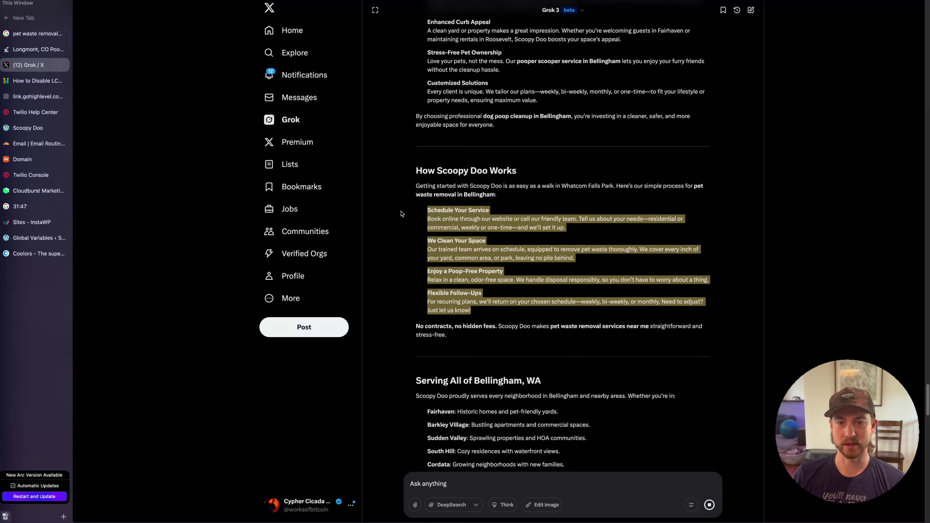
click(412, 214)
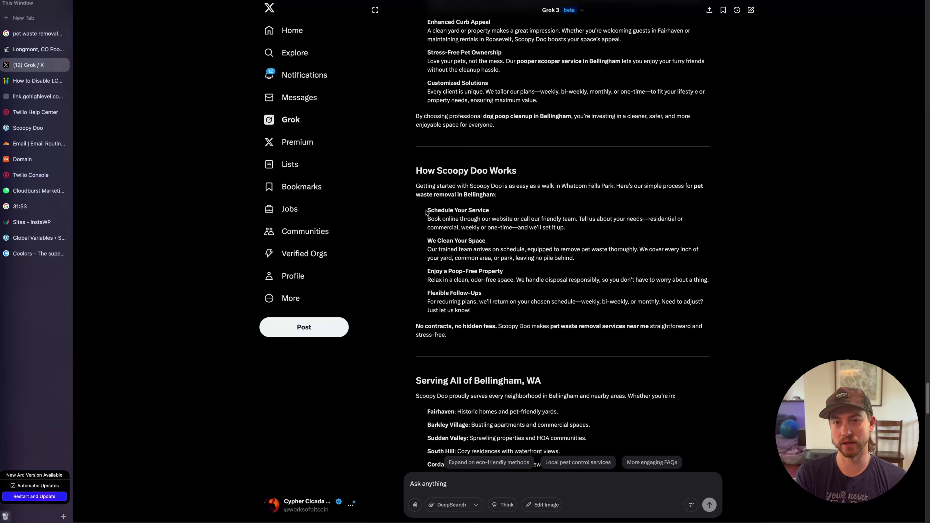
double_click(422, 171)
click(546, 170)
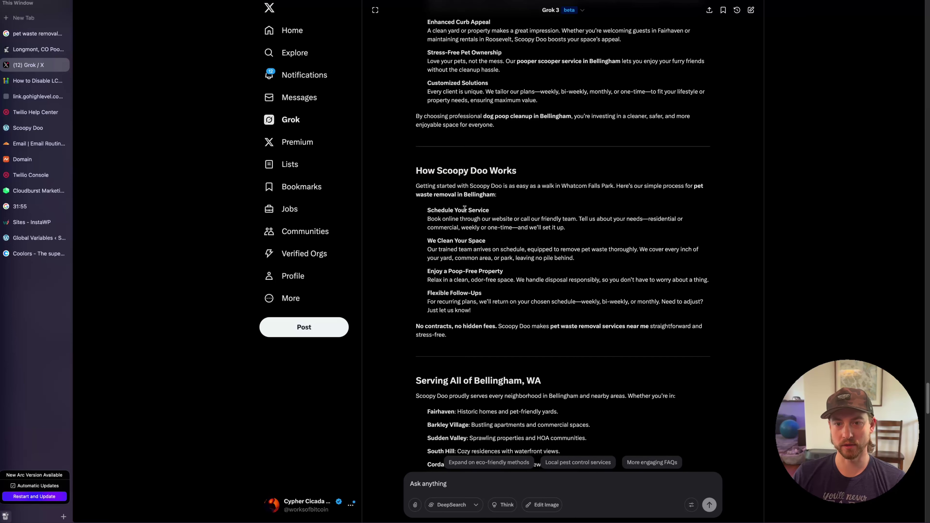
drag(427, 213, 549, 311)
click(433, 208)
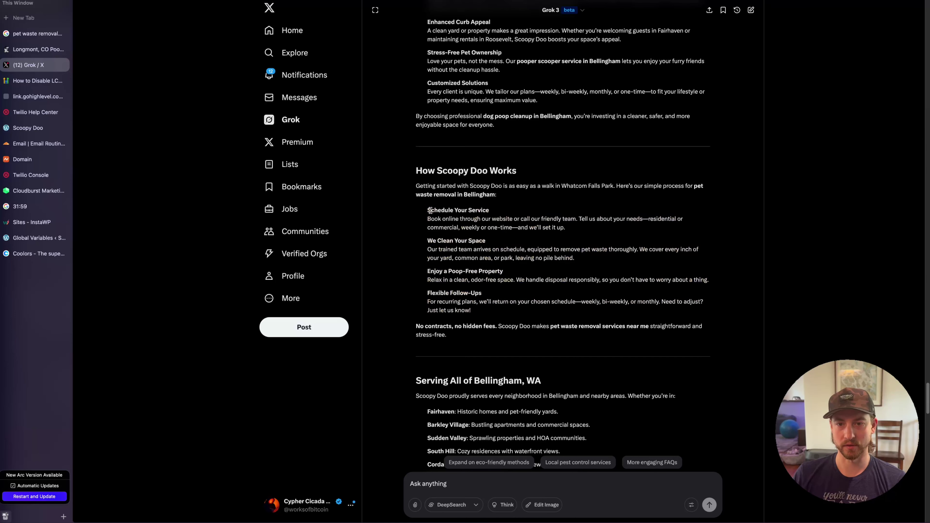
double_click(433, 210)
triple_click(428, 241)
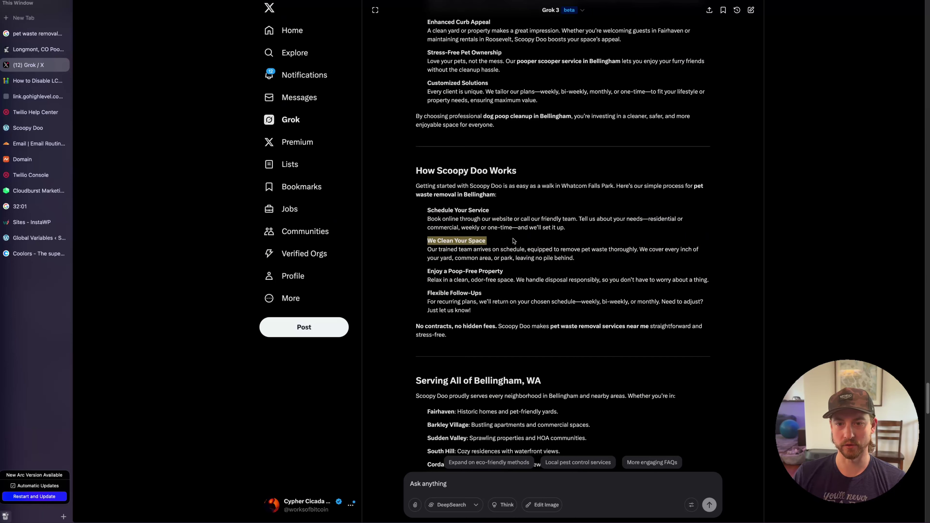
triple_click(463, 270)
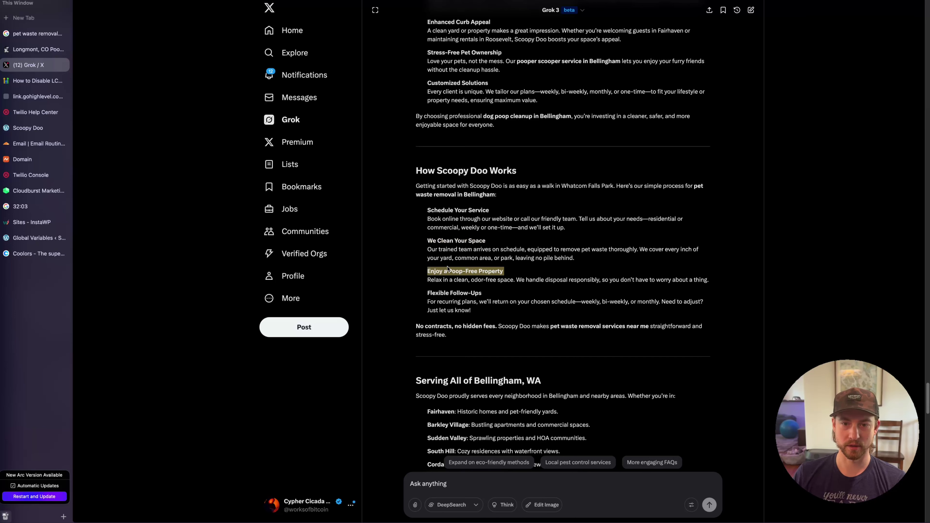
click(463, 271)
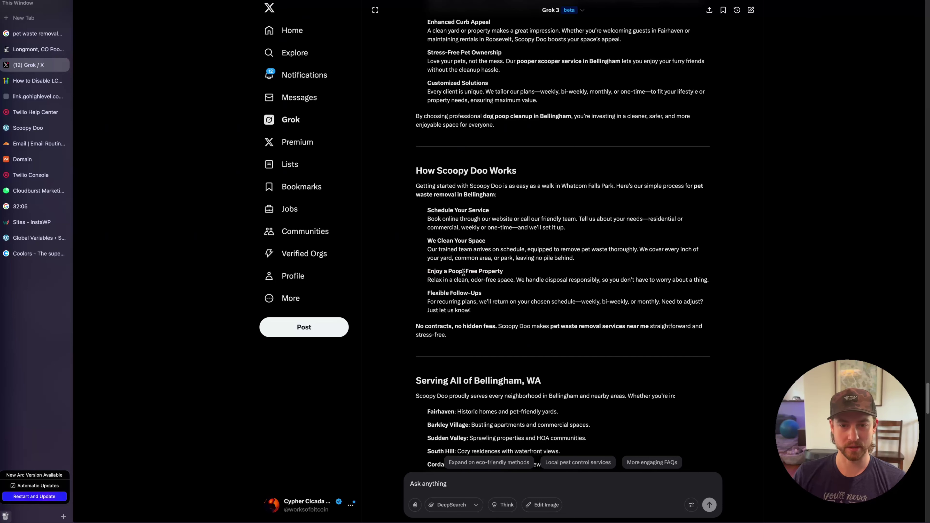
triple_click(455, 292)
click(495, 293)
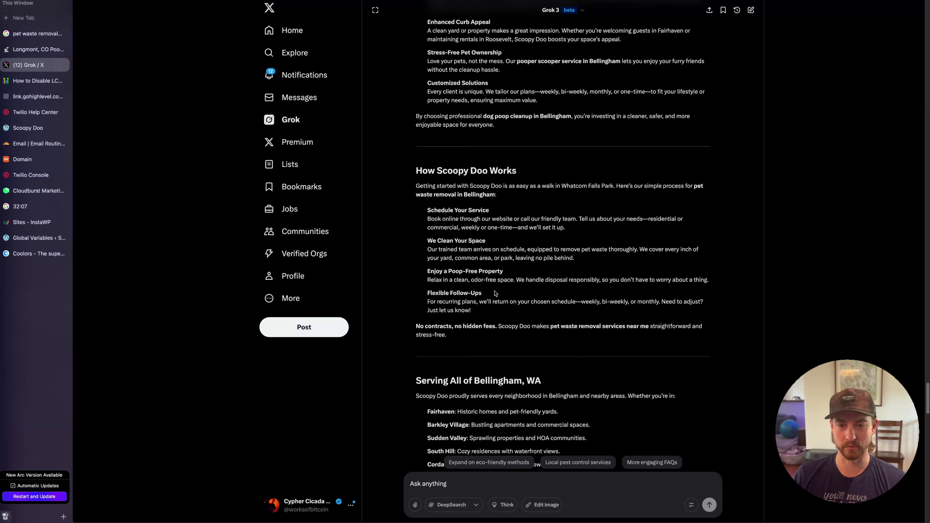
Read the neighborhoods list and the remaining FAQs, yard-care tips and Get Started section
scroll(506, 272, down, 3)
scroll(476, 241, down, 2)
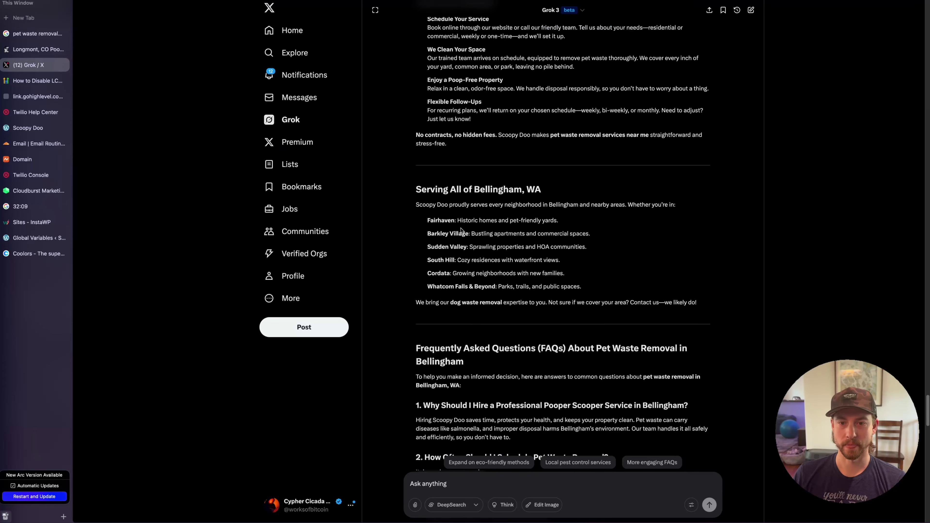
drag(416, 220, 654, 255)
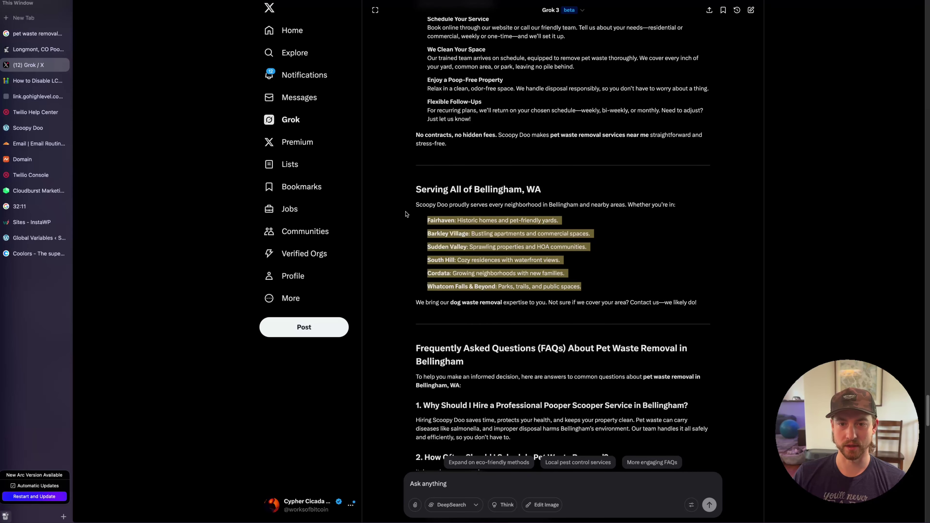
click(566, 246)
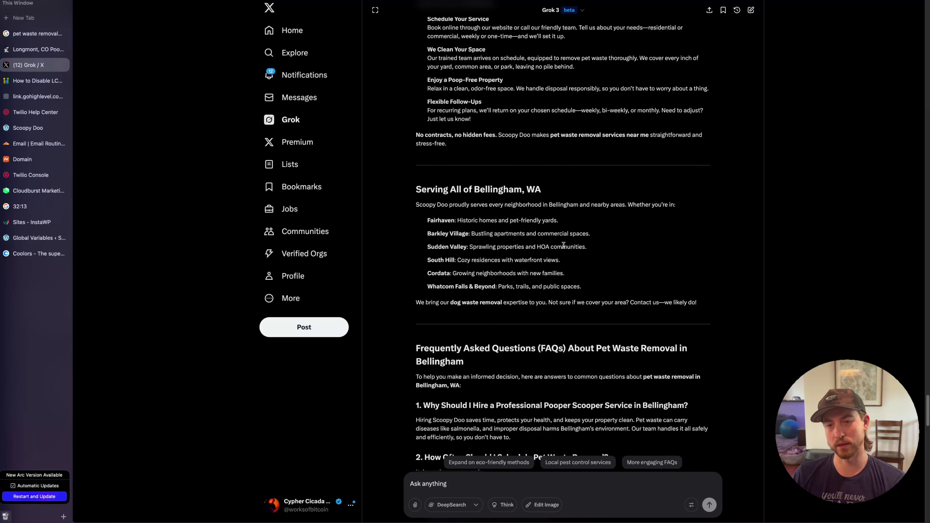
scroll(587, 244, down, 10)
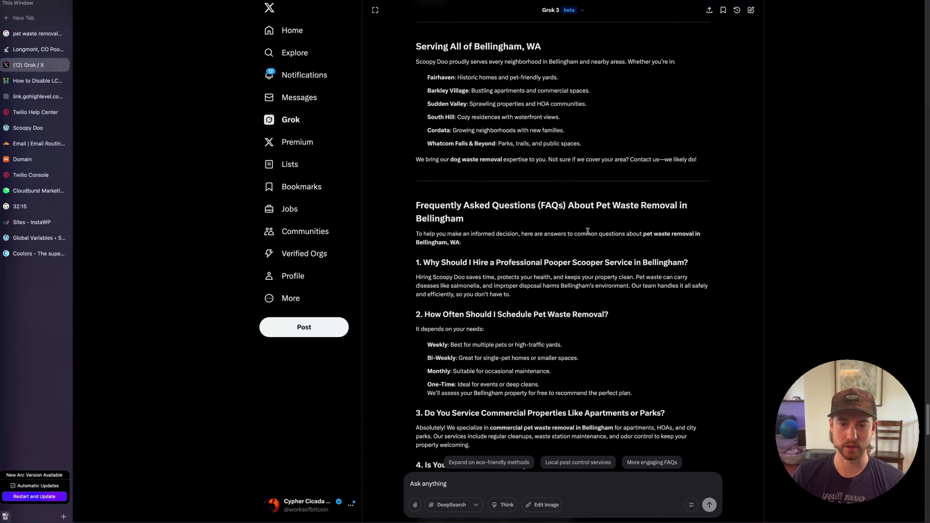
scroll(477, 166, down, 12)
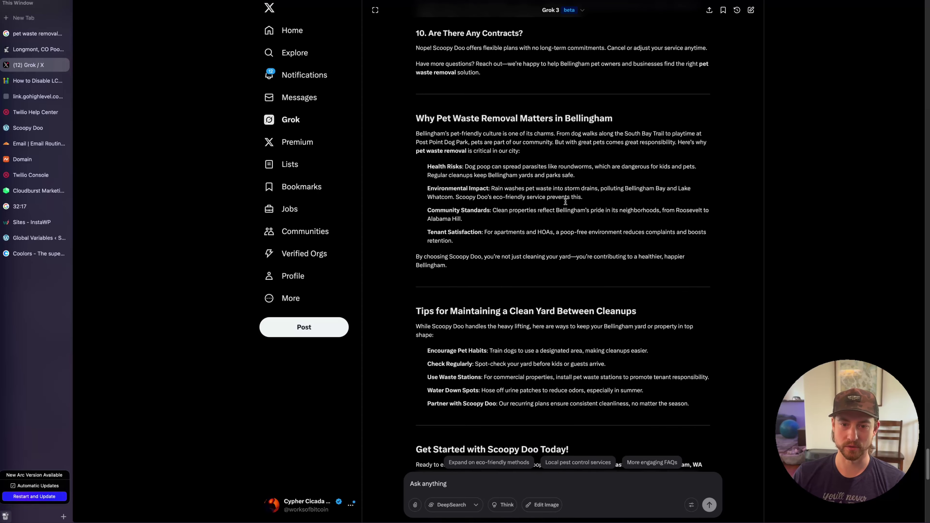
scroll(563, 222, up, 20)
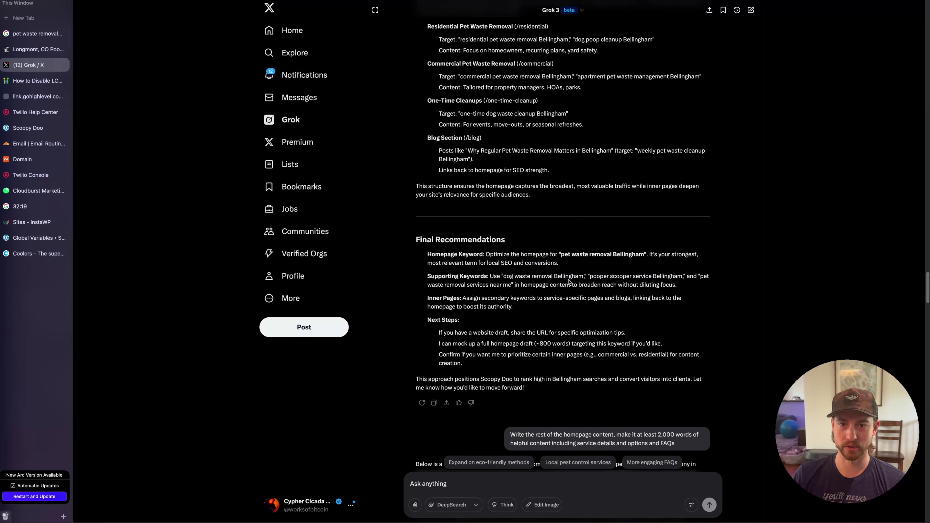
scroll(570, 280, down, 7)
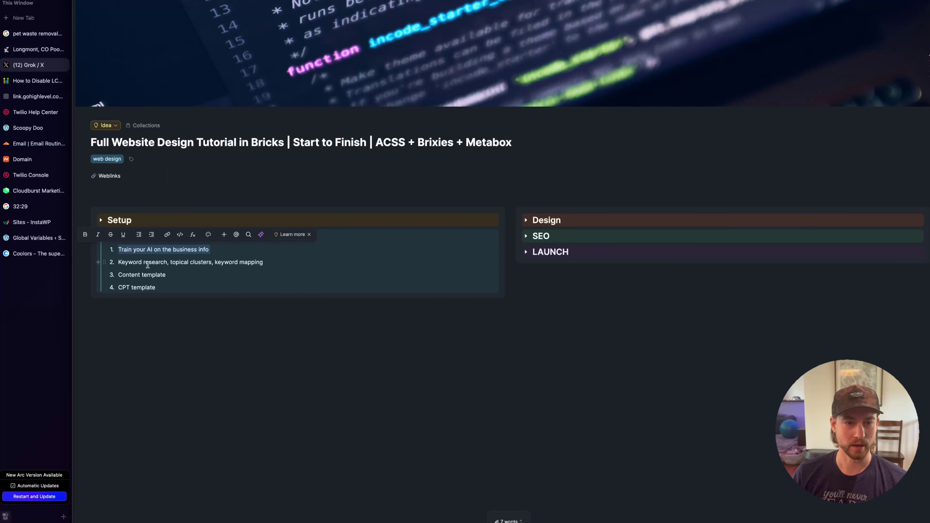
Review the Content checklist's research and CPT template items, add a blank line, then return to Grok
double_click(147, 263)
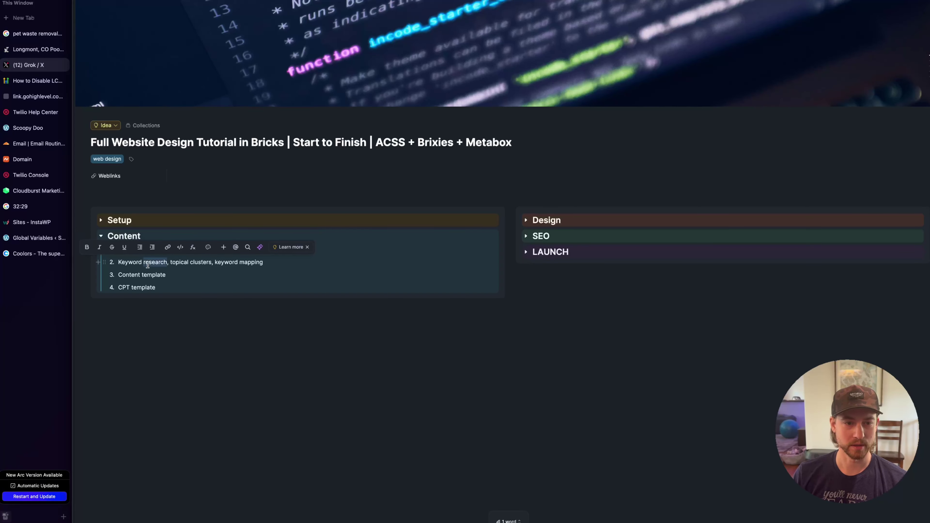
click(196, 271)
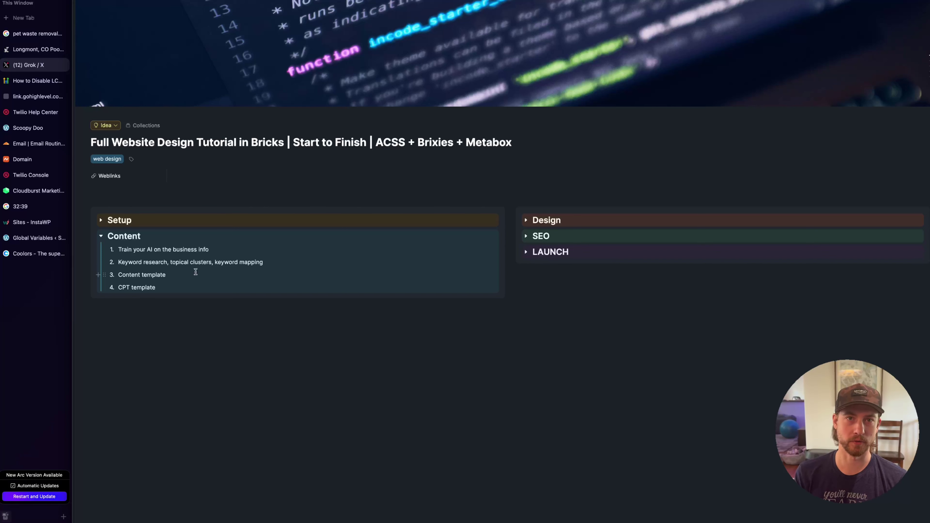
triple_click(195, 275)
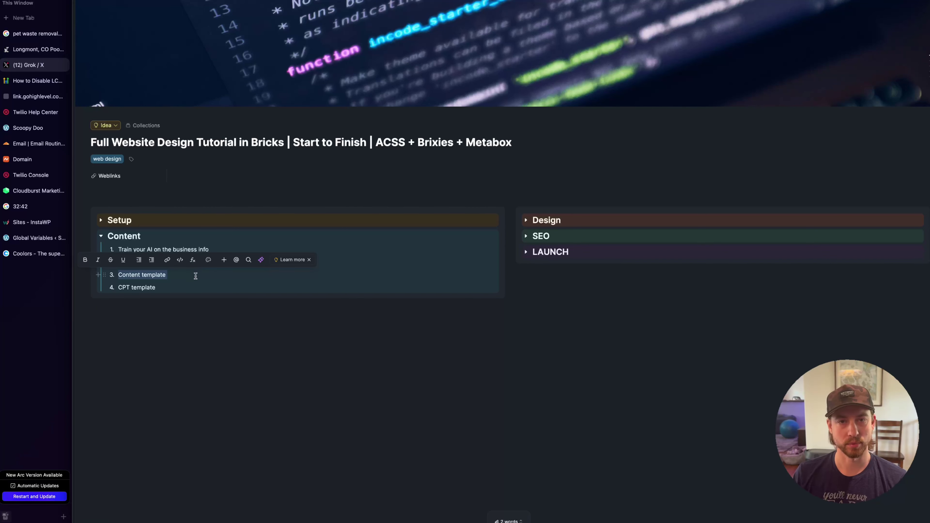
click(196, 276)
click(154, 288)
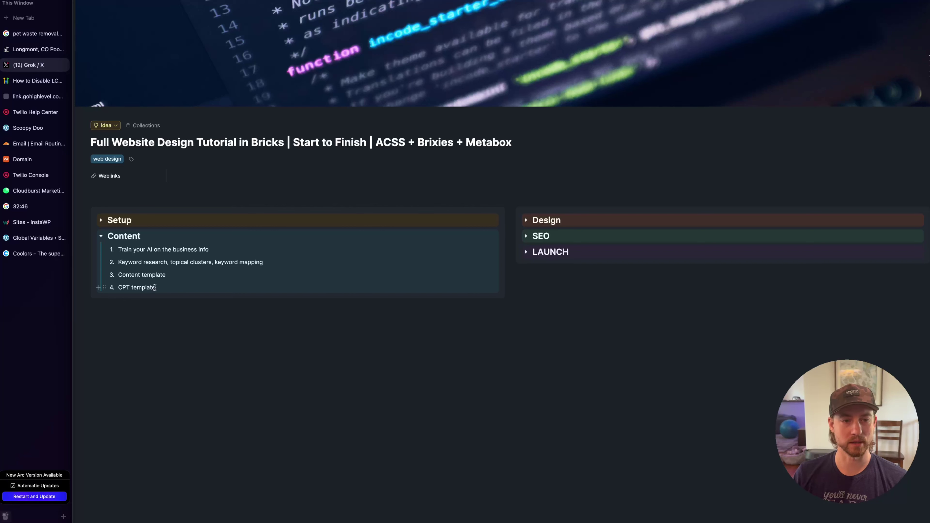
click(180, 340)
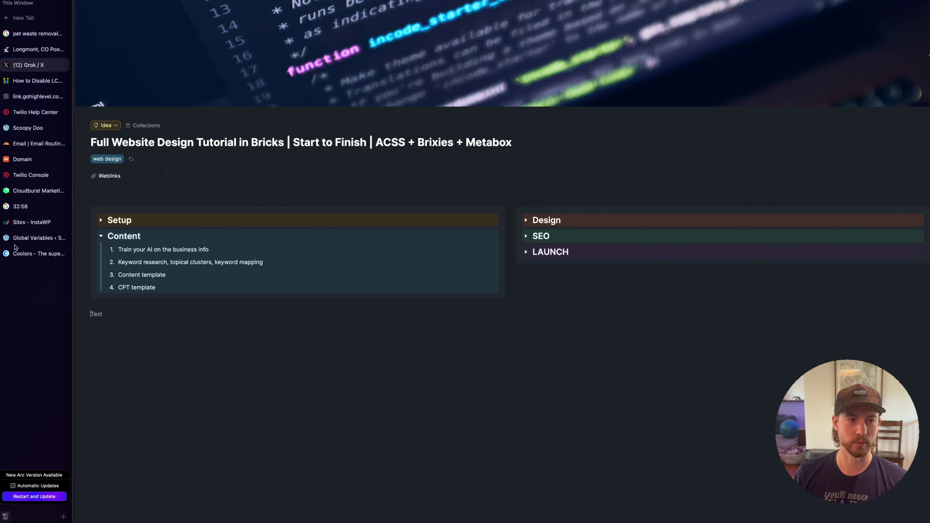
click(60, 65)
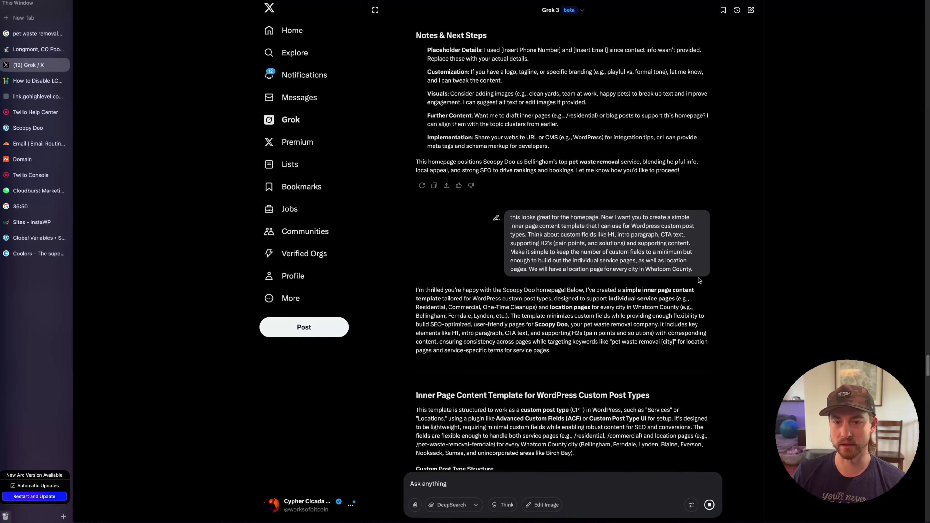
scroll(700, 285, down, 7)
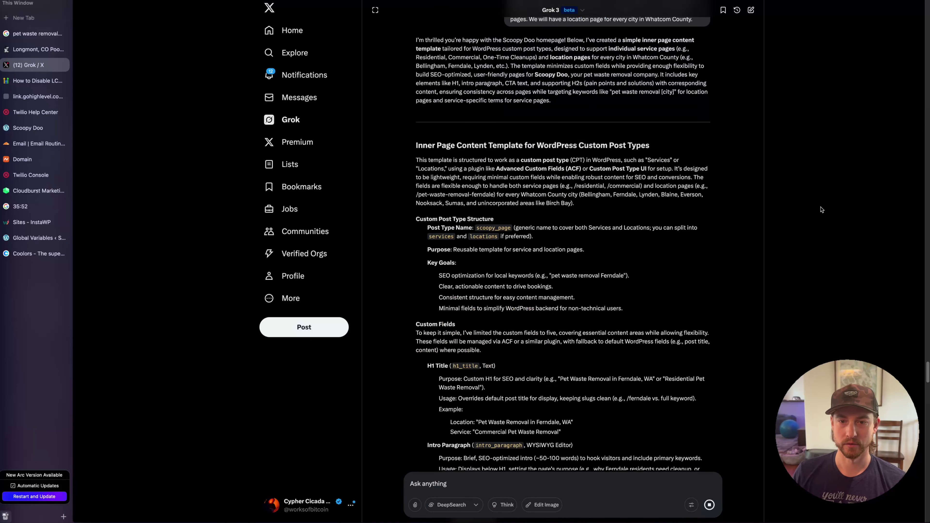
drag(435, 147, 634, 158)
click(625, 206)
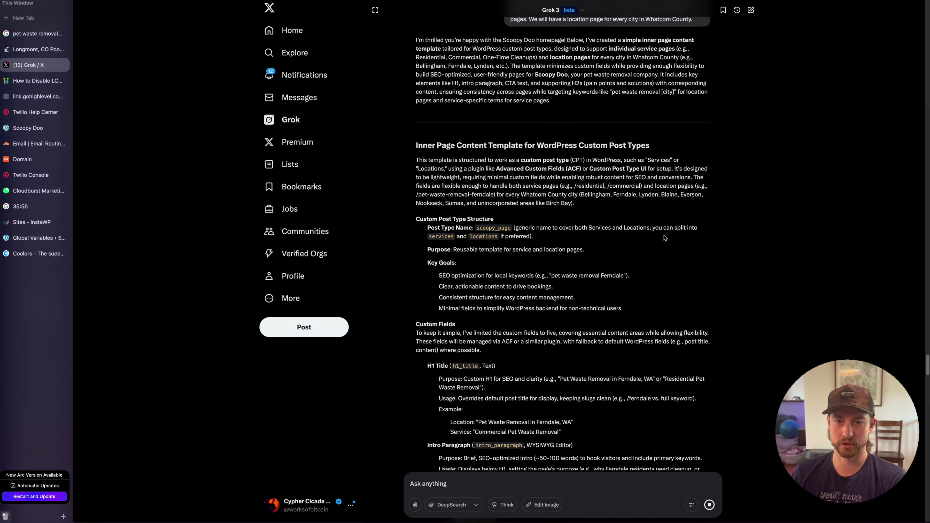
scroll(561, 219, down, 3)
drag(420, 253, 441, 243)
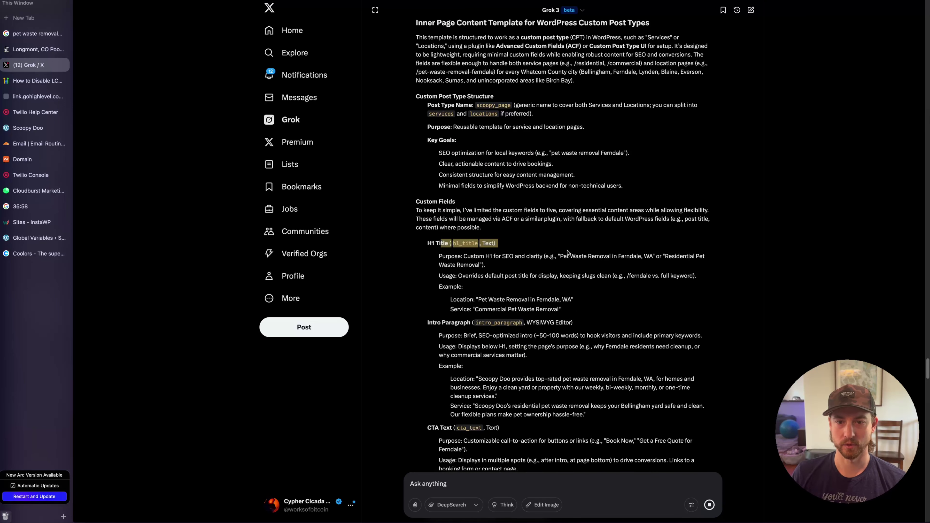
click(486, 321)
drag(420, 331, 483, 336)
scroll(679, 353, down, 3)
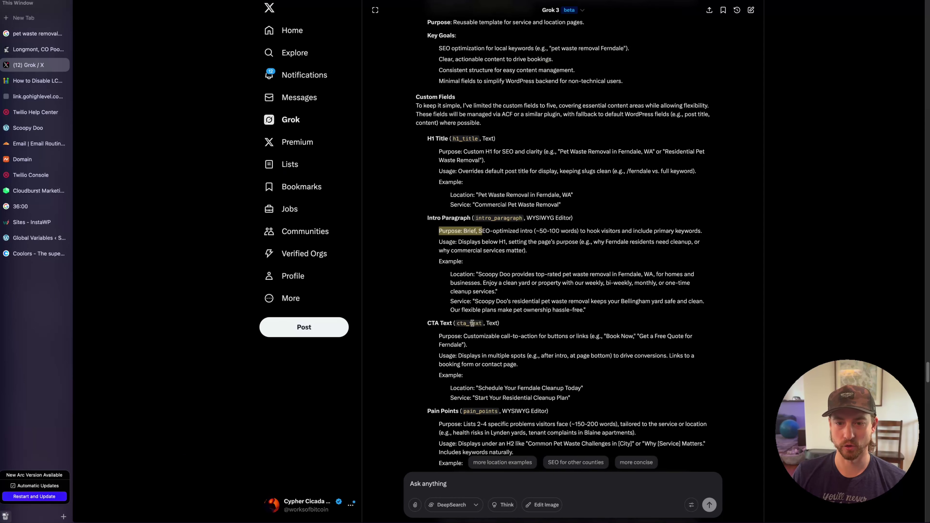
drag(426, 329, 442, 324)
scroll(519, 339, down, 3)
click(423, 287)
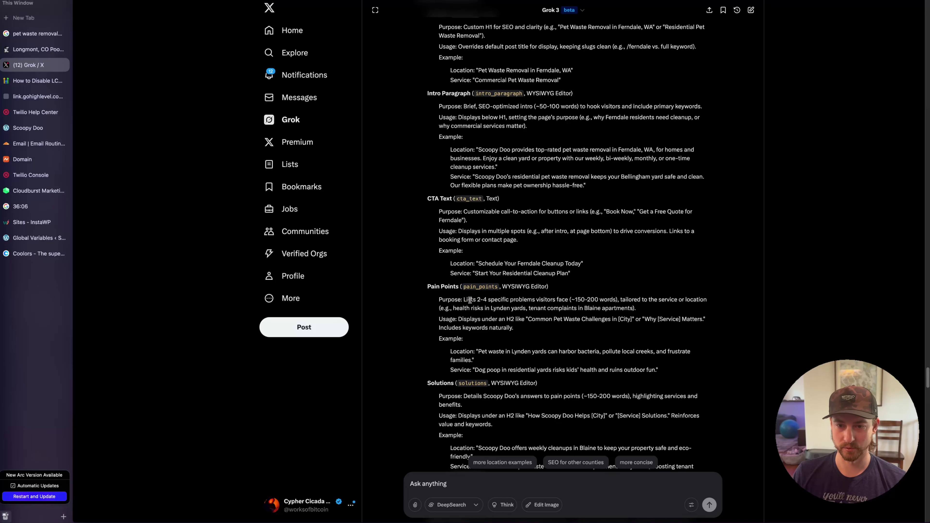
drag(477, 300, 646, 300)
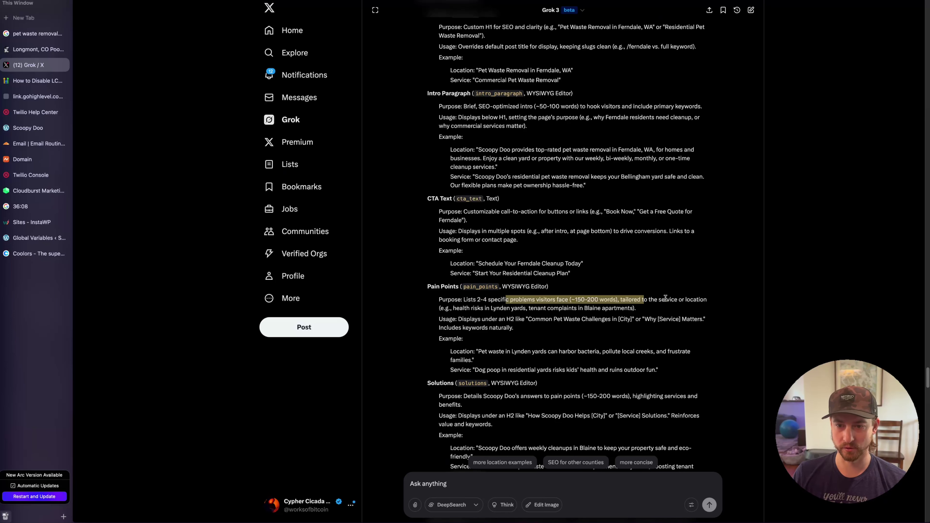
click(671, 327)
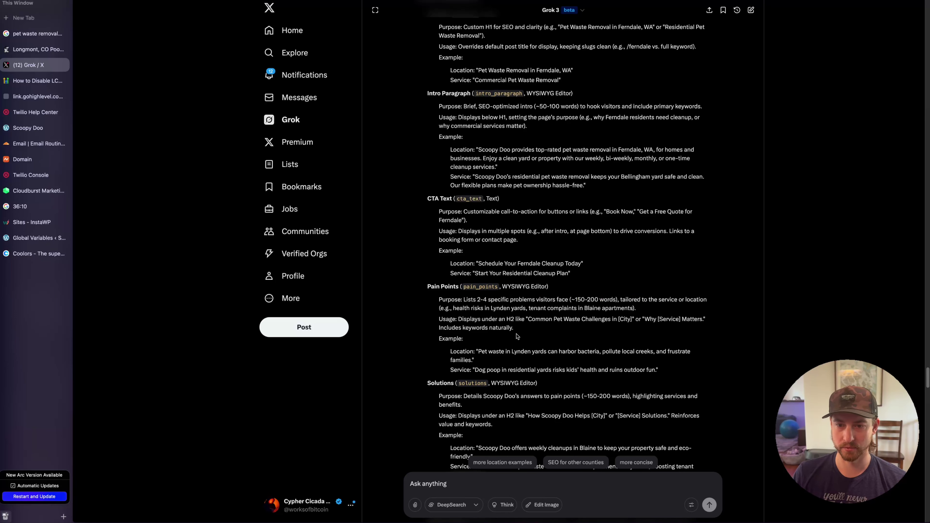
scroll(517, 335, down, 1)
scroll(517, 312, down, 3)
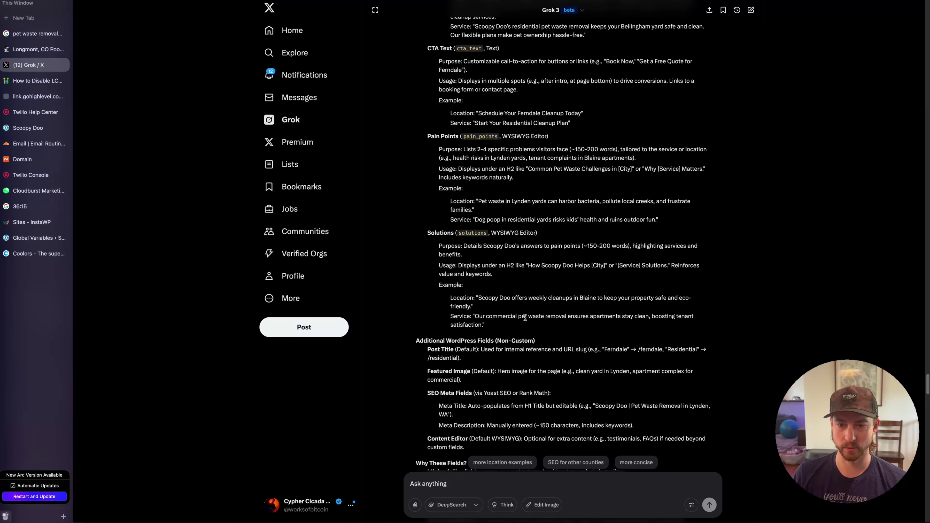
scroll(420, 342, down, 2)
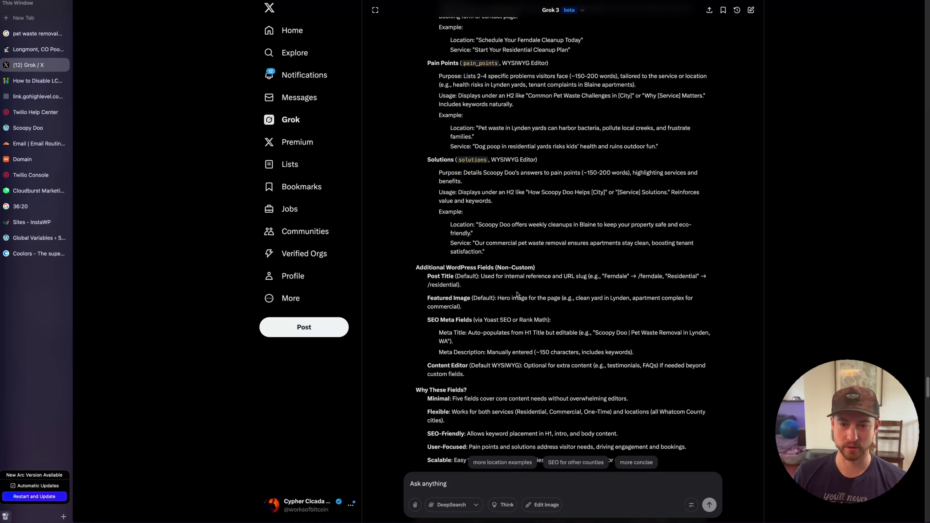
scroll(514, 318, down, 1)
scroll(514, 319, down, 10)
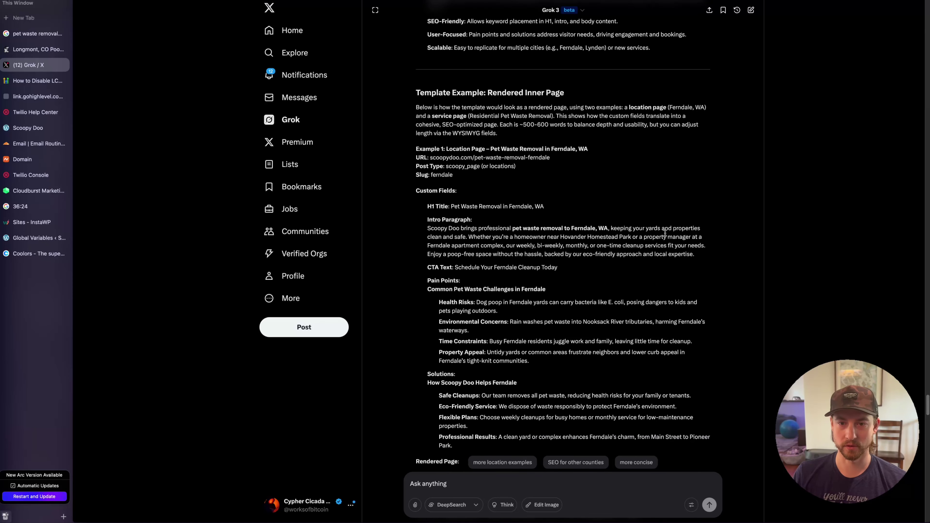
scroll(596, 199, down, 1)
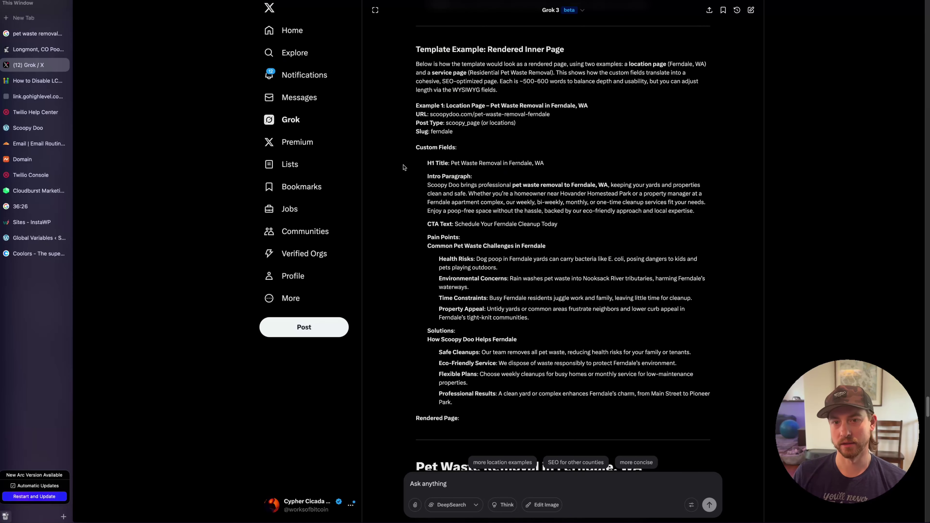
drag(403, 167, 601, 167)
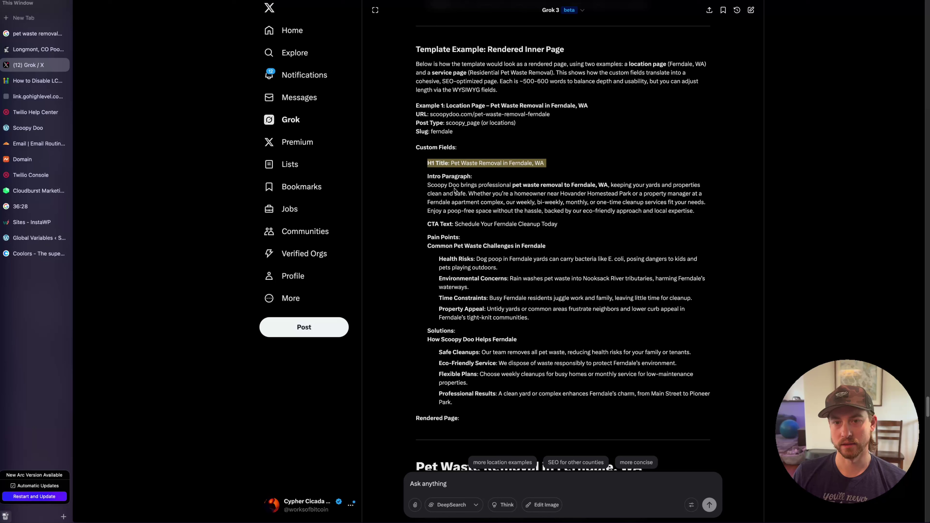
drag(445, 185, 591, 202)
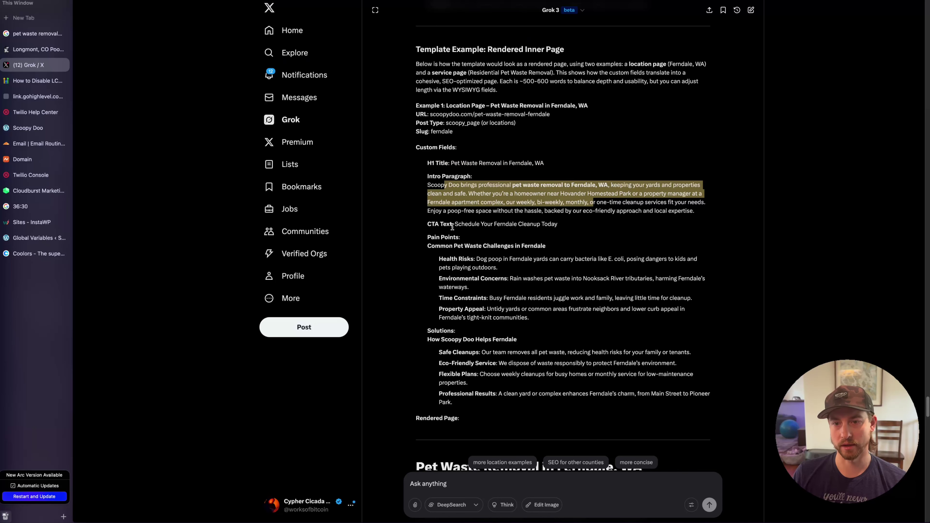
drag(438, 353, 453, 402)
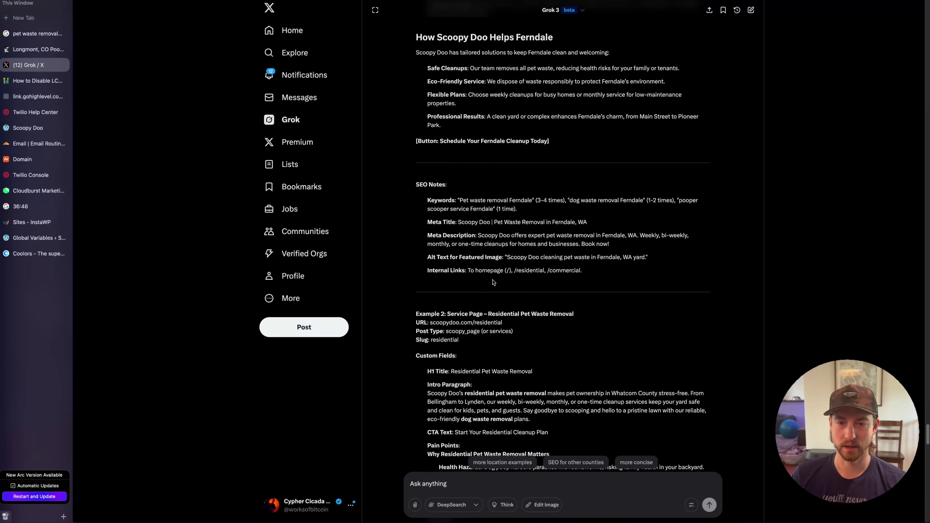
scroll(494, 263, up, 7)
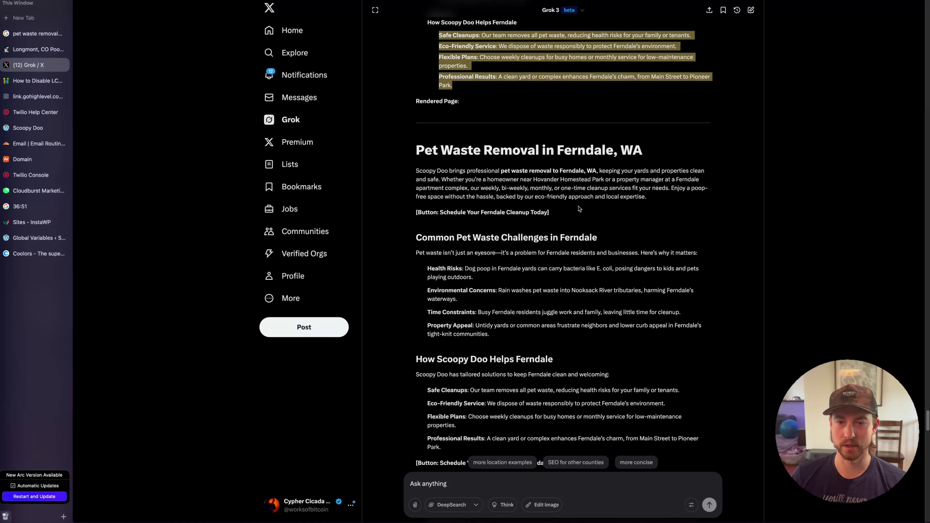
double_click(584, 151)
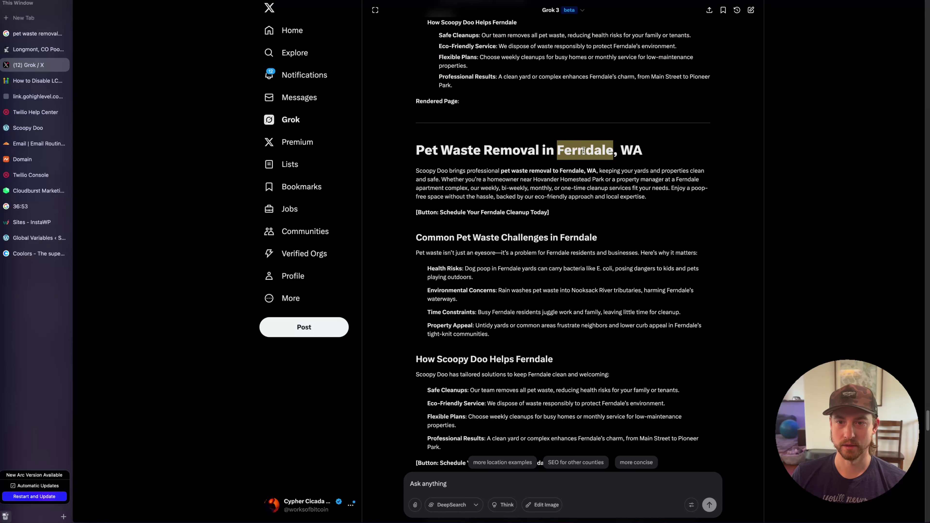
drag(539, 155, 409, 150)
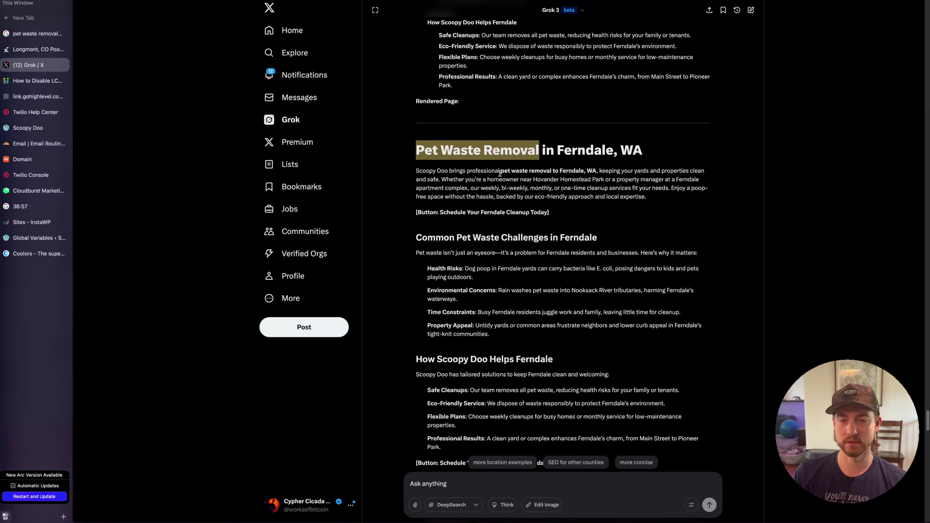
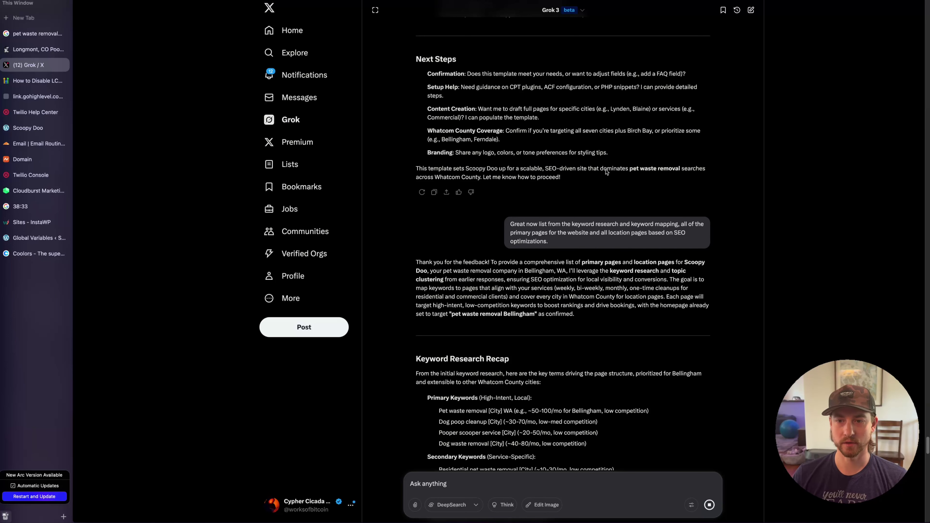
Review Grok's keyword research answer down to the Keyword Mapping Strategy section
drag(552, 224, 622, 230)
click(638, 230)
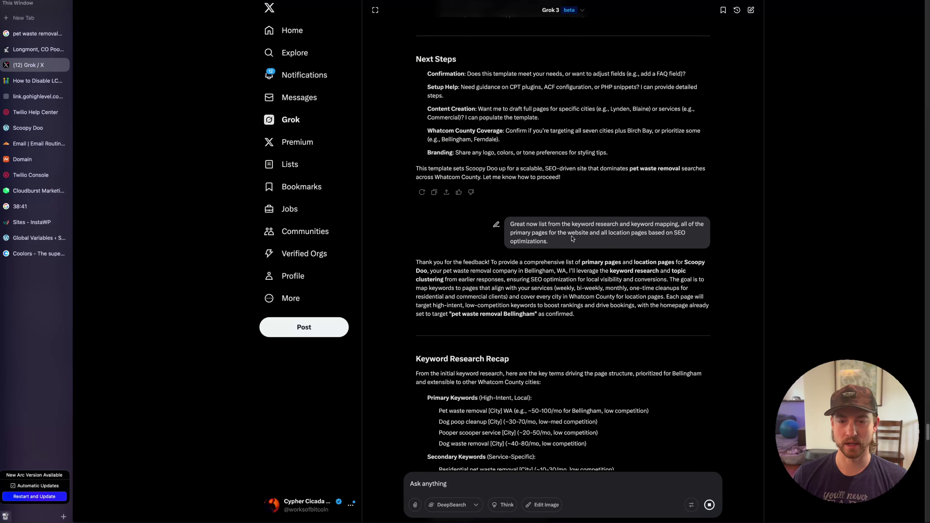
scroll(573, 239, down, 15)
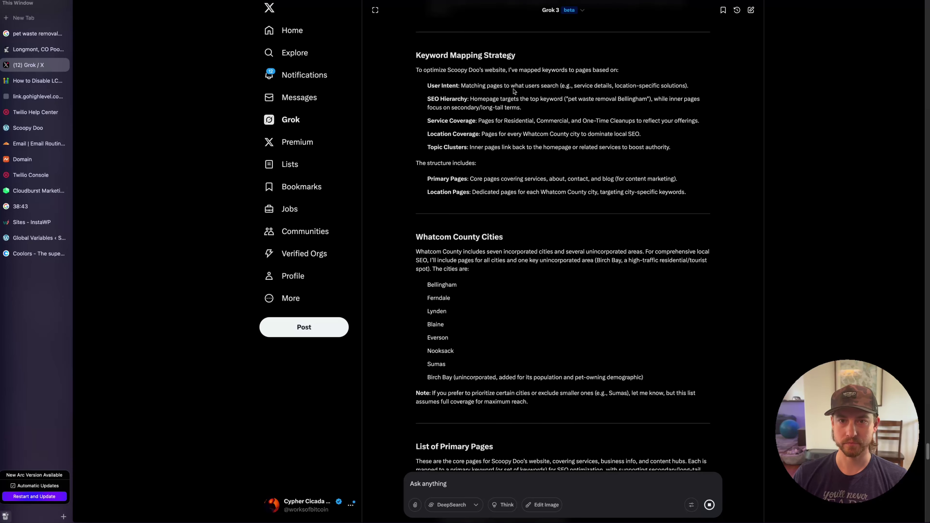
drag(443, 55, 577, 63)
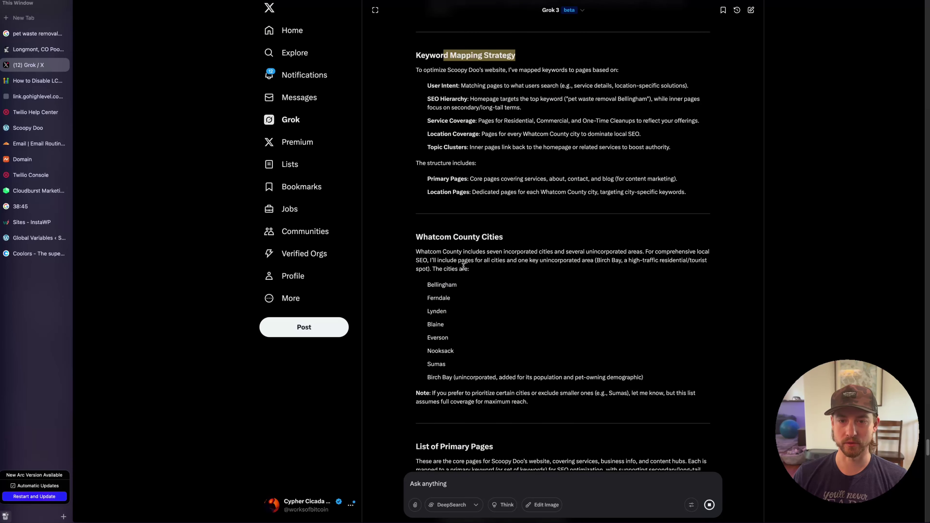
drag(441, 238, 505, 237)
scroll(503, 232, down, 2)
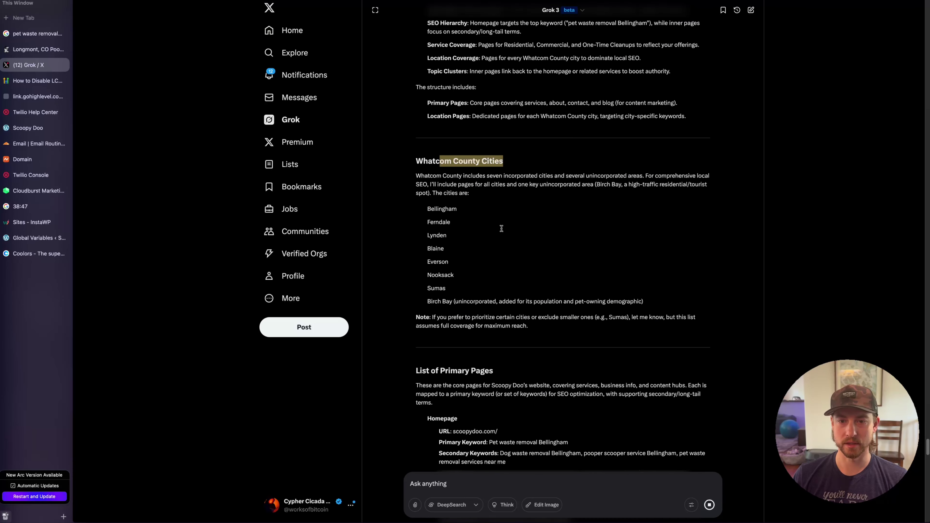
scroll(515, 257, down, 4)
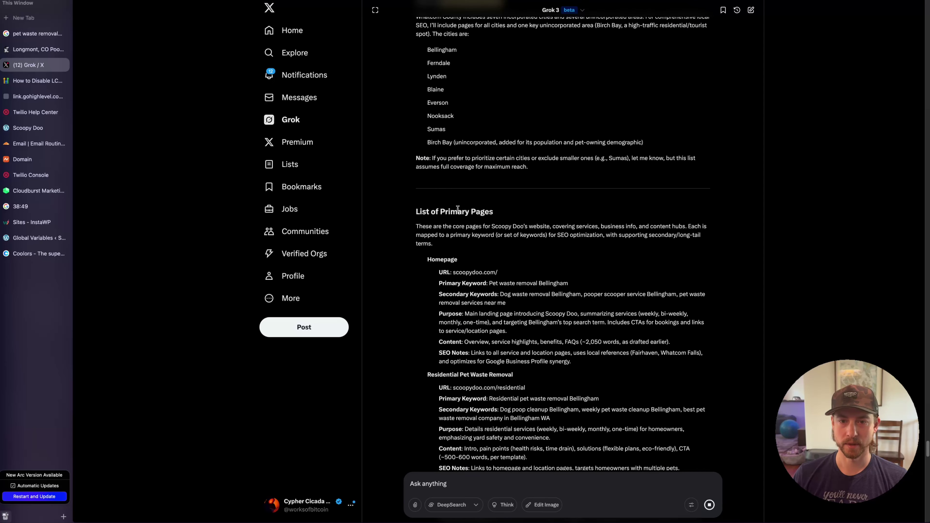
Read through Grok's List of Primary Pages and the suggested location pages
drag(510, 211, 455, 211)
click(503, 222)
scroll(508, 229, down, 1)
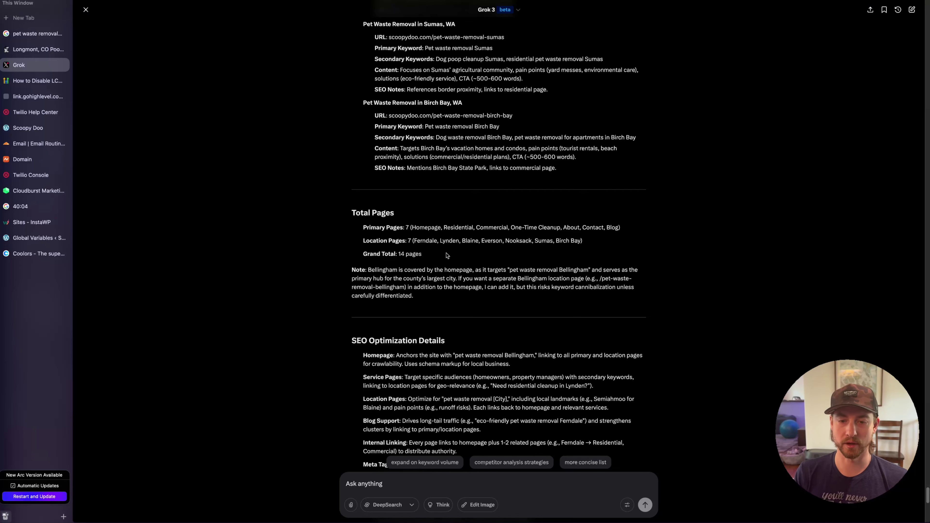
scroll(494, 257, down, 5)
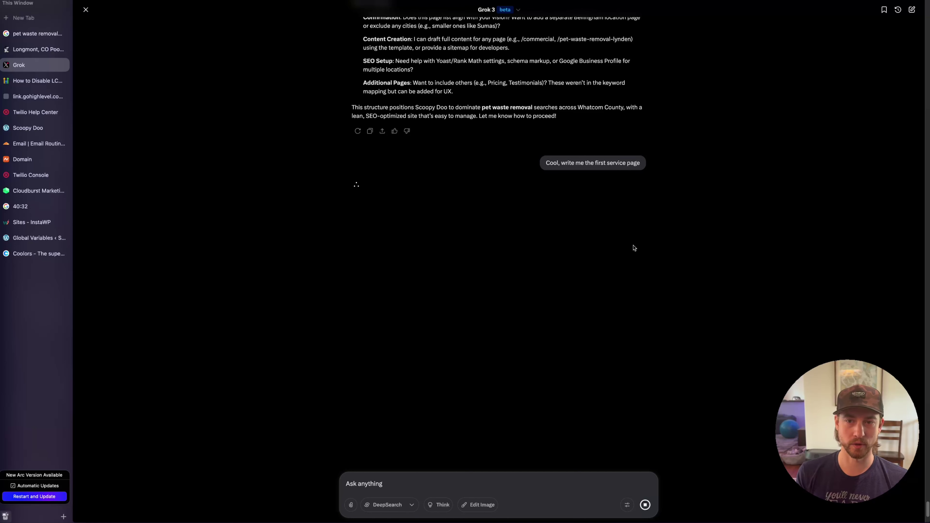
scroll(635, 248, up, 6)
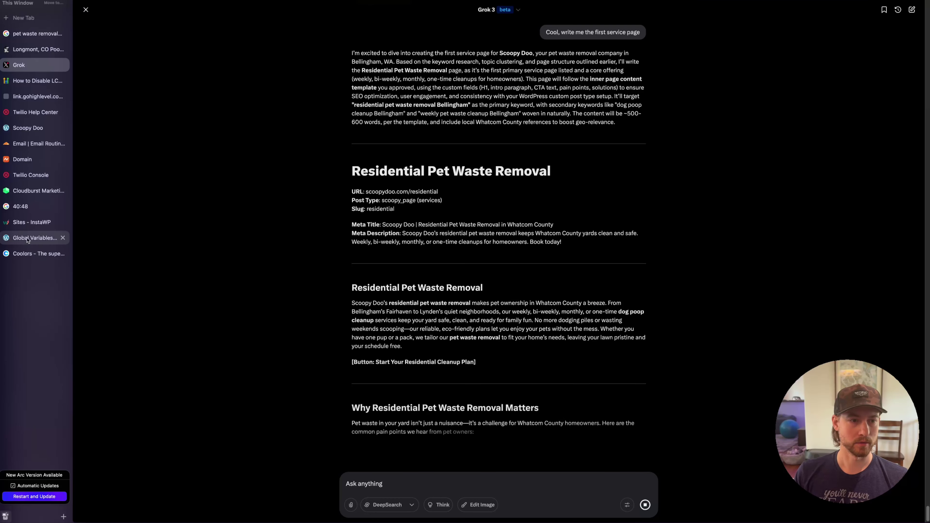
Start a new Meta Box post type with the plural name Services
click(28, 239)
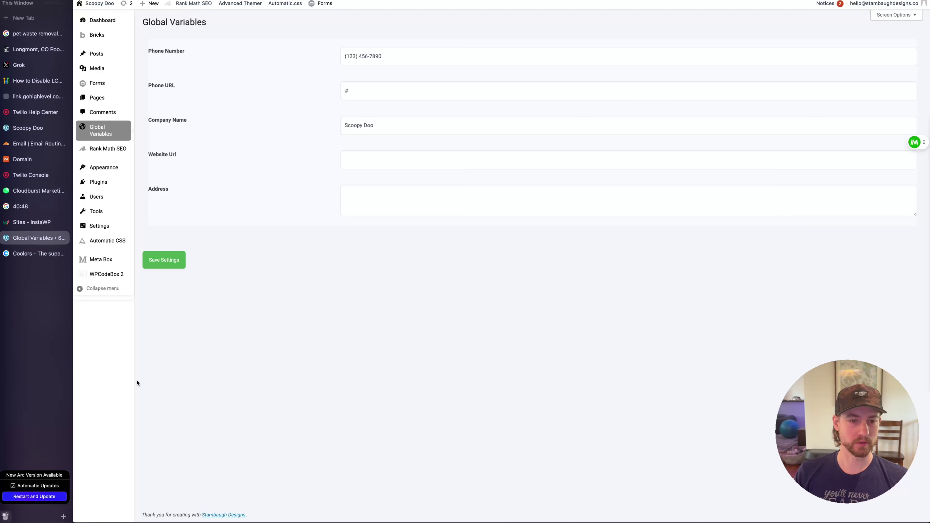
mouse_move(106, 260)
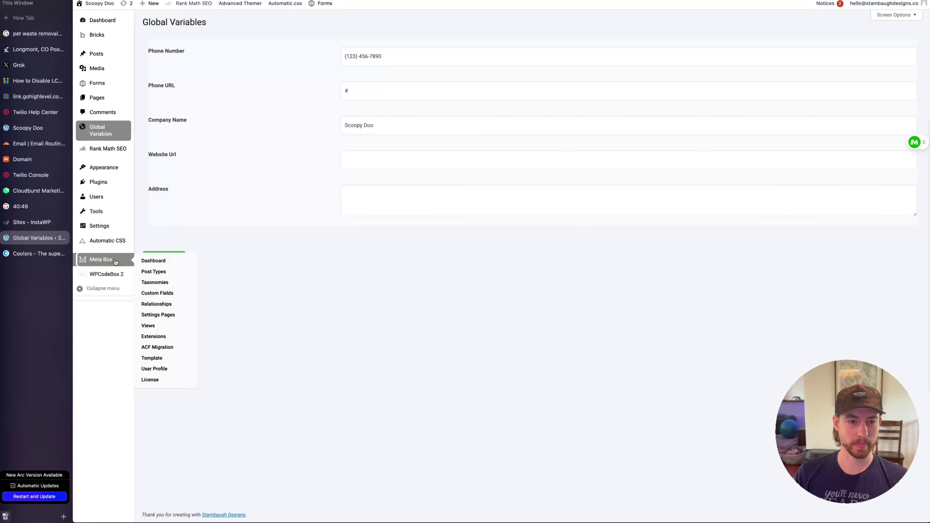
click(163, 275)
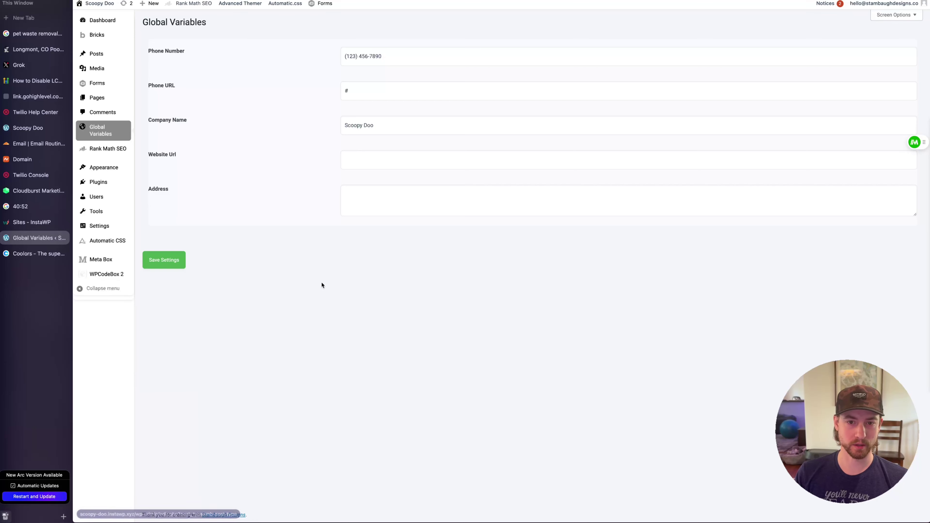
text(Se)
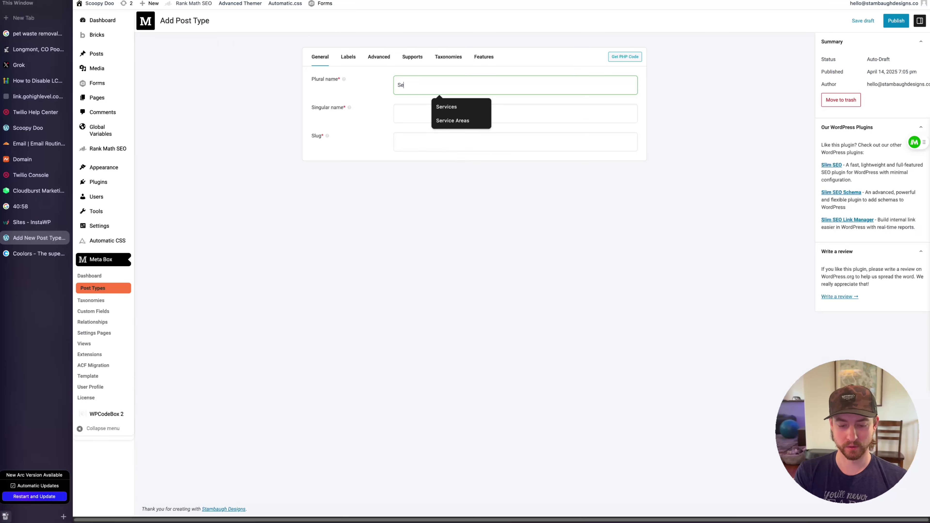
text(rvices)
key(Tab)
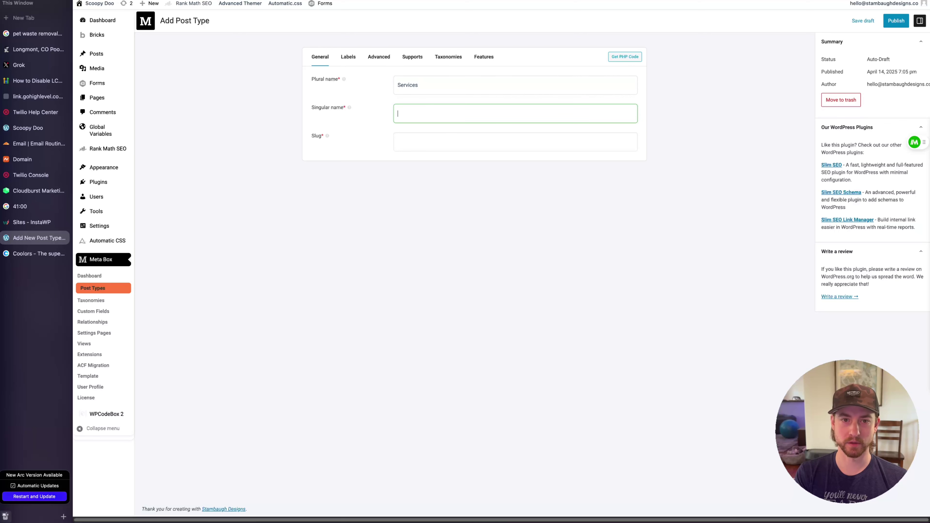
text(Service)
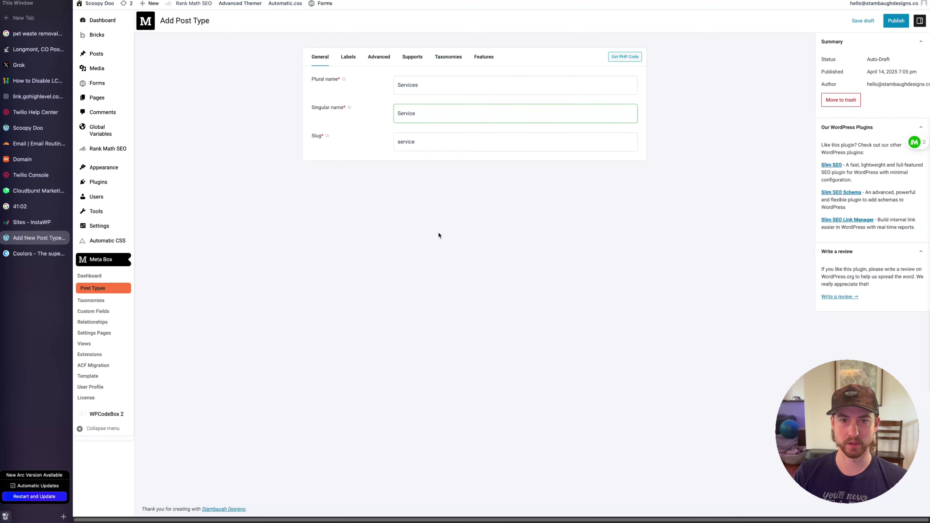
Enable Custom fields support, the Category taxonomy and Re-Order Posts for Services
click(369, 58)
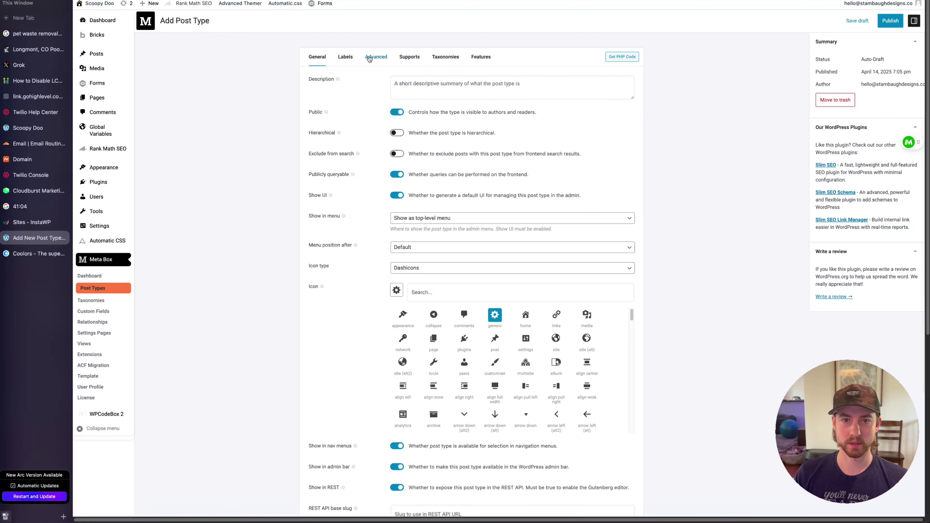
click(403, 58)
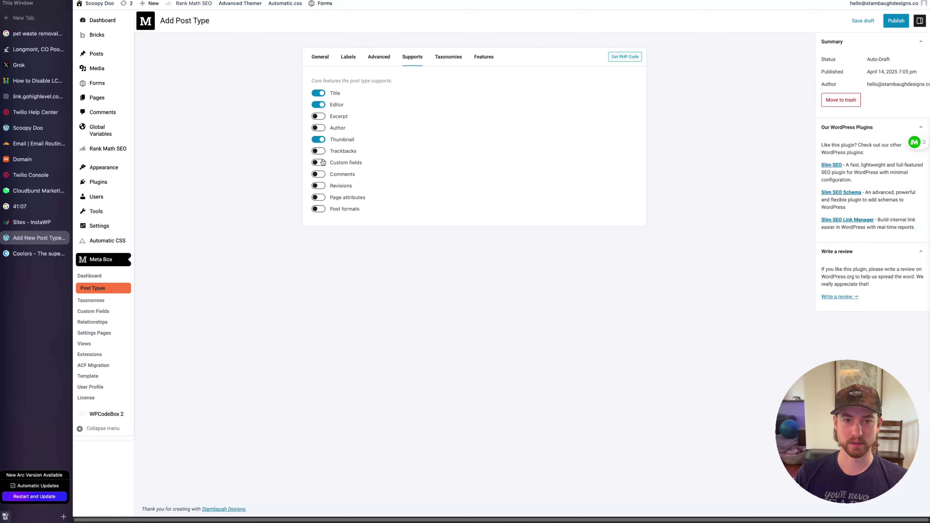
click(319, 163)
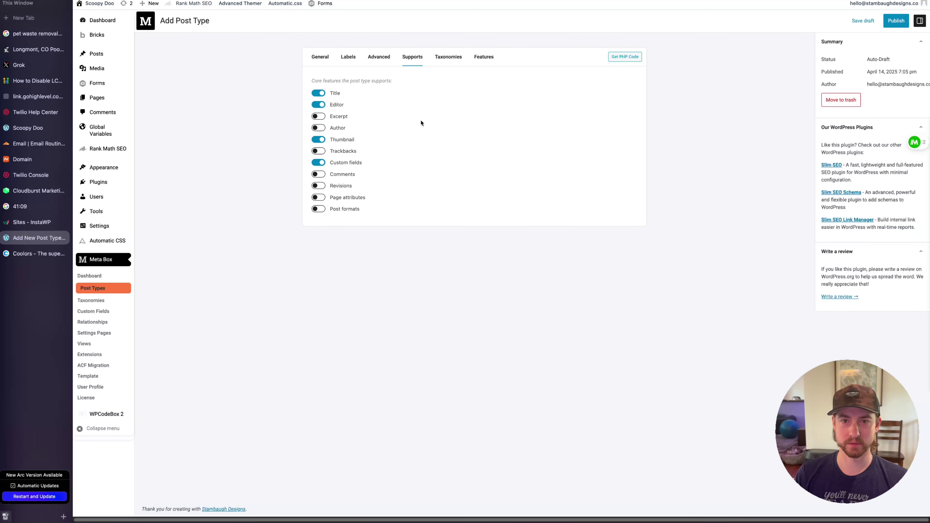
click(446, 63)
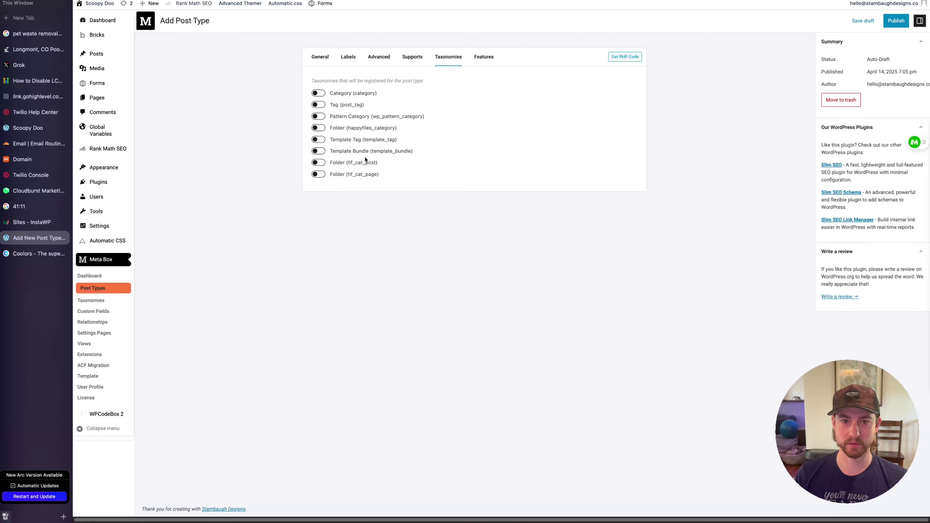
click(318, 93)
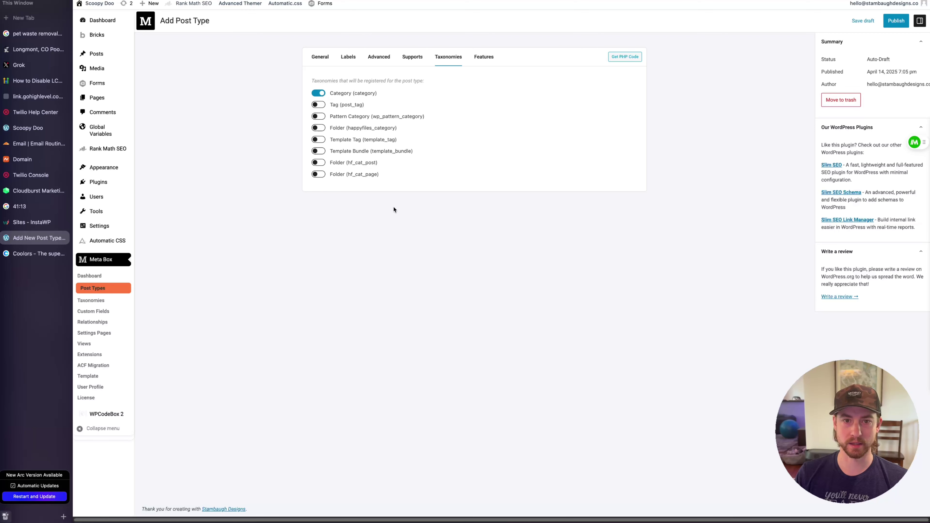
click(484, 57)
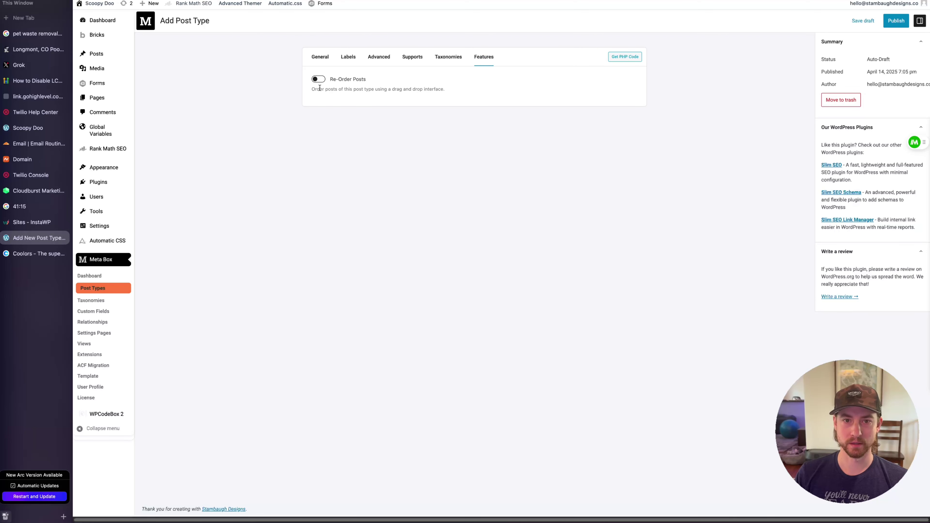
click(319, 80)
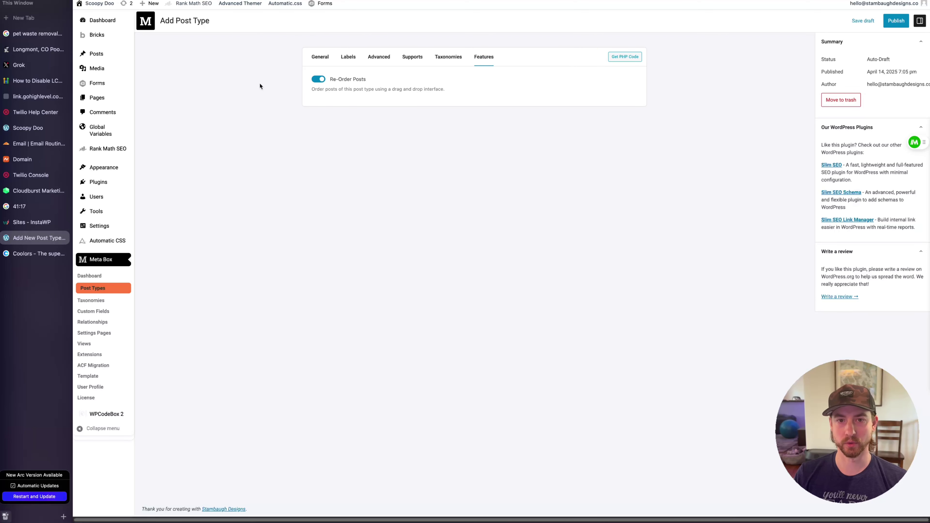
click(386, 57)
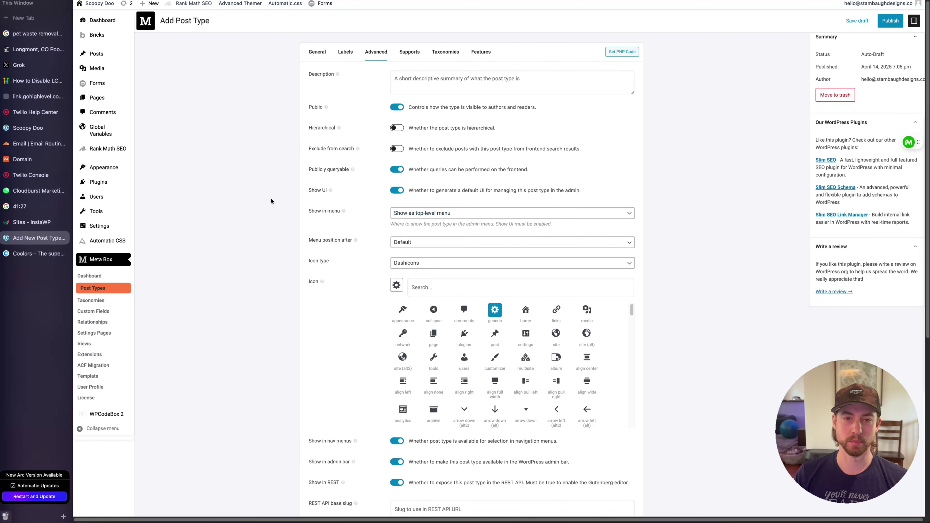
scroll(273, 197, down, 1)
scroll(353, 168, down, 10)
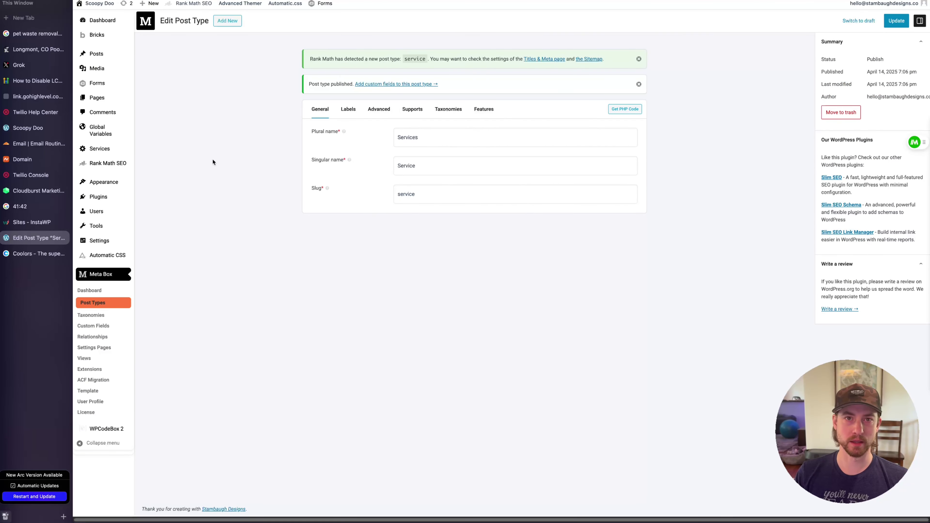
Resave the permalinks under Settings > Permalinks, then view the empty Services list
mouse_move(121, 240)
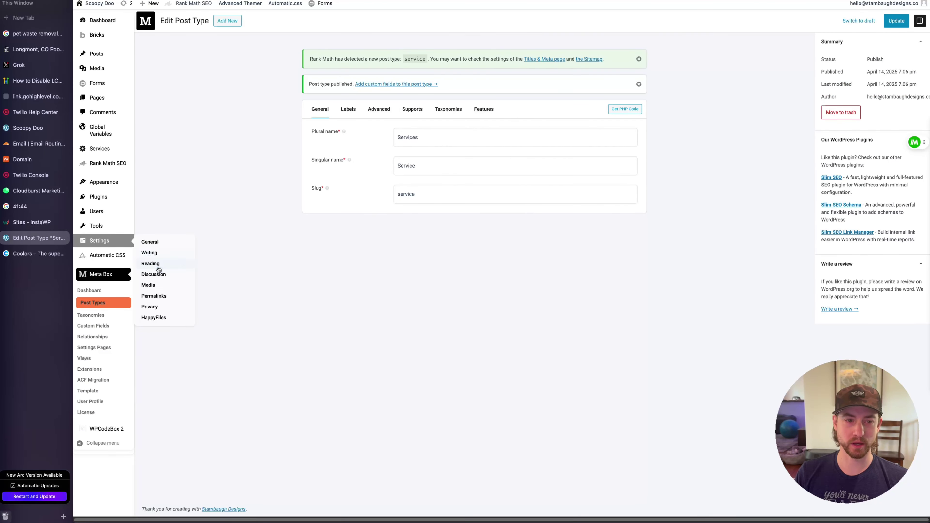
click(156, 295)
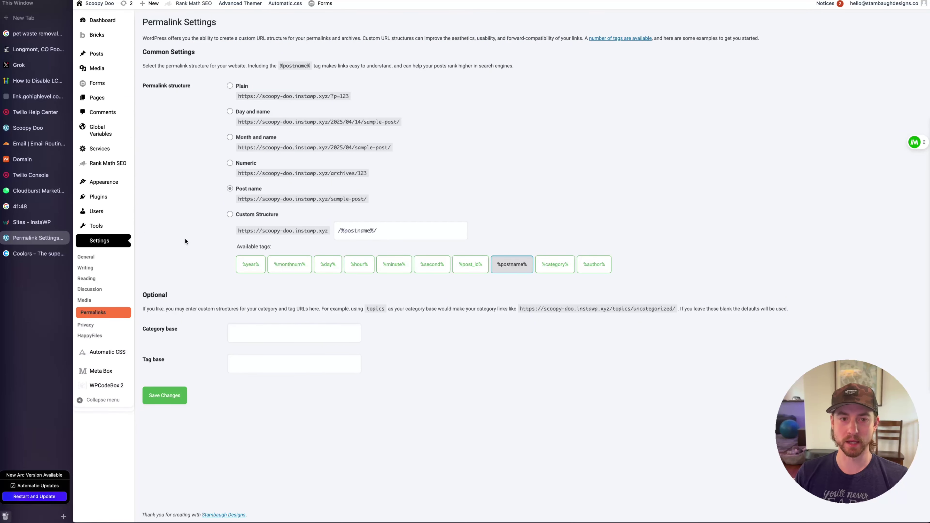
click(173, 396)
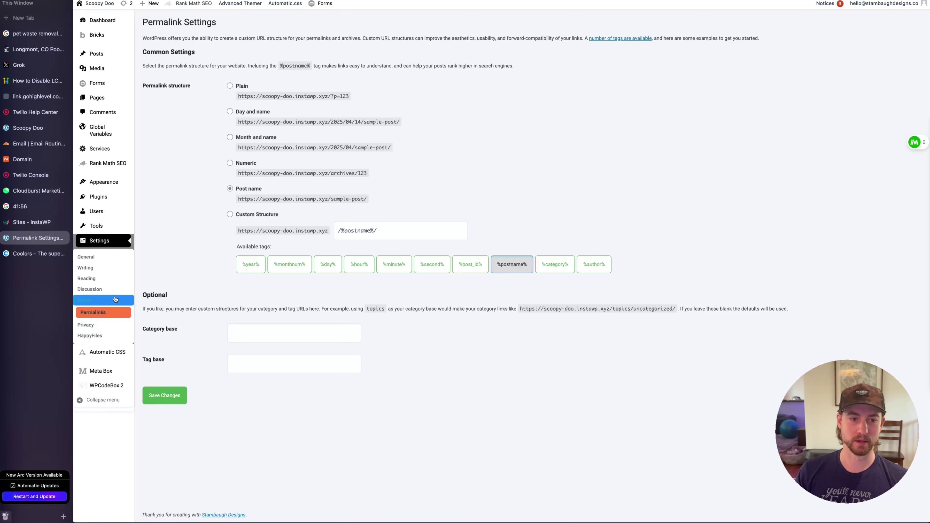
click(201, 143)
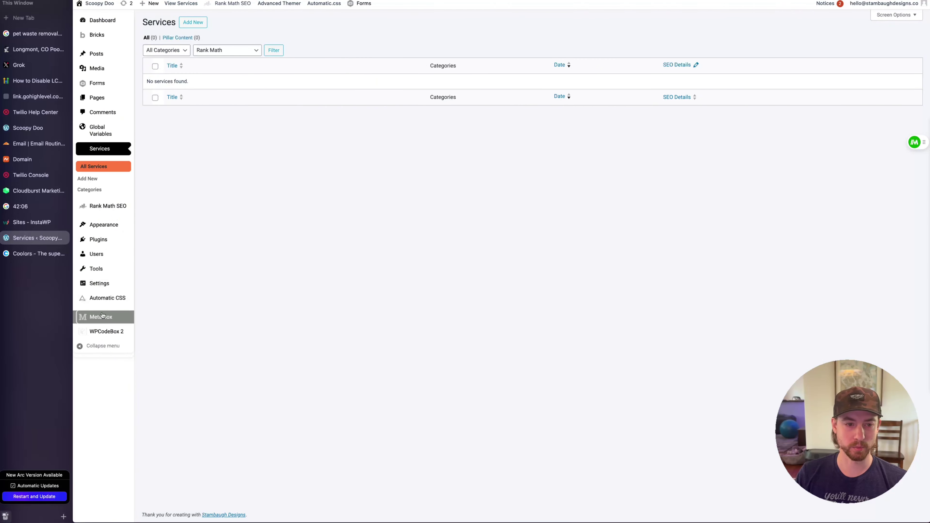
Create a new Meta Box custom field group titled 'Service Details'
mouse_move(102, 315)
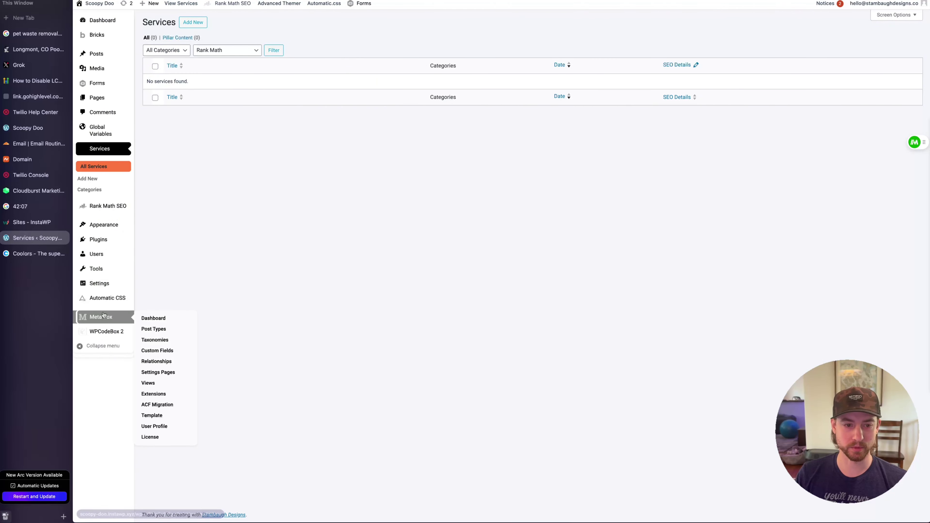
click(167, 352)
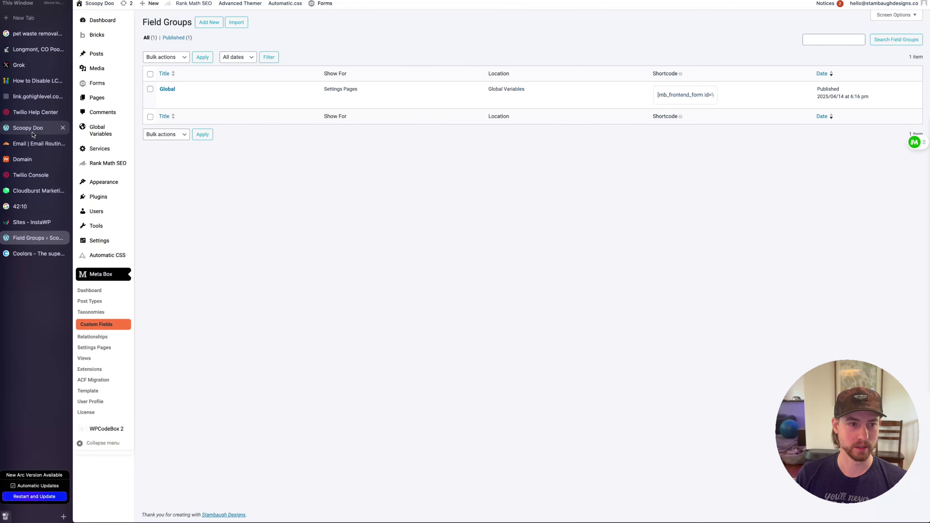
drag(29, 65, 65, 238)
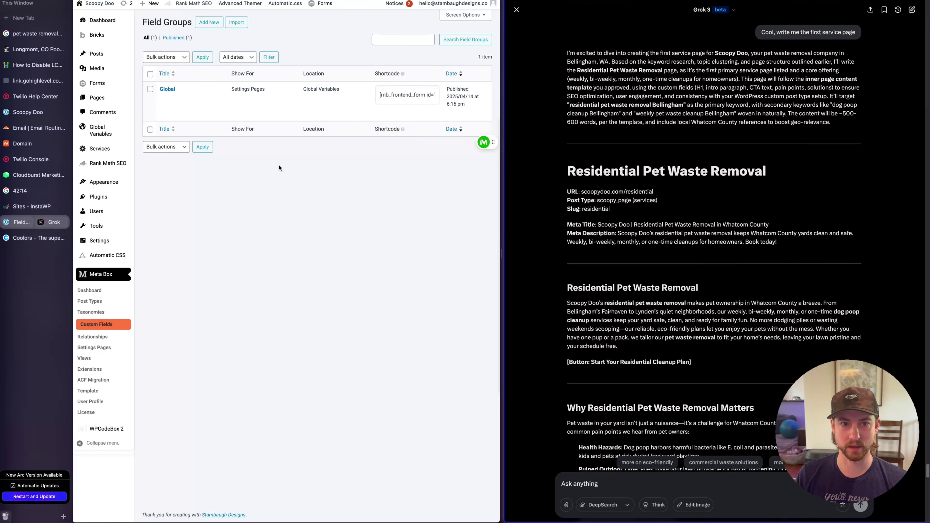
click(209, 22)
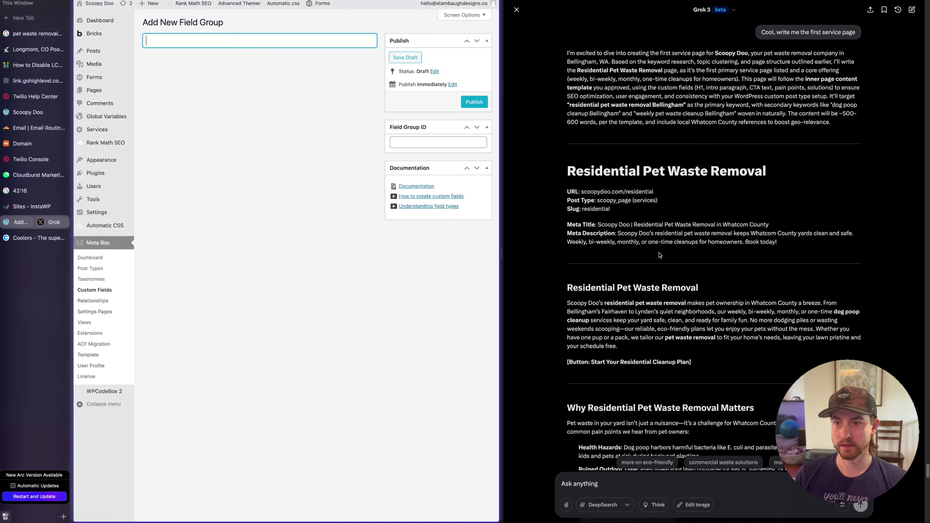
scroll(659, 255, down, 5)
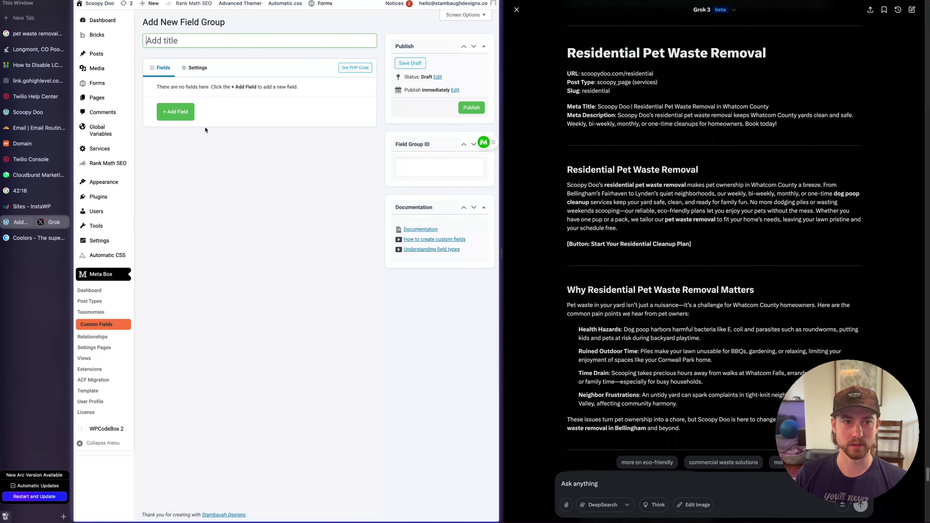
text(Service )
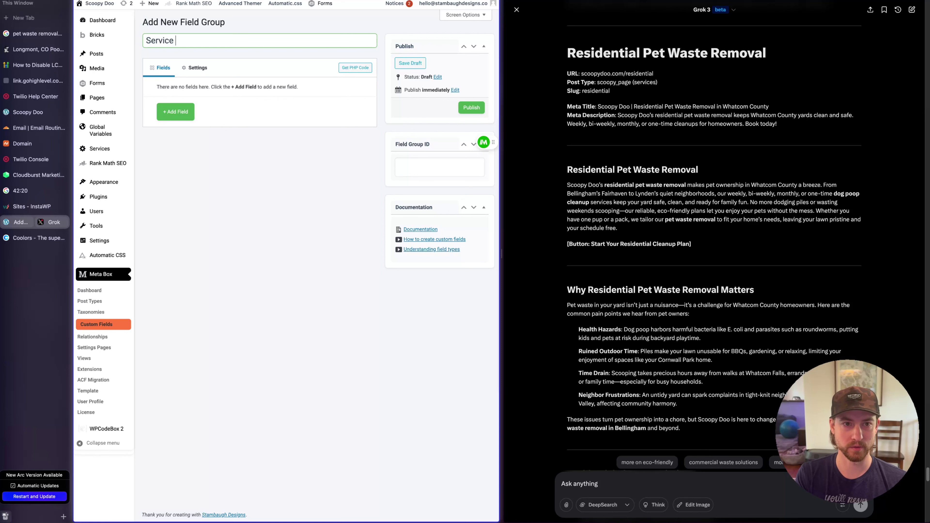
text(Info)
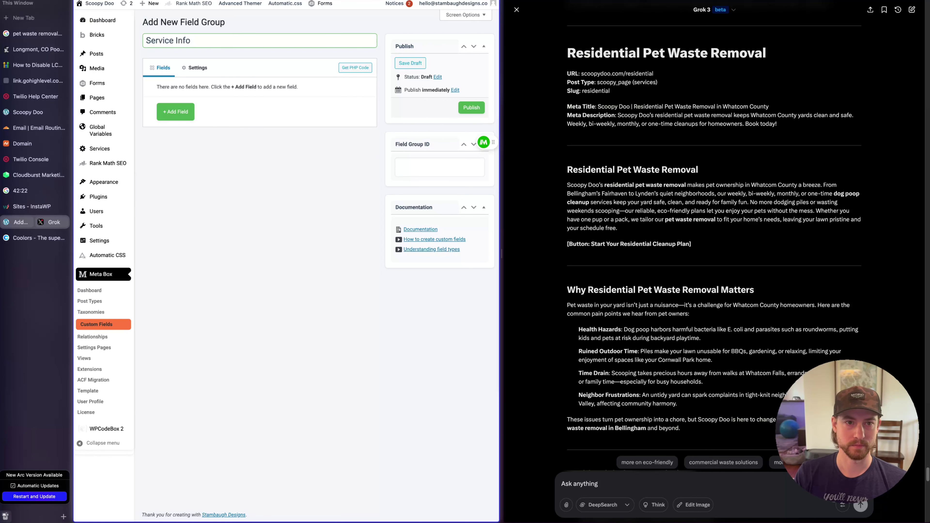
key(BackSpace)
key(BackSpace)
key(BackSpace)
key(BackSpace)
text(Details)
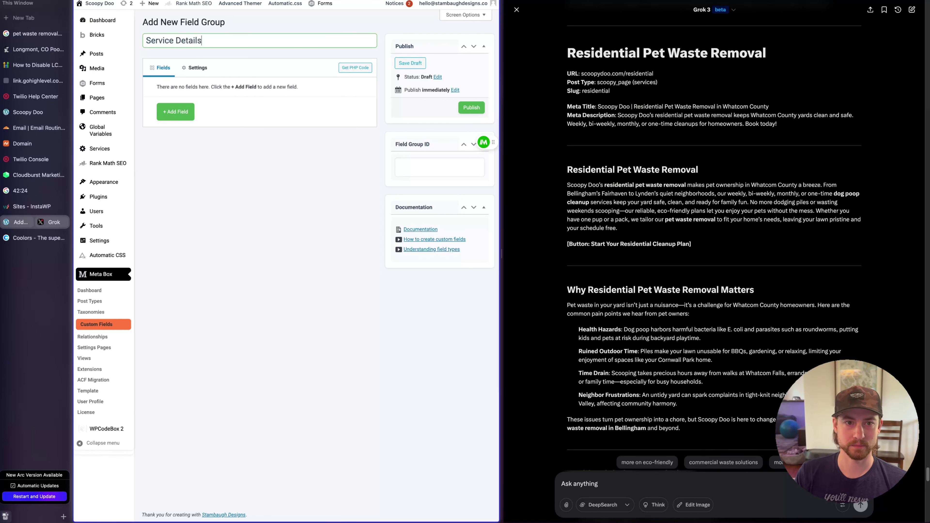
click(212, 163)
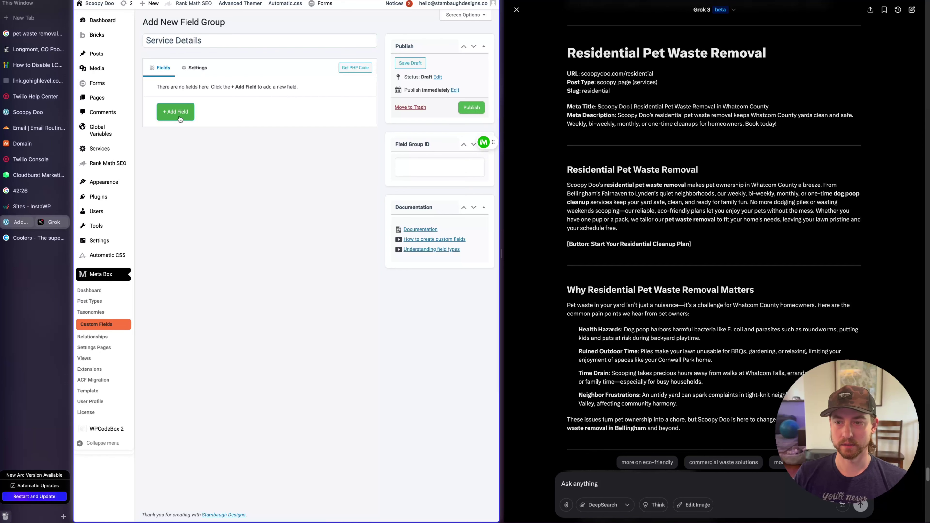
scroll(626, 184, down, 3)
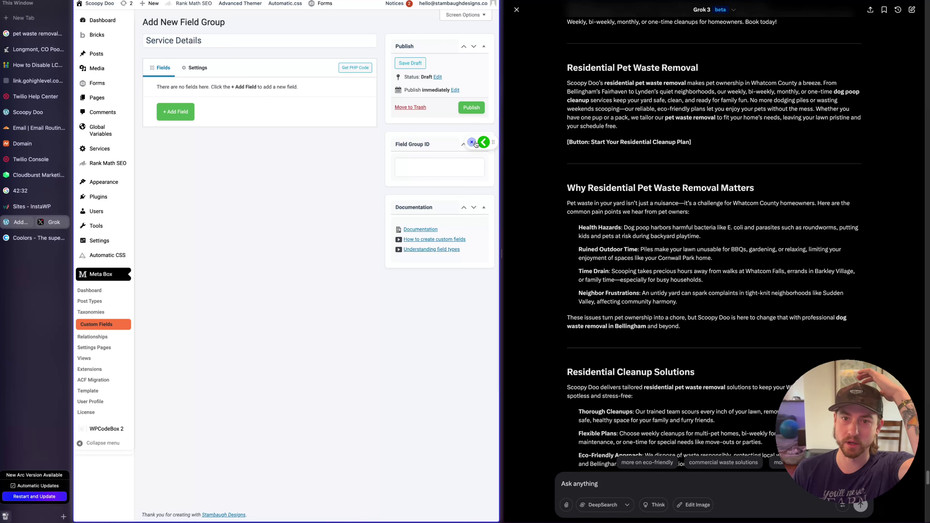
click(471, 142)
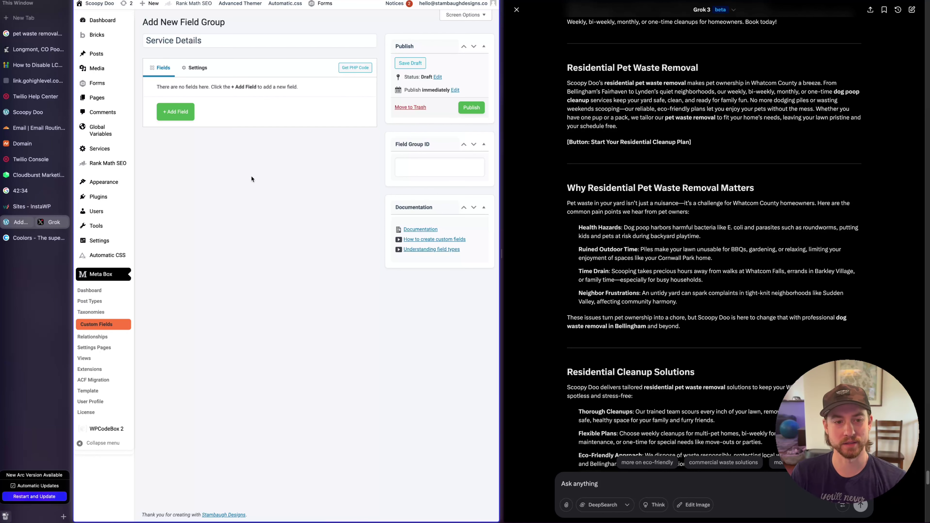
Add a collapsible Group field labelled Intro, expanded by default
click(187, 117)
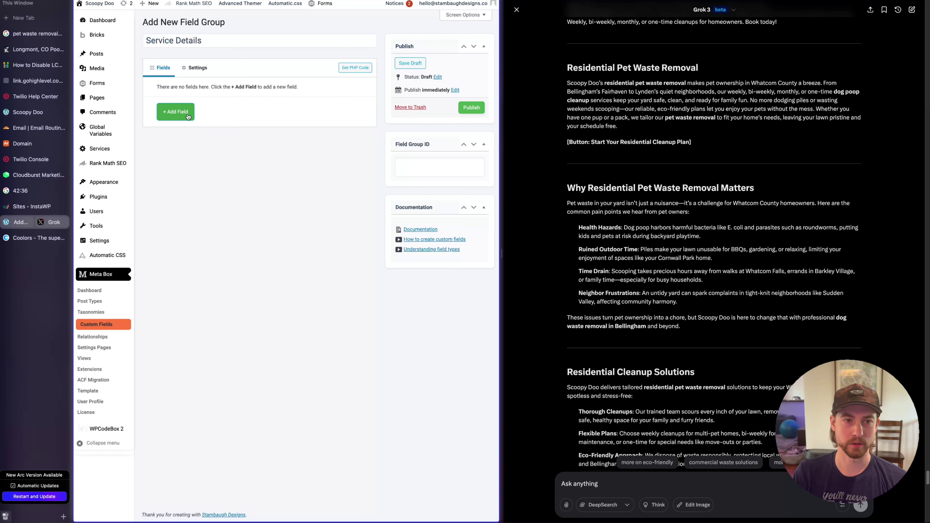
text(group)
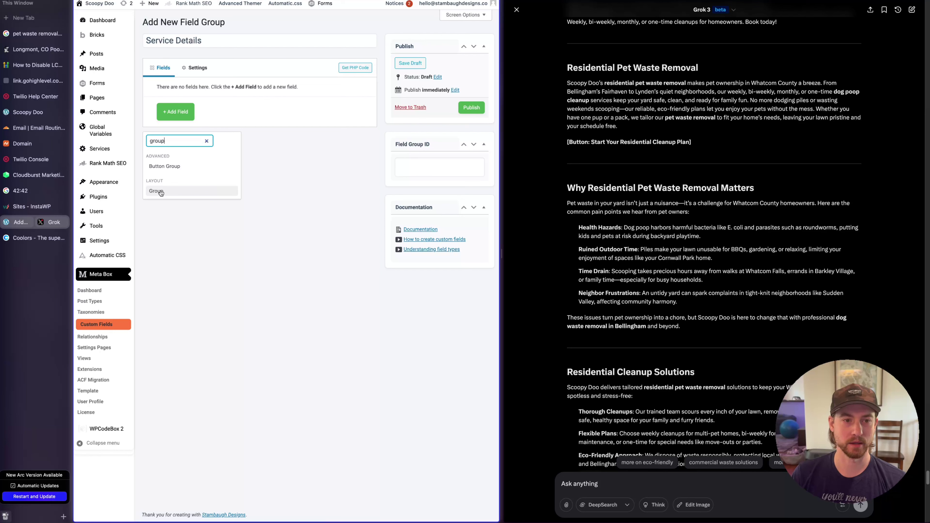
click(161, 192)
click(191, 106)
double_click(252, 144)
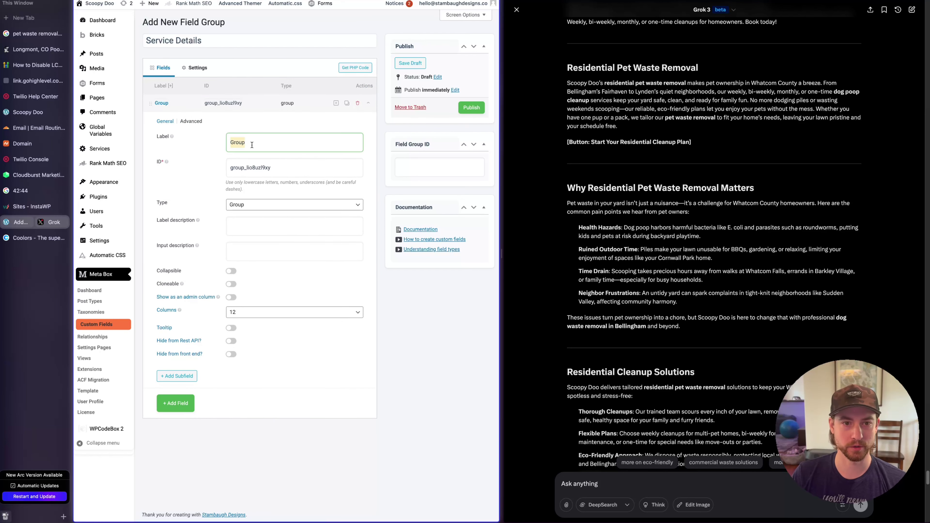
text(Intro)
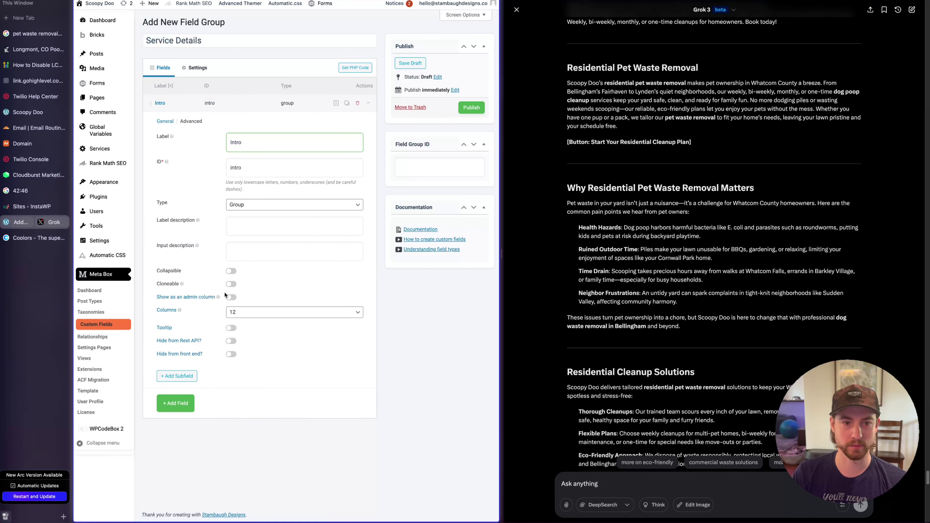
click(231, 271)
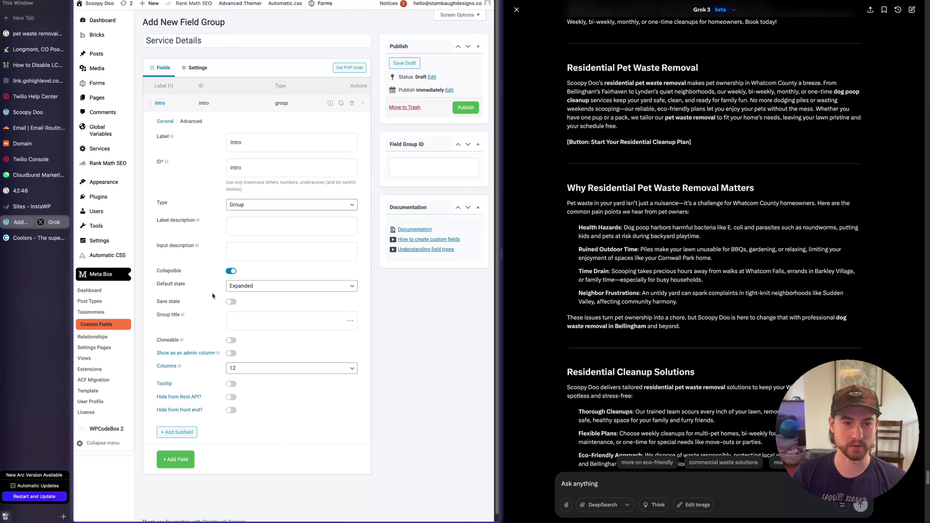
click(259, 291)
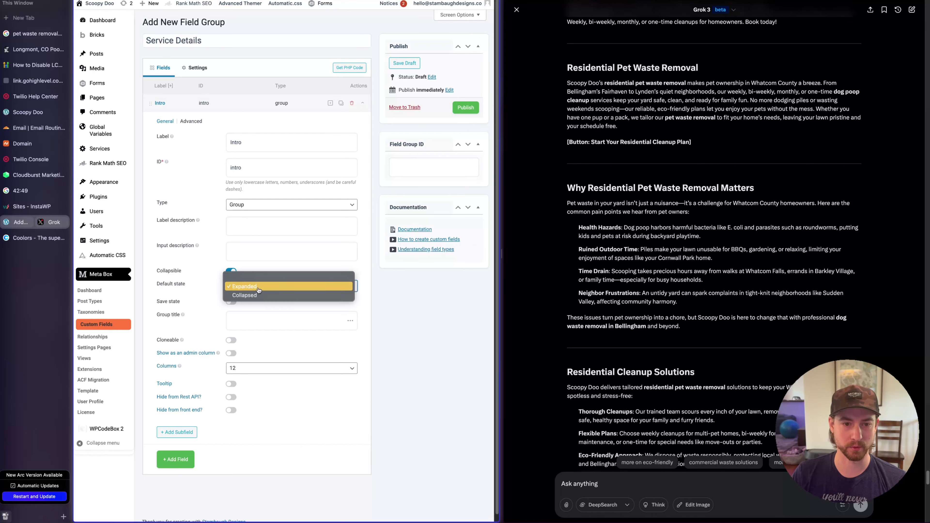
click(198, 297)
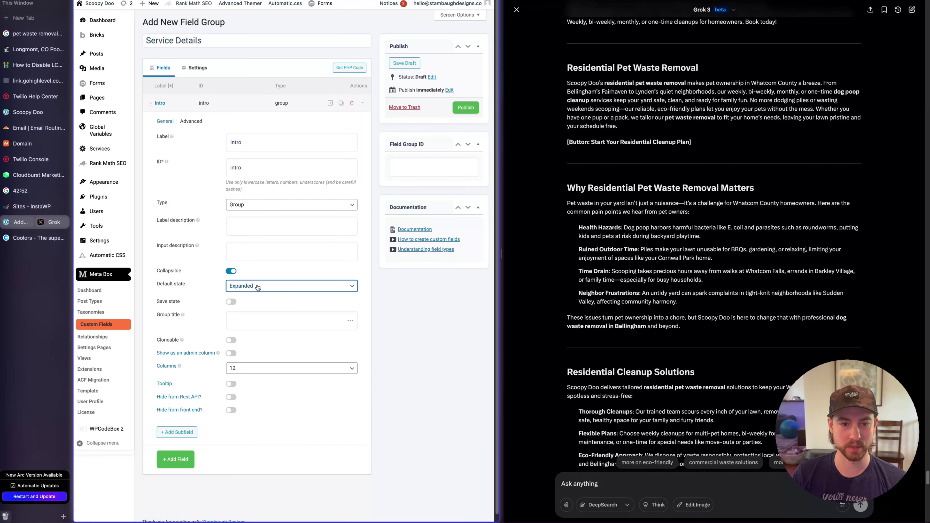
click(255, 106)
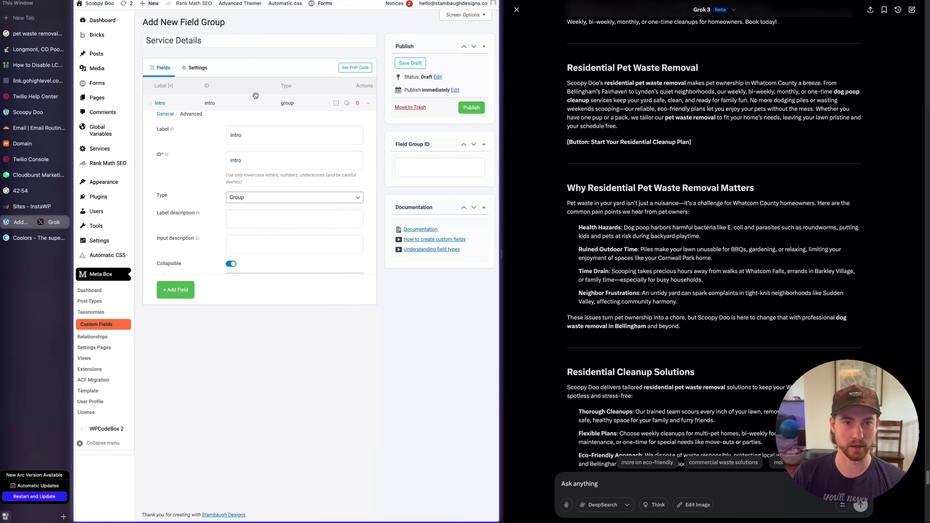
click(241, 105)
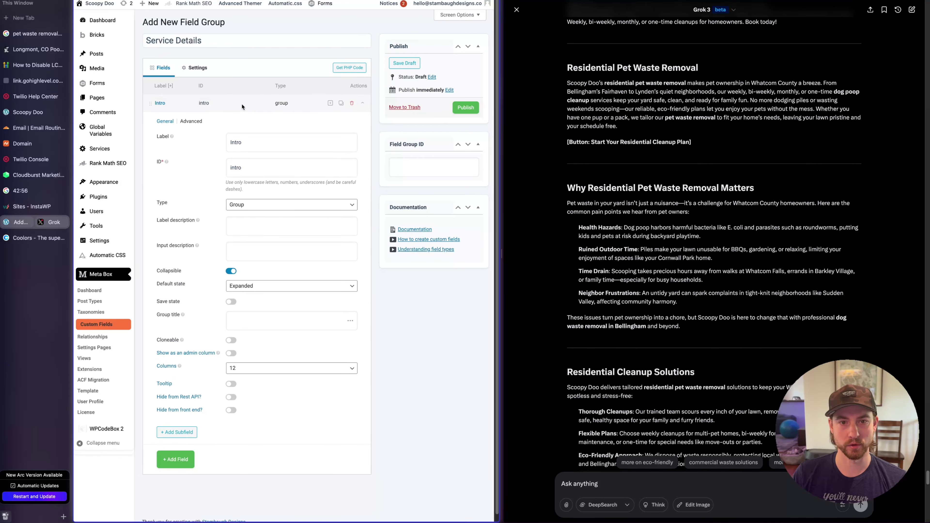
Add a Text subfield named Main H1 inside the Intro group
click(331, 104)
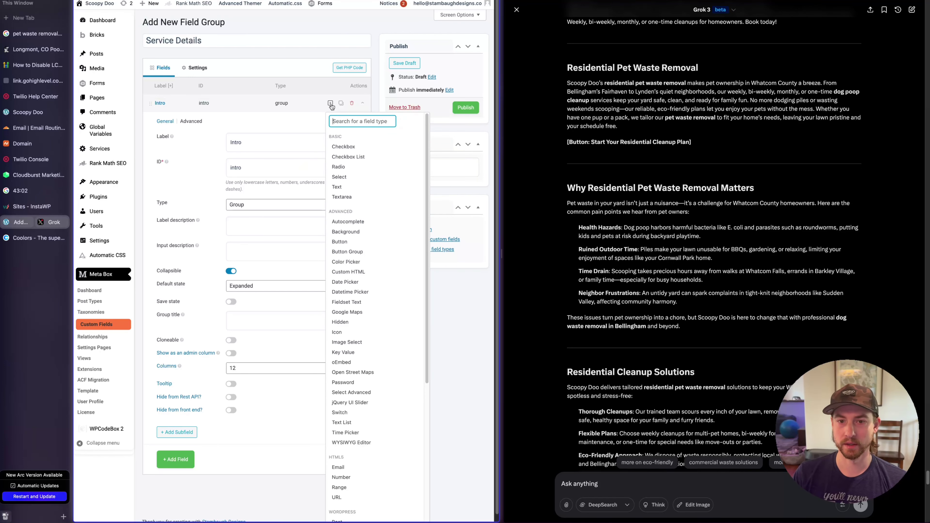
click(357, 187)
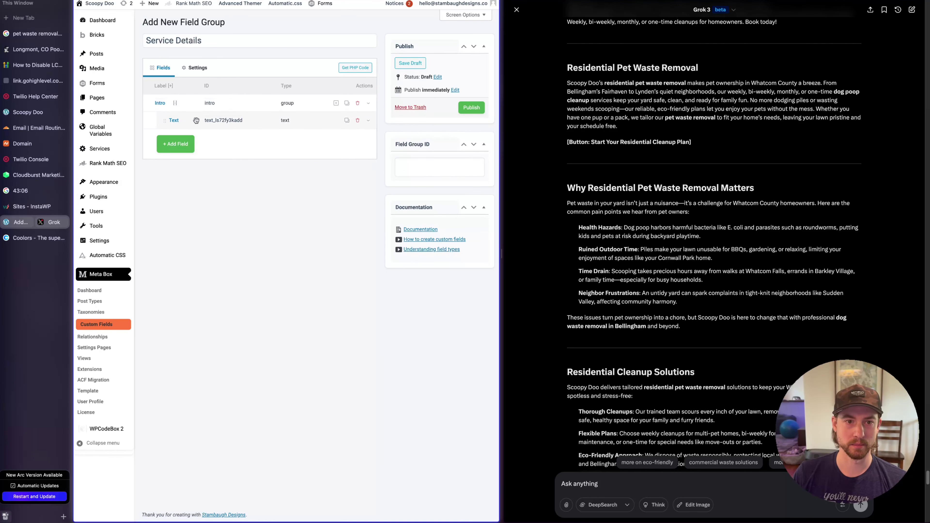
click(196, 120)
double_click(277, 163)
text(Mai)
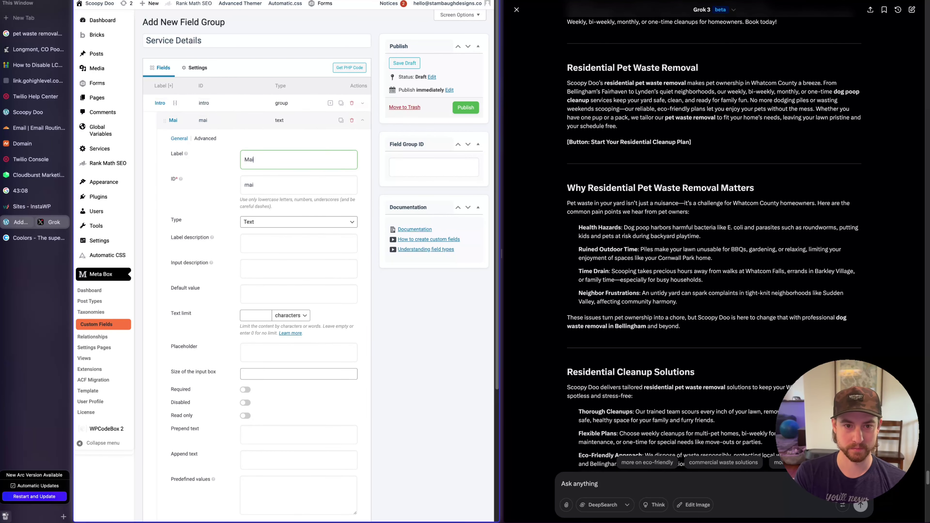
text(n H1)
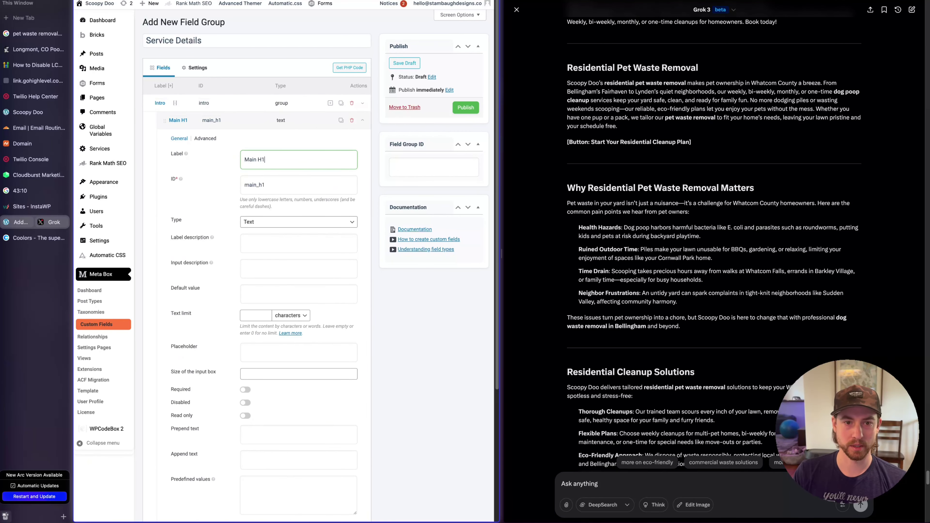
click(253, 123)
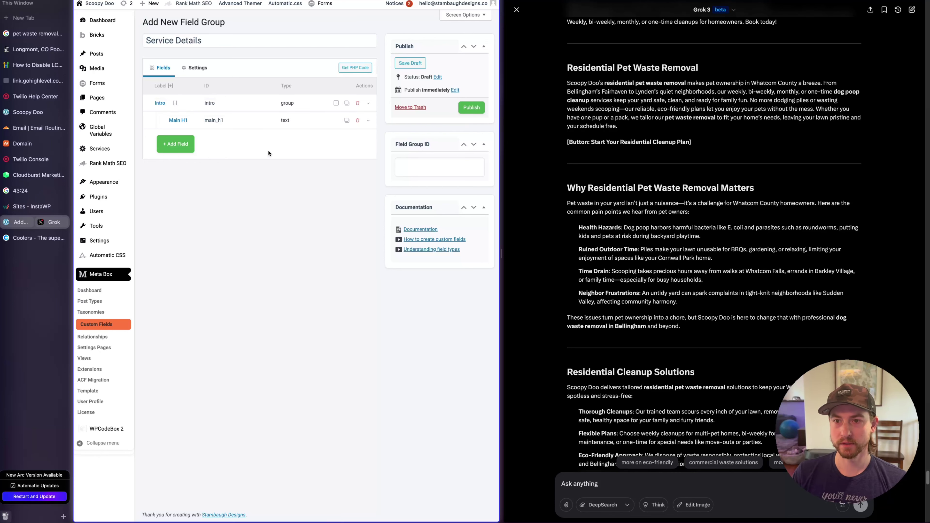
Add a WYSIWYG Editor subfield named Intro Paragraph to the Intro group
click(336, 103)
text(wy)
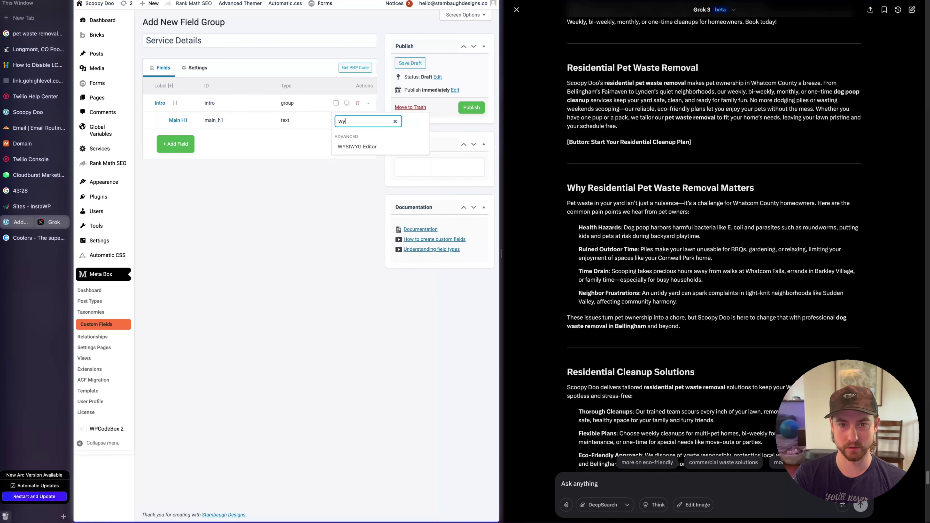
click(363, 146)
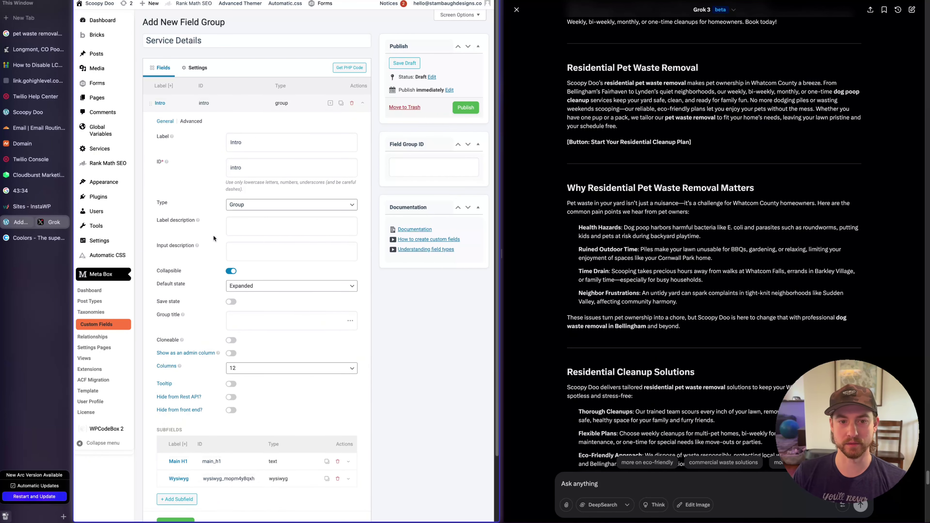
scroll(234, 117, down, 2)
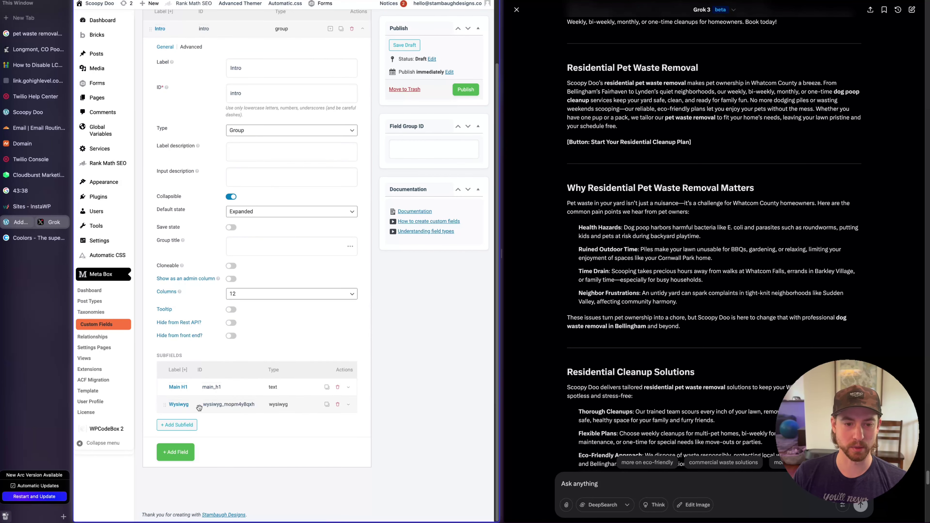
click(271, 411)
scroll(266, 370, down, 5)
double_click(277, 278)
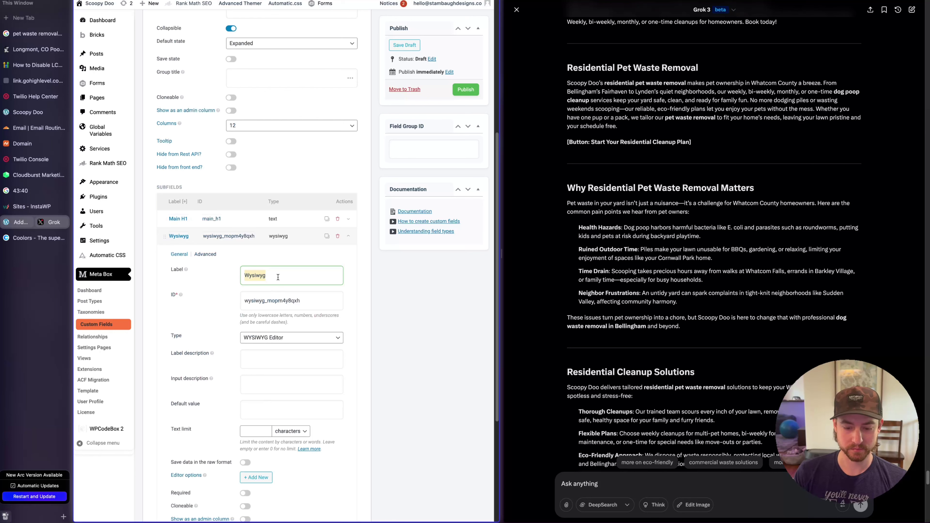
text(Intro)
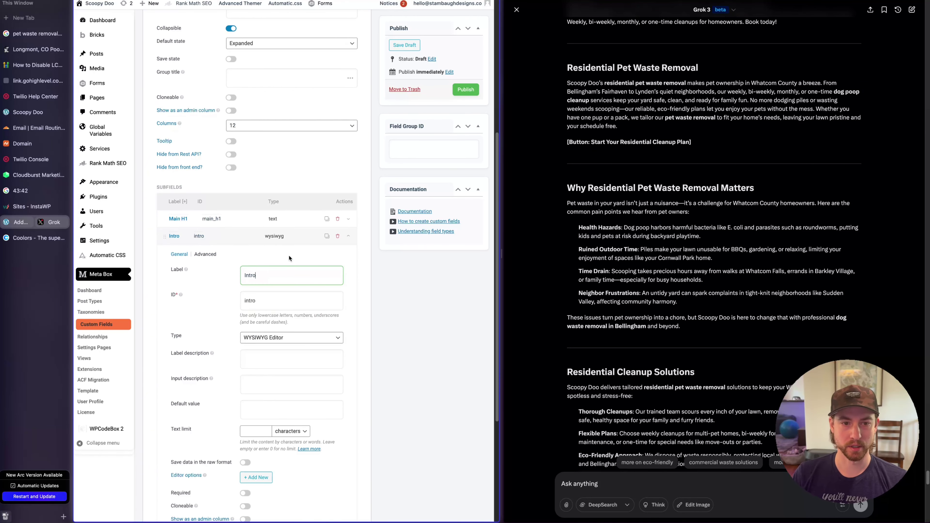
text( Pra)
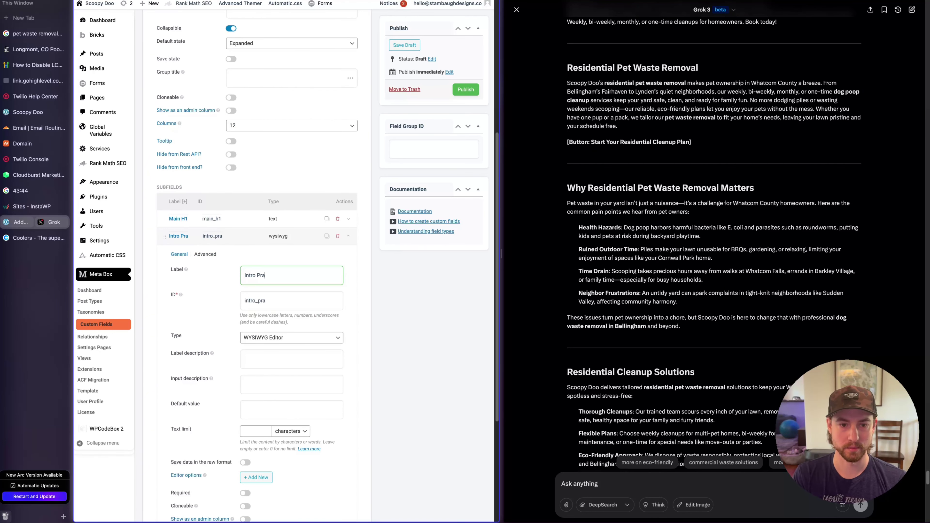
key(BackSpace)
key(BackSpace)
text(aragraph)
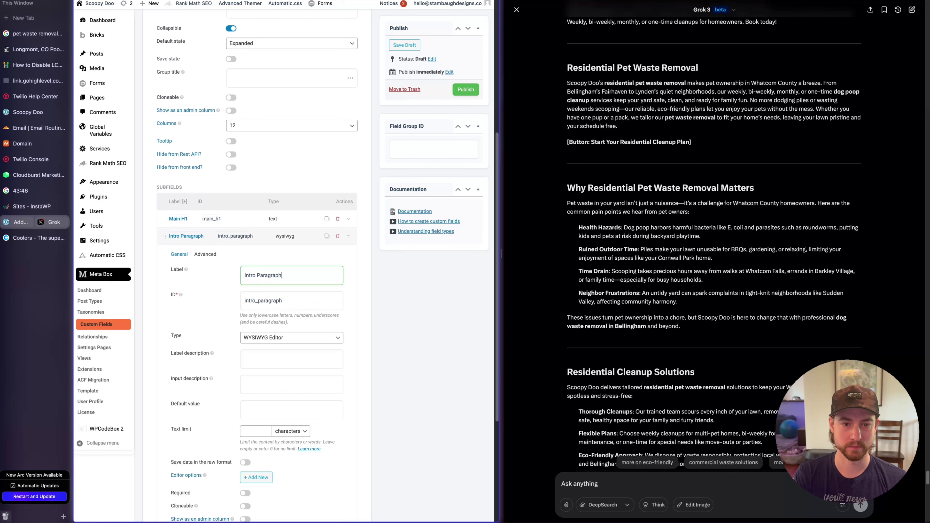
click(267, 235)
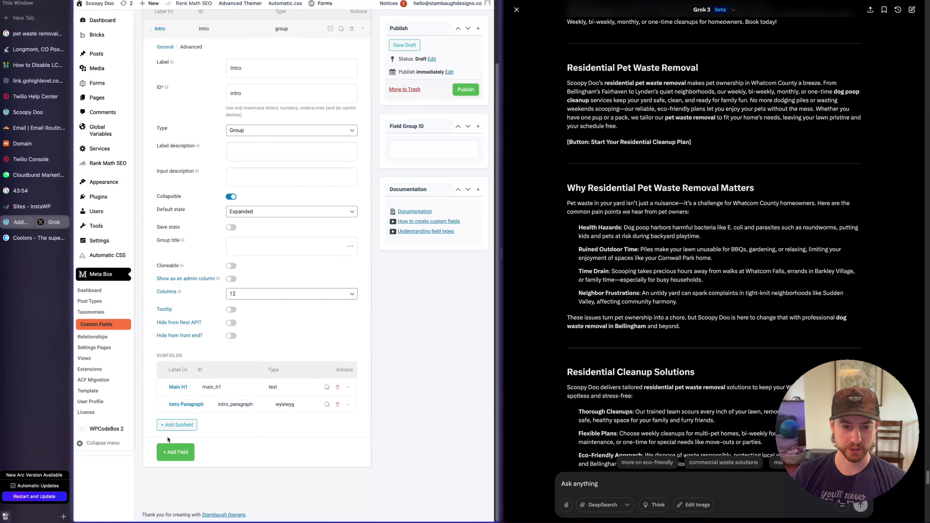
Add a CTA Text subfield to Intro and fold away the subfield and group panels
click(177, 425)
scroll(253, 460, down, 10)
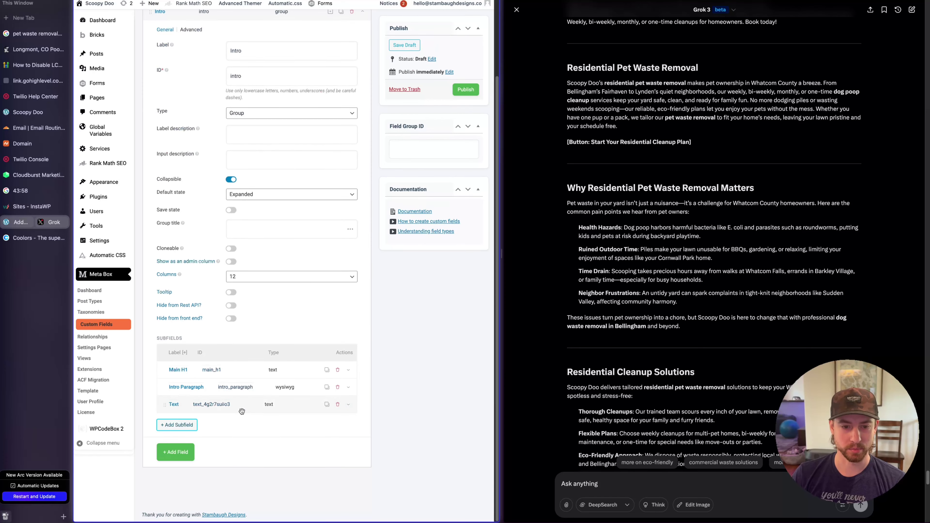
double_click(250, 443)
text(CTA Text)
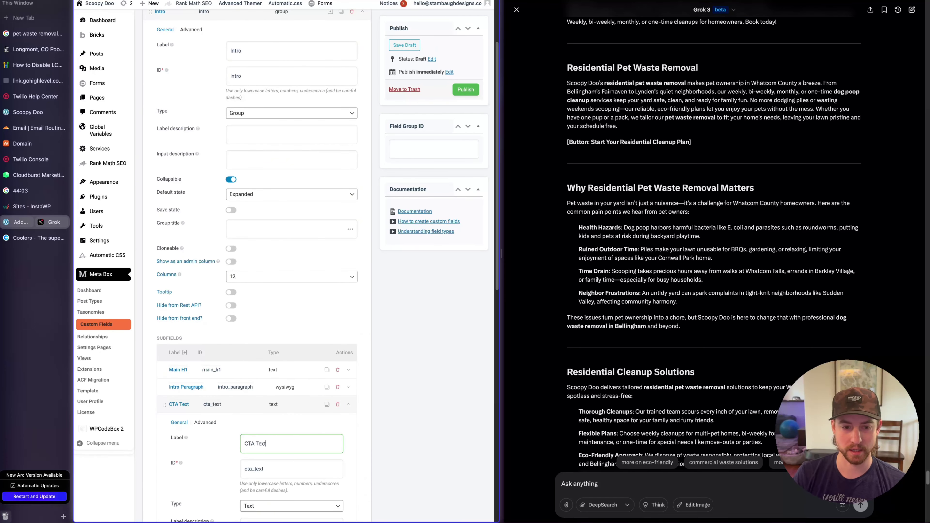
click(245, 400)
scroll(277, 441, up, 3)
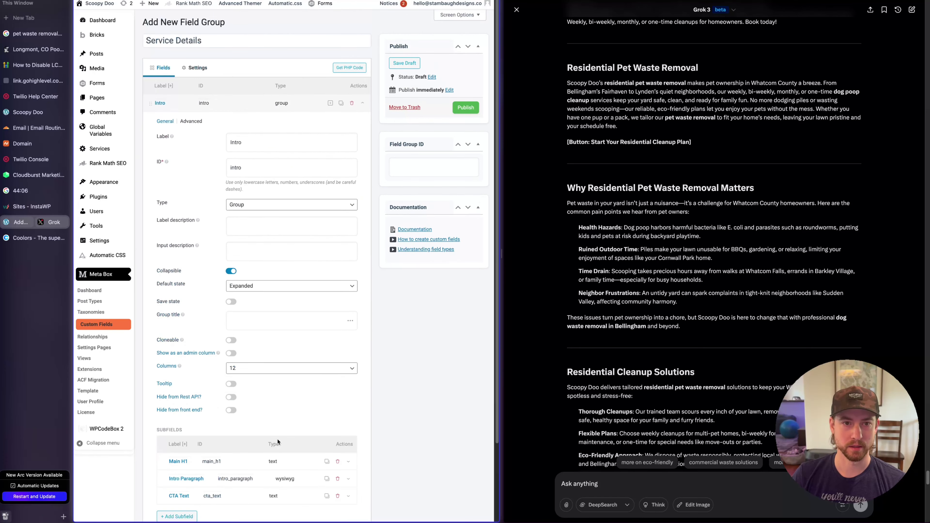
click(251, 100)
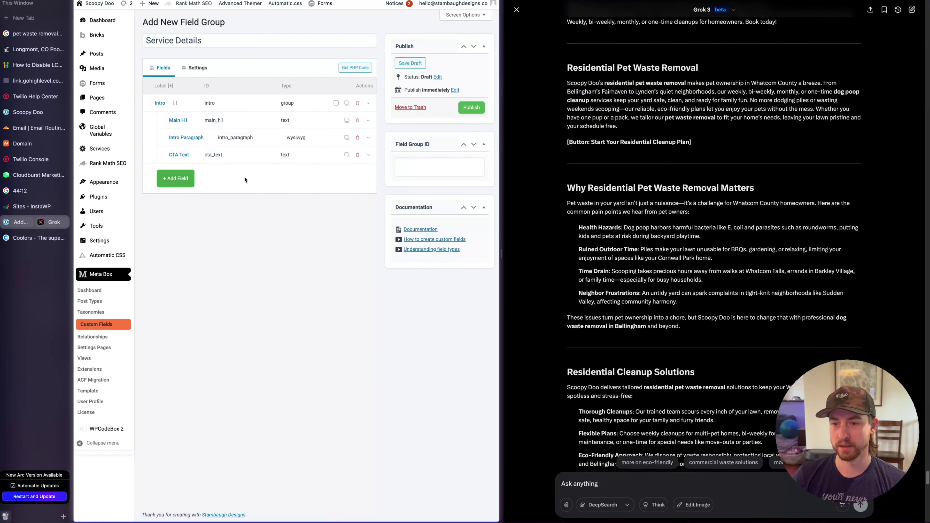
Add a Group field labelled 'Why it matters' and make it collapsible
click(170, 182)
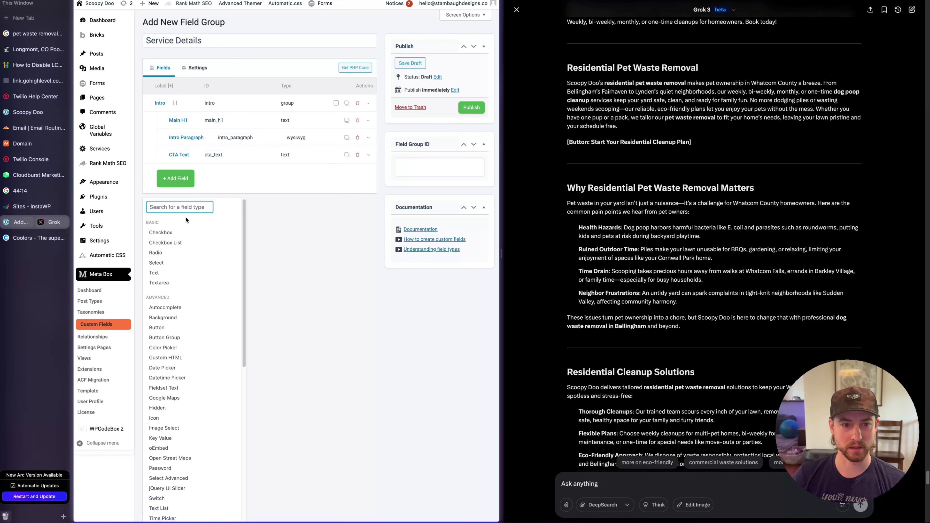
text(group)
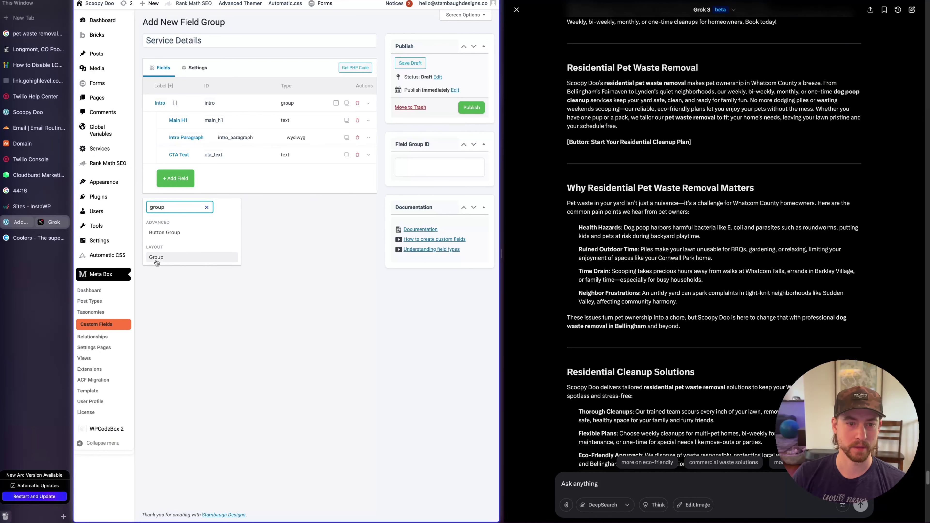
click(158, 260)
click(179, 174)
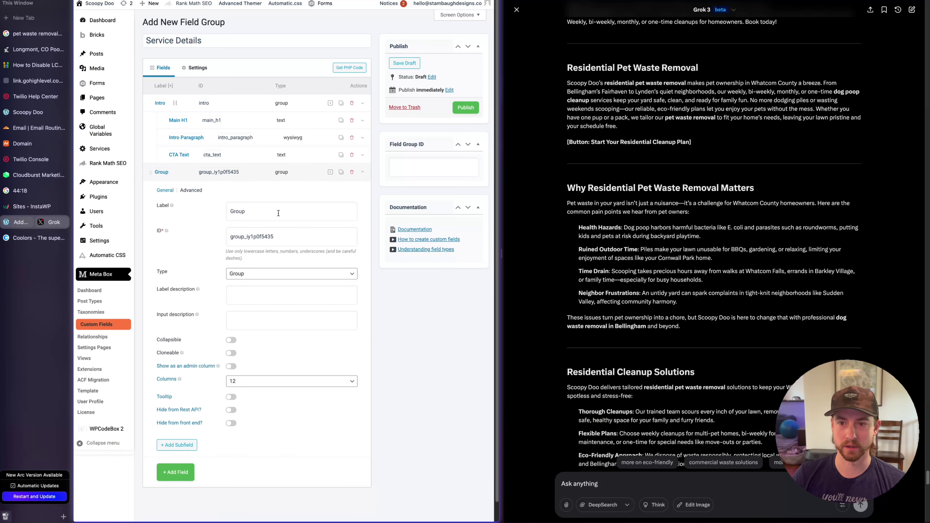
double_click(242, 211)
text(Why it matters)
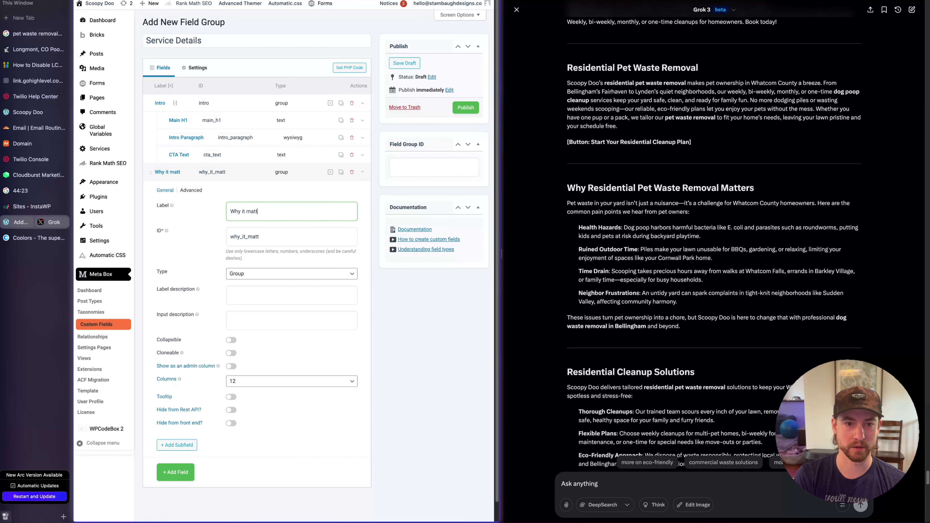
click(231, 340)
Add a WYSIWYG subfield to the group while reviewing Grok's Why section intro and pain-point bullets
click(330, 172)
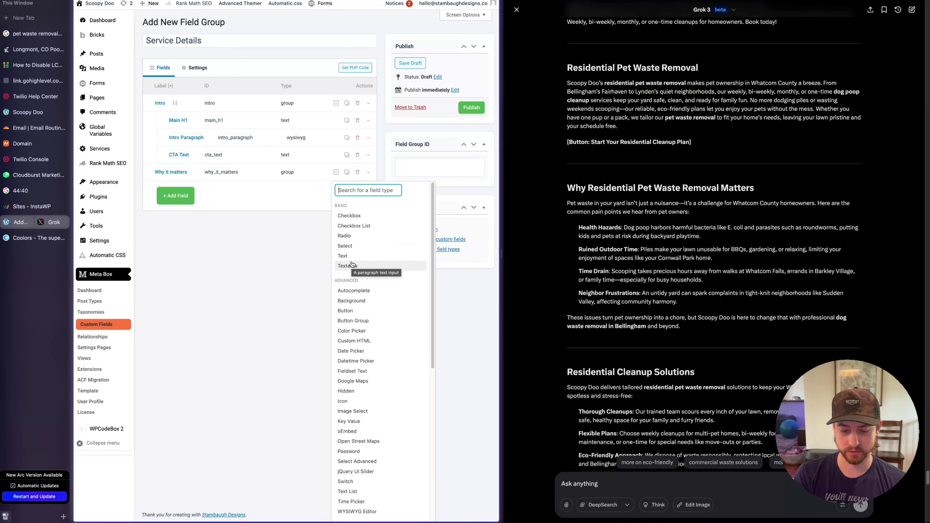
text(wy)
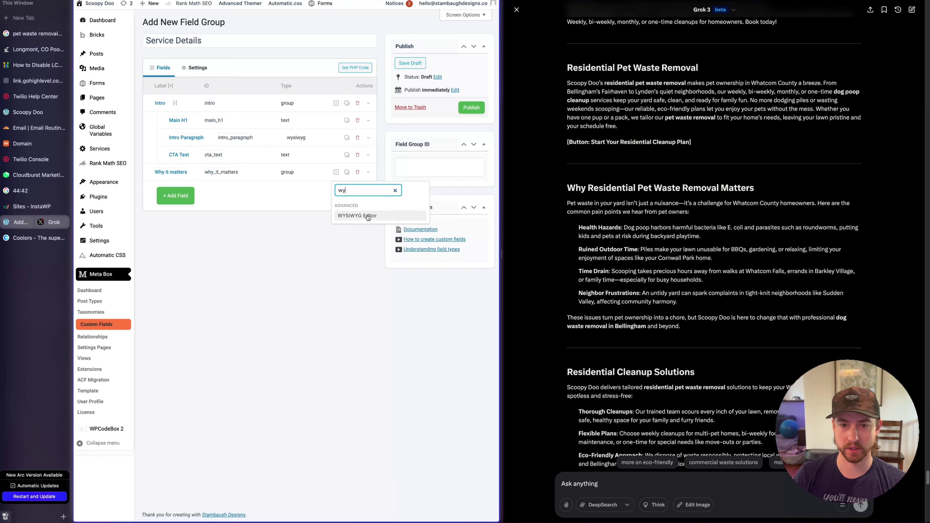
click(357, 216)
drag(568, 203, 728, 215)
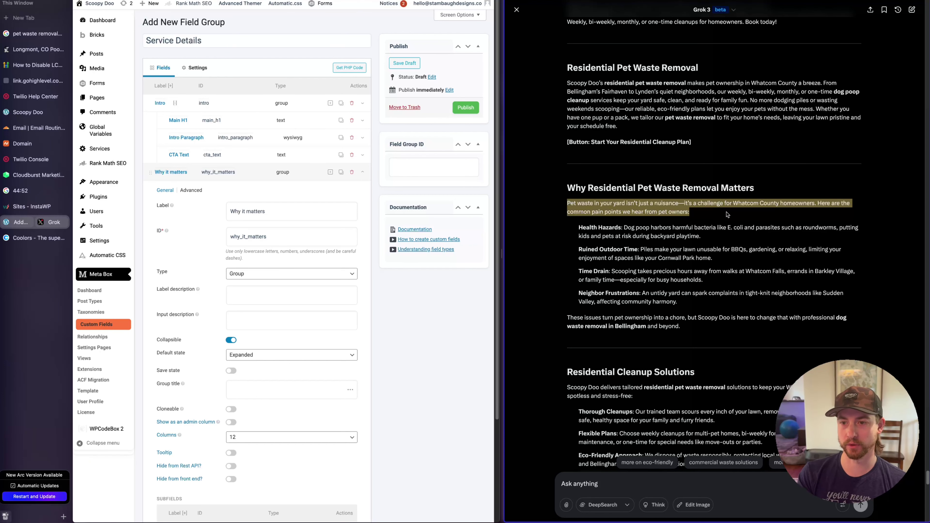
click(735, 206)
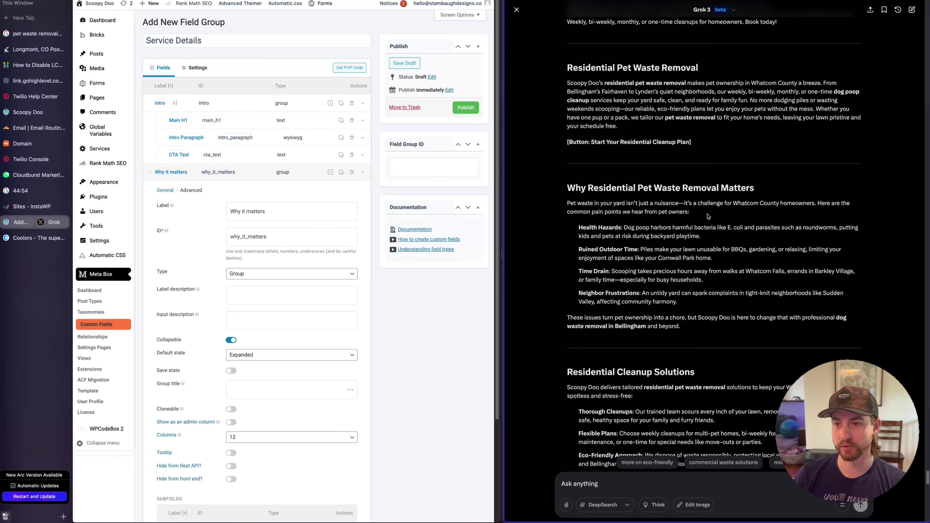
drag(709, 217, 551, 202)
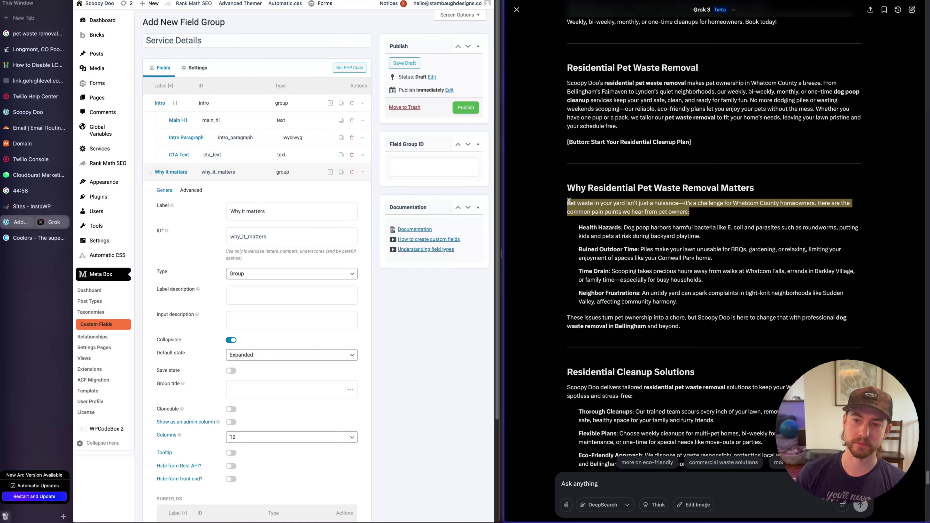
click(583, 227)
mouse_move(578, 228)
mouse_down()
mouse_move(720, 256)
mouse_move(731, 300)
mouse_up()
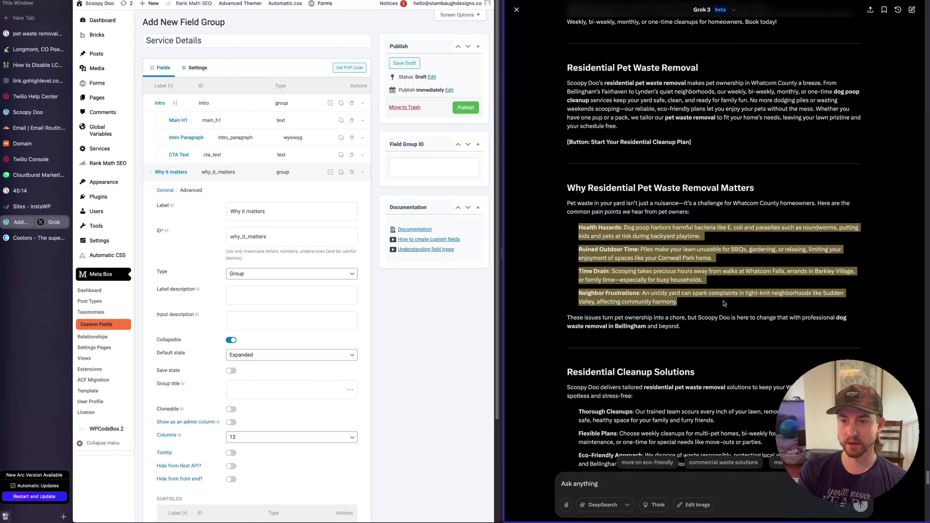
Rename the first WYSIWYG subfield Intro and prefix its ID with why_
click(724, 237)
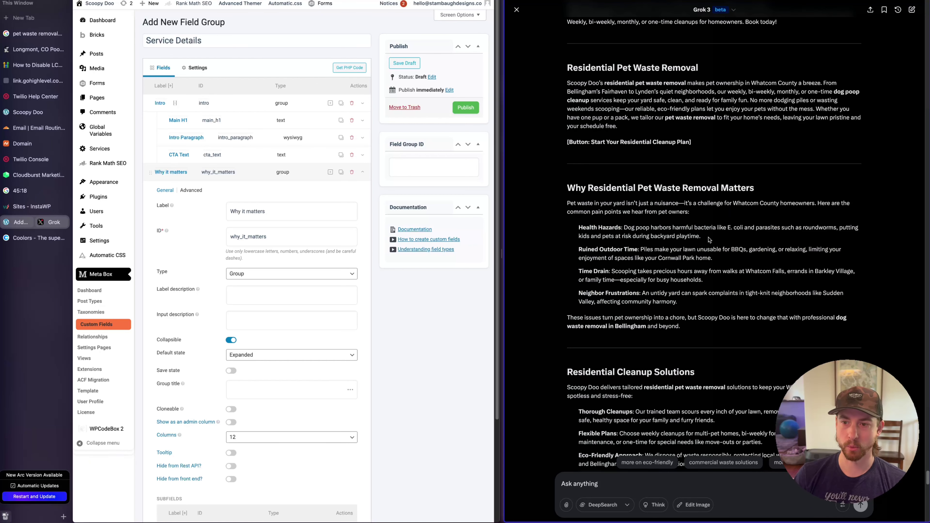
triple_click(711, 238)
click(734, 238)
triple_click(723, 240)
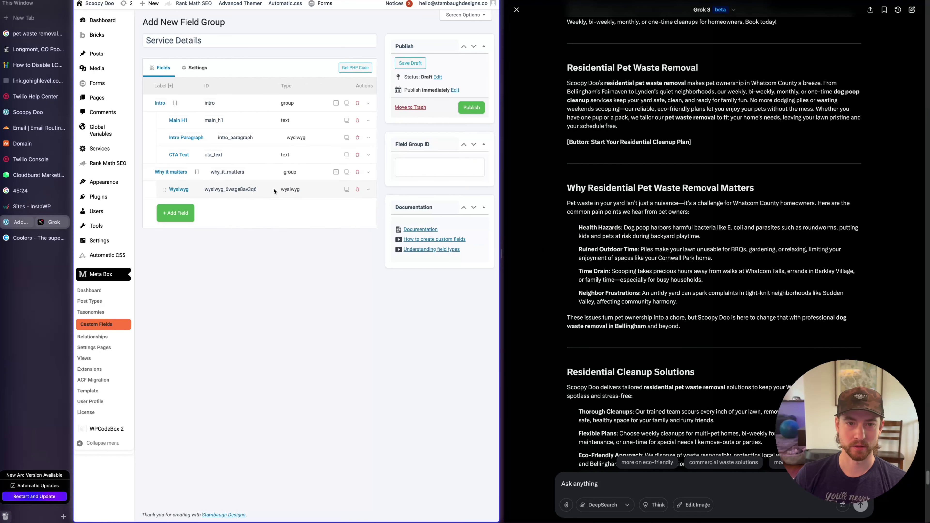
click(273, 188)
double_click(267, 227)
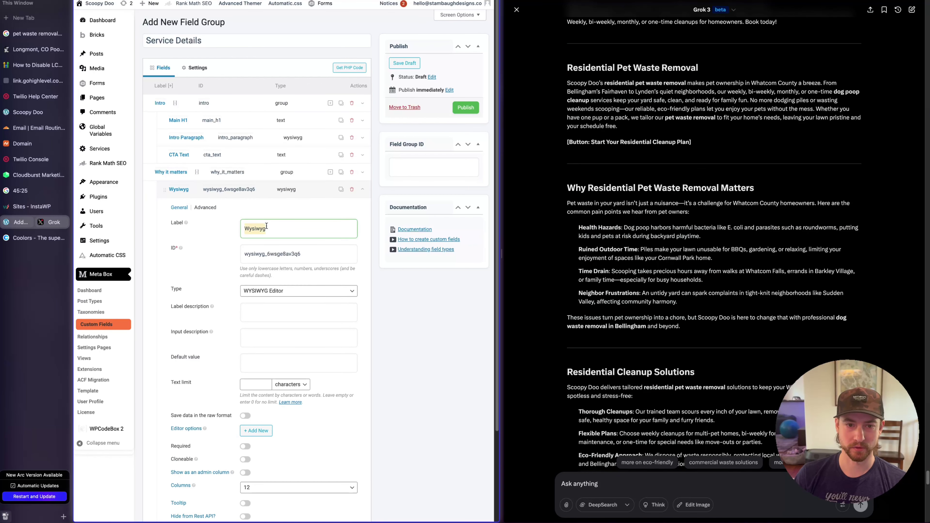
text(Intro)
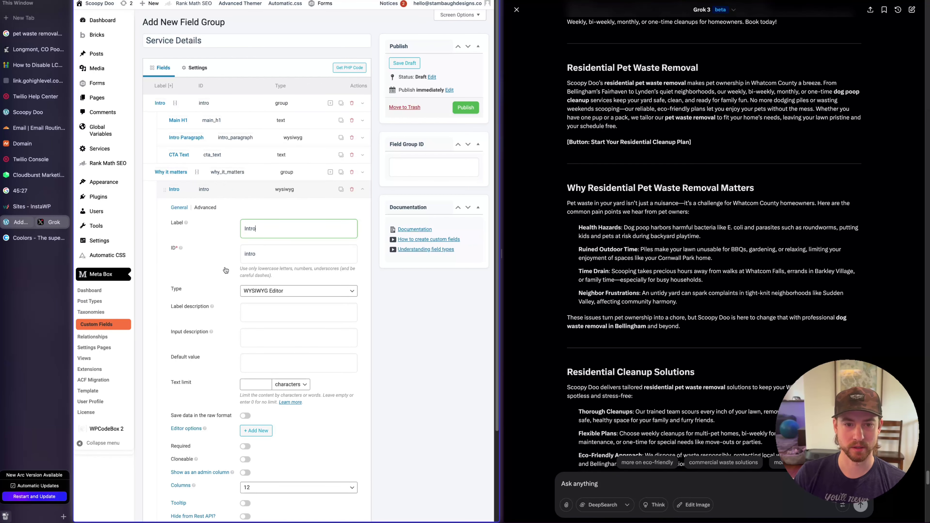
click(244, 254)
text(why_)
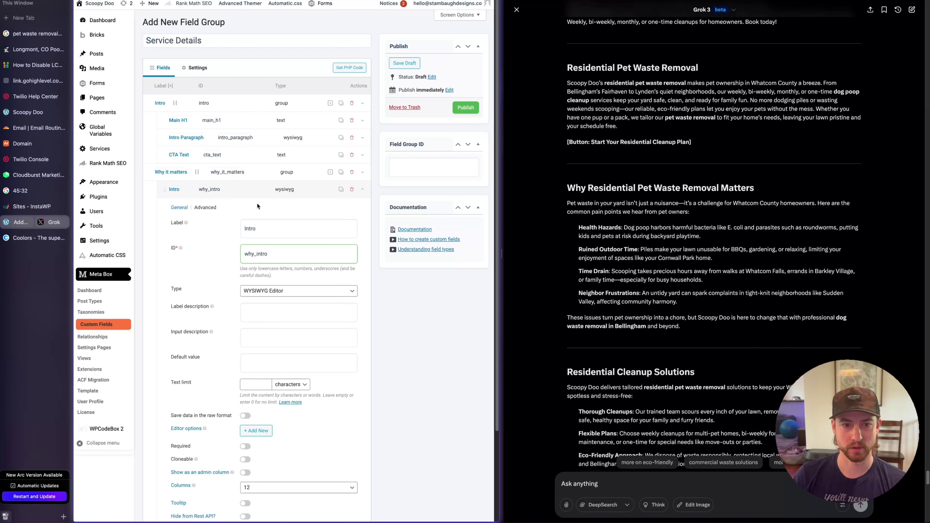
click(256, 190)
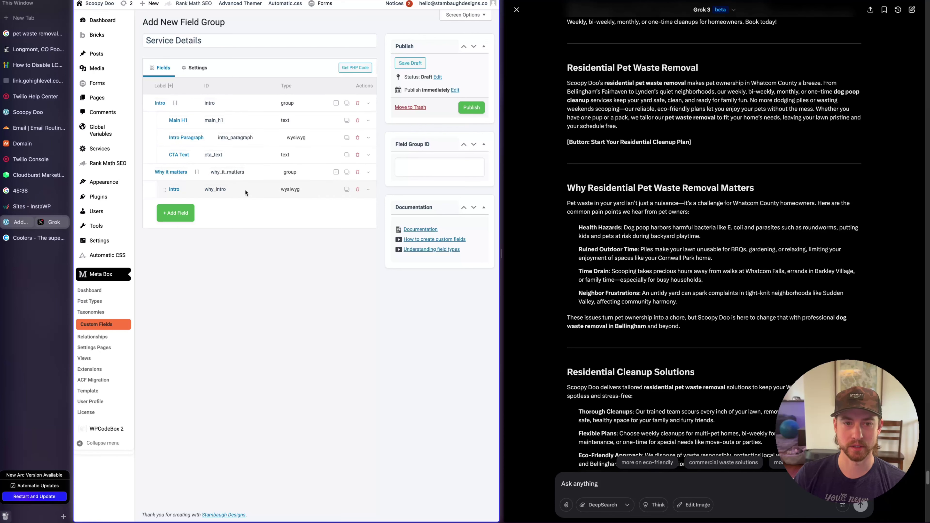
Add another WYSIWYG subfield to the group and name it Why 1
click(336, 172)
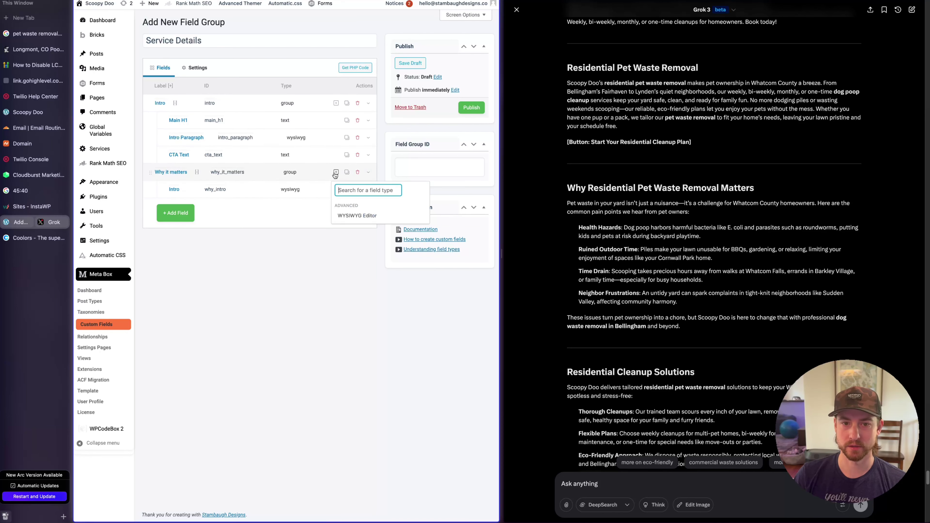
click(372, 216)
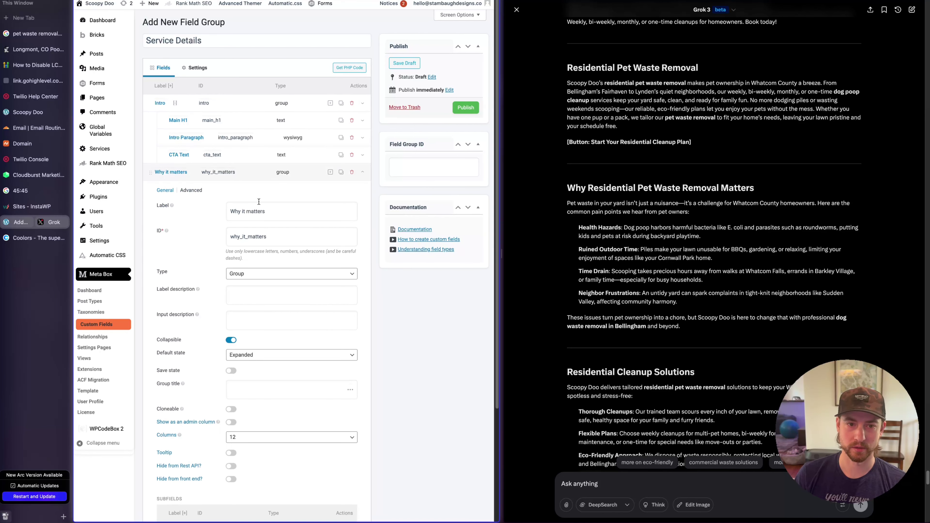
scroll(259, 220, down, 4)
click(235, 404)
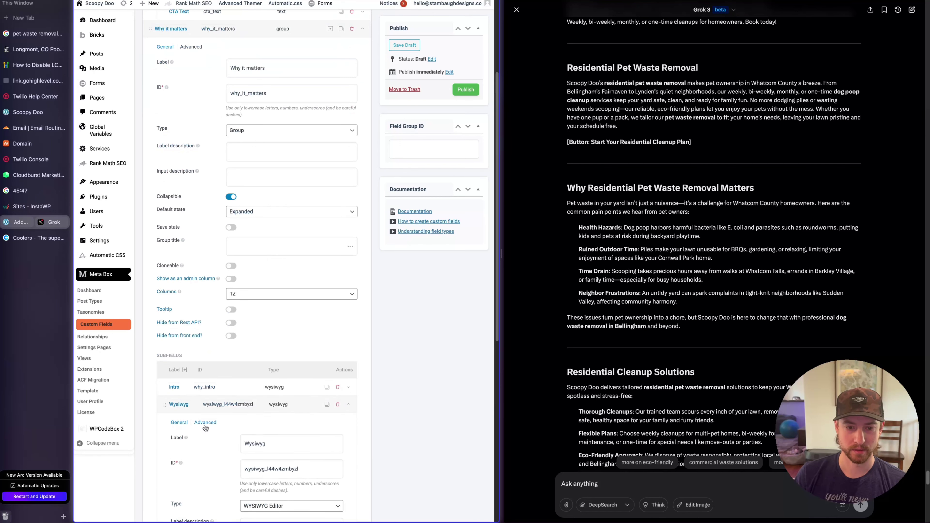
scroll(235, 439, down, 4)
double_click(261, 316)
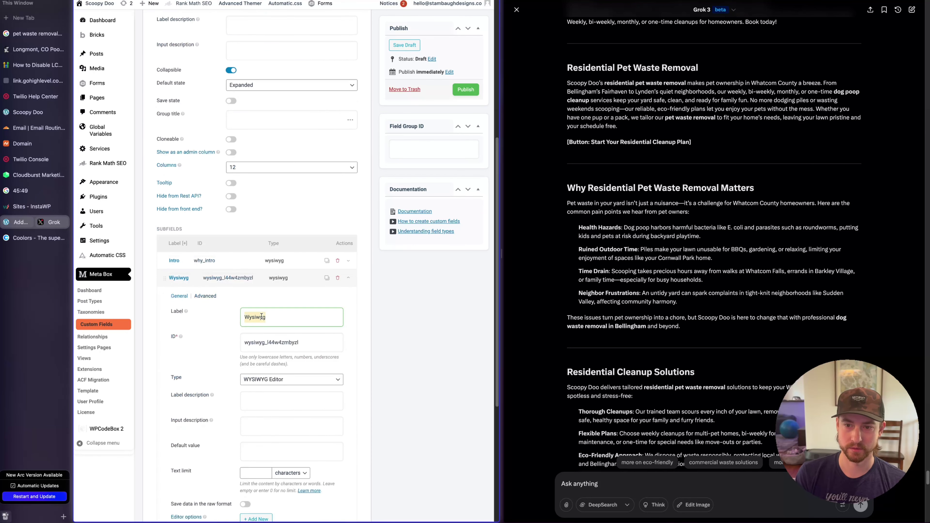
text(Why)
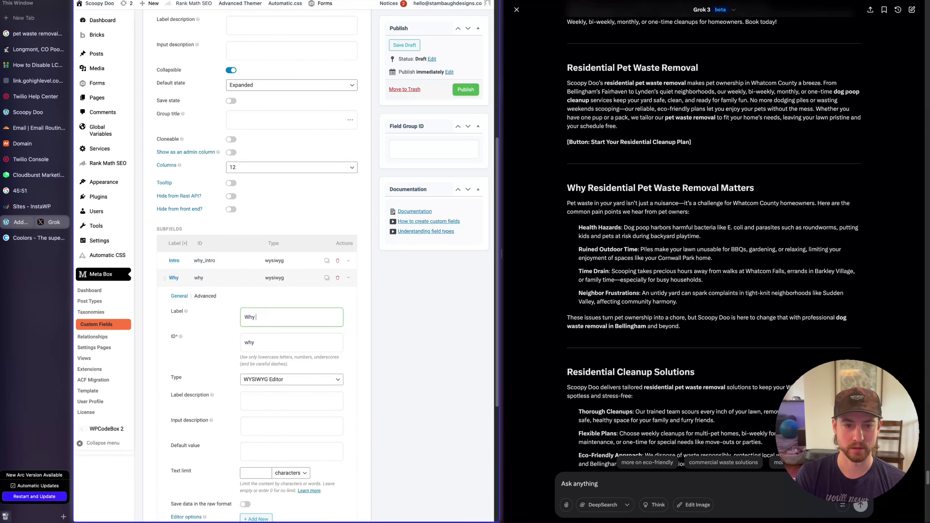
text( 1)
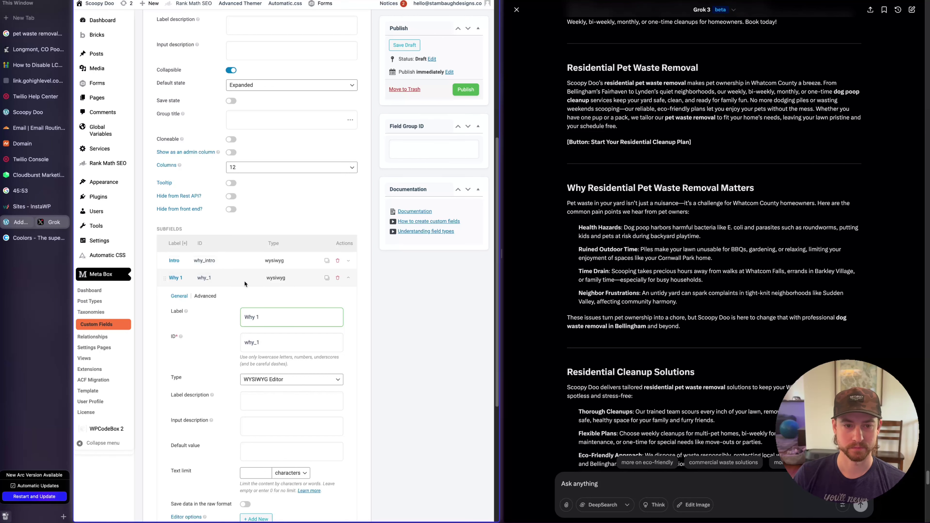
click(260, 281)
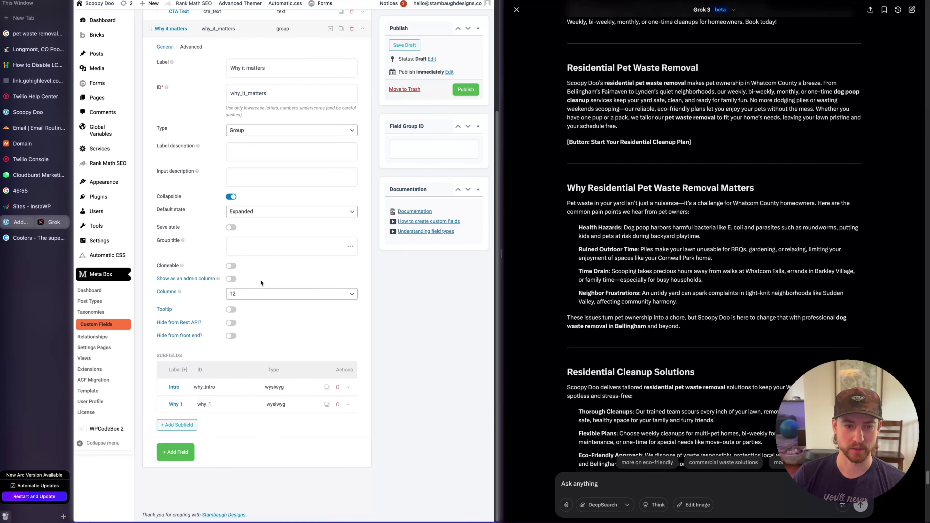
Duplicate Why 1 three times and rename the first copy Why 2
click(327, 404)
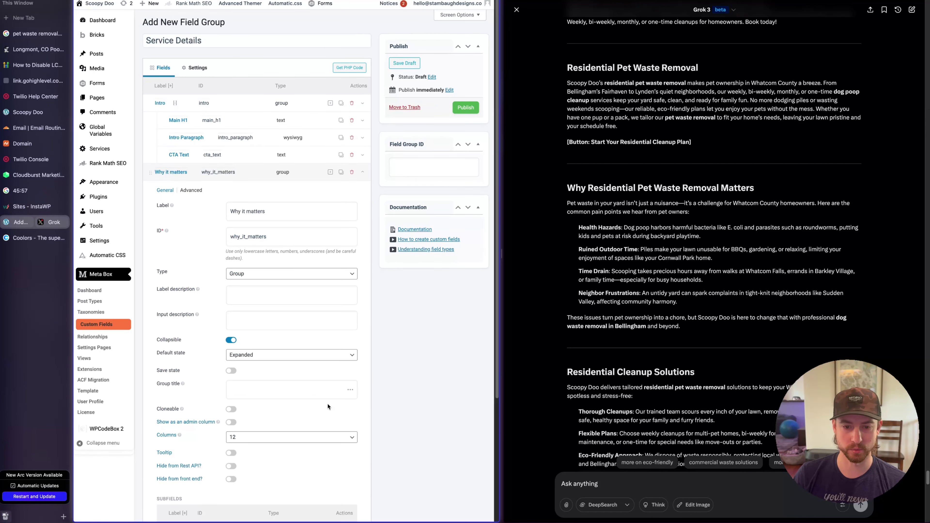
click(327, 404)
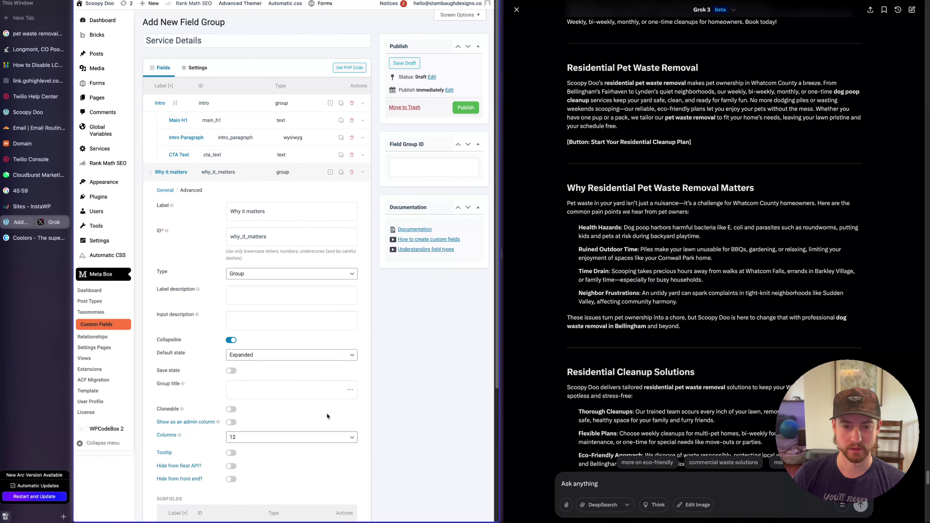
click(327, 414)
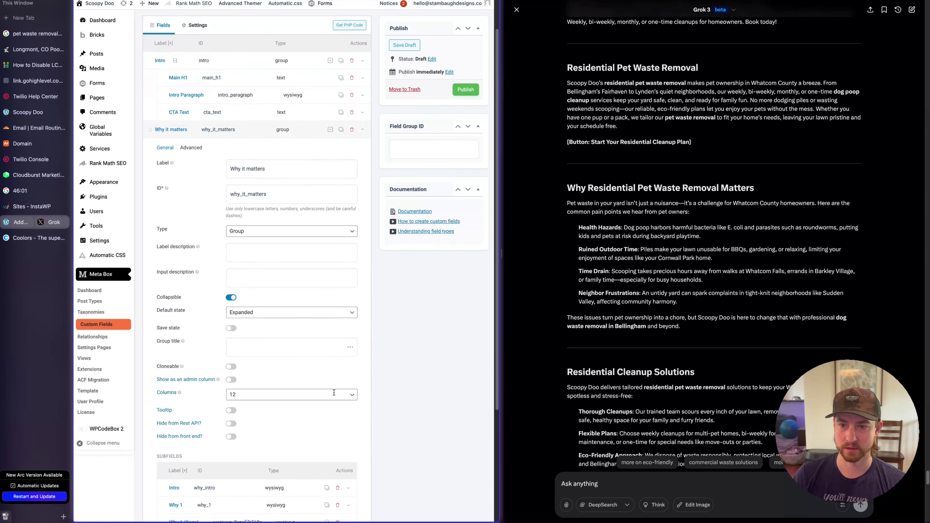
scroll(278, 381, down, 2)
click(238, 370)
drag(256, 409, 314, 410)
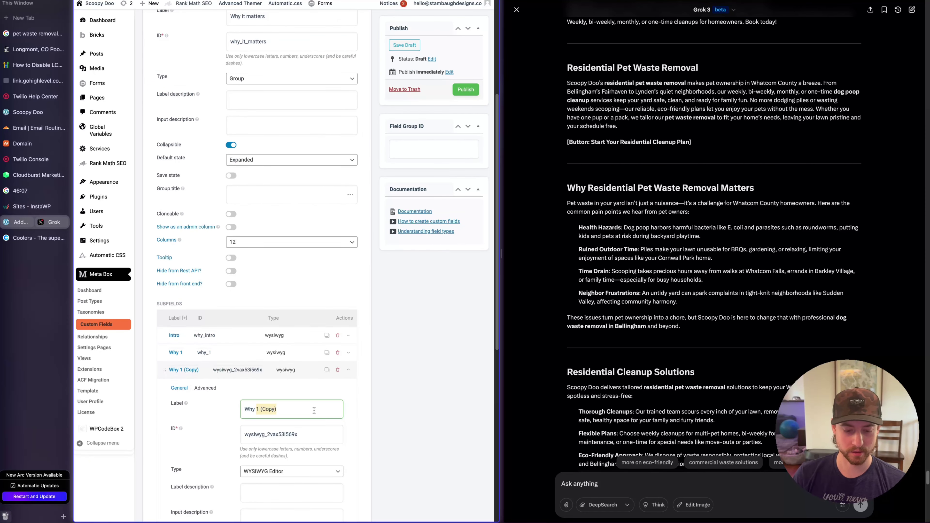
text(21)
key(BackSpace)
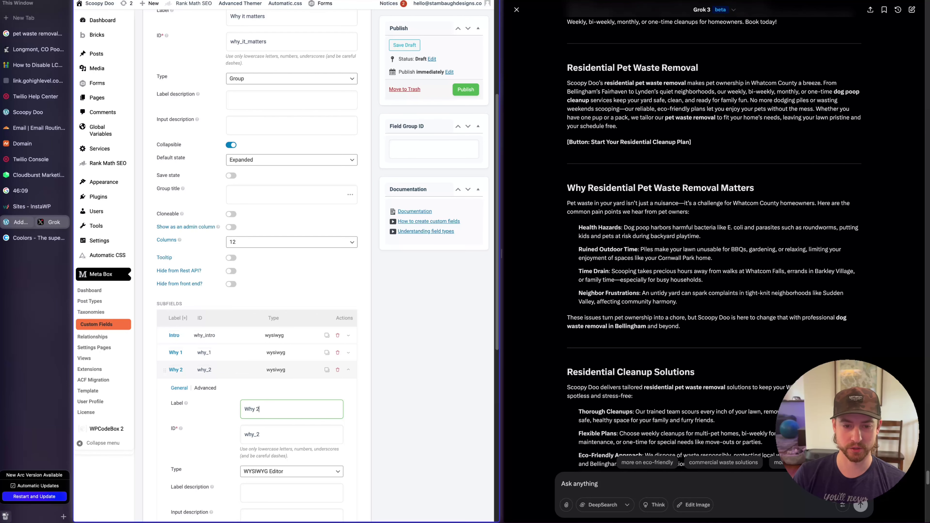
click(231, 367)
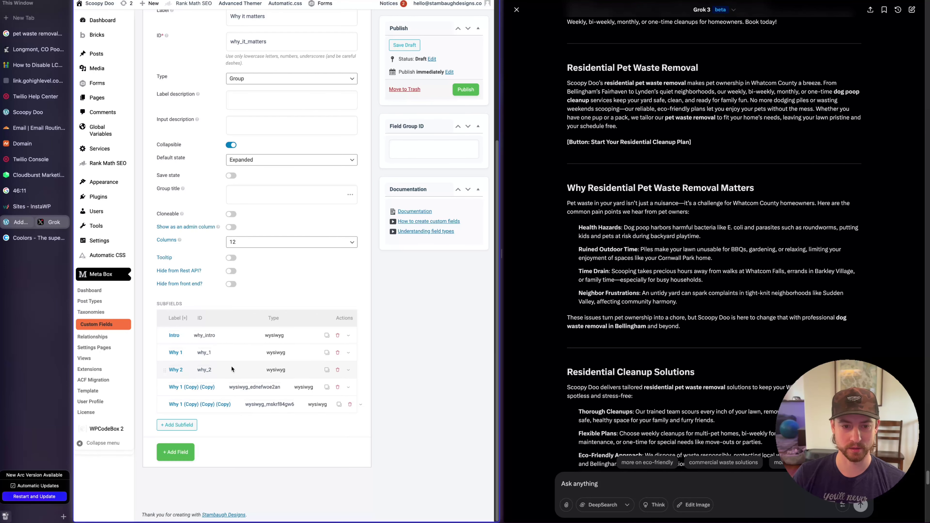
Relabel the next copies, naming one Why 3 with a matching ID
click(218, 387)
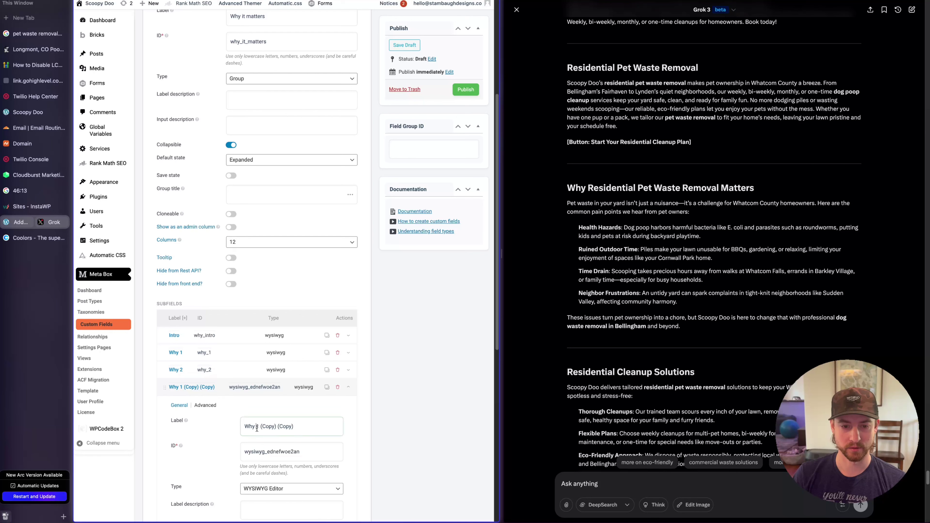
drag(257, 428, 294, 427)
text(2)
click(241, 388)
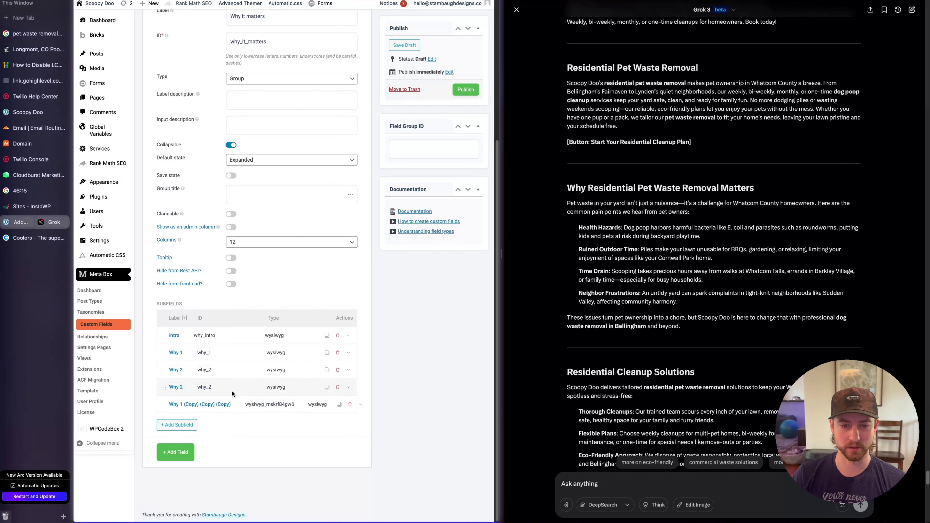
click(232, 391)
double_click(260, 426)
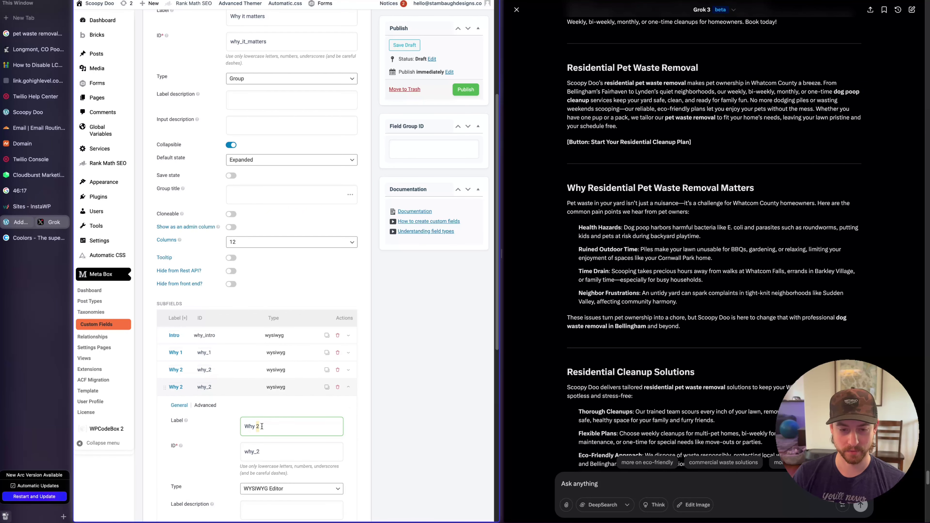
text(3)
click(258, 451)
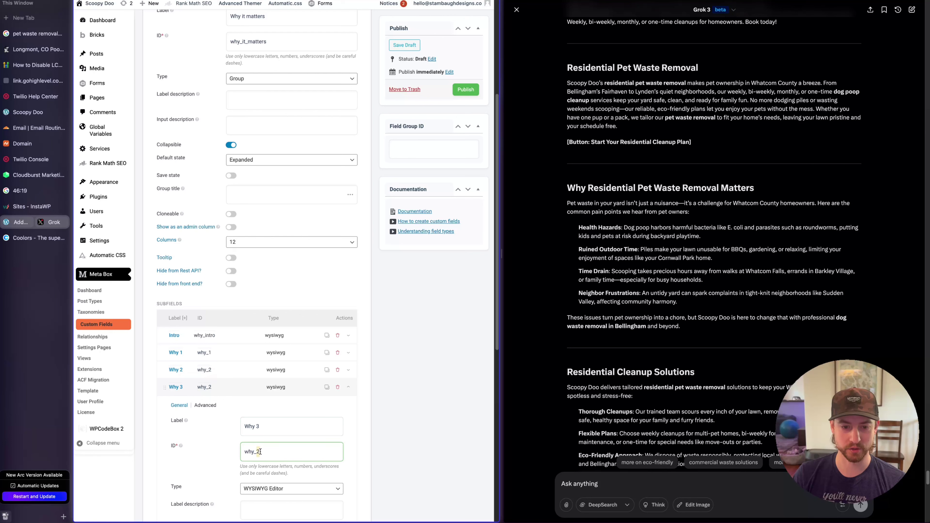
key(BackSpace)
text(3)
click(243, 389)
Name the last copy Why 4, then duplicate Intro to the end as outro_sentence
click(238, 406)
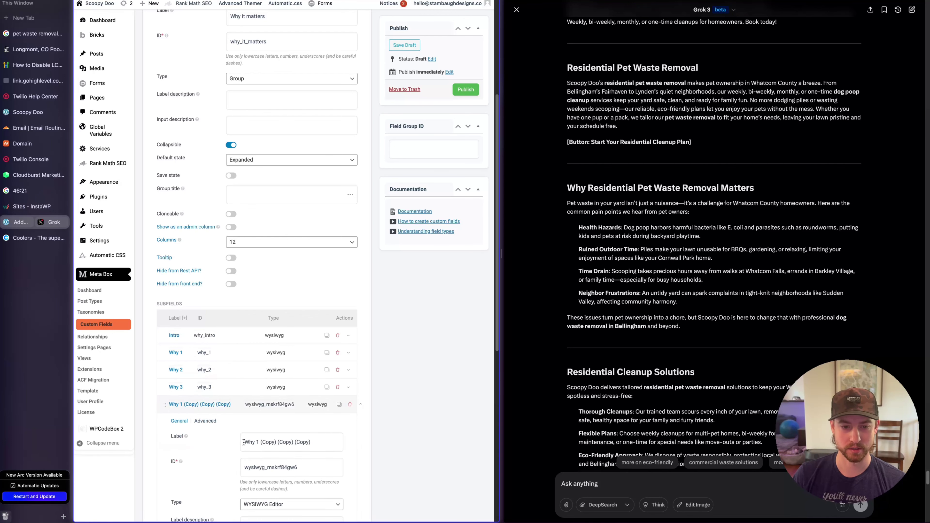
drag(256, 444, 348, 443)
text(4)
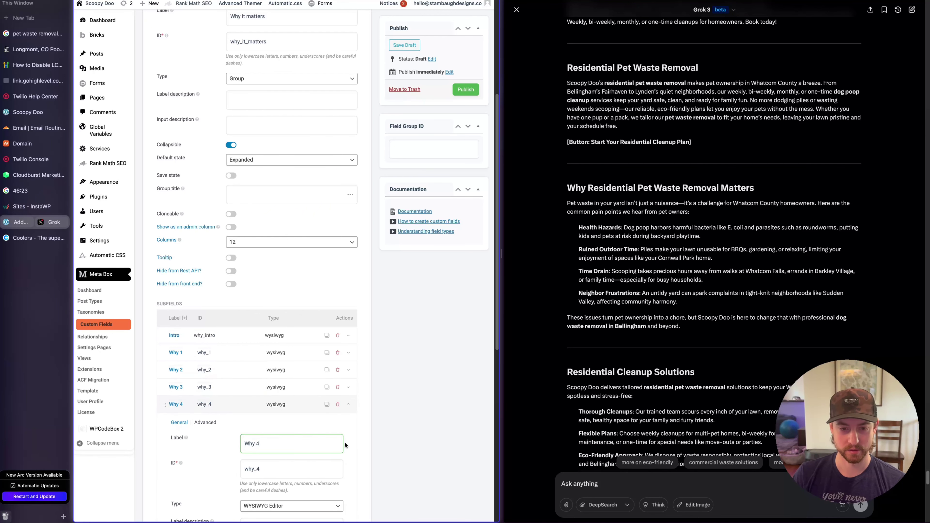
click(247, 403)
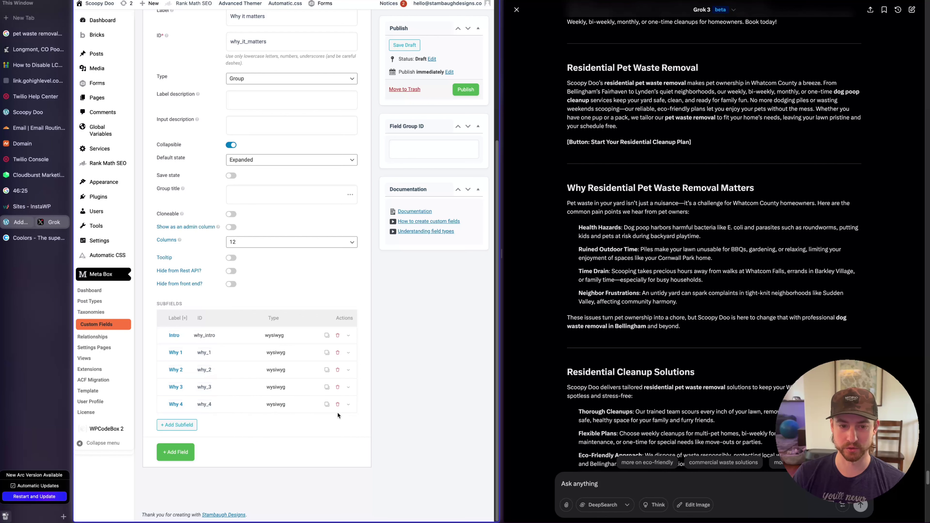
click(327, 336)
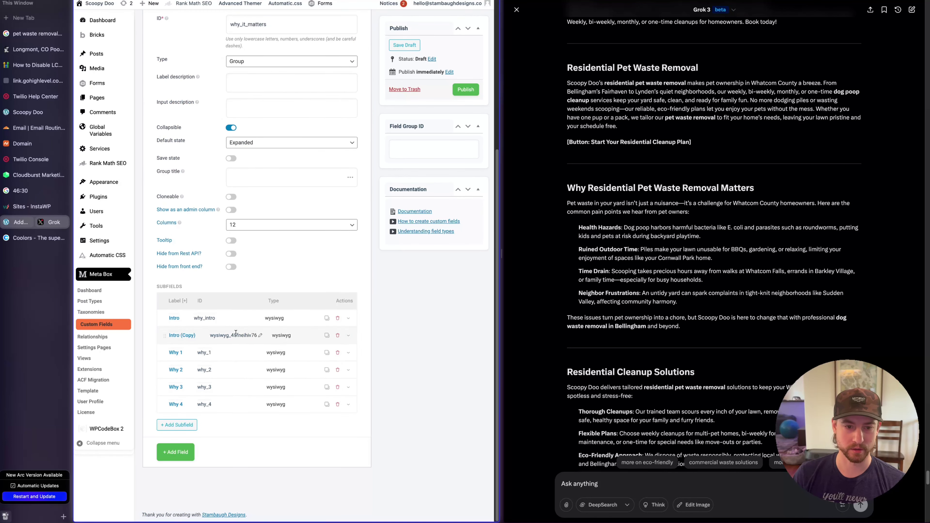
drag(163, 336, 175, 405)
scroll(227, 409, up, 5)
double_click(251, 161)
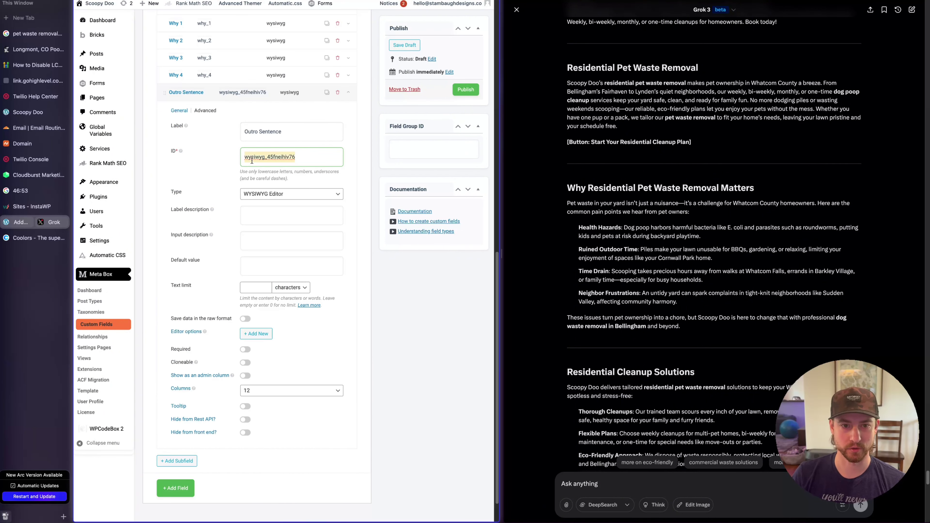
key(super+v)
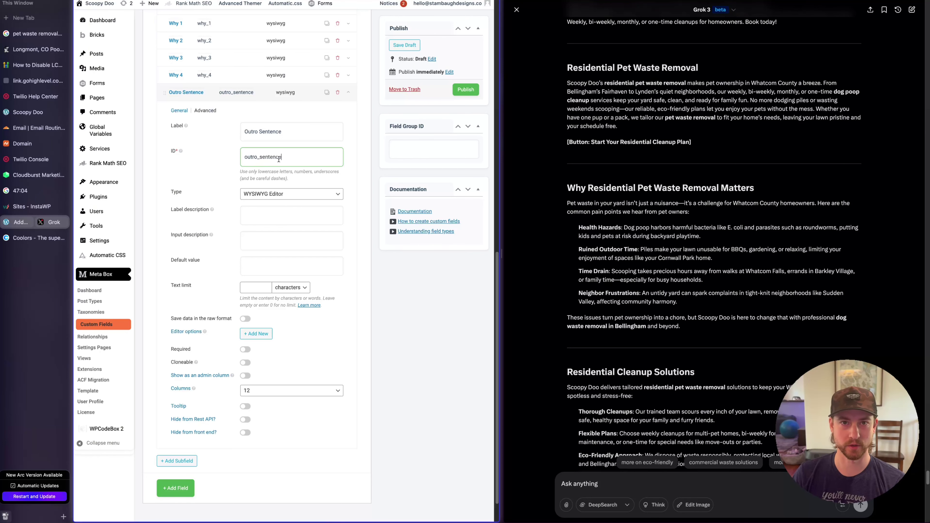
scroll(282, 256, up, 2)
Collapse the Why it matters and Outro Sentence settings, then select Grok's Residential Cleanup Solutions section
scroll(278, 209, up, 10)
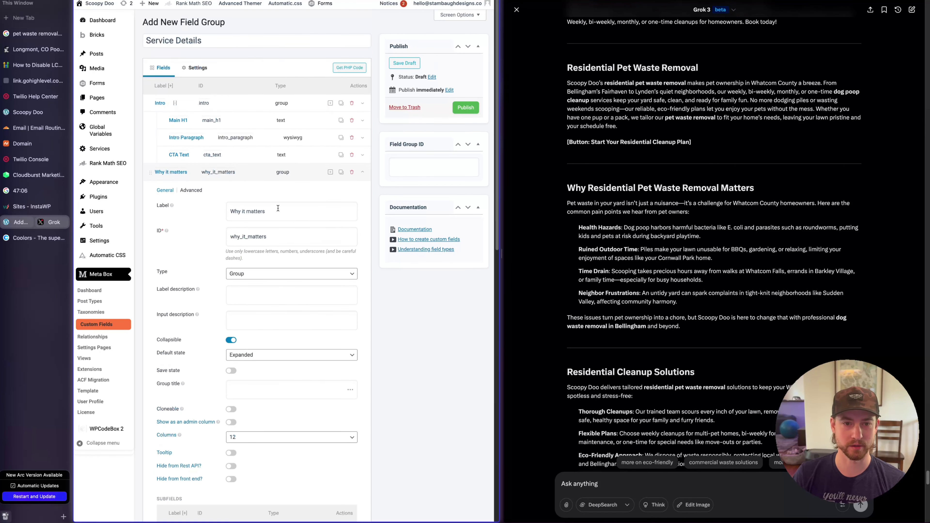
click(253, 172)
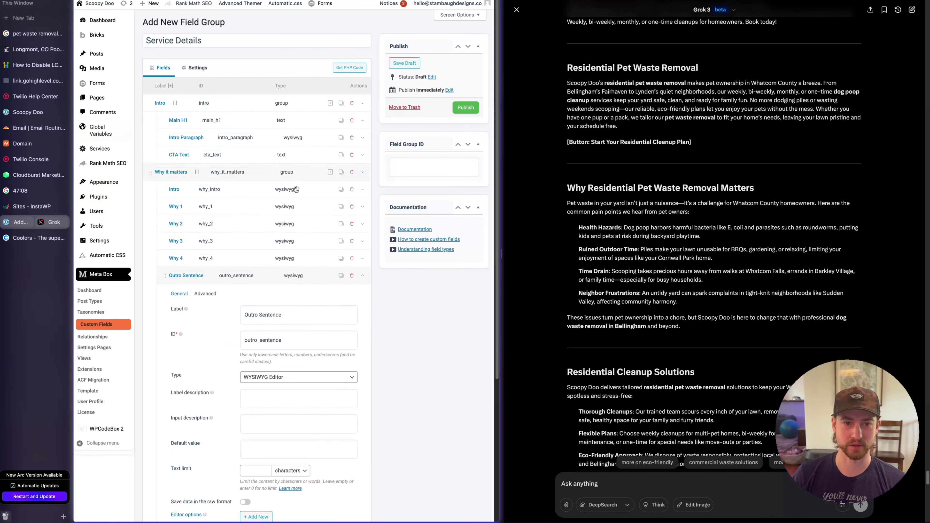
click(261, 275)
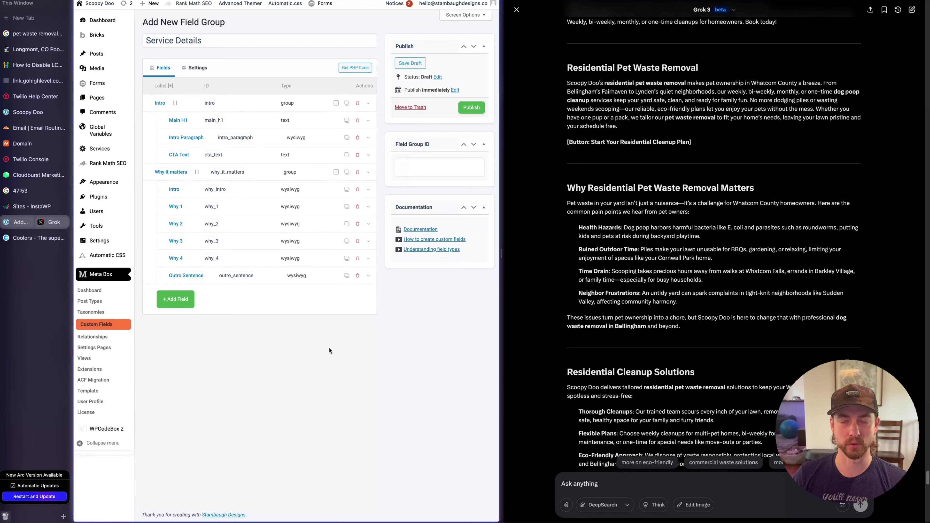
scroll(772, 290, down, 5)
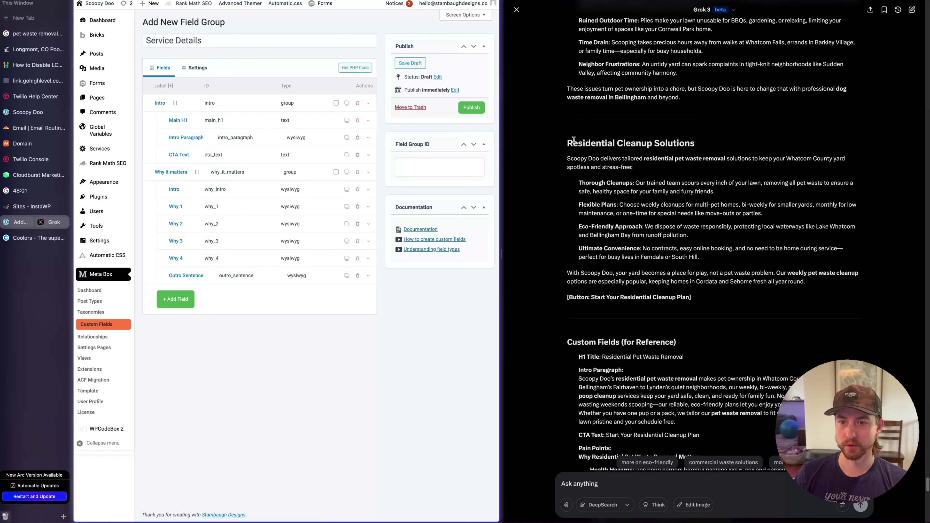
drag(567, 142, 796, 306)
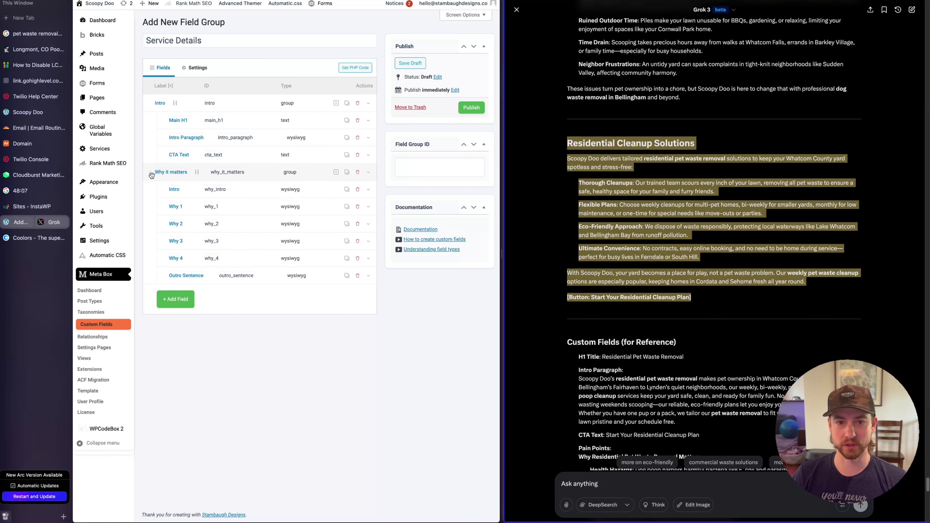
Duplicate the Why it matters group and rename the copy to 'Solutions'
click(348, 173)
click(347, 173)
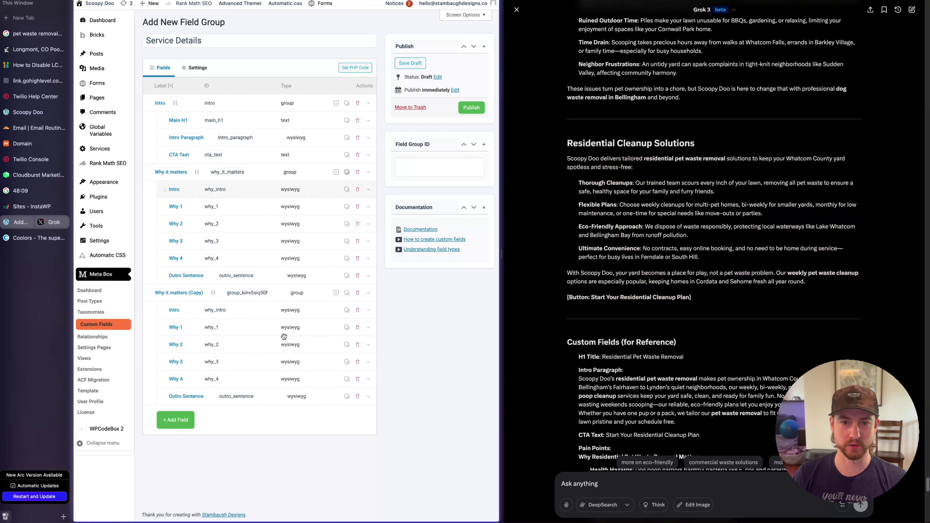
click(221, 297)
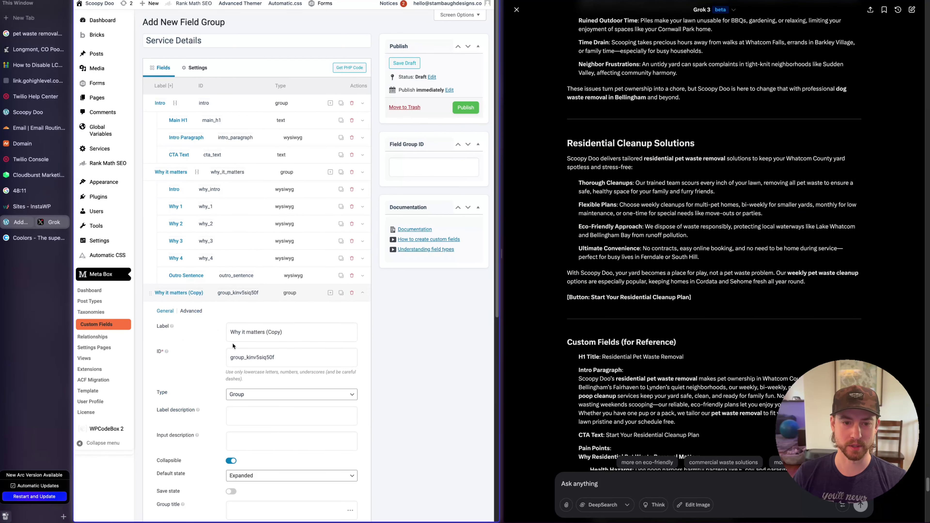
drag(231, 332, 354, 333)
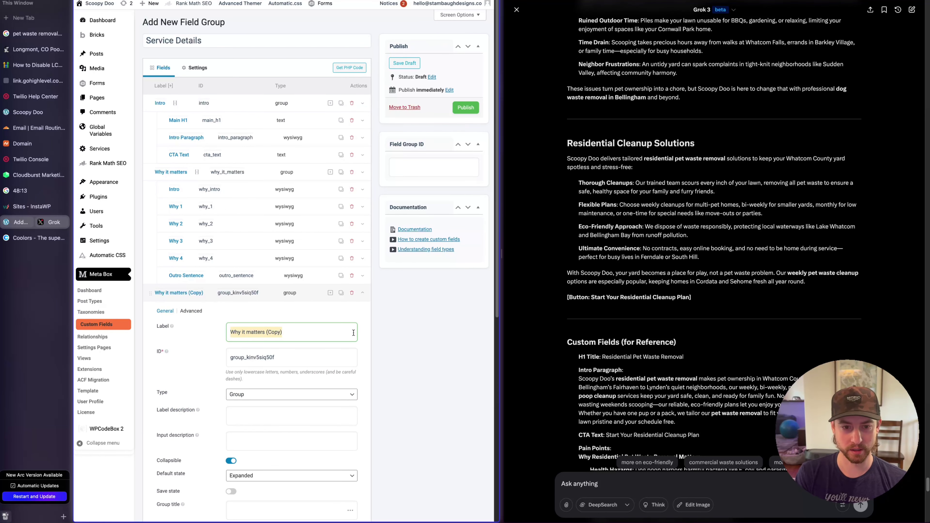
text(Solutions)
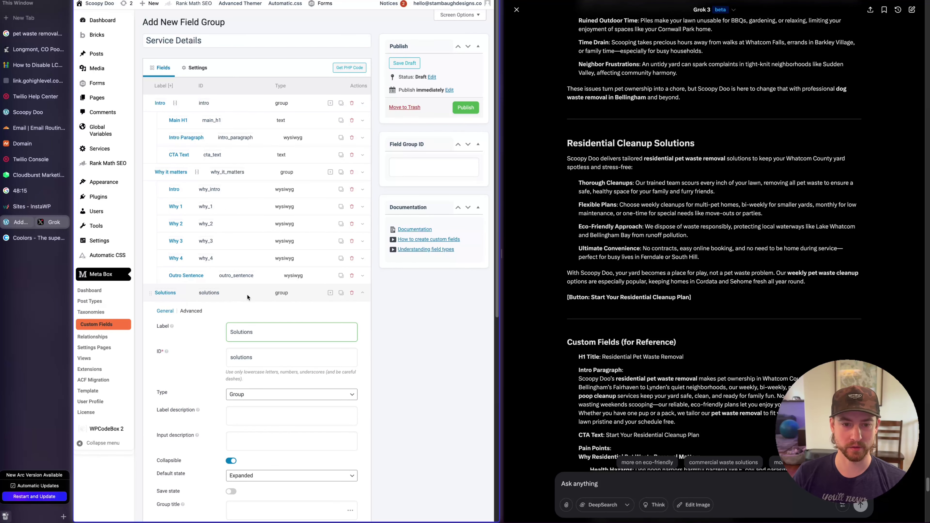
click(243, 295)
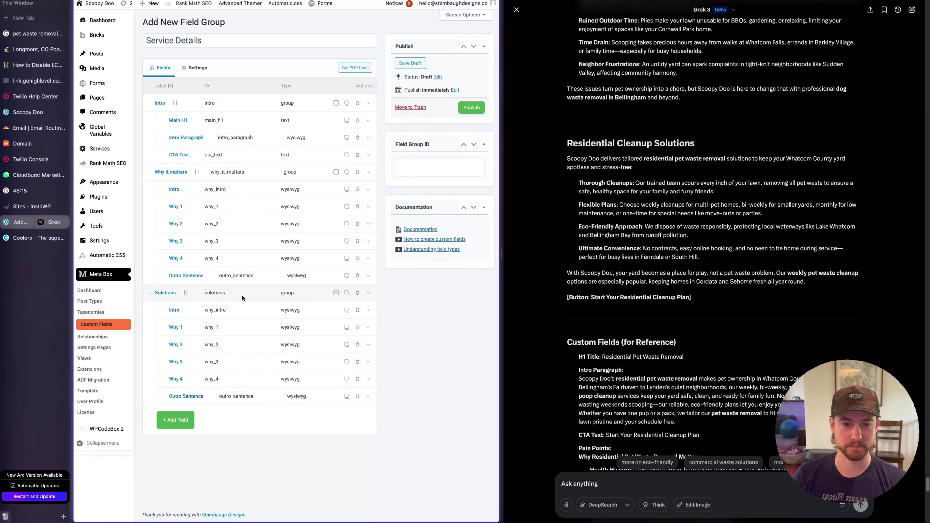
Add a Text subfield labelled 'CTA Button Text' to the Solutions group
click(238, 309)
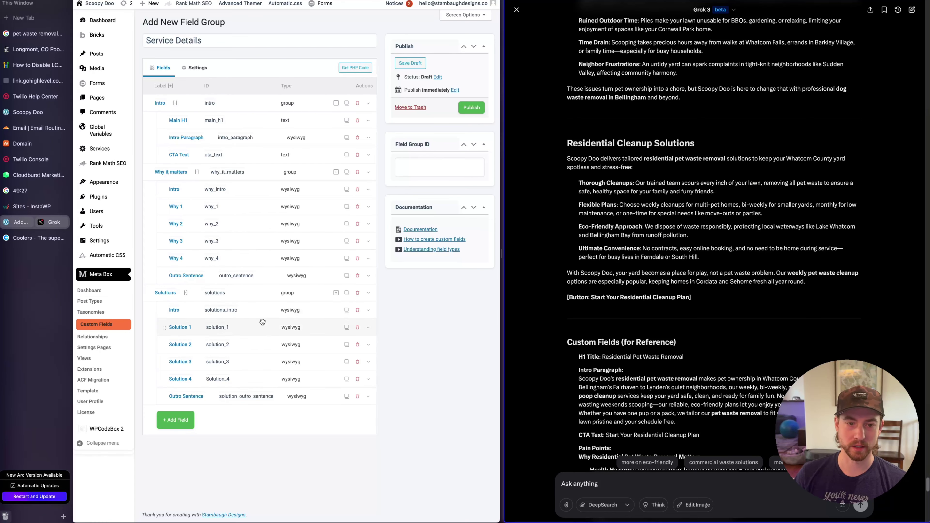
click(336, 293)
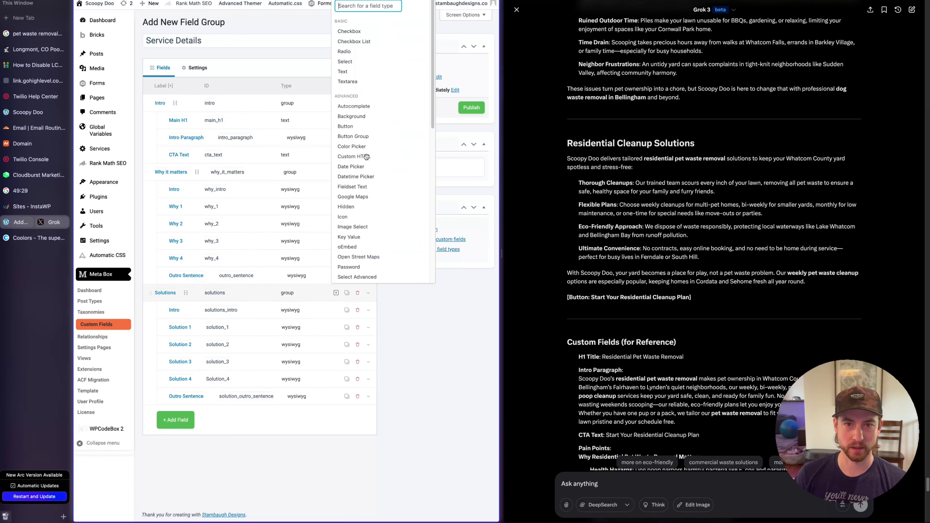
click(343, 71)
scroll(256, 257, down, 10)
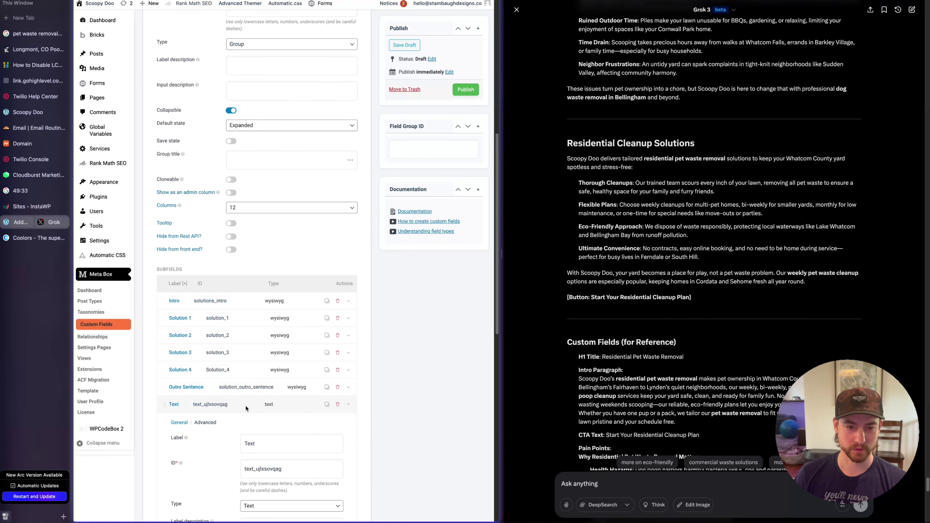
click(265, 443)
key(ctrl+a)
text(CTA)
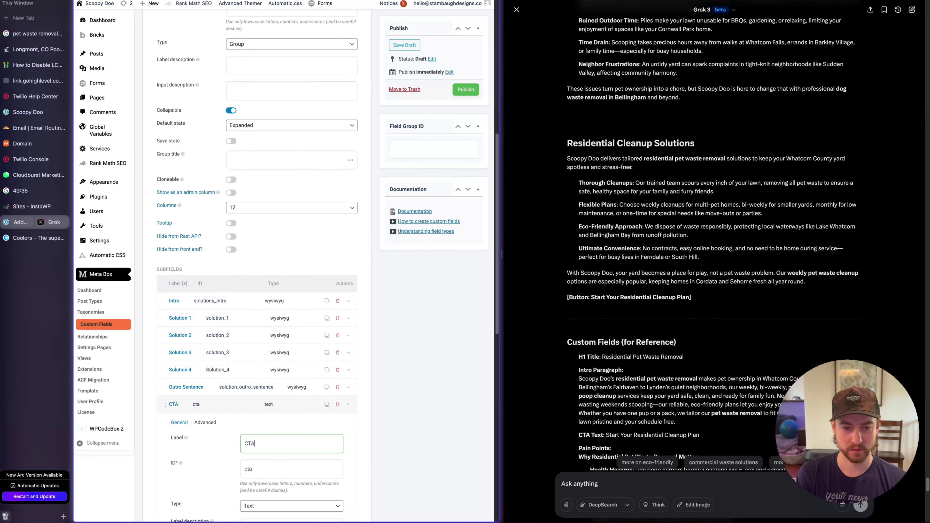
text( Button Text)
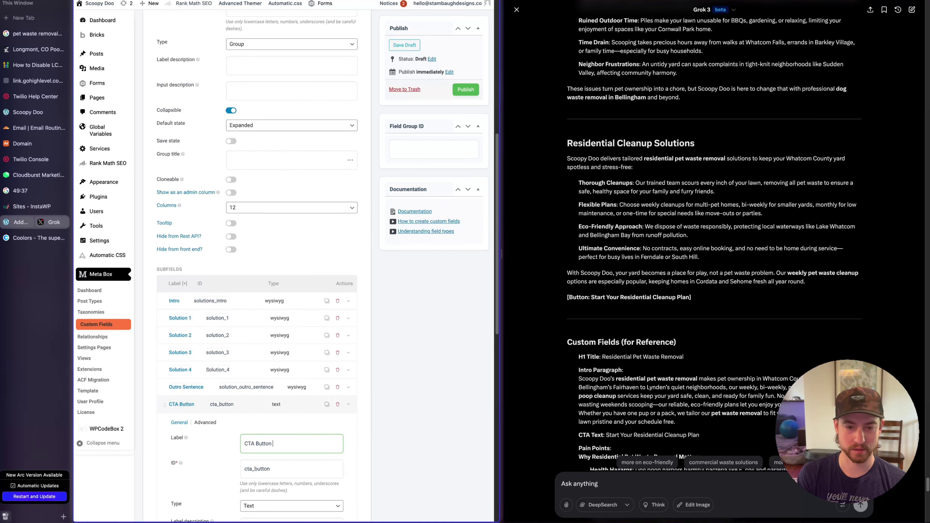
Collapse the Solutions group settings and publish the Service Details field group
scroll(307, 355, up, 10)
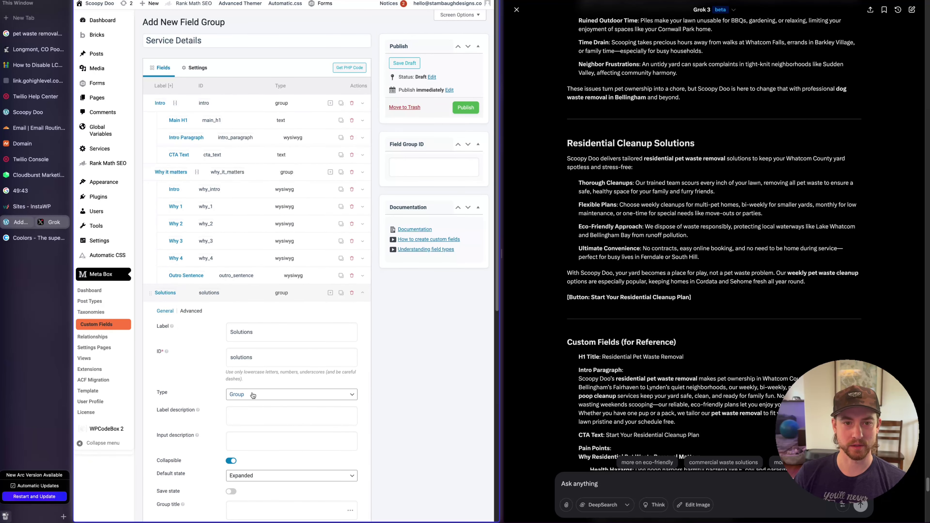
scroll(352, 353, down, 10)
scroll(353, 353, up, 5)
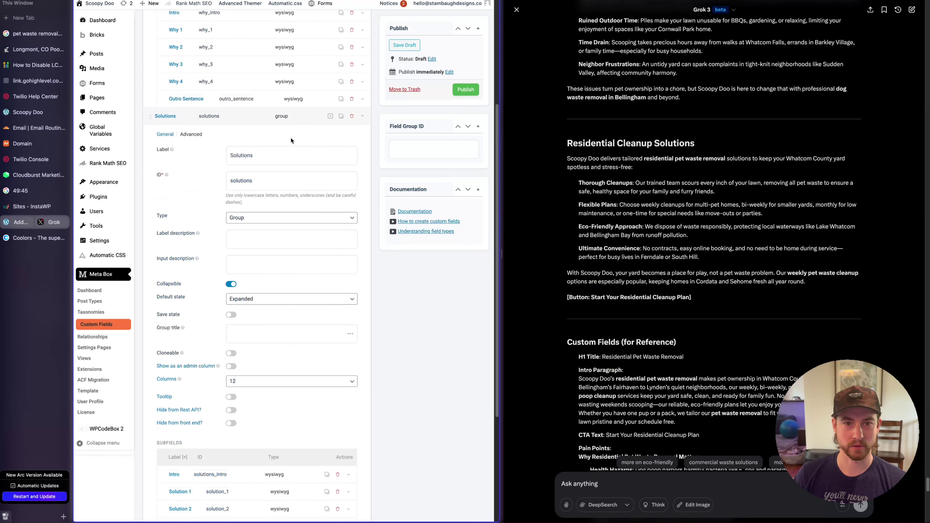
click(295, 118)
click(477, 107)
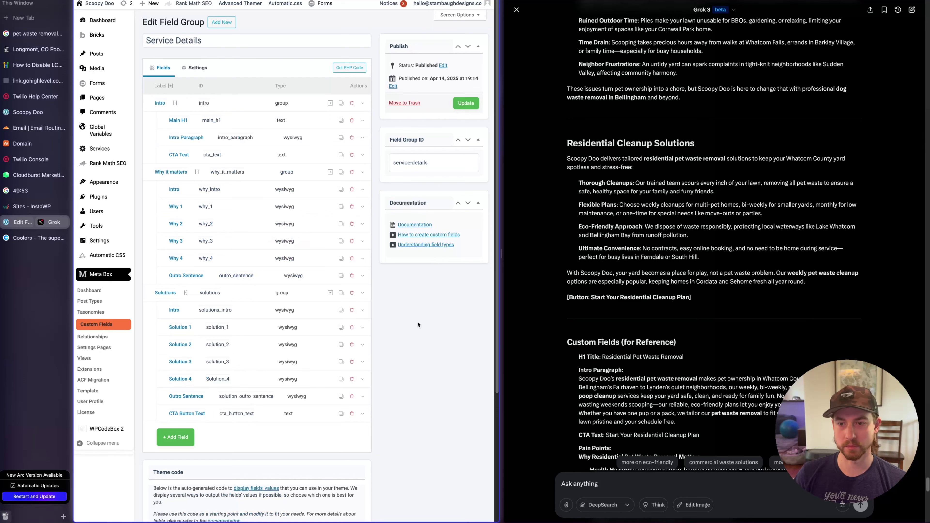
Scroll through Grok's page plan for the Residential service
scroll(717, 306, down, 6)
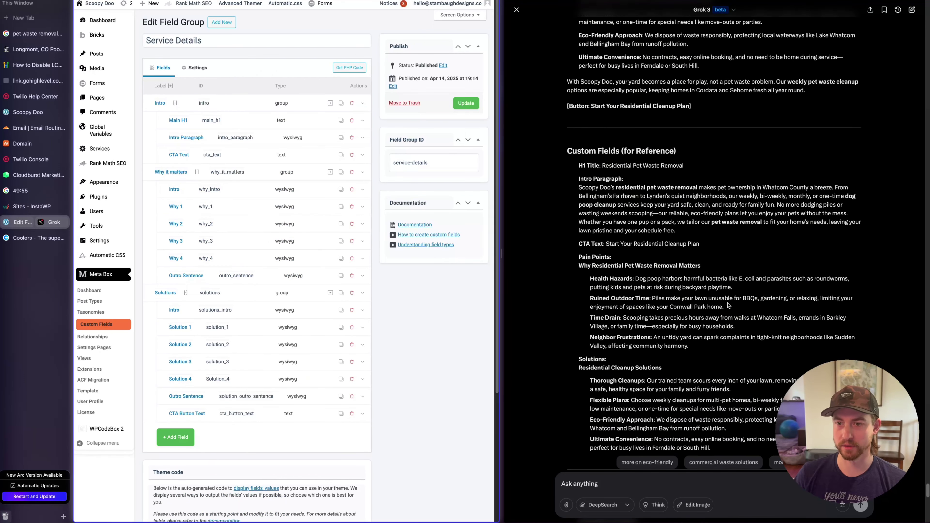
scroll(728, 305, down, 1)
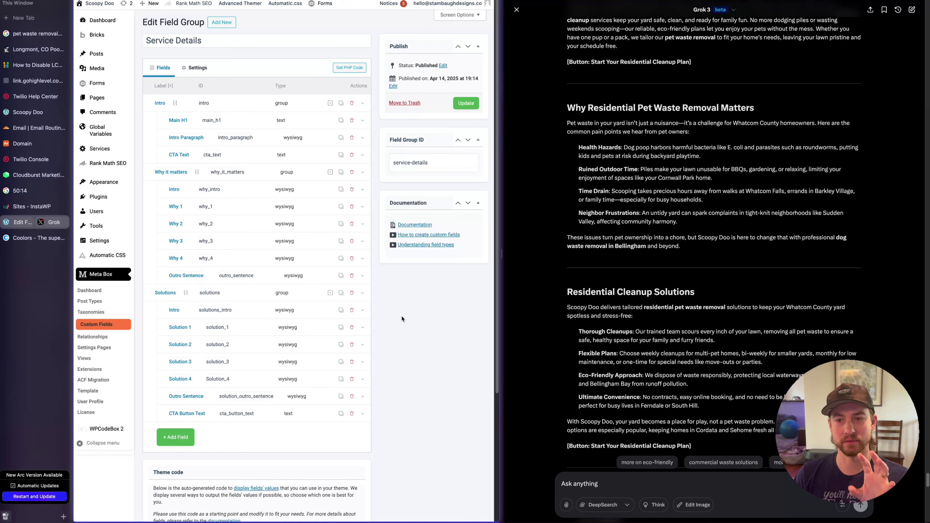
scroll(645, 222, up, 5)
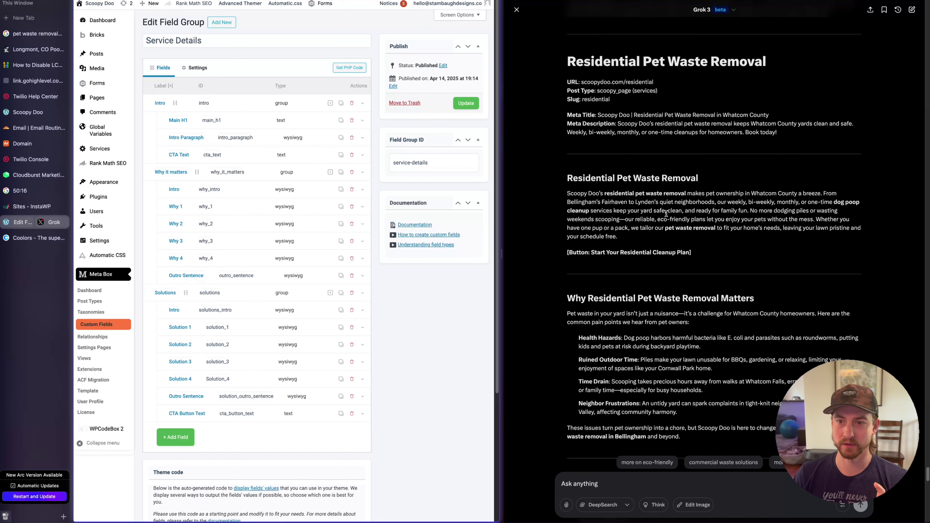
scroll(690, 218, down, 5)
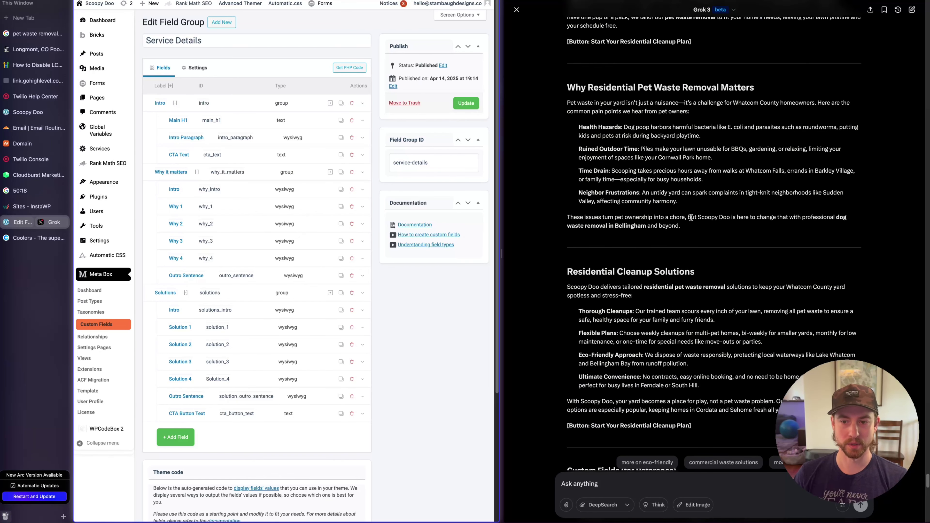
scroll(692, 219, down, 2)
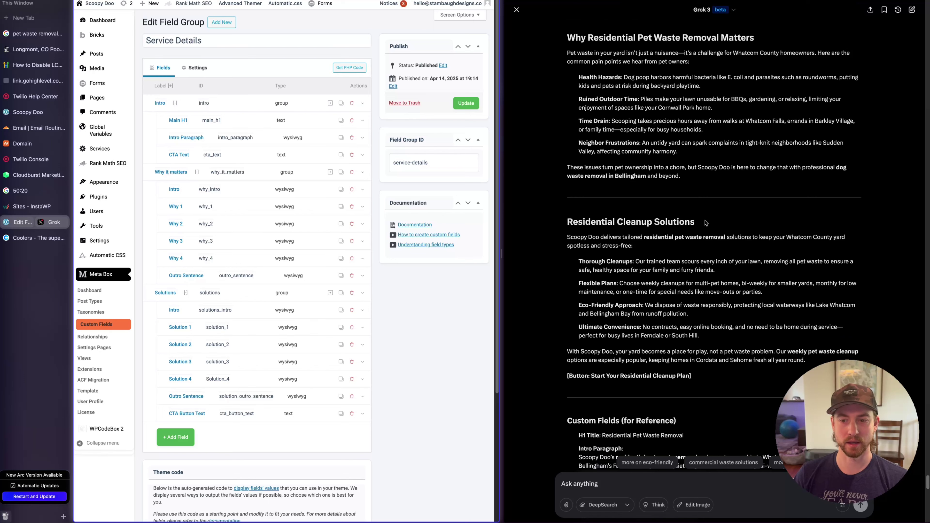
scroll(706, 223, down, 2)
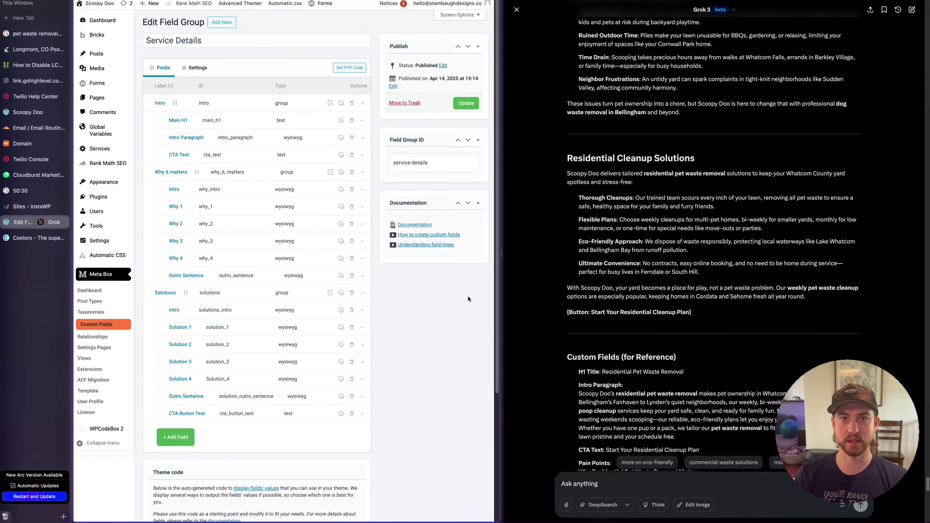
scroll(586, 253, up, 3)
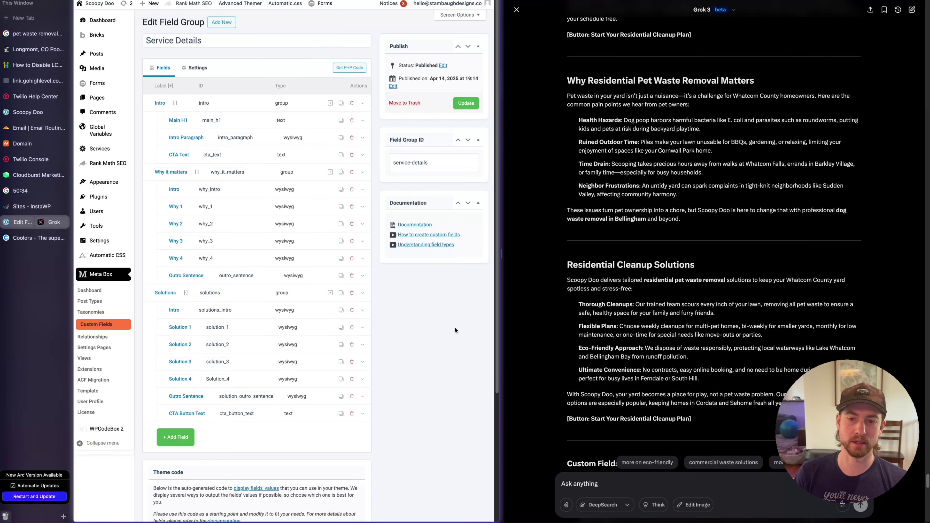
scroll(657, 385, up, 9)
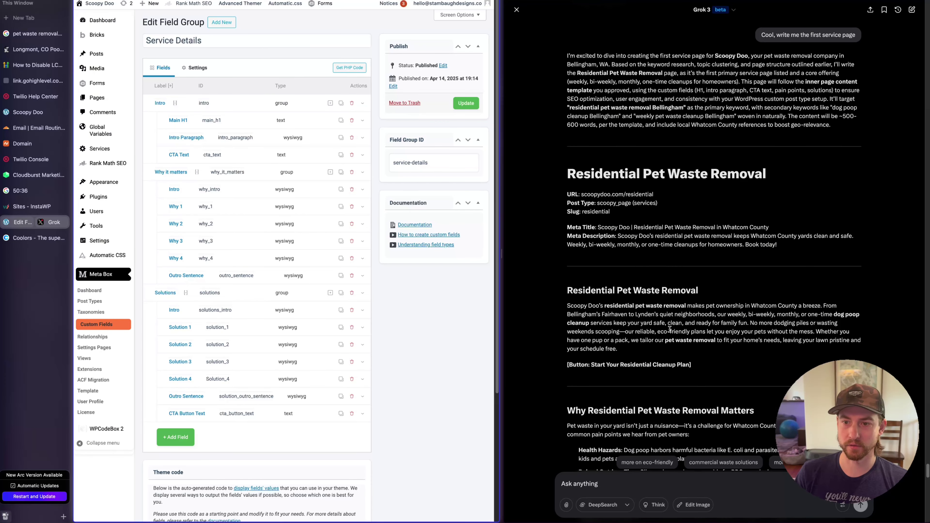
Mark the residential slug and 'in Whatcom County' in the plan's meta title, then clear the selection
double_click(643, 195)
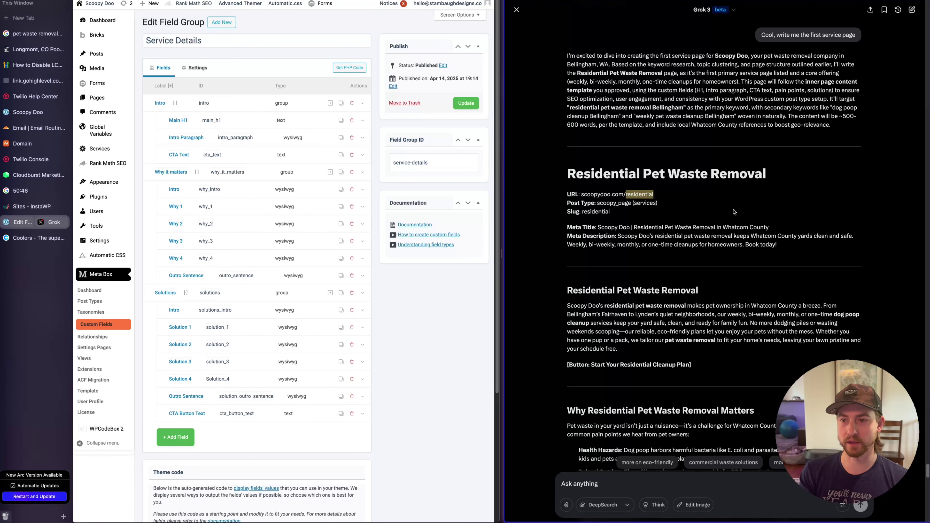
drag(723, 227, 783, 231)
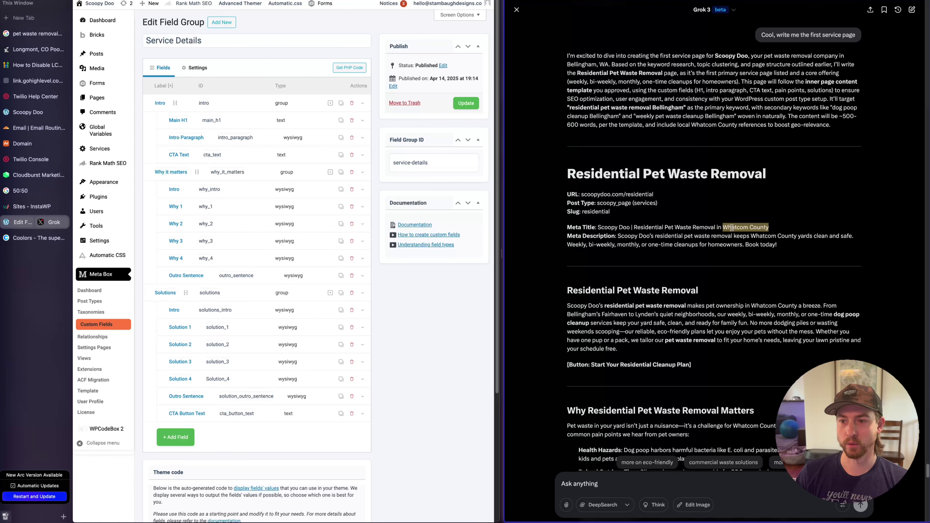
drag(778, 232, 716, 228)
click(719, 261)
scroll(726, 248, down, 3)
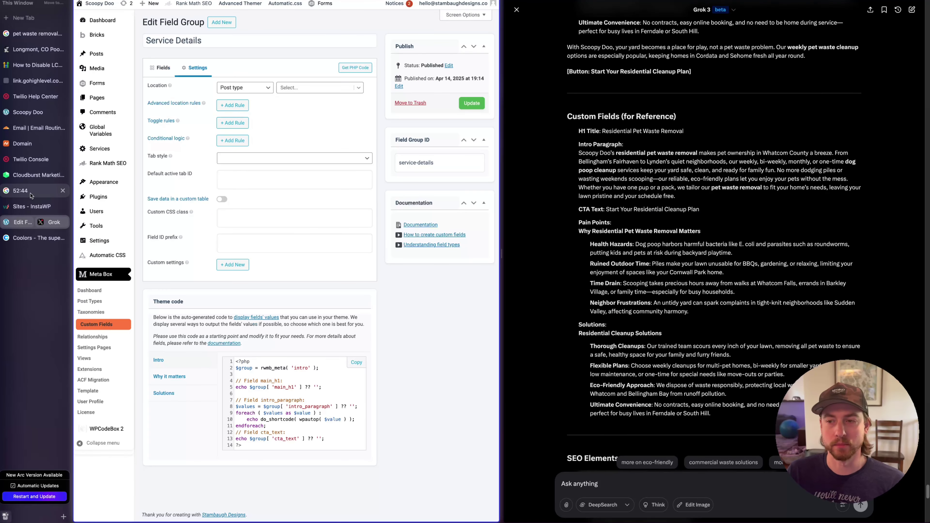
Set the field group location to Post type > Service, update it, and go to All Services
mouse_move(97, 243)
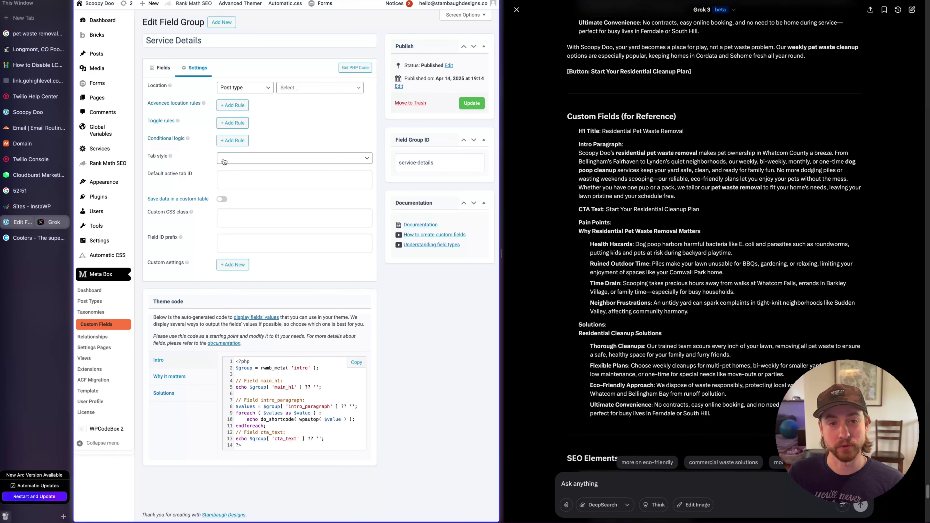
click(291, 90)
click(305, 168)
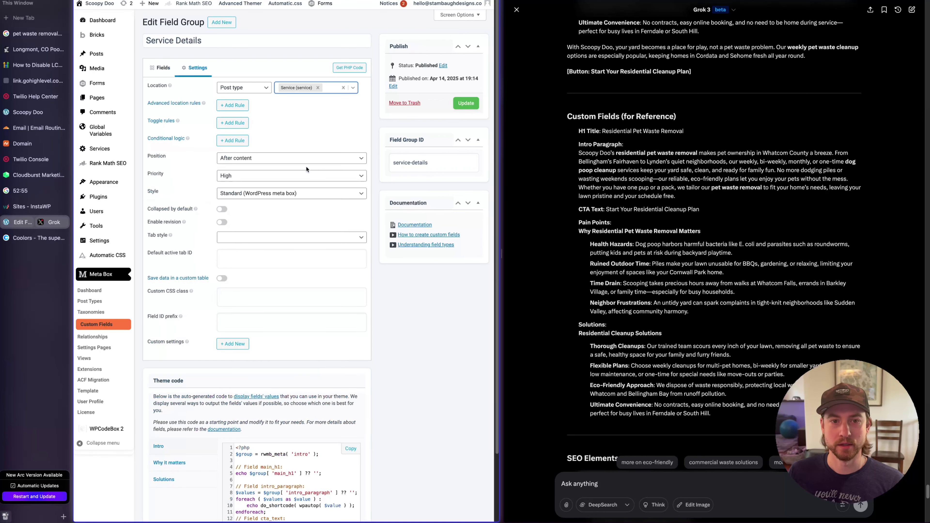
click(344, 99)
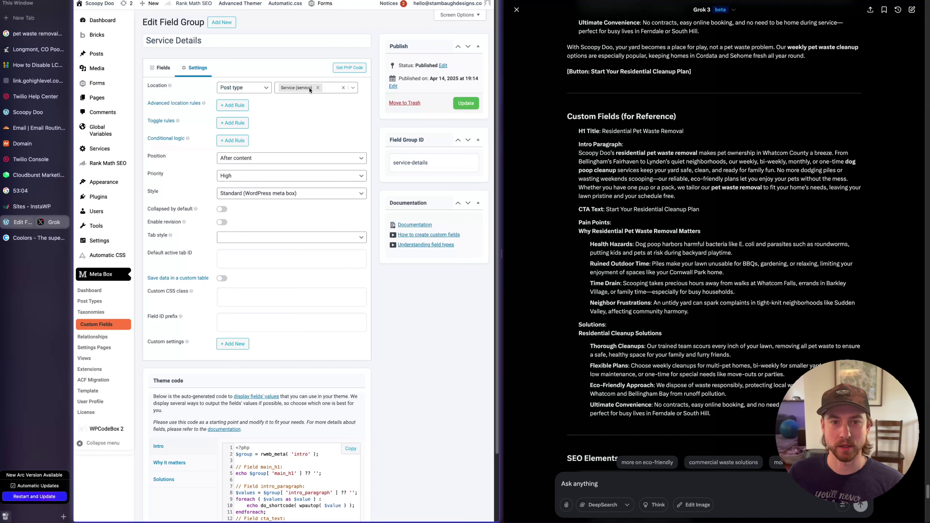
click(463, 104)
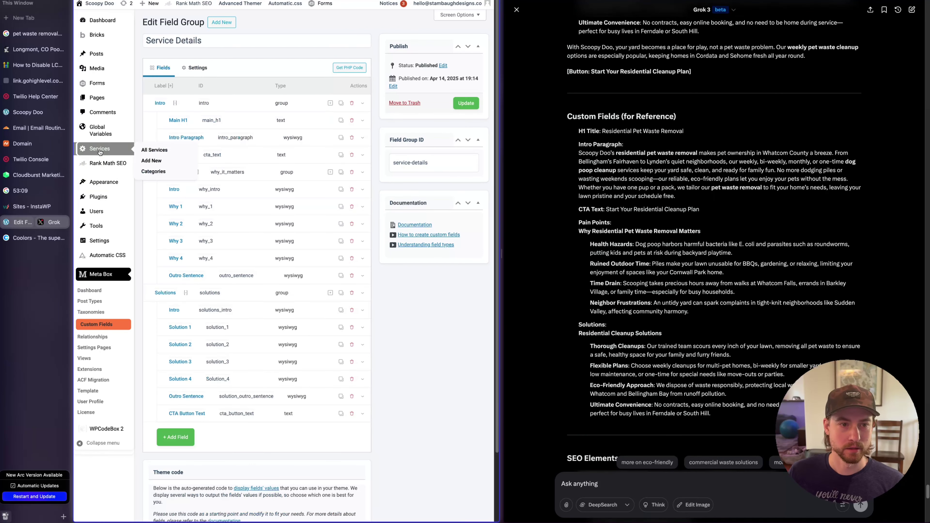
click(99, 149)
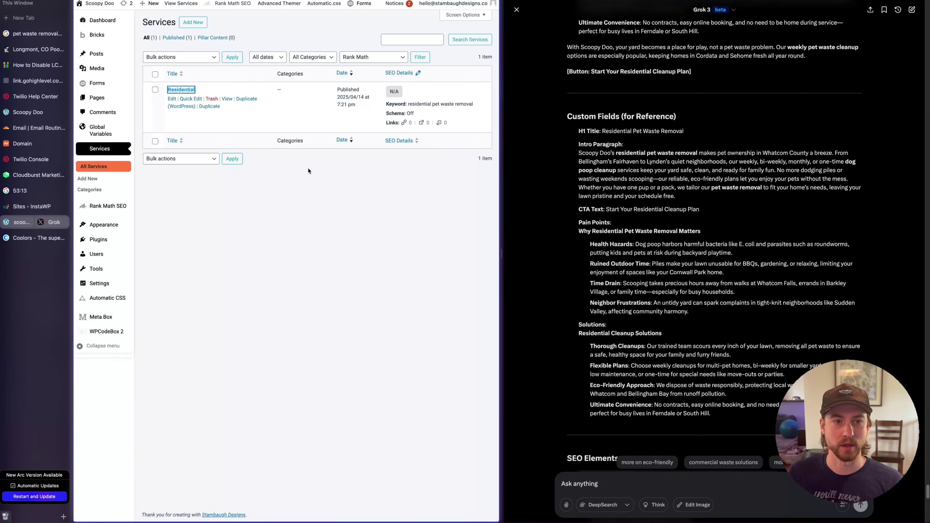
Scroll through the Residential service's empty Intro, Why it matters and Solutions fields
scroll(239, 229, down, 10)
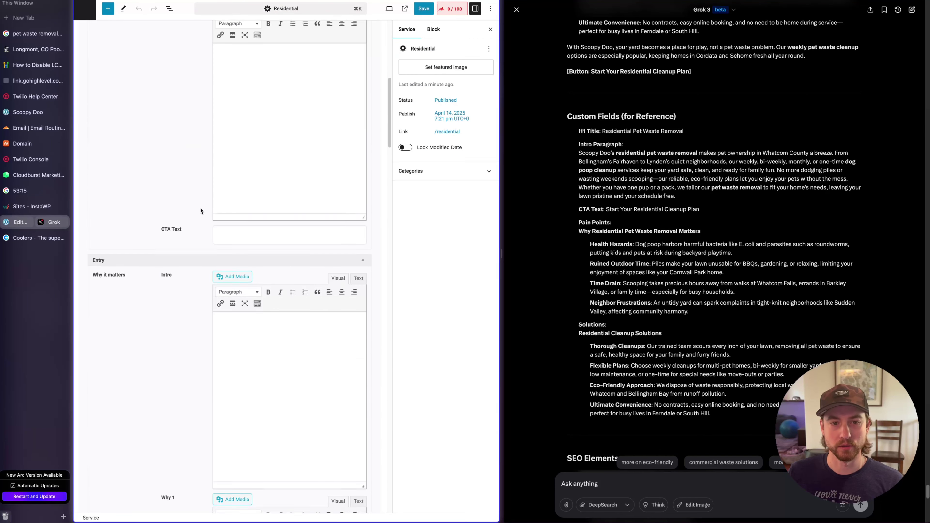
scroll(200, 207, down, 20)
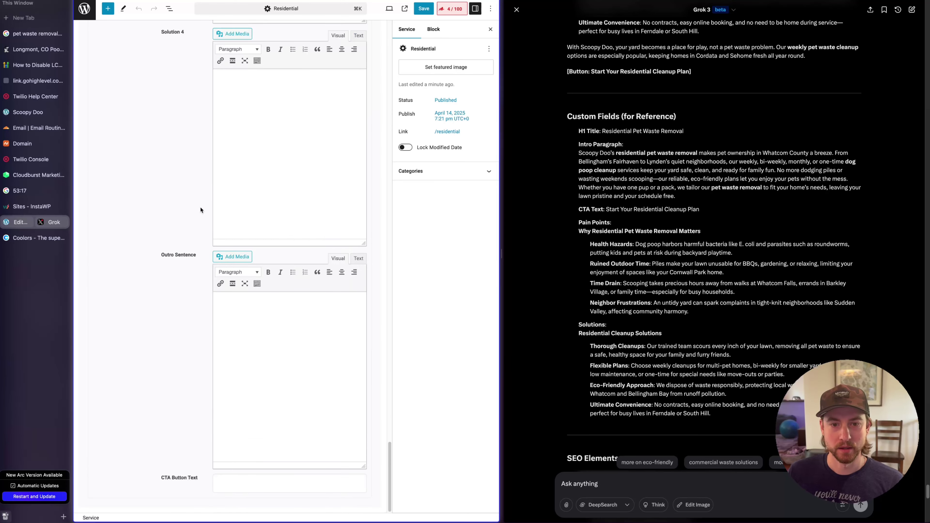
scroll(201, 210, up, 20)
scroll(207, 282, down, 5)
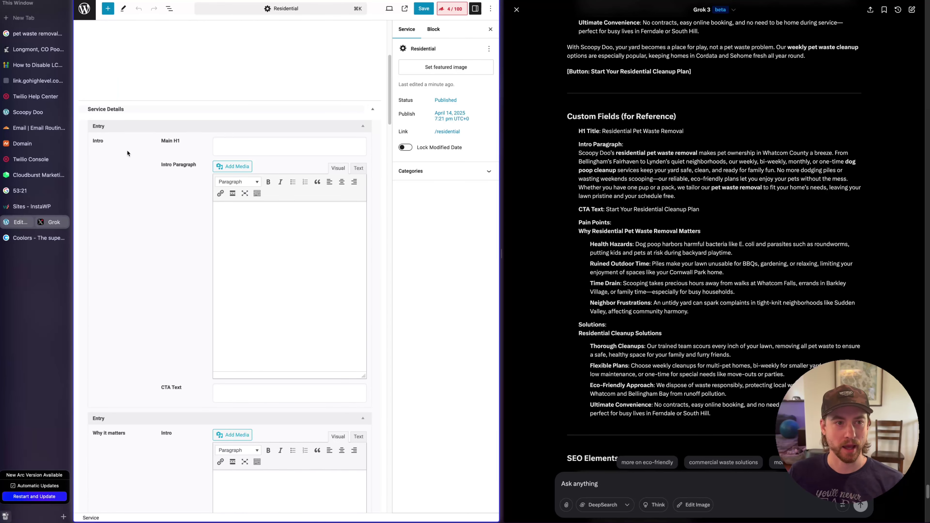
Open the scoopy-doo site's PHP Config in InstaWP and select the max_input_vars value 1000
click(13, 208)
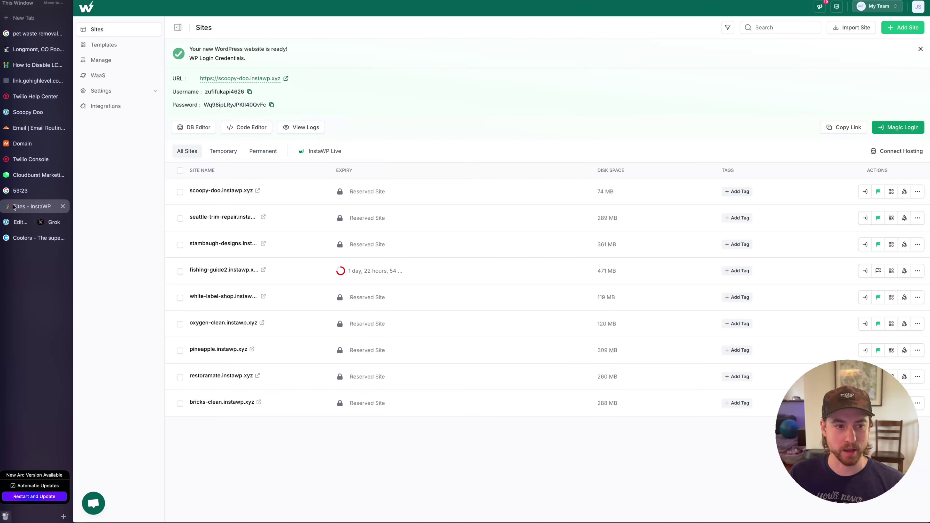
click(227, 191)
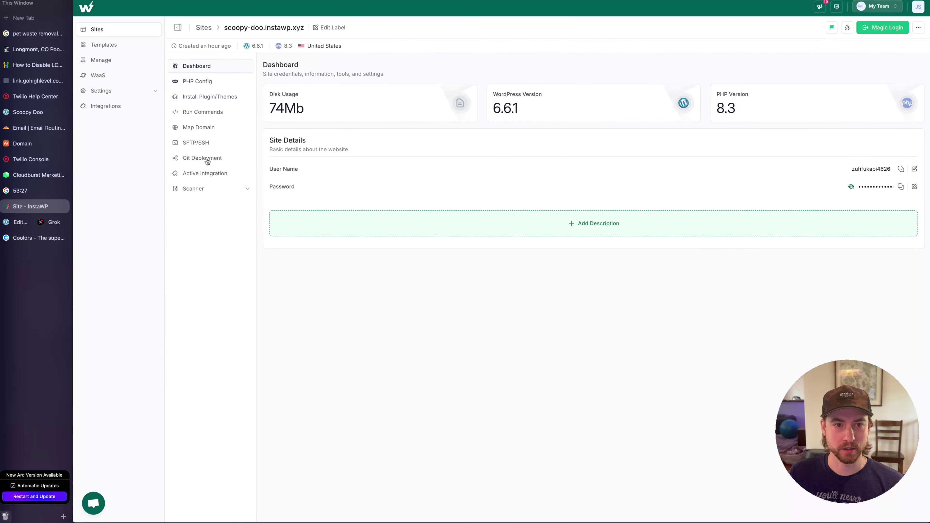
click(198, 85)
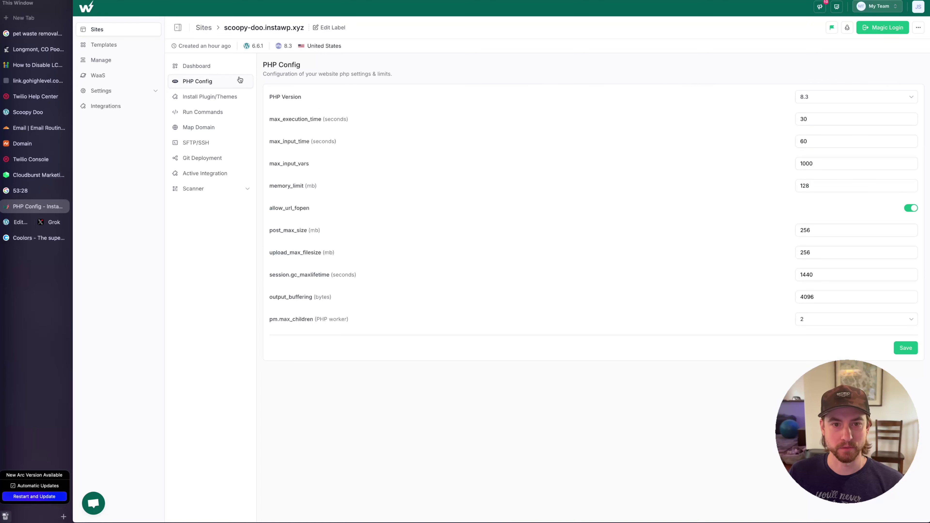
click(303, 166)
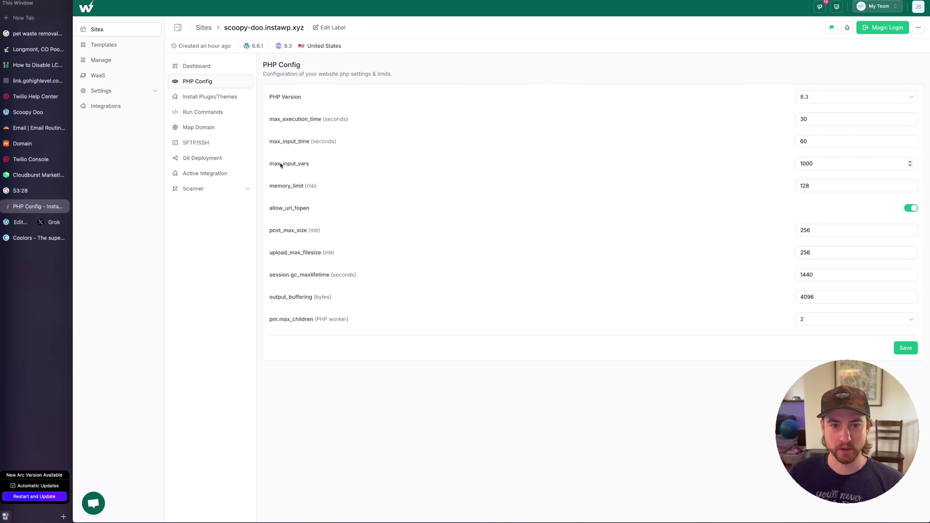
double_click(816, 163)
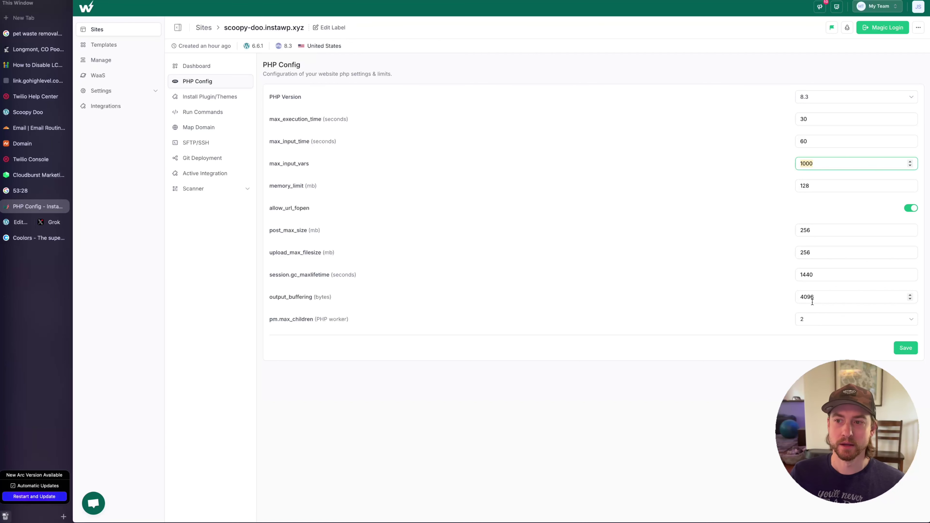
click(828, 164)
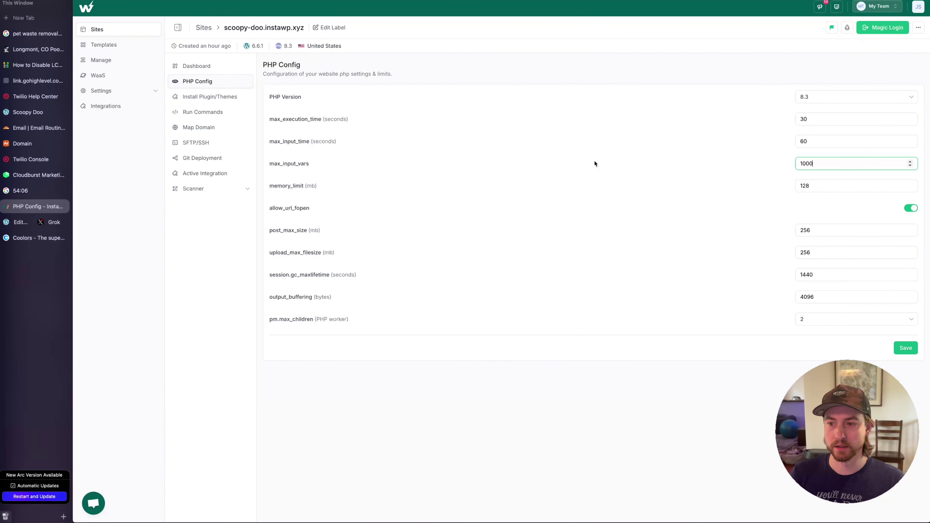
Copy the H1 title from Grok into Main H1 as 'Residential Pet Waste Removal'
click(16, 225)
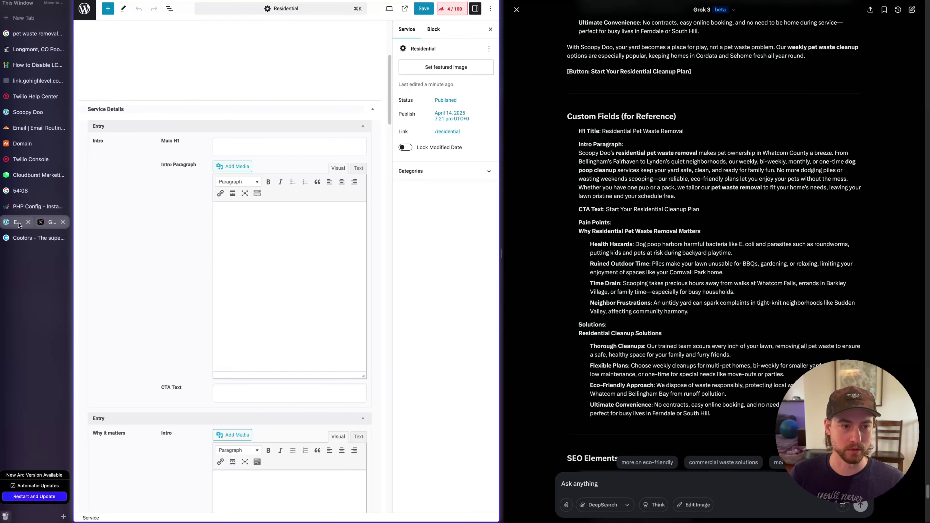
click(363, 125)
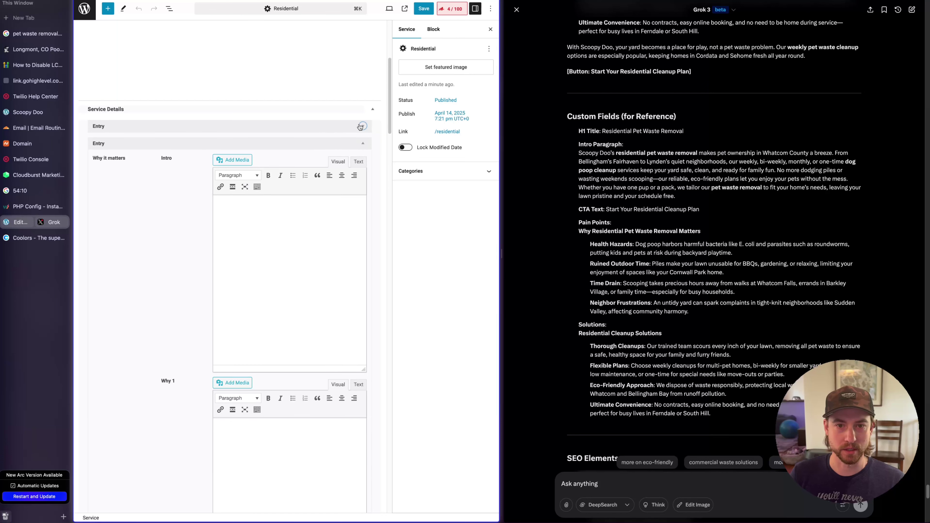
click(363, 126)
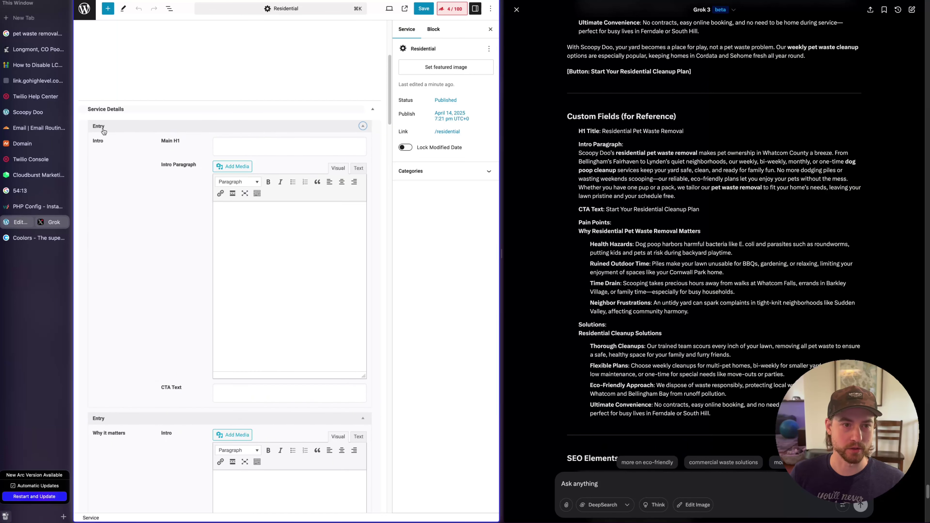
click(234, 140)
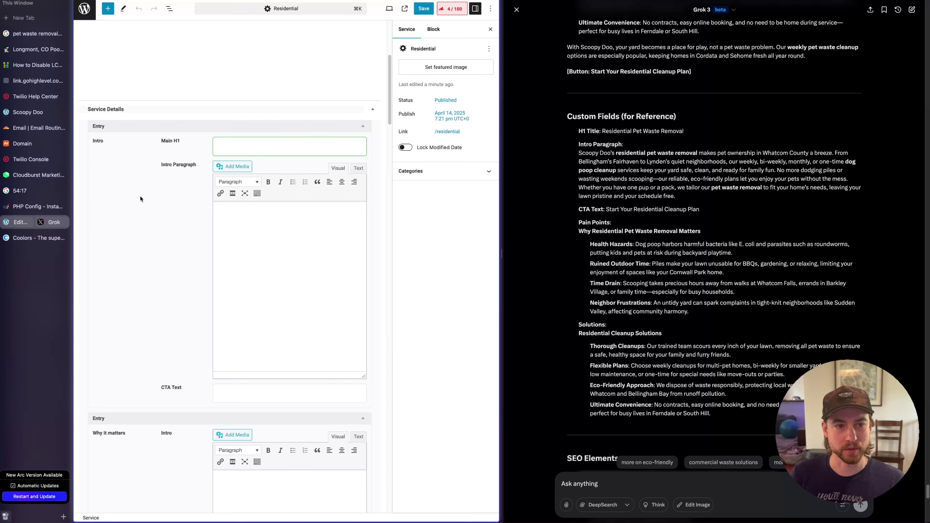
scroll(140, 198, up, 3)
scroll(205, 183, down, 2)
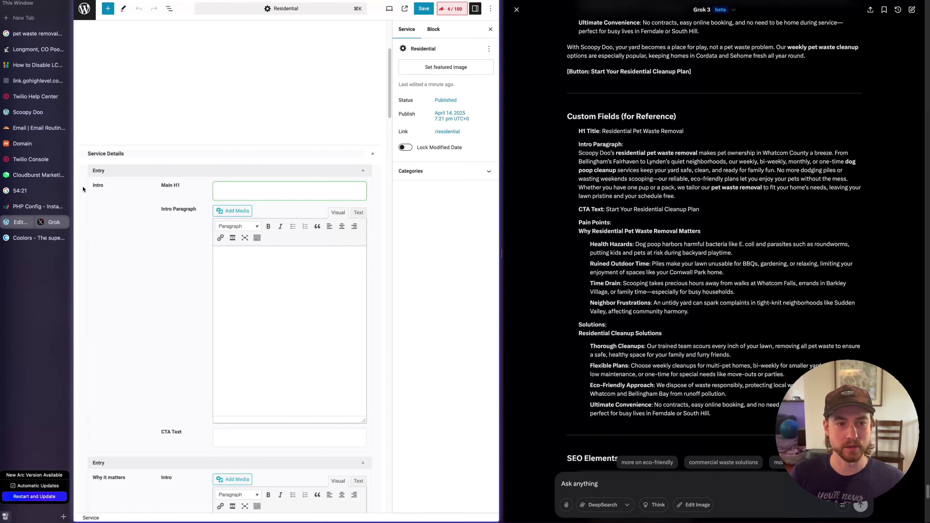
click(630, 159)
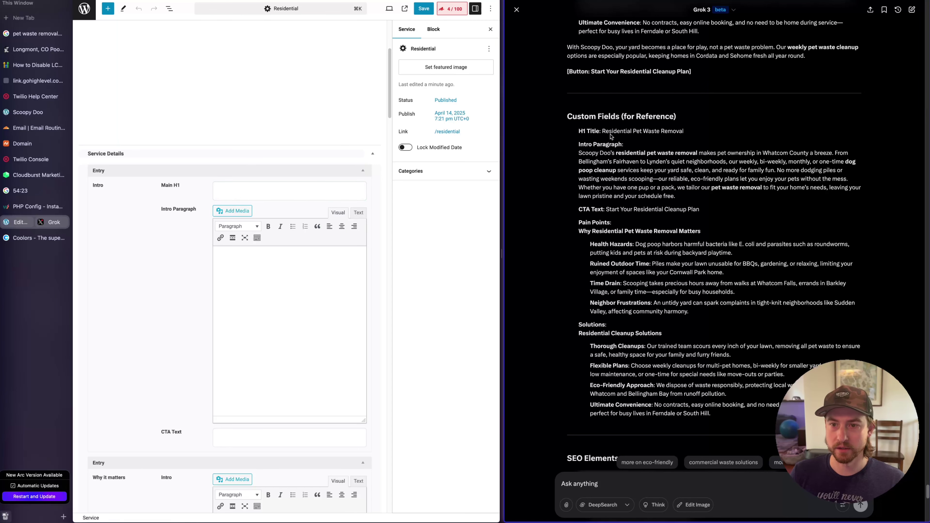
drag(602, 130, 719, 133)
key(super+c)
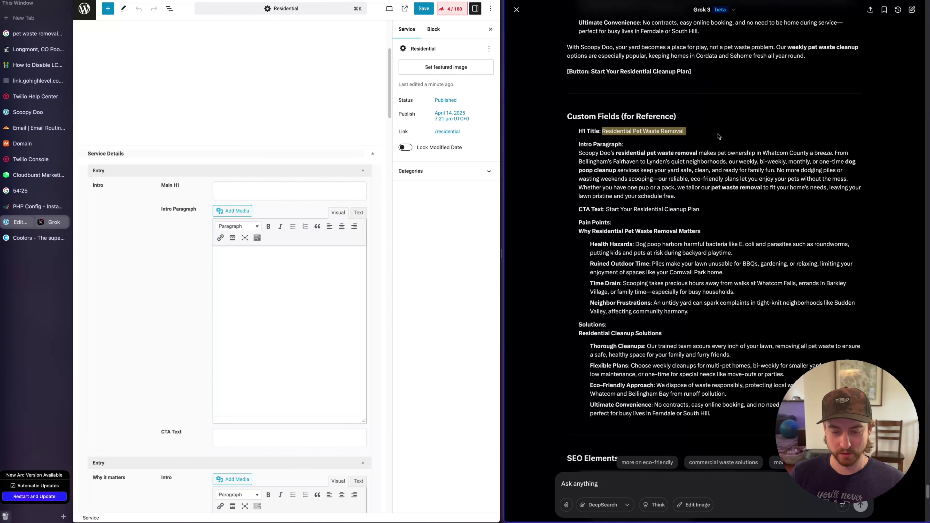
click(274, 194)
key(super+v)
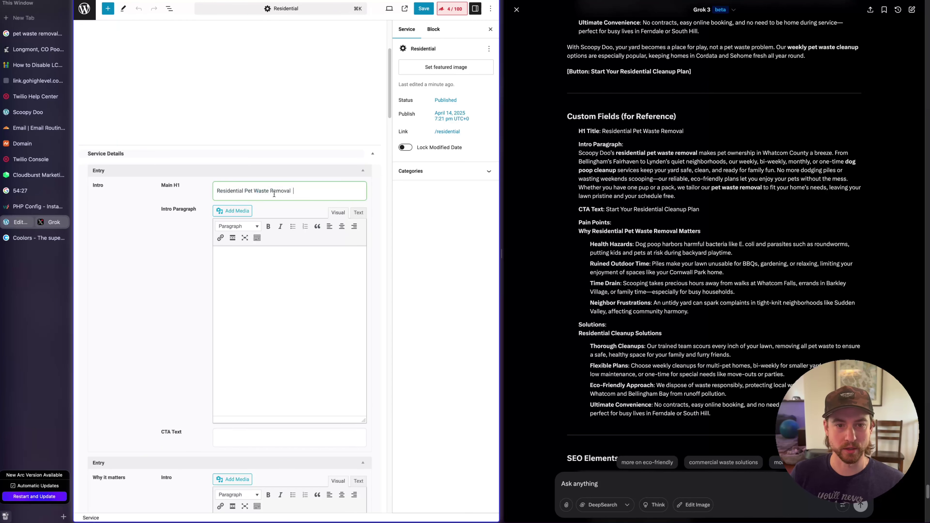
Copy Grok's intro paragraph into the Intro Paragraph editor
click(595, 167)
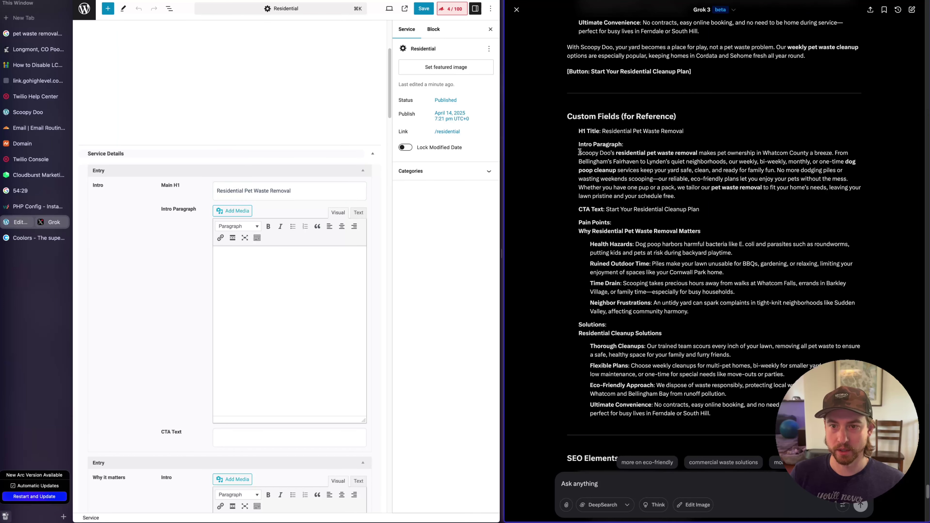
drag(578, 153, 721, 198)
key(super+c)
click(274, 285)
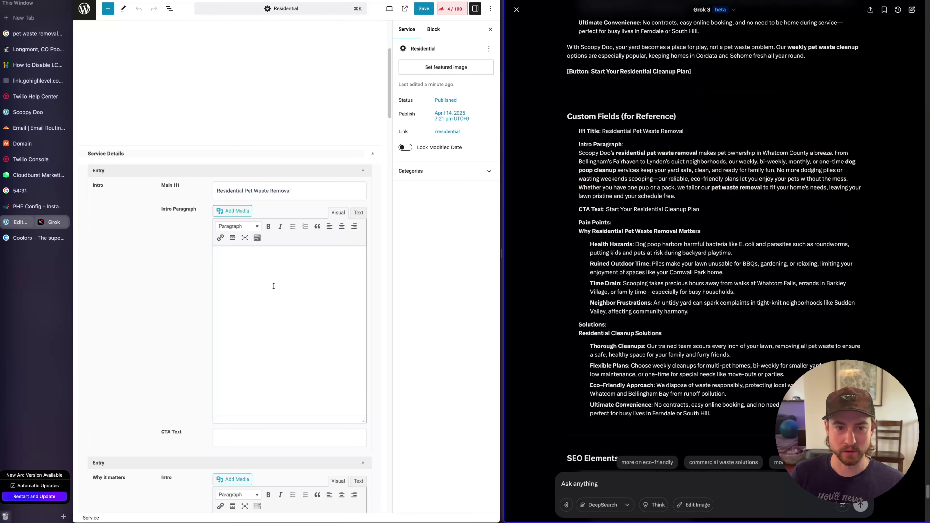
key(super+v)
Paste the Pain Points list and bold the Ruined Outdoor Time, Time Drain and Neighbor Frustrations labels
scroll(330, 273, down, 3)
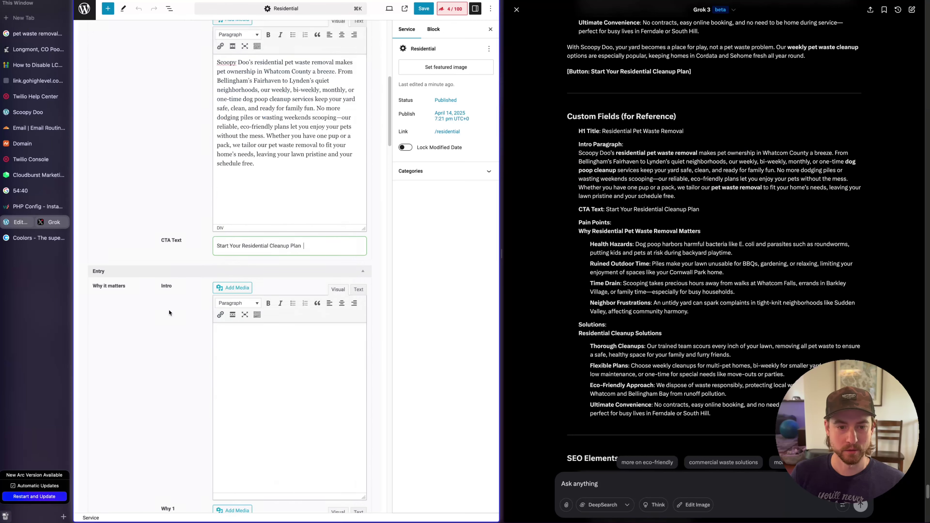
scroll(294, 328, down, 3)
key(super+v)
drag(294, 328, 232, 339)
key(super+b)
scroll(289, 323, down, 1)
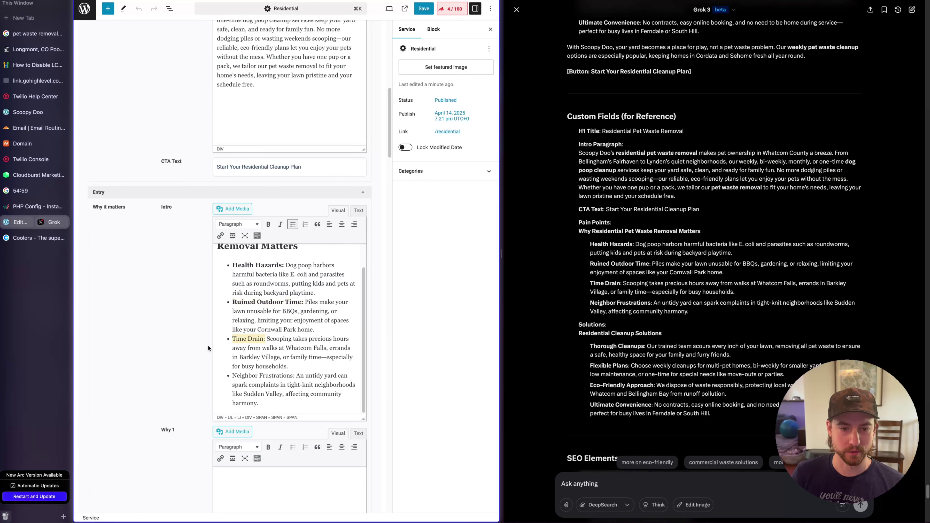
key(super+b)
drag(294, 376, 232, 376)
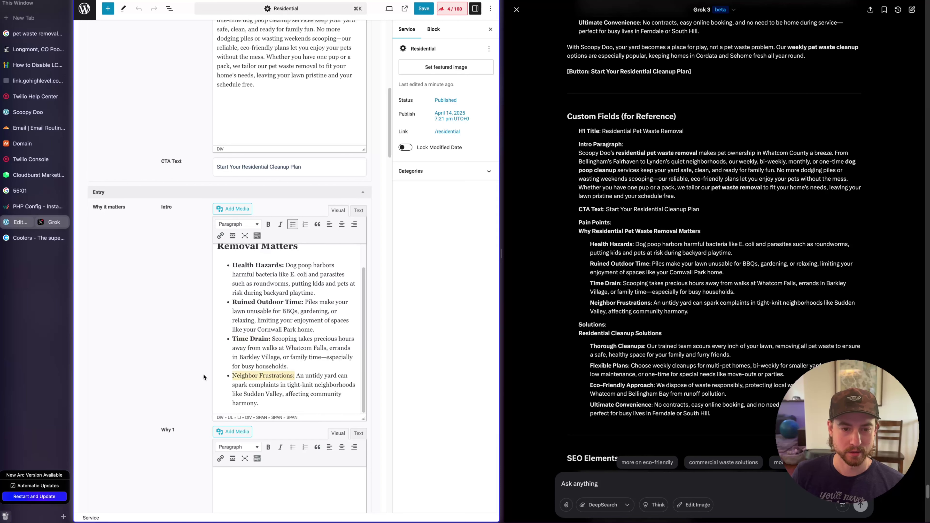
key(super+b)
Select the pain points heading, Health Hazards bullet and Why it matters heading, then focus Outro Sentence
scroll(308, 353, up, 1)
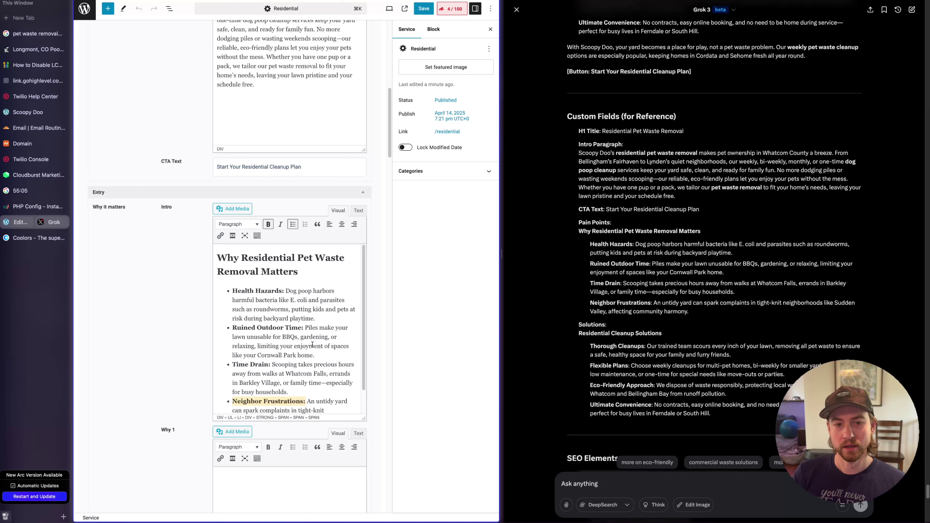
drag(329, 277, 172, 248)
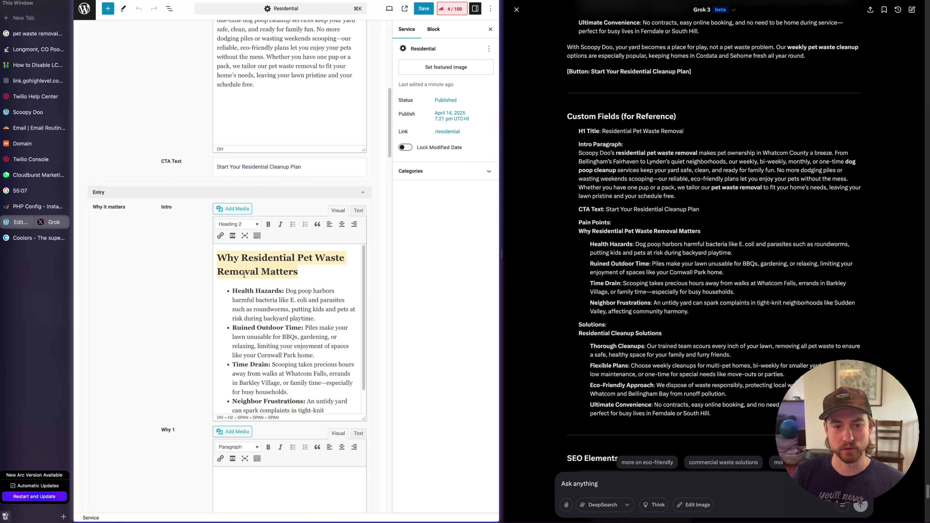
mouse_move(229, 290)
mouse_down()
mouse_move(271, 292)
mouse_move(317, 316)
mouse_up()
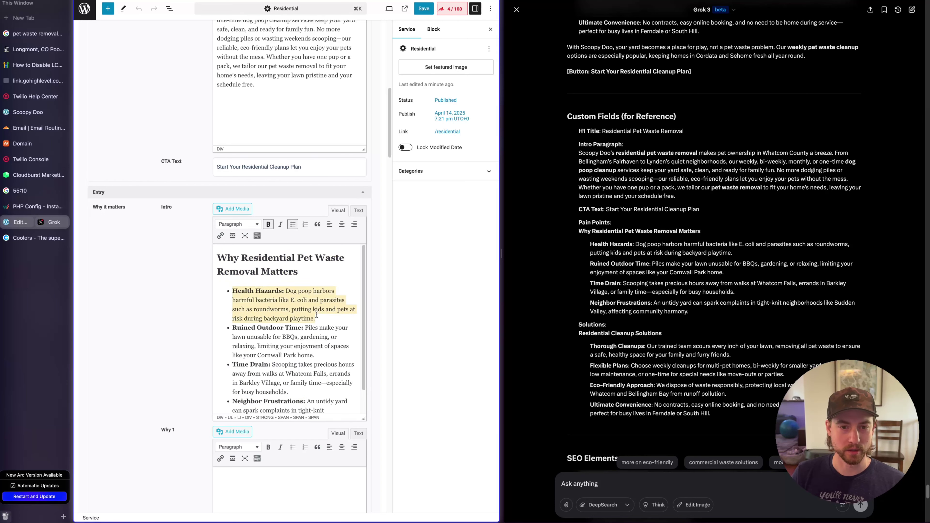
click(330, 318)
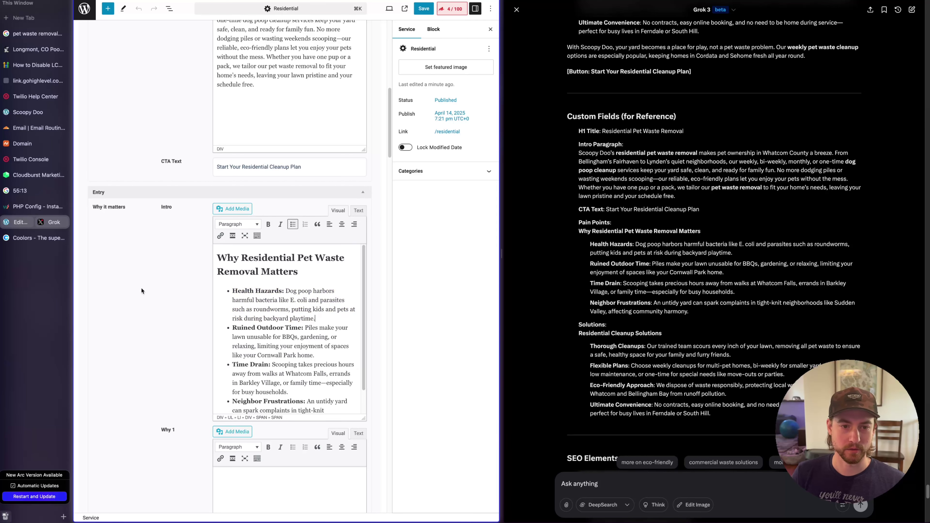
scroll(143, 291, down, 3)
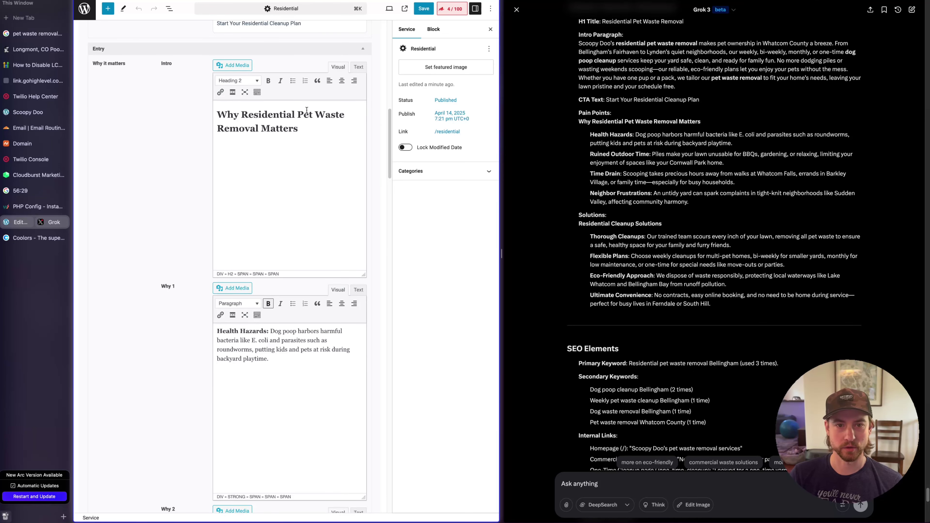
drag(306, 130, 215, 114)
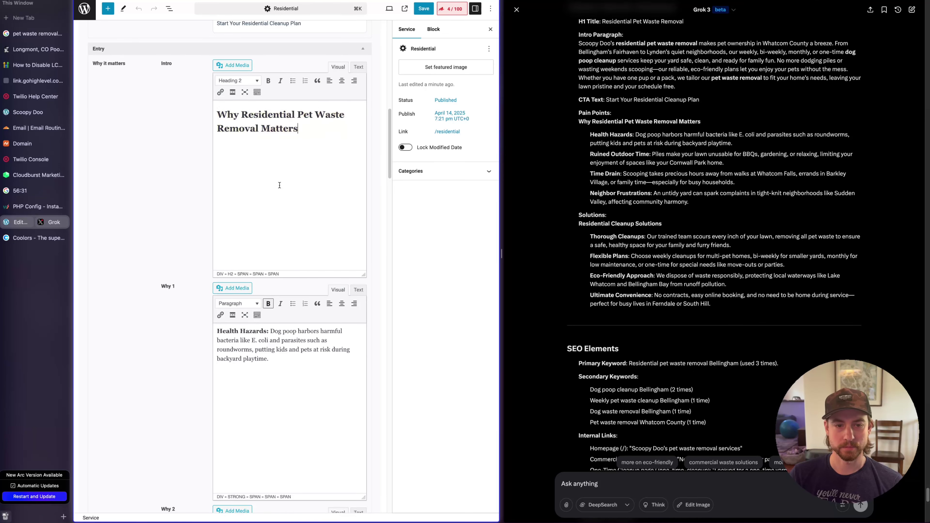
scroll(181, 250, down, 5)
scroll(186, 248, down, 15)
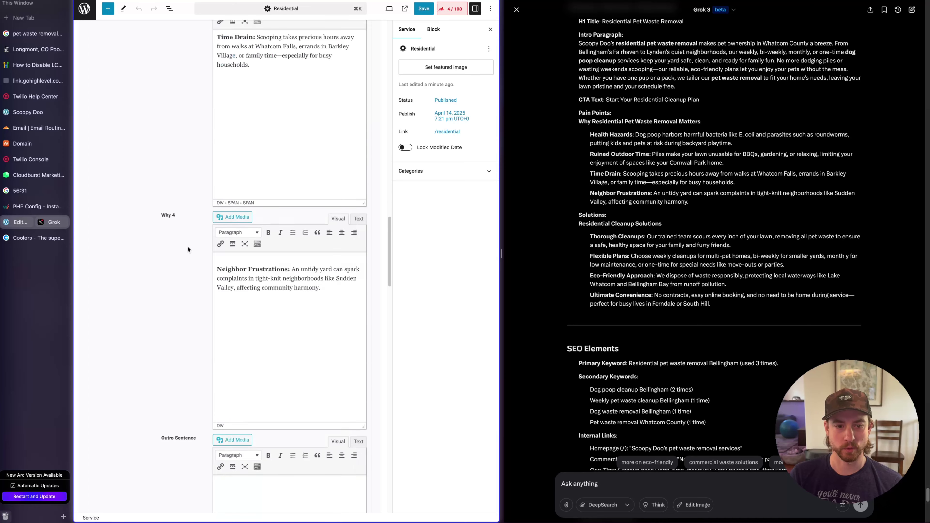
click(318, 264)
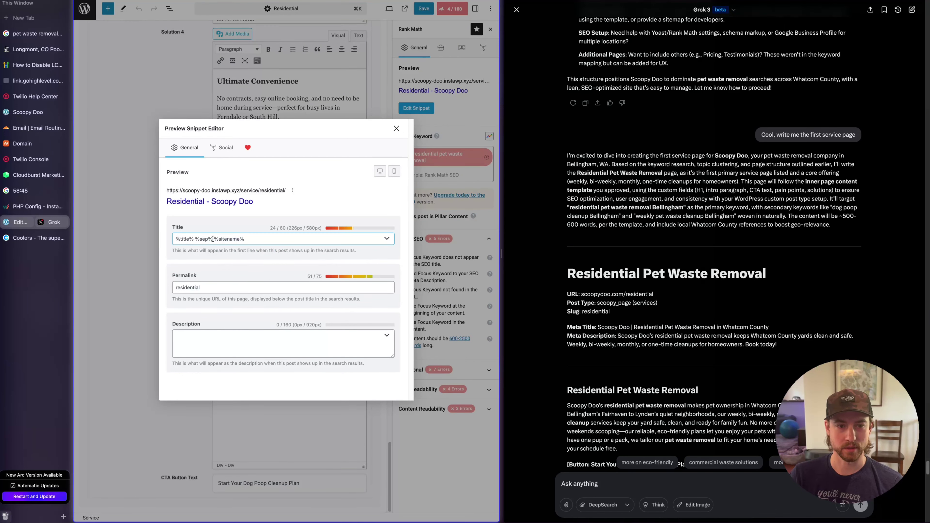
Set the SEO title and meta description in Rank Math from Grok's meta title and description
click(213, 238)
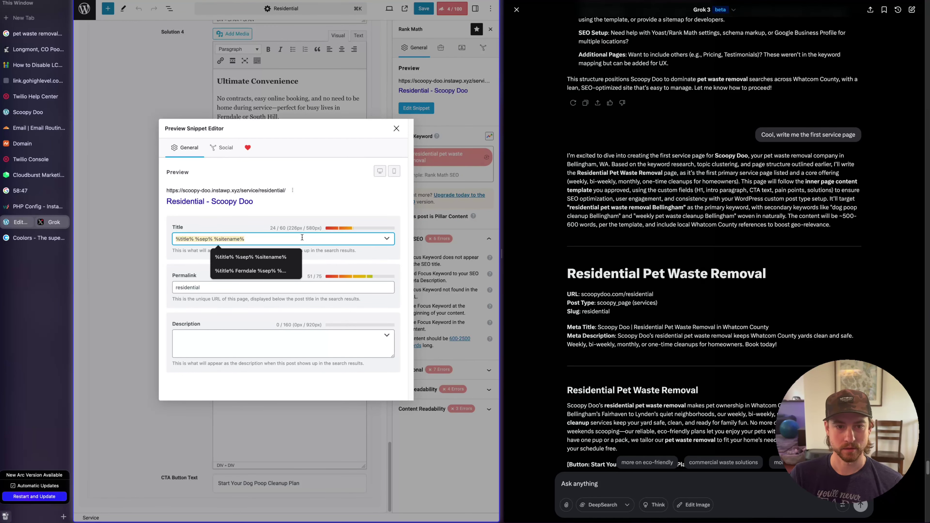
key(super+v)
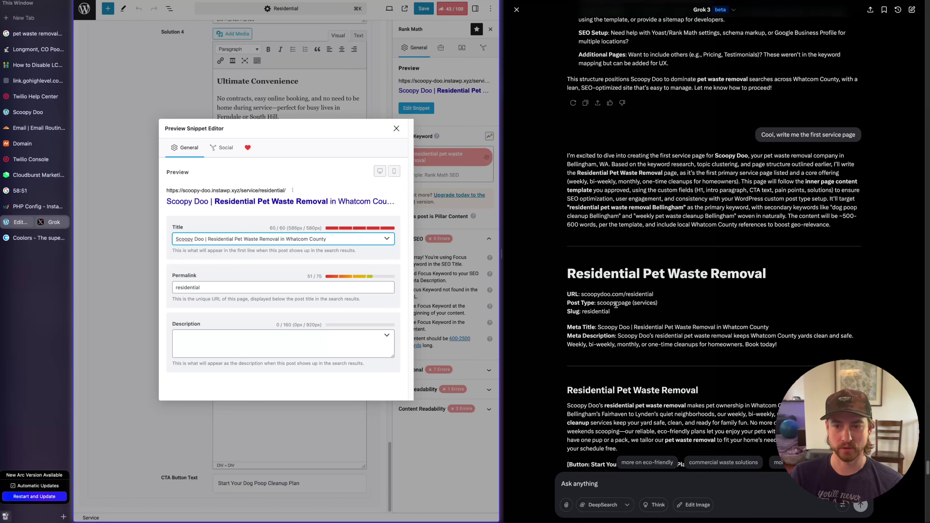
click(619, 342)
drag(618, 337, 809, 352)
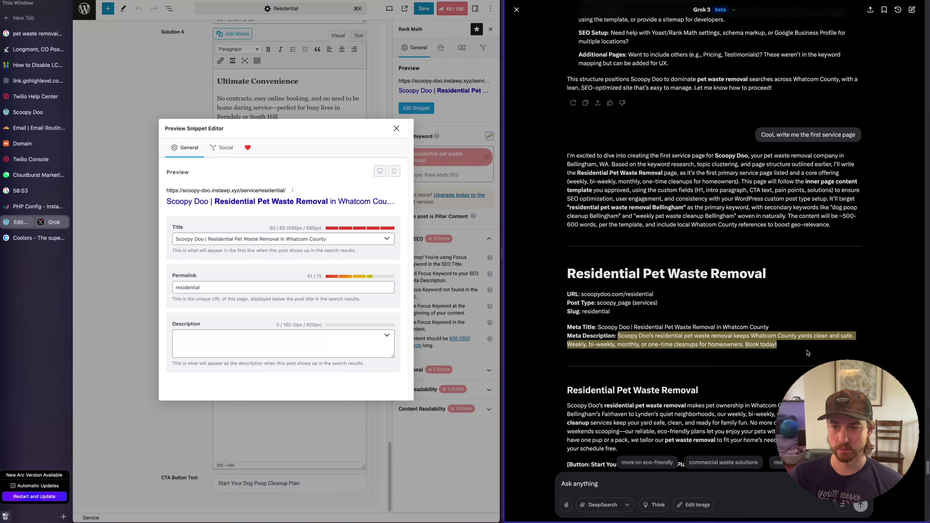
click(374, 339)
key(super+v)
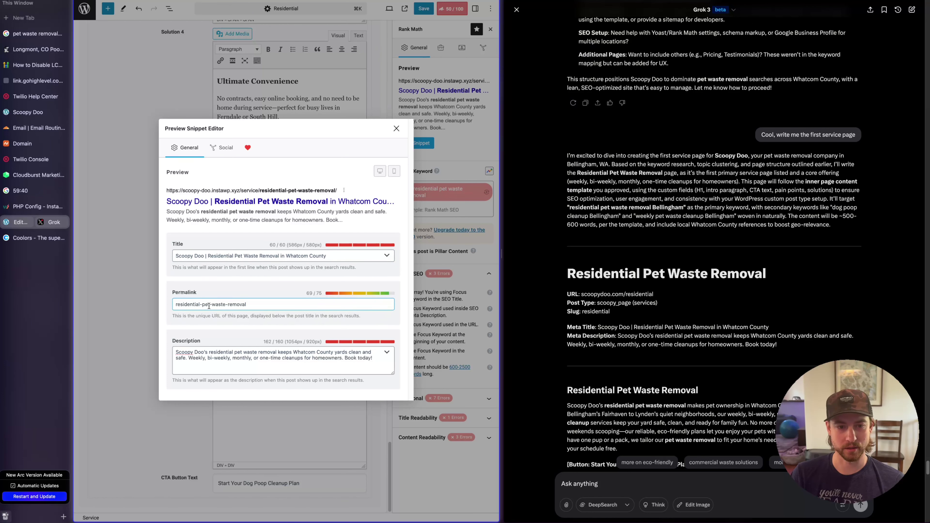
Change the permalink slug to residential-pet-waste-removal
double_click(190, 305)
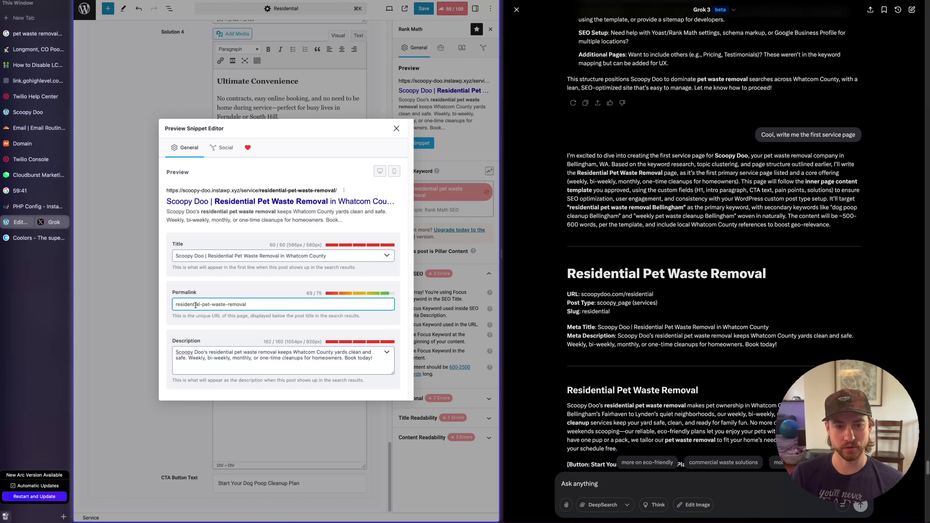
click(205, 315)
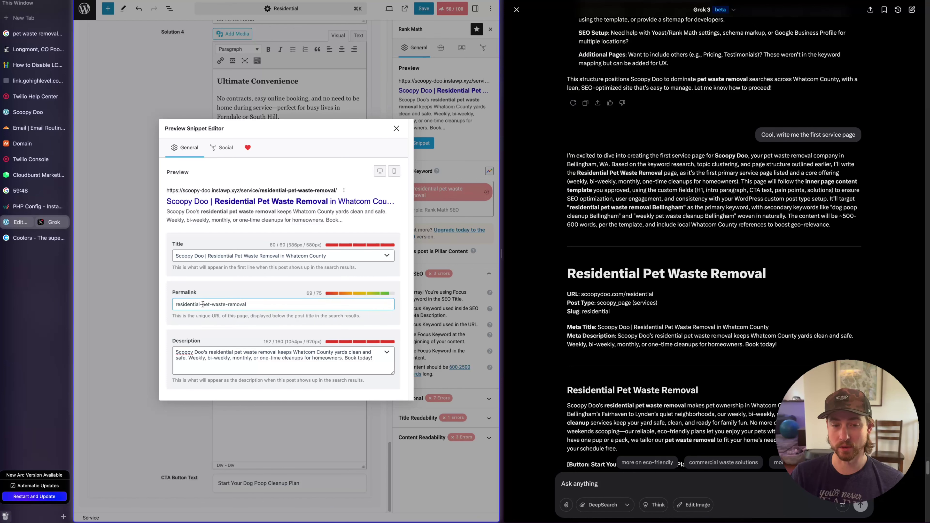
drag(203, 305, 313, 304)
click(207, 327)
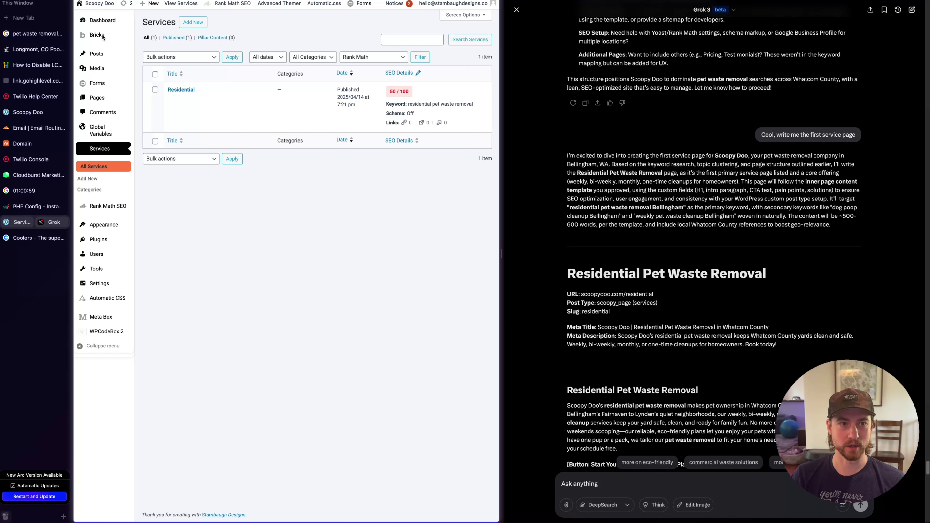
From Bricks > Templates, open HEADER's 'Edit with Bricks' link in a new tab and switch to it
mouse_move(110, 35)
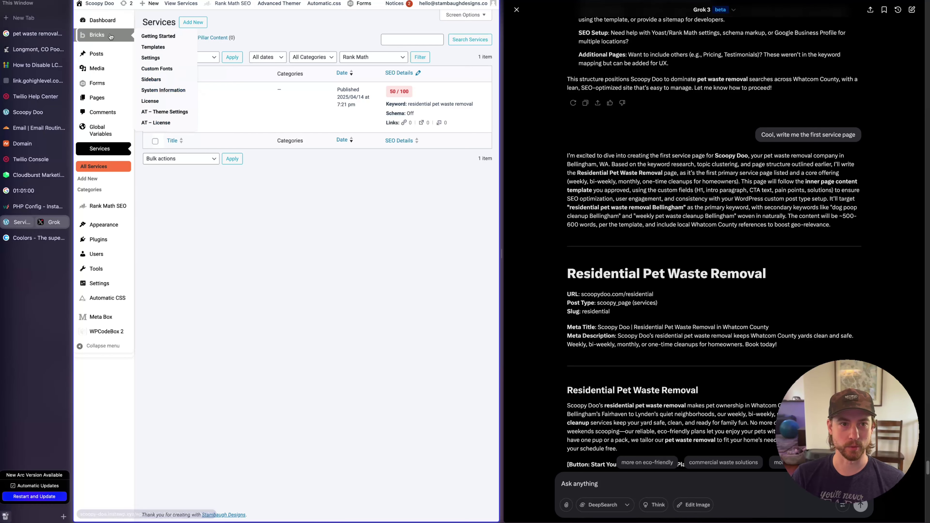
click(160, 48)
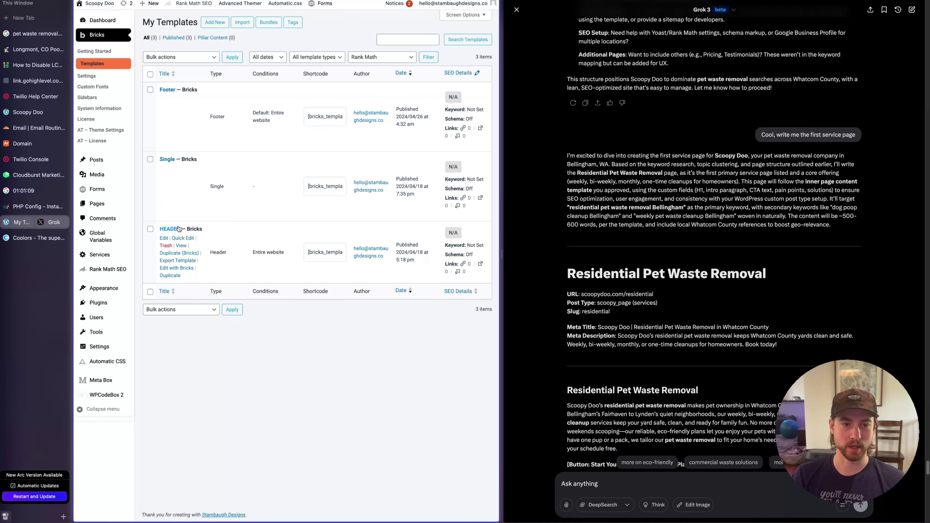
right_click(179, 267)
click(216, 271)
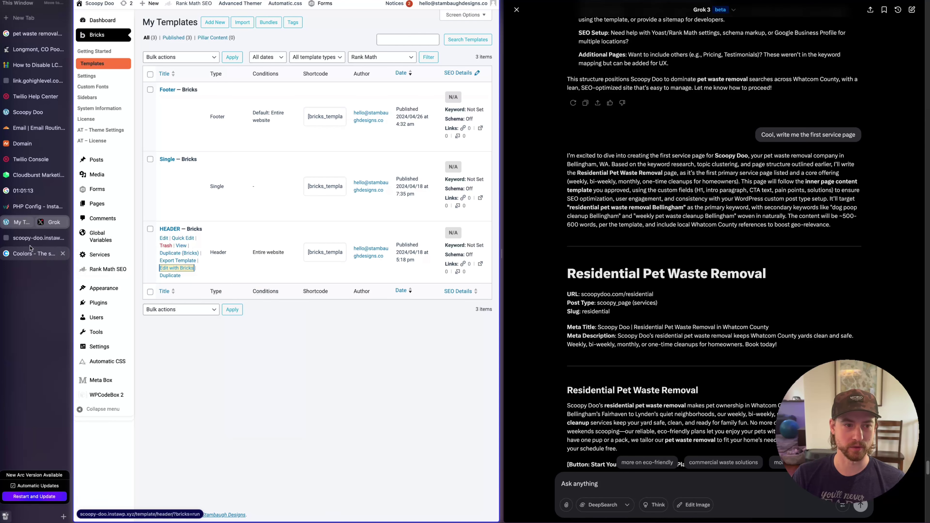
click(36, 238)
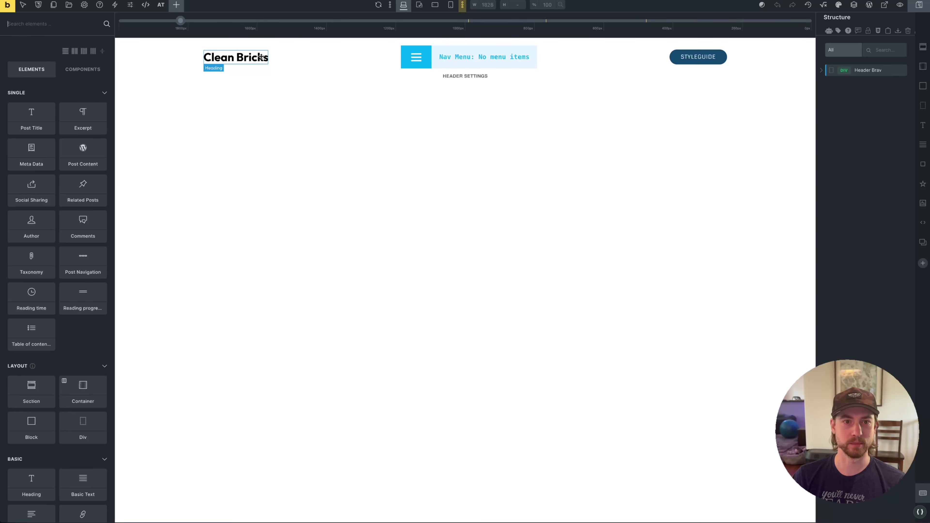
Replace the header heading text with 'Scoopy Doo'
click(278, 57)
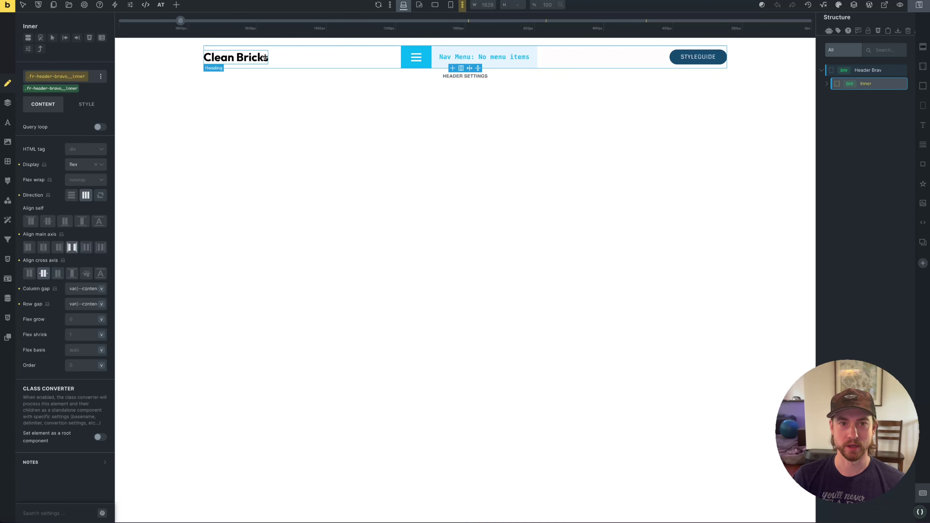
triple_click(250, 58)
text(Sco)
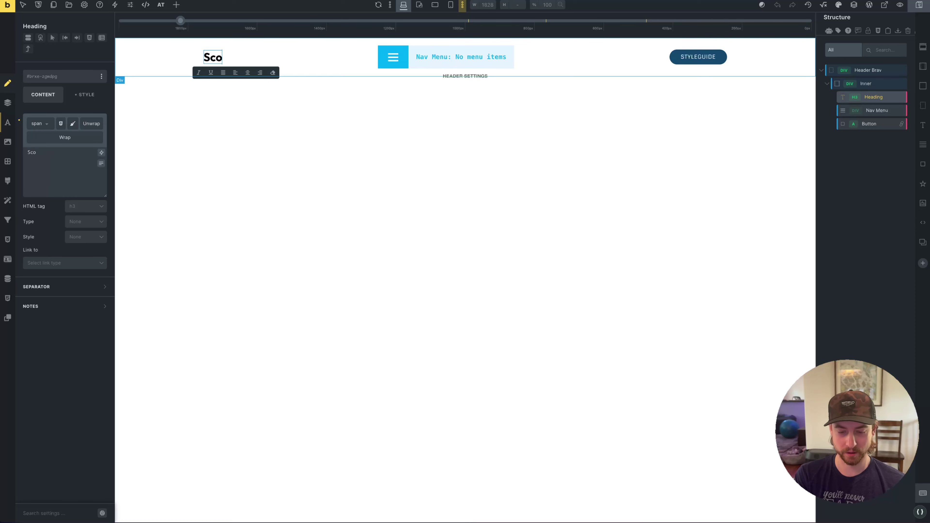
text(opy Doo)
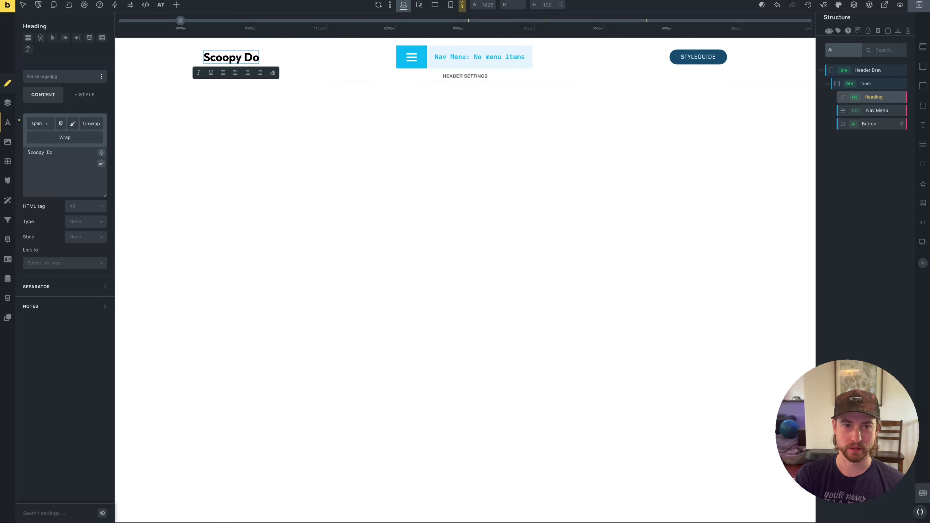
click(307, 70)
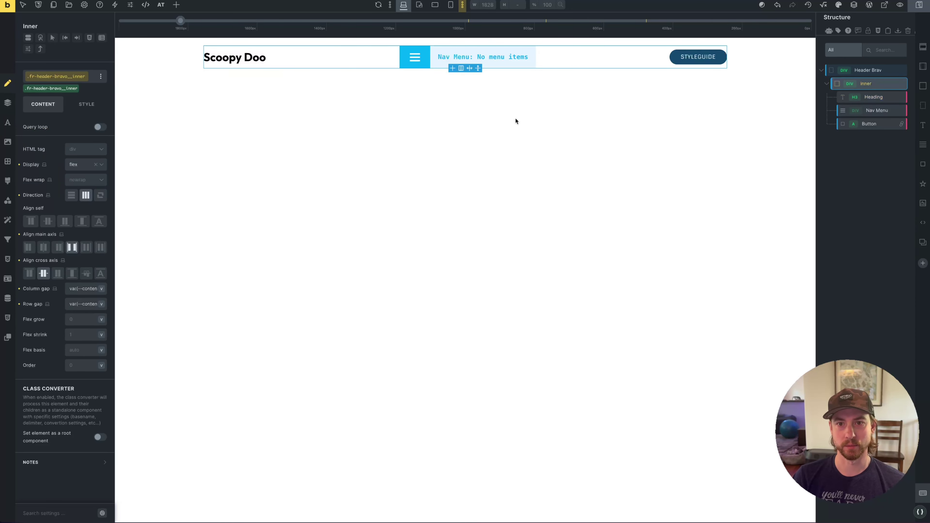
Change the STYLEGUIDE button label to 'BOOK NOW' and select the Header Bravo section
click(684, 56)
double_click(684, 57)
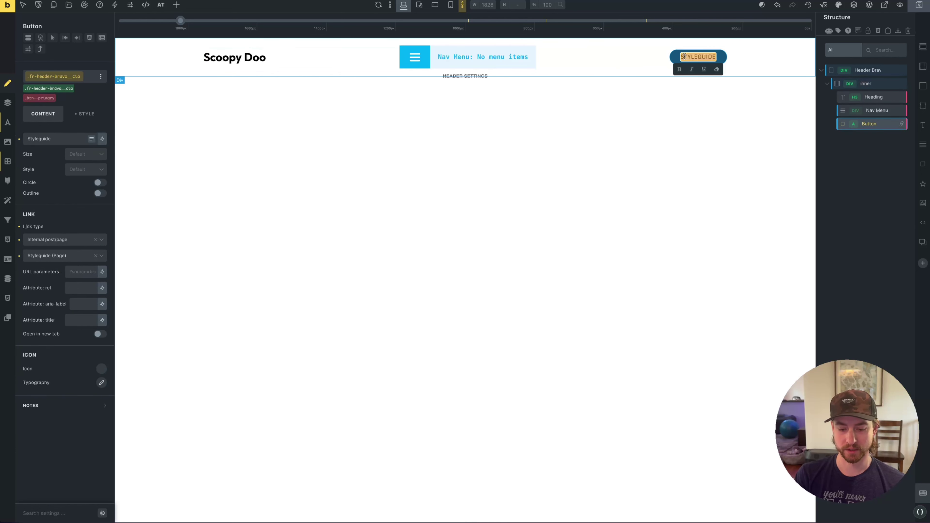
text(BOOK NOW)
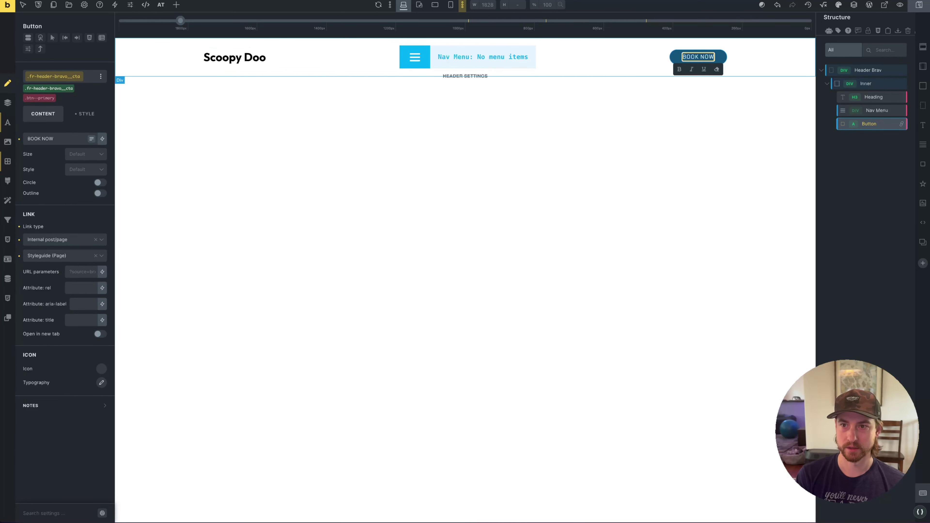
click(679, 143)
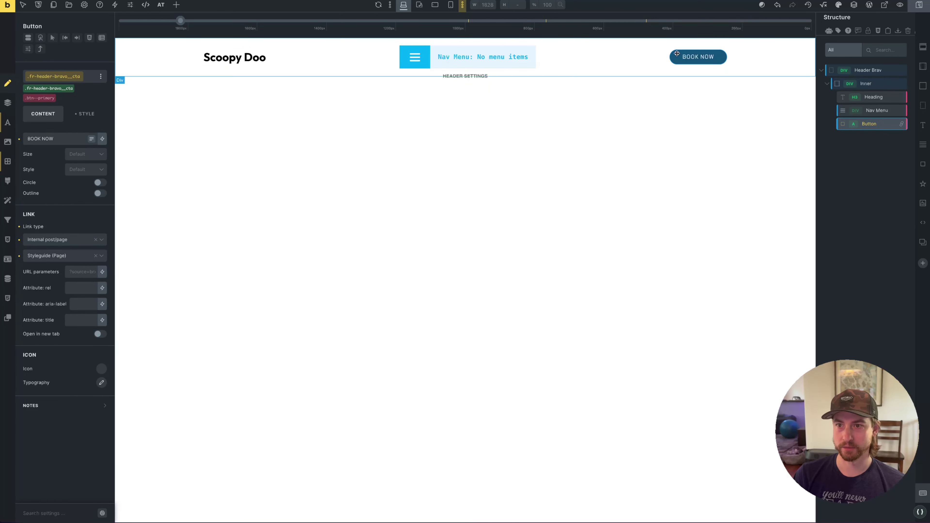
double_click(691, 56)
click(671, 170)
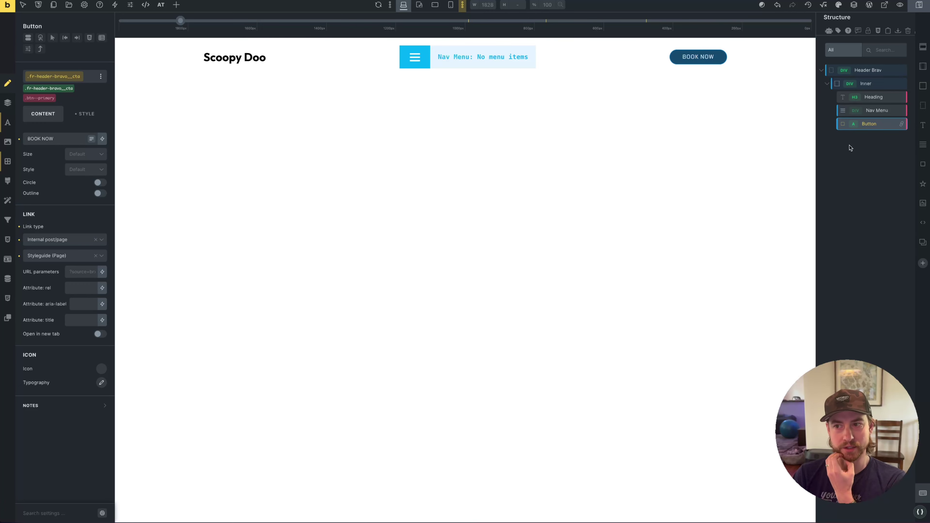
click(878, 111)
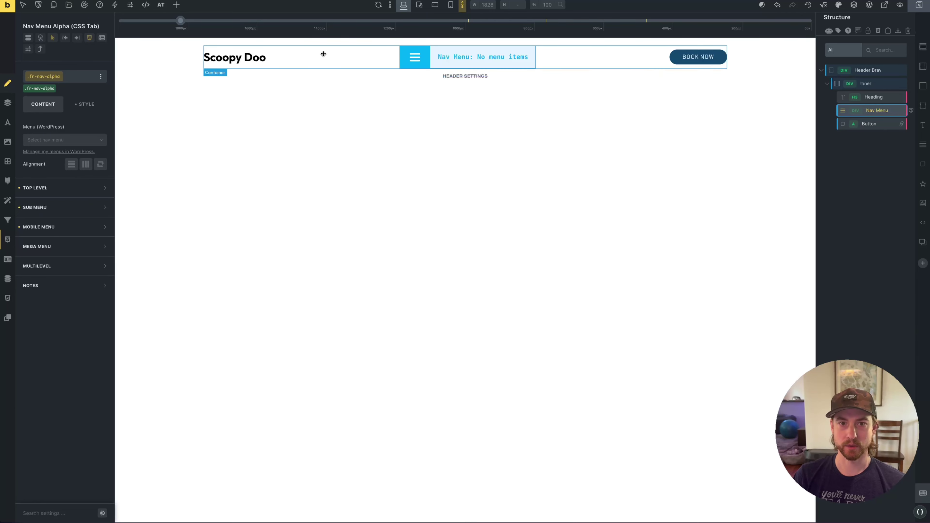
click(171, 52)
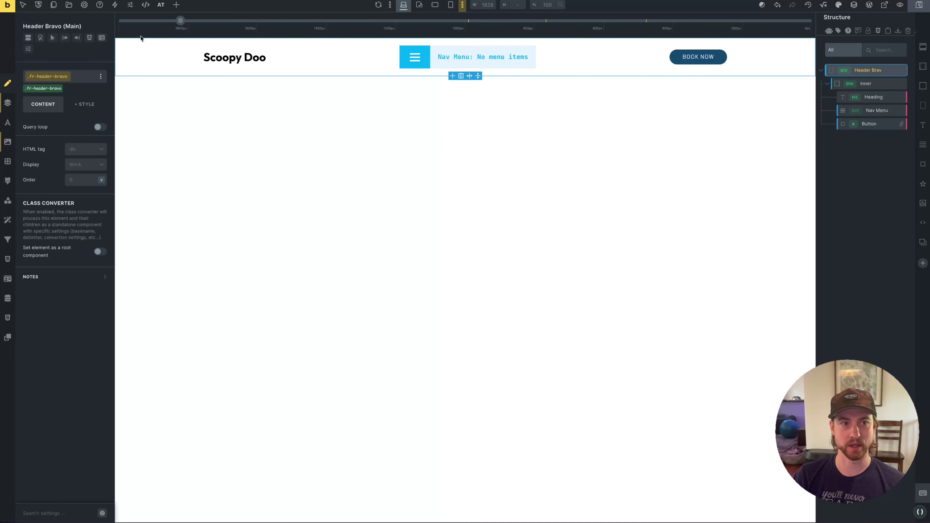
In the template library, switch the source to Frames and filter to the Headers bundle
click(68, 4)
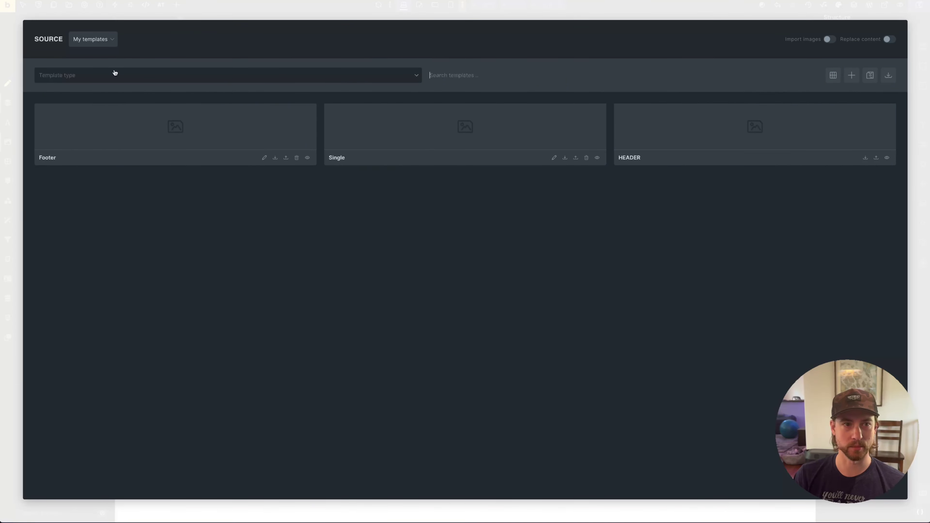
click(94, 38)
click(96, 86)
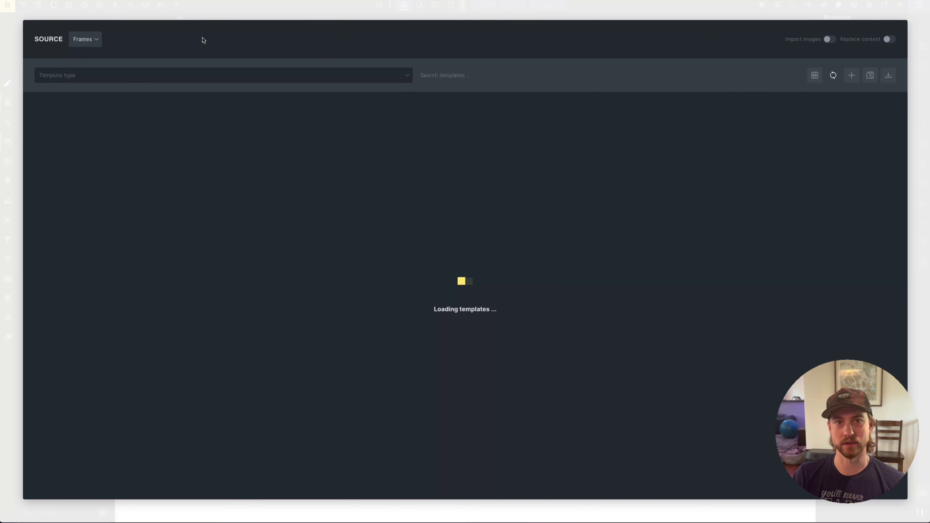
click(197, 75)
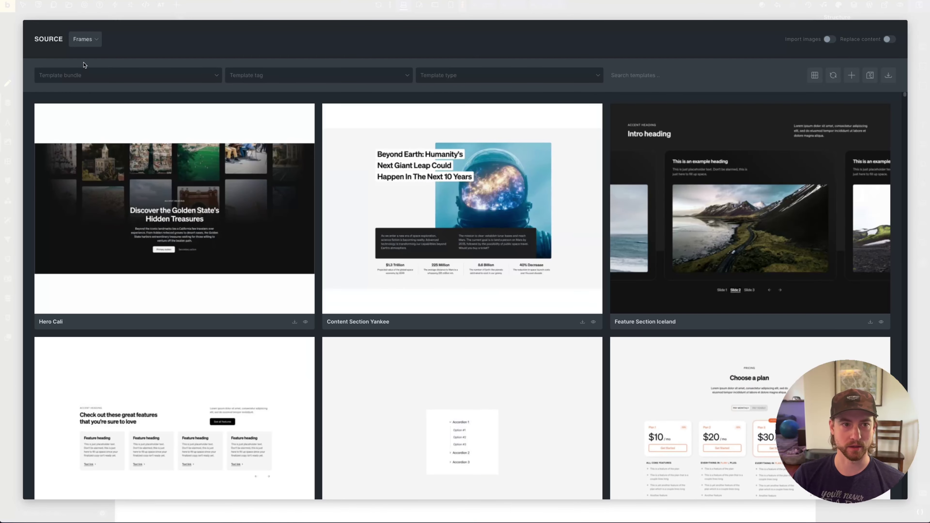
click(86, 76)
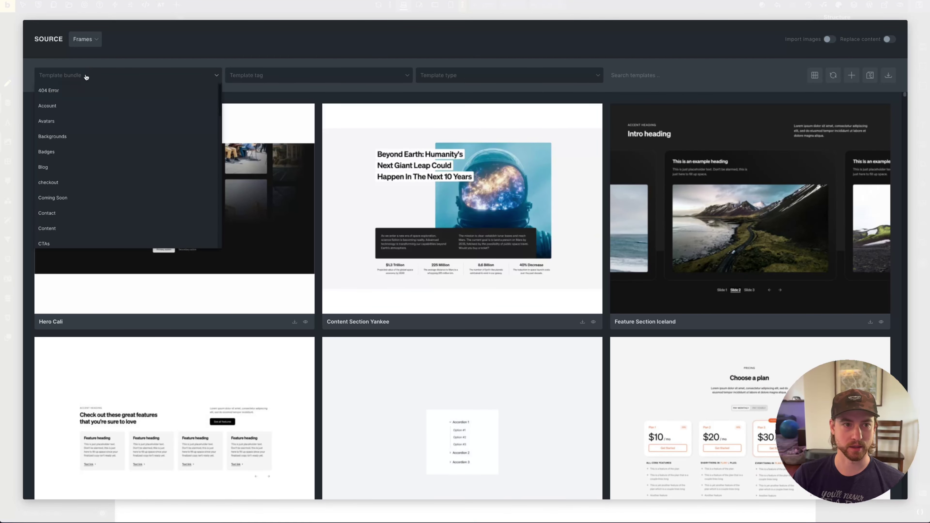
scroll(91, 191, down, 5)
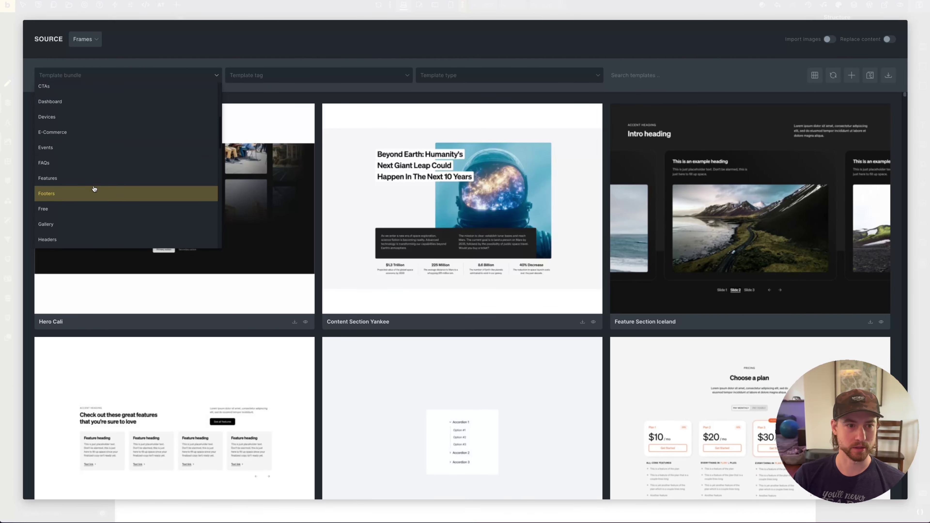
click(55, 236)
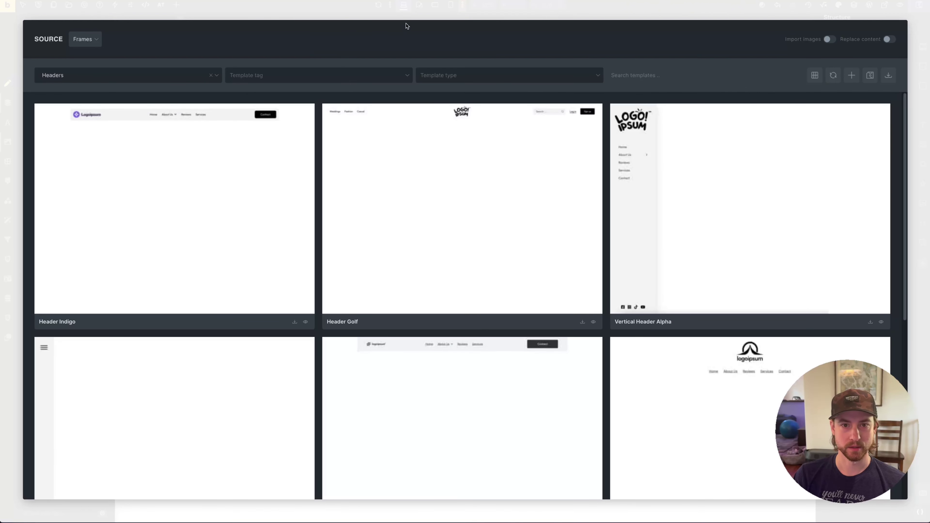
scroll(203, 199, down, 5)
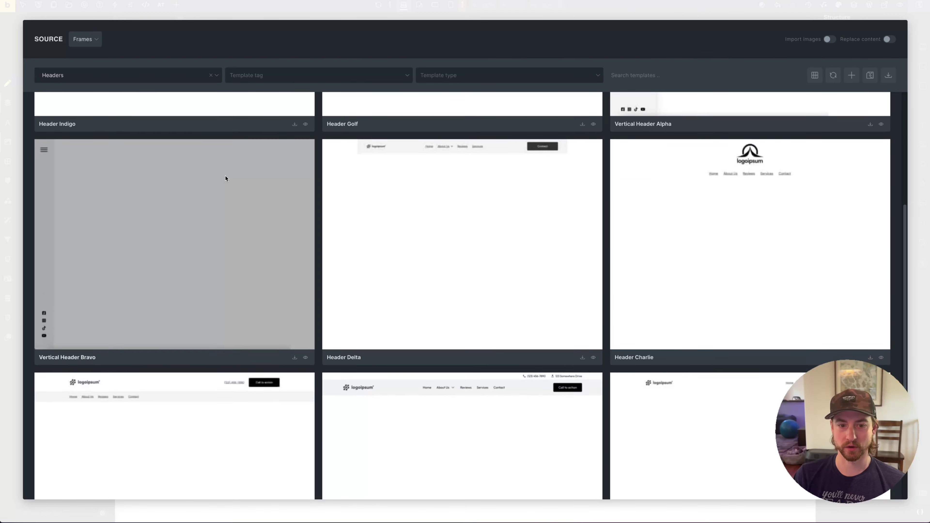
scroll(225, 179, down, 2)
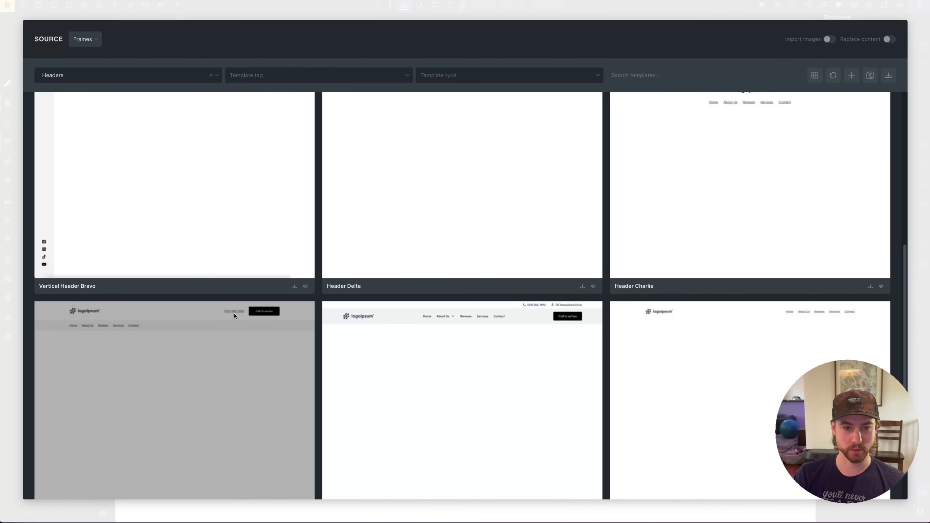
scroll(179, 339, down, 3)
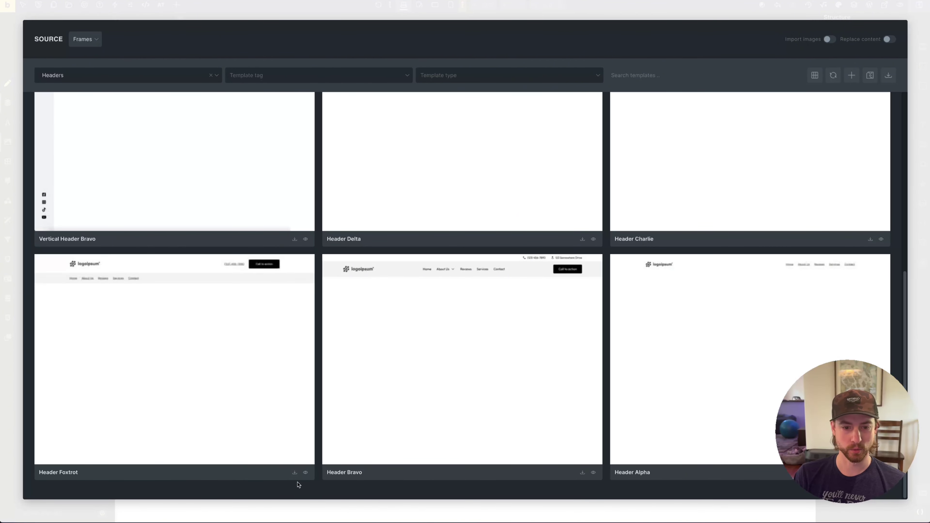
Insert Header Foxtrot, discarding its three conflicting classes so none are imported
click(295, 472)
click(483, 121)
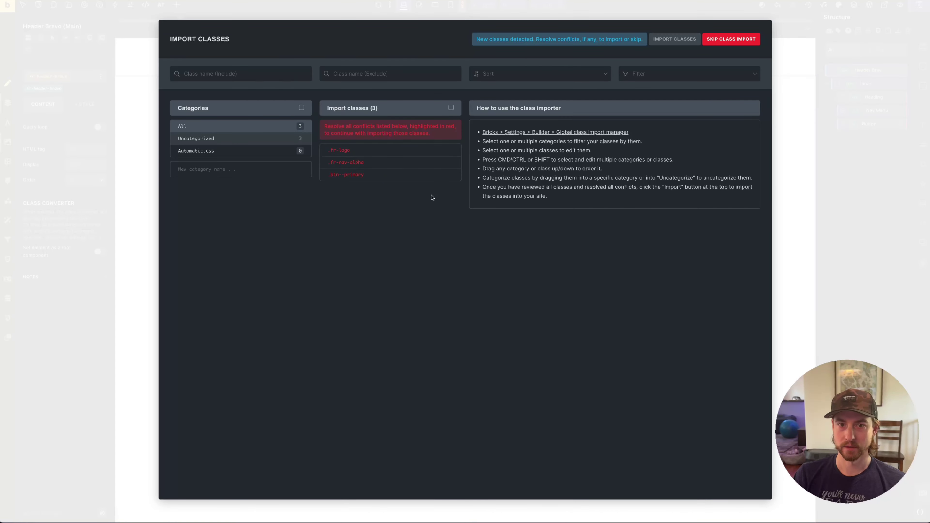
click(451, 108)
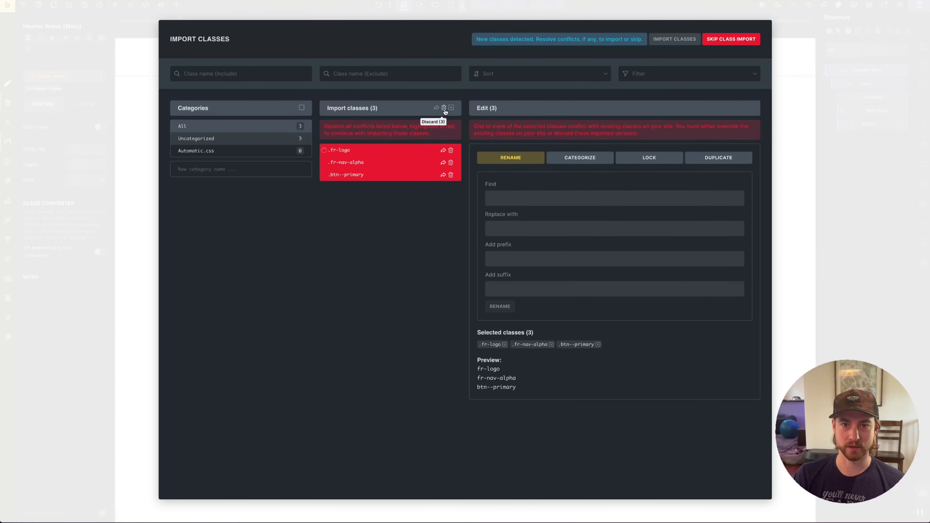
click(444, 108)
click(674, 39)
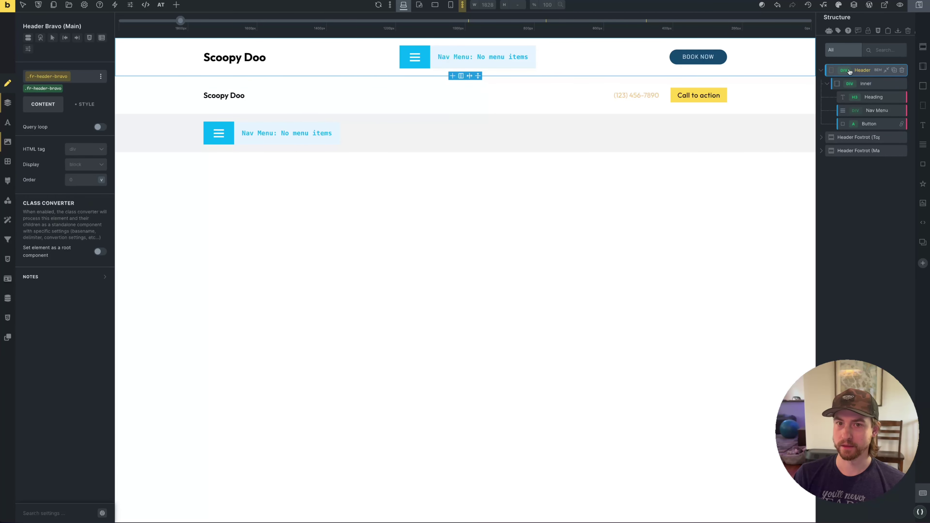
Delete the old Header Bravo section and remove the Foxtrot logo's placeholder image
click(902, 73)
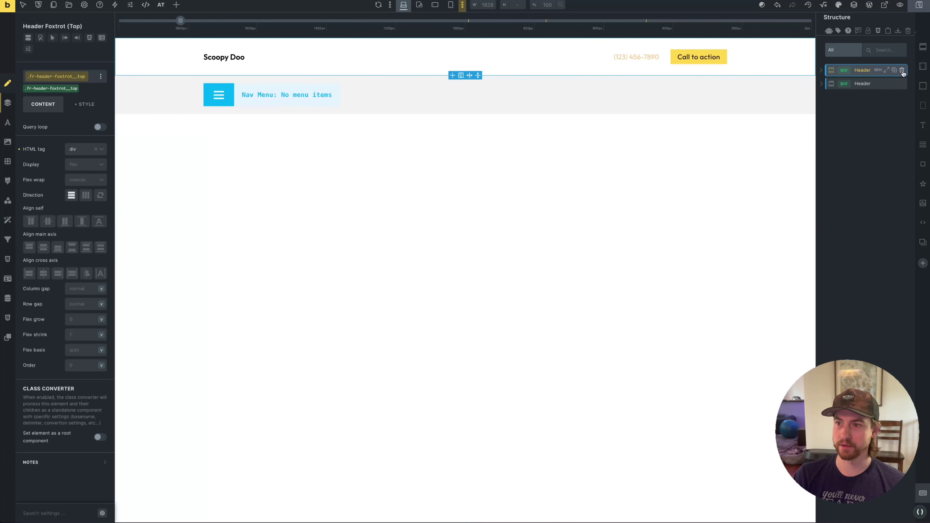
click(246, 57)
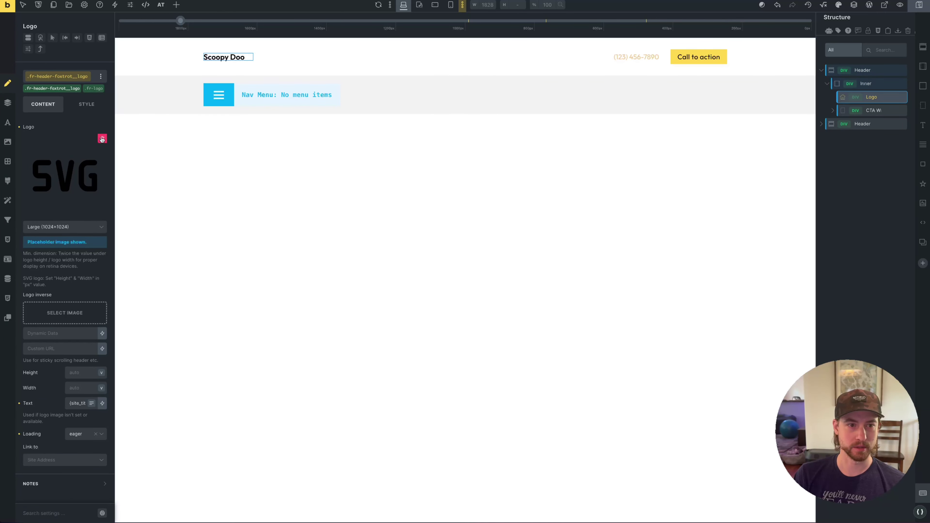
click(102, 140)
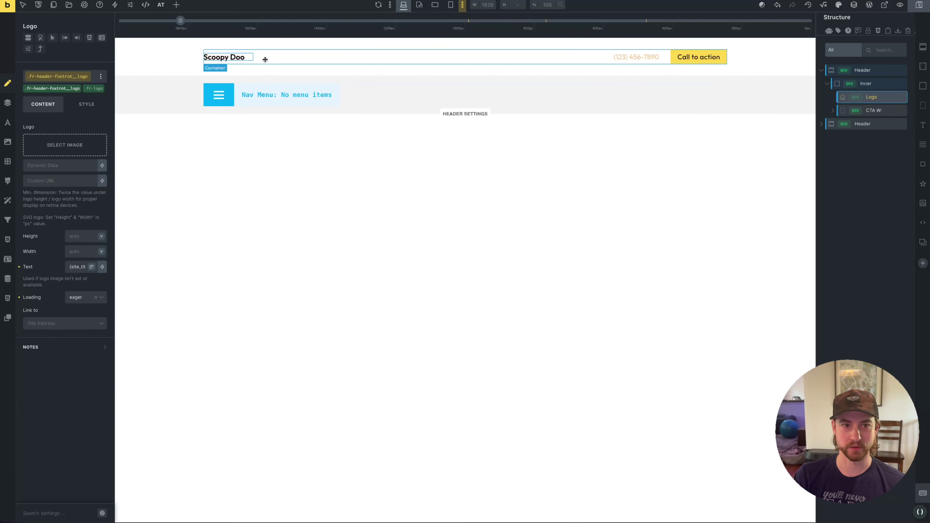
triple_click(76, 266)
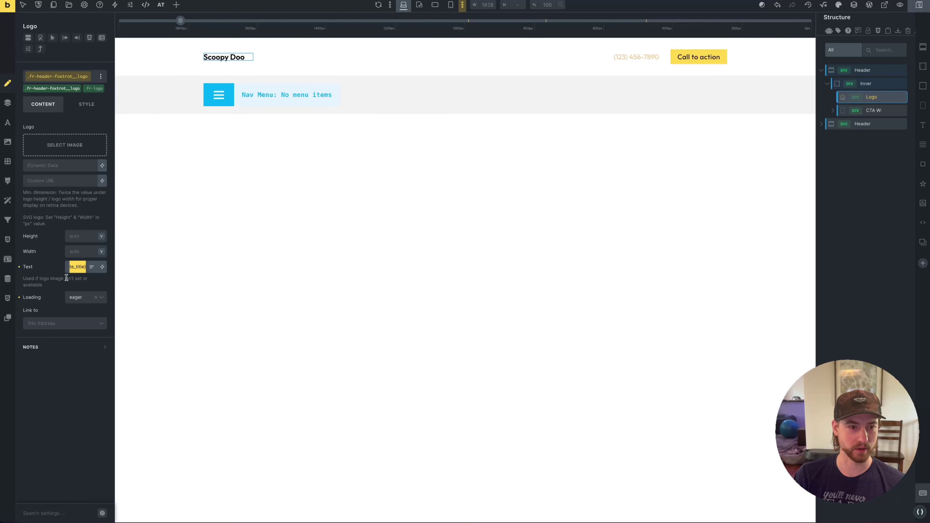
Replace the placeholder phone text with the global phone number dynamic tag {mb_global-variables_phone_number}
click(639, 54)
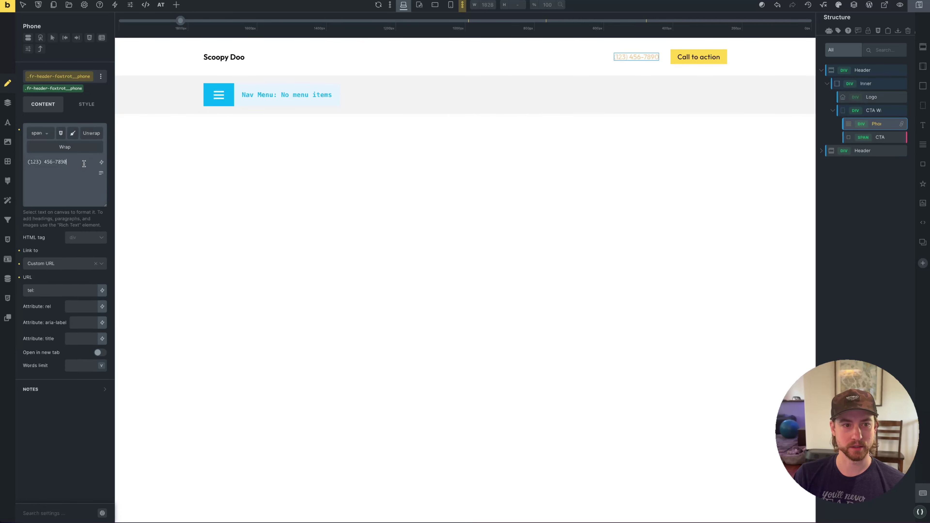
drag(70, 162, 41, 164)
triple_click(43, 166)
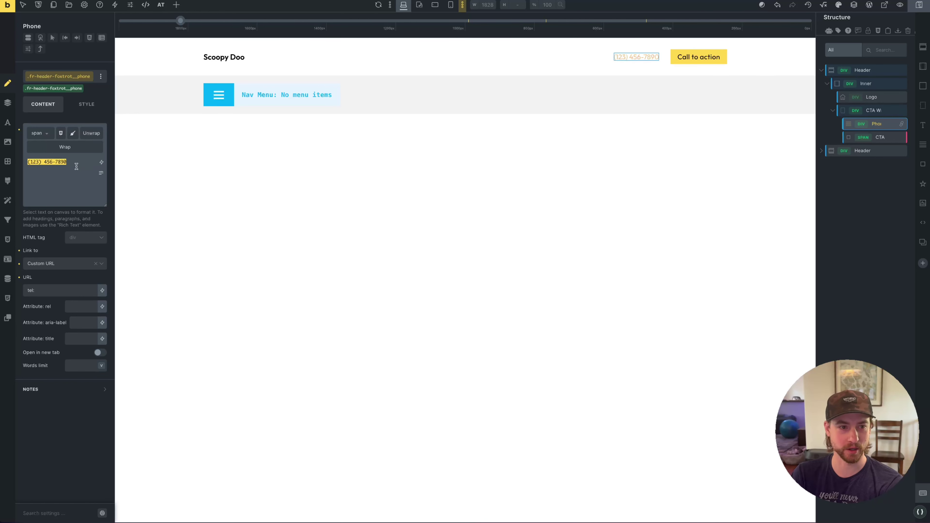
key(BackSpace)
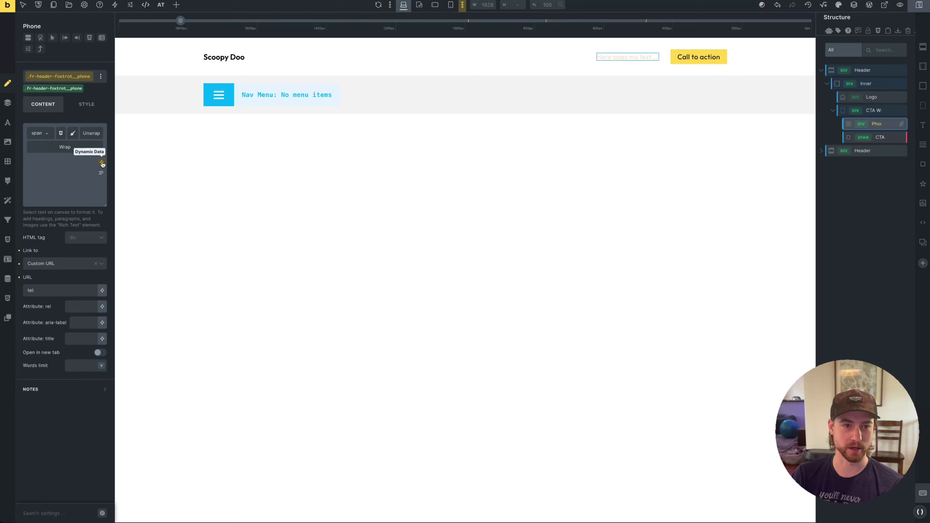
click(102, 163)
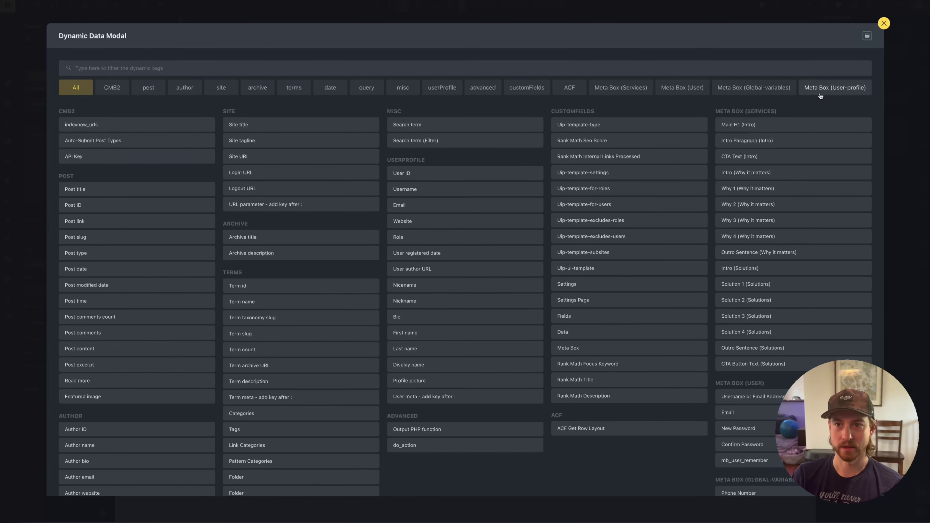
click(758, 92)
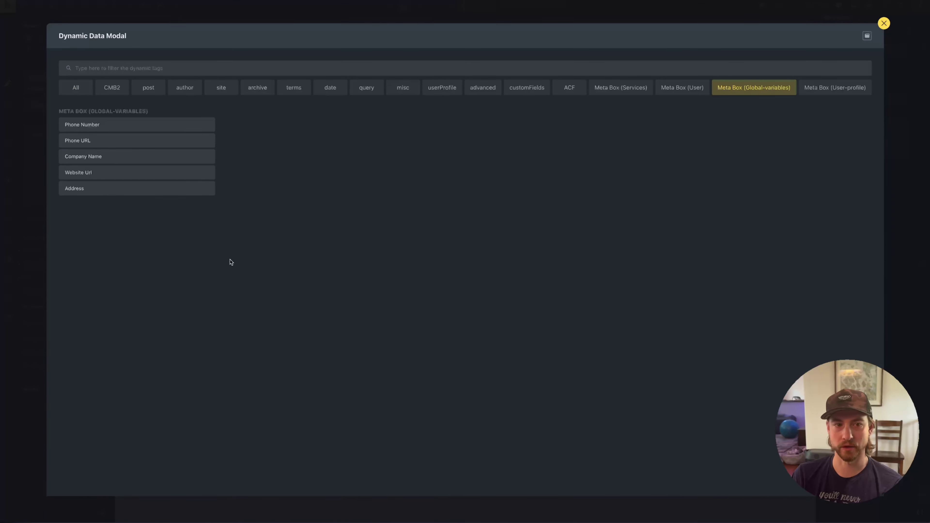
click(143, 125)
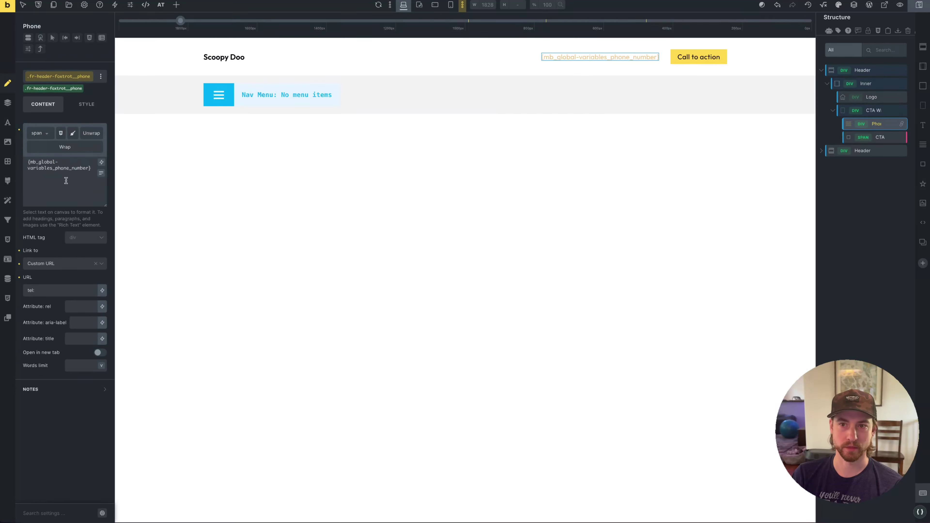
Clear the 'tel:' link and link the phone to the global Phone URL
triple_click(31, 290)
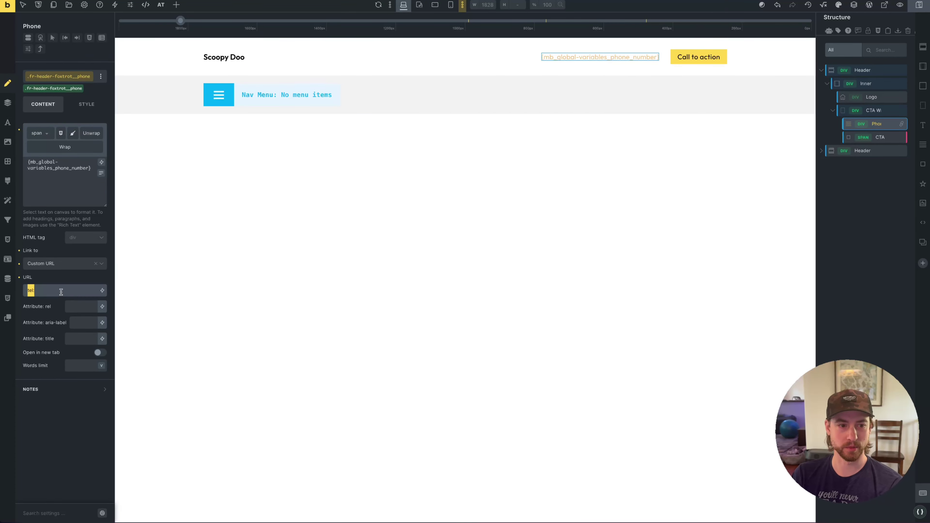
key(BackSpace)
click(101, 291)
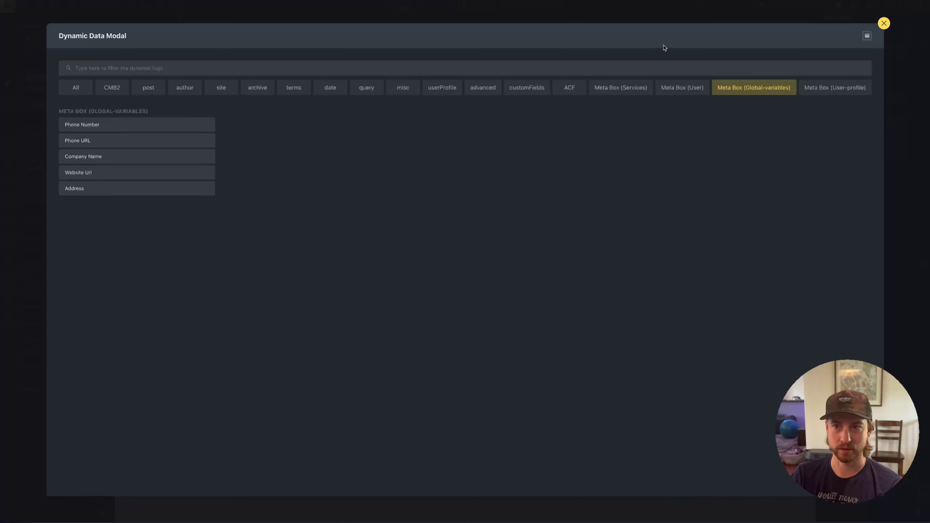
click(87, 141)
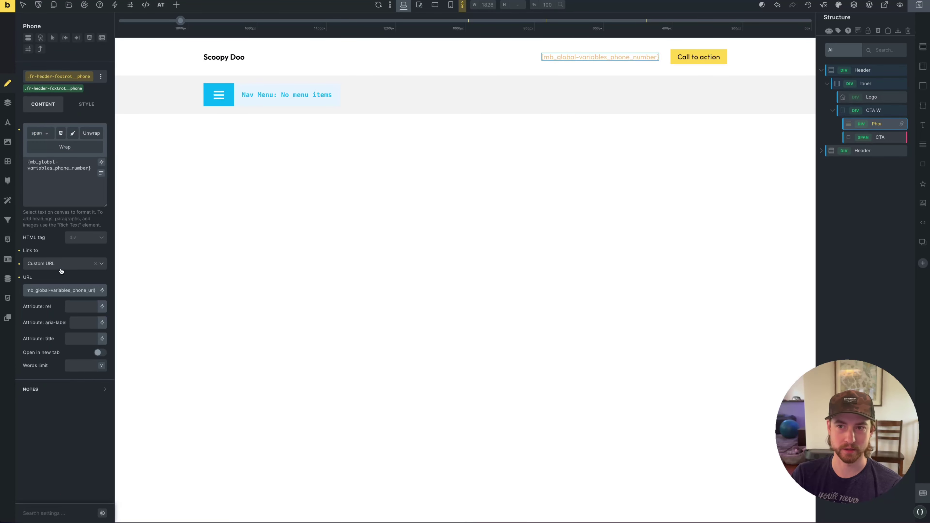
click(705, 57)
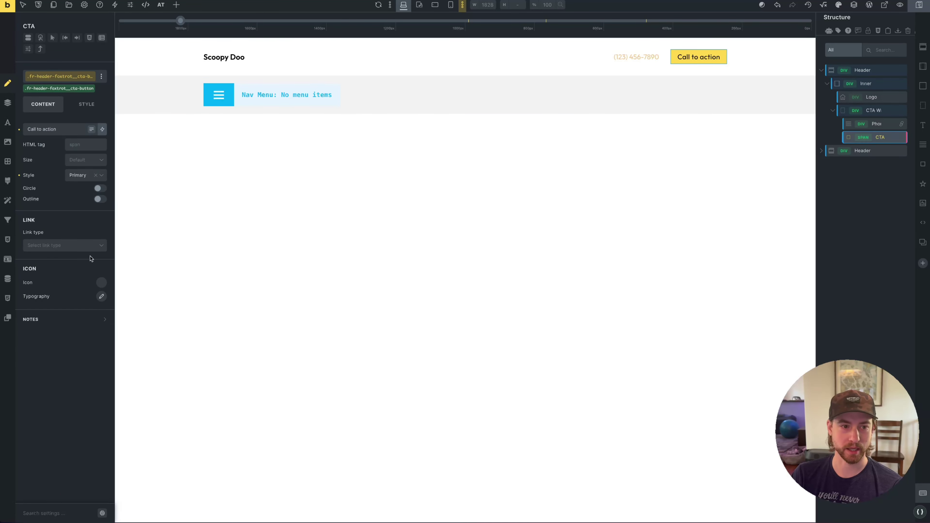
Set the CTA button's link to a Custom URL of /contact/
click(54, 246)
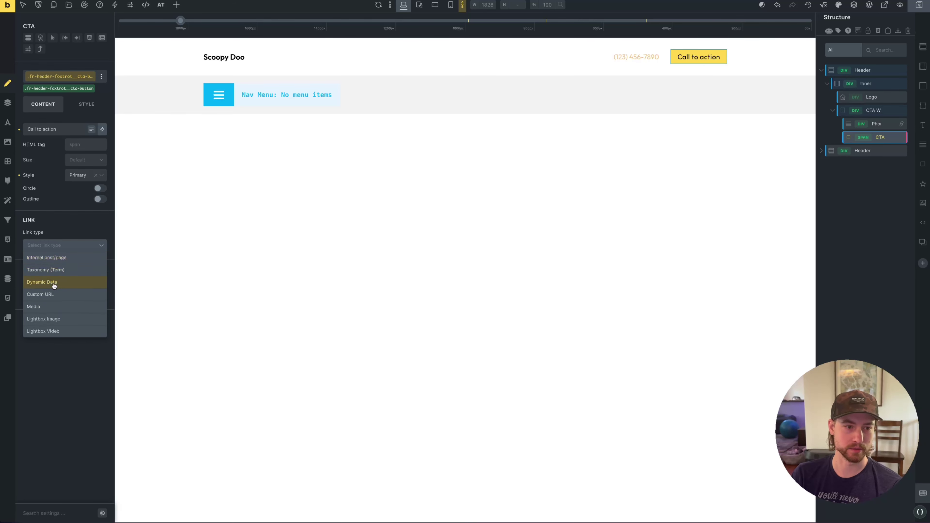
click(52, 295)
click(51, 256)
text(/contact/)
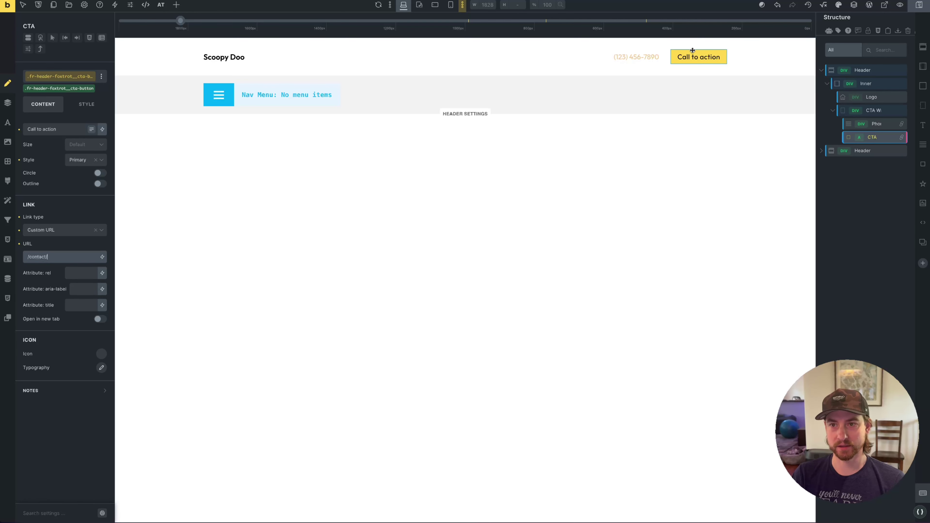
Relabel the CTA button 'Book Now'
click(700, 58)
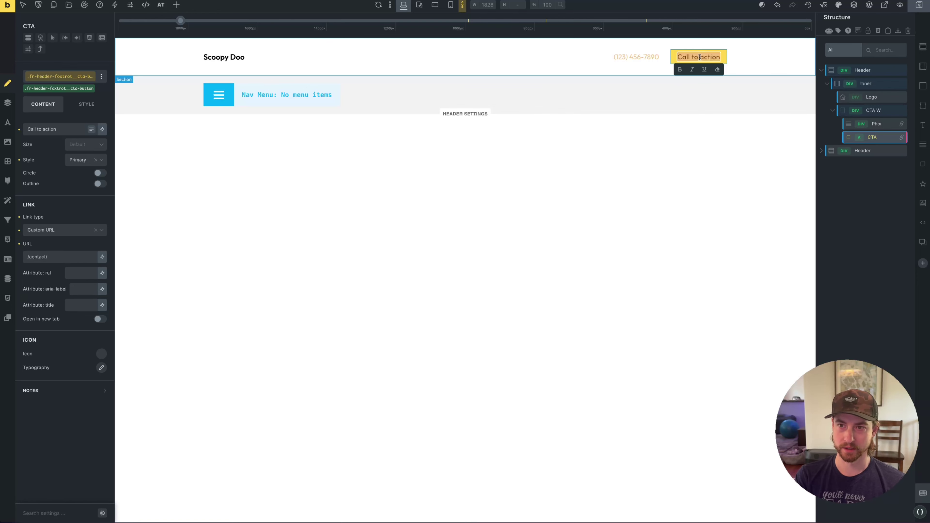
text(Book Now)
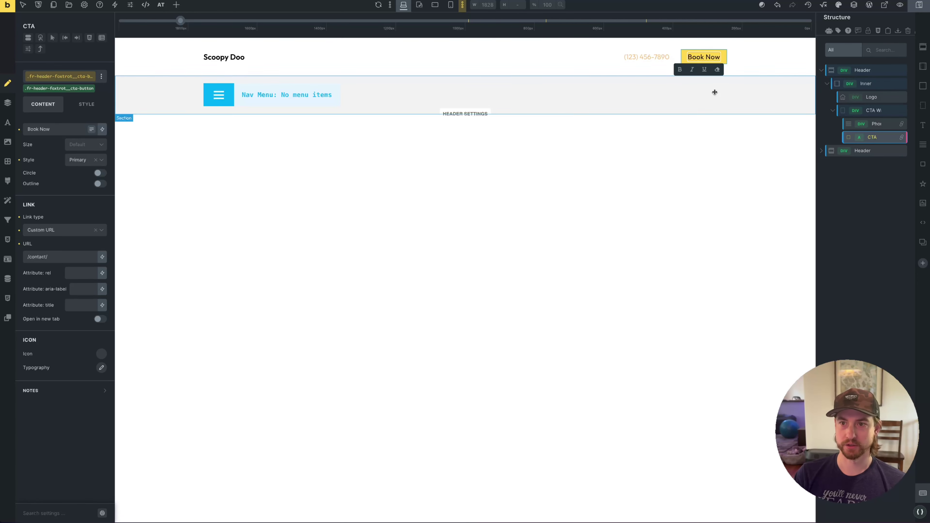
click(541, 124)
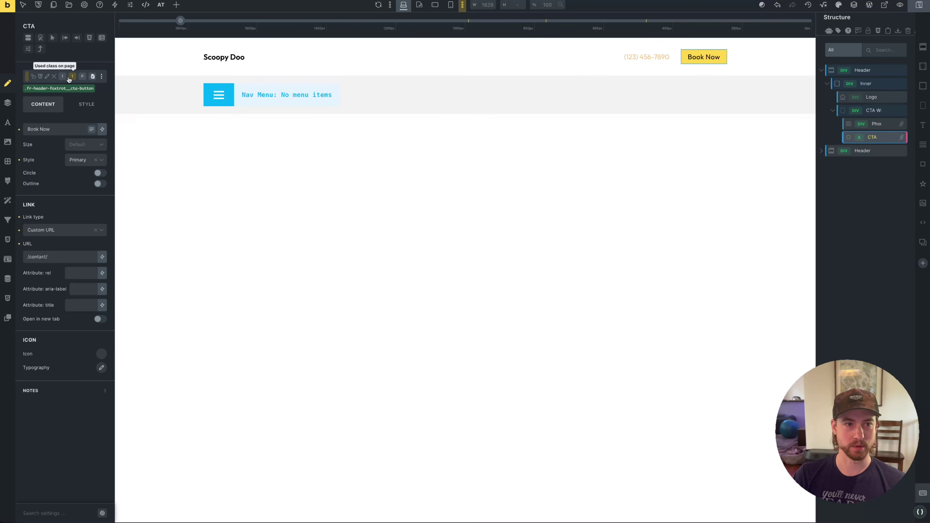
Add the btn--action class to the Book Now button
click(57, 79)
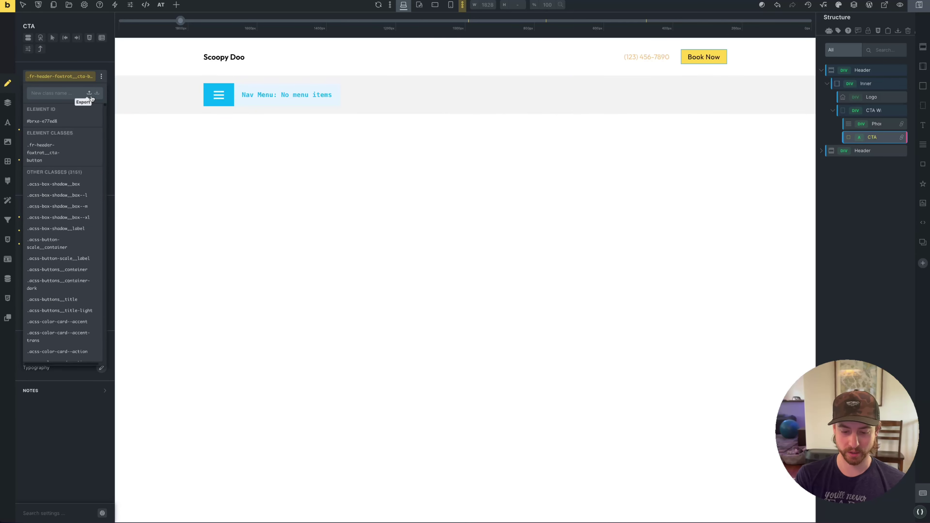
text(btn-)
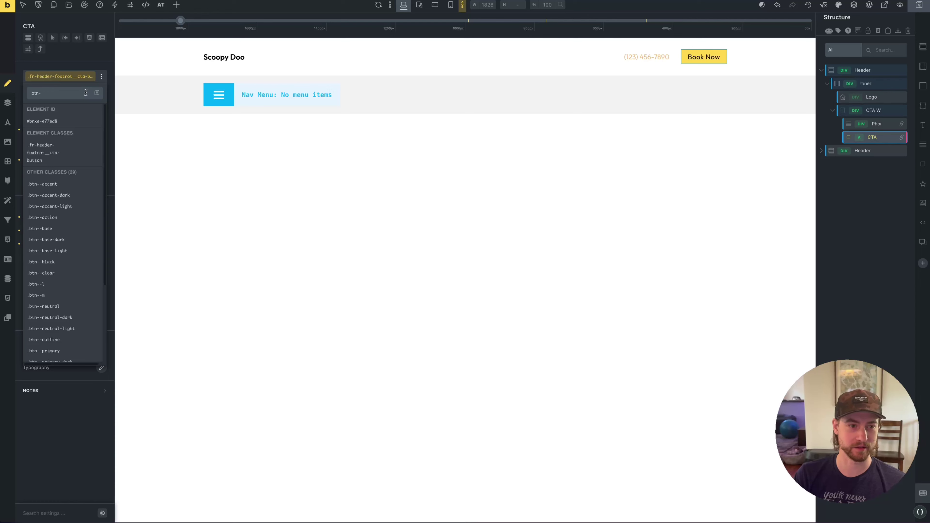
click(57, 219)
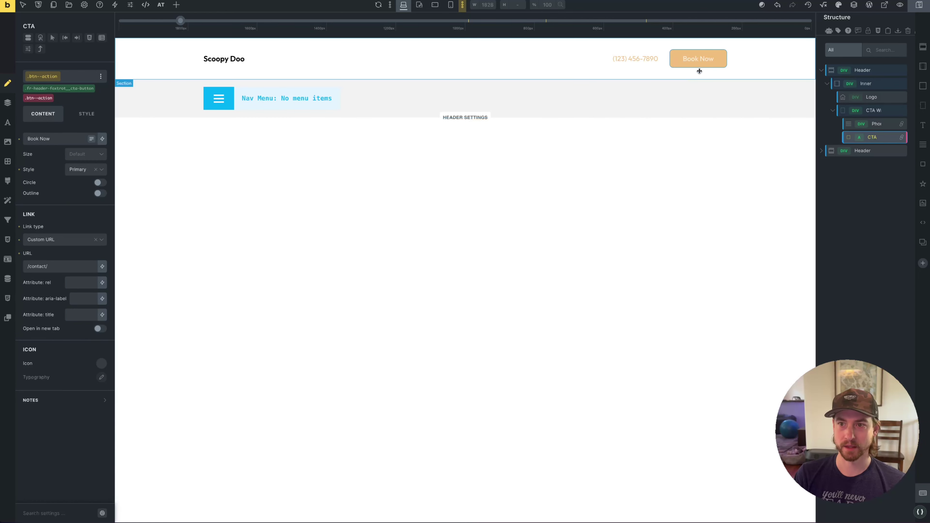
click(774, 62)
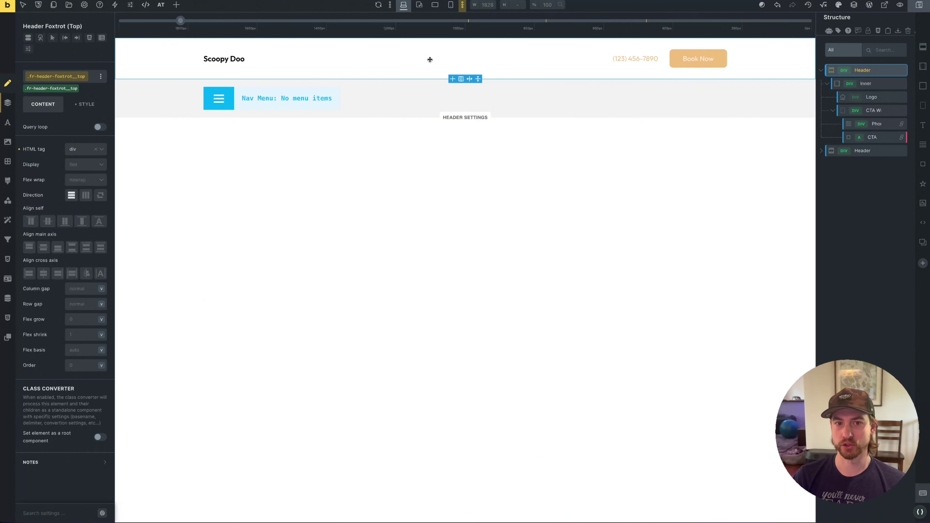
Give the nav header section a dark blue background from the ACSS Primary palette
click(452, 108)
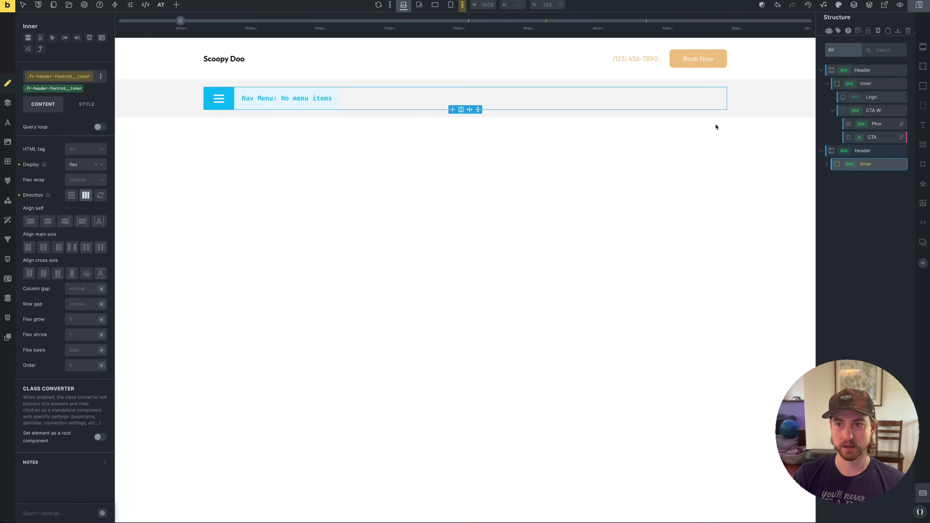
click(774, 83)
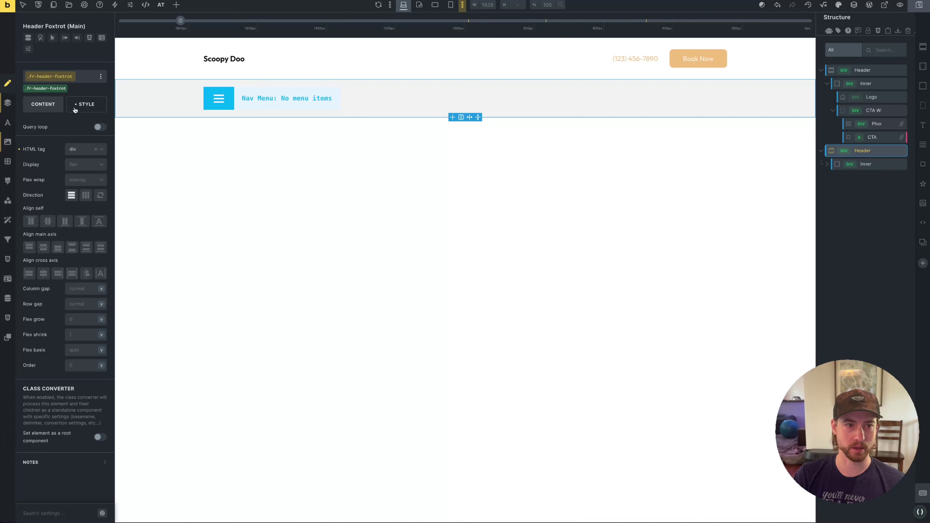
click(87, 105)
click(65, 169)
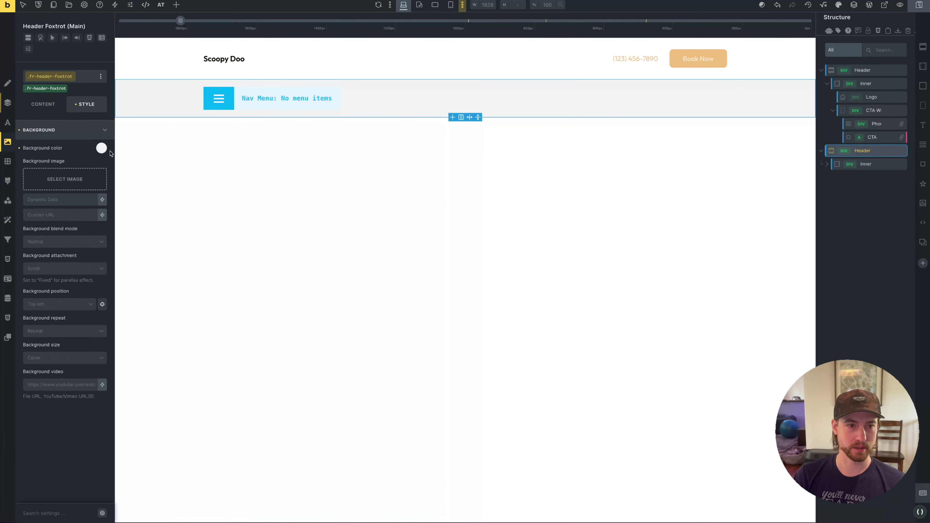
click(102, 148)
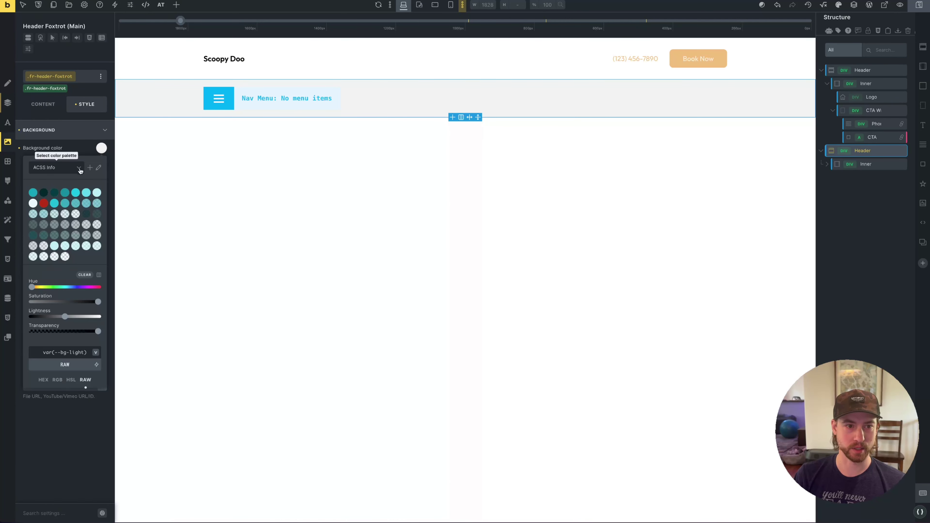
click(55, 168)
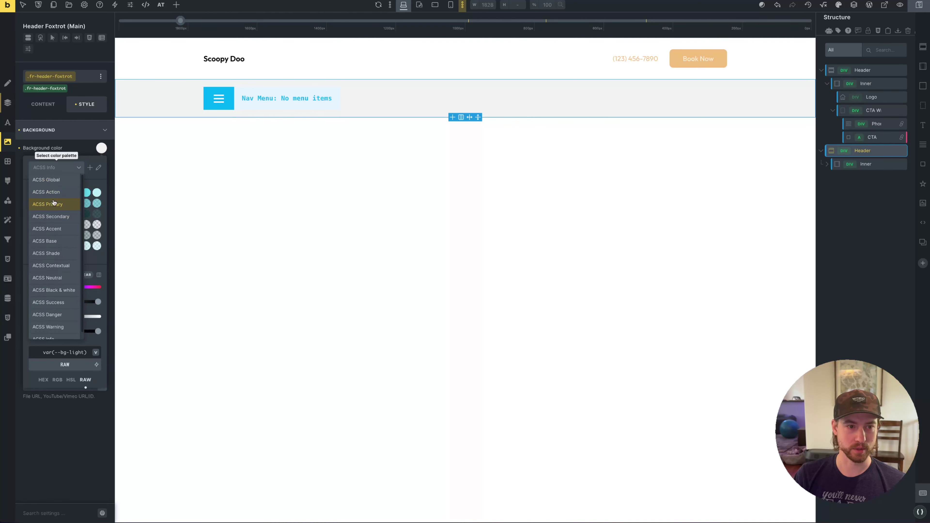
click(54, 203)
click(33, 192)
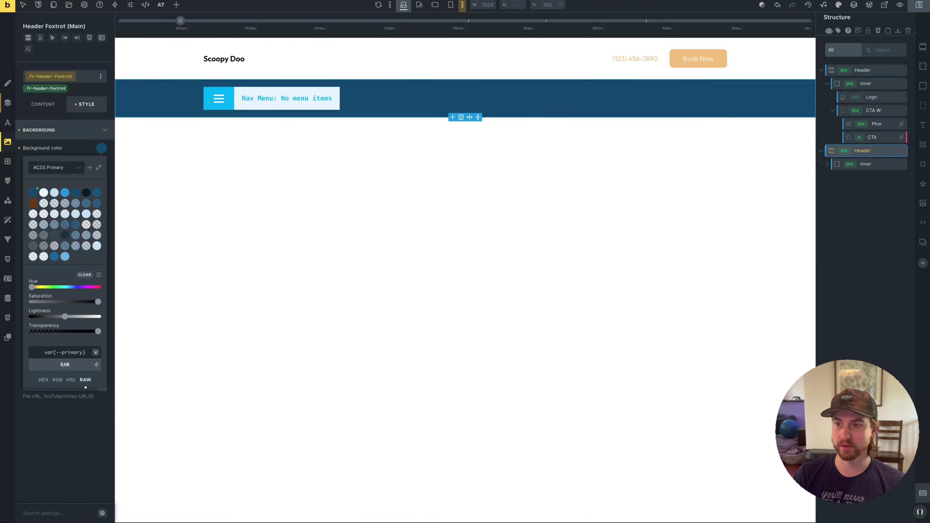
Select the Nav Alpha menu and start editing its link colour variable
click(875, 164)
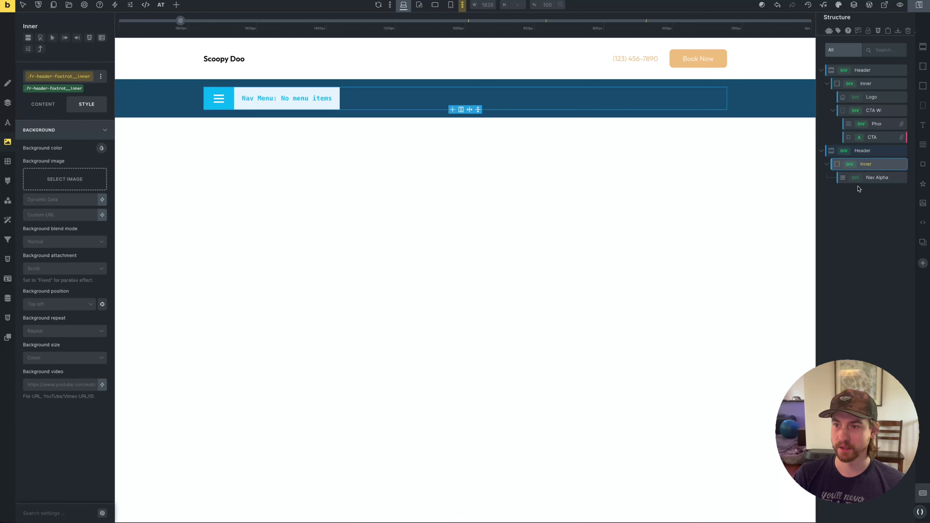
click(875, 178)
click(70, 133)
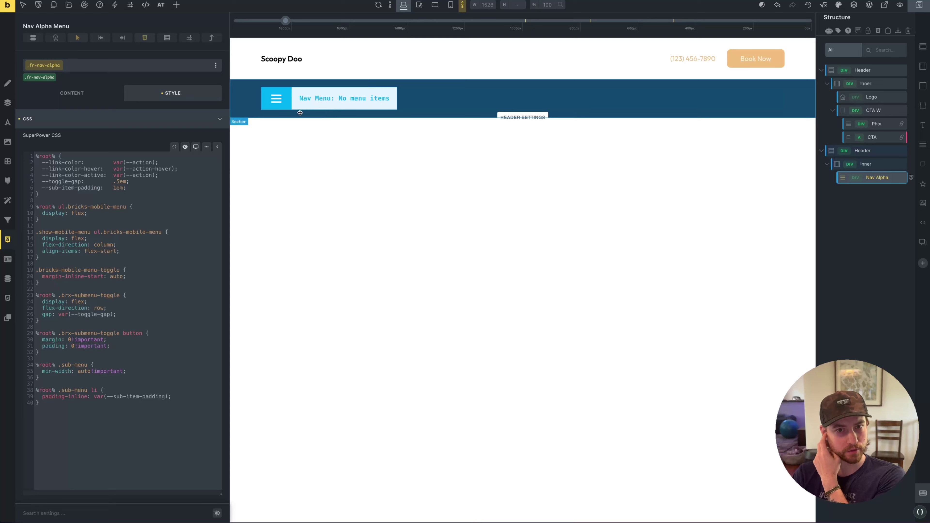
click(146, 164)
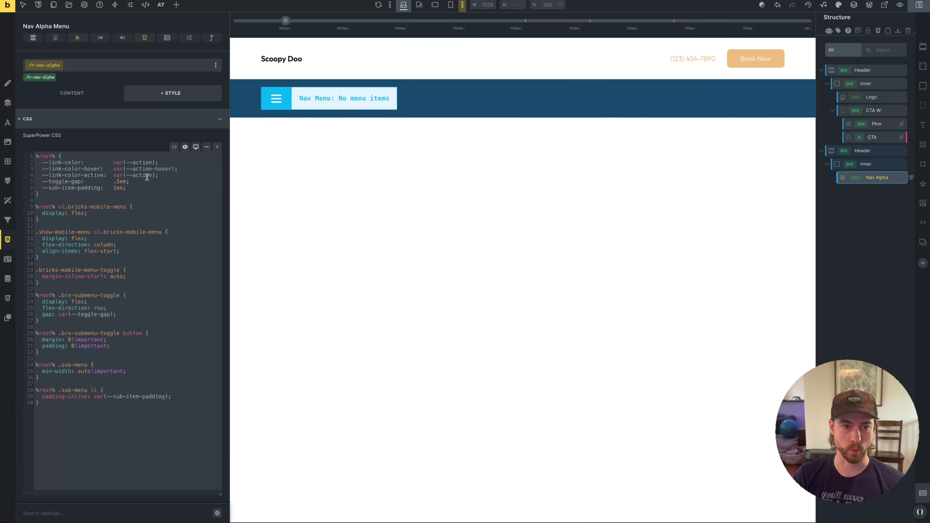
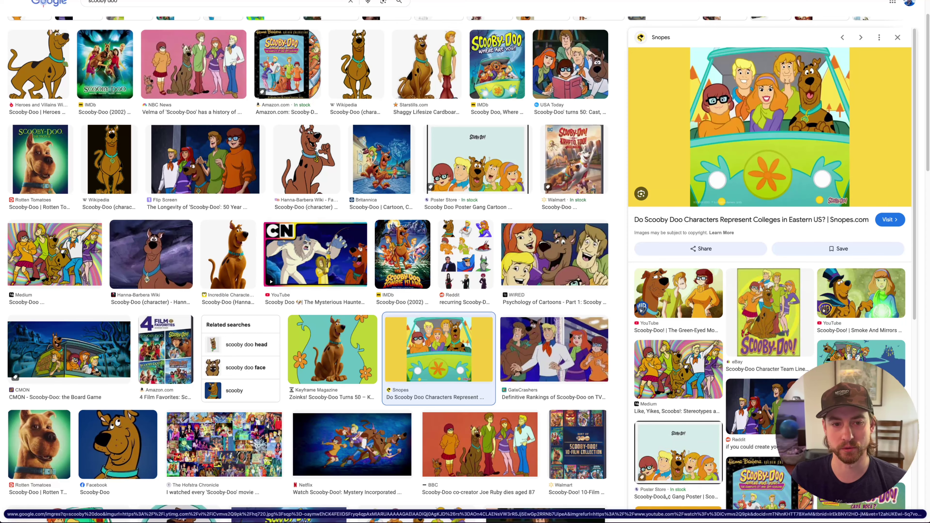
Bring up the Google Images results for 'scooby doo' as colour reference
mouse_move(11, 317)
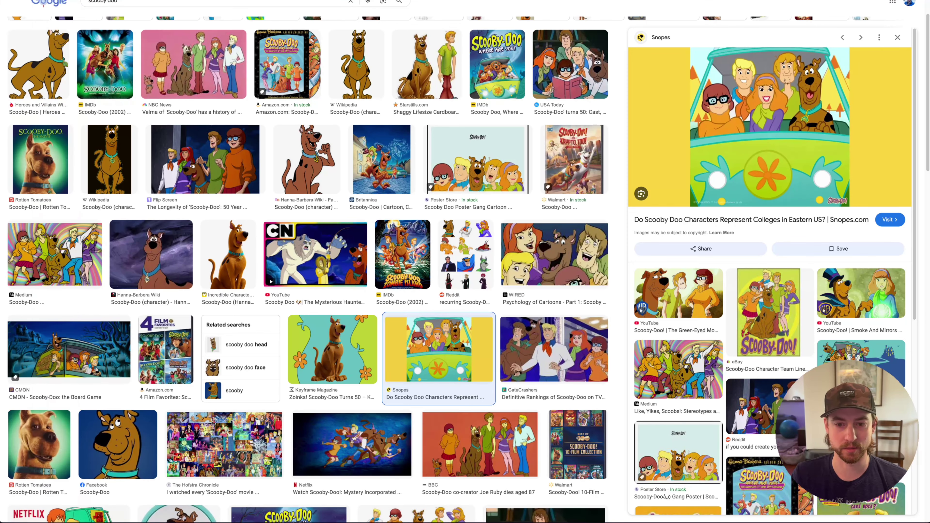
Lock Dark slate gray in Coolors, compare it with the Scooby-Doo lineup image, and start editing it
click(27, 271)
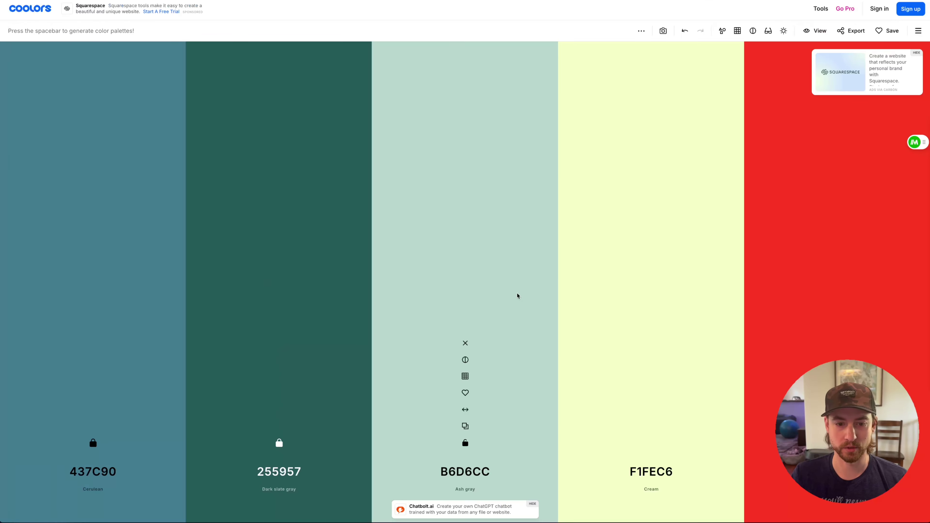
click(279, 442)
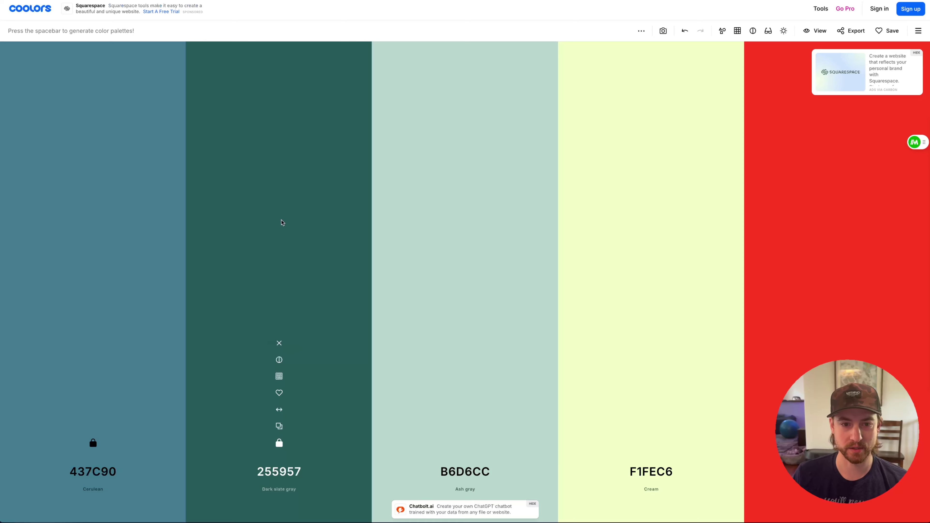
mouse_move(2, 256)
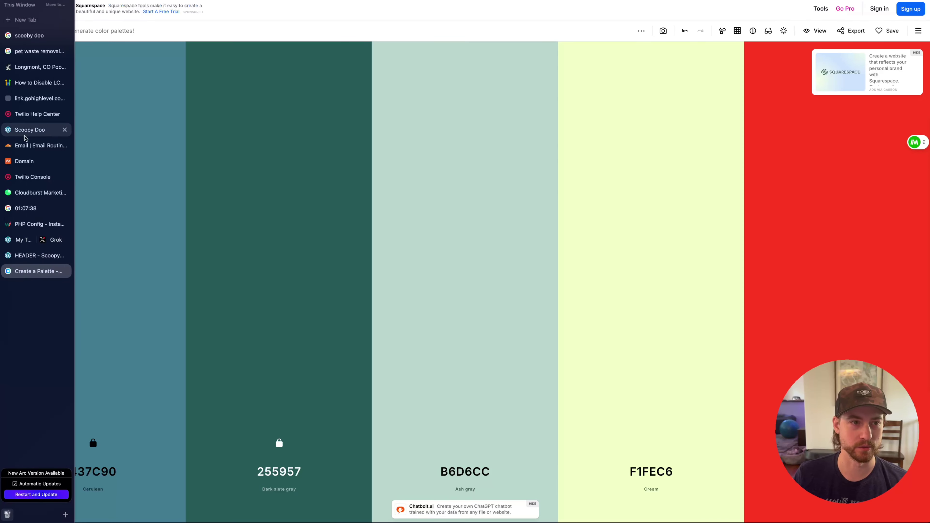
click(30, 36)
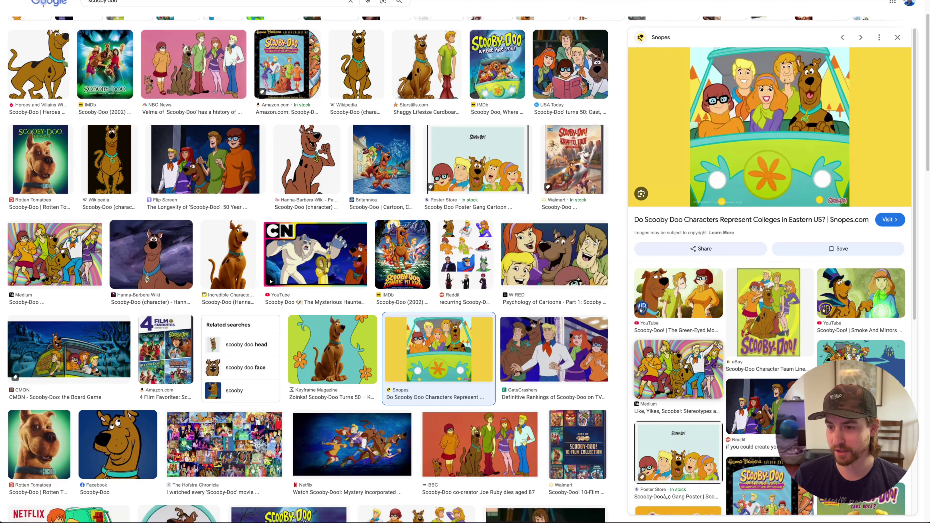
click(770, 351)
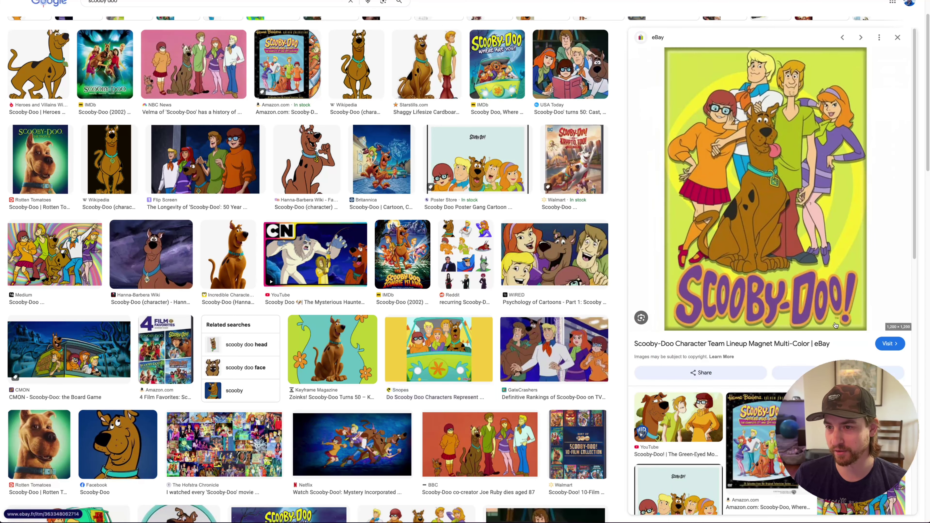
scroll(799, 315, down, 3)
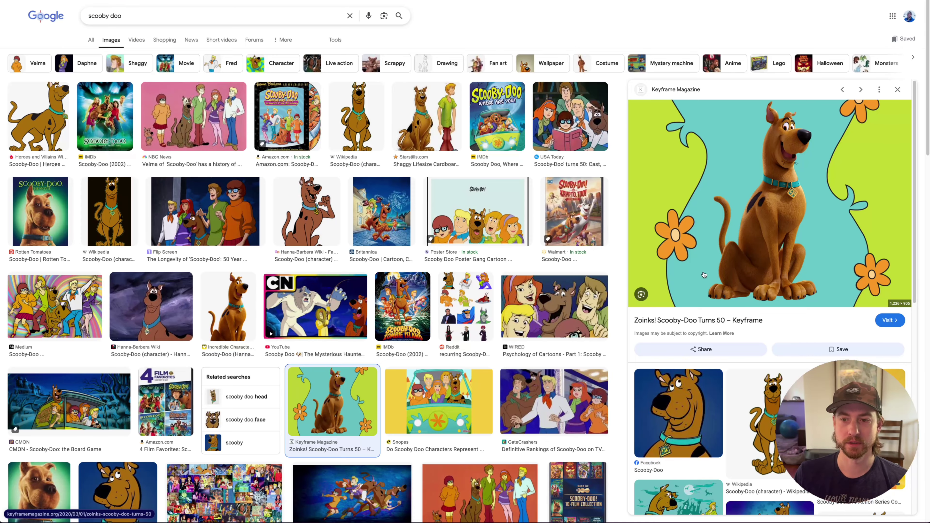
mouse_move(3, 272)
click(44, 271)
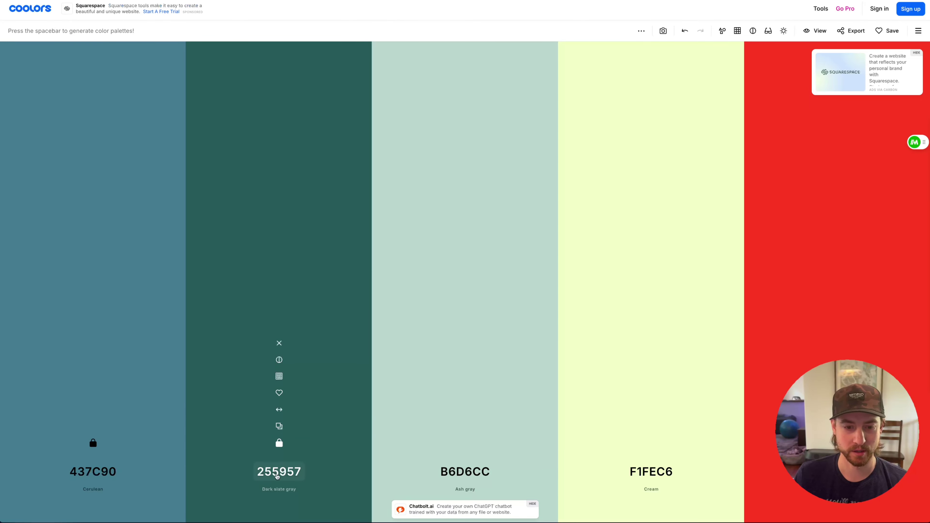
click(277, 475)
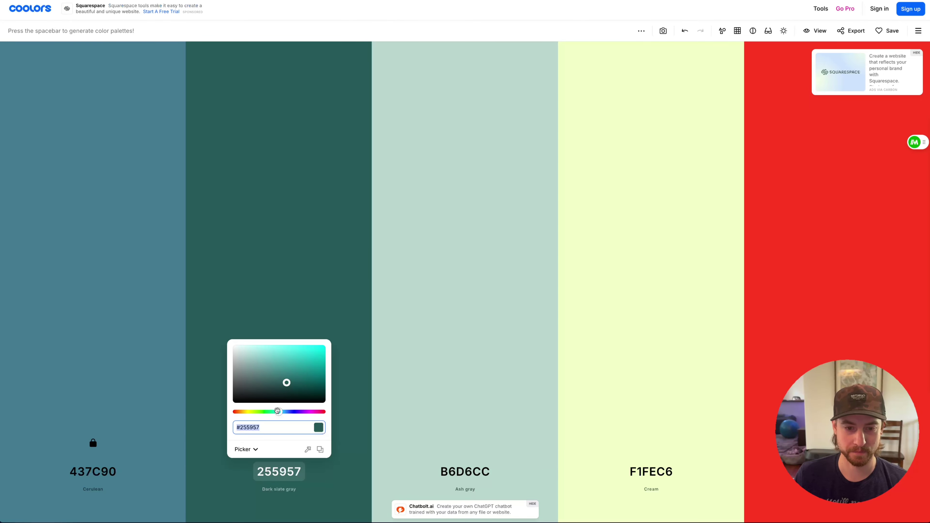
Turn the Dark slate gray colour into Verdigris 5FBAB7 and lock it
drag(278, 411, 279, 368)
drag(275, 411, 278, 411)
drag(279, 371, 278, 360)
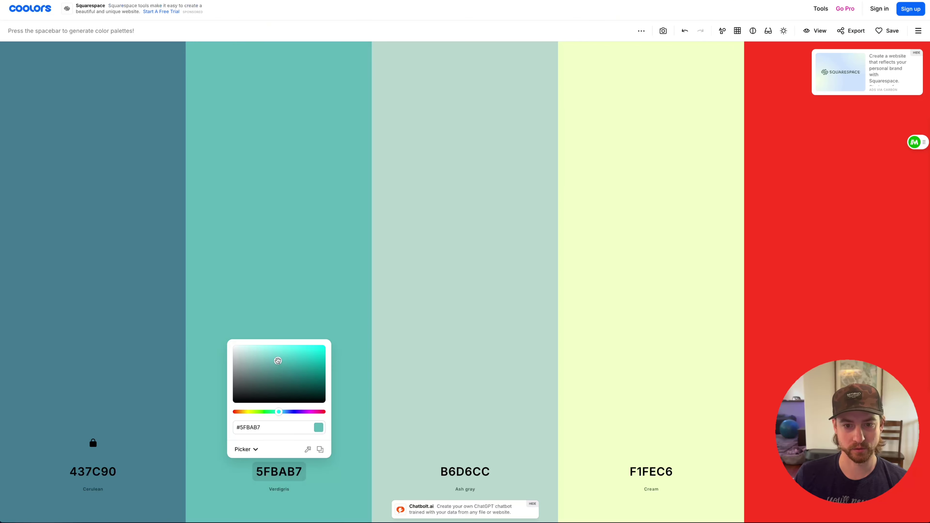
click(334, 486)
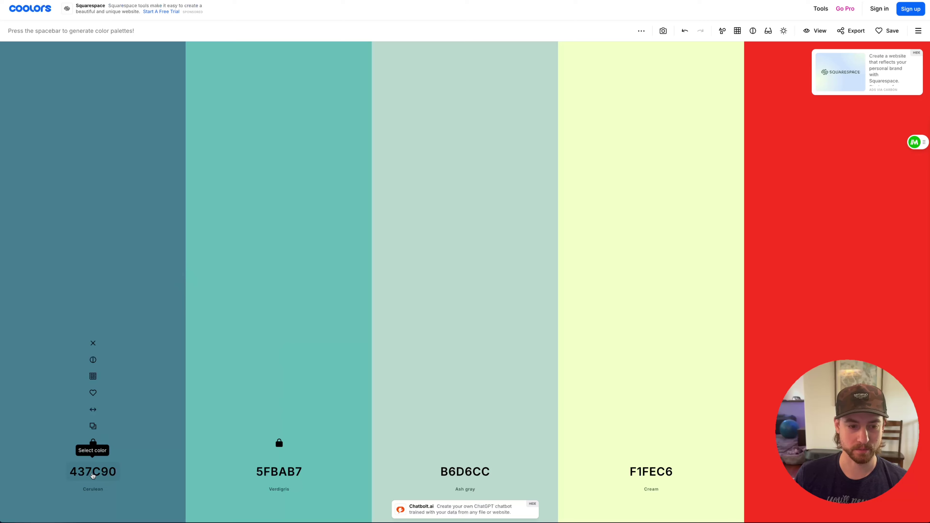
Change the first Cerulean colour to Light green 93DA74, checking the Scooby-Doo reference
click(93, 471)
drag(97, 411, 87, 412)
drag(96, 371, 99, 358)
drag(84, 411, 82, 412)
mouse_move(2, 219)
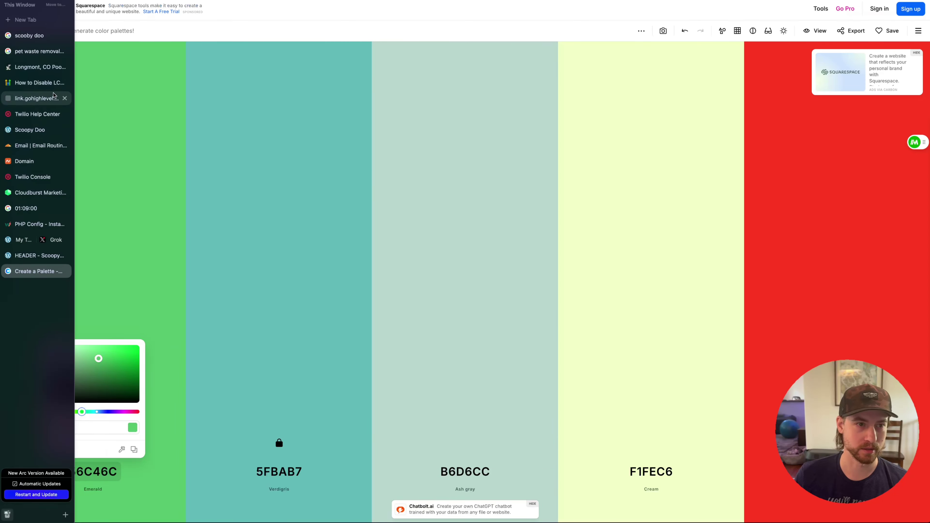
click(41, 35)
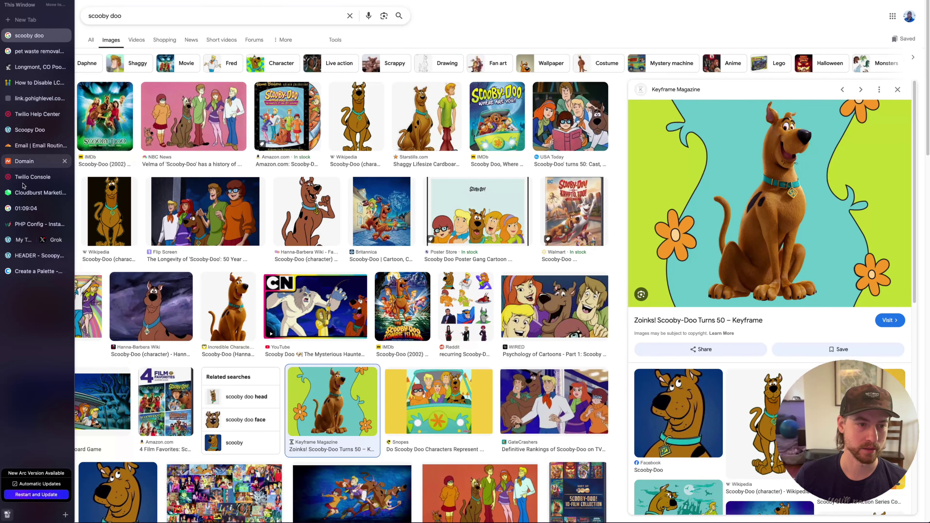
click(31, 271)
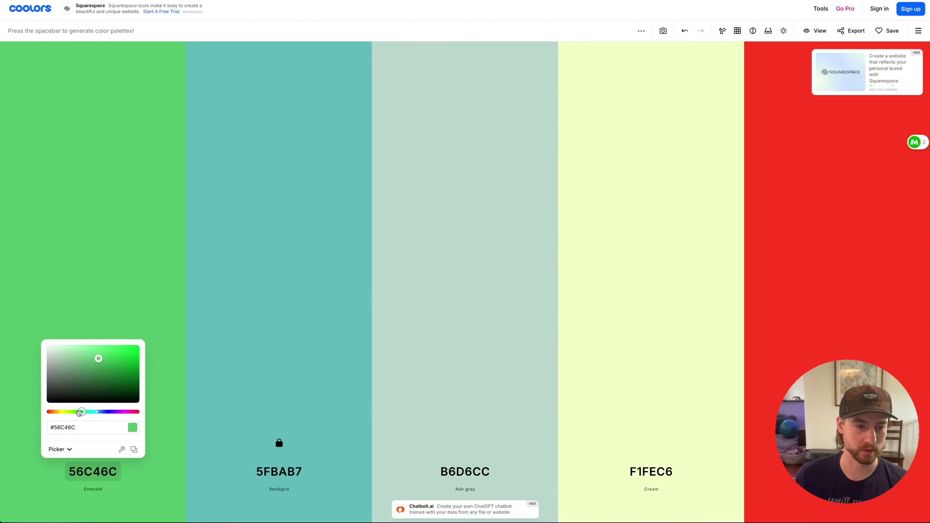
drag(82, 411, 73, 413)
click(90, 353)
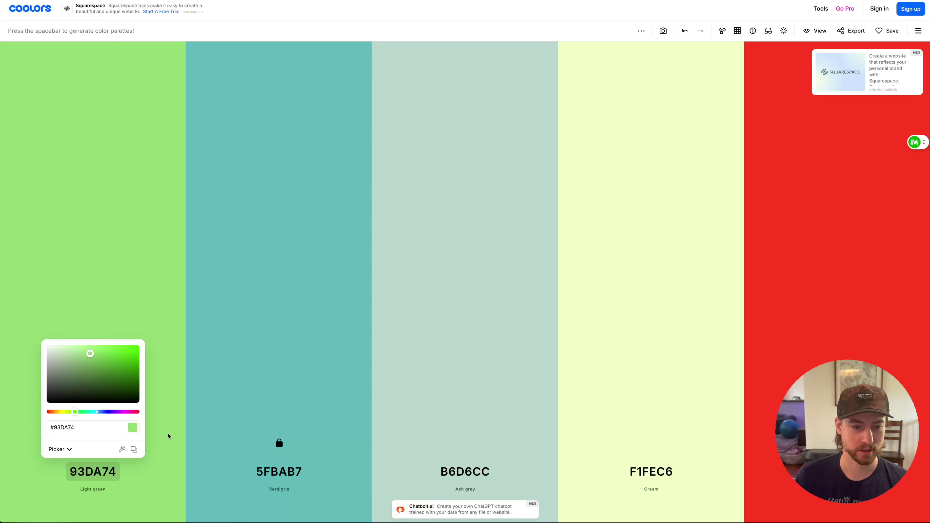
click(168, 434)
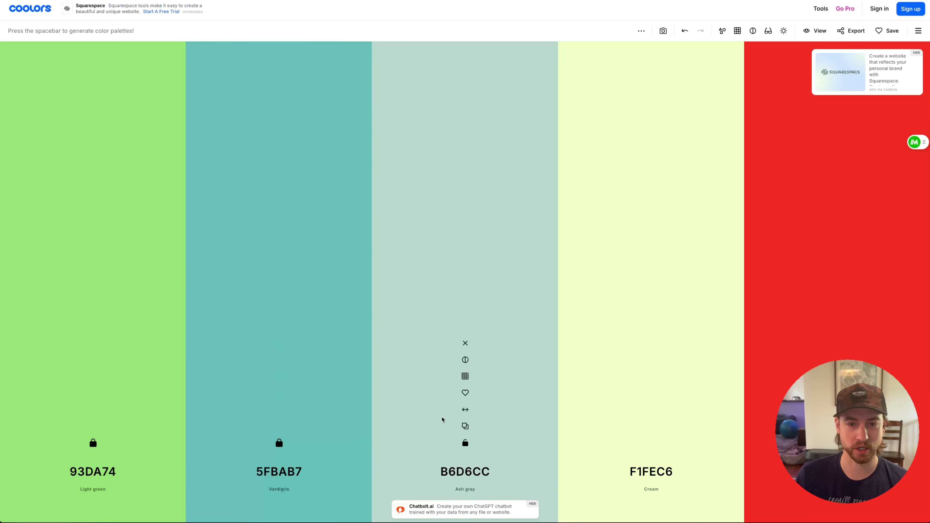
Change the Ash gray colour to Earth yellow EEB871
click(459, 472)
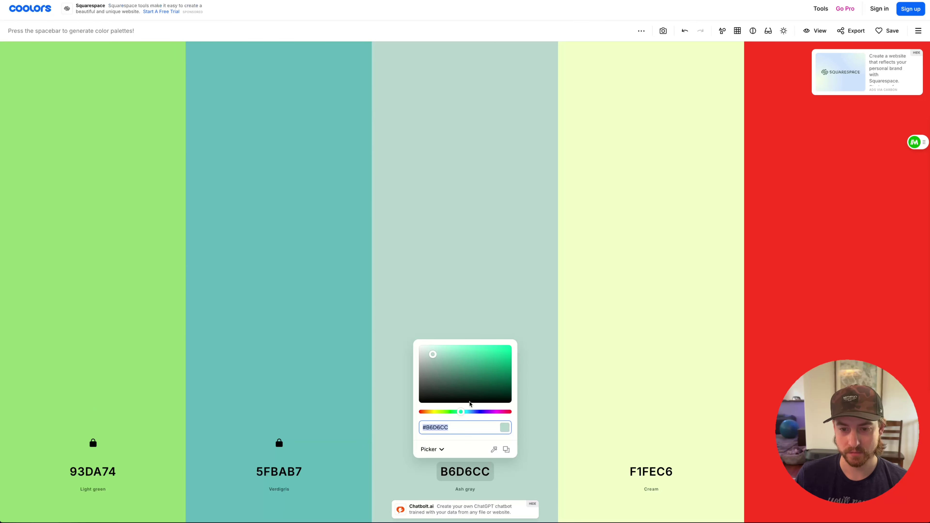
drag(461, 412, 430, 413)
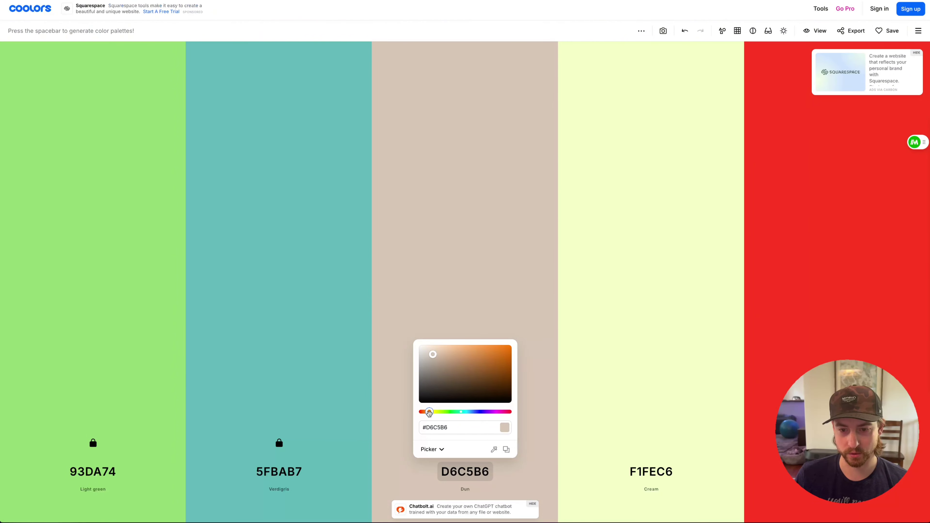
click(475, 348)
drag(476, 348, 467, 349)
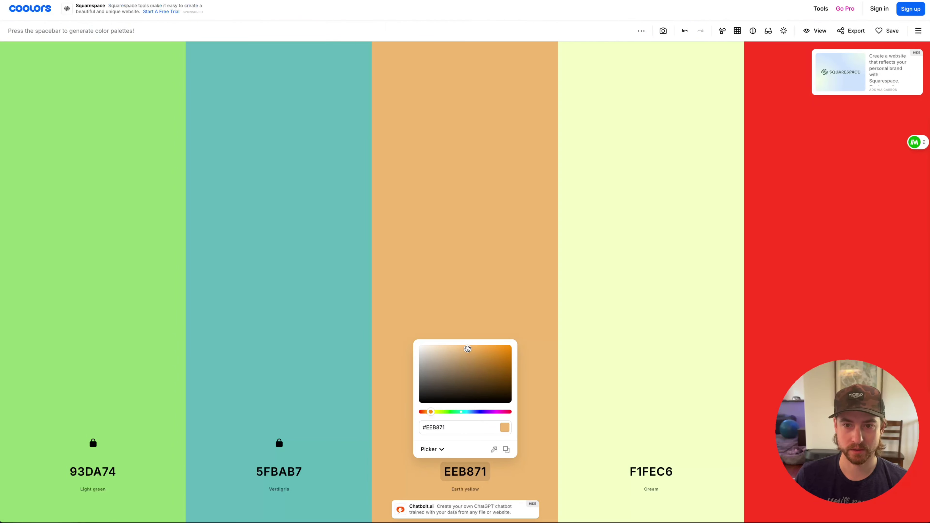
click(628, 363)
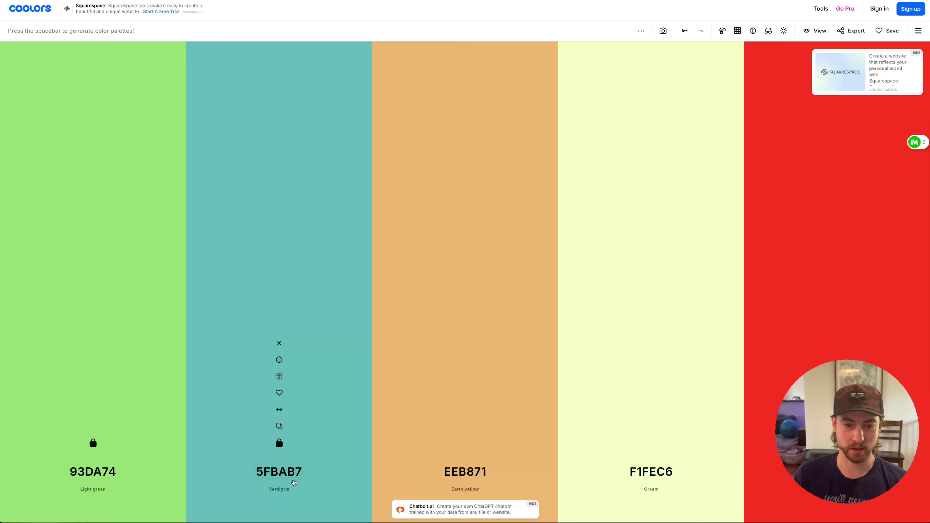
Copy the Verdigris hex value and return to the Bricks header builder
click(267, 475)
key(ctrl+c)
mouse_move(3, 225)
click(30, 256)
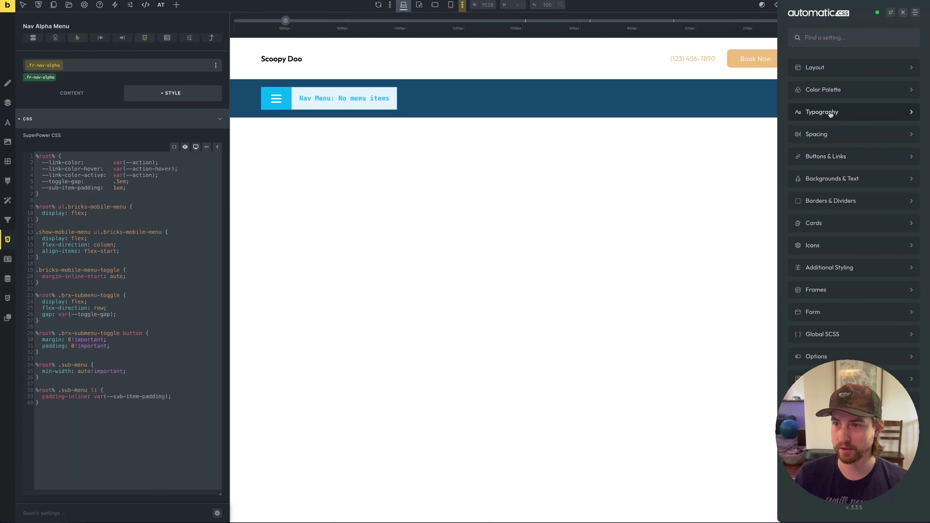
Set the Automatic.css Primary colour to Verdigris 5FBAB7
click(828, 90)
click(848, 111)
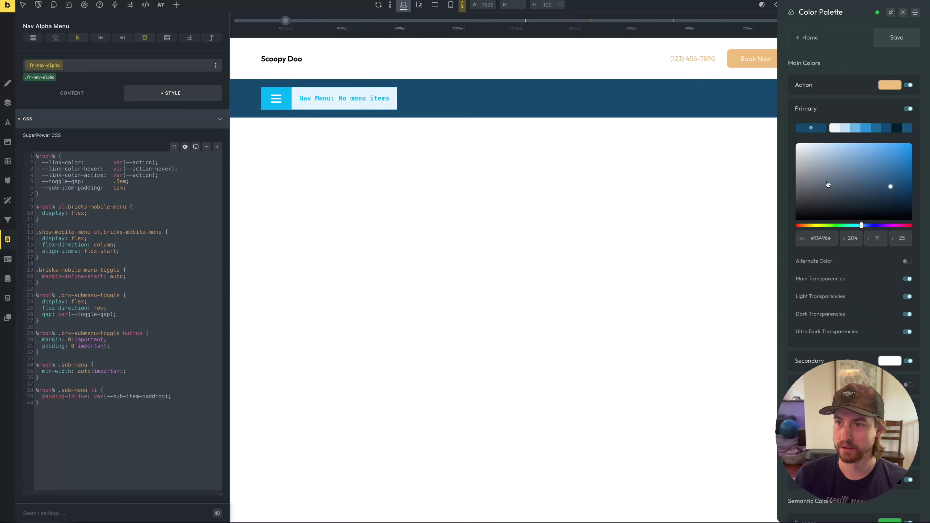
click(820, 238)
key(ctrl+v)
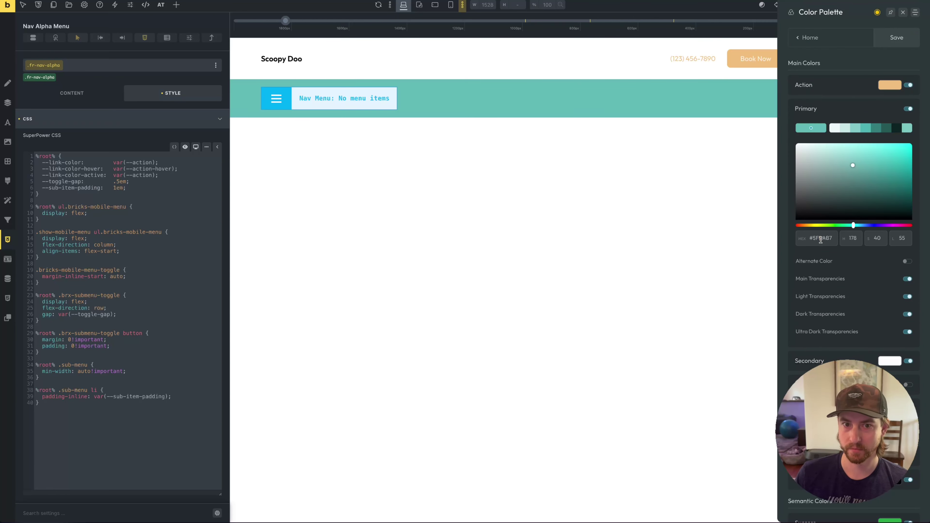
key(ctrl+Tab)
mouse_move(3, 256)
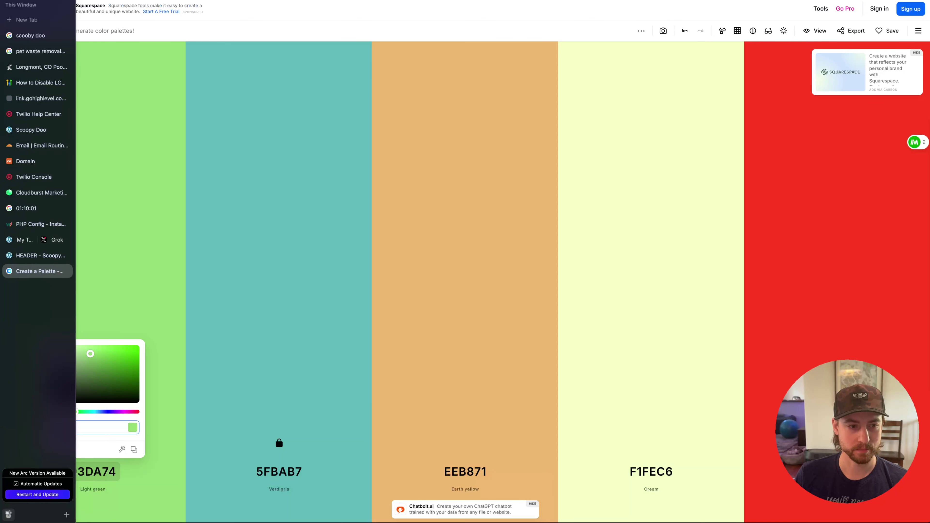
click(35, 257)
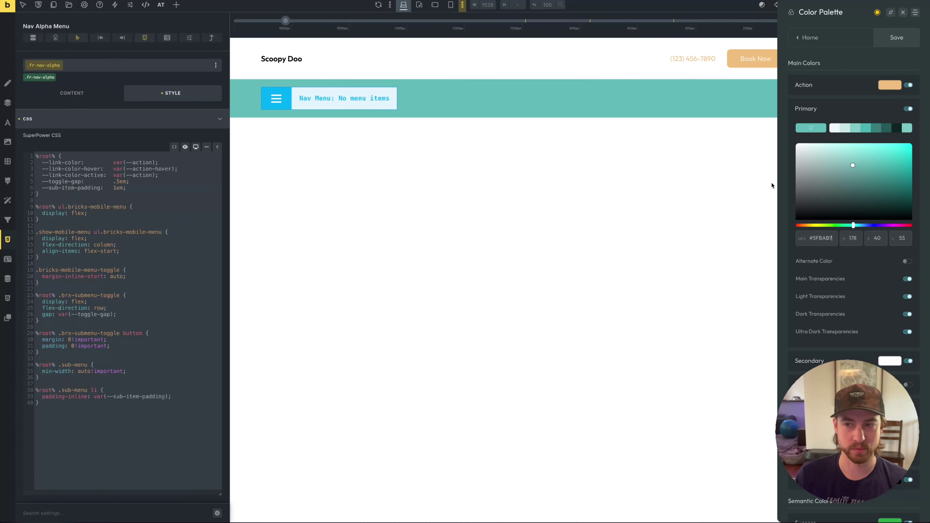
click(842, 108)
Set the Secondary colour to light green 93DA74
click(862, 134)
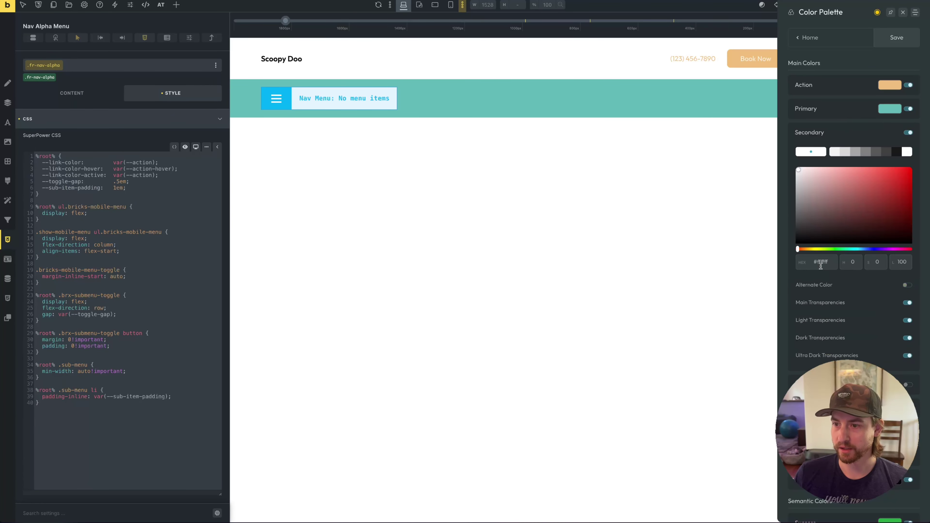
text(93DA74)
click(844, 128)
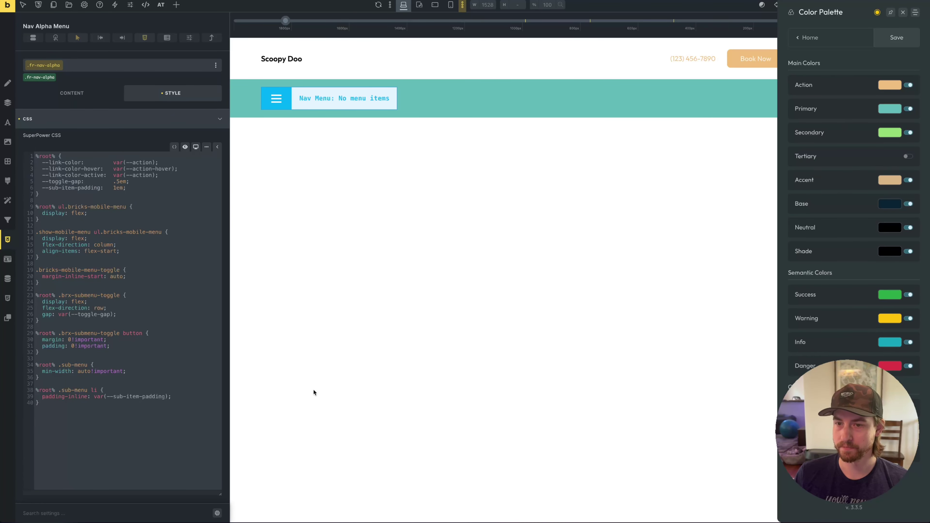
Set the Action colour to EEB871 copied from Coolors, then save and close the palette
mouse_move(2, 363)
click(7, 271)
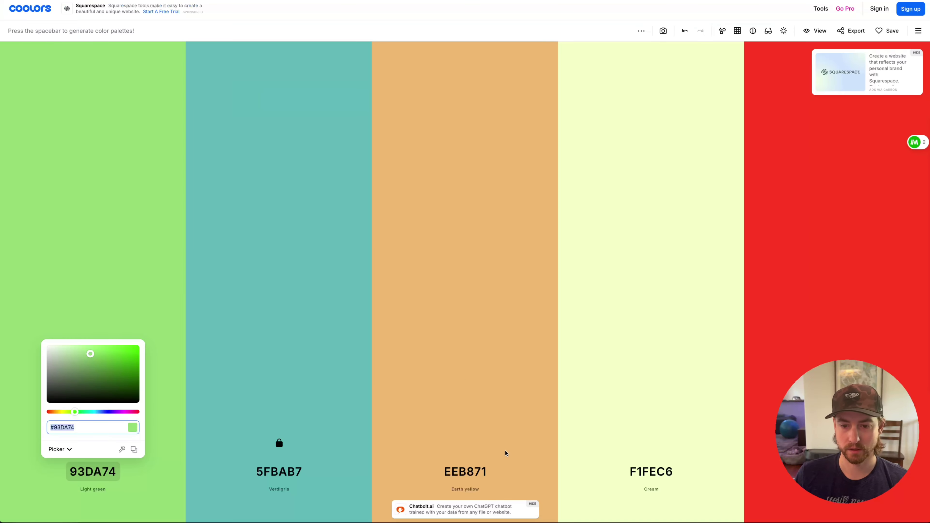
click(474, 470)
key(ctrl+c)
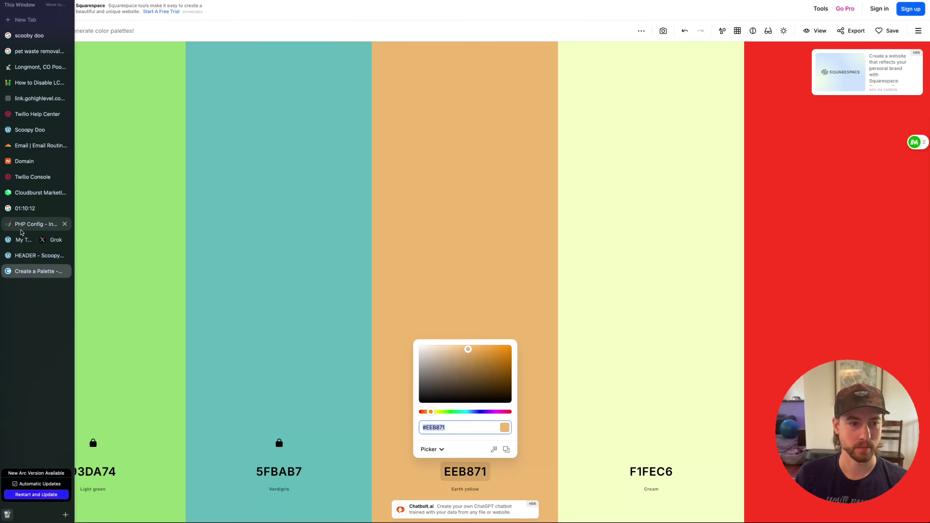
click(23, 256)
click(844, 85)
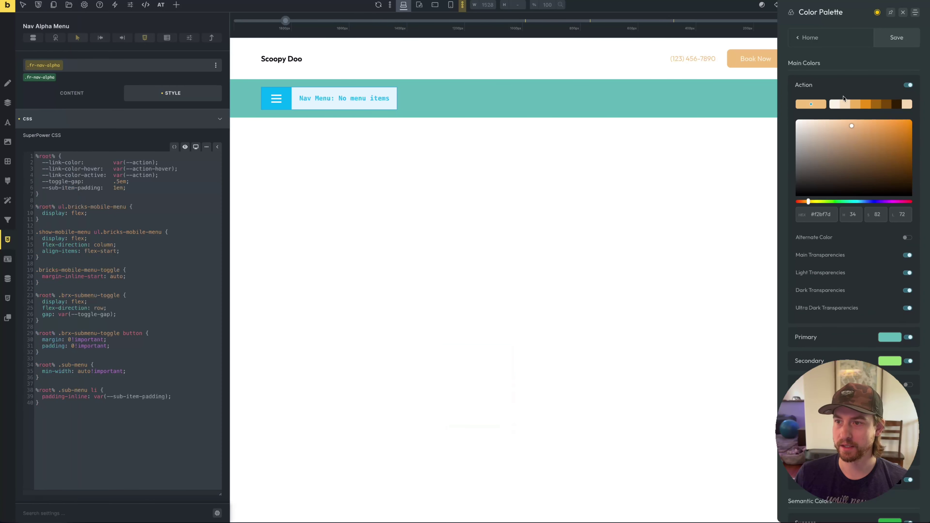
double_click(821, 213)
key(ctrl+v)
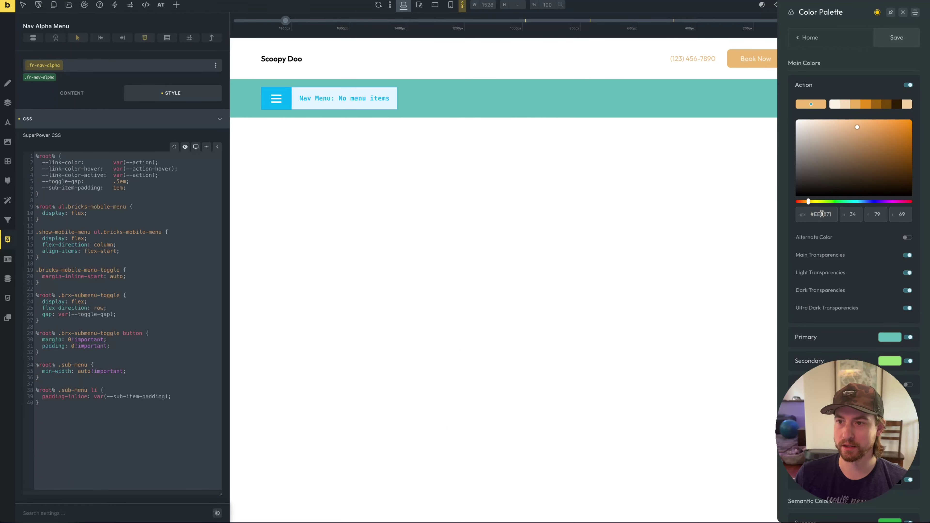
click(896, 37)
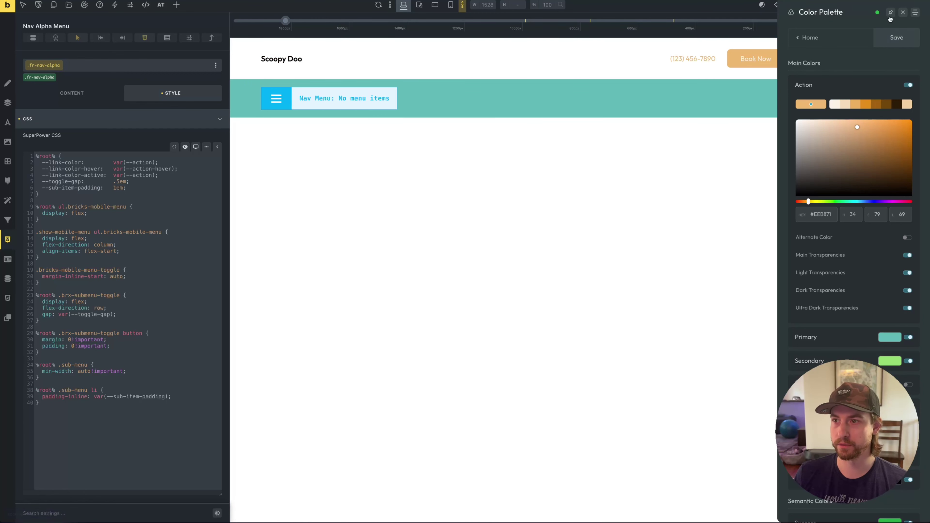
click(903, 13)
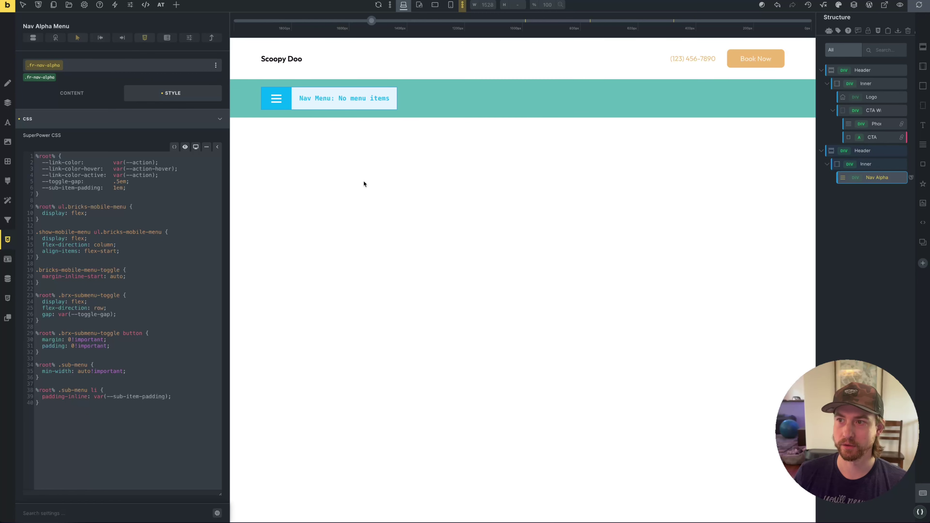
Save the header template and open its Template Settings, showing the Entire website condition and Header options
key(ctrl+s)
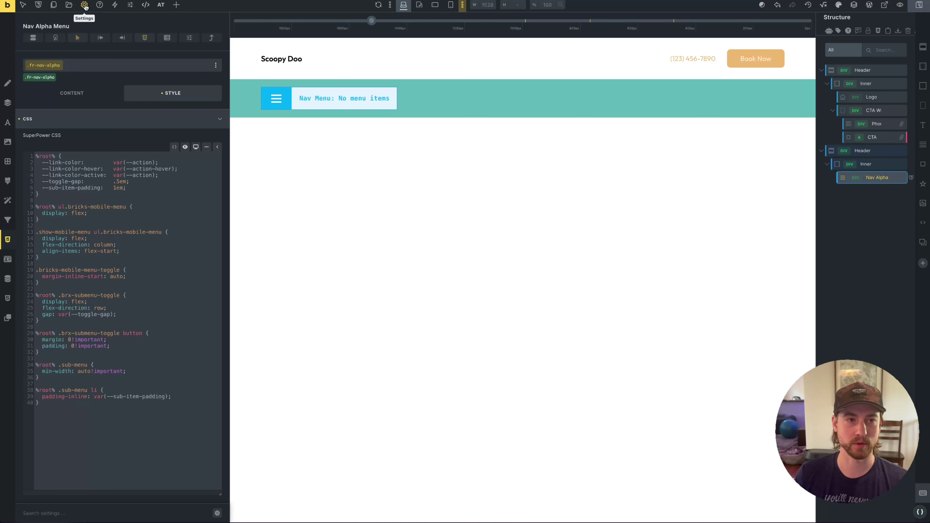
click(85, 5)
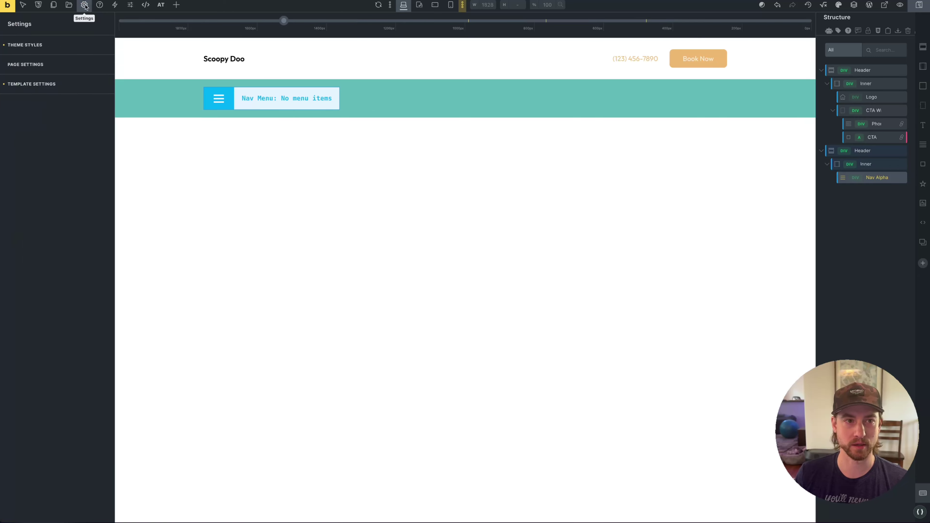
click(43, 85)
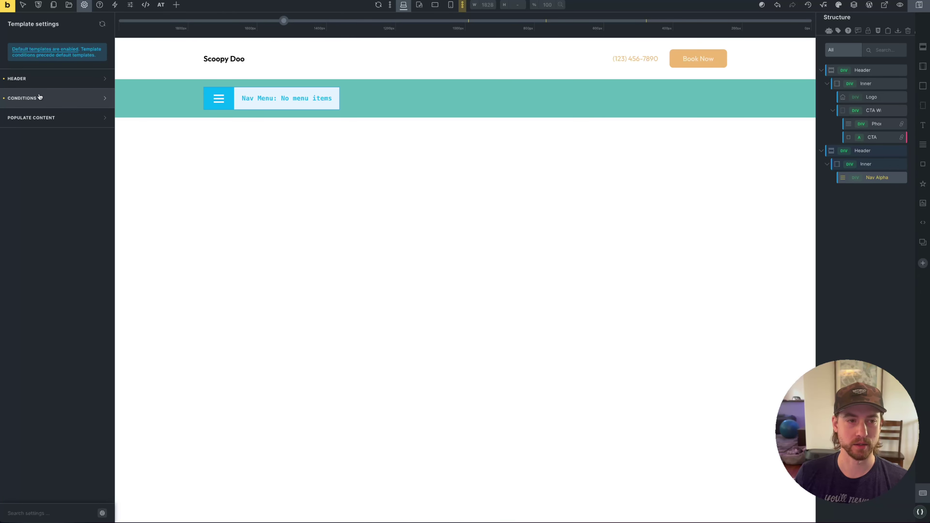
click(40, 96)
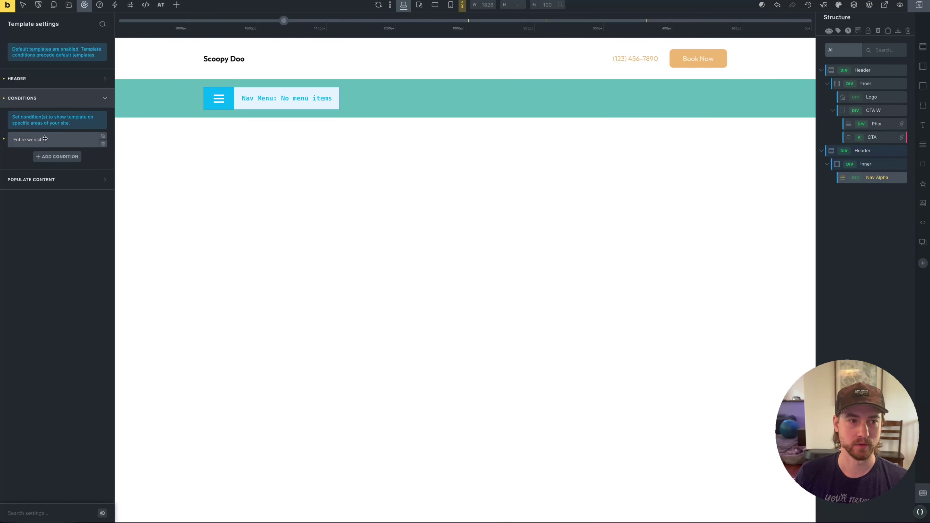
click(55, 141)
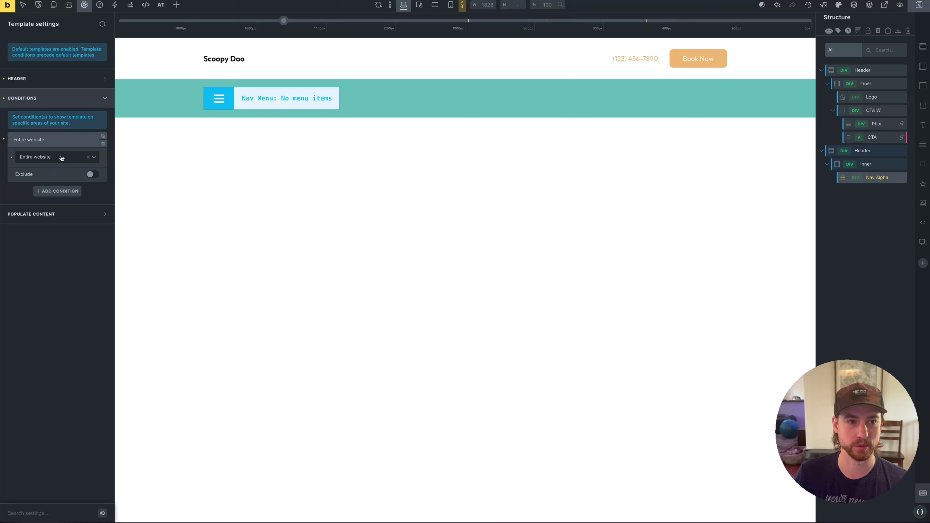
click(62, 79)
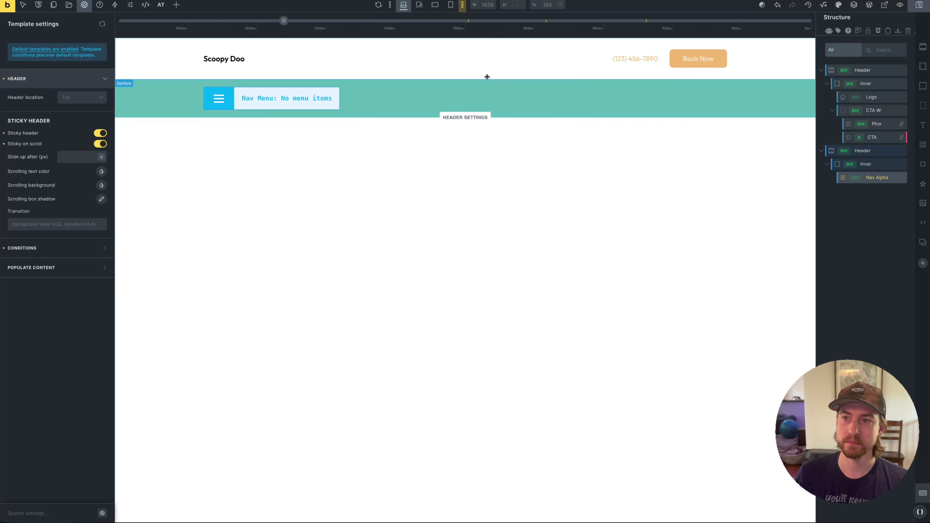
mouse_move(1, 147)
click(35, 240)
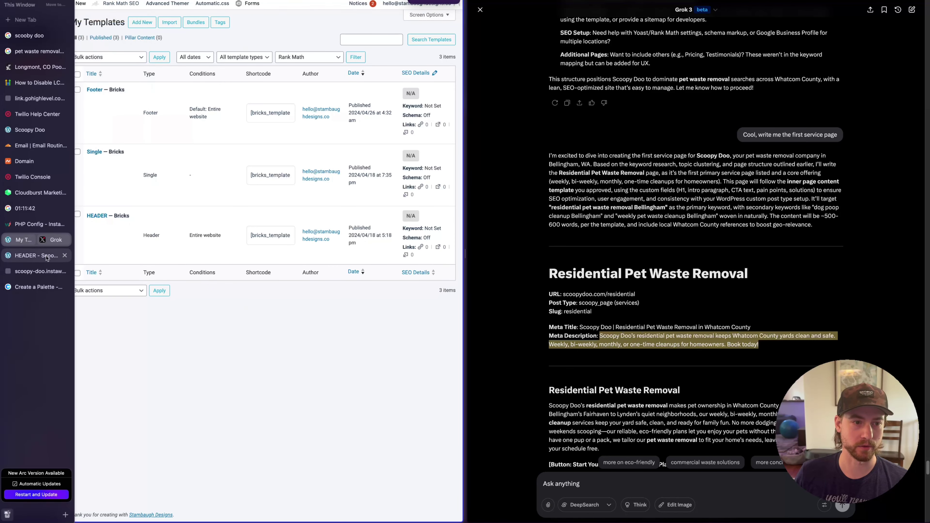
click(37, 271)
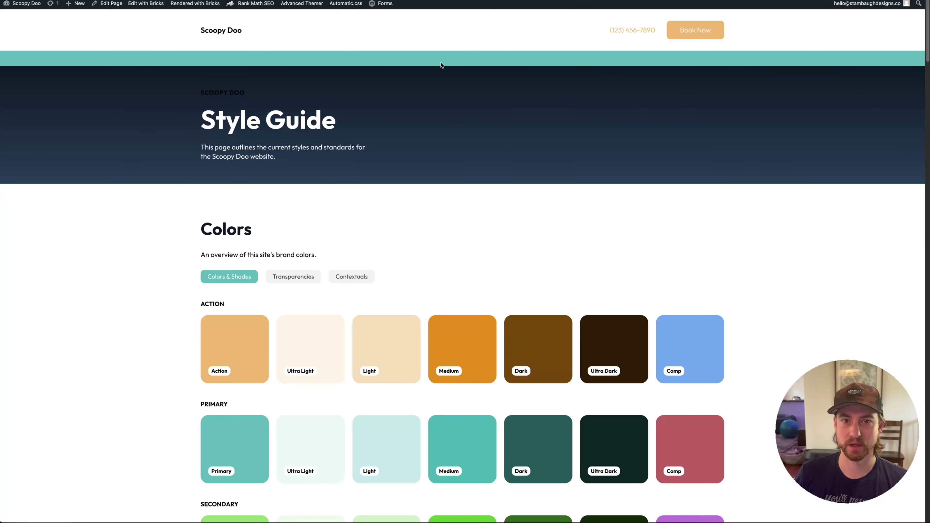
scroll(580, 161, down, 10)
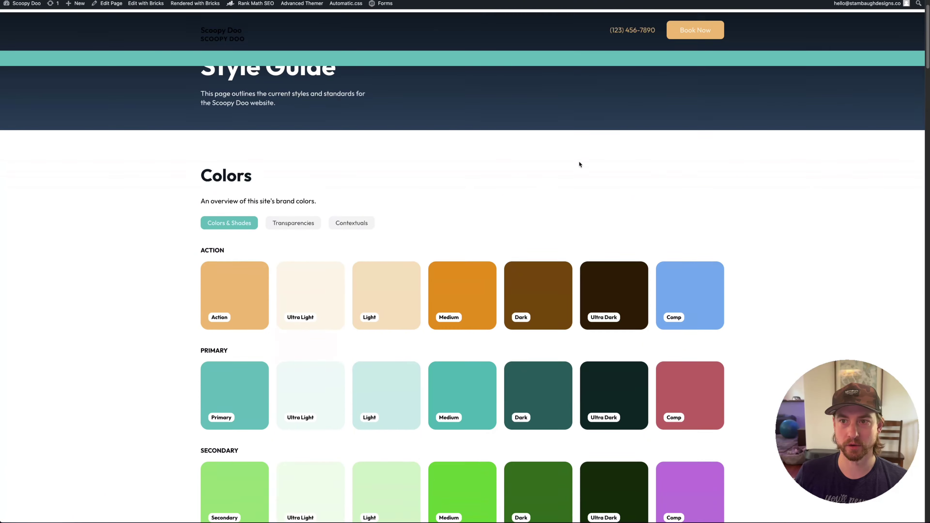
scroll(725, 198, down, 3)
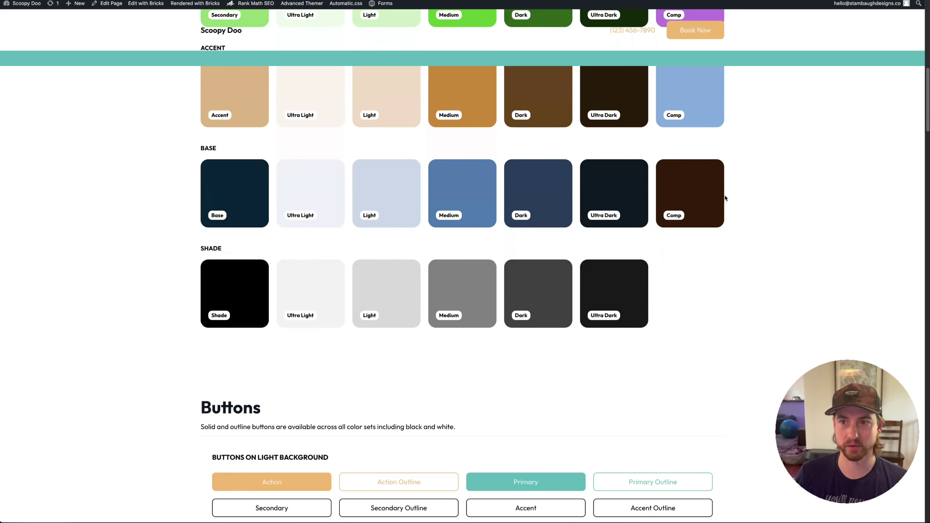
scroll(725, 197, up, 5)
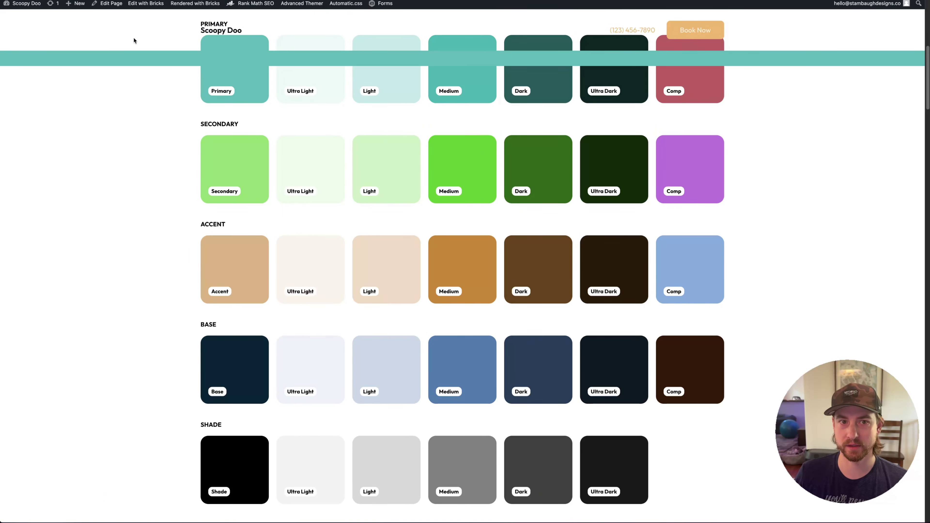
scroll(364, 187, up, 3)
scroll(256, 130, down, 2)
scroll(266, 137, up, 4)
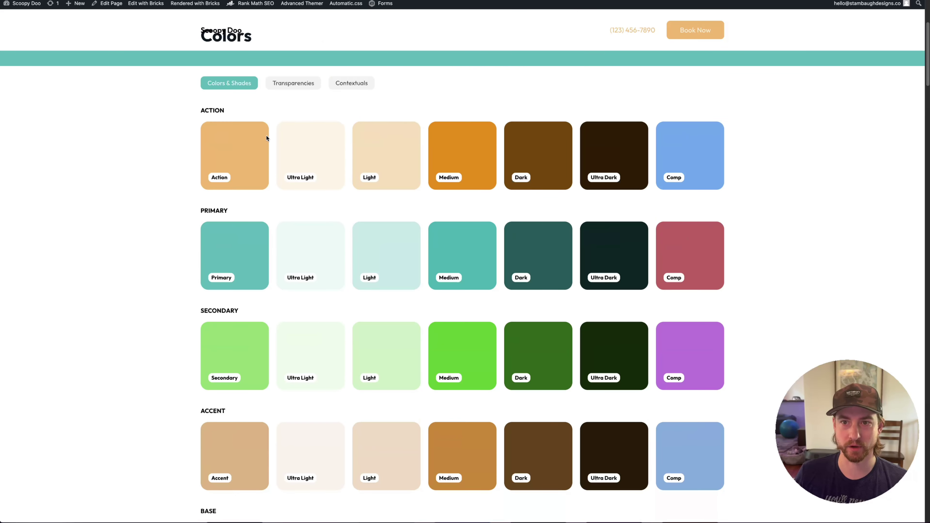
mouse_move(2, 164)
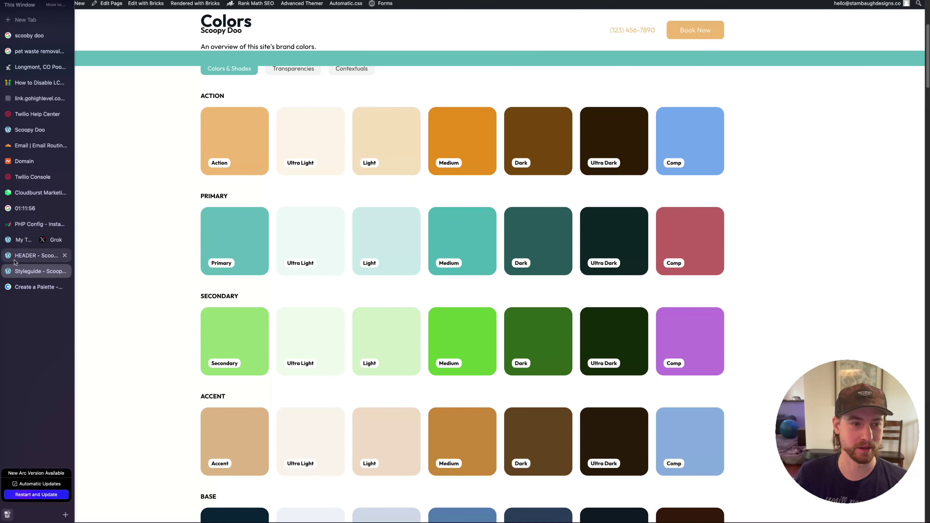
click(25, 260)
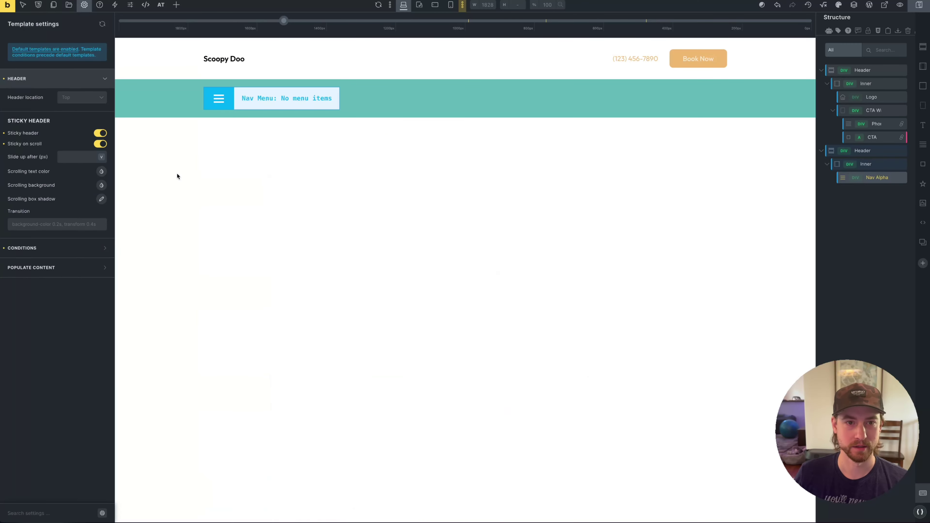
Give the top Header section a secondary-trans-40 background from the ACSS Secondary palette
click(139, 44)
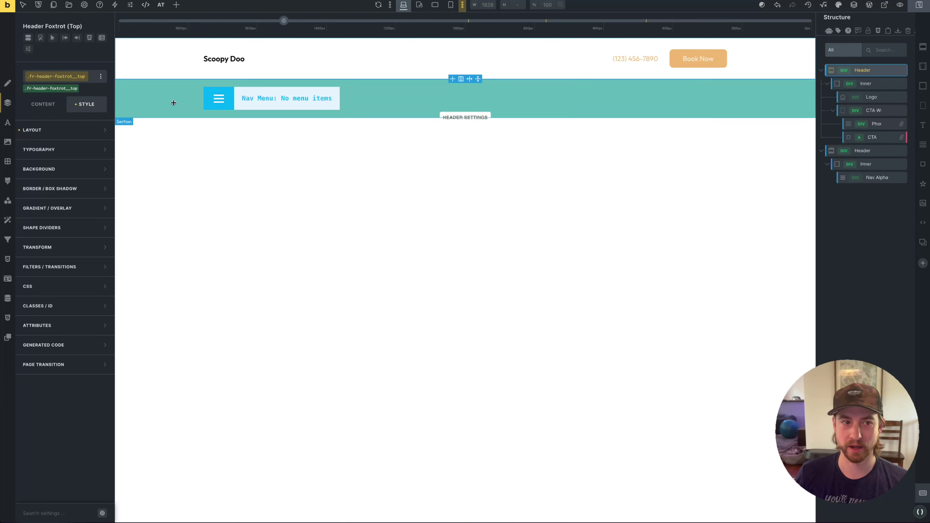
click(64, 171)
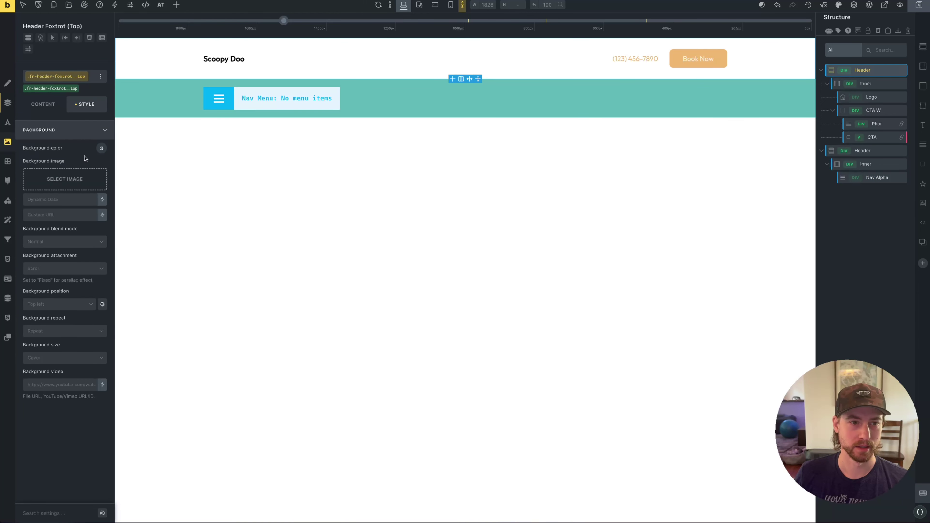
click(101, 148)
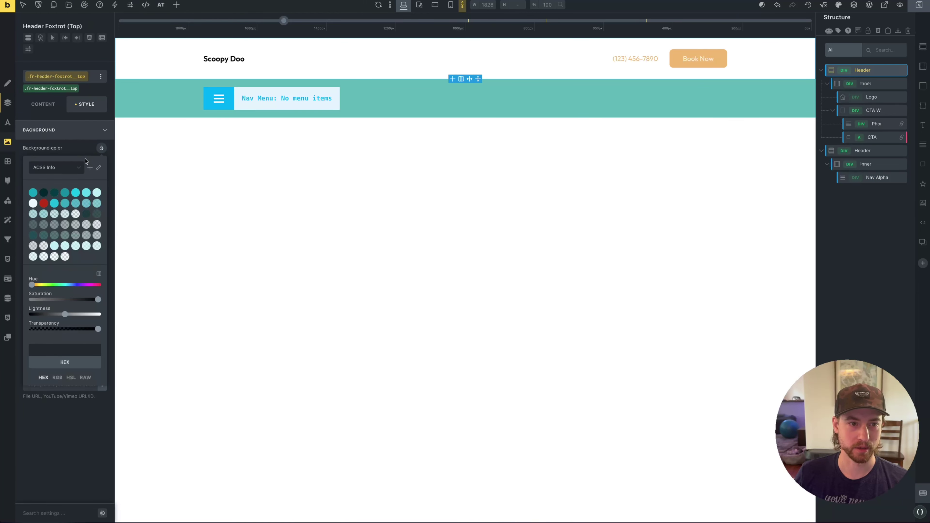
click(61, 171)
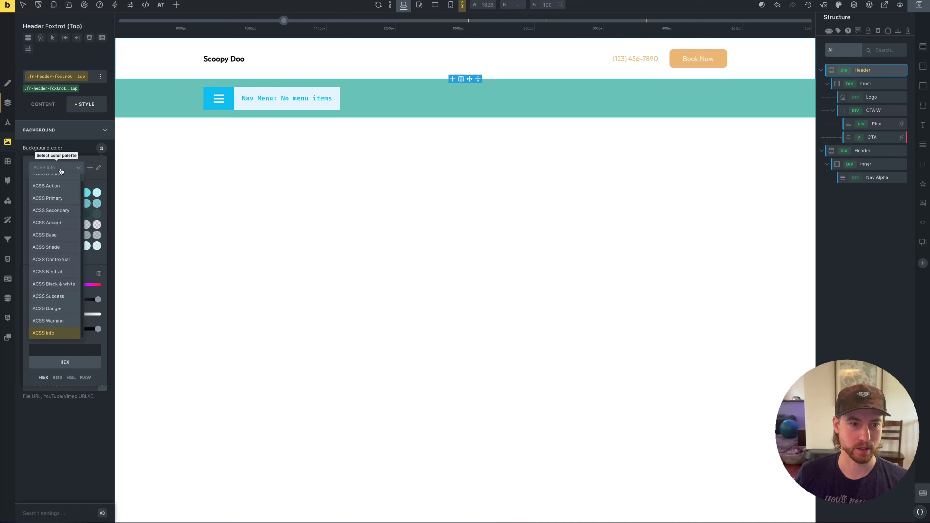
click(58, 210)
click(53, 193)
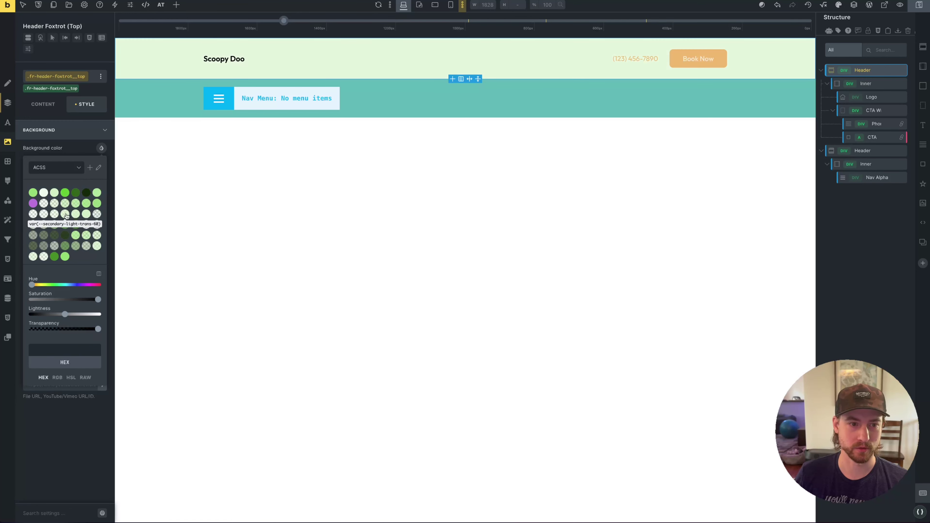
click(64, 204)
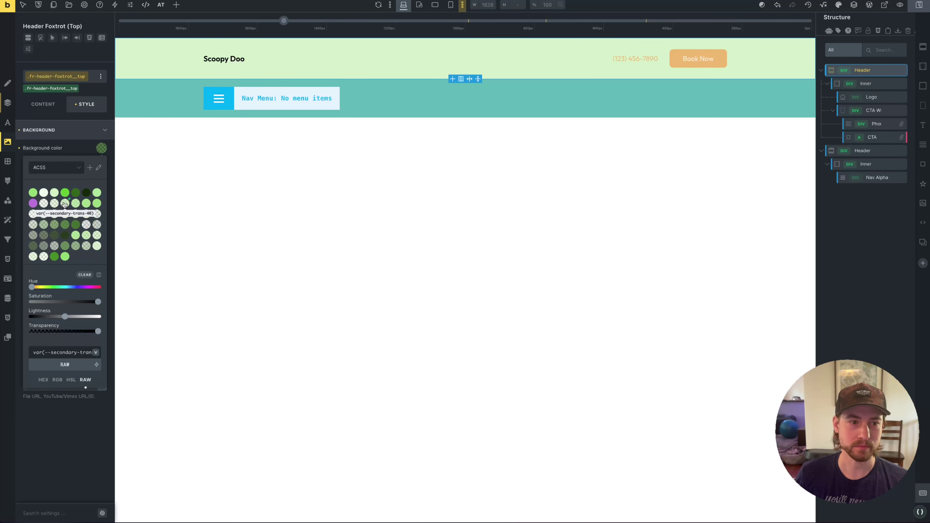
Save the header template
click(919, 5)
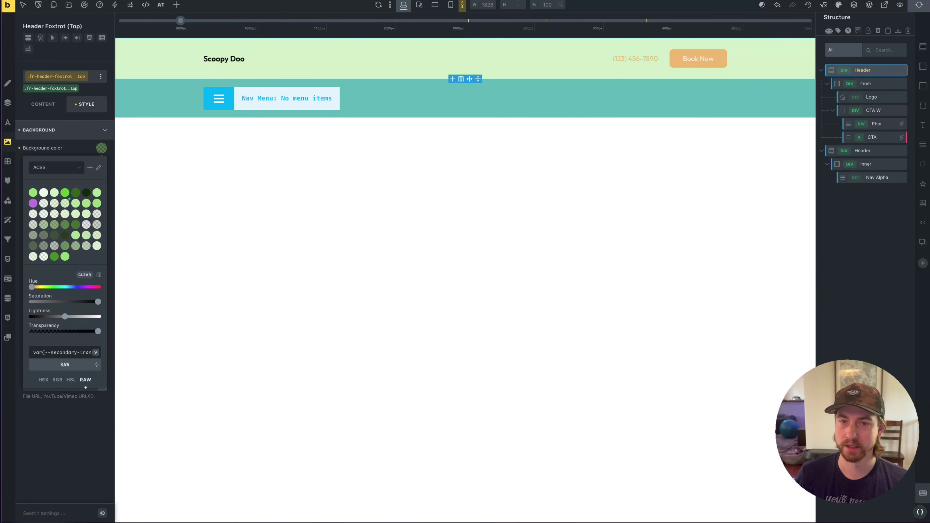
mouse_move(5, 287)
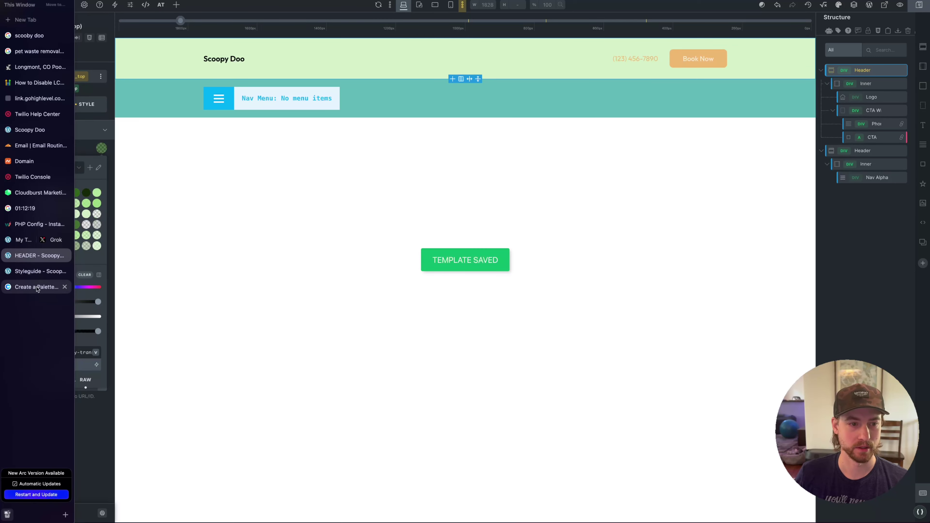
click(38, 286)
Reload the Style Guide page to check the new header, then show the templates and Grok view
click(40, 271)
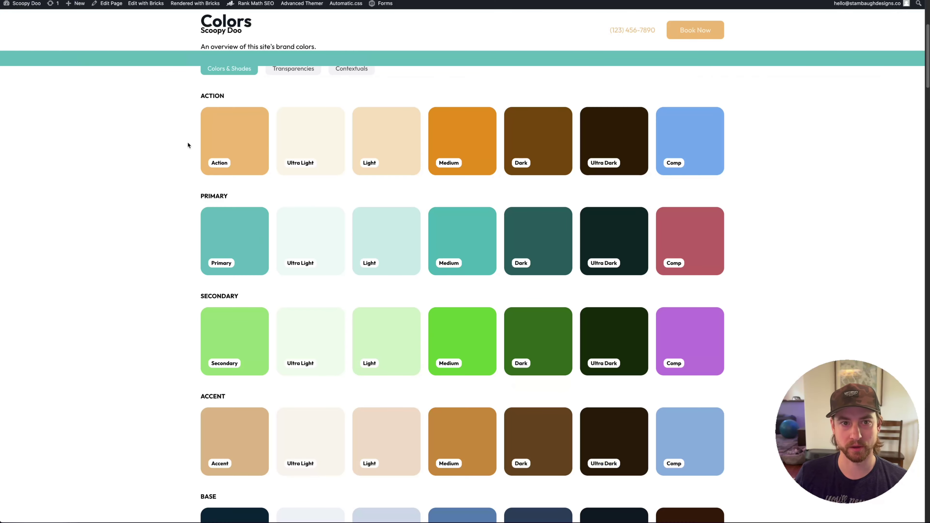
key(super+r)
scroll(285, 170, down, 7)
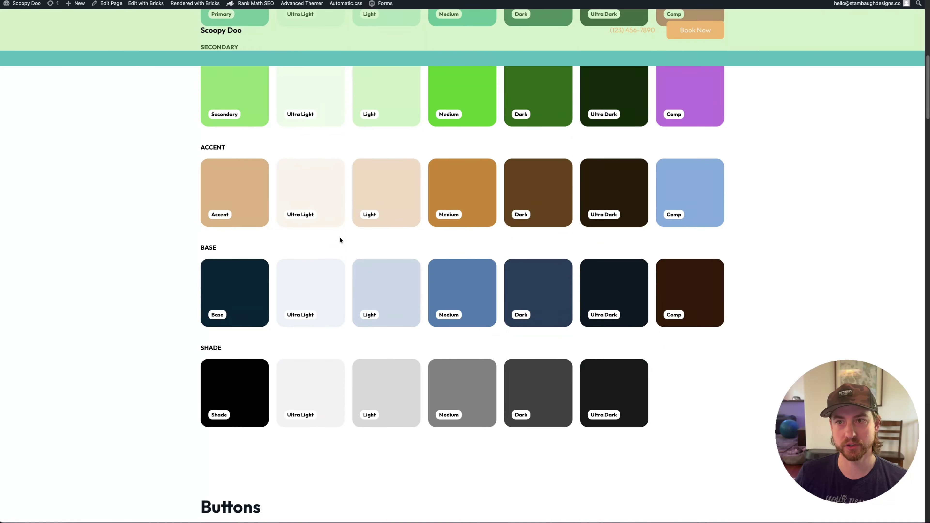
scroll(340, 237, up, 13)
scroll(342, 226, down, 3)
scroll(342, 227, down, 3)
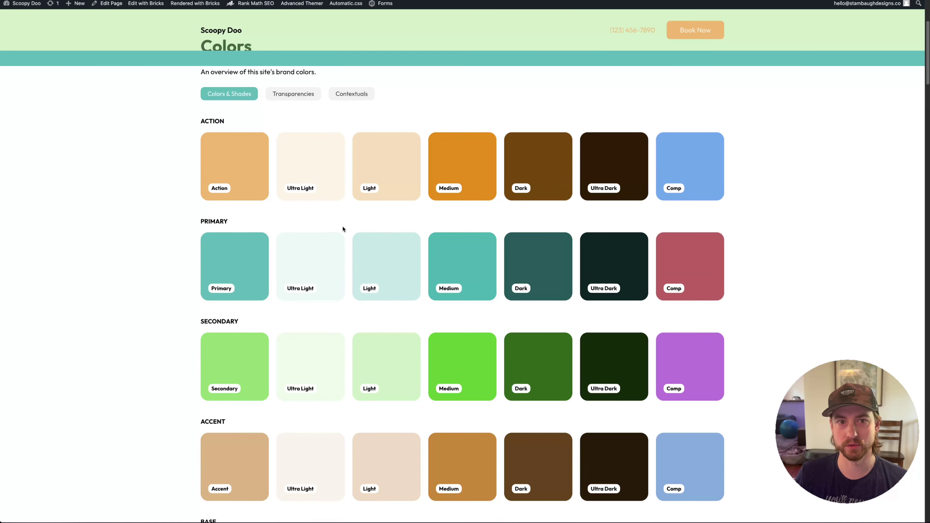
scroll(341, 228, up, 2)
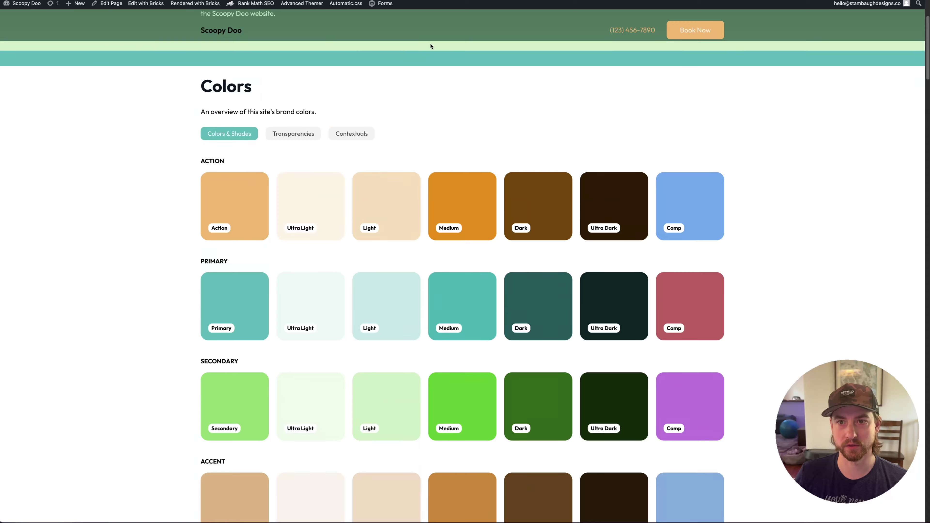
scroll(382, 183, up, 4)
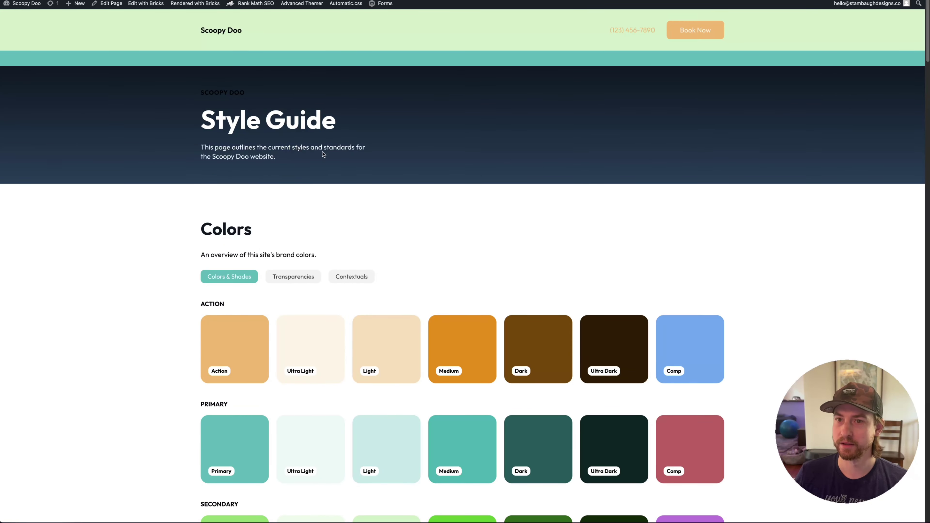
mouse_move(1, 286)
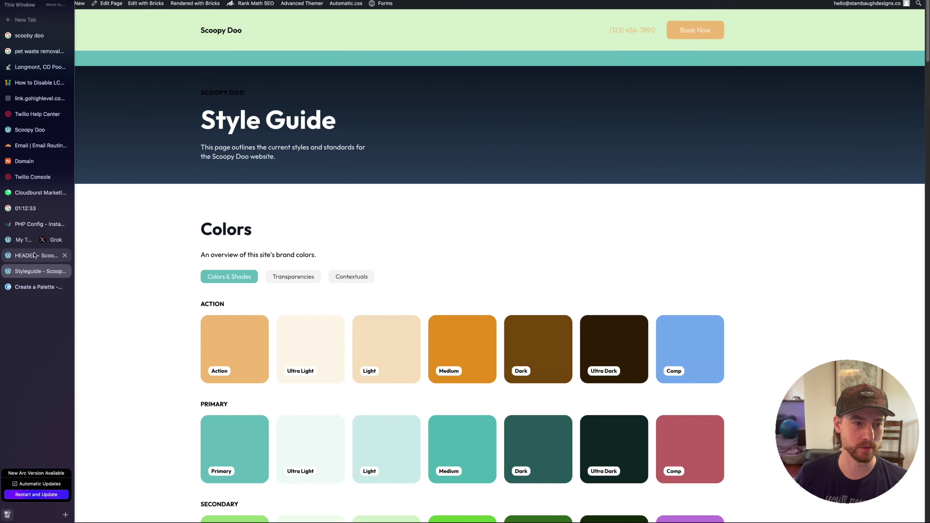
click(23, 240)
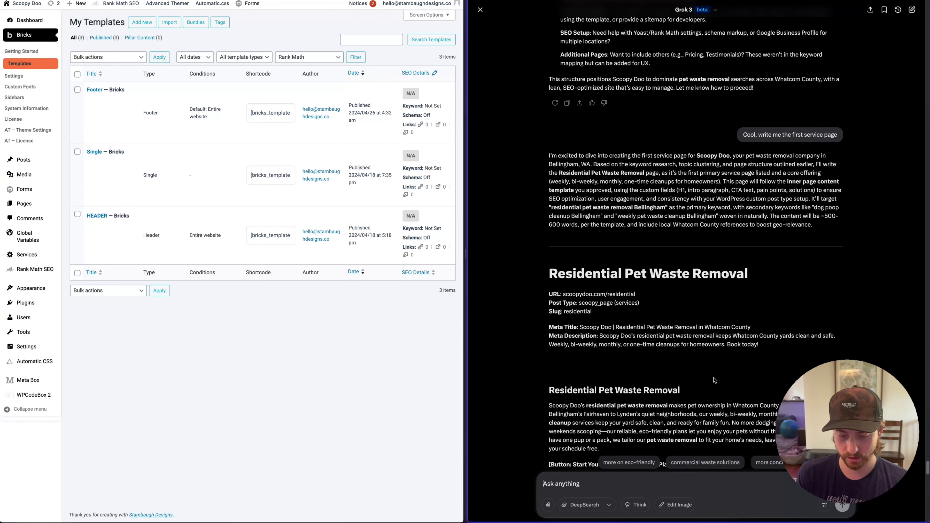
Ask Grok for skeuomorphic glass SCSS for the header navigation in #93DA74 with class .glass--secondary
text(give me a)
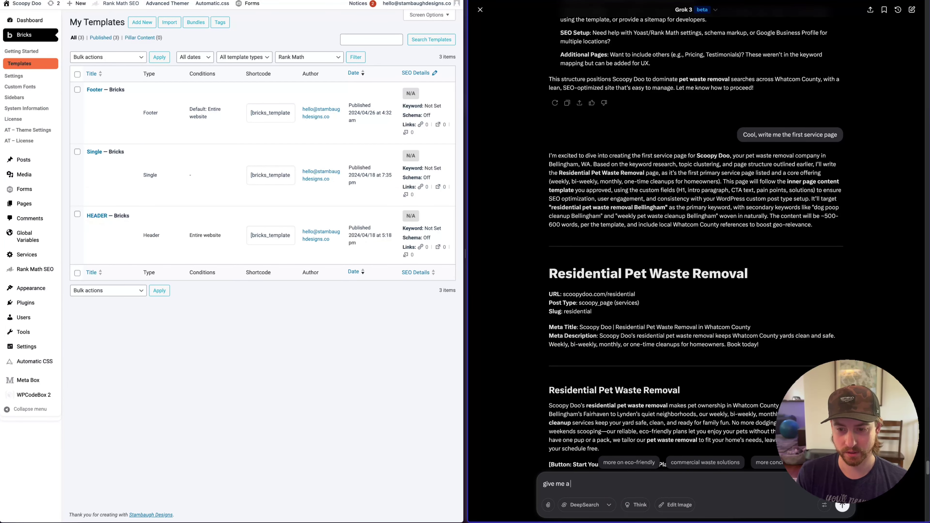
text( skewmorphic glass )
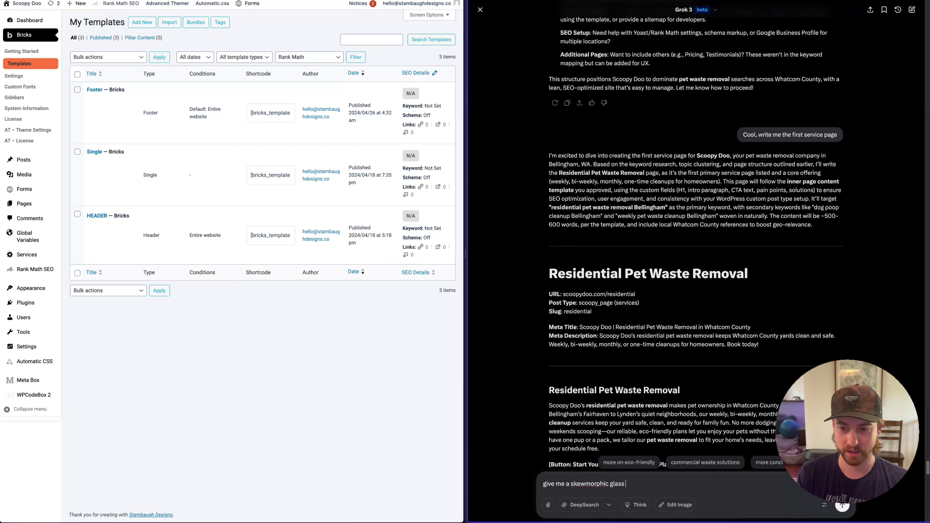
text(effect in SCSS)
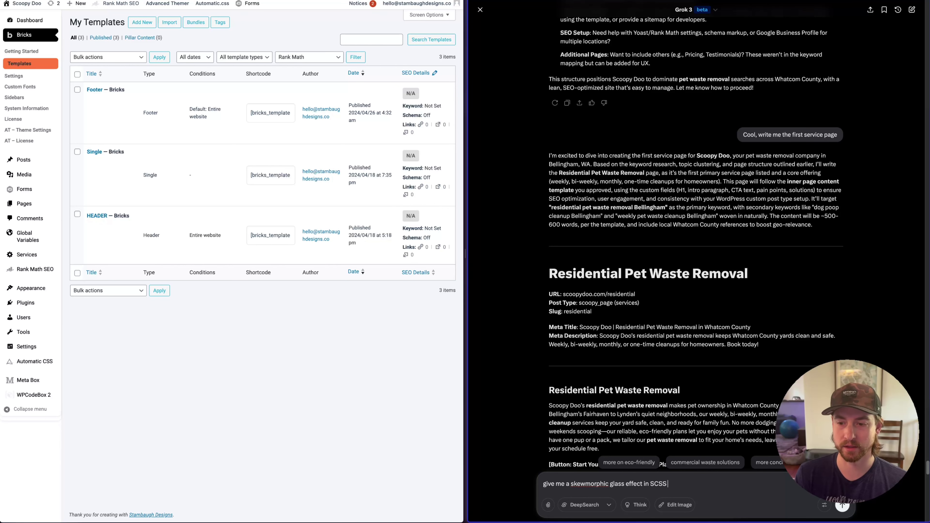
text(for the header navigation using this color: #5 using the class )
text(.g)
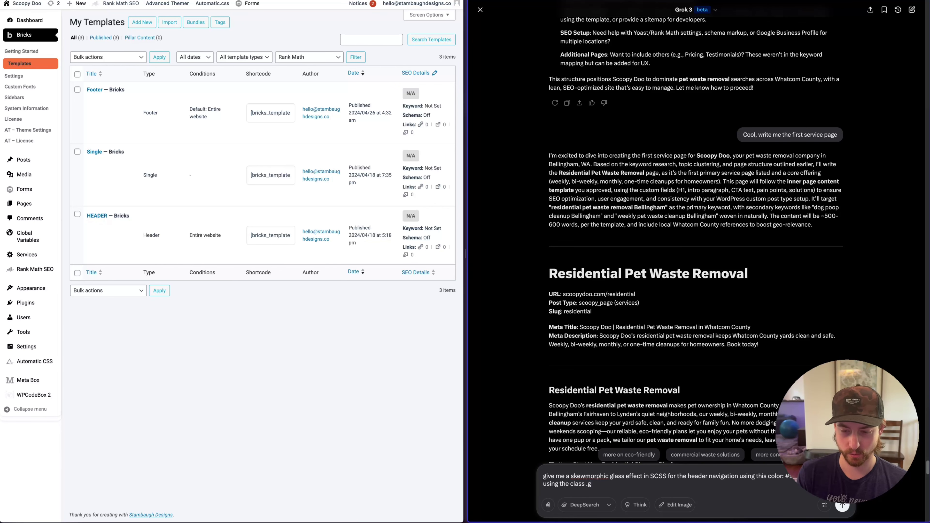
text(lass--)
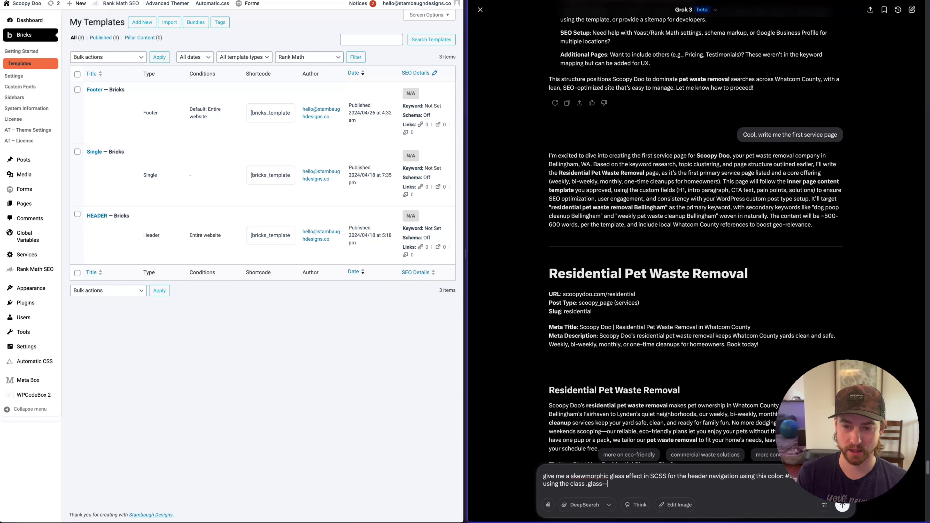
text(seco)
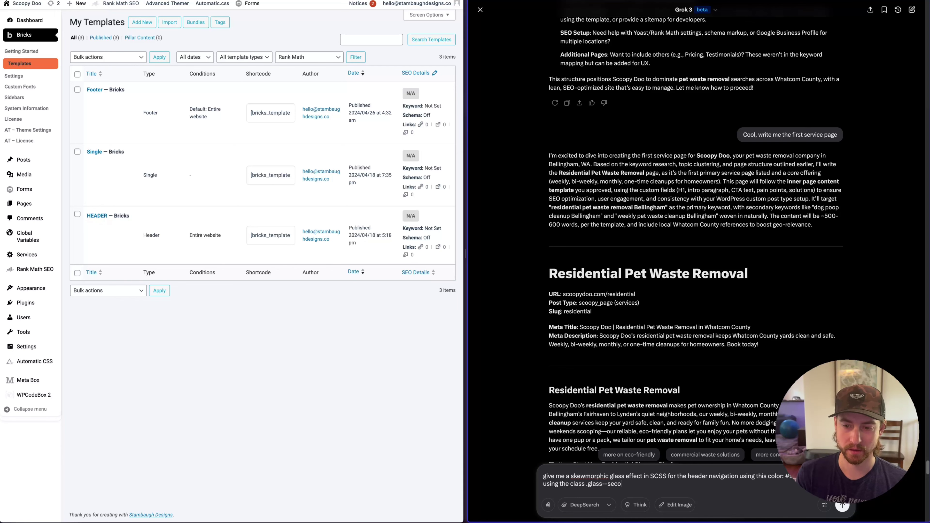
text(ndary)
key(Return)
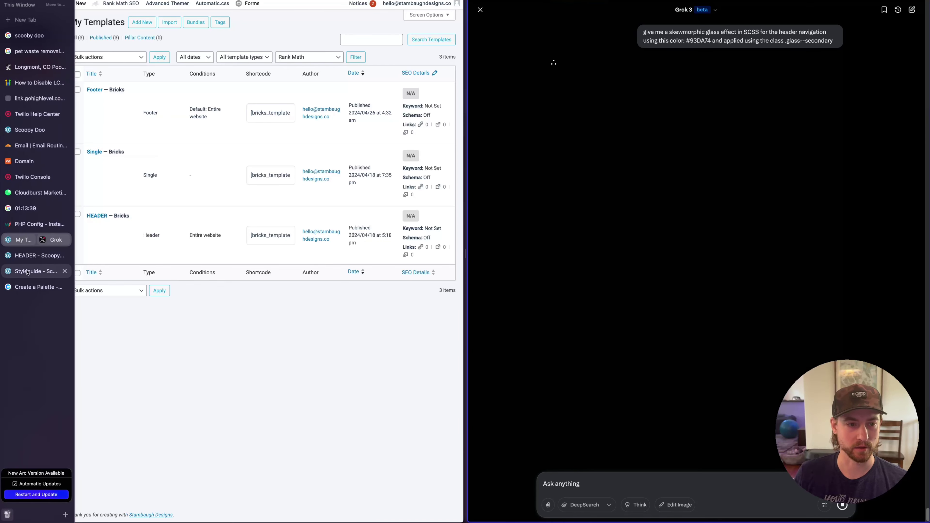
Read Grok's SCSS answer, then return to the header template editor
click(37, 263)
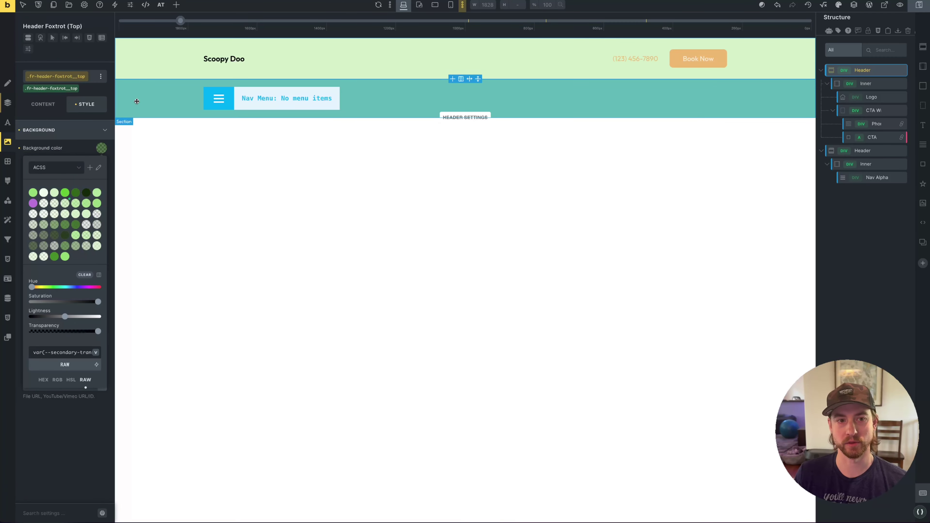
mouse_move(1, 257)
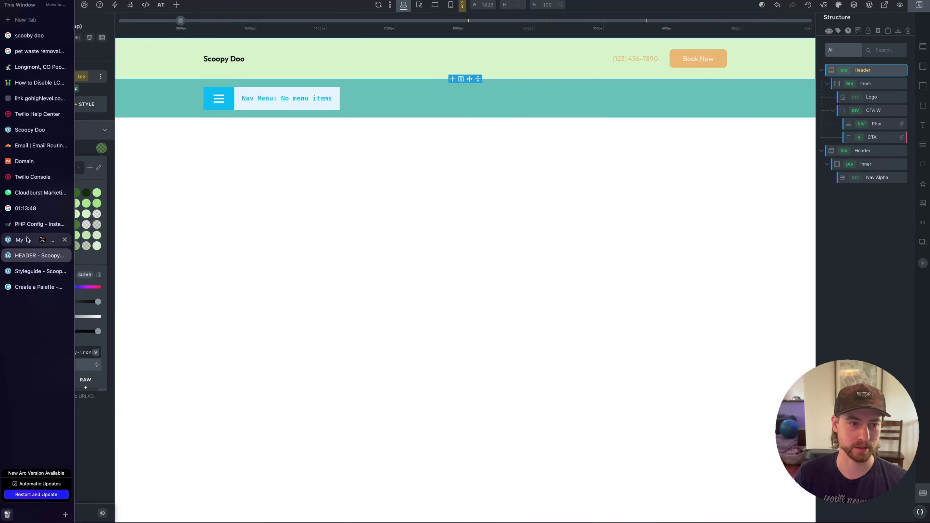
click(37, 240)
scroll(735, 314, down, 2)
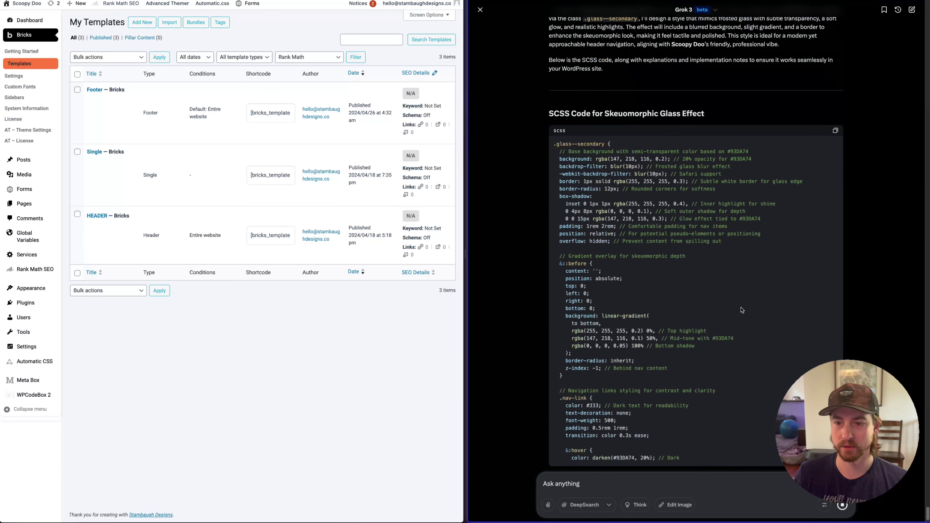
mouse_move(7, 286)
click(33, 258)
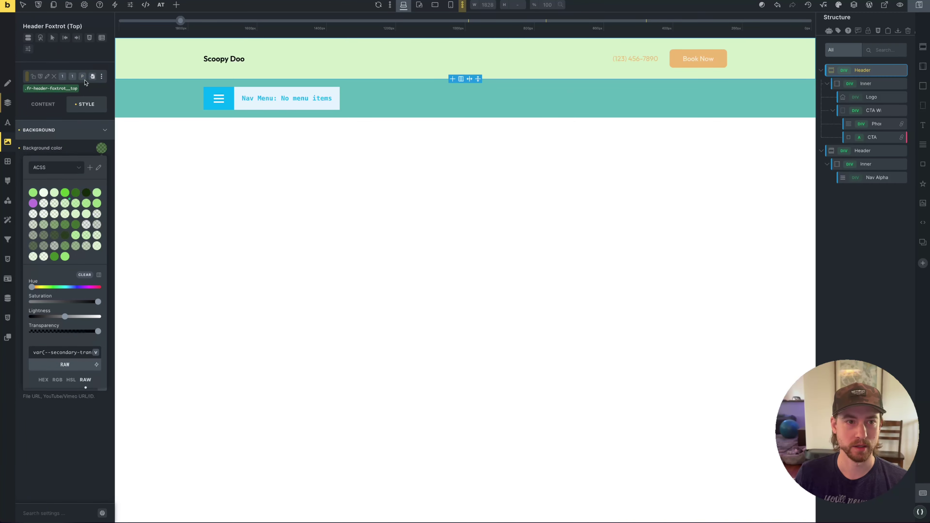
Create the glass--secondary class on the header and open the Automatic.css Global SCSS editor
click(90, 85)
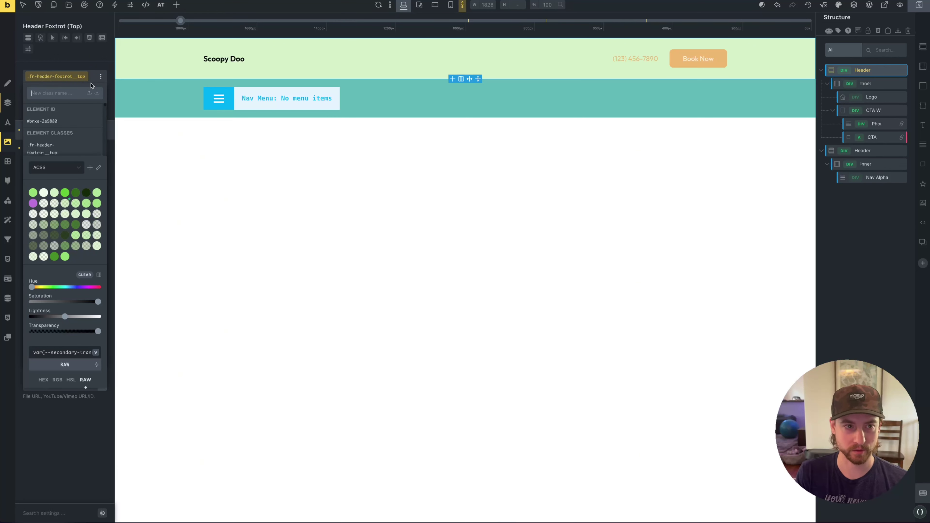
text(glass-)
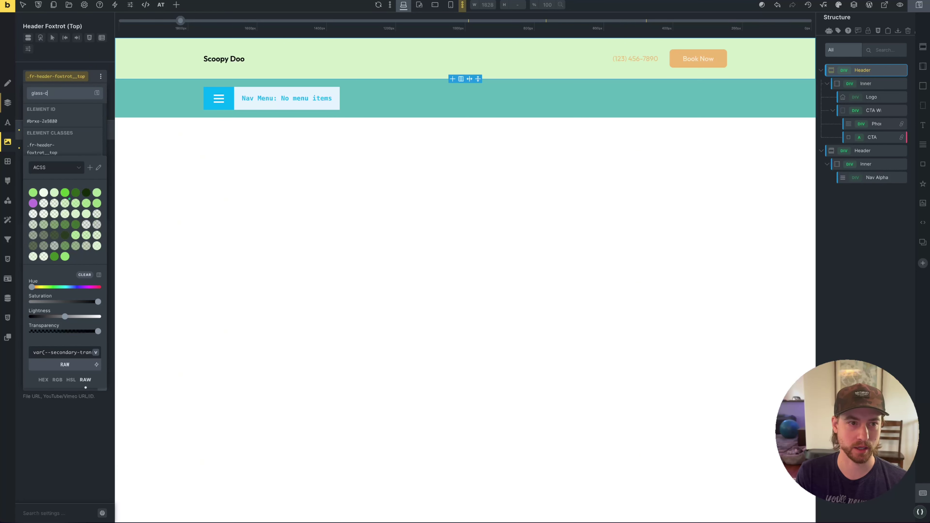
text(-secondary)
key(Return)
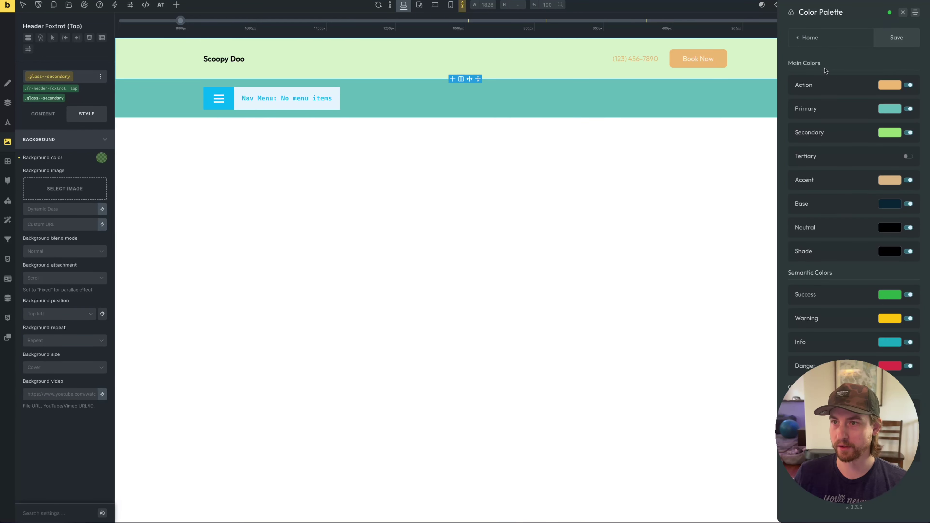
click(804, 37)
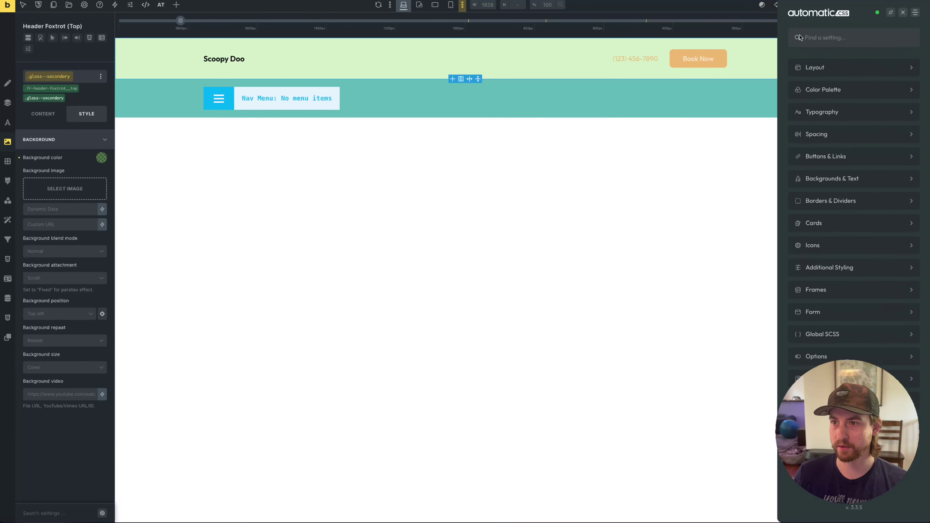
click(814, 335)
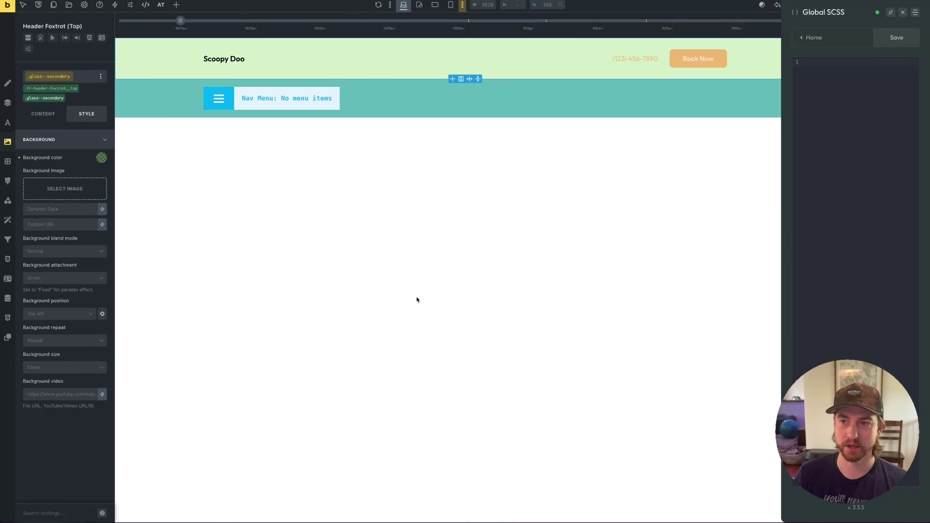
Copy the generated .glass--secondary SCSS code from Grok
mouse_move(1, 114)
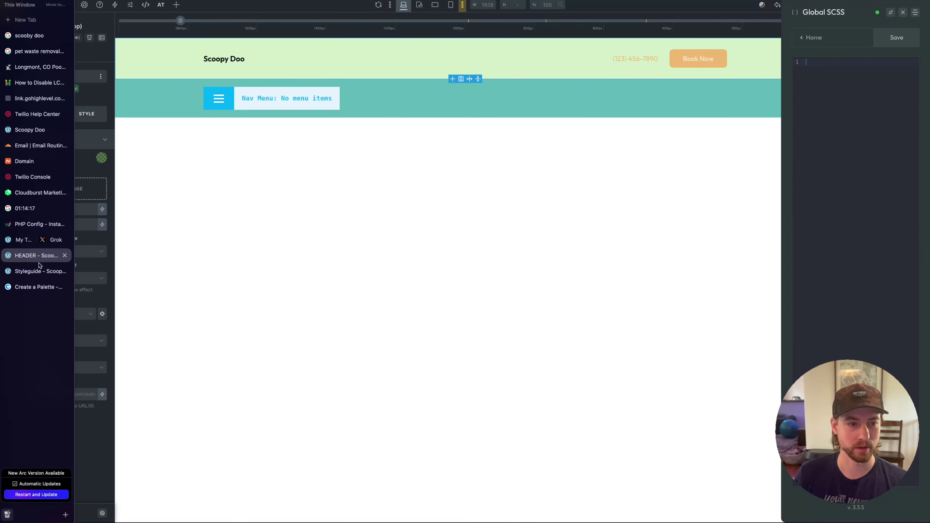
click(24, 240)
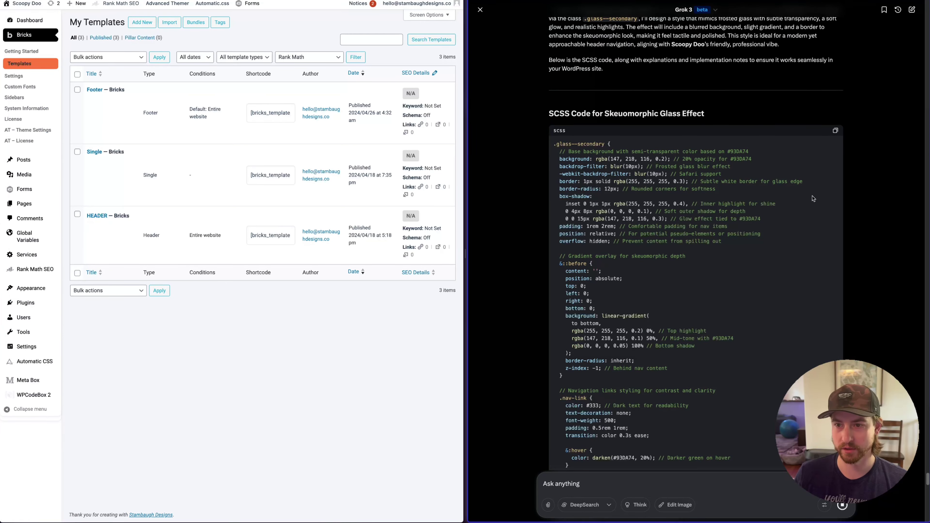
click(835, 130)
scroll(847, 226, down, 9)
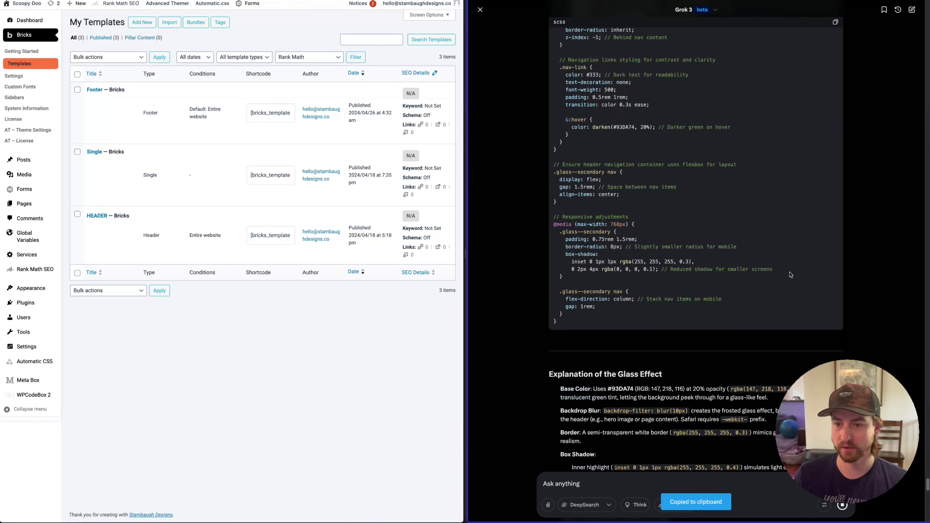
Paste the SCSS into the Global SCSS editor, allowing clipboard access, and save it
mouse_move(1, 454)
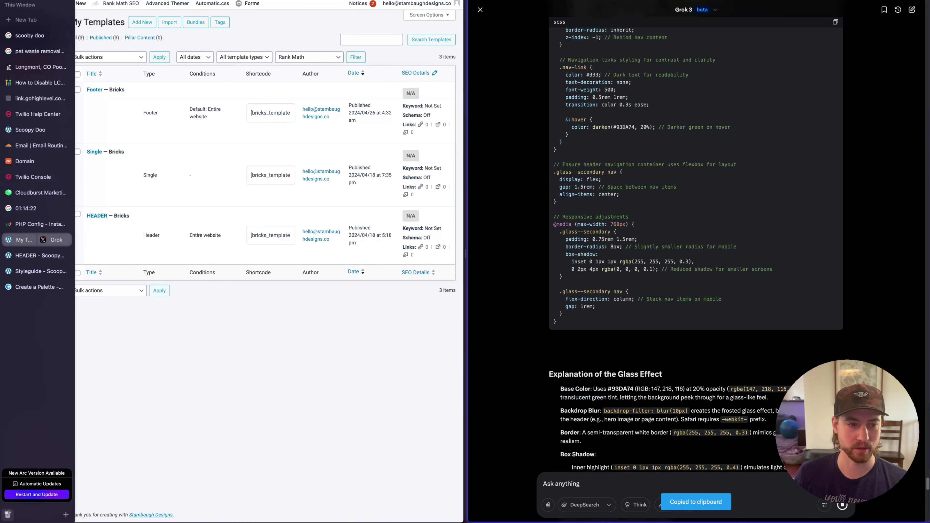
click(35, 268)
click(837, 96)
key(super+v)
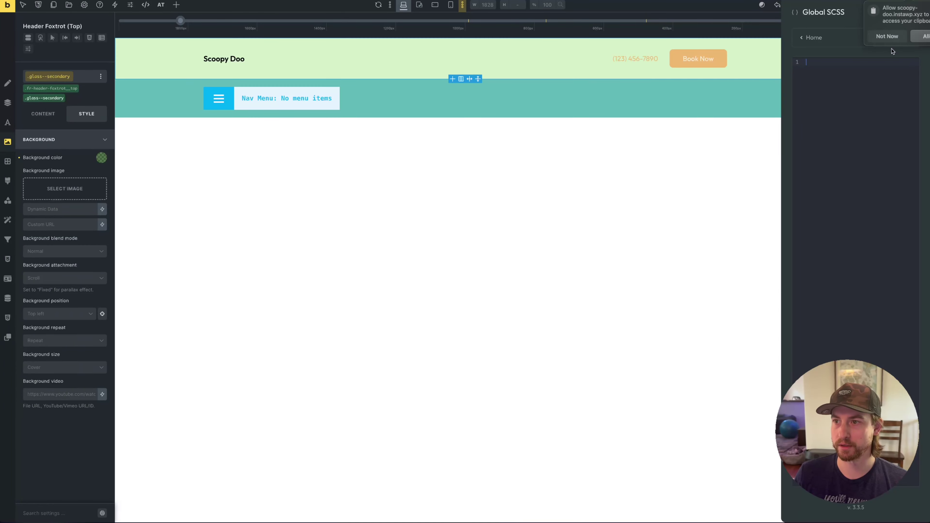
click(918, 36)
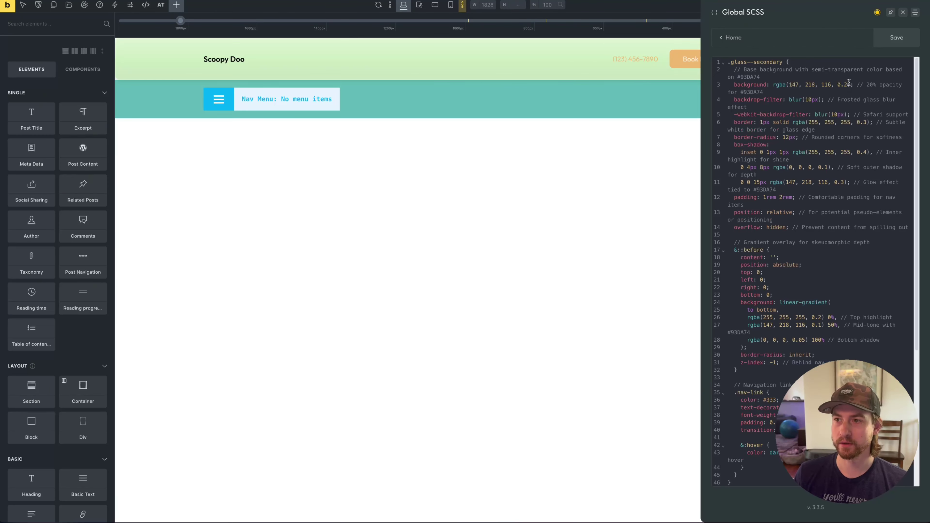
click(896, 42)
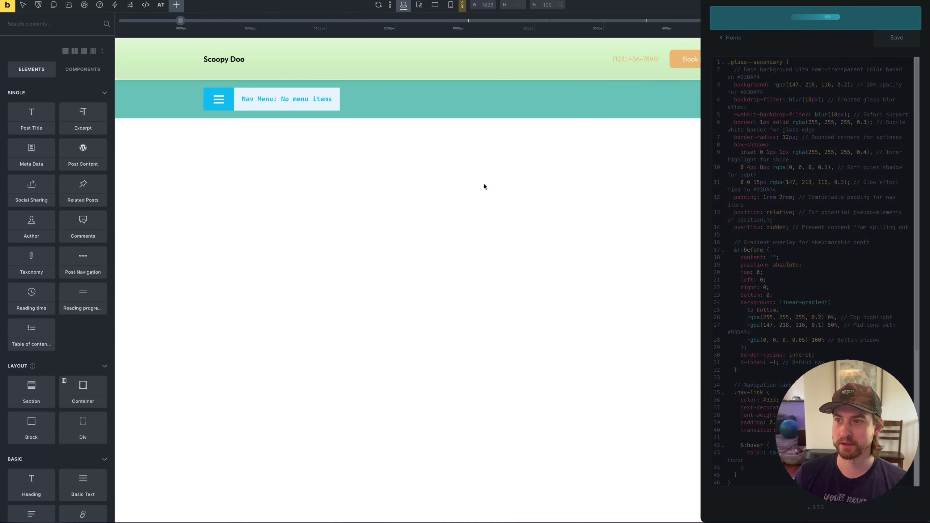
mouse_move(38, 272)
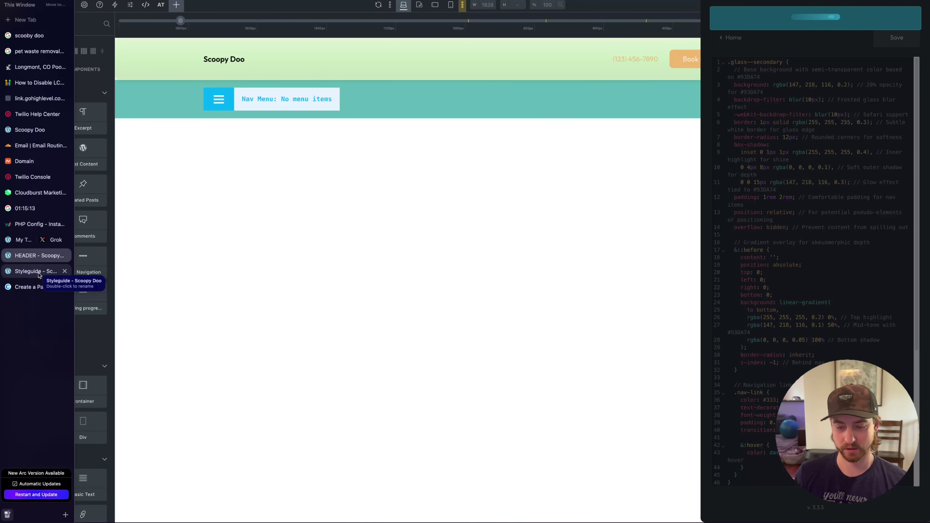
click(37, 271)
scroll(451, 153, down, 4)
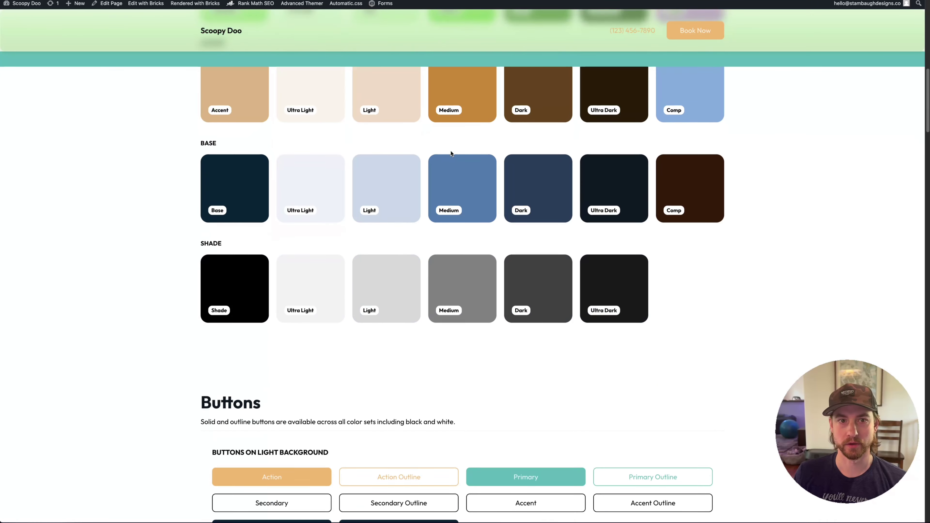
scroll(451, 153, up, 10)
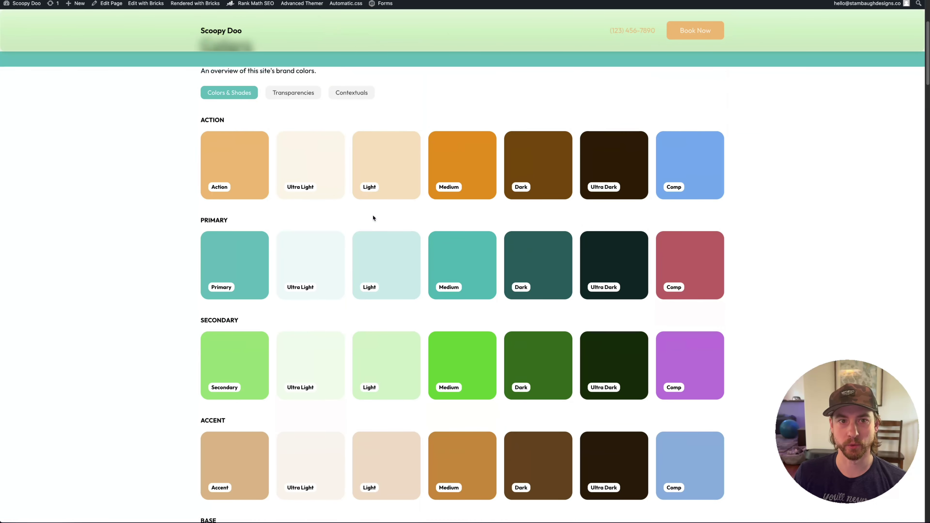
scroll(372, 218, up, 5)
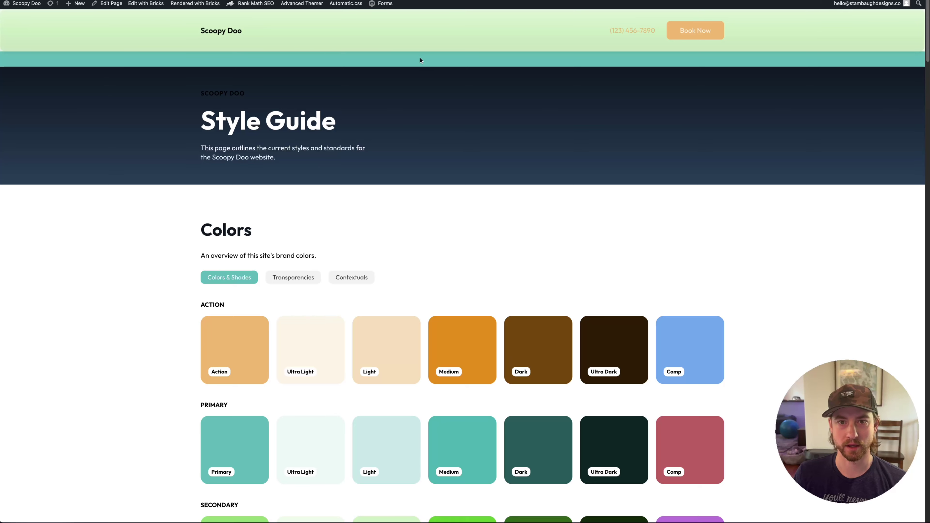
scroll(637, 203, down, 3)
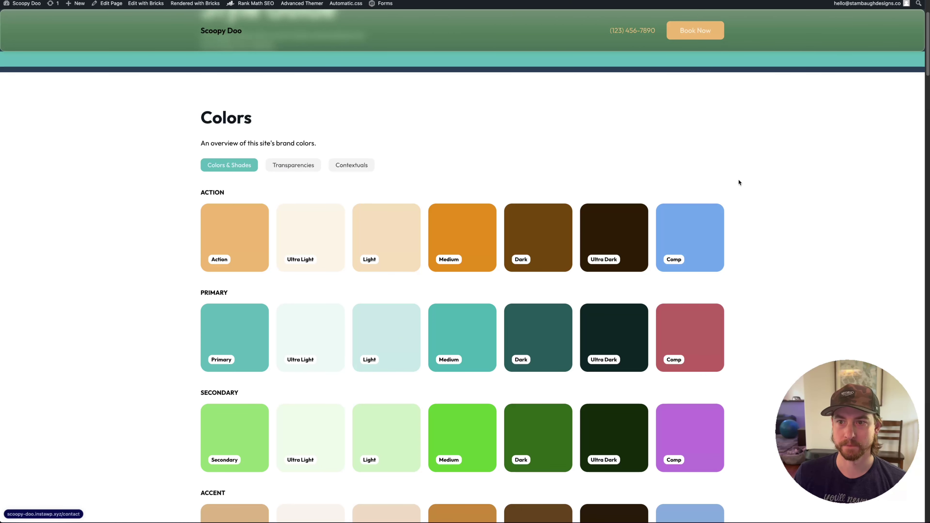
scroll(739, 178, down, 2)
scroll(739, 178, down, 5)
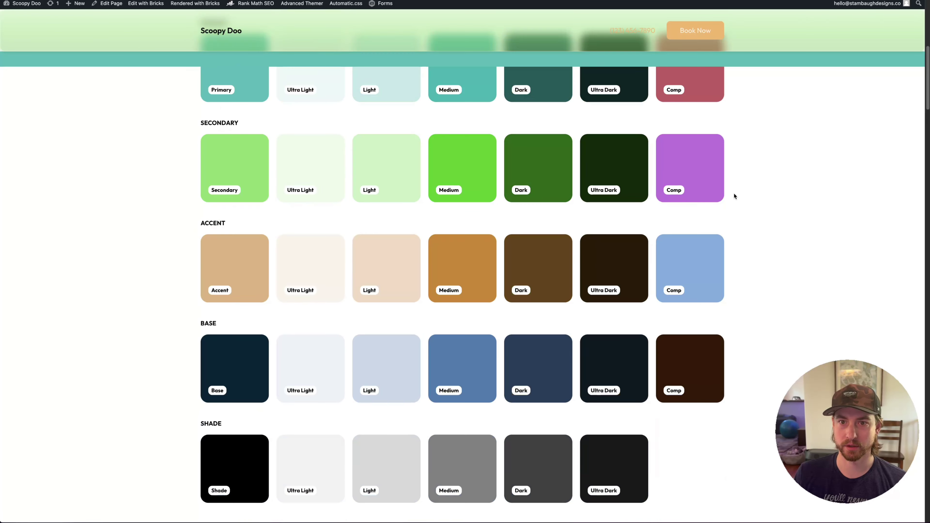
scroll(733, 193, up, 10)
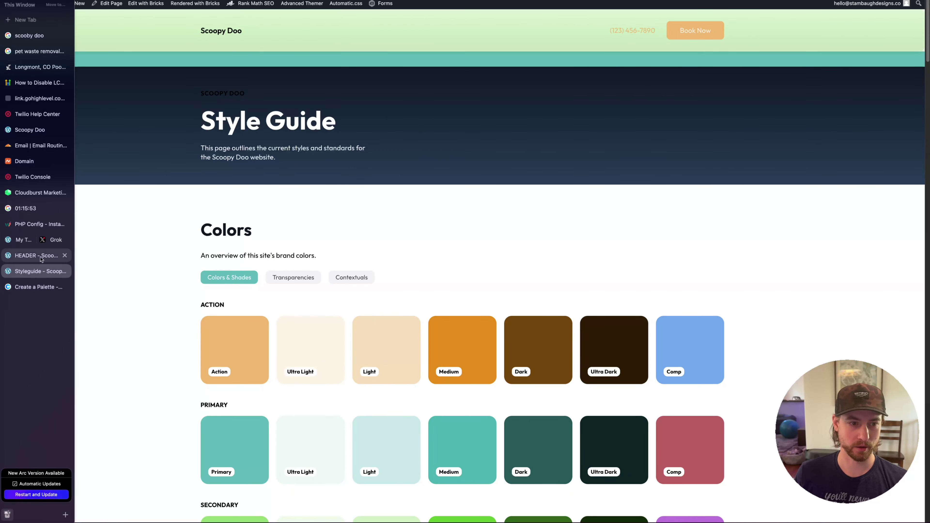
click(37, 256)
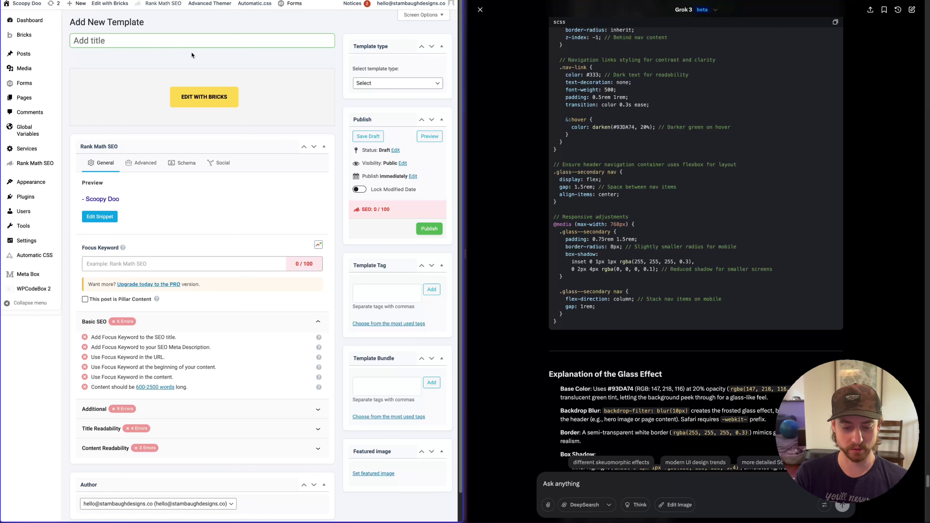
Create a Single-type template named 'Single Service' and open it in Bricks in a new tab
text(Sing)
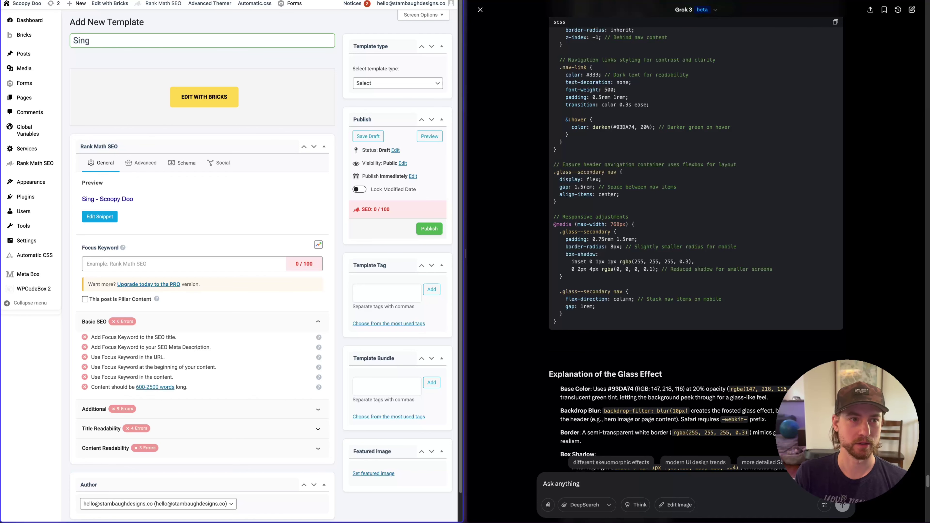
text(le)
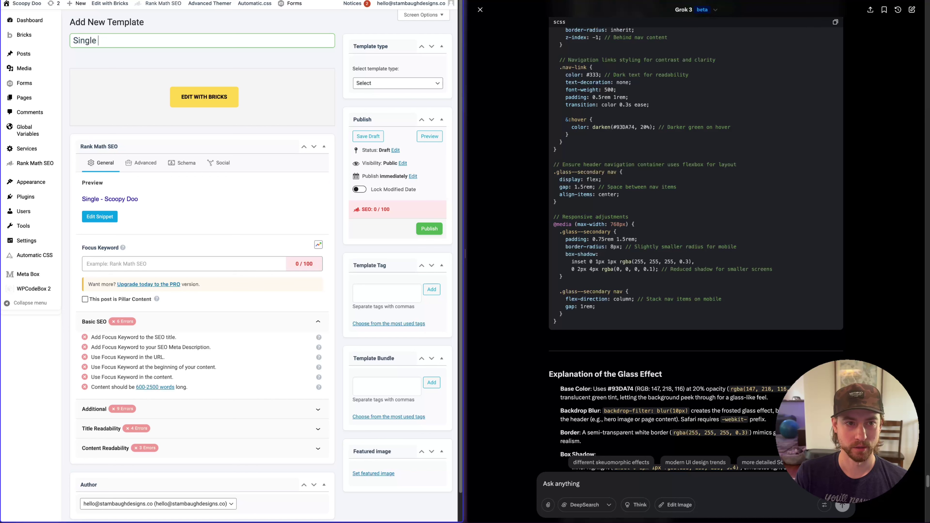
text( Service)
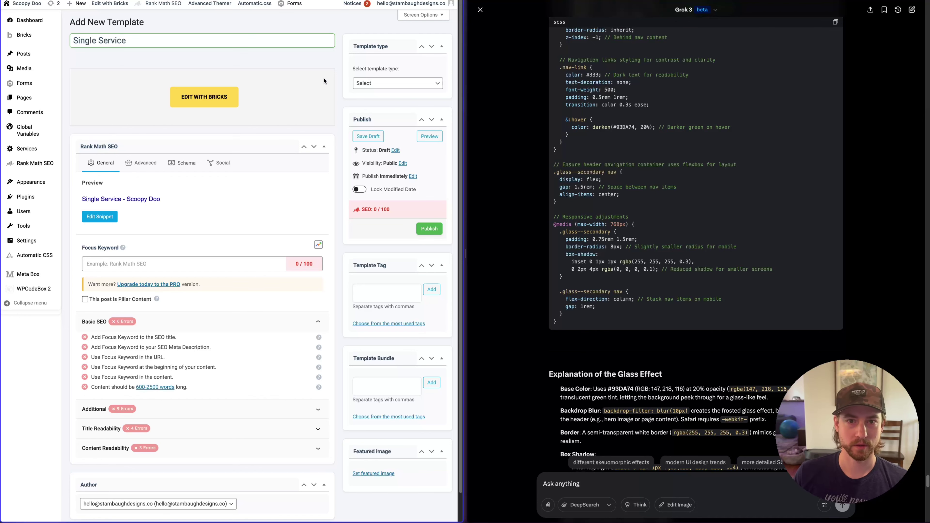
click(377, 83)
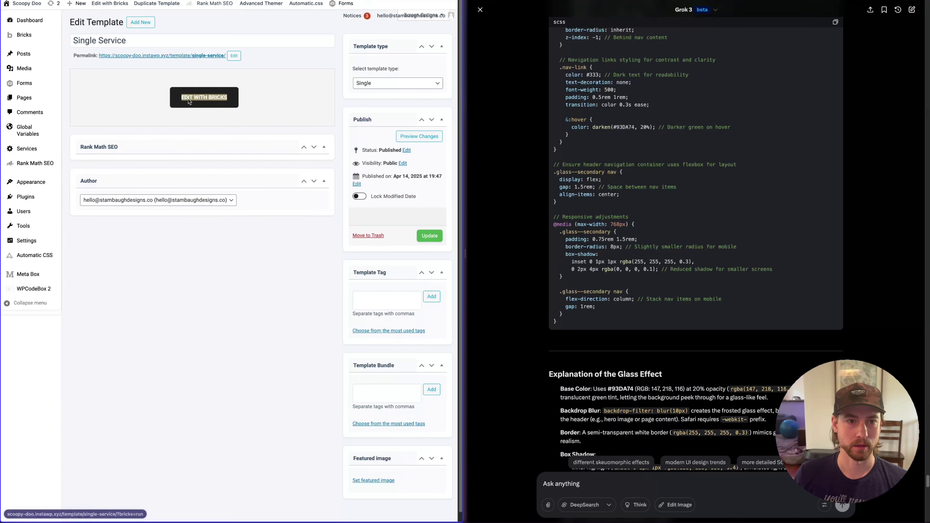
right_click(185, 96)
click(205, 111)
mouse_move(14, 252)
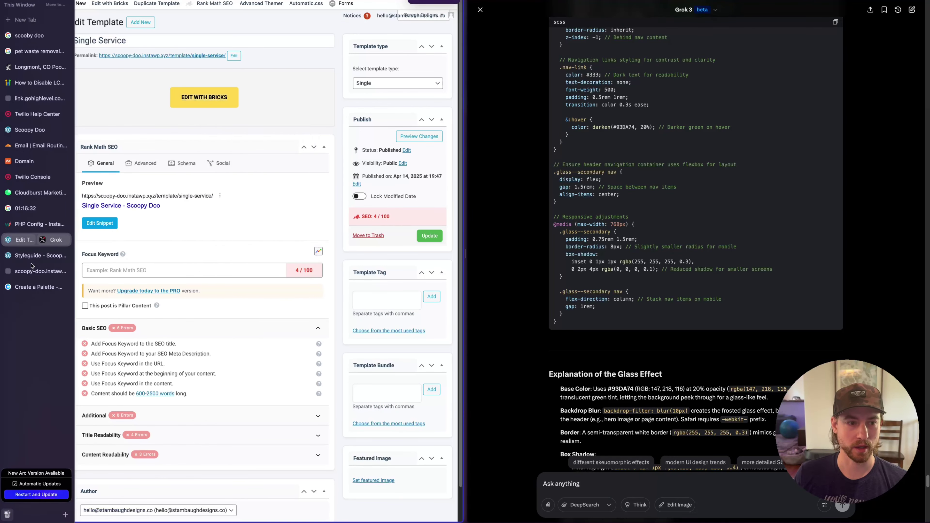
click(36, 271)
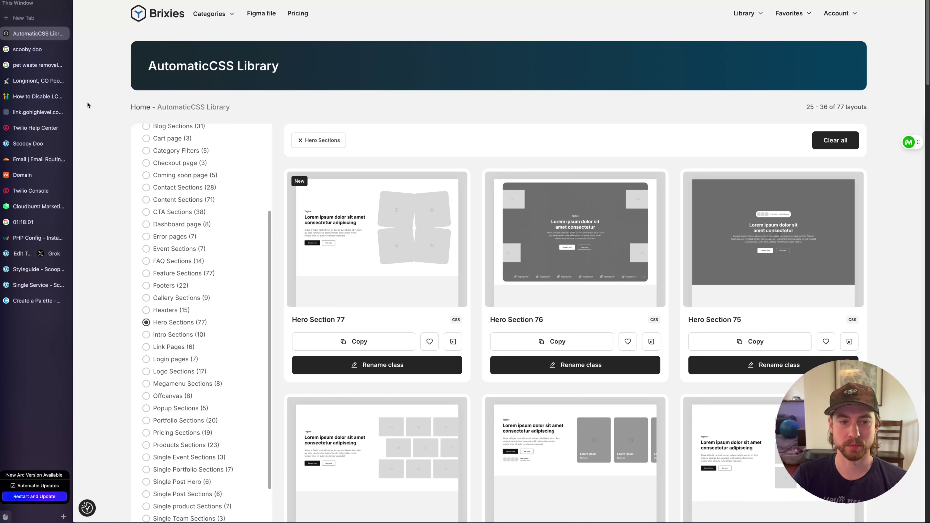
Browse the Hero Sections, then select the Intro Paragraph text in Grok's answer
scroll(184, 145, up, 5)
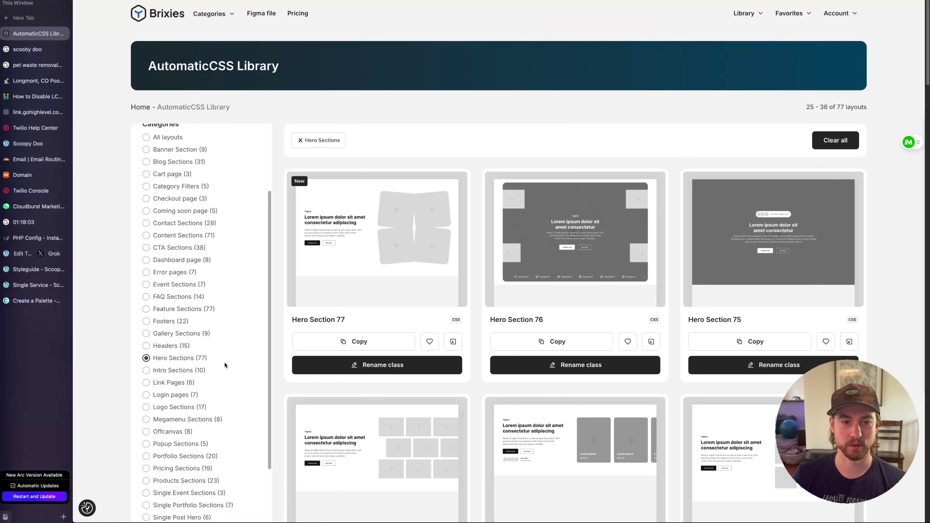
scroll(193, 149, down, 4)
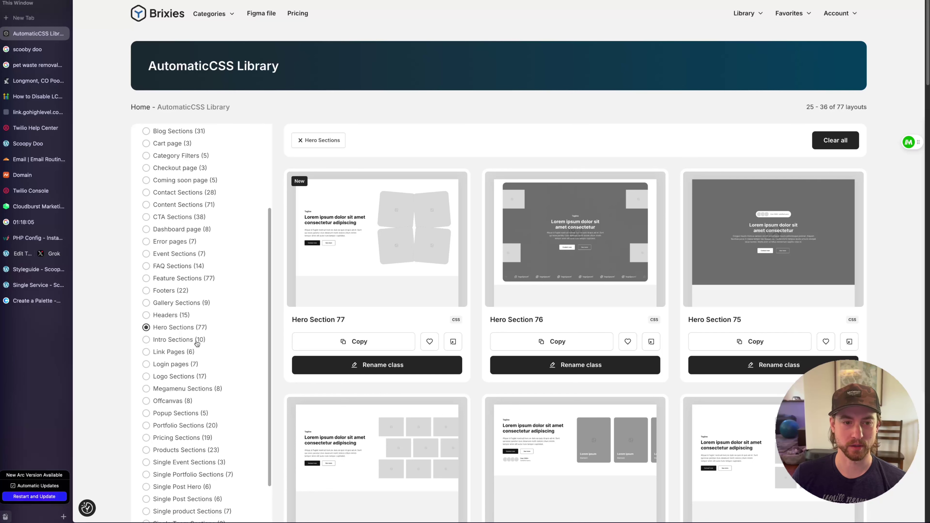
scroll(197, 343, up, 3)
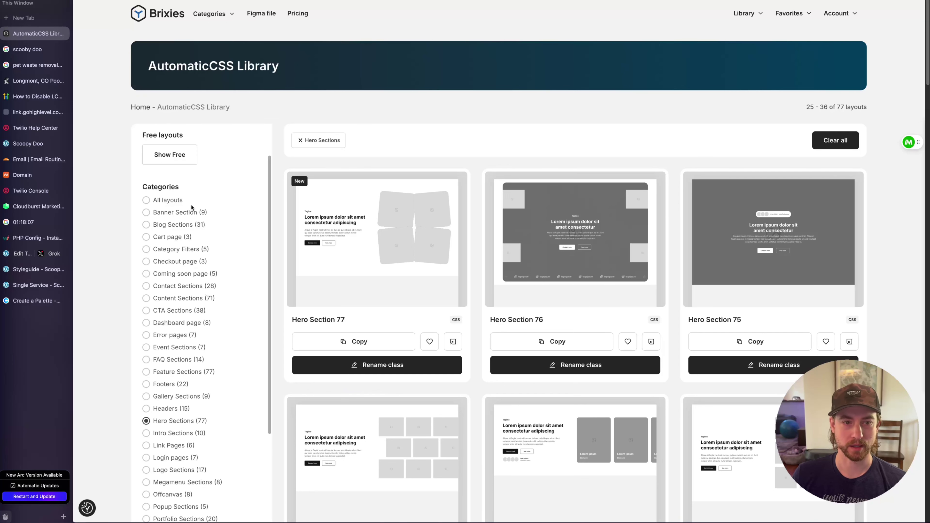
scroll(192, 207, down, 8)
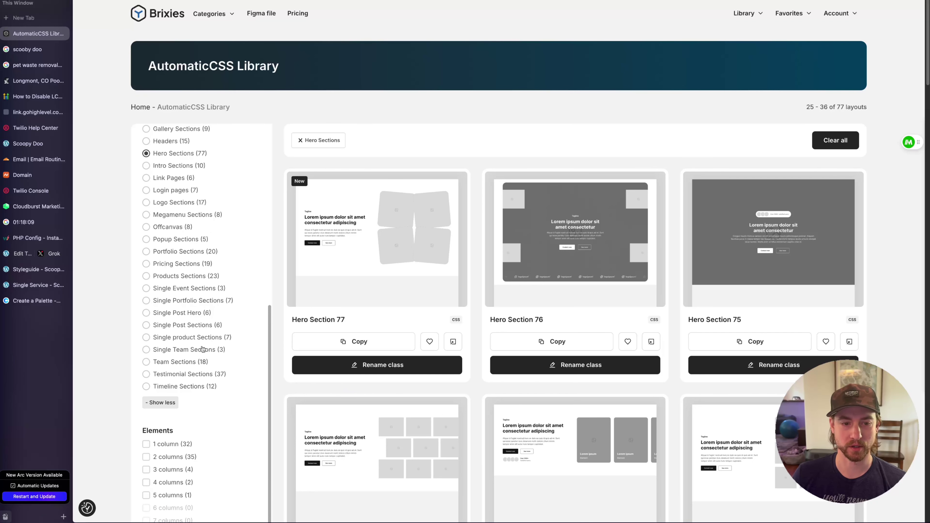
scroll(226, 381, up, 3)
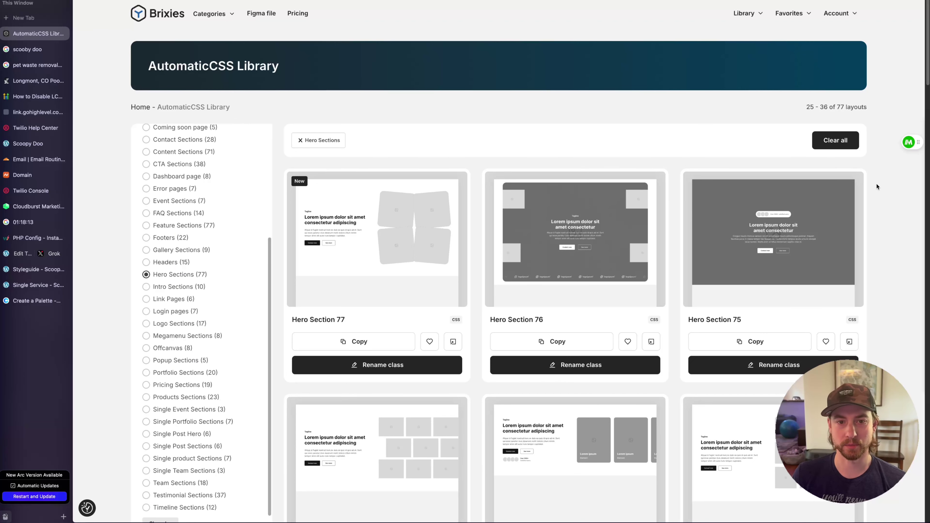
click(47, 257)
scroll(732, 342, up, 15)
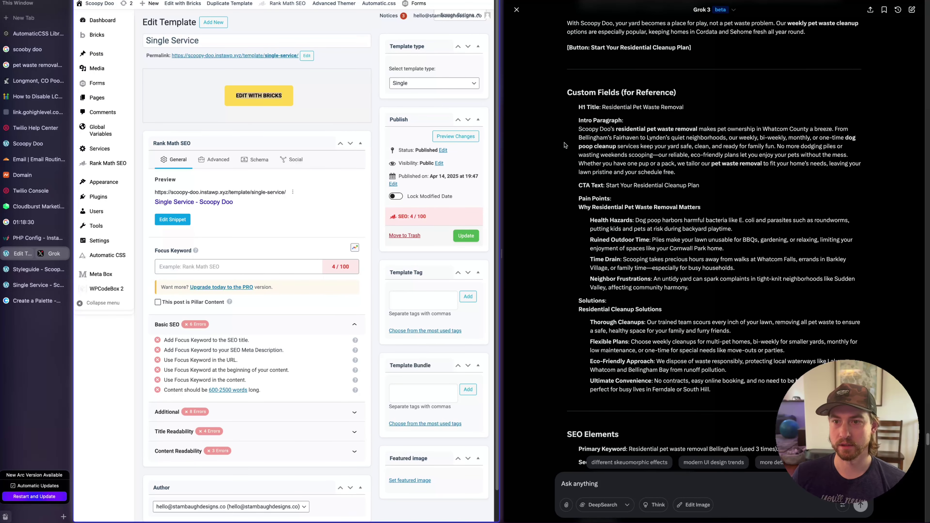
click(586, 123)
drag(578, 128, 606, 188)
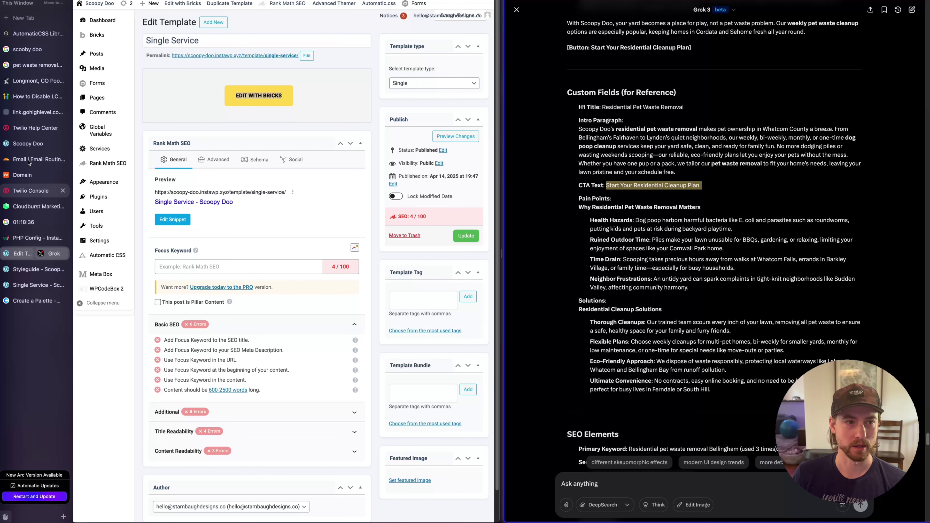
Rename Hero Section 64's class to service-hero and copy the layout
click(33, 34)
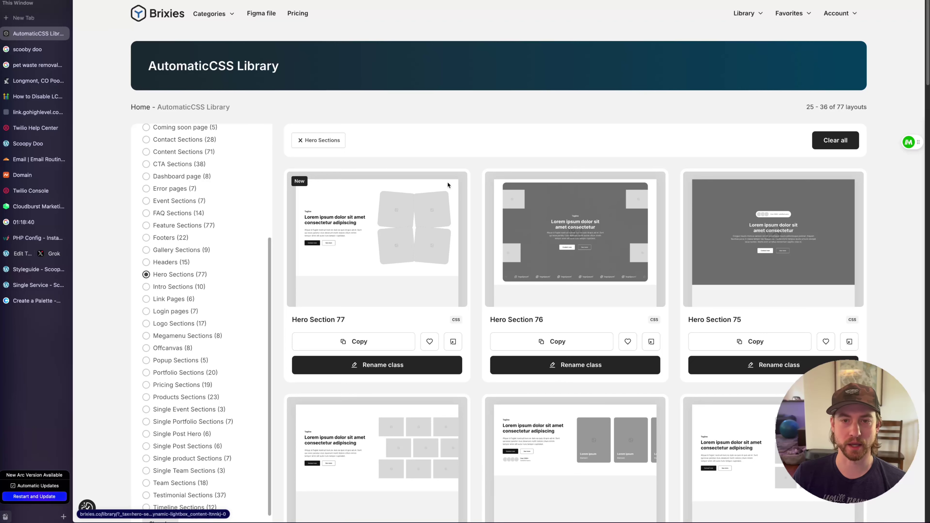
scroll(878, 275, down, 5)
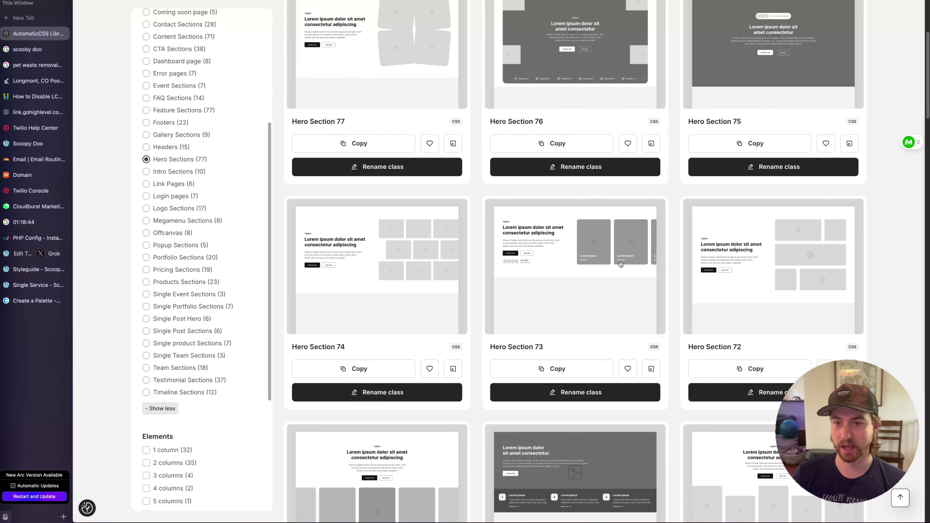
scroll(596, 276, down, 4)
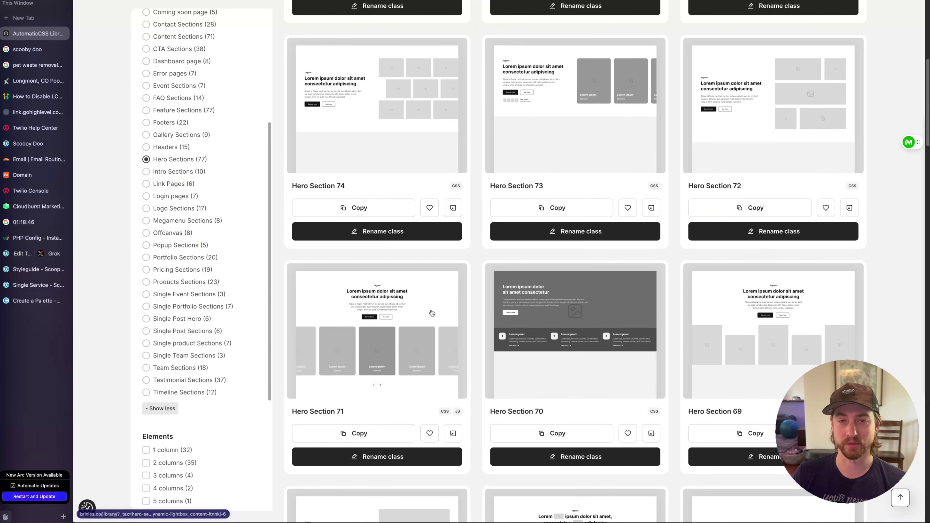
scroll(531, 375, down, 4)
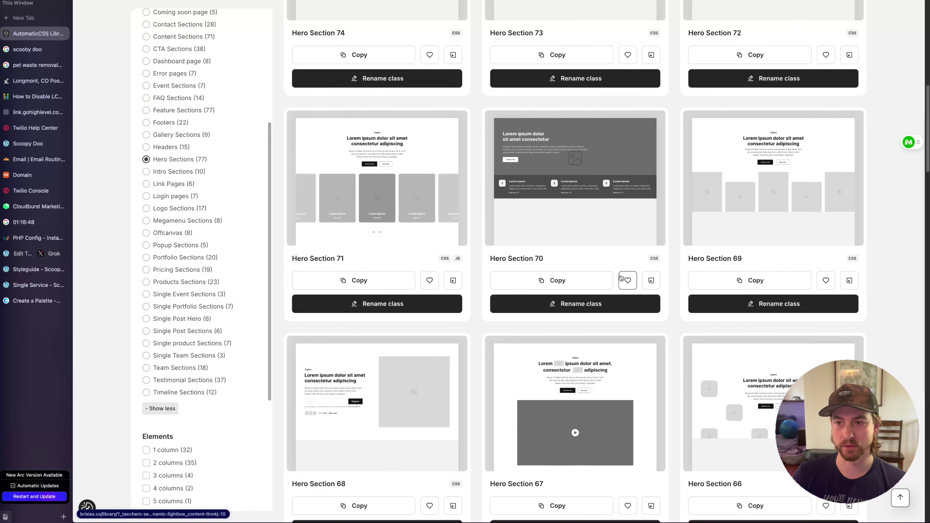
scroll(874, 262, down, 5)
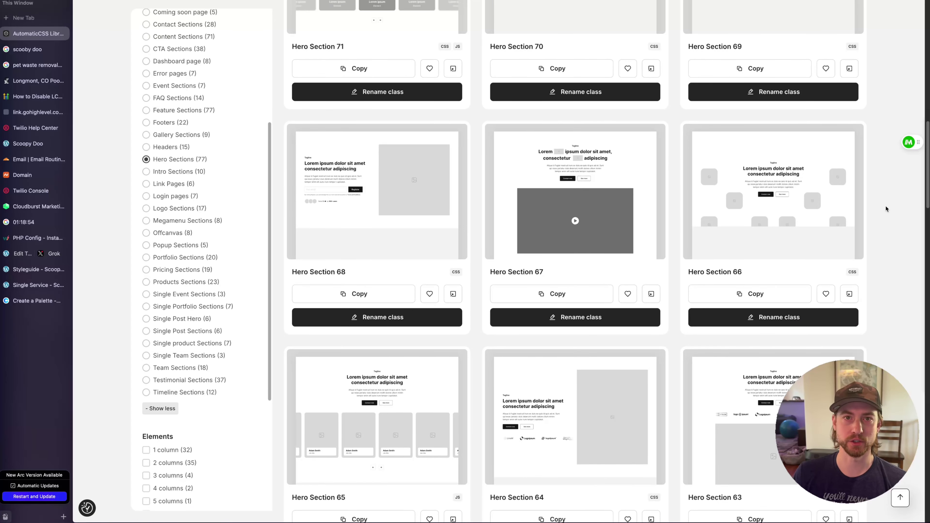
scroll(886, 206, down, 5)
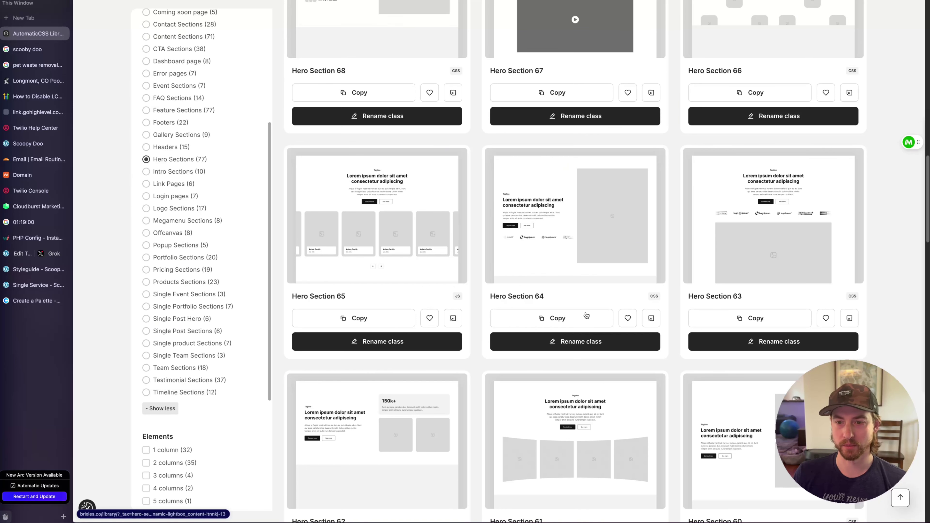
click(536, 341)
text(service-hero)
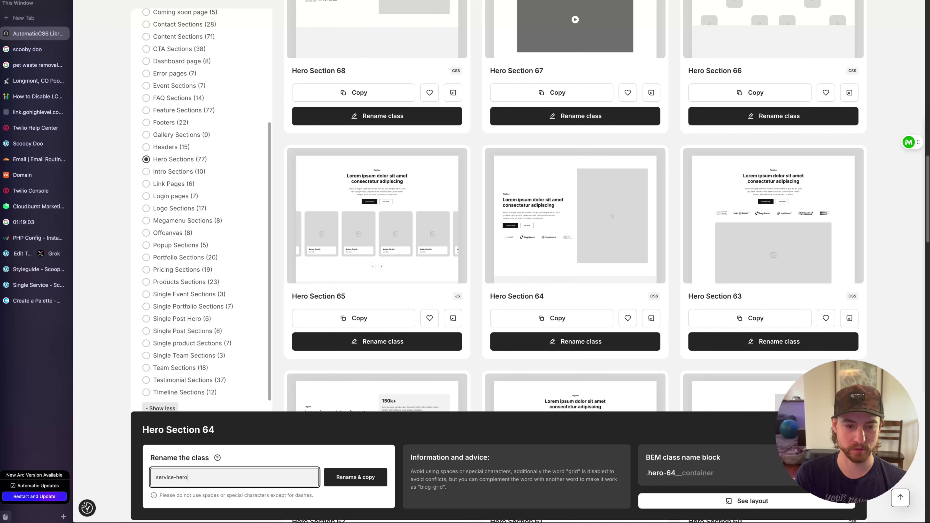
key(Return)
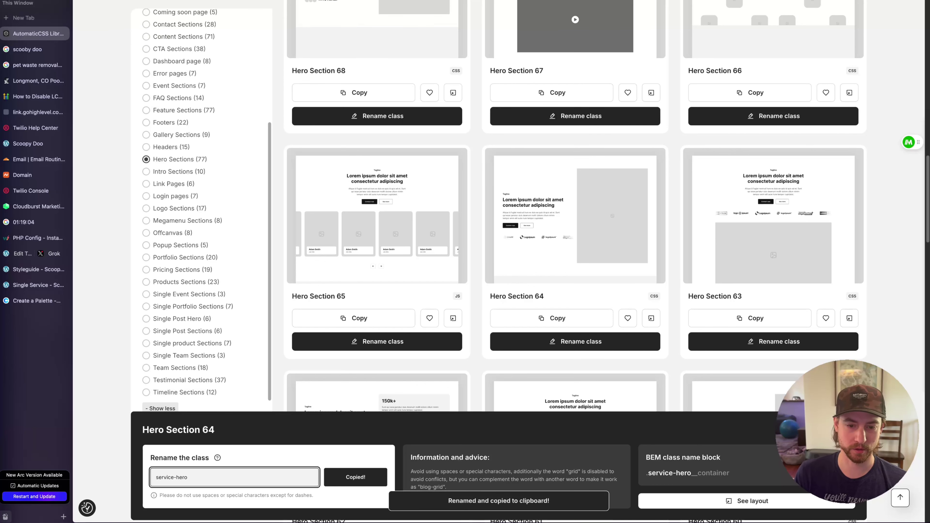
click(36, 285)
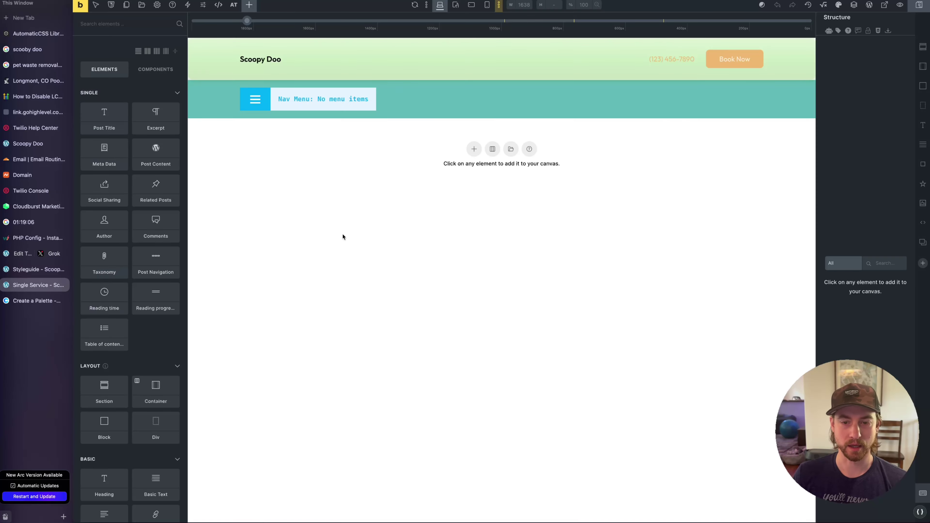
Paste the hero section, discarding the two conflicting button classes on import
key(super+v)
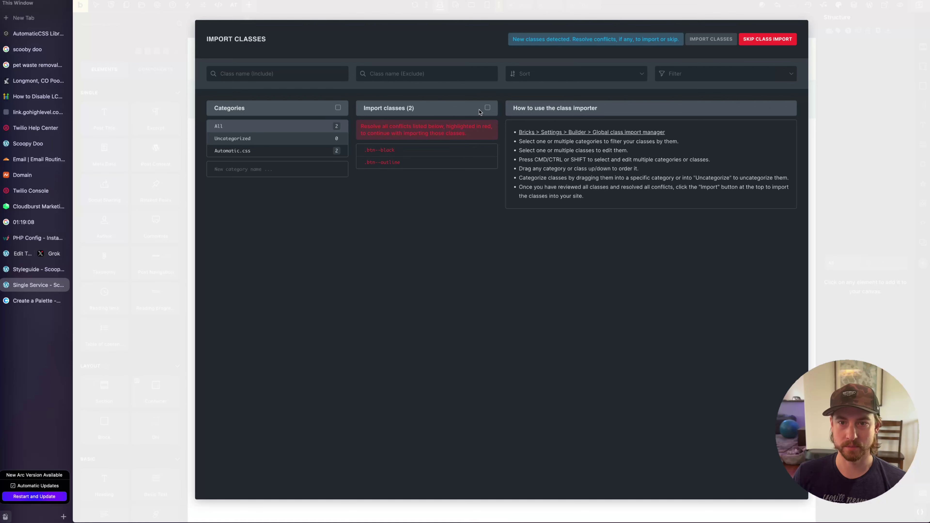
click(487, 107)
key(Delete)
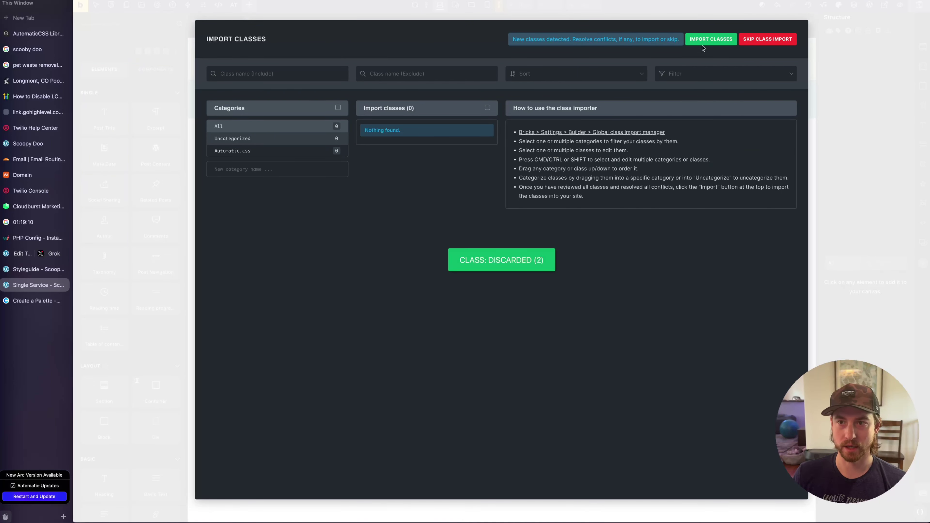
click(703, 45)
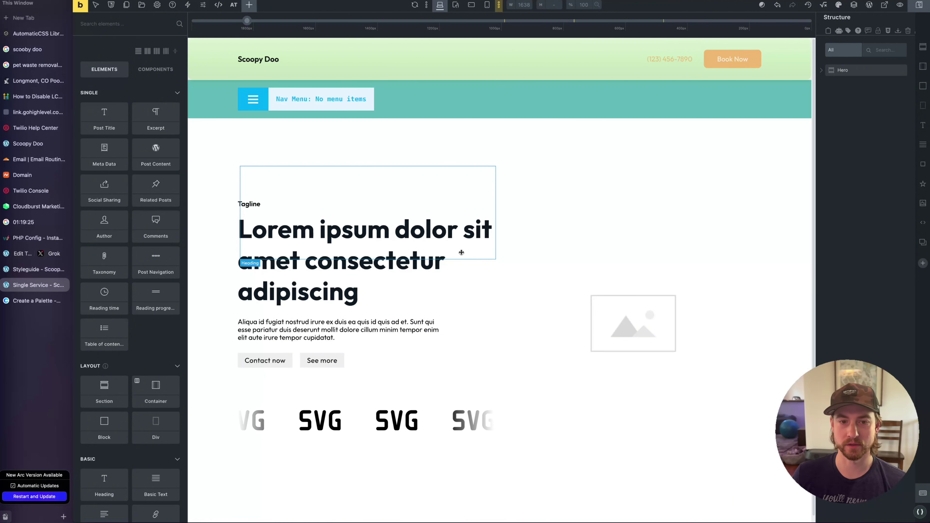
Set the hero image to the post's featured image
click(626, 299)
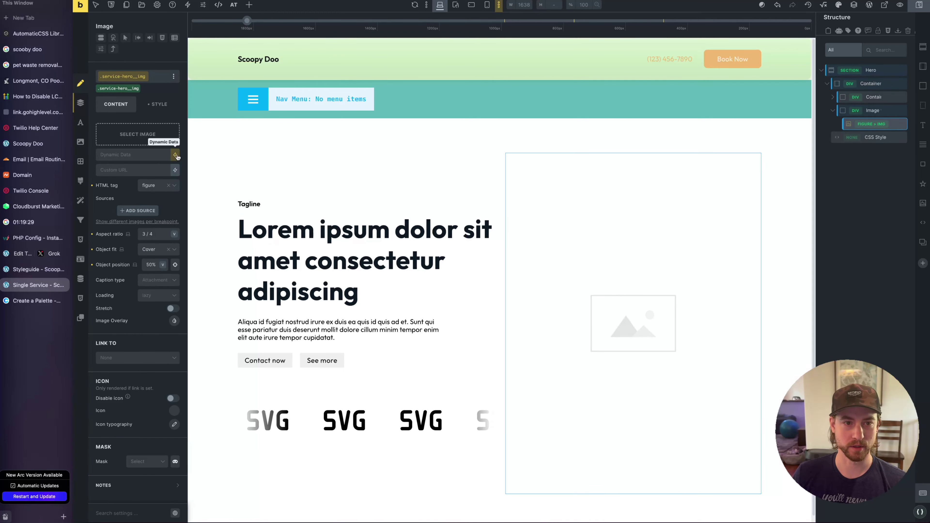
click(175, 154)
click(171, 394)
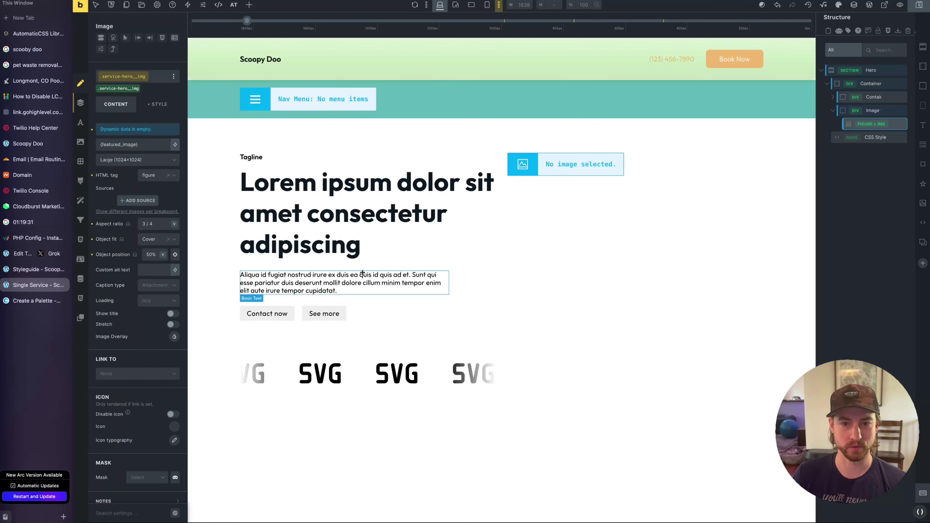
Bind the heading to Meta Box Main H1 and the description to Intro Paragraph
click(262, 185)
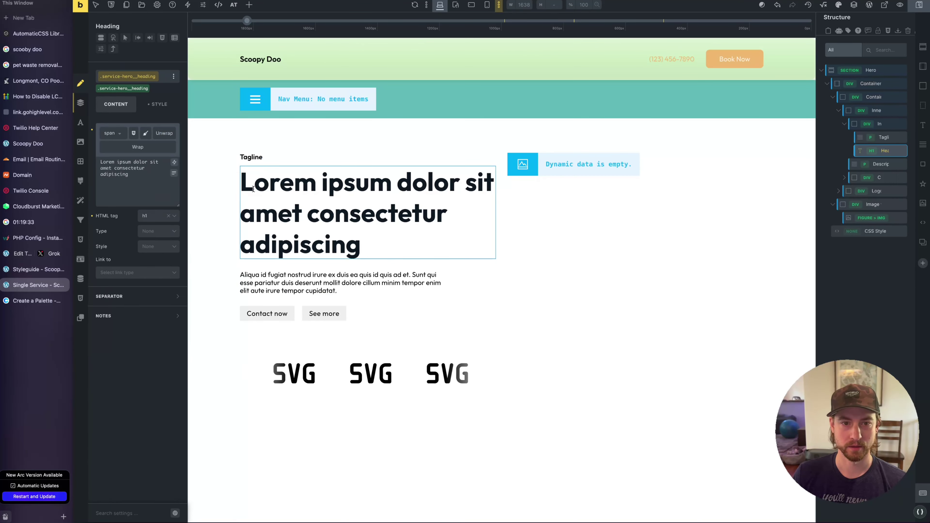
click(141, 162)
key(super+a)
key(BackSpace)
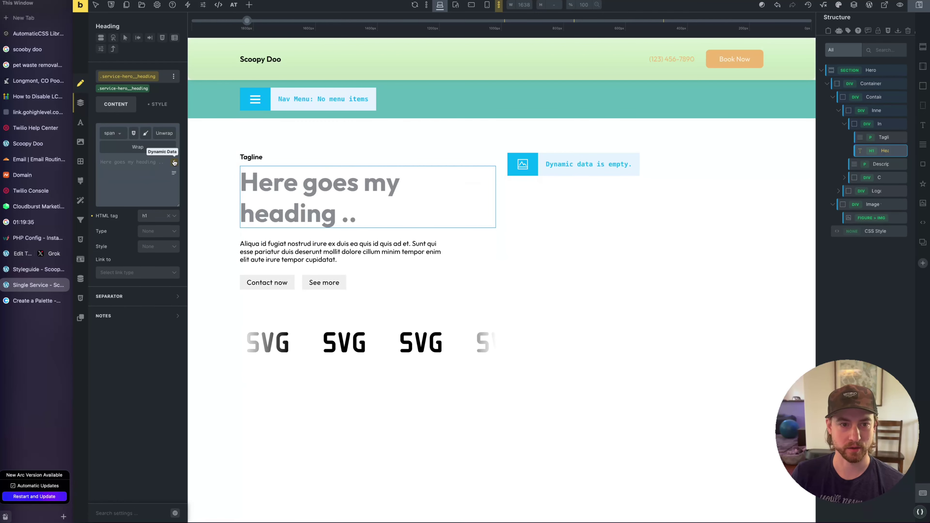
click(174, 162)
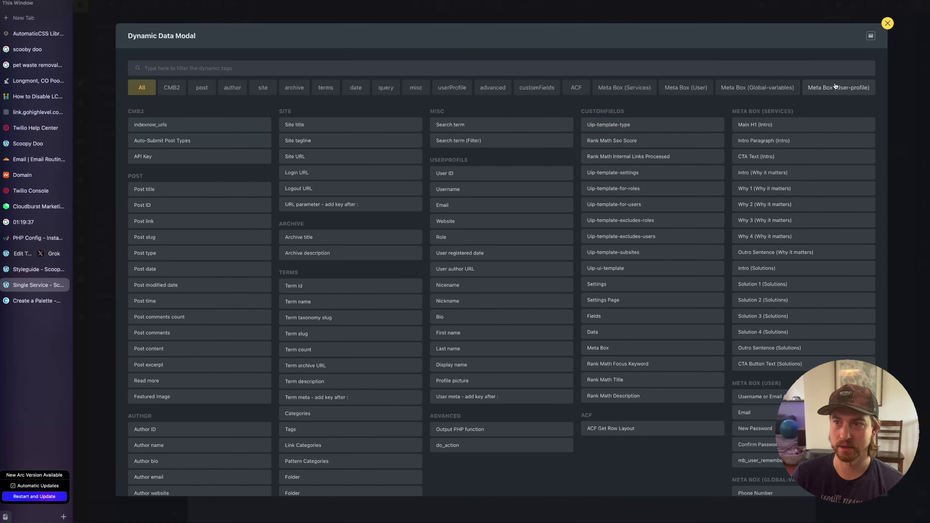
click(630, 91)
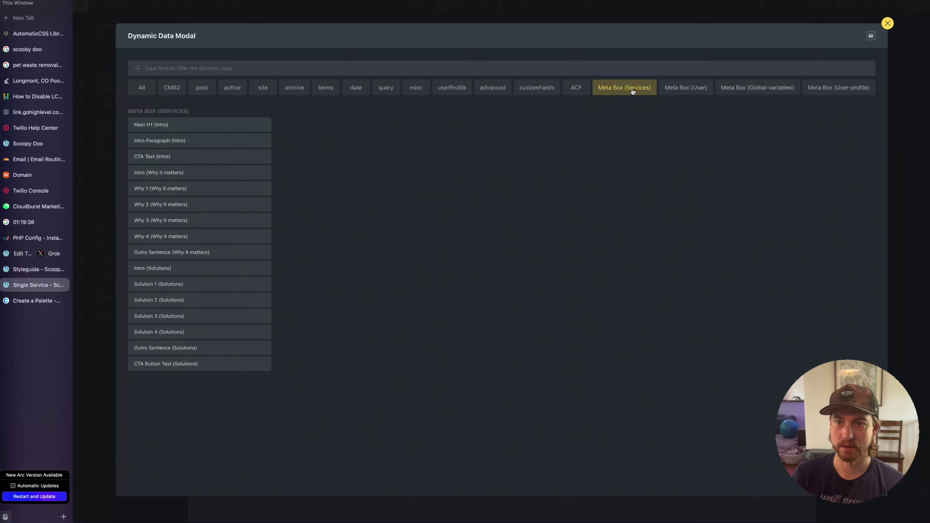
click(170, 126)
click(279, 252)
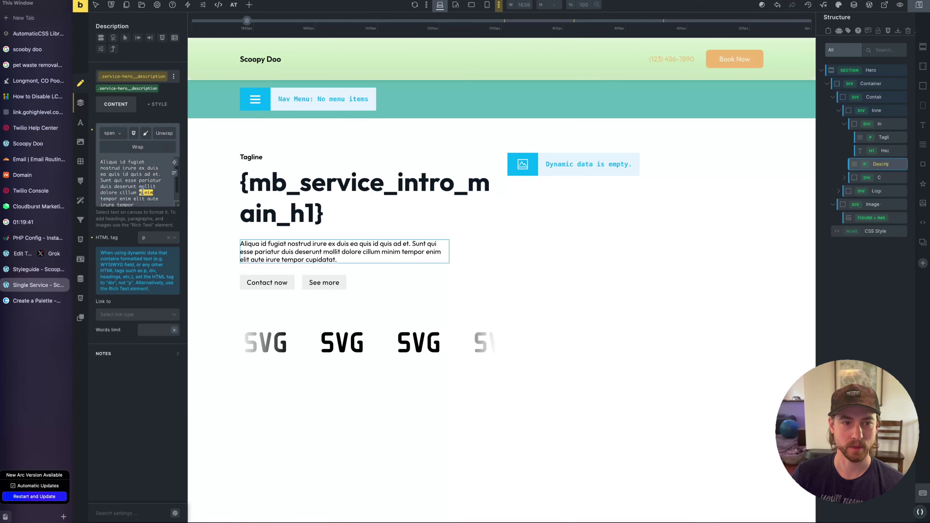
key(ctrl+a)
key(BackSpace)
click(174, 162)
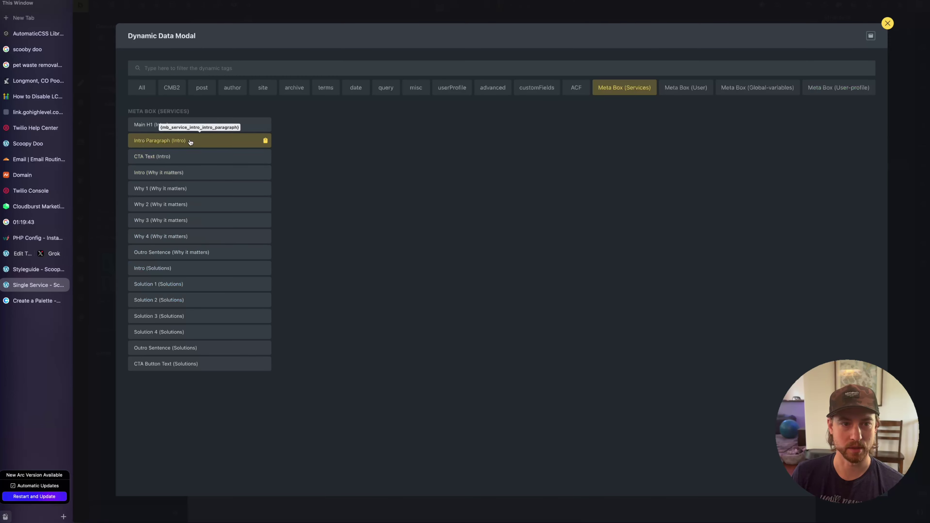
click(161, 140)
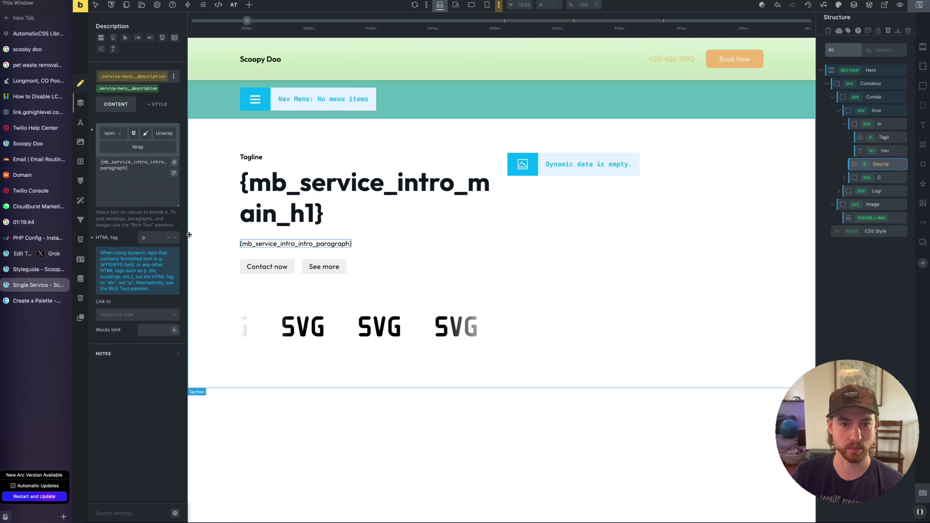
Delete the See more button and bind the other button's label to the CTA Text field
right_click(317, 268)
click(353, 312)
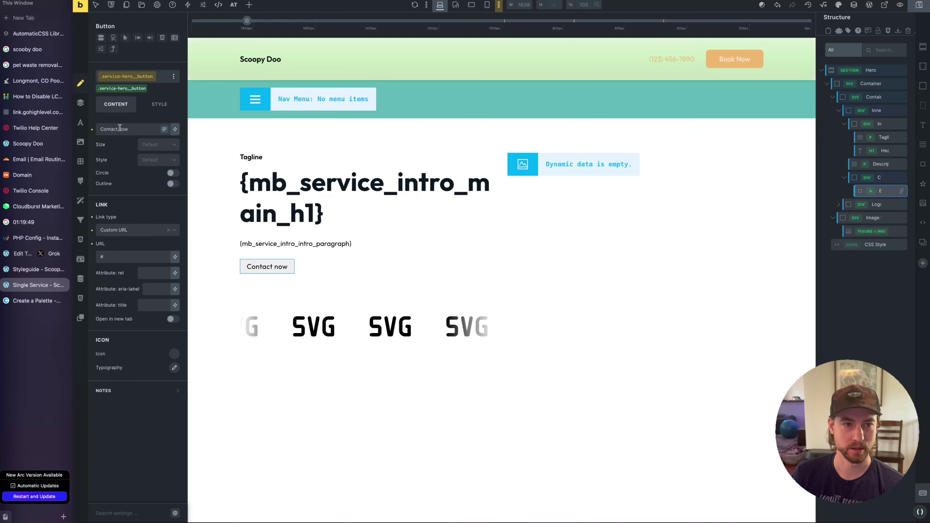
click(161, 129)
key(ctrl+a)
key(BackSpace)
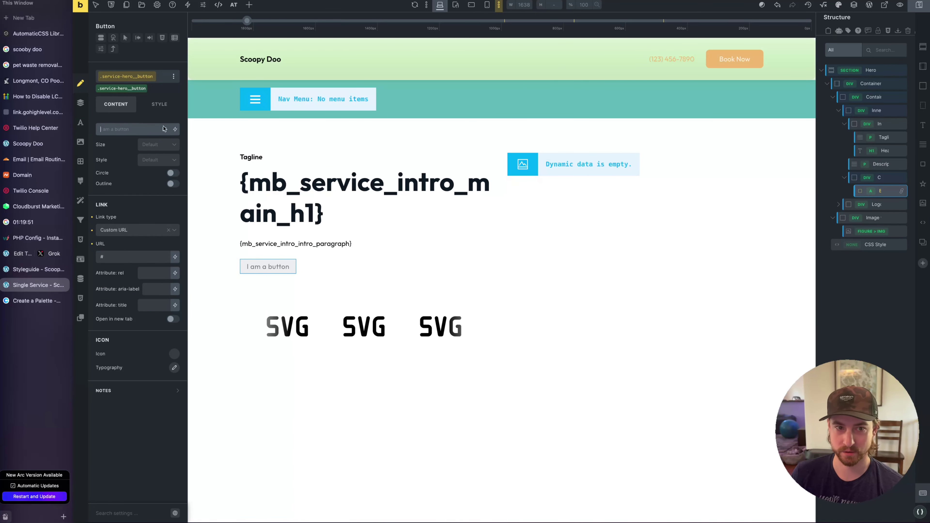
click(175, 129)
click(184, 157)
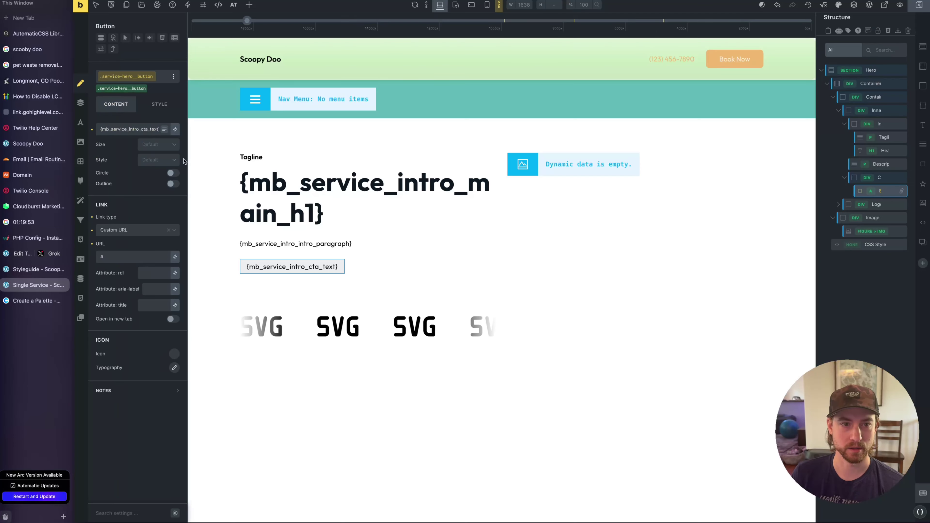
Link the button to /contact/ and give it an Ionicons right-arrow icon
click(116, 257)
key(BackSpace)
text(/co)
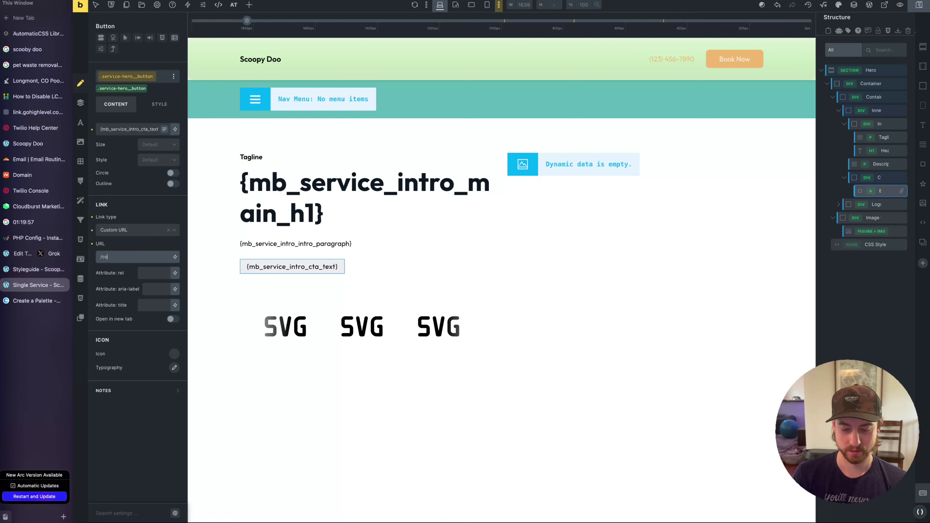
text(ntact/)
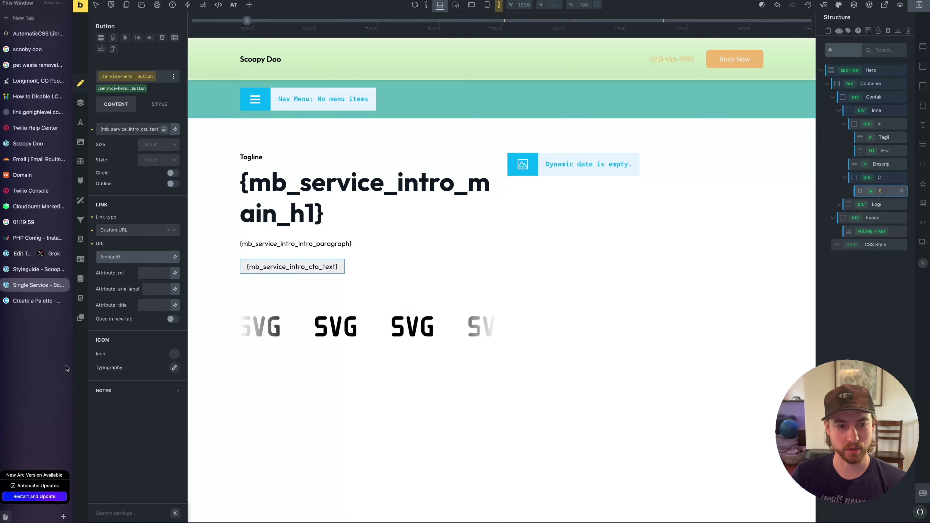
click(174, 354)
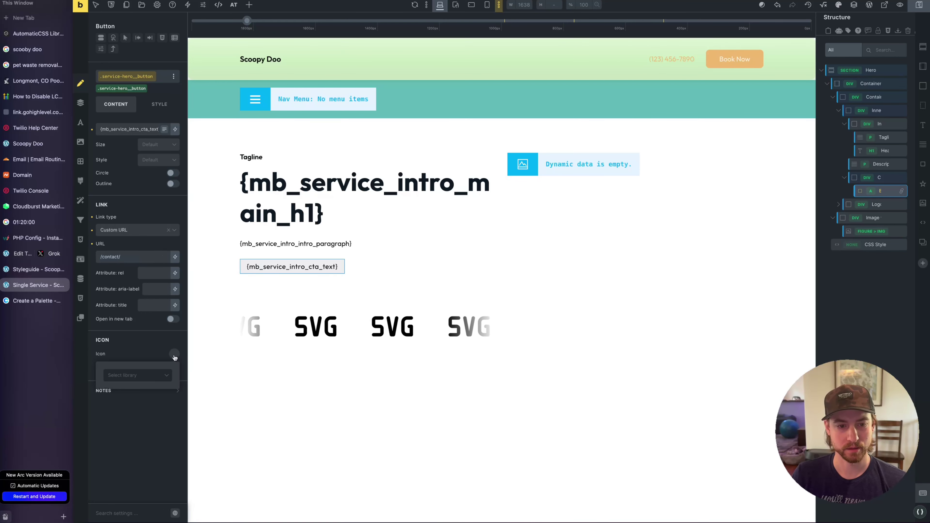
click(148, 376)
click(131, 424)
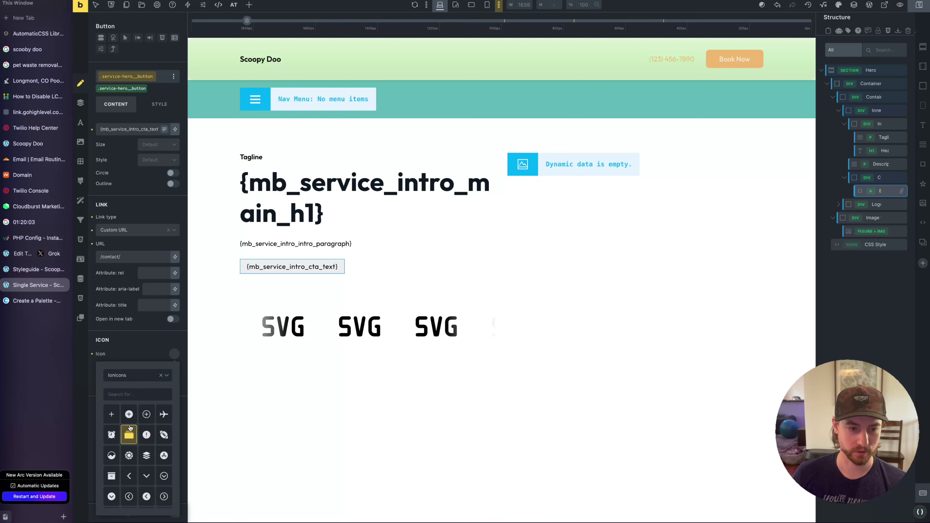
click(133, 395)
text(arrow)
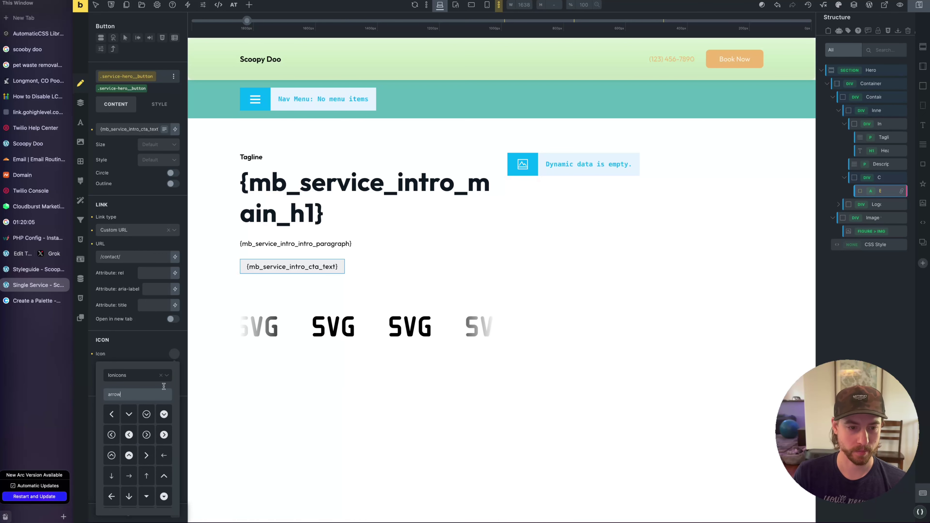
click(129, 476)
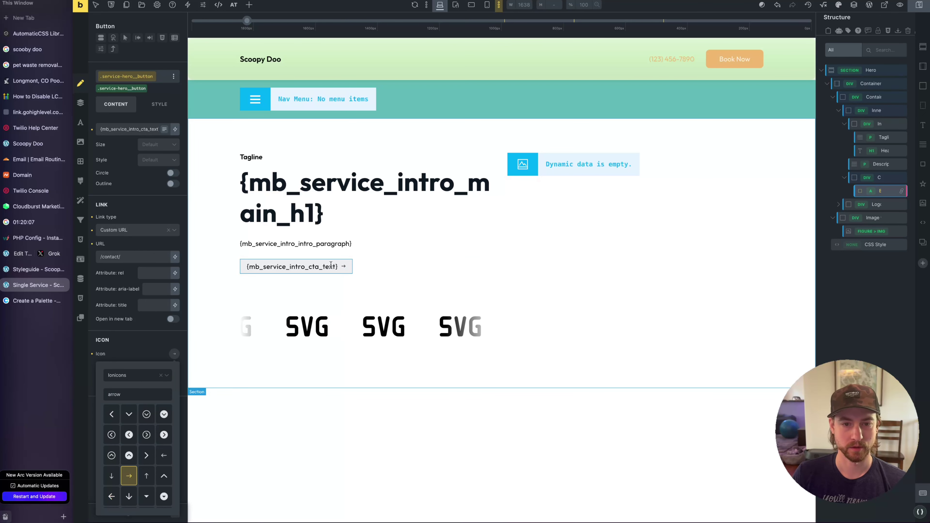
Apply the btn--action class to the button
click(124, 84)
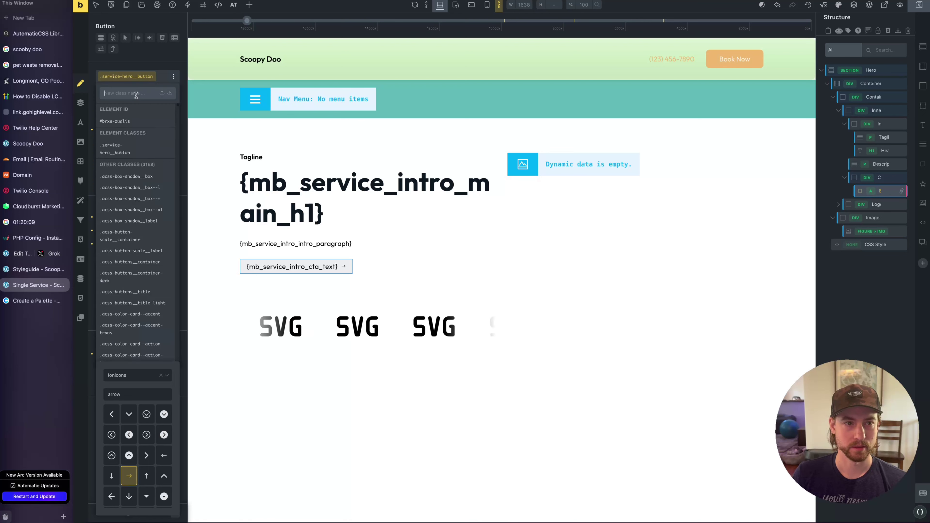
text(btn-=)
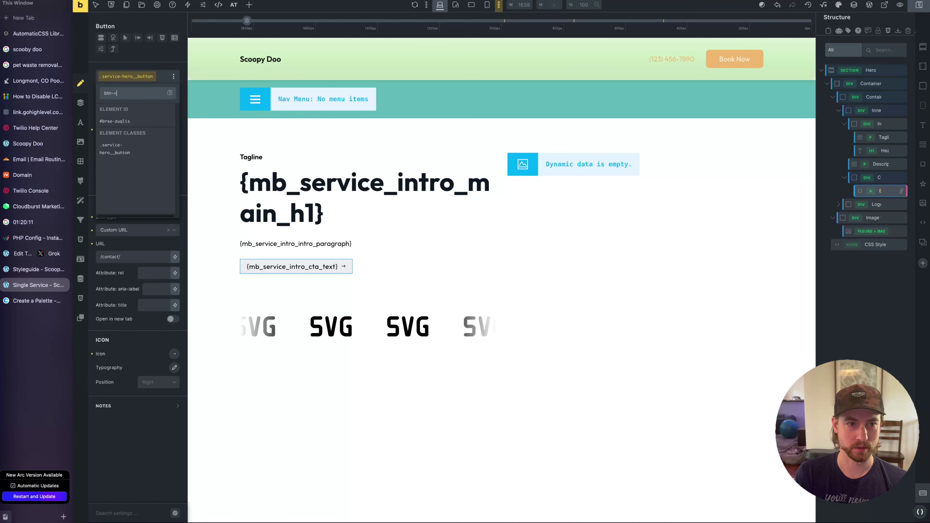
key(BackSpace)
text(-)
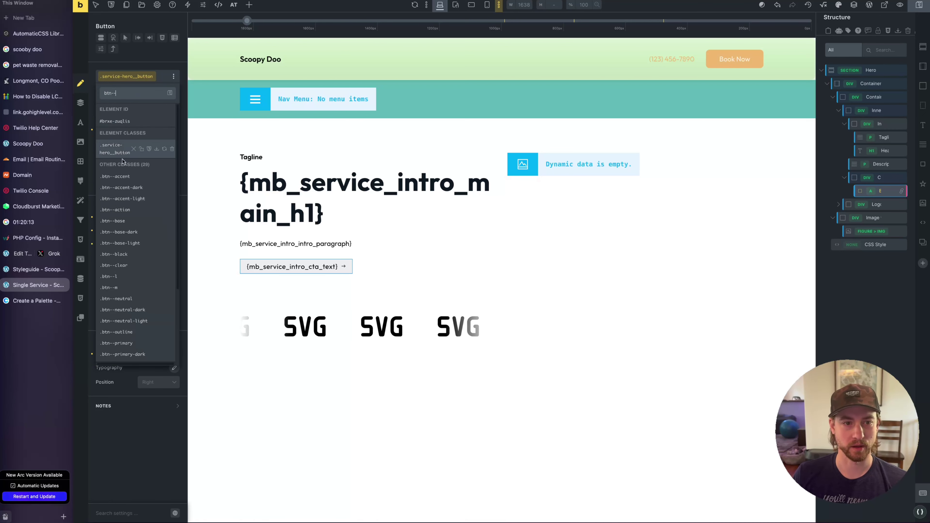
click(120, 210)
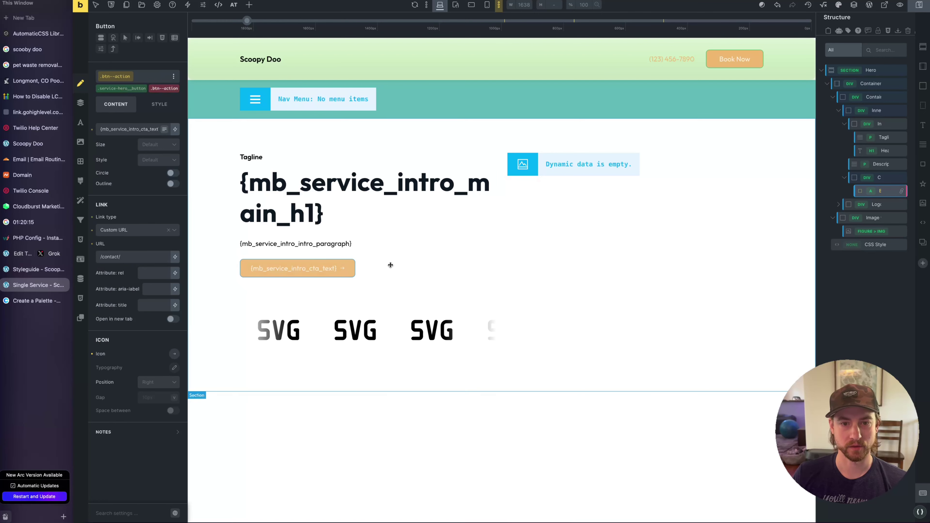
click(456, 297)
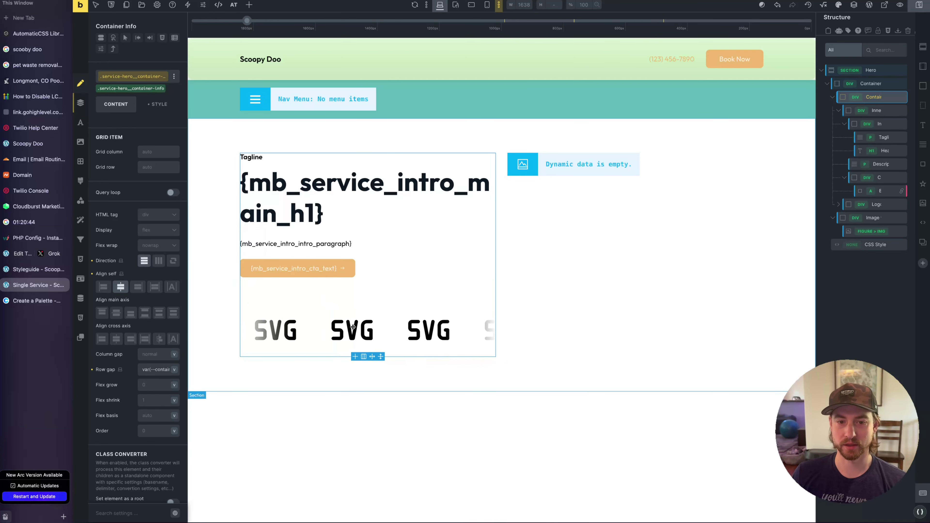
Delete the logo list wrapper from the hero and return to the AutomaticCSS Library
click(371, 328)
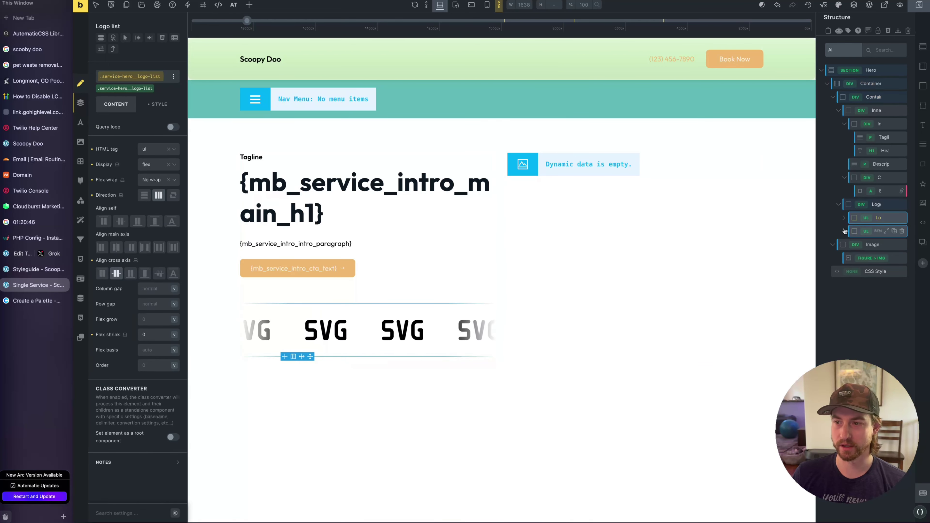
click(860, 204)
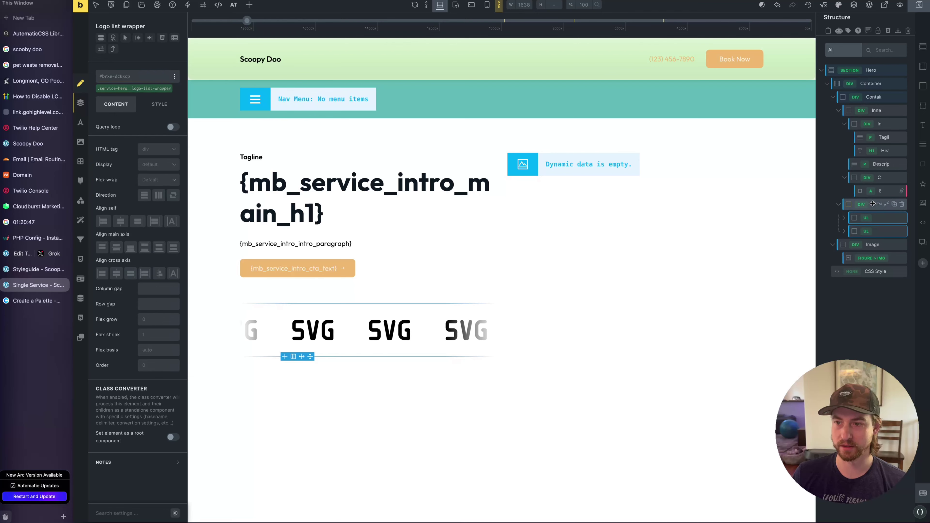
click(902, 205)
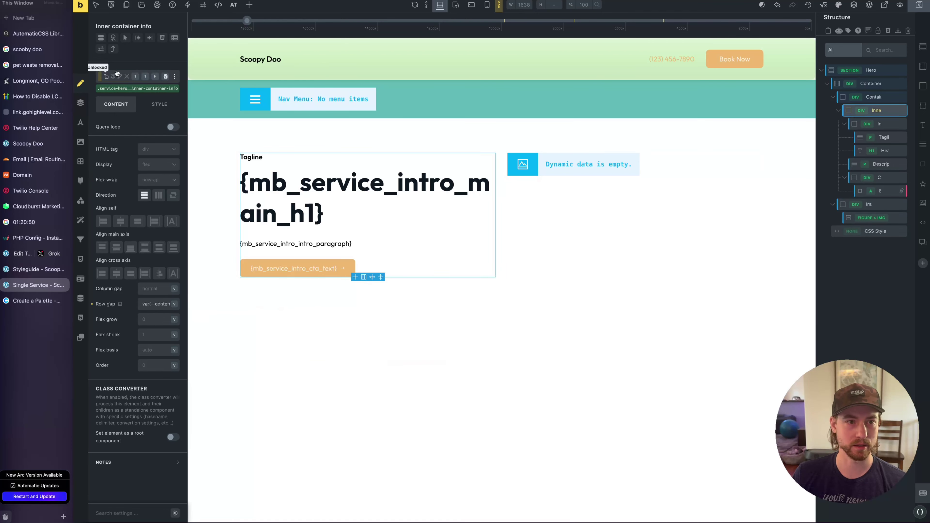
click(37, 34)
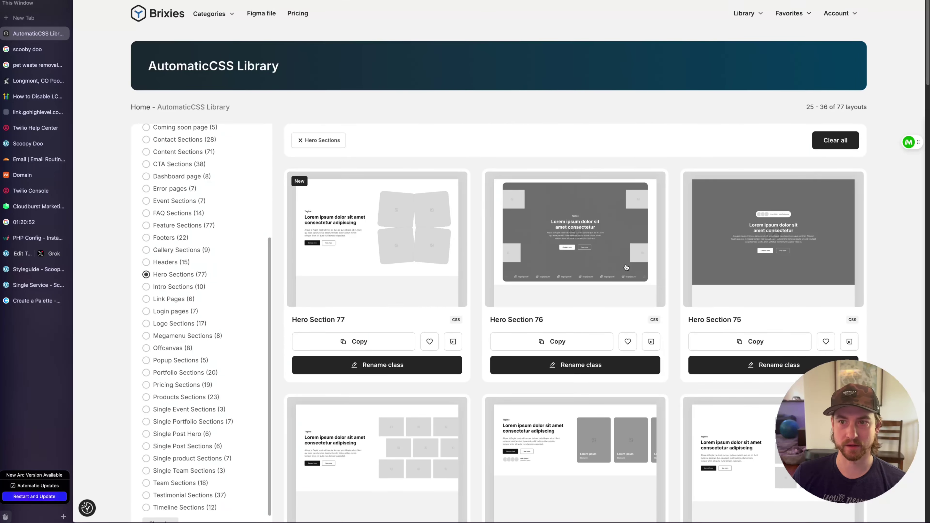
Filter the library to Social Proofs and browse to Social Proof 8
mouse_move(730, 29)
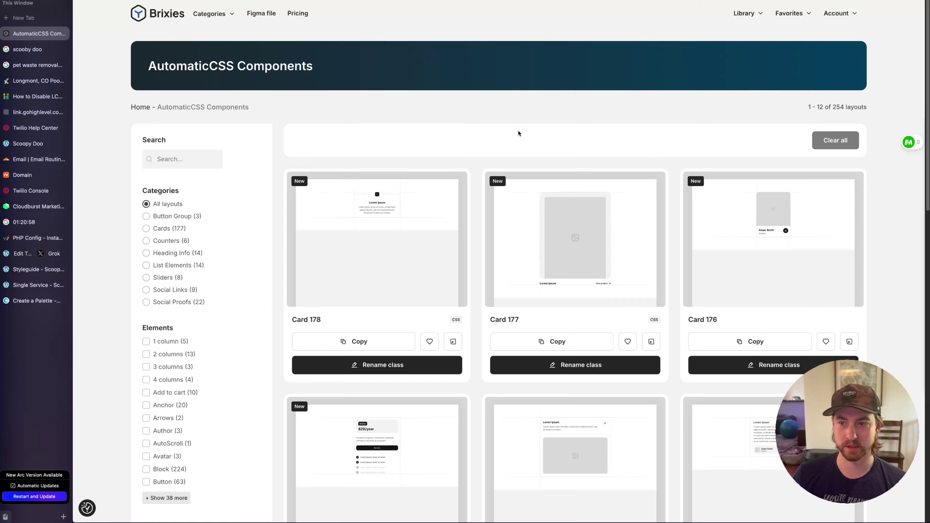
scroll(518, 131, down, 4)
scroll(520, 133, down, 5)
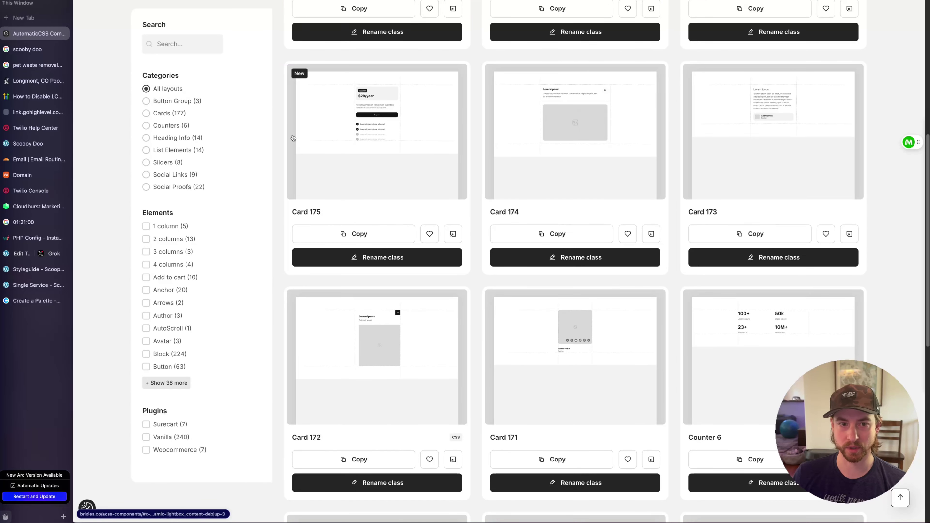
click(163, 187)
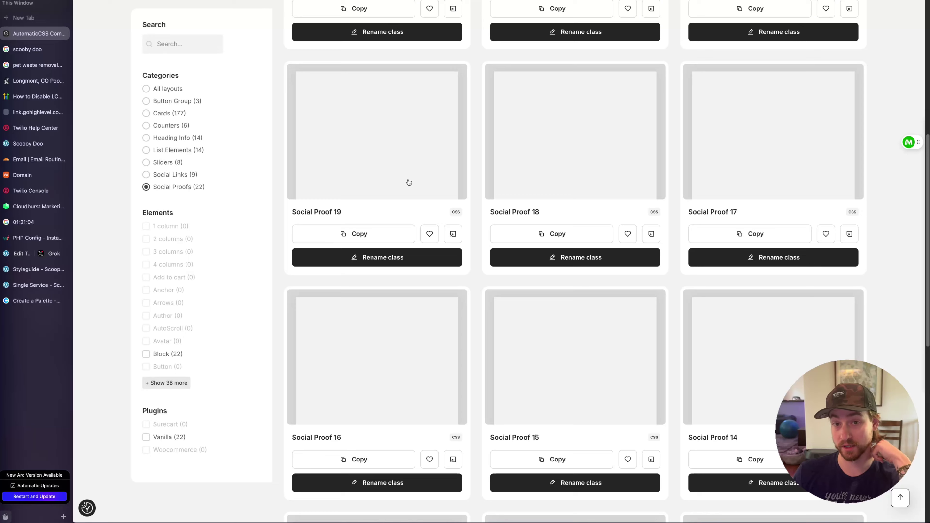
scroll(409, 181, down, 4)
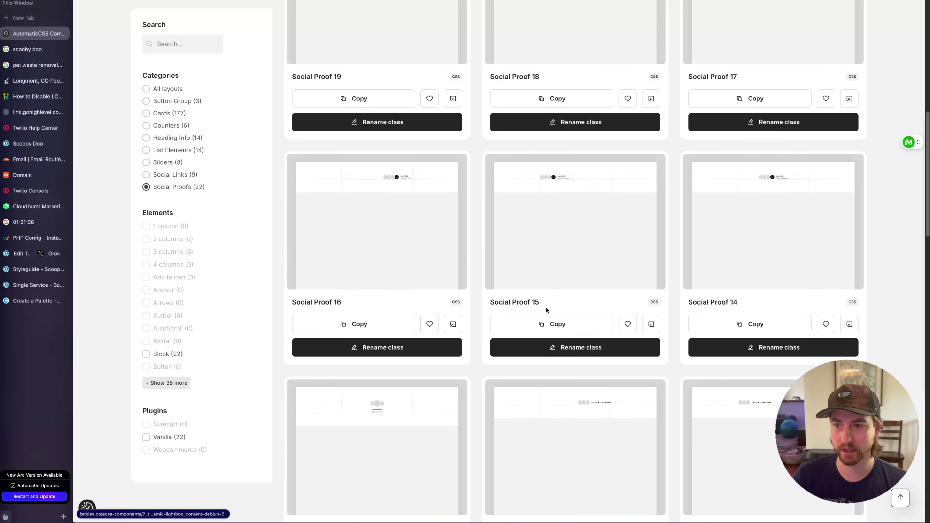
scroll(545, 307, up, 12)
scroll(604, 207, down, 12)
scroll(604, 206, down, 15)
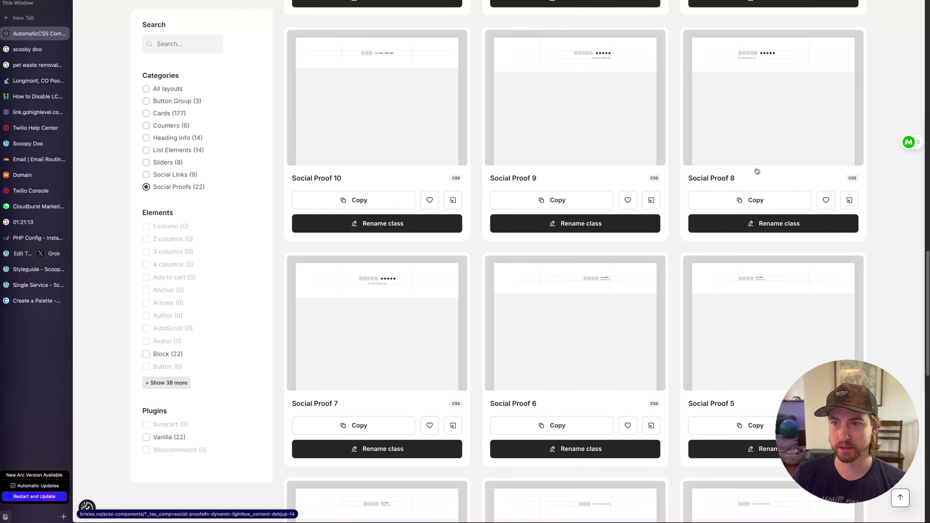
scroll(756, 171, down, 10)
scroll(757, 171, up, 10)
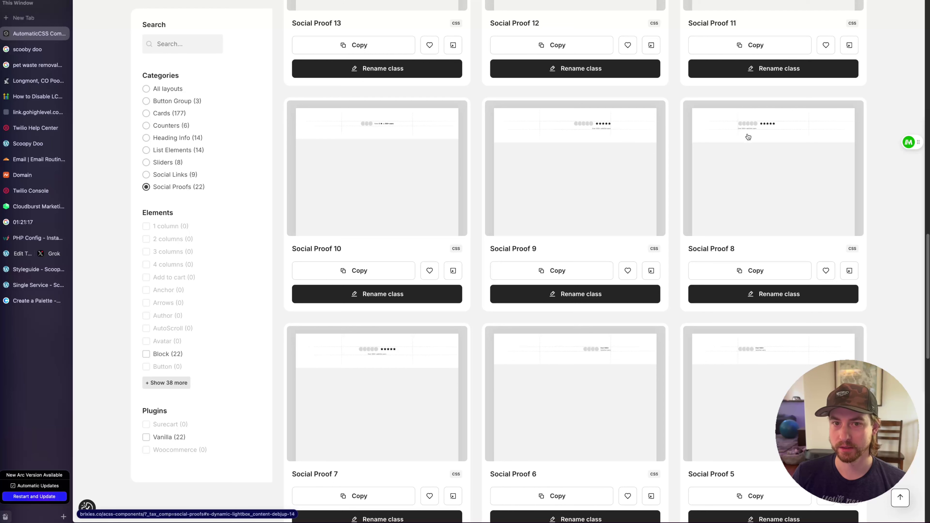
Rename Social Proof 8's classes to social-proof, copy it, and return to the builder
click(755, 295)
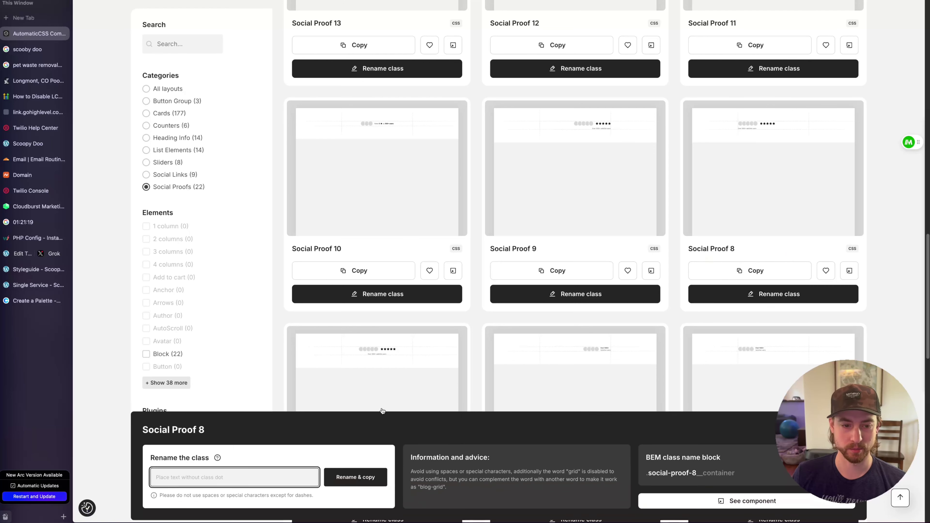
text(sio=)
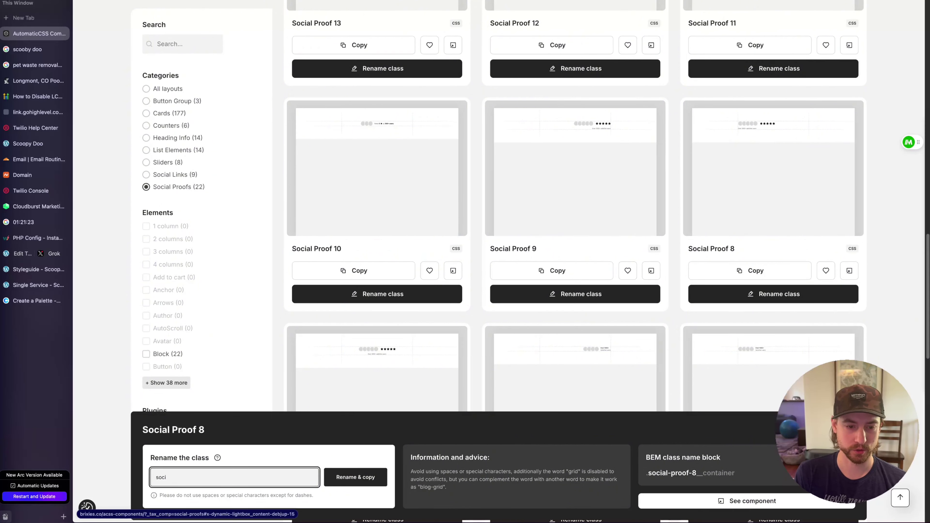
text(al-proof)
key(Return)
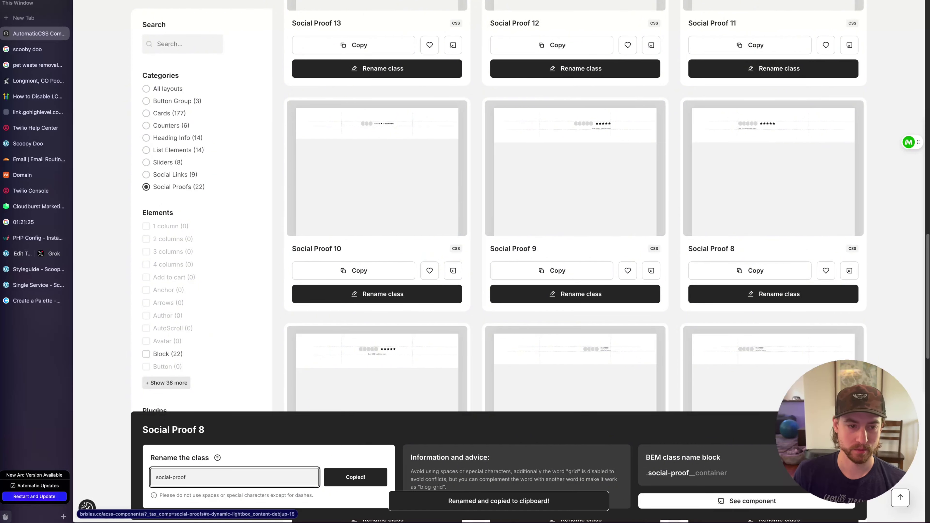
click(36, 285)
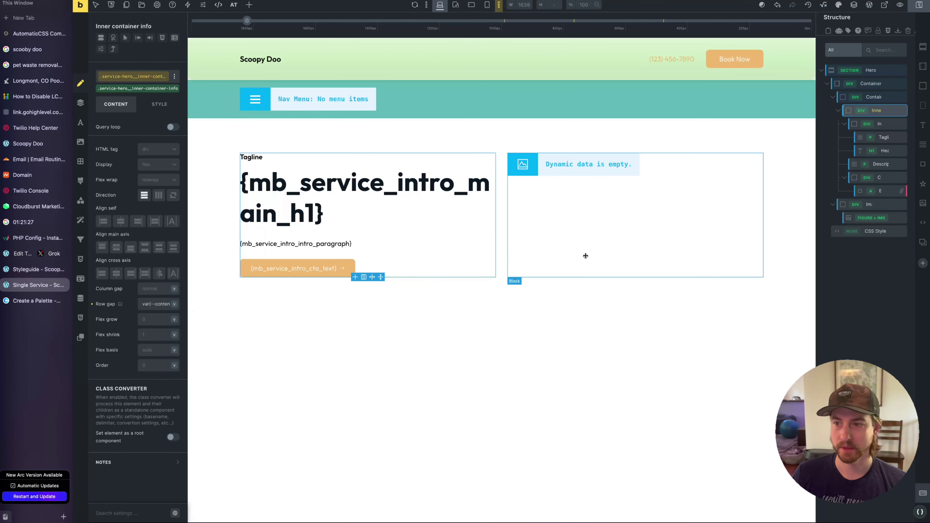
Paste the social proof into the hero text column and delete its avatar list
click(846, 97)
click(834, 123)
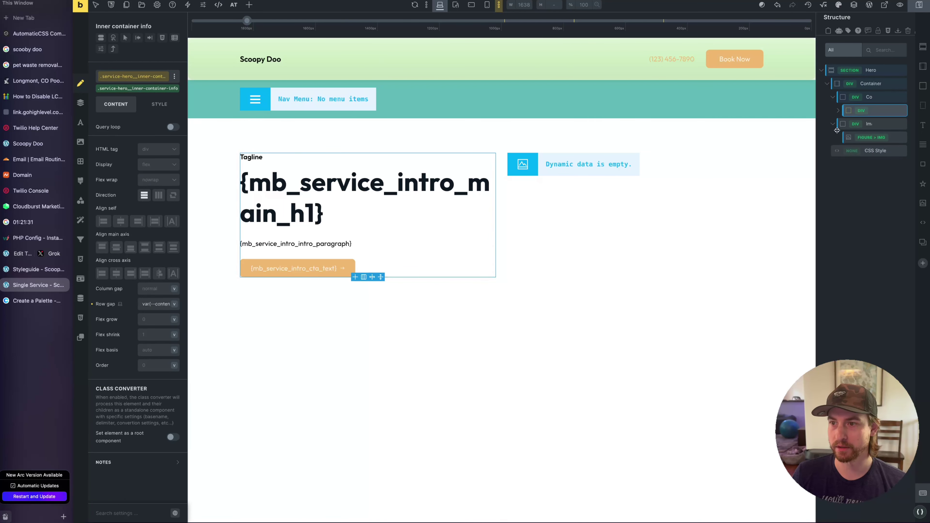
click(843, 123)
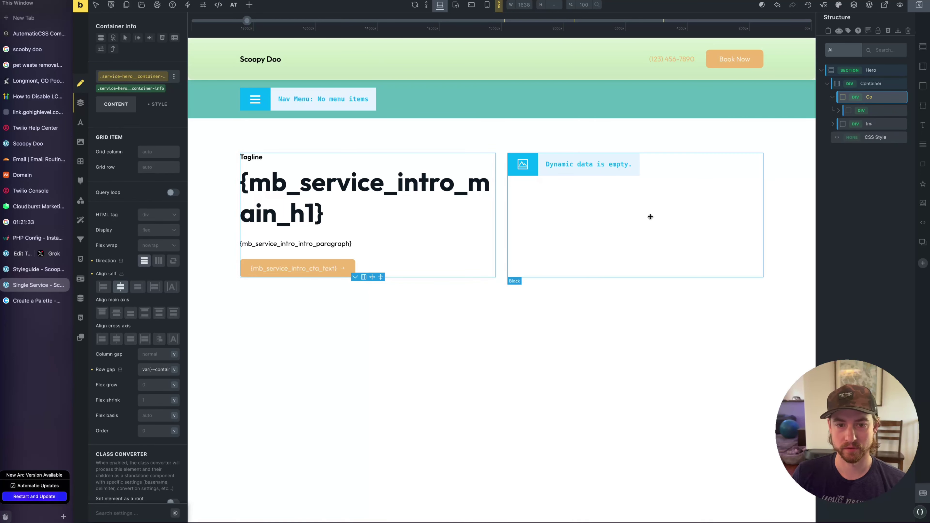
key(ctrl+v)
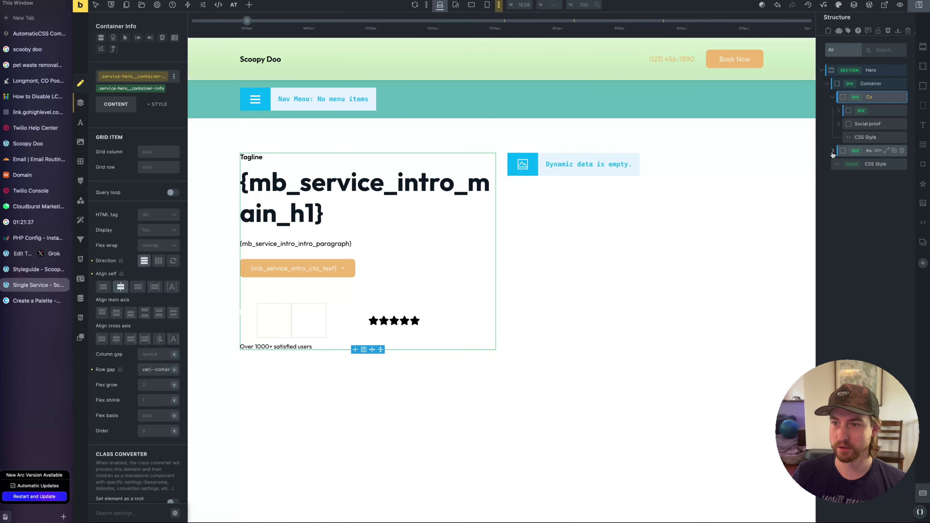
click(253, 311)
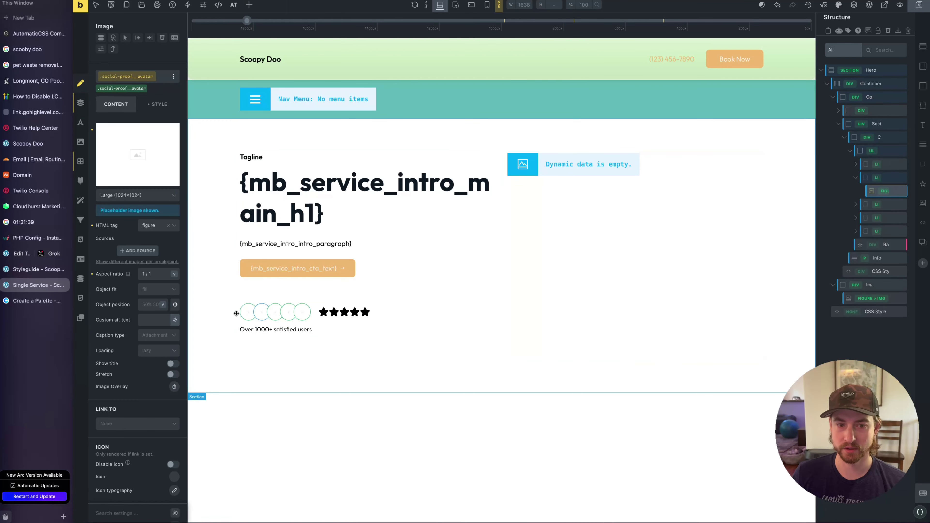
click(237, 313)
key(Delete)
Colour the filled rating stars with the purple var(--secondary-comp)
click(288, 308)
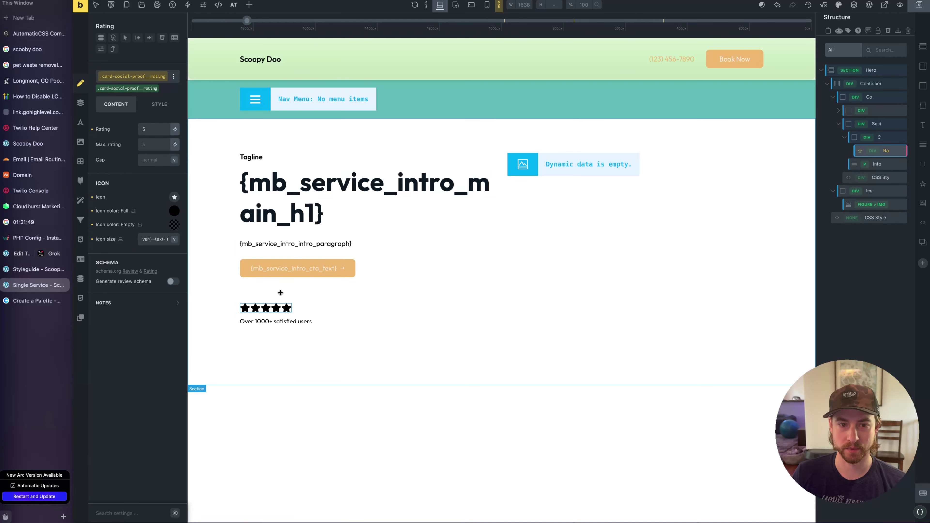
click(280, 292)
click(244, 309)
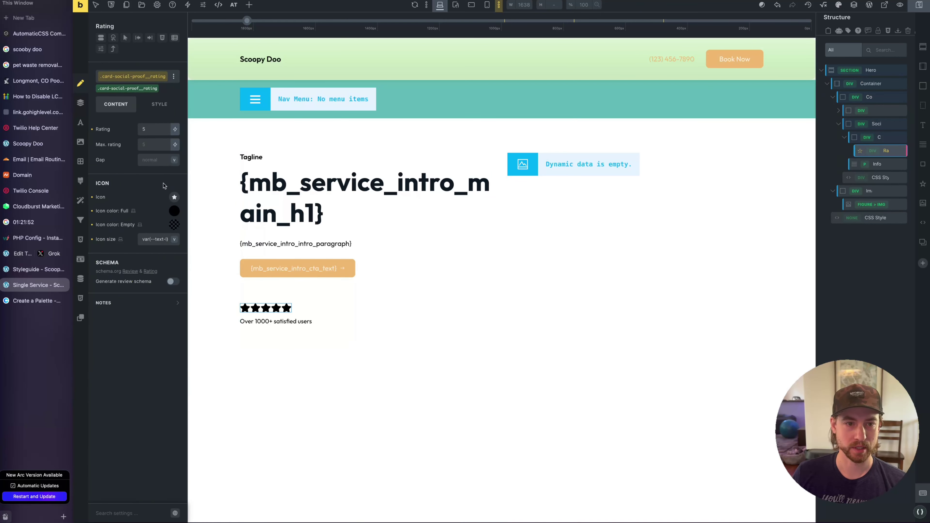
click(174, 225)
click(143, 231)
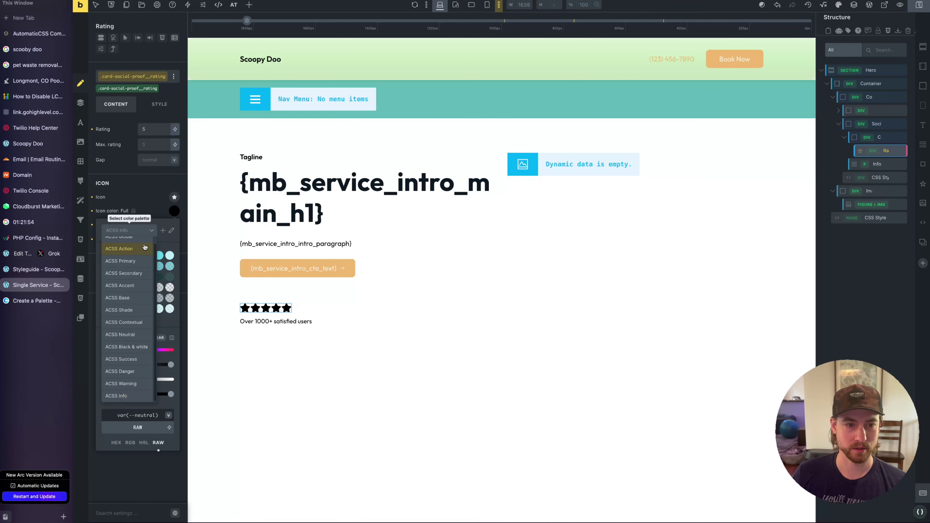
click(132, 274)
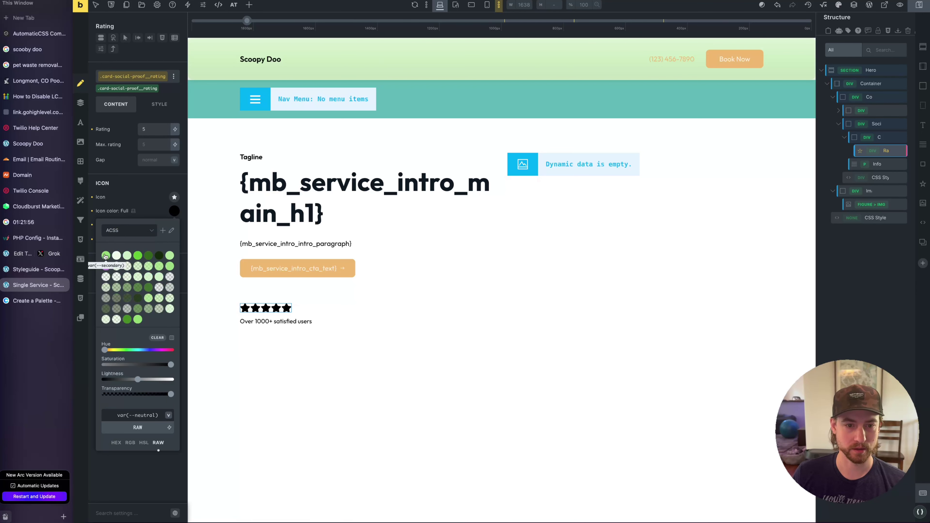
click(106, 255)
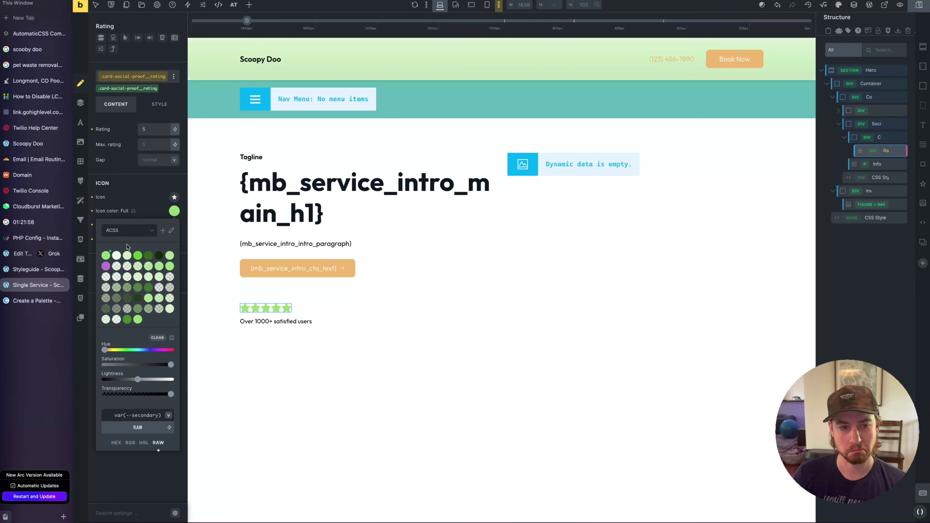
click(130, 230)
click(130, 229)
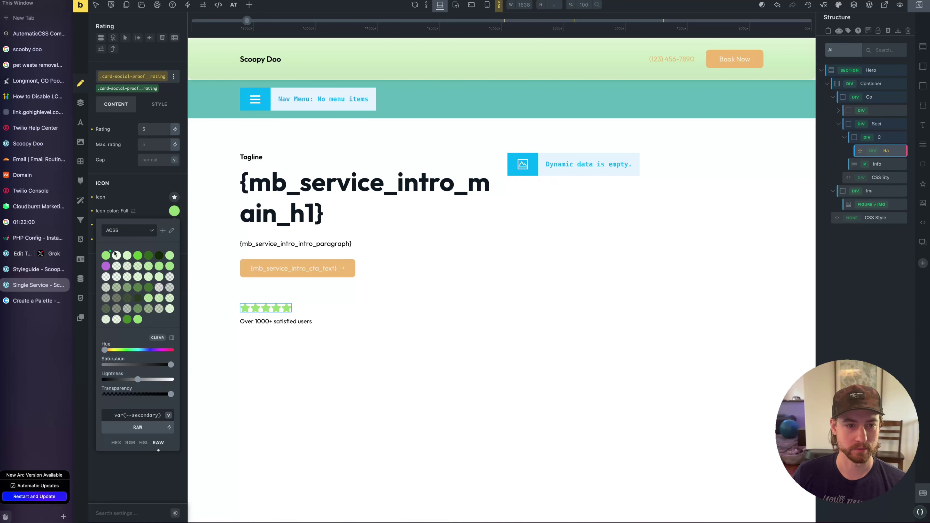
click(105, 266)
click(355, 319)
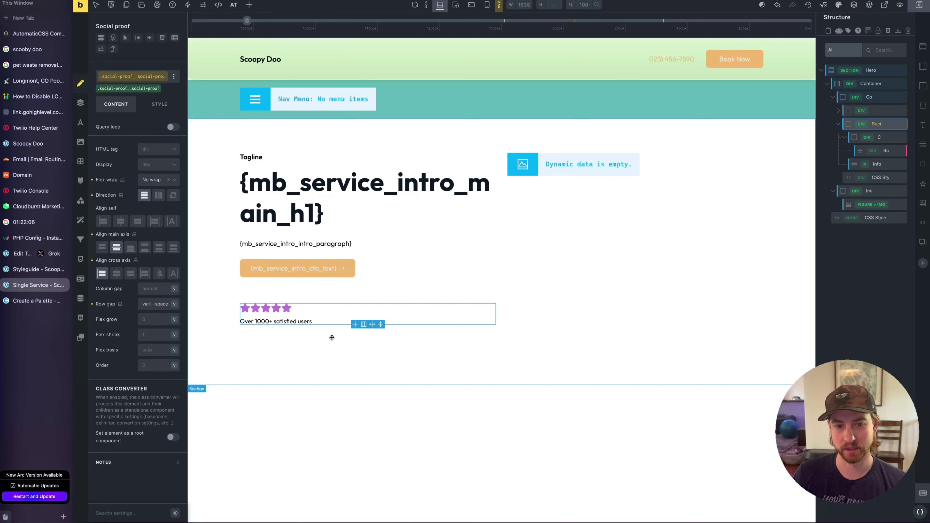
click(285, 308)
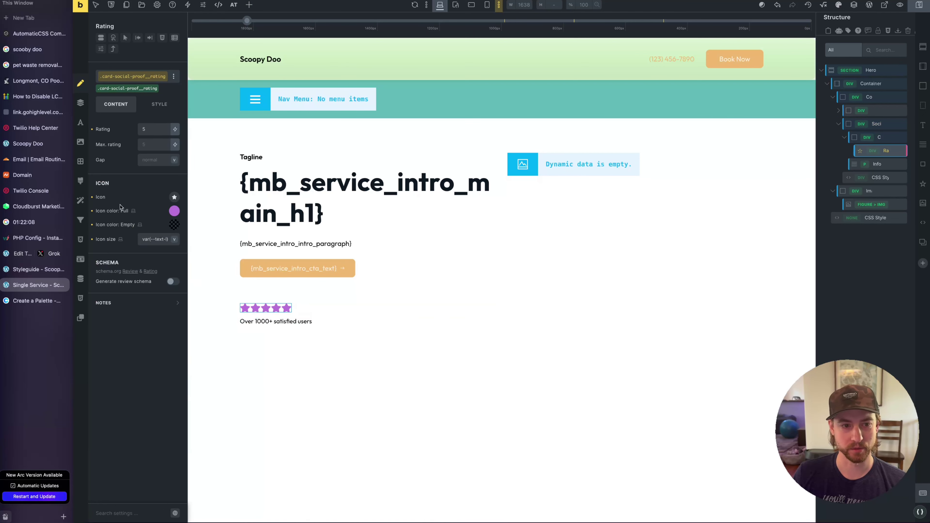
click(175, 211)
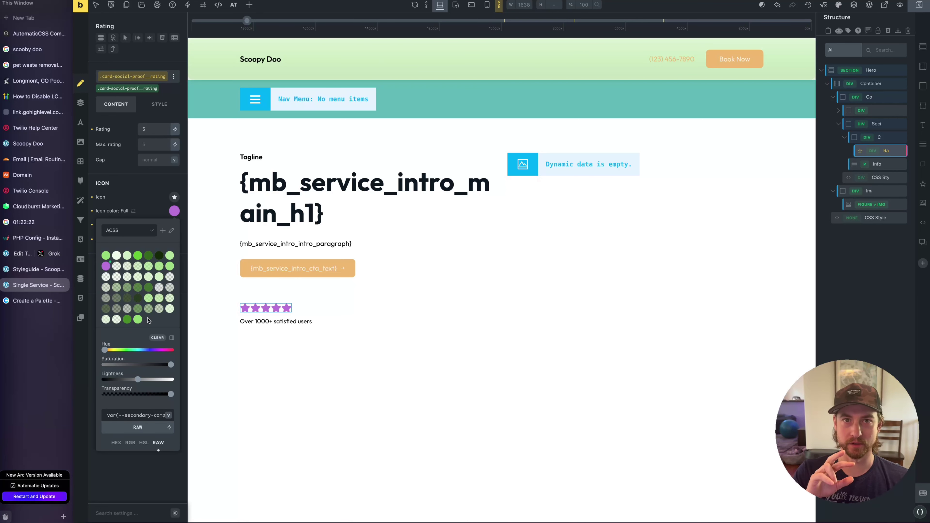
click(301, 309)
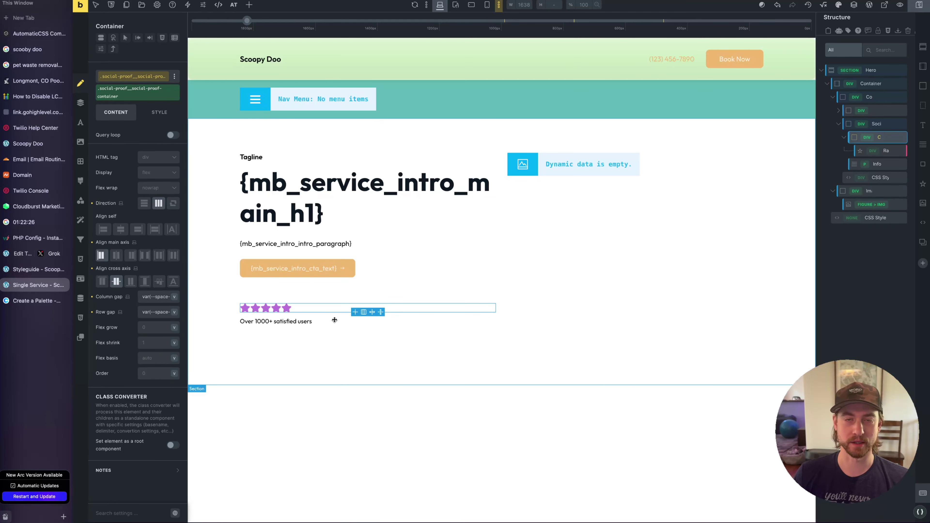
Change the caption's leading number so it reads '5 Stars on Google'
click(269, 321)
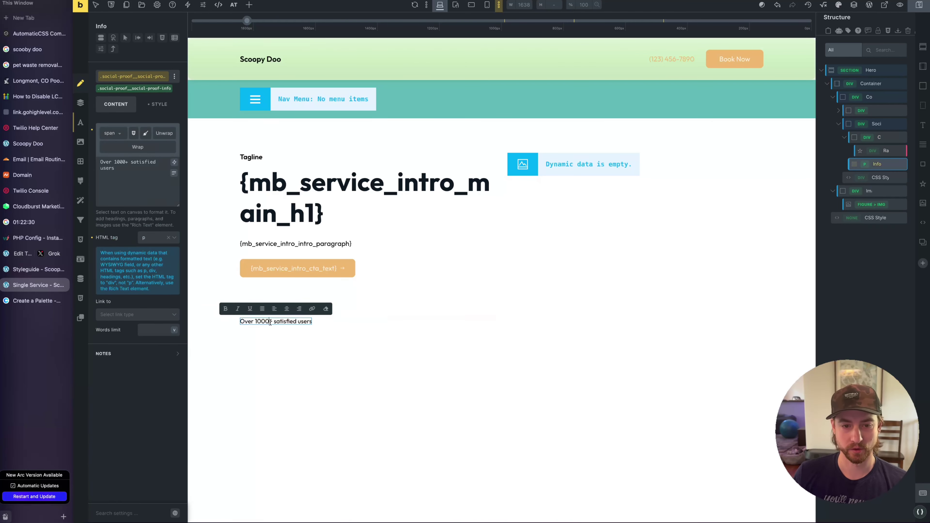
drag(270, 322, 242, 321)
click(271, 322)
key(BackSpace)
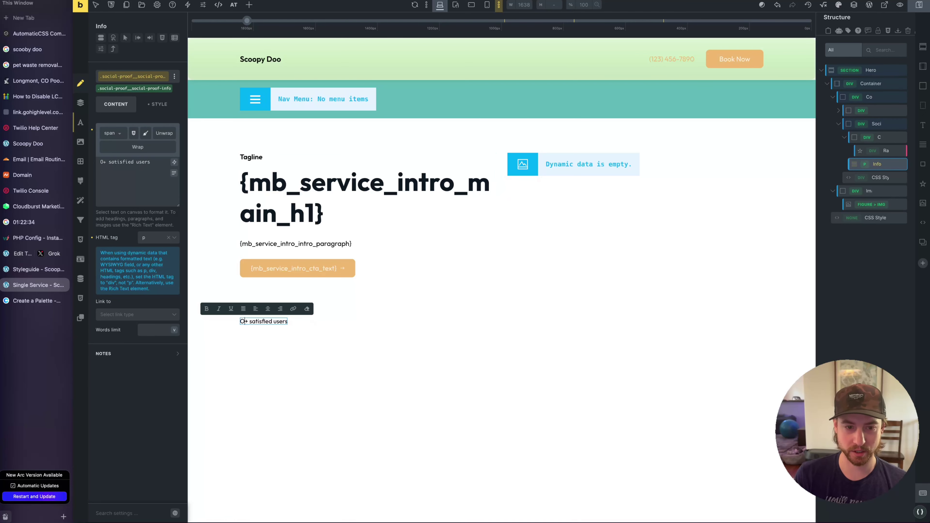
key(BackSpace)
text(5 Stars on Google)
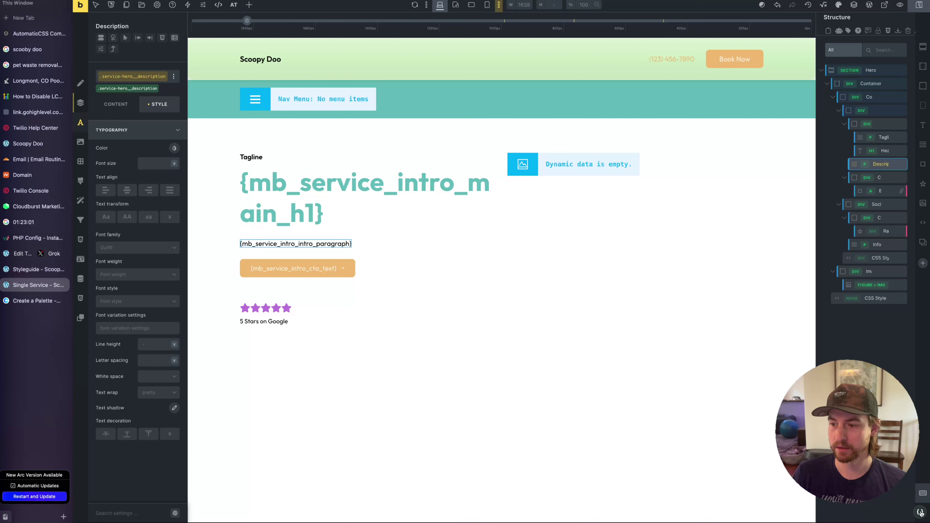
click(920, 512)
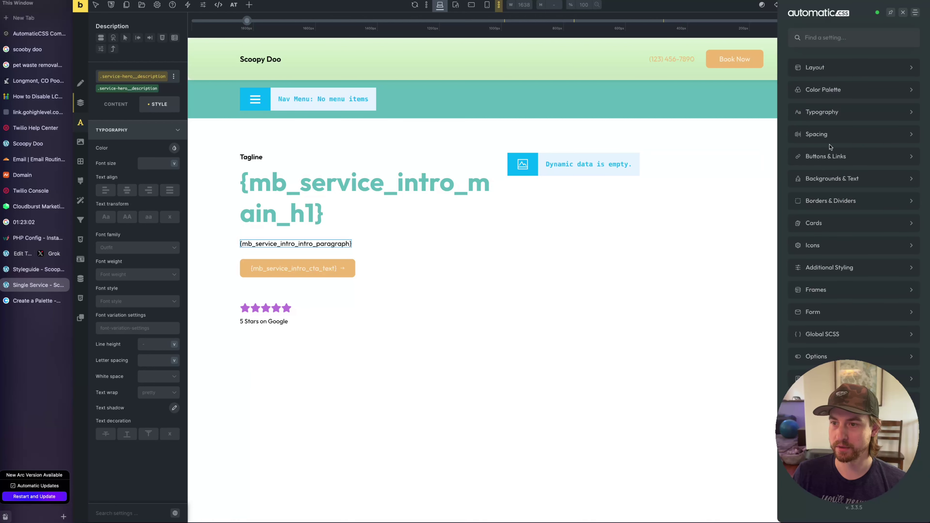
Set ACSS body line height to 1.5 and heading letter spacing to -0.8
click(828, 112)
click(895, 90)
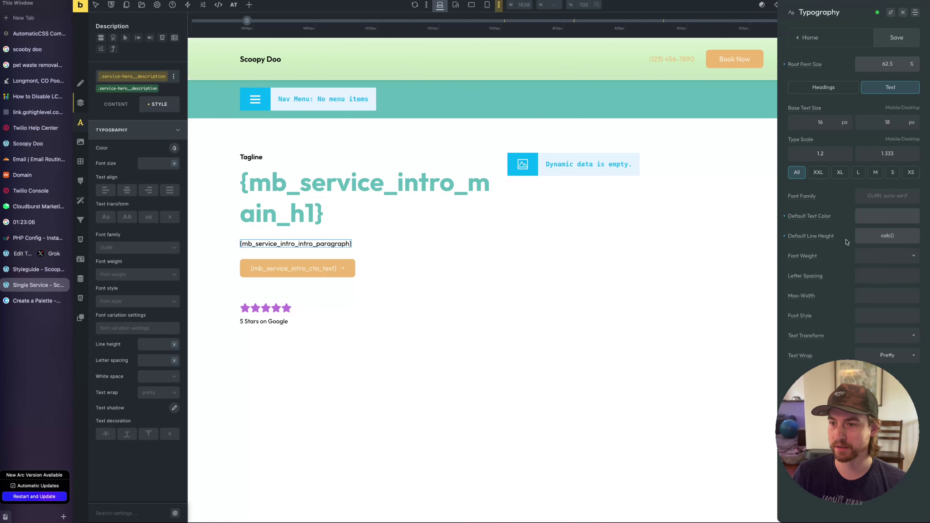
drag(896, 237, 844, 239)
text(1.5)
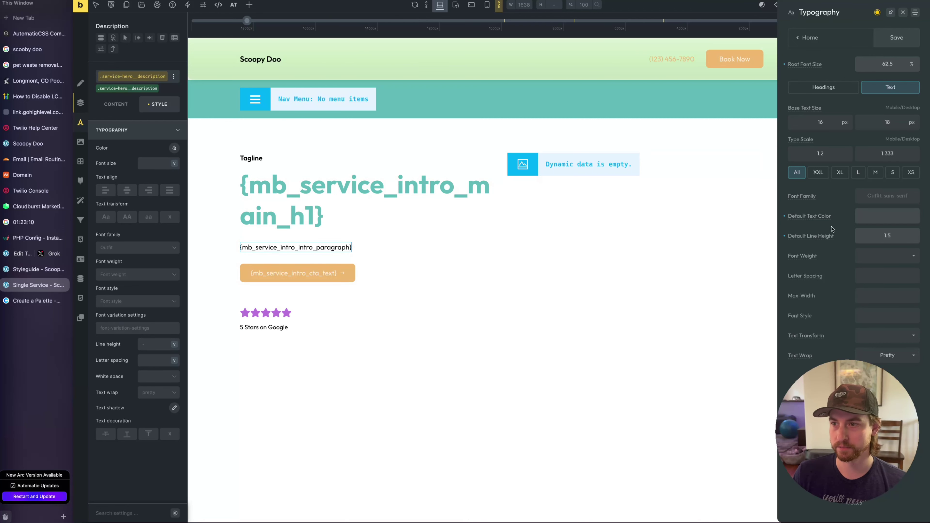
click(849, 89)
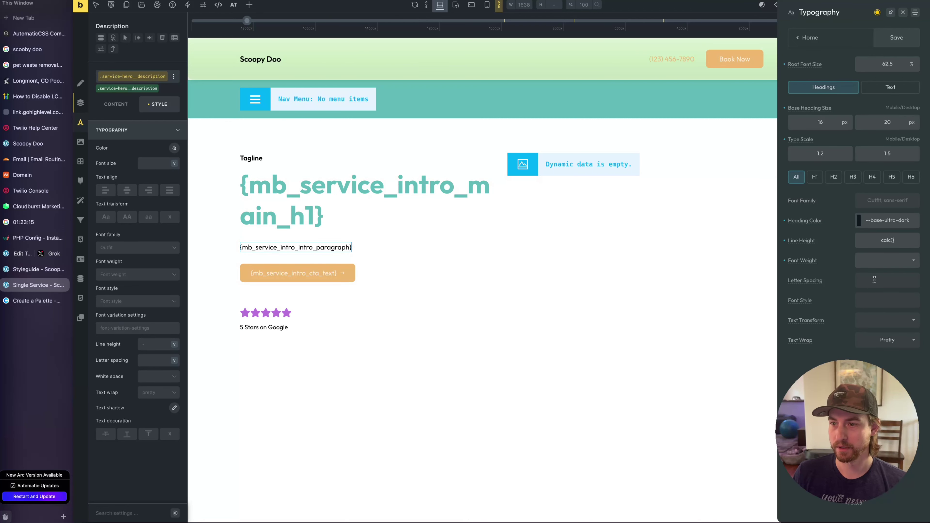
click(893, 281)
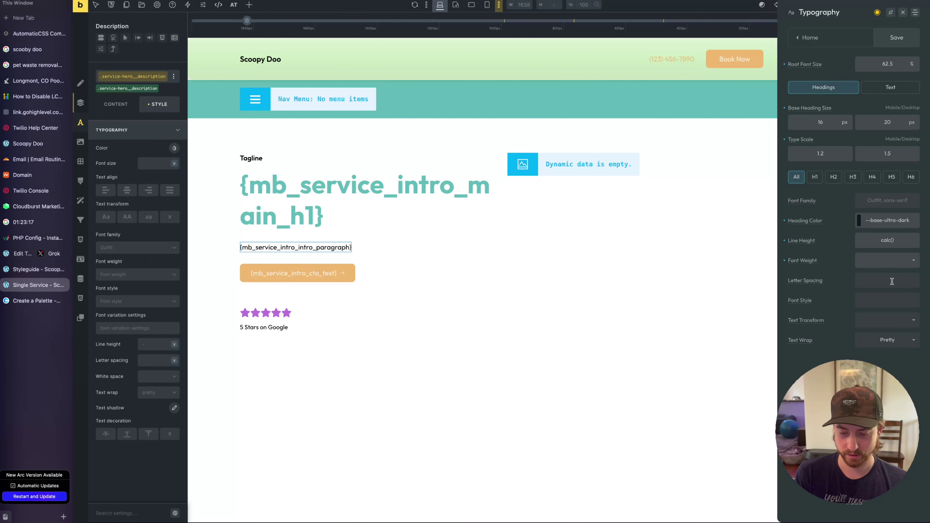
text(-0.8)
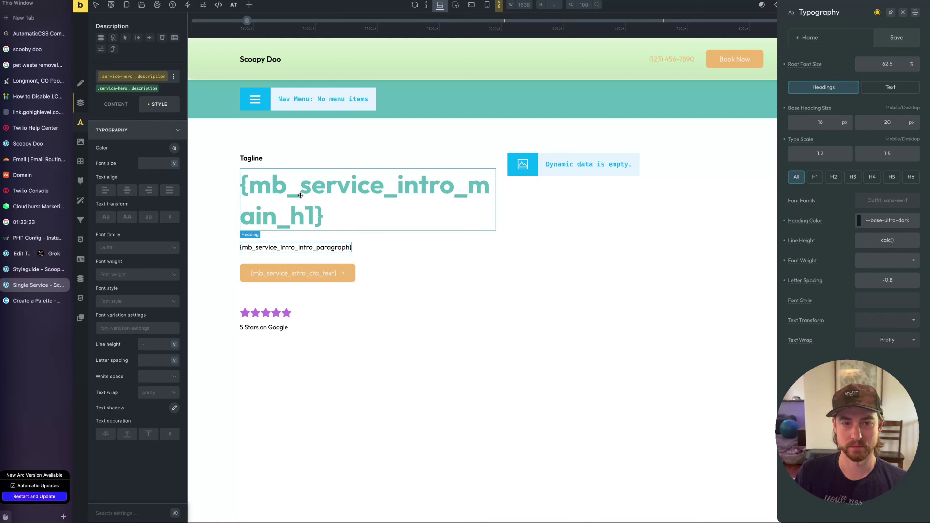
Delete the hero's Tagline, save the settings, and view the Style Guide page
right_click(262, 158)
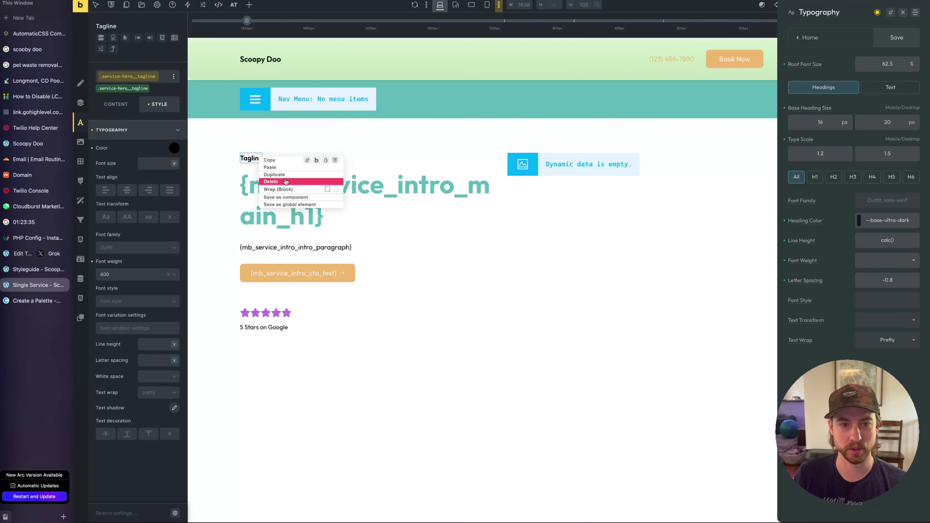
click(286, 182)
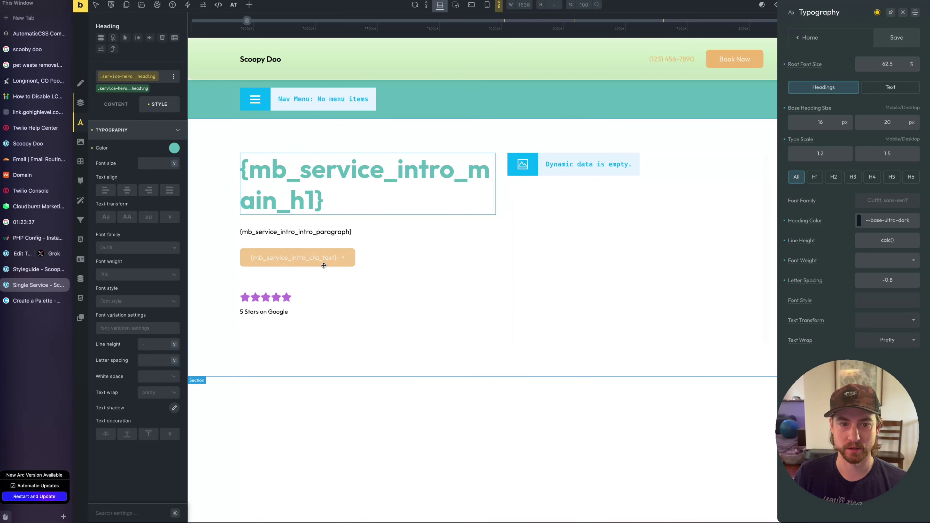
click(899, 38)
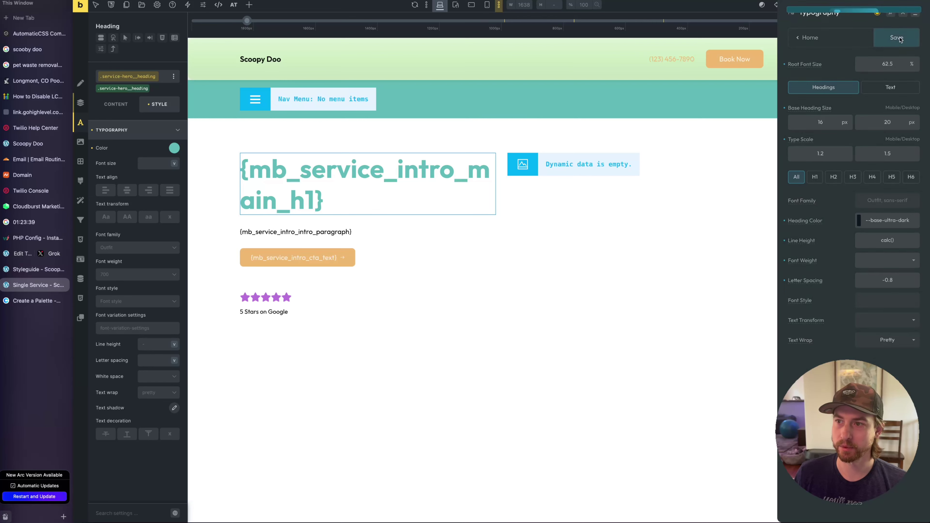
click(38, 270)
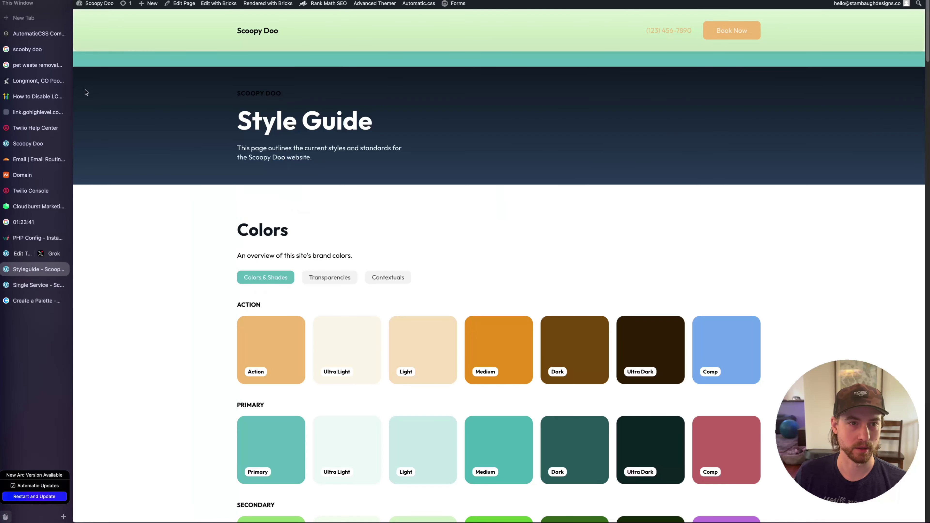
Add the Residential service to the Main Menu and save it
mouse_move(97, 4)
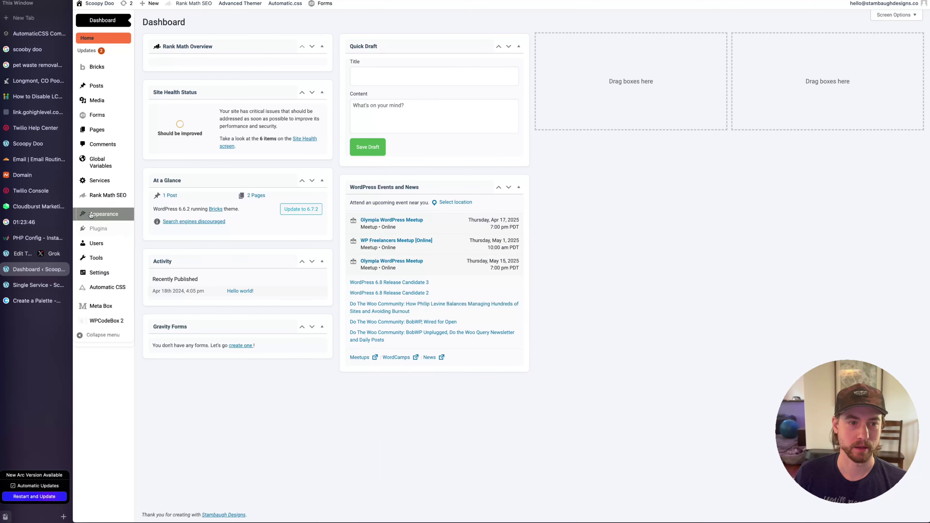
mouse_move(121, 215)
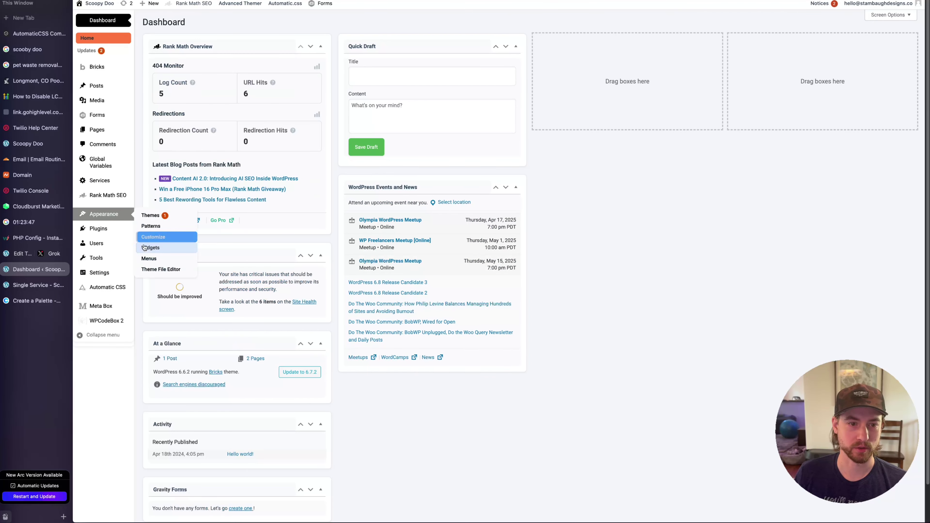
click(149, 259)
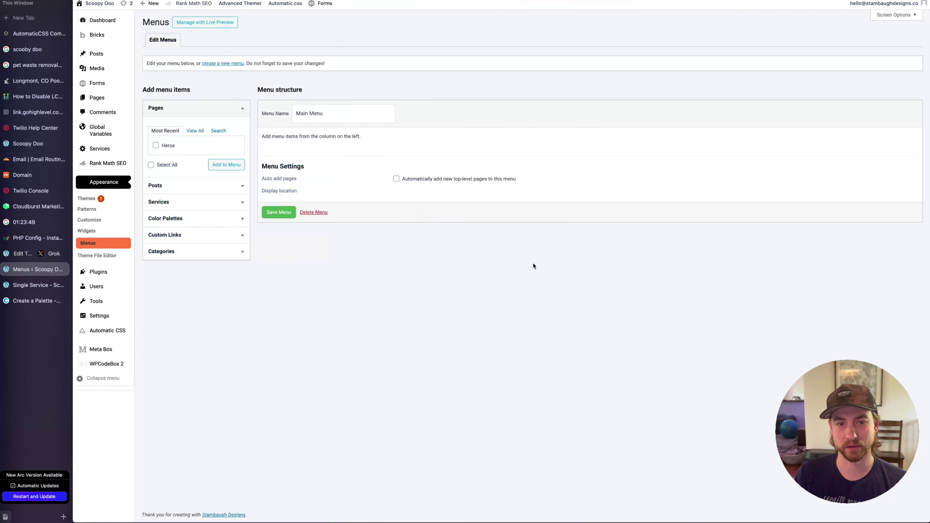
click(210, 202)
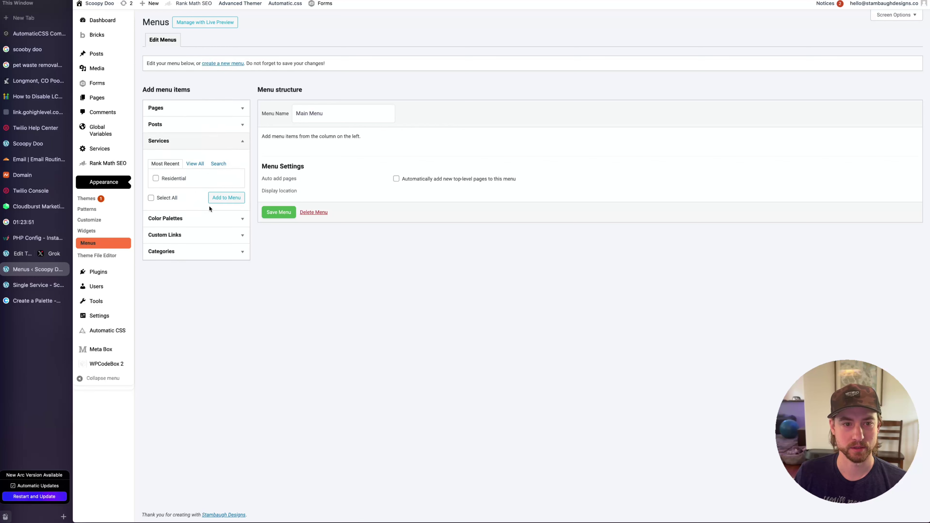
click(156, 179)
click(224, 198)
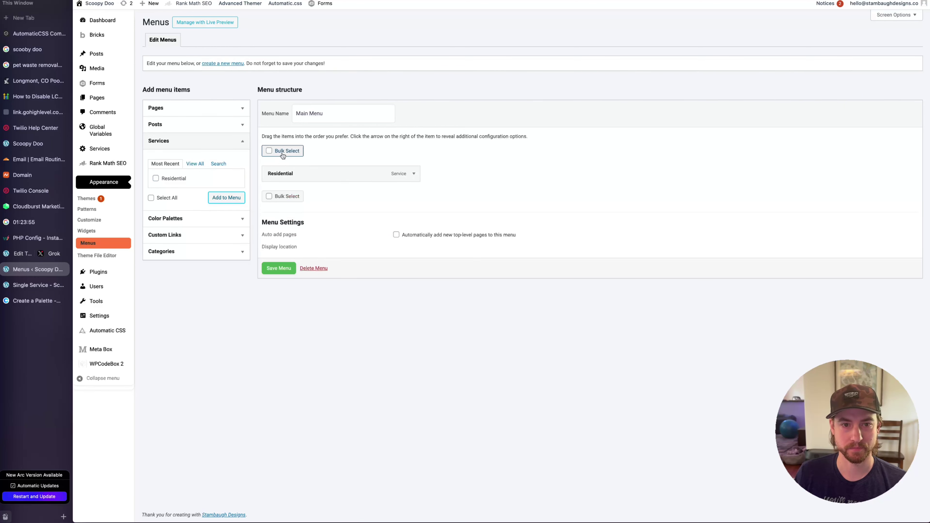
click(281, 269)
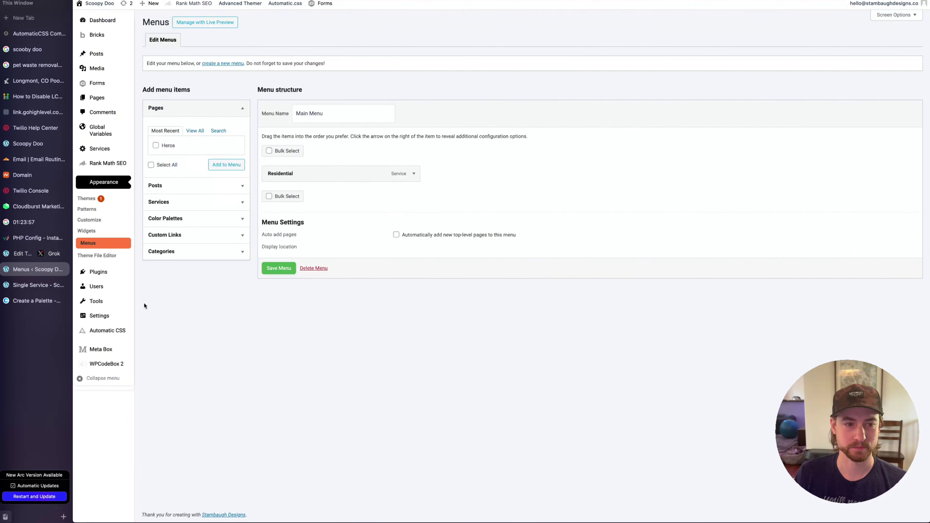
Open the live site's Residential page, then return to the Single Service template
click(31, 289)
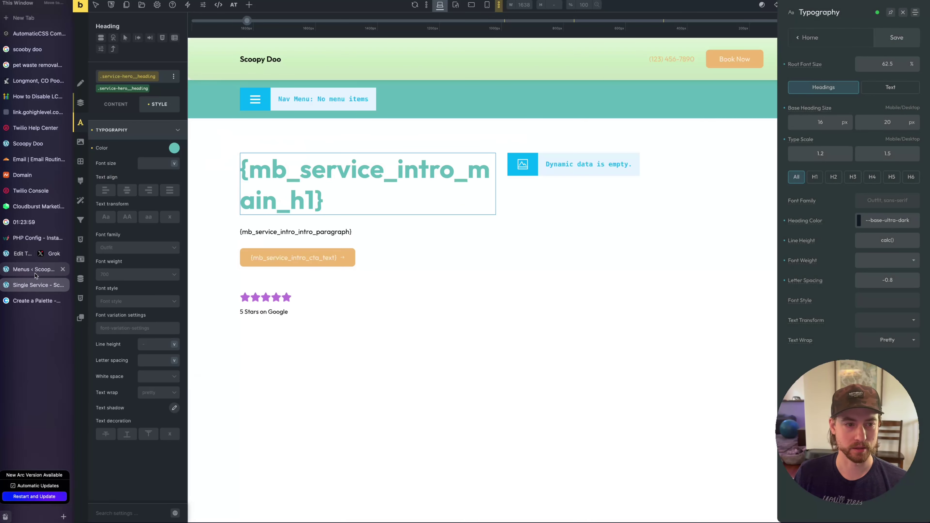
click(31, 269)
right_click(103, 8)
click(121, 18)
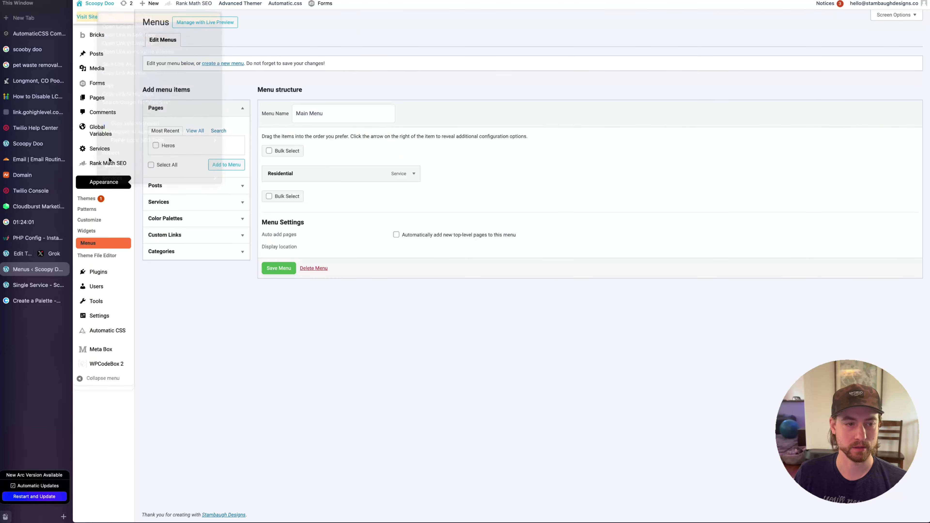
click(32, 289)
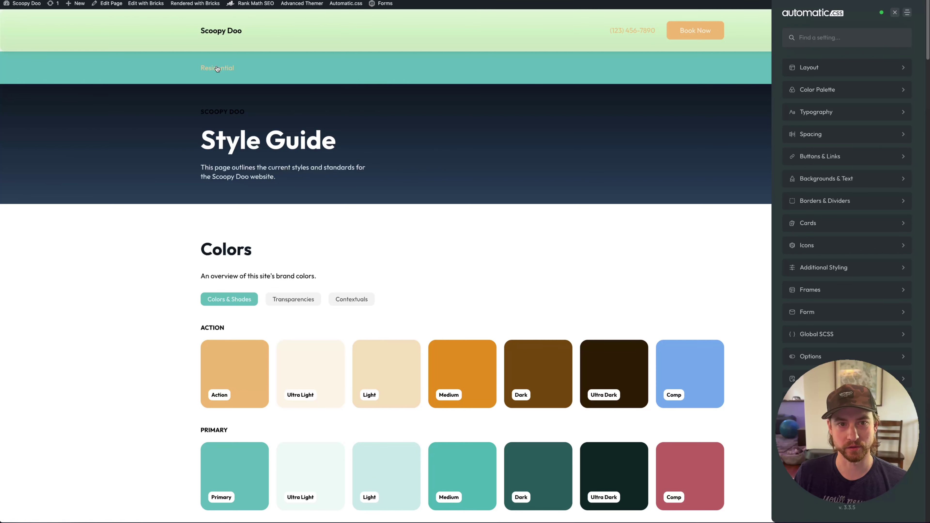
click(895, 13)
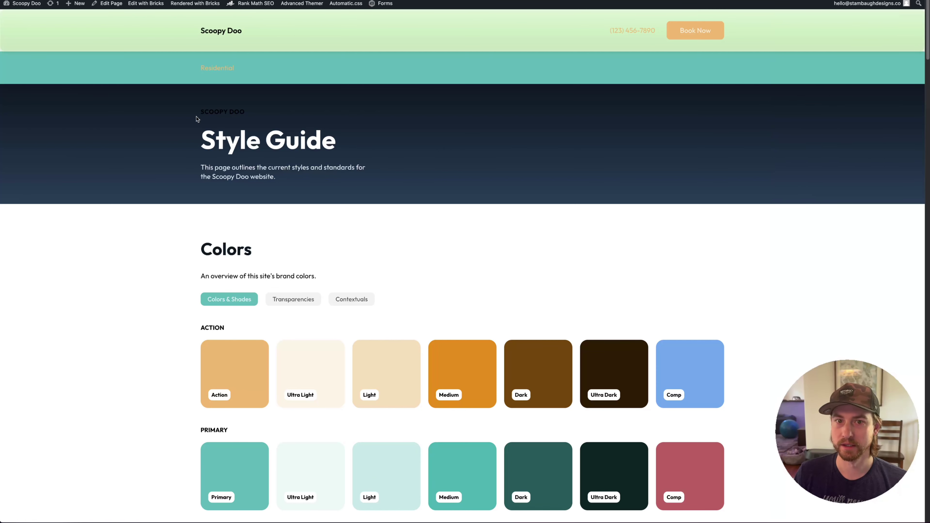
click(217, 74)
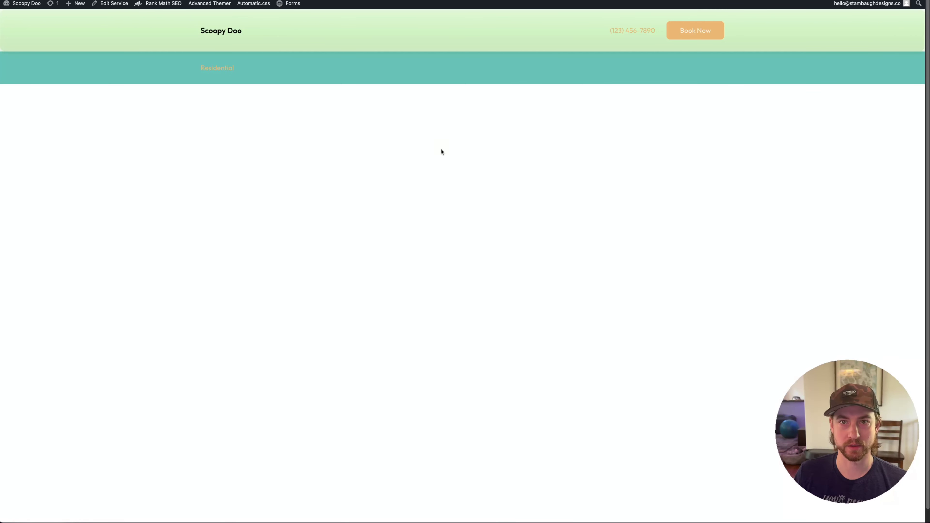
mouse_move(3, 240)
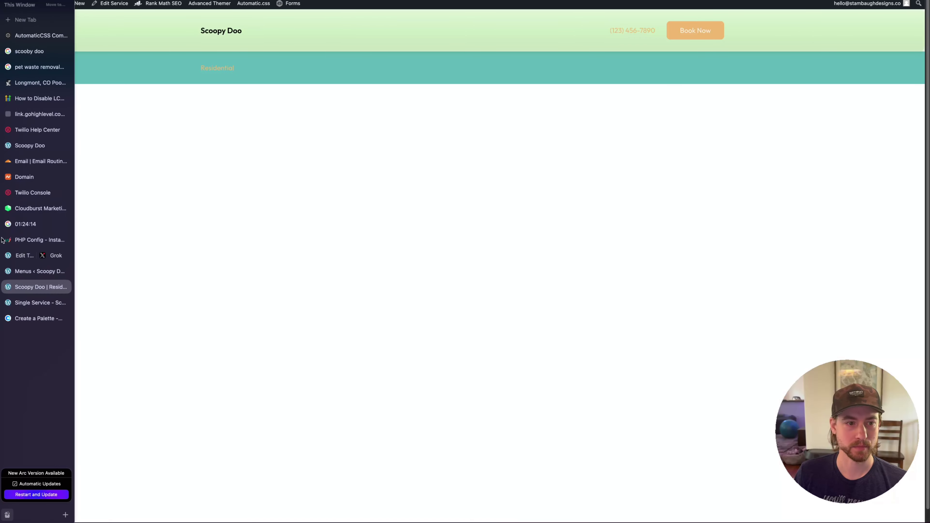
click(36, 304)
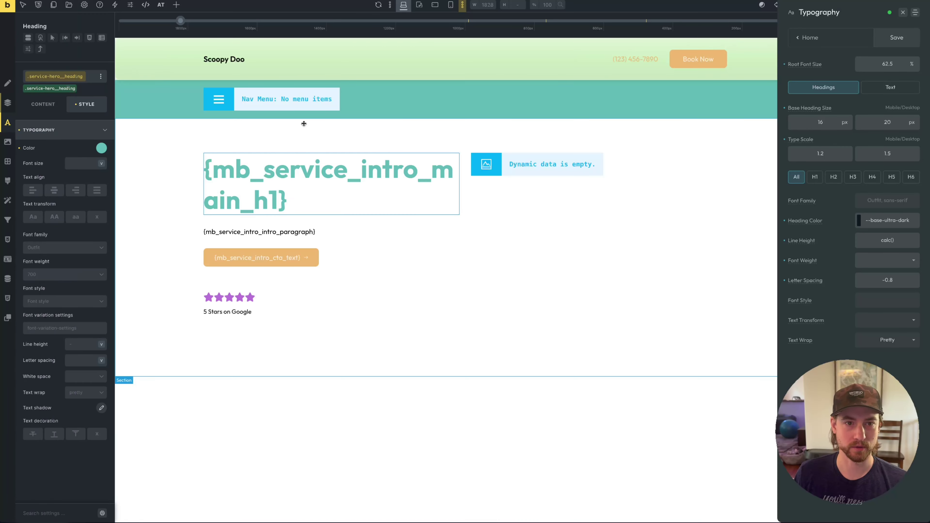
Add a display condition that applies the Single Service template to the Services post type
click(85, 5)
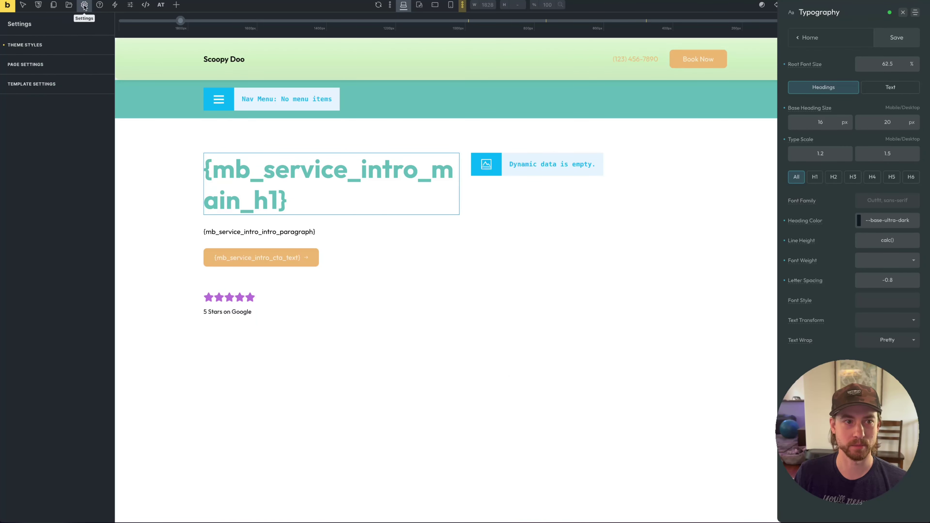
click(38, 84)
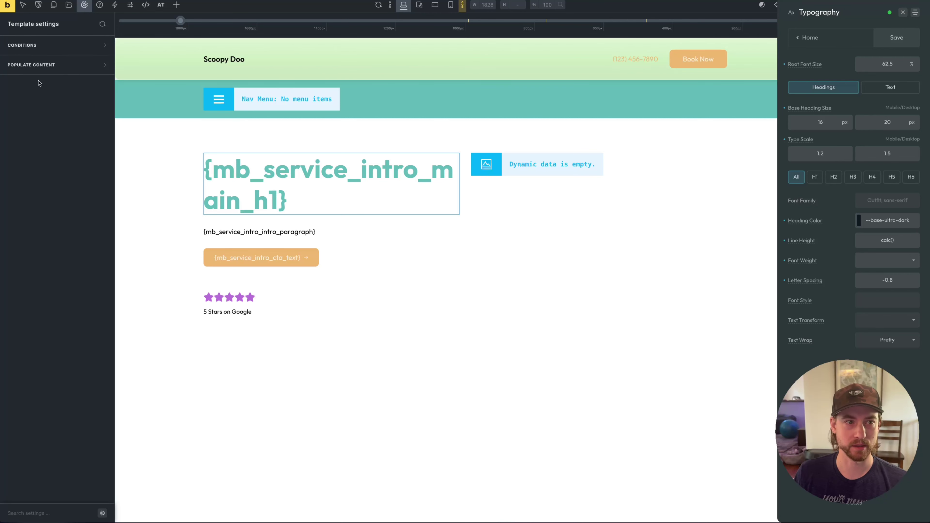
click(41, 47)
click(56, 87)
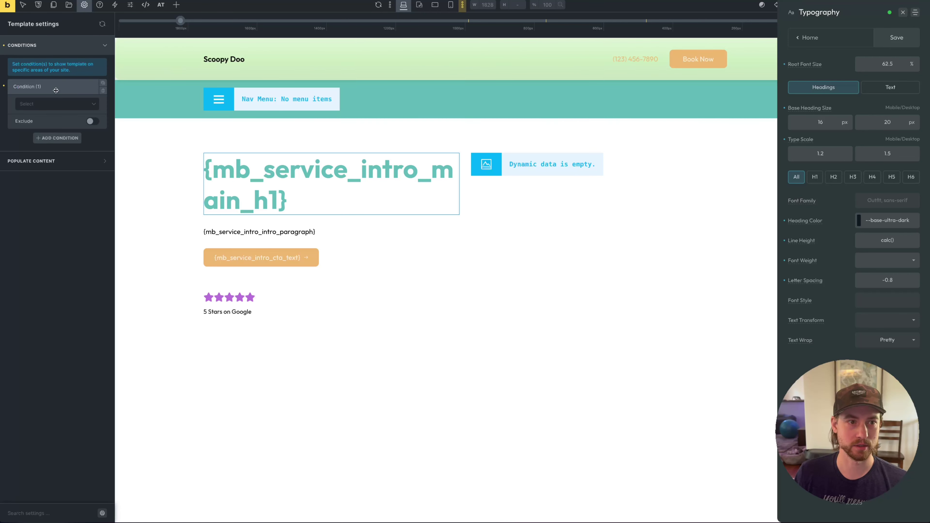
click(47, 105)
click(41, 143)
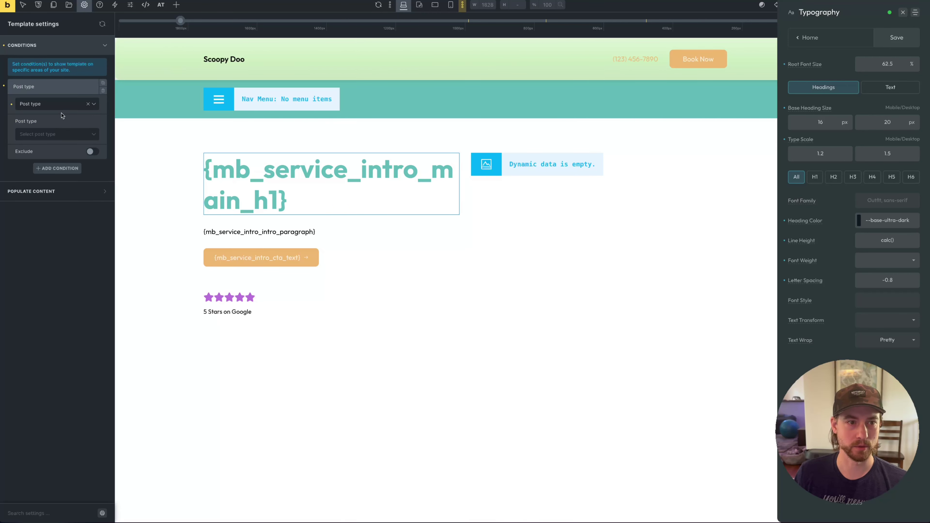
click(51, 136)
click(29, 183)
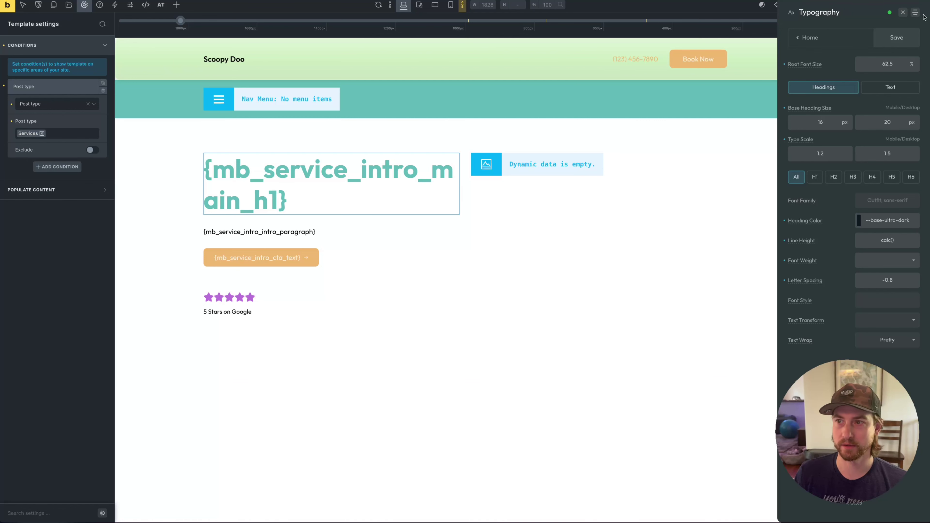
Save the template and view the Residential service page on the live site
key(ctrl+s)
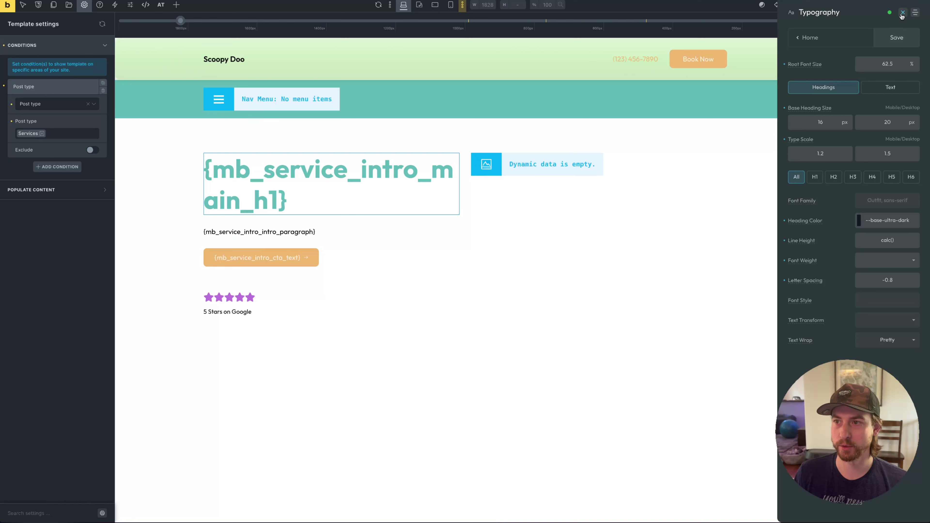
click(903, 12)
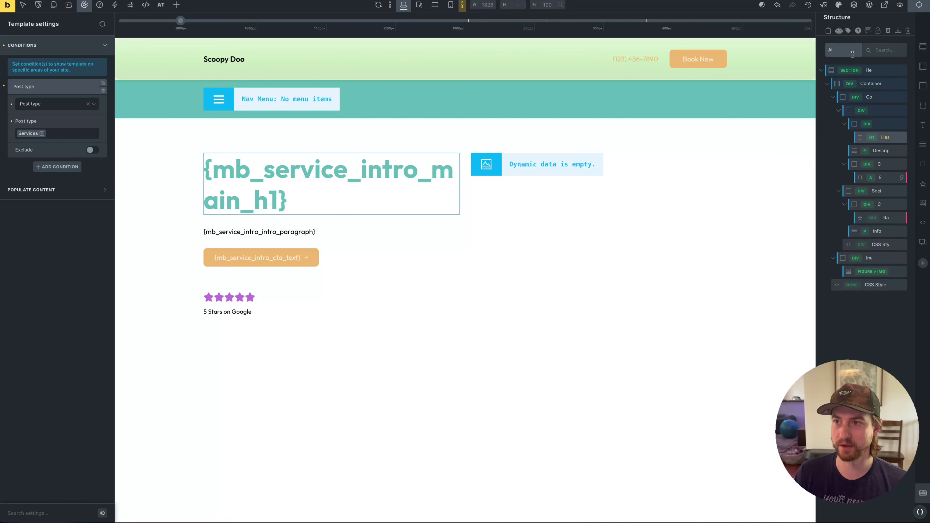
key(ctrl+s)
mouse_move(1, 256)
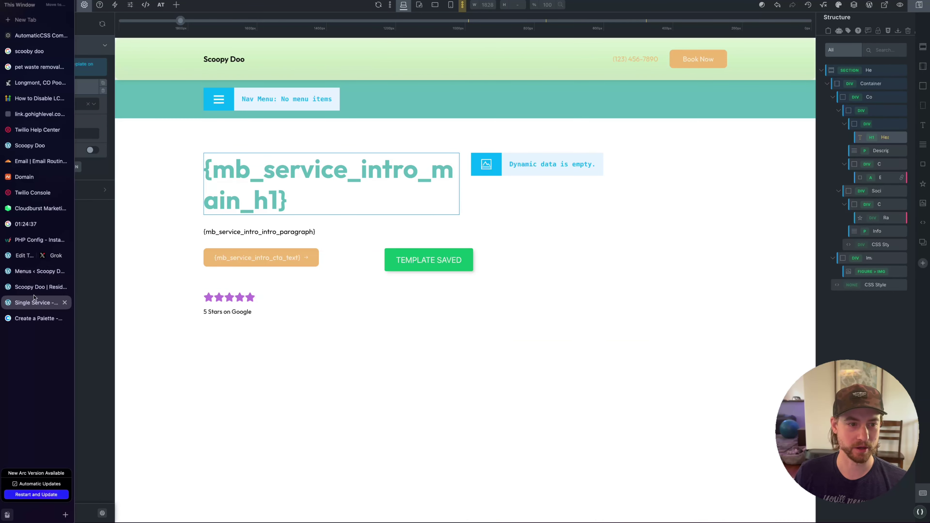
click(35, 287)
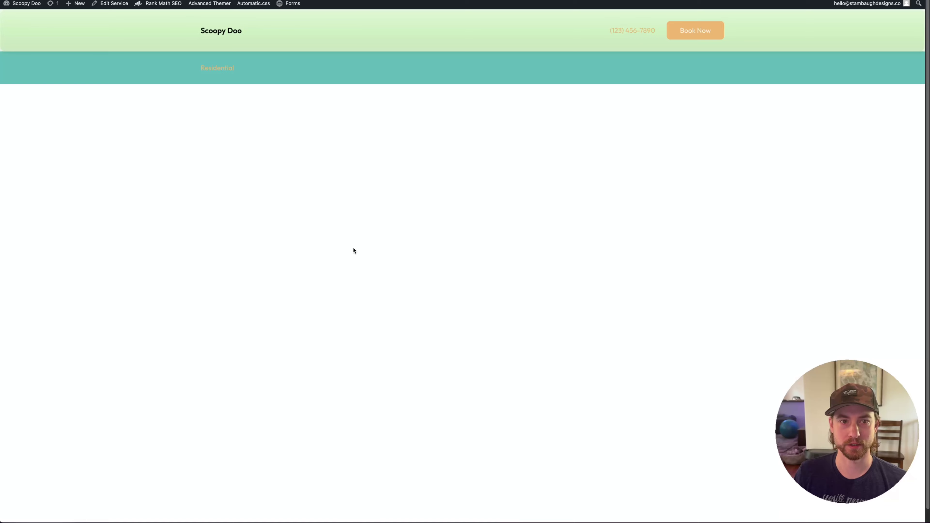
drag(170, 143, 257, 370)
Switch from the live preview to the Edit Template tab with the Grok notes
click(403, 383)
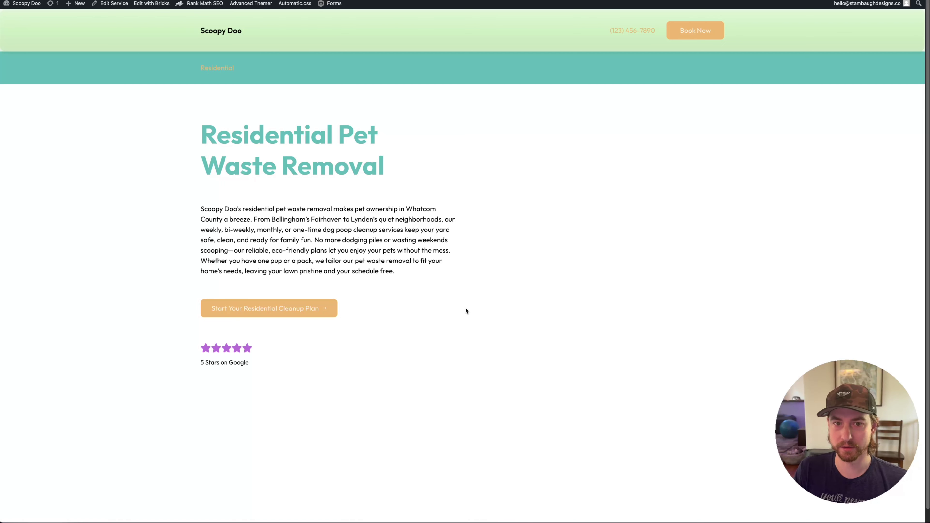
scroll(517, 165, down, 1)
scroll(549, 259, up, 1)
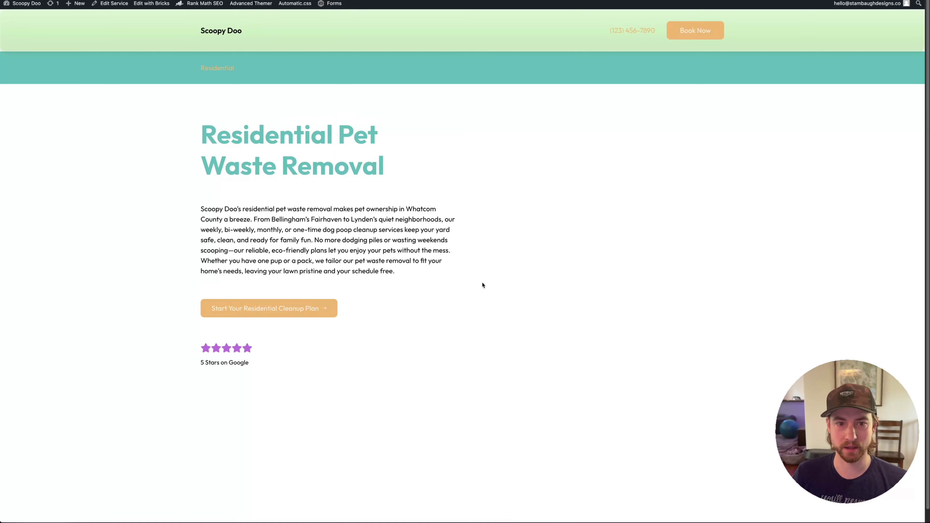
mouse_move(0, 315)
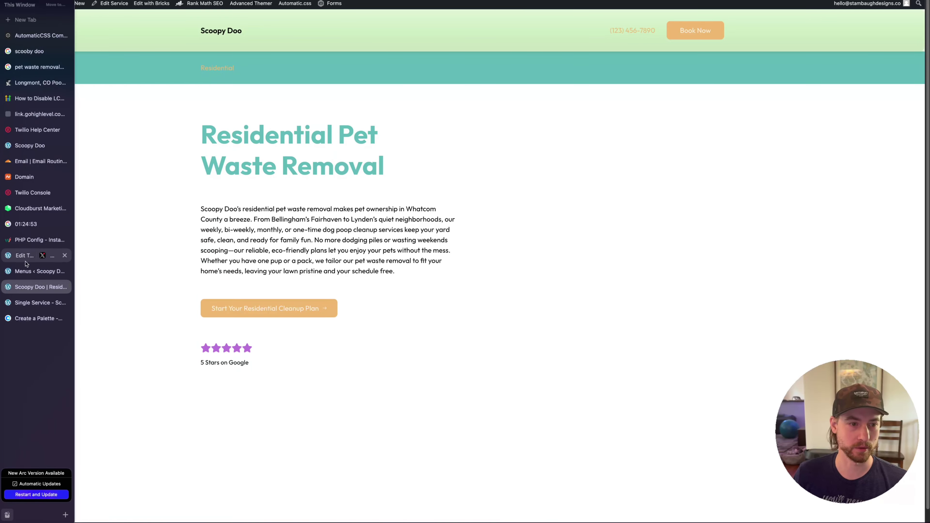
click(33, 261)
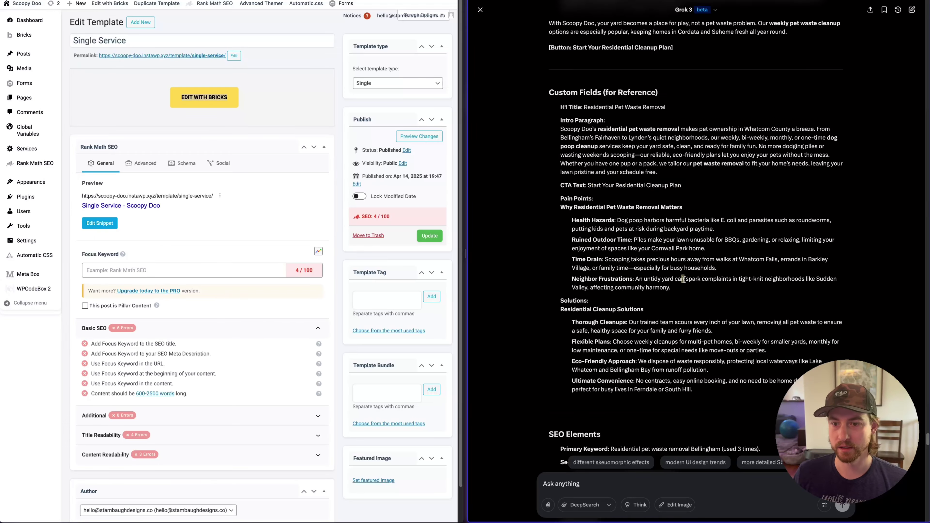
Highlight the Pain Points, Solutions and Health Hazards copy in Grok for reference
scroll(719, 255, up, 3)
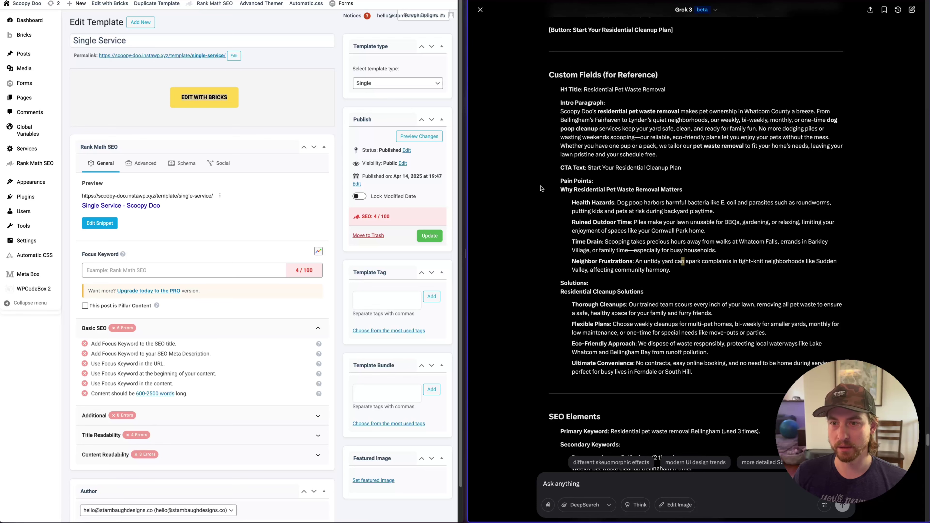
drag(542, 189, 719, 250)
drag(771, 275, 560, 185)
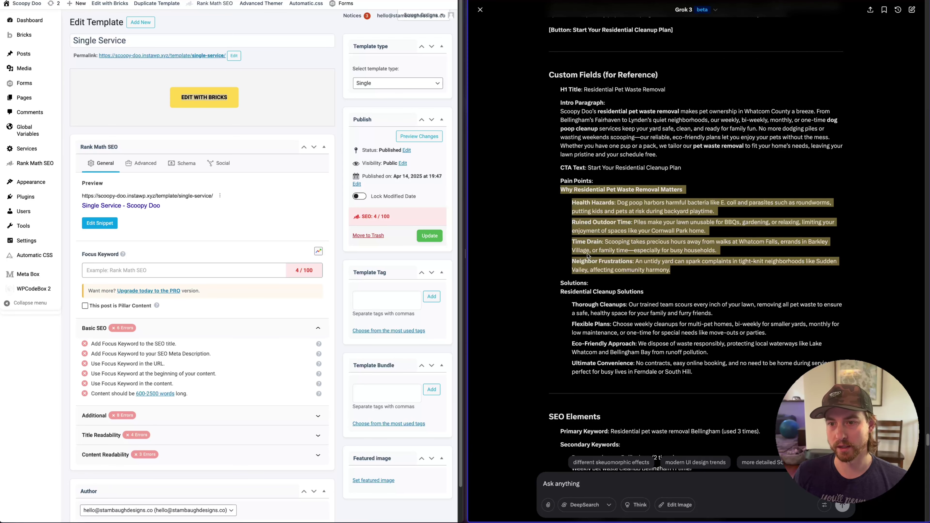
drag(696, 376, 601, 289)
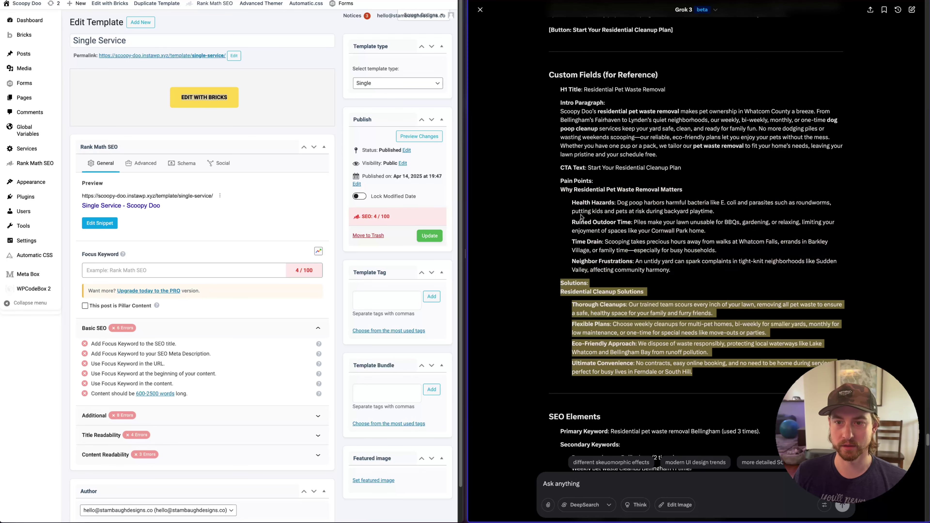
drag(559, 189, 636, 213)
drag(681, 282, 597, 251)
click(592, 220)
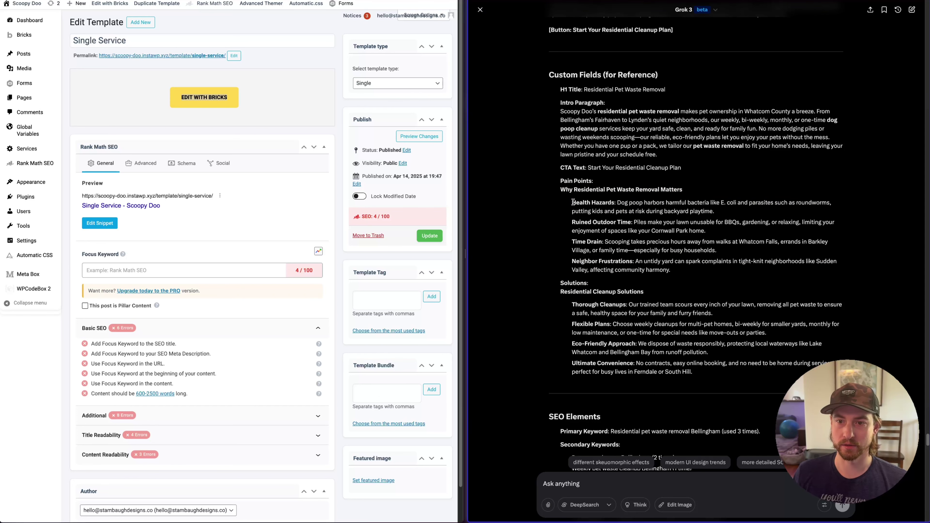
drag(573, 202, 717, 214)
click(719, 215)
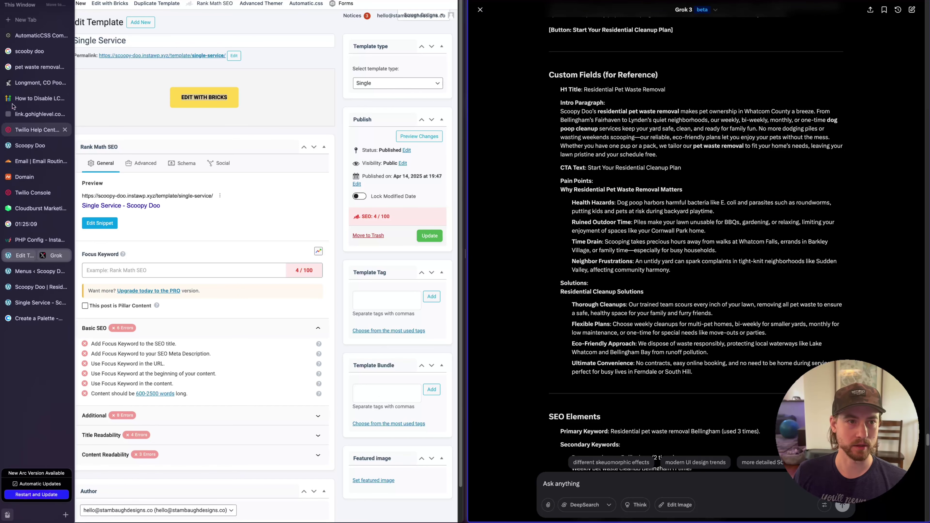
Open the AutomaticCSS components library and show its full layout list
click(26, 37)
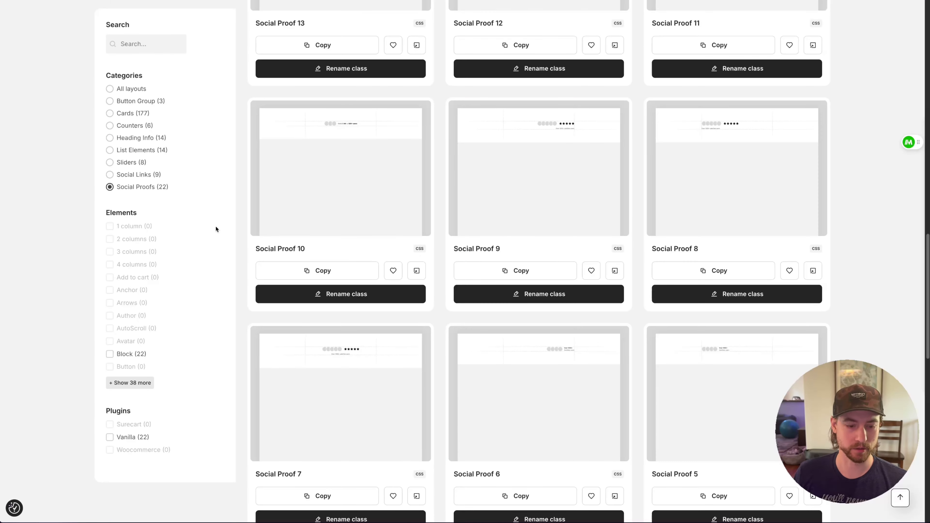
key(super+s)
scroll(795, 204, up, 15)
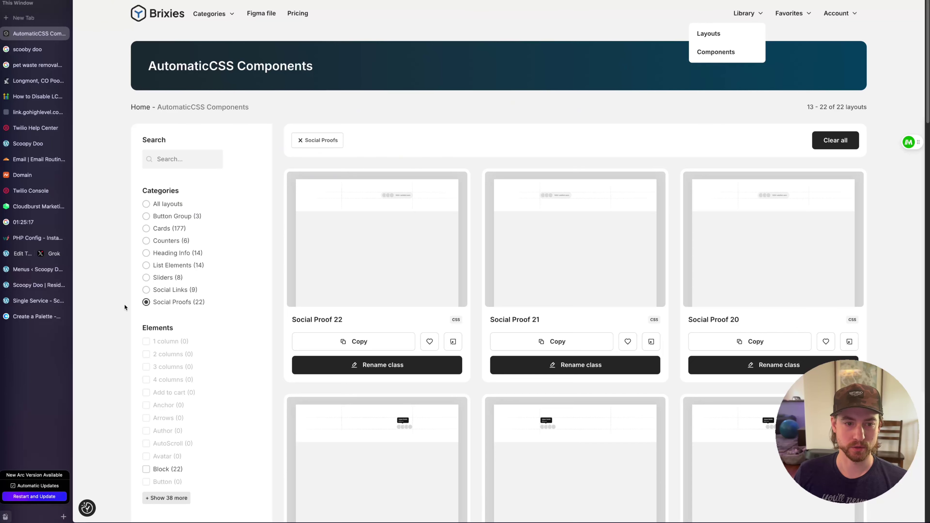
click(148, 303)
scroll(231, 292, down, 3)
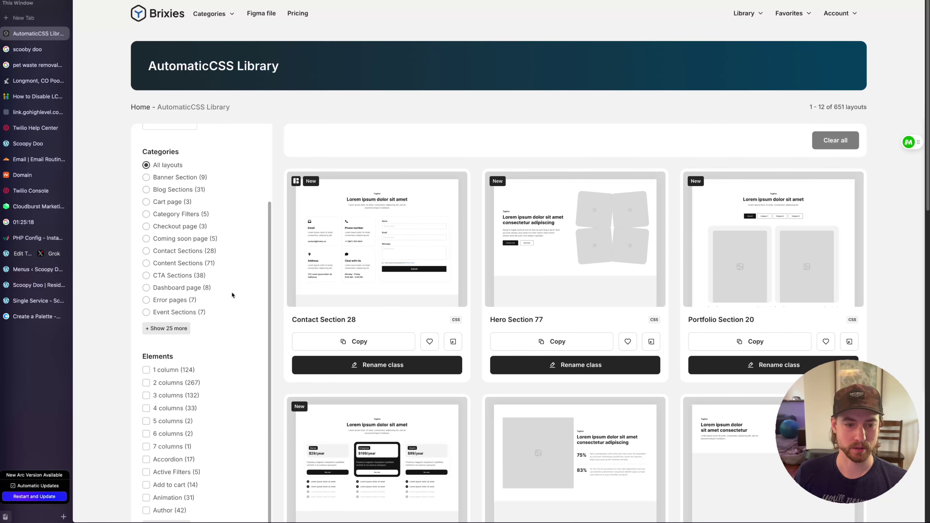
Filter the layouts to 4 columns and Feature Sections, then open the builder's template library
click(193, 408)
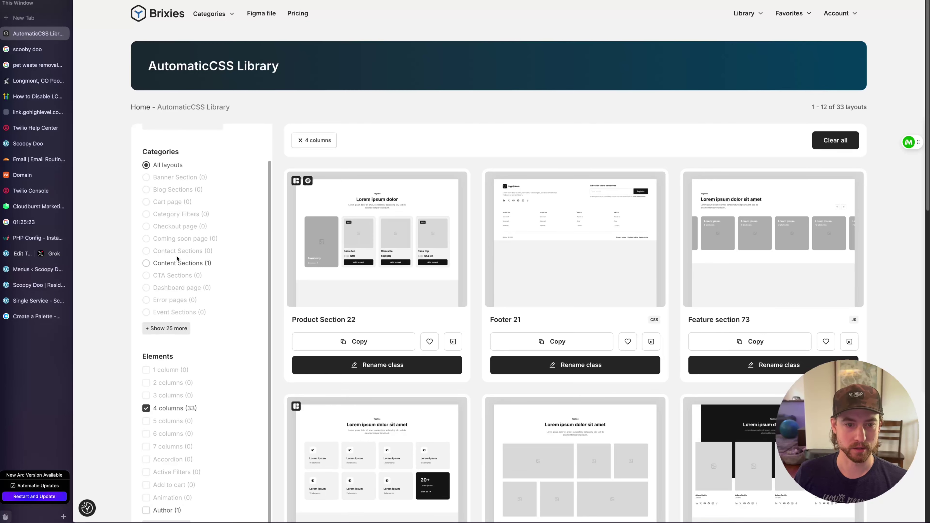
click(171, 333)
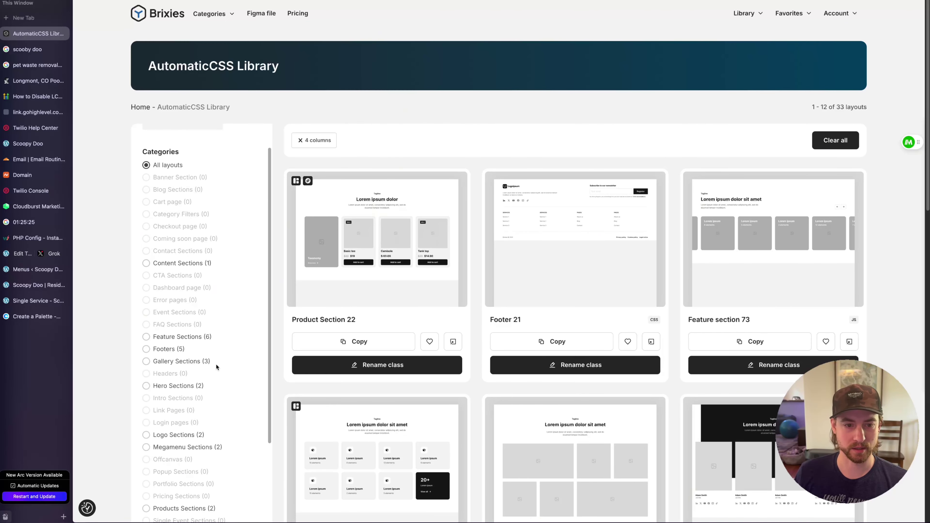
click(199, 341)
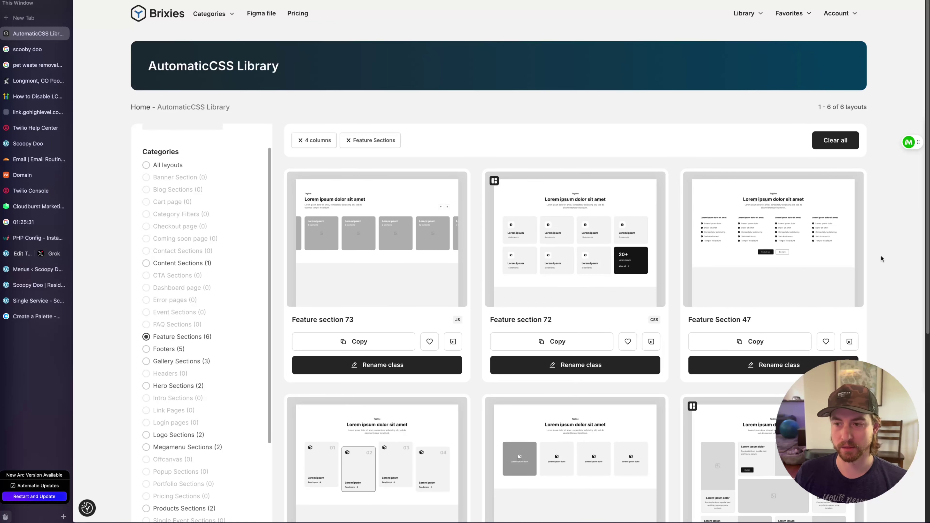
scroll(881, 255, down, 4)
scroll(881, 258, up, 4)
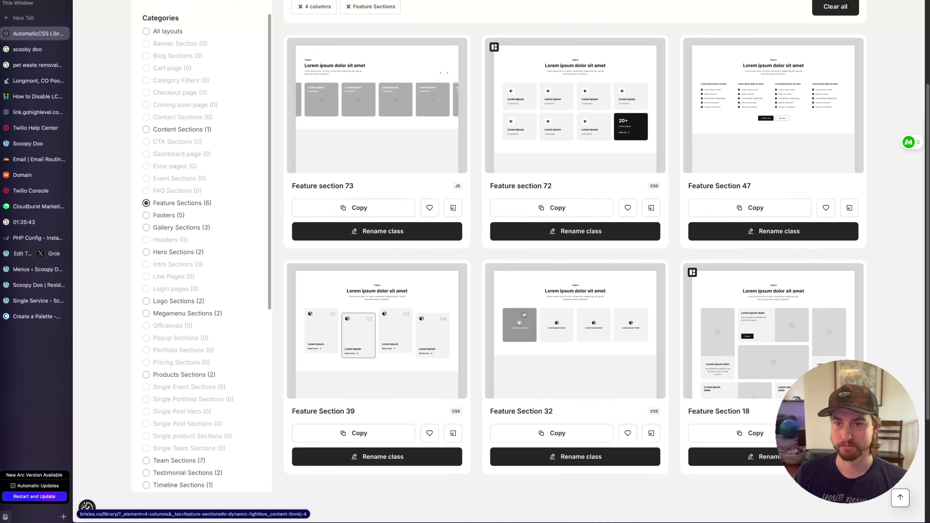
click(36, 300)
click(142, 8)
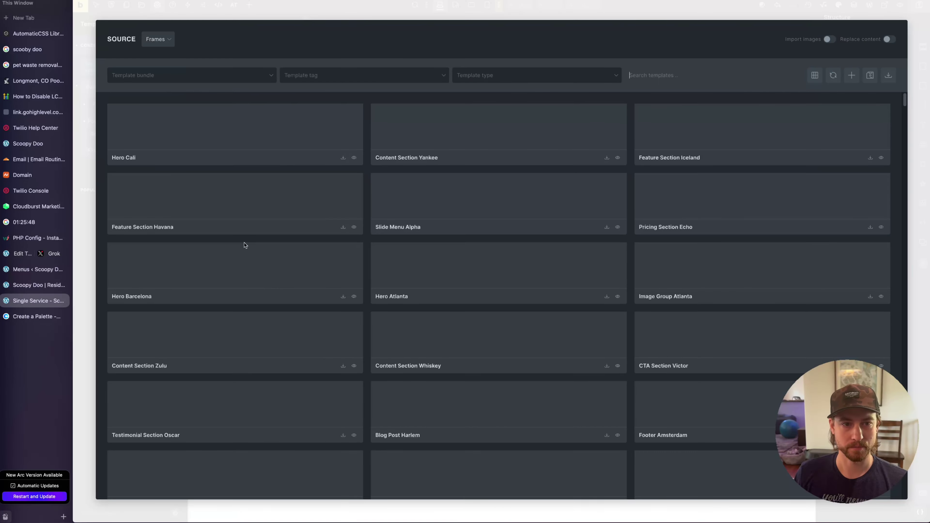
Choose the Content bundle and browse sections like Feature Section Iceland and Havana
click(180, 75)
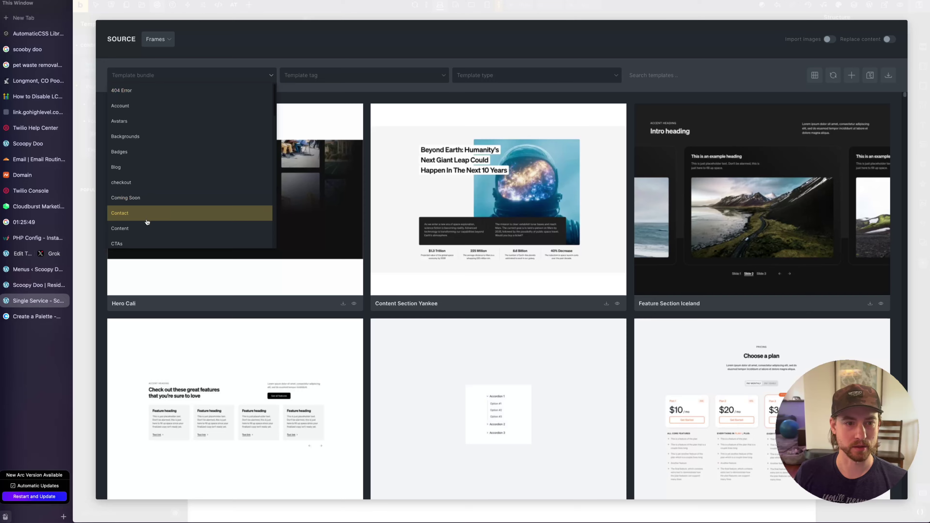
click(142, 228)
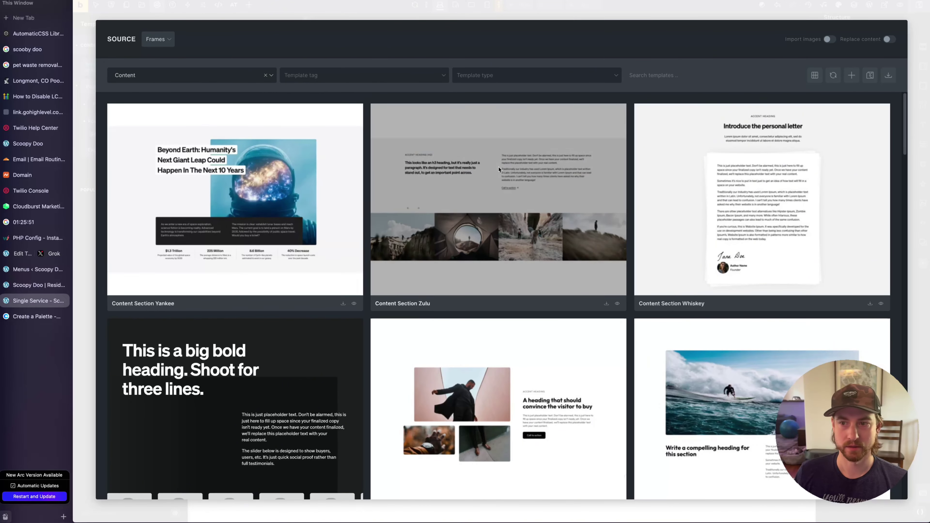
scroll(498, 166, down, 5)
scroll(499, 166, up, 5)
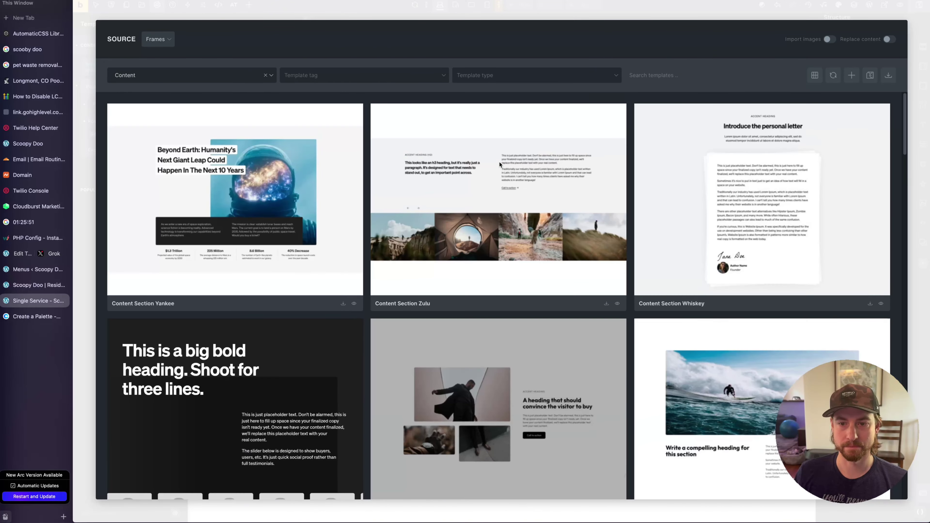
scroll(499, 161, down, 12)
scroll(499, 164, down, 15)
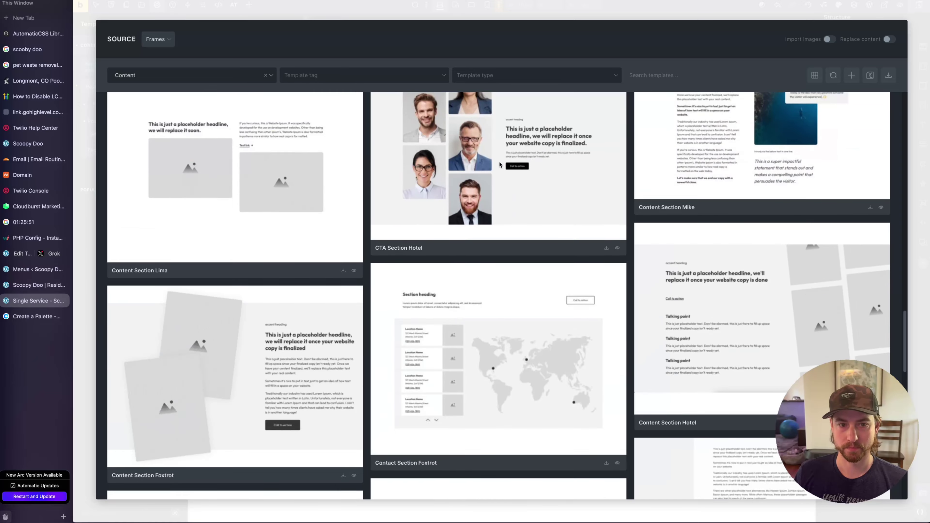
scroll(499, 164, down, 7)
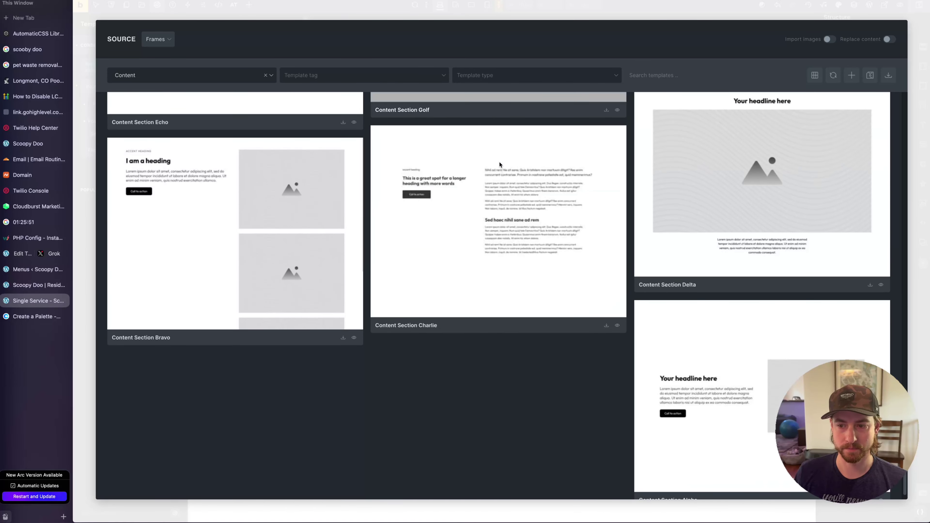
scroll(559, 292, up, 7)
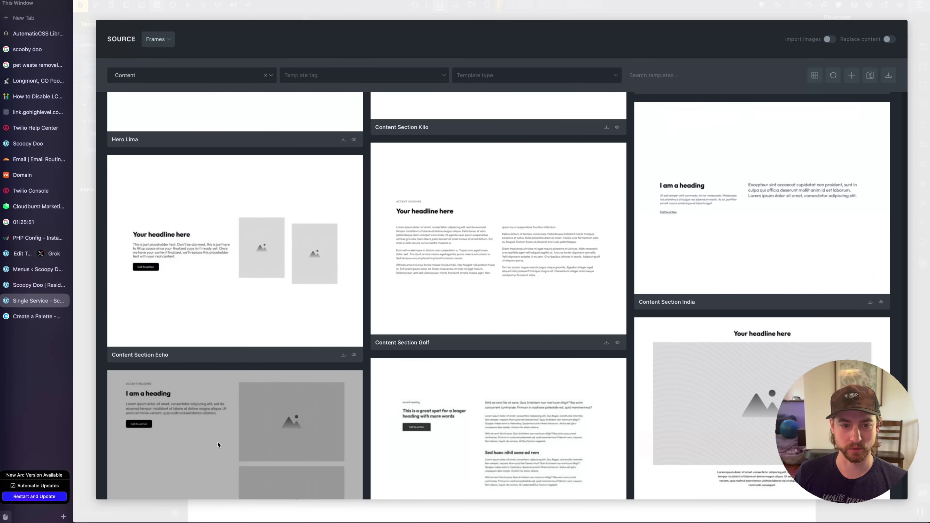
scroll(395, 419, up, 8)
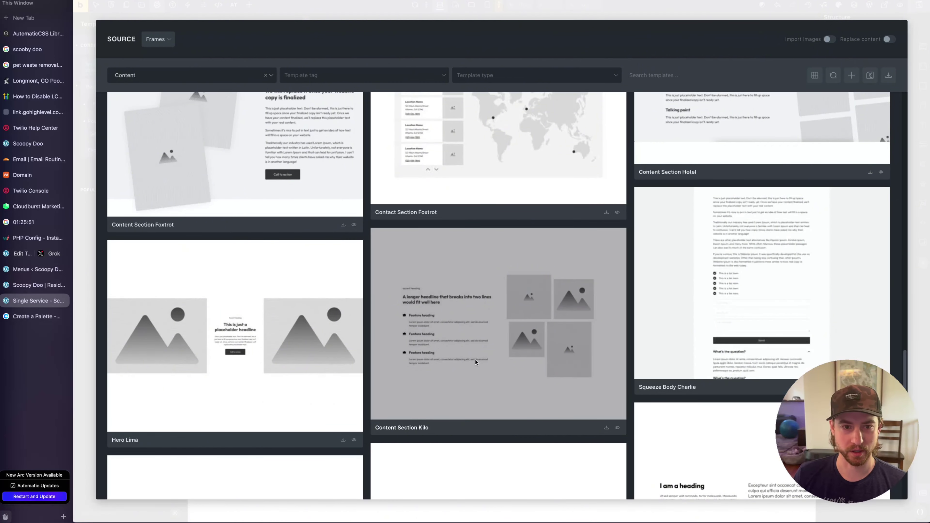
scroll(475, 362, up, 1)
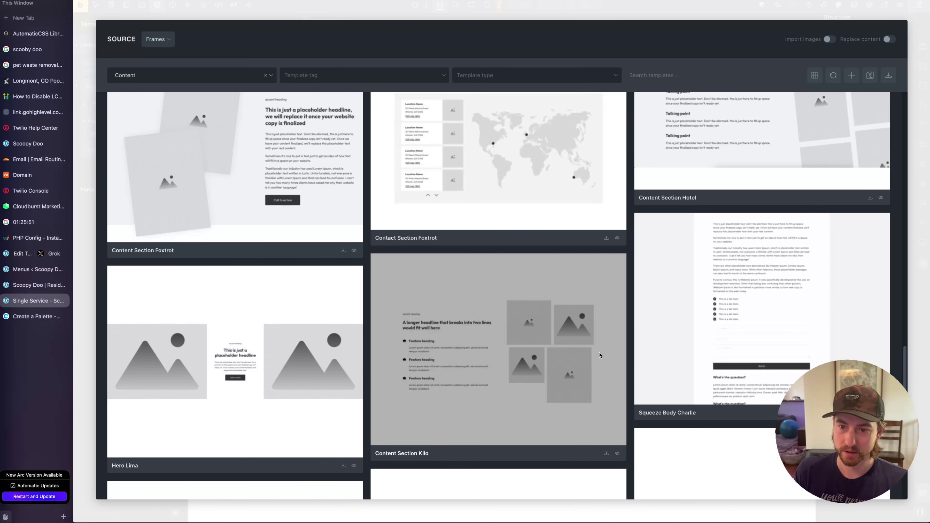
scroll(599, 355, down, 15)
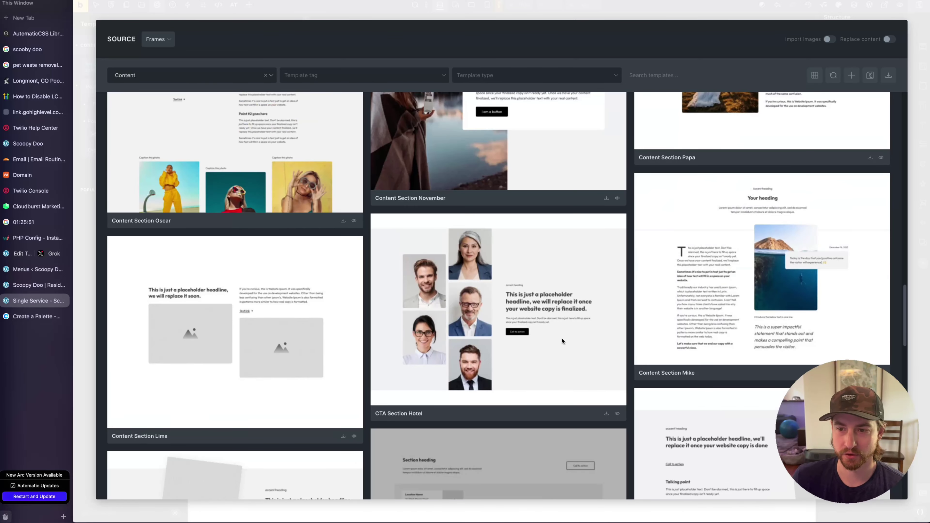
scroll(574, 342, up, 10)
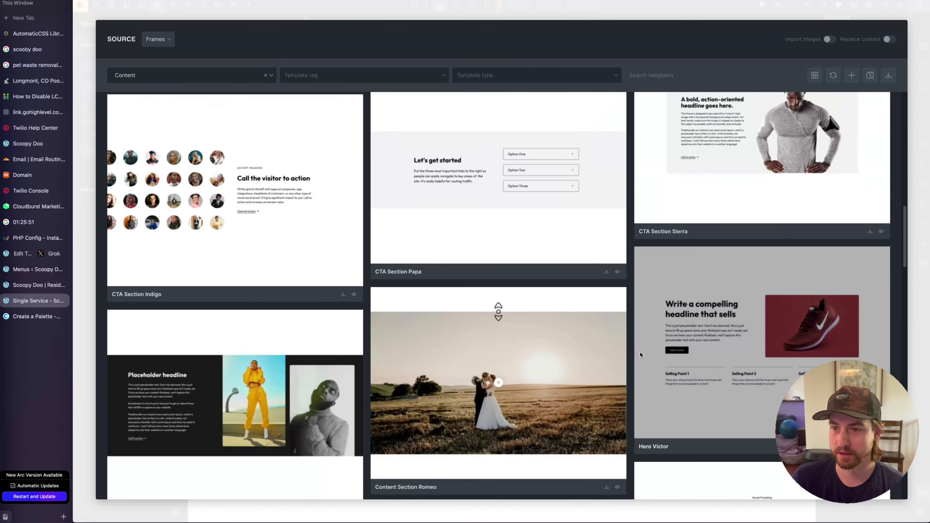
scroll(635, 363, up, 8)
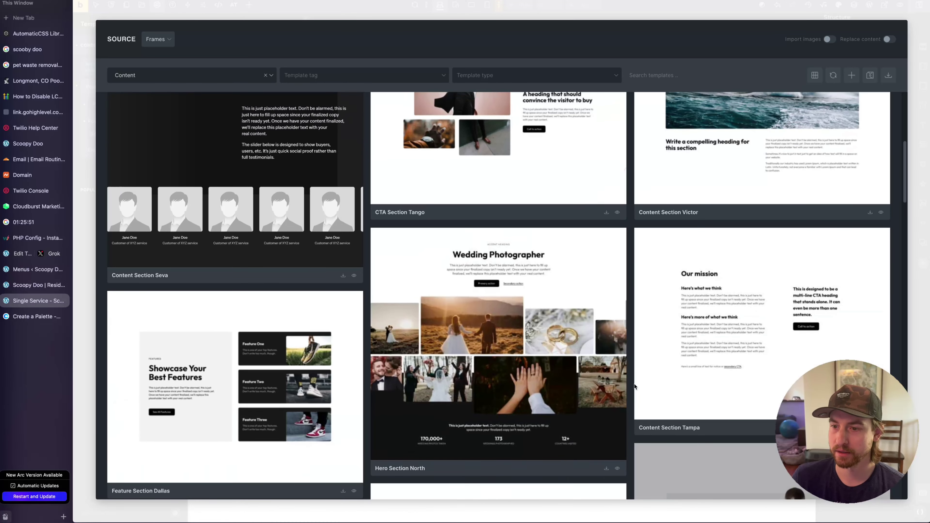
scroll(634, 386, up, 3)
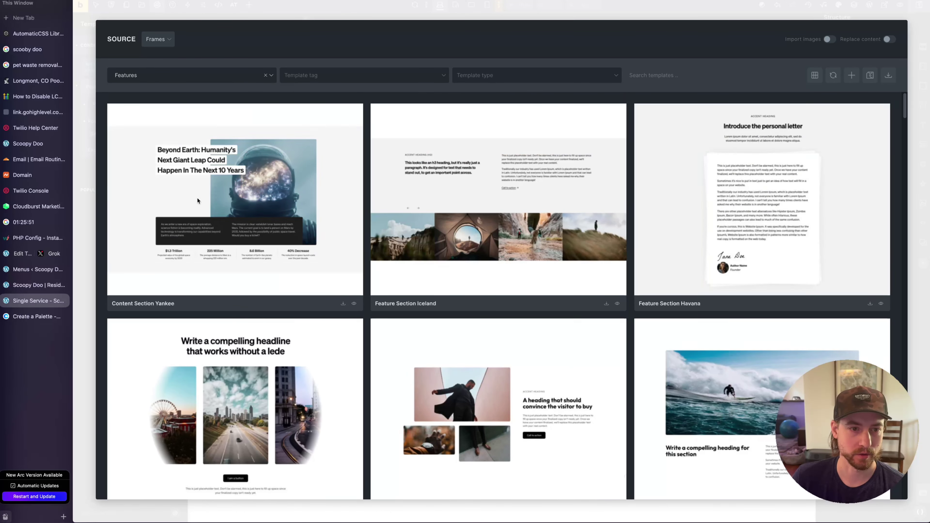
Scroll the Features template grid past Feature Section November and Feature Grid Golf to Feature Section Bravo
scroll(517, 301, down, 1)
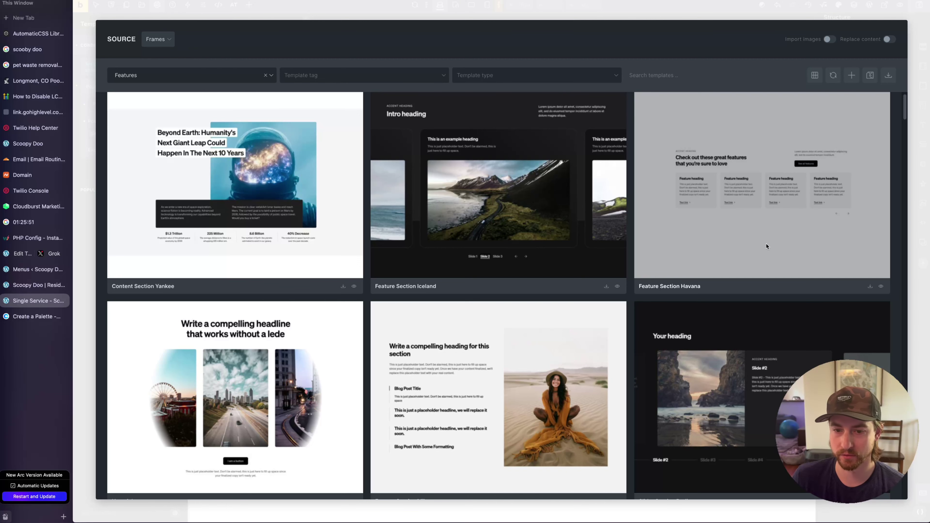
scroll(766, 246, down, 10)
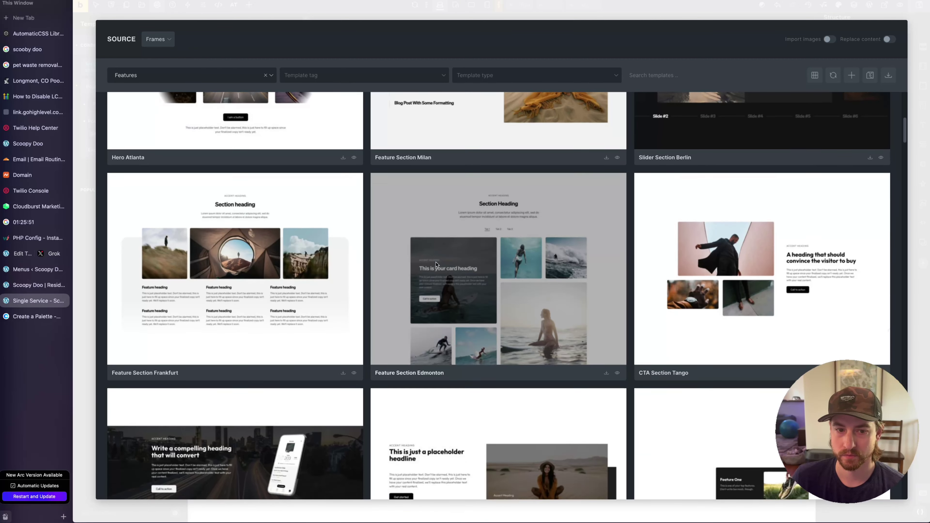
scroll(436, 264, down, 15)
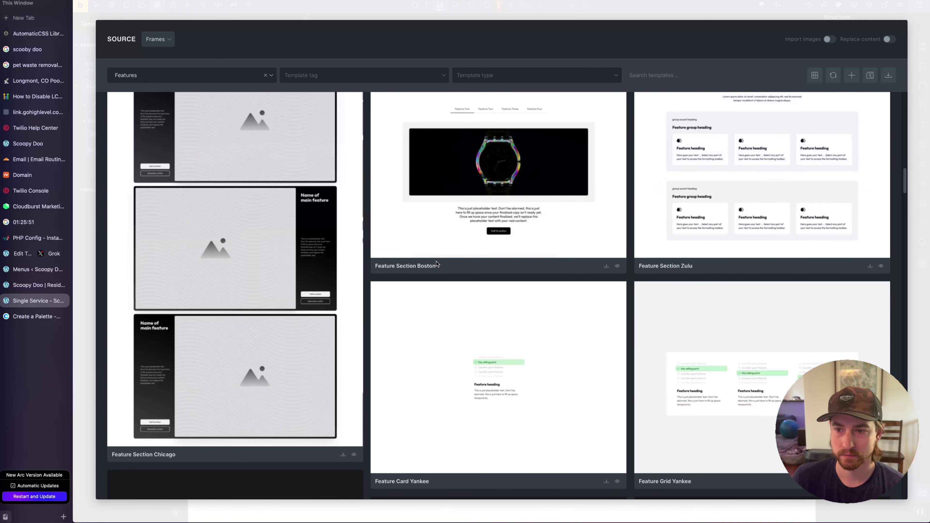
scroll(436, 264, down, 10)
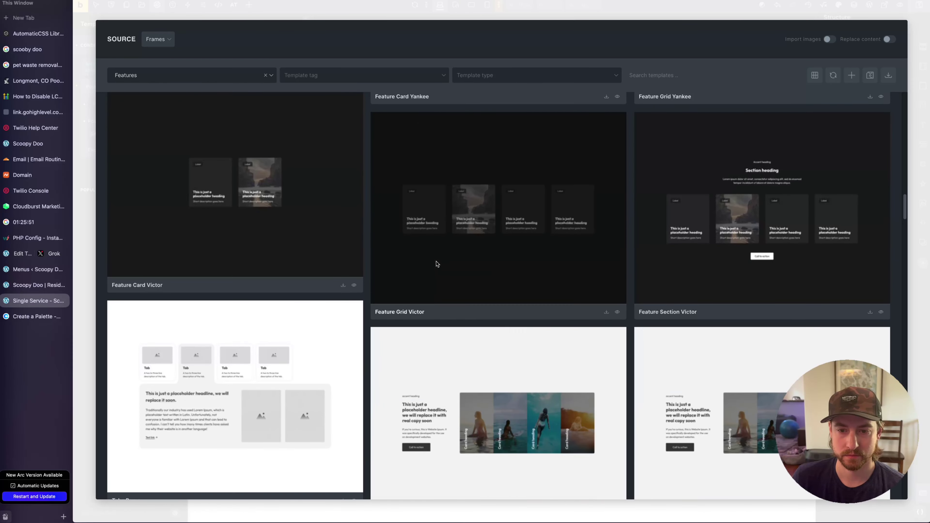
scroll(436, 264, down, 15)
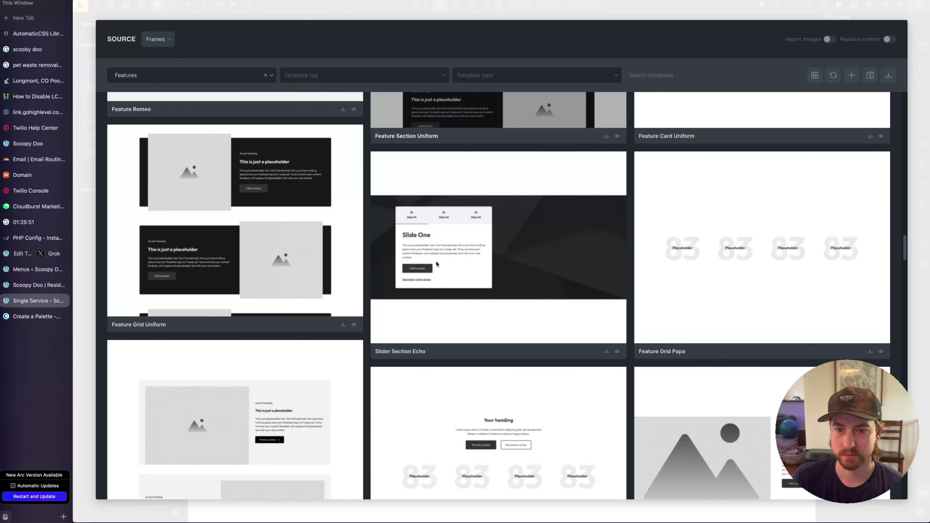
scroll(437, 263, down, 15)
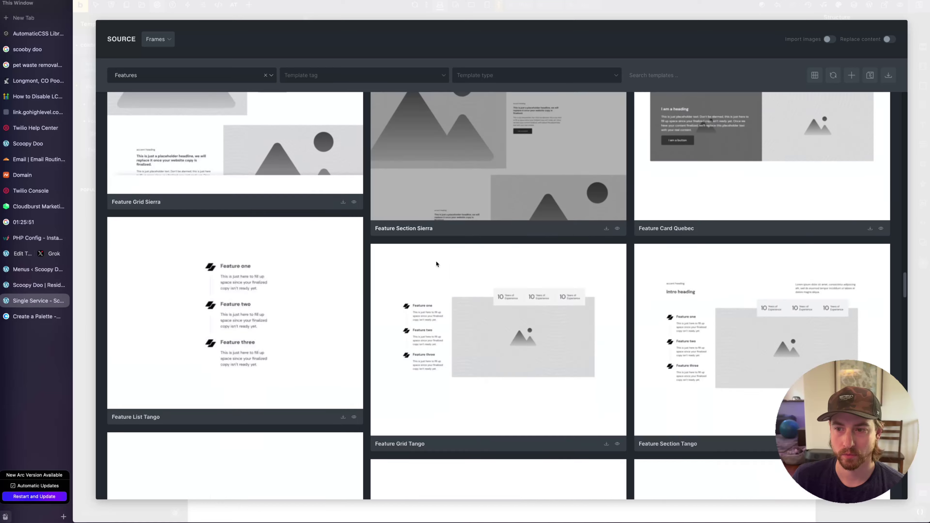
scroll(437, 264, down, 15)
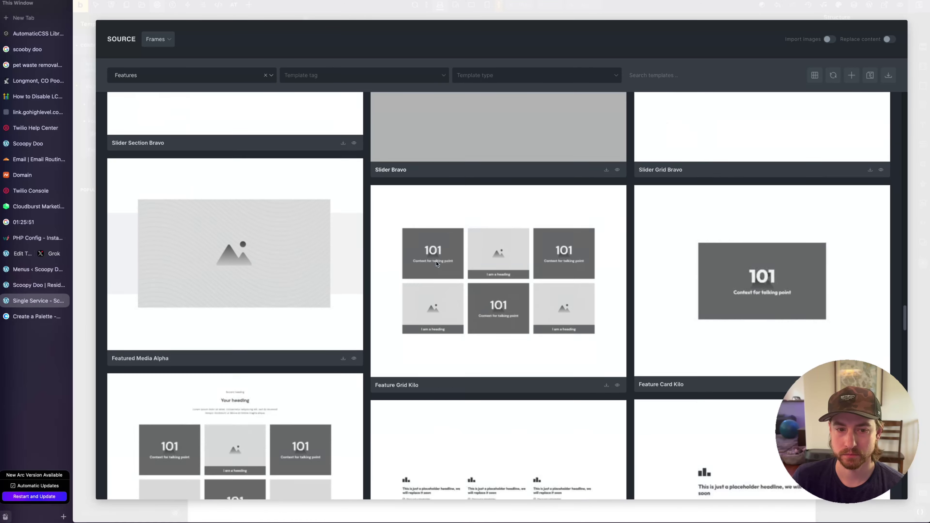
scroll(436, 263, down, 15)
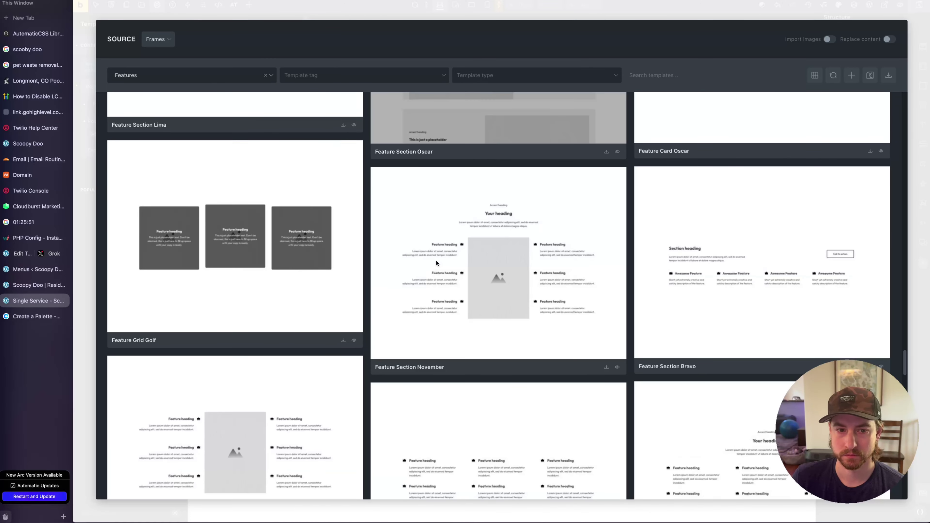
scroll(436, 263, down, 5)
scroll(436, 263, up, 5)
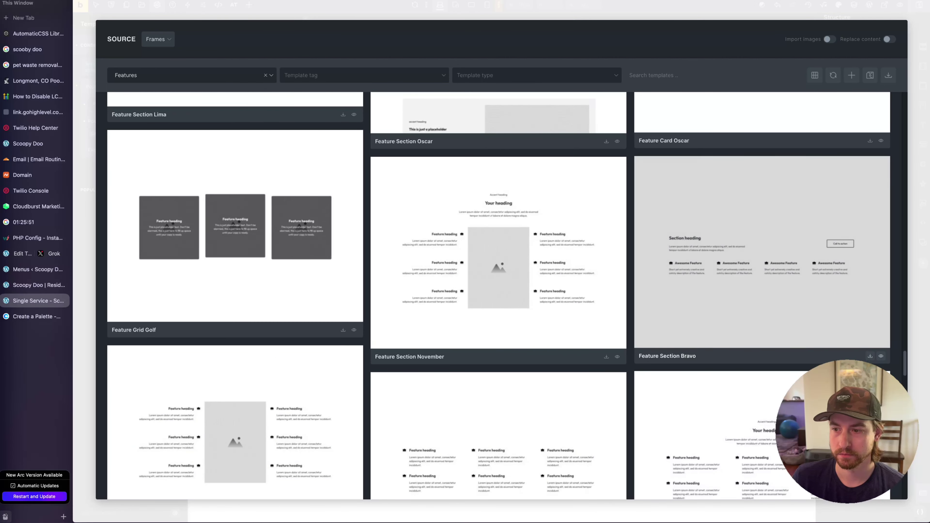
Insert Feature Section Bravo without its theme style, discarding its three conflicting classes
click(870, 357)
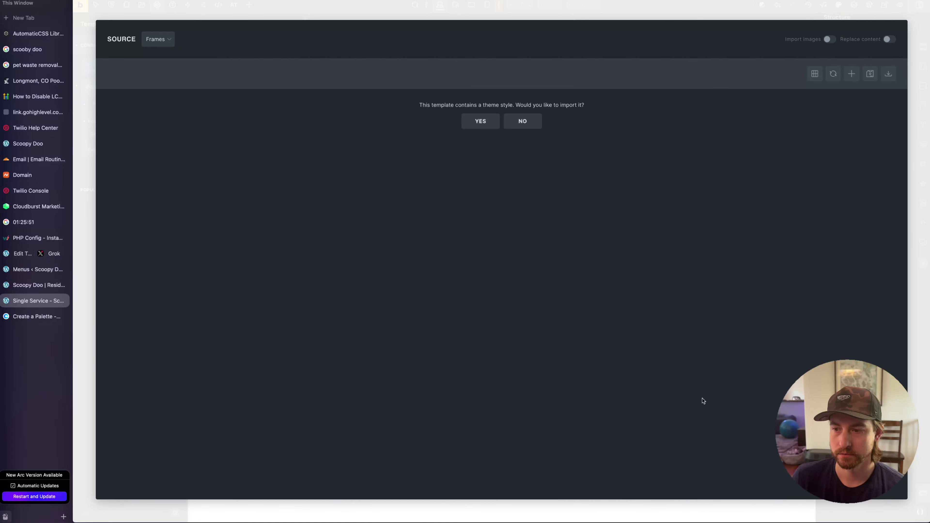
click(522, 121)
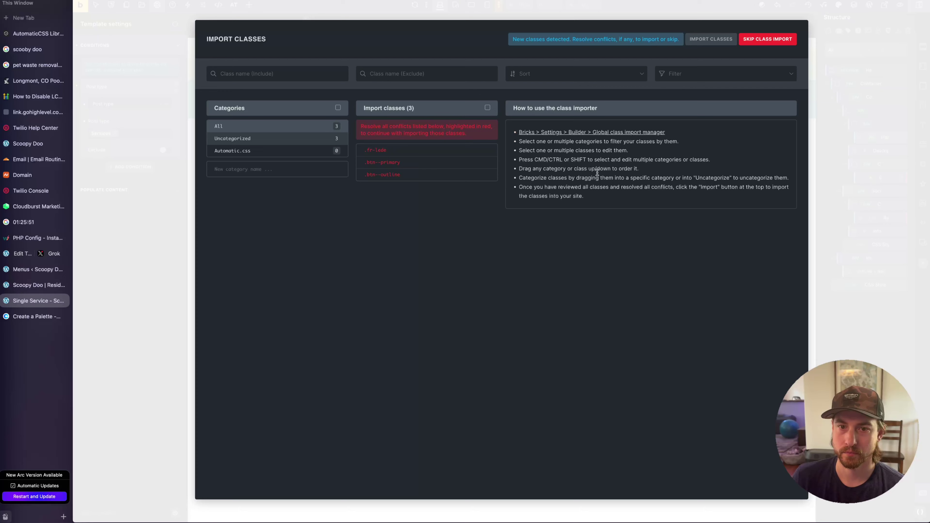
click(487, 108)
click(480, 109)
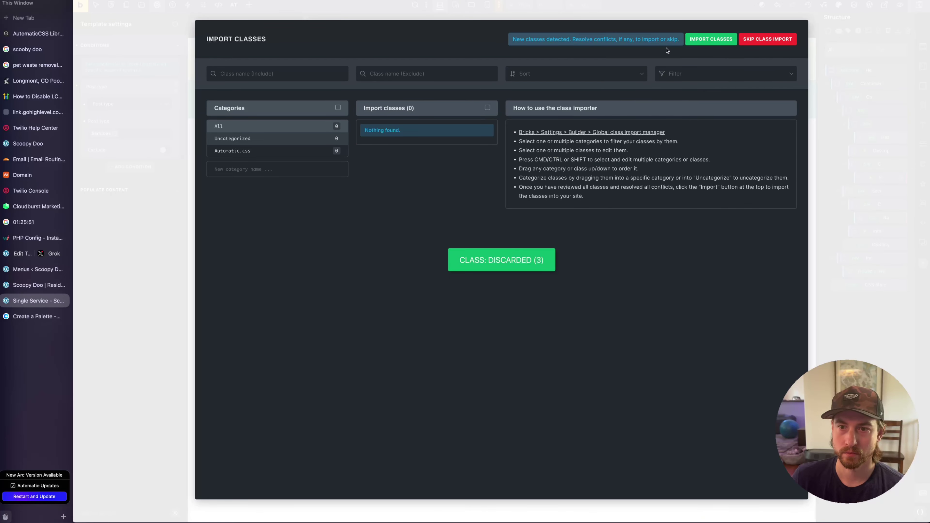
click(710, 38)
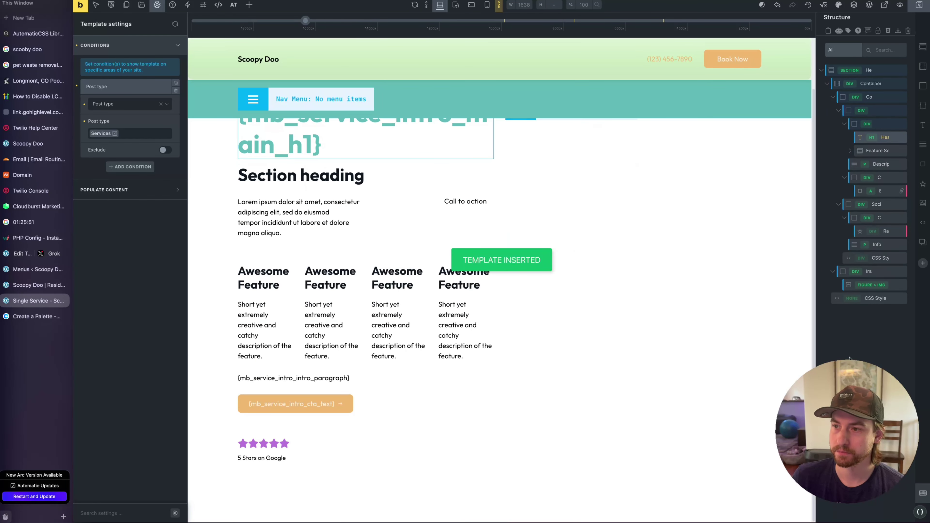
Undo the inserted section and collapse the hero section's structure tree
scroll(608, 297, up, 2)
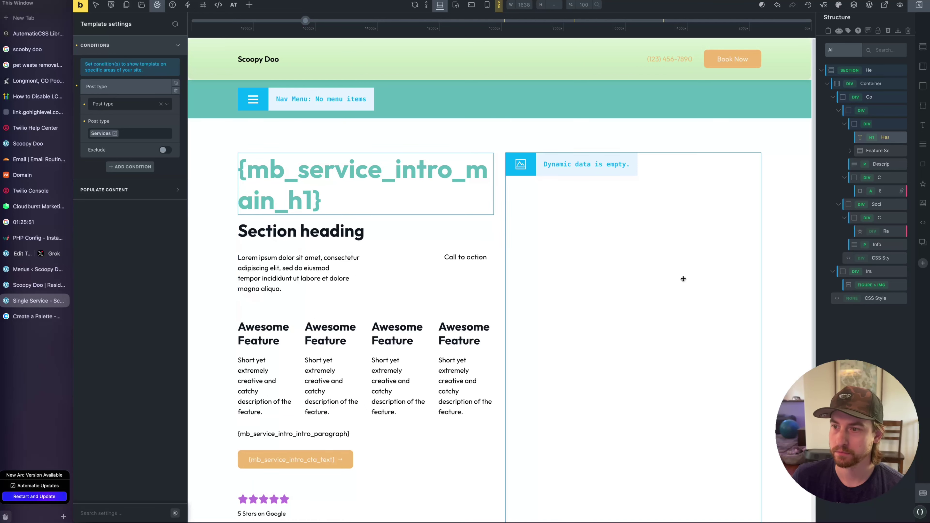
key(ctrl+z)
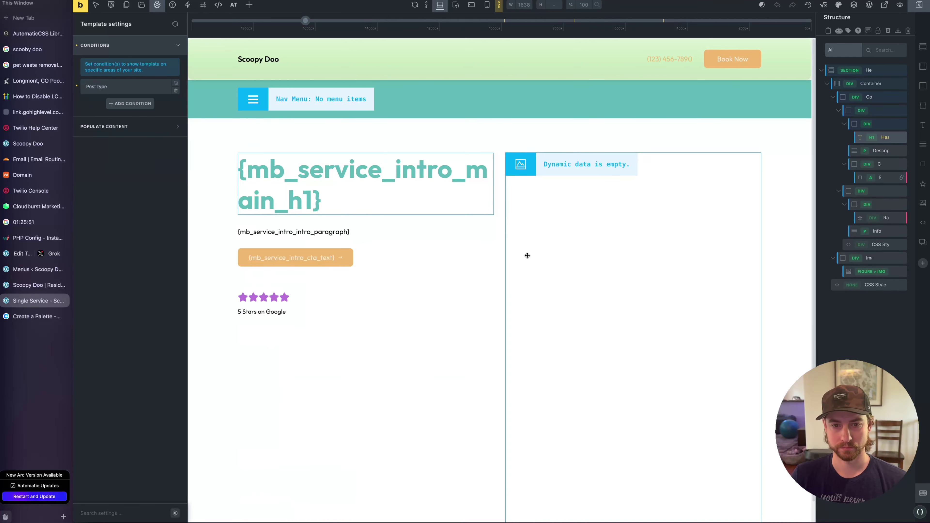
click(869, 344)
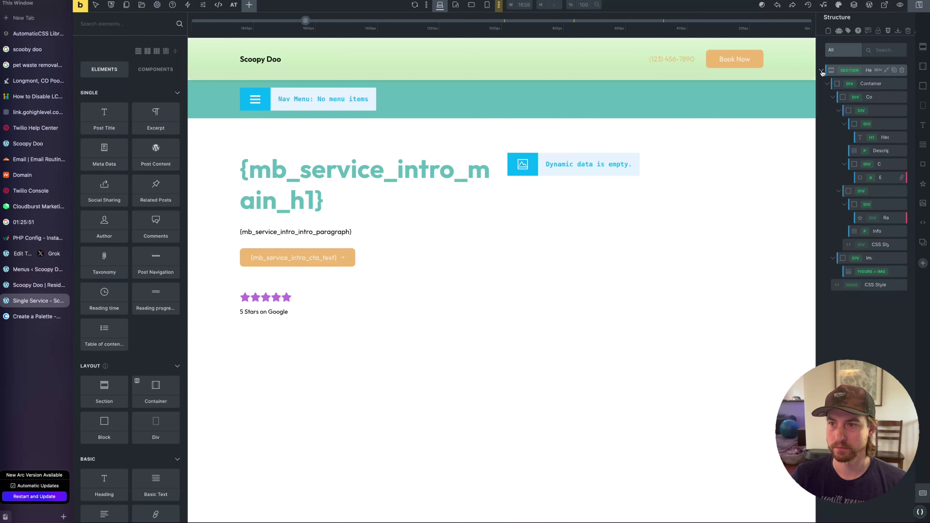
click(821, 71)
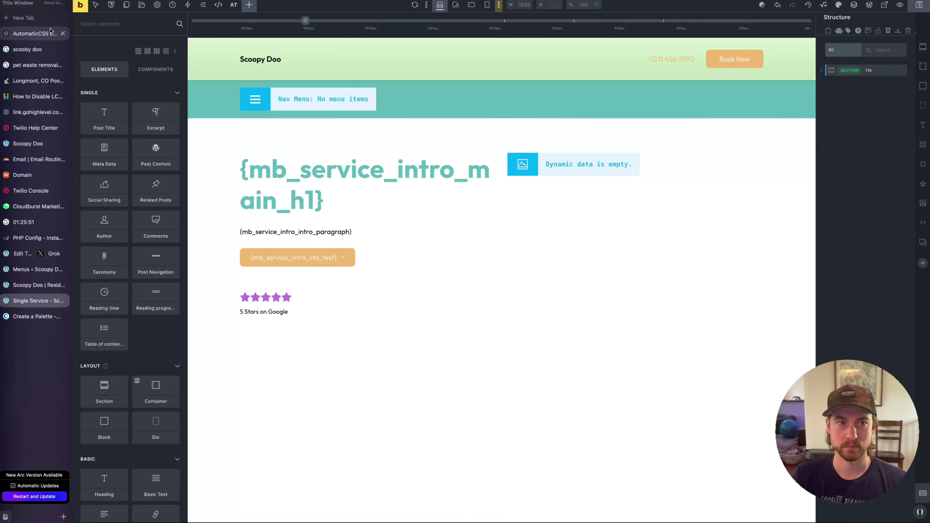
Filter the template library to the Features bundle
click(141, 5)
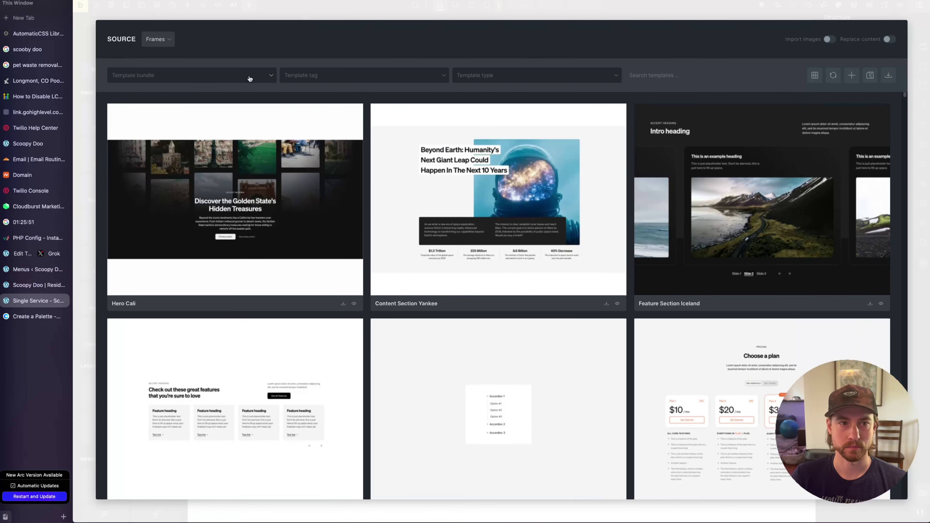
click(257, 75)
scroll(164, 183, down, 5)
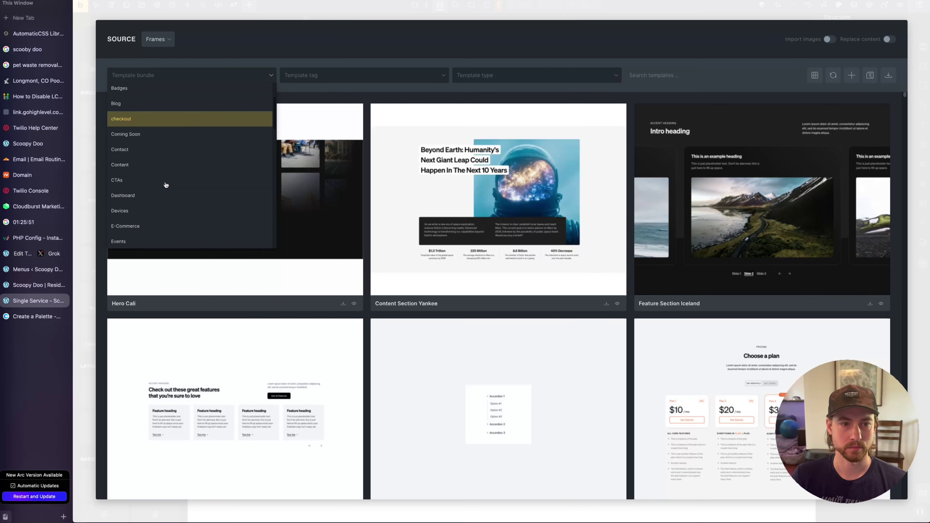
click(163, 201)
scroll(499, 243, down, 10)
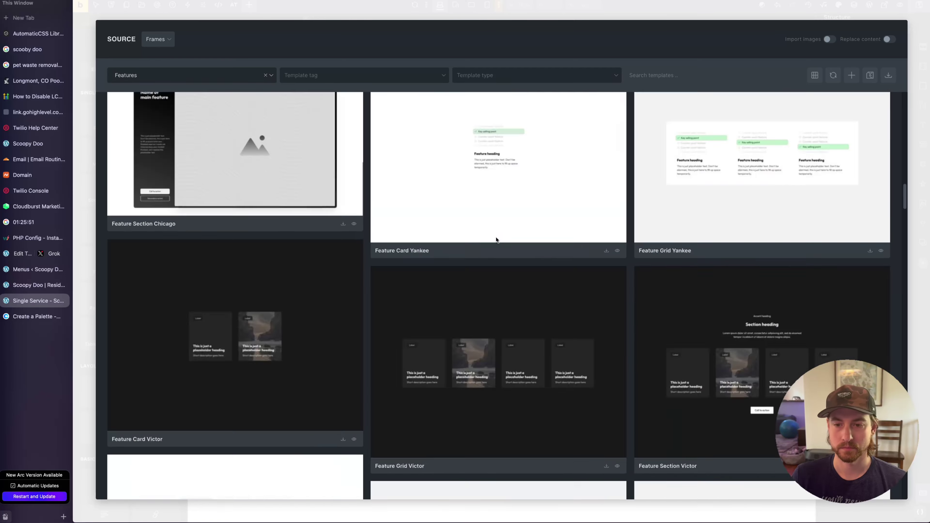
scroll(499, 296, down, 1)
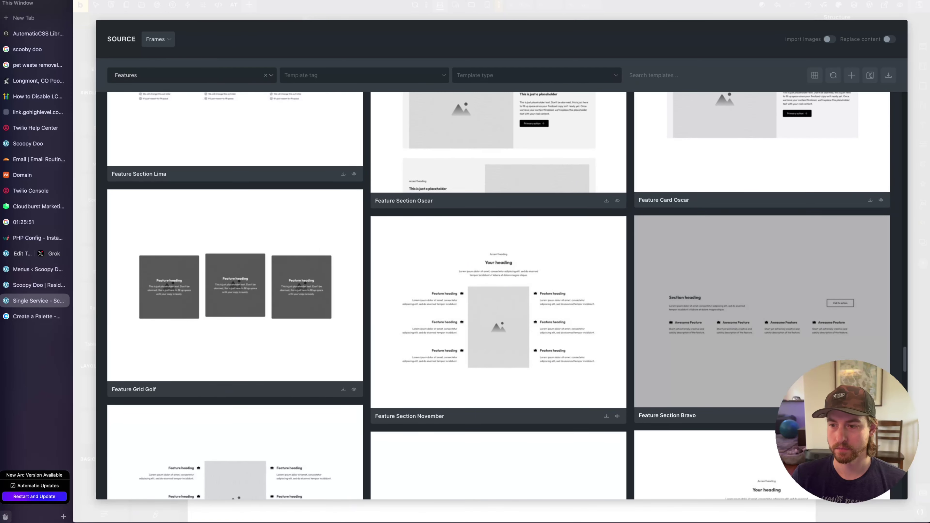
Insert Feature Section Bravo without theme style or its three conflicting classes, and select it
click(609, 348)
click(529, 125)
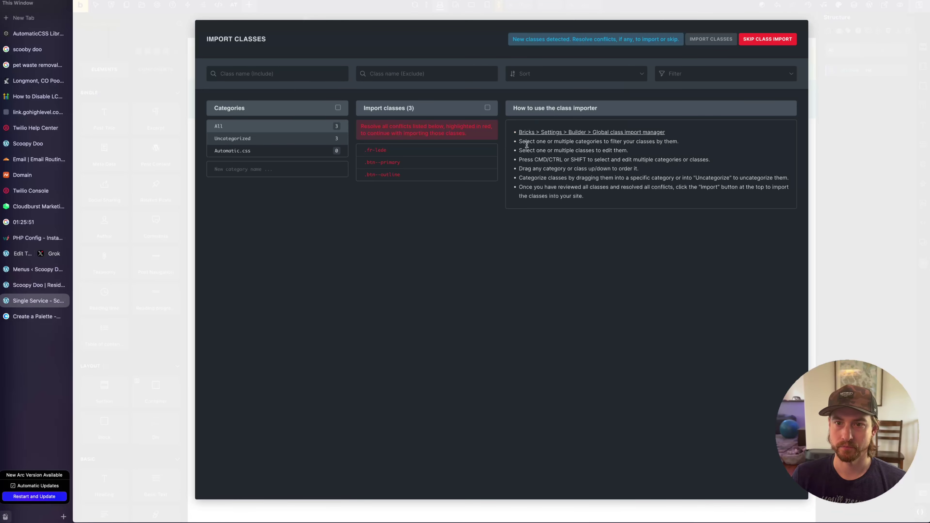
click(487, 107)
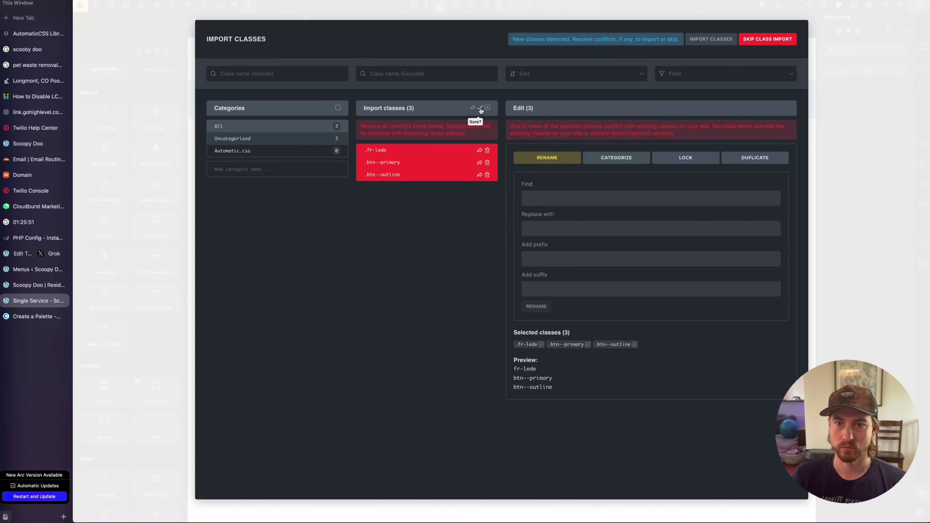
click(480, 108)
click(699, 39)
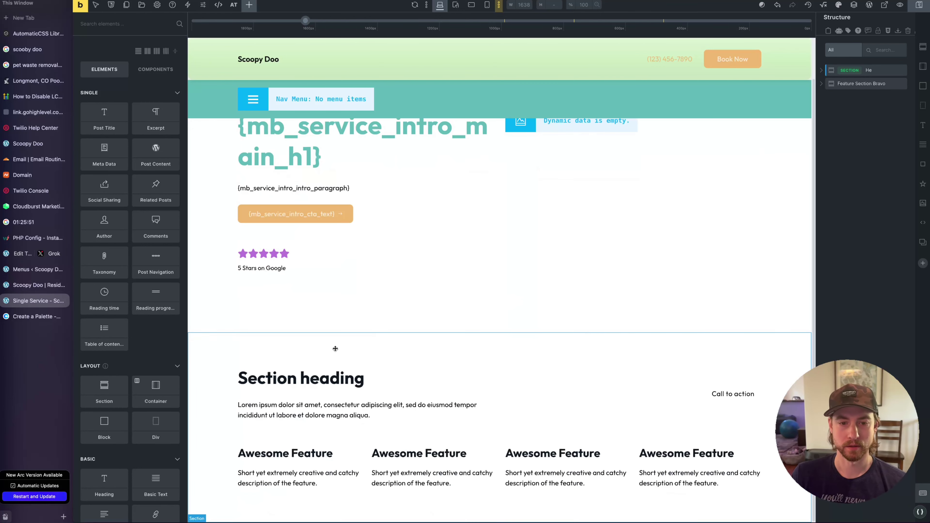
click(334, 347)
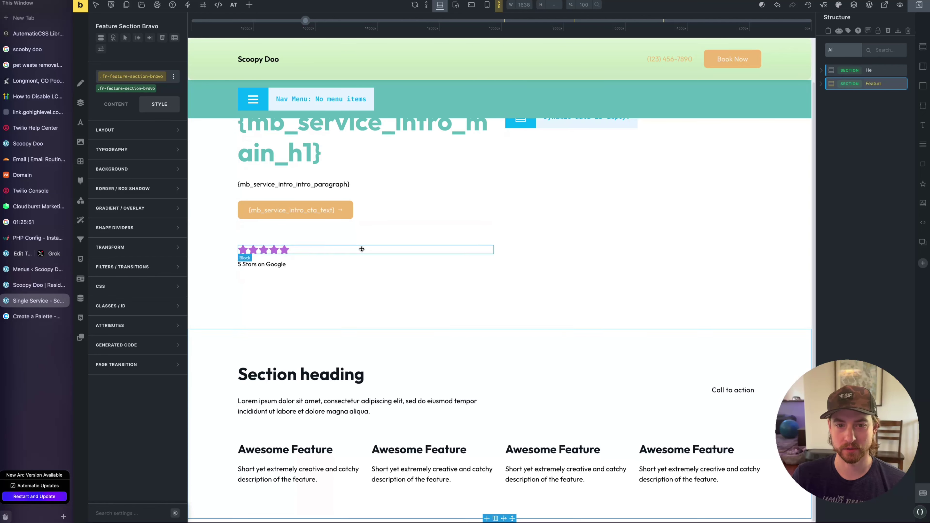
Expand the Feature section's Intro and Left elements, widen the Structure panel, and select the Feature section
click(820, 84)
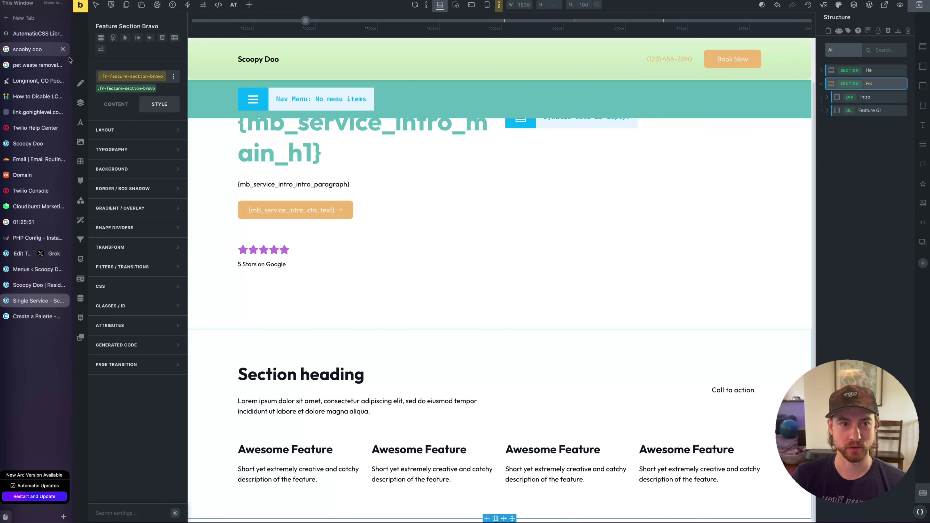
click(833, 99)
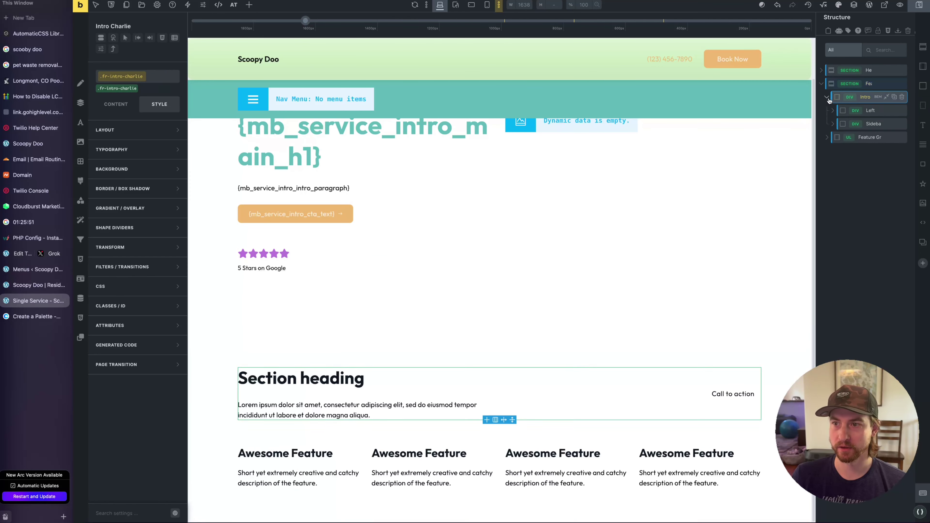
click(842, 110)
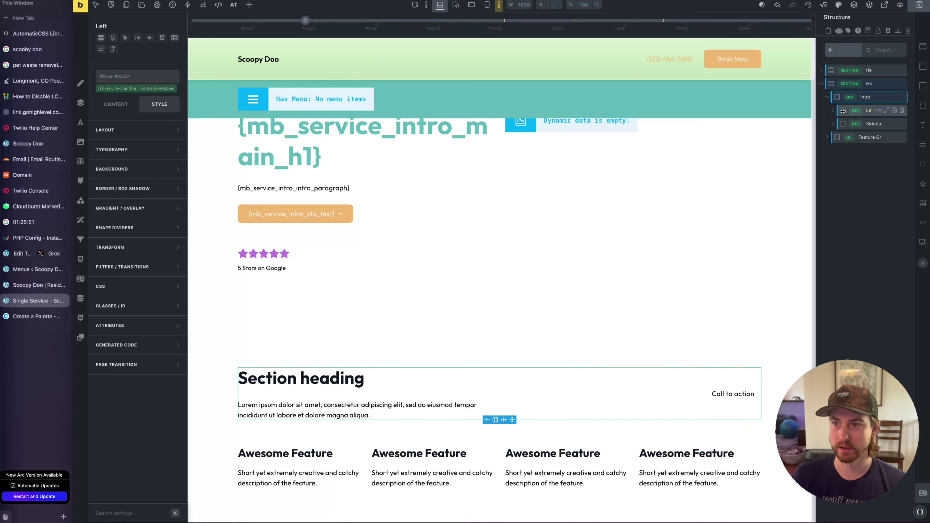
click(832, 110)
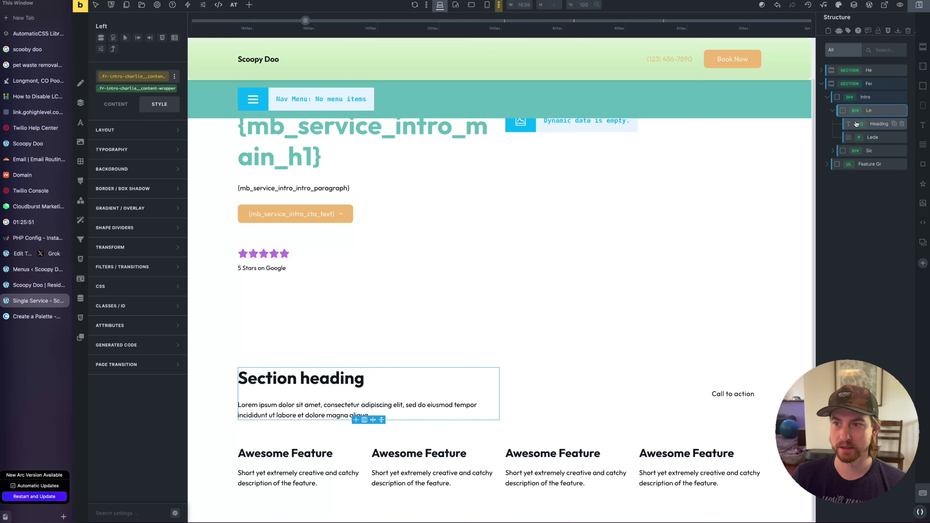
drag(820, 119, 808, 122)
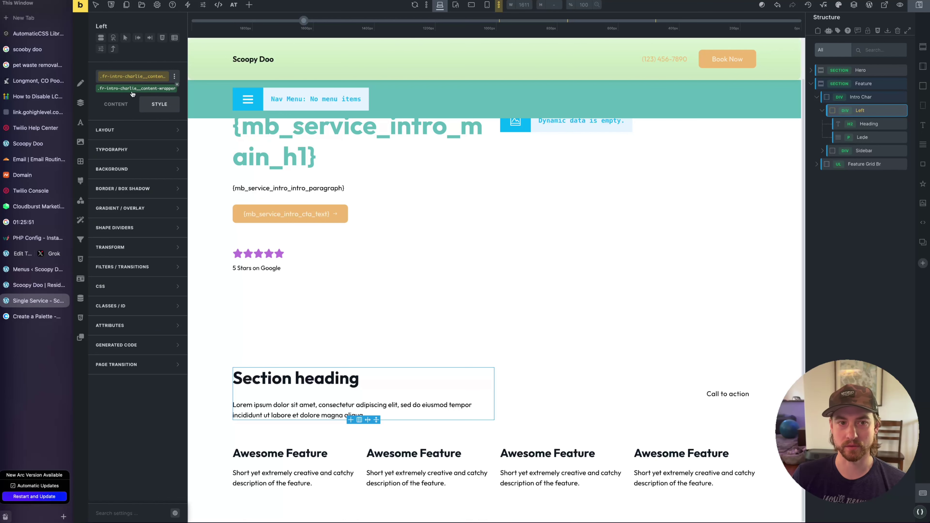
click(873, 139)
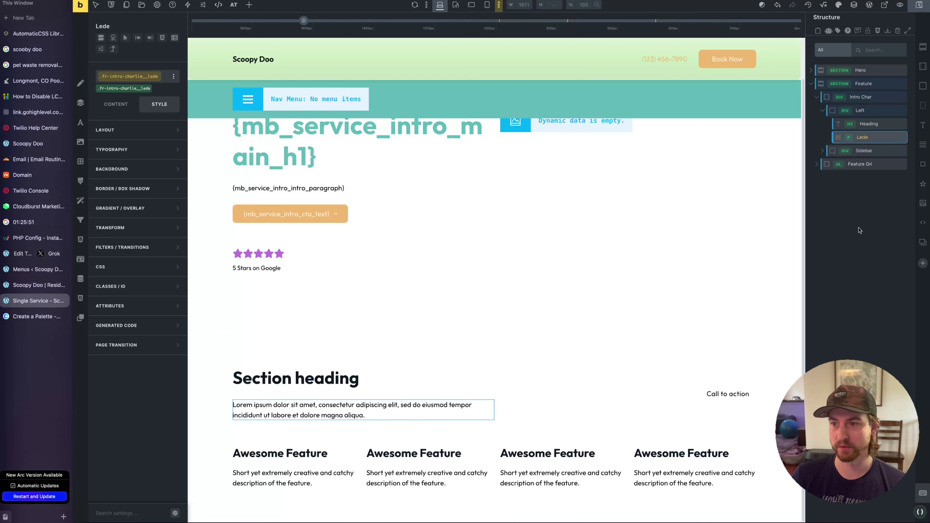
click(843, 83)
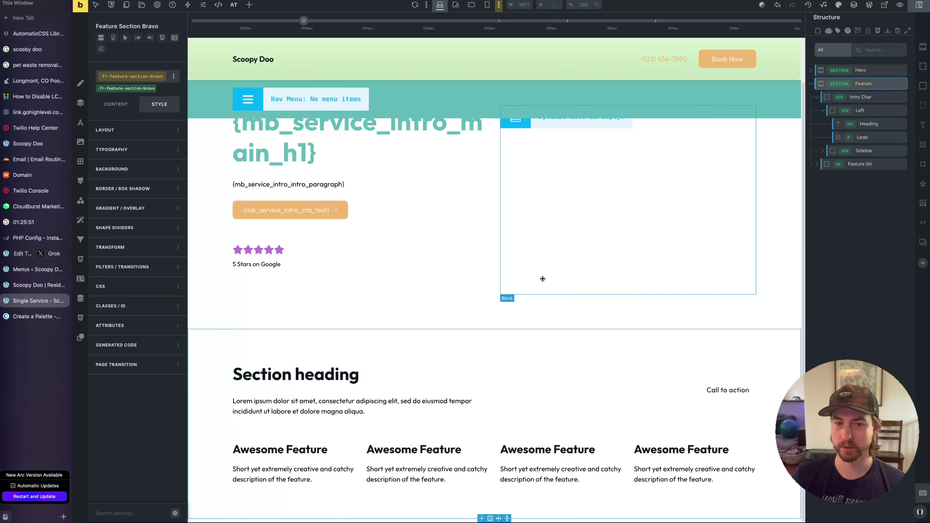
scroll(590, 280, down, 1)
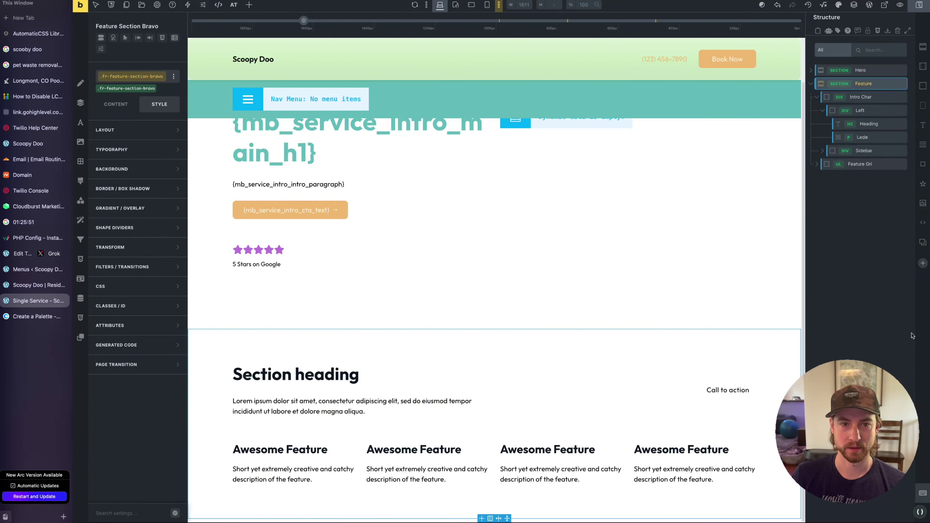
Set the Feature section background to primary-dark from the ACSS Primary palette
click(121, 169)
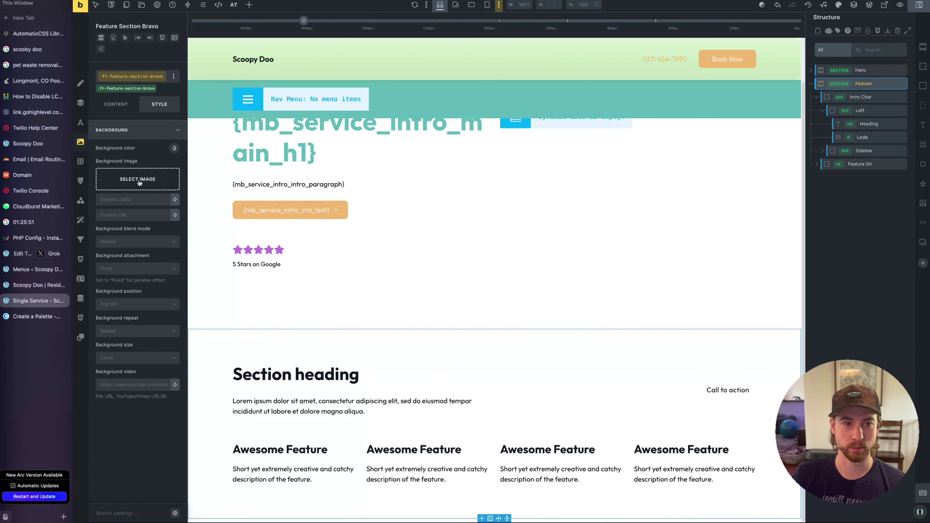
click(176, 149)
click(131, 169)
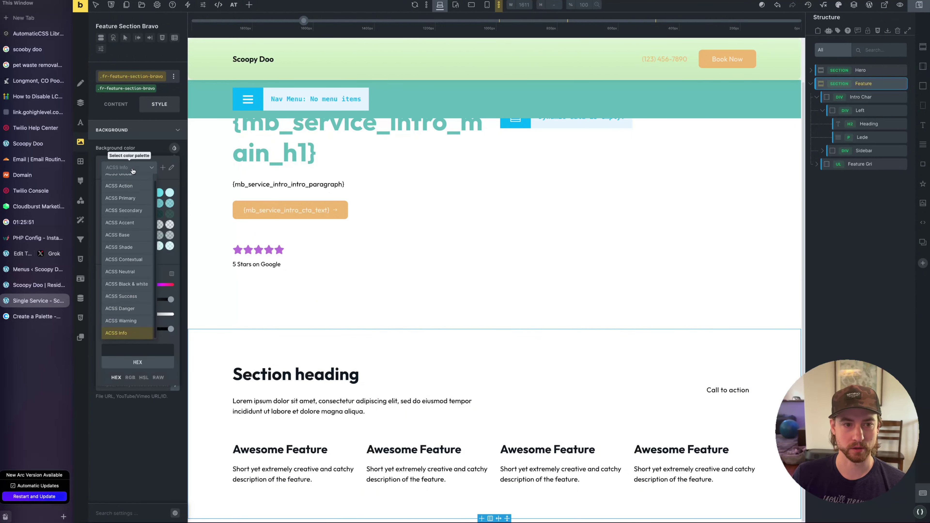
click(109, 198)
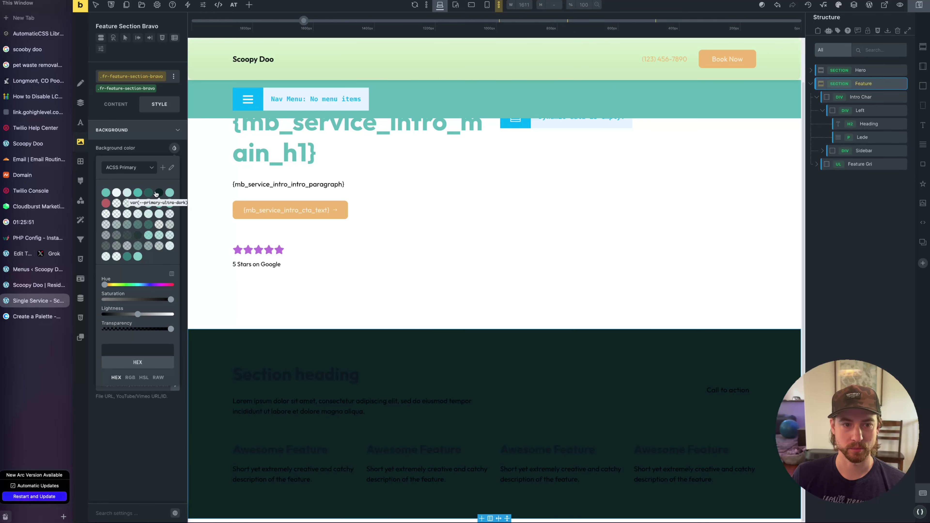
click(148, 192)
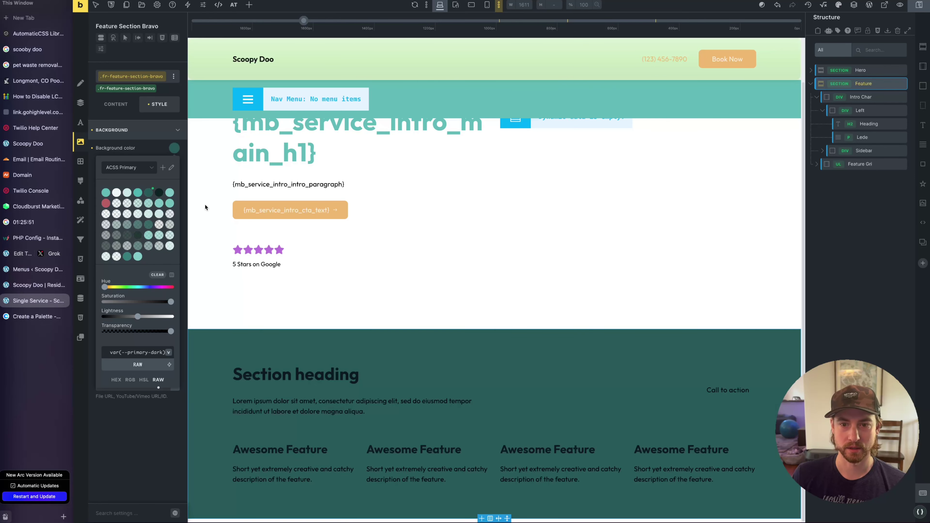
click(295, 374)
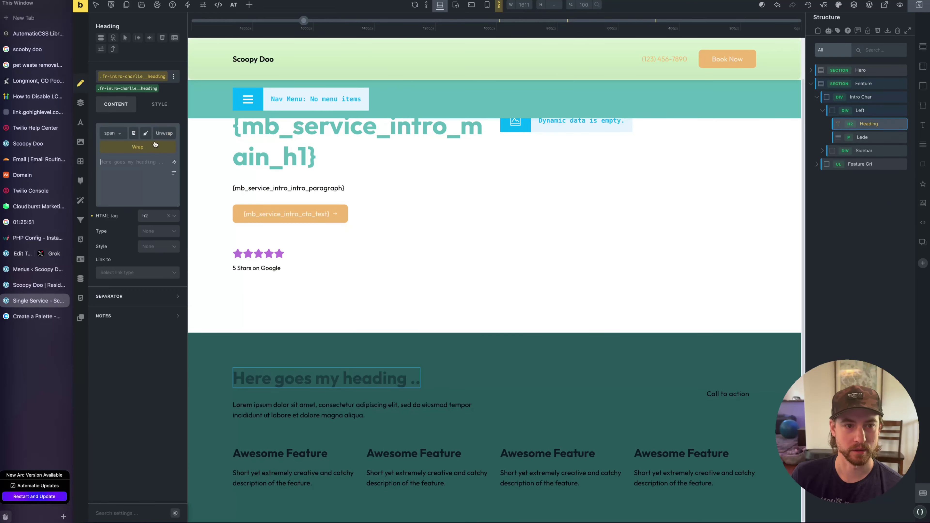
Bind the Section heading to the Intro (Why it matters) dynamic field
click(175, 168)
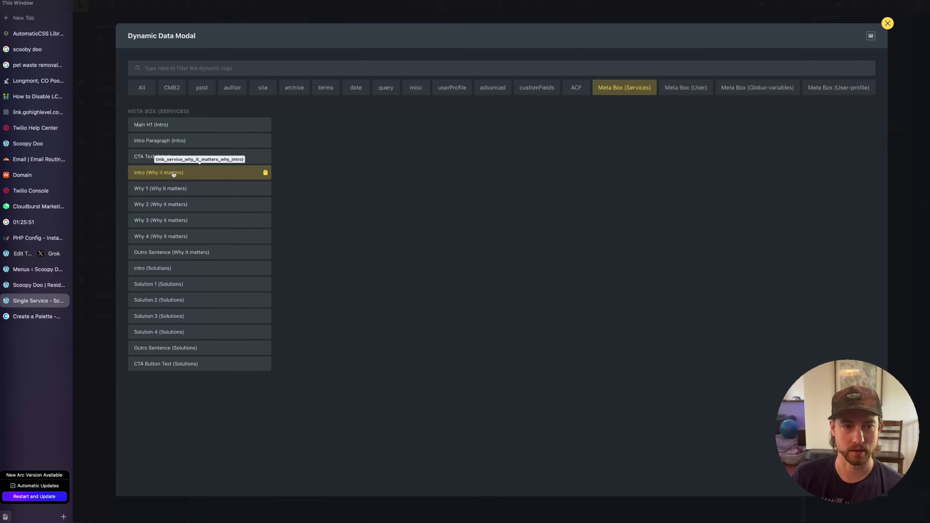
click(216, 171)
click(352, 407)
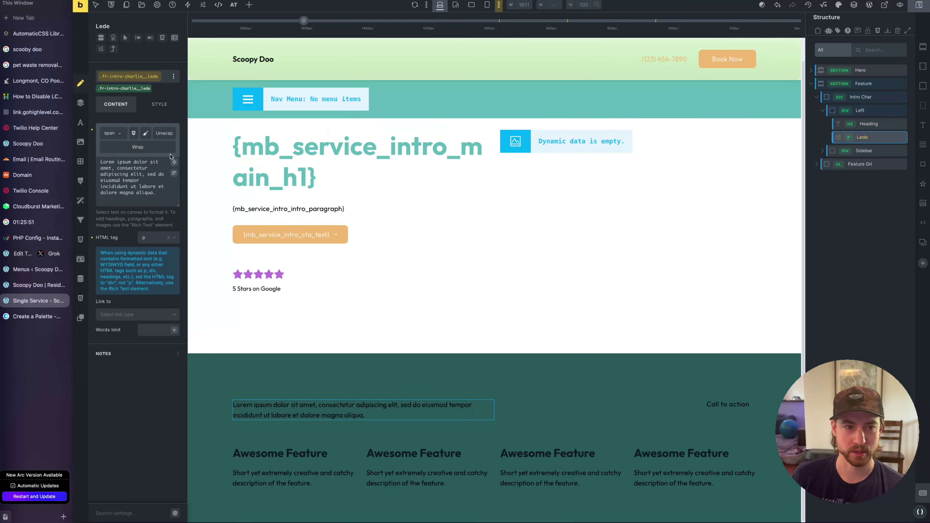
Add a Rich Text element after the lede bound to Meta Box Intro (Why it matters)
click(251, 4)
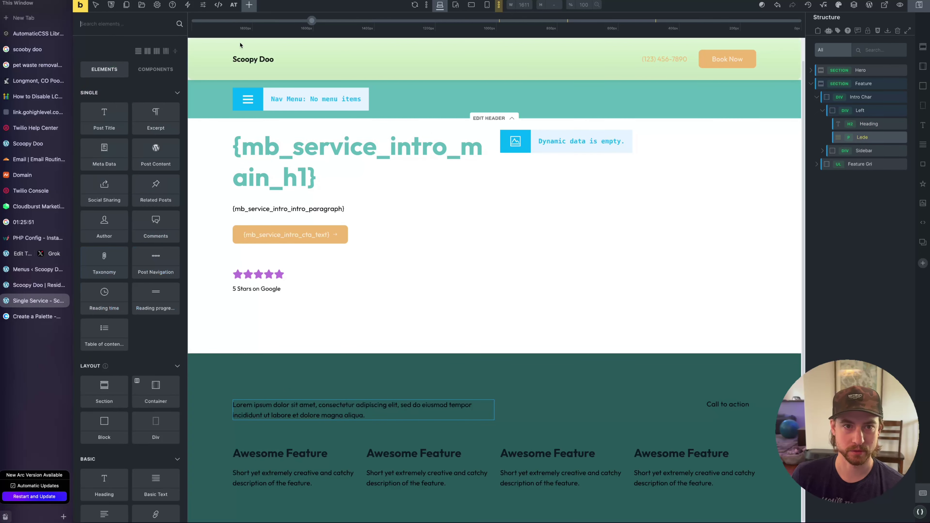
text(rich)
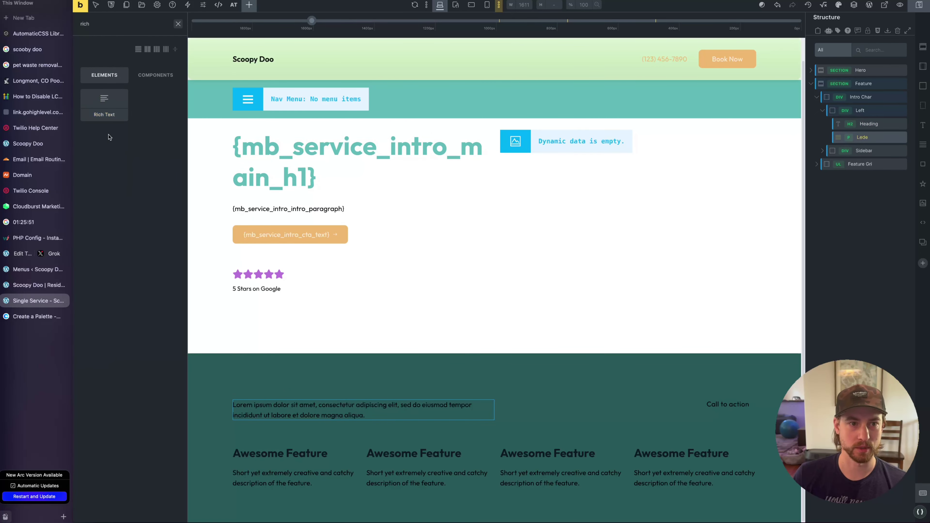
click(105, 105)
click(300, 440)
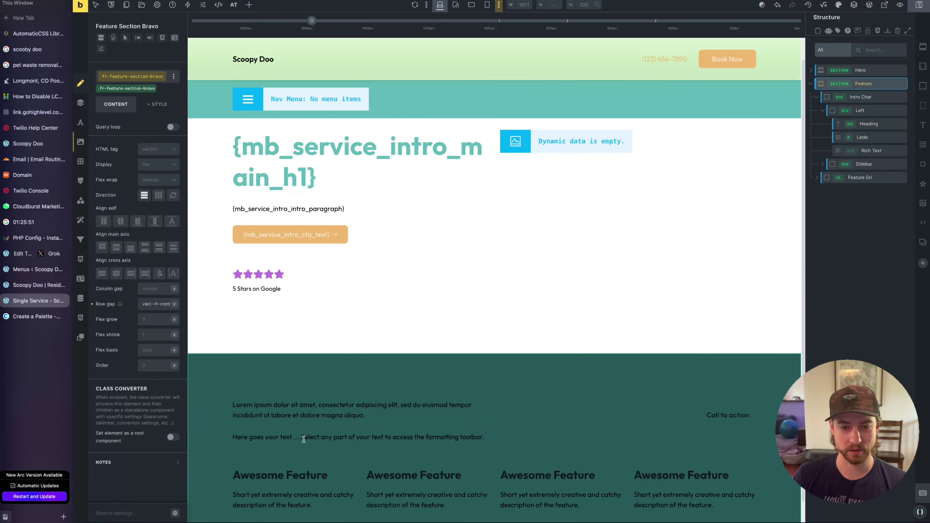
key(ctrl+a)
key(BackSpace)
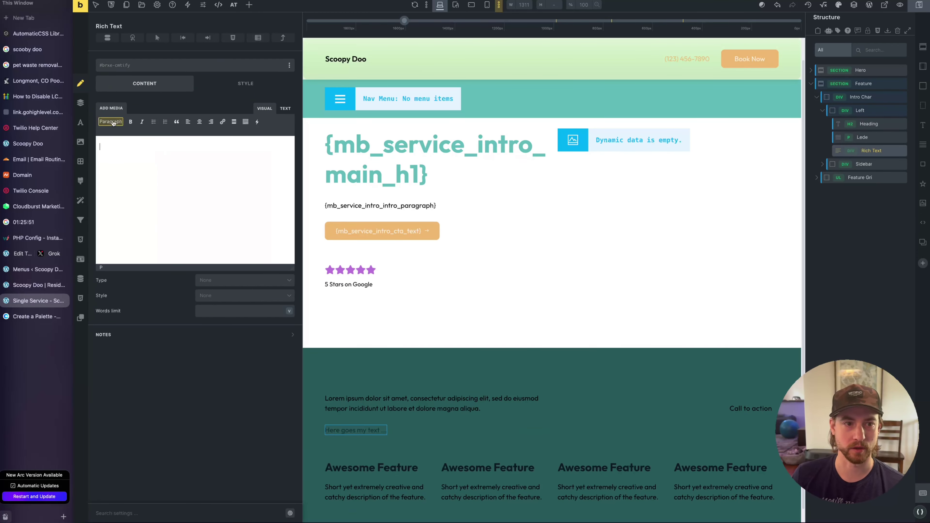
click(257, 122)
mouse_move(300, 296)
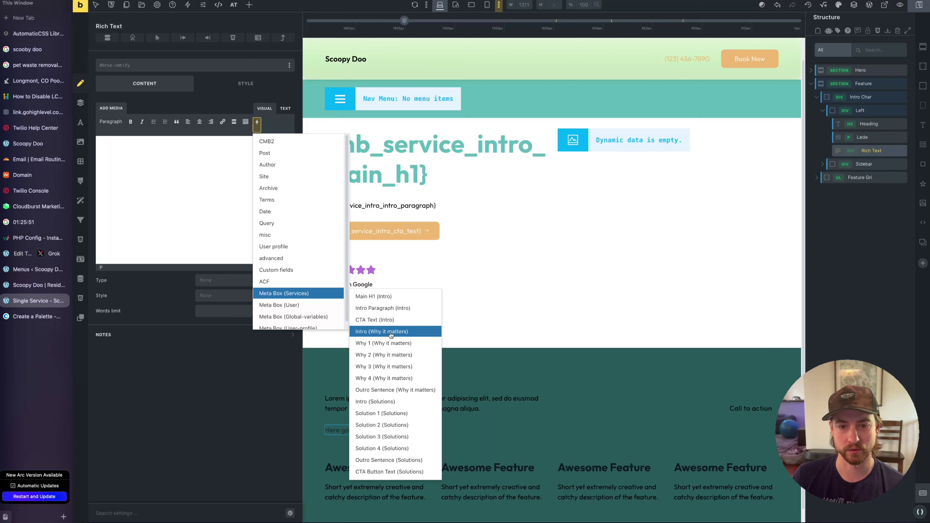
click(391, 332)
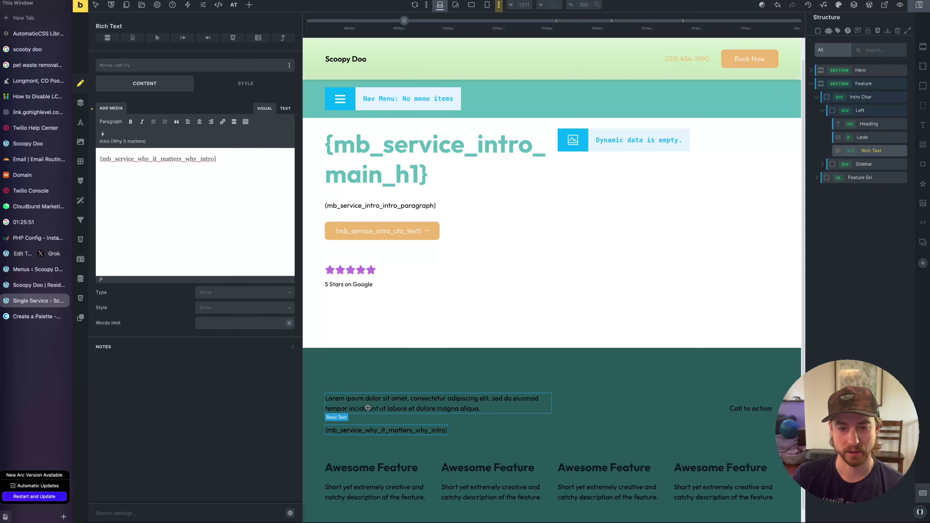
Delete the Lorem ipsum lede paragraph and the old Heading element
right_click(367, 408)
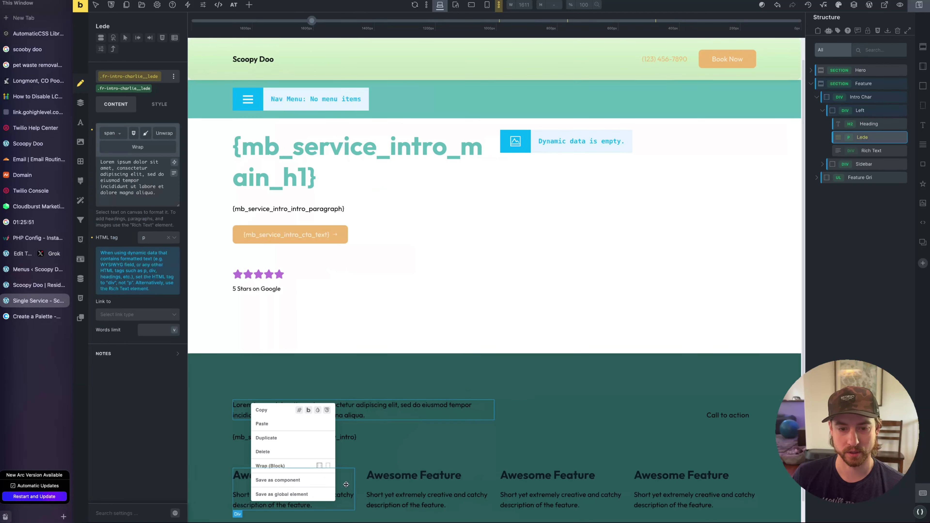
click(271, 450)
right_click(264, 403)
click(262, 403)
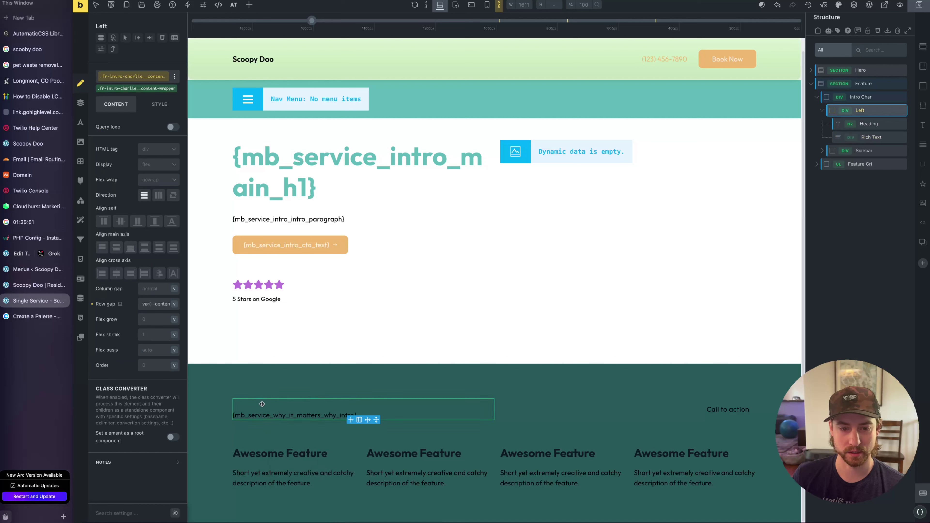
click(869, 124)
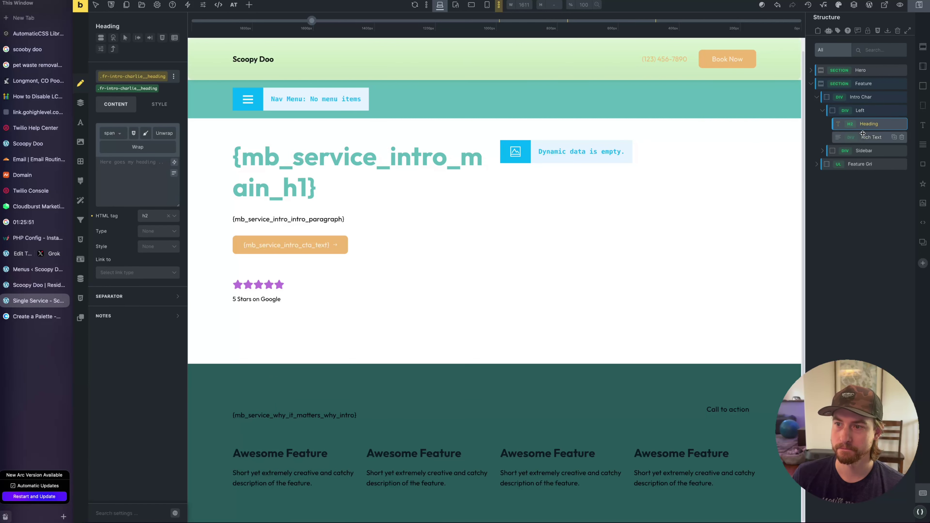
click(902, 124)
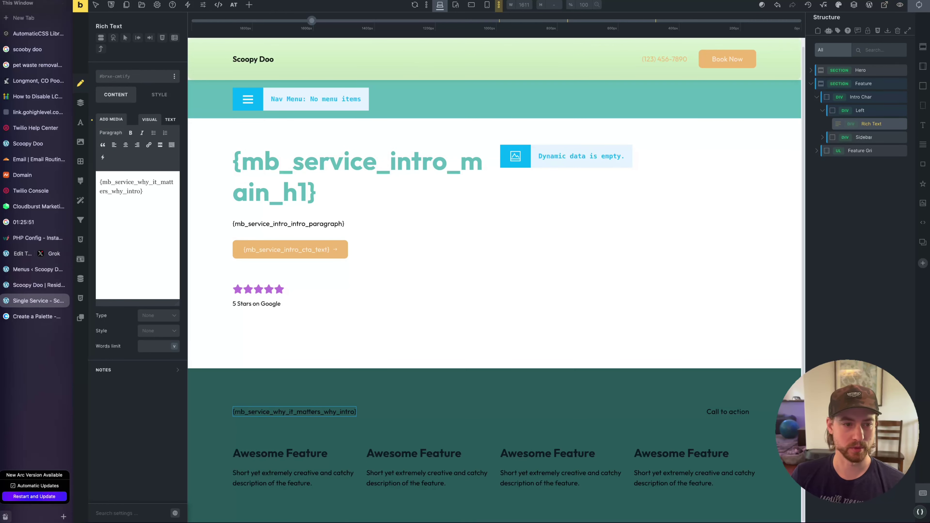
On the live Residential page, select the dark section's 'Why Residential Pet Waste Removal Matters' heading to inspect it
key(ctrl+Tab)
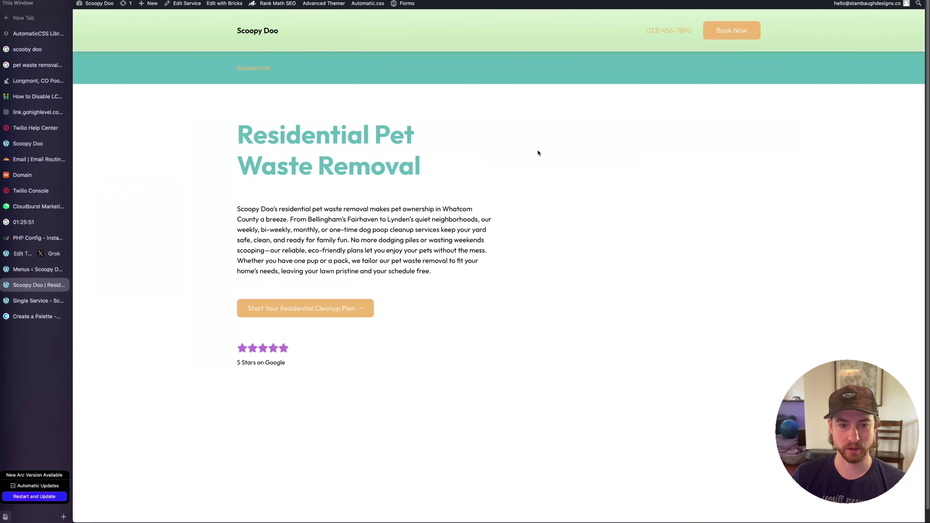
scroll(548, 217, down, 3)
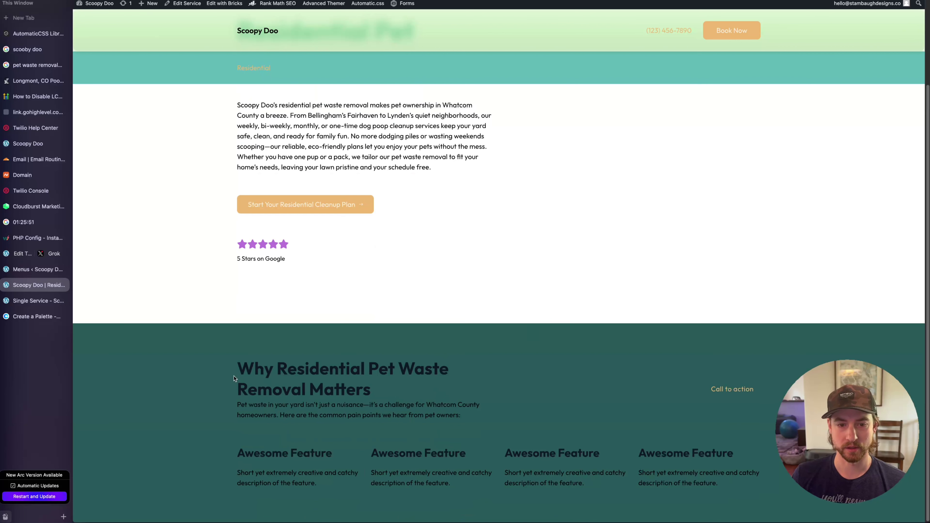
drag(238, 367, 179, 368)
click(315, 373)
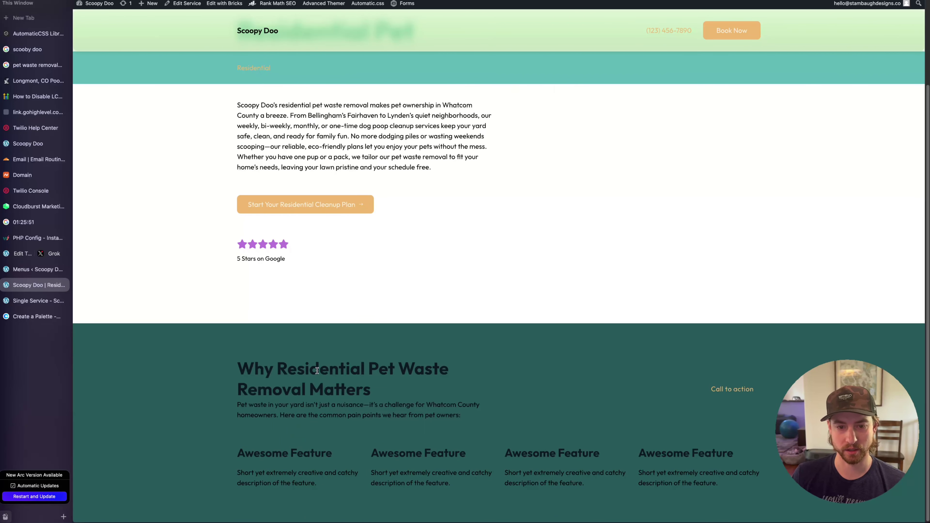
right_click(318, 370)
click(224, 380)
drag(237, 364, 445, 386)
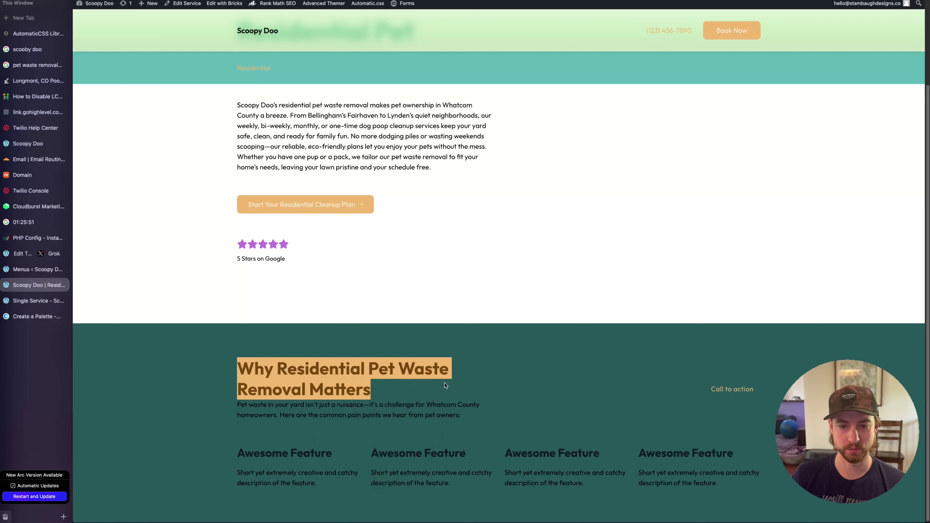
Select the 'Residential Pet Waste Removal' hero heading at the top of the page
scroll(453, 349, up, 3)
triple_click(425, 173)
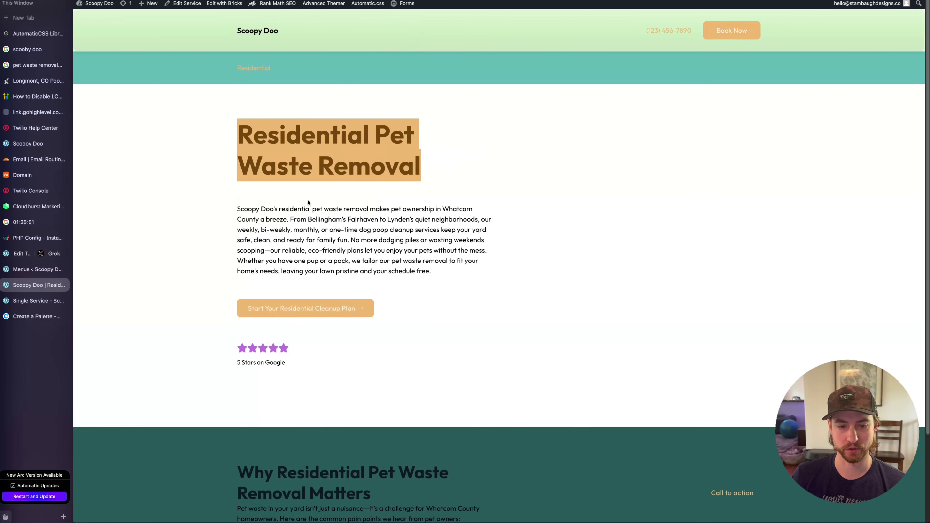
drag(197, 135, 502, 188)
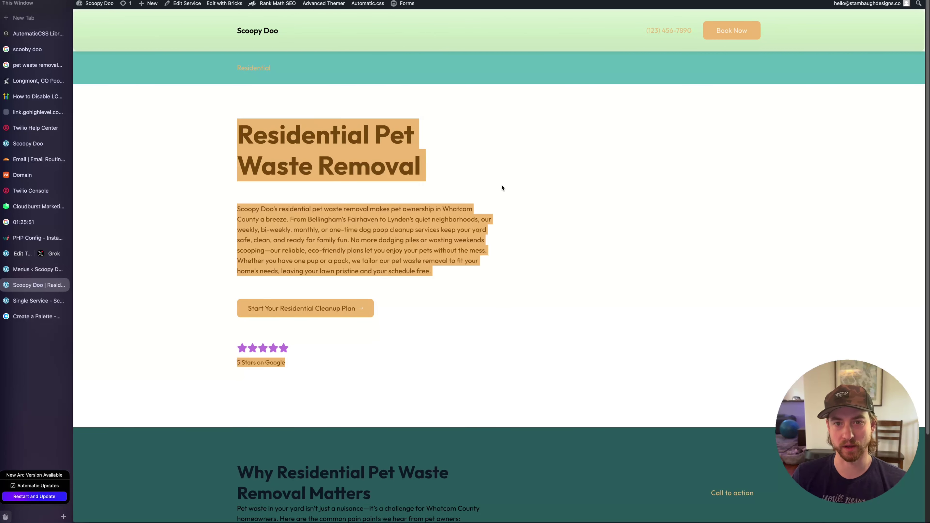
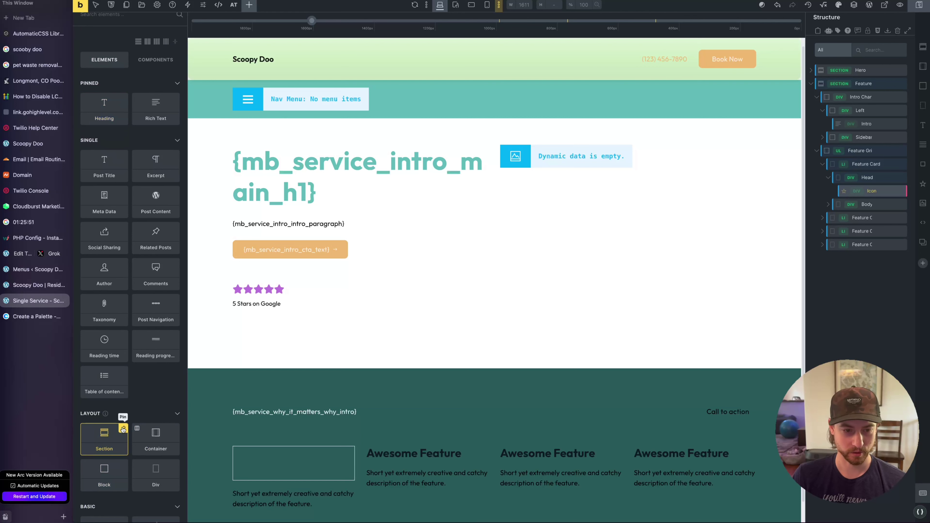
Pin the Section element to the favourites in the Elements panel
click(123, 428)
Pin the Block, Button and Icon elements as favourites
click(175, 474)
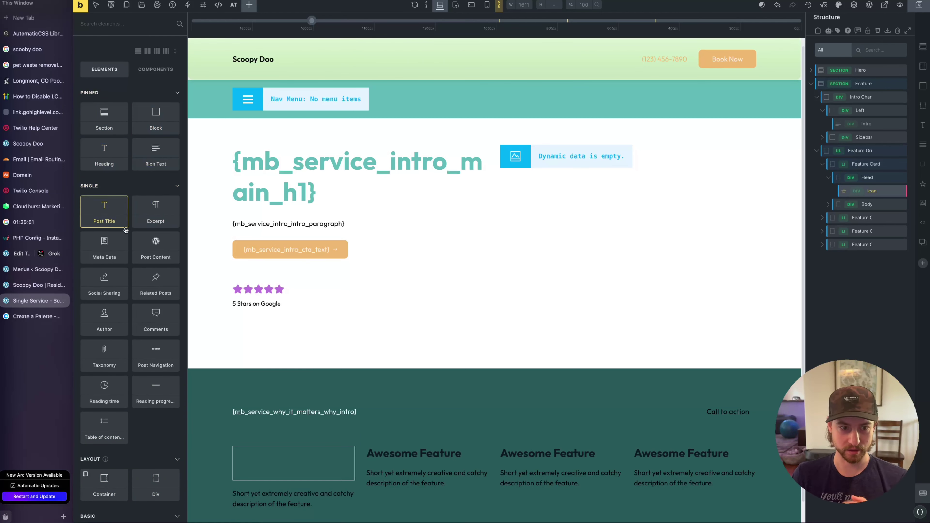
scroll(133, 325, down, 6)
click(123, 346)
scroll(164, 412, up, 7)
scroll(157, 425, down, 6)
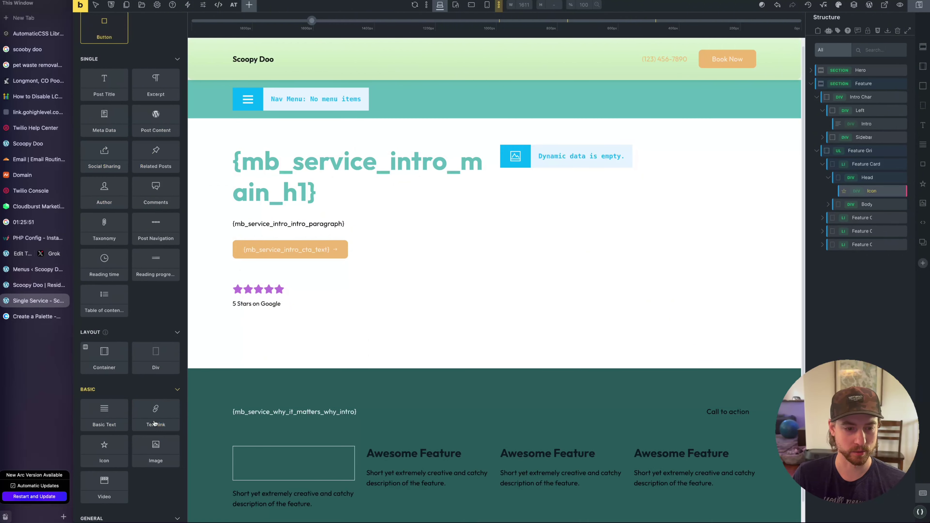
click(123, 438)
scroll(129, 429, up, 6)
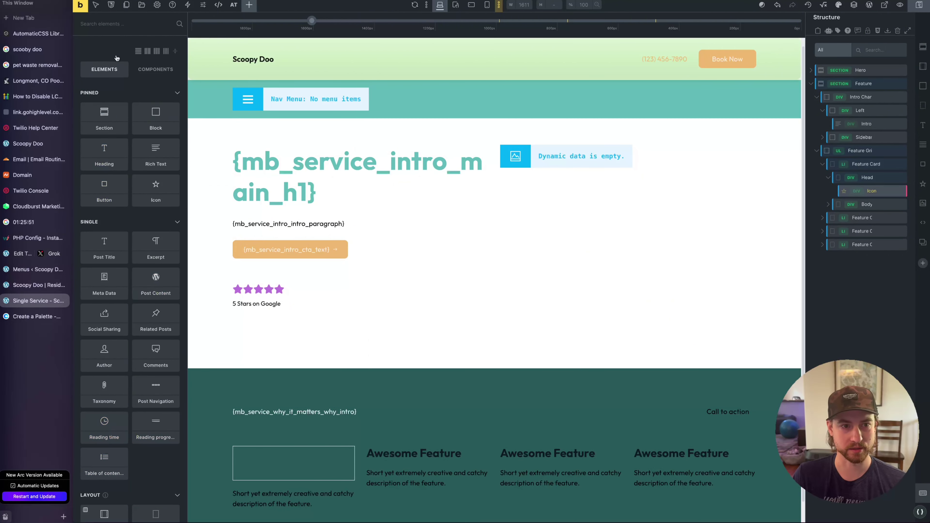
Collapse the element groups, search 'rich' and insert a Rich Text element after the icon
click(179, 222)
click(173, 241)
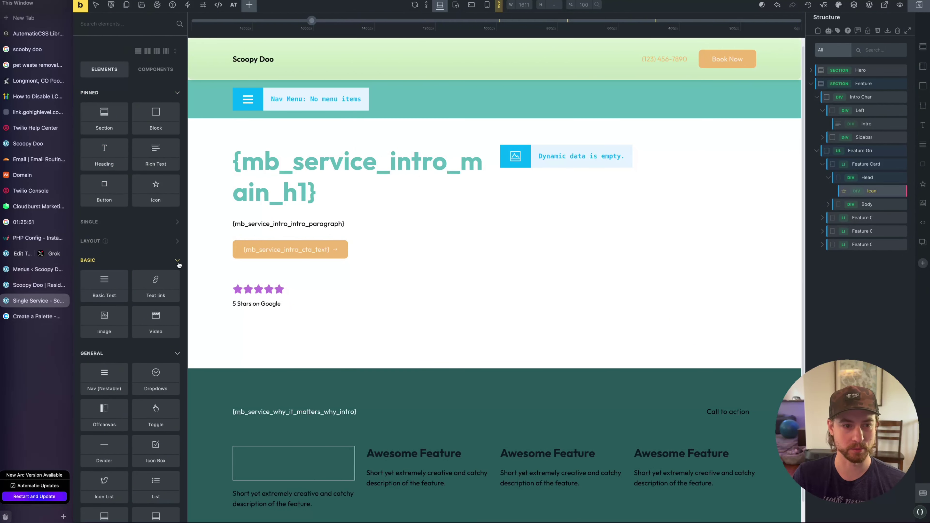
click(163, 260)
click(161, 280)
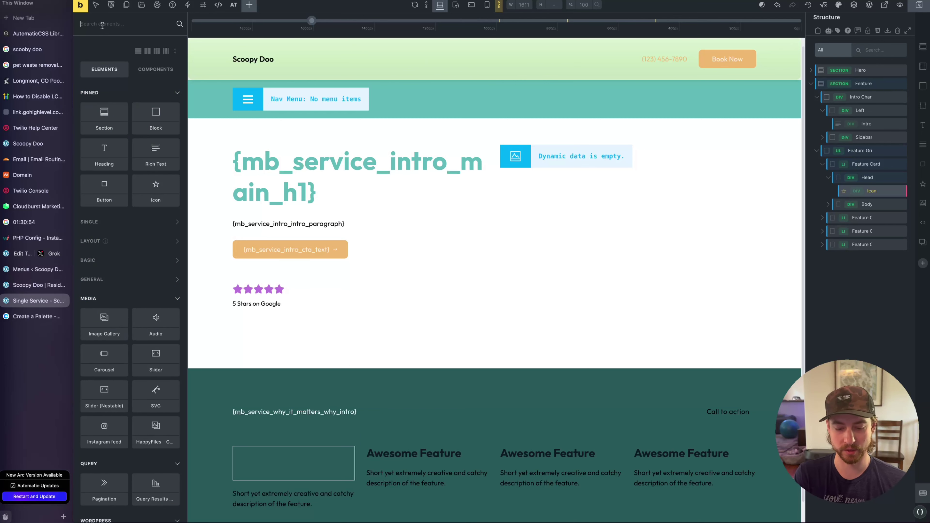
text(rich)
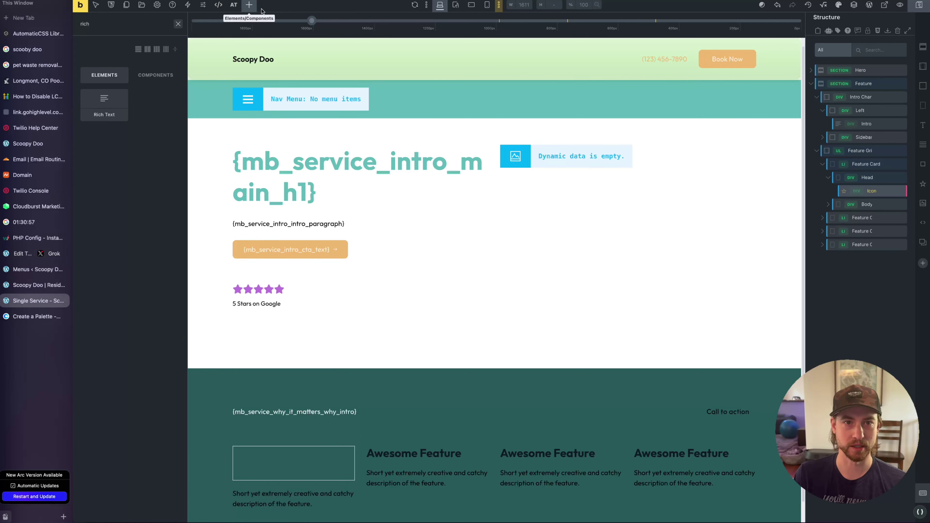
click(178, 24)
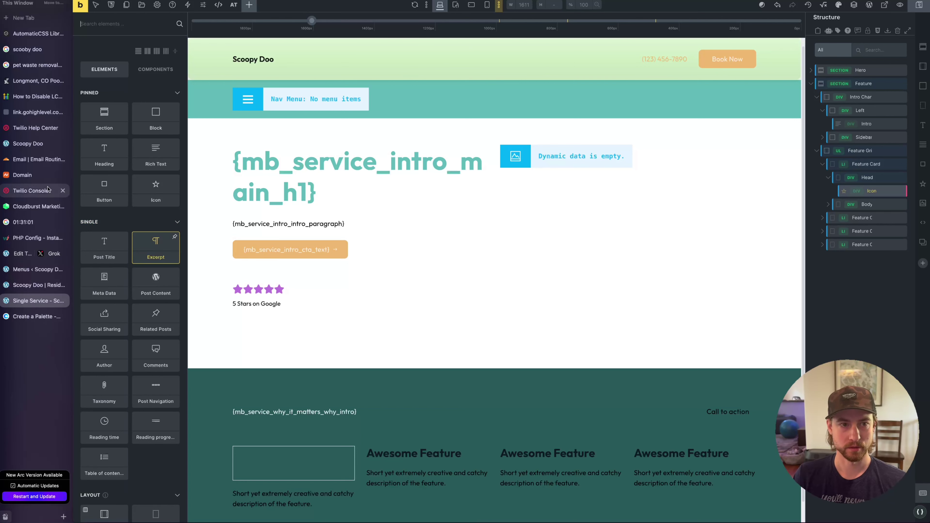
text(rich)
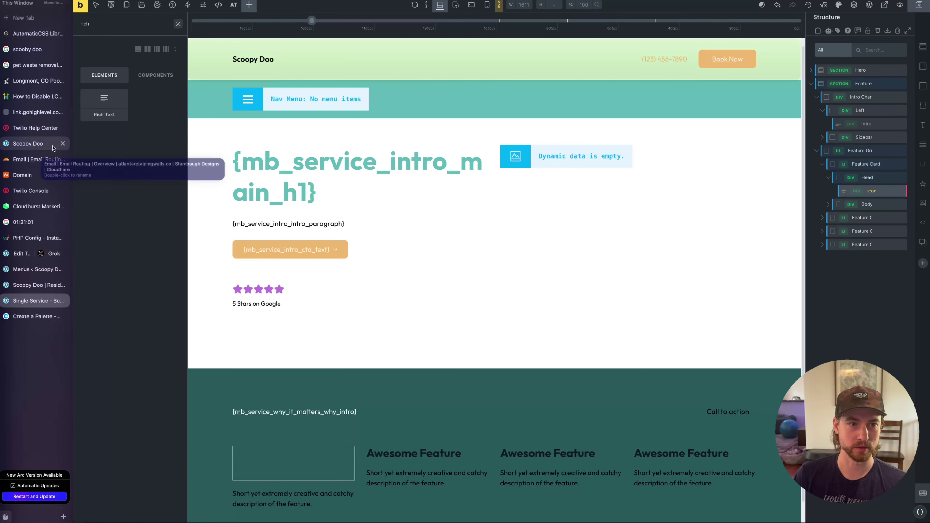
click(105, 103)
Replace the Rich Text placeholder with the Meta Box (Services) Why 1 dynamic field
key(BackSpace)
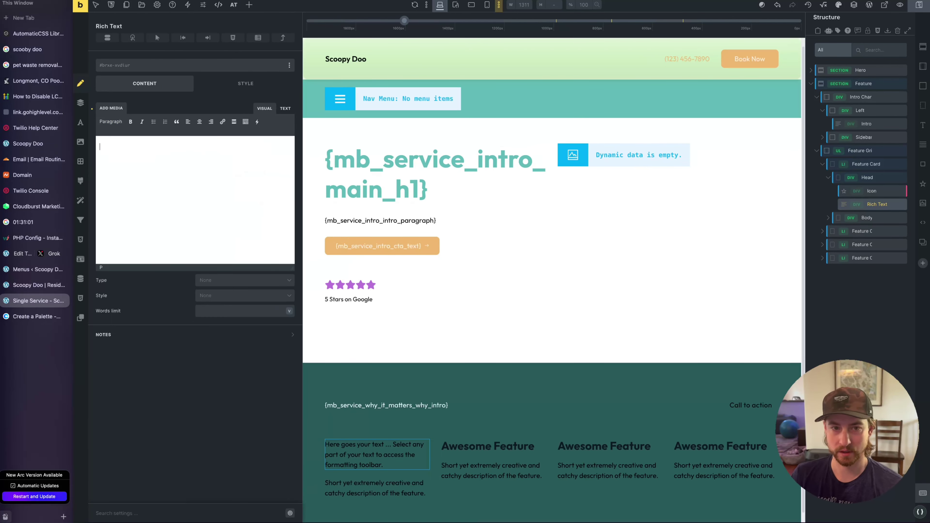
click(257, 122)
mouse_move(292, 293)
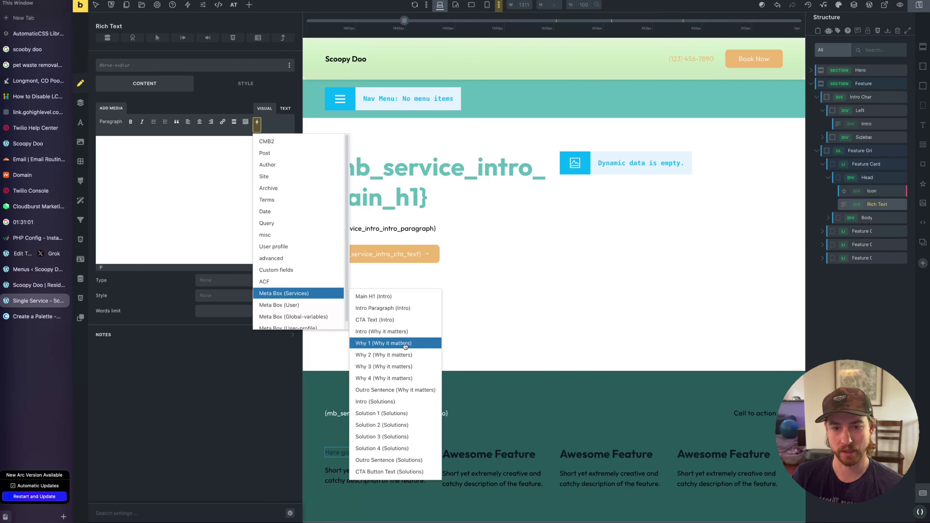
click(405, 345)
Delete the card's old description and move the Why 1 text into the card's Body block
right_click(400, 475)
click(328, 476)
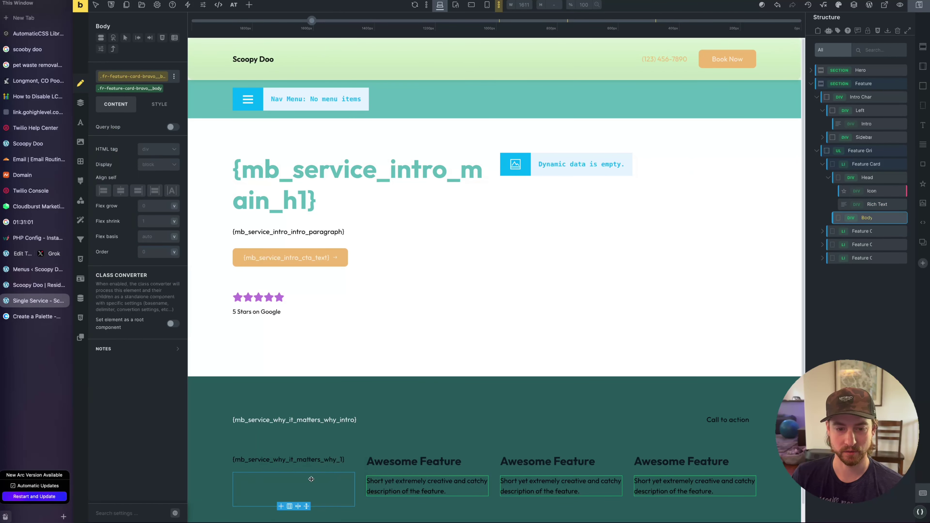
click(285, 461)
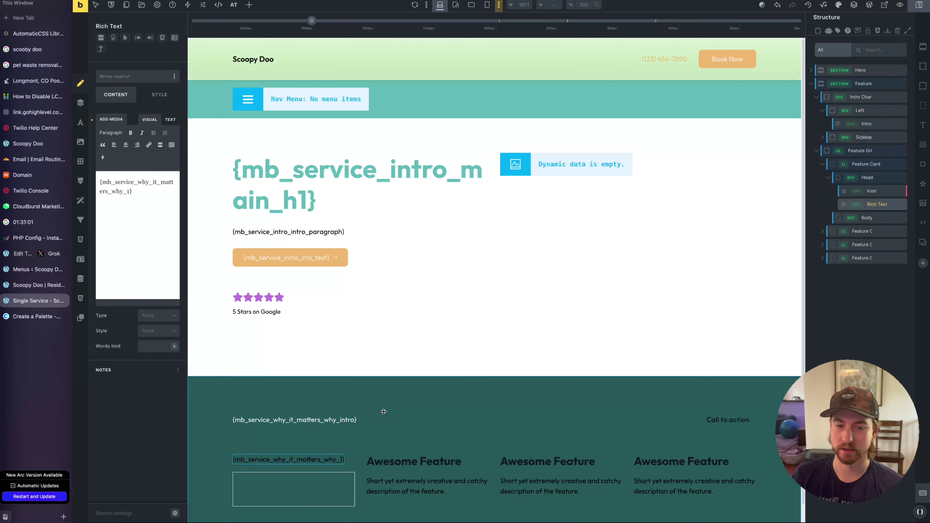
right_click(289, 491)
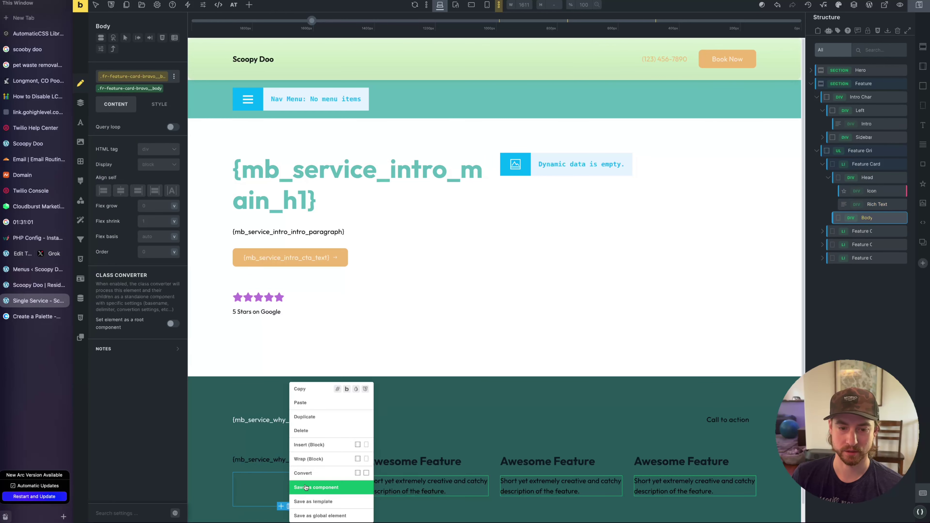
click(308, 431)
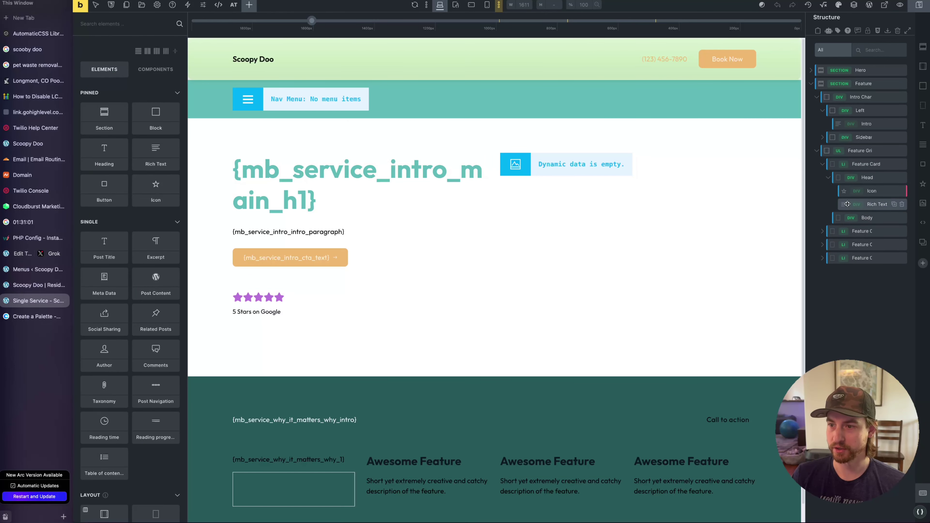
drag(843, 208, 846, 225)
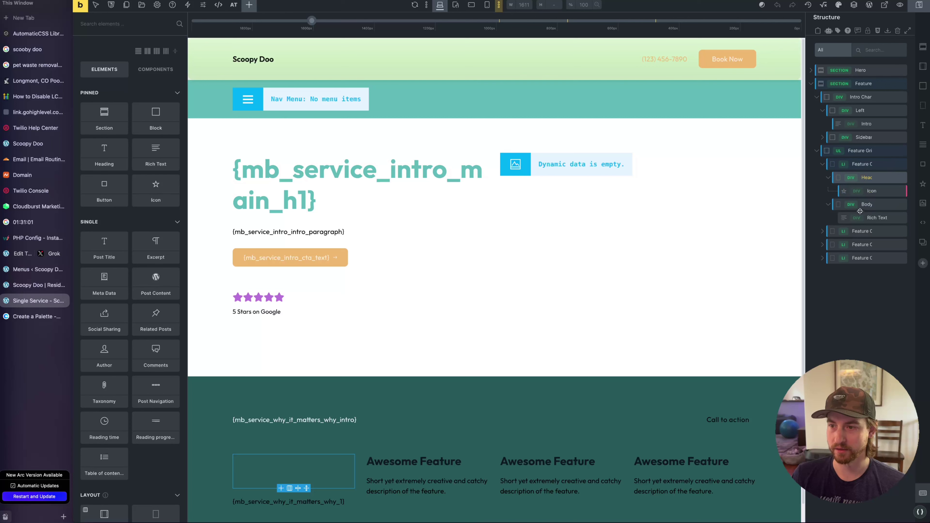
Give the Why 1 text element the class intro-charlie_why
click(872, 191)
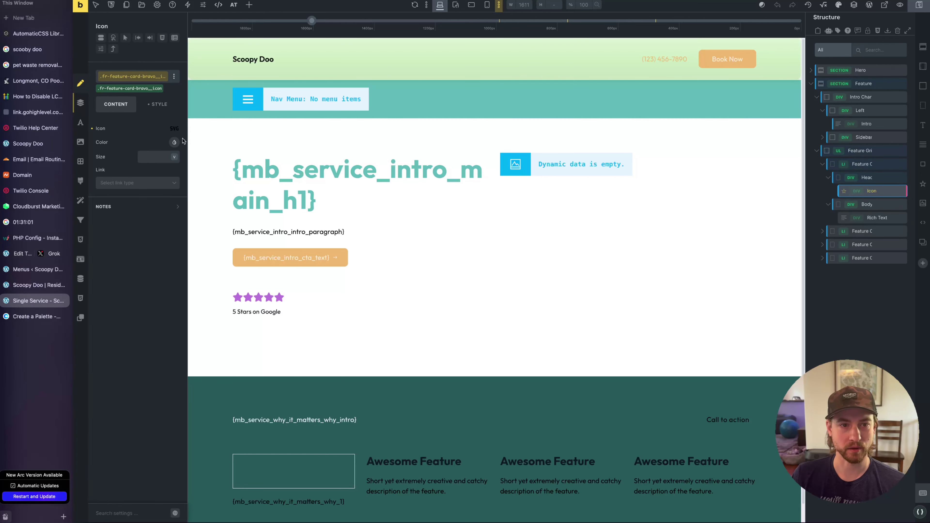
click(176, 129)
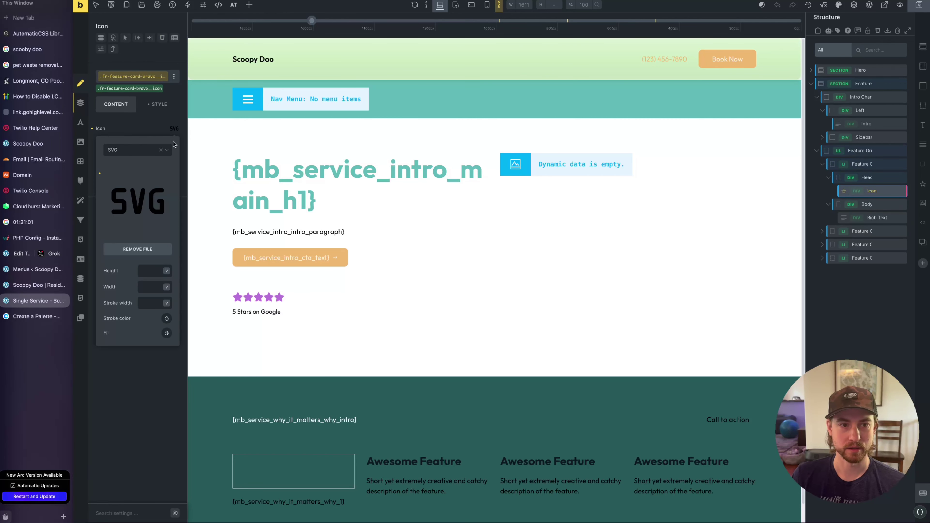
click(842, 221)
click(121, 77)
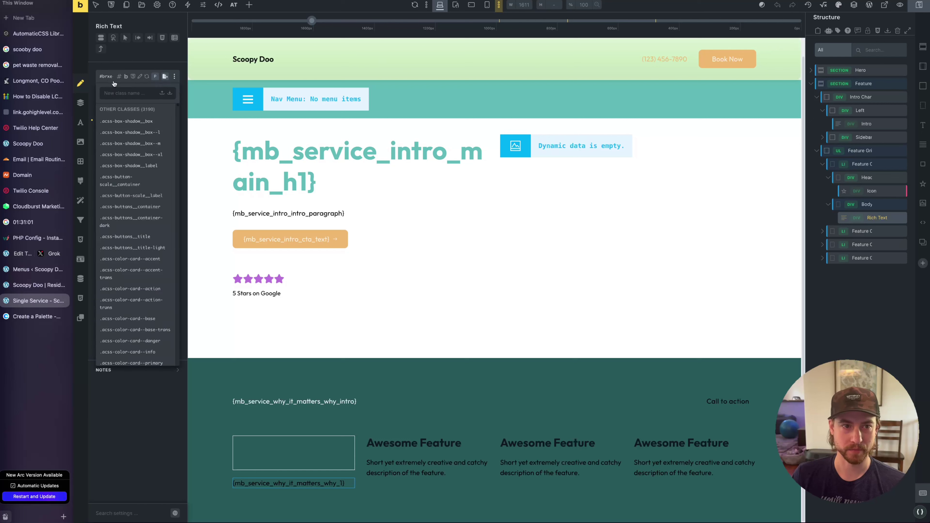
text(intro-charli)
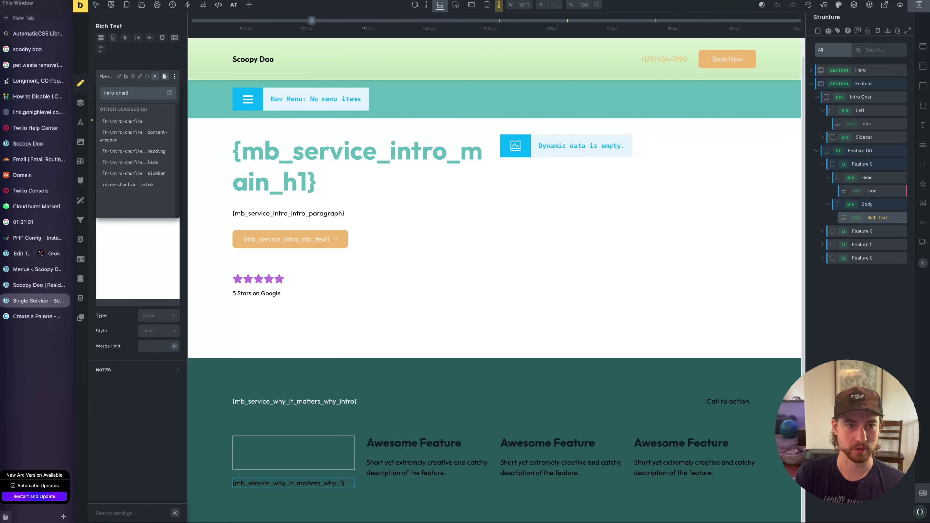
text(e_why)
key(Return)
Set the Why 1 text's typography colour to white
click(160, 104)
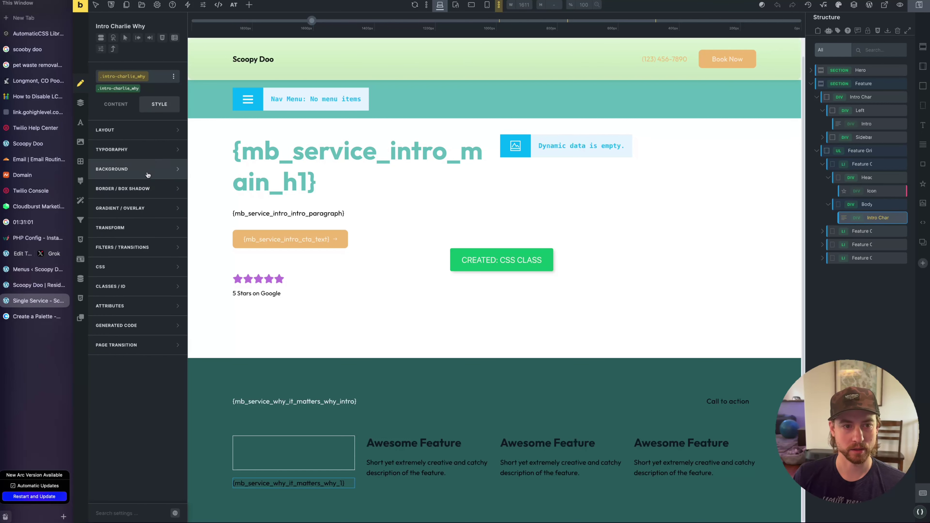
click(143, 150)
click(175, 148)
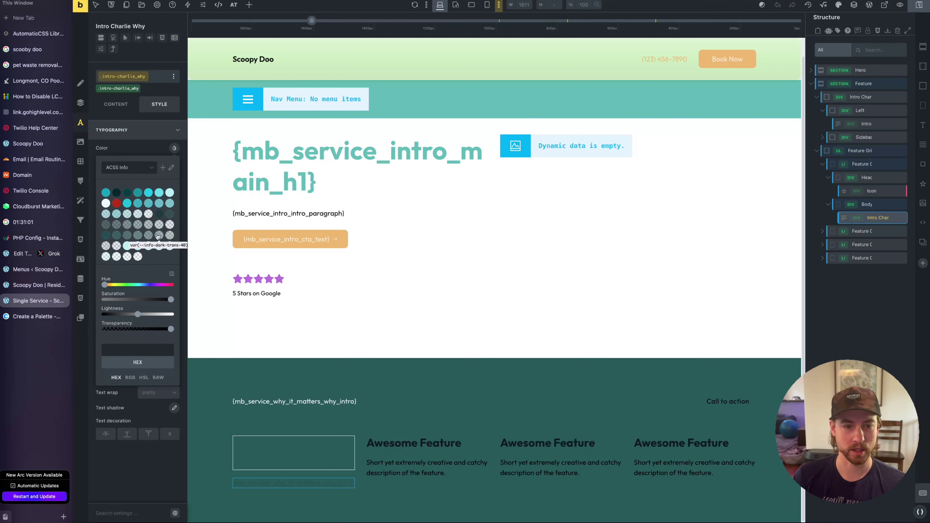
click(172, 314)
Expand feature cards 2–4 in Structure and delete their placeholder descriptions
click(819, 232)
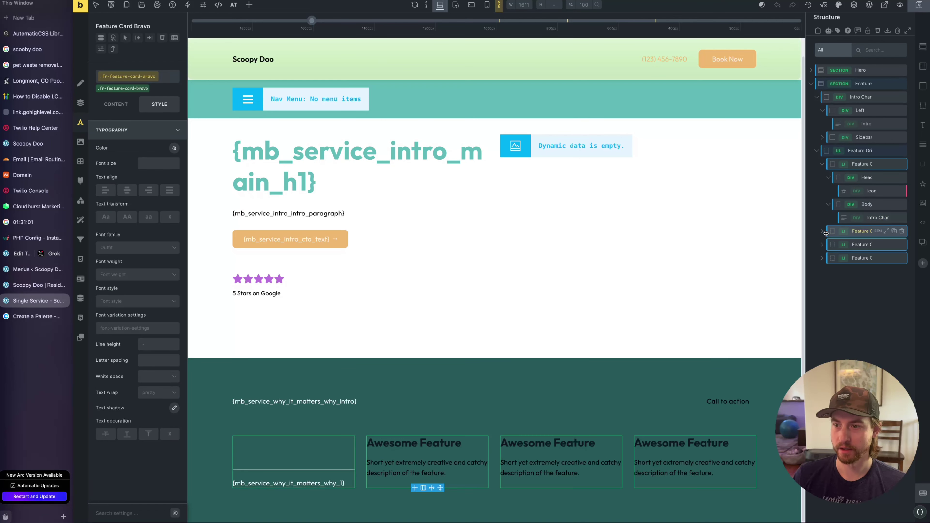
click(822, 231)
click(829, 258)
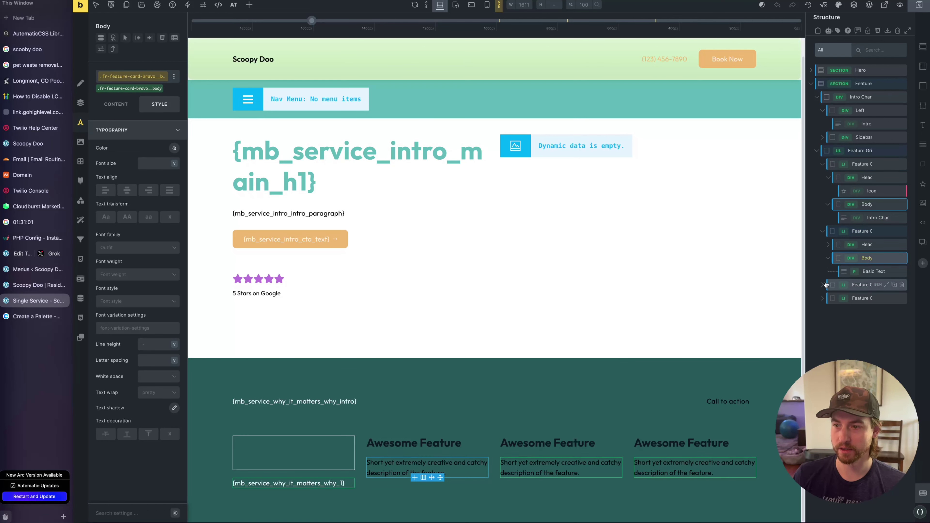
click(822, 284)
click(828, 290)
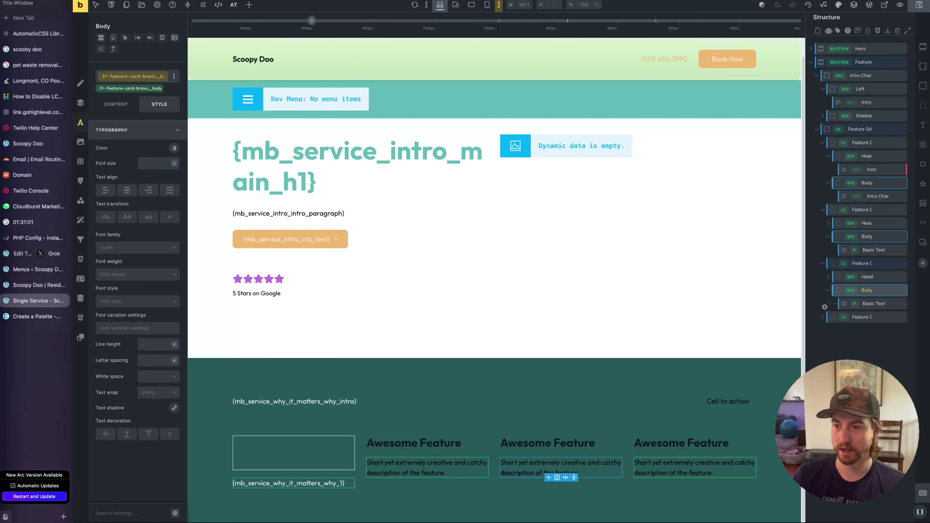
click(822, 317)
click(829, 344)
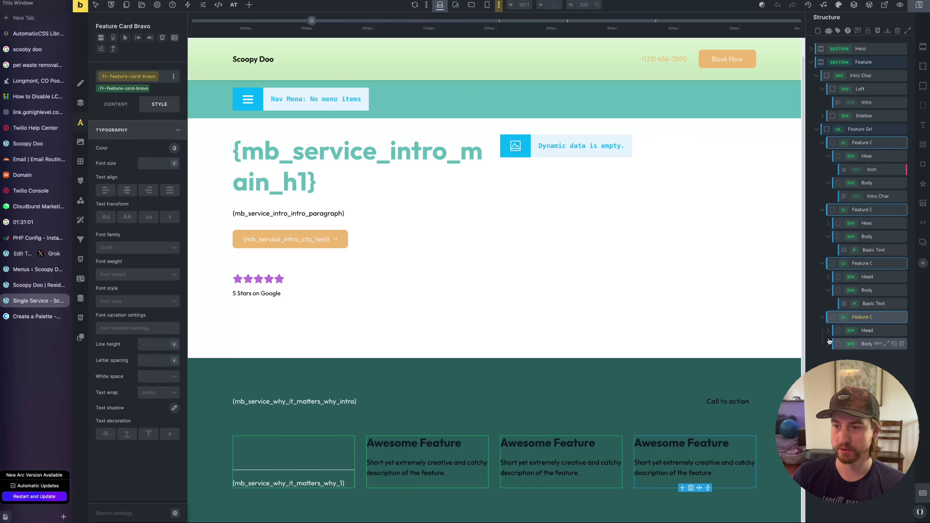
click(902, 304)
click(901, 250)
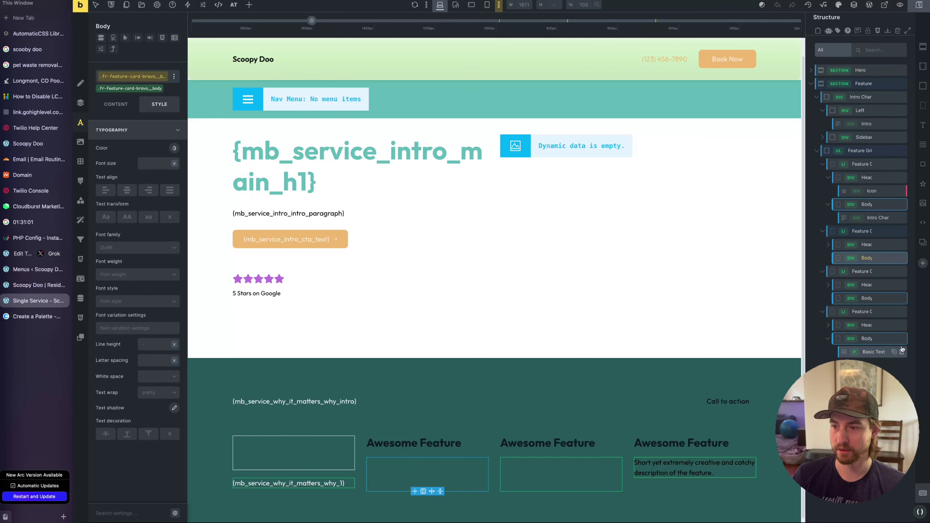
click(902, 352)
Duplicate the Why text three times and drag the copies into the other cards' bodies
scroll(897, 256, down, 1)
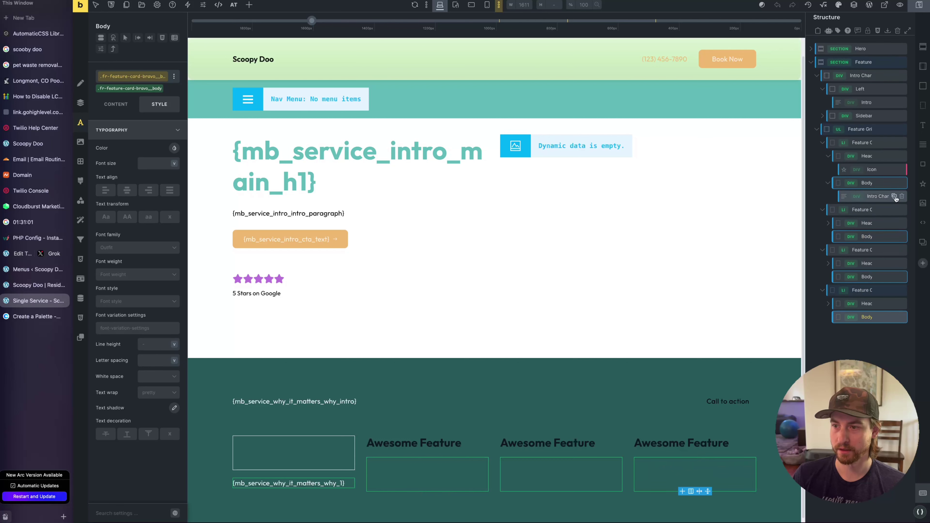
click(894, 196)
scroll(893, 198, up, 1)
click(894, 217)
click(894, 218)
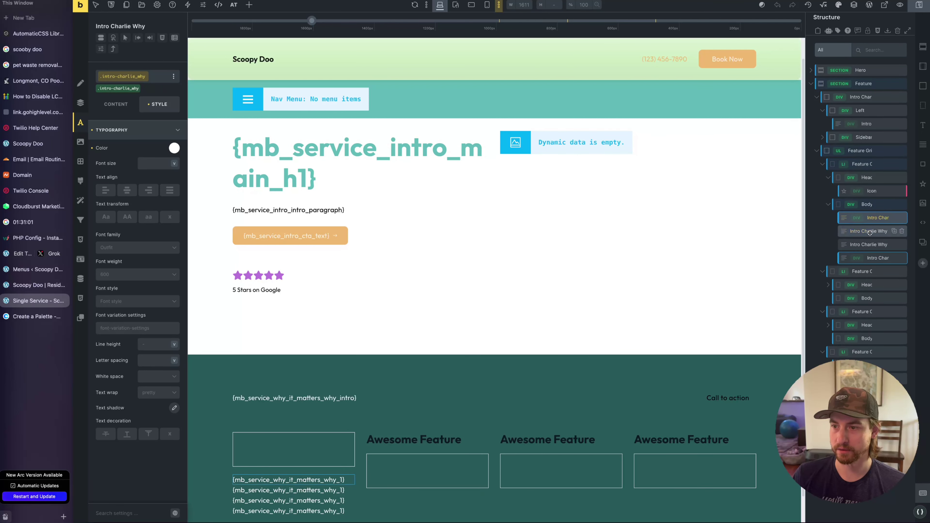
drag(865, 231, 877, 304)
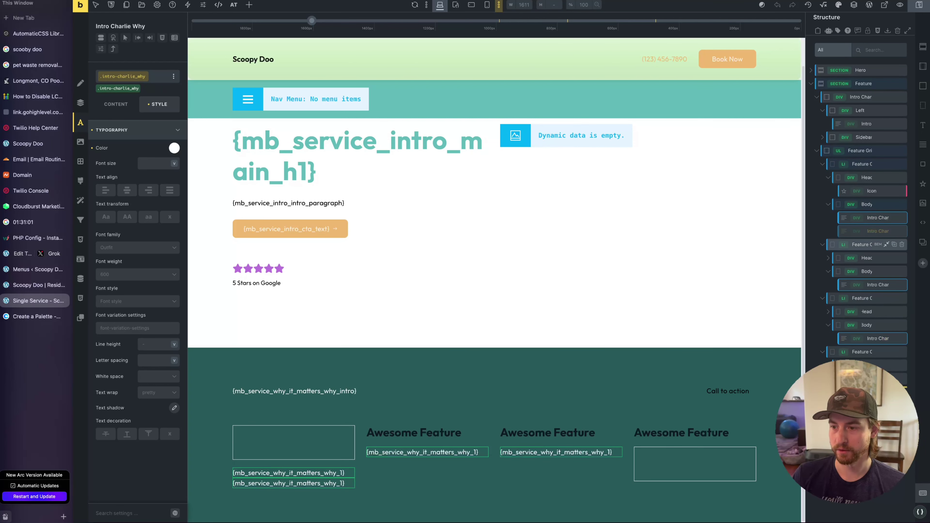
drag(877, 304, 879, 378)
Switch the copied texts to visual mode and change the third card's field to why_3
click(116, 104)
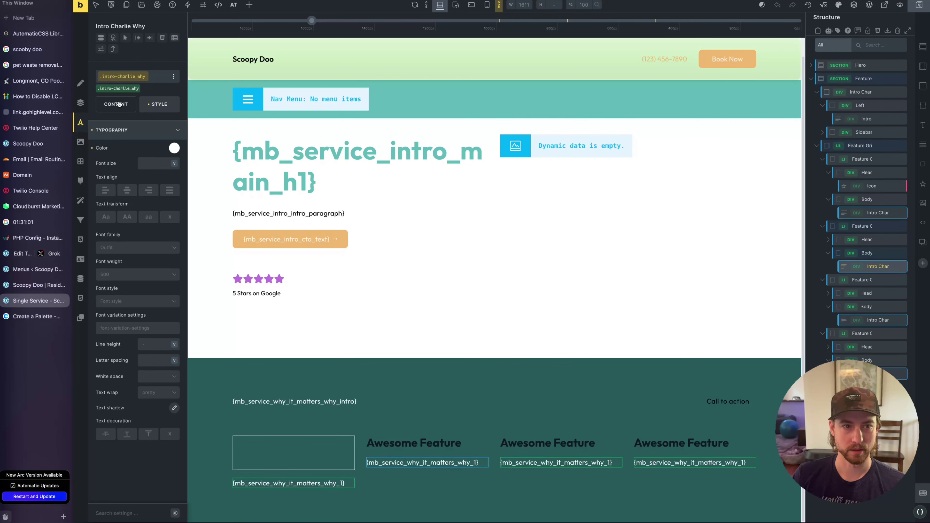
click(145, 127)
click(128, 200)
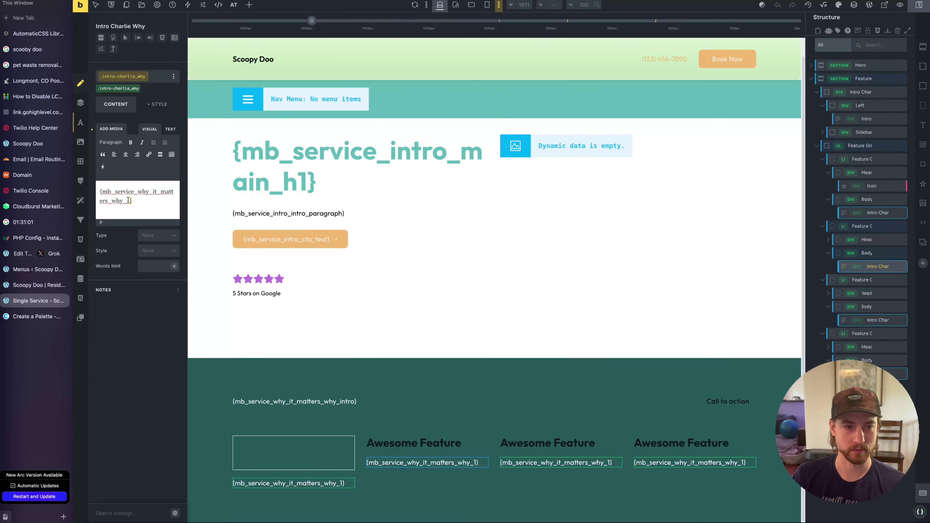
click(534, 463)
click(129, 198)
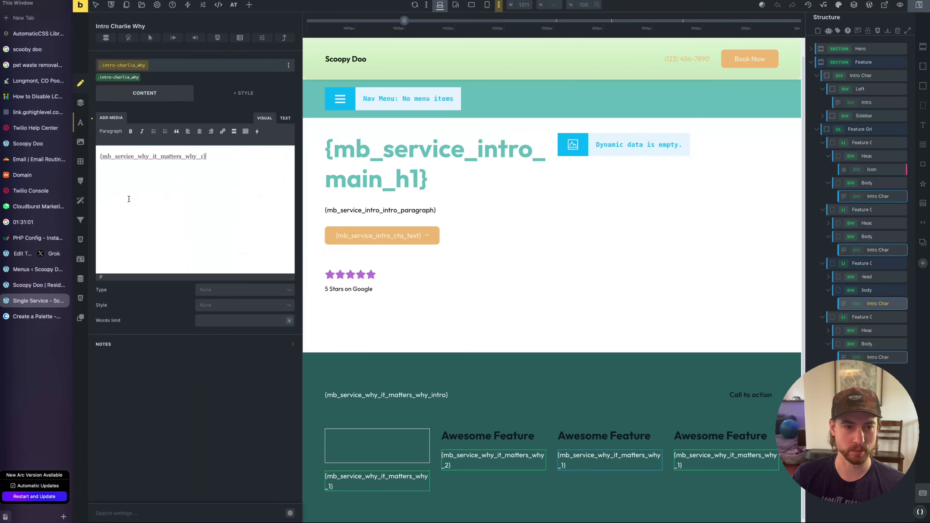
click(204, 157)
key(BackSpace)
text(3)
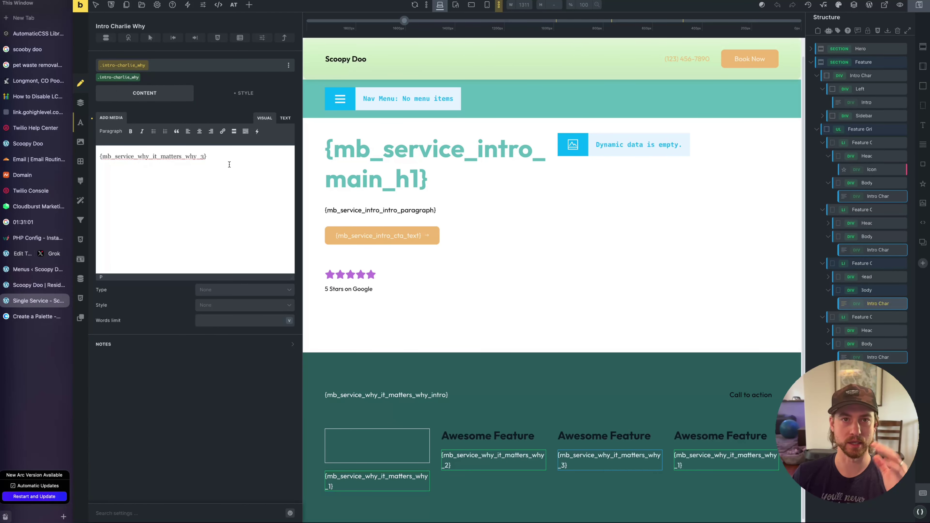
Change the fourth card's dynamic field to why_4
click(696, 460)
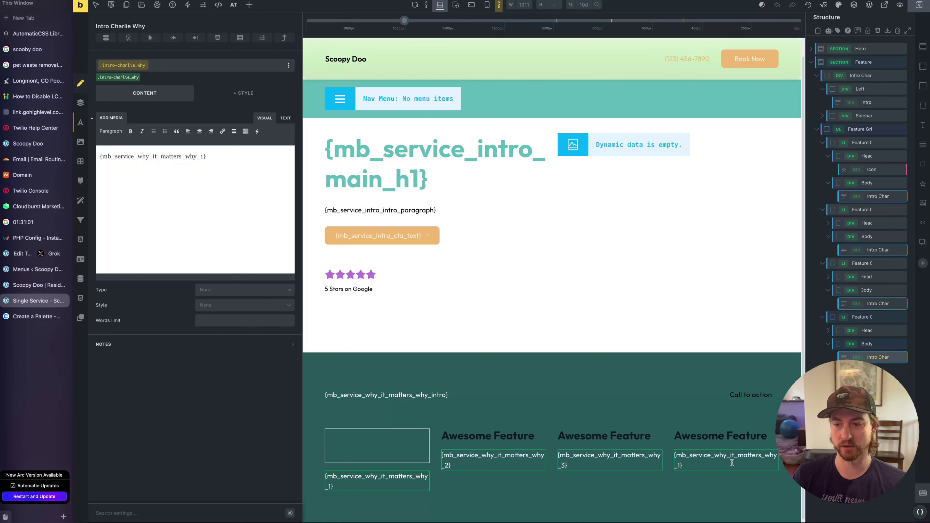
drag(302, 239, 186, 238)
click(129, 200)
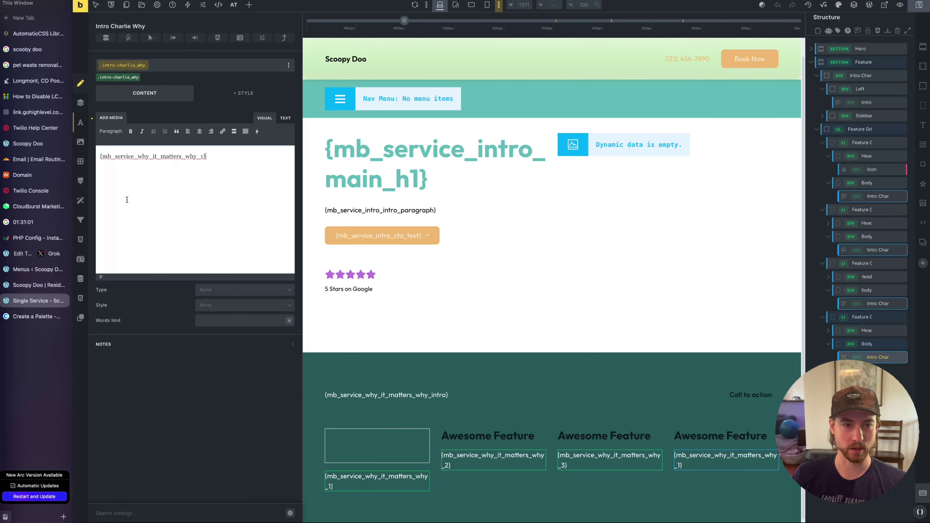
key(Left)
key(BackSpace)
text(4)
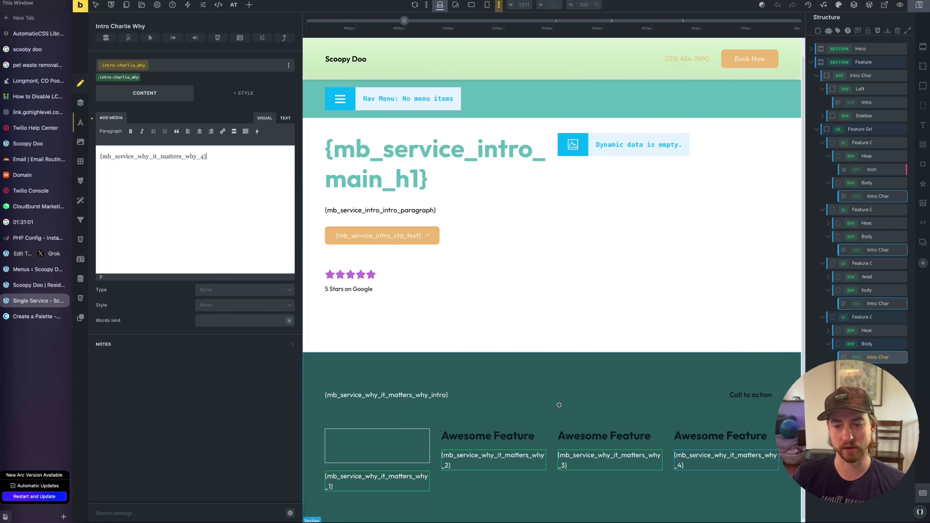
click(256, 131)
mouse_move(290, 308)
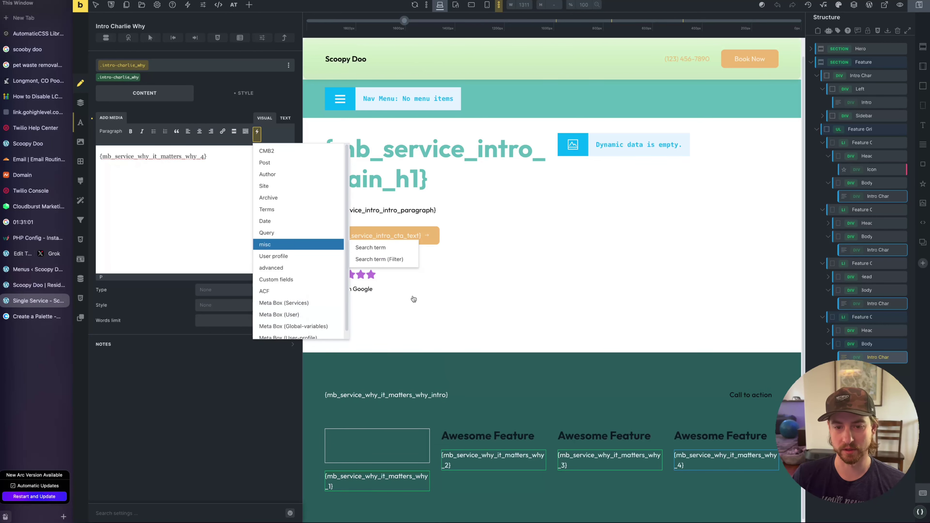
Delete card 2's 'Awesome Feature' heading and begin removing card 4's
right_click(517, 441)
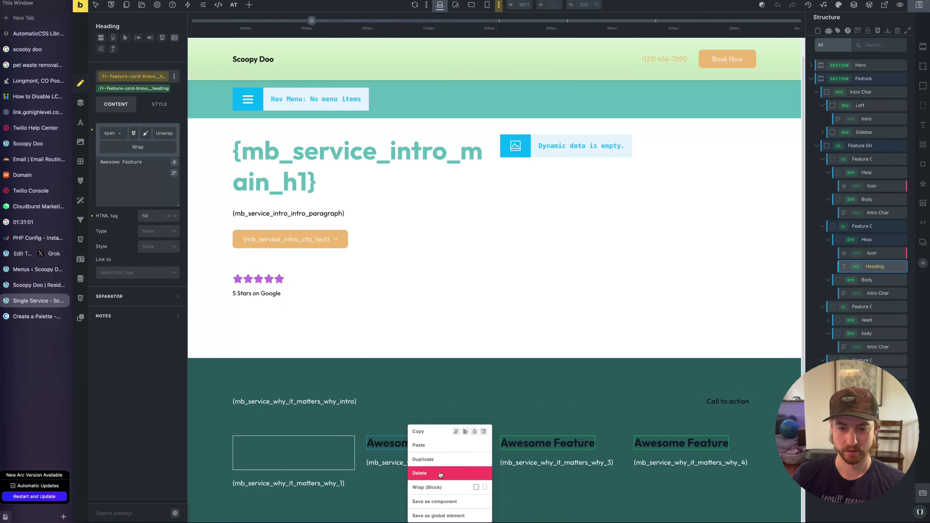
click(421, 473)
right_click(691, 443)
click(697, 474)
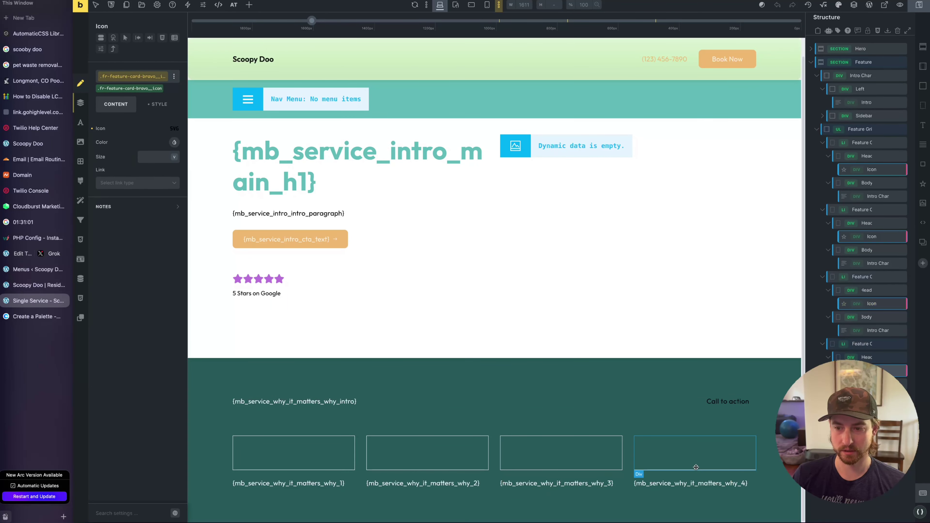
click(35, 285)
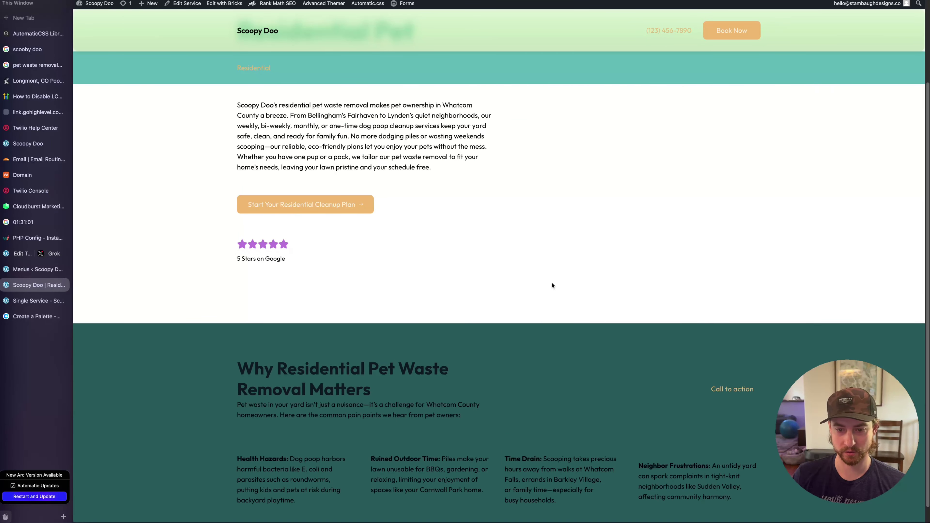
scroll(604, 363, down, 1)
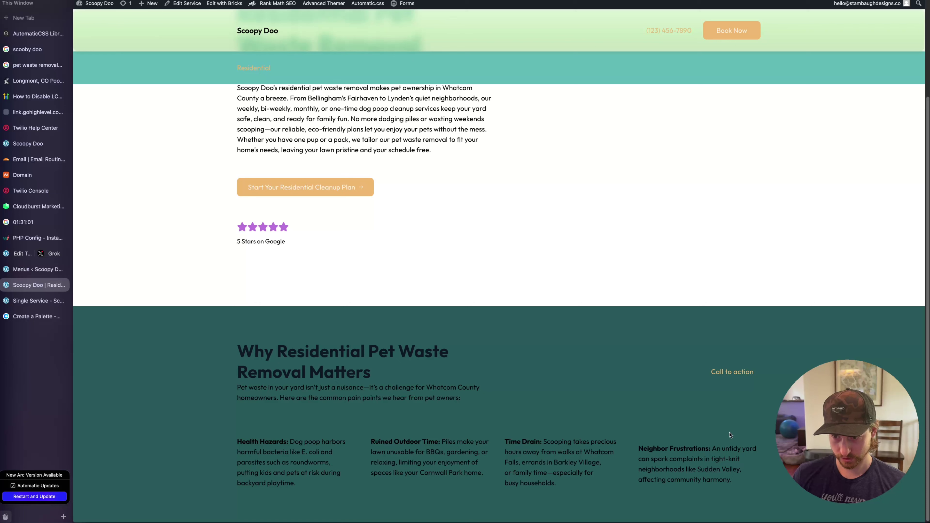
drag(605, 447, 687, 459)
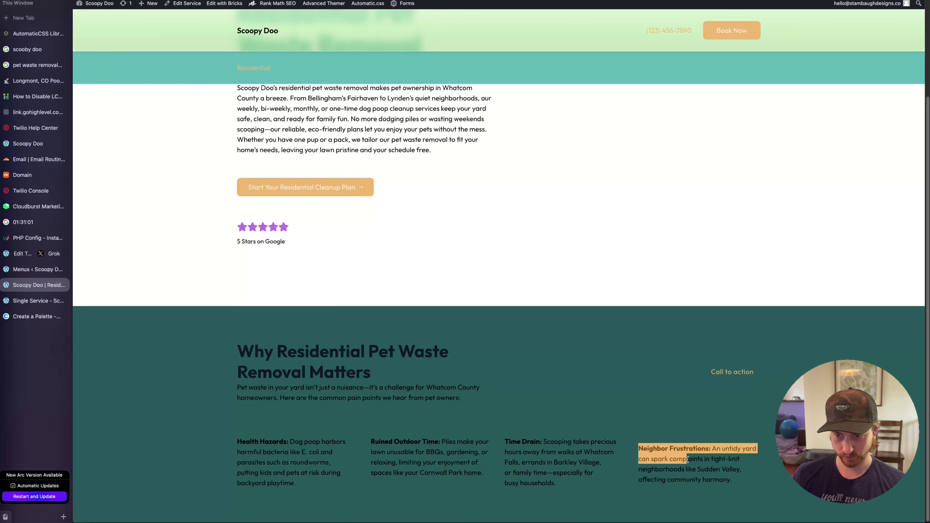
click(684, 434)
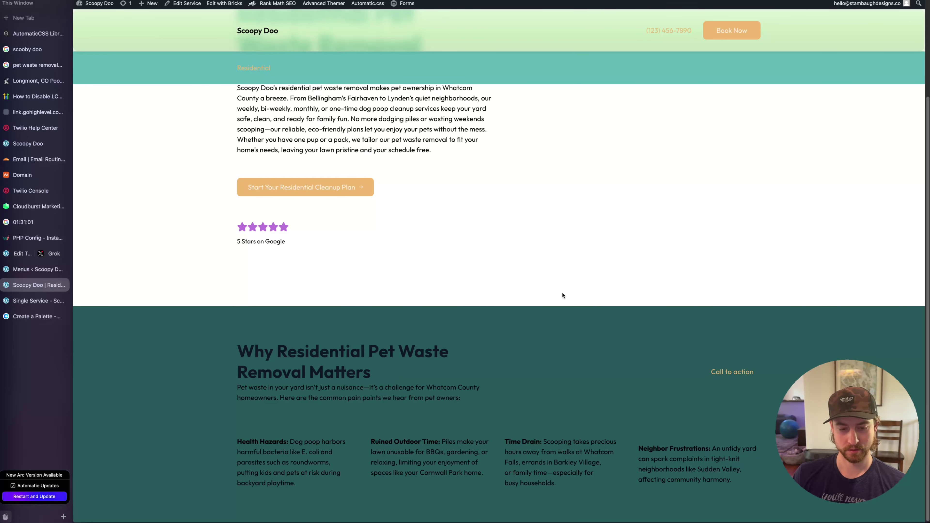
click(22, 301)
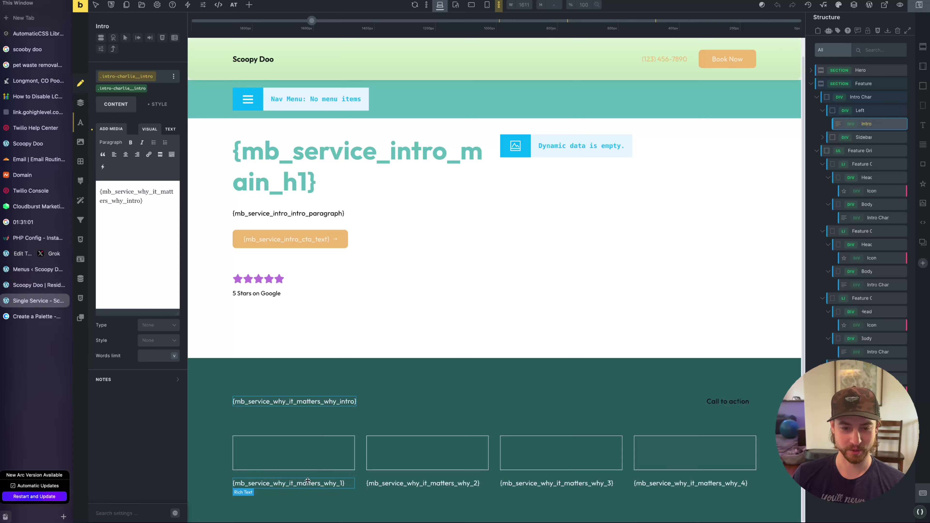
click(40, 284)
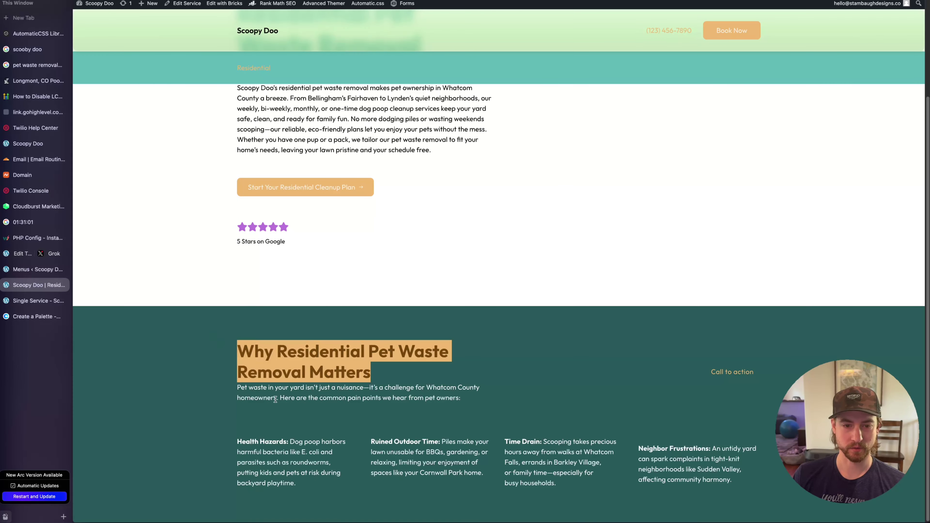
click(37, 300)
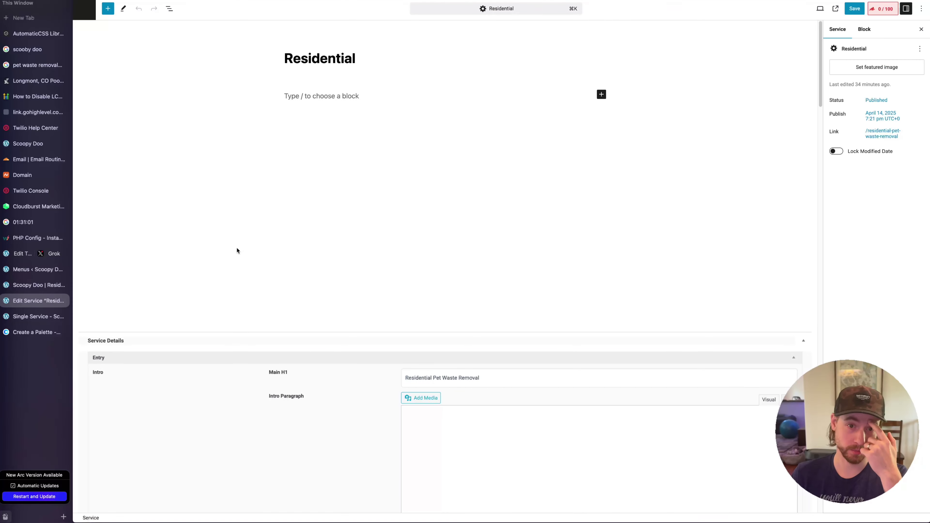
Split 'Health Hazards' onto its own line as an unbolded Heading 3
scroll(248, 242, down, 20)
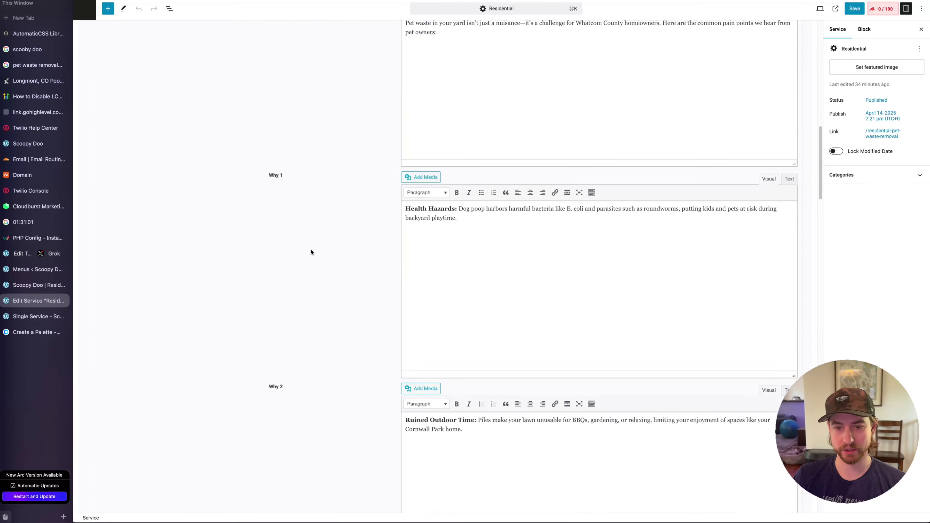
click(459, 129)
key(Return)
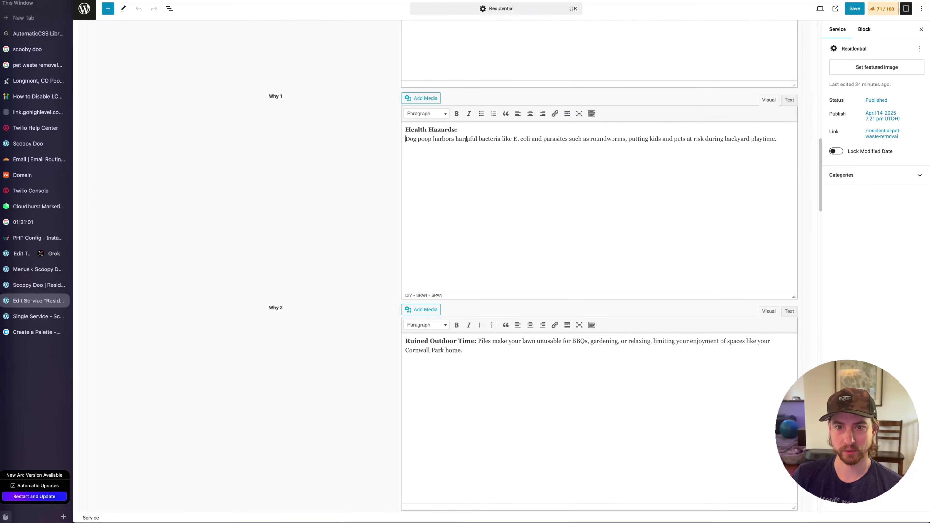
drag(460, 129, 406, 129)
click(426, 113)
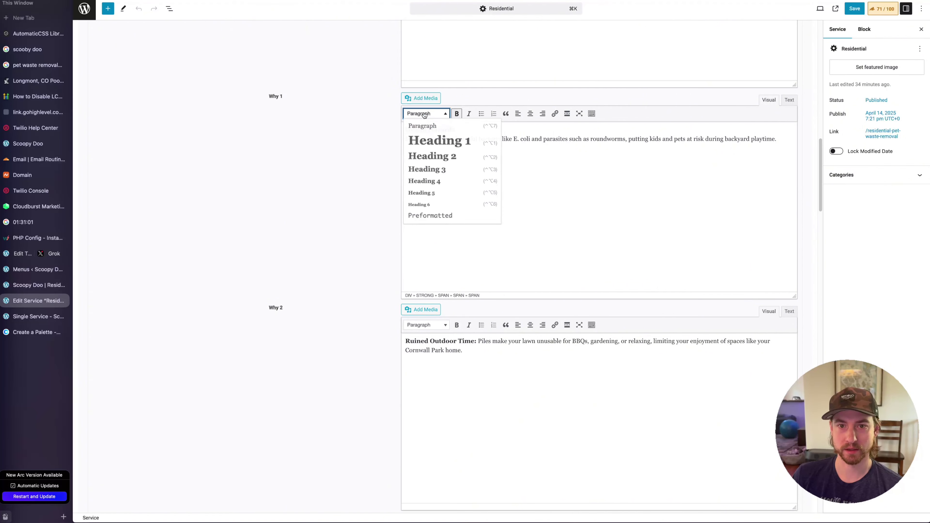
click(432, 170)
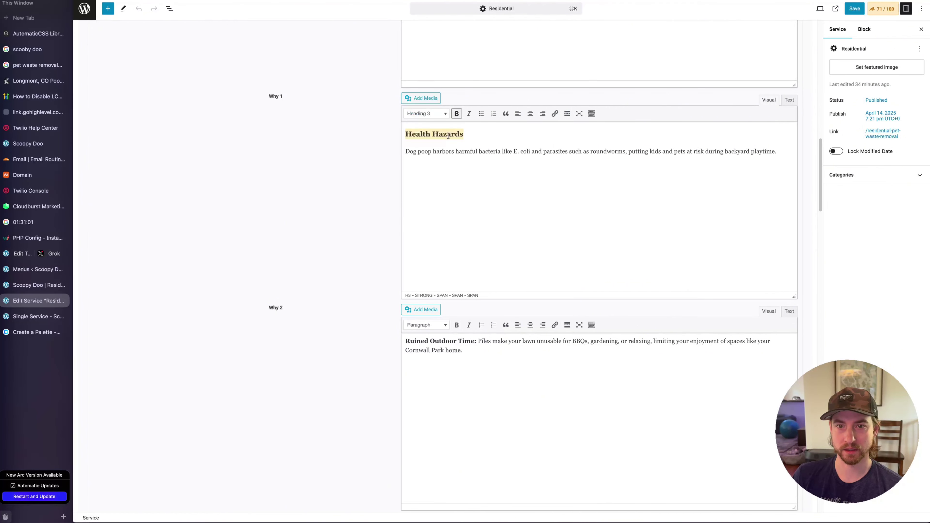
click(456, 114)
Put 'Ruined Outdoor Time' on its own line without the colon or bold
click(478, 341)
key(BackSpace)
key(Return)
drag(465, 341, 405, 341)
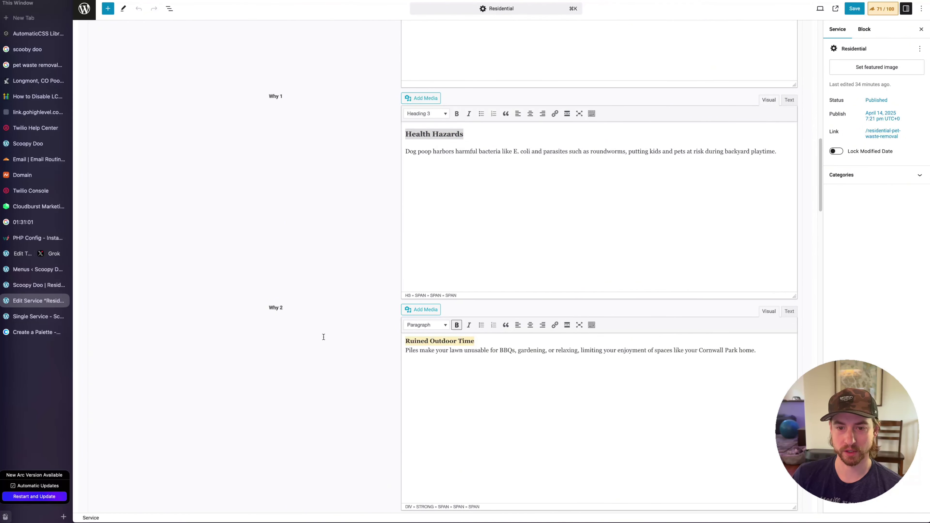
click(456, 325)
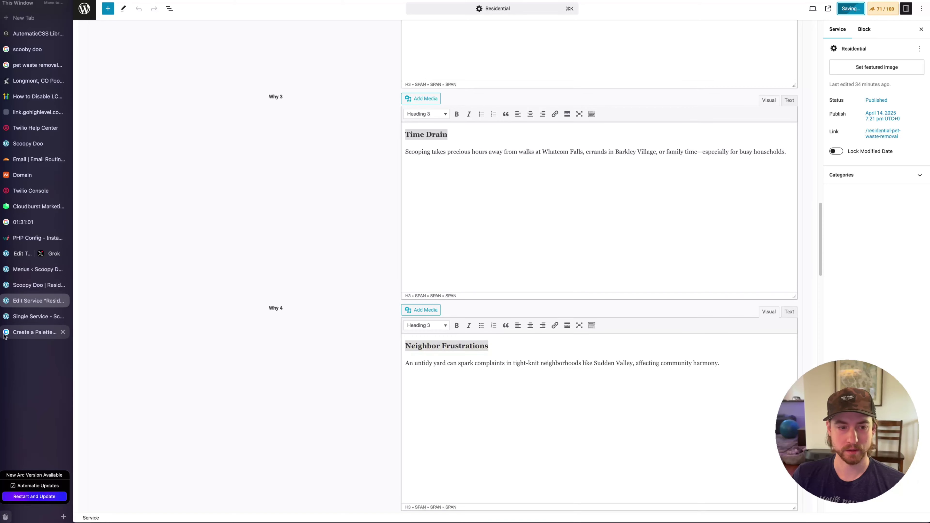
Save the Residential service and check the live Residential page
click(27, 314)
key(ctrl+Tab)
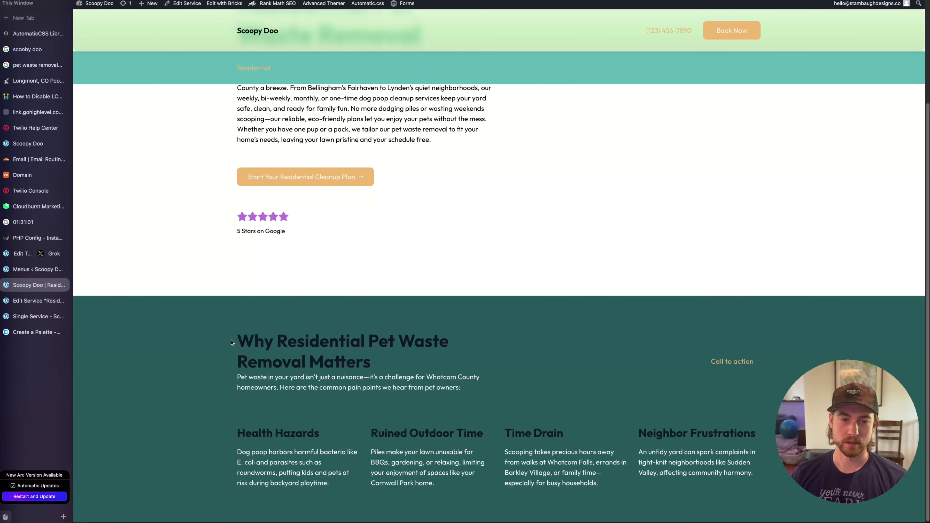
drag(231, 342, 509, 354)
click(525, 343)
scroll(564, 403, up, 3)
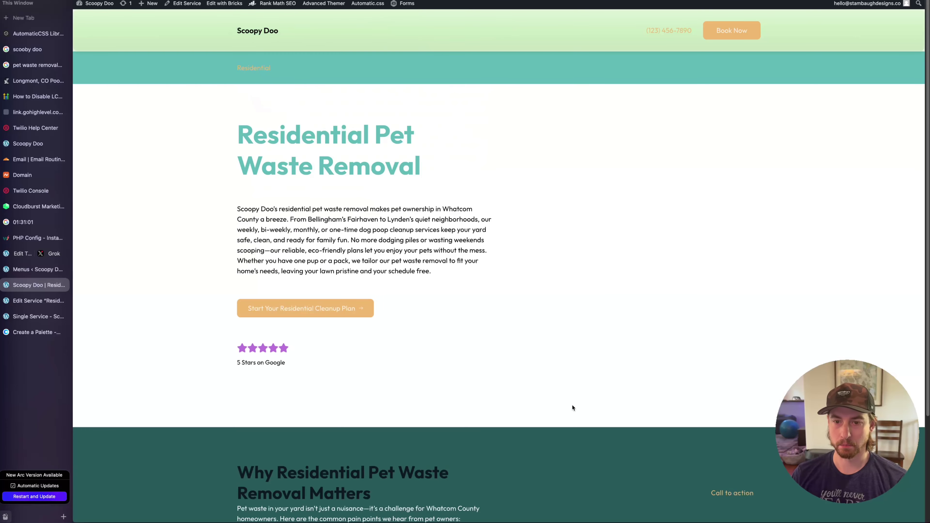
scroll(572, 404, down, 3)
Inspect the template's Feature section background and custom CSS settings
click(46, 322)
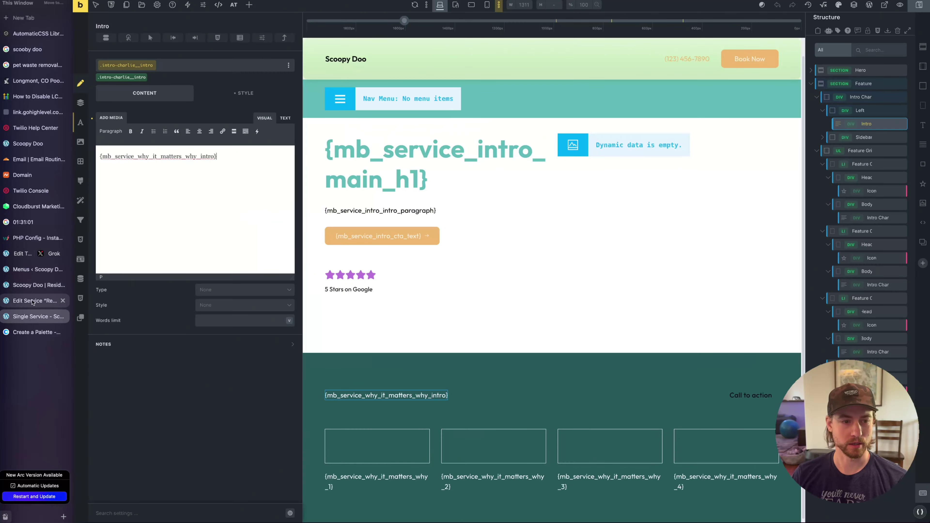
click(477, 365)
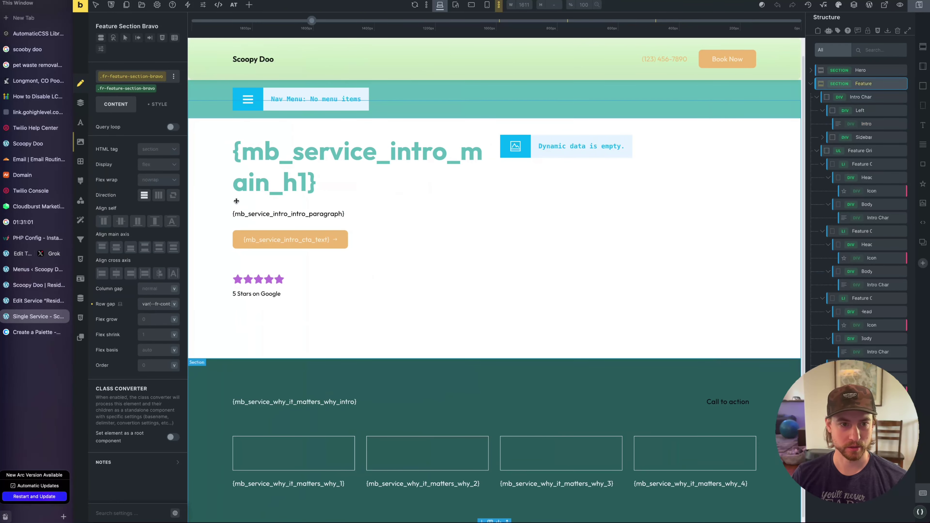
click(154, 106)
click(112, 169)
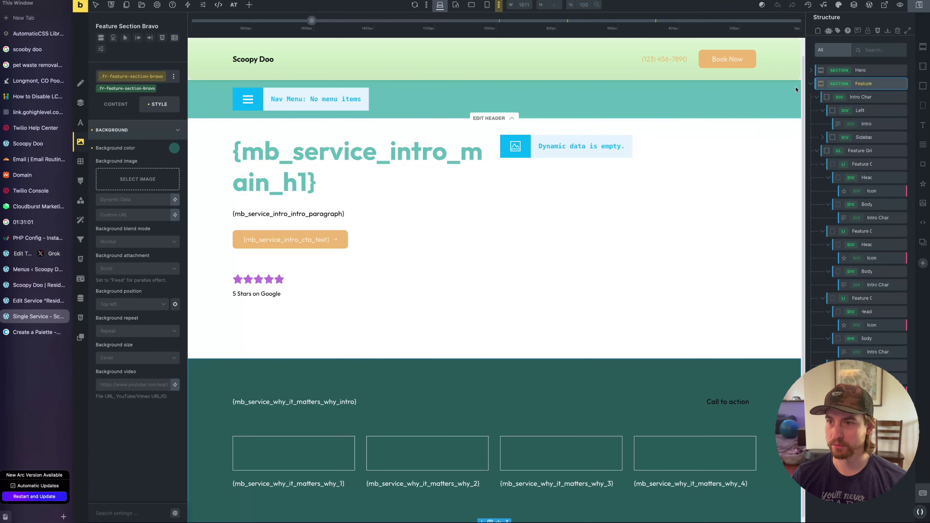
click(143, 129)
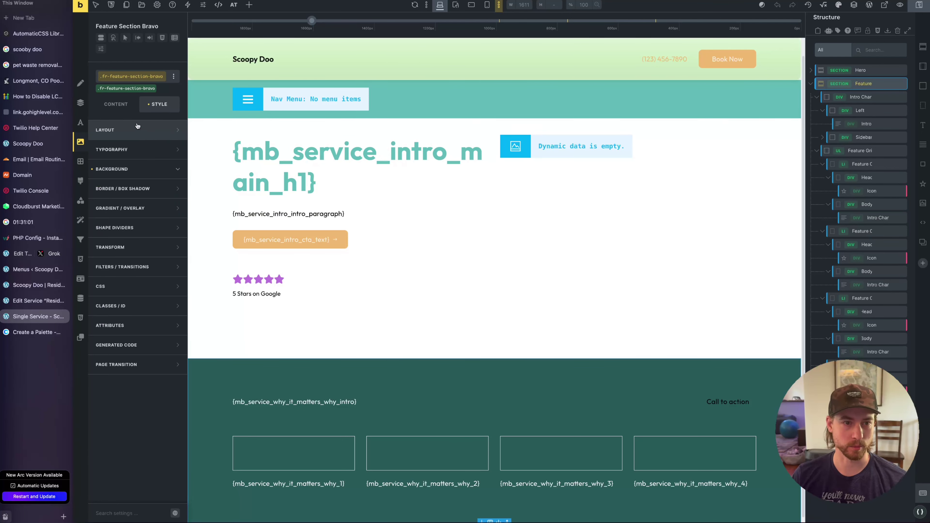
click(119, 286)
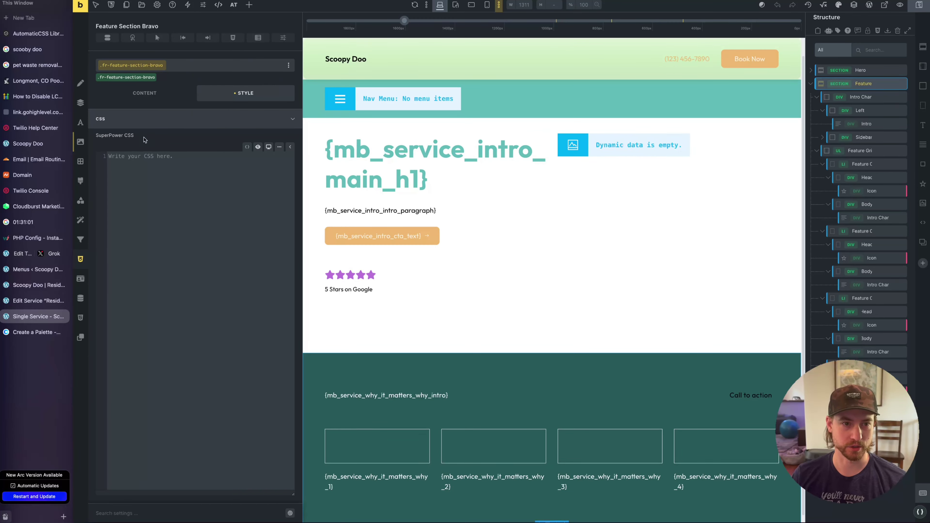
click(151, 118)
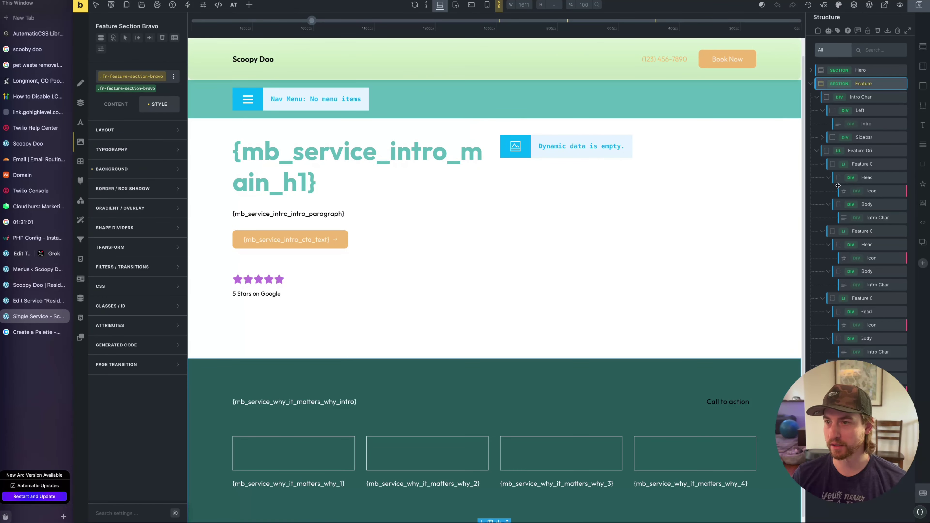
In the Automatic.css colour palette, set Base to #5FBAB7, turn Accent off and save
click(919, 512)
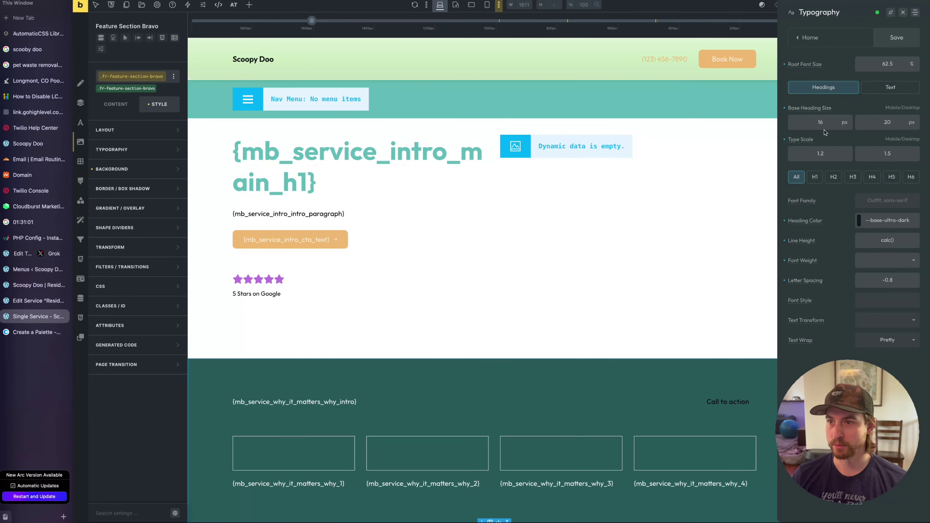
click(808, 40)
click(824, 89)
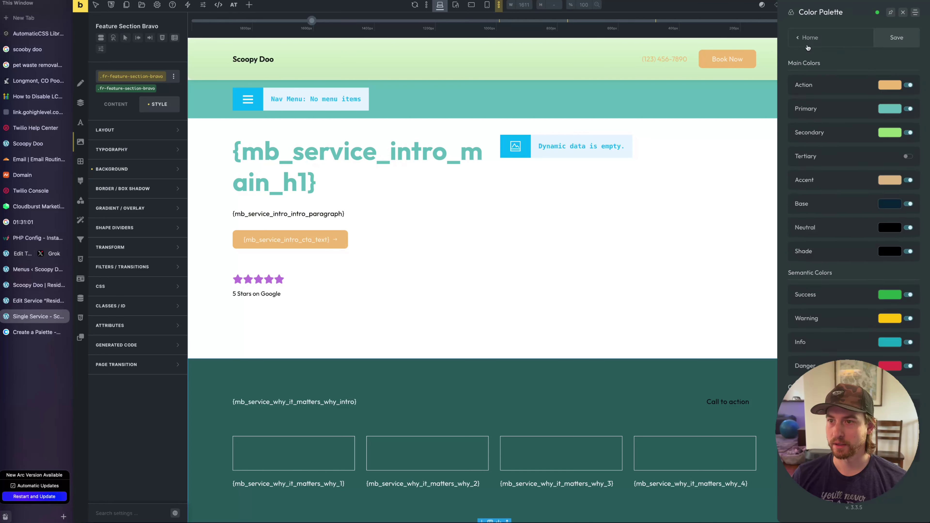
click(807, 36)
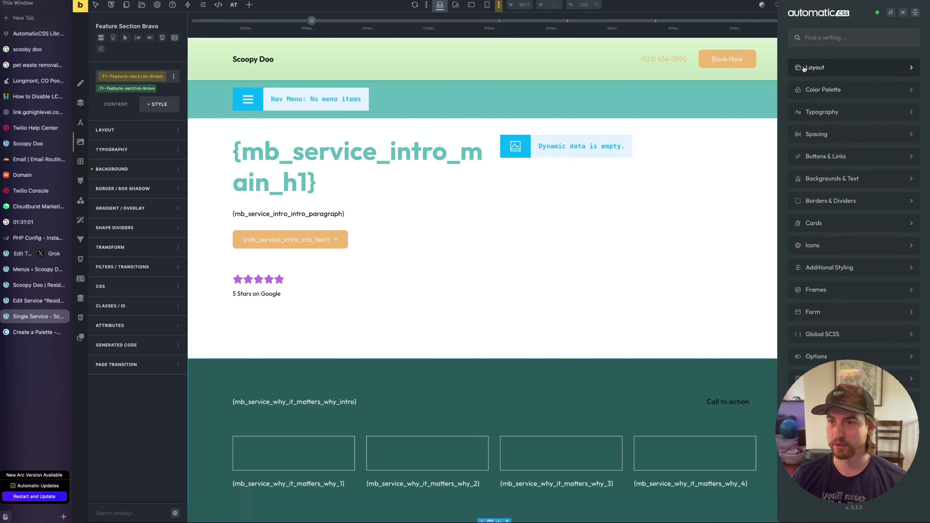
click(824, 89)
click(890, 205)
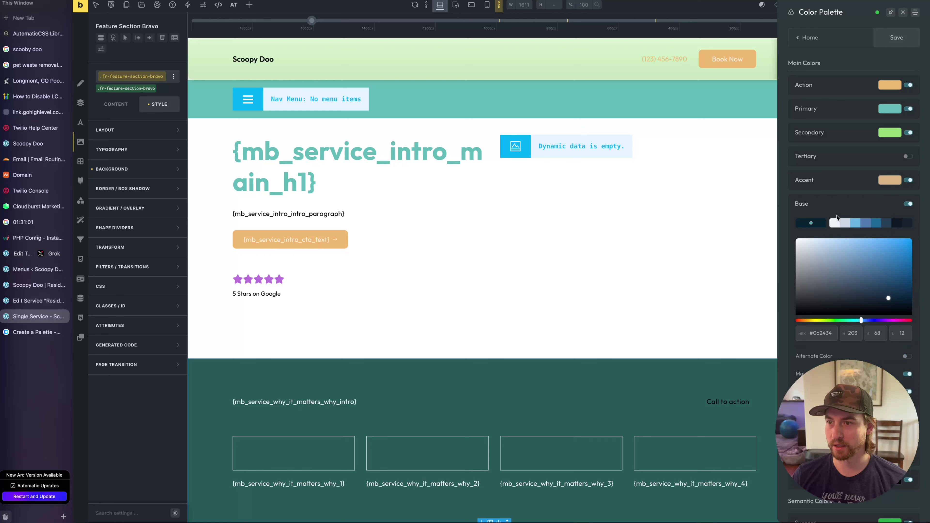
click(833, 109)
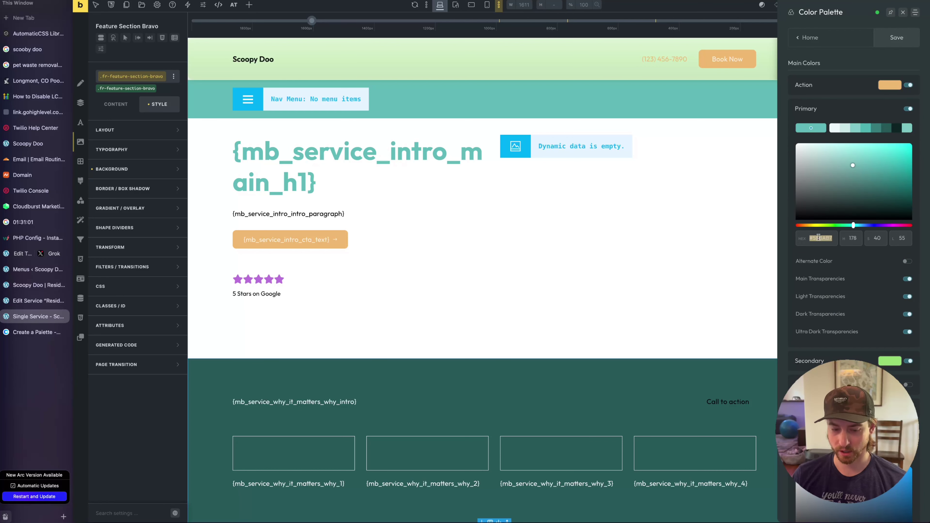
click(829, 111)
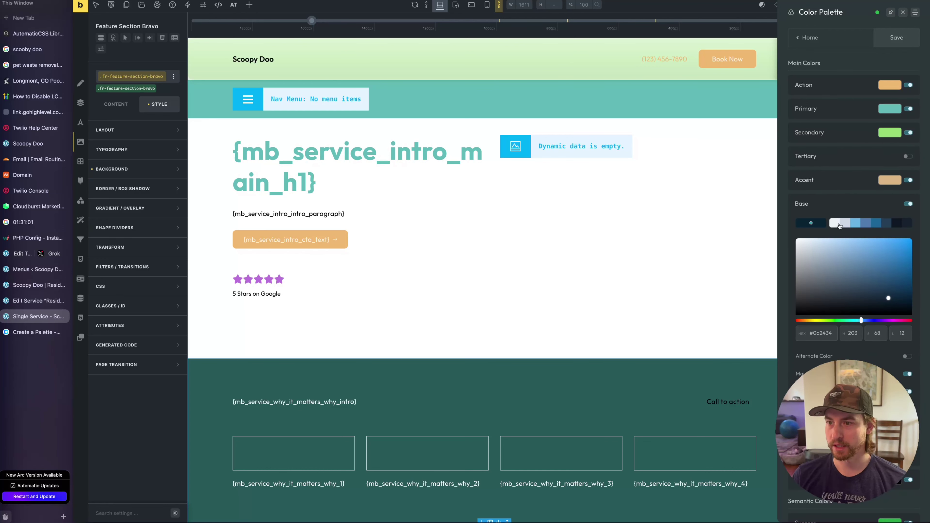
double_click(829, 337)
text(5FBAB7)
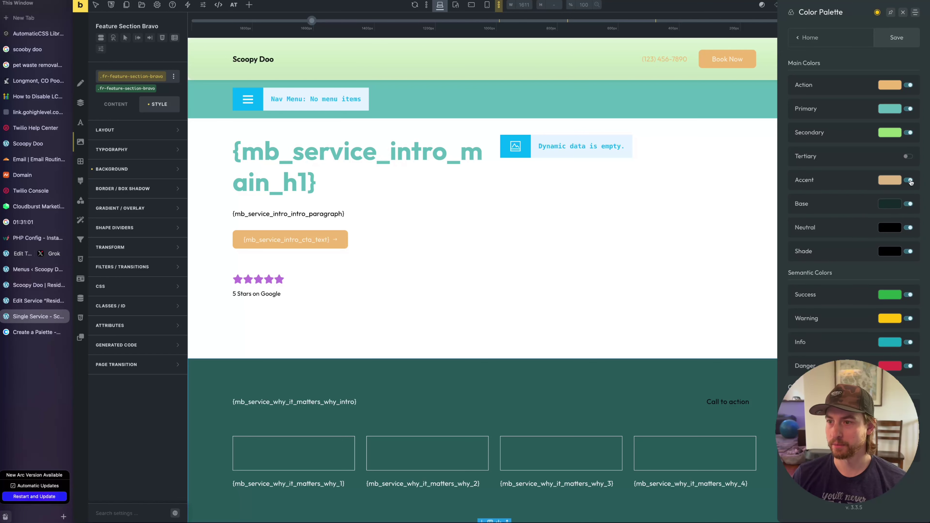
click(910, 181)
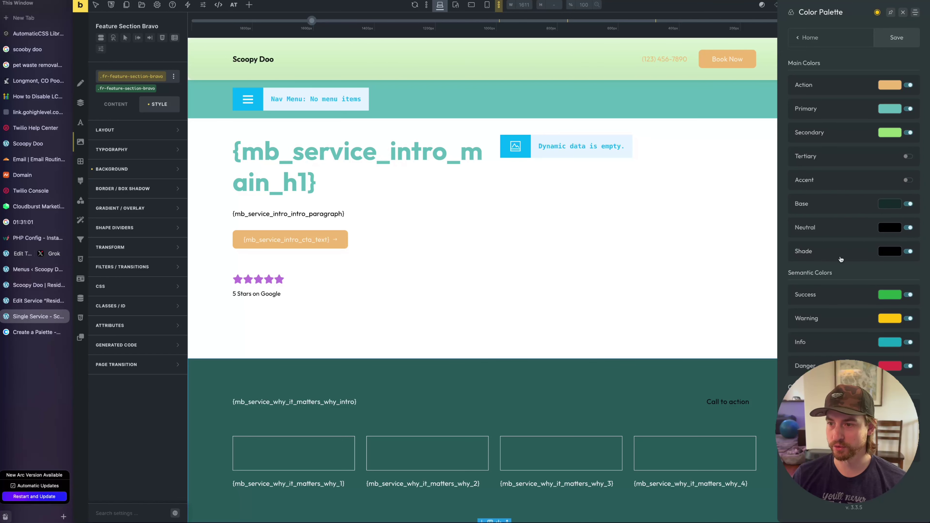
click(896, 39)
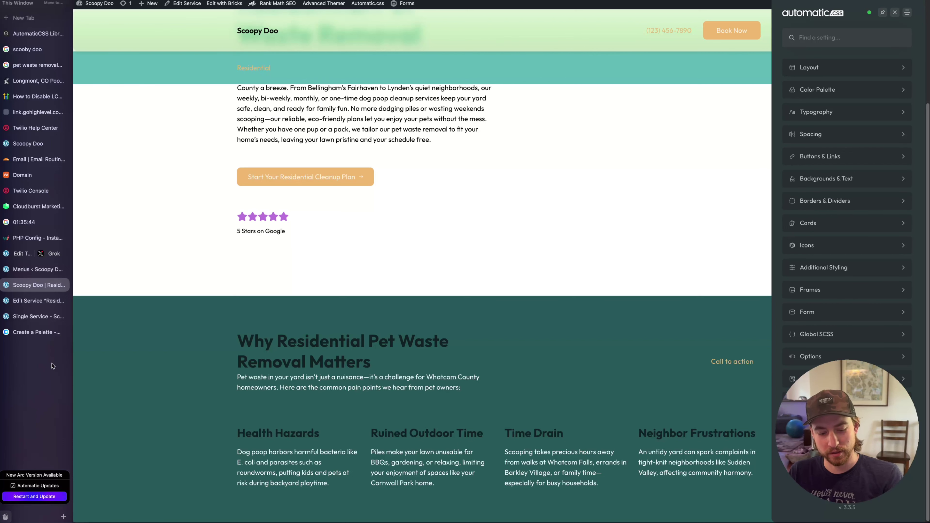
Search Google for 'google fonts most unique pairings', then return to the Single Service template
key(super+t)
text(google)
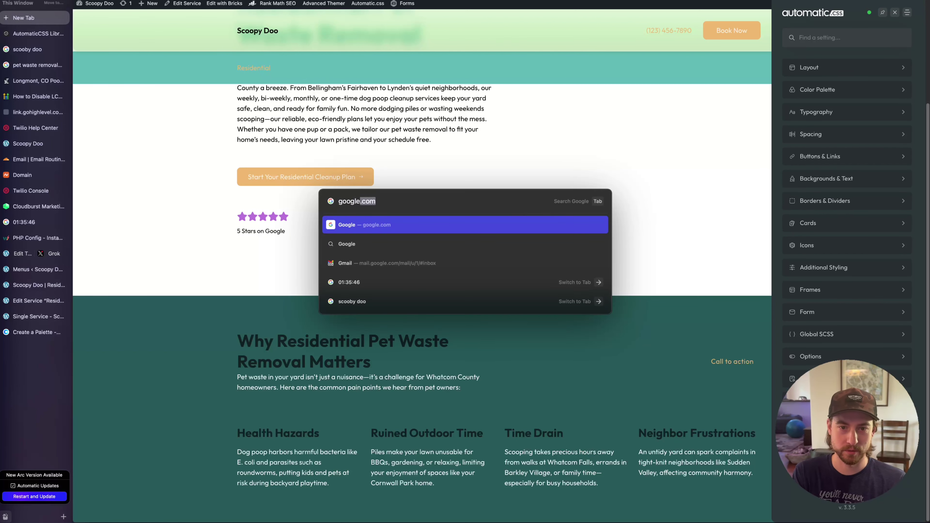
text( fonts most unique )
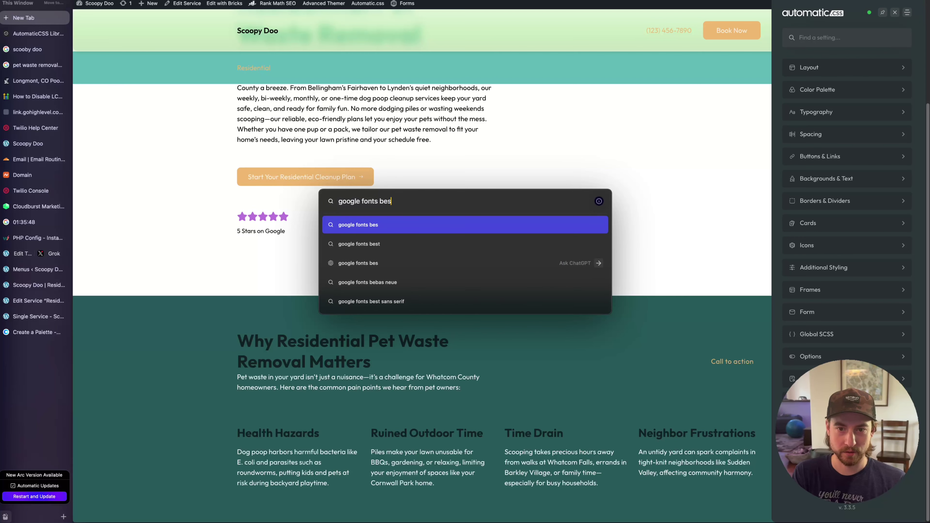
text(pairings)
key(Return)
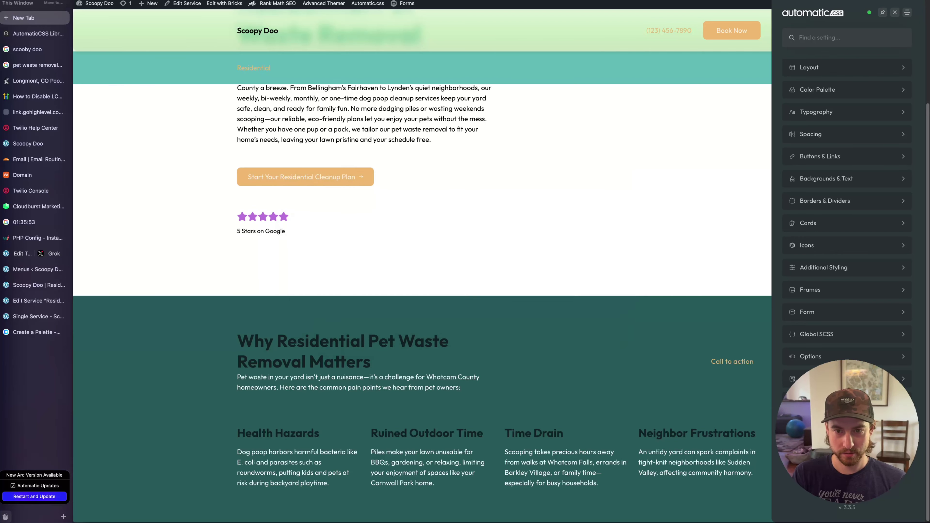
scroll(204, 274, down, 15)
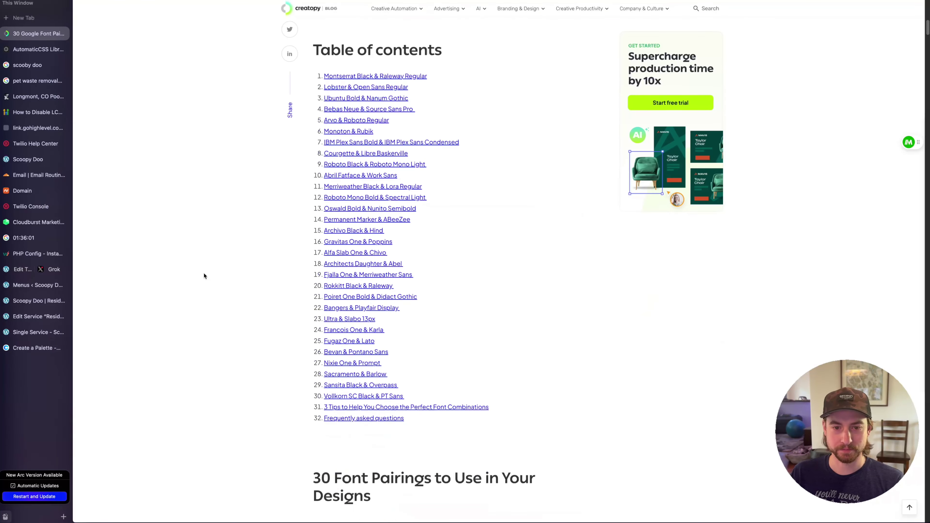
scroll(204, 275, down, 3)
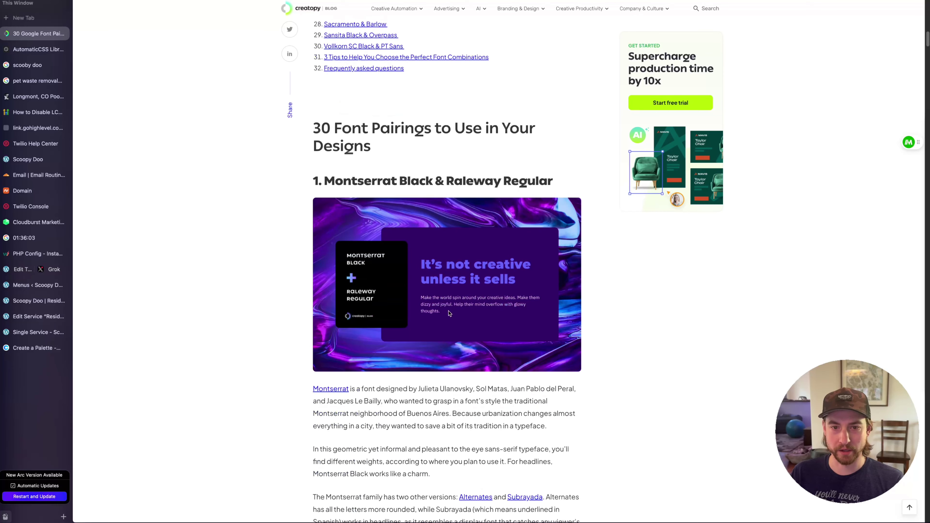
scroll(482, 206, down, 20)
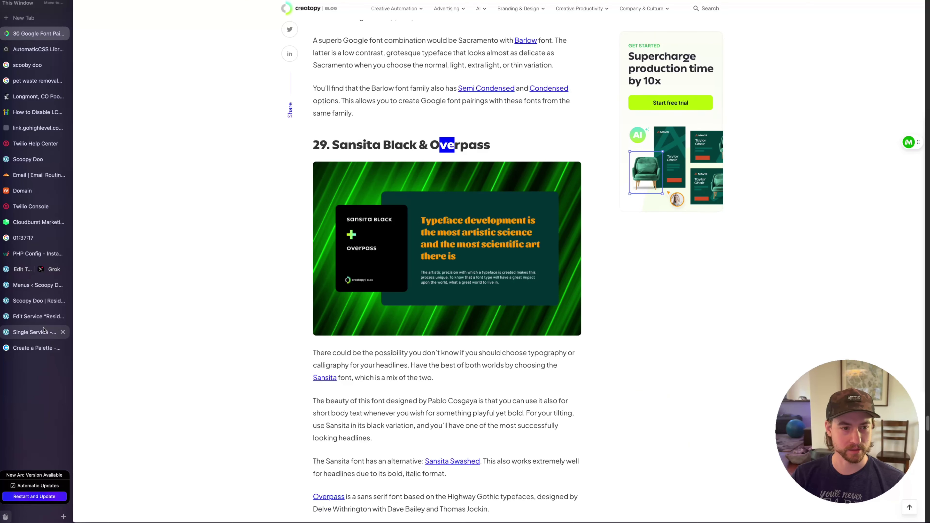
click(36, 321)
click(36, 332)
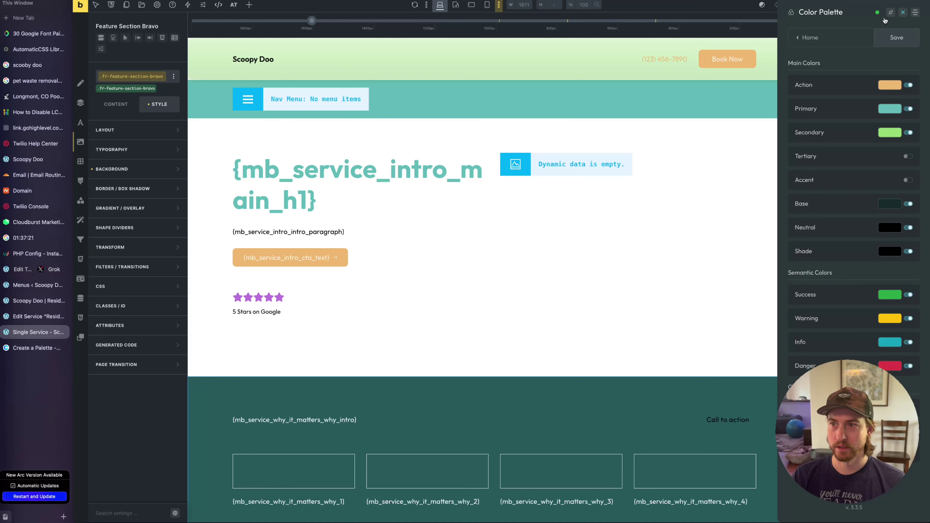
Open the builder's Theme Styles settings and review the theme style list and conditions
click(903, 12)
click(158, 5)
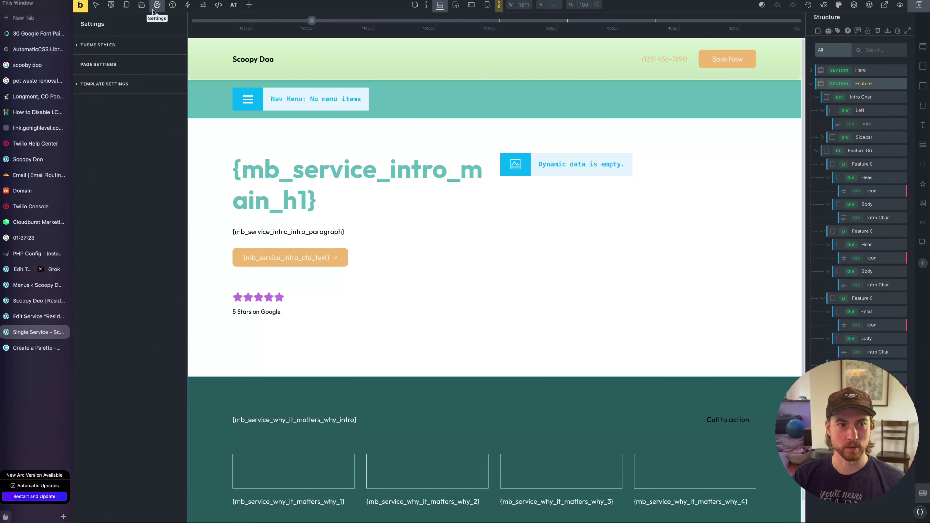
click(104, 46)
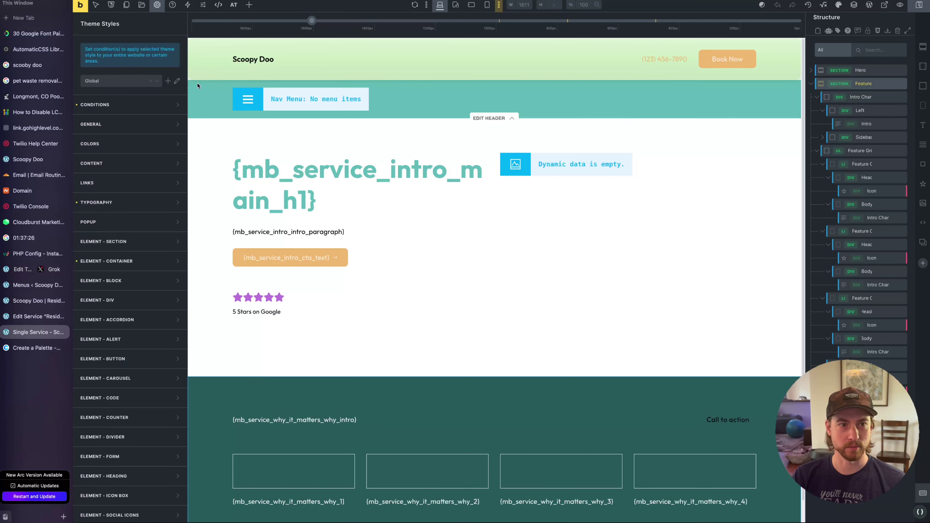
click(134, 85)
click(129, 70)
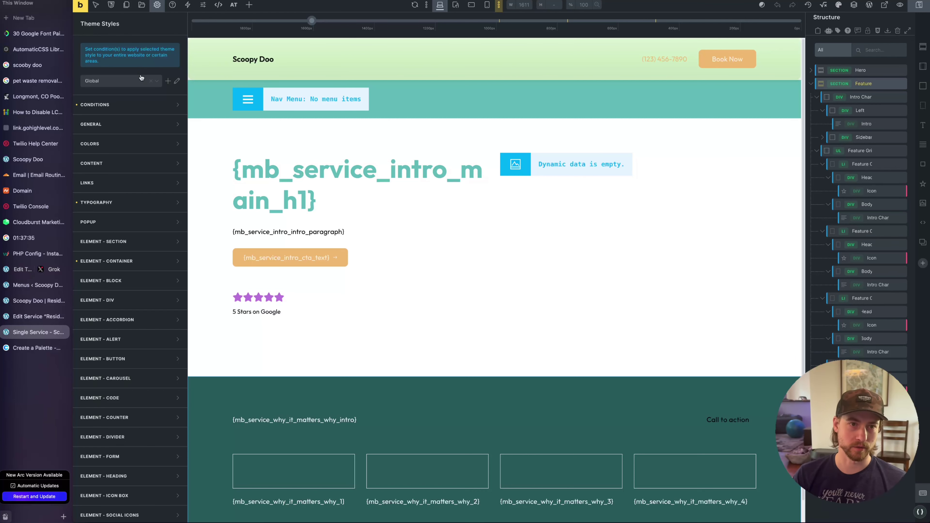
click(167, 80)
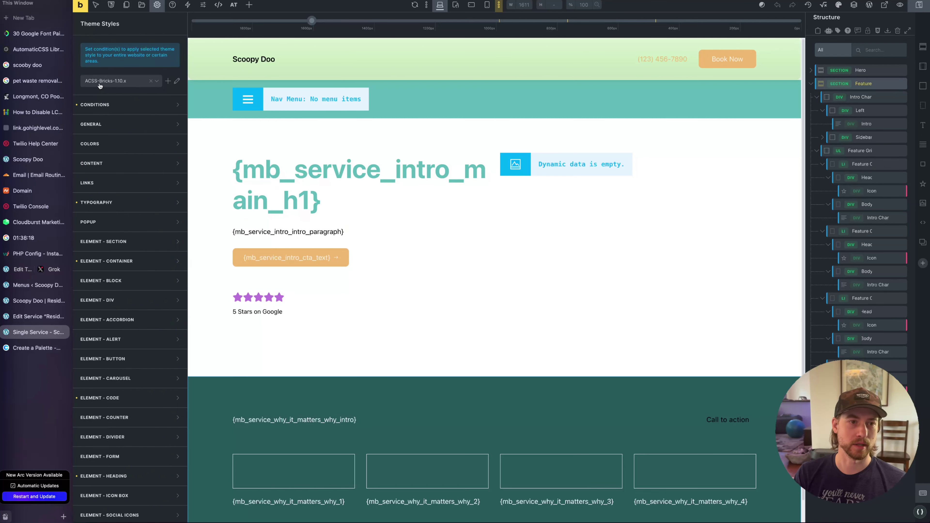
click(120, 104)
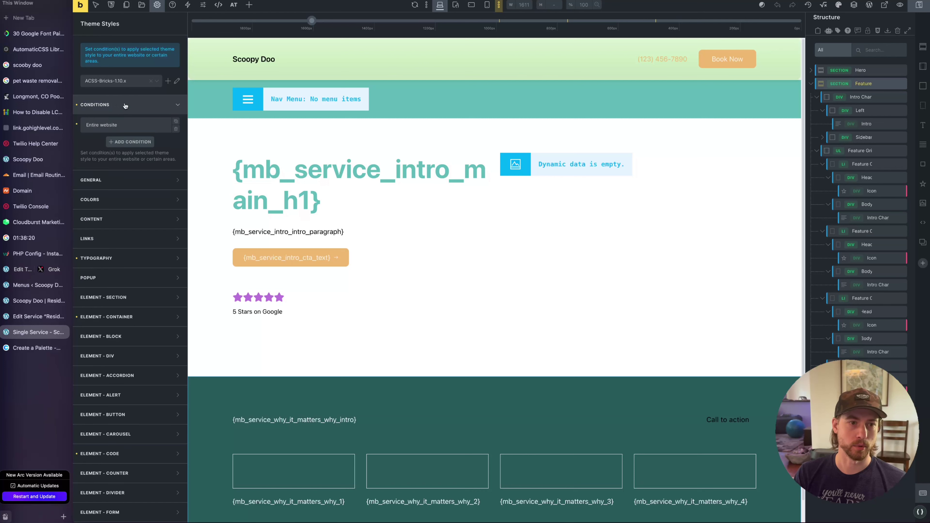
click(119, 103)
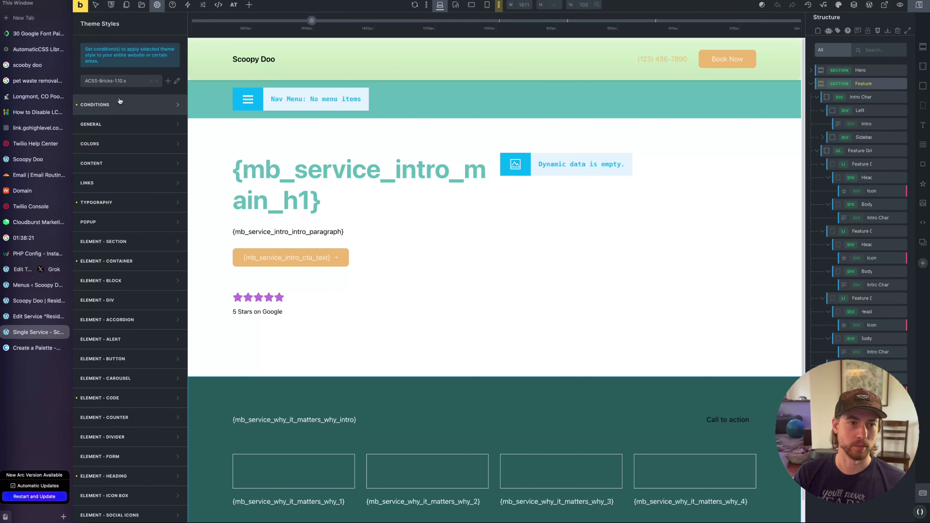
Review the container, code and heading element settings, then reopen the theme style's Typography
click(124, 202)
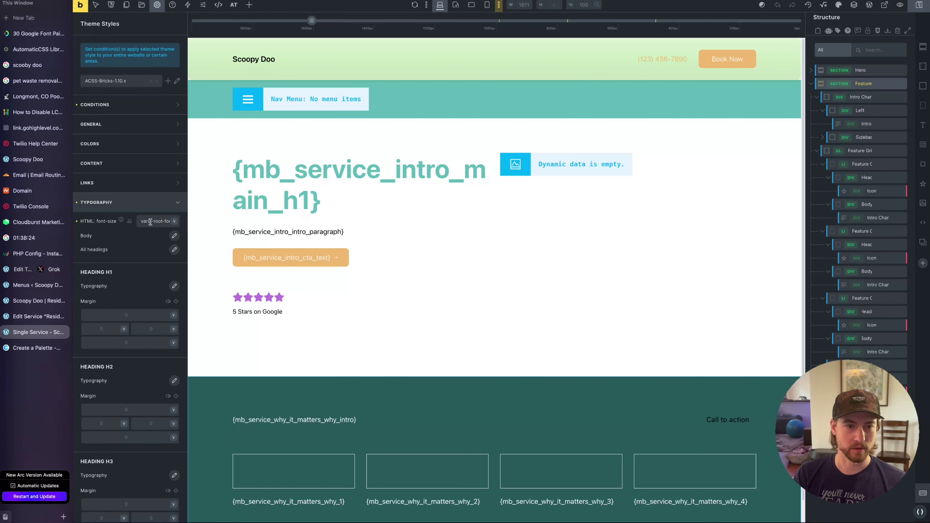
drag(144, 221, 169, 224)
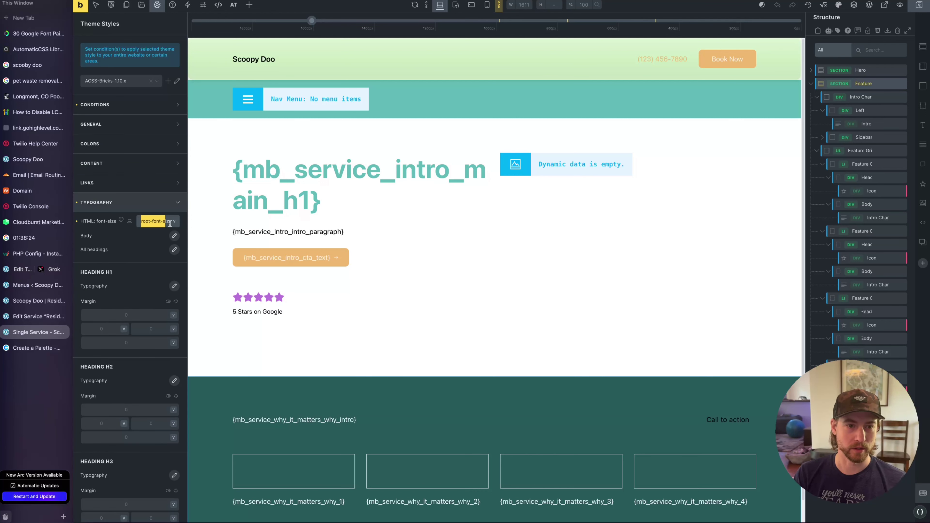
click(142, 204)
click(136, 263)
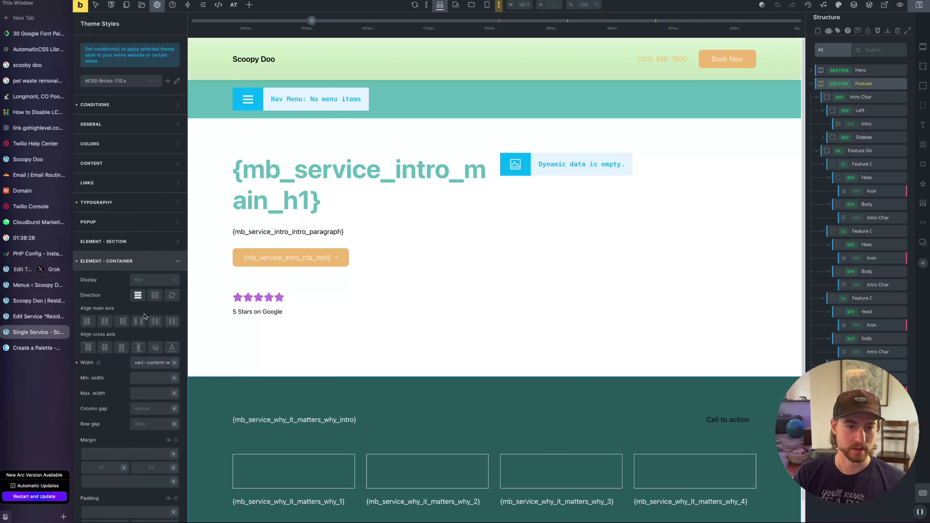
scroll(145, 293, down, 5)
click(124, 215)
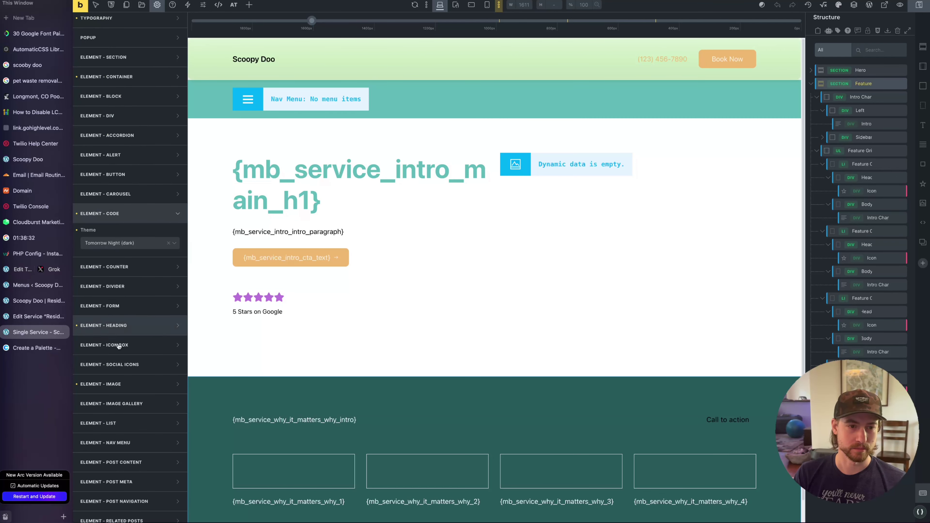
click(118, 324)
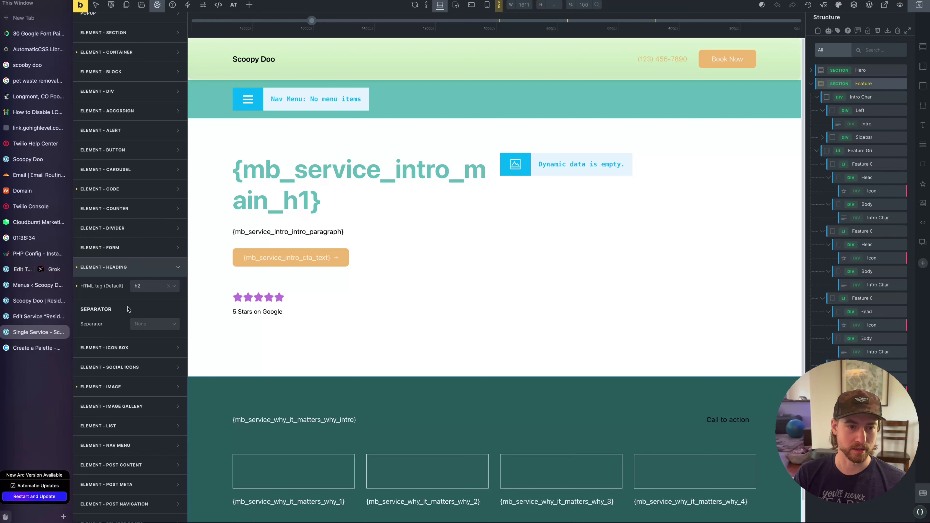
click(137, 267)
scroll(139, 301, up, 6)
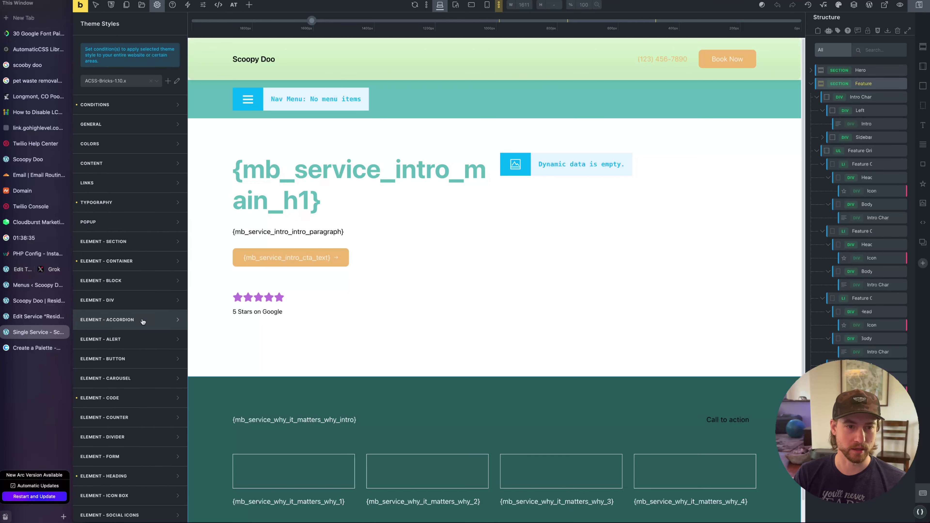
click(118, 203)
scroll(153, 266, down, 1)
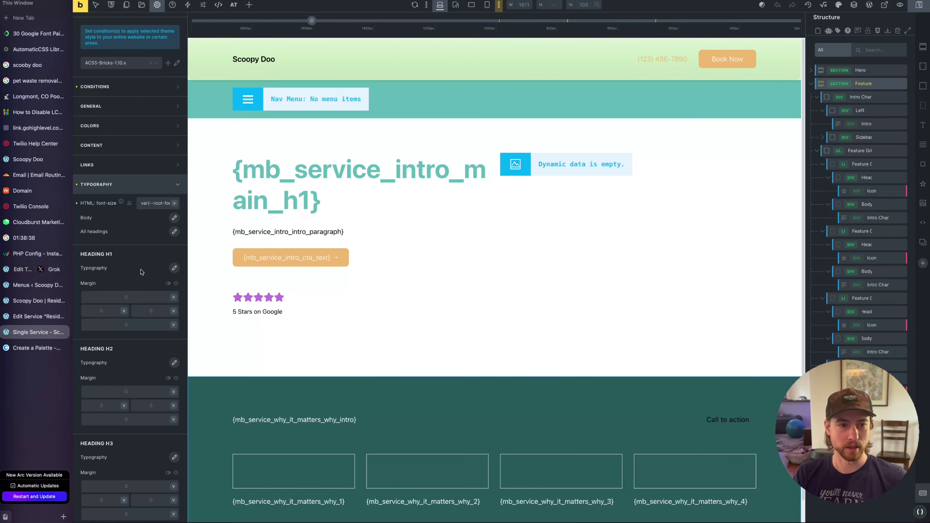
Set the All headings font family to Sansita, copying the name from the Creatopy font-pairing article
click(174, 231)
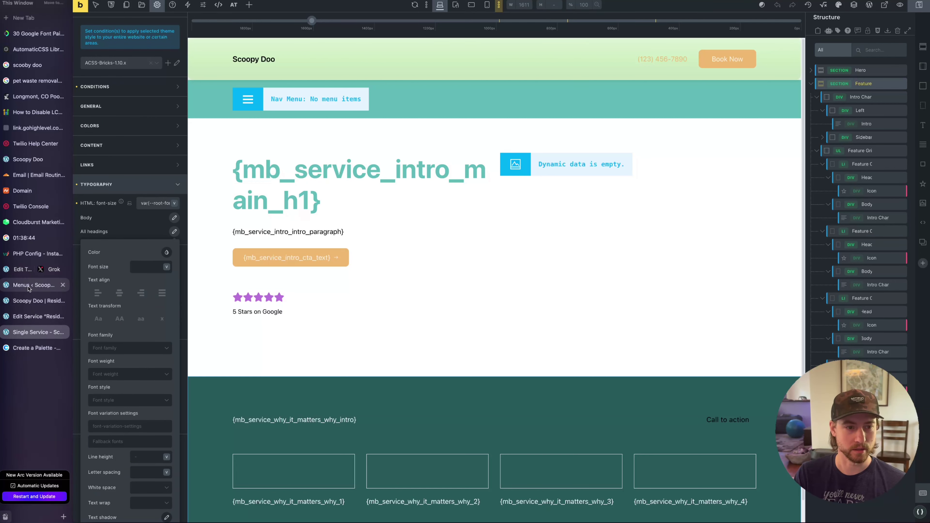
click(37, 33)
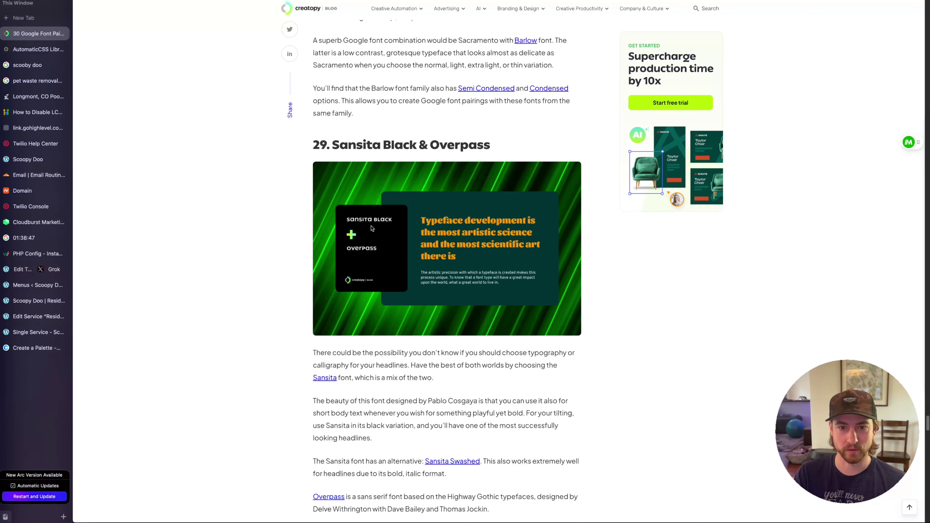
drag(332, 146, 375, 149)
key(ctrl+c)
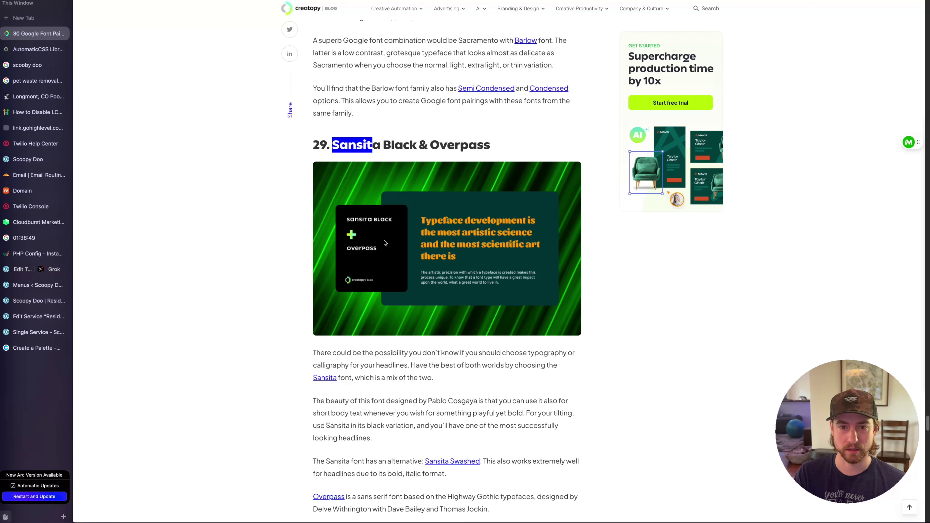
click(35, 332)
click(124, 347)
key(ctrl+v)
click(122, 377)
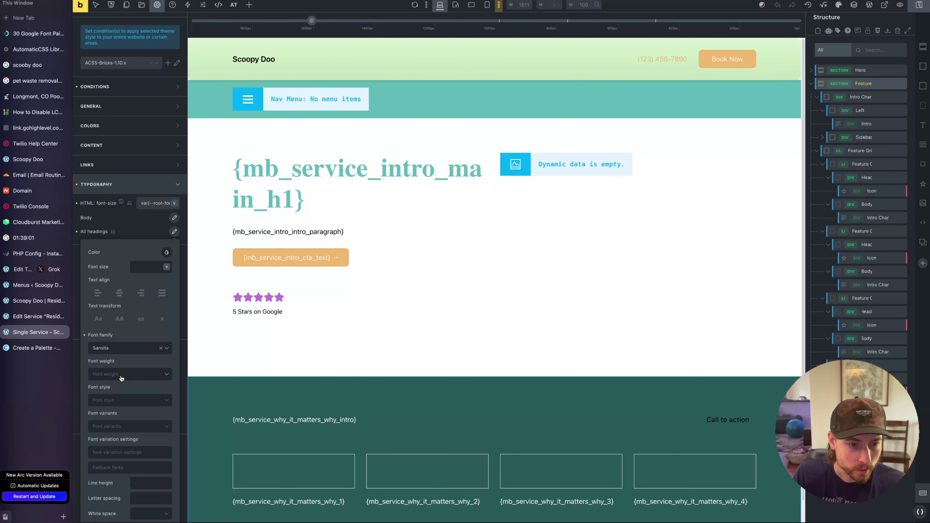
Move on to Body typography and bring up its font family choices
click(174, 231)
click(174, 218)
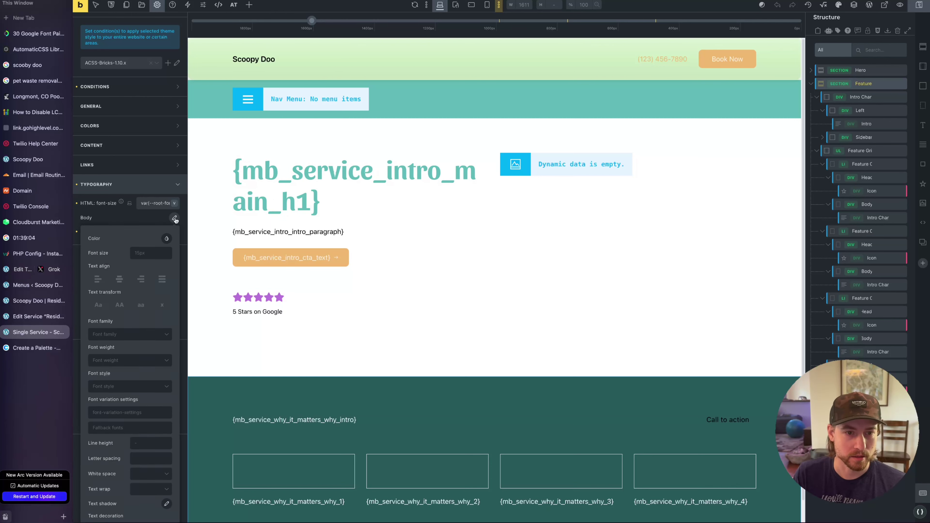
click(143, 337)
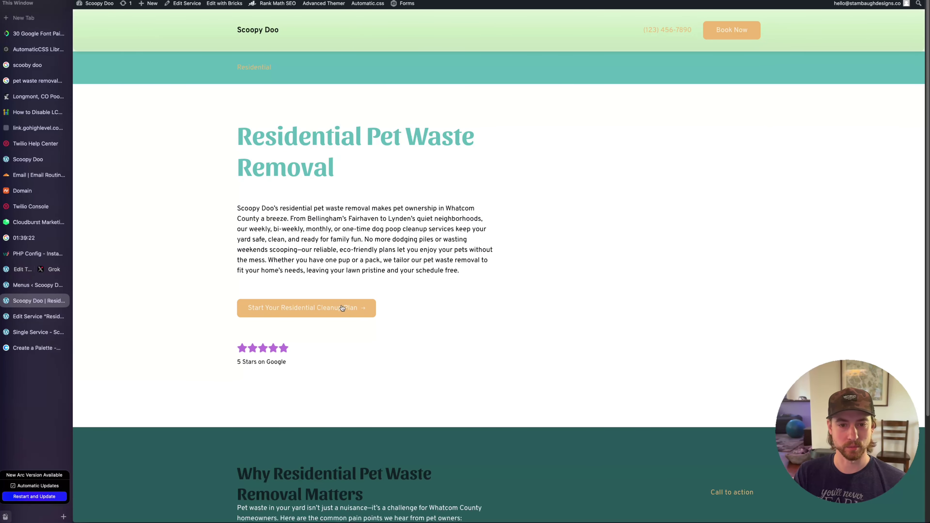
Give the dog-poop-scooping photo the alt text 'man scooping dog poop off a lawn'
scroll(521, 322, down, 4)
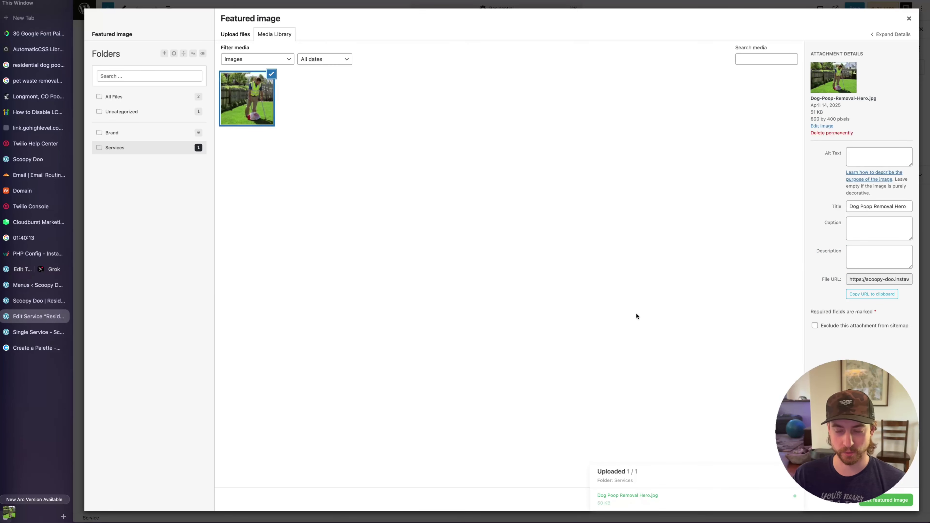
triple_click(854, 208)
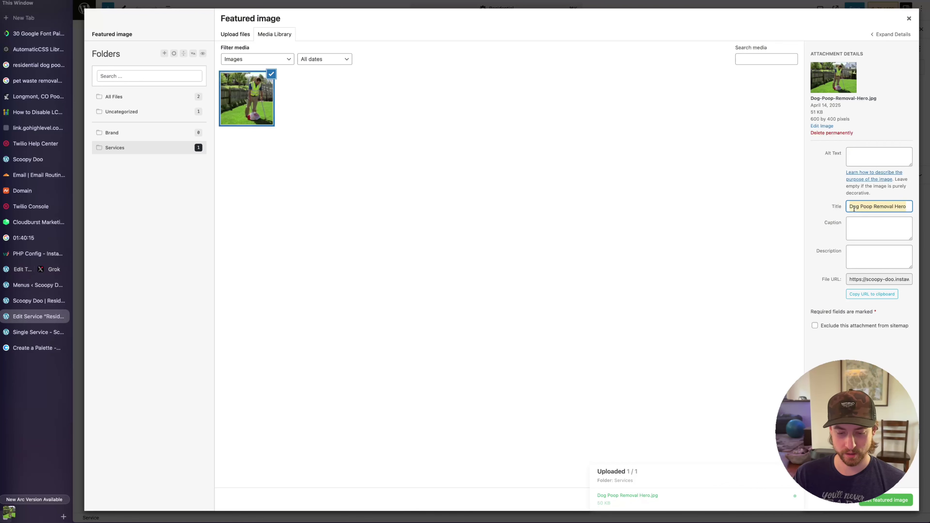
click(865, 158)
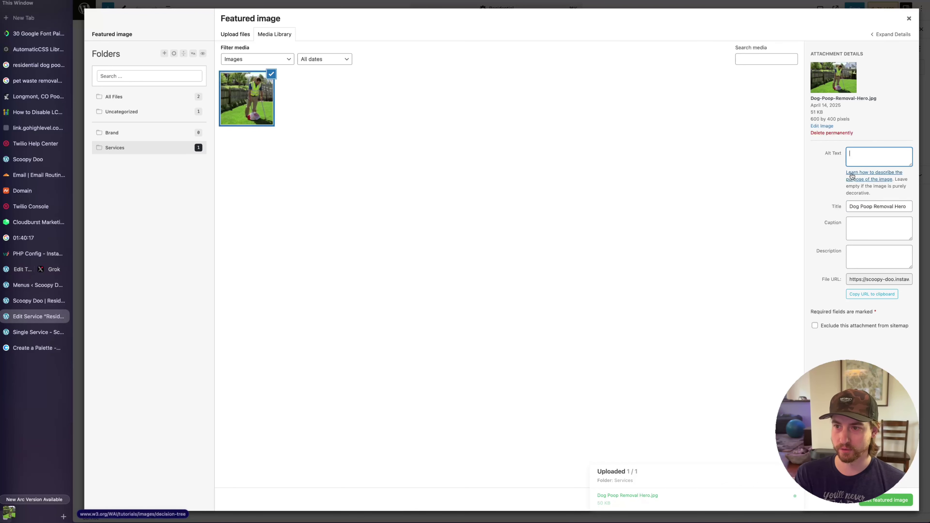
text(man )
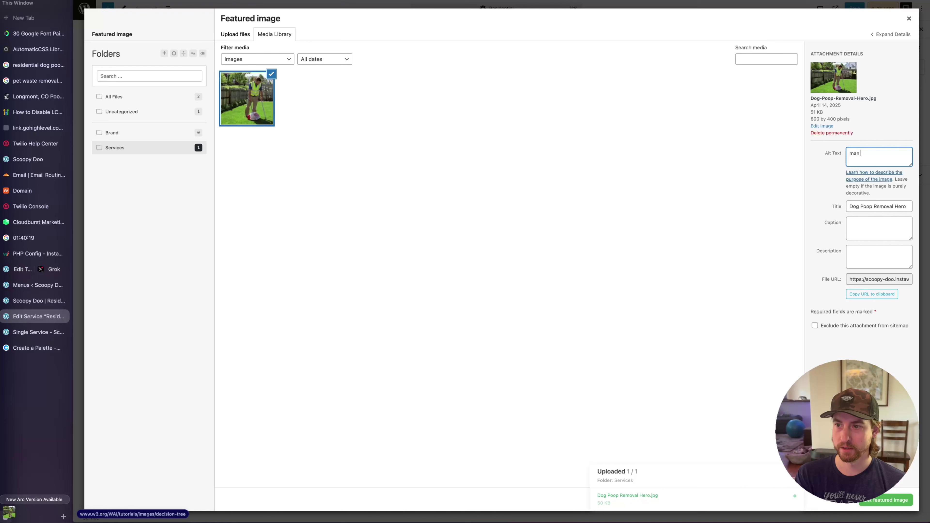
text(scooping do)
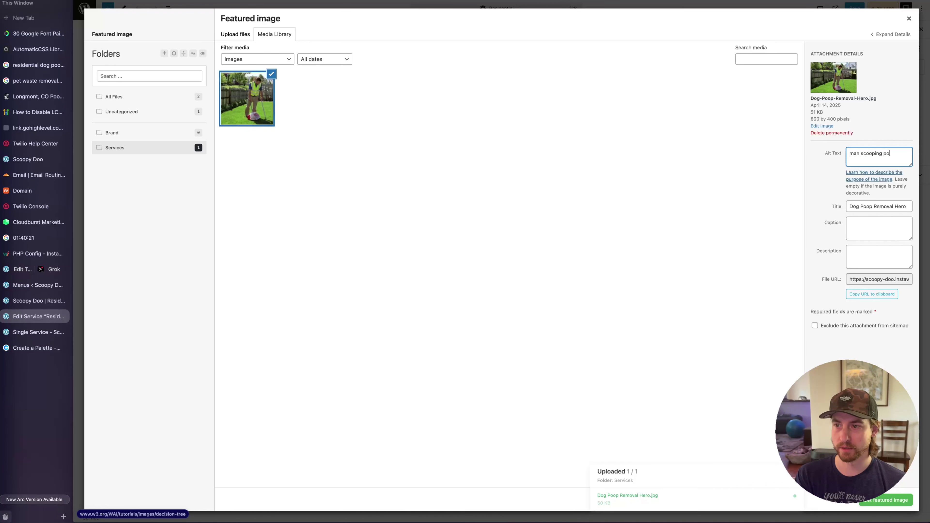
text(g poop off a la)
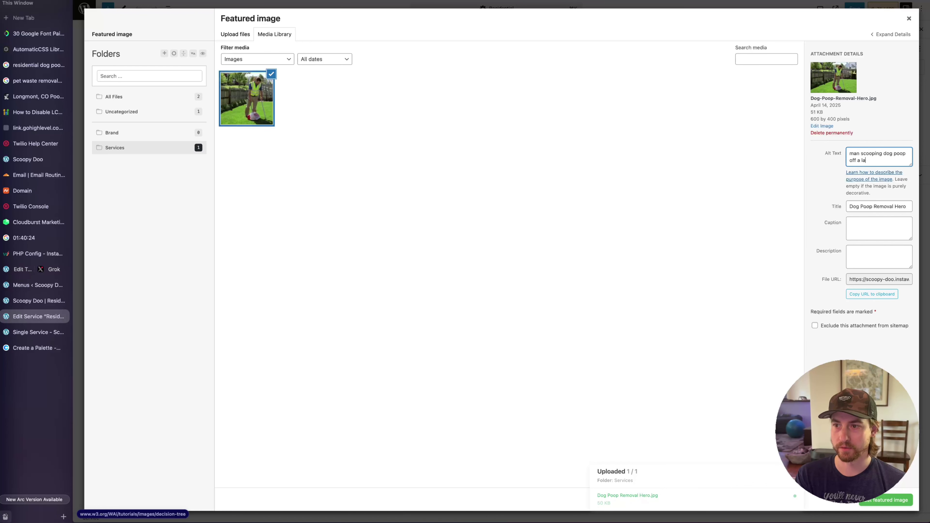
text(wn)
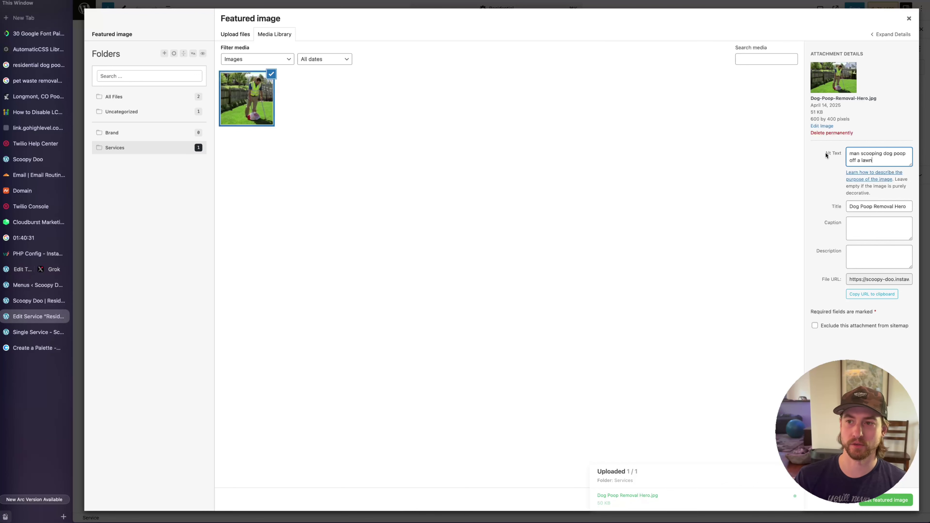
Reuse the image title as its description, set it as featured image, and view the live page
key(Tab)
key(ctrl+c)
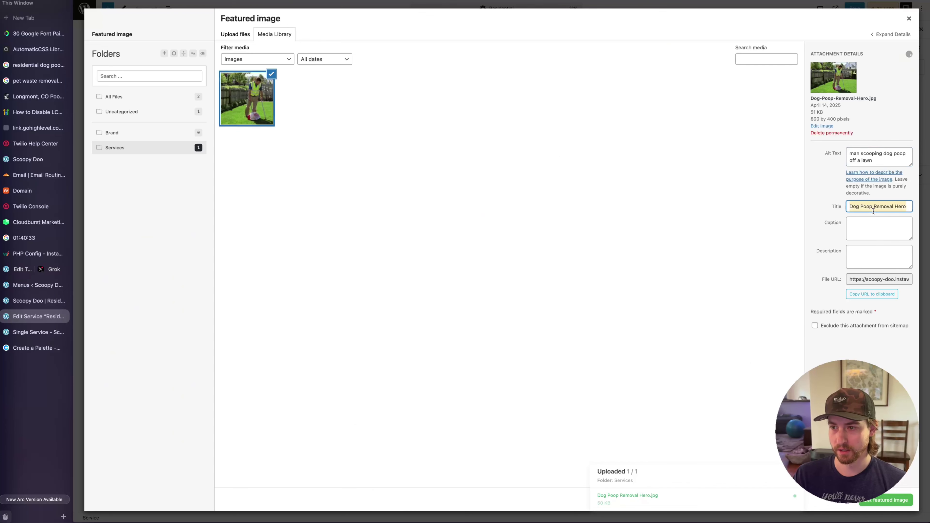
click(867, 262)
key(ctrl+v)
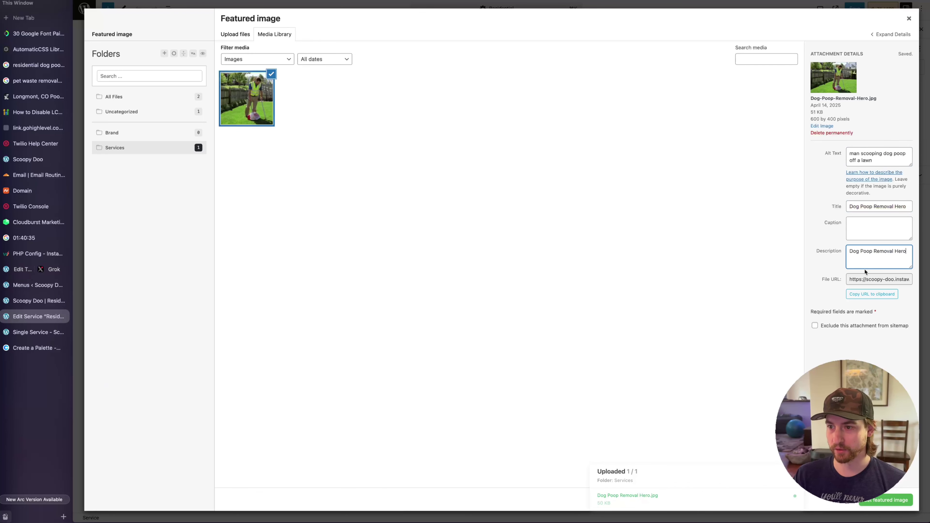
click(886, 500)
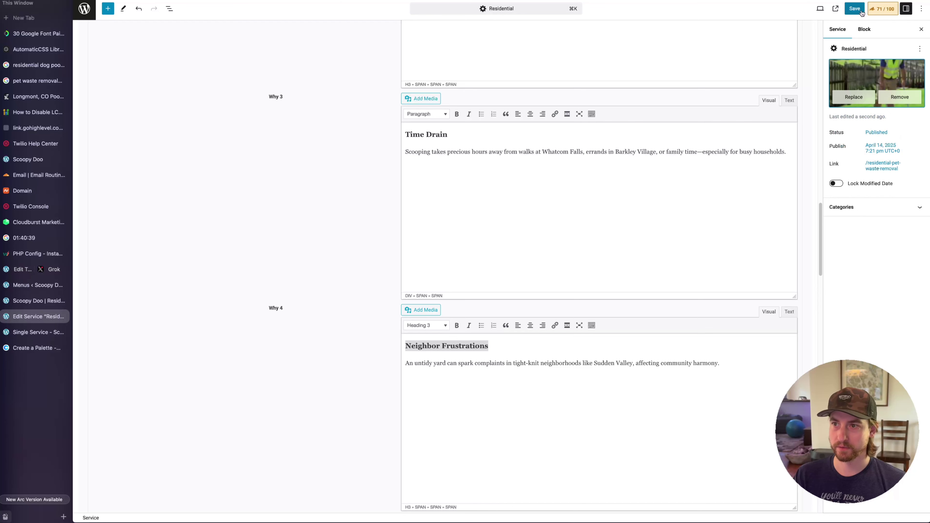
key(ctrl+Tab)
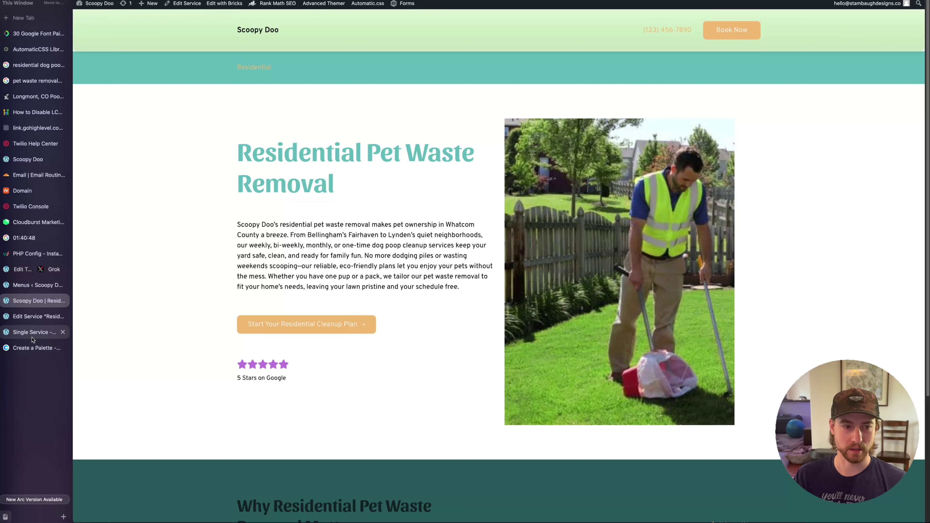
Change the hero image's aspect ratio from 3 / 4 to 4 / 3
click(34, 331)
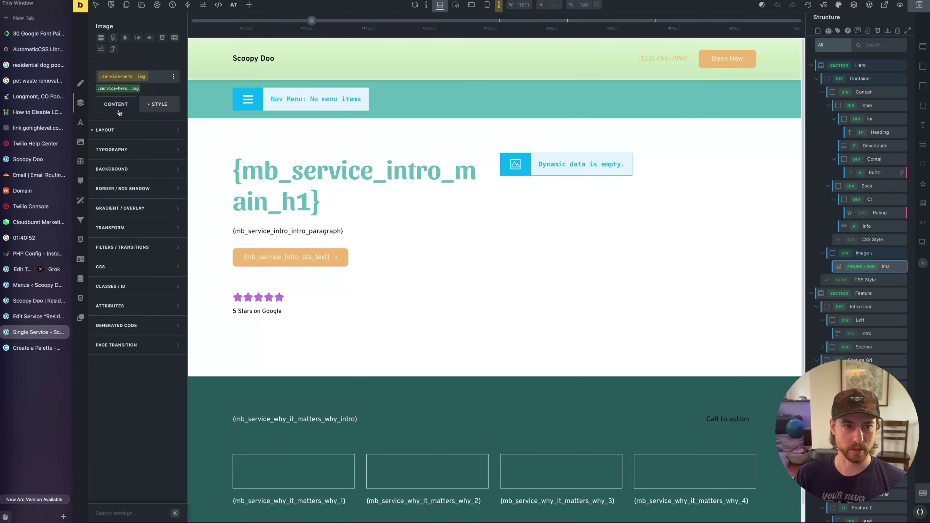
click(116, 104)
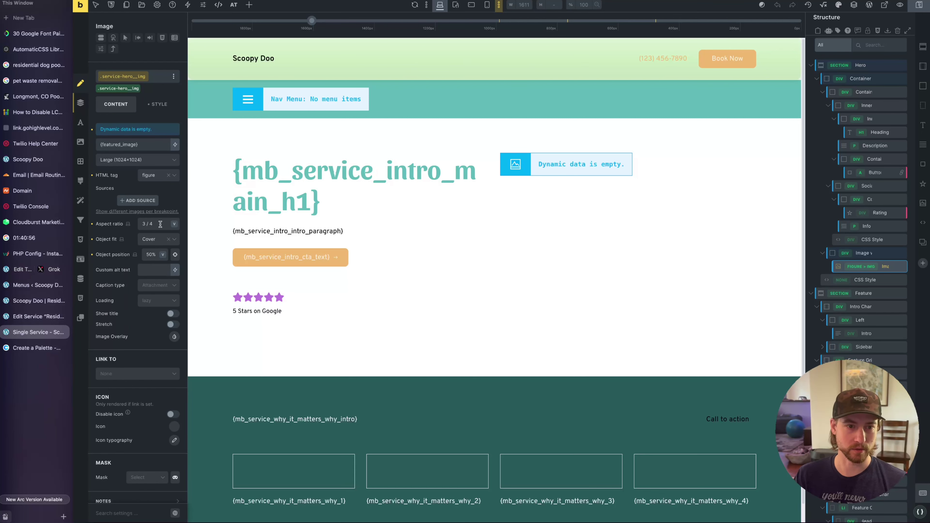
click(118, 225)
text(4)
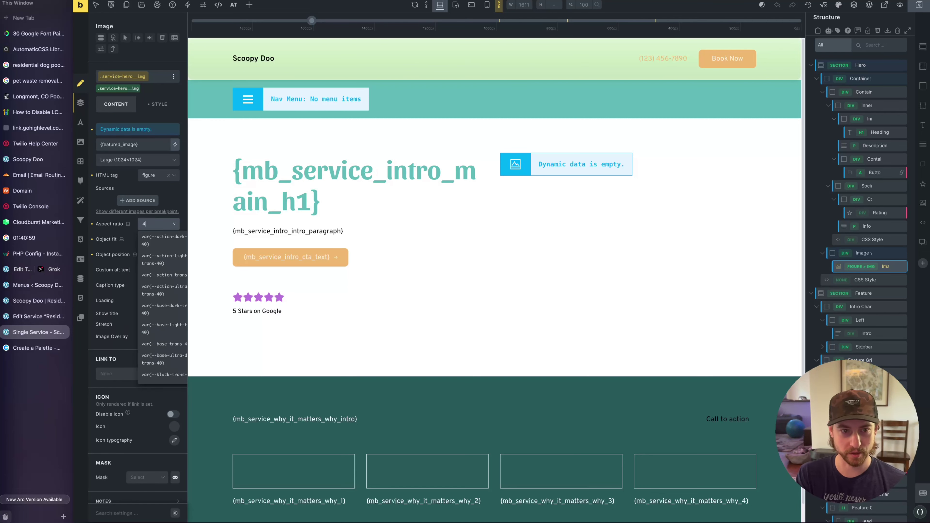
text( / 3)
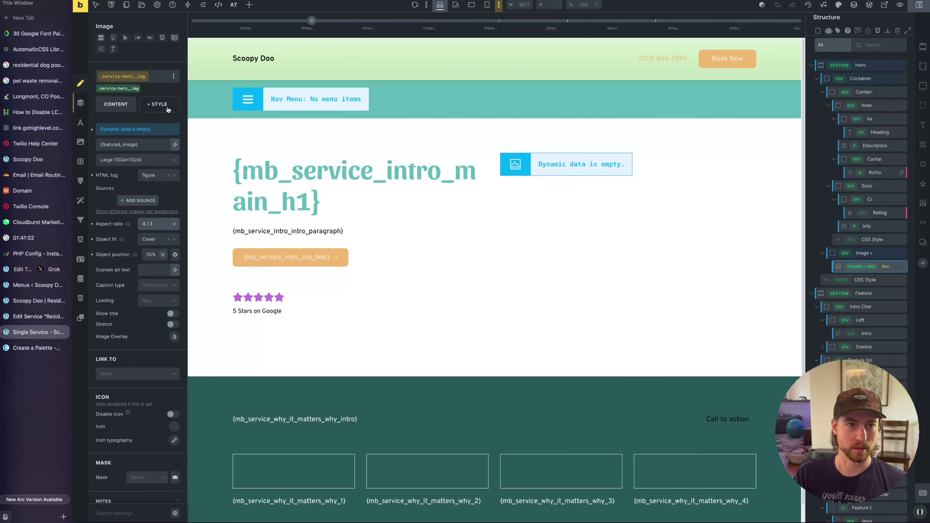
Give the hero image a 7em border radius
click(160, 104)
click(139, 188)
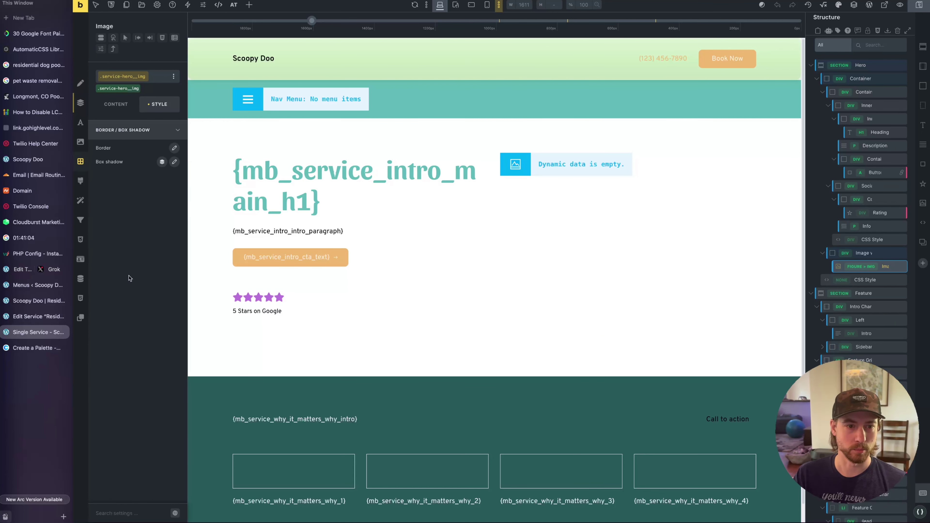
click(174, 149)
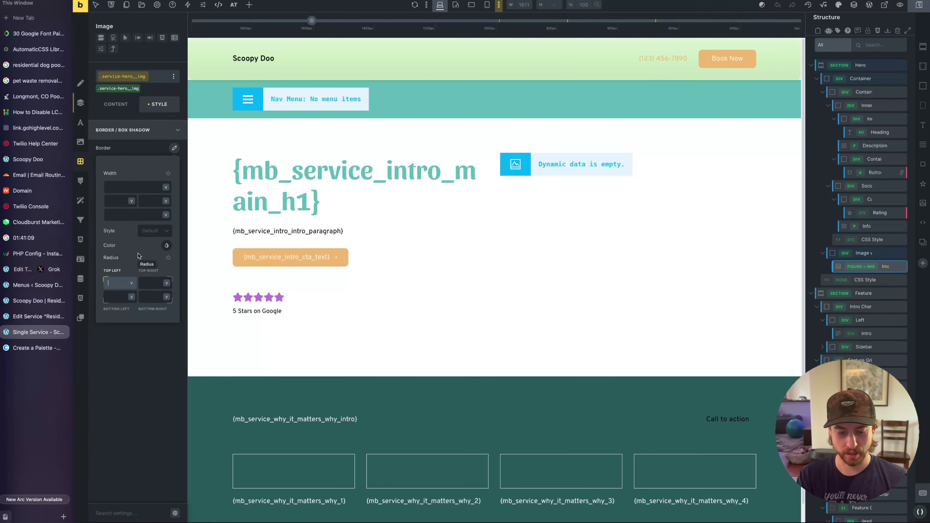
text(7em)
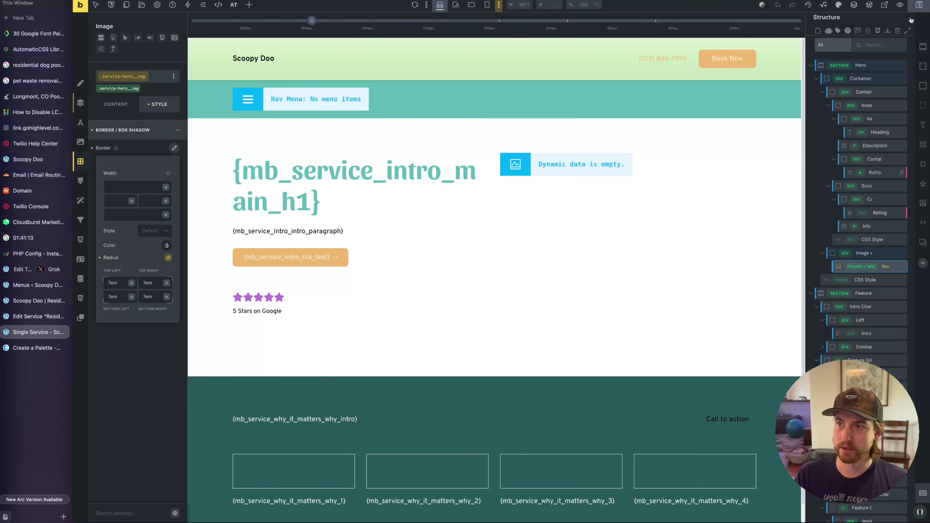
Check the rounded 4:3 hero image on the live Residential page
click(38, 300)
scroll(744, 239, down, 3)
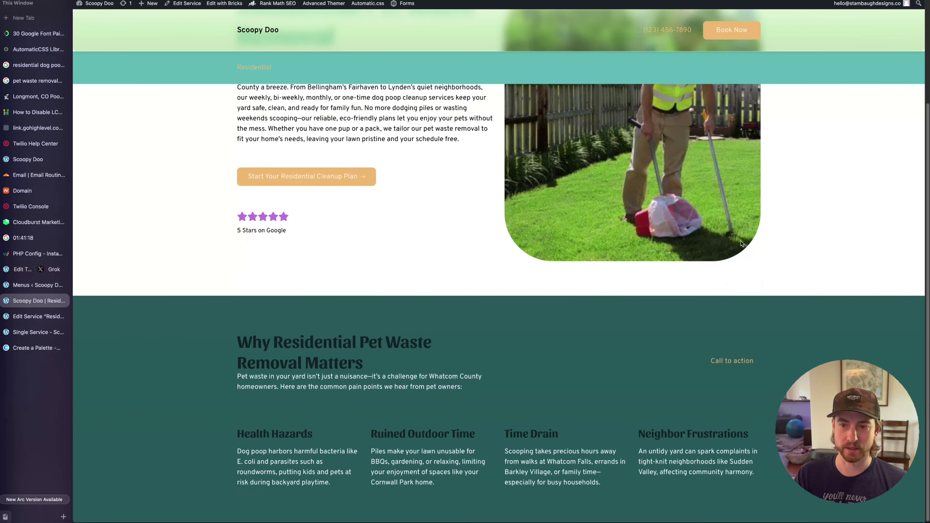
scroll(680, 304, up, 2)
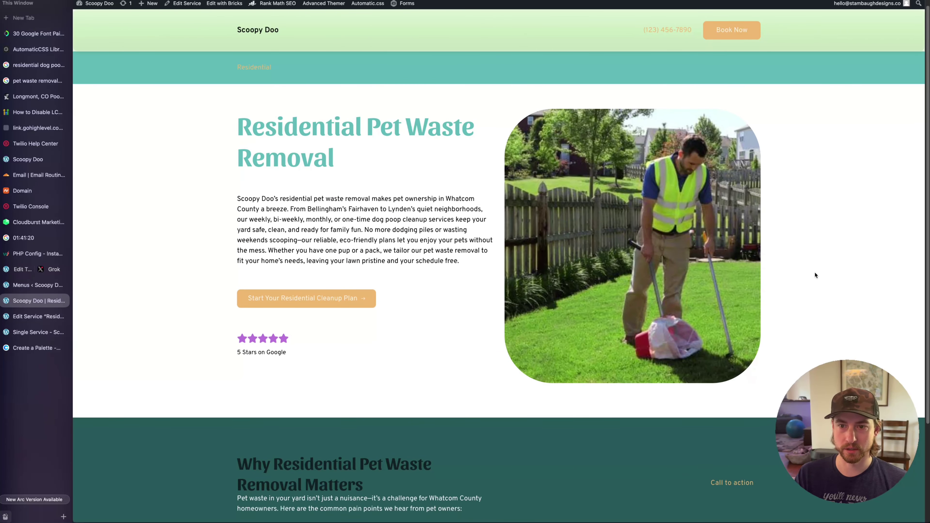
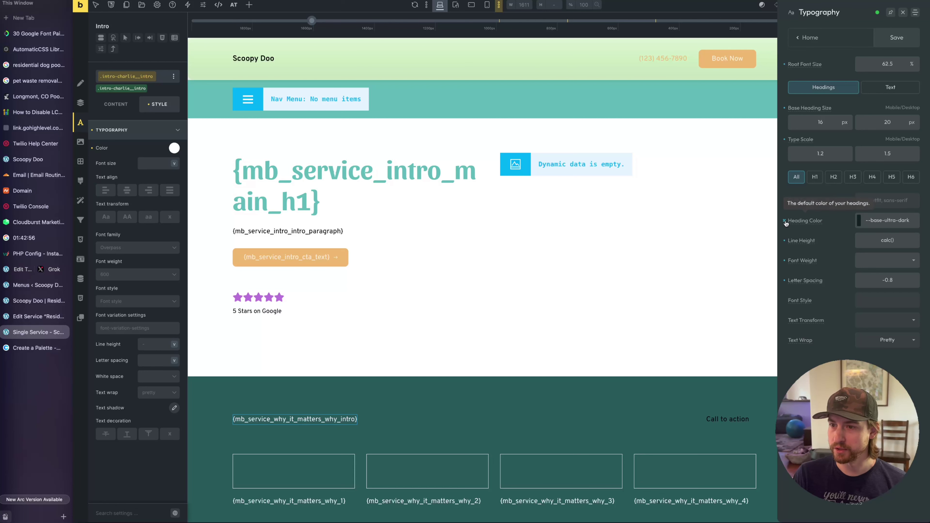
Leave the global Heading Color empty and save the typography settings
click(785, 220)
click(882, 220)
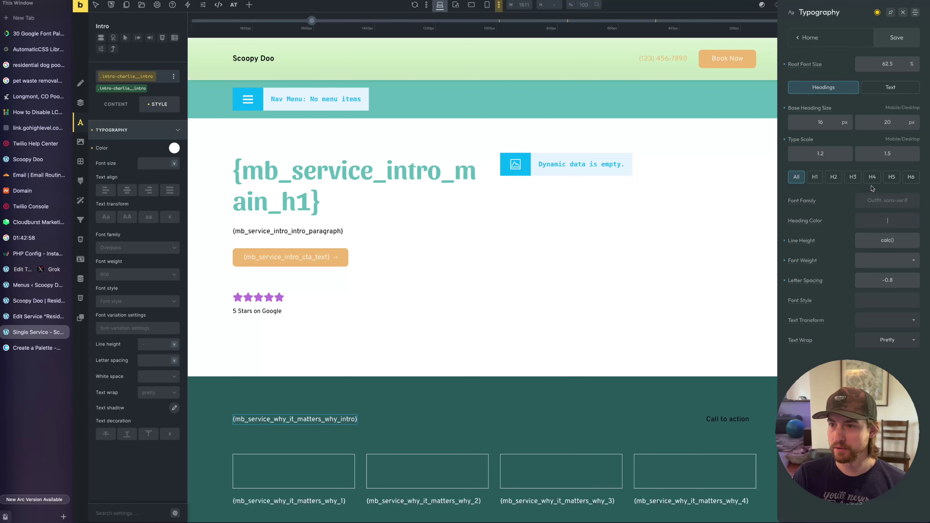
click(883, 91)
click(843, 89)
click(891, 44)
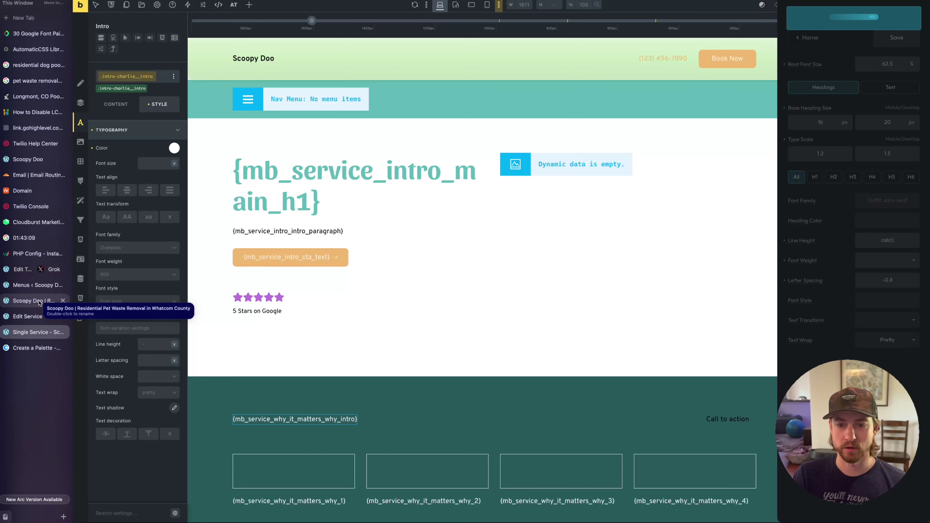
On the live service page, inspect the Ruined Outdoor Time heading's markup
click(40, 303)
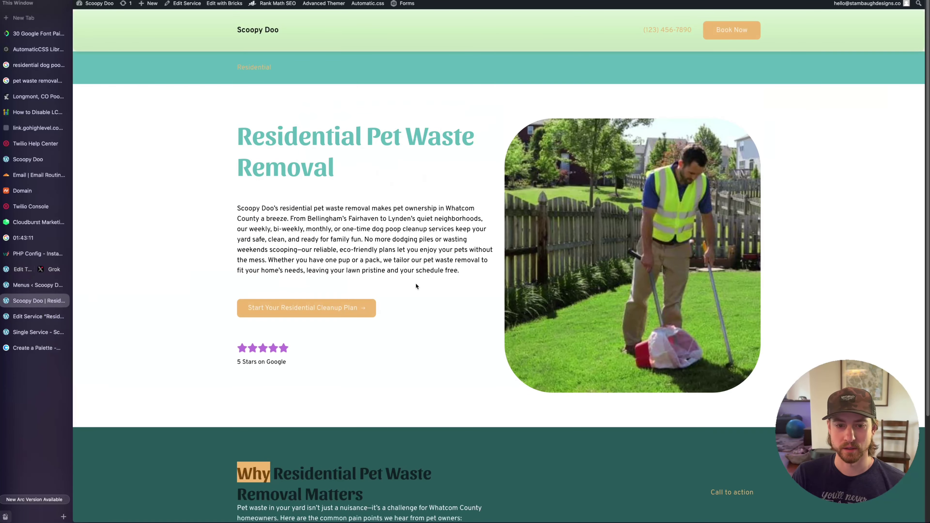
scroll(505, 275, down, 3)
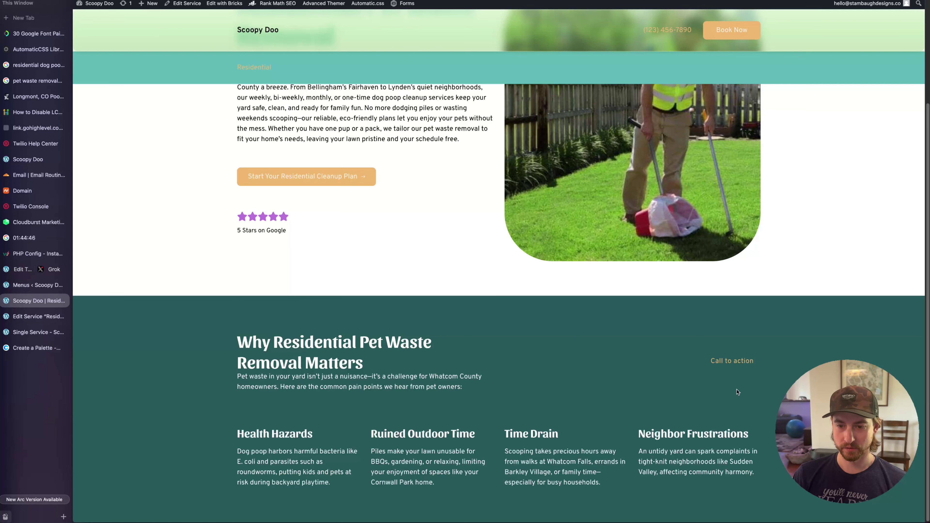
triple_click(283, 437)
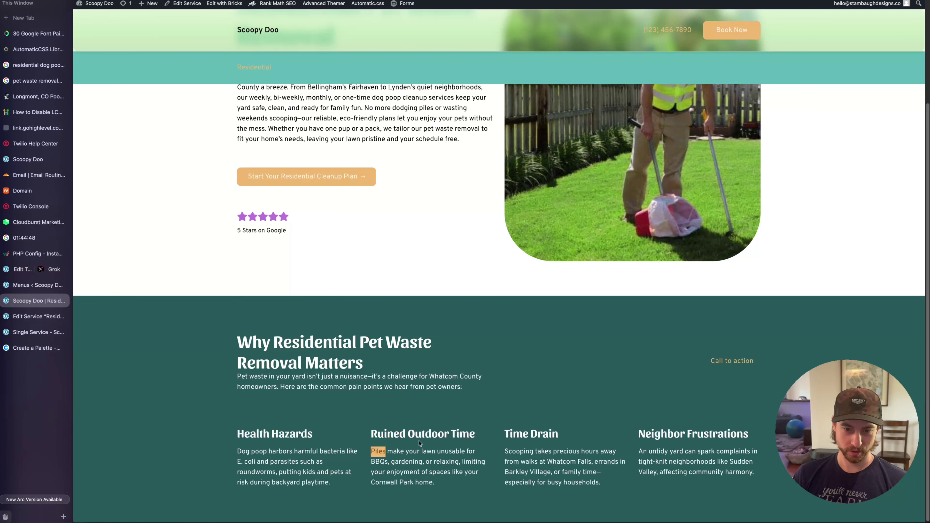
triple_click(425, 434)
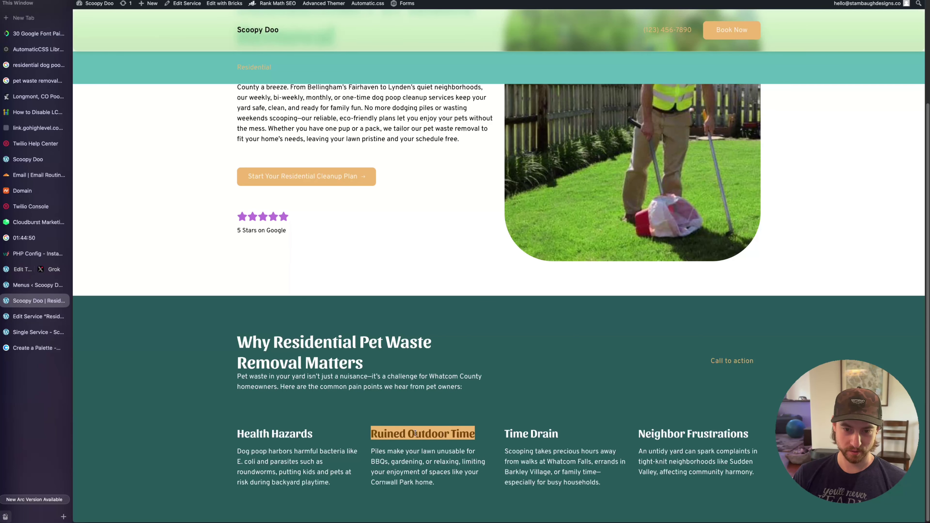
right_click(415, 433)
click(448, 518)
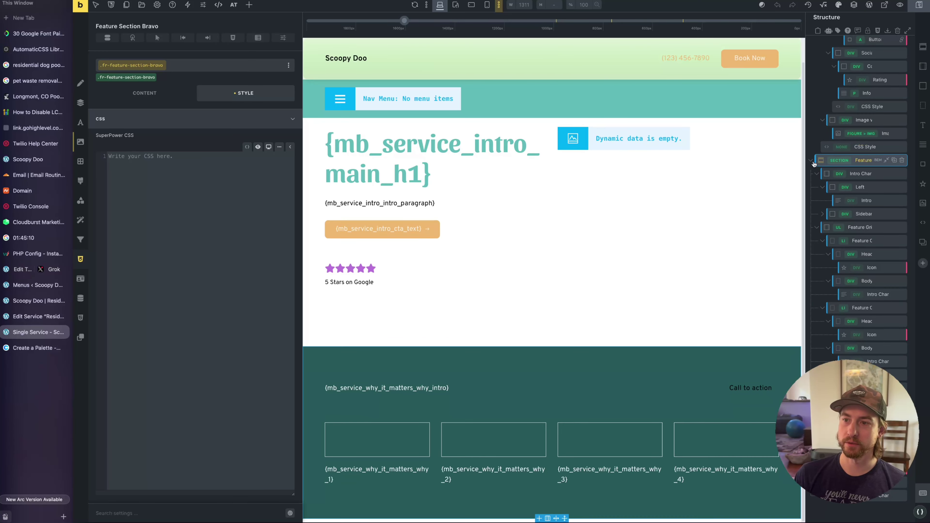
Add %root% h3 { color: var(--secondary); } to the Feature section's CSS and check the live headings
click(812, 161)
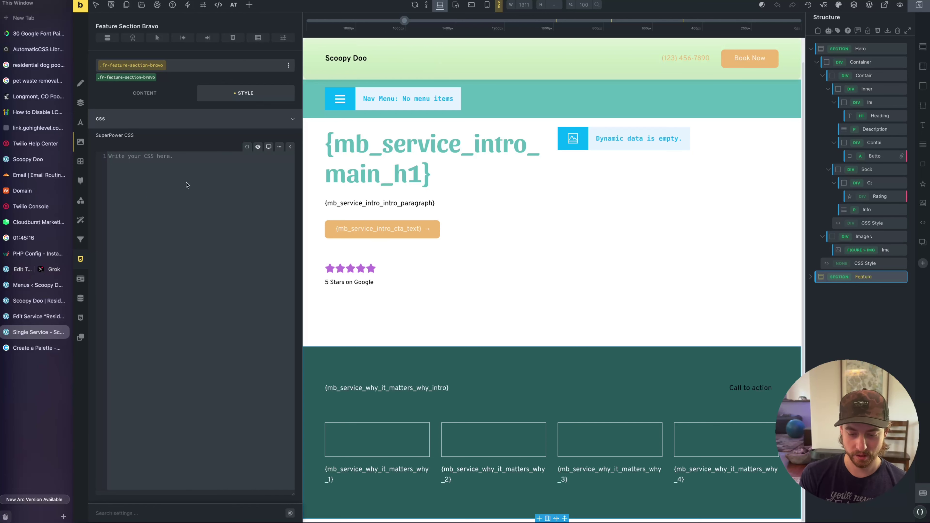
text(%root% )
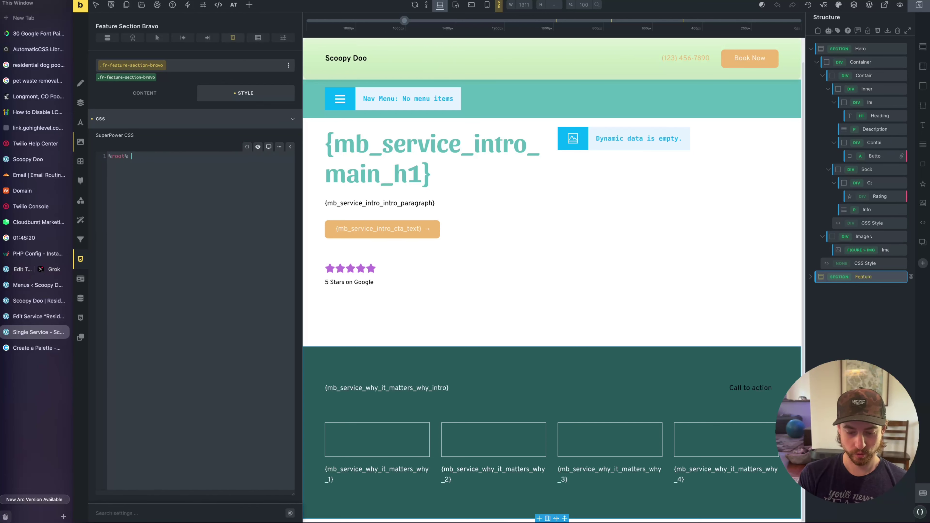
text(h3 {   )
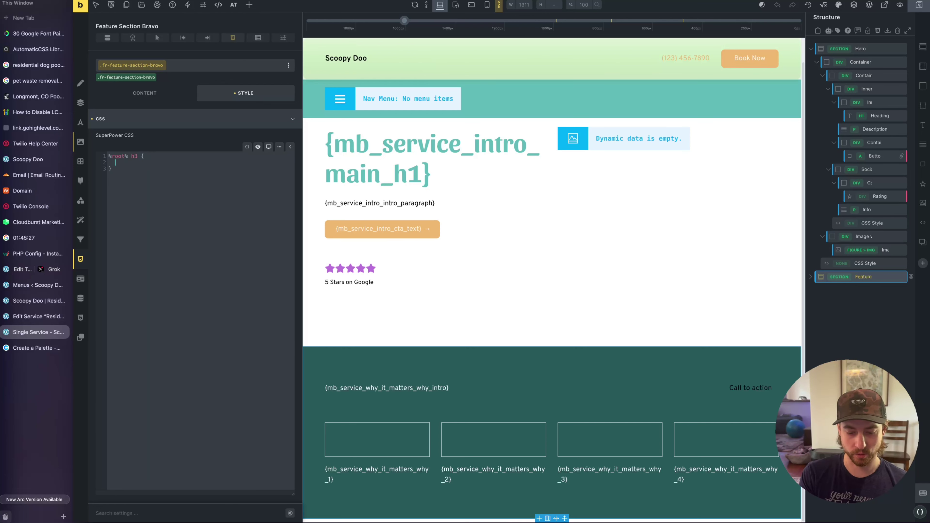
text(color: var()
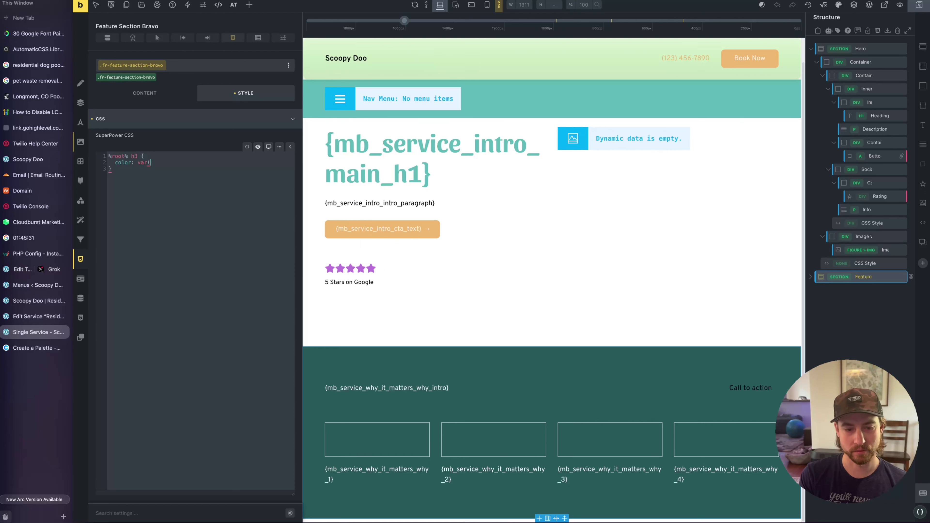
text(--second)
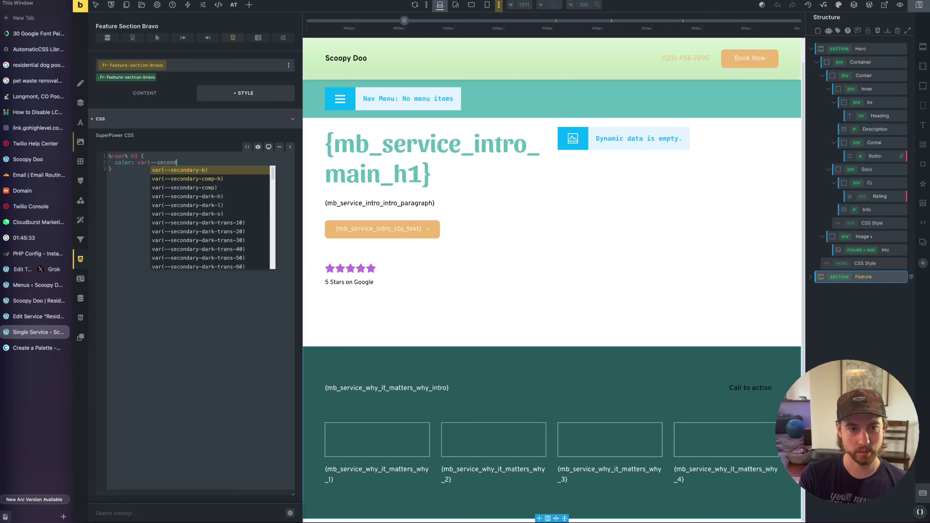
text(ary)
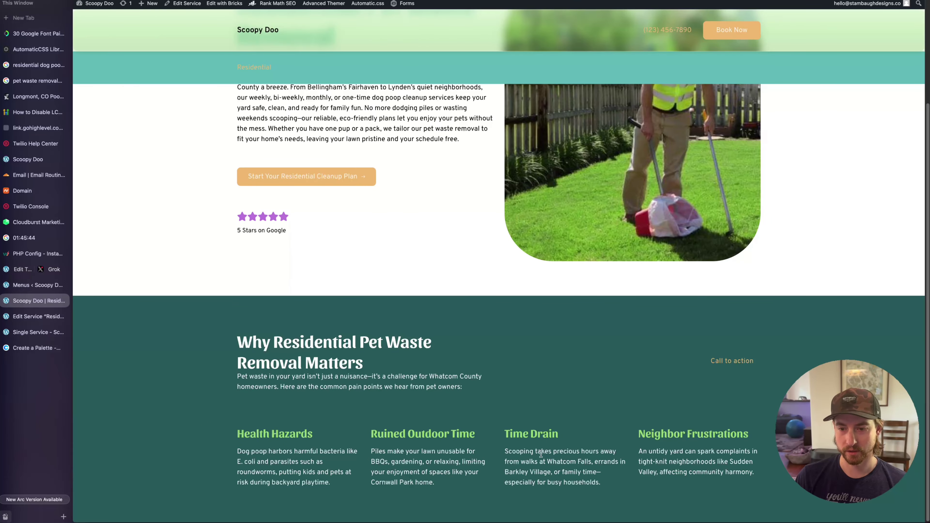
drag(541, 454, 469, 436)
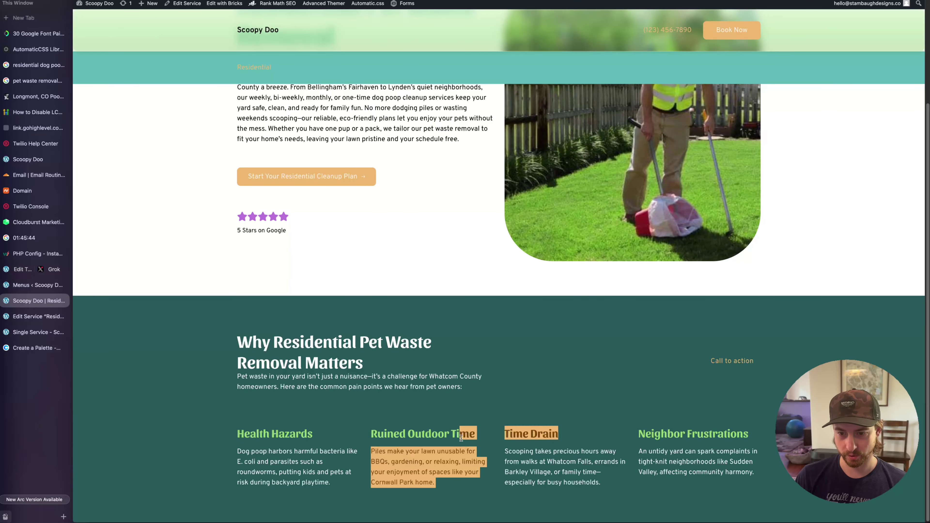
Gauge the spacing under the Why Residential Pet Waste Removal Matters heading on the live page
click(368, 435)
drag(377, 432, 502, 432)
click(502, 431)
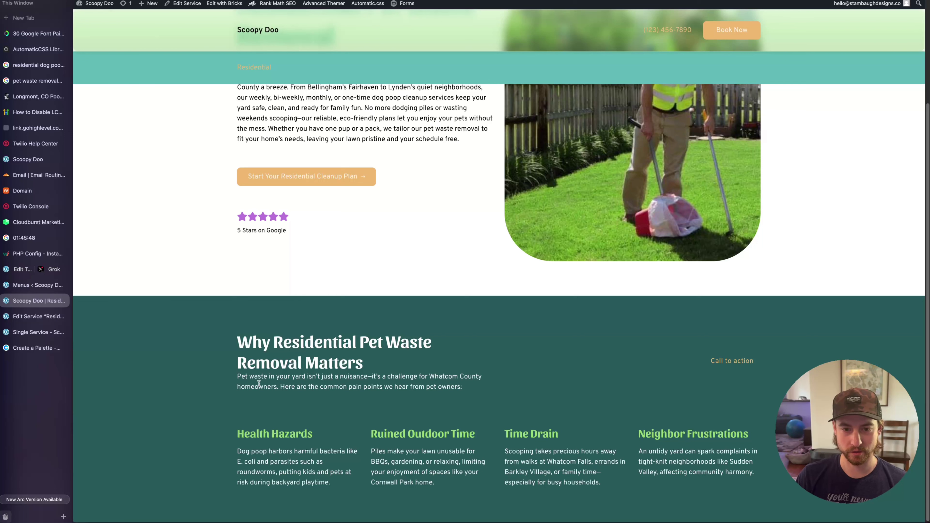
drag(364, 366, 236, 344)
click(246, 348)
drag(363, 366, 216, 343)
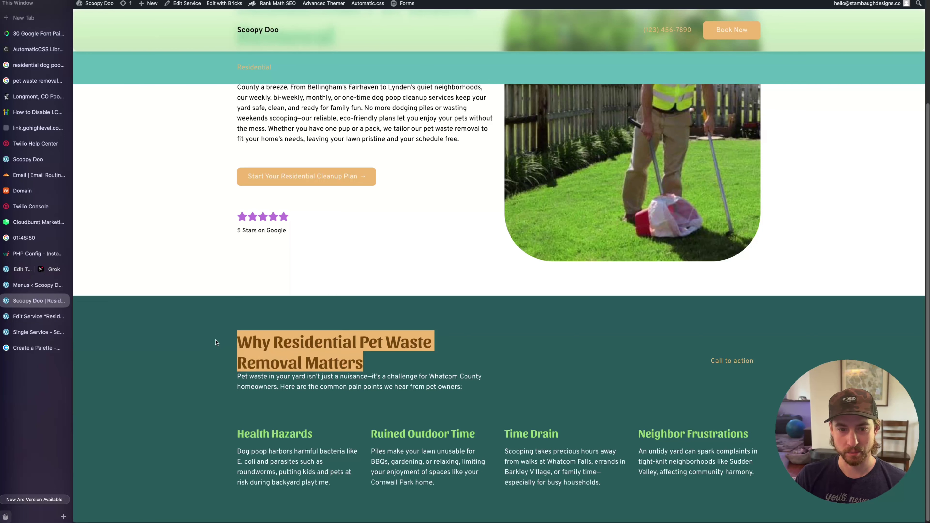
click(236, 350)
drag(364, 365, 227, 348)
click(369, 366)
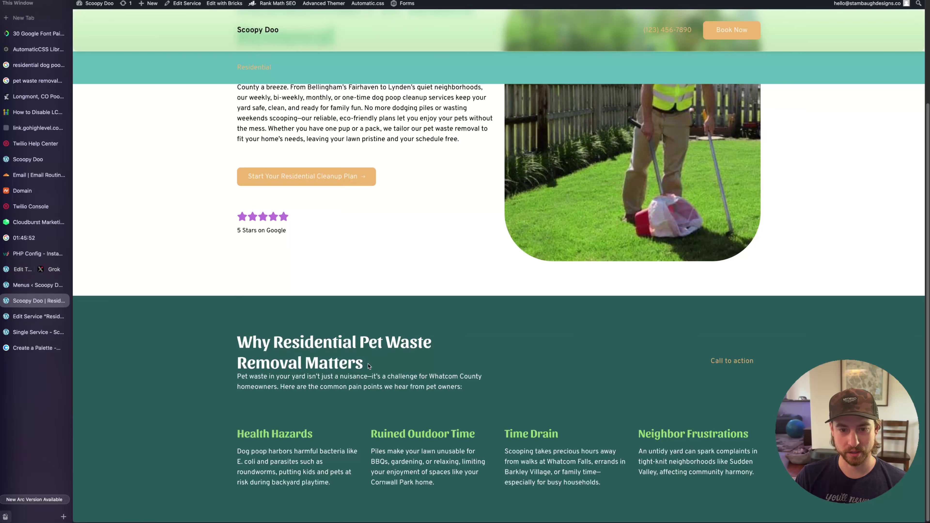
drag(367, 368, 235, 364)
click(370, 366)
click(368, 370)
click(340, 365)
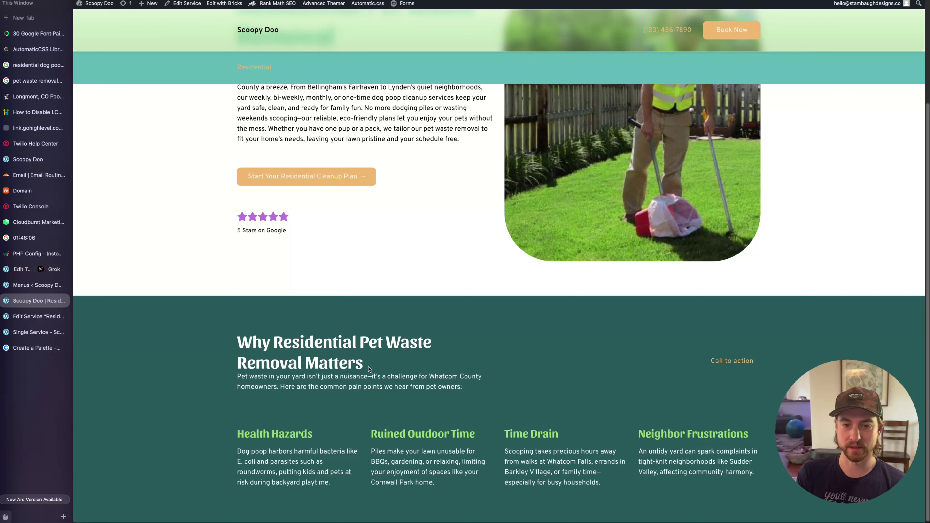
Inspect the Why heading's wrapper divs in DevTools, then select the Intro element's CSS
right_click(368, 369)
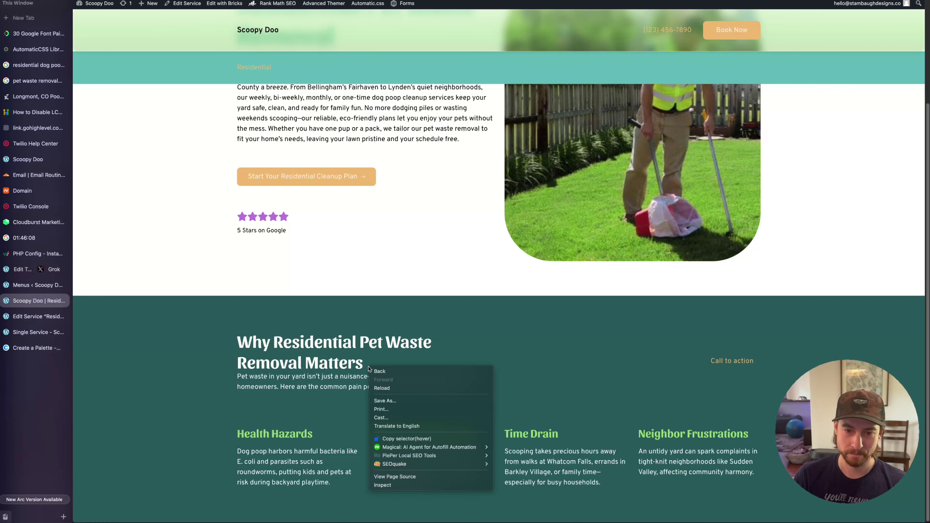
click(413, 476)
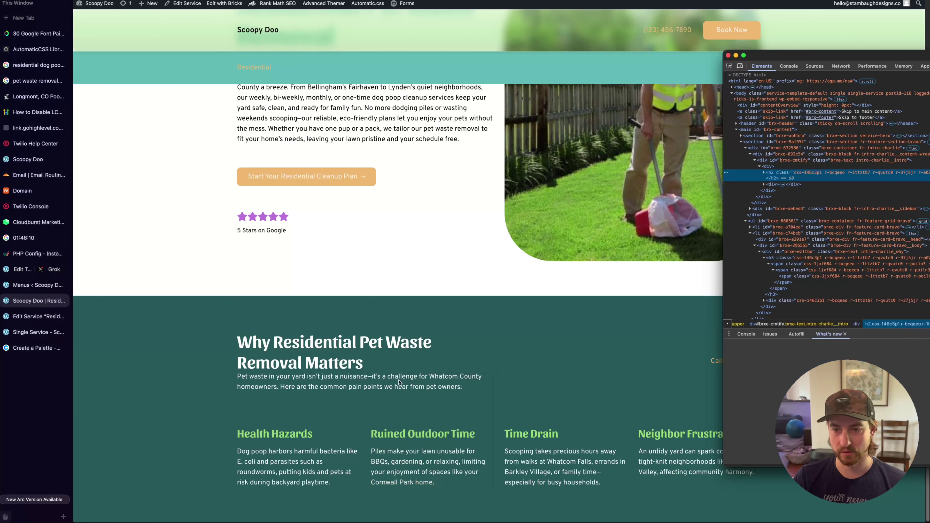
click(772, 167)
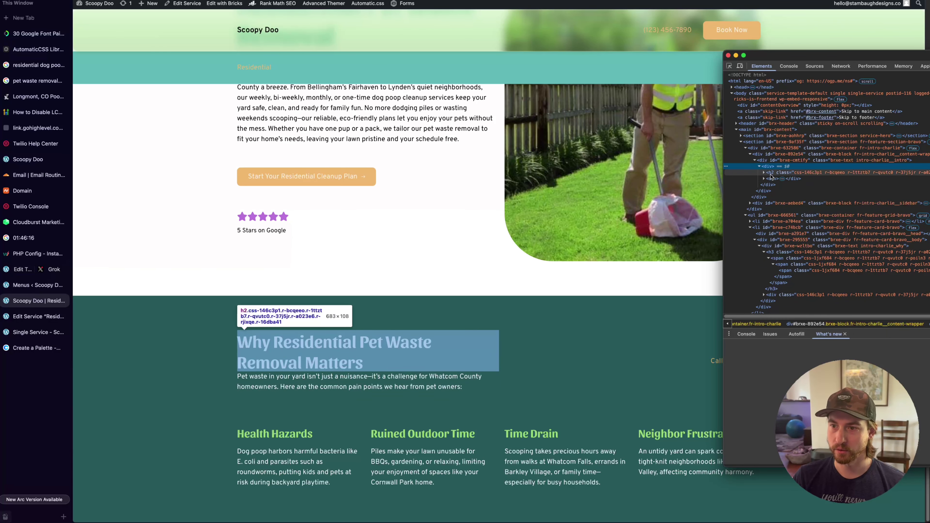
click(765, 179)
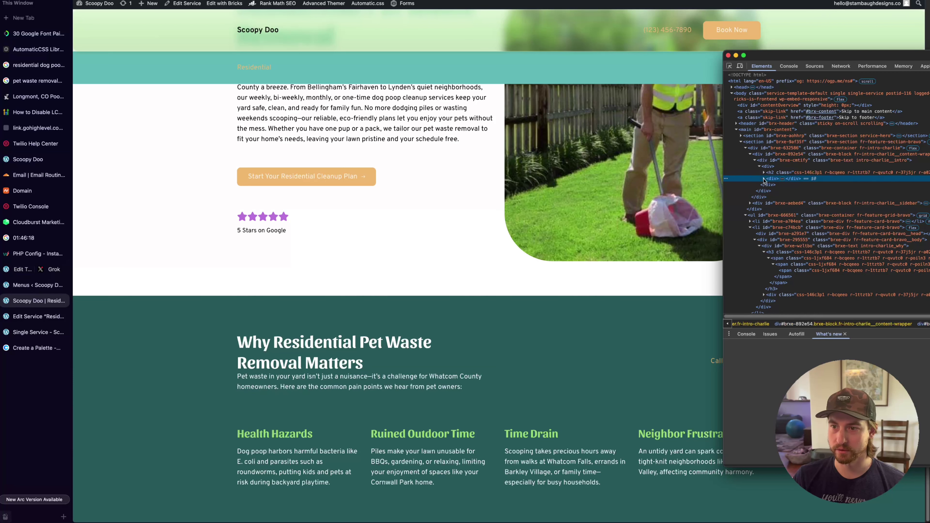
click(770, 166)
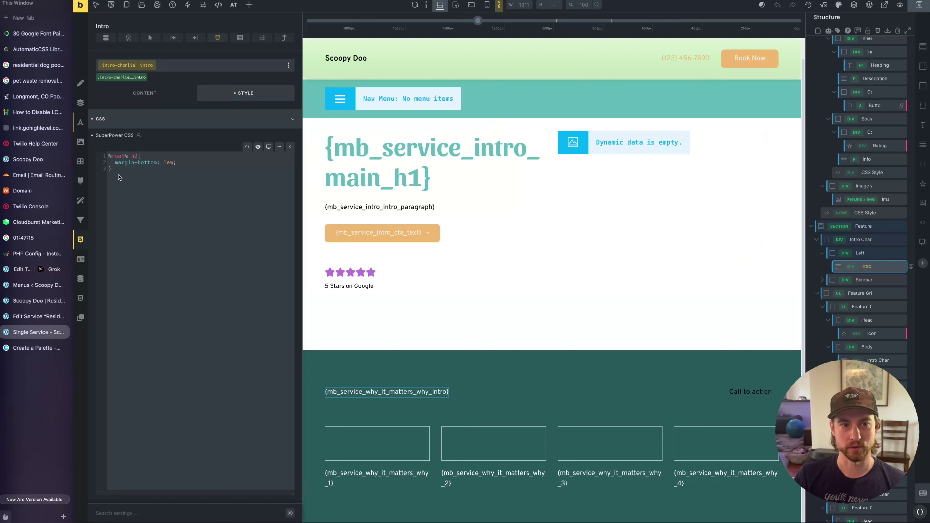
drag(119, 178, 109, 157)
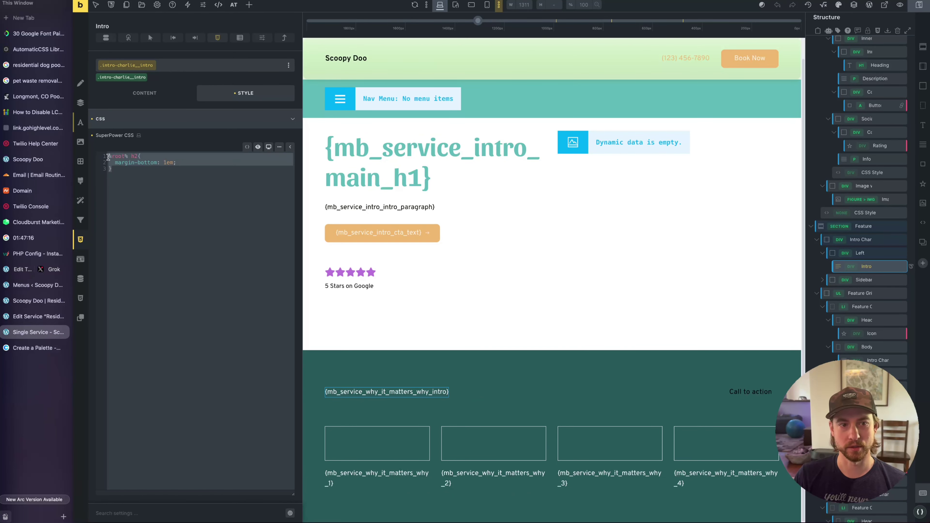
Place the caret in the h2 selector of the Intro CSS
click(154, 180)
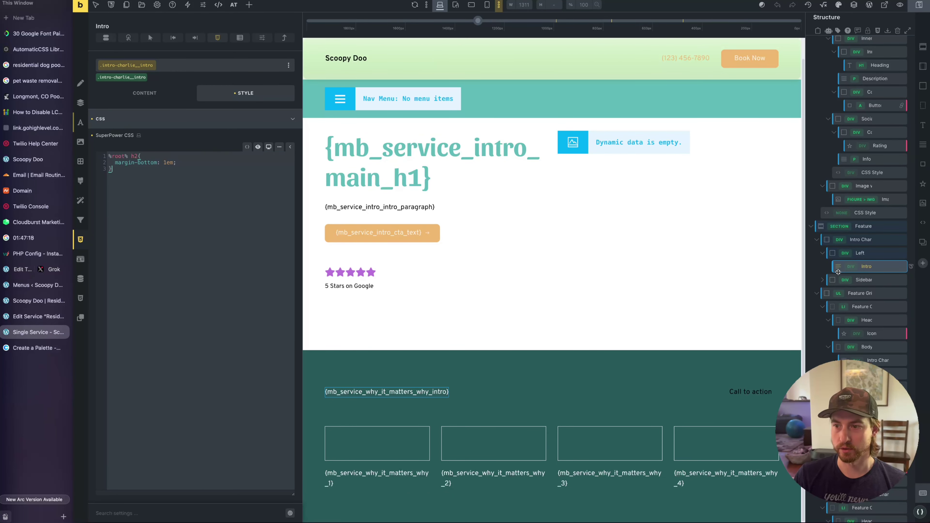
click(142, 165)
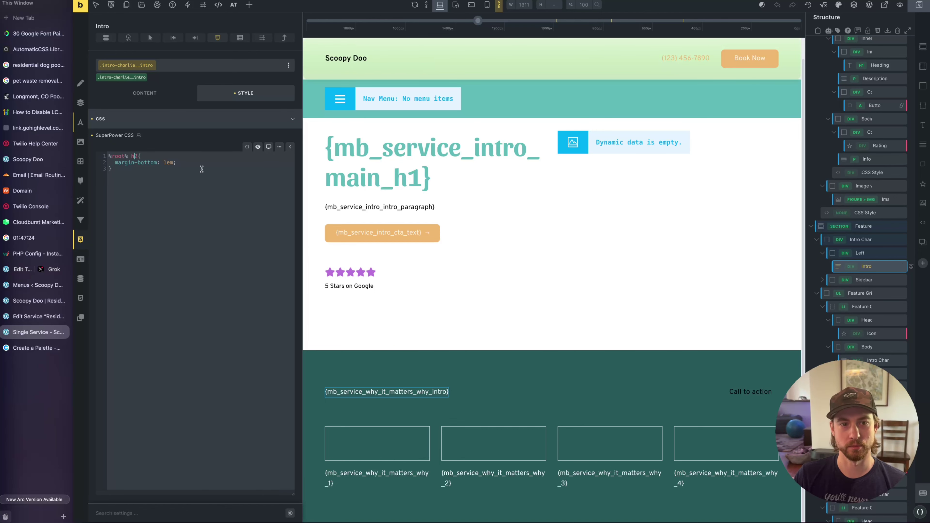
key(Up)
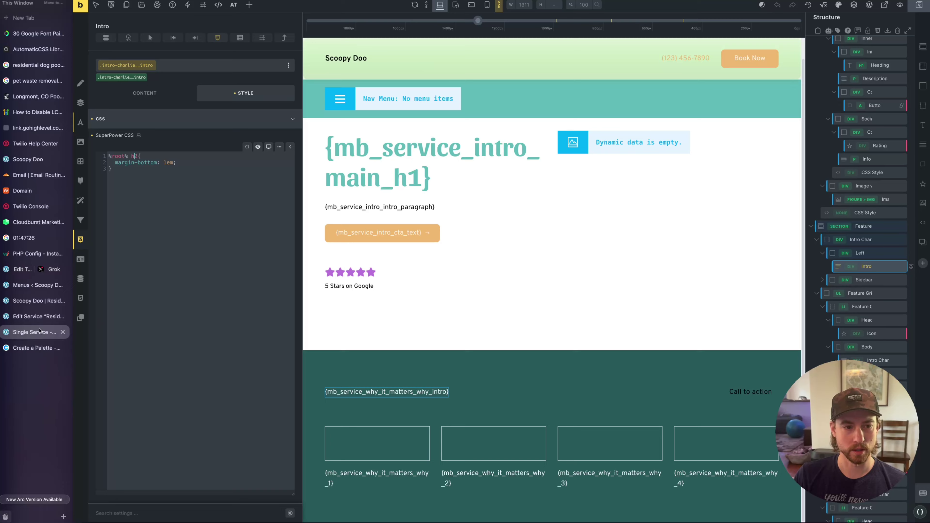
Check the Why heading's new bottom spacing on the live page, then return to the template
click(38, 287)
click(35, 300)
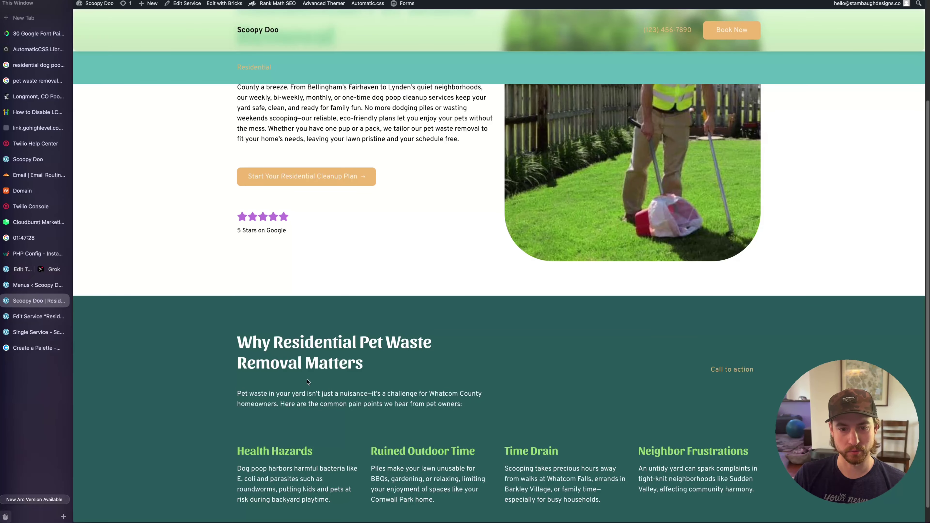
scroll(489, 364, down, 1)
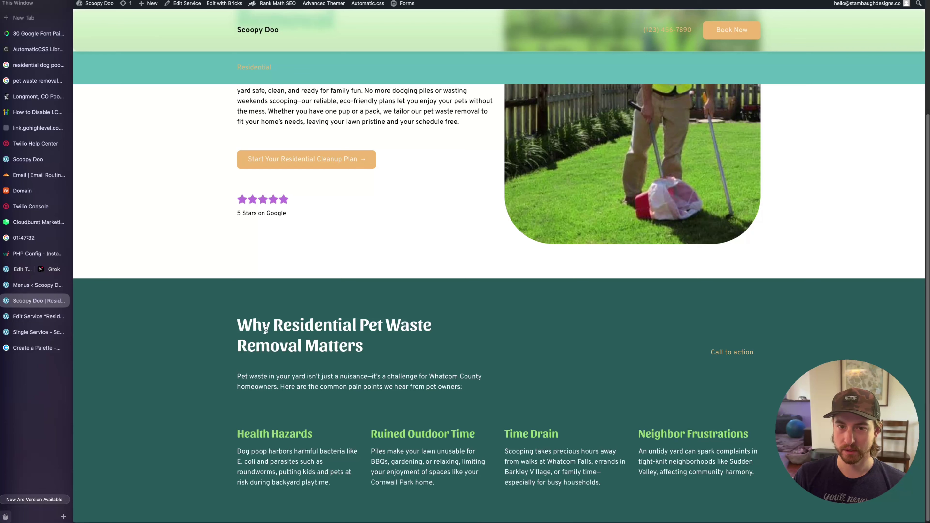
click(37, 332)
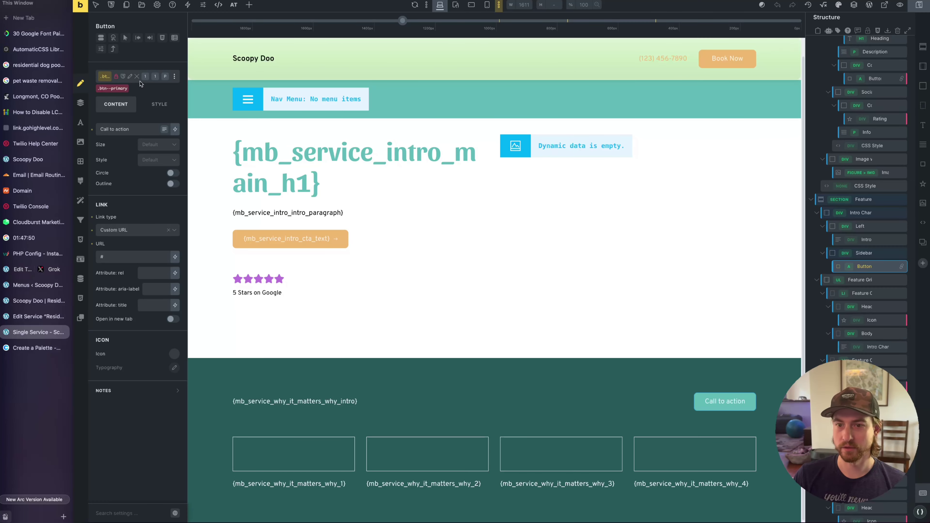
Add the btn--outline class to the Feature section button
click(140, 83)
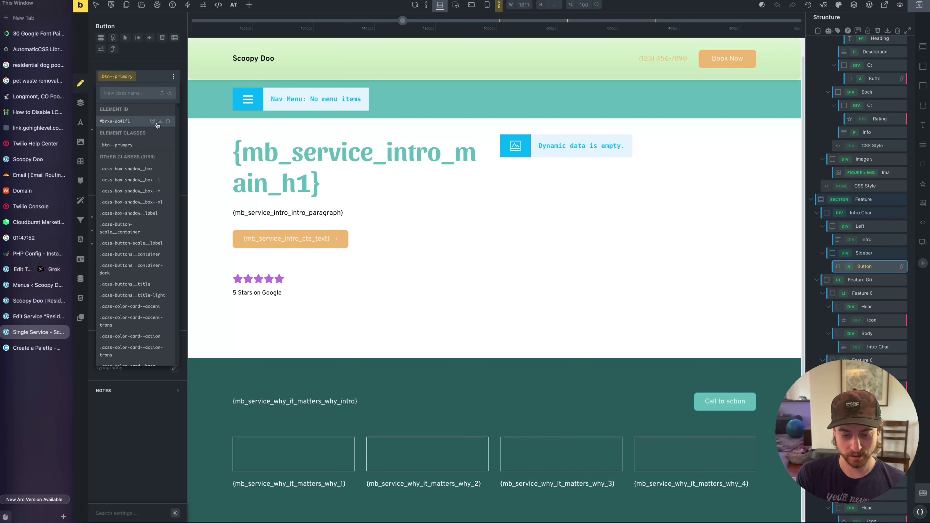
text(btn--outline)
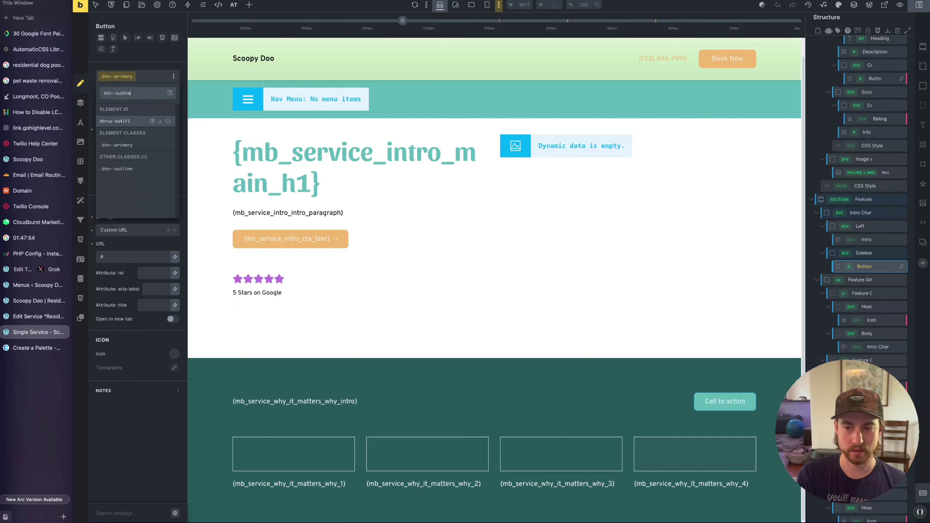
key(Return)
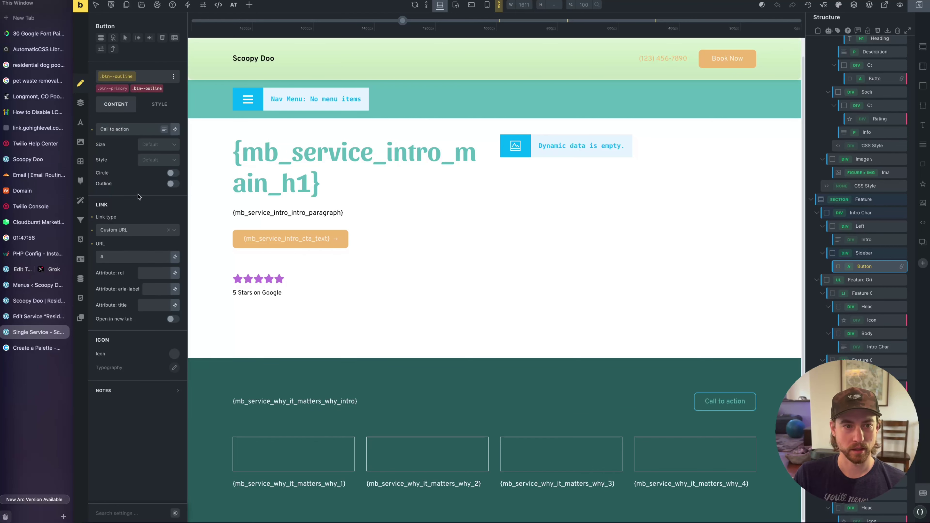
Set the button text to the global Phone Number dynamic field
triple_click(109, 129)
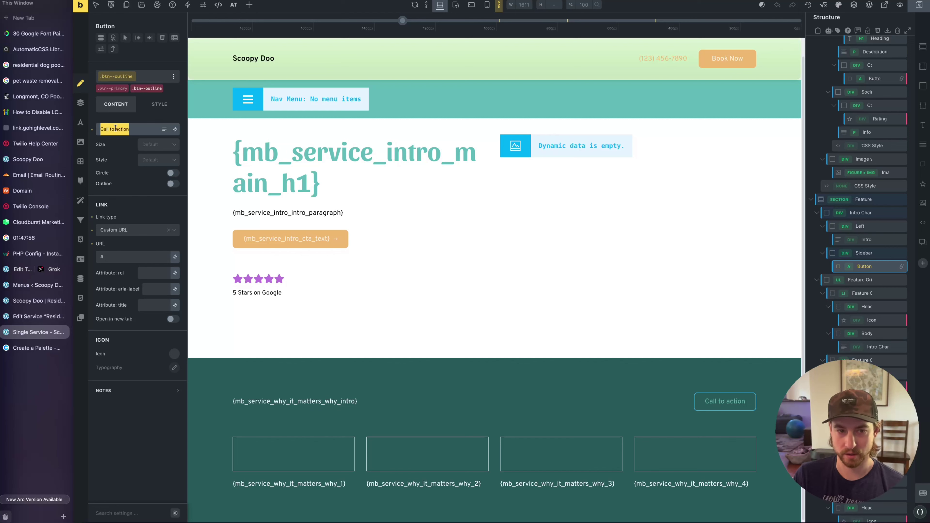
click(175, 129)
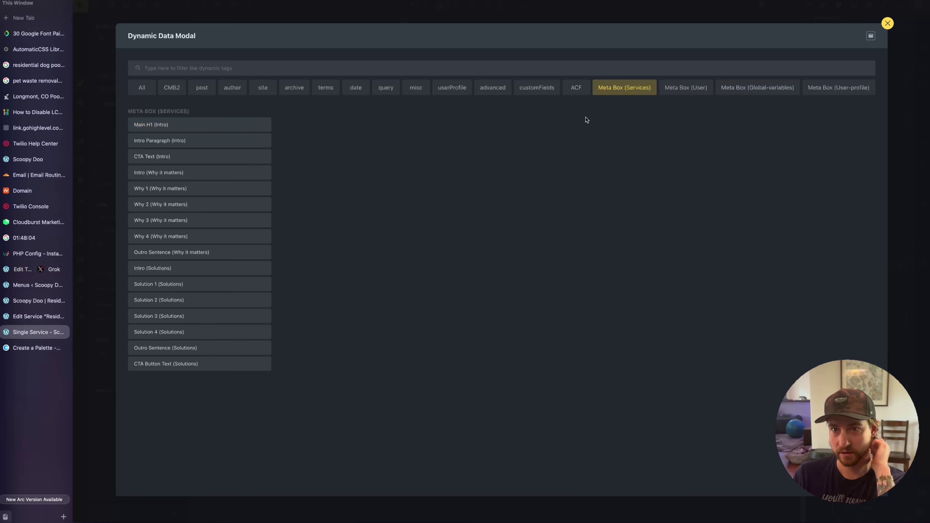
click(751, 88)
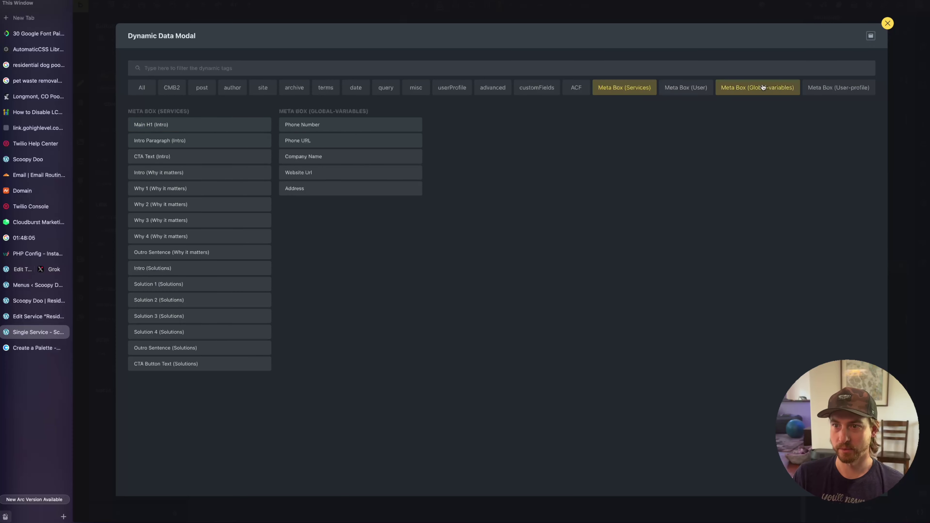
click(347, 126)
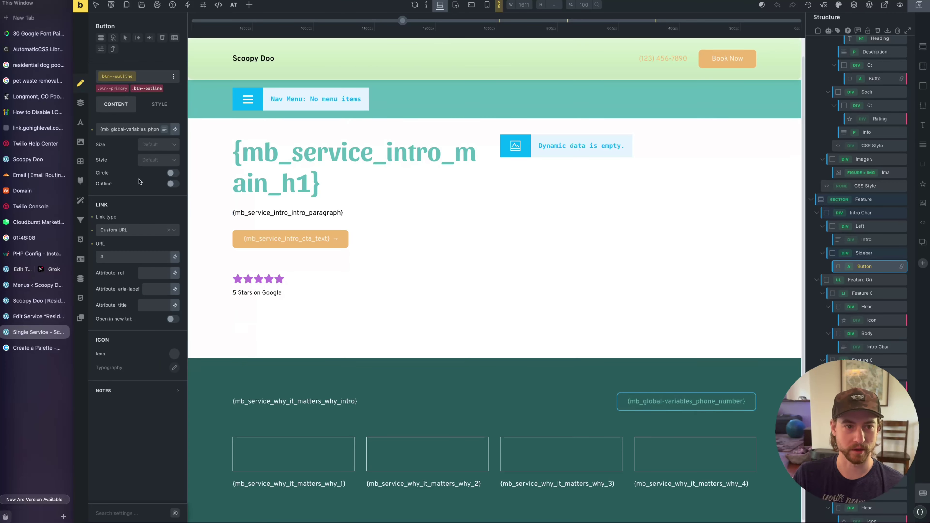
Replace the # link with the global Phone URL dynamic field
click(162, 257)
key(BackSpace)
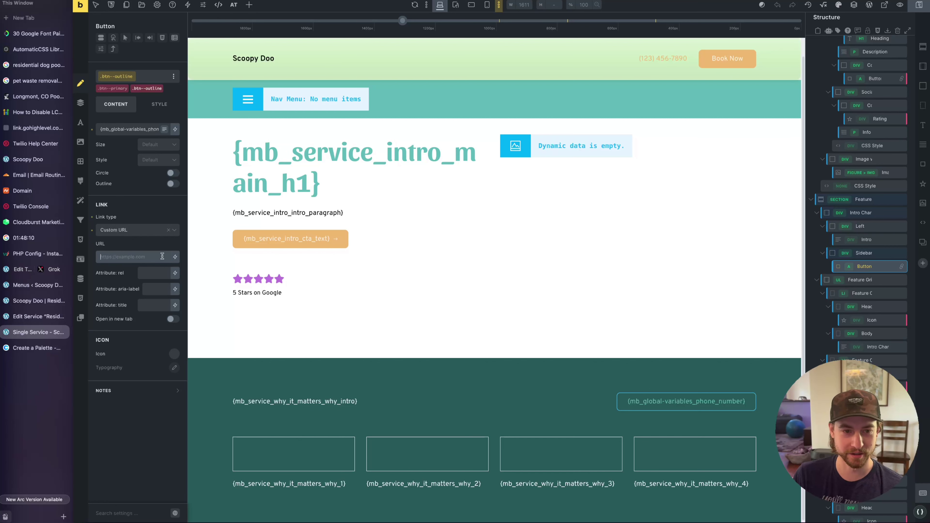
click(175, 256)
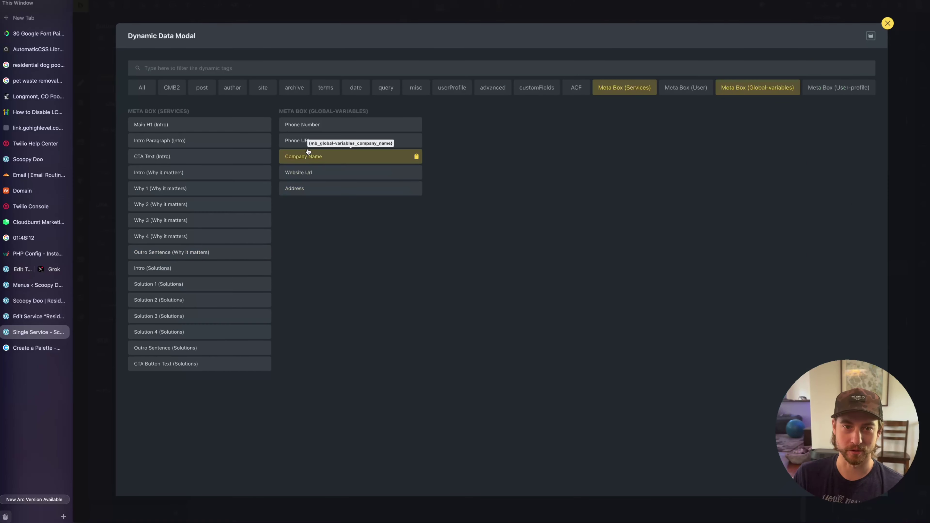
click(306, 141)
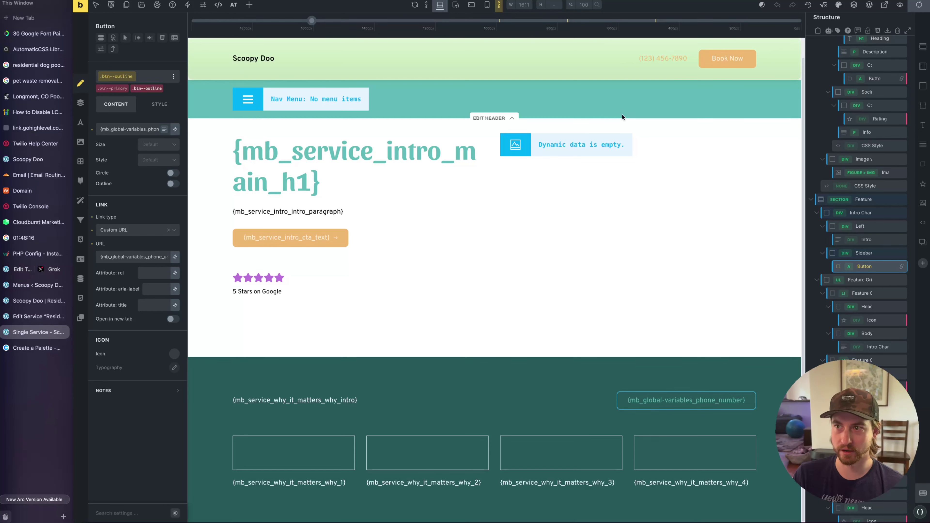
Save the template and reload the live page
key(ctrl+s)
key(ctrl+Tab)
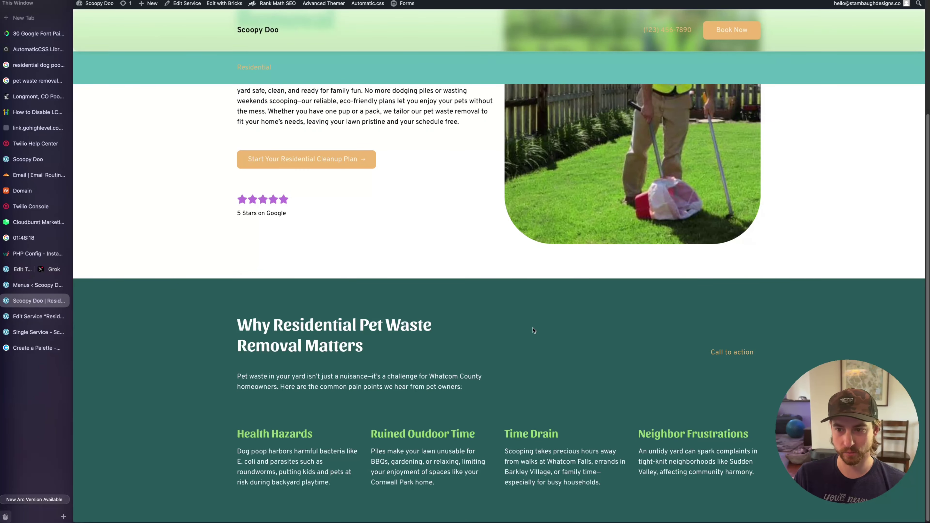
key(ctrl+r)
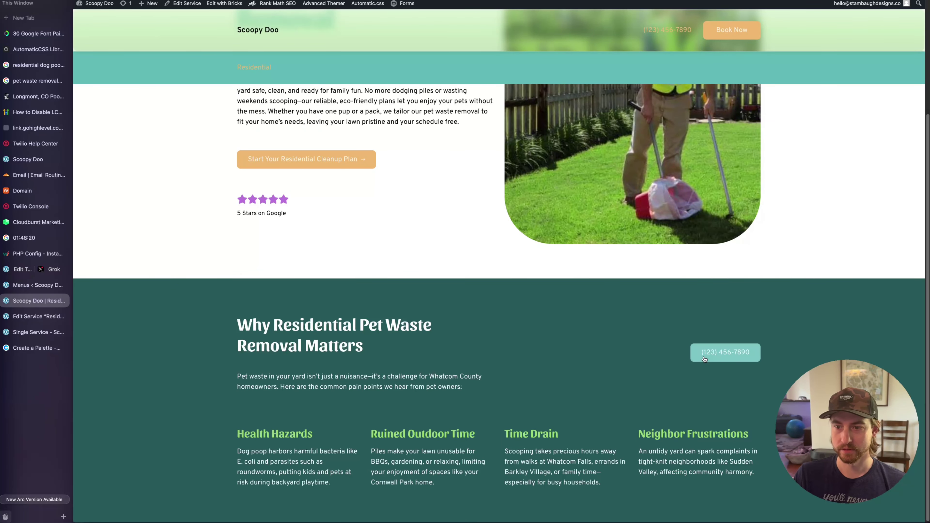
Skim the live page and Grok's Residential Cleanup Solutions copy, then go back to the template
scroll(802, 317, up, 2)
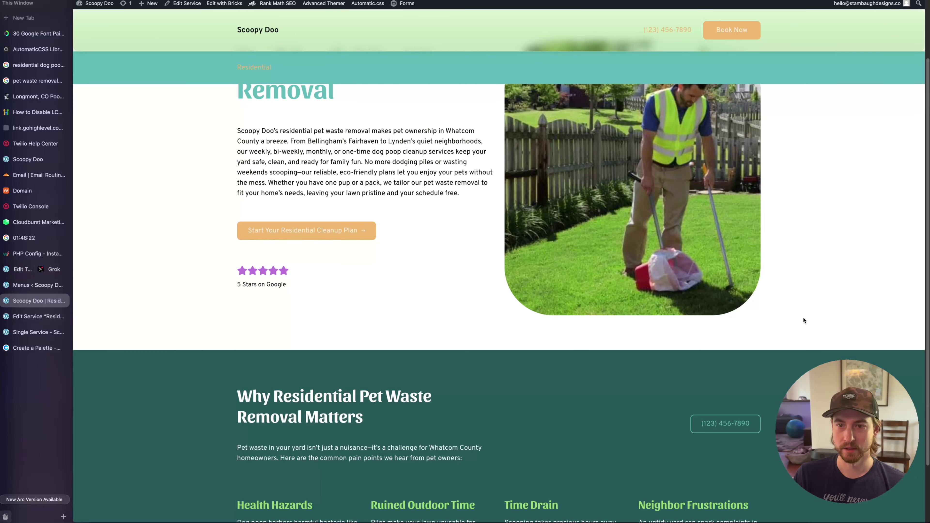
scroll(416, 246, up, 3)
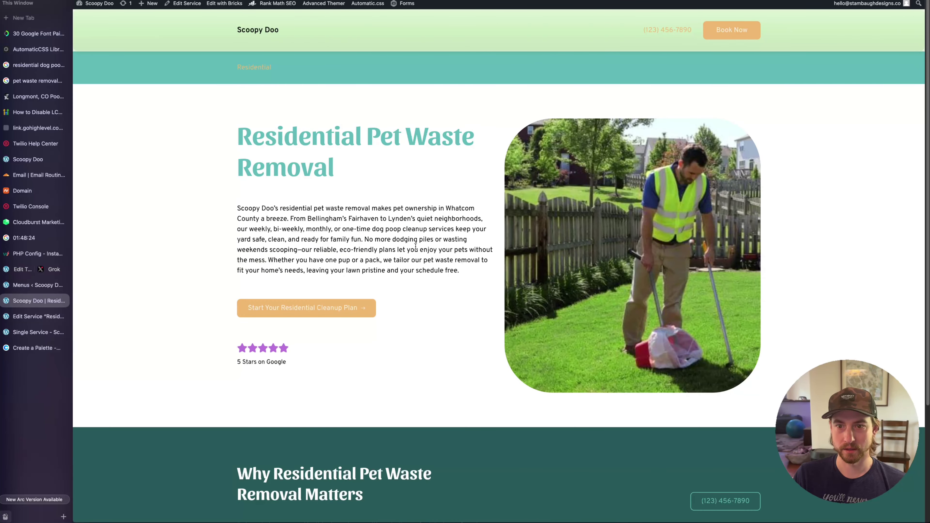
scroll(384, 244, down, 4)
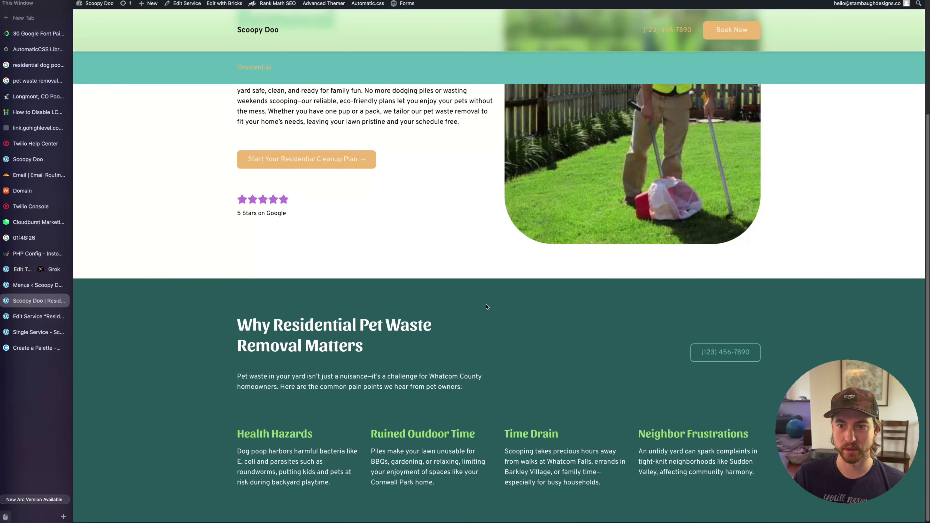
click(18, 271)
scroll(714, 257, down, 5)
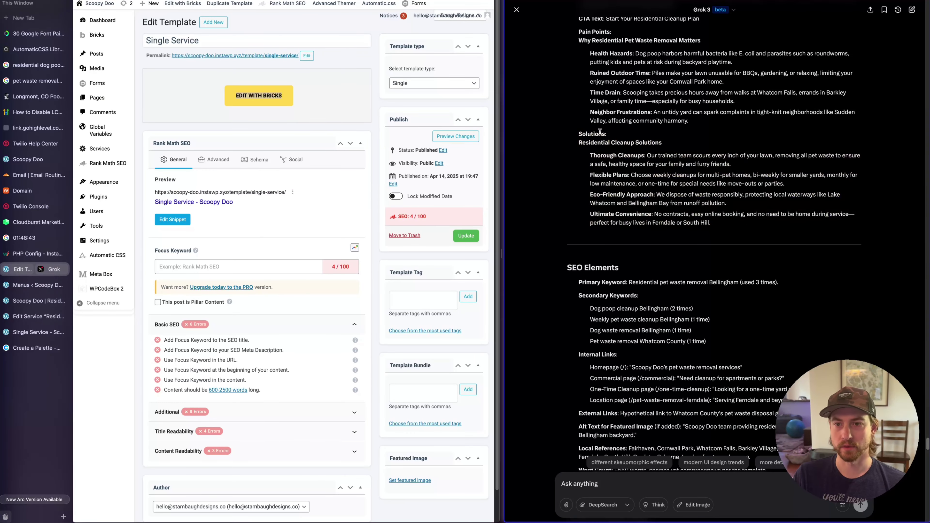
drag(579, 142, 728, 167)
click(771, 227)
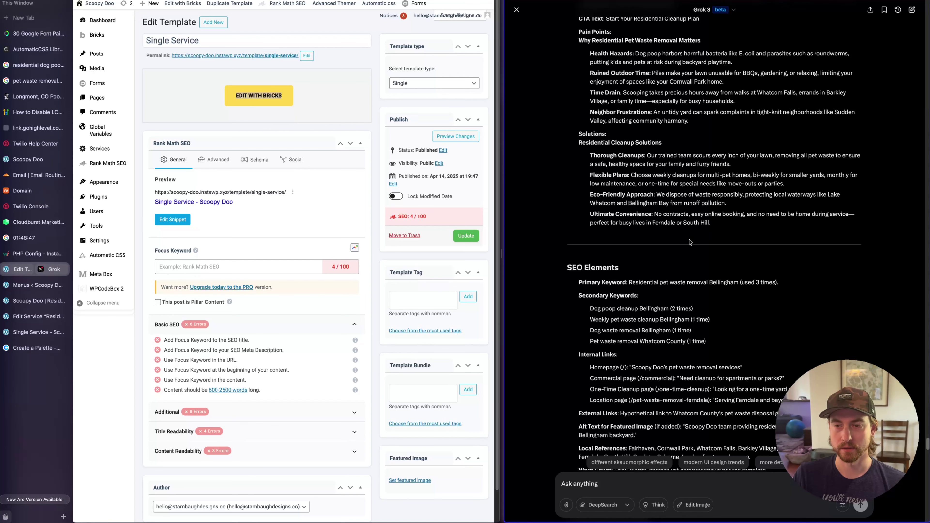
click(30, 332)
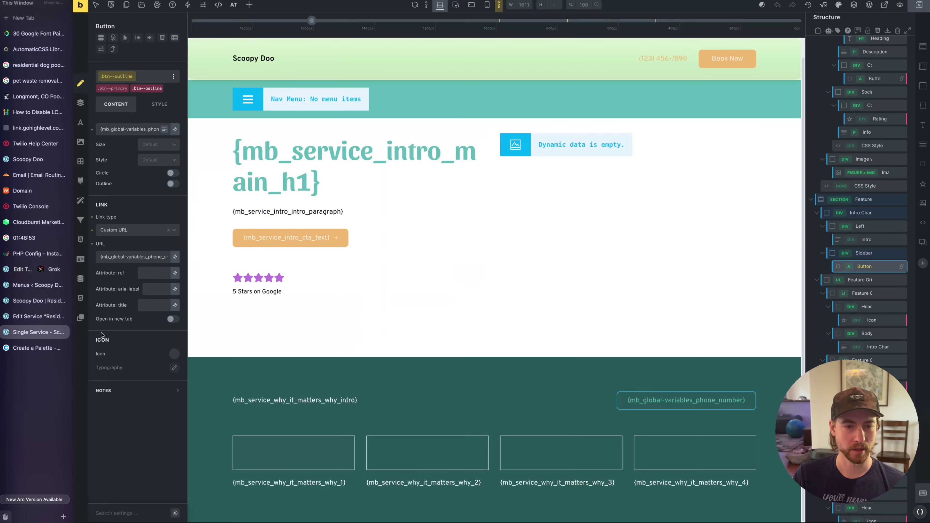
Collapse Intro Charlie and Feature, and add a new solution class to the section
click(516, 373)
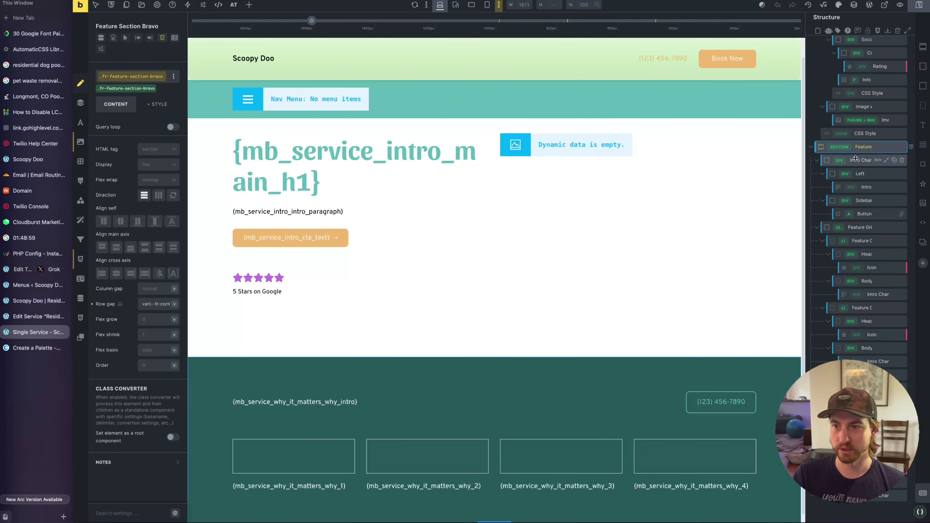
click(818, 163)
click(854, 231)
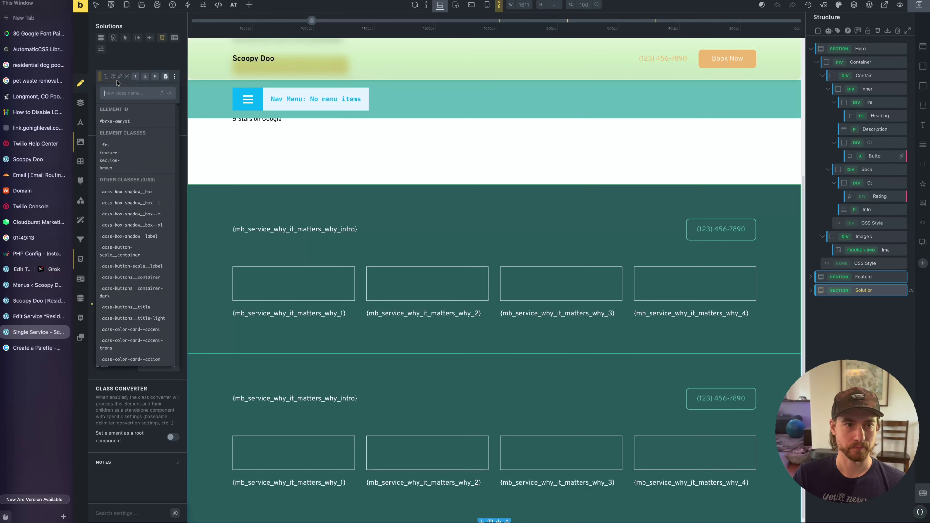
text(solut)
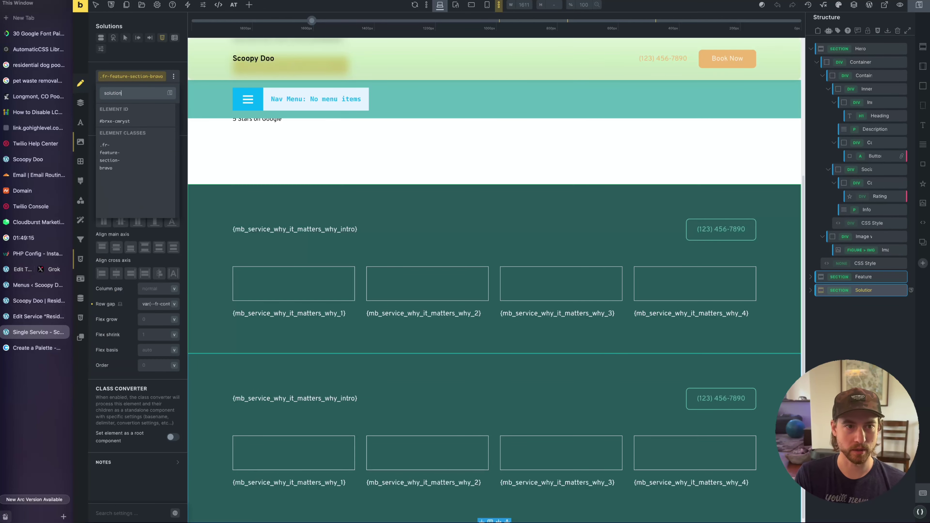
text(ion)
key(Return)
Give the solution section an ultra-light primary background colour
click(158, 113)
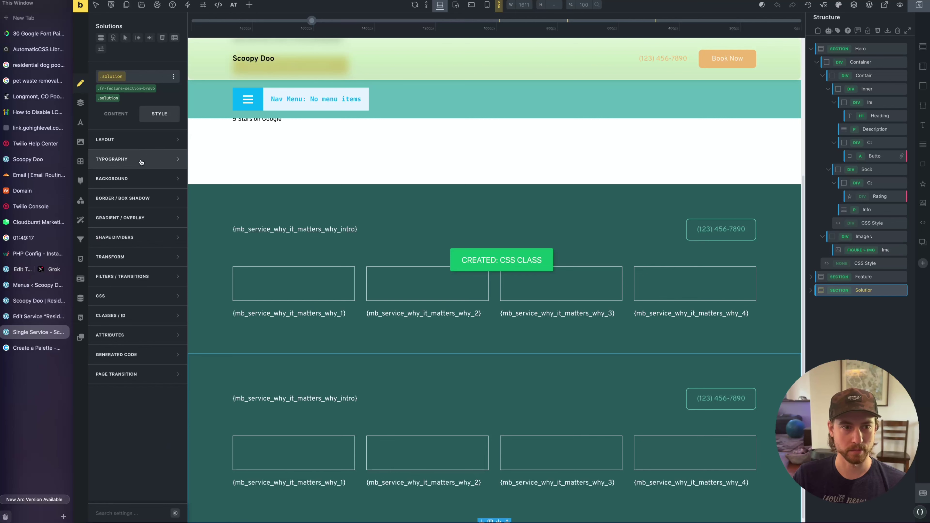
click(139, 178)
click(178, 174)
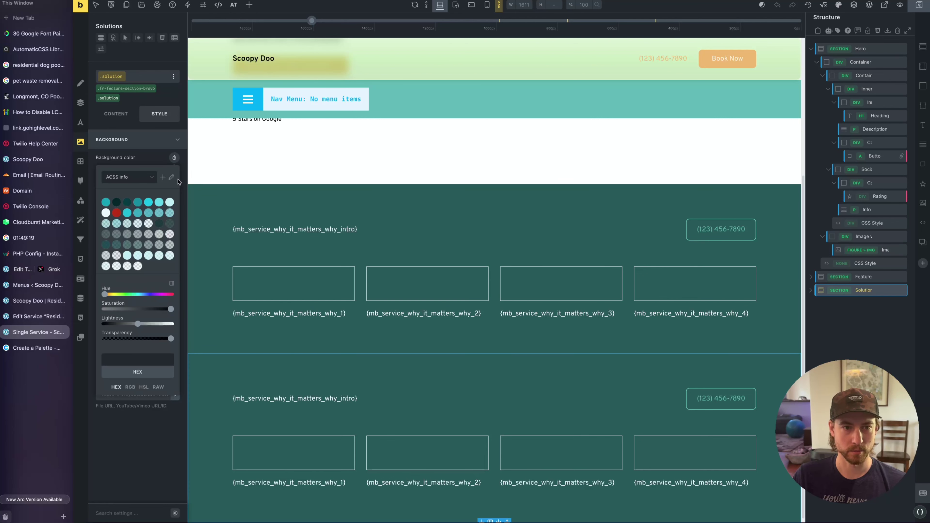
click(124, 180)
click(122, 215)
click(117, 204)
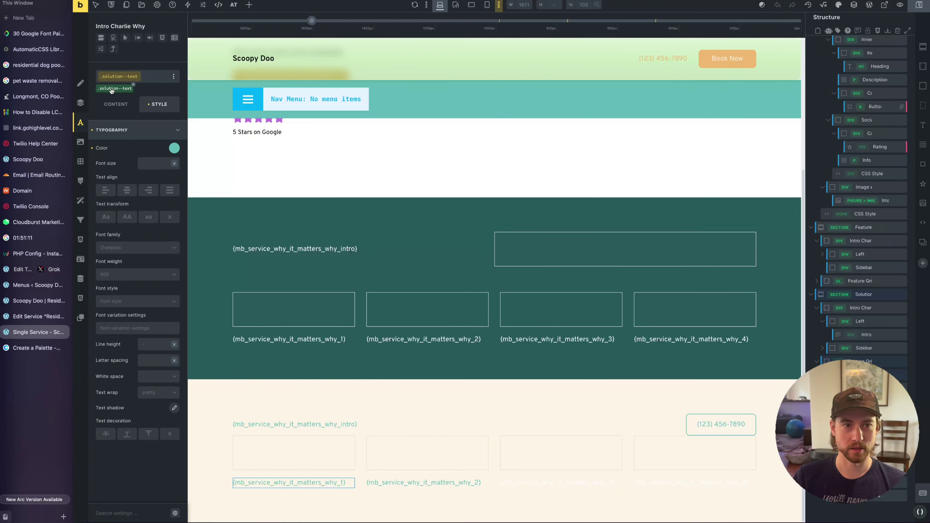
Copy the solution--text class name and apply it to the third card's text
click(165, 77)
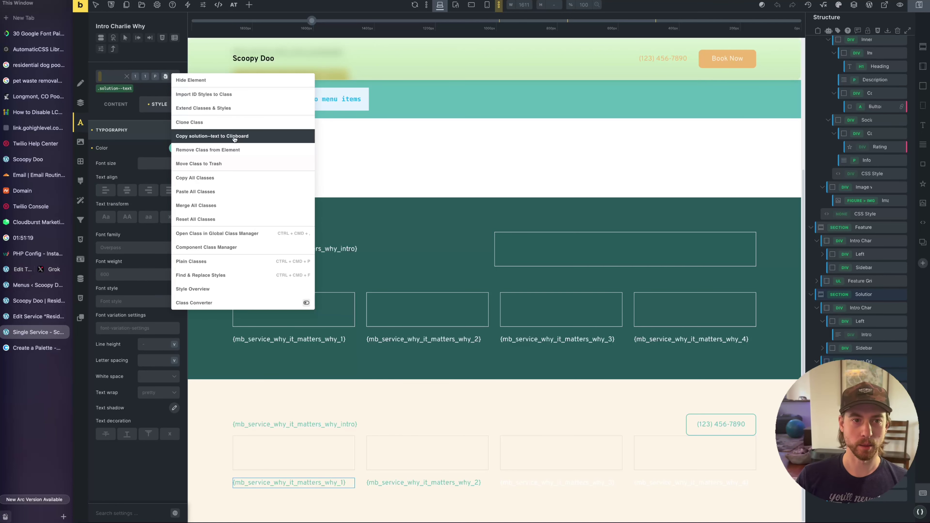
click(207, 137)
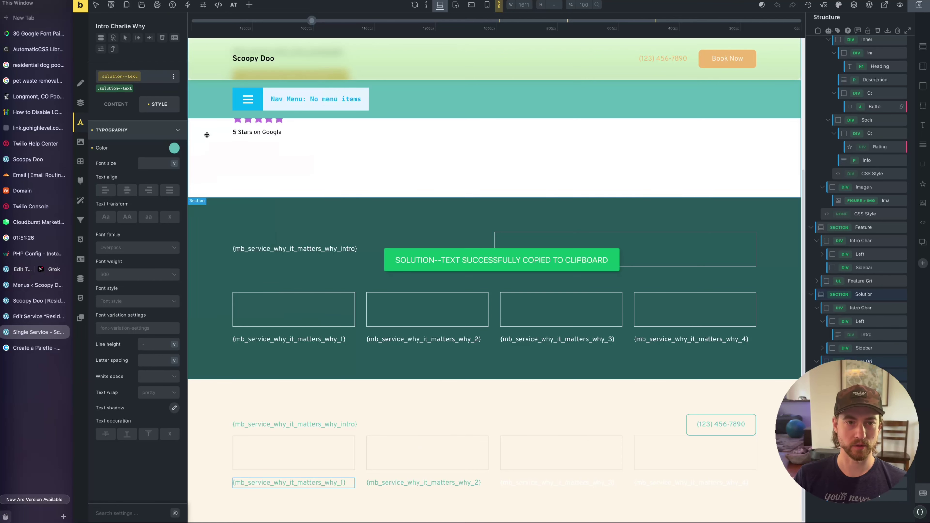
click(536, 485)
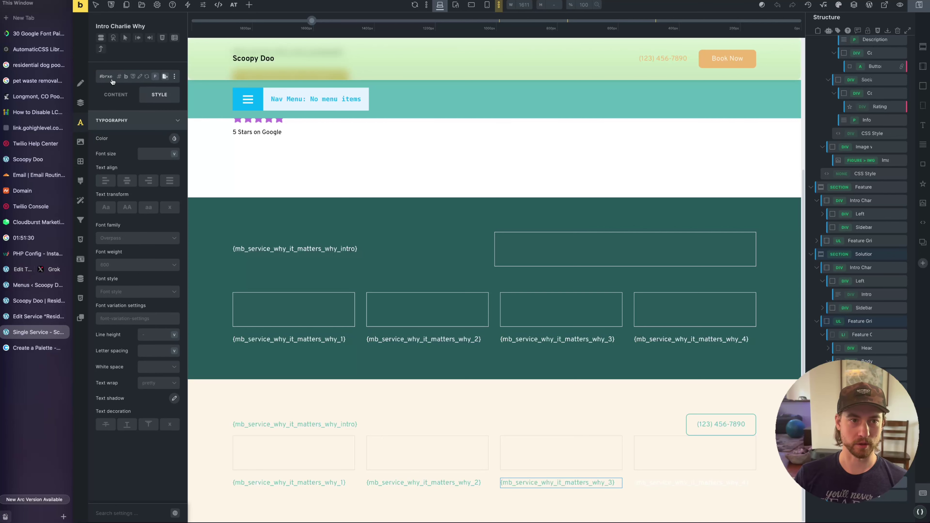
click(114, 77)
key(ctrl+v)
key(Return)
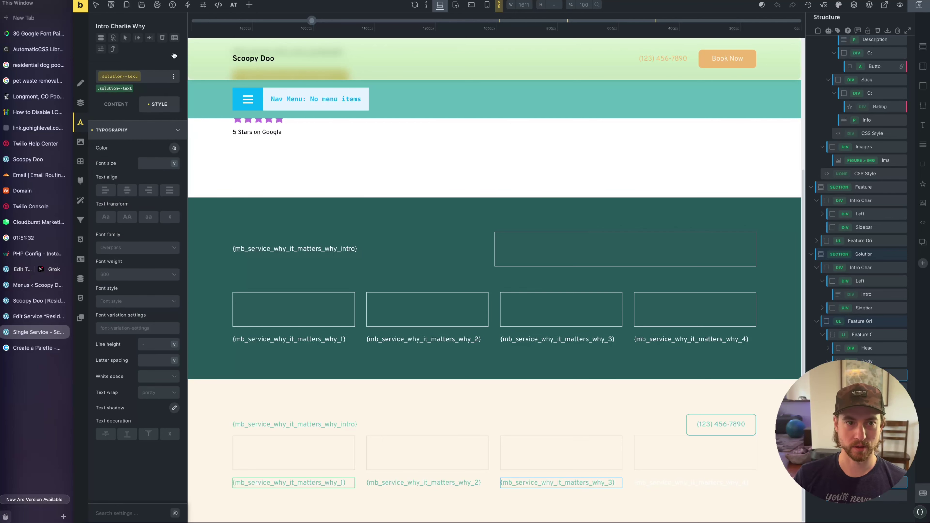
Swap the fourth card text's intro-charlie_why class for solution--text, then save
click(670, 483)
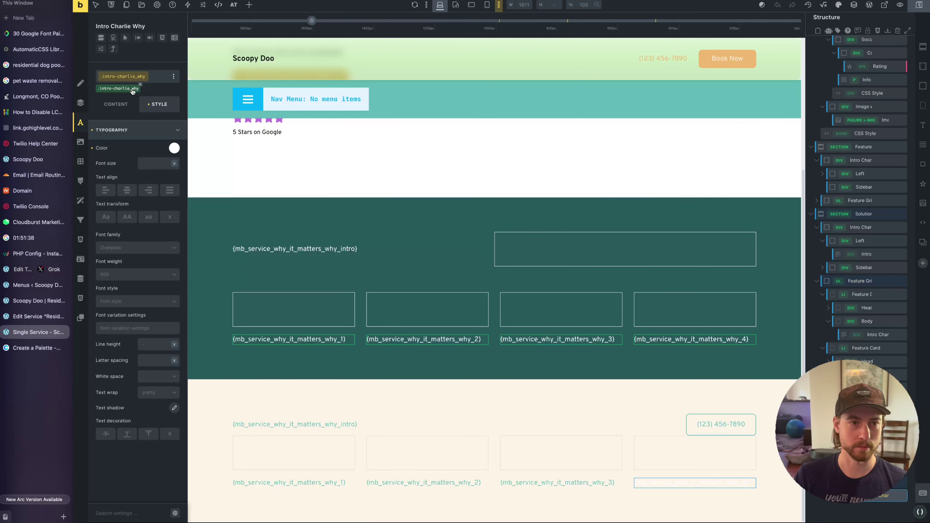
click(140, 84)
click(116, 76)
text(solution--text)
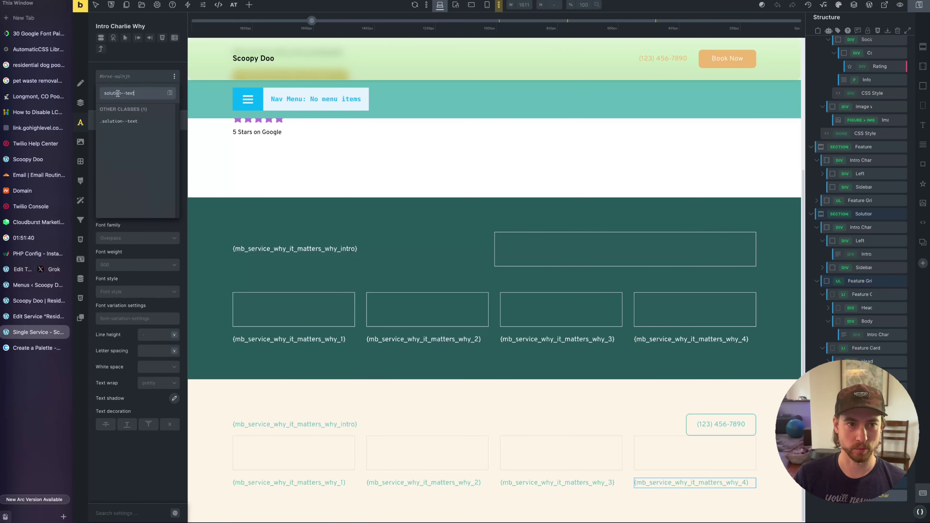
key(Return)
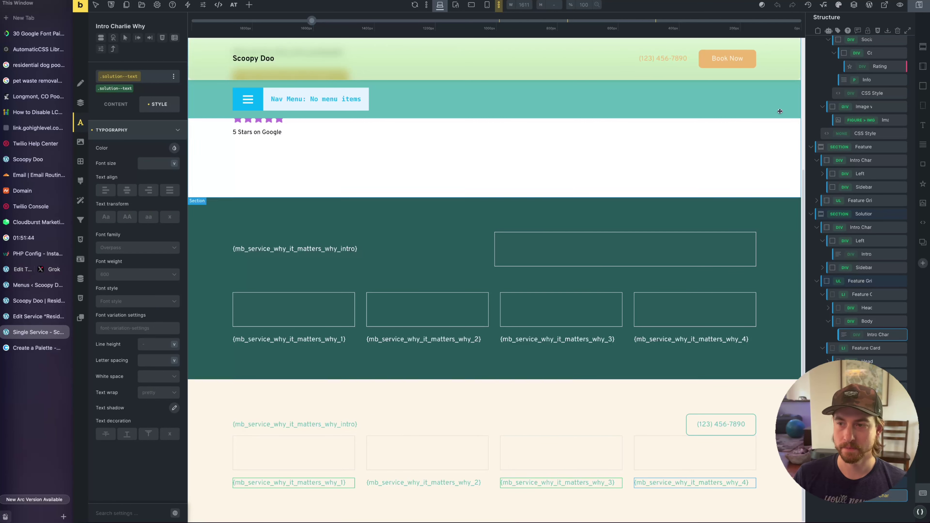
key(super+s)
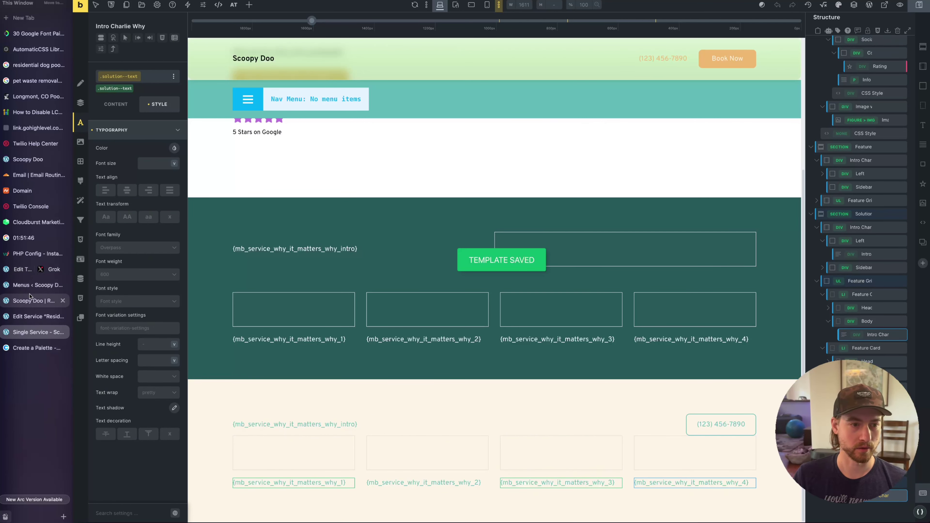
Replace the Solutions intro text with the Intro (Solutions) dynamic field
click(270, 424)
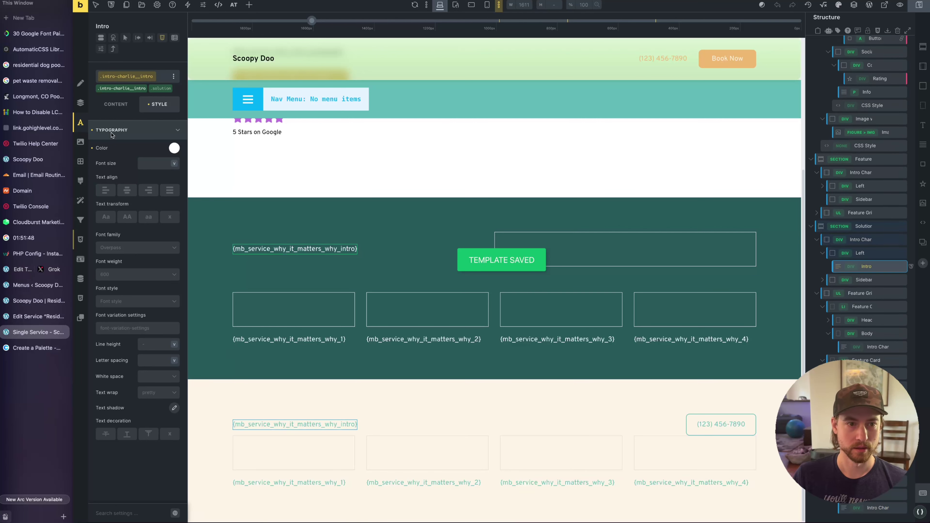
click(116, 104)
triple_click(142, 196)
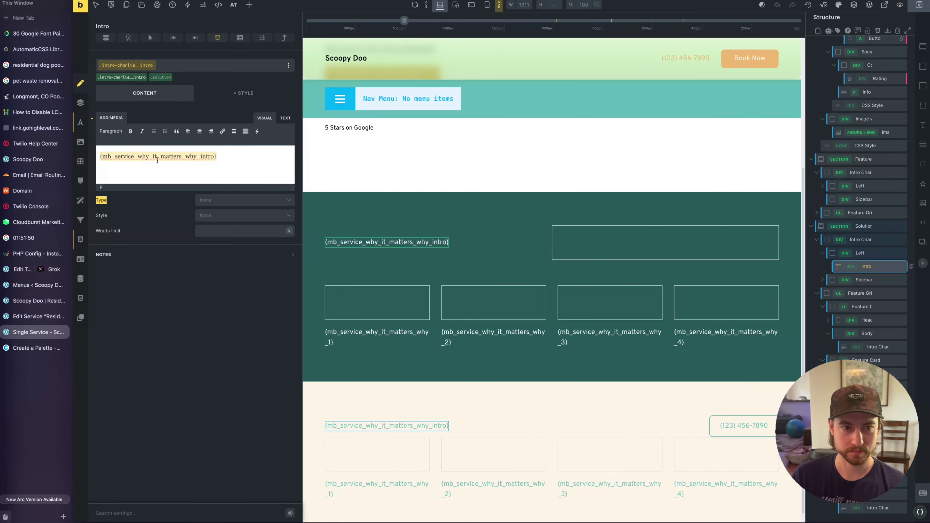
key(BackSpace)
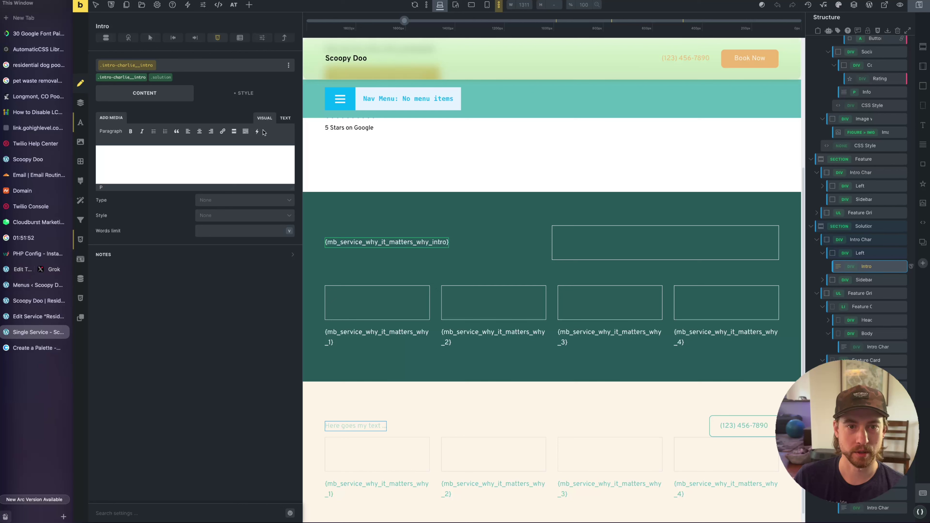
click(257, 131)
mouse_move(322, 280)
mouse_move(324, 303)
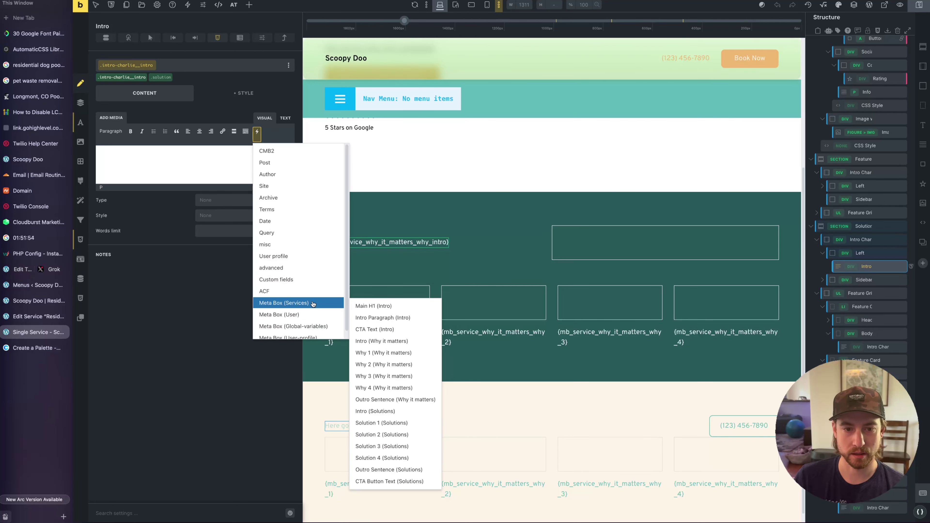
click(403, 411)
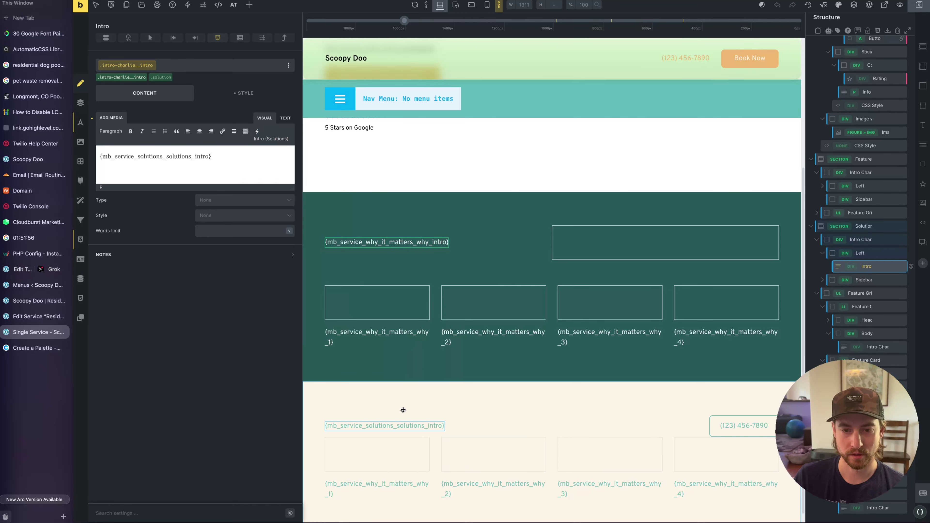
Replace the first card's text with the Solution 1 (Solutions) field and copy its tag
click(384, 482)
key(ctrl+a)
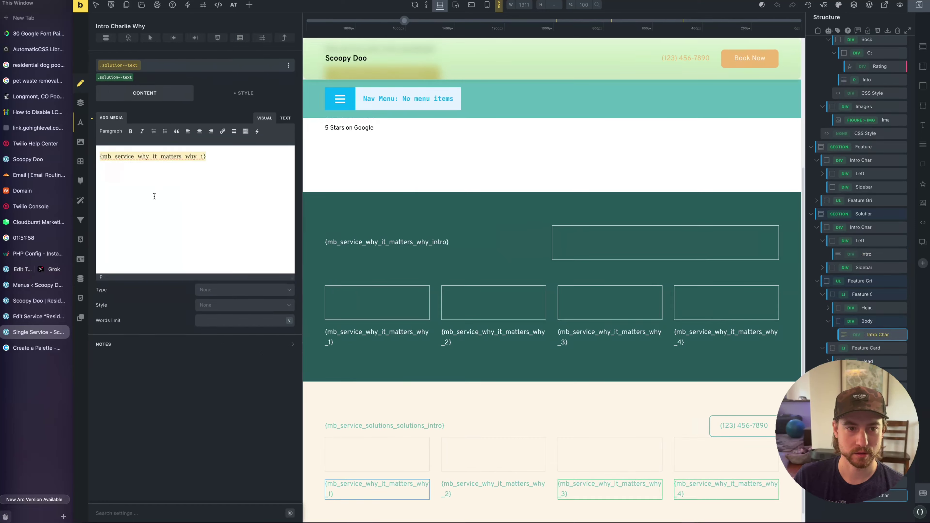
key(BackSpace)
click(257, 131)
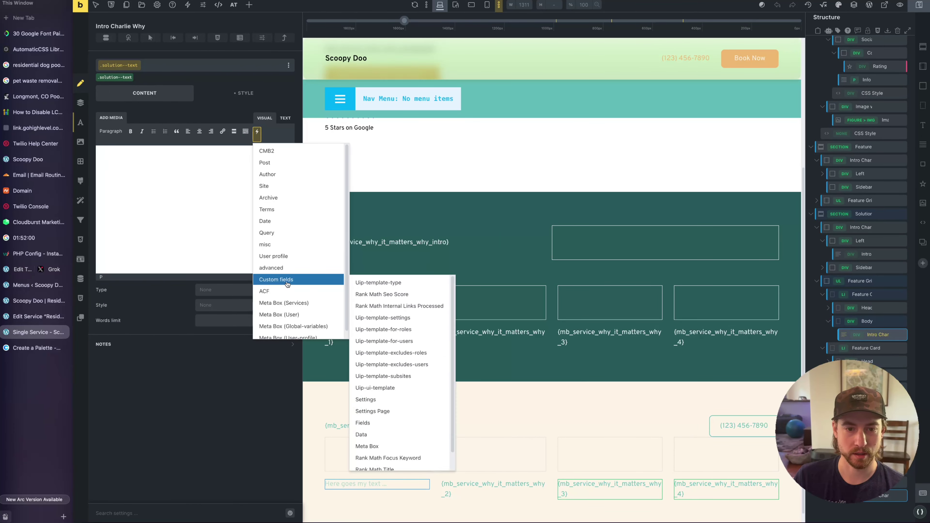
mouse_move(284, 303)
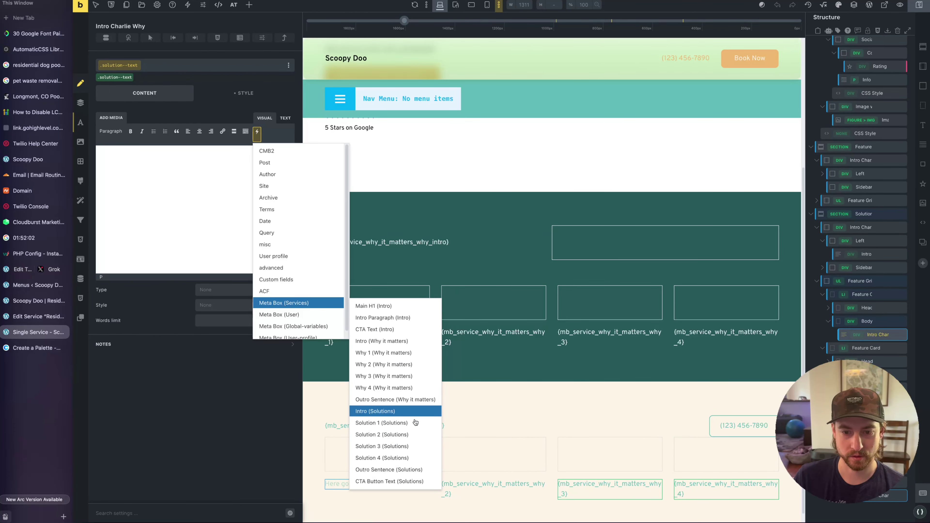
click(392, 411)
key(ctrl+a)
key(ctrl+c)
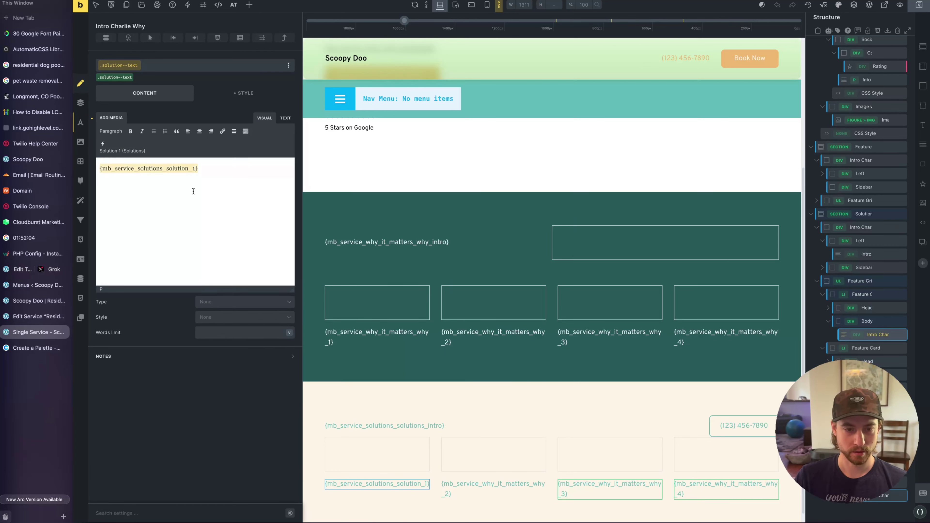
Paste the solution tag into the second card and change its number to 2
click(445, 483)
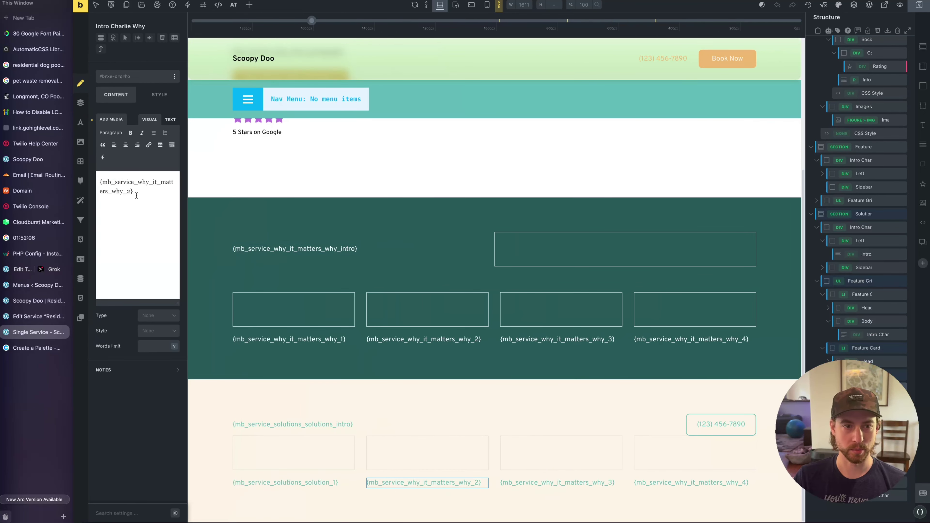
click(137, 200)
key(ctrl+a)
key(ctrl+v)
key(Left)
key(BackSpace)
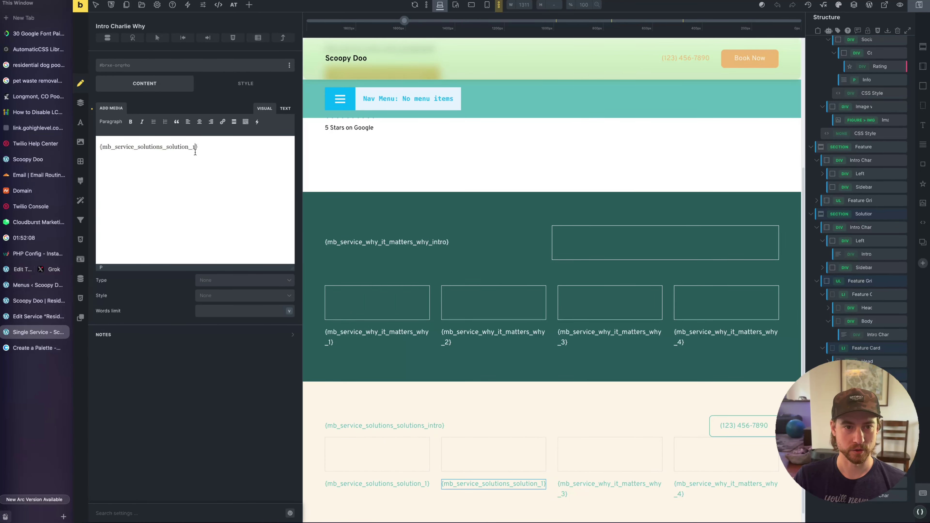
text(2)
Save the template and switch to the live service page
click(596, 489)
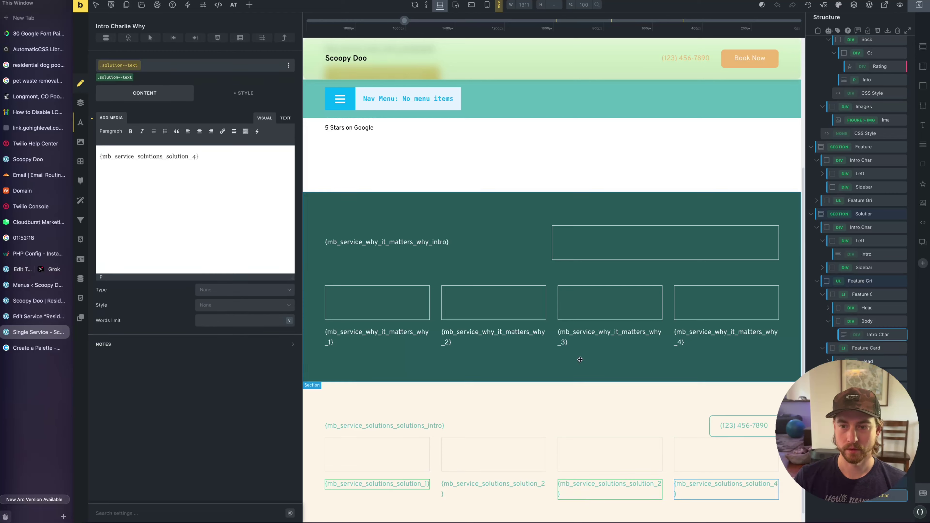
click(588, 393)
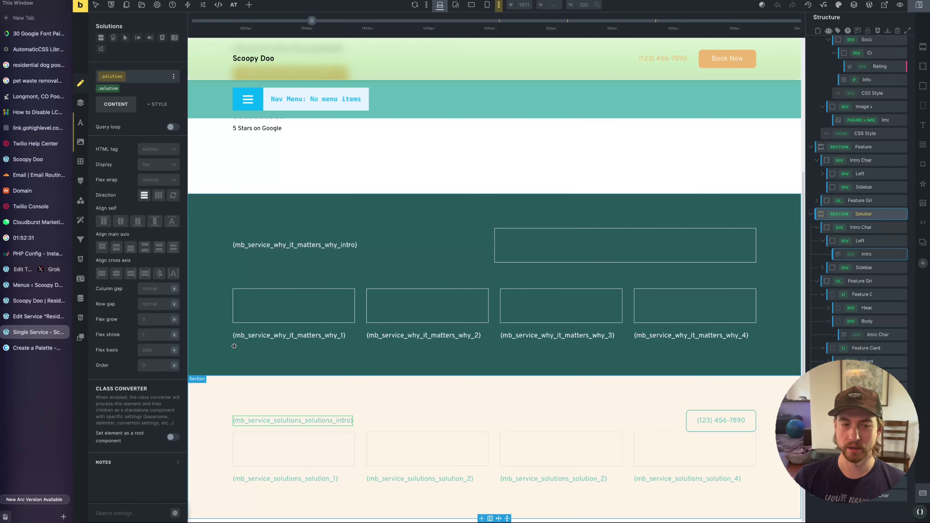
key(super+s)
key(ctrl+Tab)
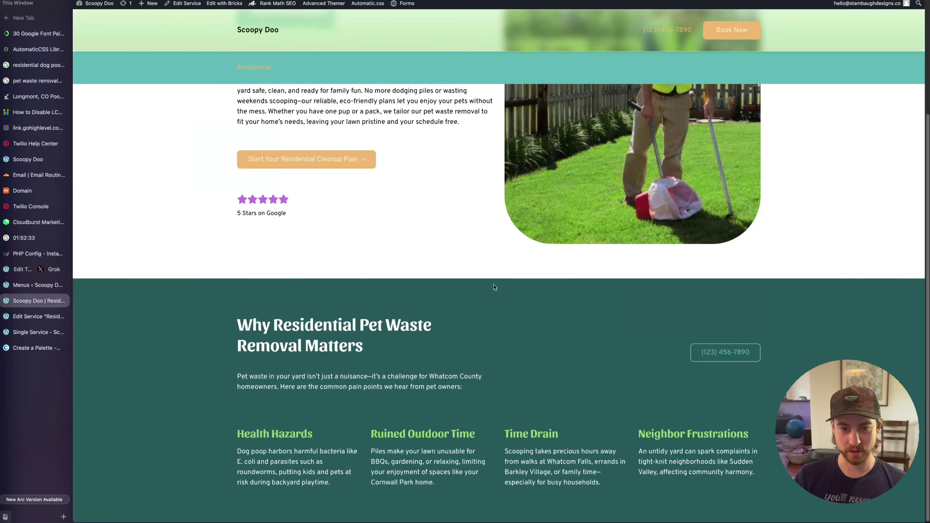
Find the unrendered solution_4 placeholder in the live Solutions section
scroll(488, 307, down, 5)
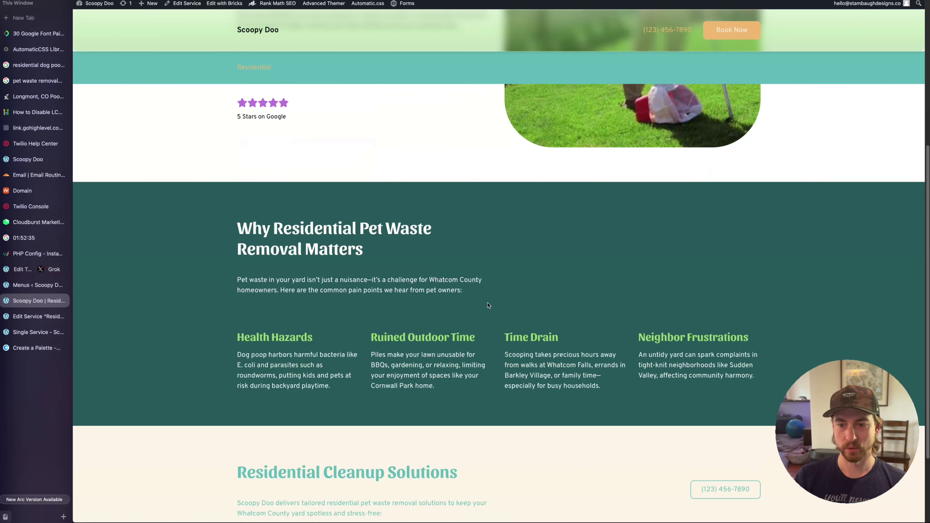
drag(220, 374, 532, 380)
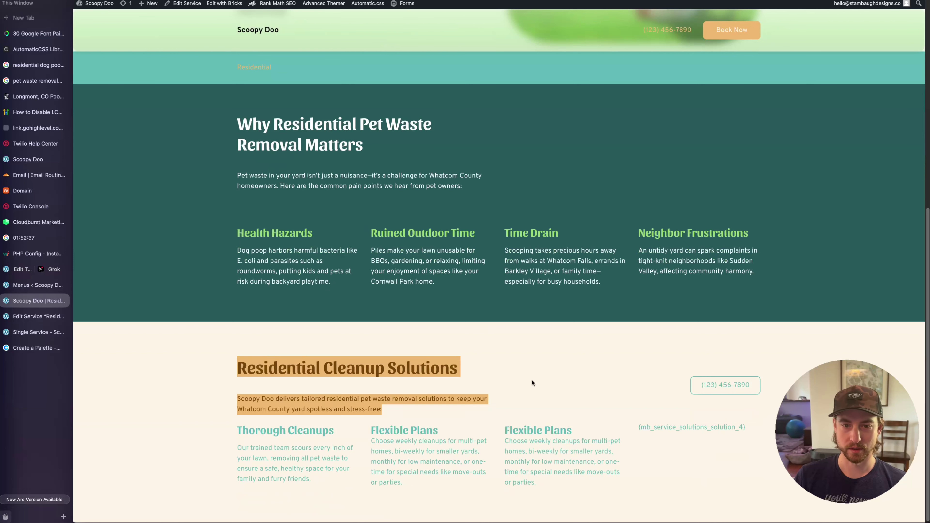
click(425, 393)
drag(220, 370, 483, 385)
click(483, 385)
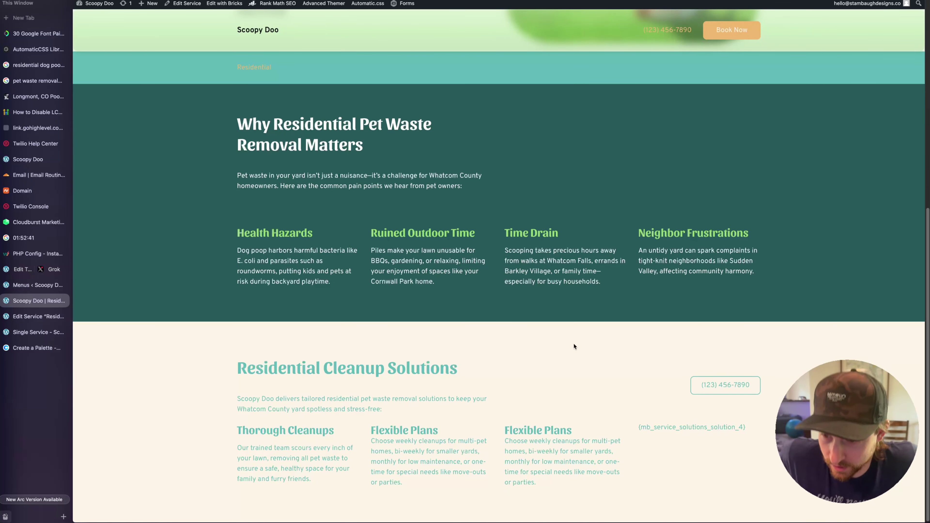
triple_click(712, 426)
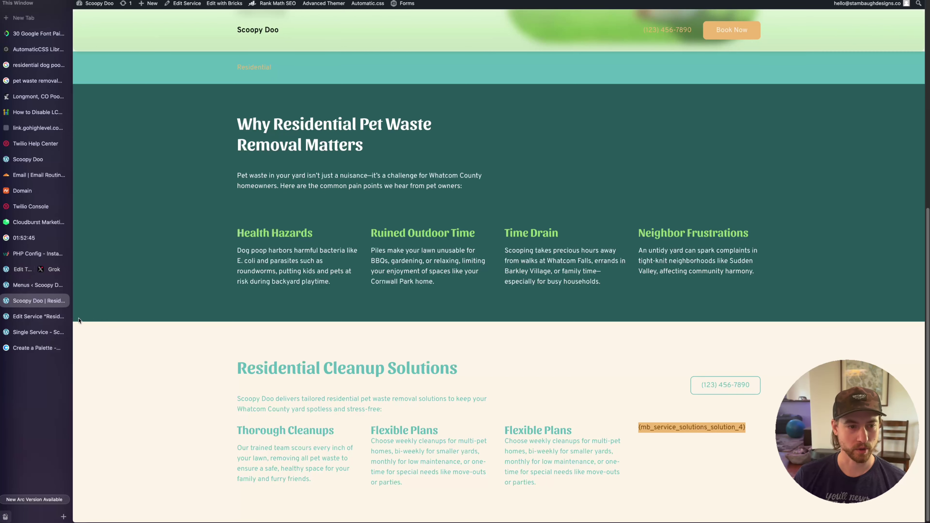
Replace the broken card tag with the Solution 4 (Solutions) dynamic field
click(39, 332)
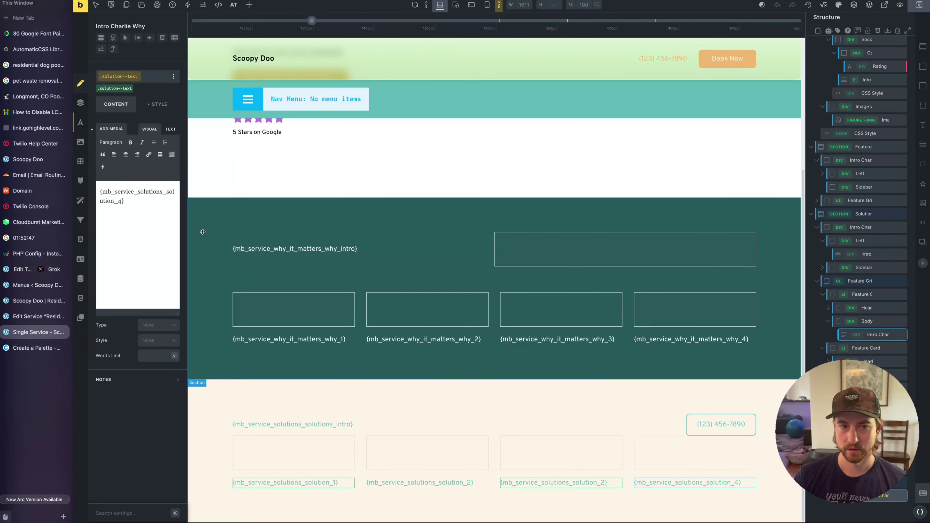
click(145, 201)
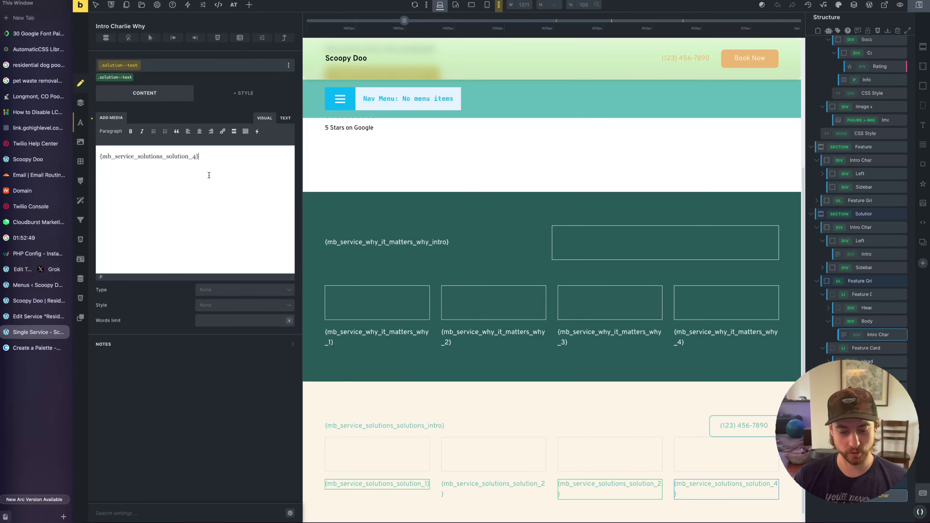
key(ctrl+a)
key(BackSpace)
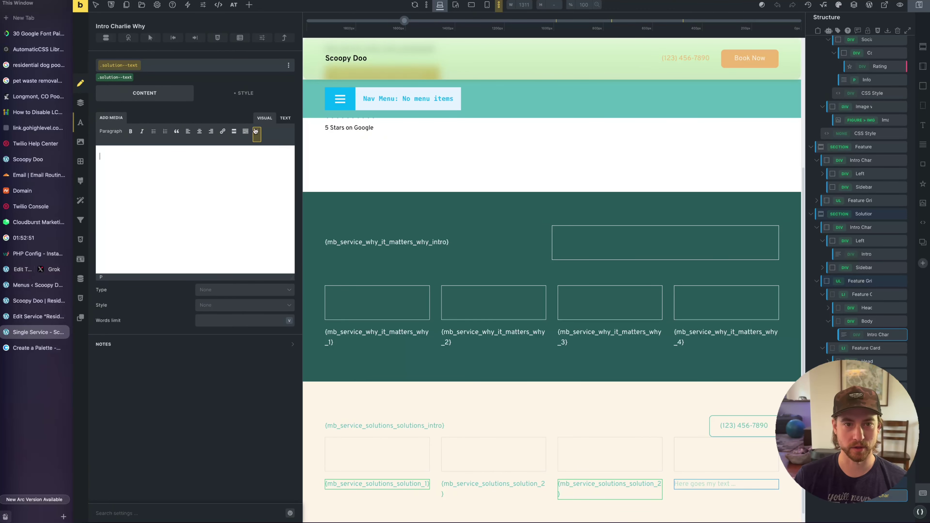
click(257, 132)
mouse_move(292, 302)
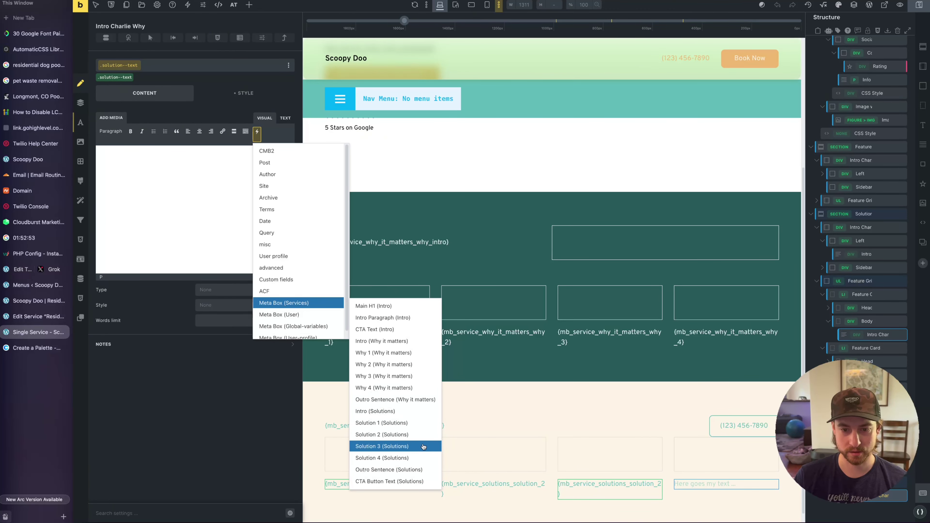
click(417, 458)
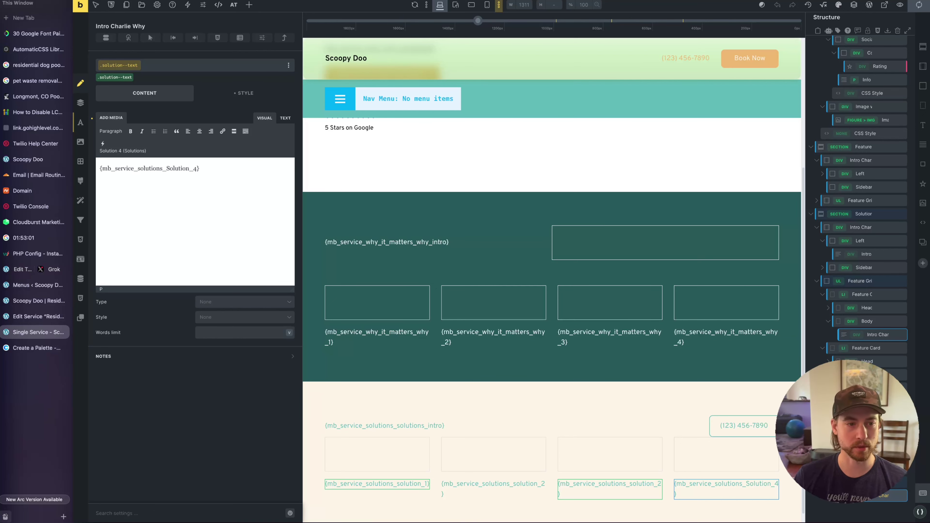
Reload the live page, check the Thorough Cleanups card, and return to the template
key(ctrl+Tab)
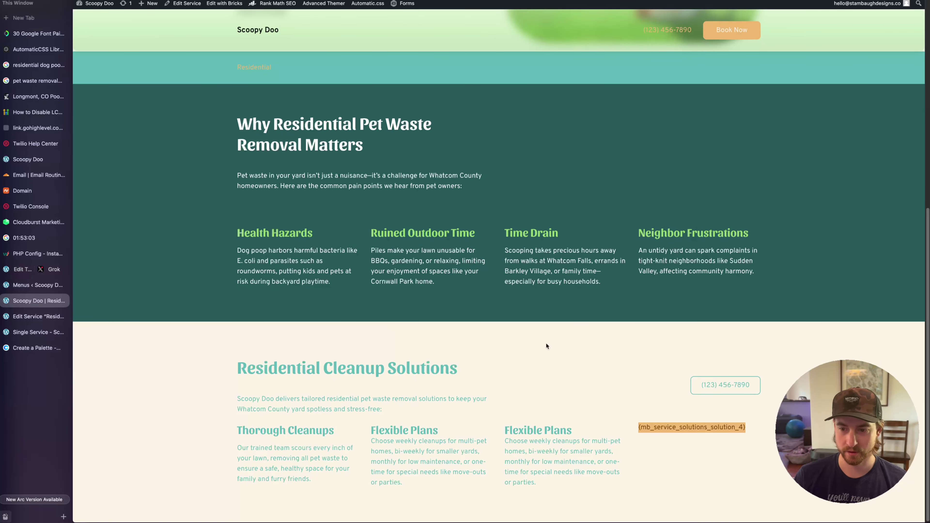
key(super+r)
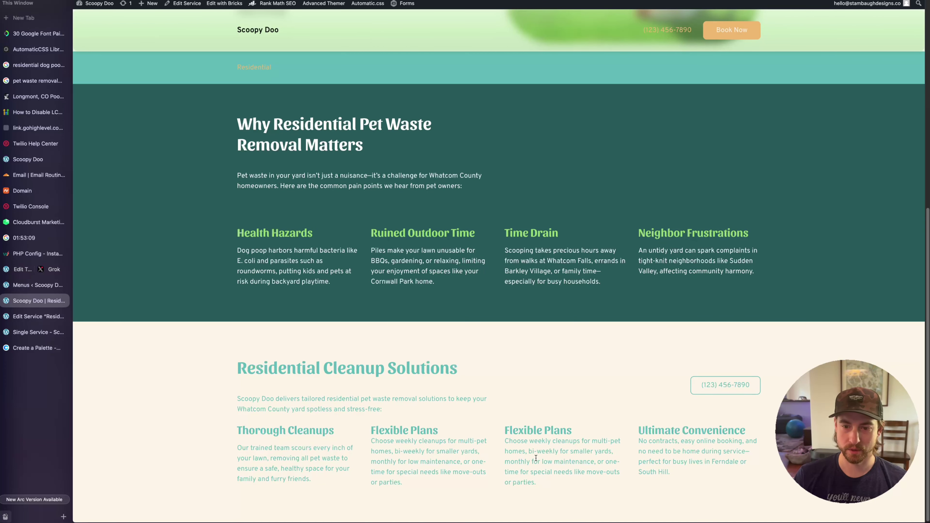
drag(236, 448, 313, 448)
click(229, 430)
drag(230, 433, 311, 448)
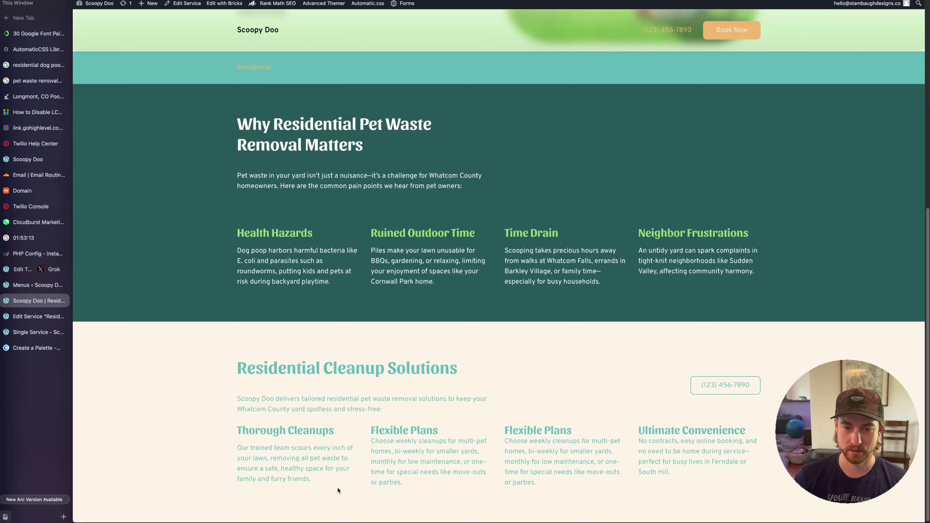
drag(337, 488, 194, 429)
click(338, 440)
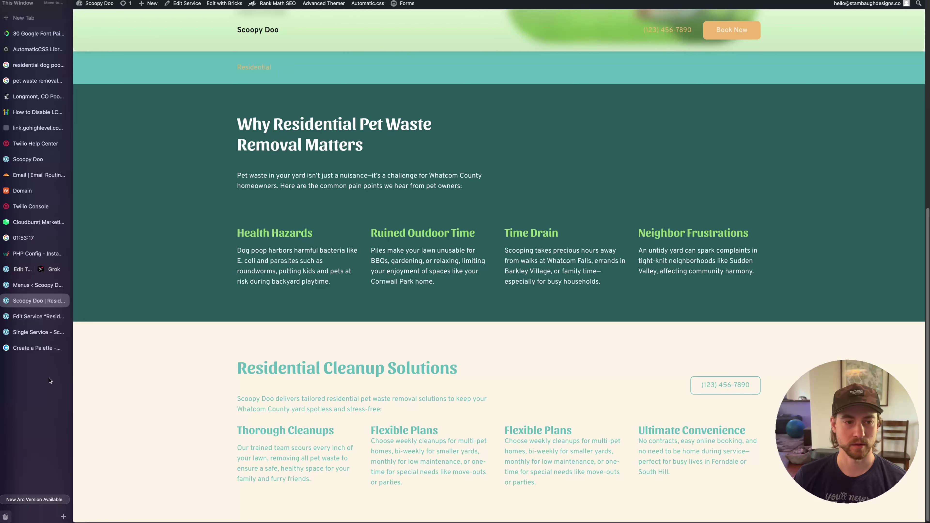
click(30, 333)
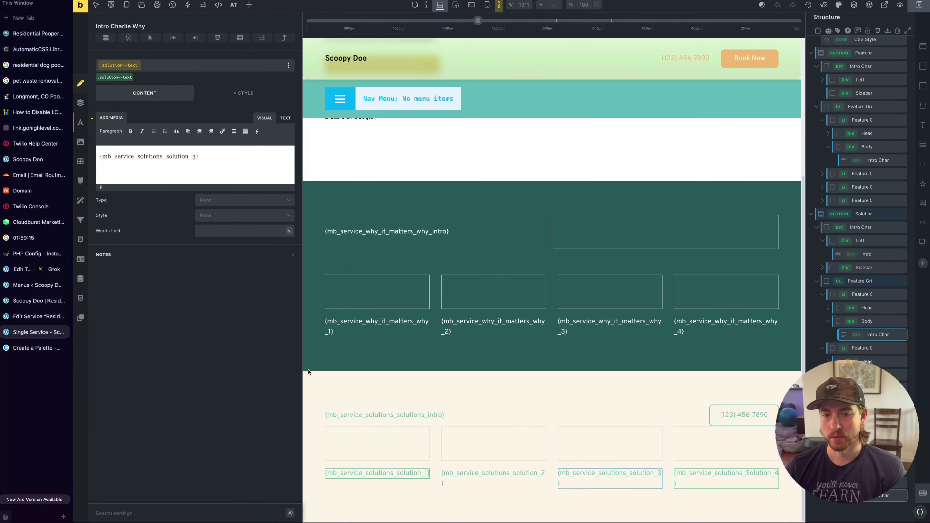
Give the first Feature Card Bravo card a translucent white background
click(394, 313)
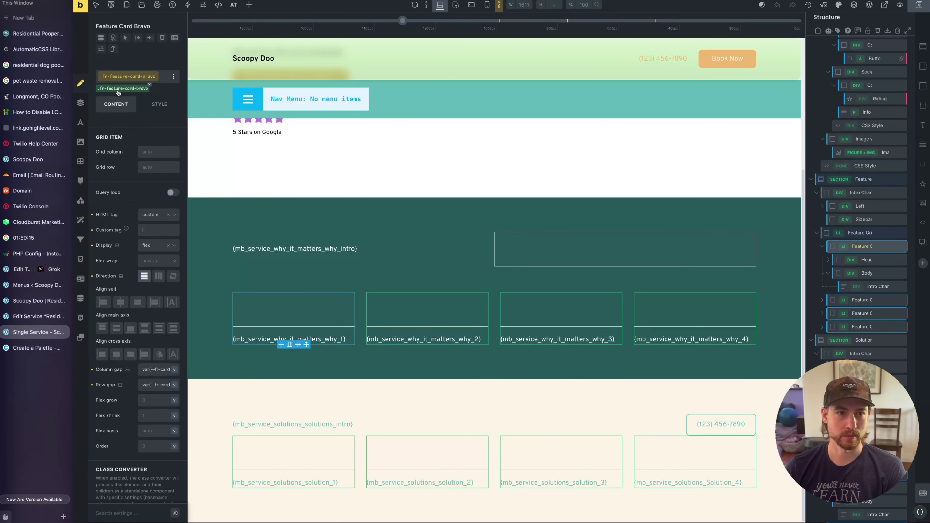
click(155, 106)
click(130, 170)
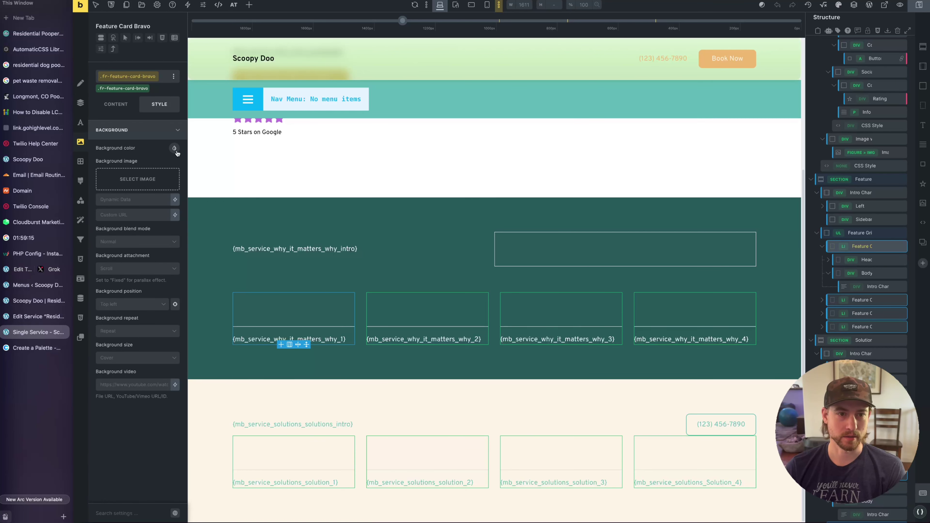
click(175, 150)
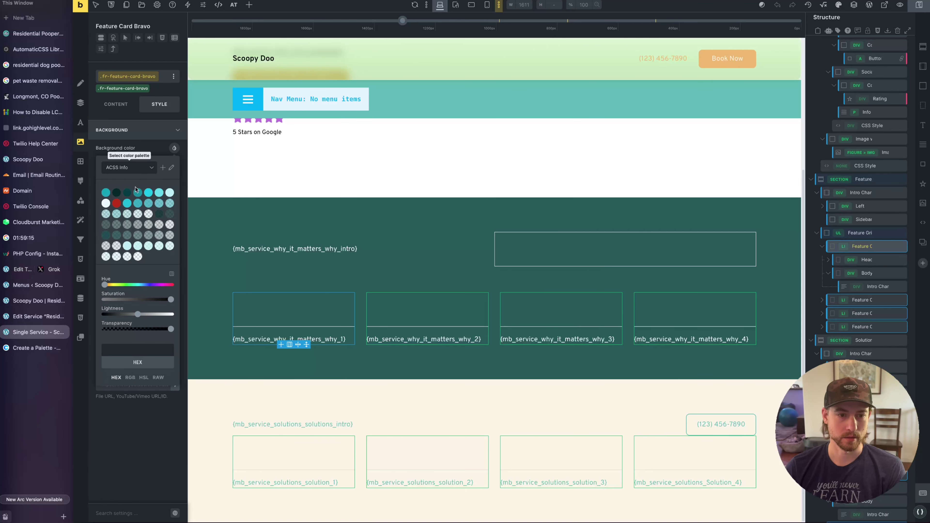
drag(169, 314, 179, 314)
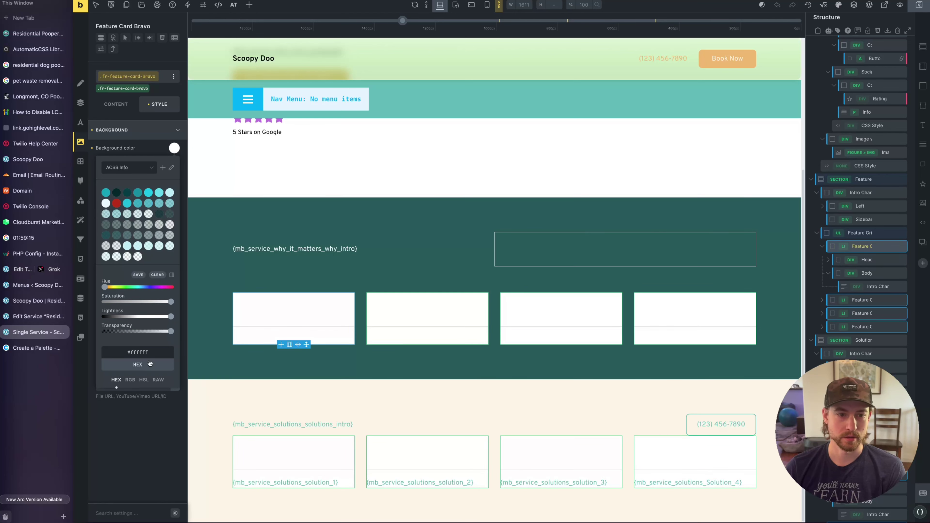
click(111, 331)
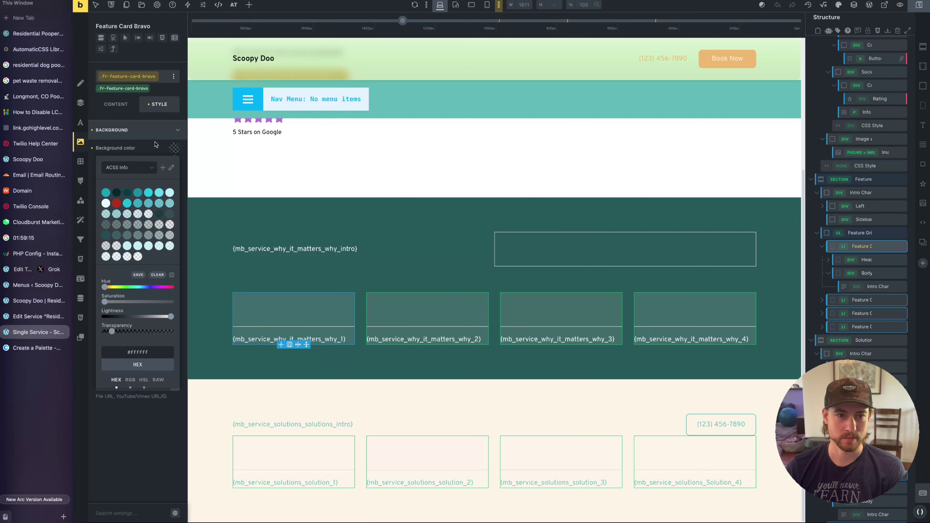
click(156, 132)
Apply a padding variable to the feature cards' spacing
click(139, 151)
click(132, 253)
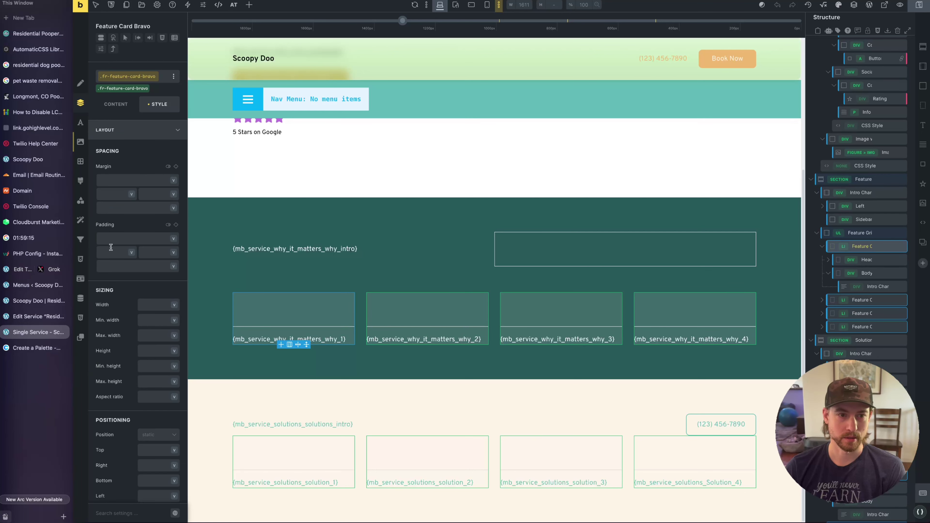
click(132, 253)
click(141, 188)
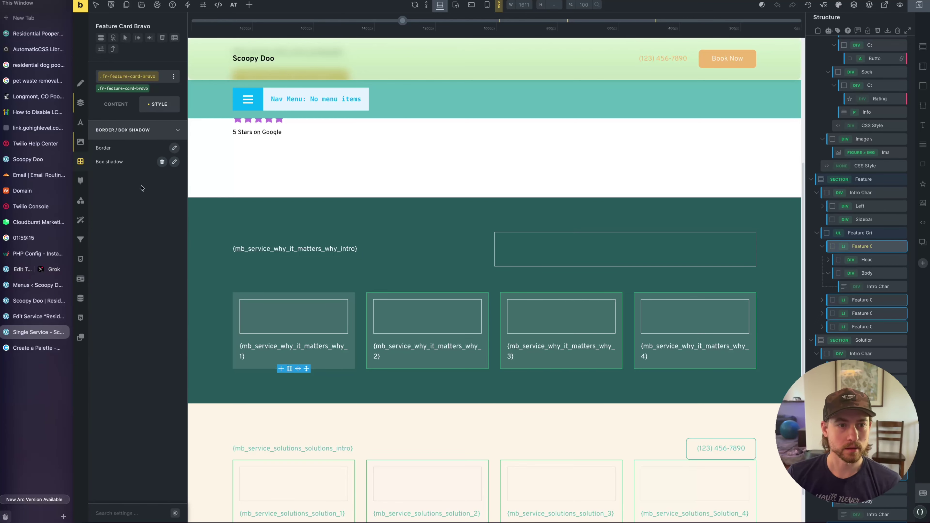
Link all four corner radii and change the radius from 2em to 1em
click(174, 148)
click(119, 283)
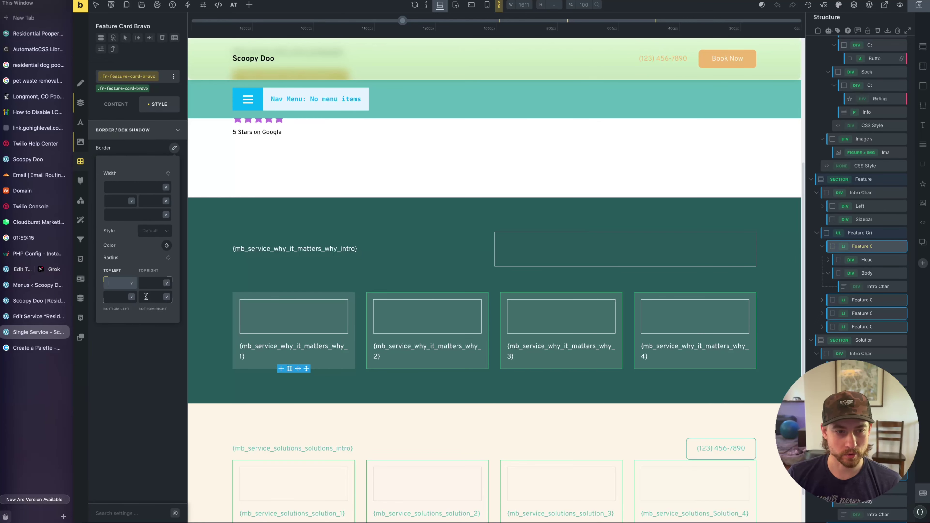
text(2em)
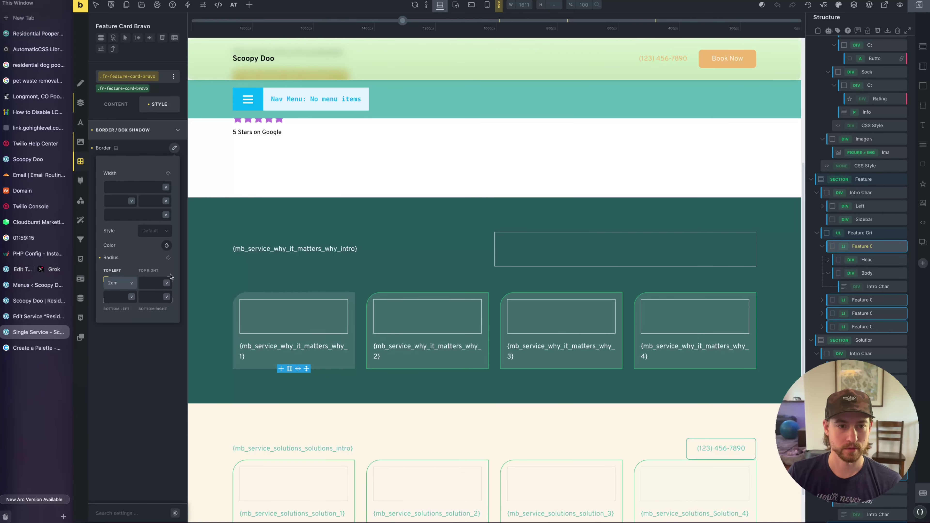
click(168, 259)
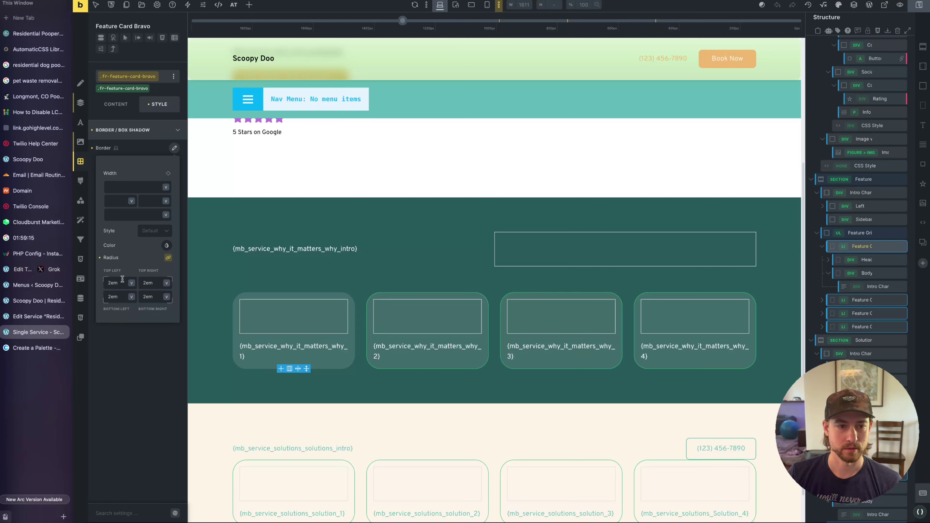
click(112, 282)
key(BackSpace)
text(1)
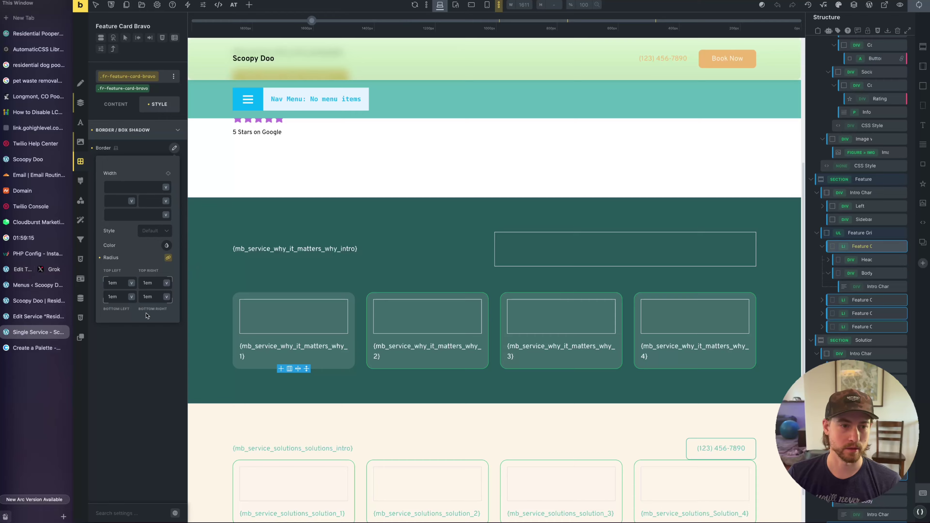
Check the rounded cards on the live page, then select the first card's Head element
key(ctrl+Tab)
scroll(346, 292, up, 5)
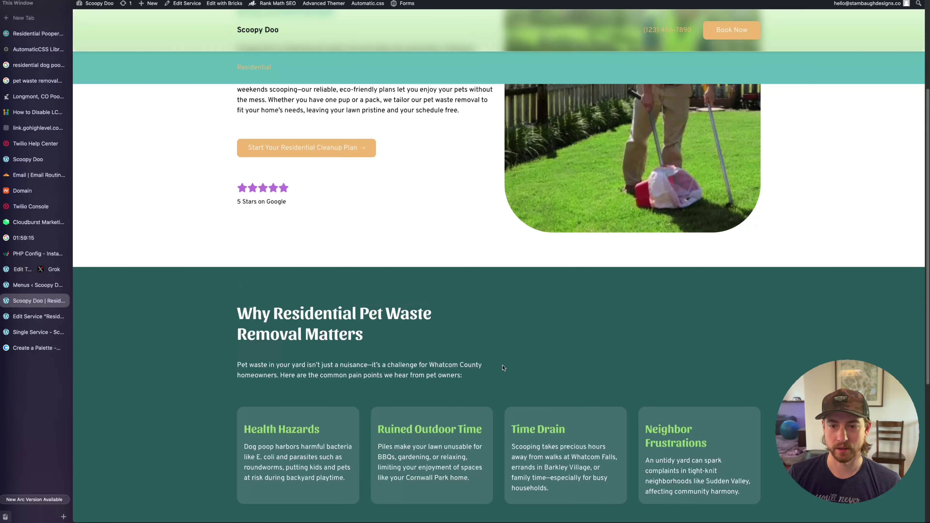
key(ctrl+Tab)
key(ctrl+Tab)
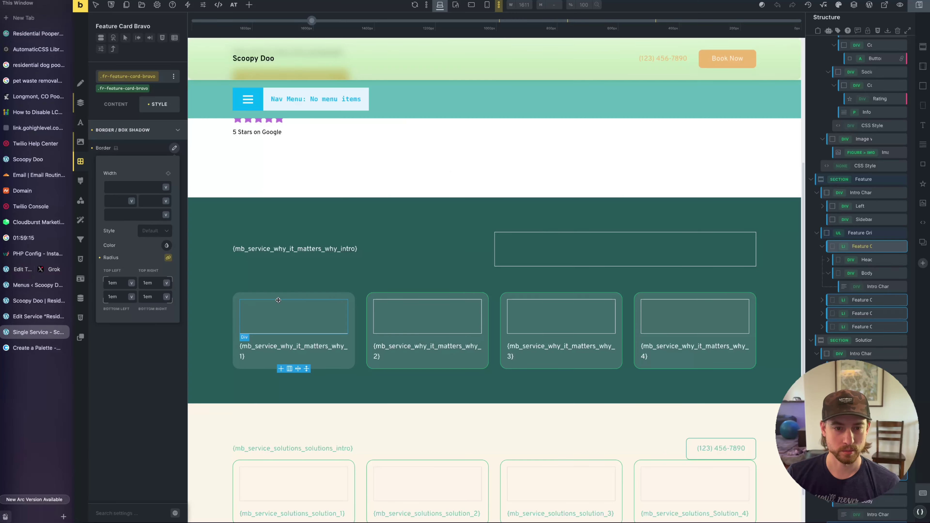
click(291, 309)
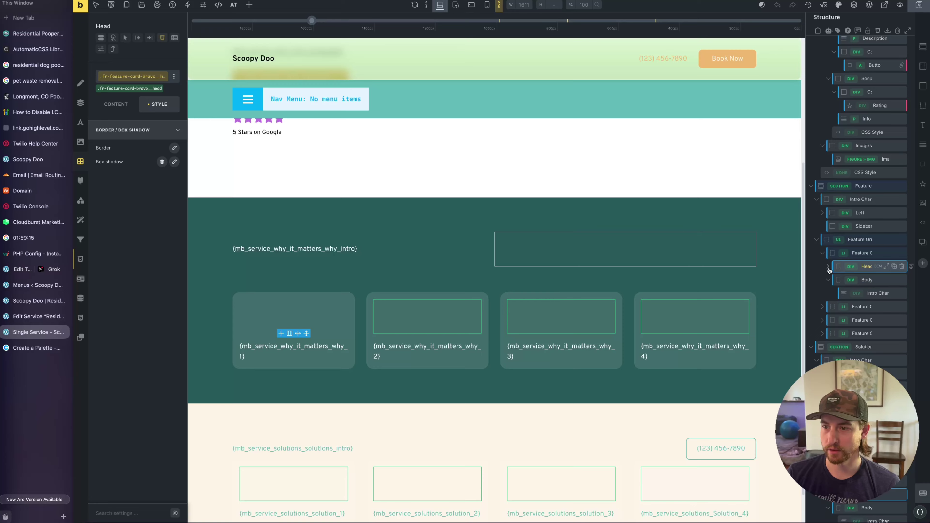
click(850, 272)
Select the first card's icon, then publish the new Home page and confirm it
click(315, 280)
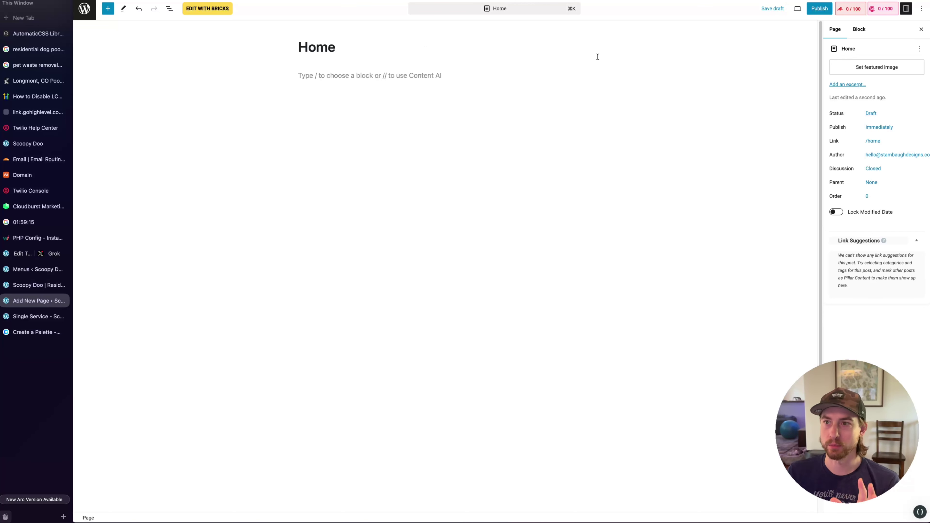
click(819, 8)
click(851, 9)
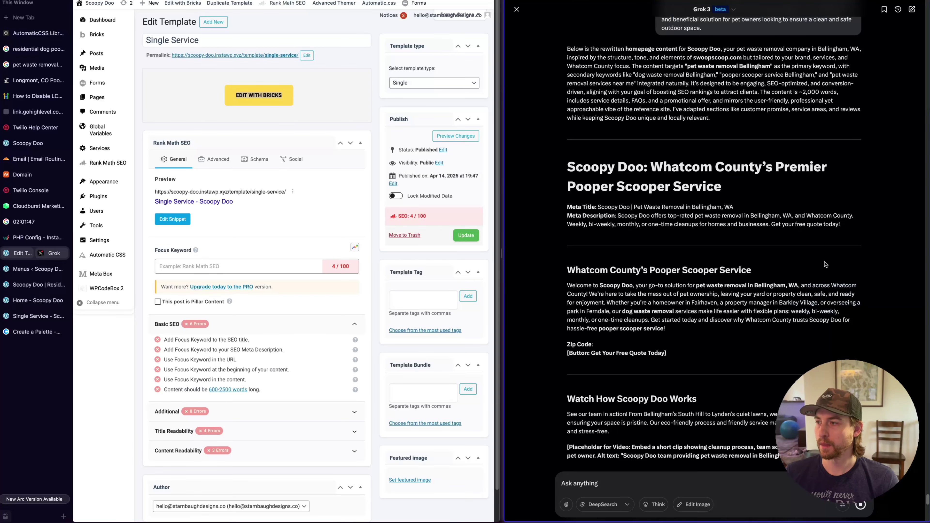
Review the Grok copy, highlighting the Whatcom County’s Pooper Scooper Service heading and its text
scroll(740, 326, down, 5)
scroll(740, 325, up, 2)
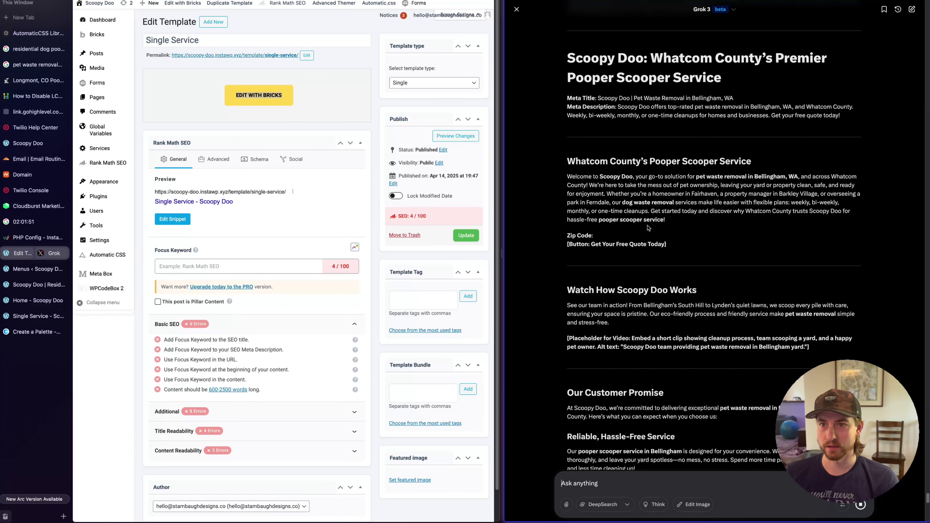
click(709, 59)
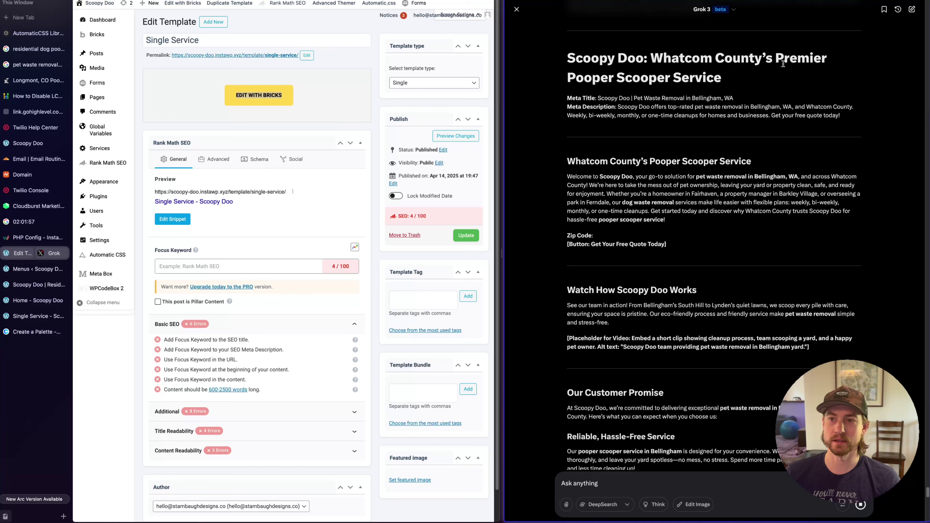
scroll(696, 198, down, 2)
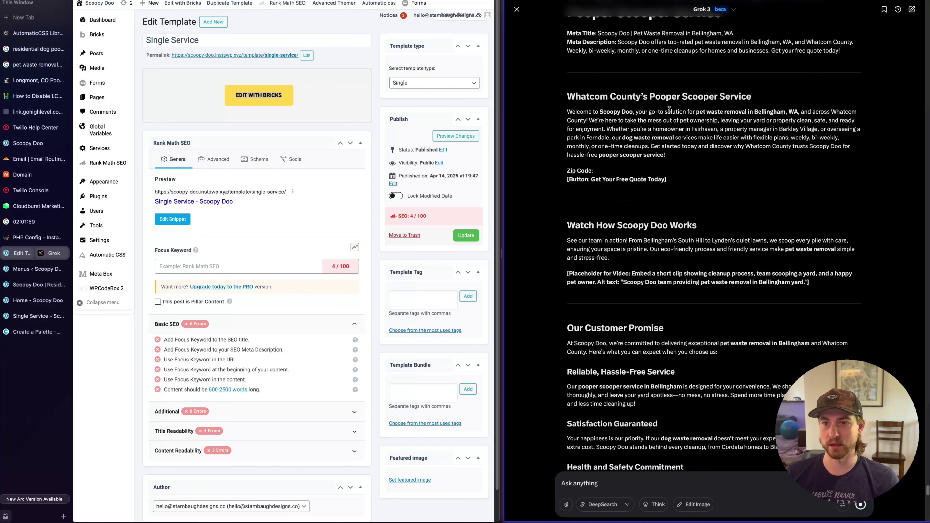
scroll(732, 176, up, 1)
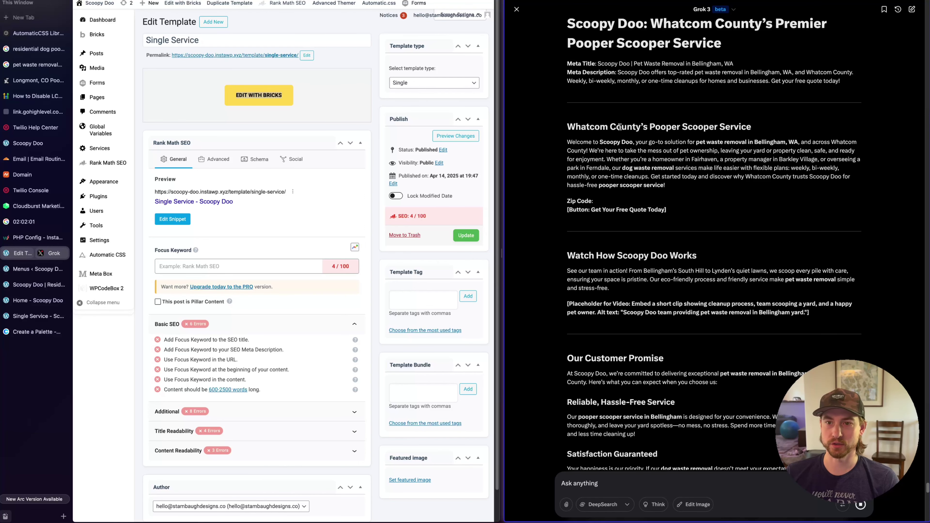
drag(570, 128, 779, 134)
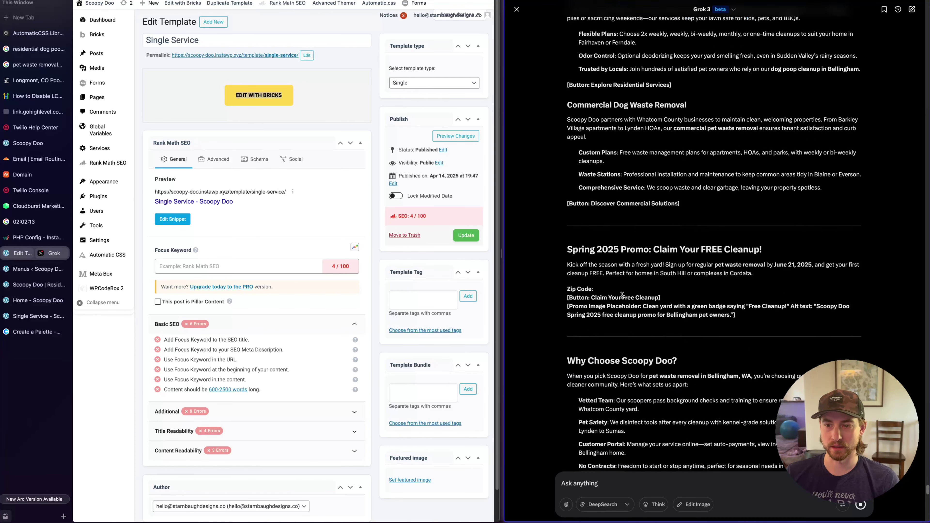
drag(567, 209, 775, 211)
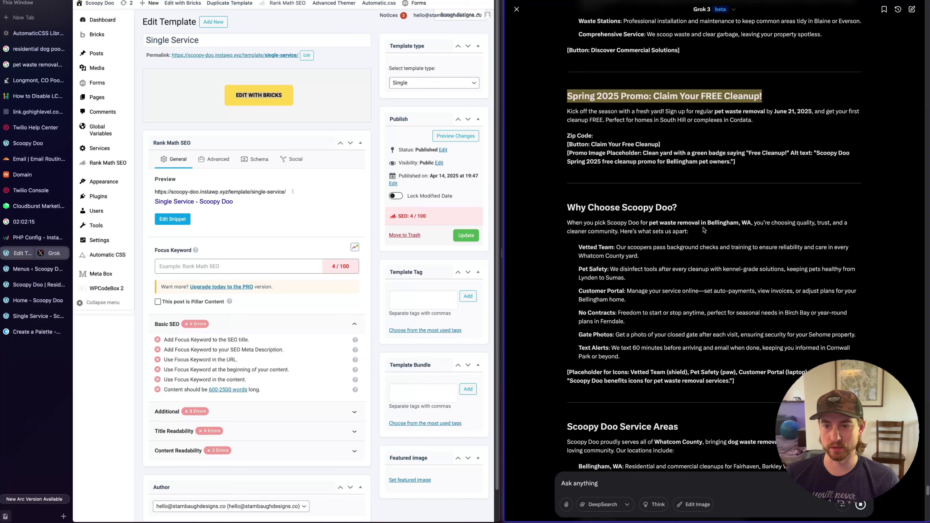
drag(560, 210, 813, 208)
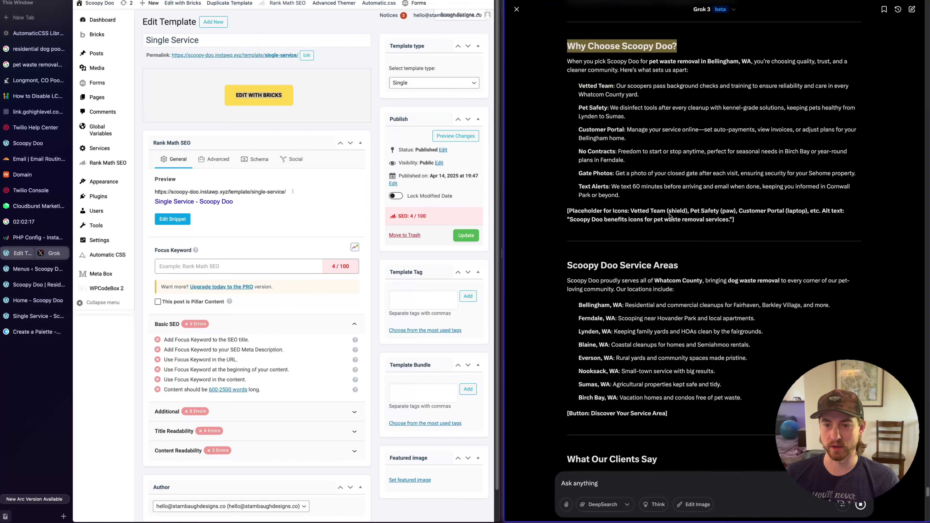
drag(578, 264, 700, 265)
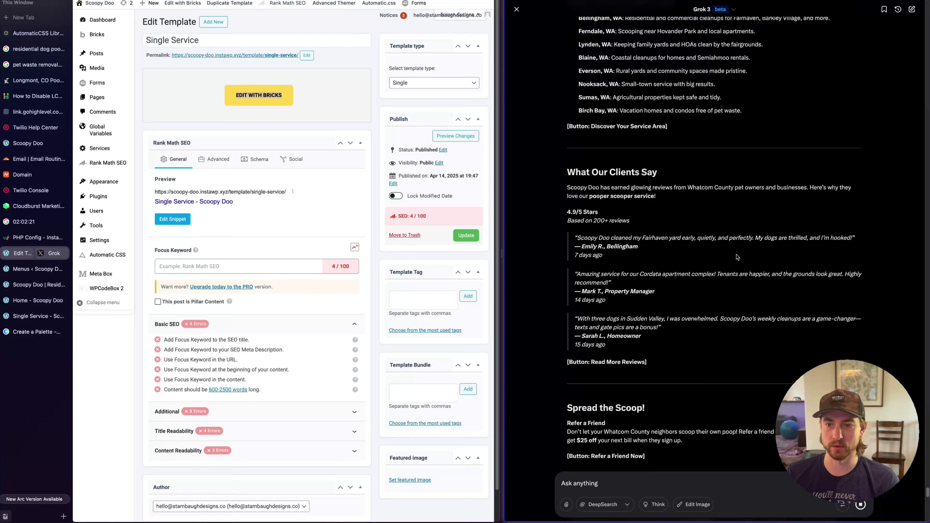
Highlight the What Our Clients Say, Spread the Scoop! and Frequently Asked Questions headings
drag(658, 173, 555, 175)
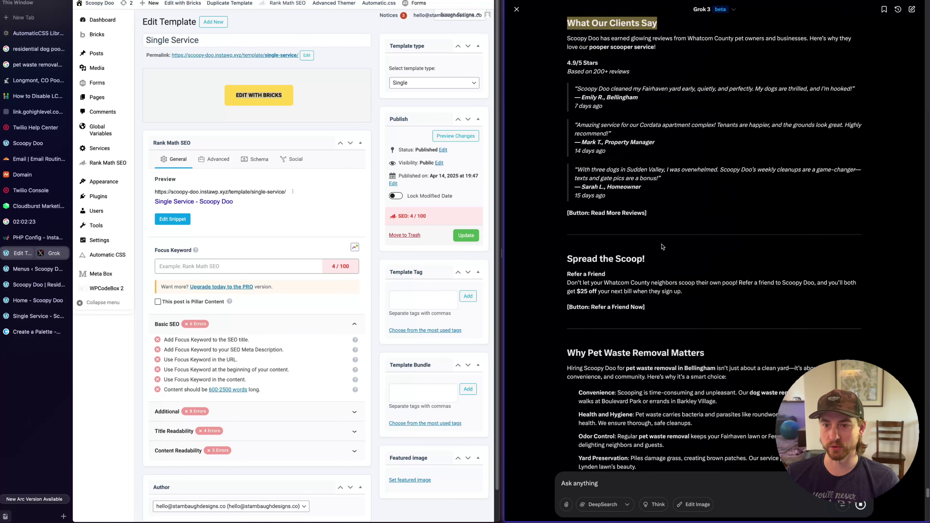
drag(686, 264, 562, 274)
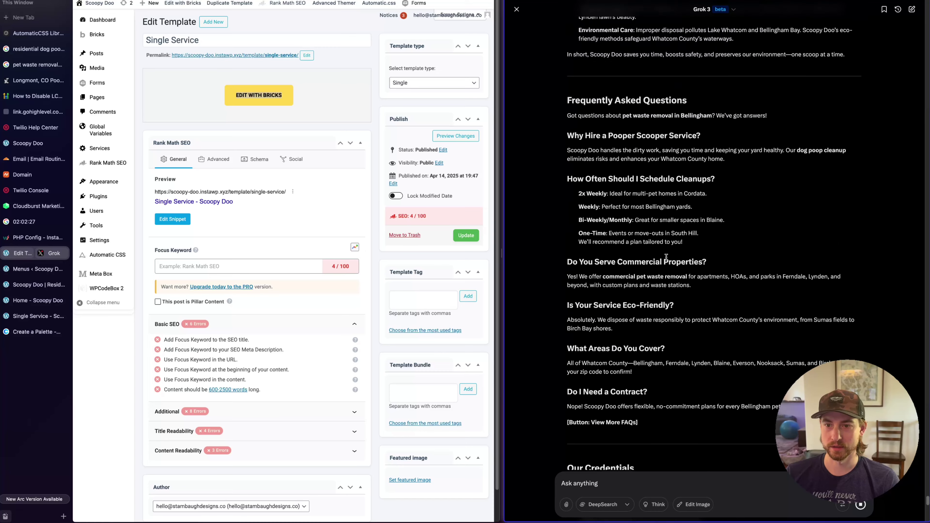
scroll(690, 280, up, 4)
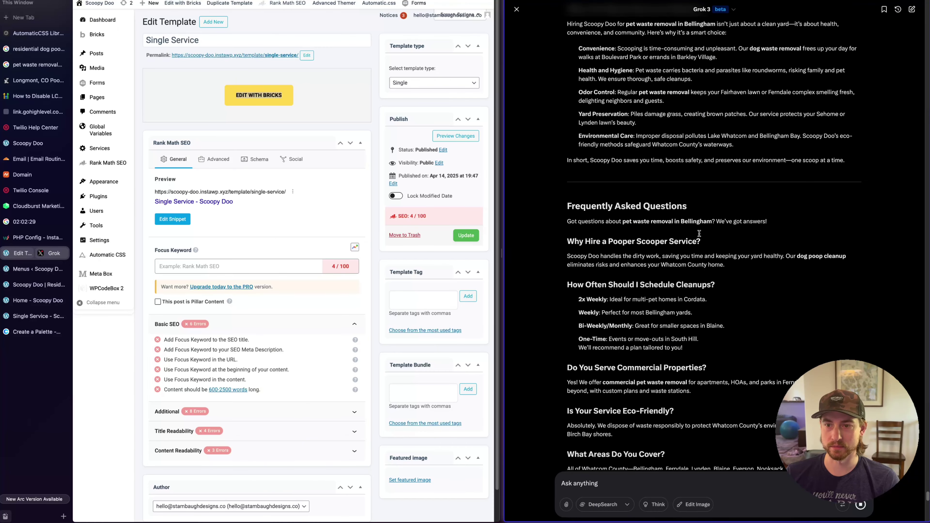
triple_click(705, 211)
Scroll back to the top of the response and open the Home page in Bricks
scroll(659, 316, up, 2)
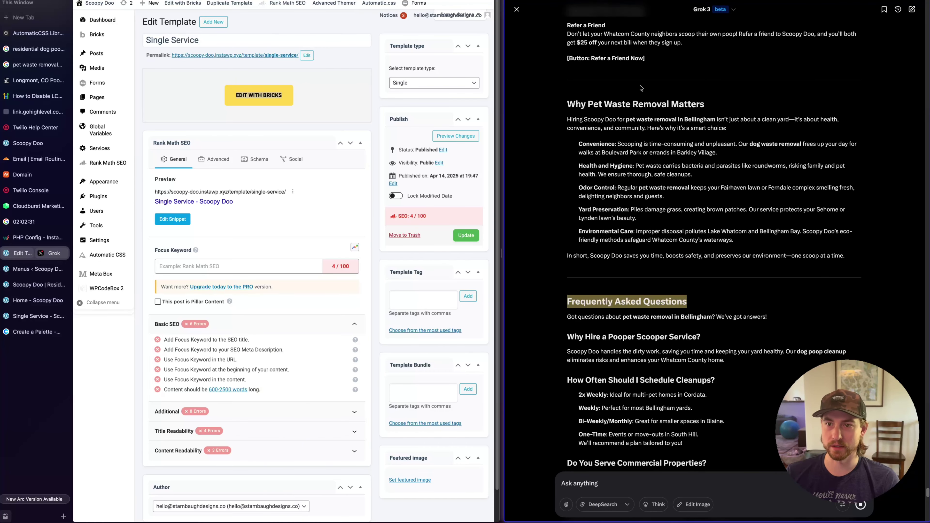
scroll(708, 402, up, 12)
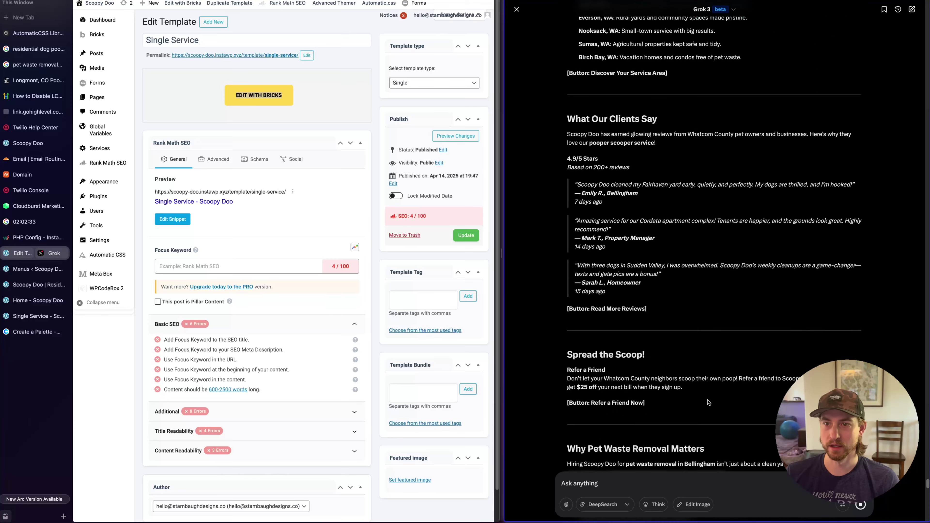
scroll(708, 402, up, 15)
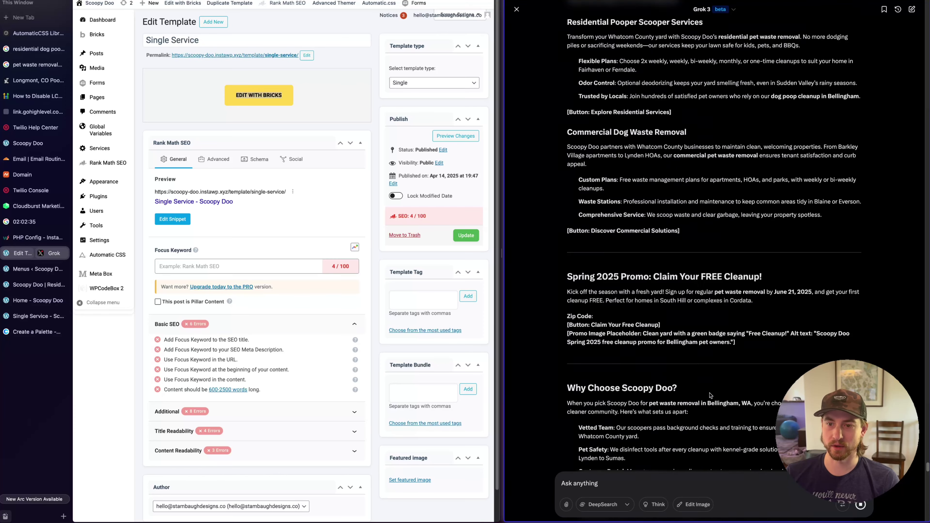
scroll(709, 395, up, 10)
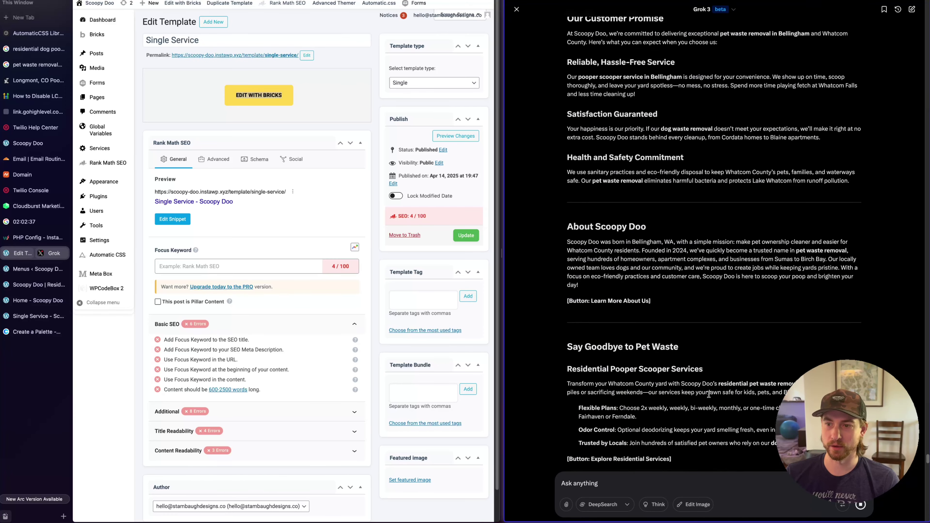
scroll(710, 394, up, 12)
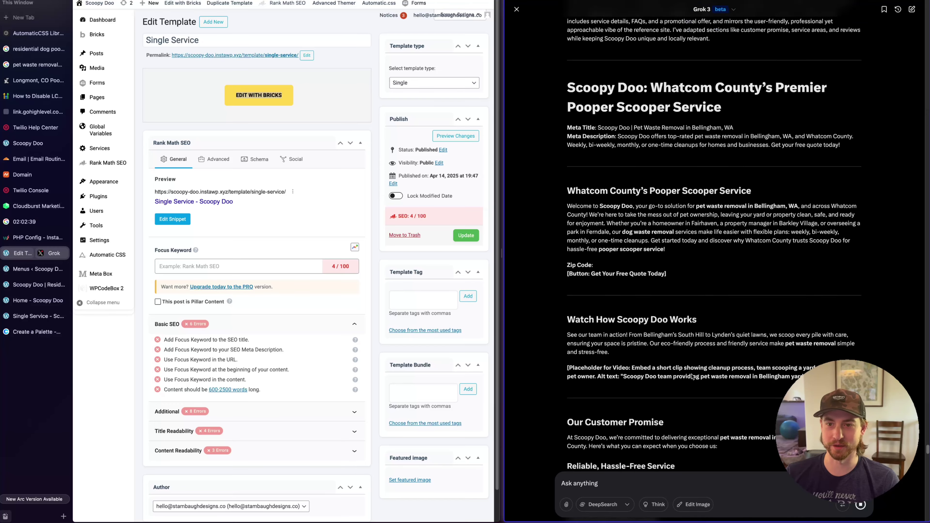
scroll(692, 373, down, 5)
scroll(692, 373, up, 3)
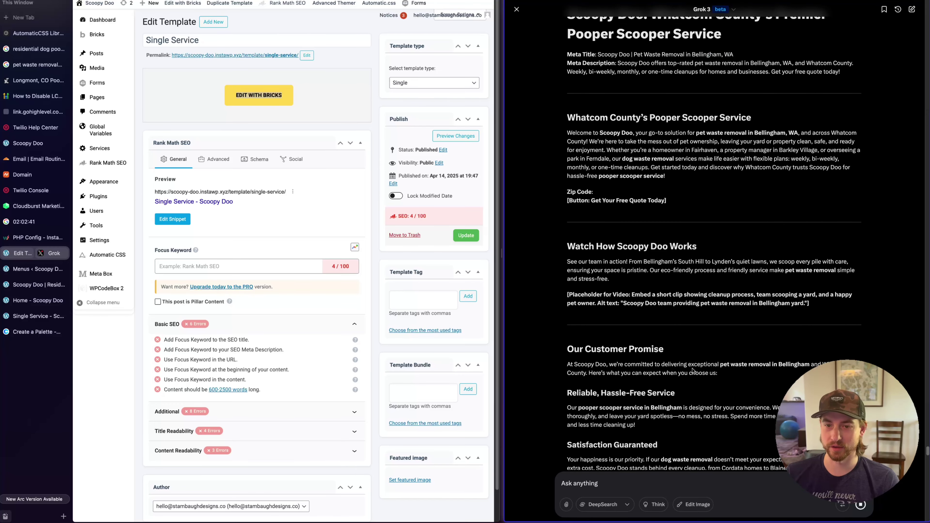
click(27, 301)
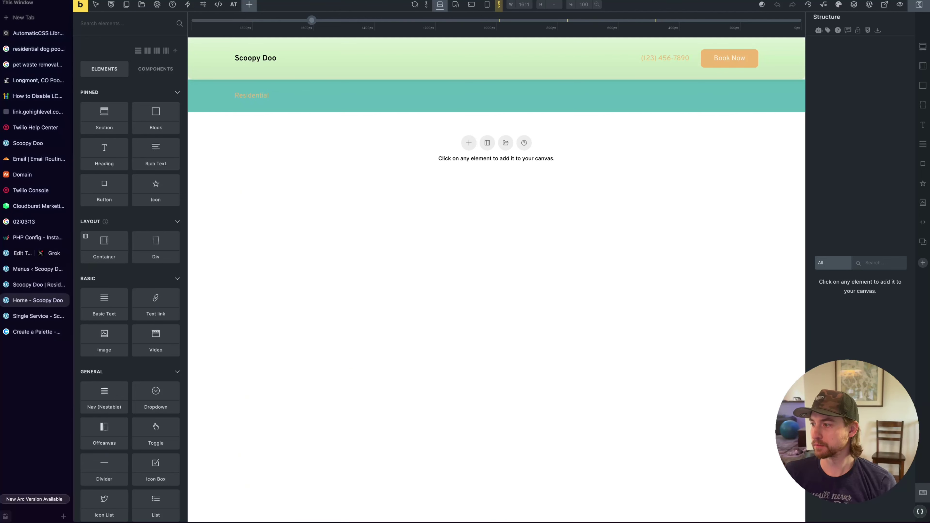
Bring up the AutomaticCSS Library feature sections and scroll through them
click(33, 34)
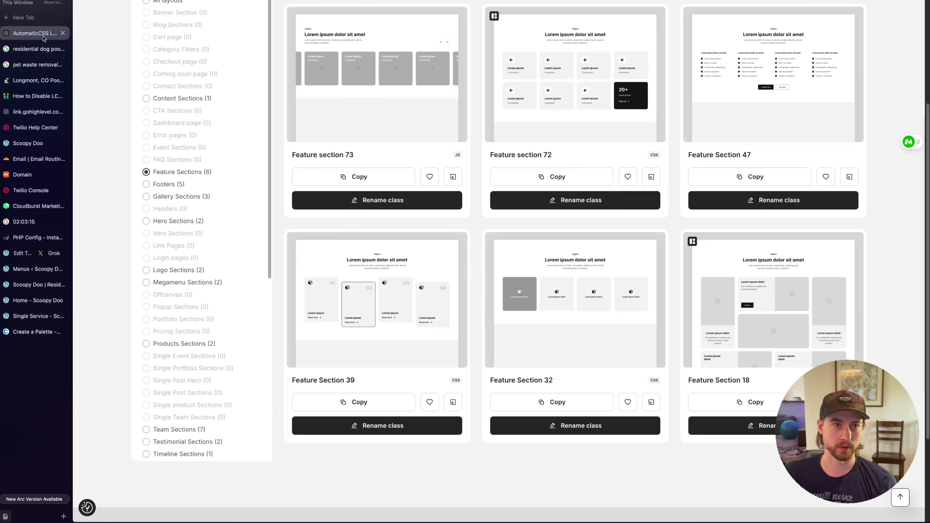
scroll(244, 304, up, 5)
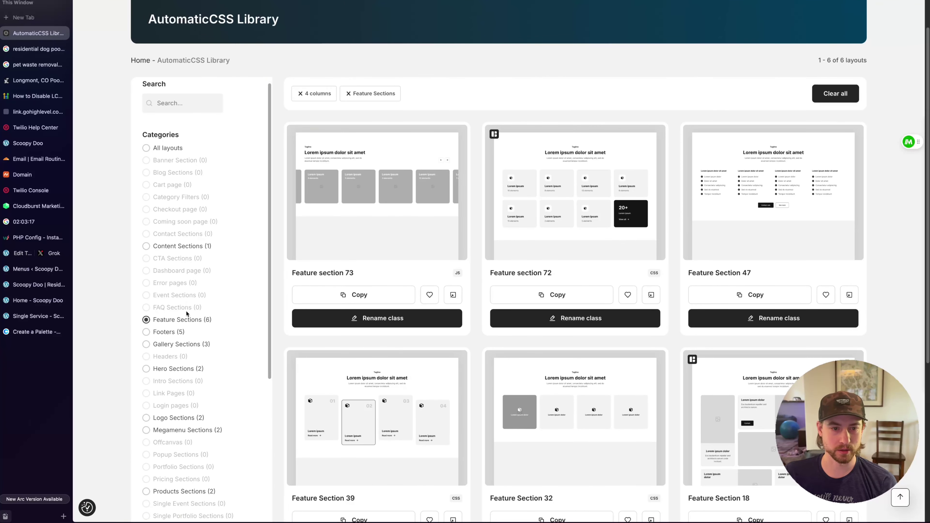
scroll(186, 311, down, 2)
scroll(188, 380, up, 3)
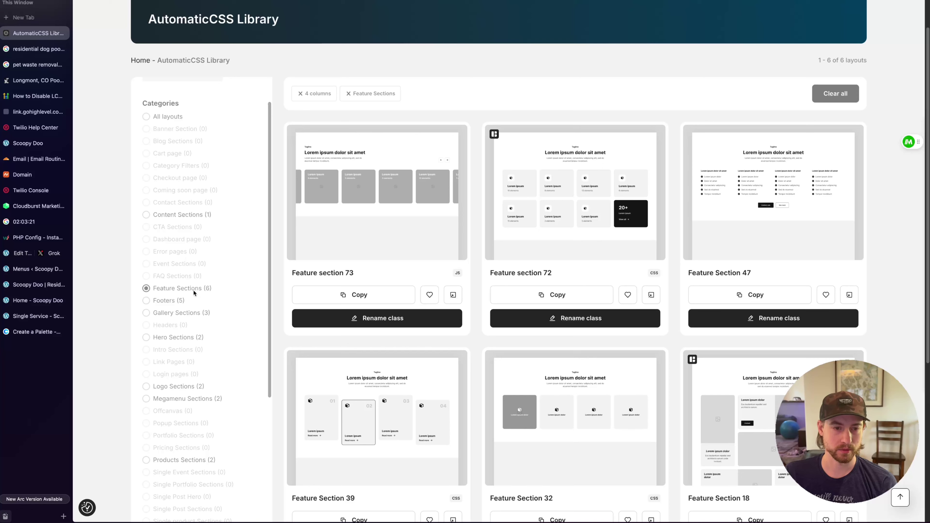
scroll(158, 334, down, 2)
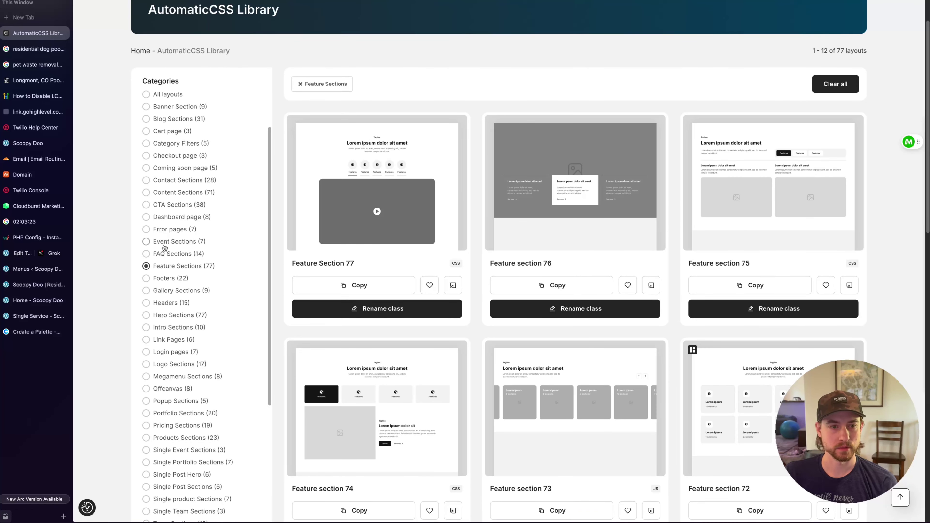
Filter the library to Hero Sections and browse the hero layouts
click(161, 316)
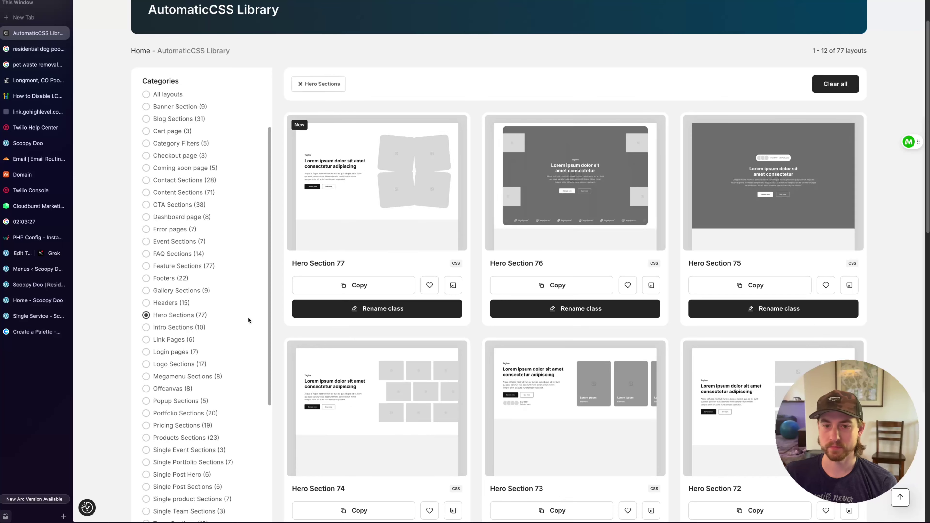
scroll(870, 205, down, 10)
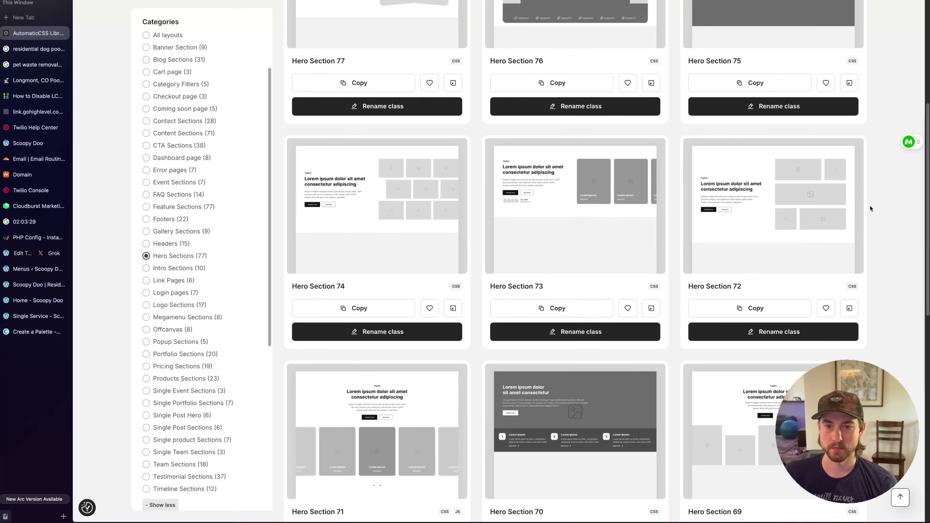
scroll(871, 205, down, 5)
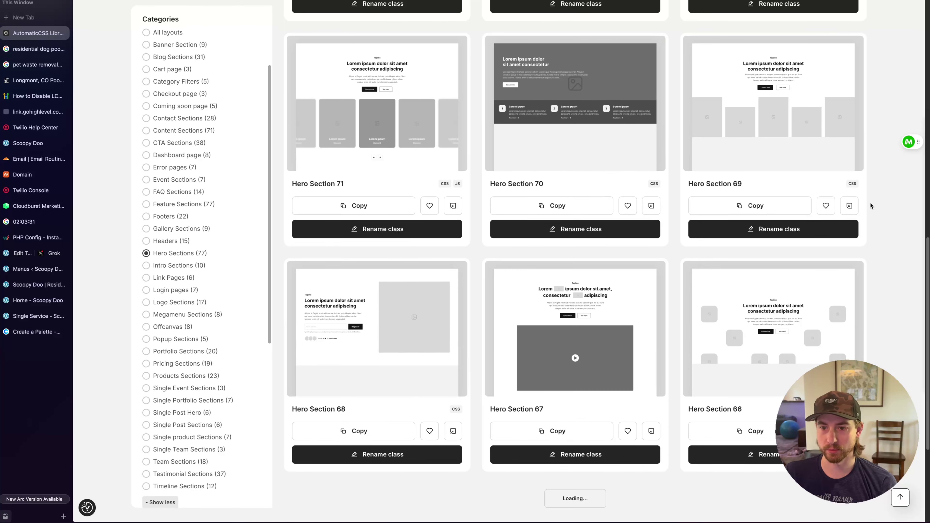
scroll(871, 204, down, 15)
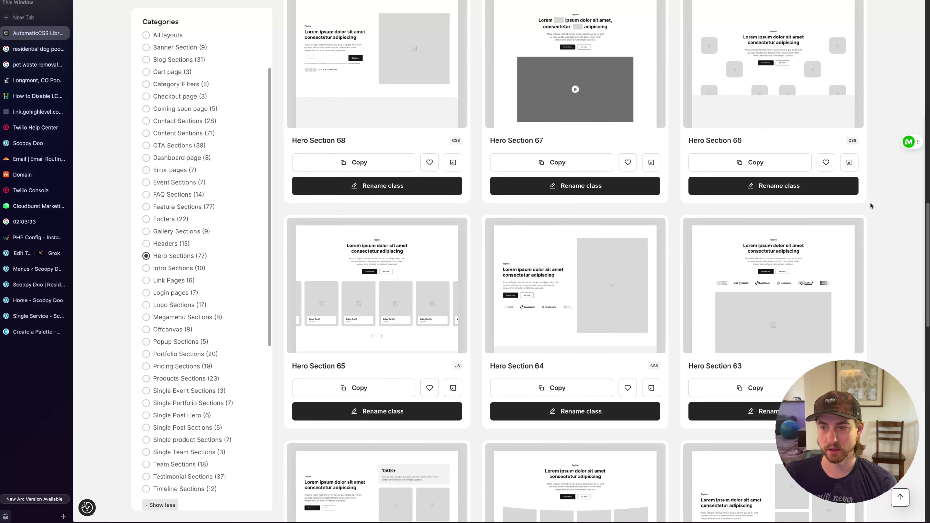
scroll(870, 205, down, 6)
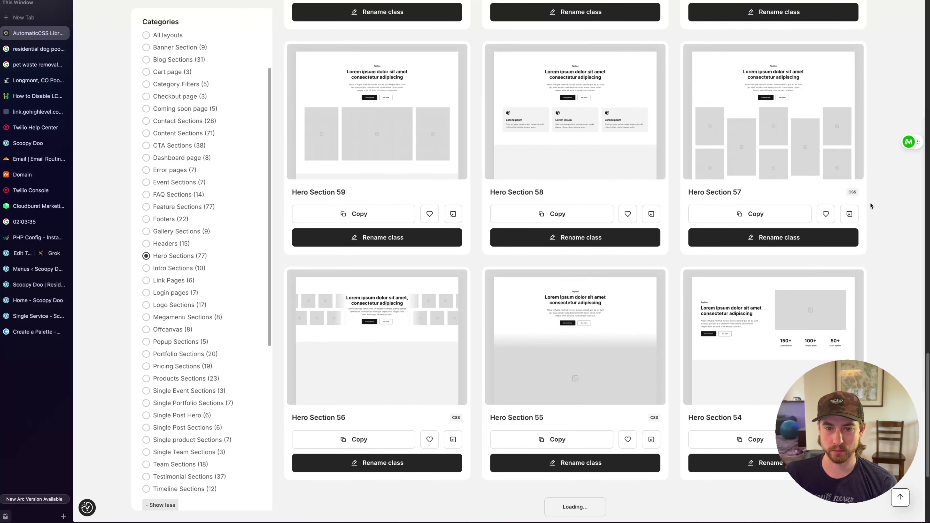
scroll(870, 205, down, 5)
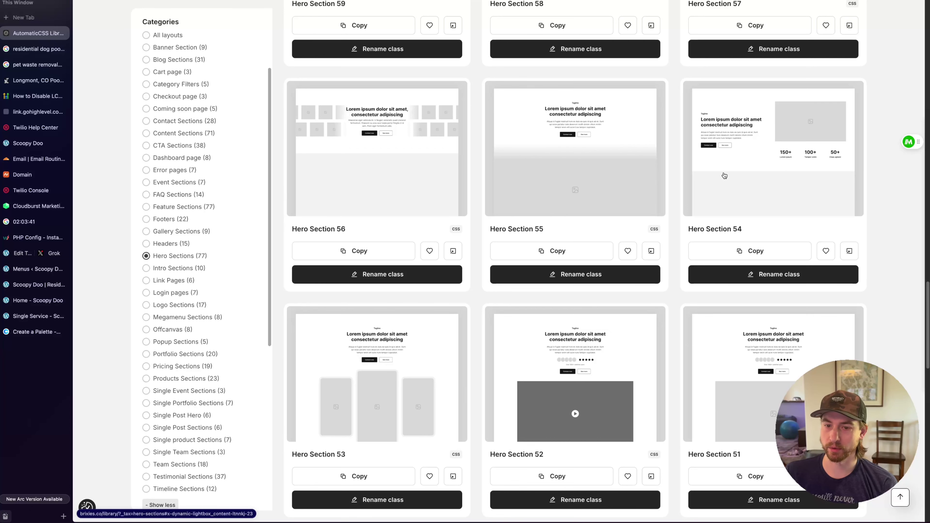
scroll(768, 143, down, 3)
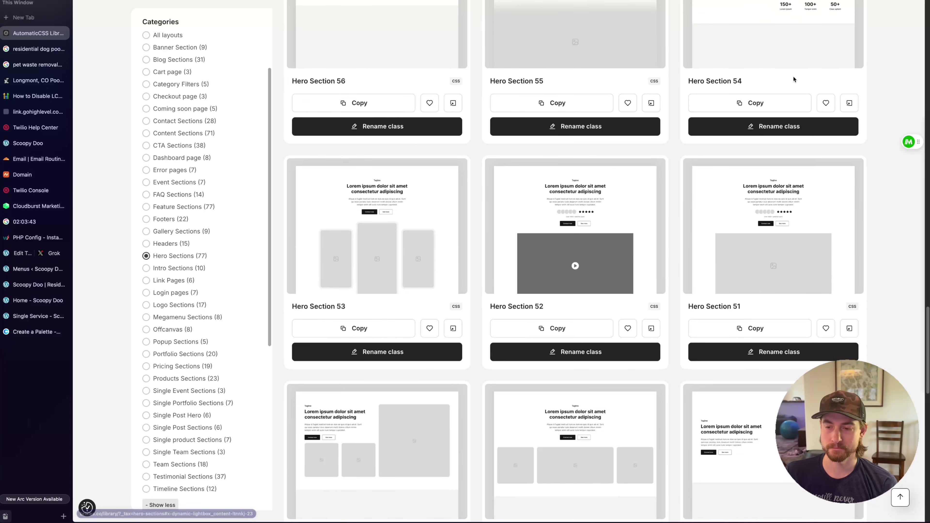
scroll(793, 76, down, 4)
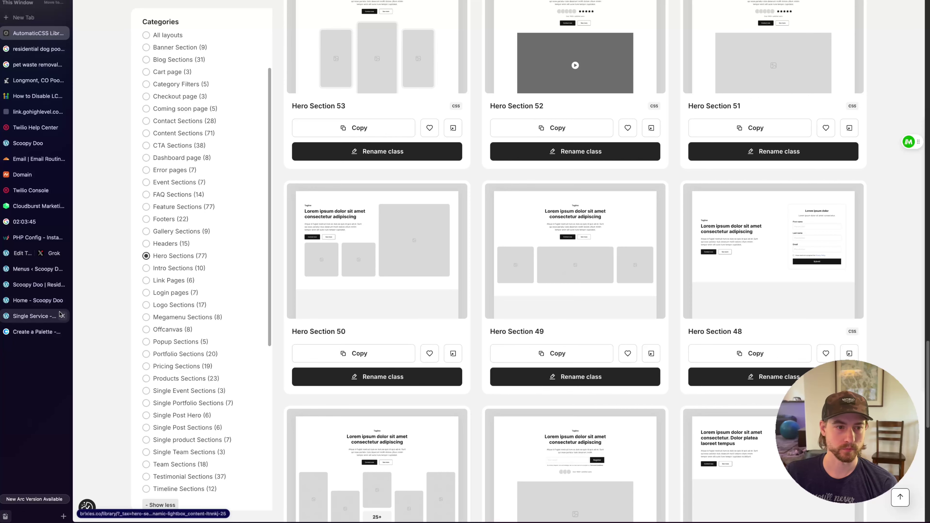
click(36, 284)
Copy the Hero section from the Single Service template's structure
click(35, 315)
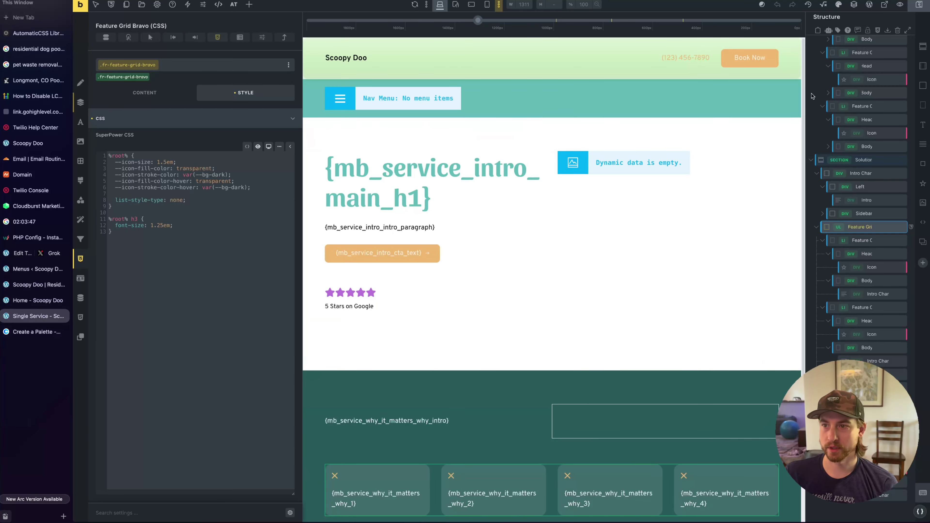
scroll(811, 96, up, 4)
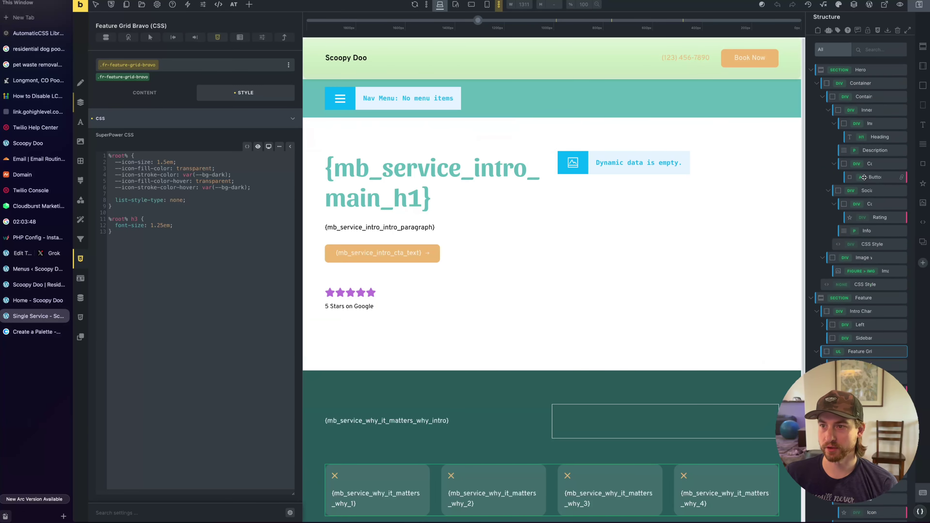
click(871, 69)
right_click(870, 69)
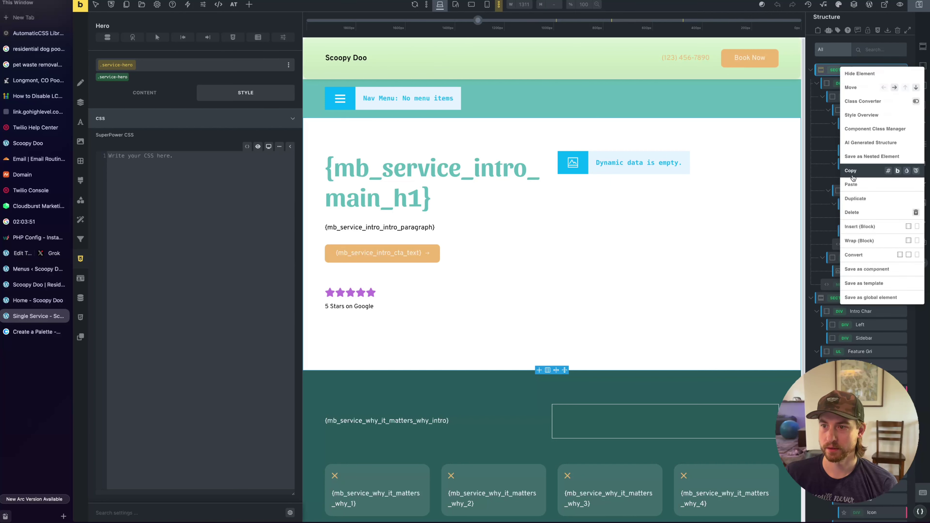
click(852, 173)
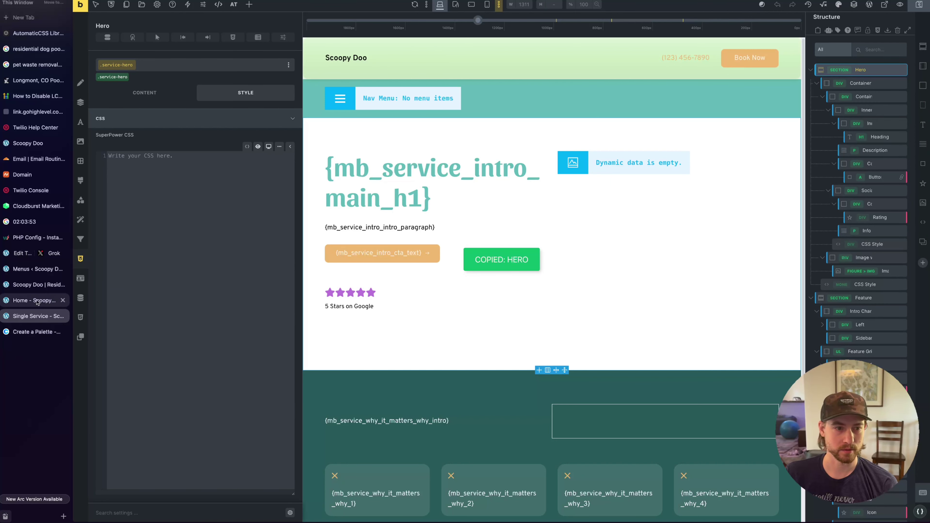
Paste the Hero into the Home page and discard the four conflicting incoming classes
click(37, 301)
key(ctrl+v)
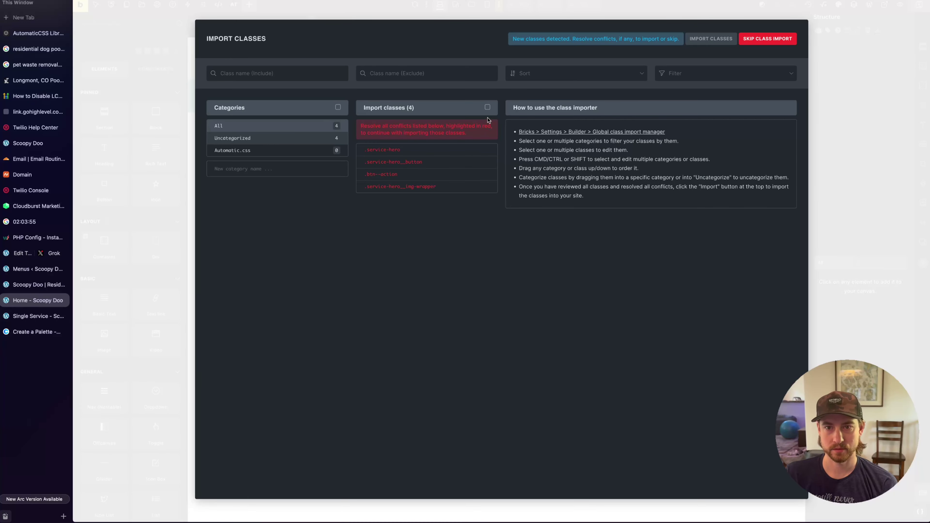
click(487, 107)
click(479, 107)
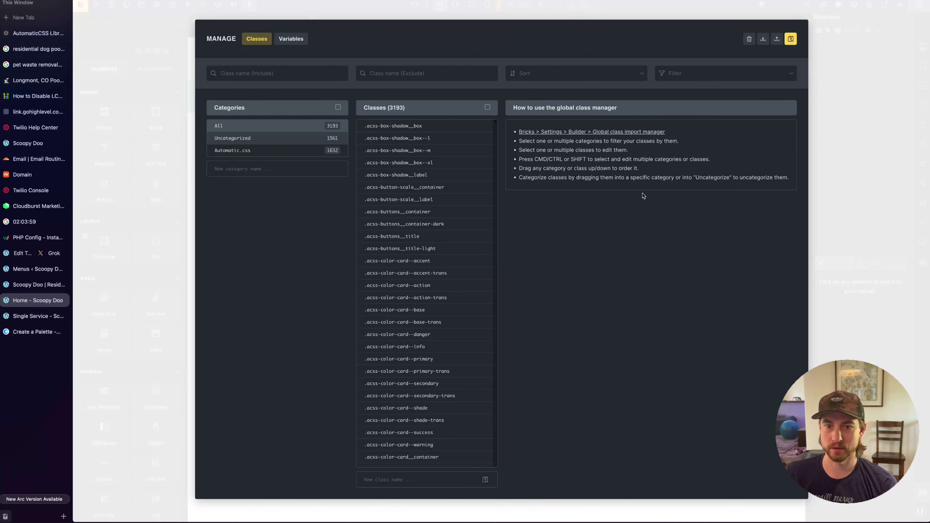
click(841, 53)
double_click(300, 194)
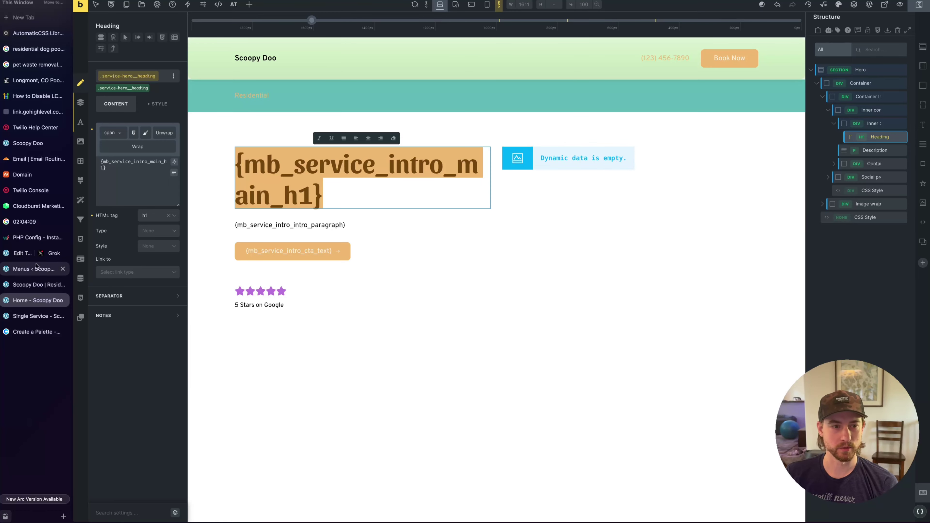
Select the Welcome to Scoopy Doo paragraph in the Grok copy
click(59, 256)
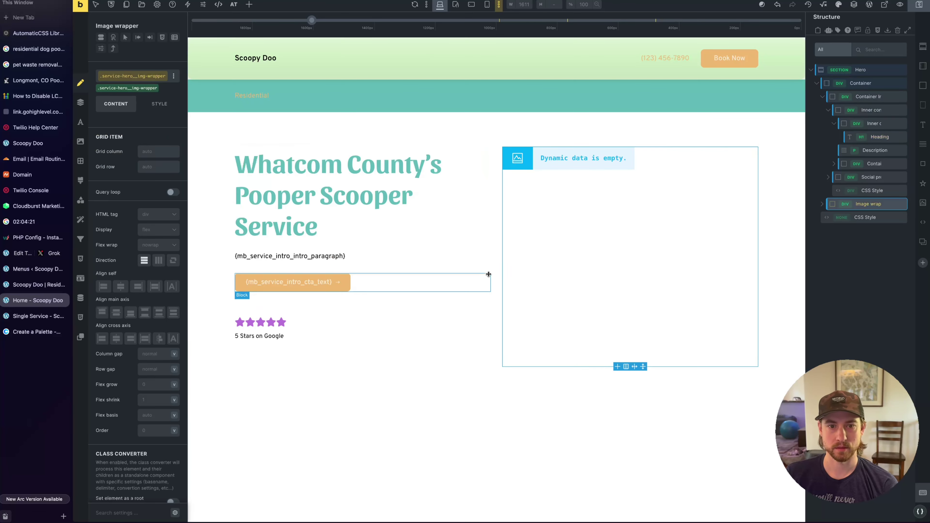
click(567, 158)
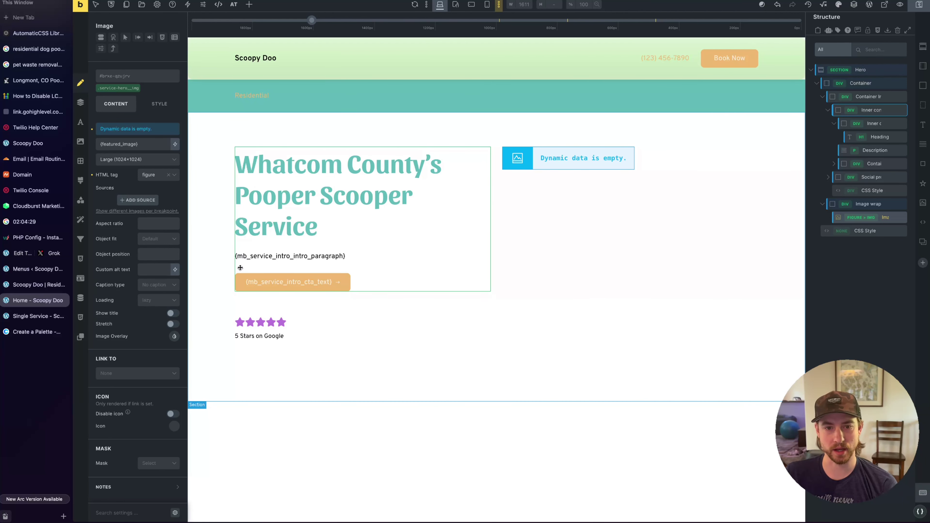
click(251, 261)
click(48, 253)
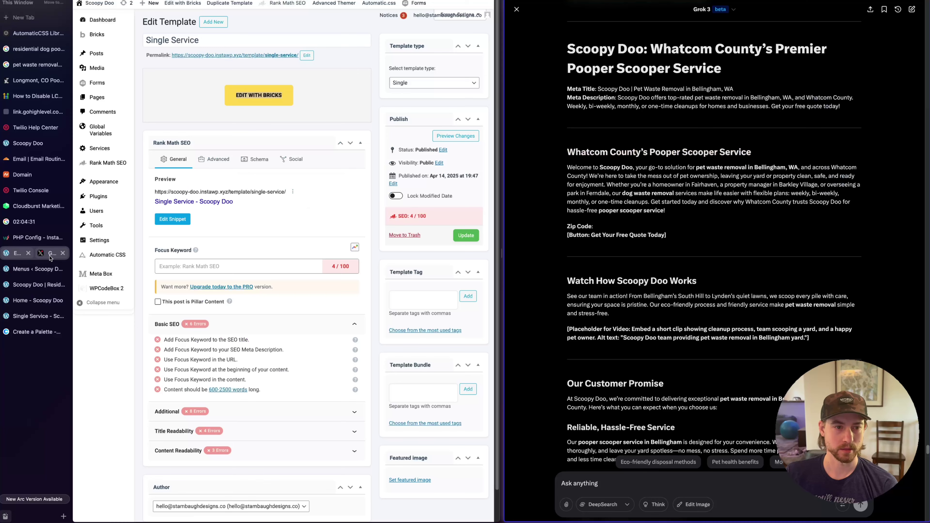
drag(566, 167, 699, 211)
key(ctrl+c)
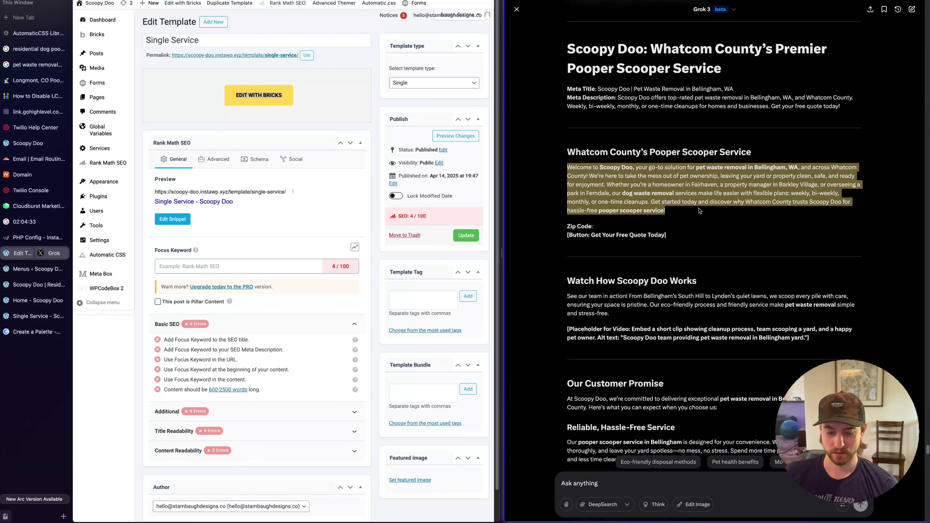
Paste the welcome paragraph over the hero description's placeholder text
click(37, 285)
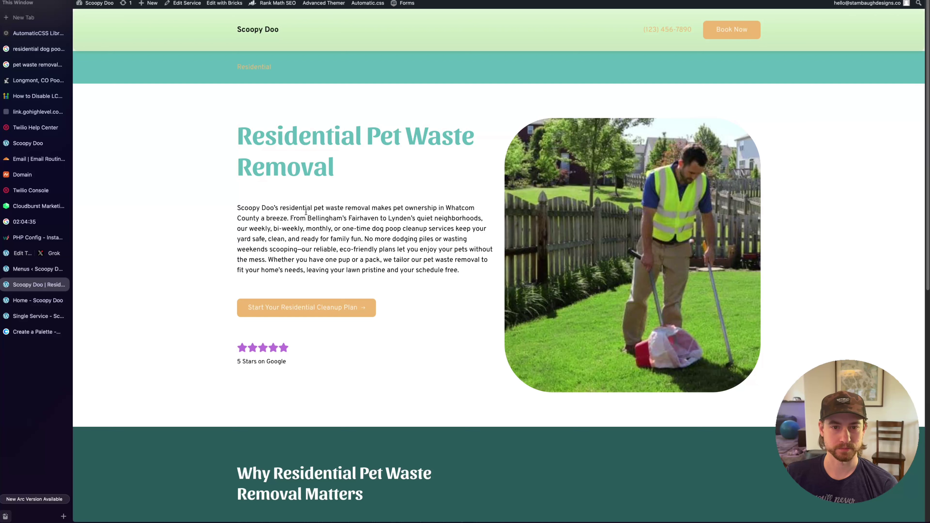
key(super+w)
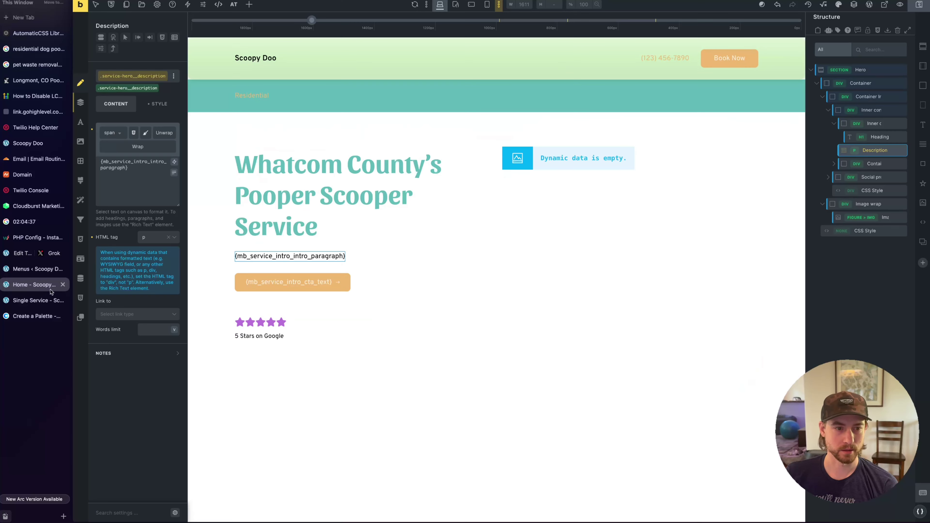
double_click(40, 284)
click(154, 192)
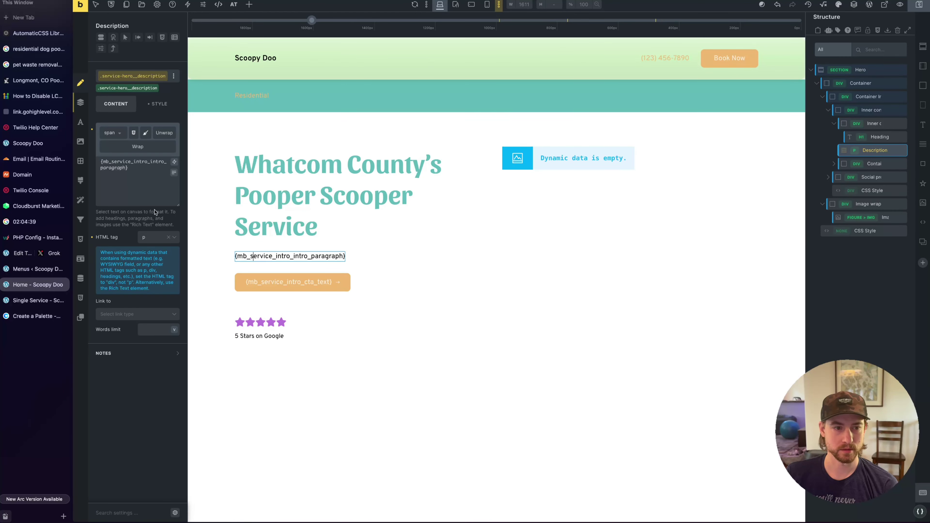
key(ctrl+a)
key(ctrl+v)
click(478, 309)
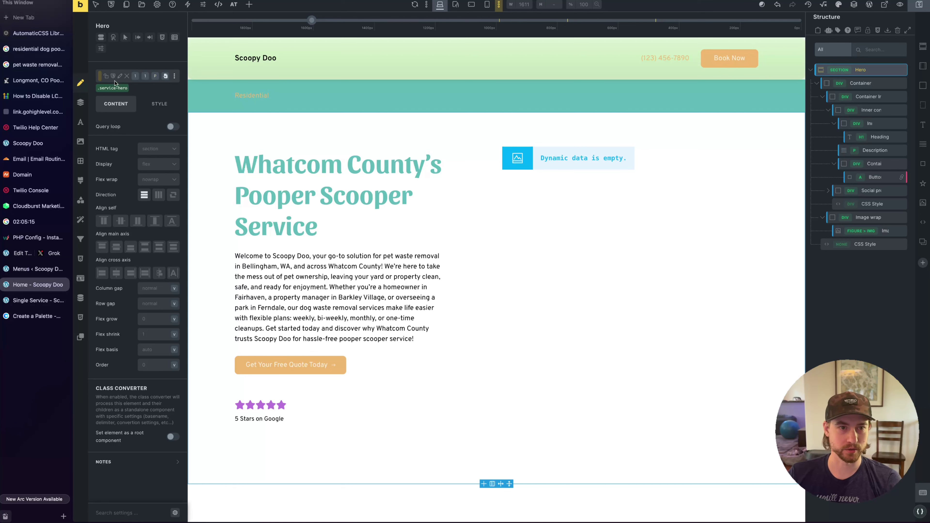
Replace the section's service-hero class with a new home-hero class
click(129, 87)
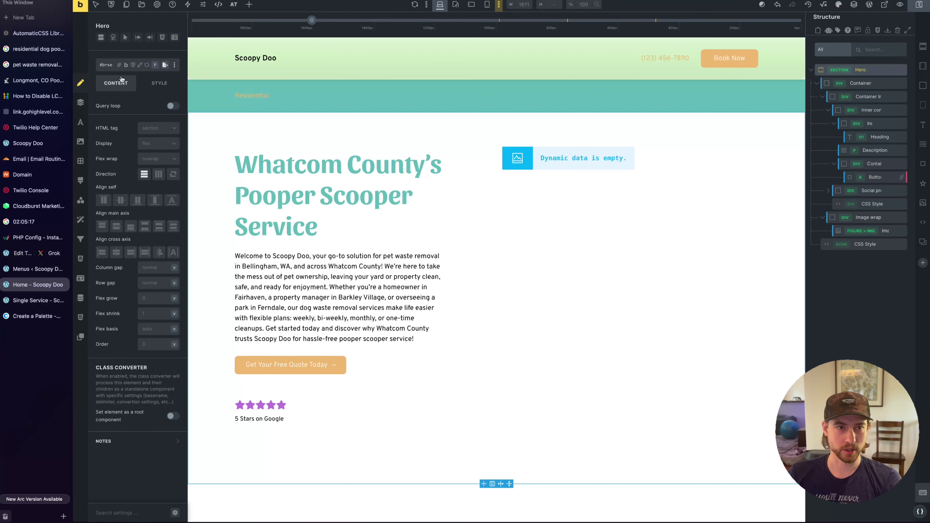
click(123, 80)
text(home-hero)
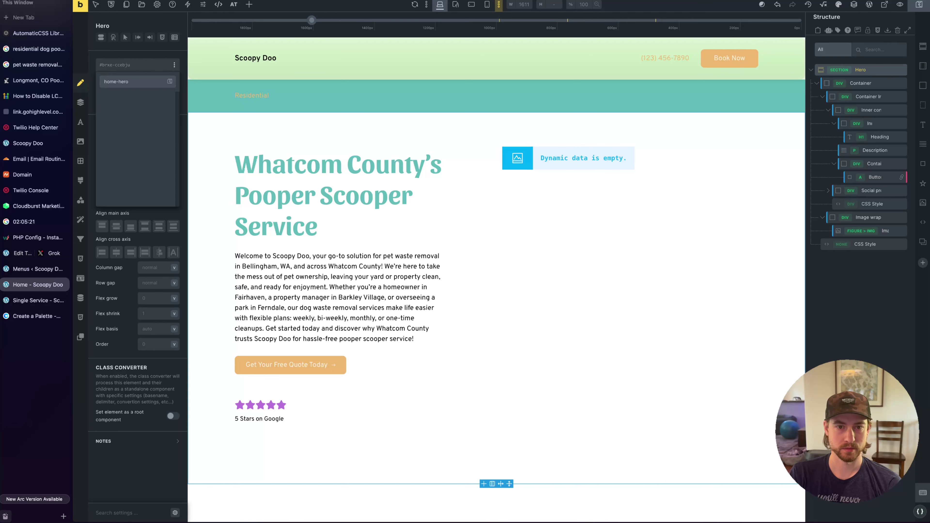
key(Return)
Review the Hero's detected element names, then close the converter without applying classes
drag(743, 110, 731, 93)
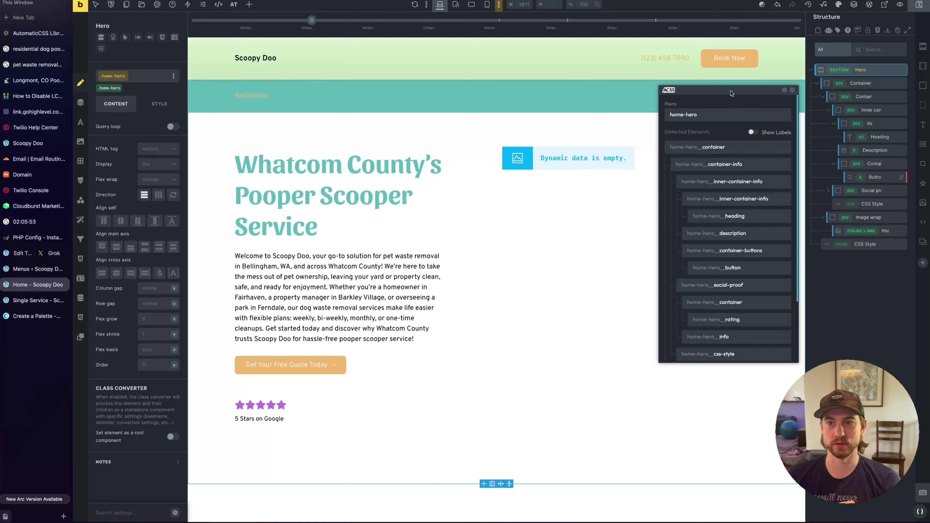
click(715, 115)
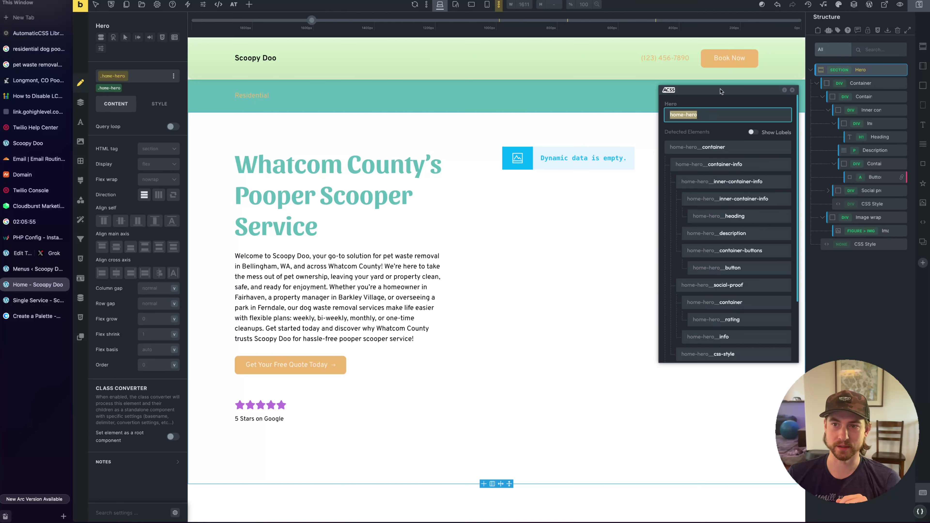
click(750, 102)
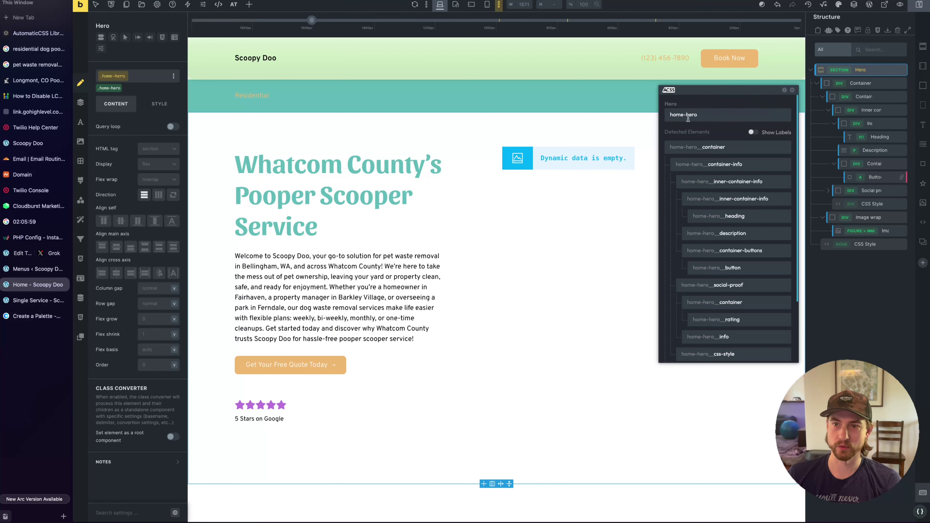
click(719, 115)
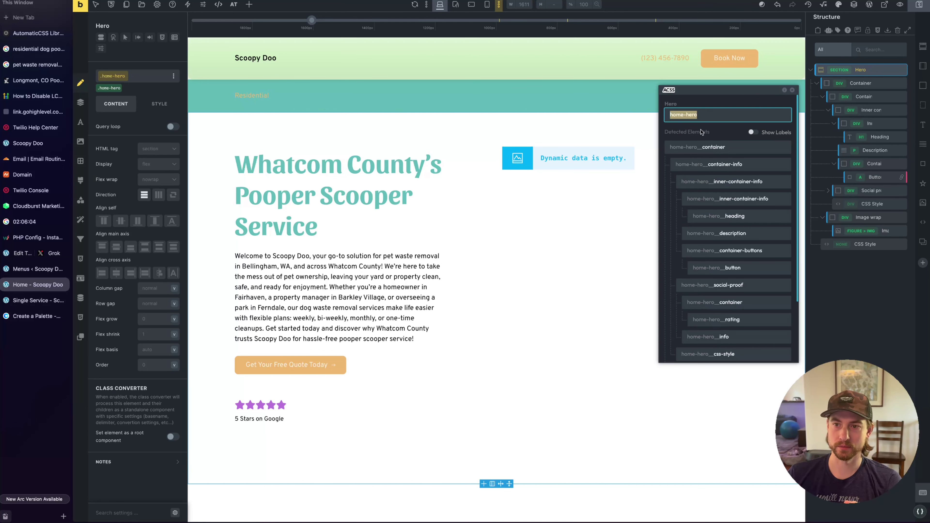
click(706, 117)
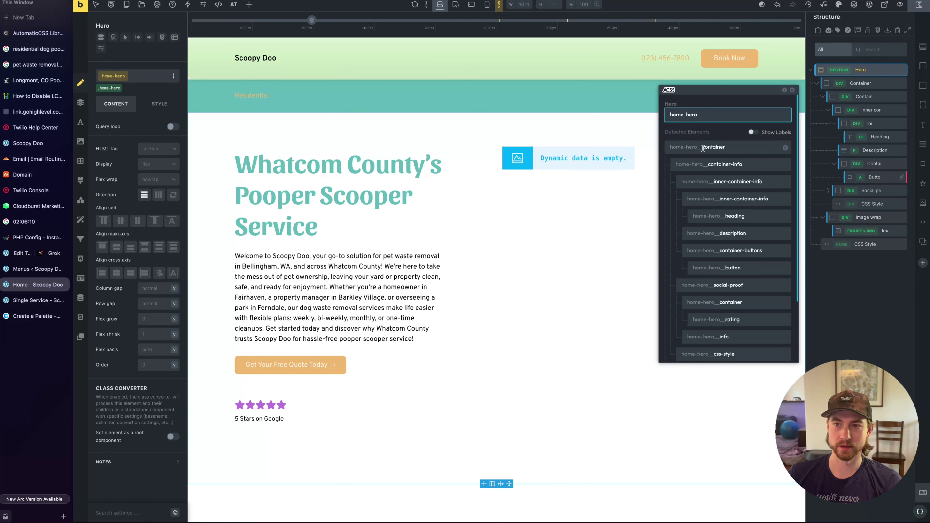
drag(703, 148, 739, 148)
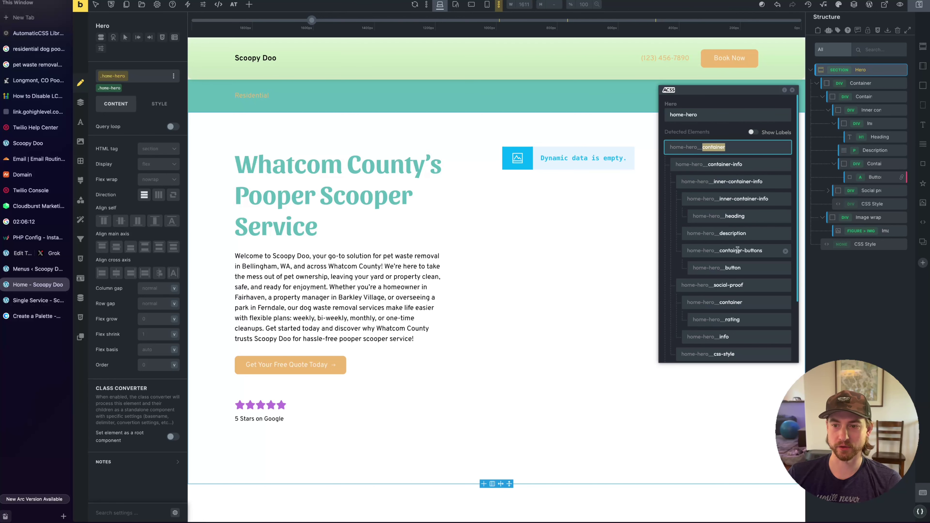
scroll(738, 250, down, 2)
scroll(737, 156, down, 3)
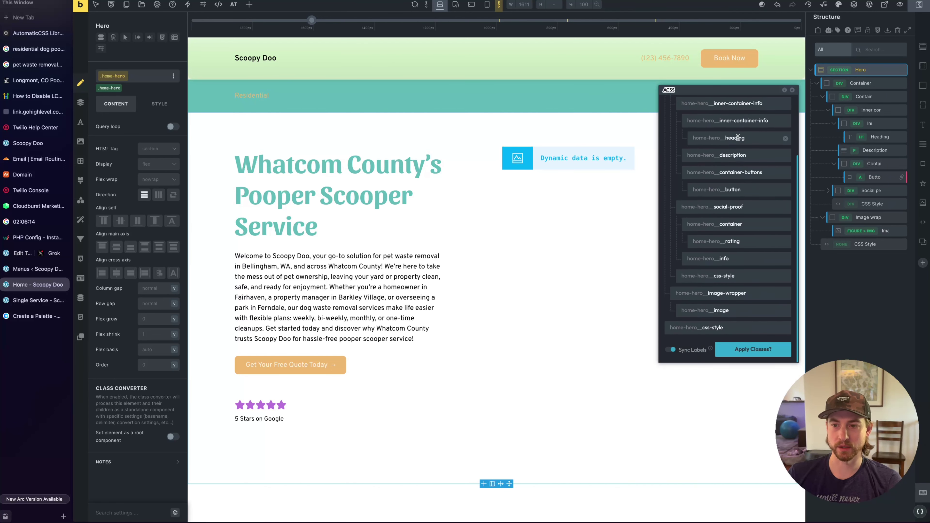
scroll(747, 293, up, 3)
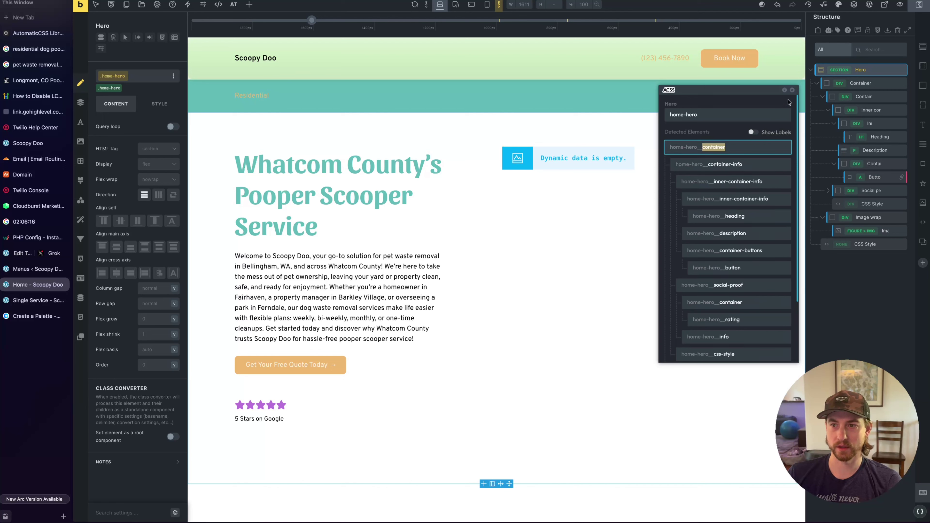
click(793, 90)
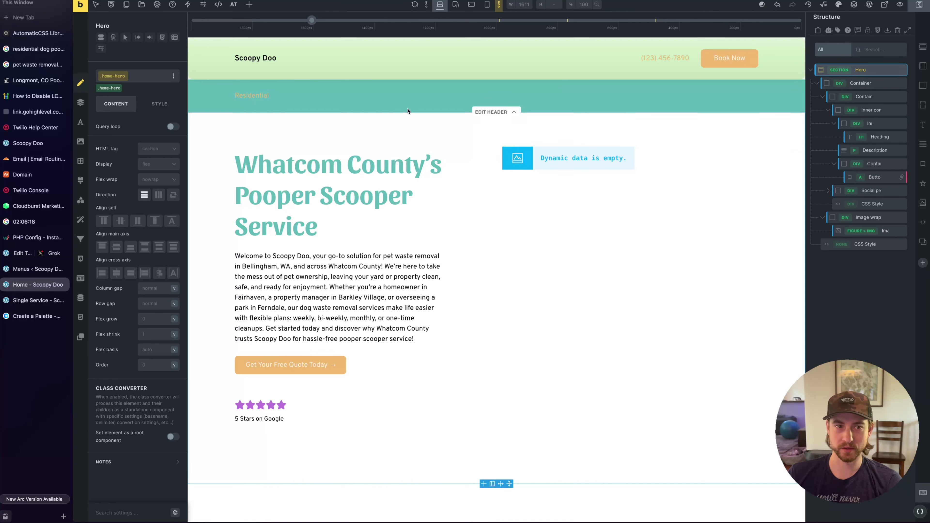
Set the Hero background to the first teal swatch of the ACSS Primary palette
click(162, 102)
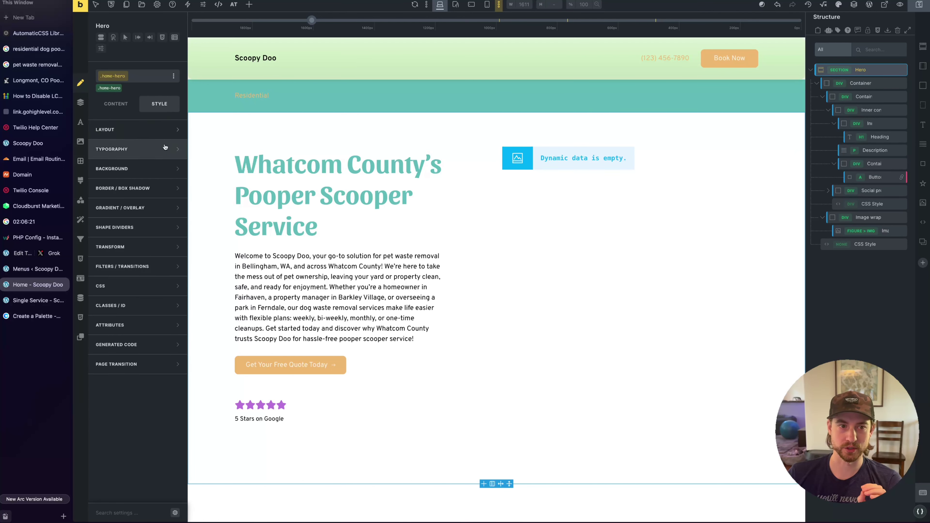
click(156, 166)
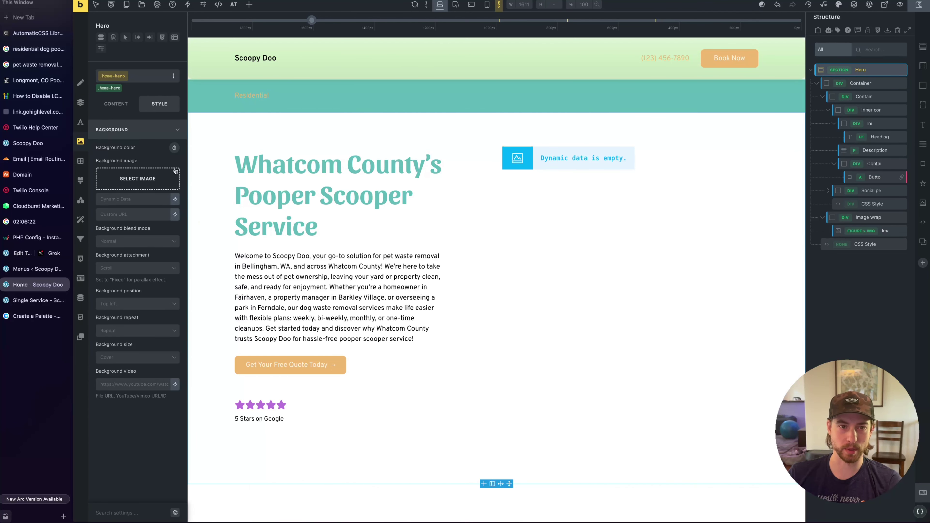
click(174, 148)
click(122, 168)
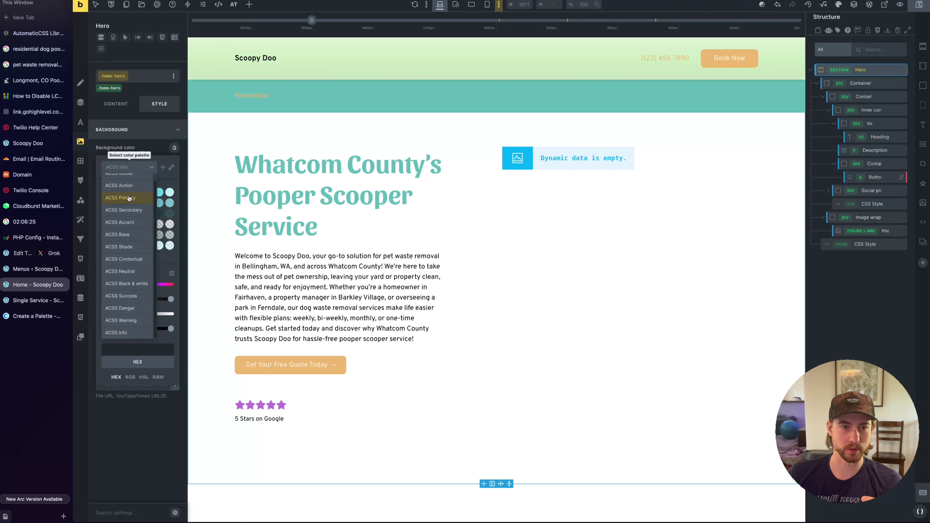
click(128, 198)
click(107, 193)
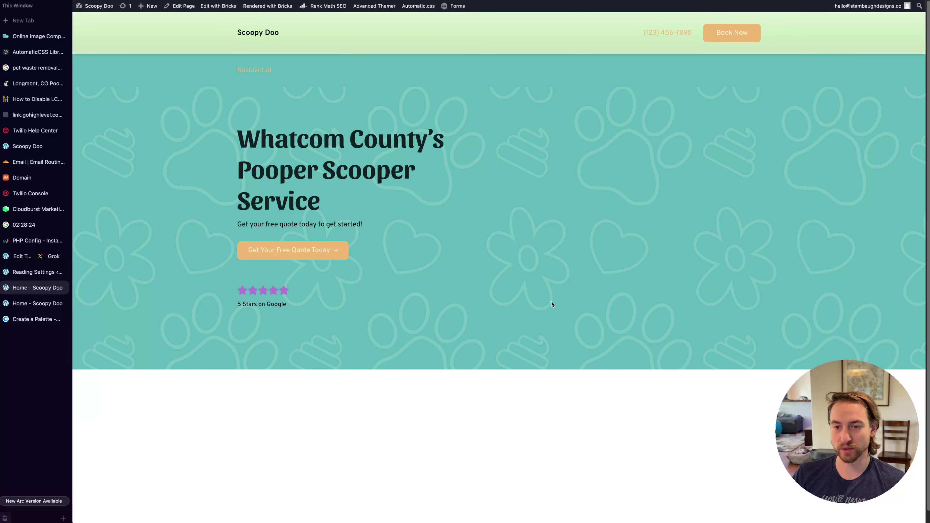
Resize the Hero's background pattern, trying 100em, 3em and 10em before settling on 30em
click(52, 303)
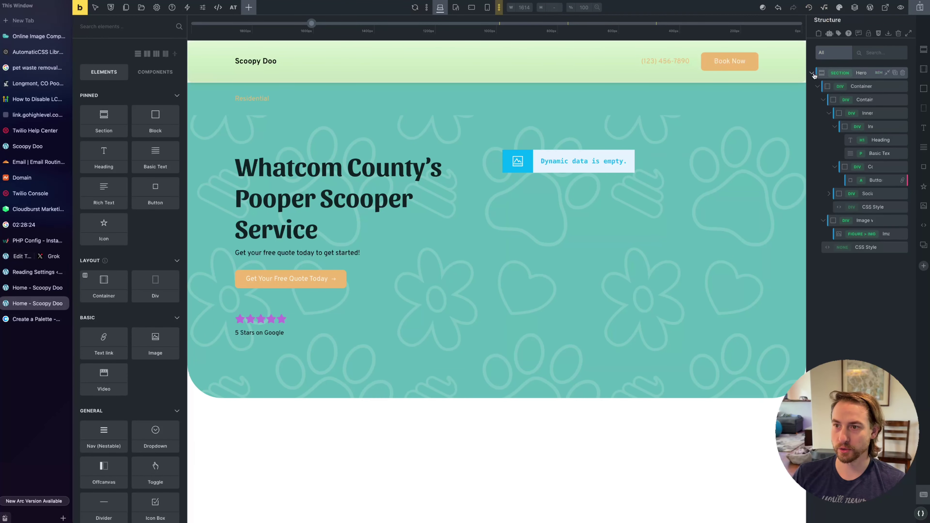
click(819, 71)
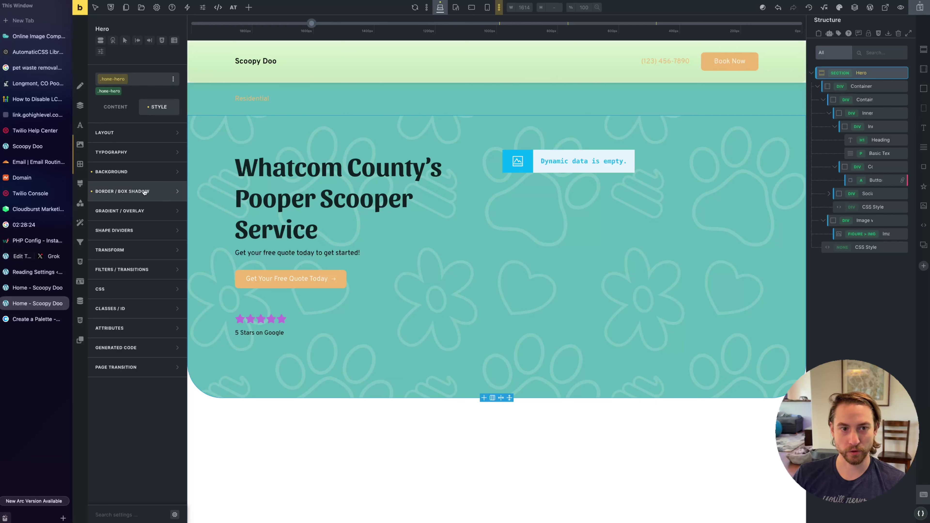
click(142, 173)
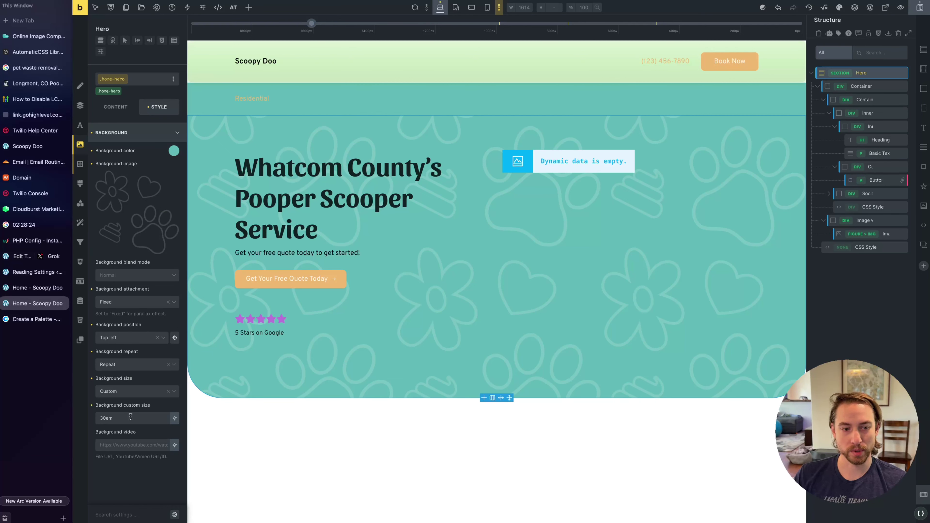
click(121, 416)
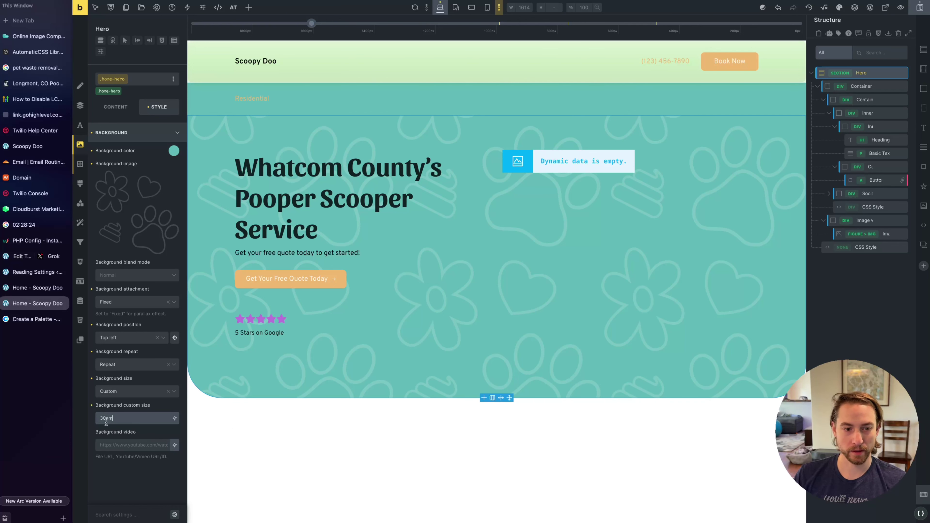
click(96, 418)
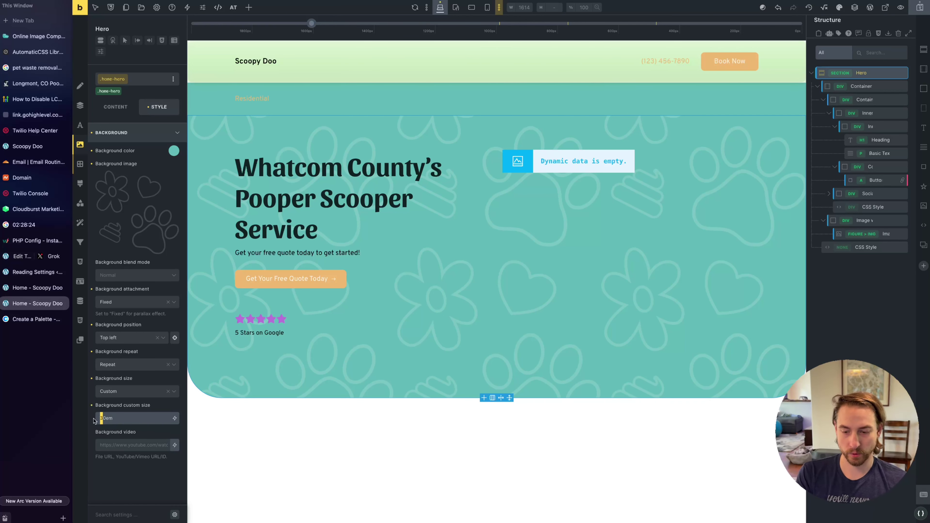
text(10)
text(1)
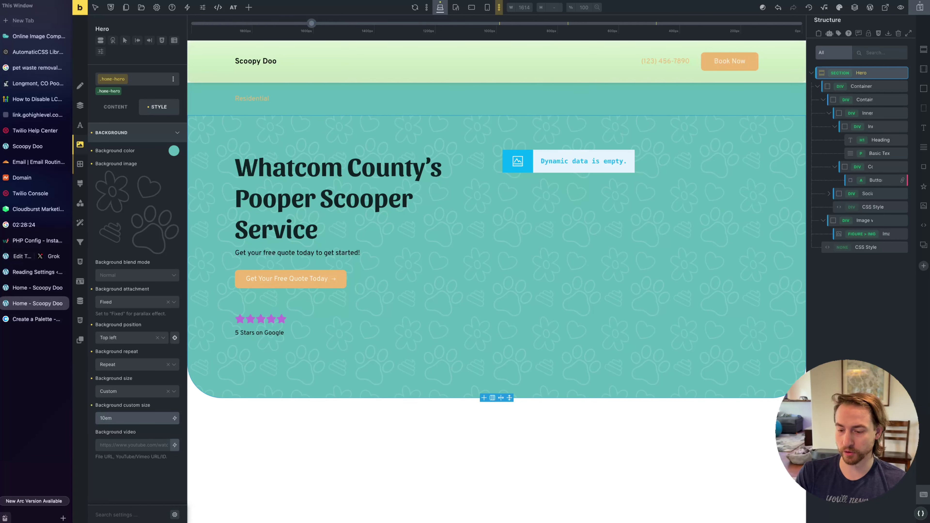
key(BackSpace)
text(3)
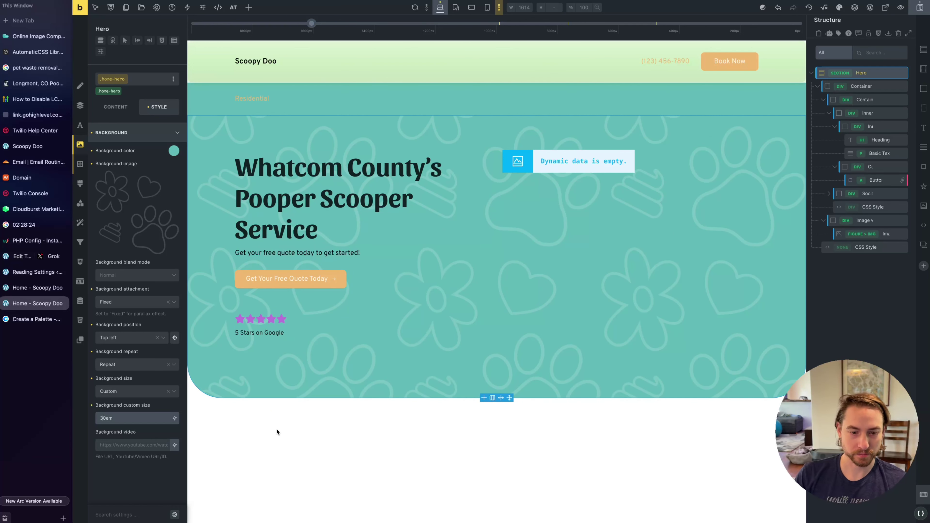
key(BackSpace)
text(10)
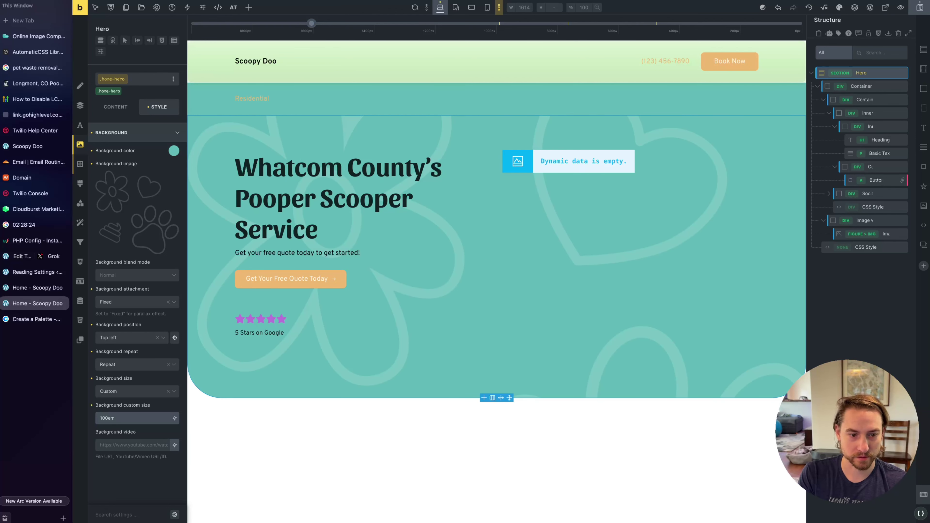
key(BackSpace)
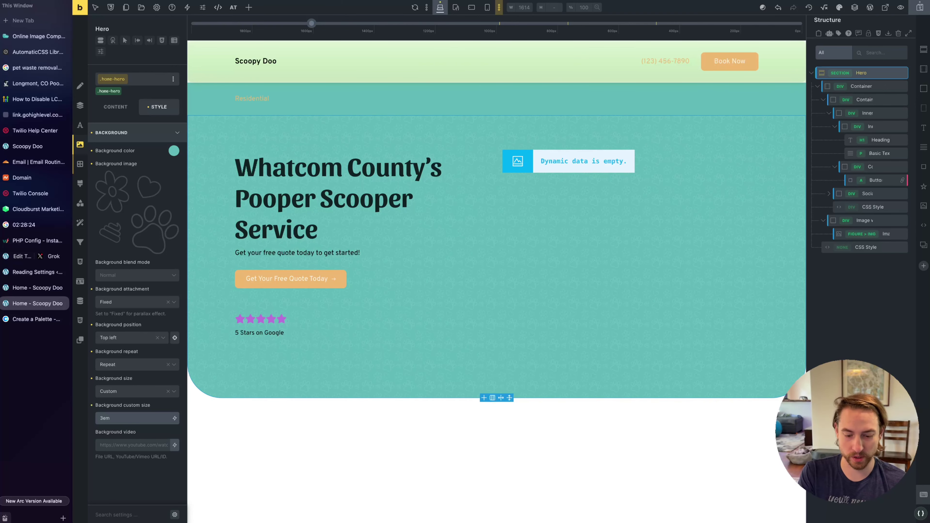
text(0)
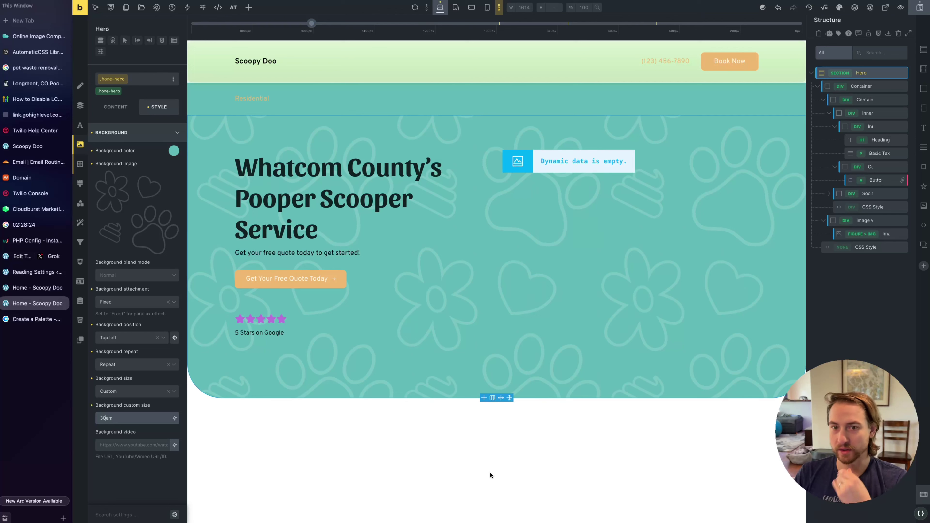
click(518, 472)
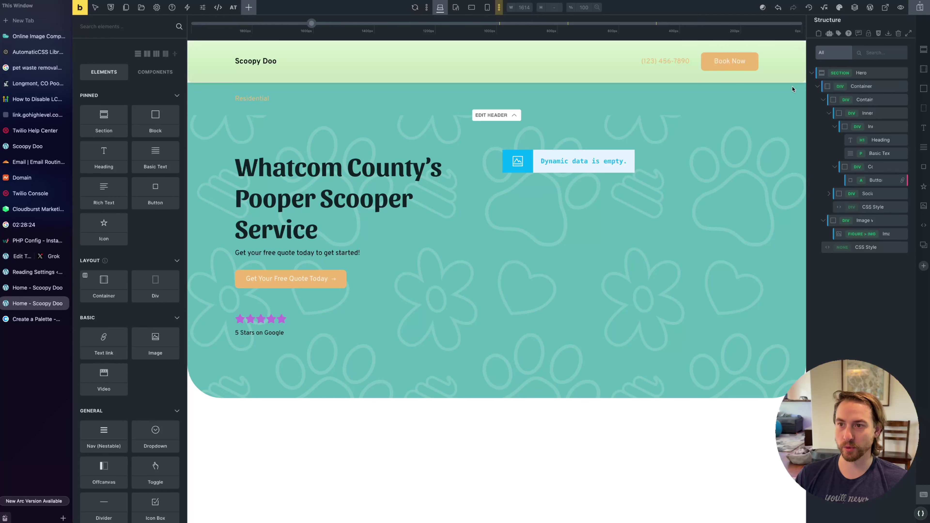
Collapse the Hero structure tree and scroll through the Grok copy draft
click(813, 74)
click(832, 116)
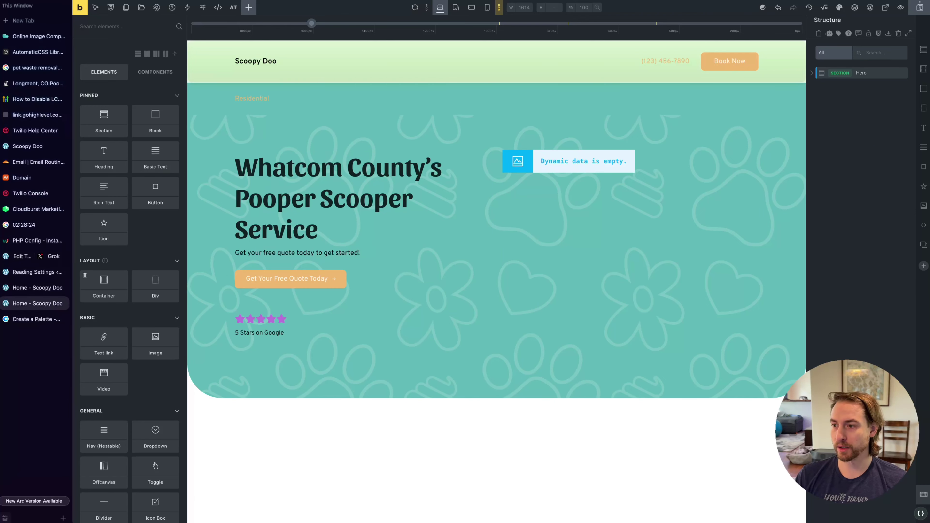
click(47, 261)
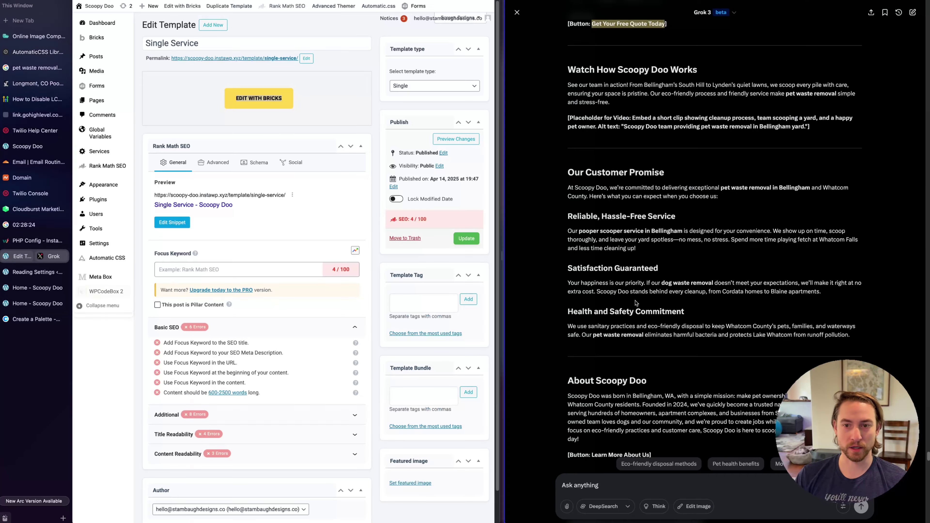
scroll(763, 221, down, 20)
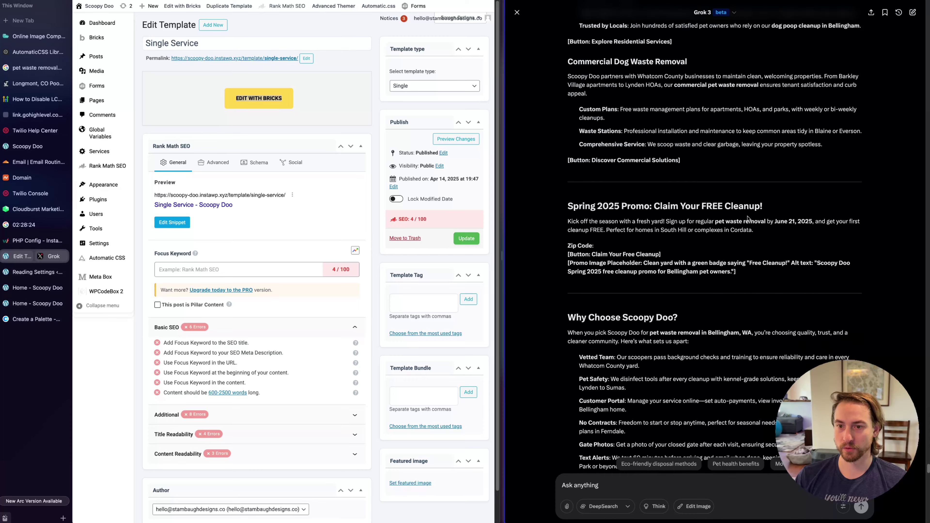
scroll(748, 219, up, 20)
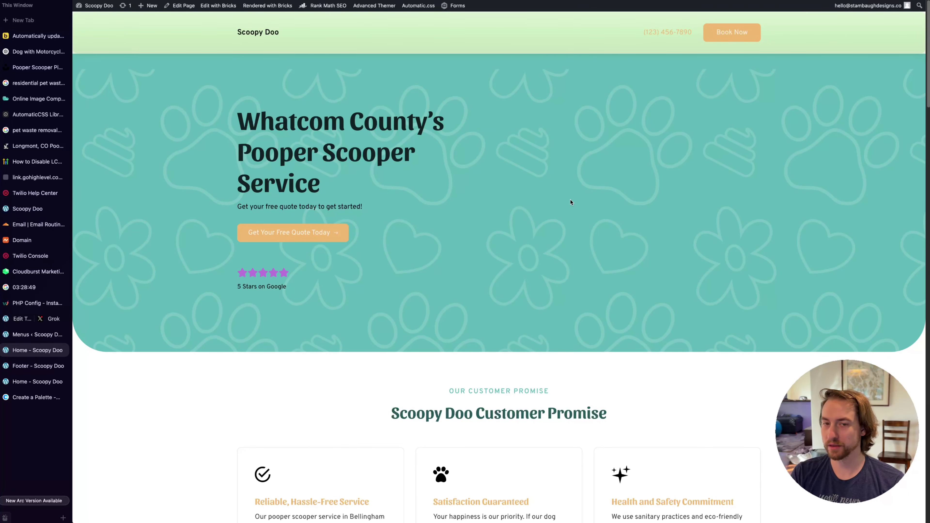
Scroll down the live home page, selecting the Refer a Friend text and the sign-up card text
scroll(555, 170, down, 5)
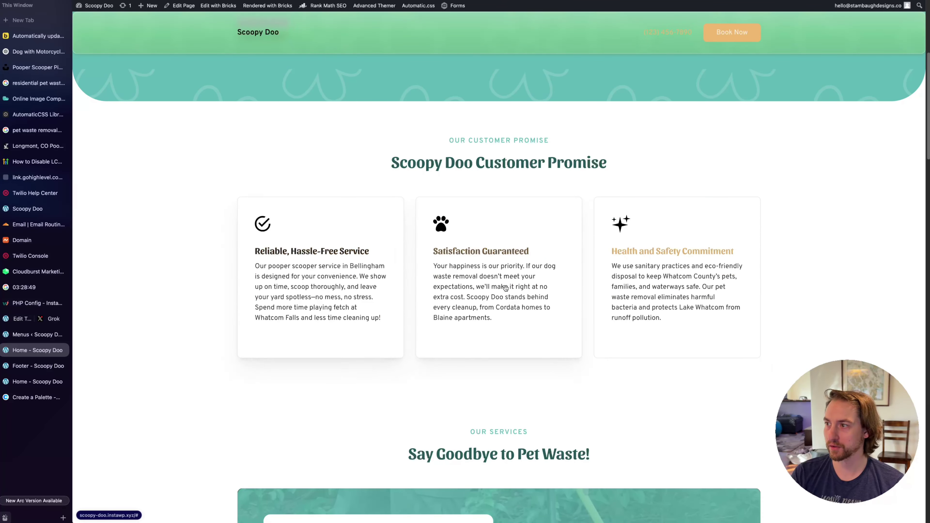
scroll(451, 257, down, 10)
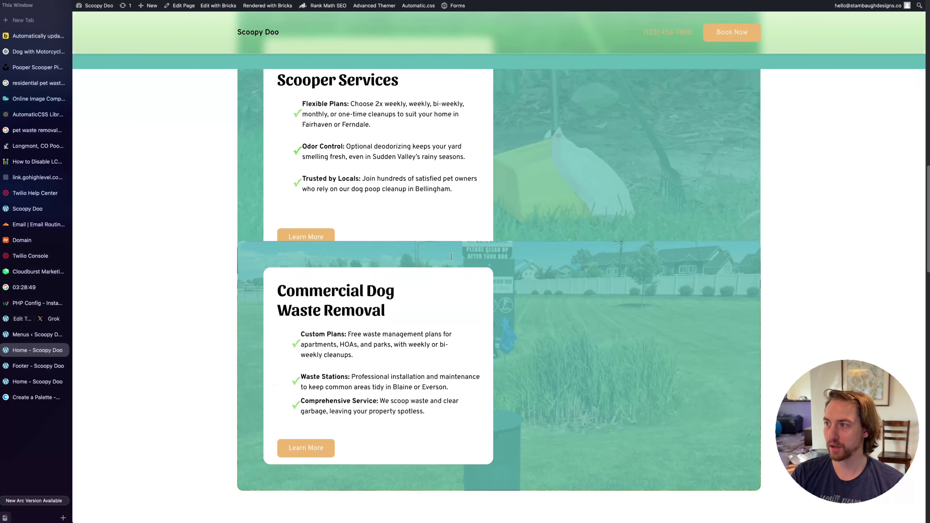
scroll(451, 257, down, 5)
scroll(451, 256, up, 5)
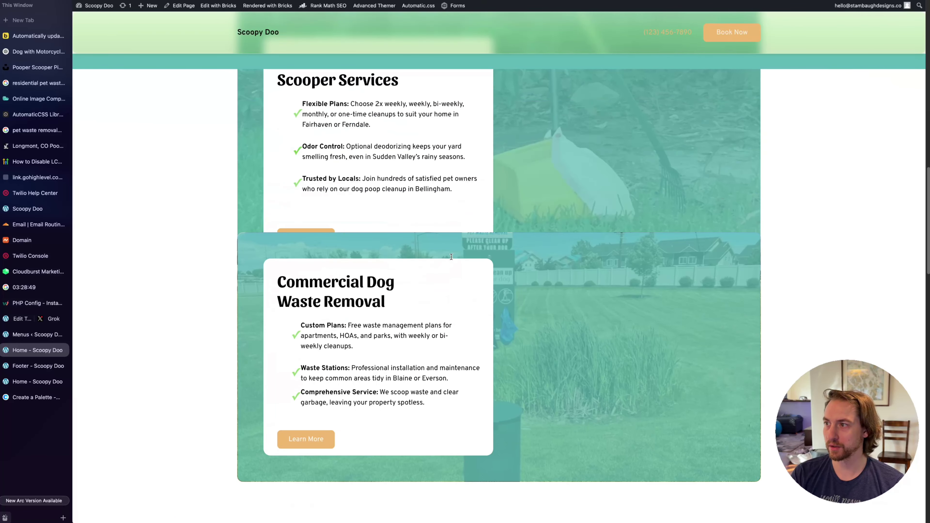
scroll(451, 256, down, 5)
scroll(451, 256, up, 5)
scroll(452, 256, down, 5)
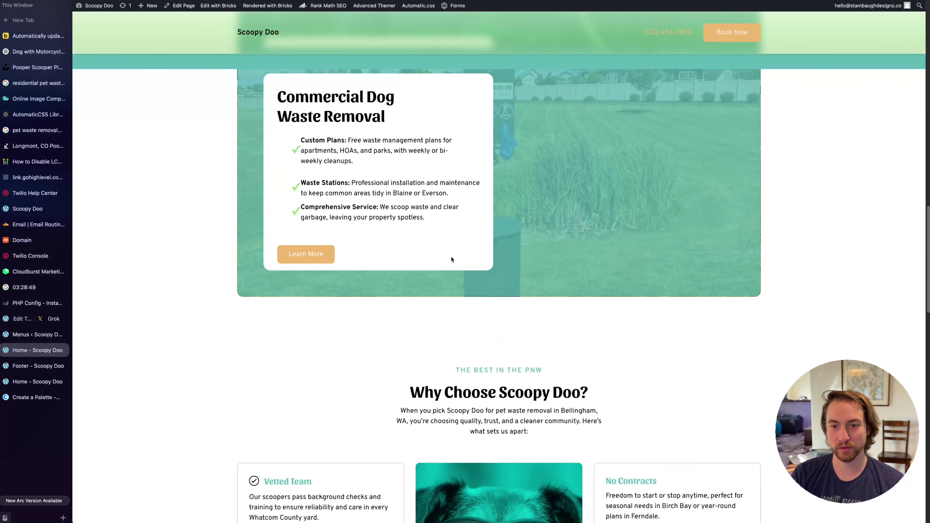
scroll(451, 259, down, 5)
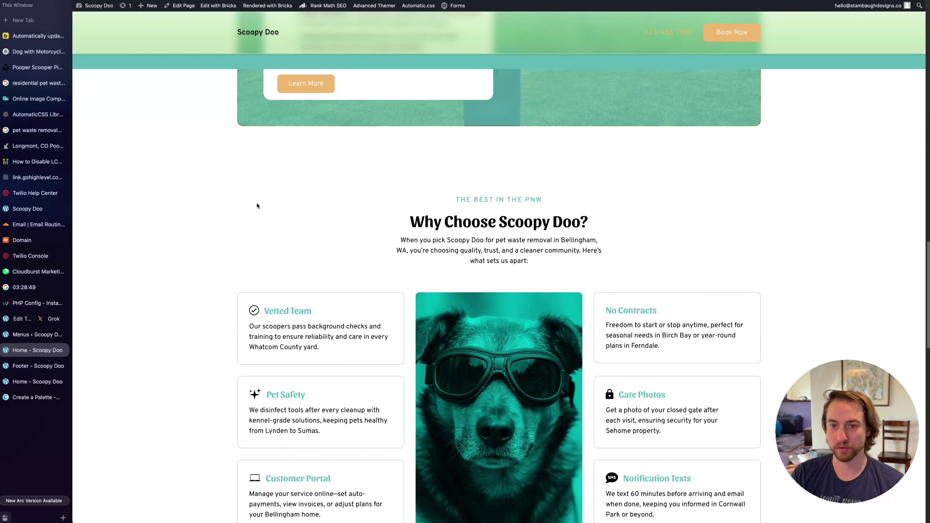
scroll(315, 213, down, 4)
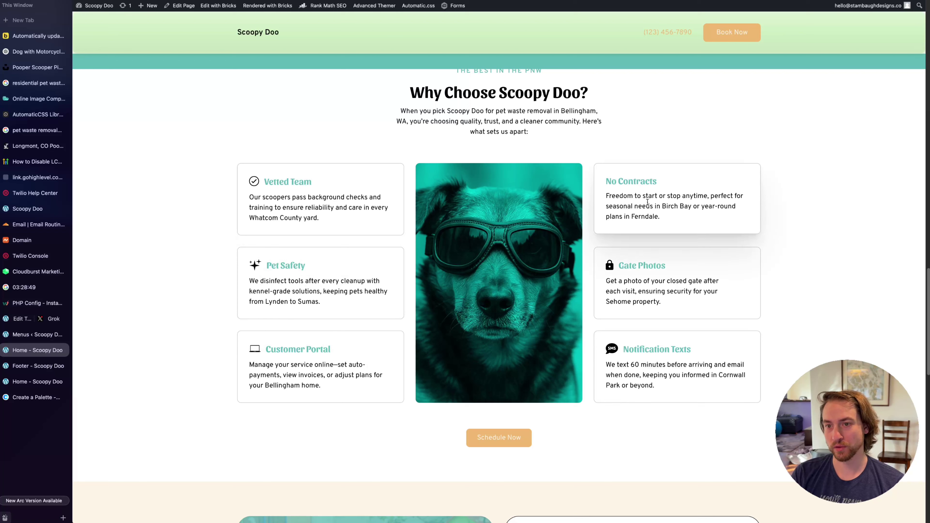
scroll(502, 318, down, 2)
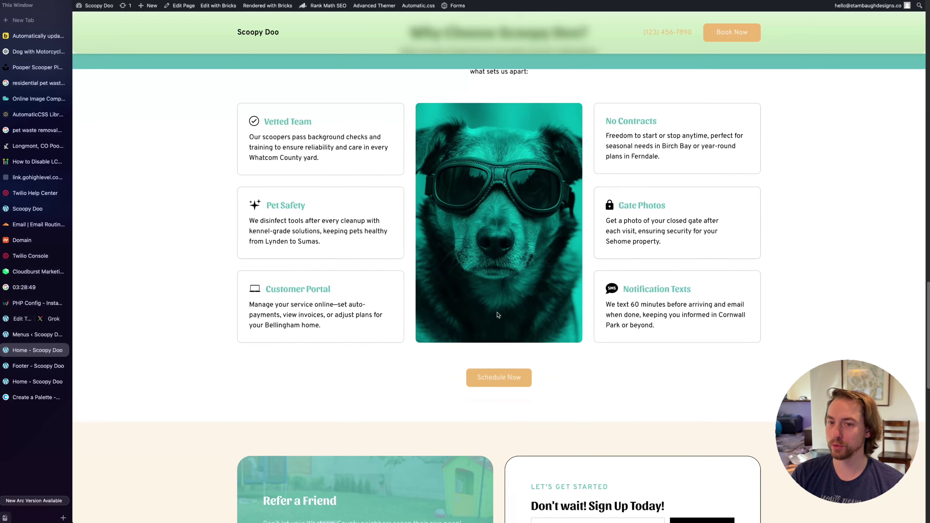
scroll(488, 308, down, 6)
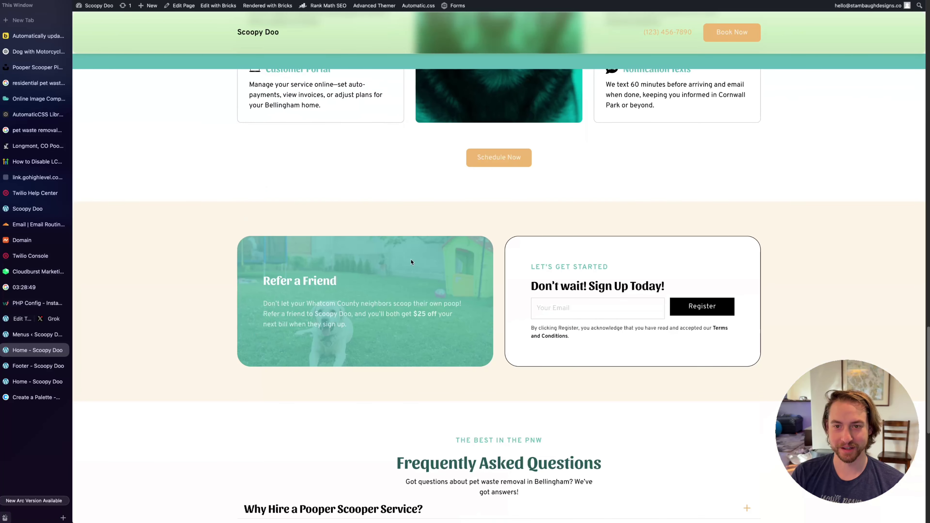
scroll(330, 236, down, 1)
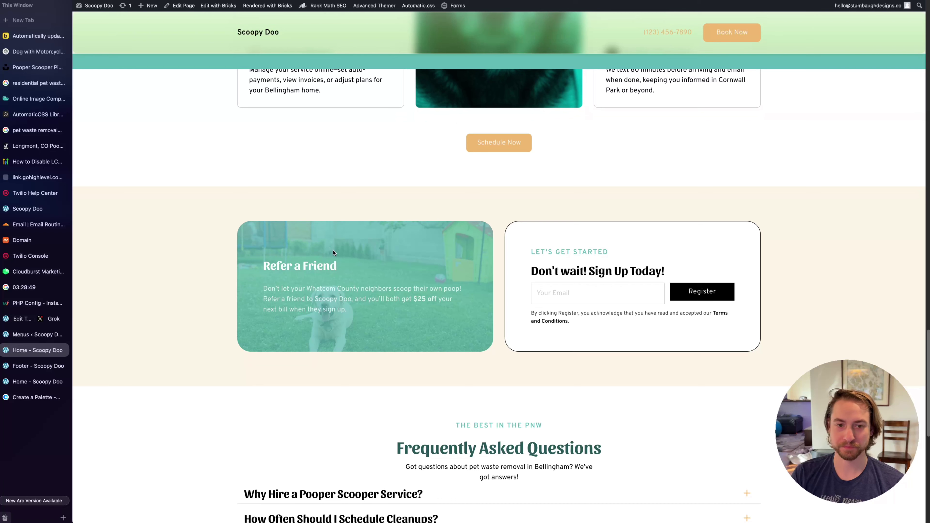
drag(367, 318, 195, 251)
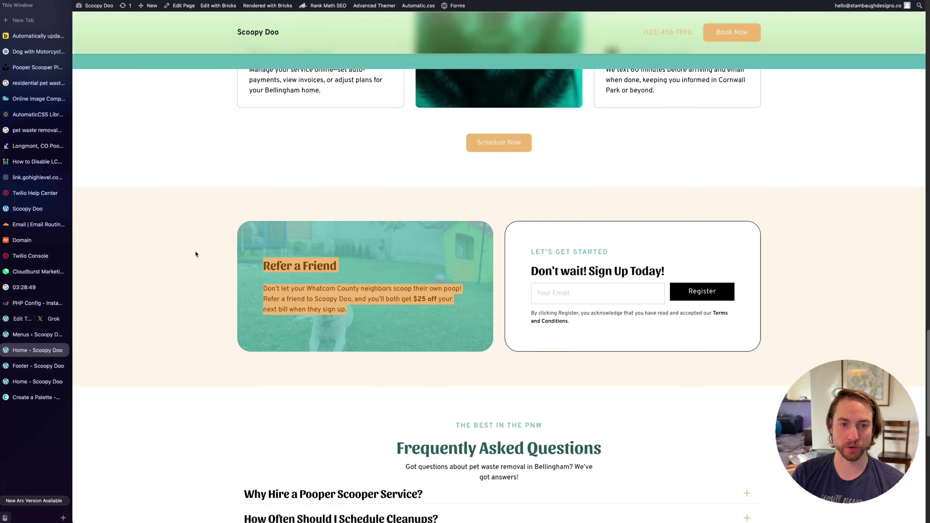
click(344, 316)
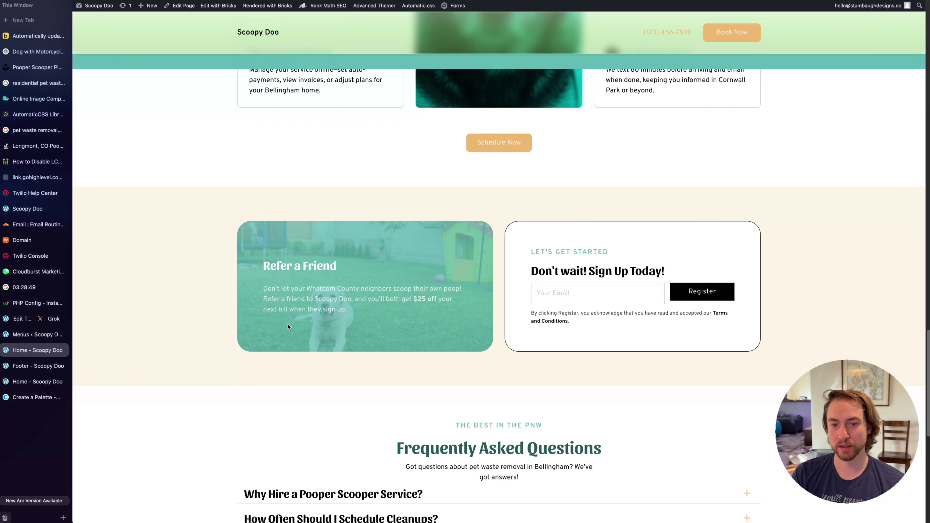
drag(527, 245, 728, 329)
click(729, 329)
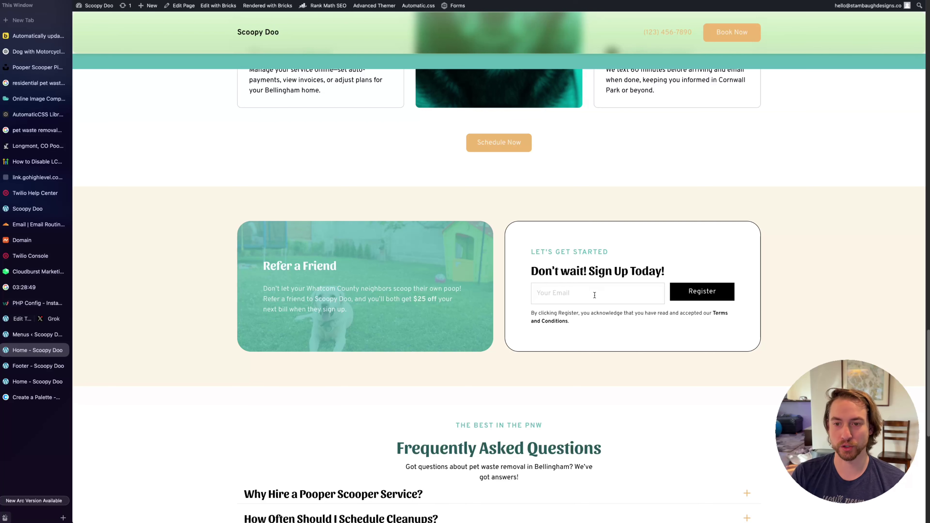
Expand the 'Why Hire a Pooper Scooper Service?' FAQ, try the footer email field, then show the stopwatch
scroll(586, 311, down, 7)
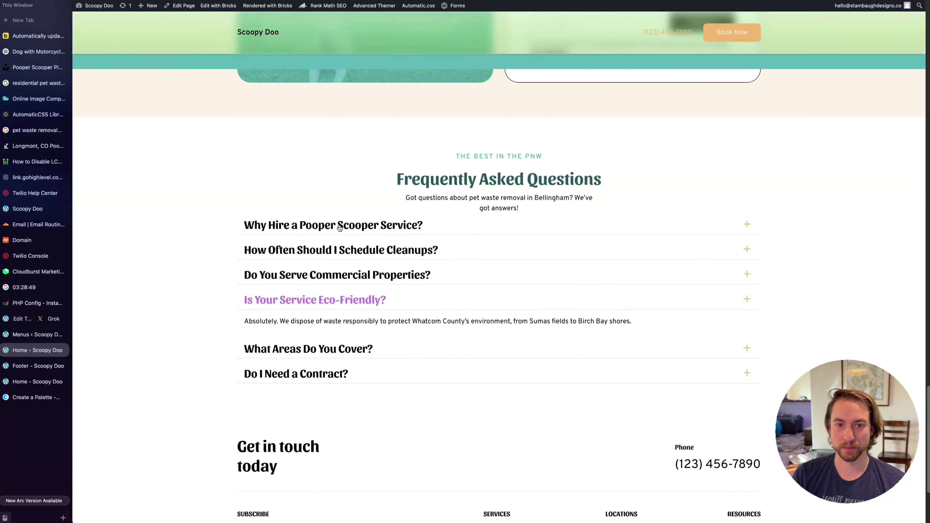
click(338, 227)
scroll(172, 249, down, 4)
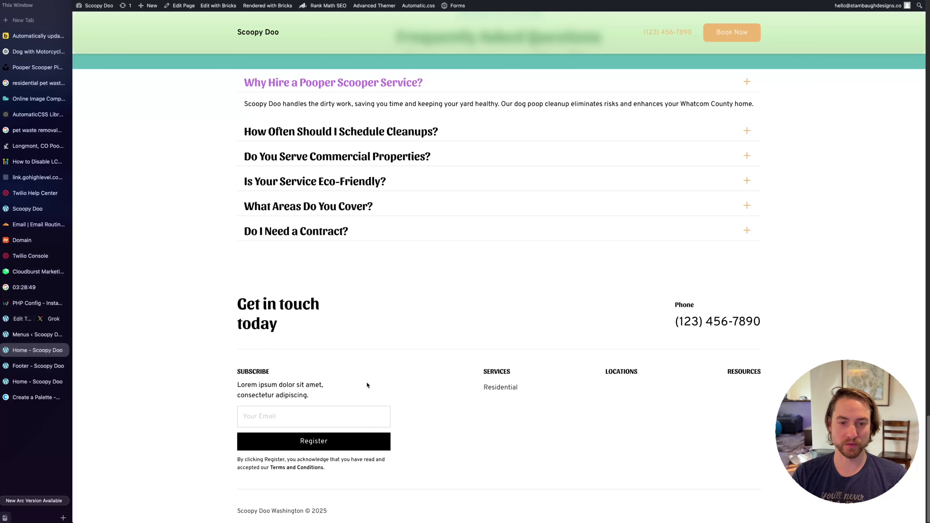
scroll(366, 385, up, 1)
click(319, 421)
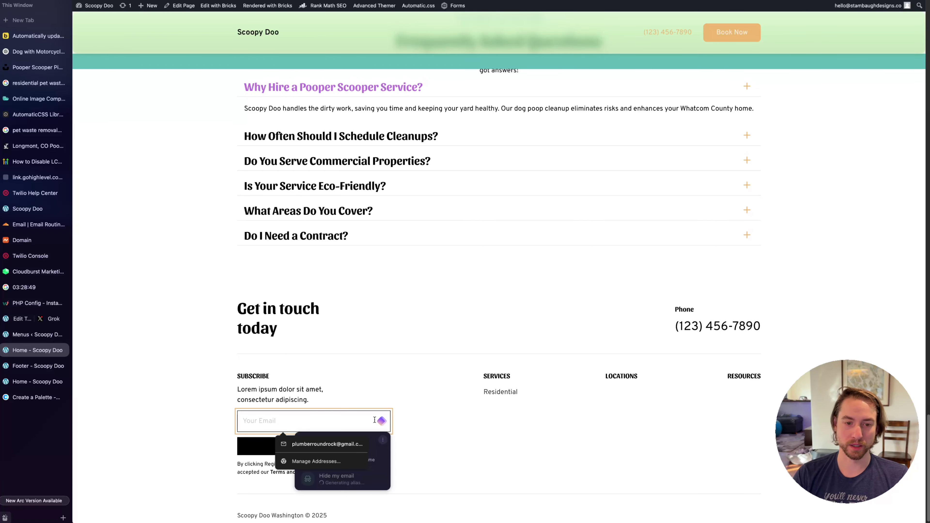
key(Escape)
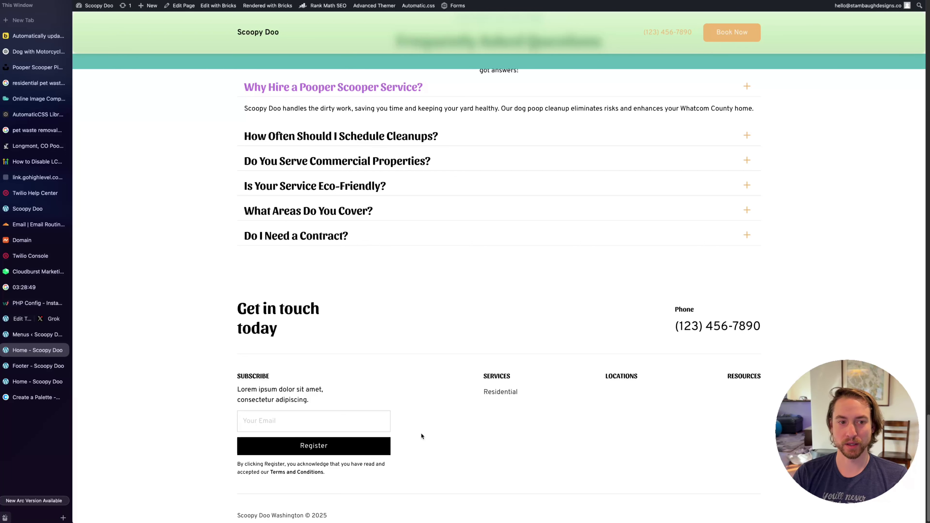
click(32, 287)
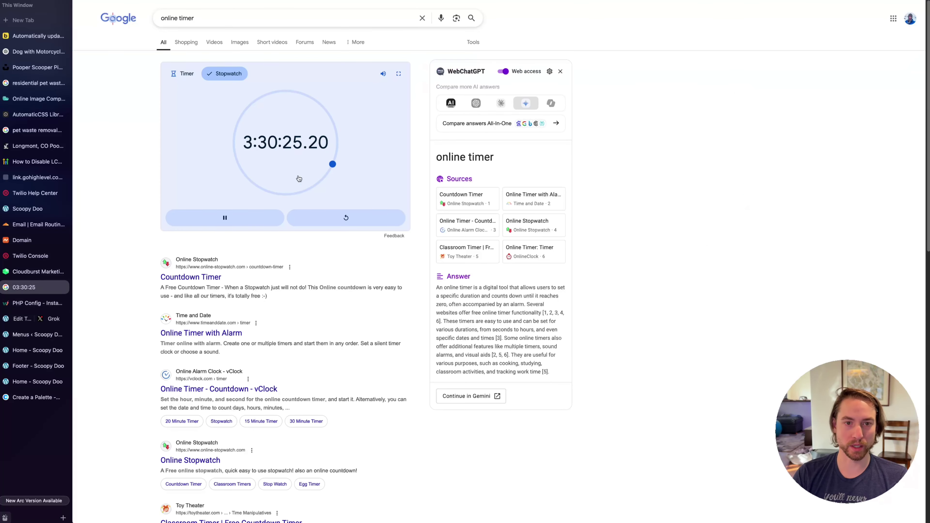
Compare the home page in the builder with the live home page, scrolling up to the hero
click(33, 382)
click(33, 382)
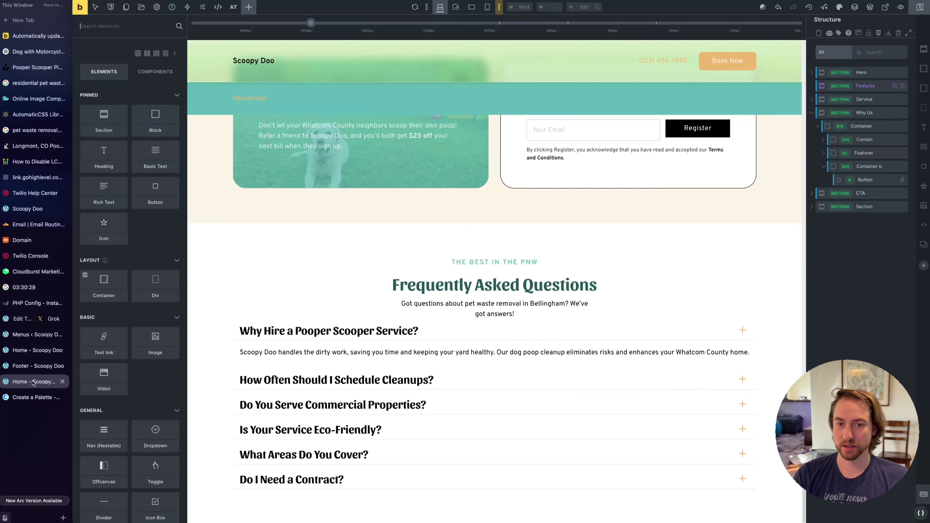
scroll(468, 308, up, 15)
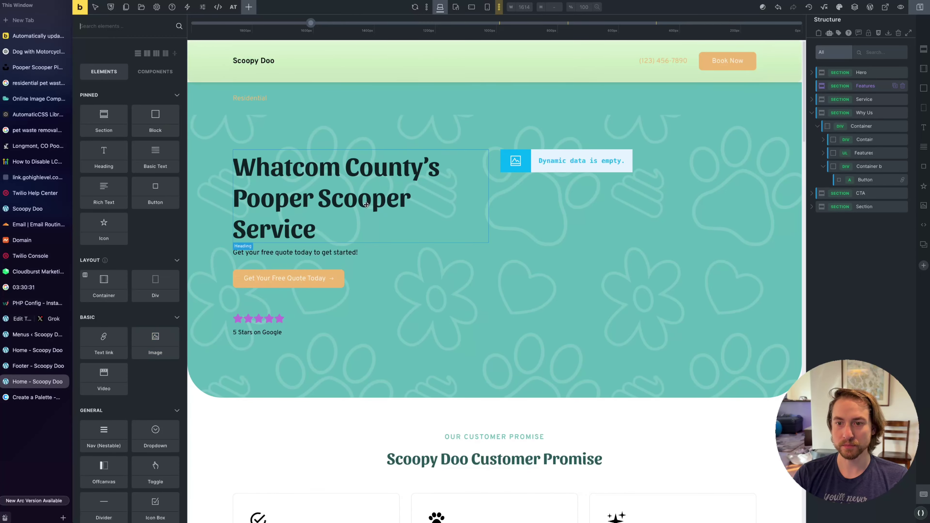
click(33, 350)
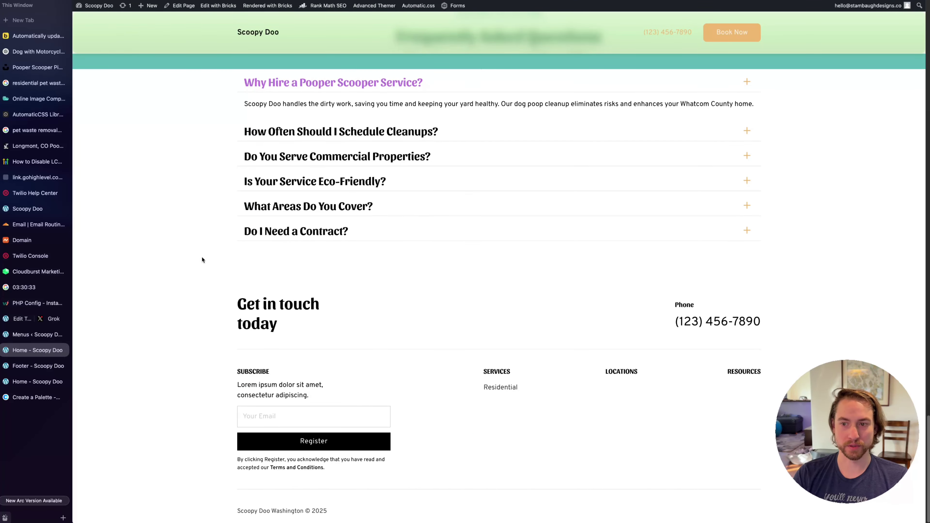
scroll(201, 260, up, 20)
scroll(497, 334, up, 1)
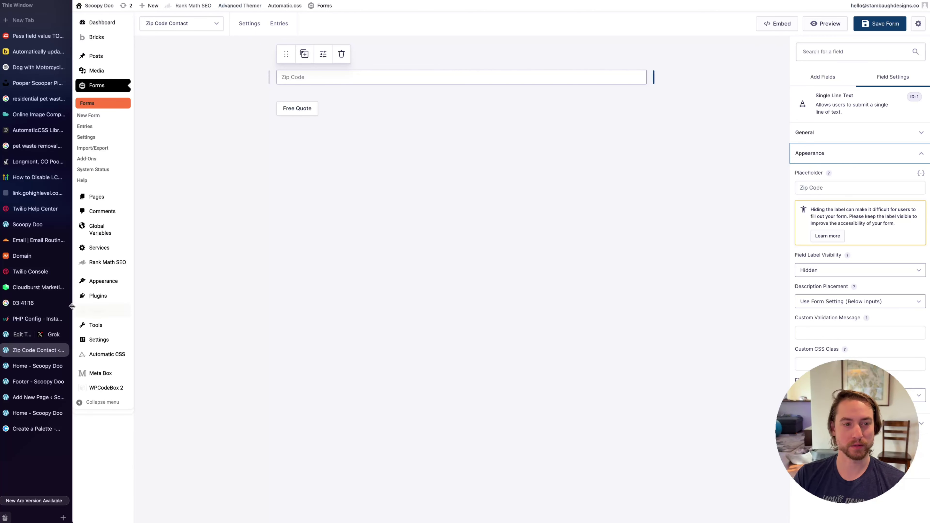
Switch back to the Zip Code Quote form builder
click(36, 287)
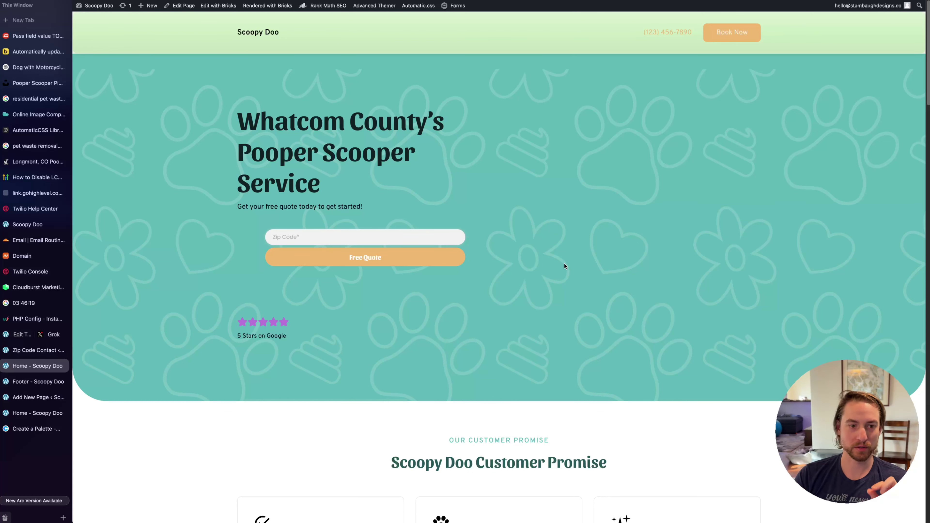
Review the Zip Code Quote form's embed options and Free Quote button settings, returning to layout settings
click(38, 287)
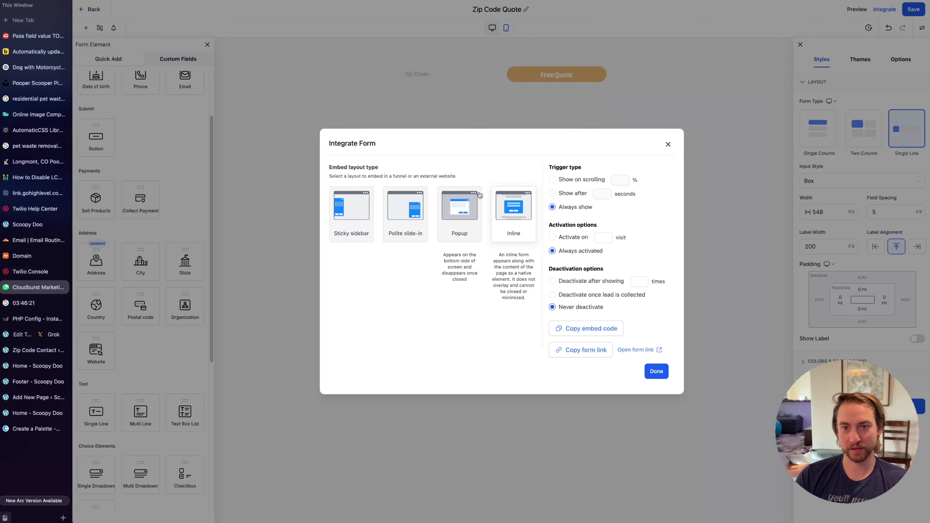
click(668, 143)
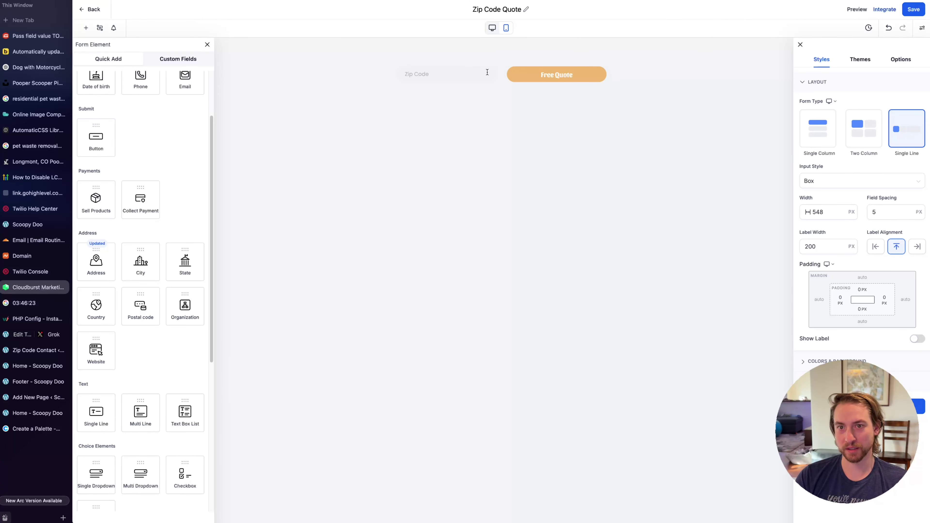
click(501, 80)
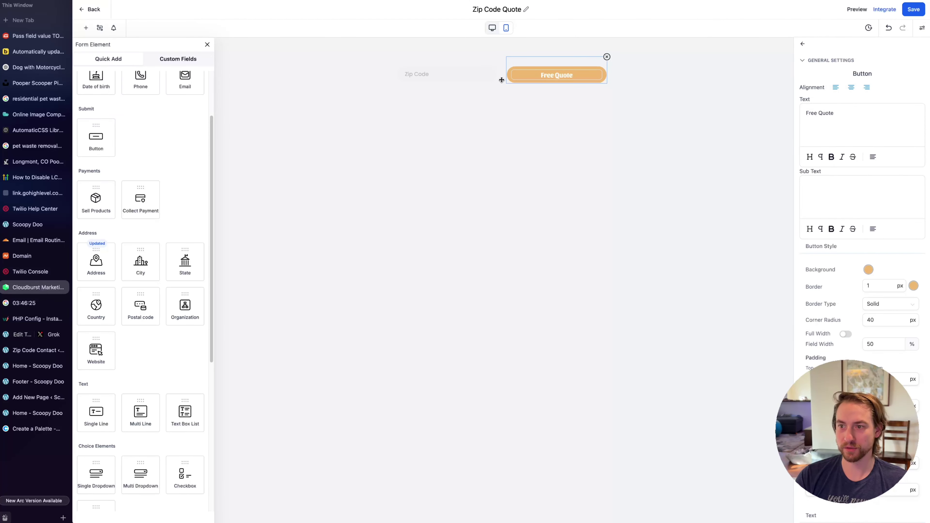
click(802, 44)
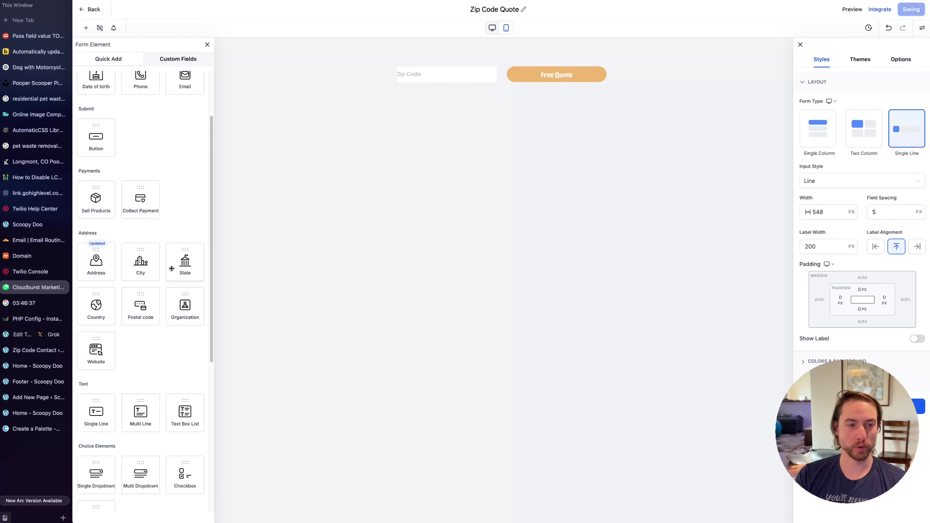
Cycle through the builder home page, the Zip Code Quote and Zip Code Contact forms, ending on the live home page
click(33, 413)
key(super+r)
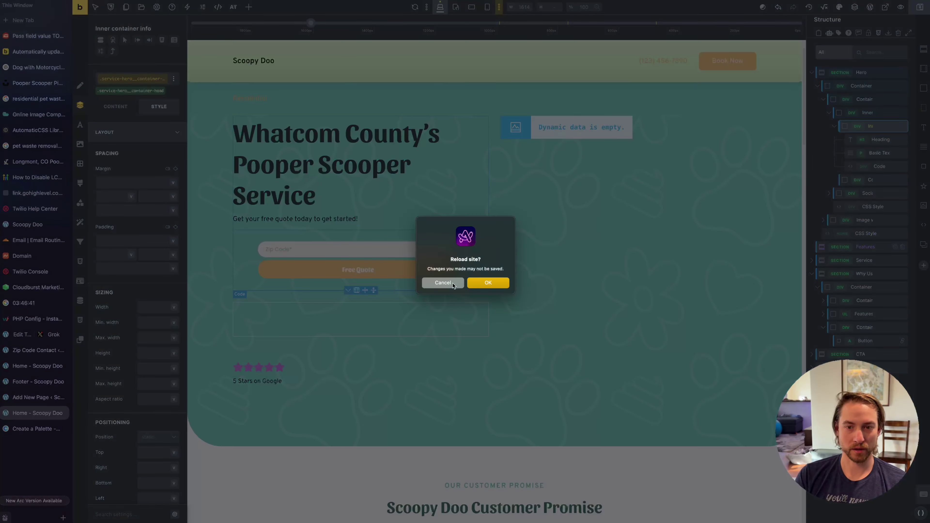
click(442, 283)
click(33, 366)
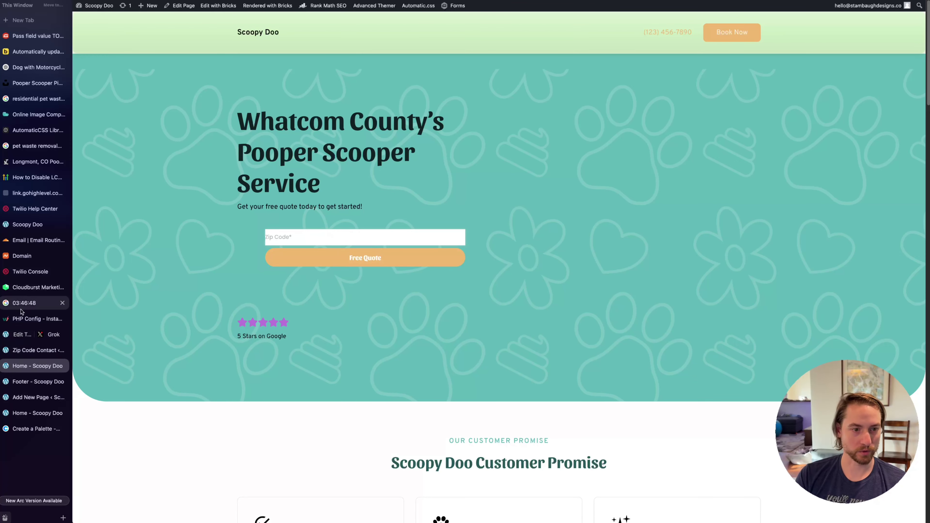
click(33, 287)
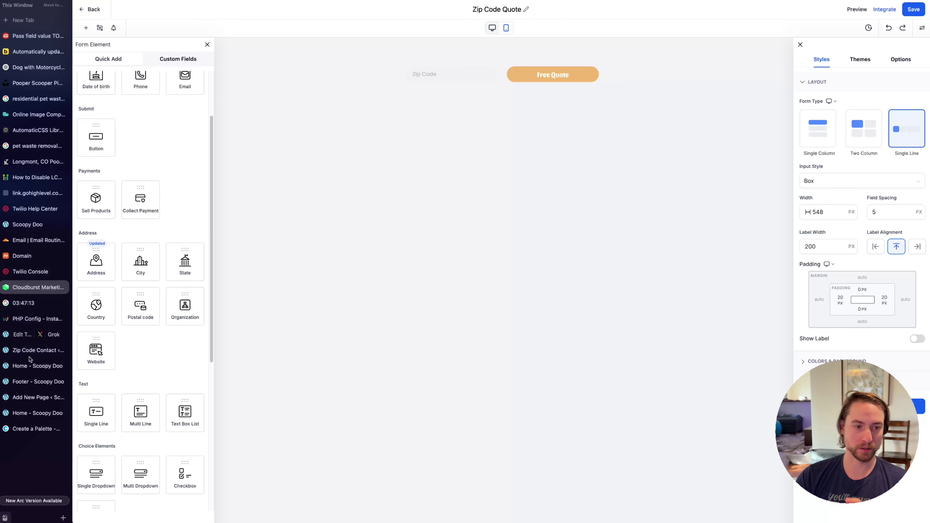
click(37, 350)
click(405, 199)
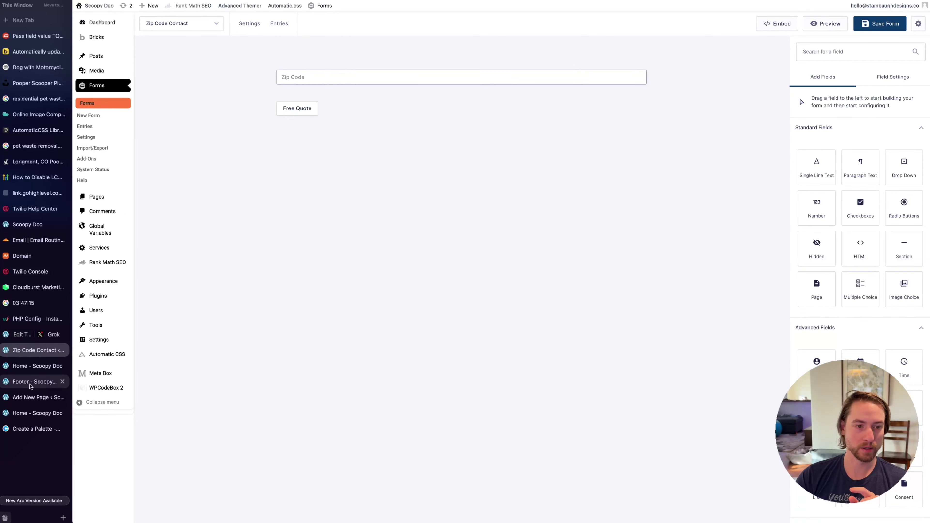
click(36, 371)
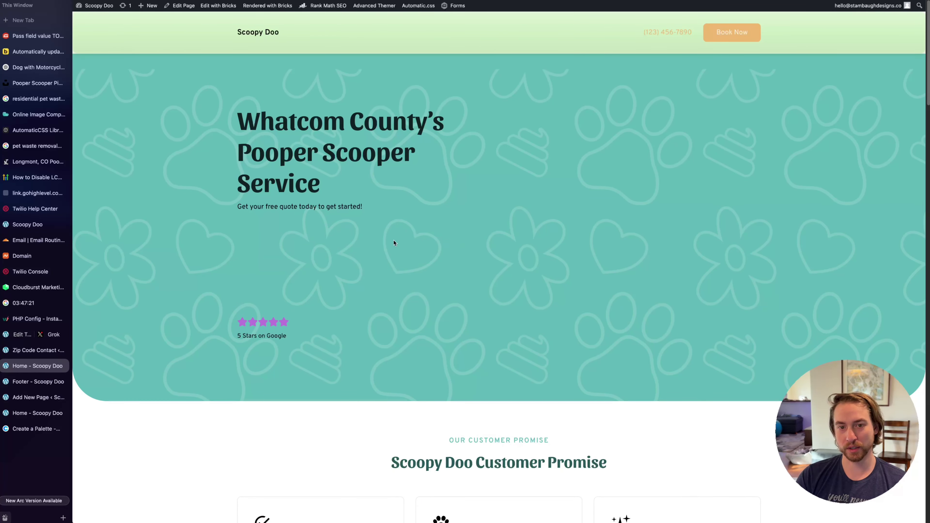
Test the hero Zip Code field with 98226, then set the quote description to 'Claim your FREE cleanup!'
click(373, 237)
text(98226)
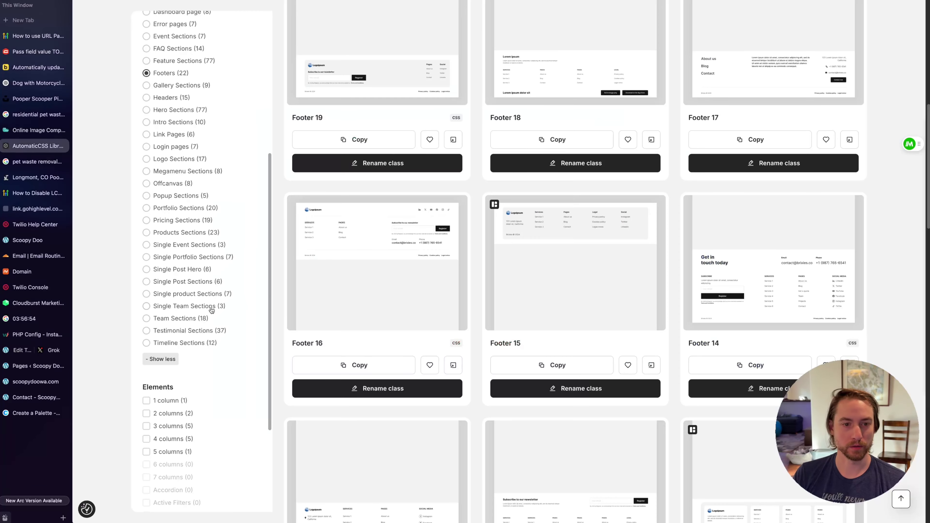
scroll(176, 308, up, 6)
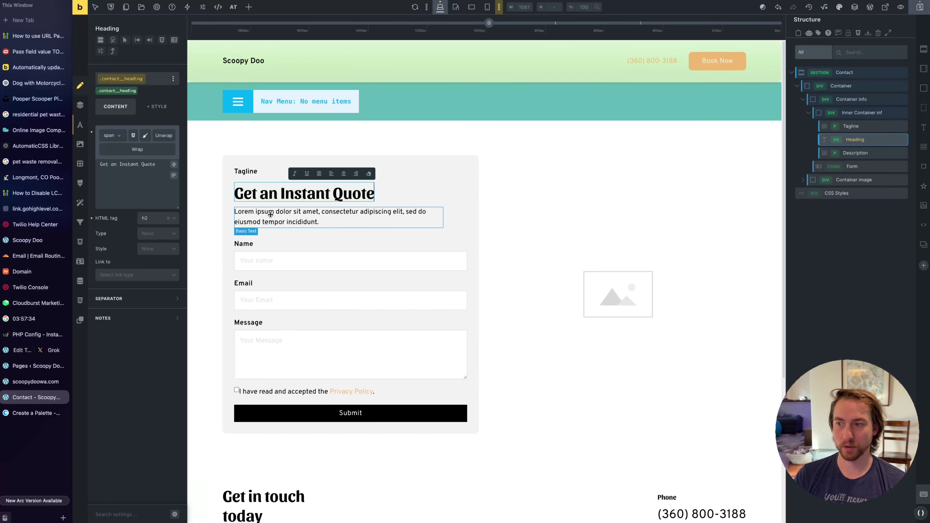
triple_click(270, 215)
text(Claim your )
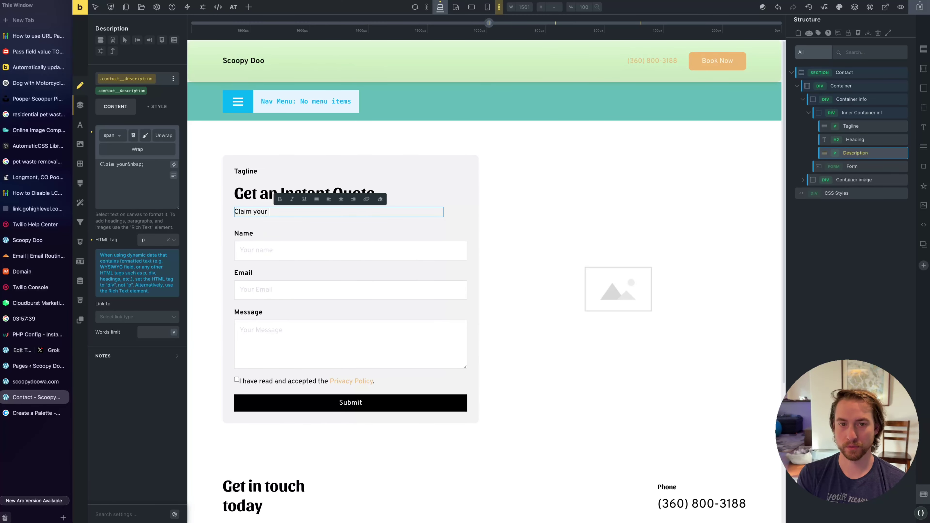
text(FREE cleanup!)
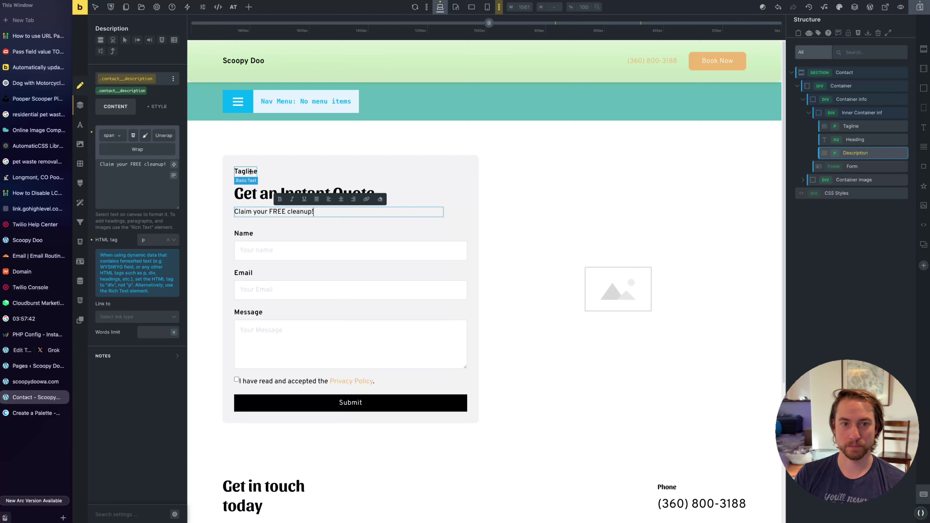
Retype the tagline as 'contact us', apply the tagline--primary class, then select the empty image placeholder
click(250, 171)
double_click(251, 171)
text(contact us)
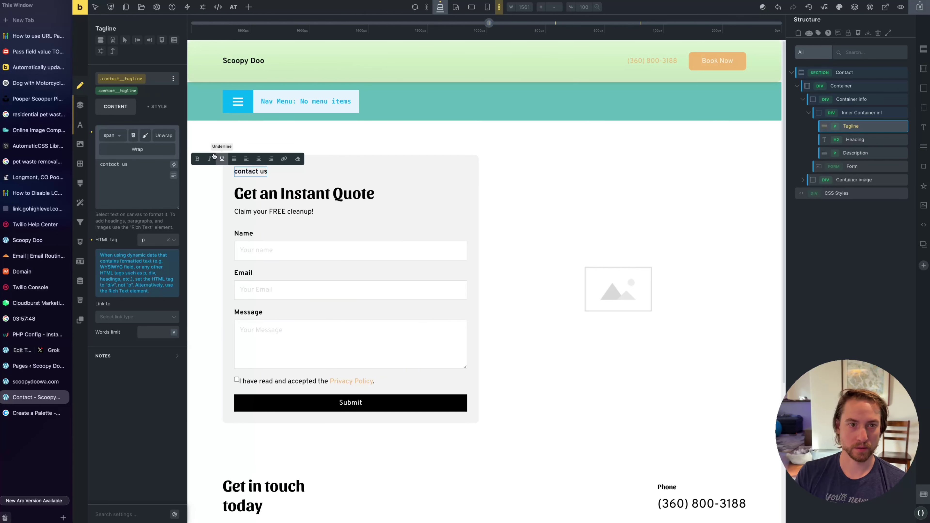
click(113, 89)
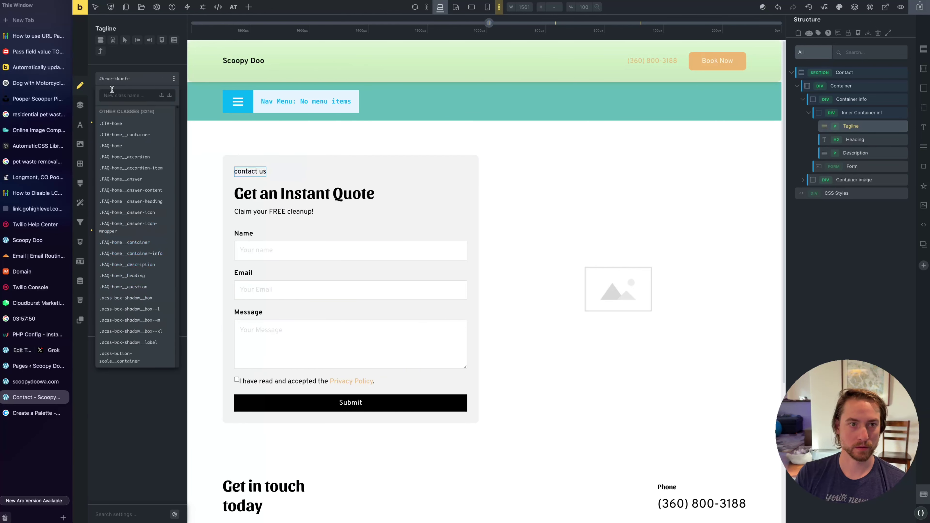
text(tagline--primary)
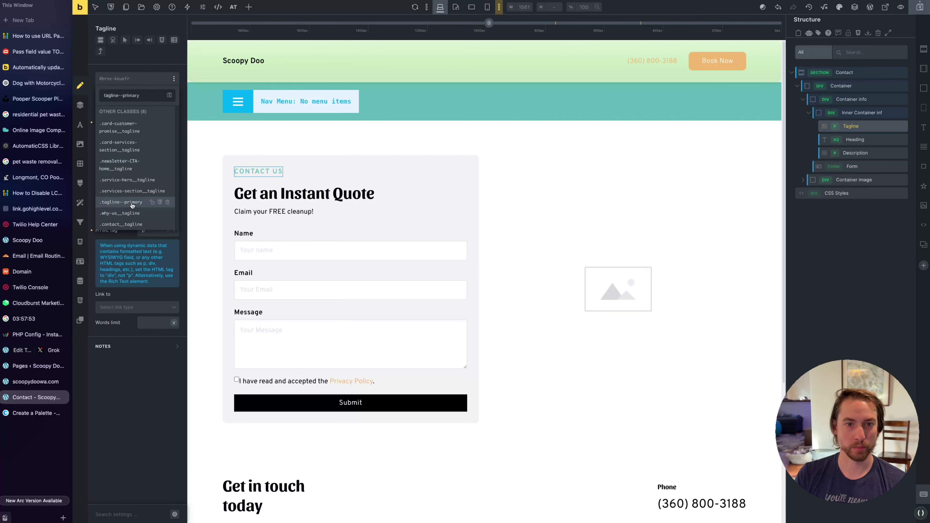
click(121, 202)
click(439, 205)
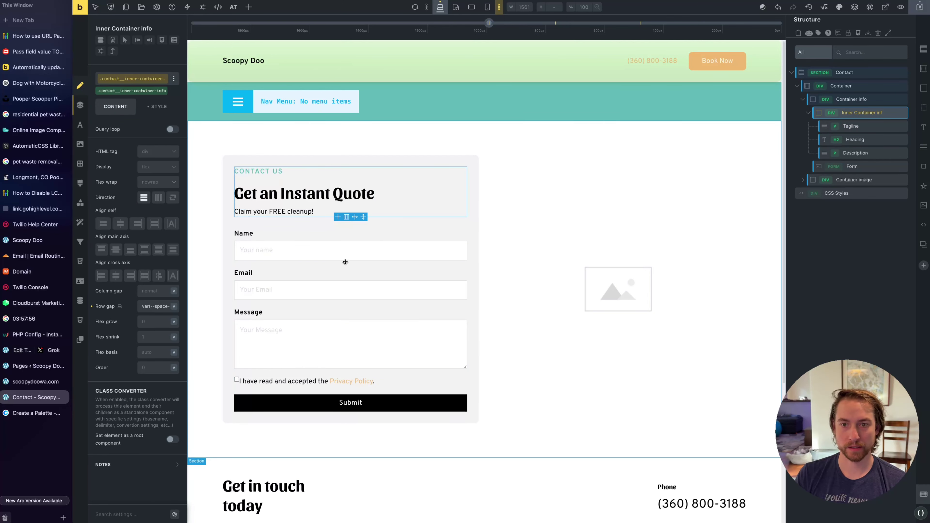
click(597, 285)
Insert the teal goggles dog photo from the media library into the image placeholder
click(137, 150)
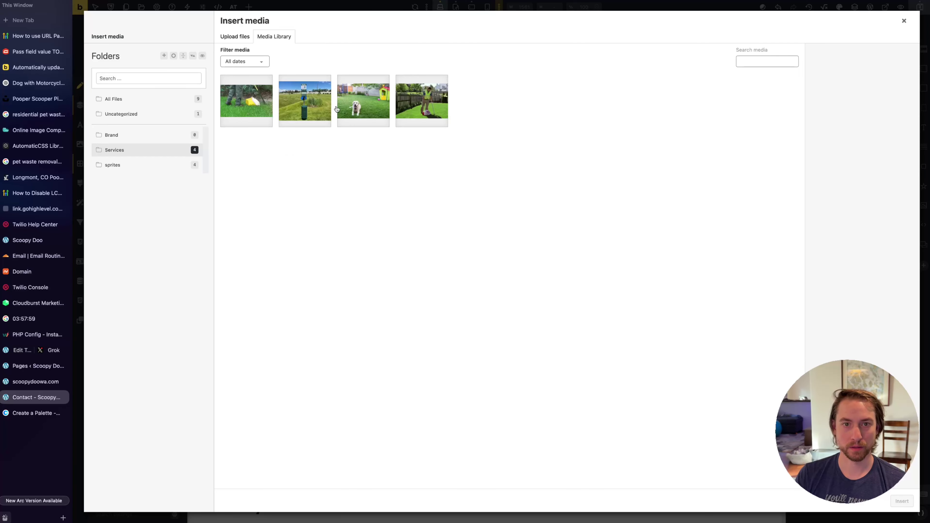
click(364, 105)
click(139, 165)
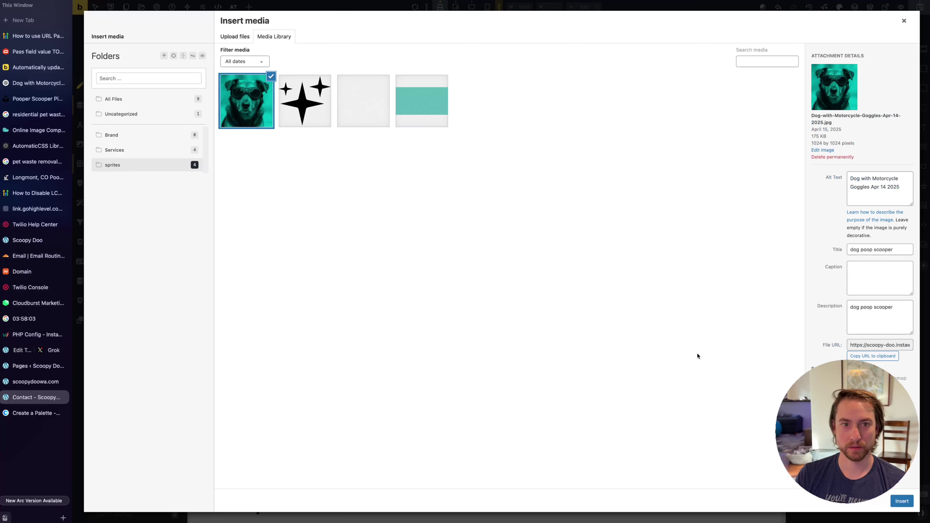
click(901, 501)
scroll(392, 369, down, 3)
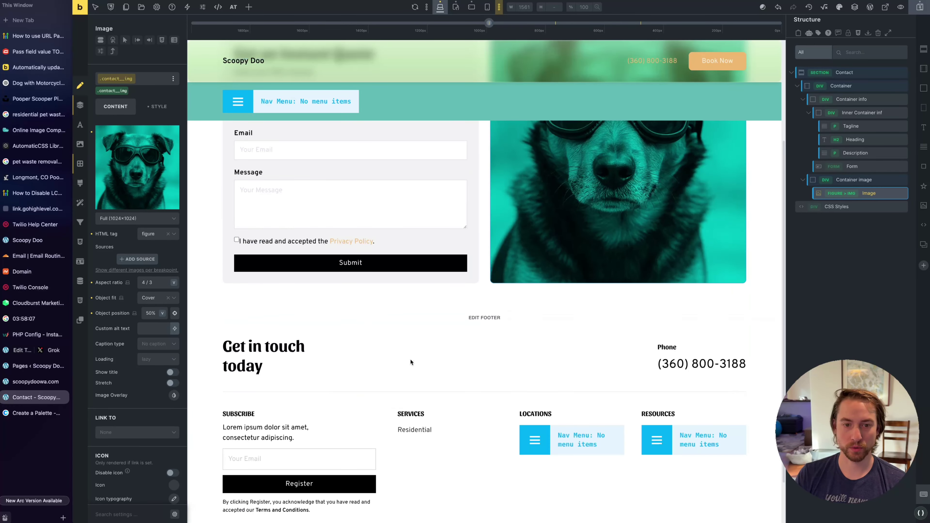
scroll(392, 368, up, 3)
Delete the quote box form and place a Code element under the description
click(392, 369)
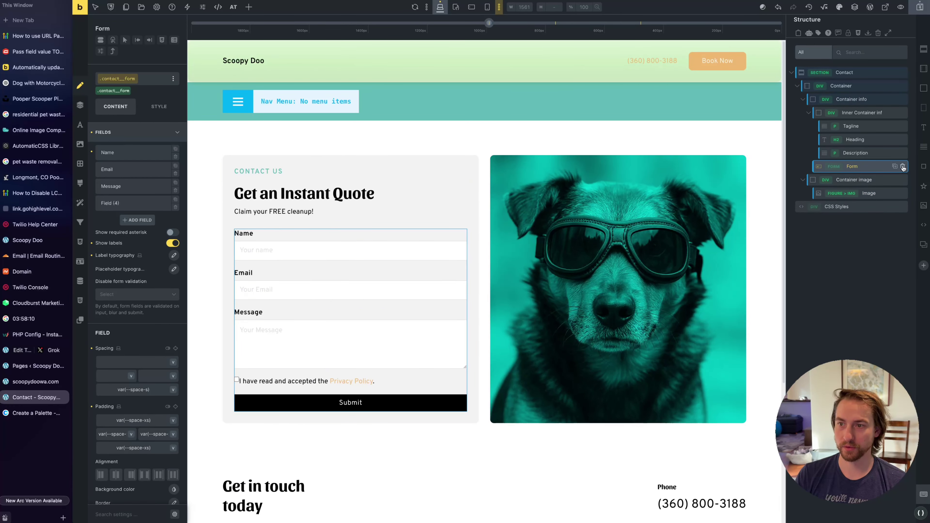
click(903, 167)
click(808, 112)
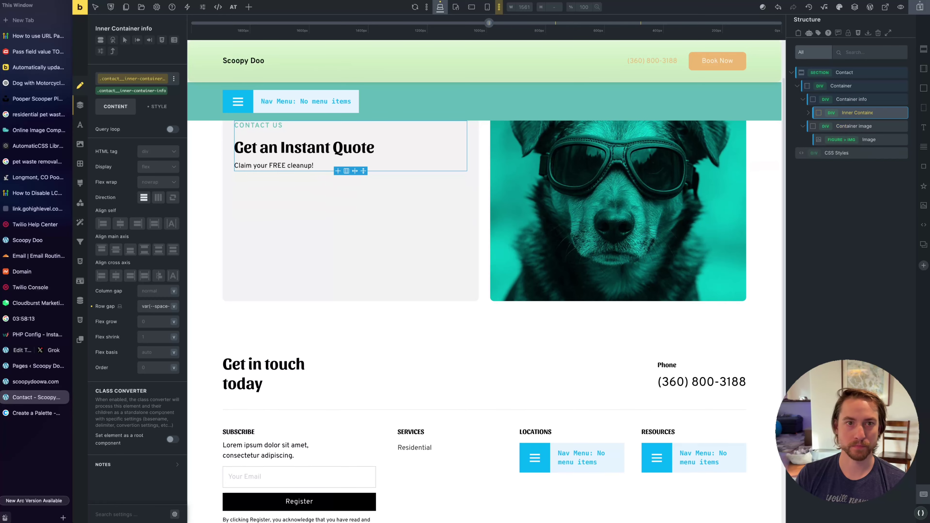
click(249, 7)
text(q)
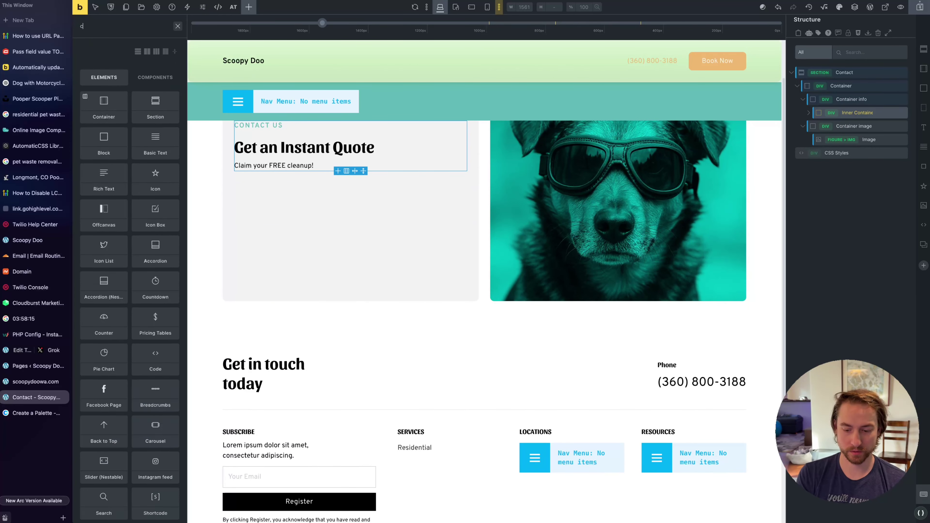
text(ode)
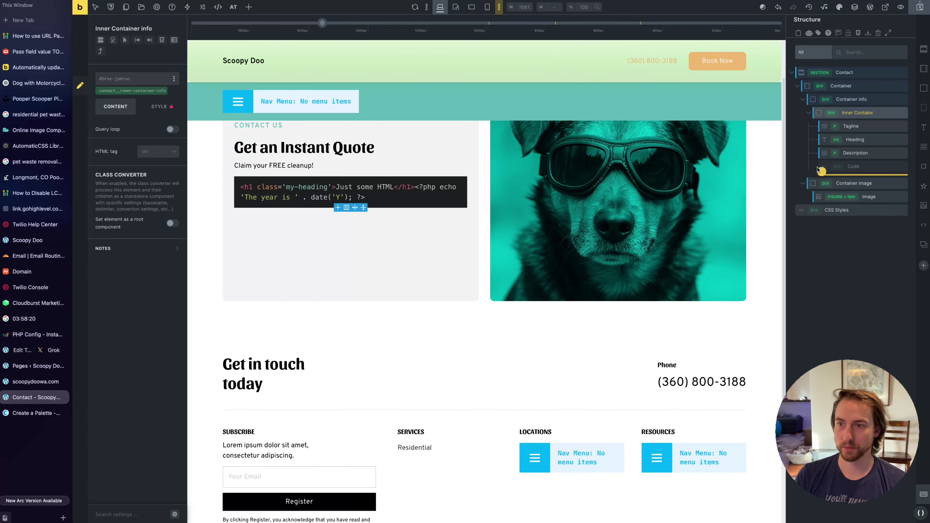
drag(817, 168, 822, 174)
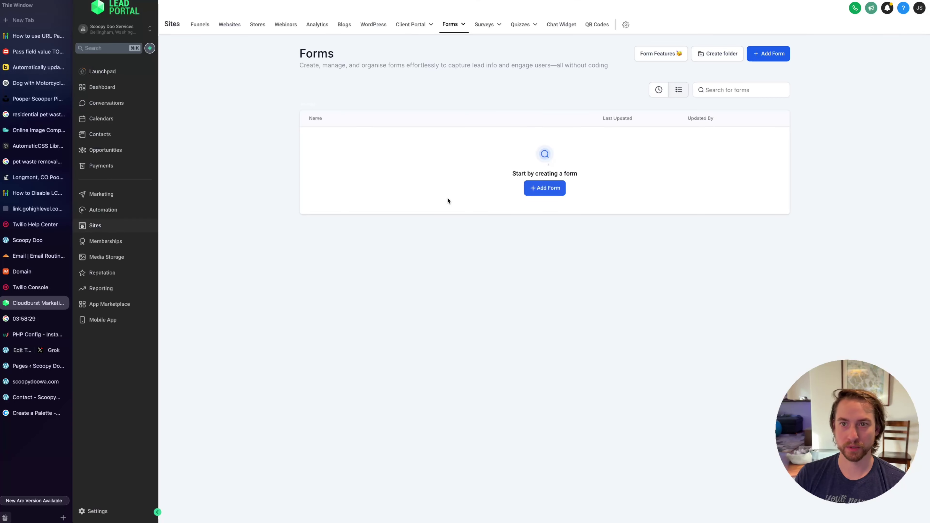
Create a new Main Quote form from scratch and give its submit button the palette orange background
click(759, 55)
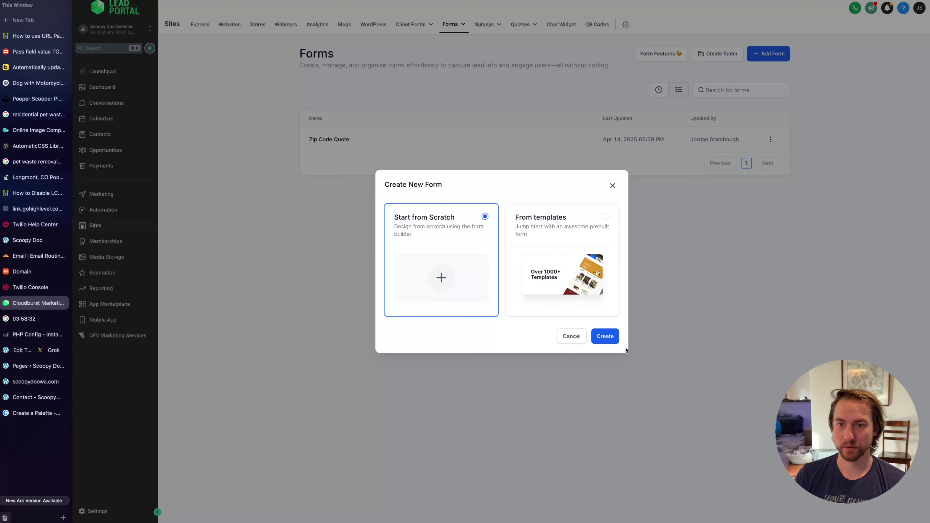
click(603, 336)
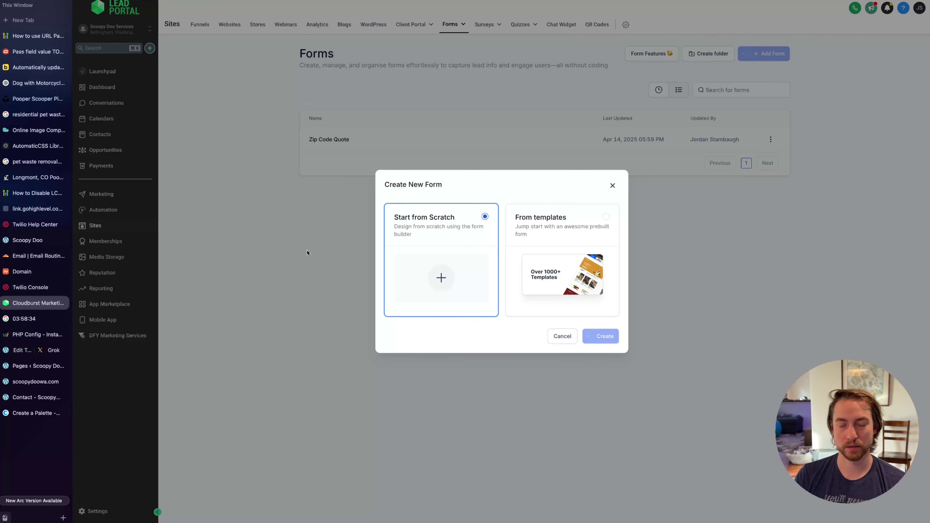
text(Main)
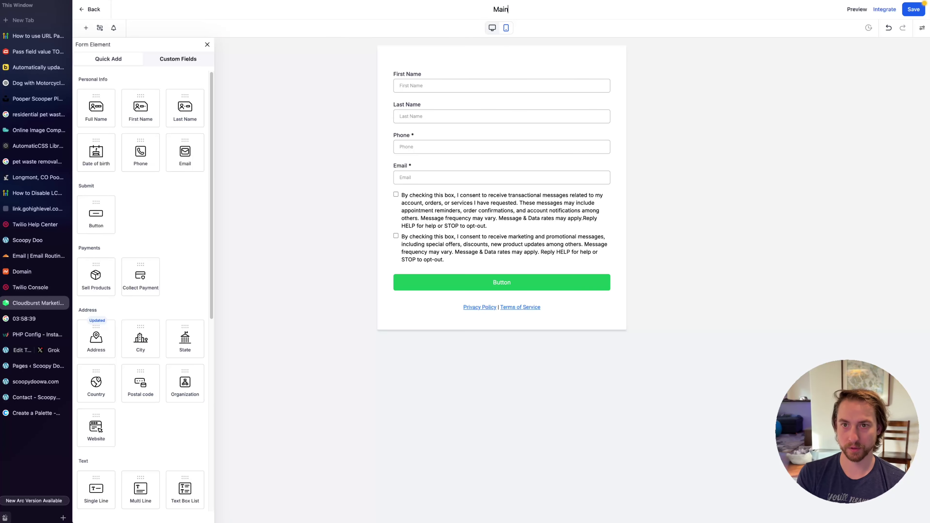
text( Quote)
click(502, 282)
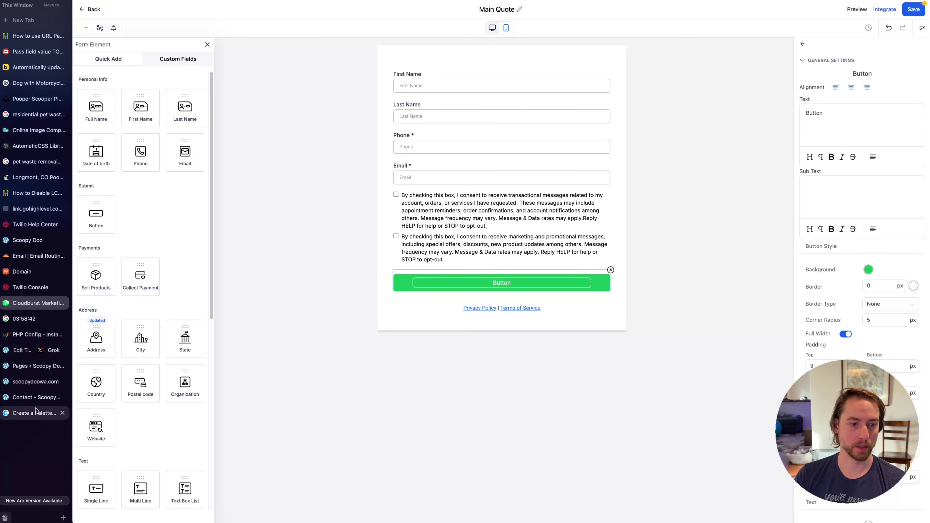
click(36, 413)
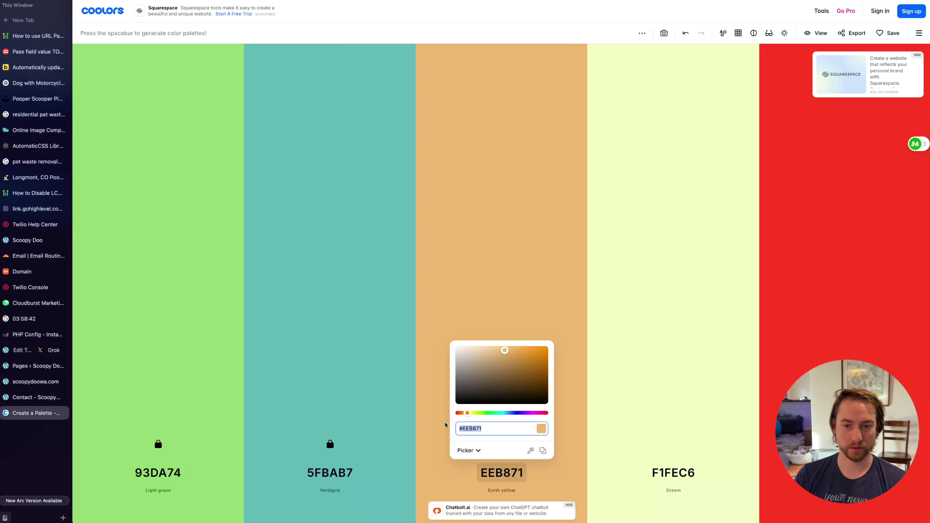
click(36, 302)
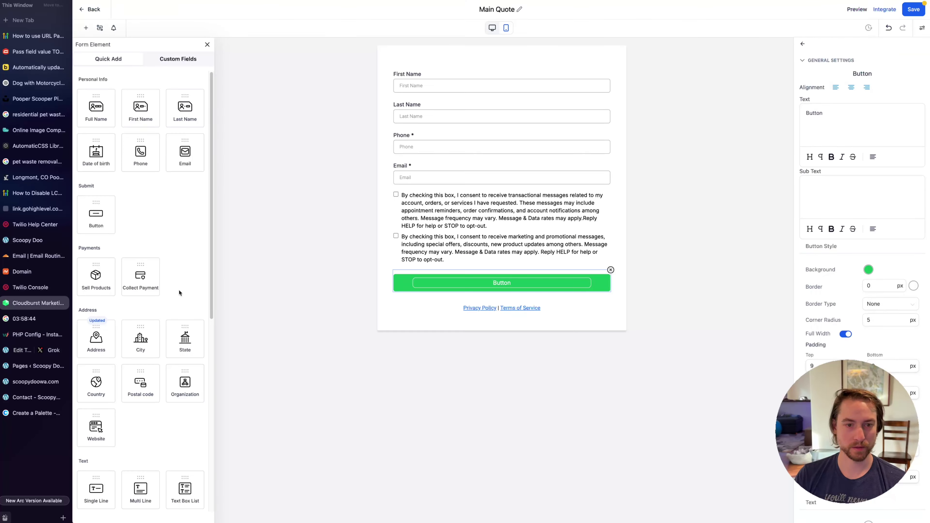
key(ctrl+v)
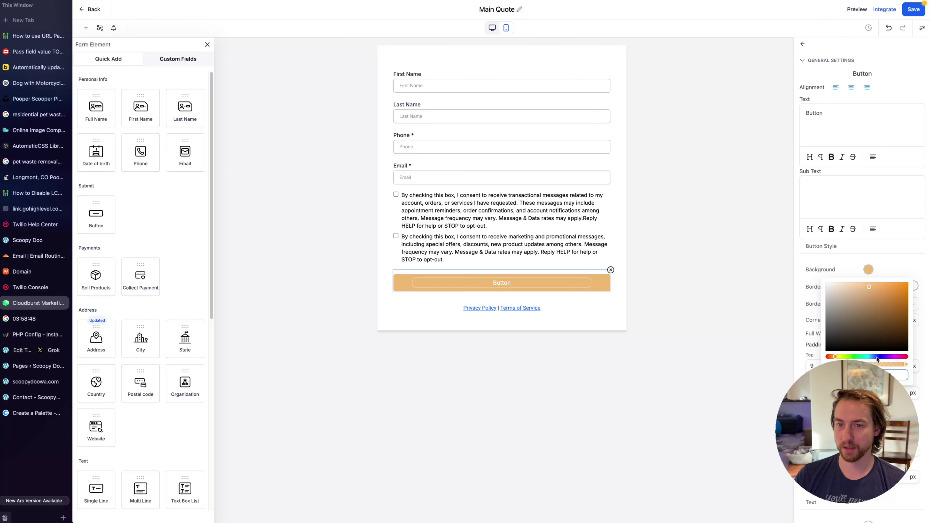
Change the button text to 'Get Free Quote' and search the font list for 'nun'
click(898, 274)
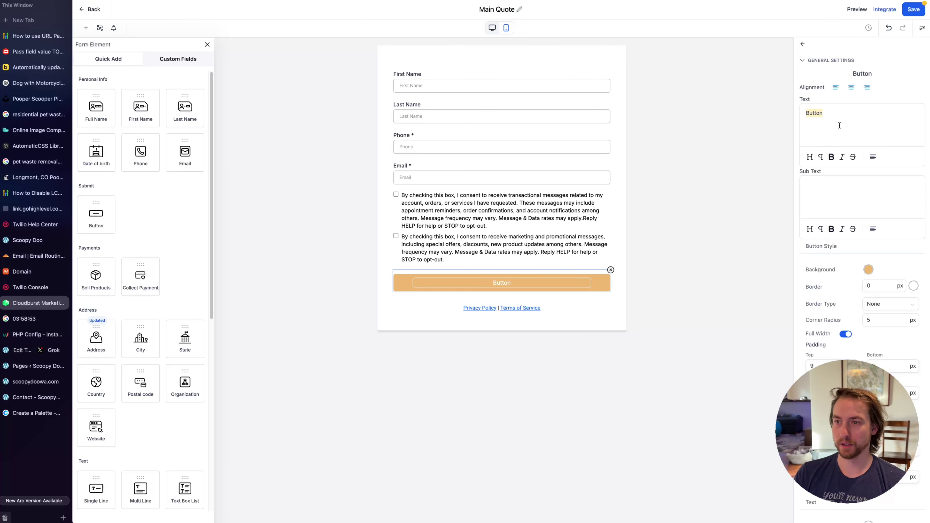
text(Get Free Quote)
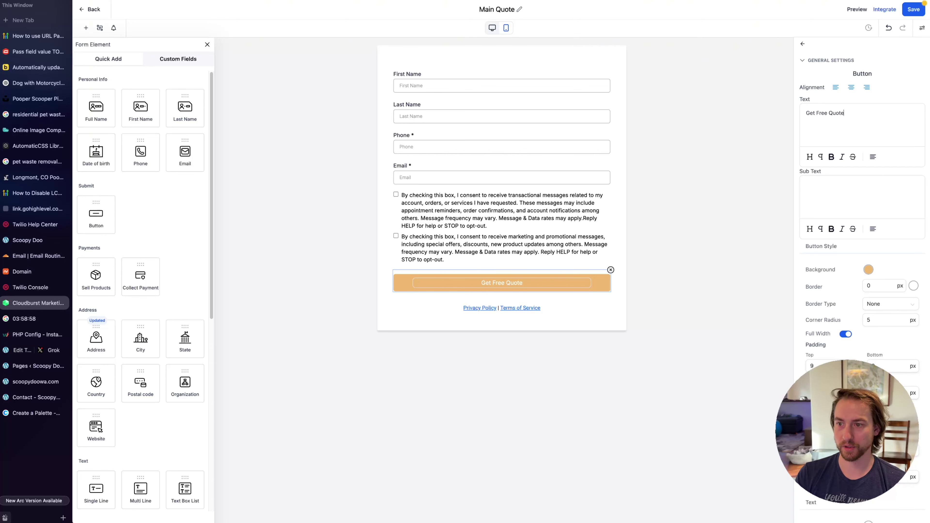
scroll(842, 315, down, 5)
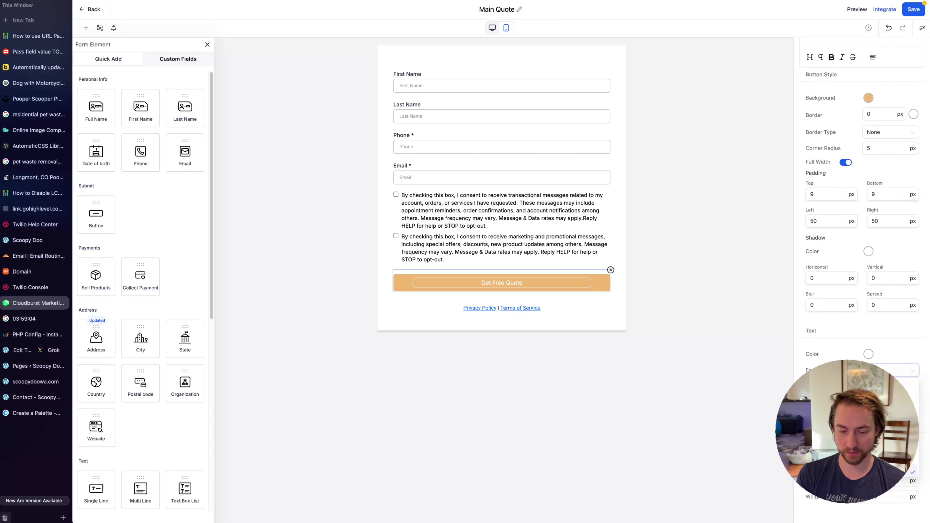
text(nun)
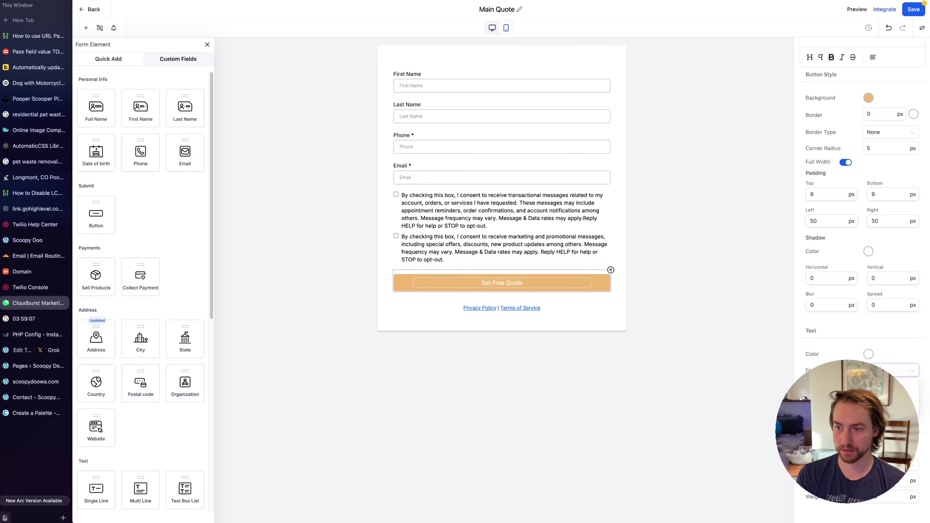
Check the heading typography in the Contact page's theme styles, then return to the form builder
click(36, 397)
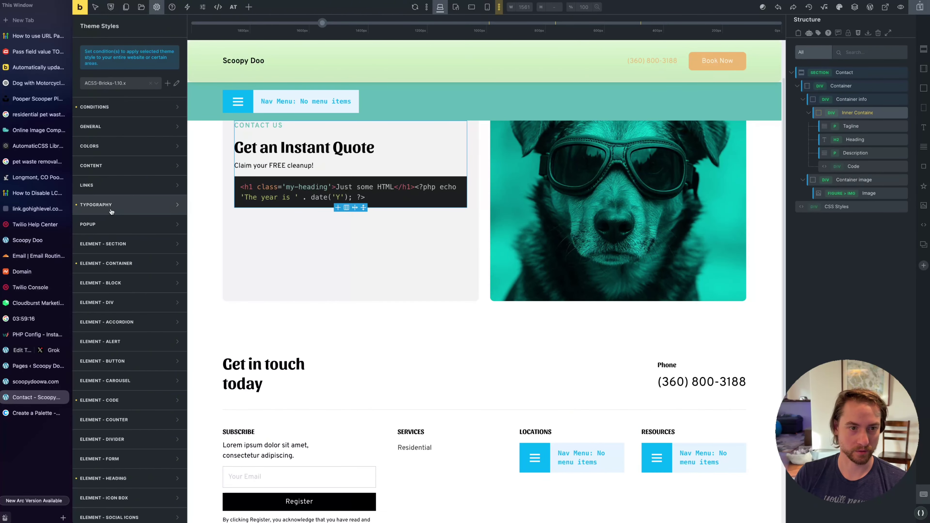
click(96, 204)
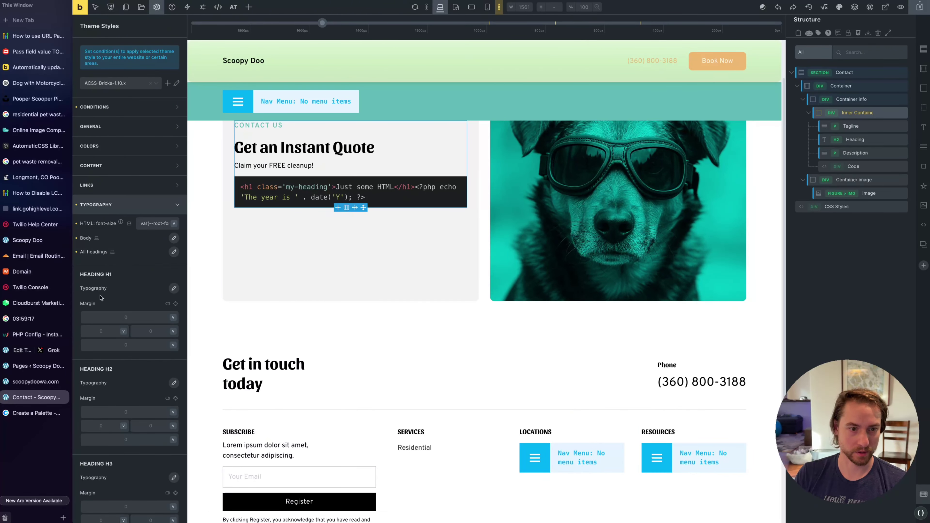
click(175, 253)
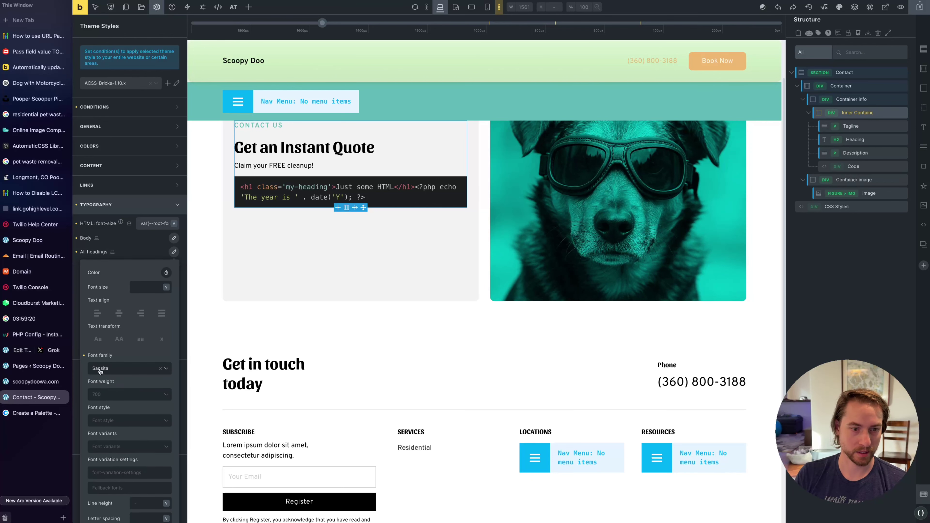
click(36, 303)
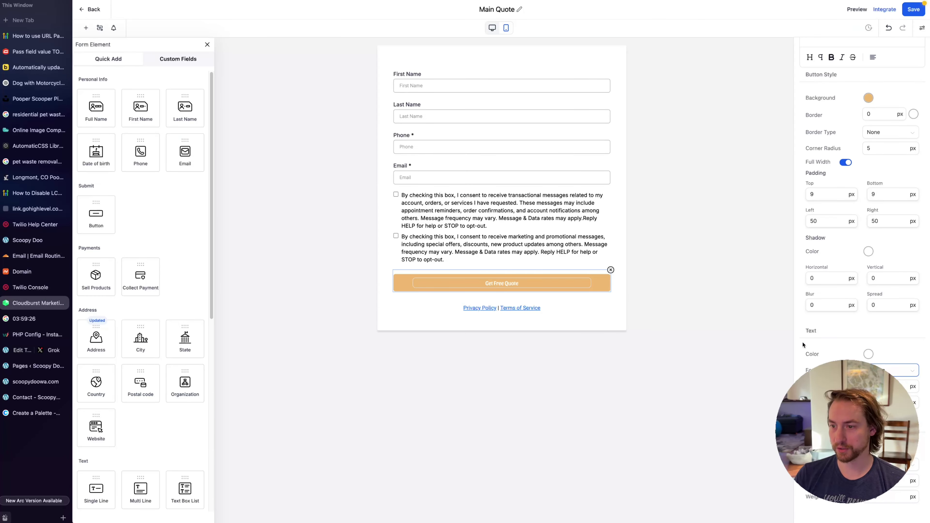
Set the button label font size to 18 and delete the privacy and terms text
click(894, 386)
text(18)
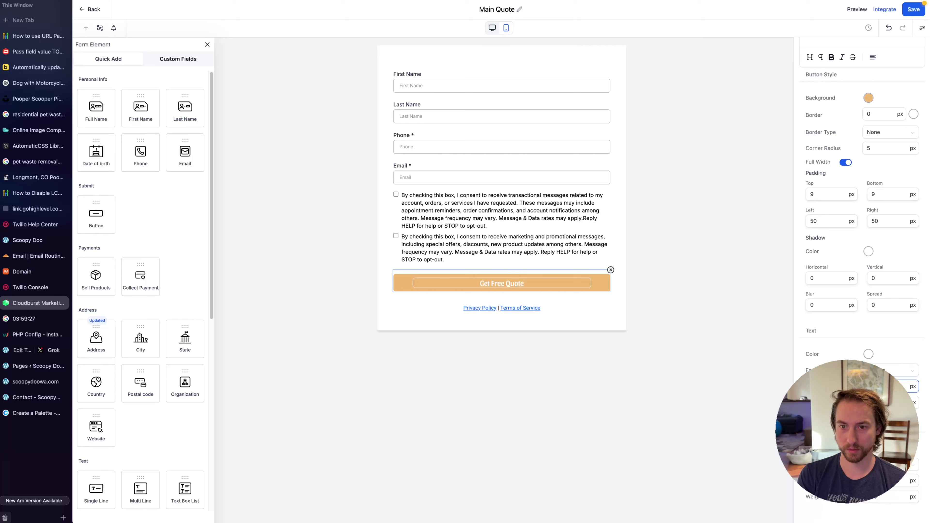
click(609, 312)
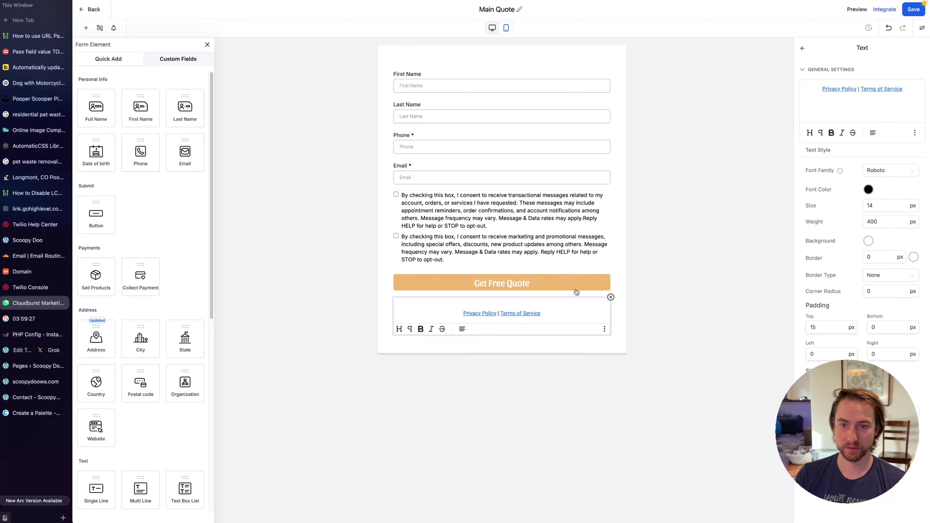
click(610, 298)
Replace the first consent wording with the Scoopy Doo version and delete the second consent checkbox
click(462, 220)
key(ctrl+a)
text(By providing my phone number, I agree to receive calls and text messages from Swoop Scoop, including for marketing purposes. Messaging frequency varies and message and data rate may apply.)
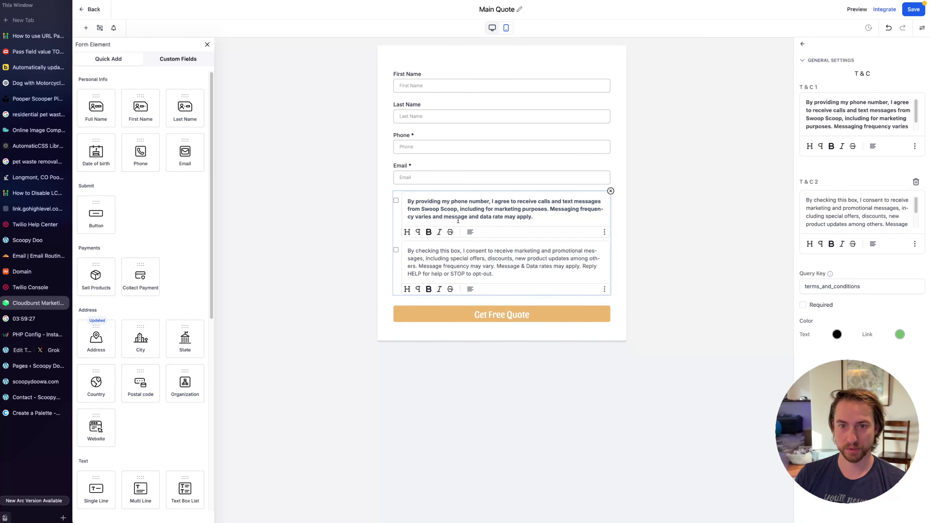
key(ctrl+z)
text(By providing my phone number, I agree to receive calls and text messages from Swoop Scoop, including for marketing purposes. Messaging frequency varies and message and data rate may apply.)
text(Scoopy Doo)
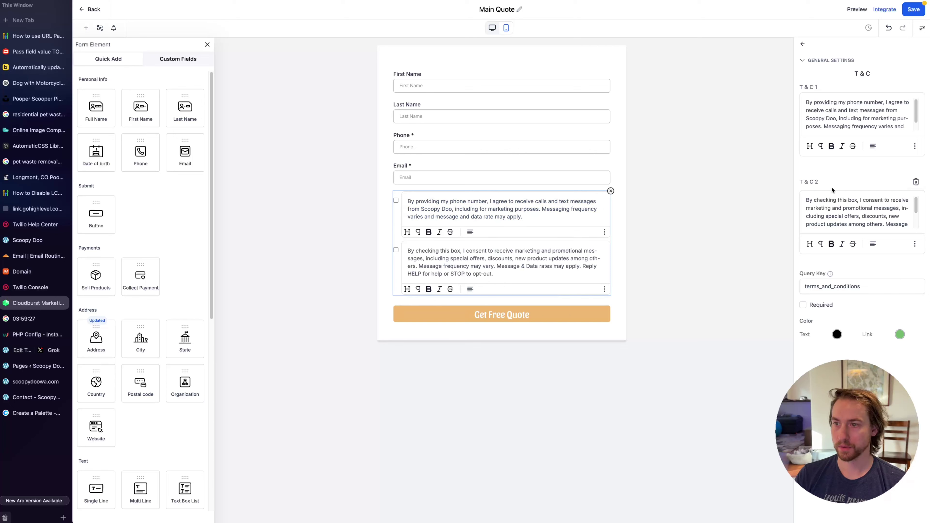
click(916, 181)
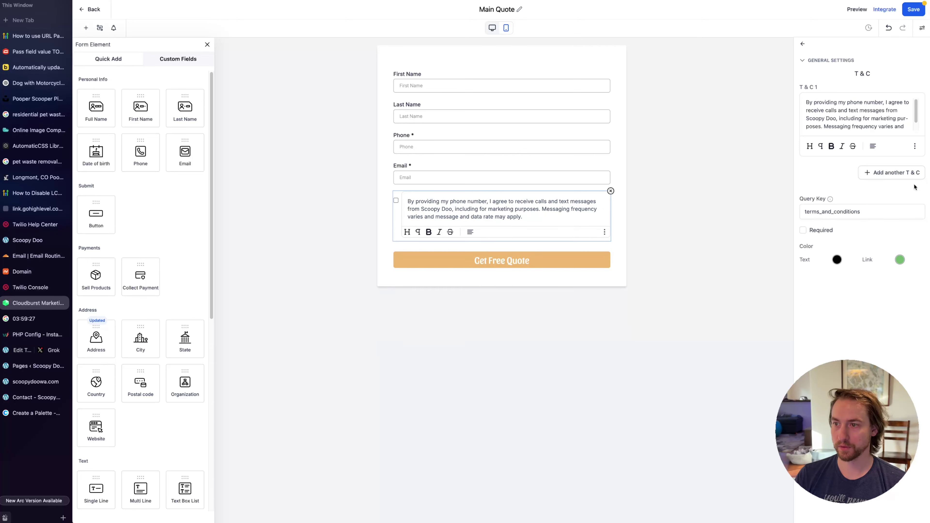
click(593, 317)
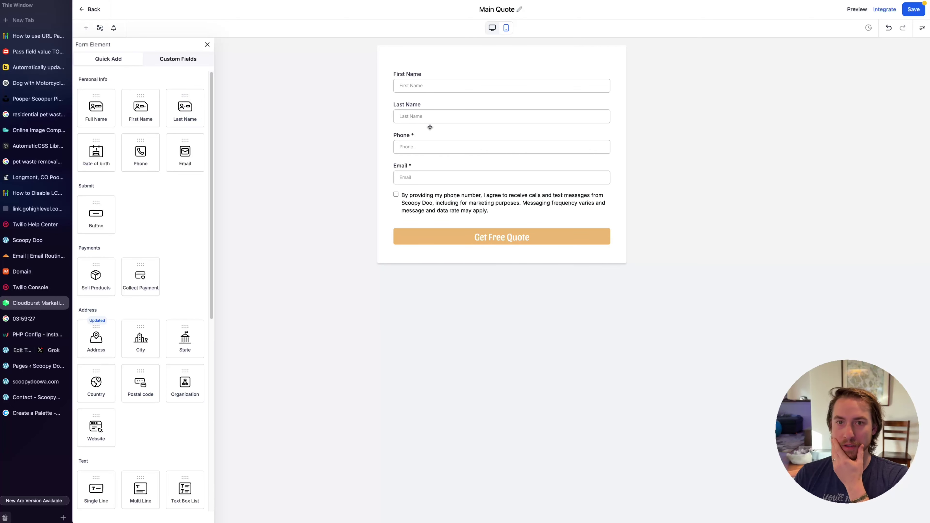
Delete the Last Name and Email fields and relabel the phone field 'Cell Phone Number'
click(431, 93)
click(559, 115)
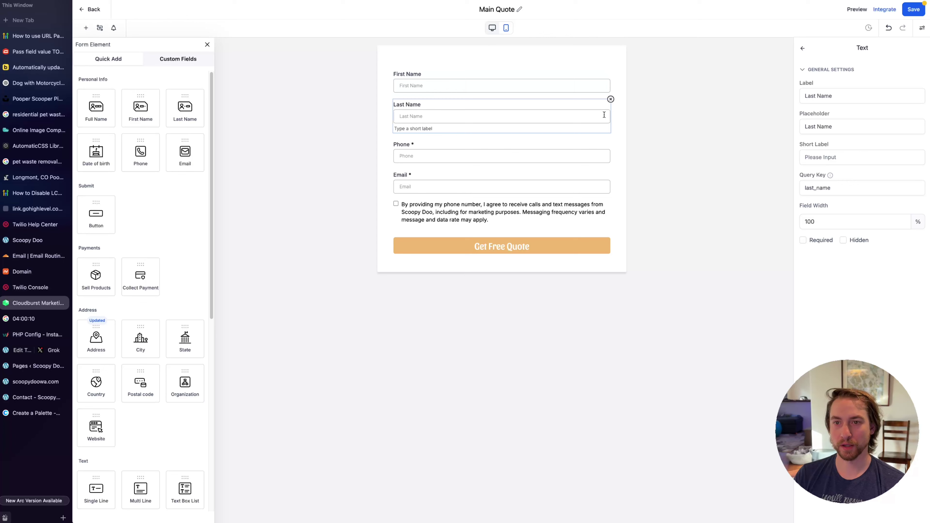
click(610, 101)
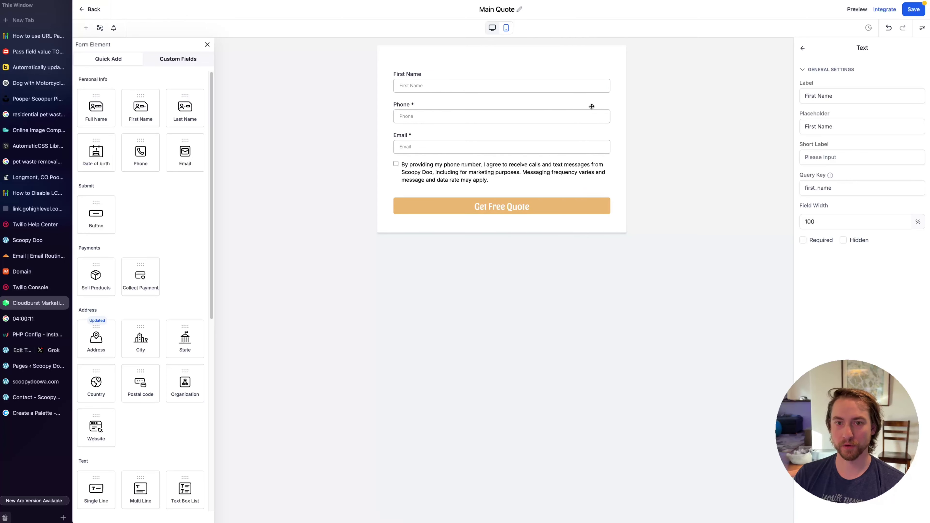
click(544, 108)
click(806, 95)
text(Cell)
key(End)
text(Number)
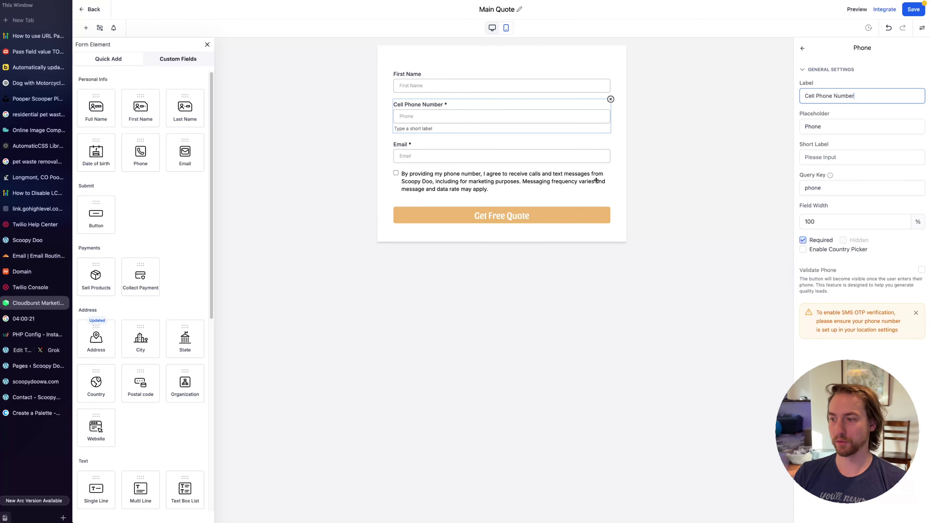
click(618, 157)
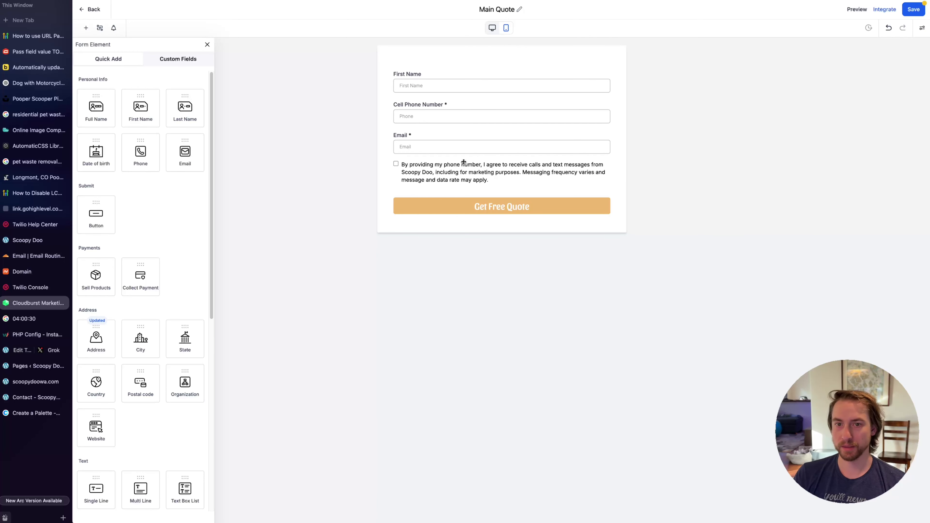
click(458, 136)
click(611, 130)
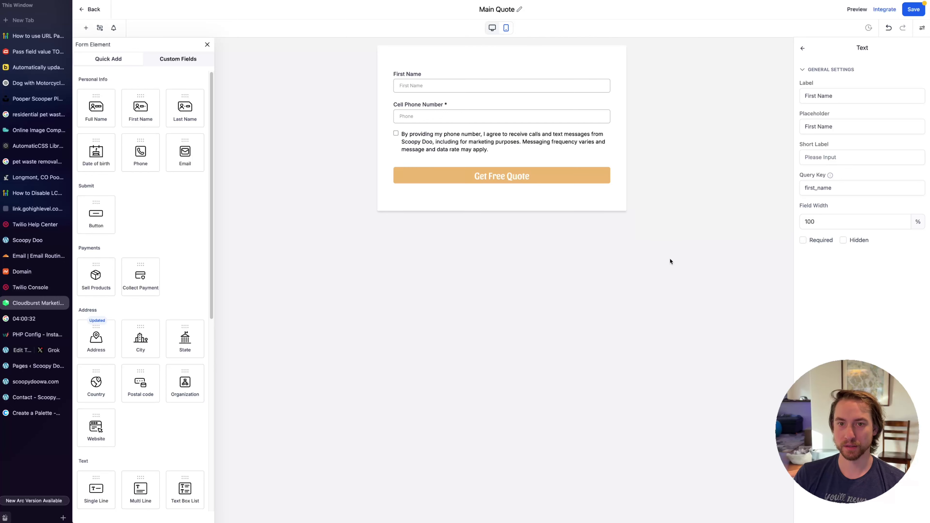
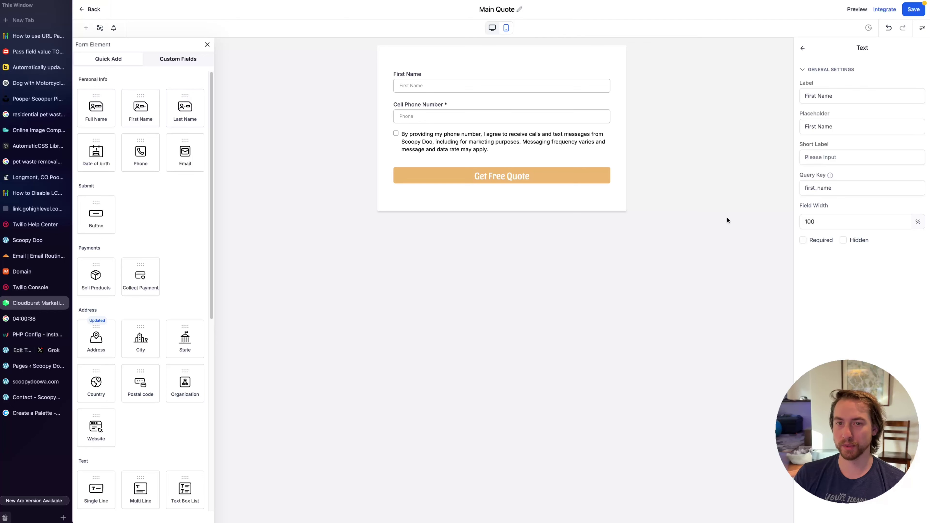
Add a Postal code field above First Name with query key zip_code, label and placeholder 'Zip Code'
click(675, 220)
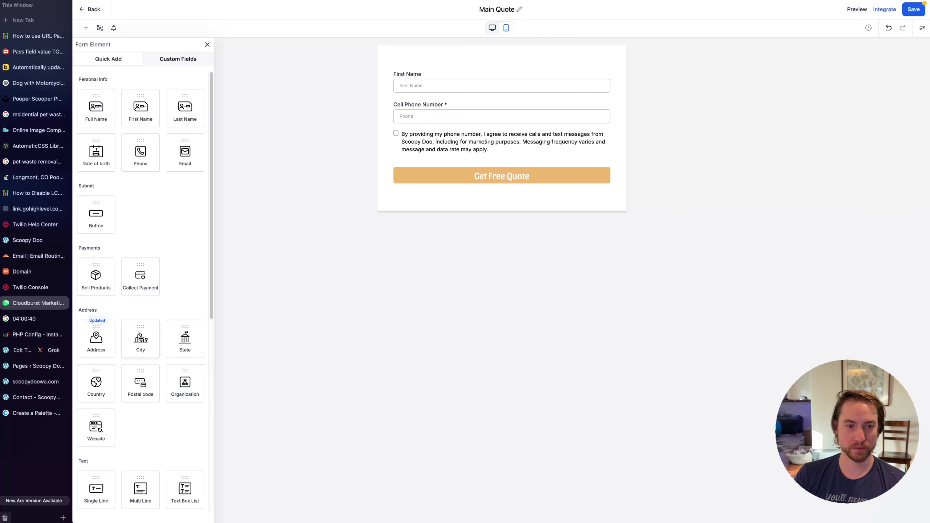
drag(140, 383, 502, 73)
click(810, 186)
drag(820, 188, 793, 192)
text(zip_code)
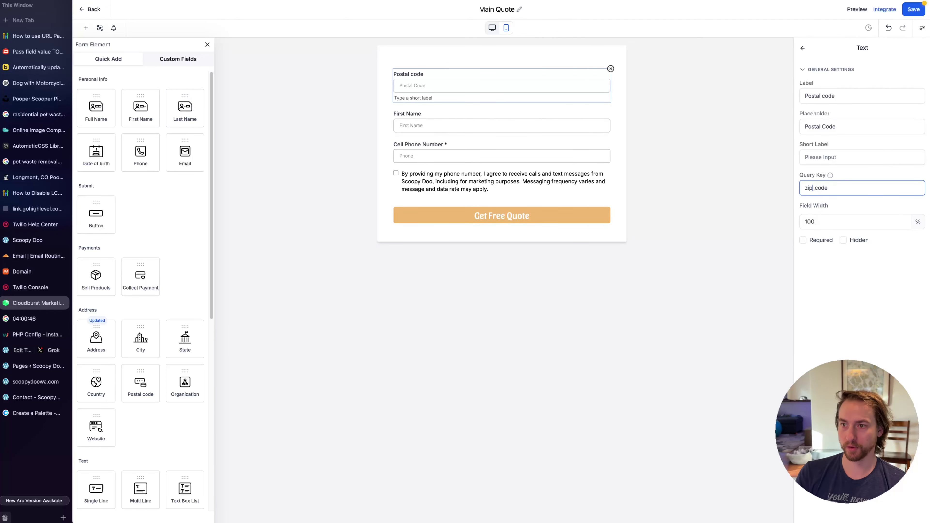
double_click(811, 96)
text(Zip)
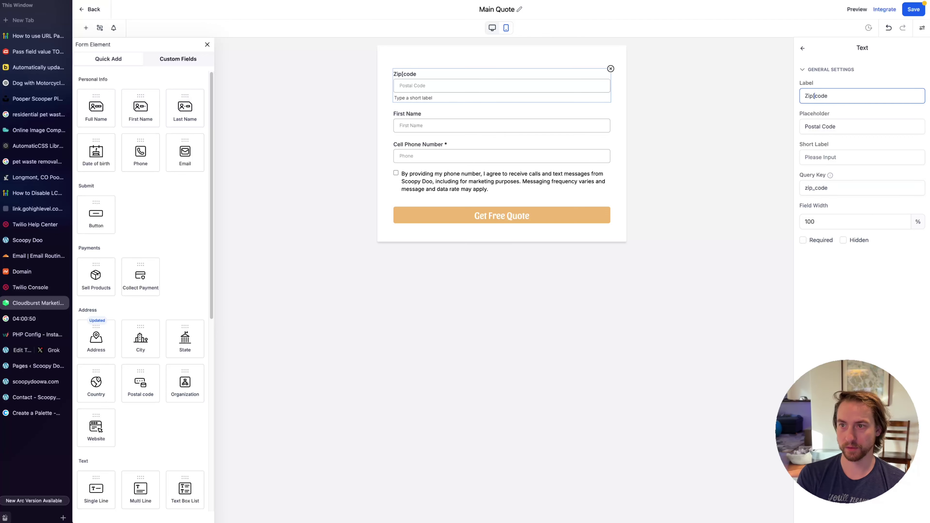
double_click(818, 126)
text(Zip)
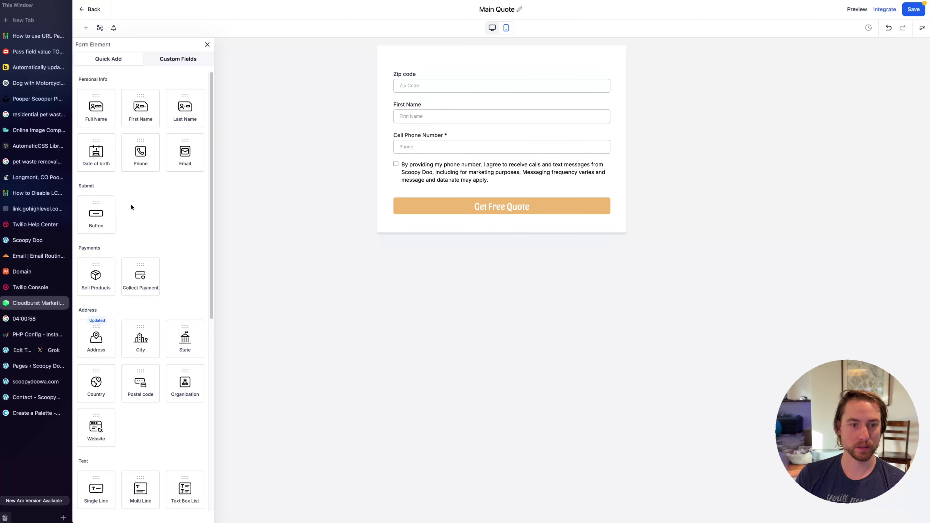
Add a single-line Coupon Code custom field to the form
scroll(132, 203, down, 9)
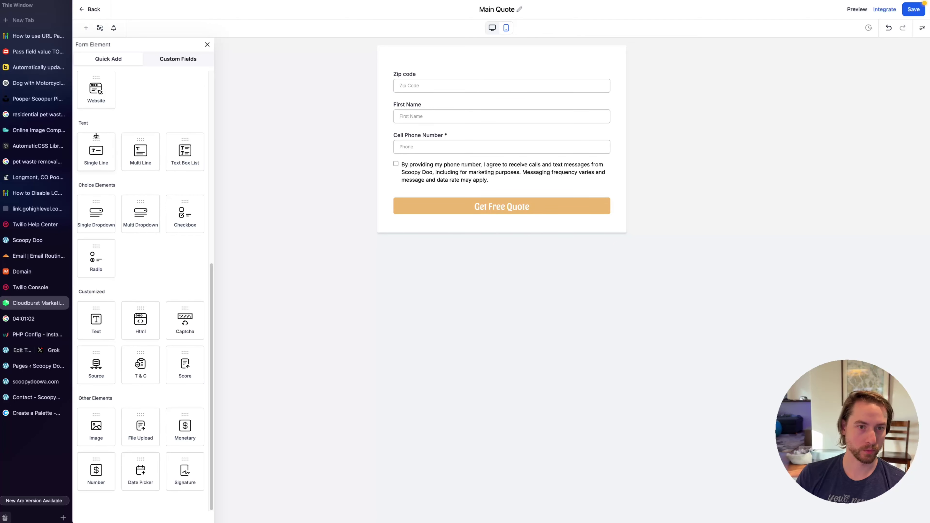
scroll(96, 136, up, 3)
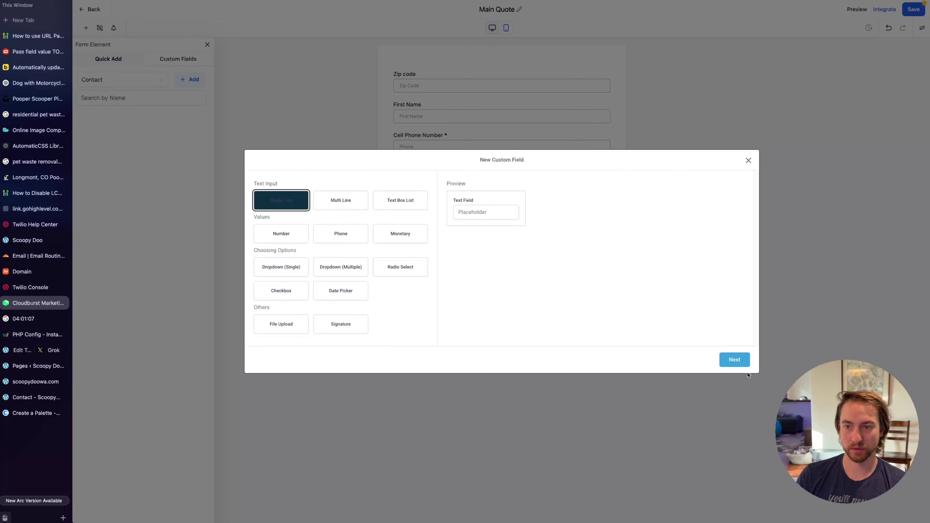
click(743, 363)
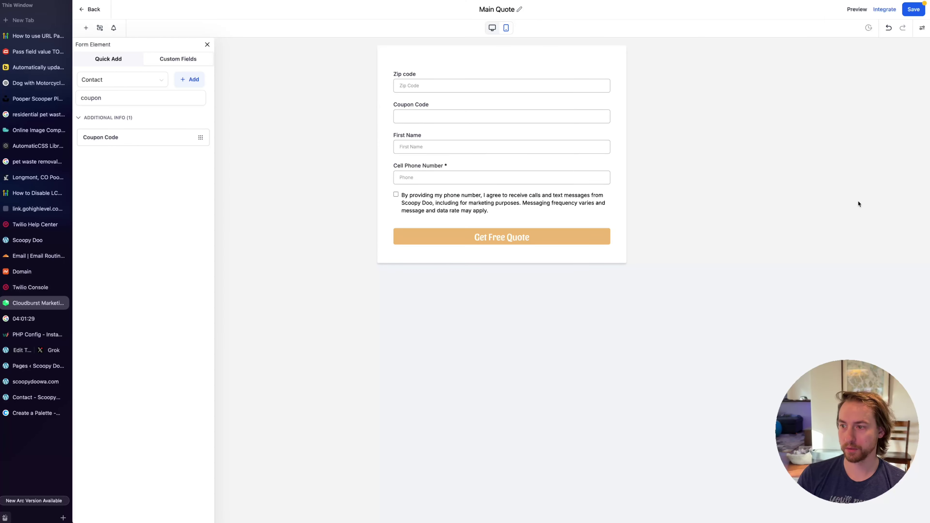
click(207, 44)
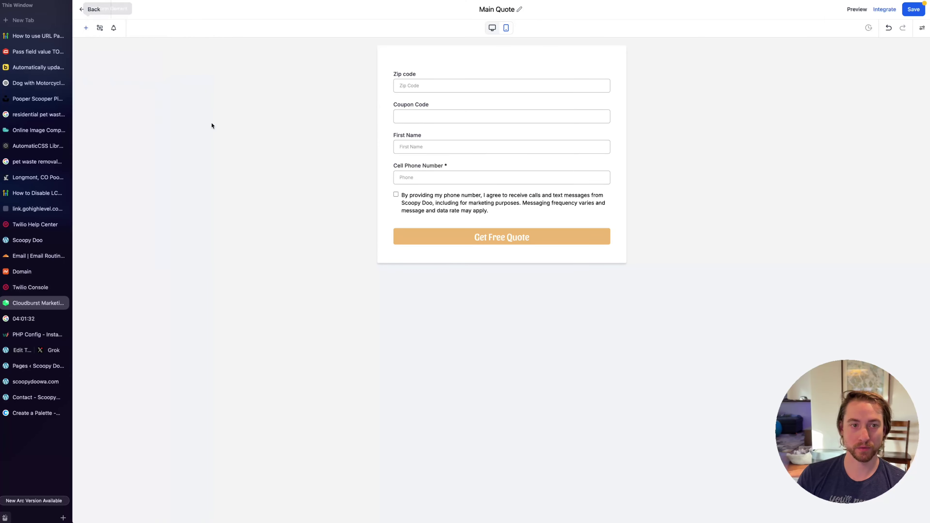
Try adding Source, Score and radio fields from the element list, deleting the Score field again
click(86, 28)
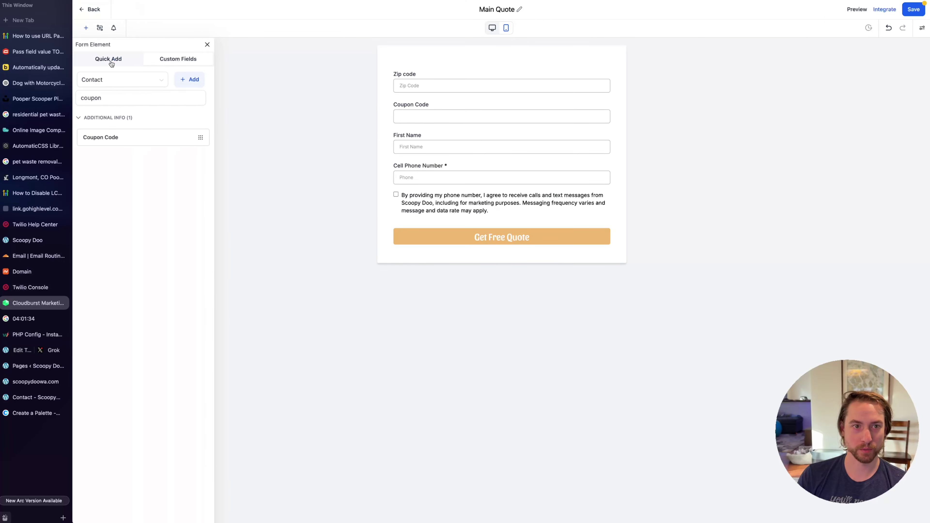
click(112, 60)
scroll(156, 237, down, 10)
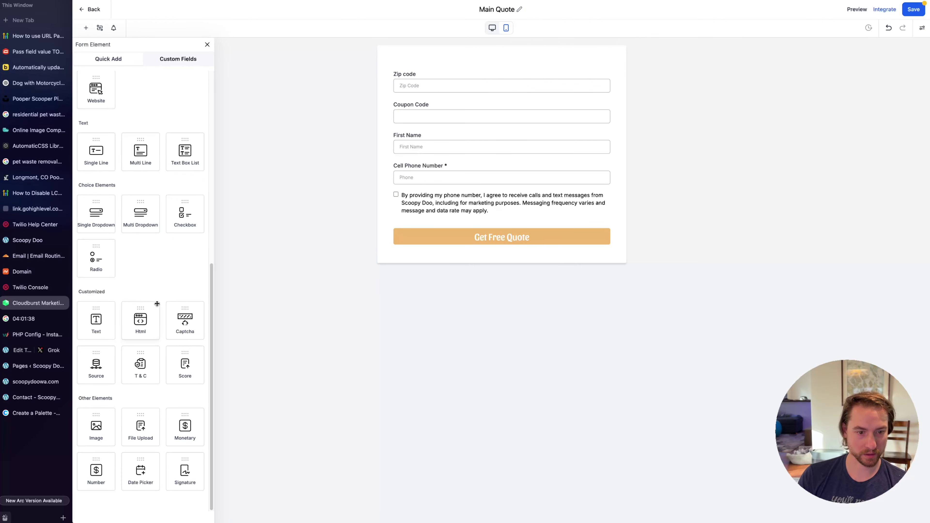
scroll(137, 301, up, 5)
scroll(137, 301, down, 5)
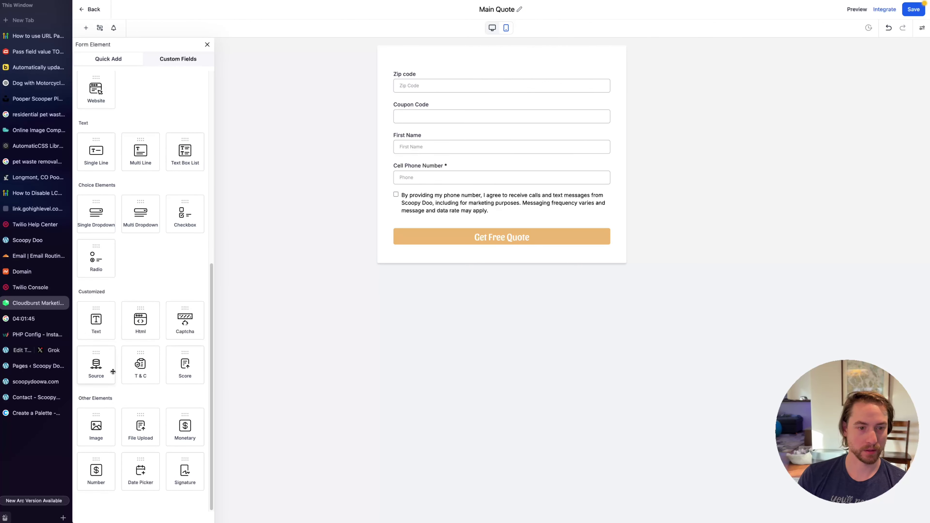
drag(100, 373, 426, 139)
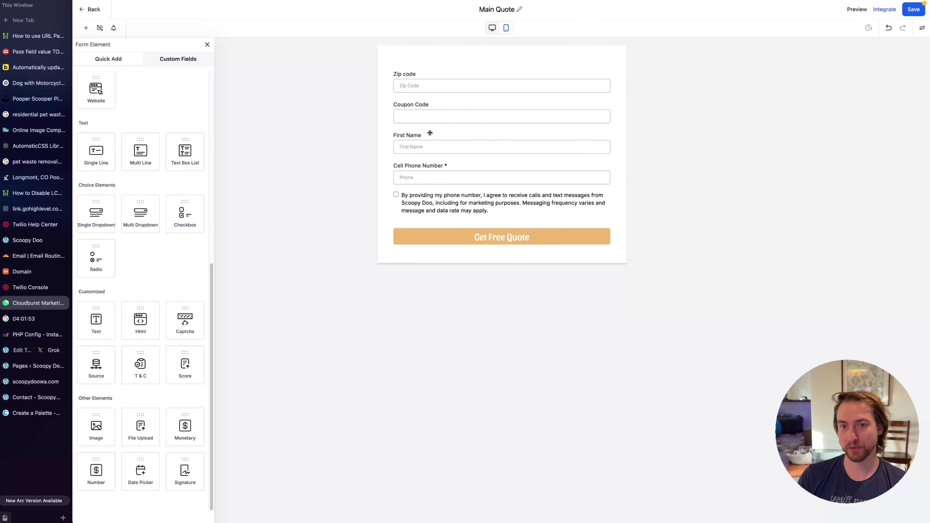
click(430, 135)
click(884, 69)
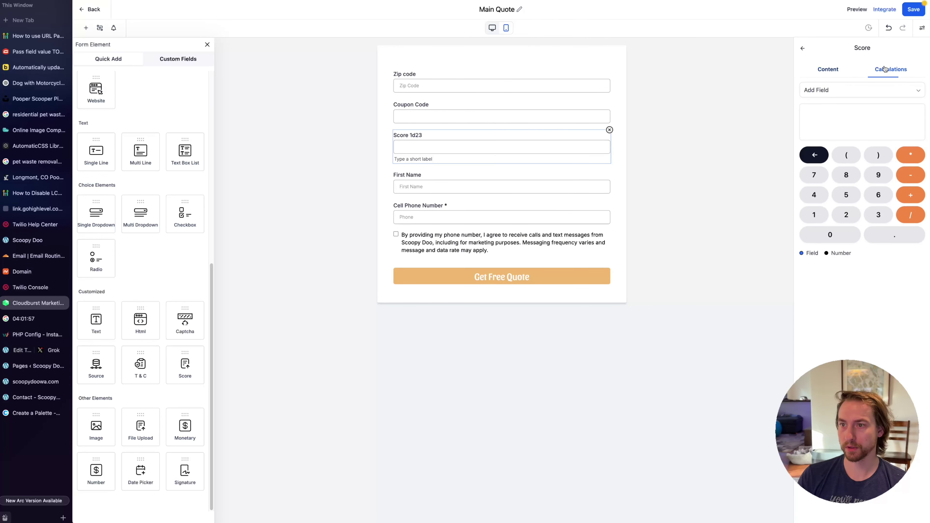
click(609, 129)
drag(90, 261, 56, 415)
Search the web for 'slider field'
key(super+t)
text(slider fil)
key(BackSpace)
text(eld)
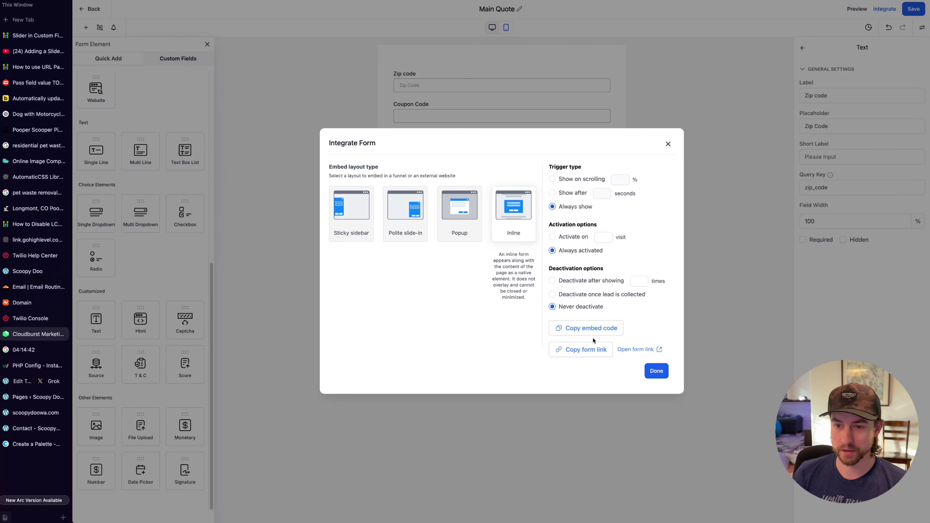
Paste the Main Quote embed into the Contact page Code element, execute and sign it, then view live
click(586, 328)
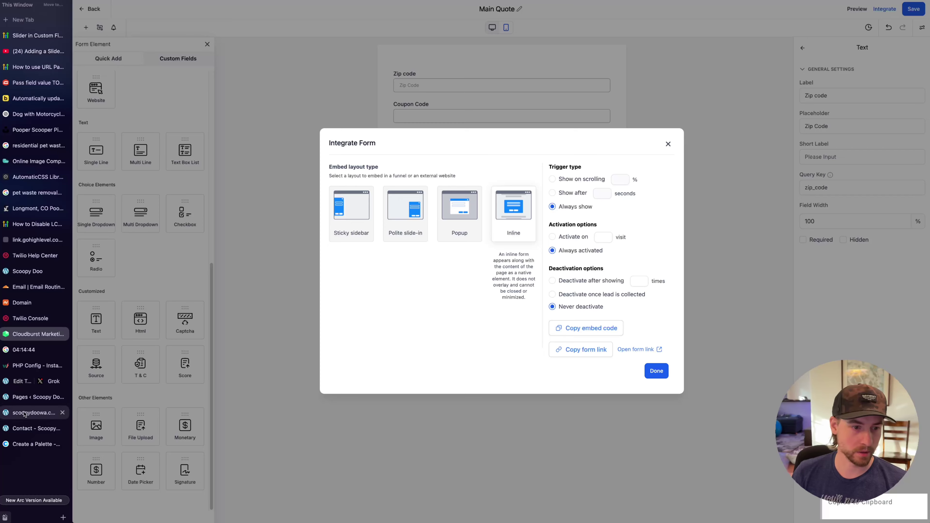
click(25, 427)
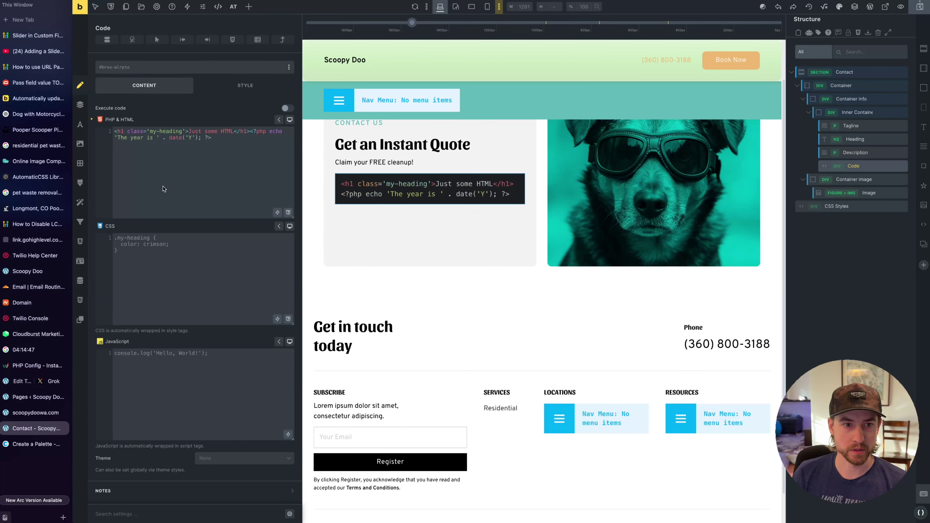
click(197, 163)
key(ctrl+a)
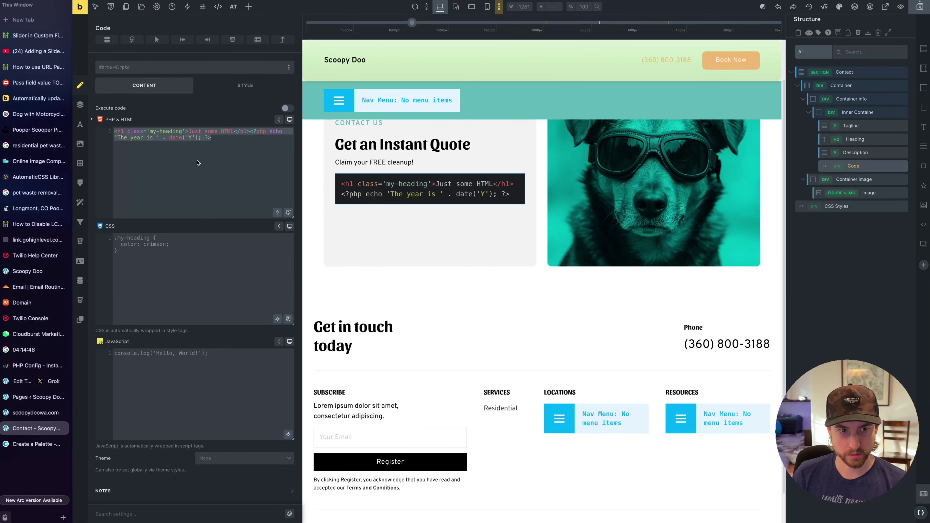
key(ctrl+v)
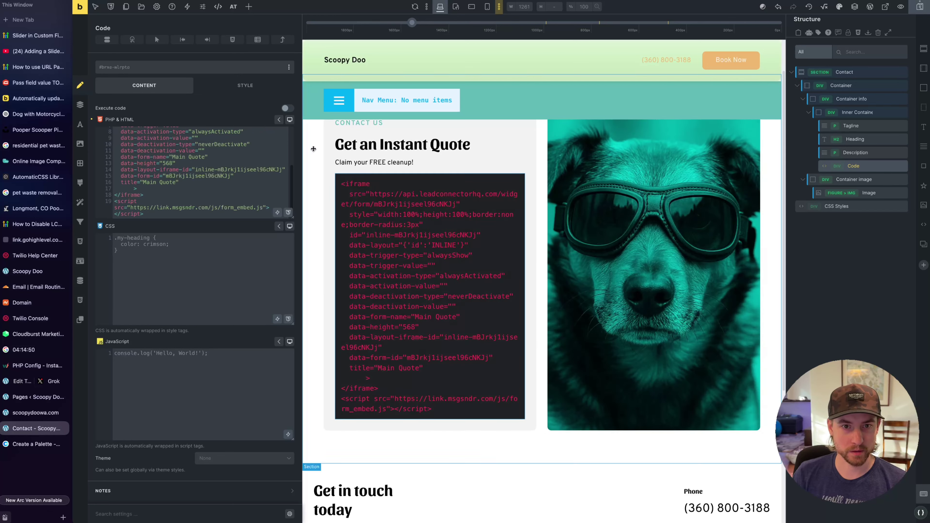
click(287, 108)
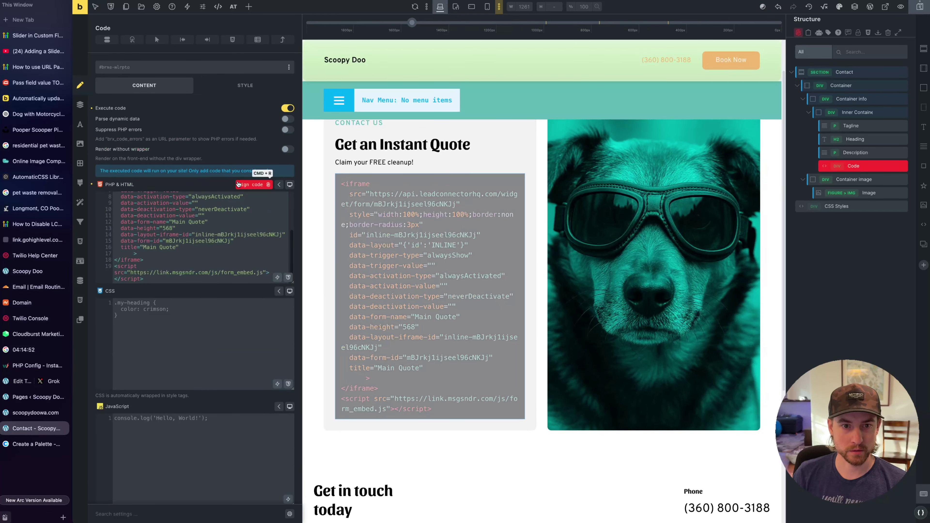
click(238, 185)
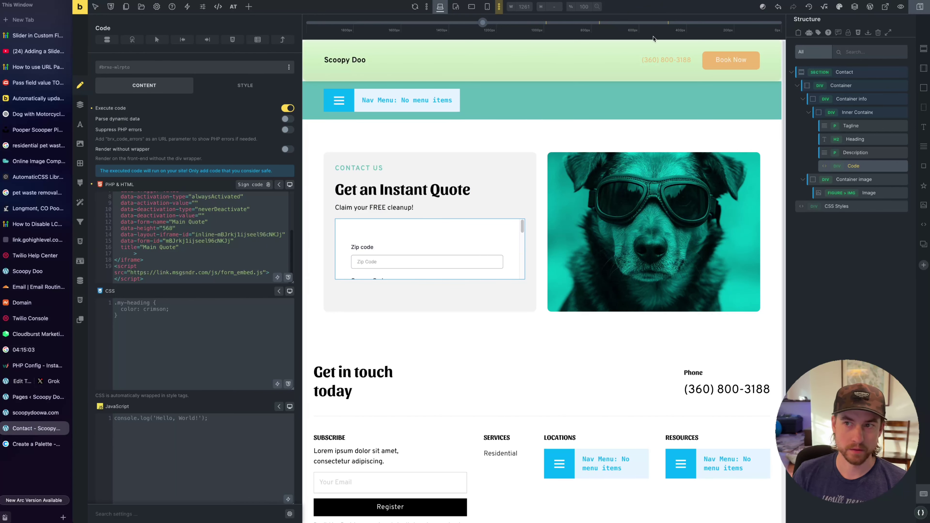
click(884, 8)
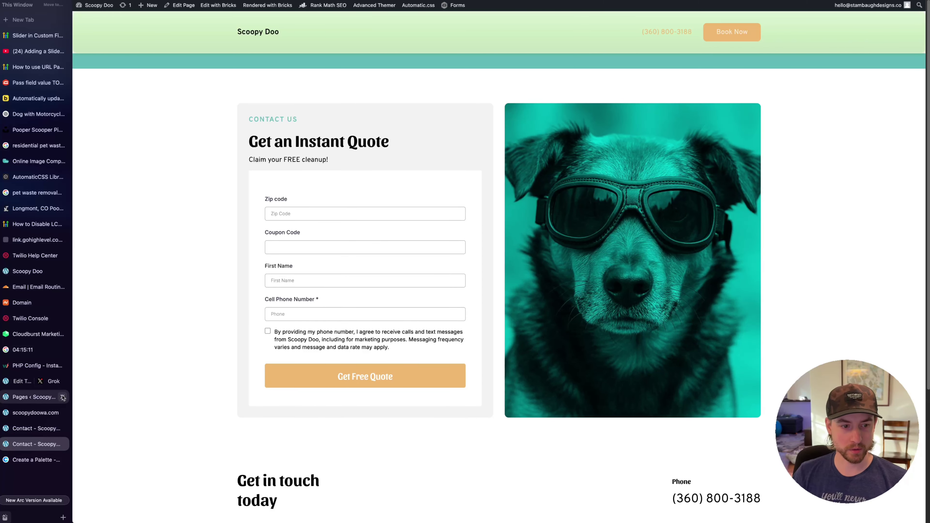
Submit zip 98226 through the home page Free Quote form, then return to Lead Portal
click(269, 34)
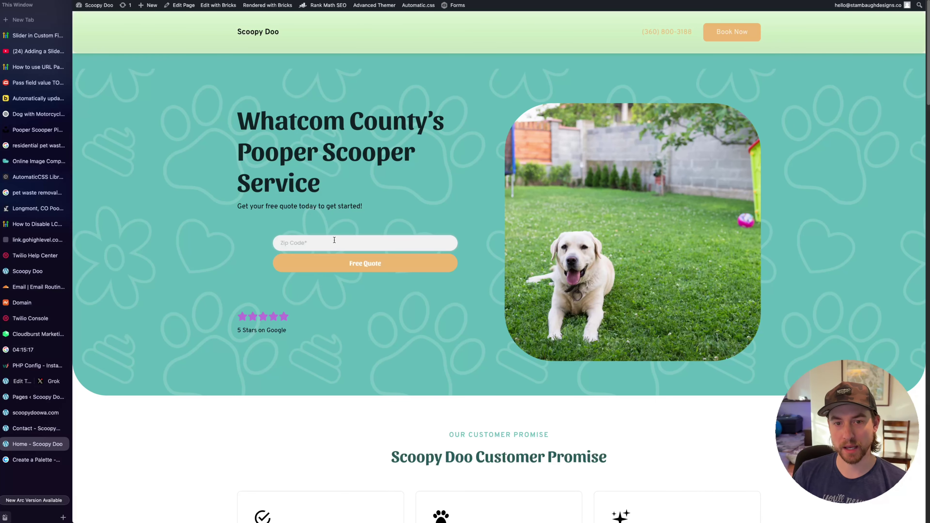
click(335, 240)
click(331, 261)
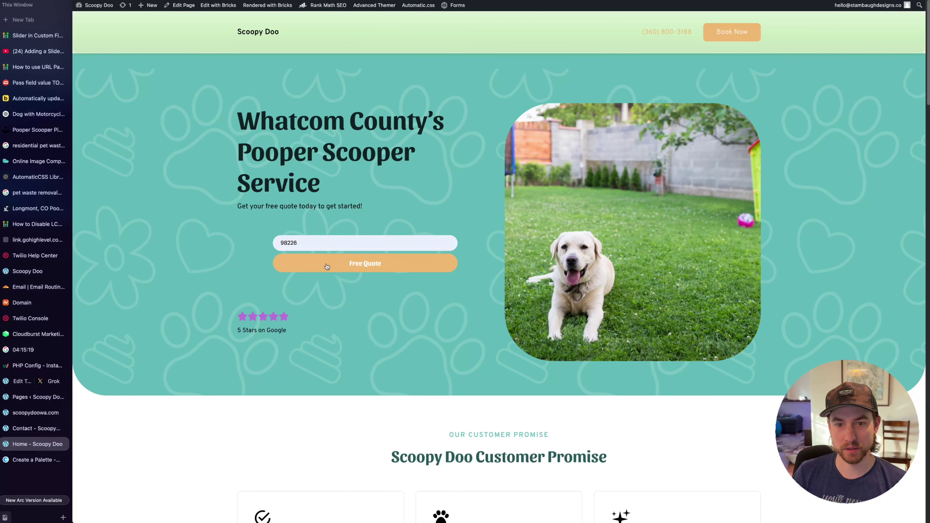
click(357, 265)
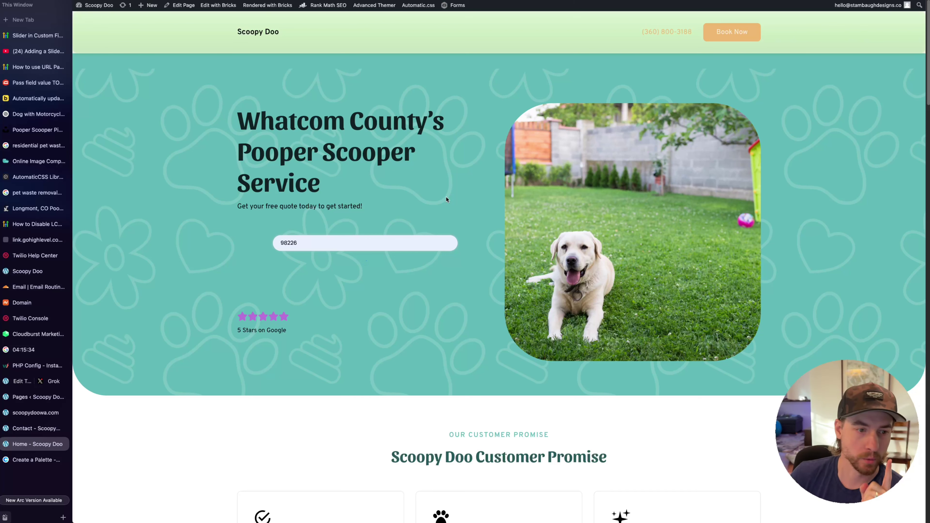
click(36, 334)
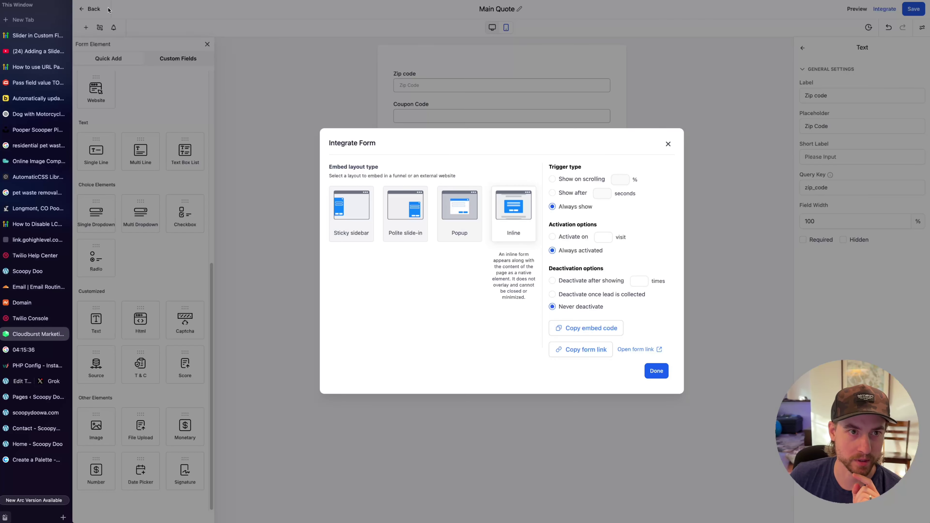
Remove the ?zip_code query from the Zip Code Quote form's On Submit redirect URL and save
click(104, 20)
click(89, 11)
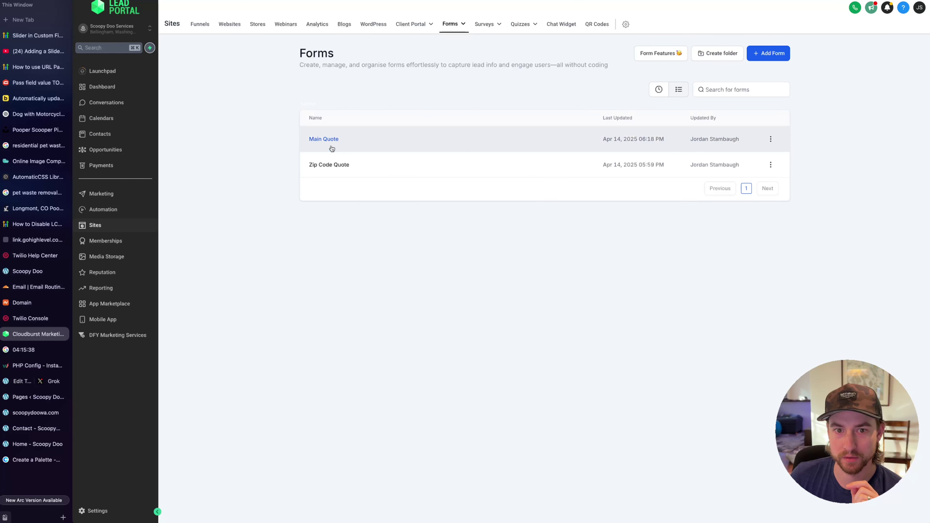
click(330, 165)
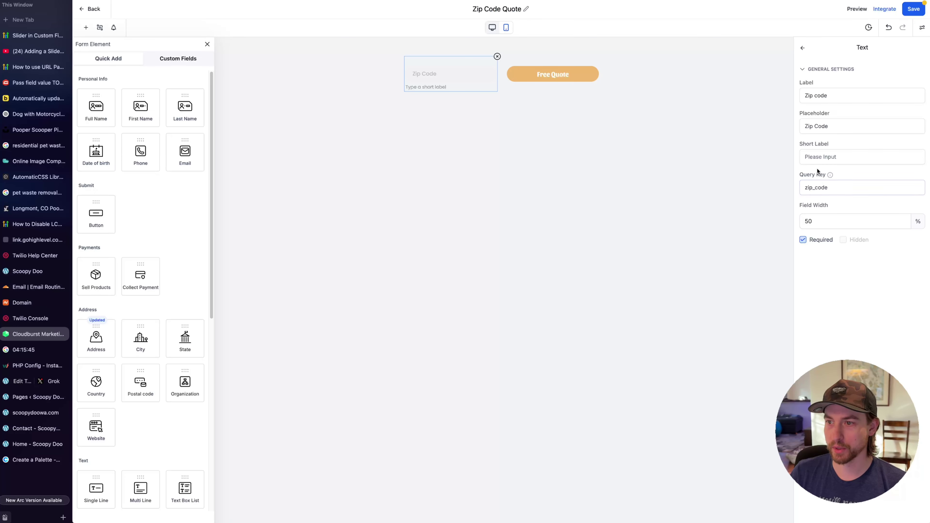
mouse_move(828, 177)
click(922, 27)
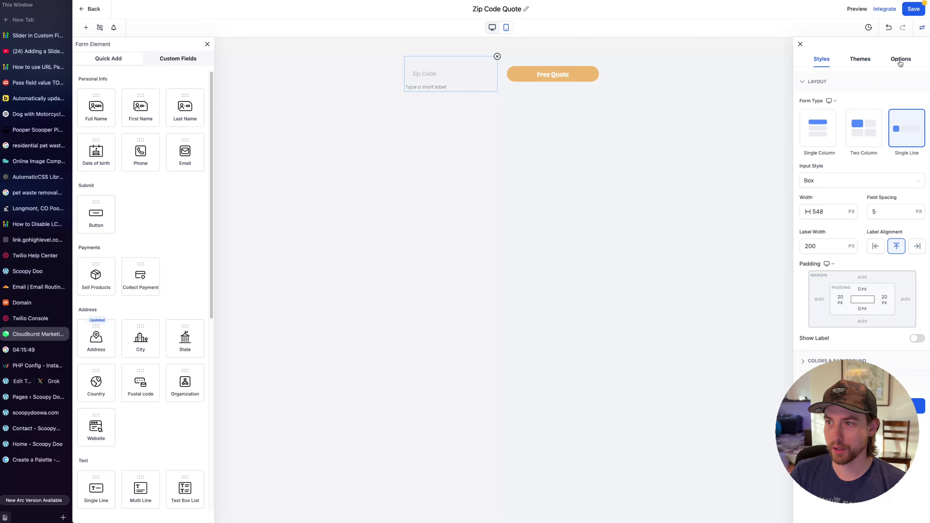
click(901, 62)
click(819, 81)
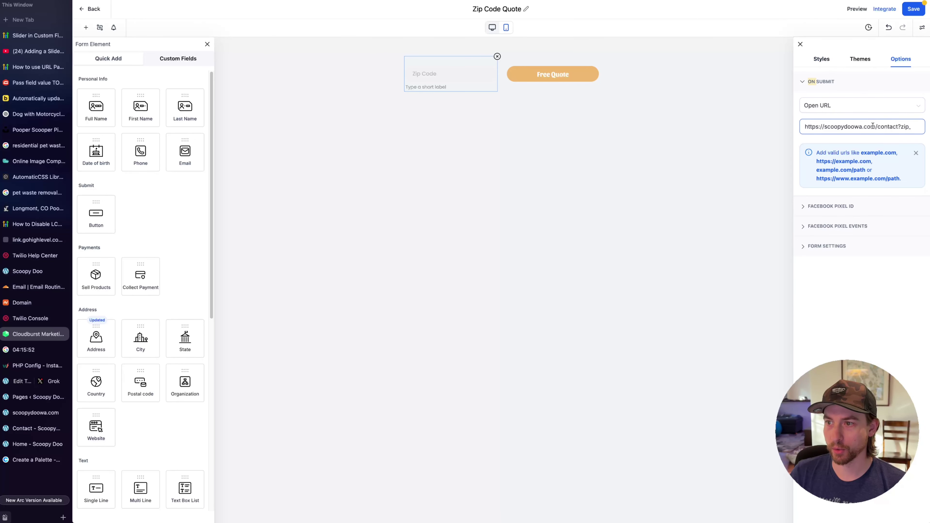
text(code)
double_click(897, 126)
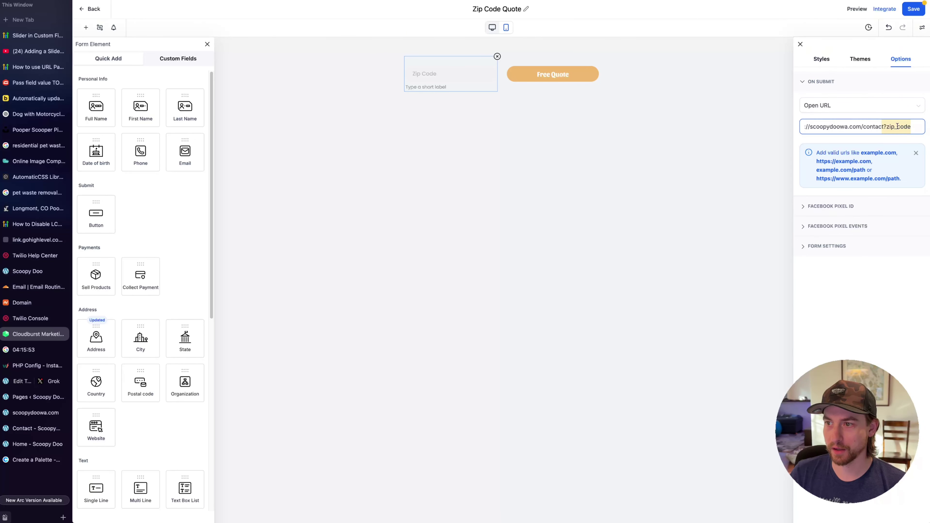
click(883, 126)
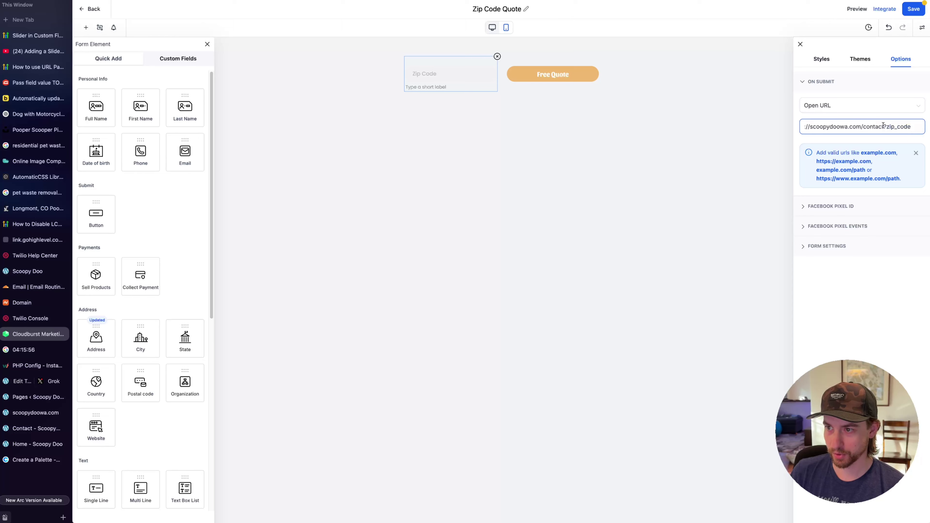
drag(882, 127, 925, 129)
key(BackSpace)
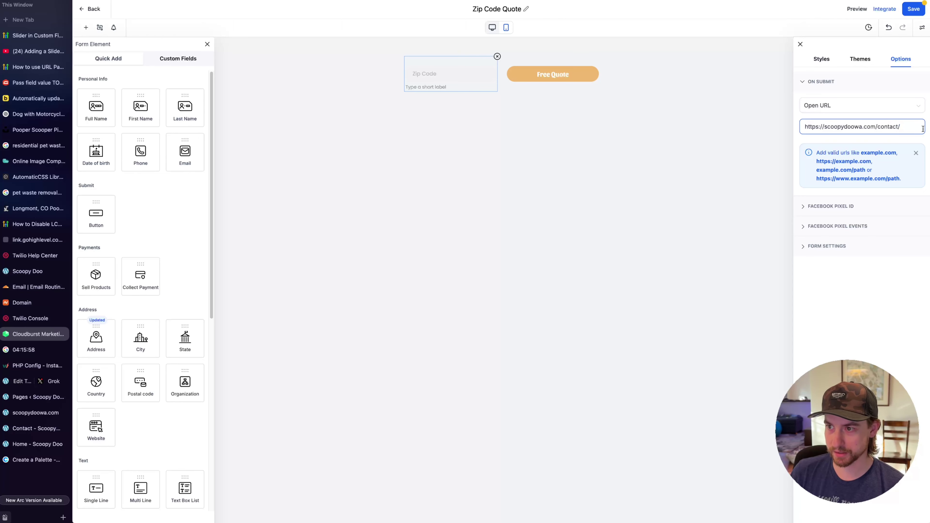
click(913, 15)
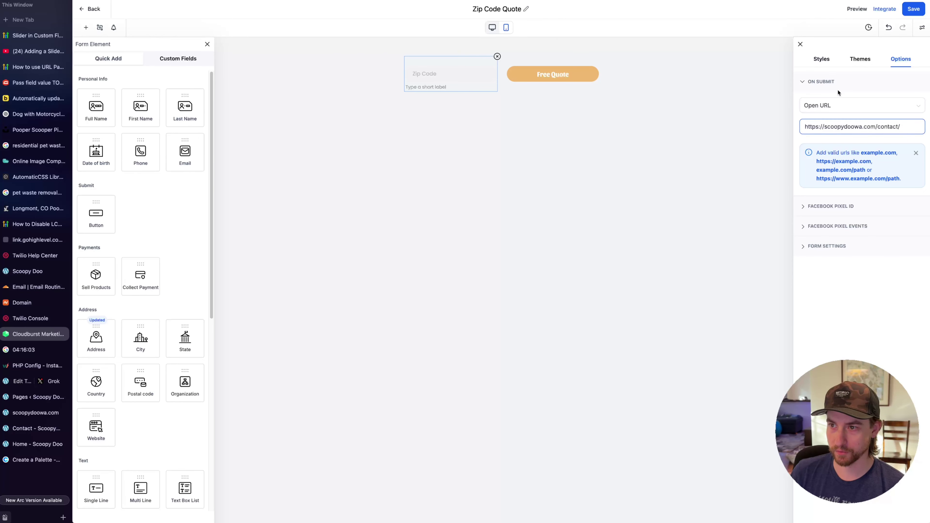
Check whether scoopydoowa.com loads, then bring up the staging Contact page's address
click(44, 407)
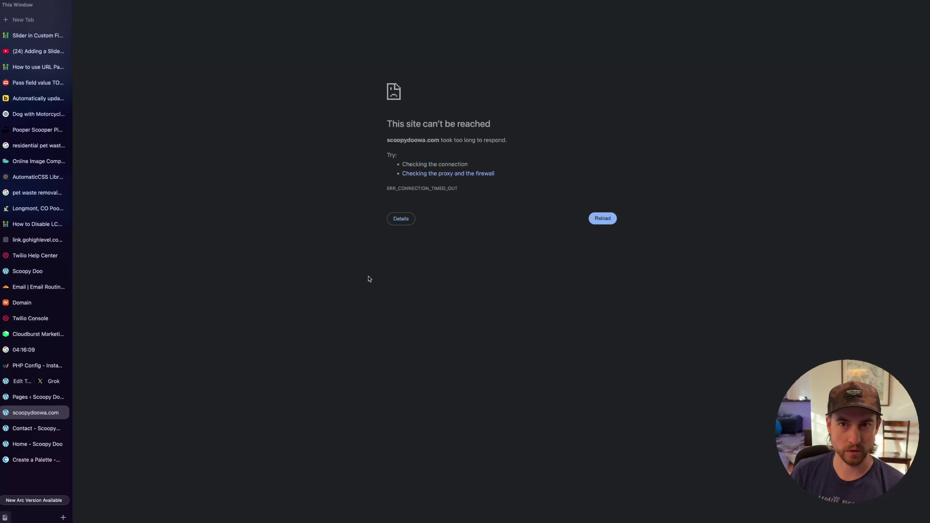
key(super+l)
drag(447, 202, 539, 202)
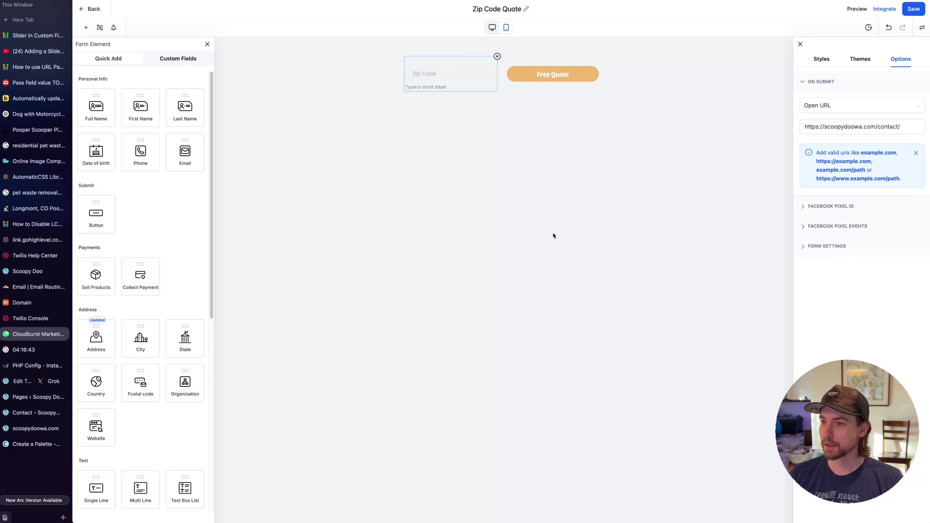
click(822, 127)
drag(824, 127, 873, 126)
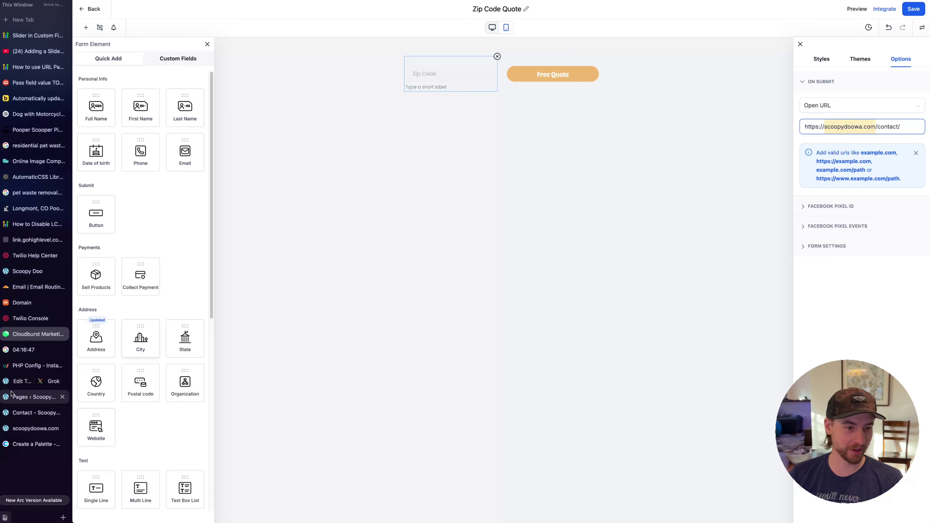
click(37, 429)
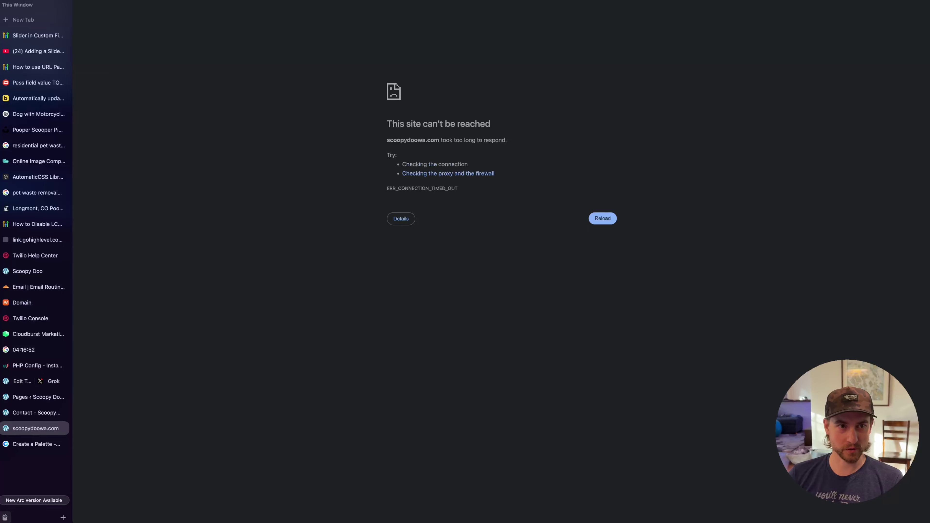
key(super+bracketleft)
key(super+bracketleft)
key(super+l)
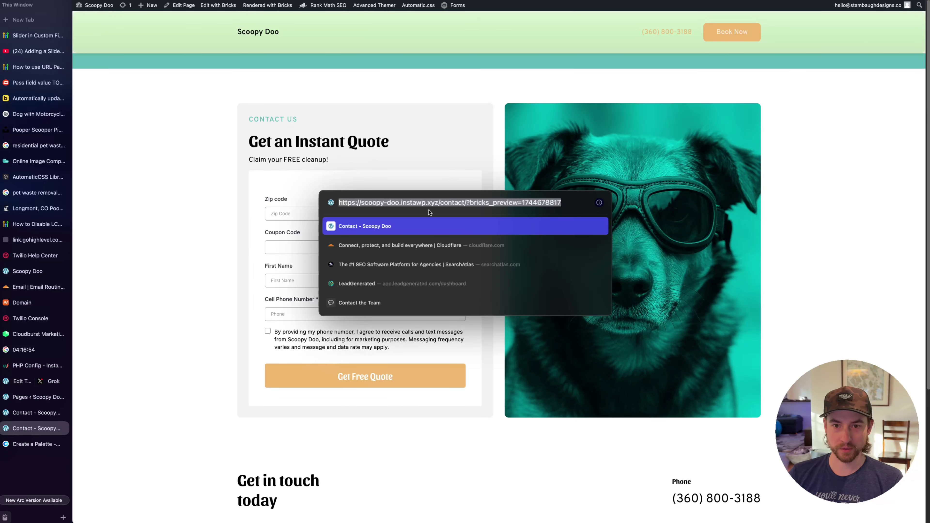
drag(439, 202, 340, 202)
key(super+c)
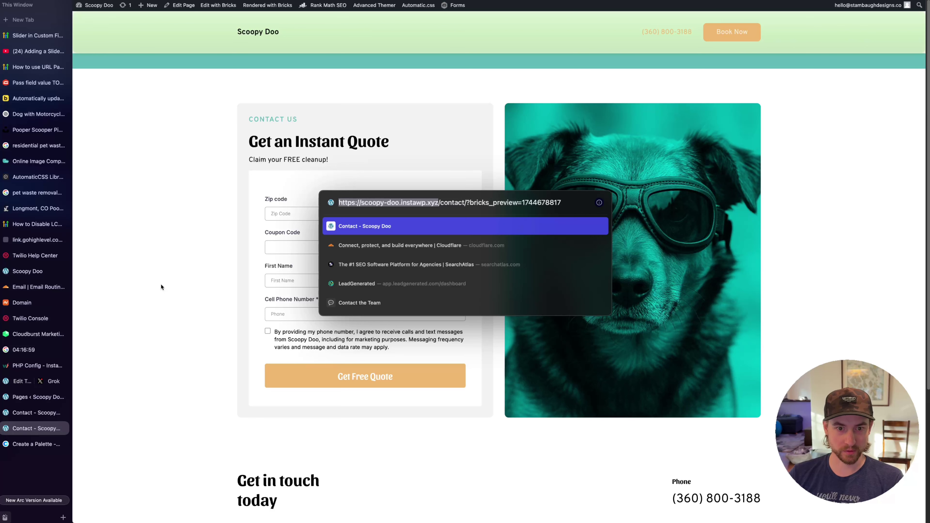
click(57, 334)
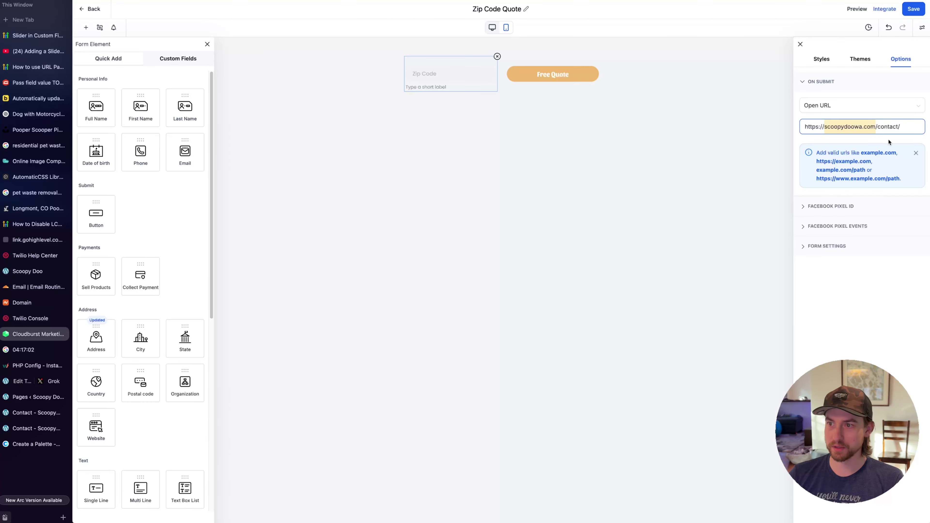
key(super+v)
click(841, 127)
key(BackSpace)
key(BackSpace)
key(BackSpace)
key(BackSpace)
key(BackSpace)
key(BackSpace)
key(BackSpace)
key(BackSpace)
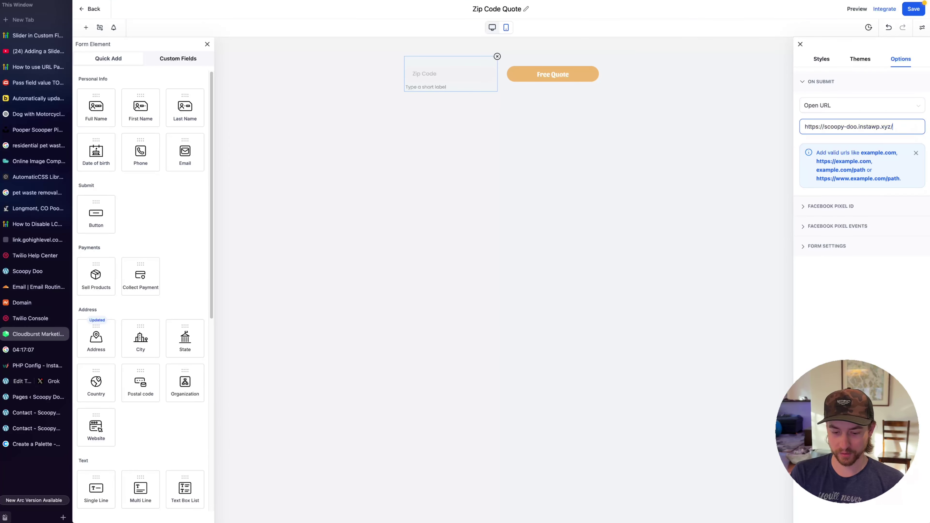
text(contact?)
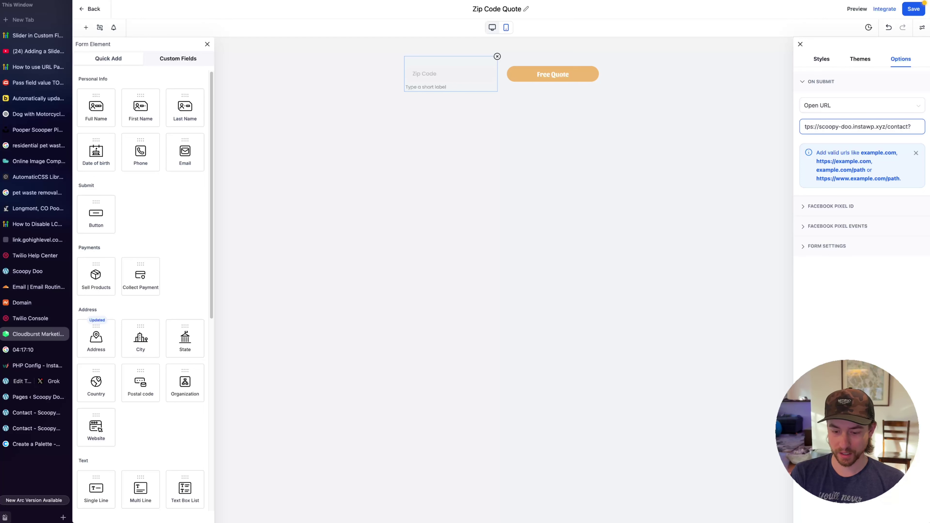
text(zip_co)
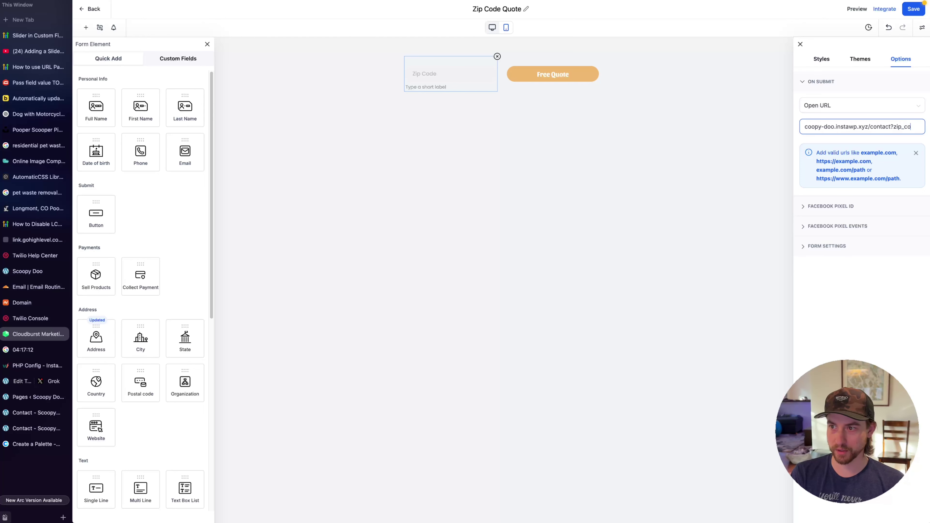
text(de)
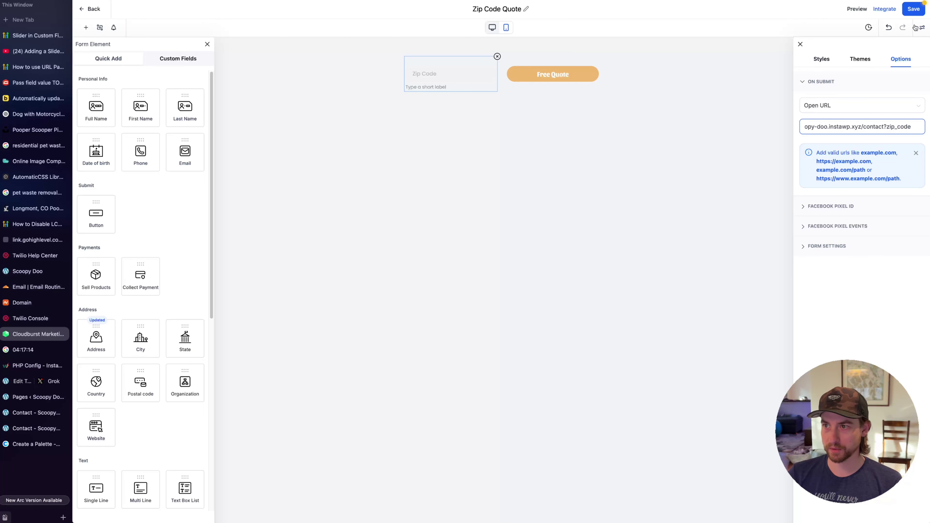
click(913, 13)
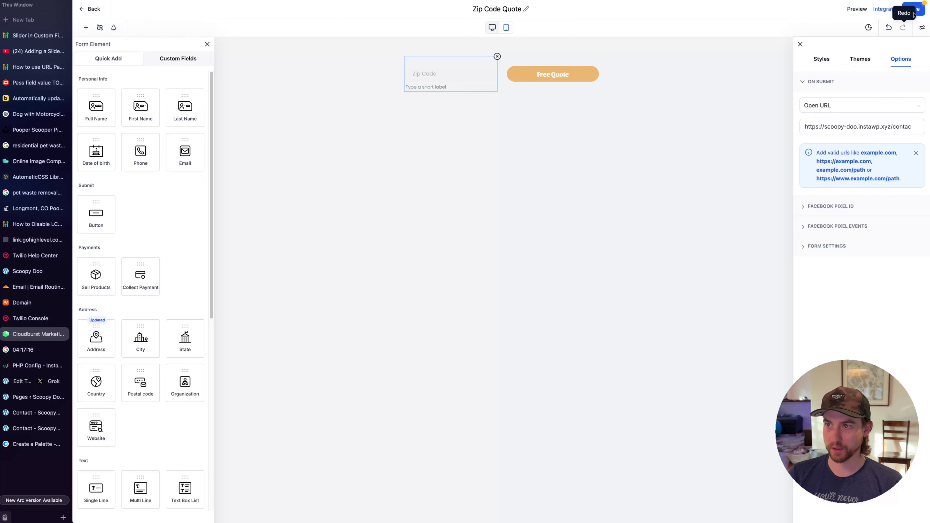
Test the redirect by submitting 98226 from the Home page; the Zip code field shows 'undefined'
key(ctrl+Tab)
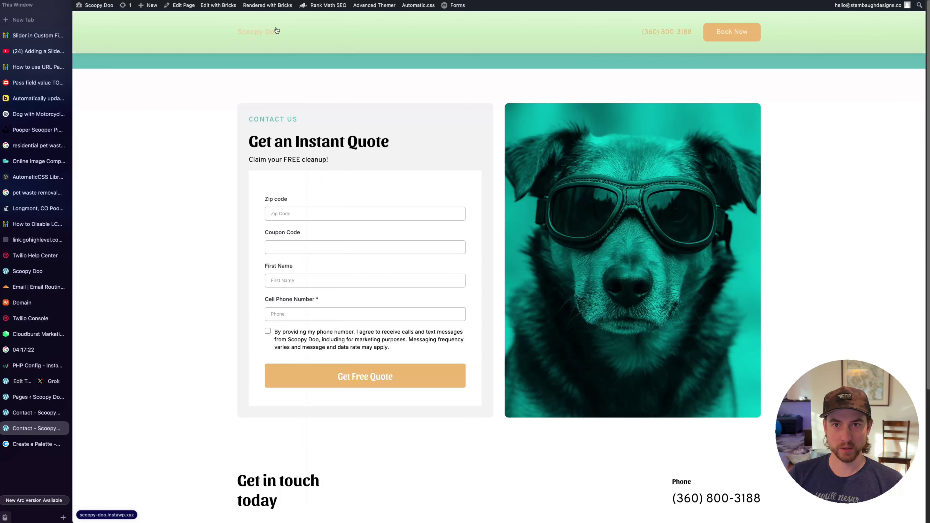
click(276, 30)
click(344, 243)
click(344, 270)
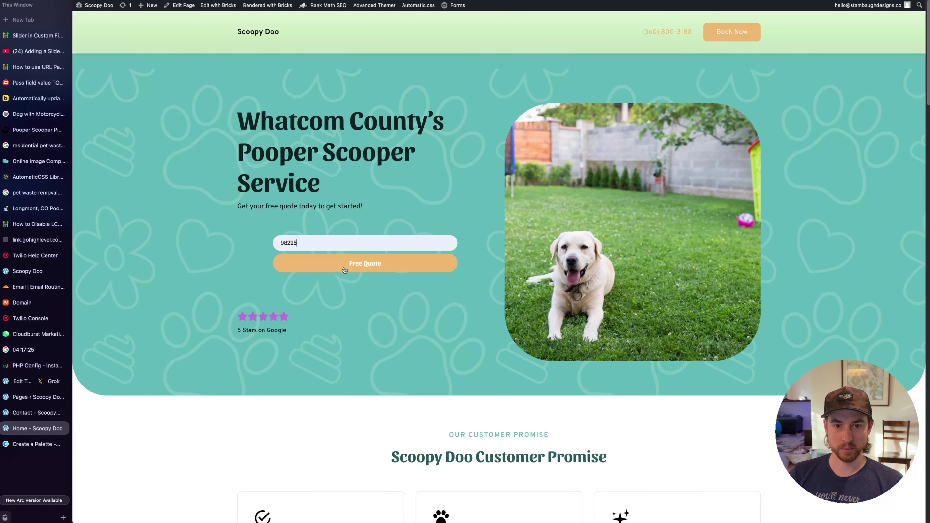
click(345, 270)
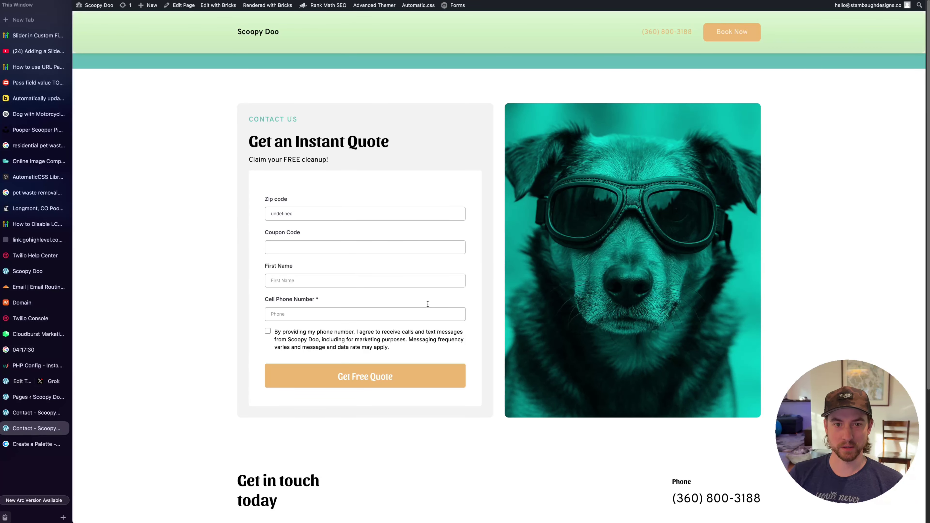
double_click(277, 214)
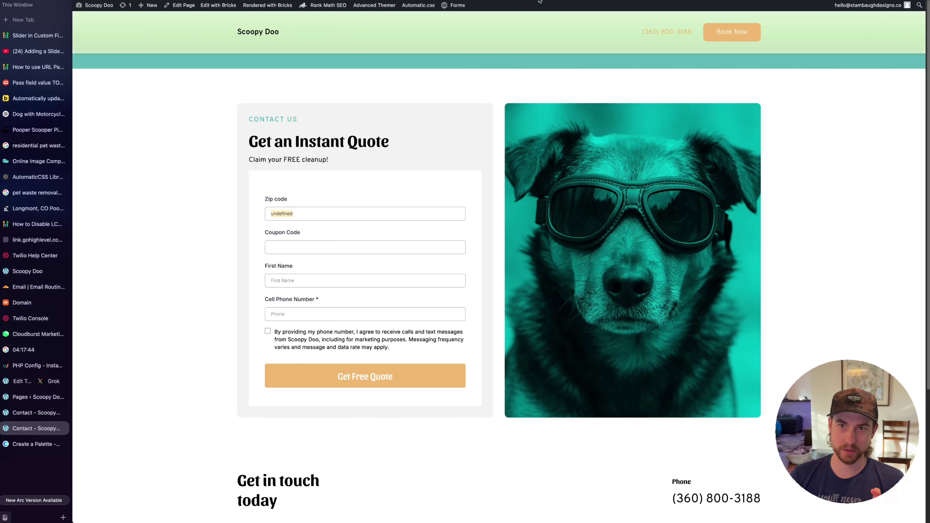
click(37, 334)
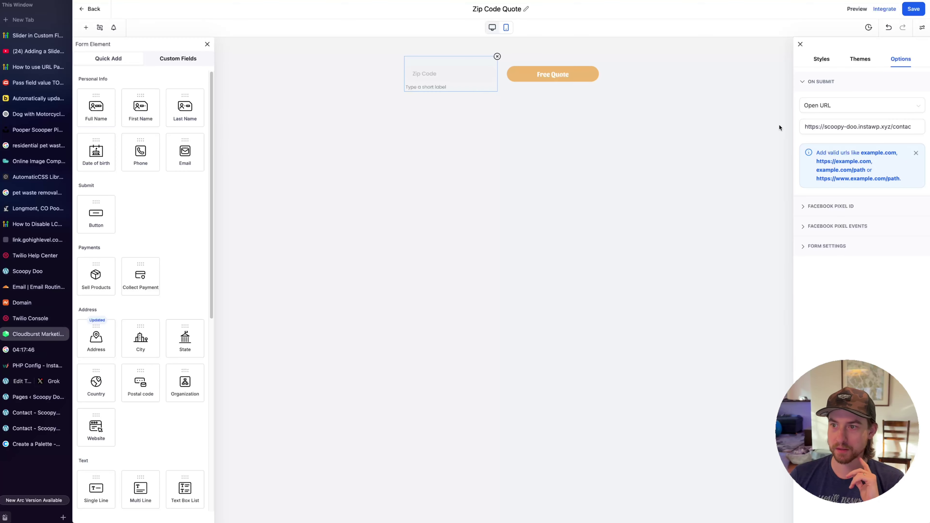
Change the Zip Code Quote form's zip field query key from zip_code to postal_code
click(801, 44)
click(819, 189)
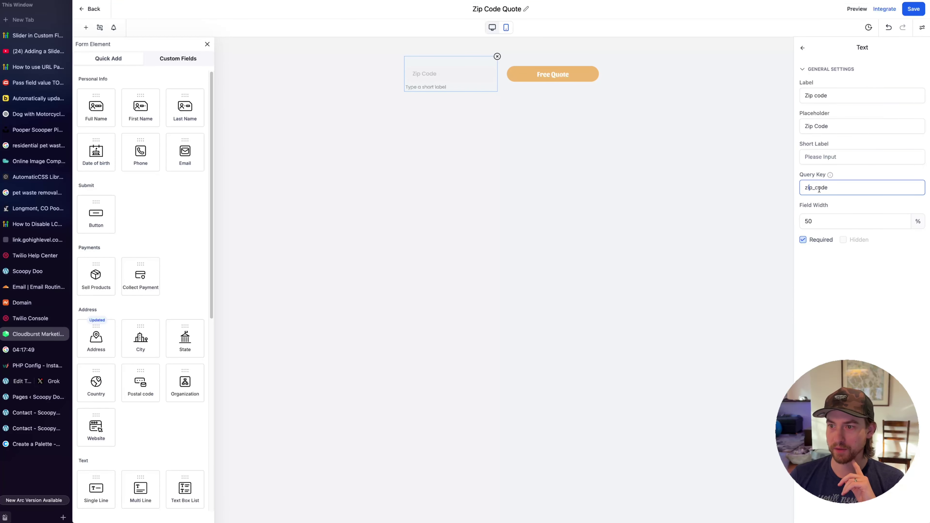
drag(811, 188, 783, 189)
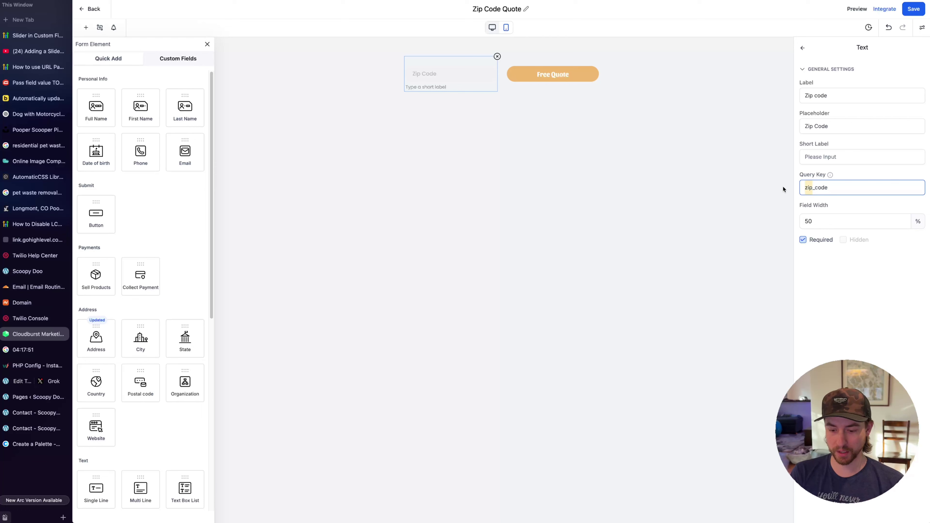
text(postal)
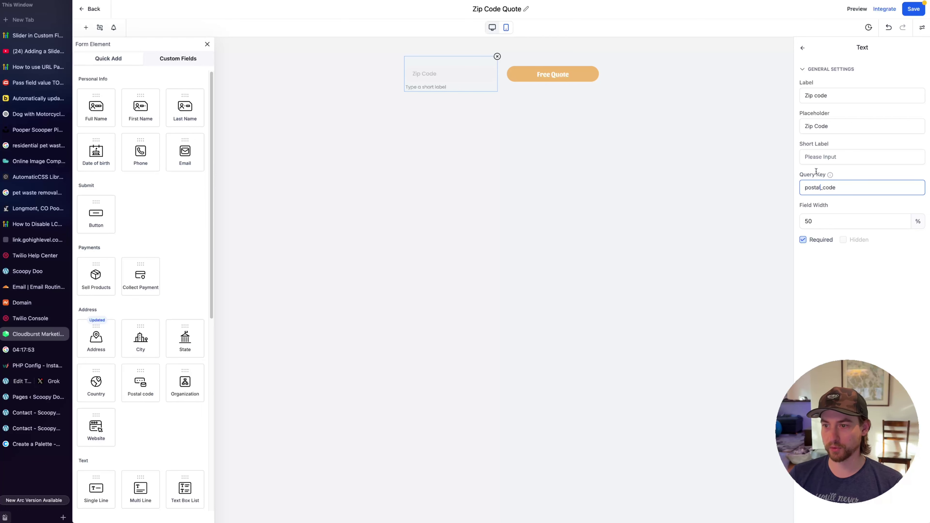
click(922, 29)
click(905, 127)
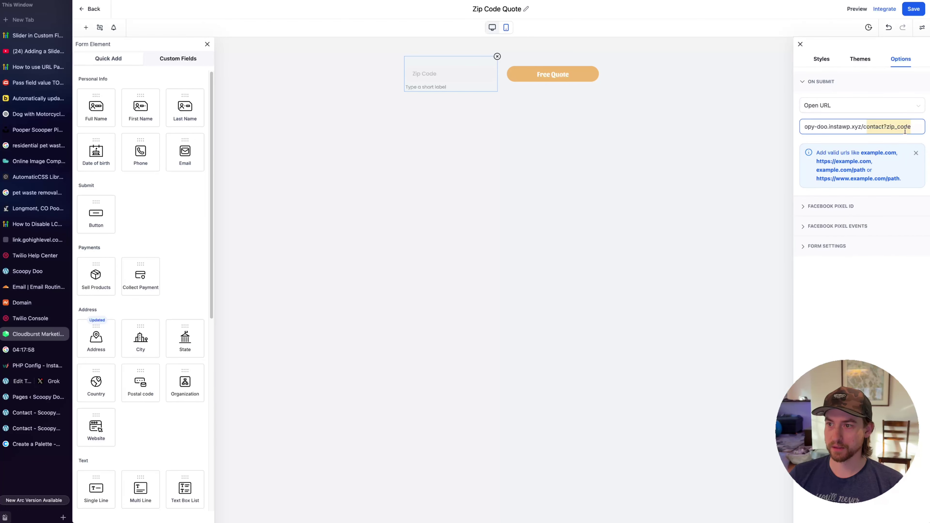
drag(893, 127, 888, 125)
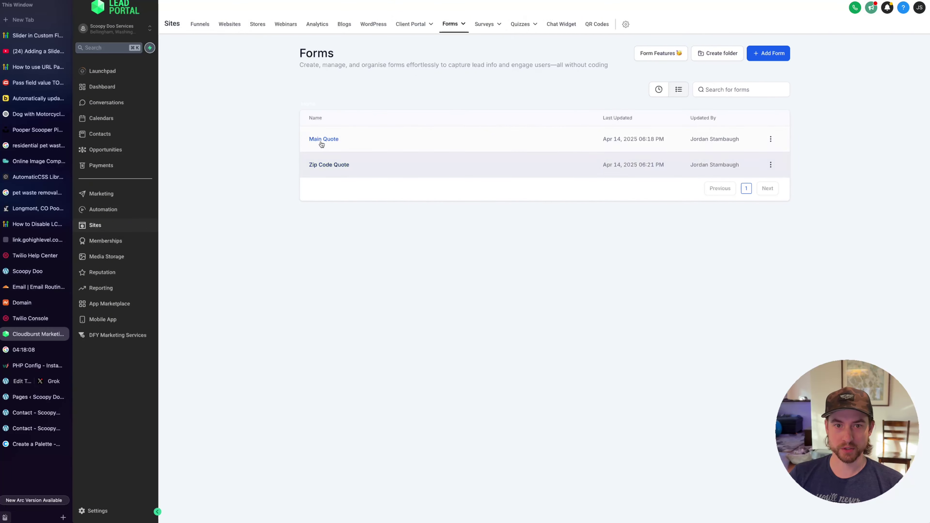
Change the Main Quote form's Zip code query key to postal_code as well
click(322, 139)
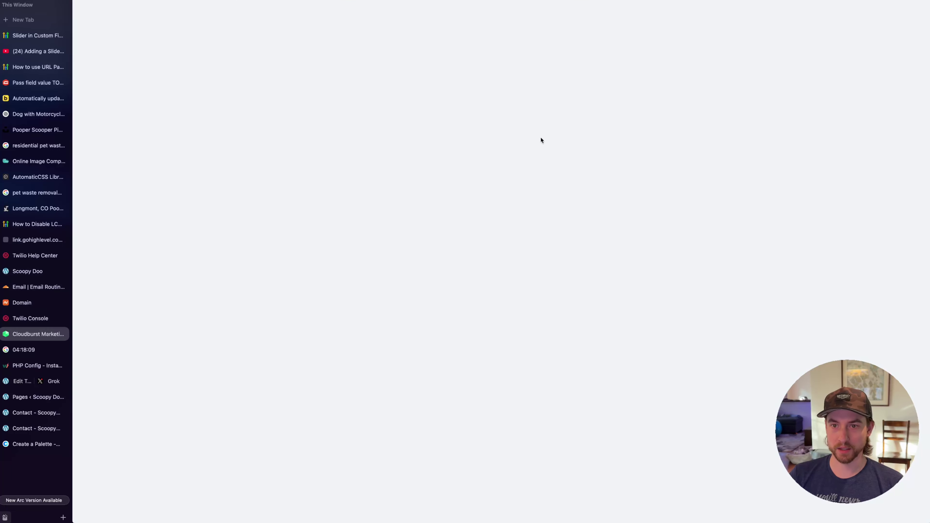
click(422, 80)
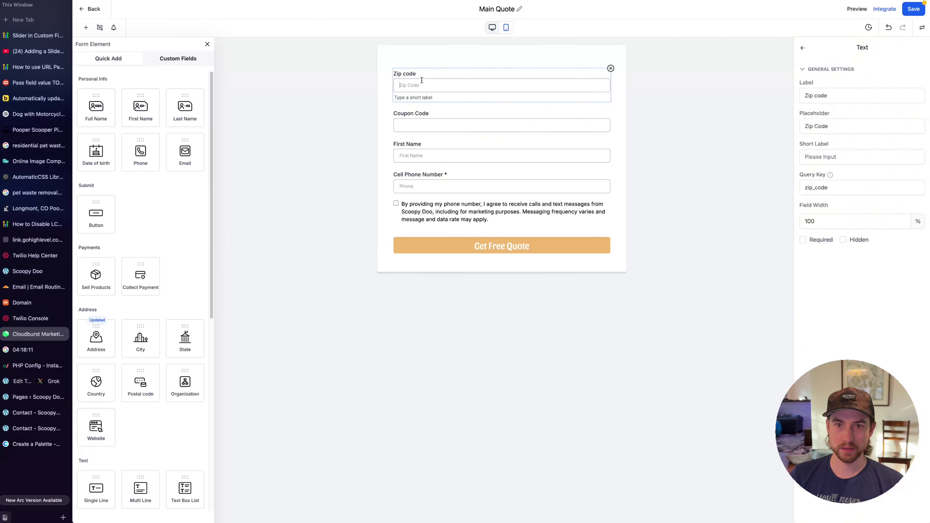
click(816, 189)
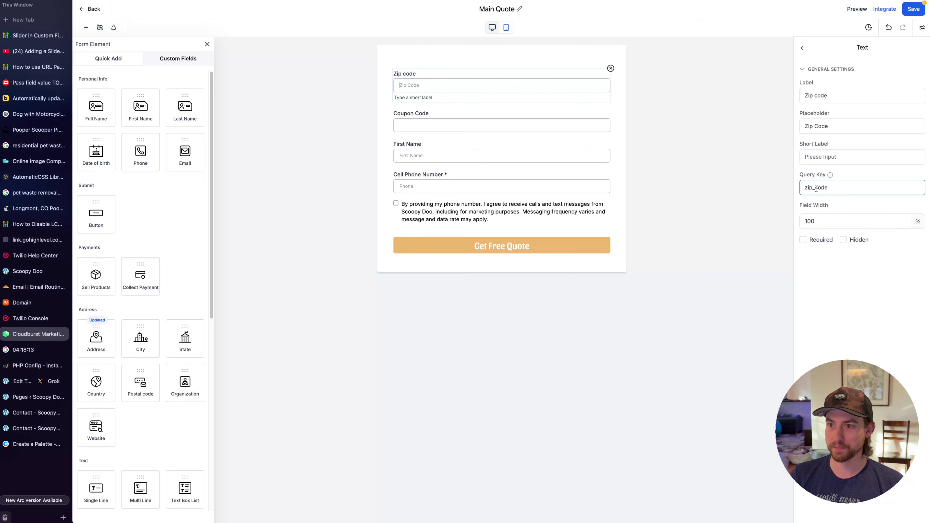
drag(813, 189, 772, 189)
text(postal)
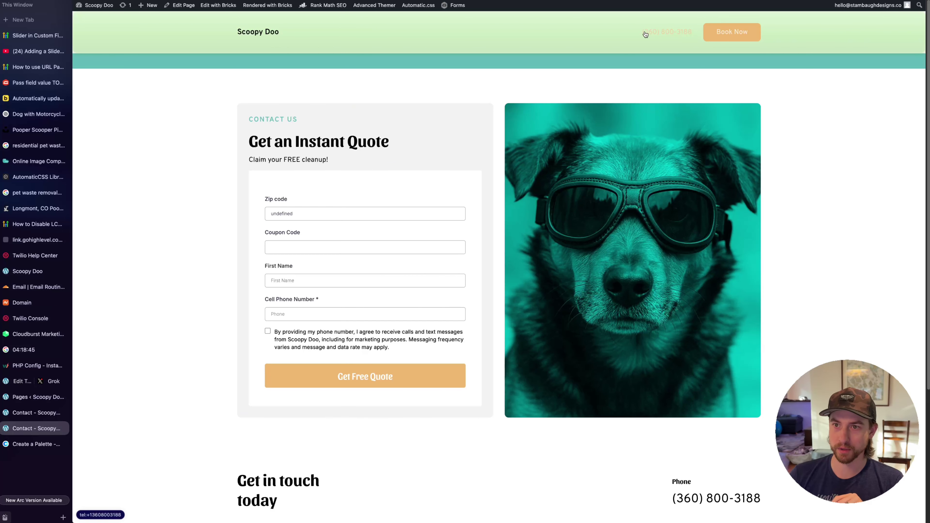
Scroll through the Contact page's Get an Instant Quote form and footer
scroll(403, 147, down, 5)
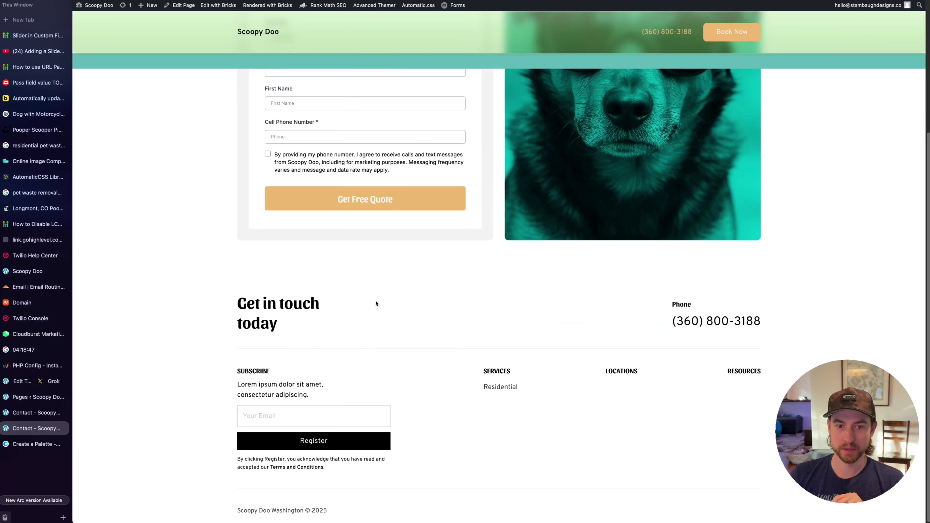
scroll(380, 167, up, 5)
scroll(549, 366, down, 5)
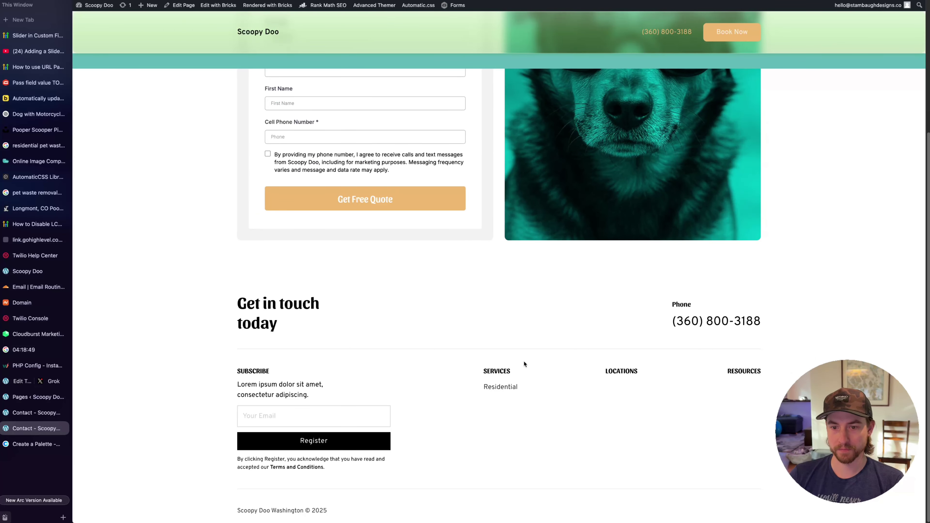
scroll(523, 364, up, 5)
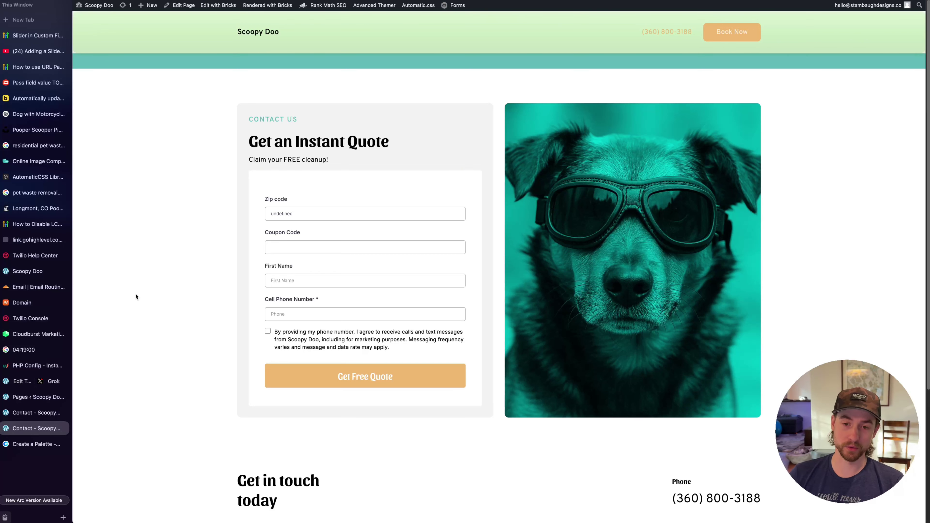
scroll(161, 292, down, 1)
scroll(161, 291, down, 5)
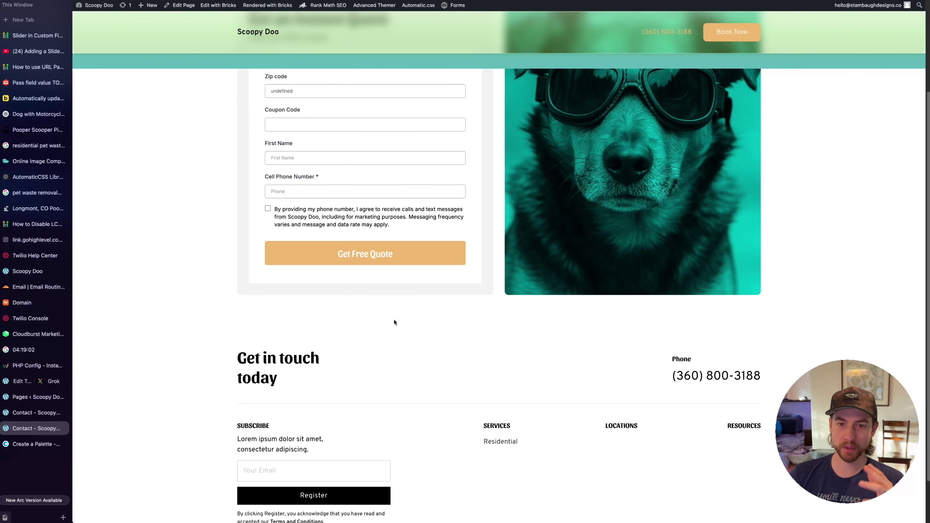
scroll(448, 331, up, 4)
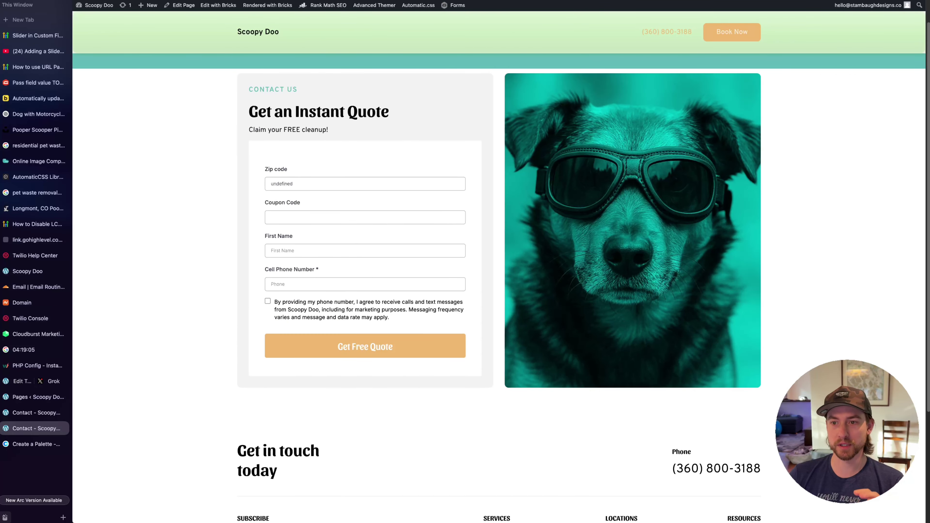
scroll(804, 373, up, 2)
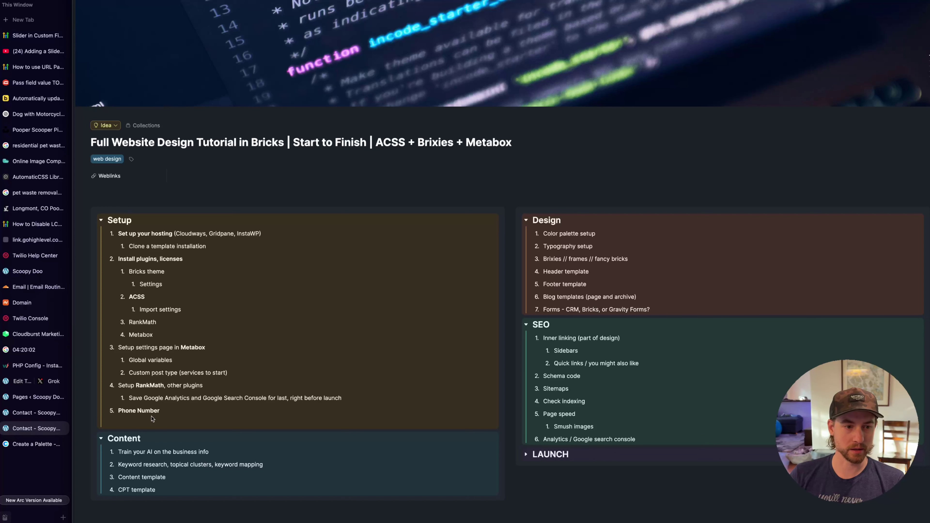
Review the Setup, Design and SEO checklist items and expand LAUNCH, selecting the Blog templates item
drag(150, 419, 140, 222)
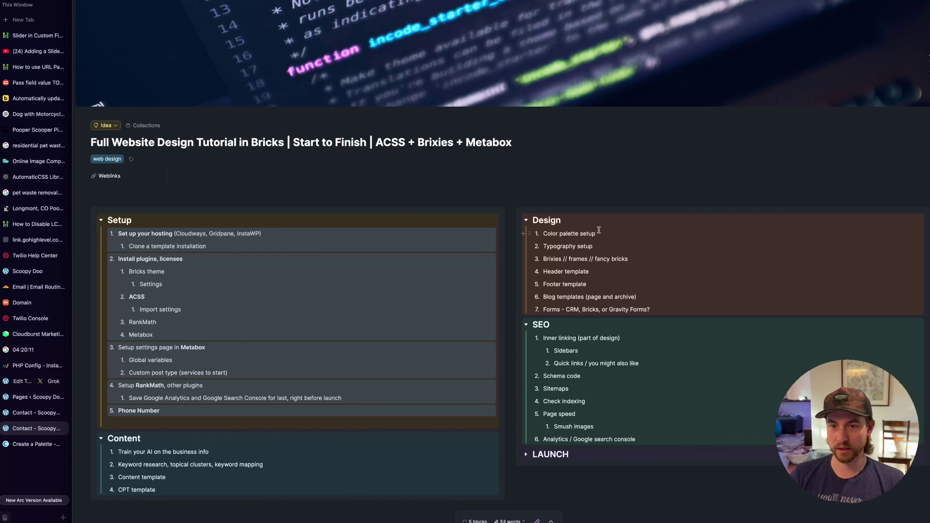
double_click(548, 297)
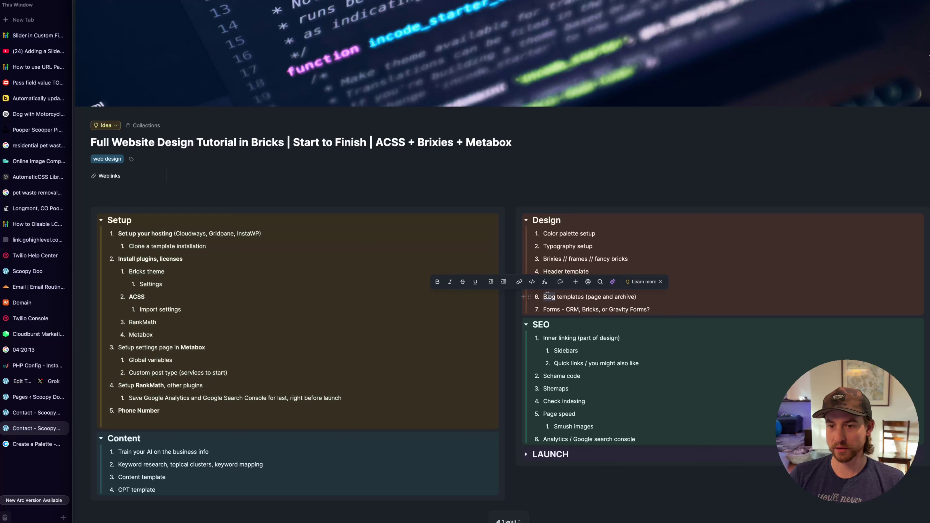
click(669, 296)
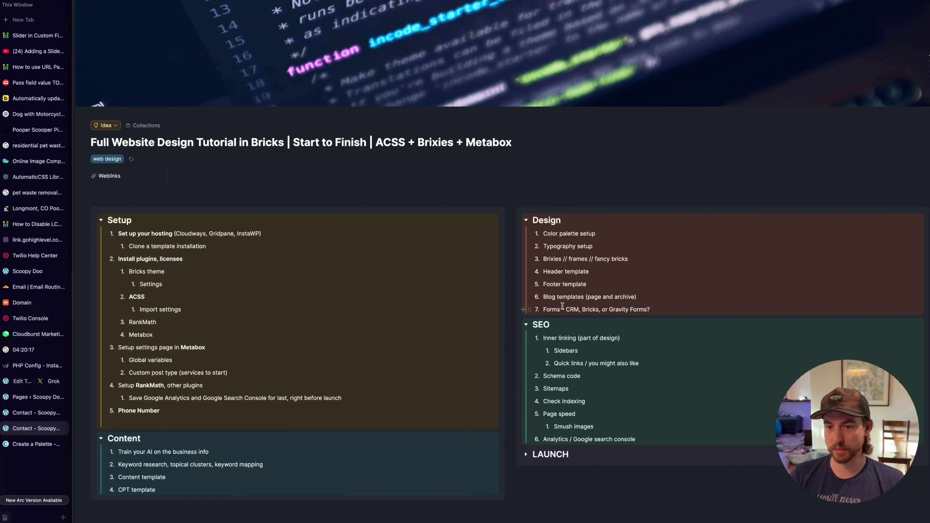
drag(568, 334, 568, 422)
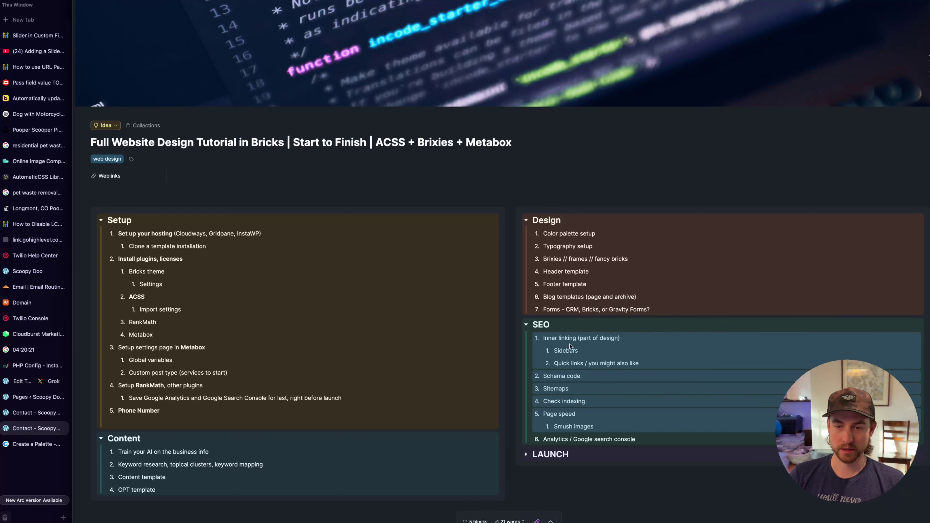
click(529, 458)
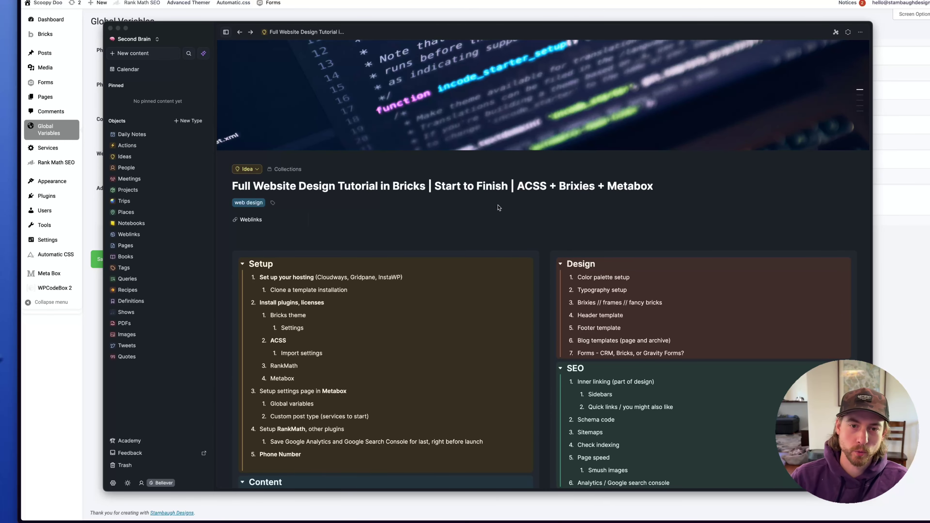
scroll(430, 194, down, 1)
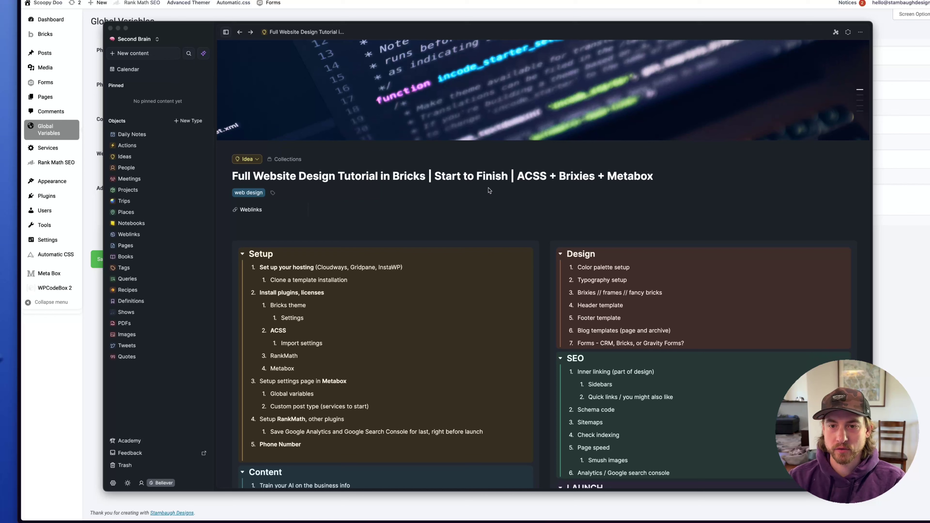
scroll(602, 174, down, 5)
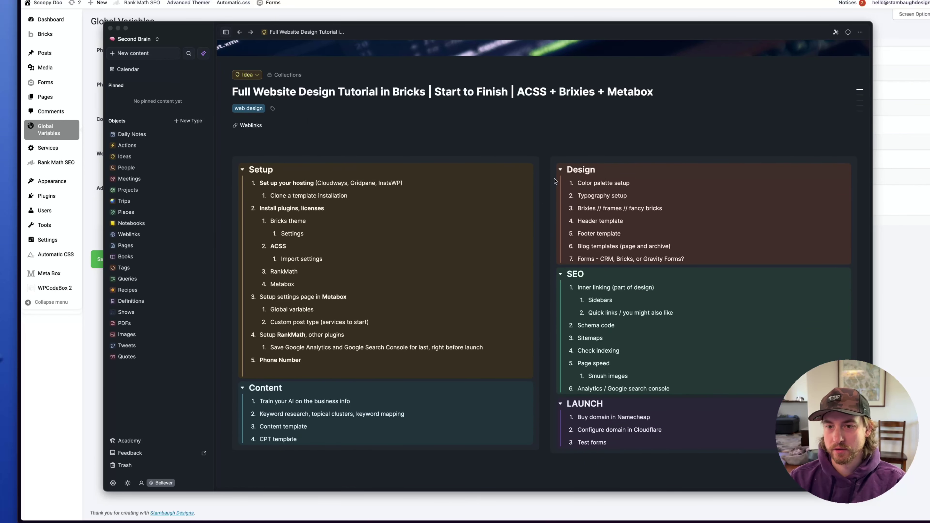
click(603, 175)
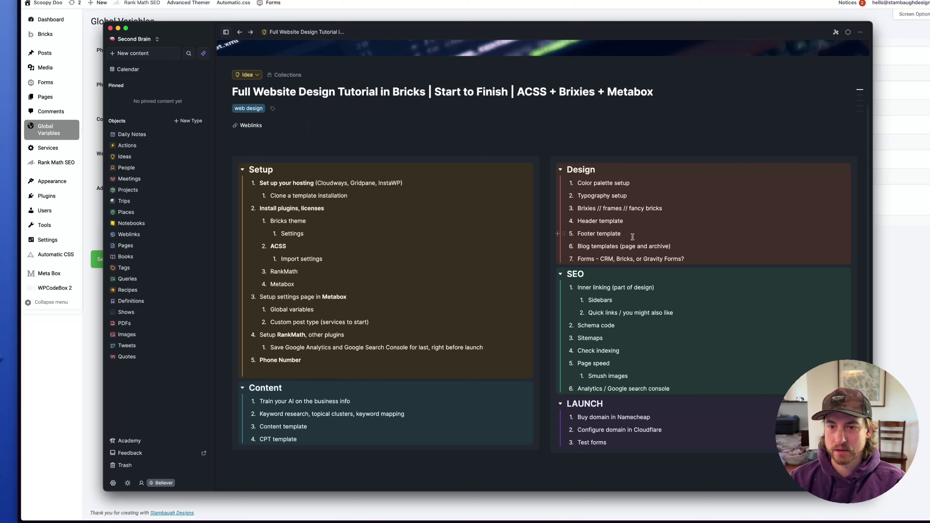
triple_click(591, 245)
Publish a new Bricks template titled 'Single Blog Post' with template type Single
key(super+Tab)
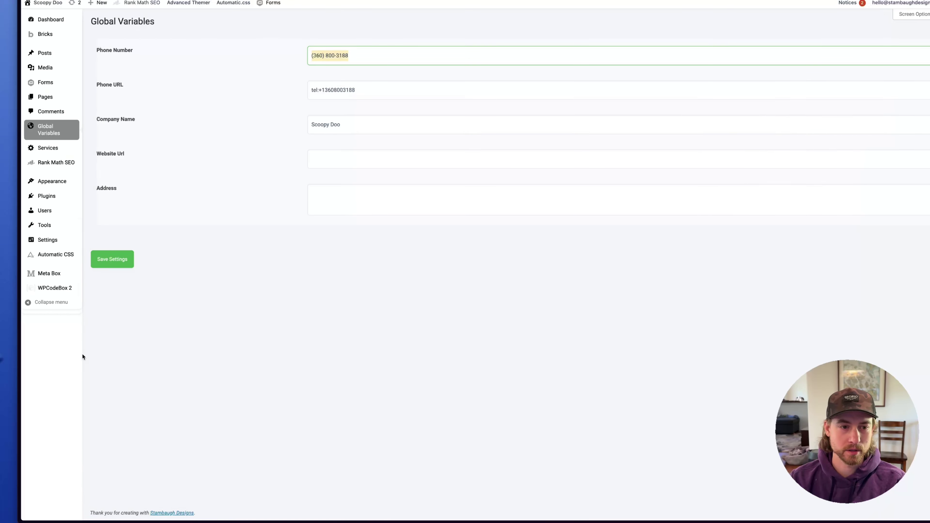
mouse_move(39, 35)
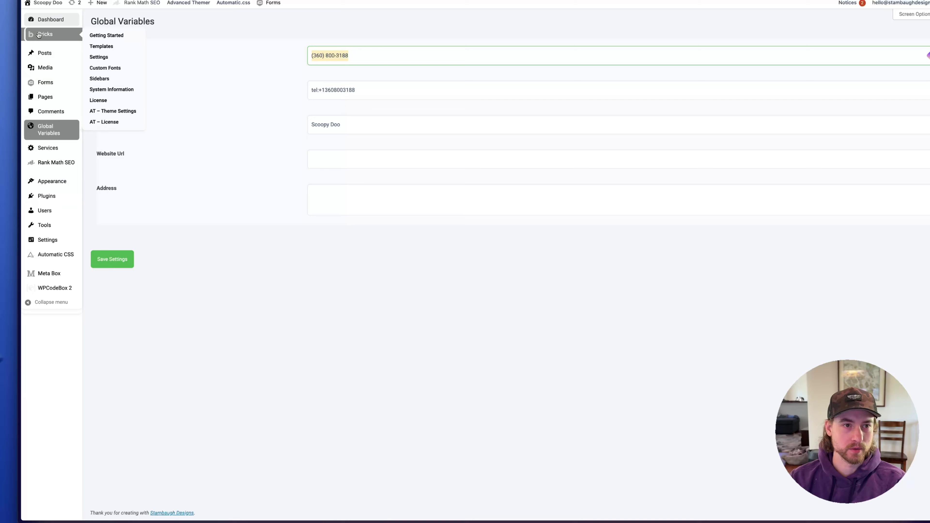
right_click(102, 44)
click(147, 52)
mouse_move(22, 318)
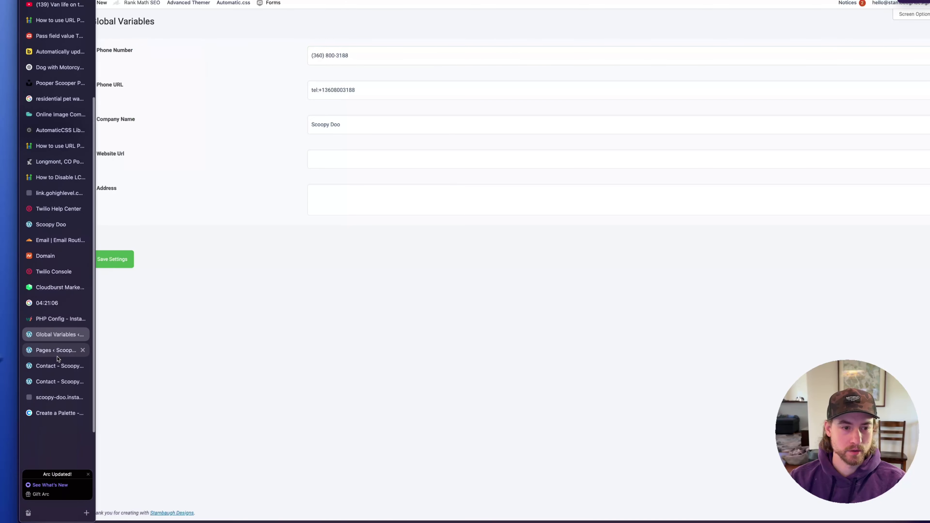
click(59, 397)
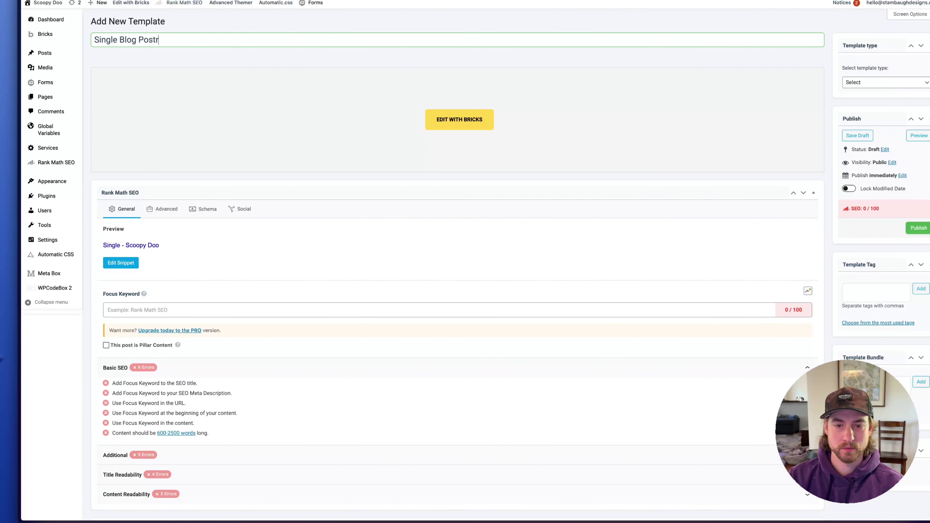
key(BackSpace)
click(879, 82)
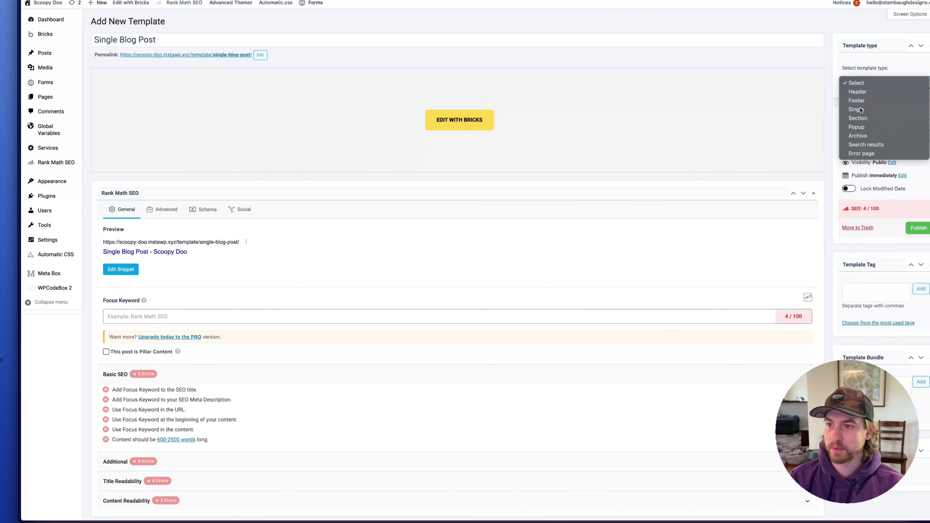
click(857, 110)
click(912, 227)
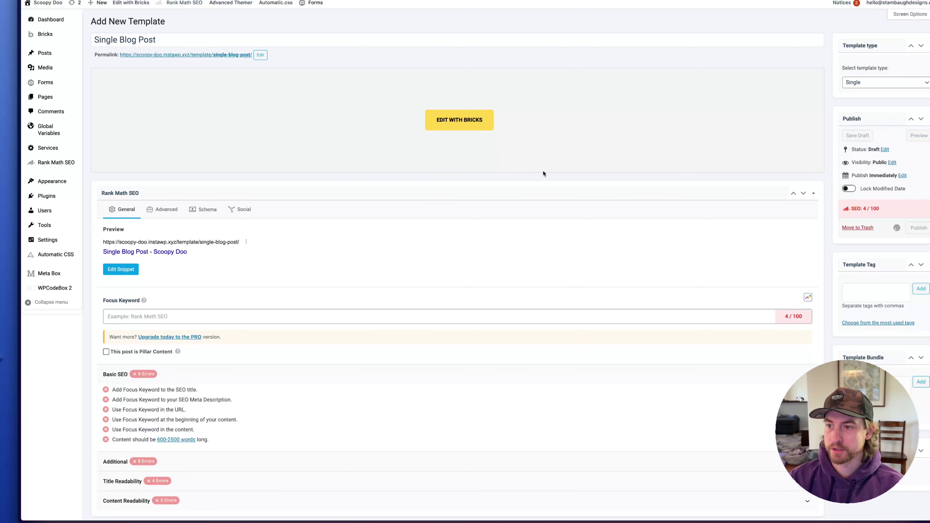
Move the AutomaticCSS tab above Global Variables in the browser's tab list
mouse_move(55, 95)
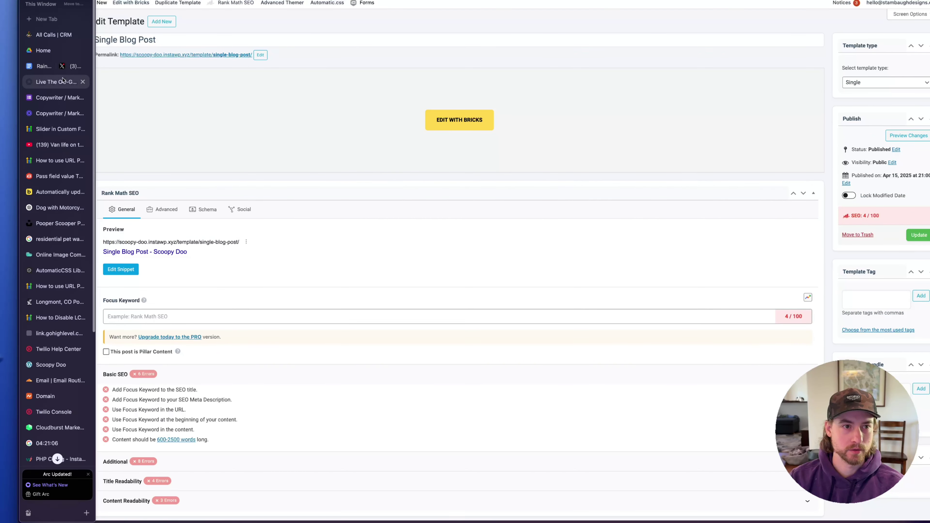
scroll(63, 165, down, 5)
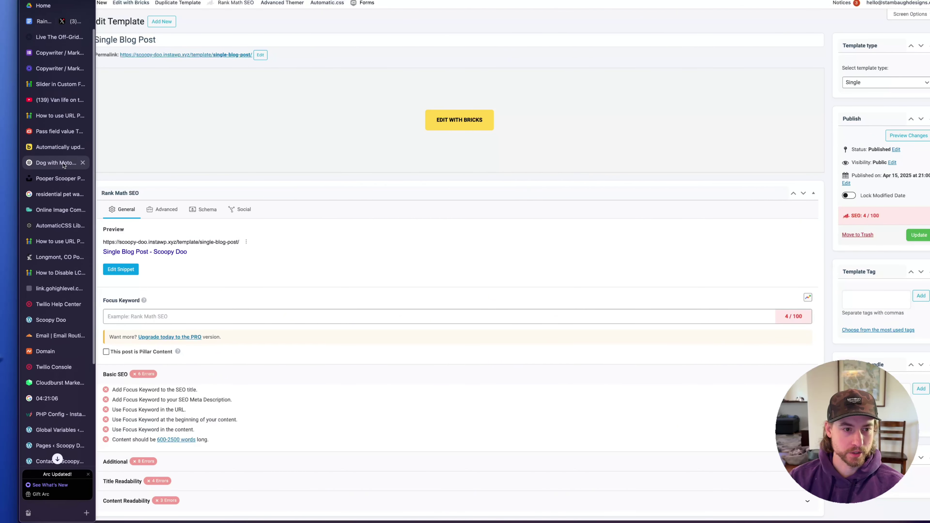
click(55, 137)
drag(64, 203, 55, 330)
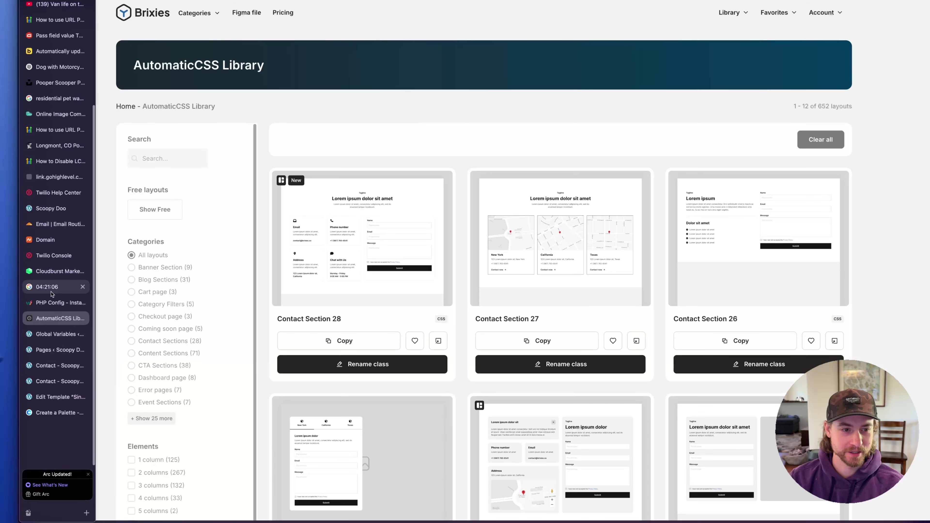
click(51, 290)
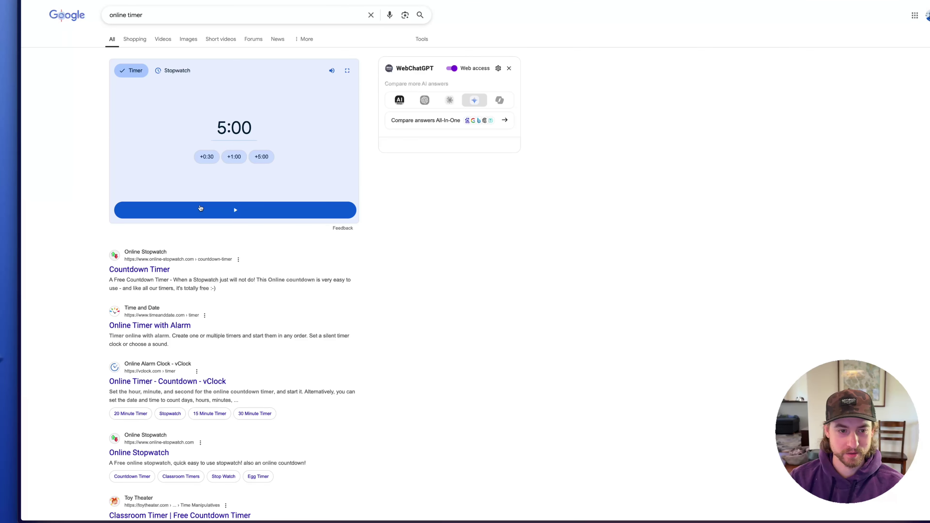
Open the Single Blog Post template in the Bricks editor, then view the Brixies AutomaticCSS Library
mouse_move(31, 318)
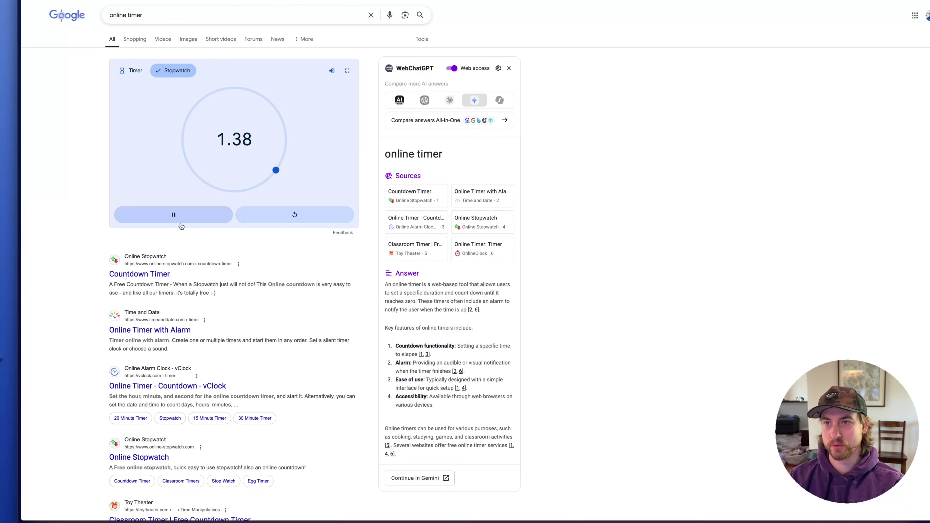
mouse_move(4, 352)
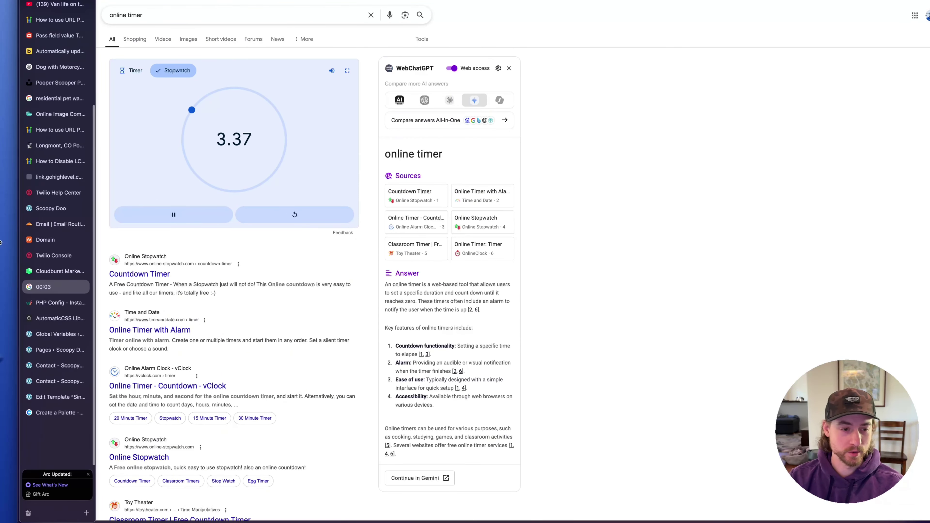
click(53, 340)
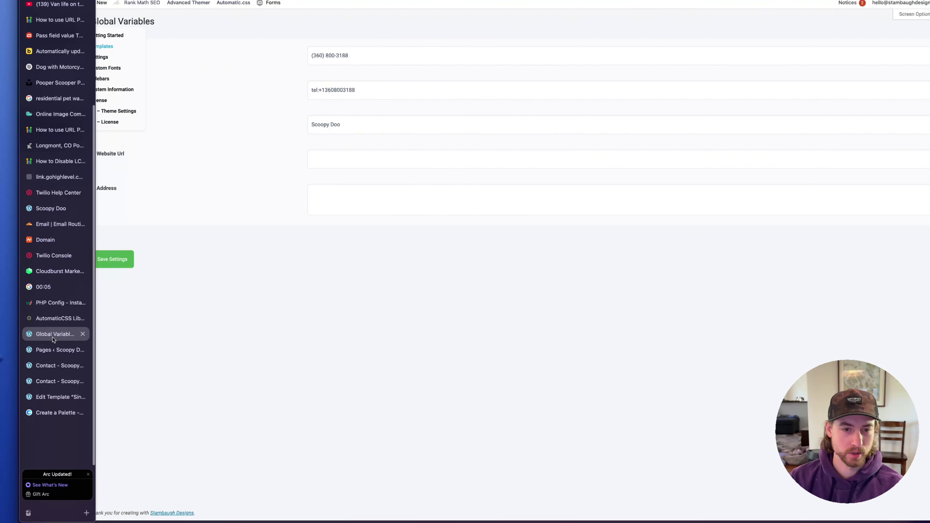
click(55, 397)
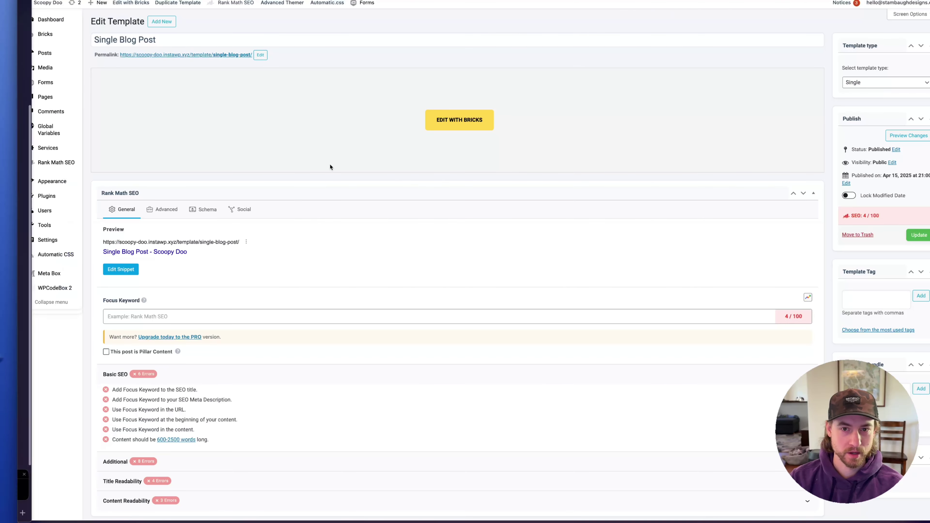
click(473, 120)
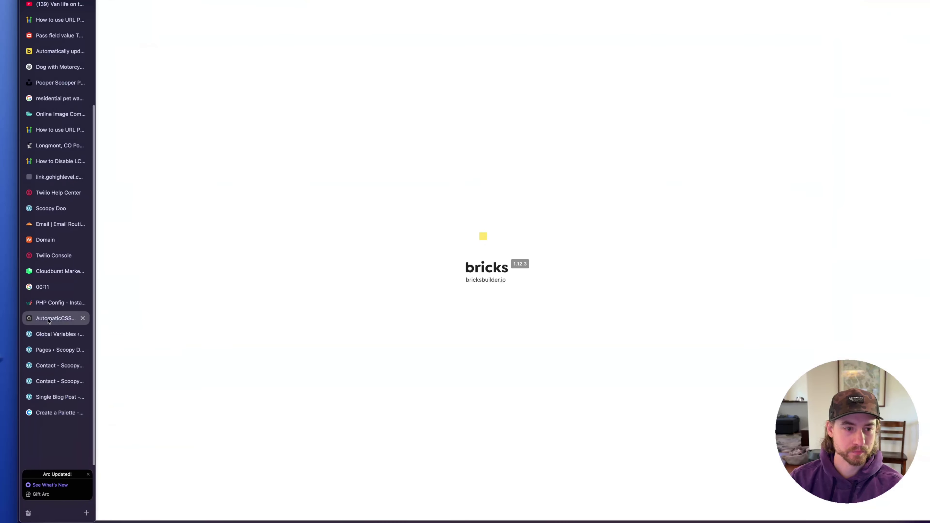
click(55, 318)
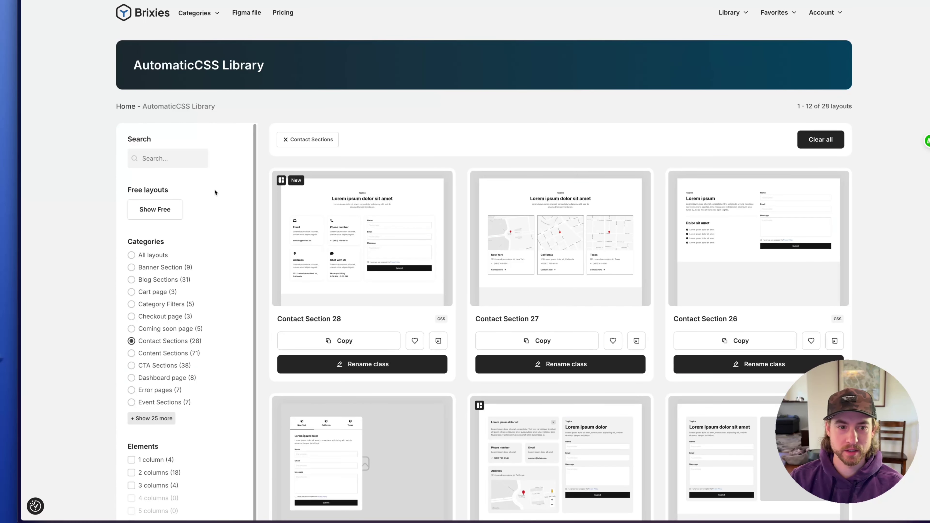
Filter the Brixies library to Single Post Sections and browse the layouts
click(163, 280)
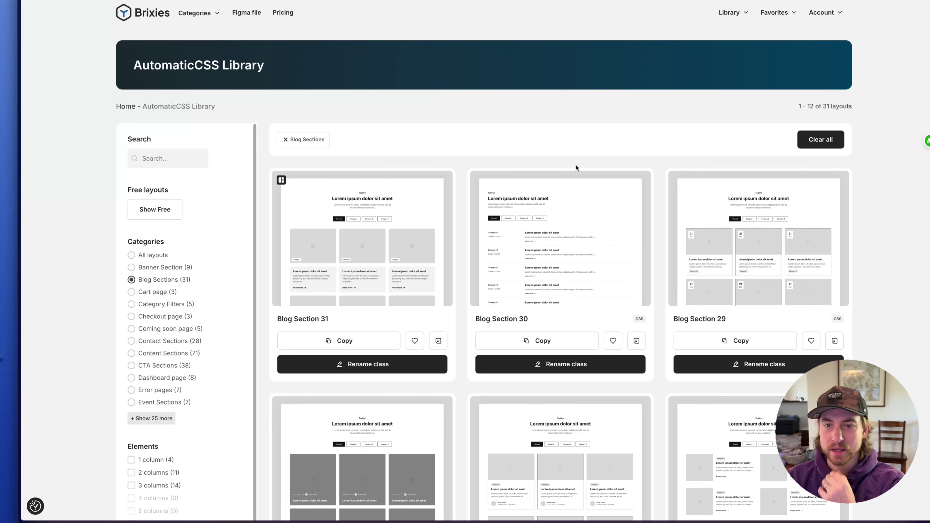
scroll(706, 165, down, 2)
scroll(706, 166, down, 18)
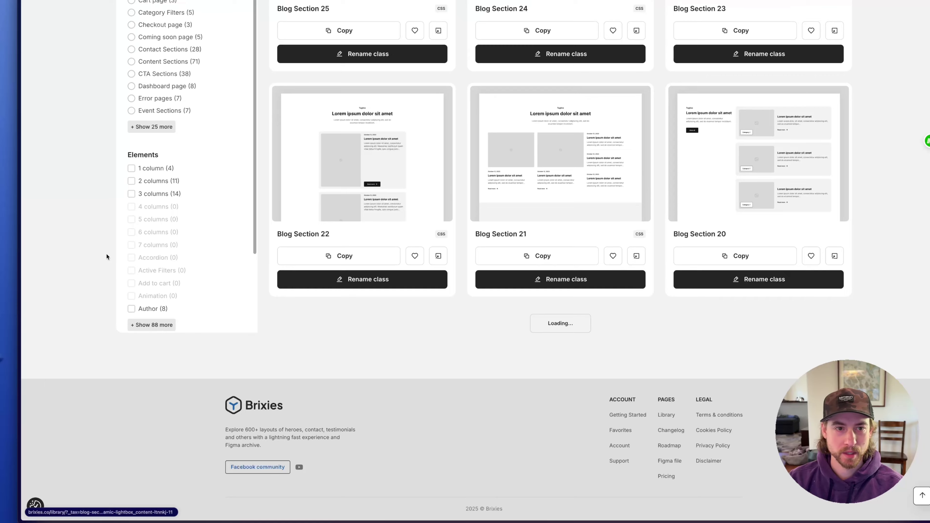
scroll(108, 256, up, 7)
click(152, 301)
scroll(166, 242, down, 1)
scroll(165, 241, down, 6)
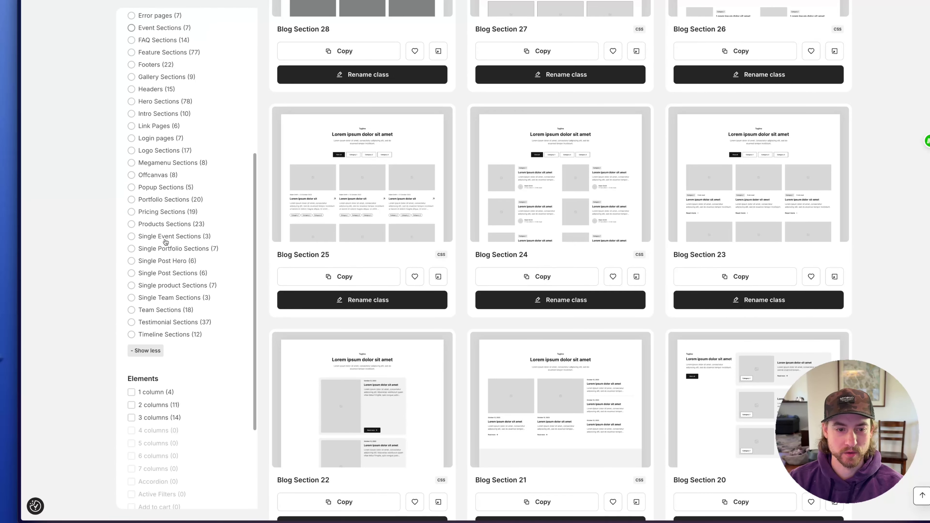
click(164, 273)
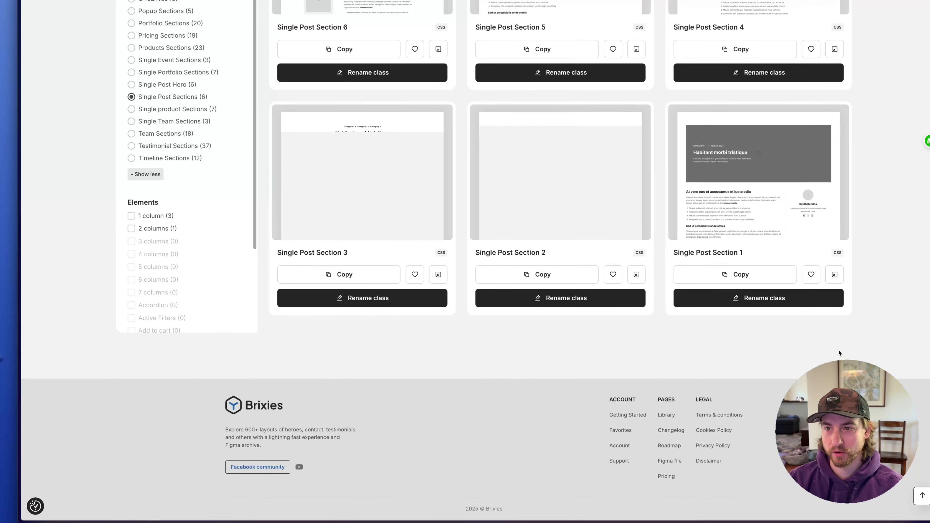
scroll(857, 347, up, 5)
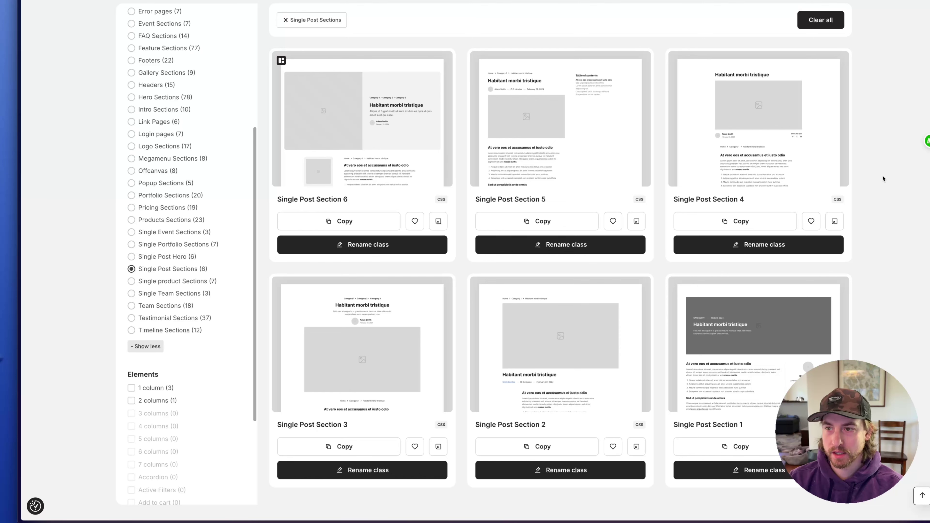
scroll(904, 180, down, 1)
scroll(904, 180, up, 2)
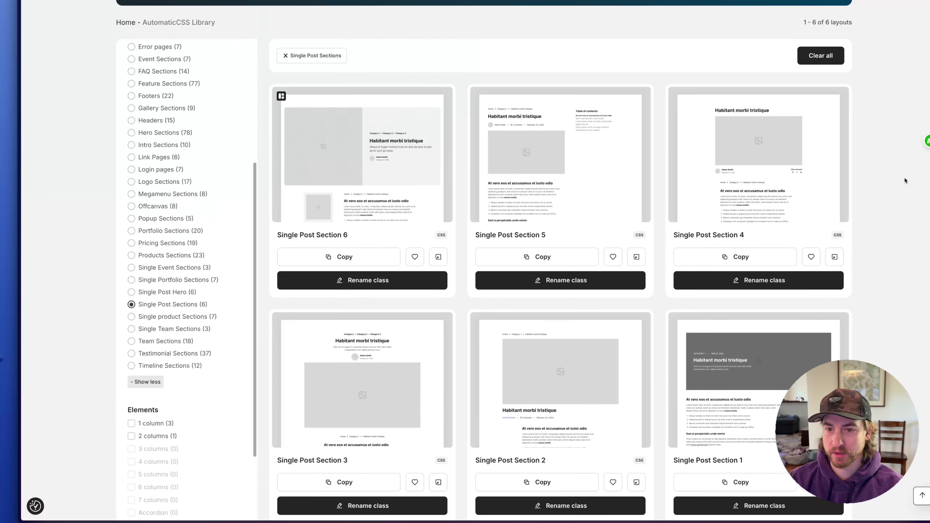
scroll(904, 177, down, 1)
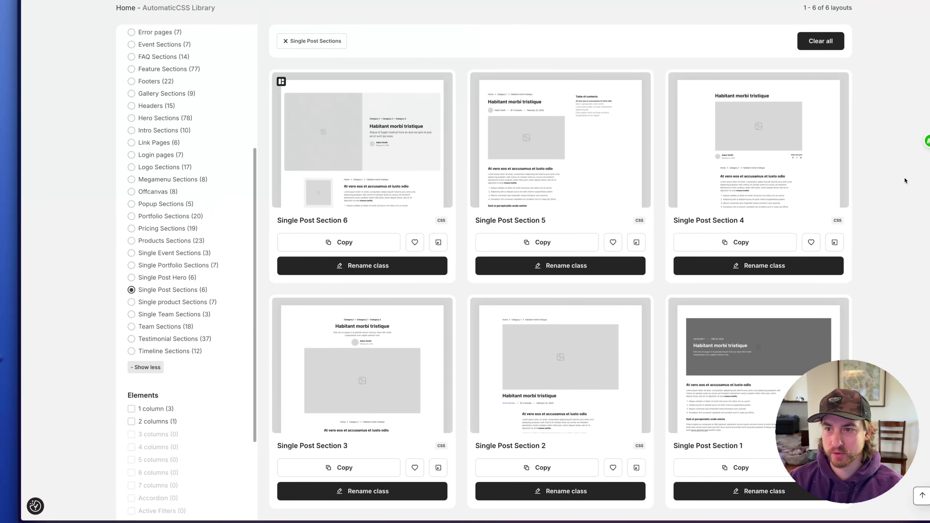
Rename Single Post Section 4's class to blog-post and paste it into the template
click(755, 266)
text(blog-post)
key(Return)
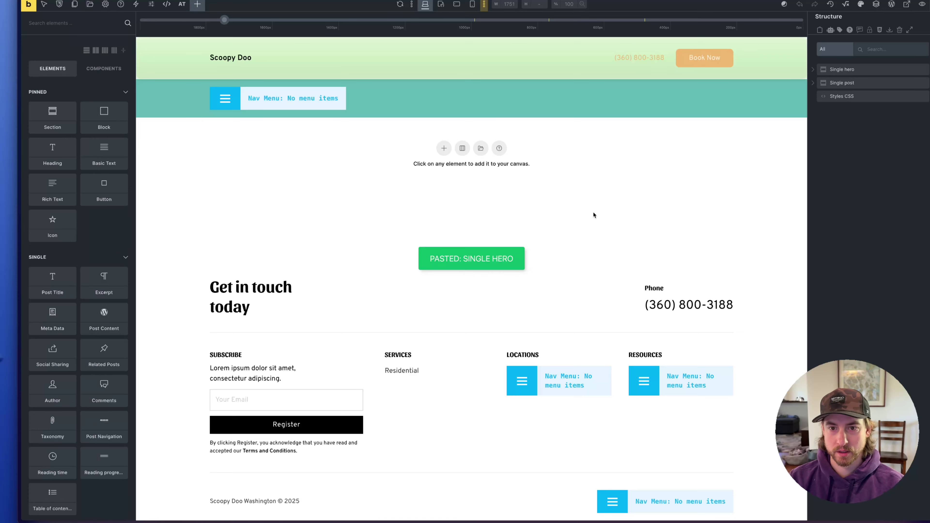
key(ctrl+v)
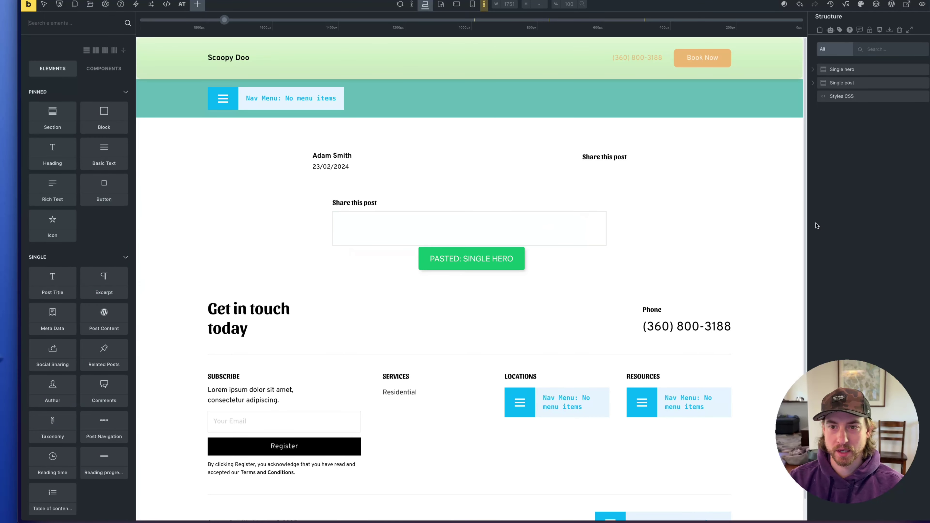
Replace the hero's placeholder image with the {featured_image} dynamic tag
click(368, 163)
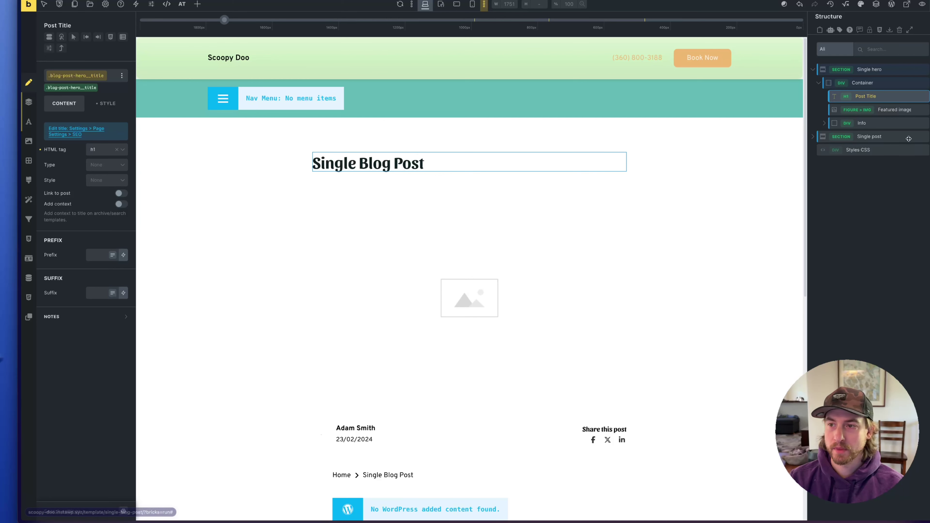
click(892, 110)
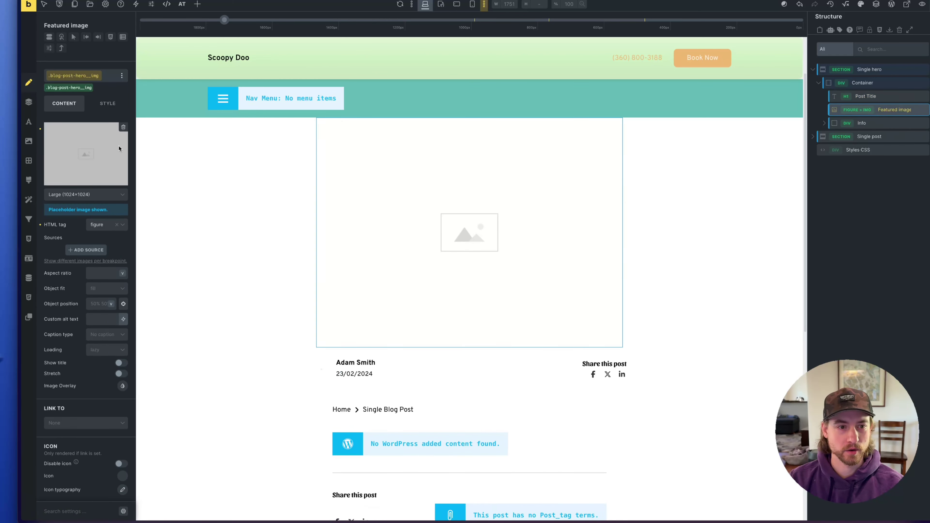
click(123, 127)
click(123, 151)
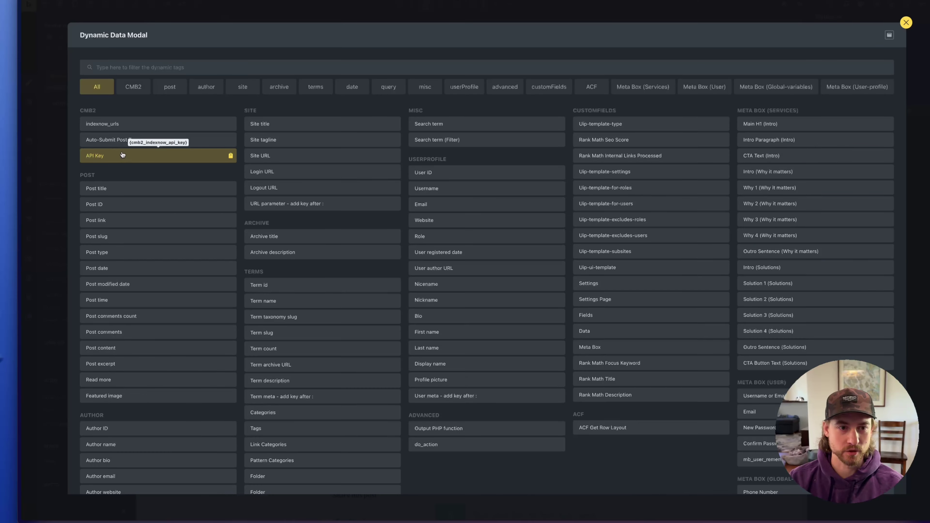
click(158, 396)
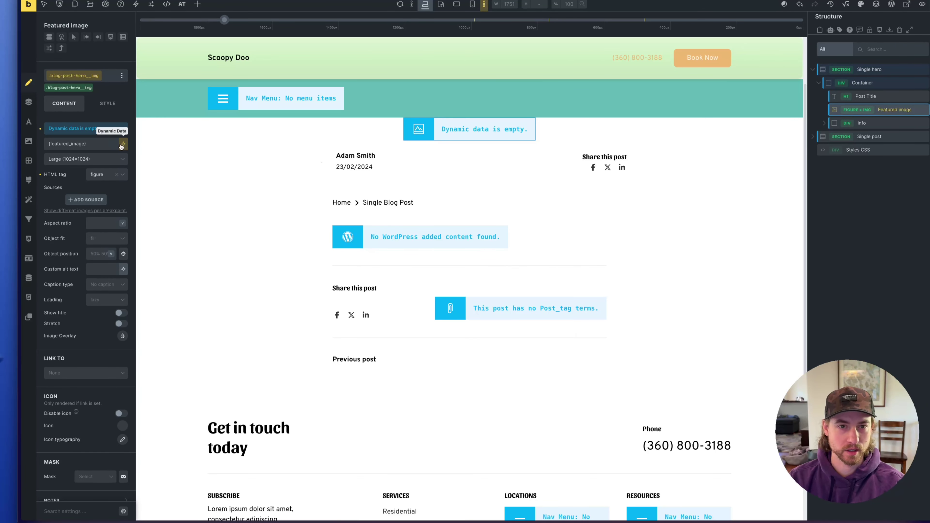
Set the author text to {author_name} and the date text to {post_date}
click(355, 220)
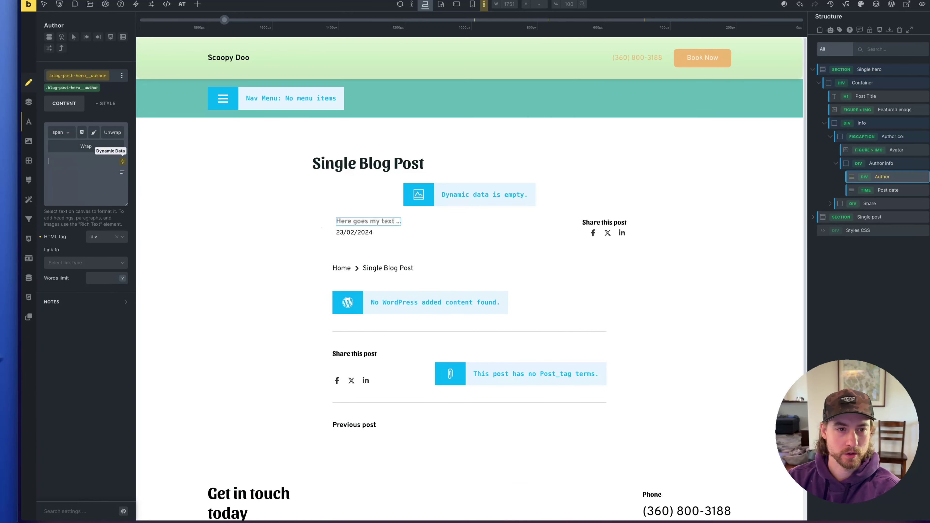
click(122, 161)
click(155, 89)
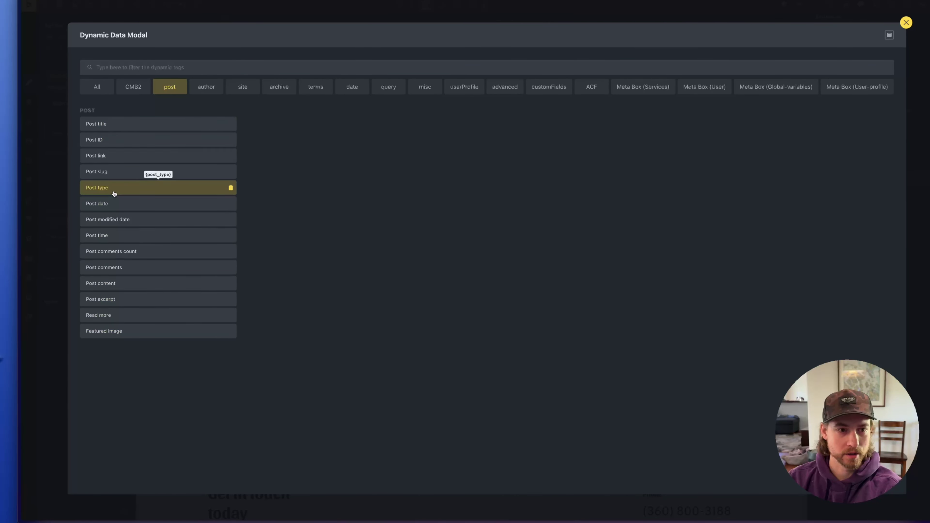
click(208, 87)
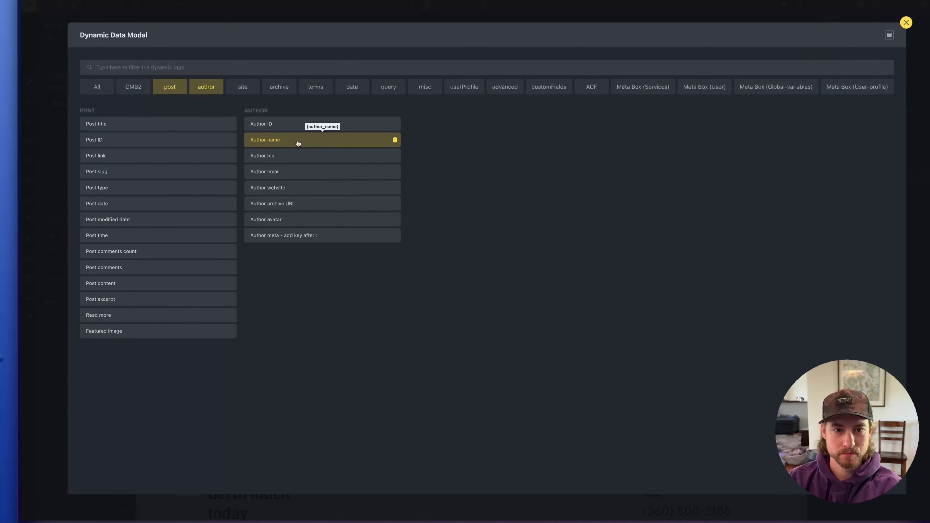
click(299, 143)
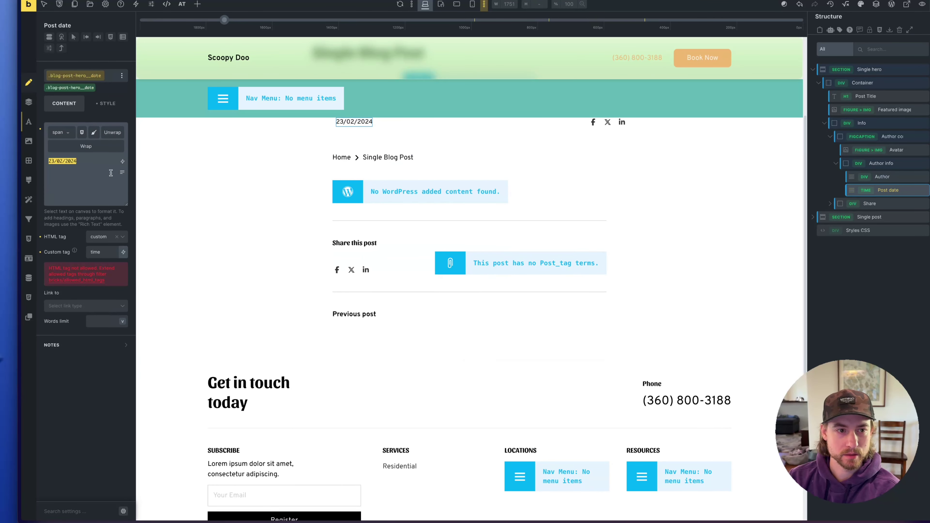
click(123, 161)
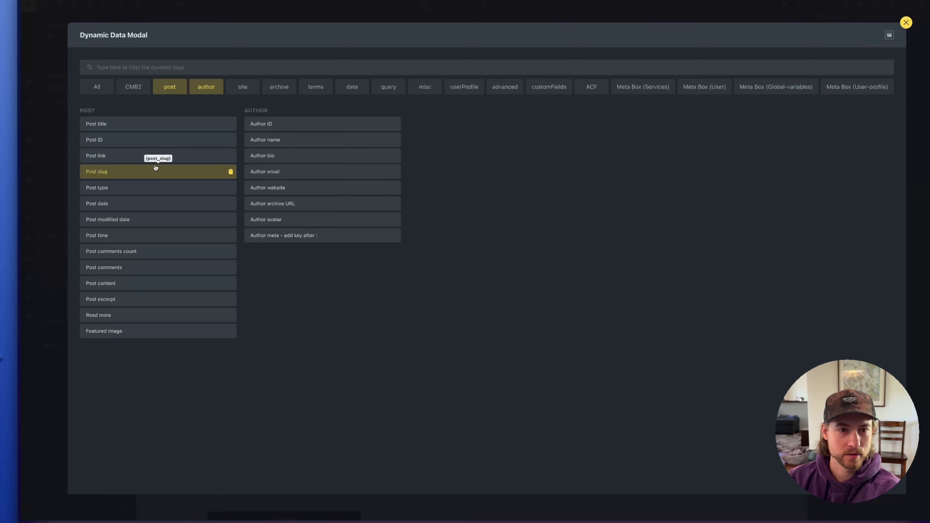
click(134, 203)
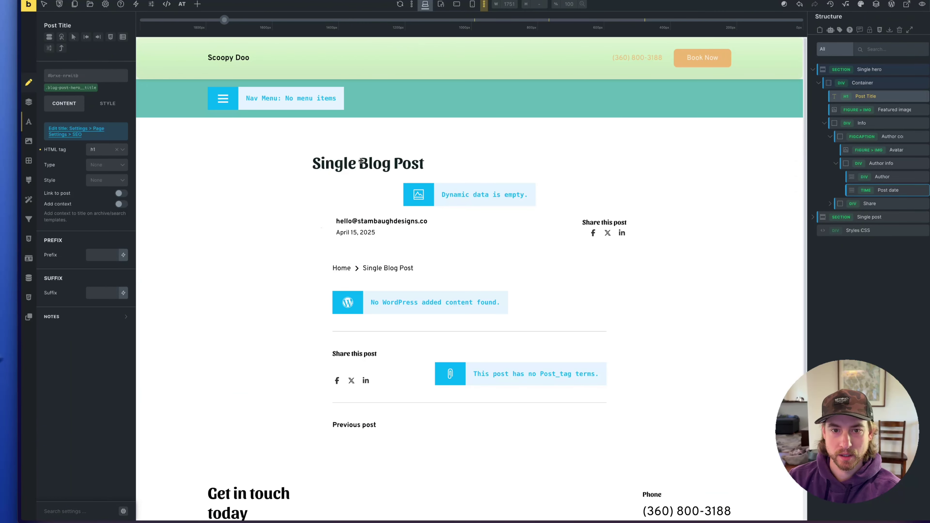
click(361, 160)
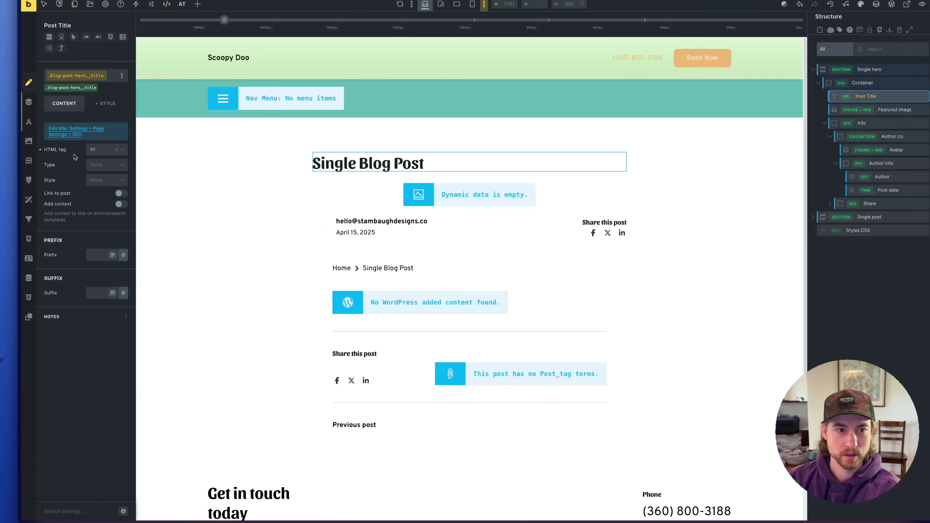
Colour the post title teal from the ACSS Primary palette
click(105, 104)
click(85, 148)
click(122, 147)
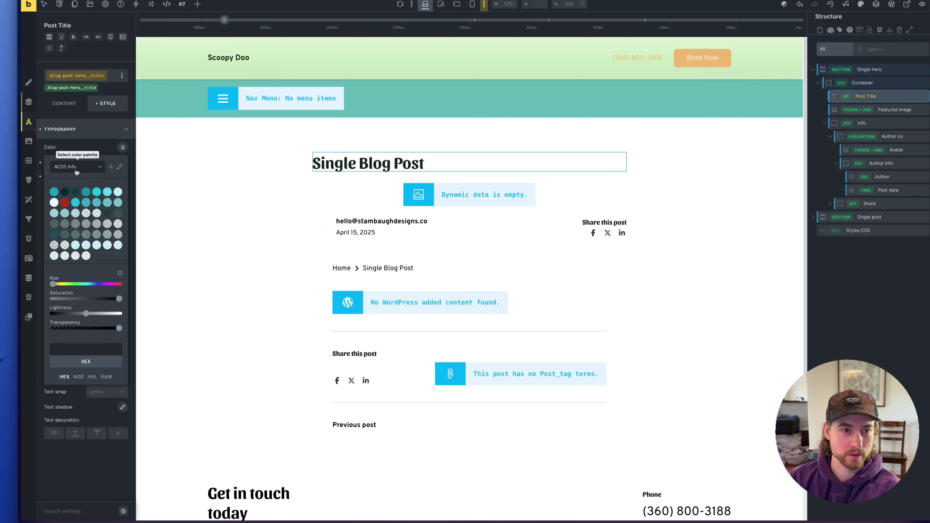
click(76, 170)
click(76, 207)
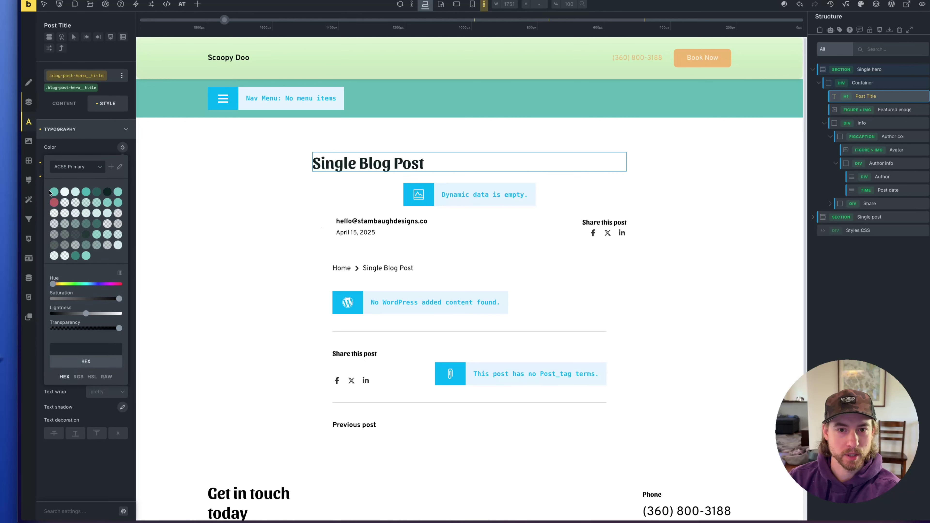
click(85, 192)
Replace the author text with 'Scoopy Doo Washington'
click(373, 222)
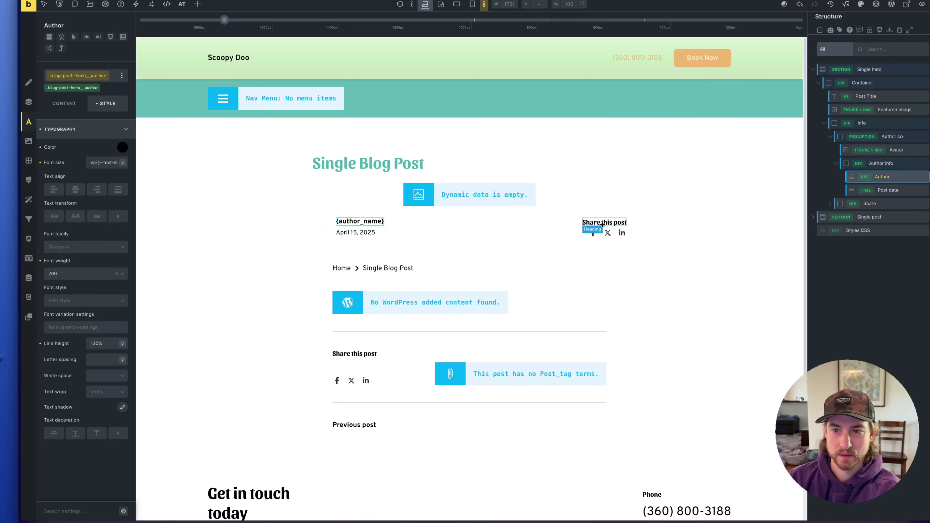
click(64, 104)
triple_click(78, 140)
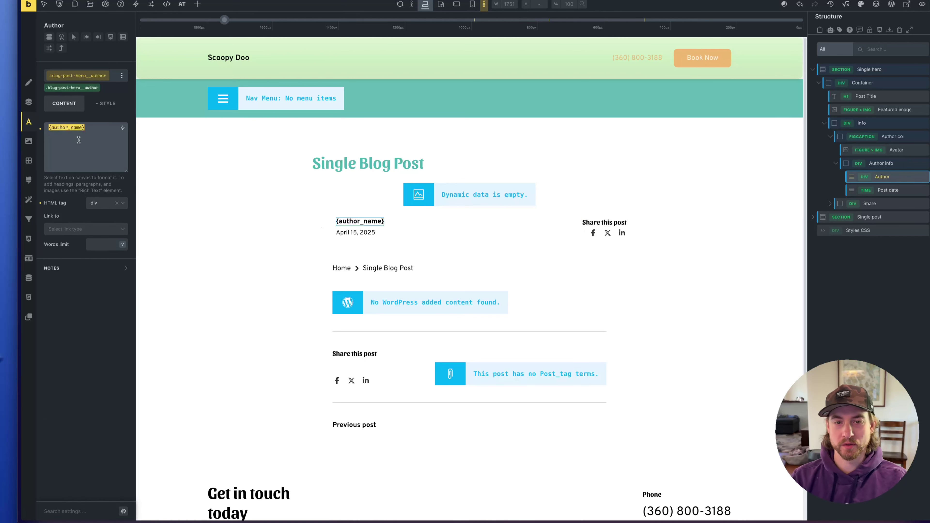
text(Scoopy Doo W)
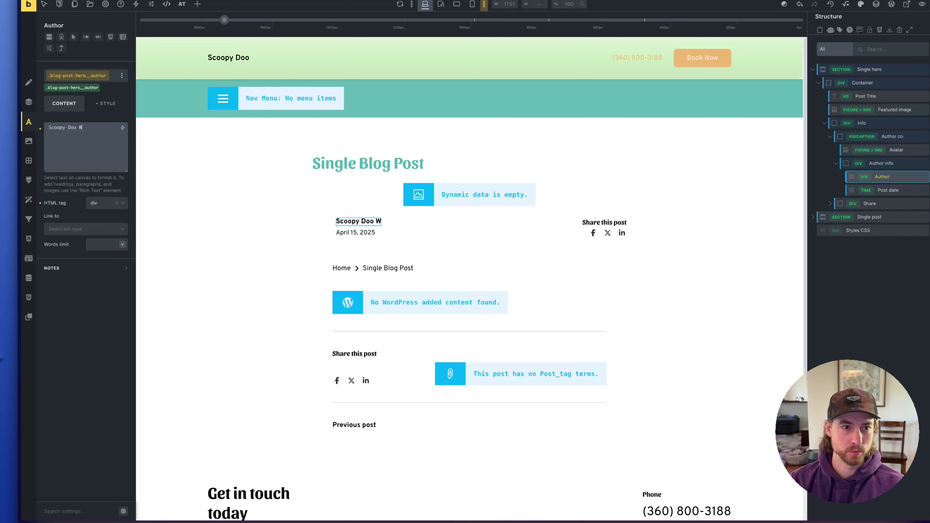
text(ashington)
click(489, 240)
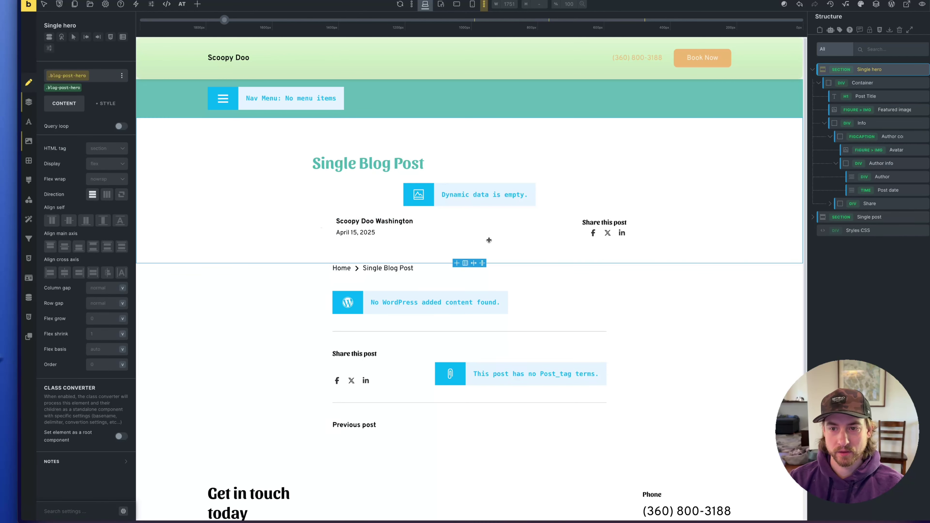
Colour the Share this post heading orange from the ACSS Action palette
click(606, 220)
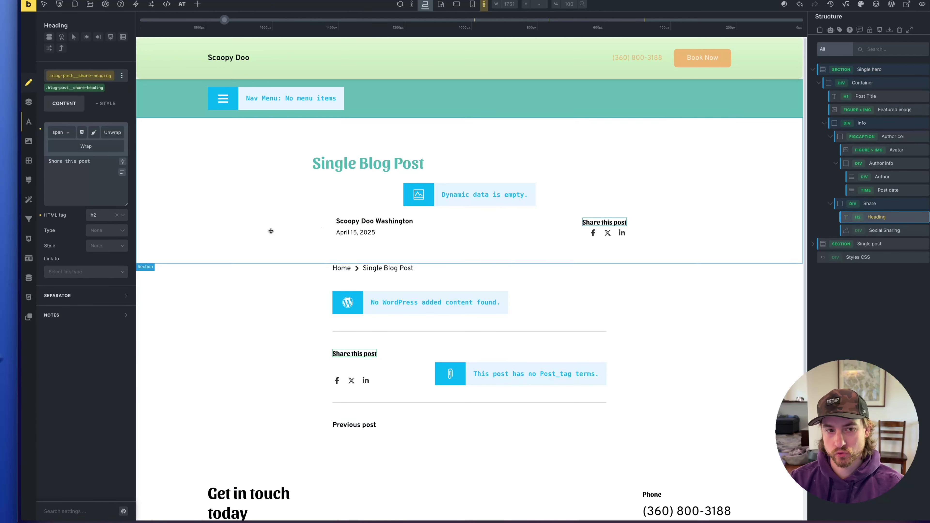
click(117, 108)
click(69, 150)
click(122, 147)
click(77, 166)
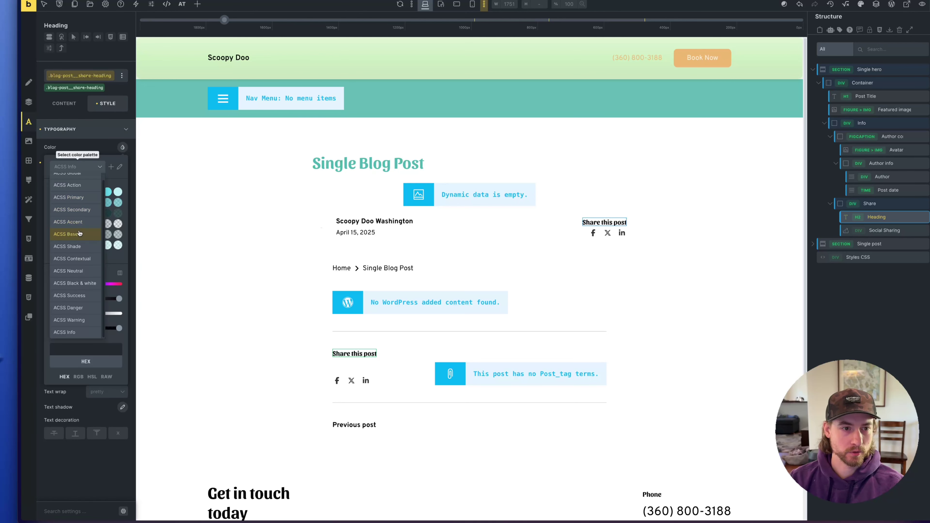
click(70, 185)
click(57, 194)
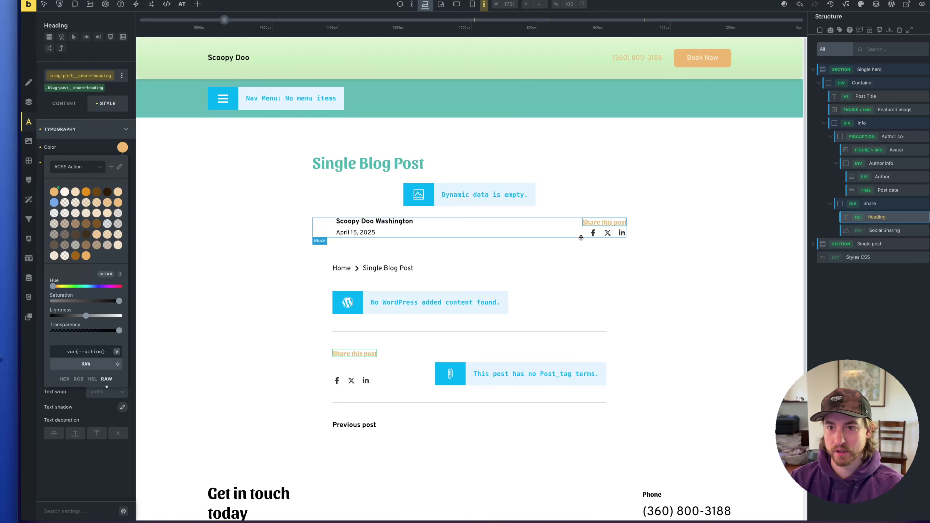
click(513, 253)
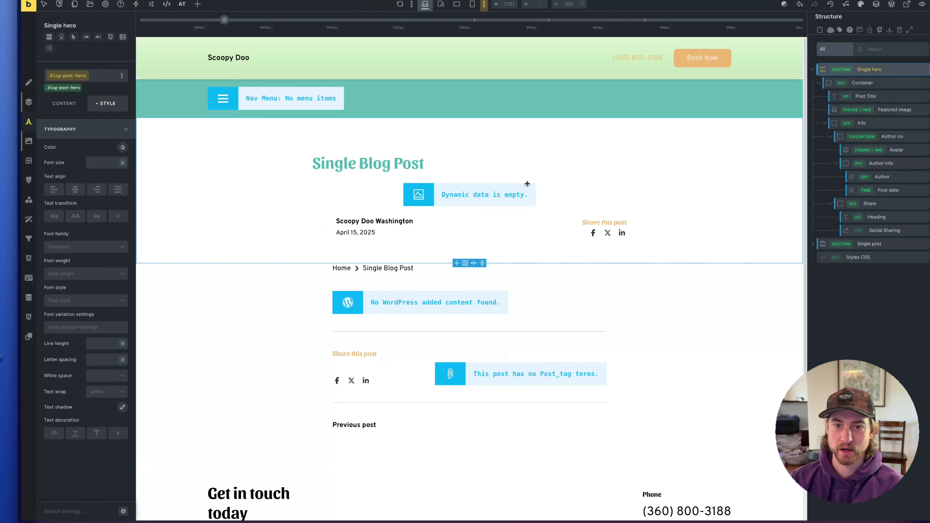
Centre-align the Single Blog Post title
click(360, 161)
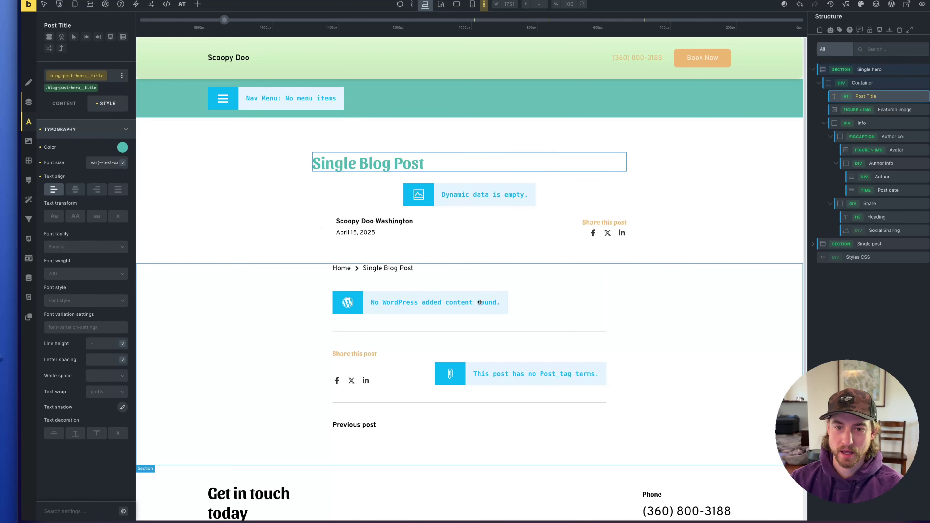
scroll(448, 328, down, 4)
scroll(451, 323, up, 4)
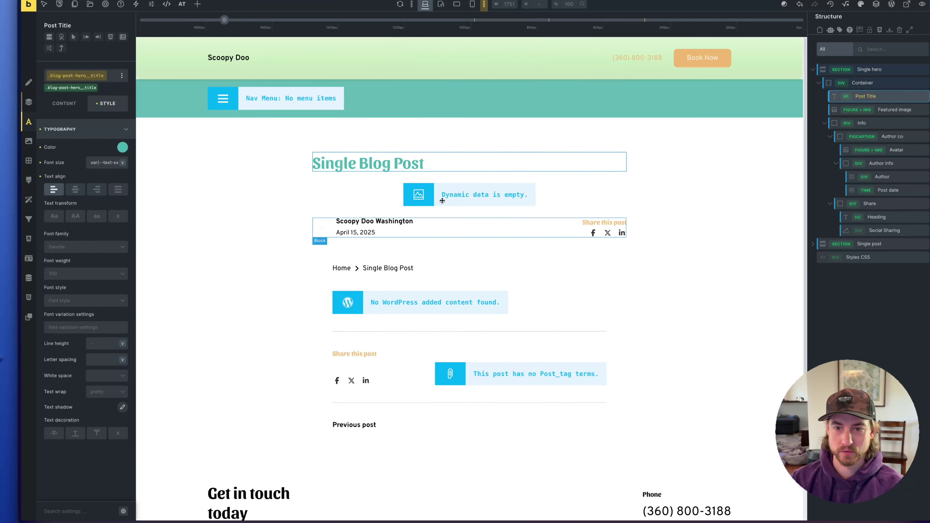
key(ctrl+z)
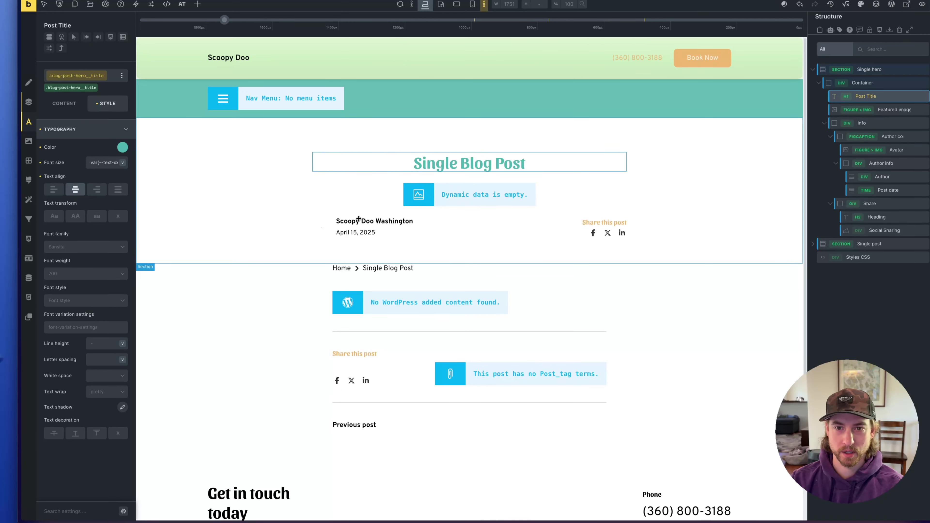
click(743, 166)
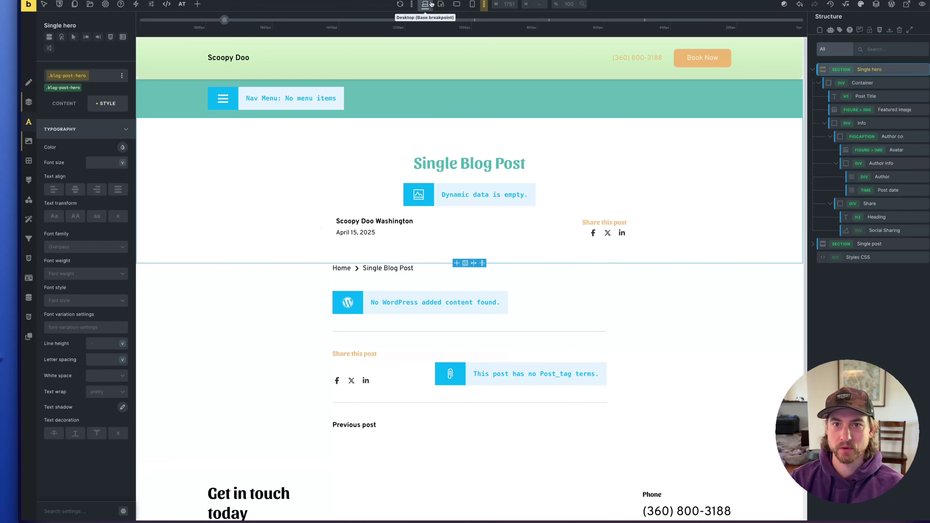
Preview the template at tablet and both mobile widths, then save it
click(440, 5)
click(456, 4)
click(473, 4)
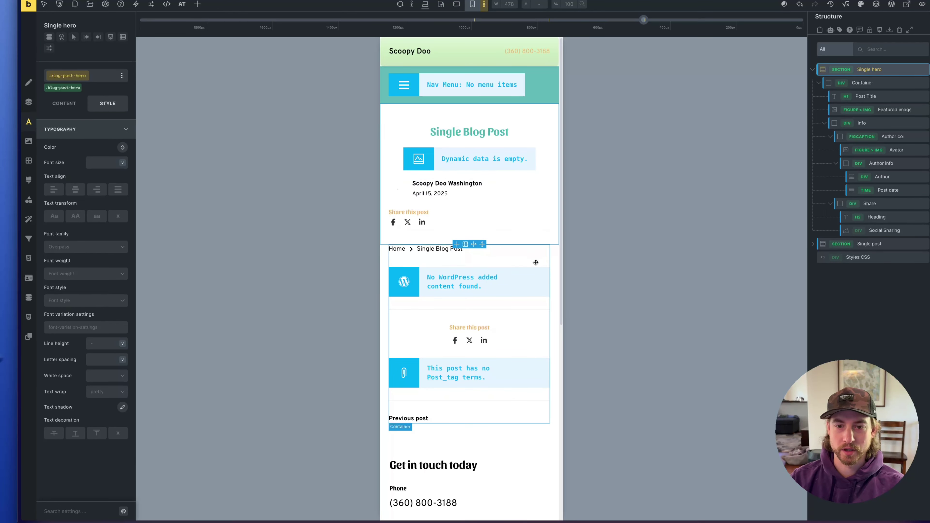
click(425, 5)
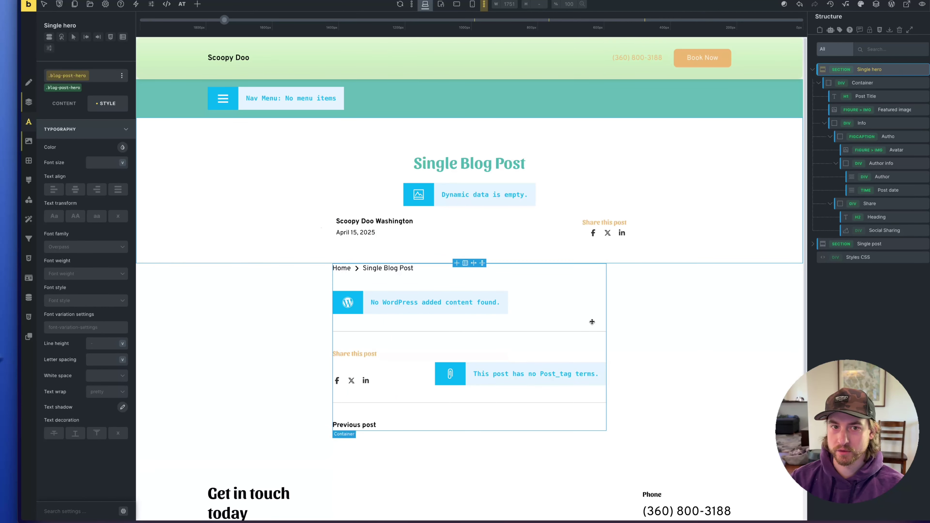
key(ctrl+s)
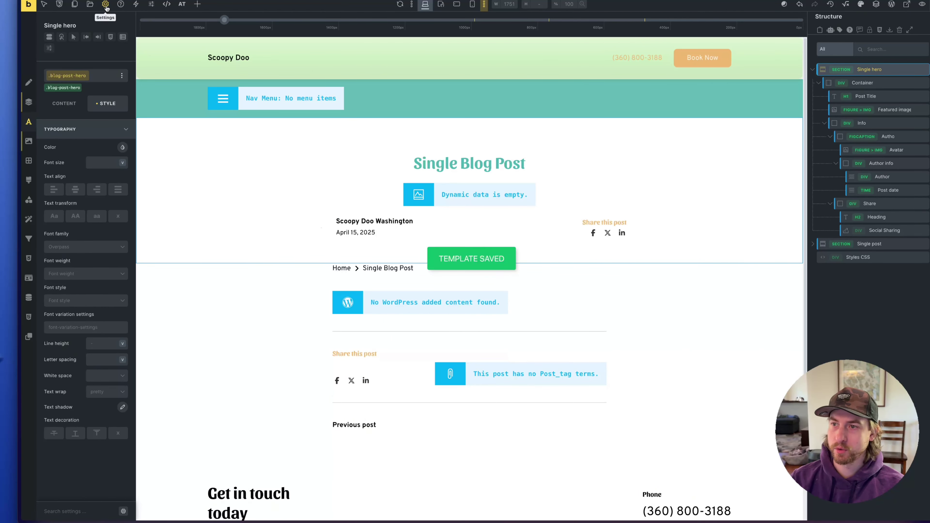
Add a Post type: Posts display condition to the template and save it
click(105, 4)
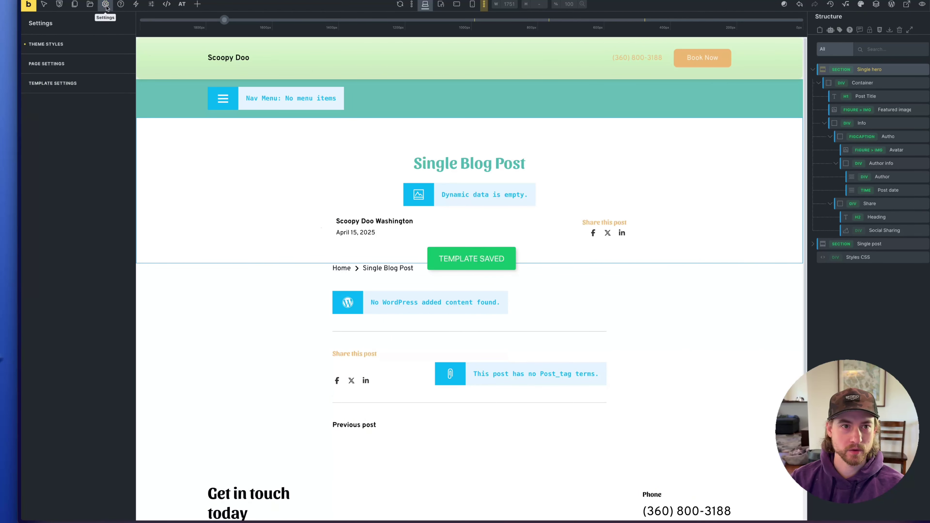
click(58, 86)
click(52, 45)
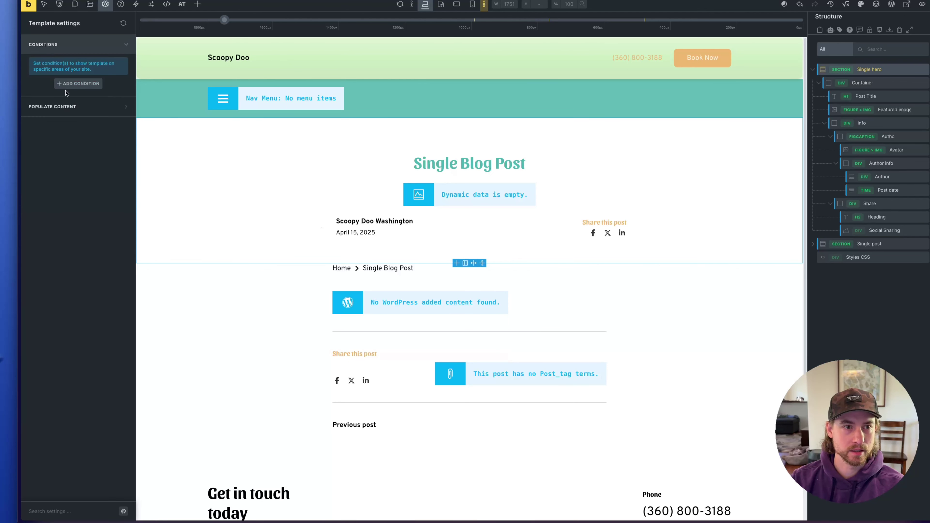
click(69, 84)
click(66, 102)
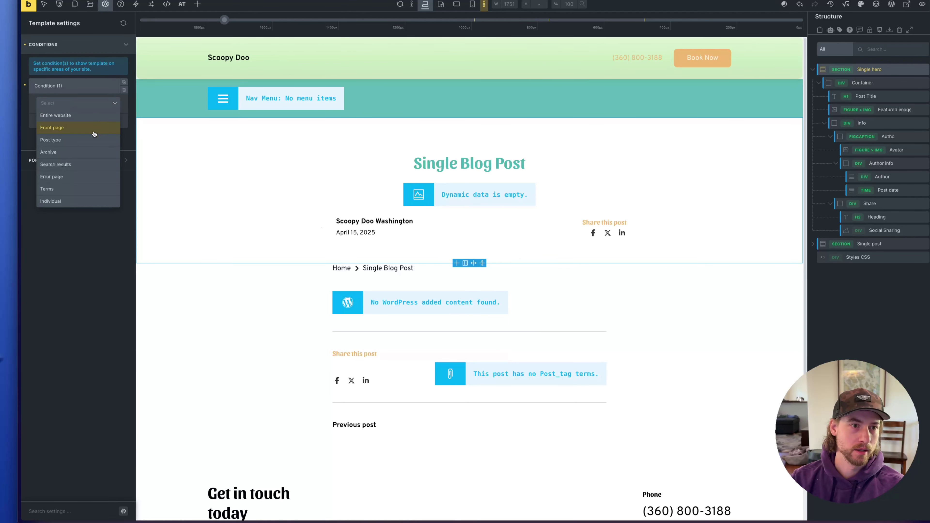
click(90, 139)
click(73, 136)
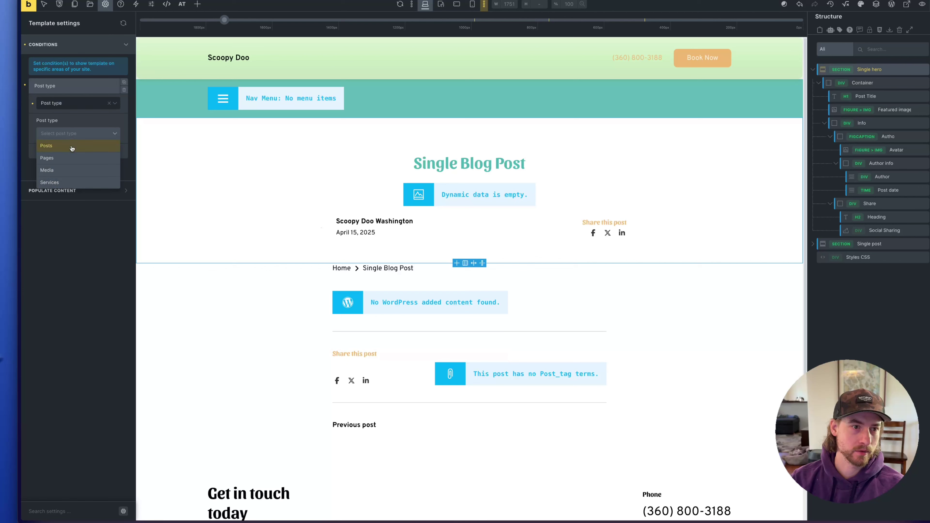
click(72, 147)
mouse_move(41, 351)
key(ctrl+s)
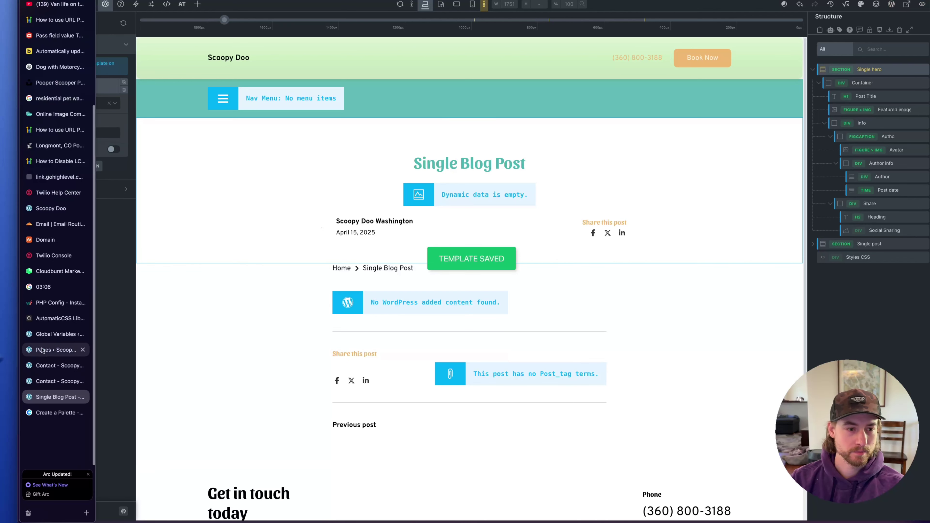
click(55, 334)
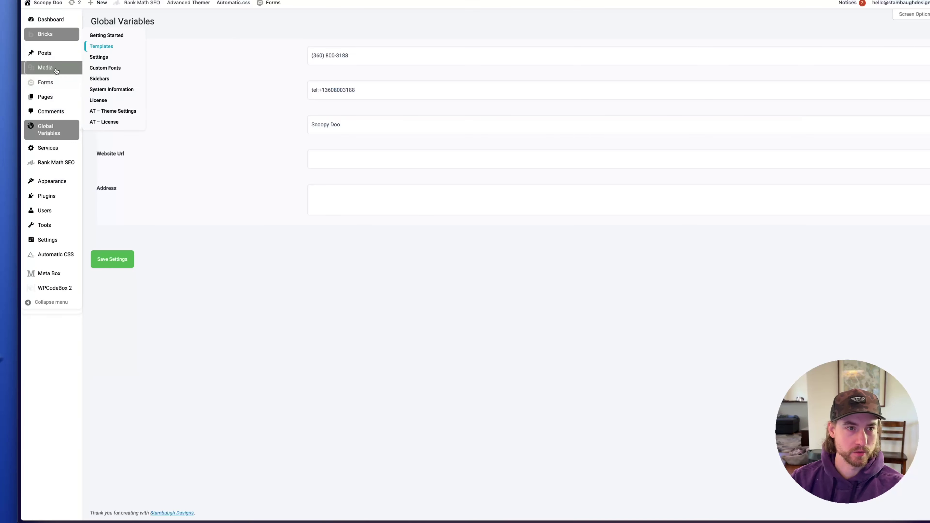
Open the Hello world! post in a new tab, visit the Uncategorized archive, then return
mouse_move(52, 54)
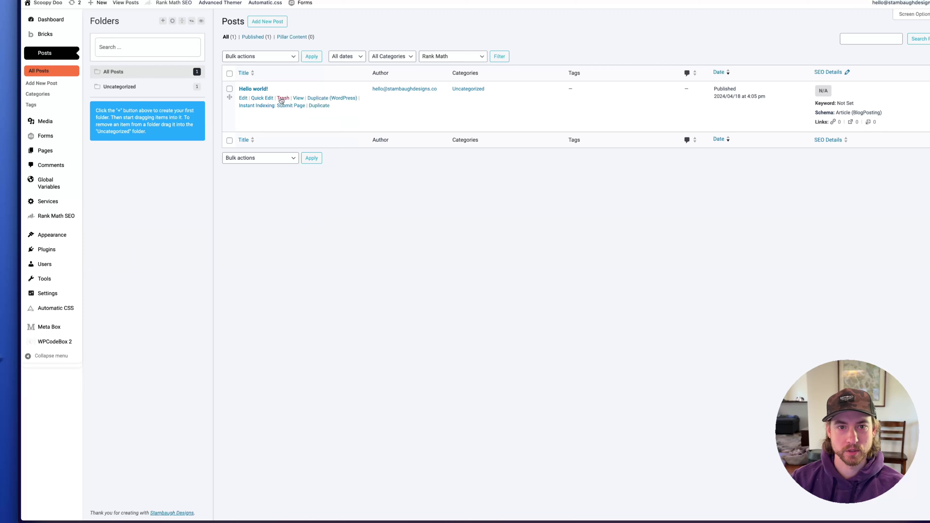
right_click(297, 98)
click(332, 100)
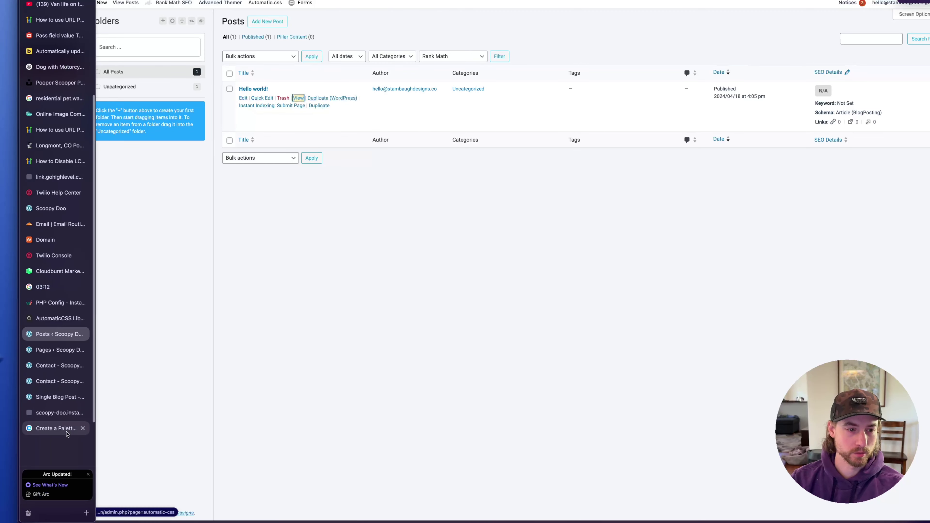
click(48, 412)
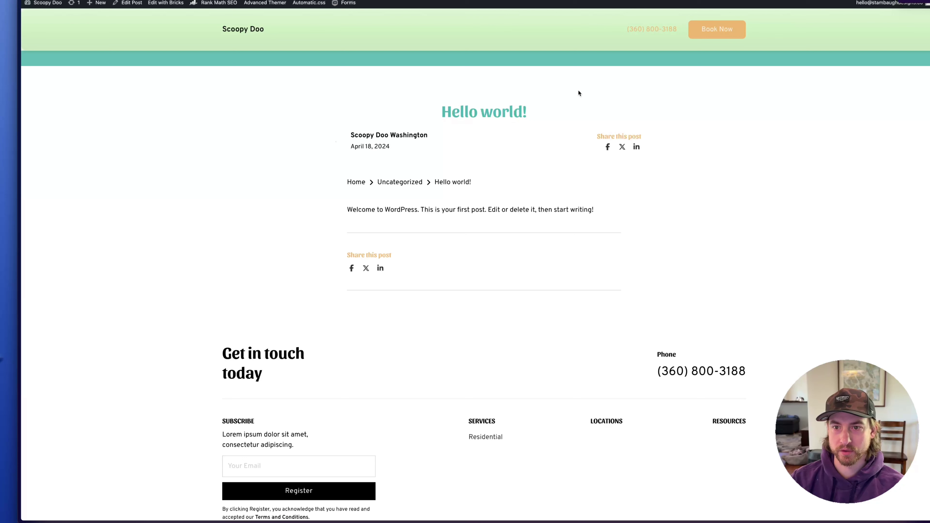
drag(319, 201, 614, 234)
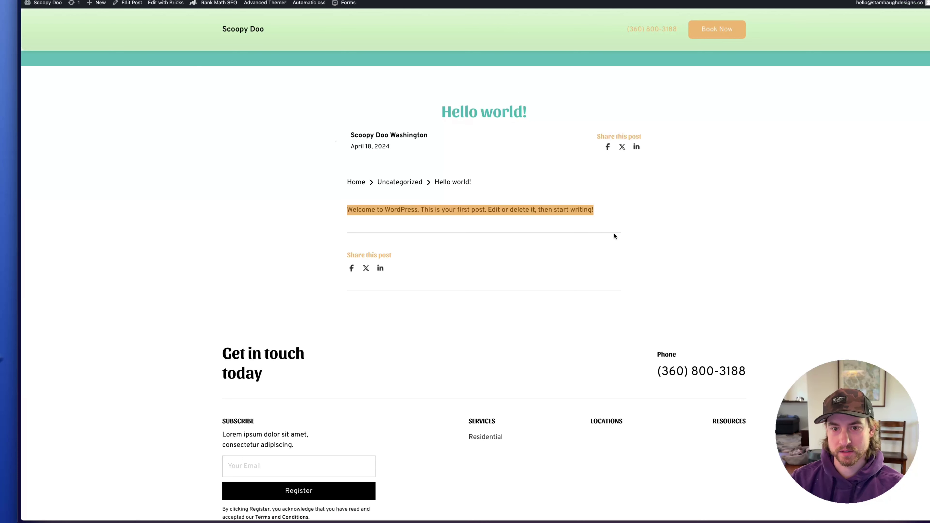
click(466, 196)
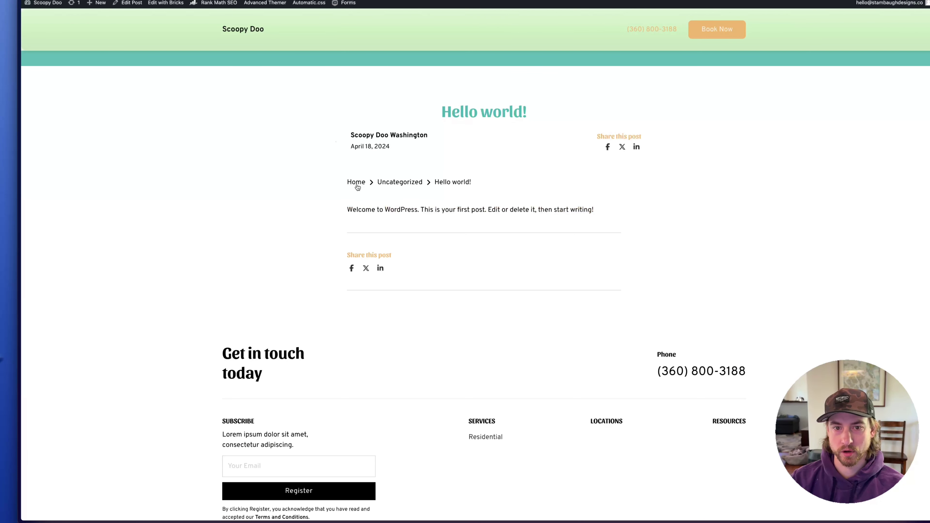
click(410, 186)
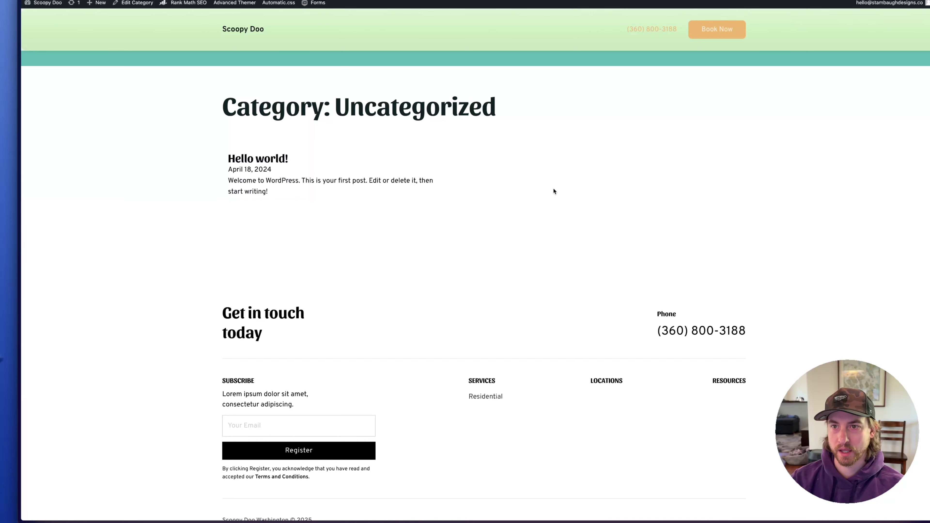
click(401, 241)
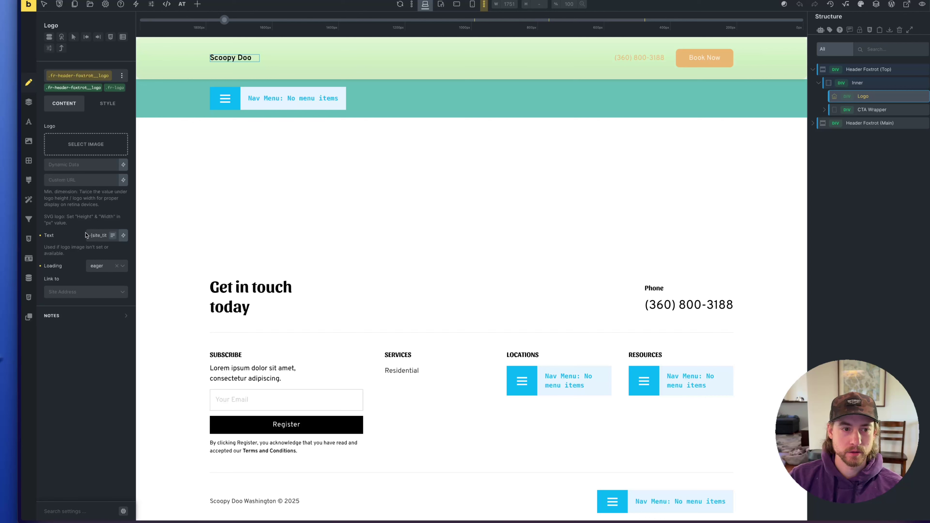
Set the Scoopy Doo logo image from the media library at 280 width
click(94, 156)
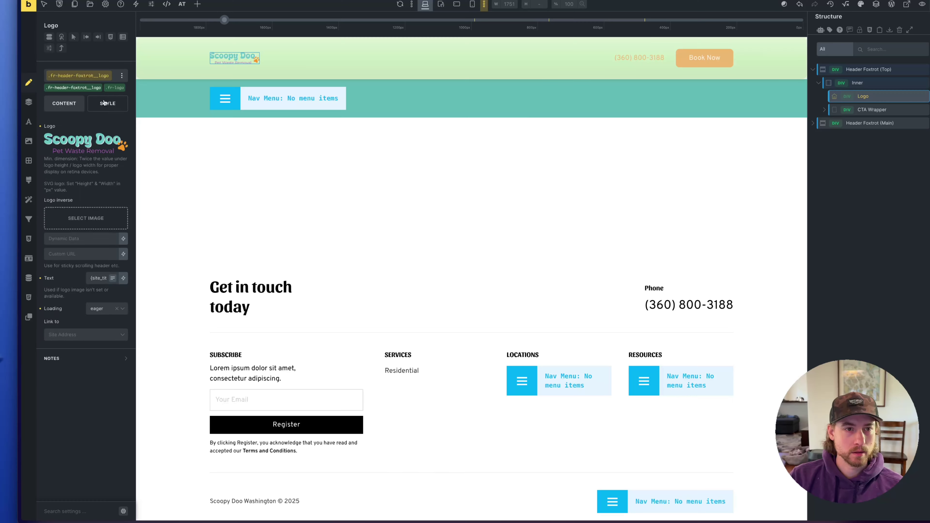
click(107, 103)
click(67, 129)
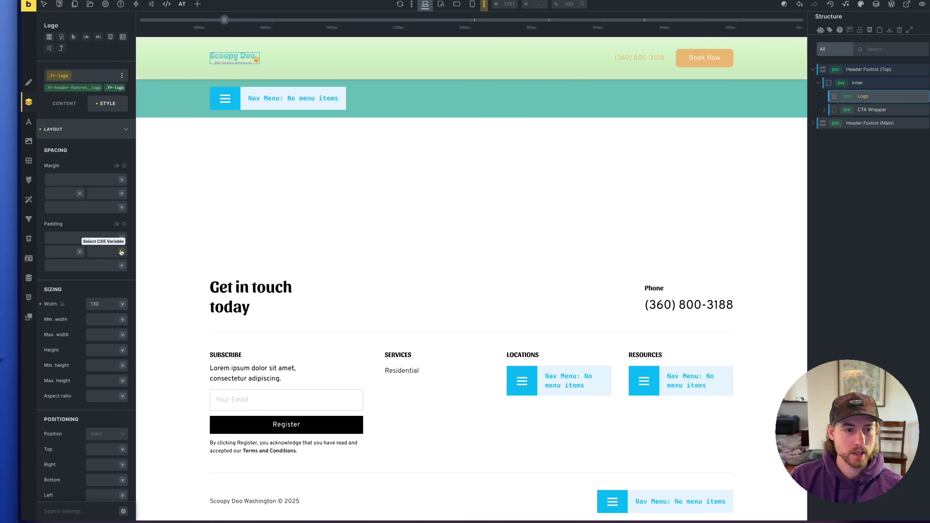
click(106, 304)
text(280)
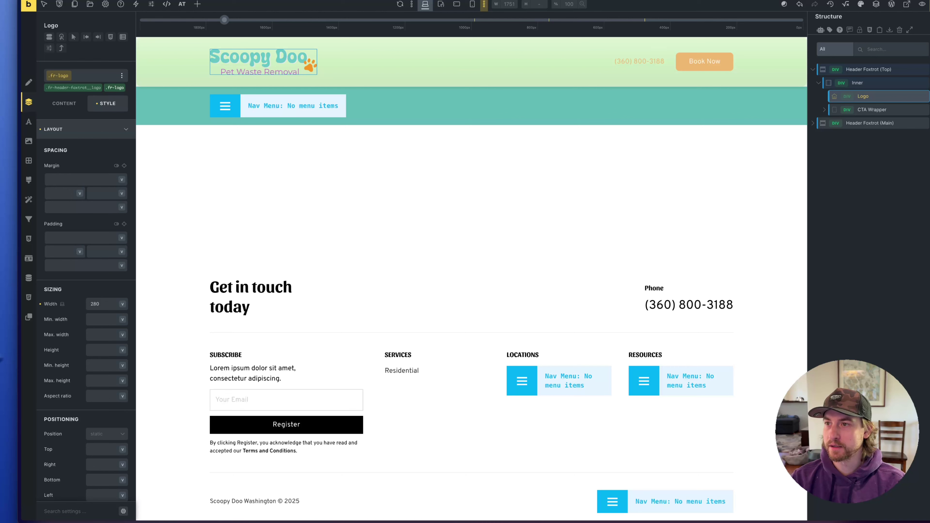
Make the header phone number text white
click(638, 61)
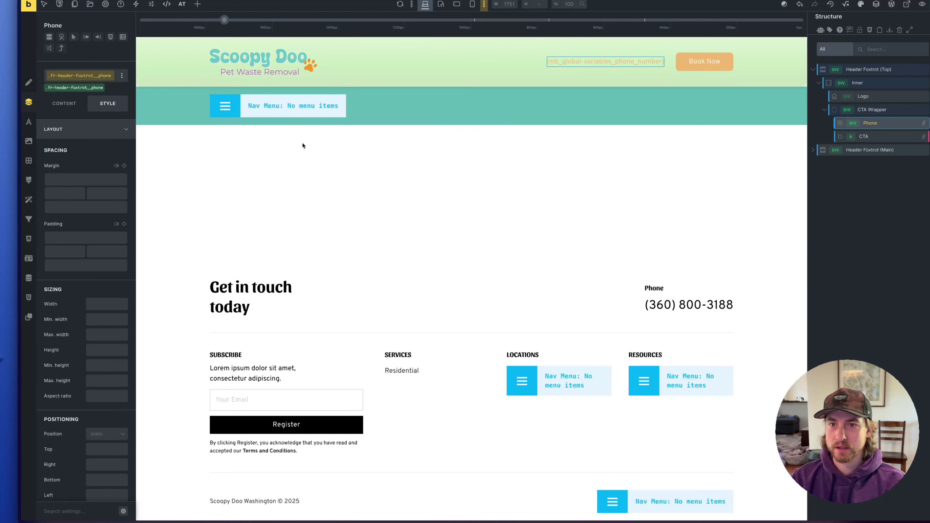
click(64, 104)
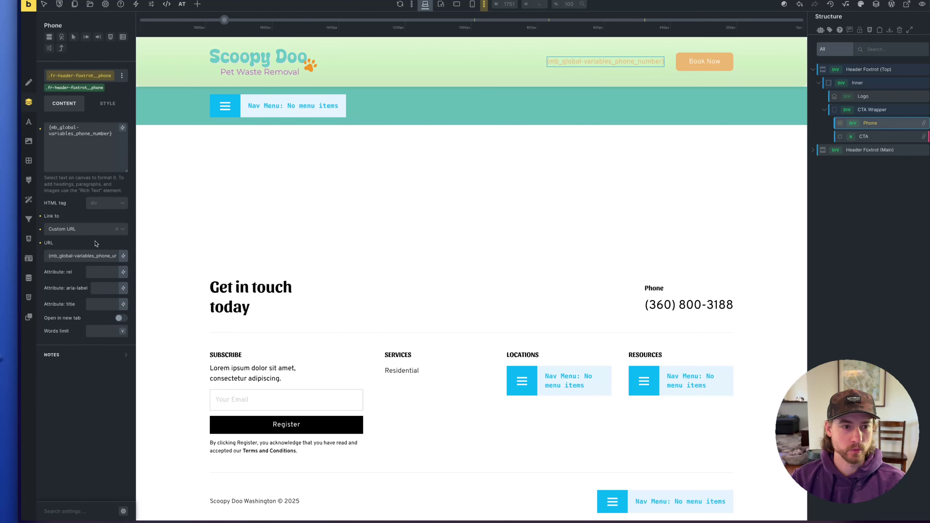
click(108, 103)
click(81, 135)
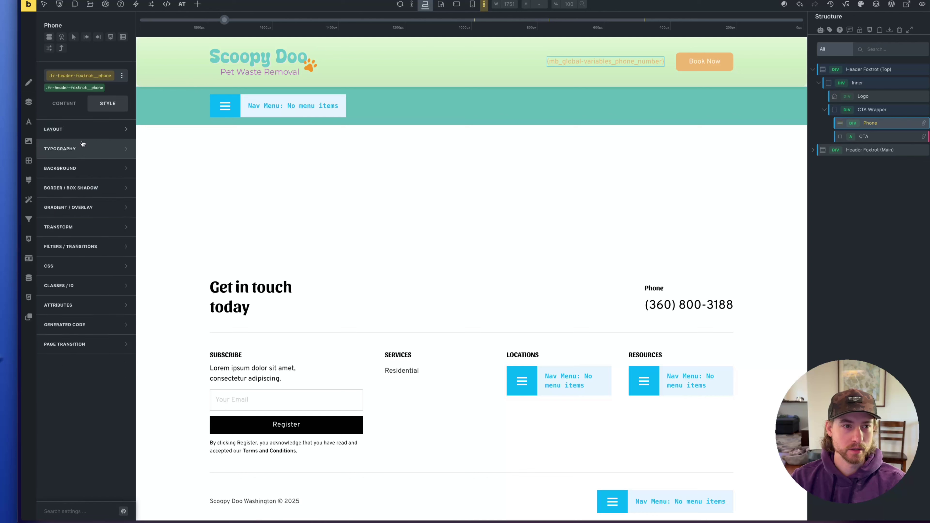
click(80, 149)
click(122, 147)
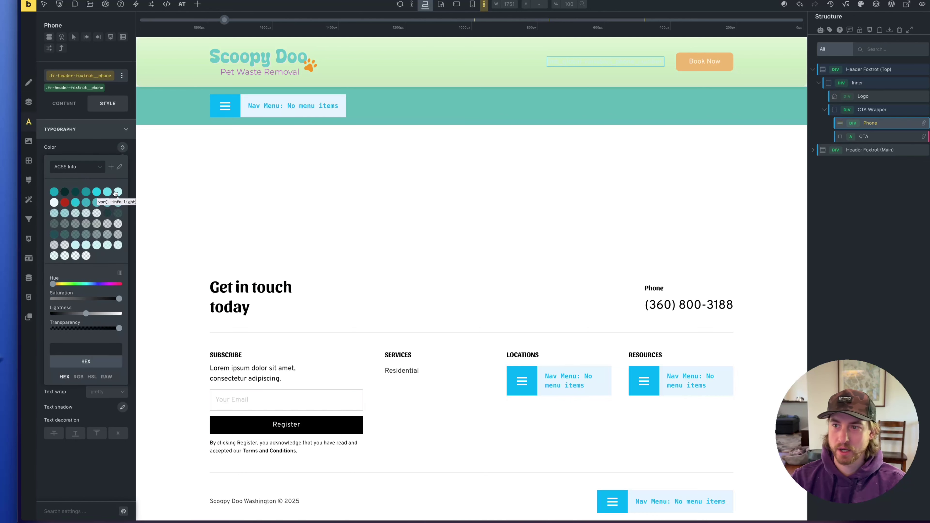
click(121, 314)
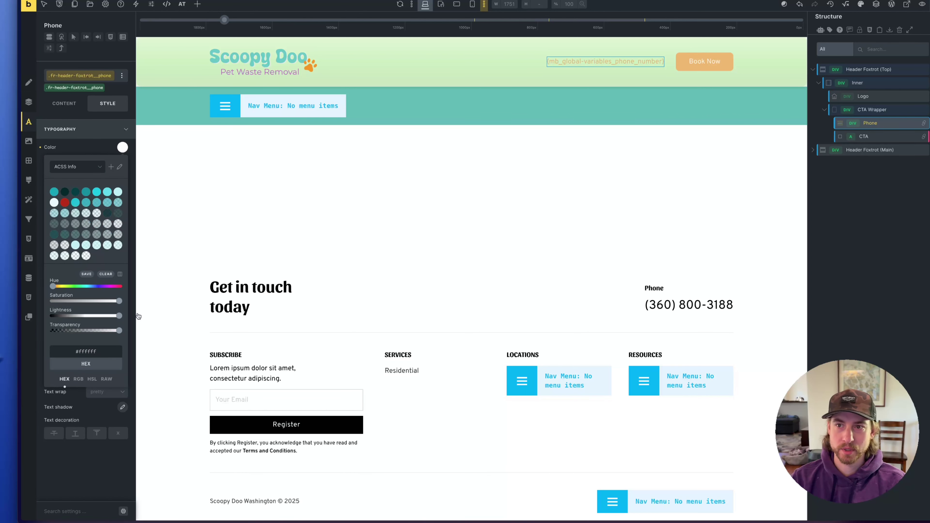
Lower the phone number's font size from 2.9em and set font weight 700
click(64, 104)
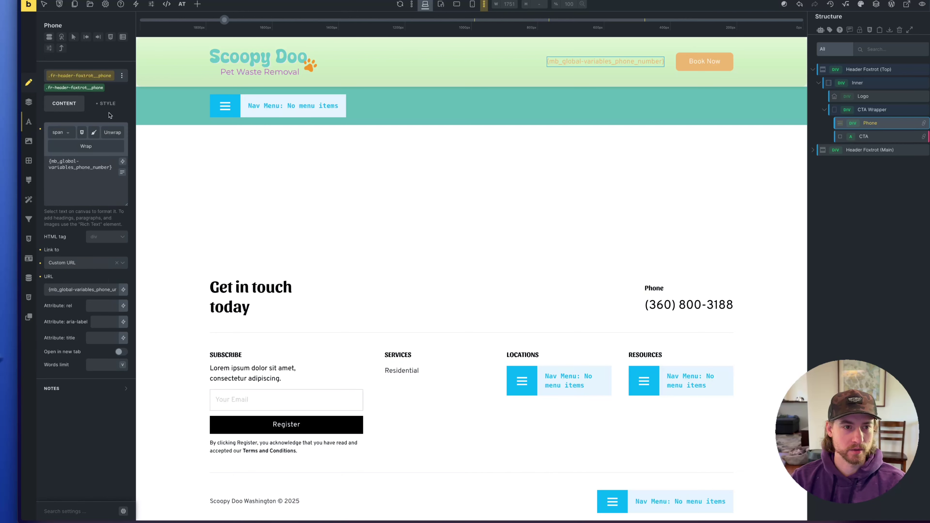
click(109, 105)
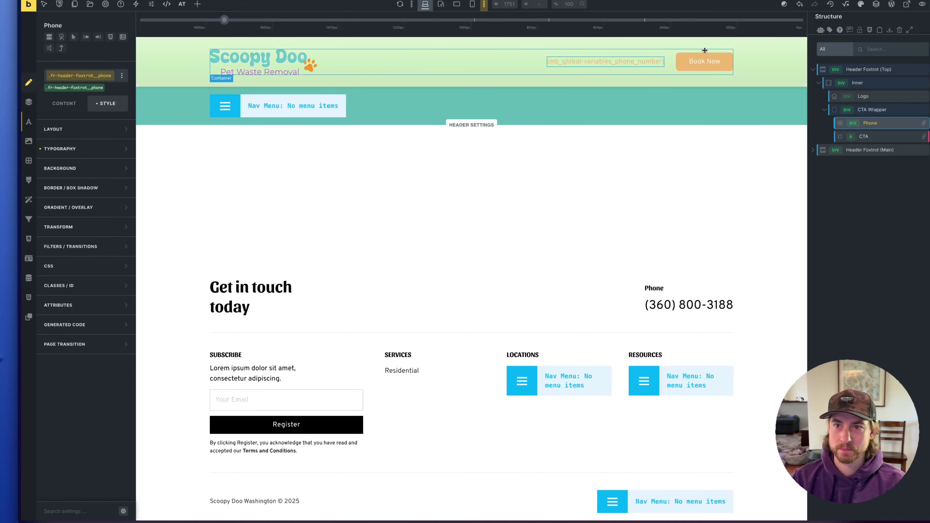
click(84, 149)
click(103, 163)
text(2.9em)
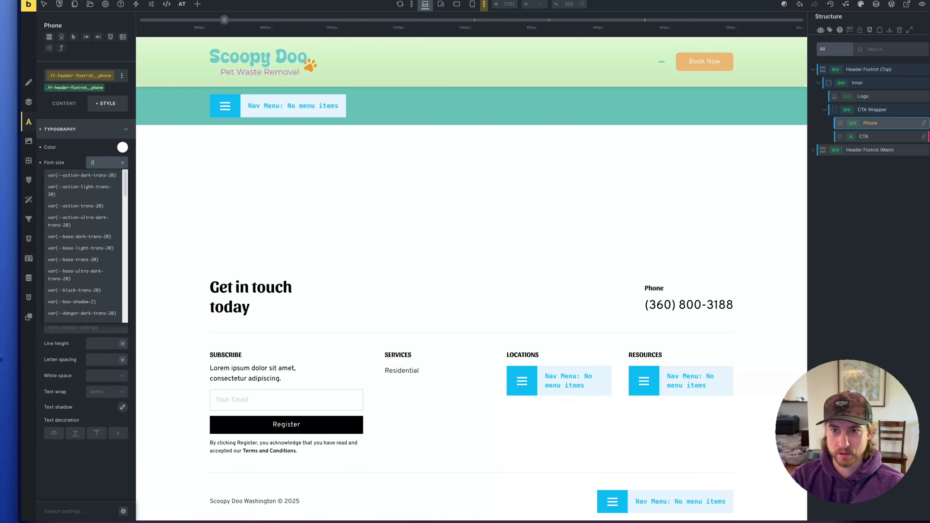
key(Down)
key(Down)
key(Down)
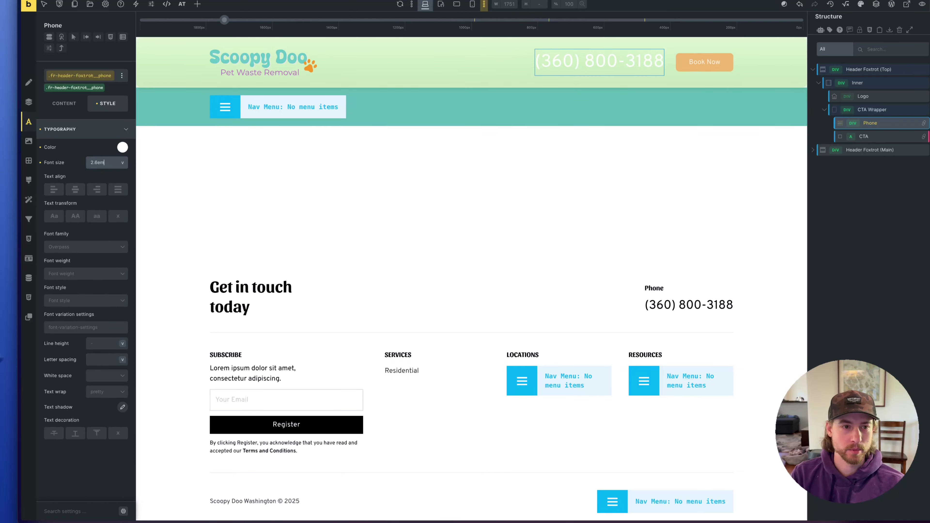
click(84, 273)
click(70, 359)
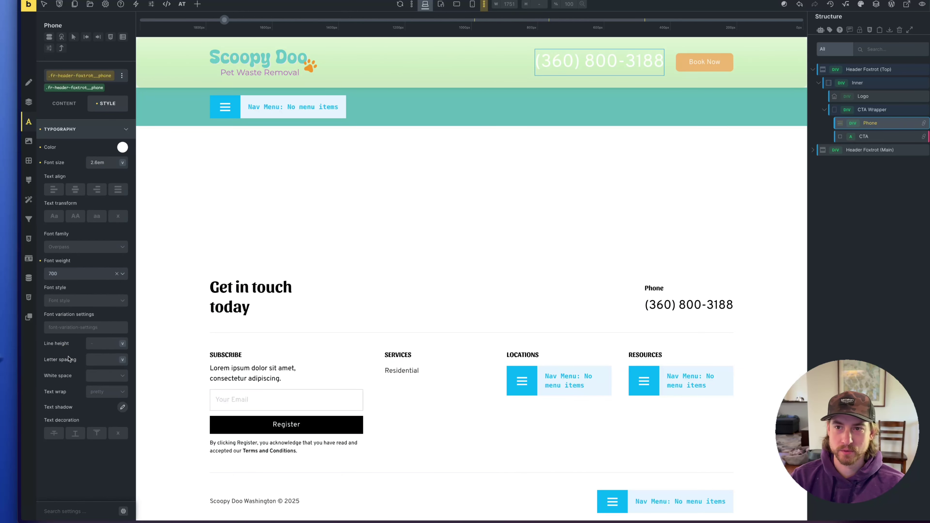
Set the phone's letter spacing to -4px and shrink its font size to 1.9em
click(93, 361)
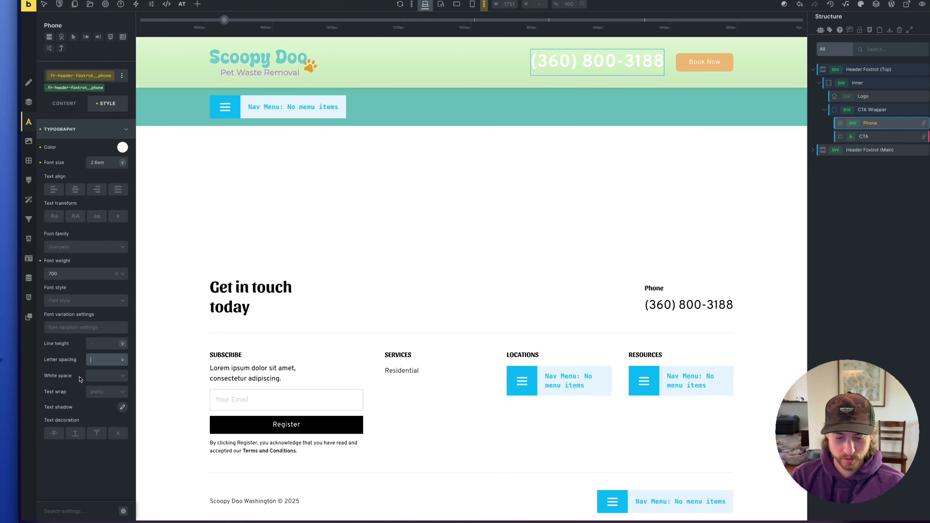
text(-1.2em)
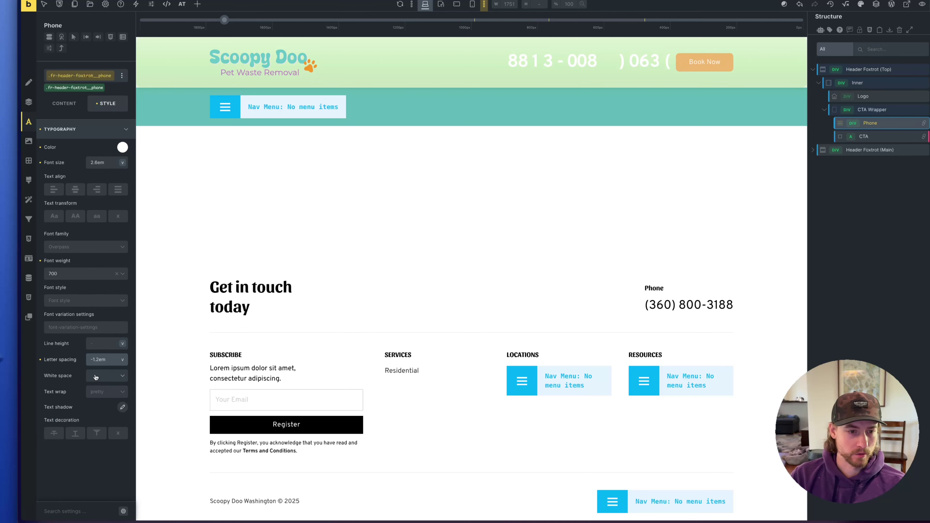
drag(106, 361, 77, 362)
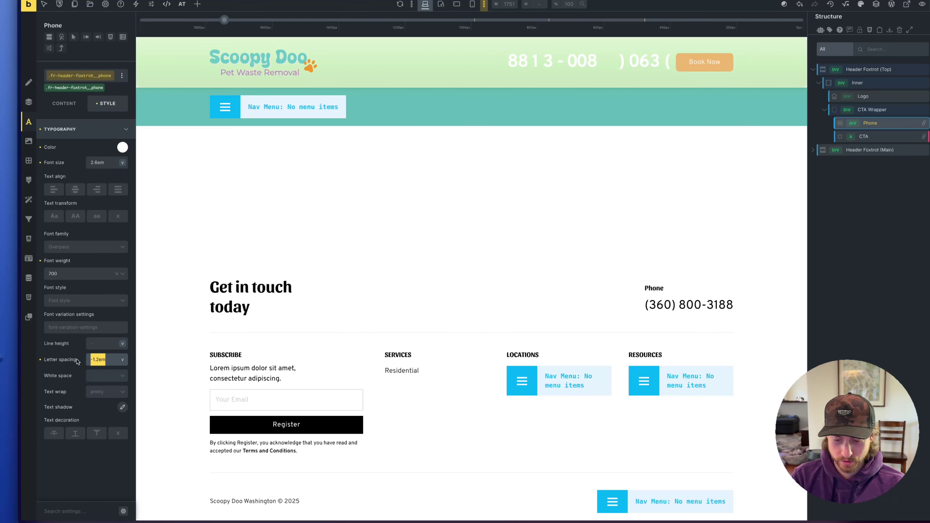
text(-10px)
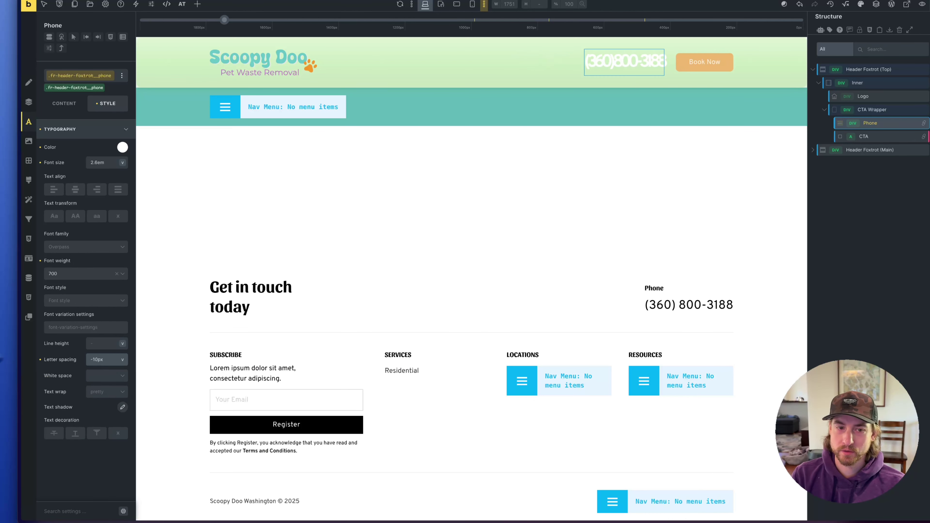
key(Up)
key(Up)
key(Up)
key(Up)
key(Up)
key(Up)
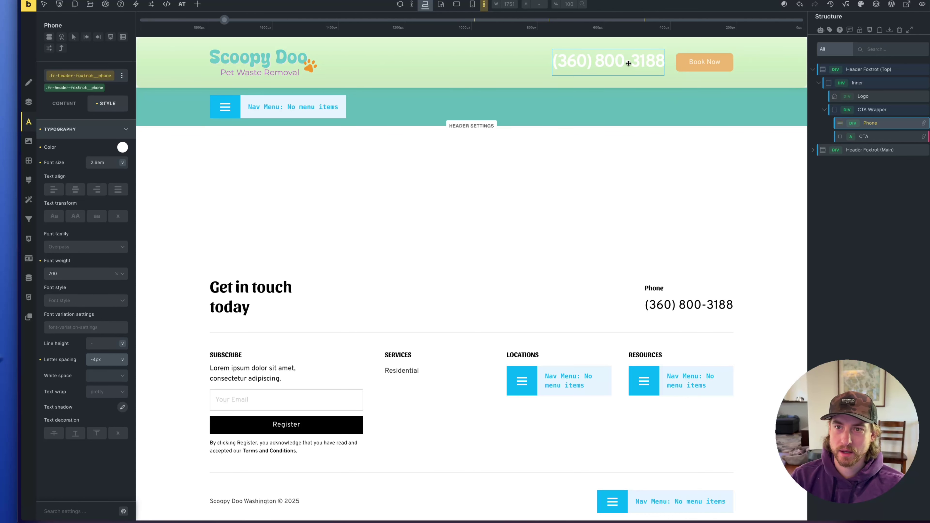
click(101, 164)
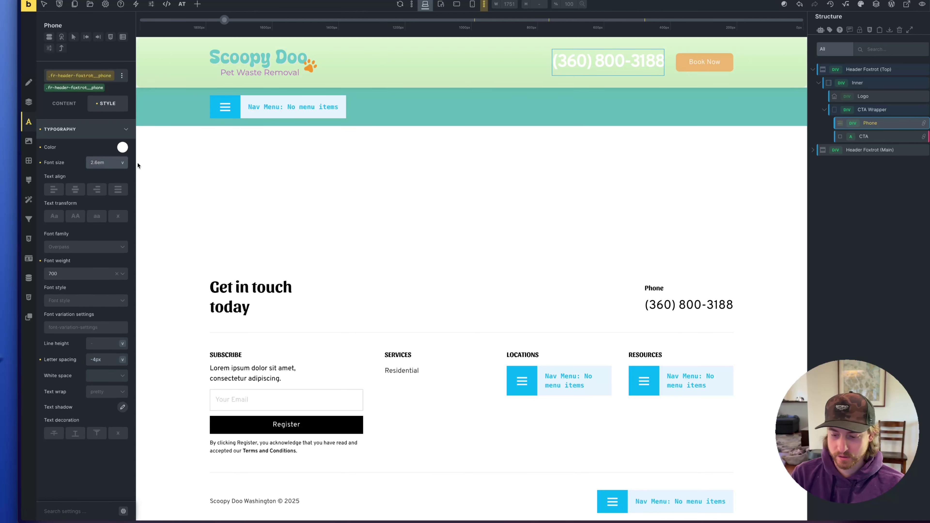
key(Down)
key(Down)
key(Down)
key(Down)
key(Down)
key(Down)
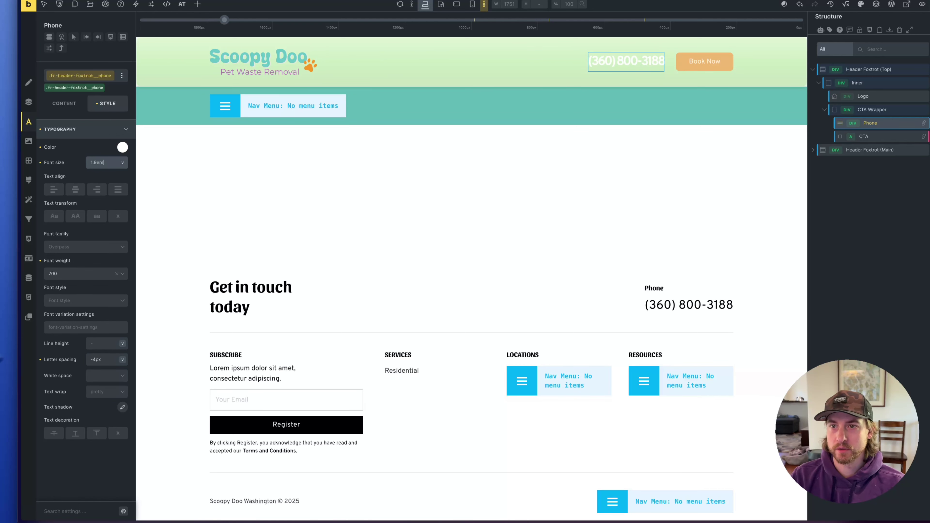
mouse_move(7, 157)
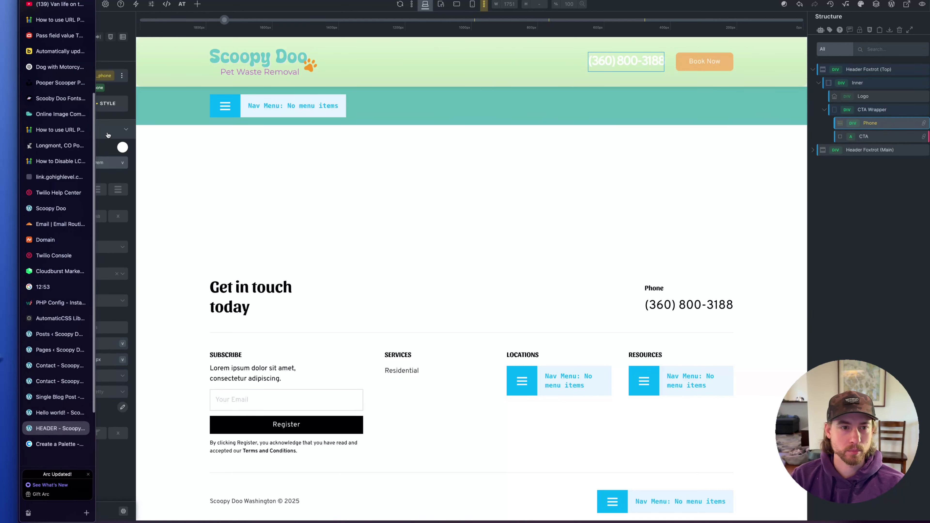
click(123, 147)
Colour the phone number ACSS Primary teal and loosen letter spacing to -2px
click(76, 167)
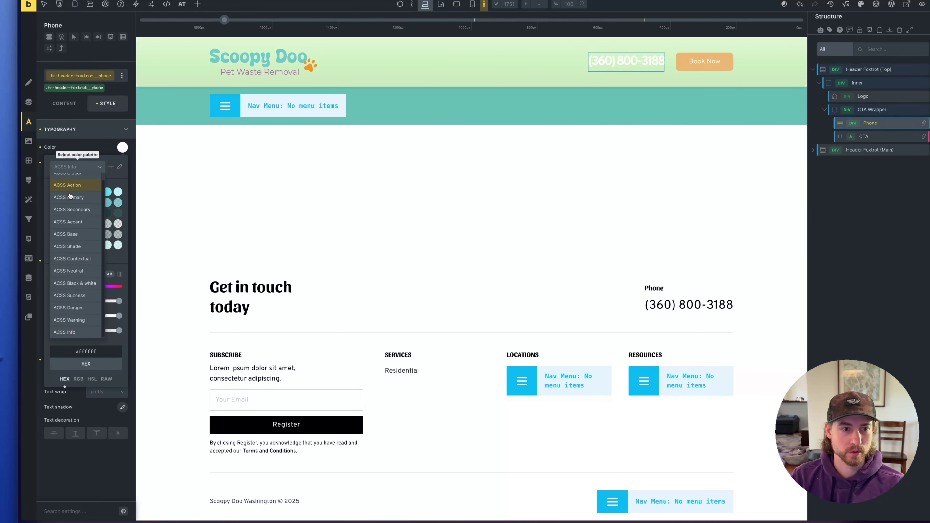
click(75, 197)
click(118, 213)
click(105, 456)
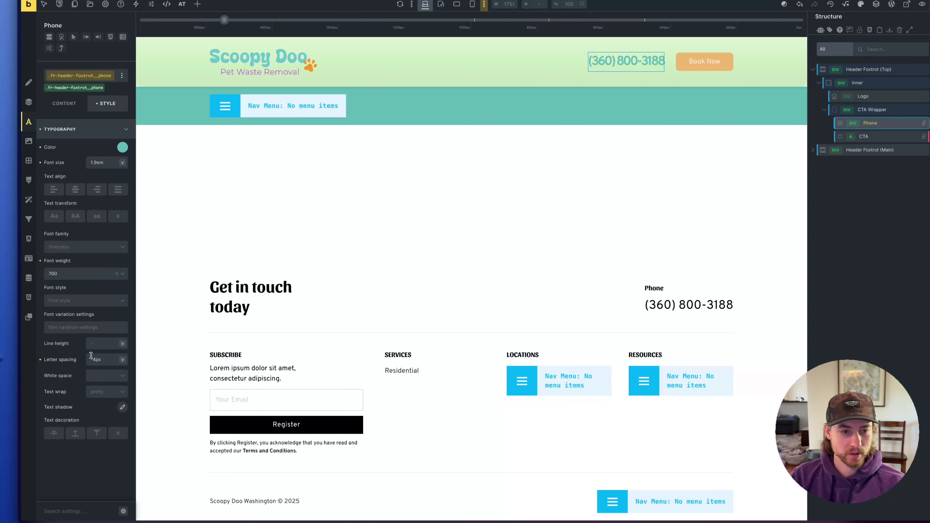
click(101, 358)
key(Up)
key(Up)
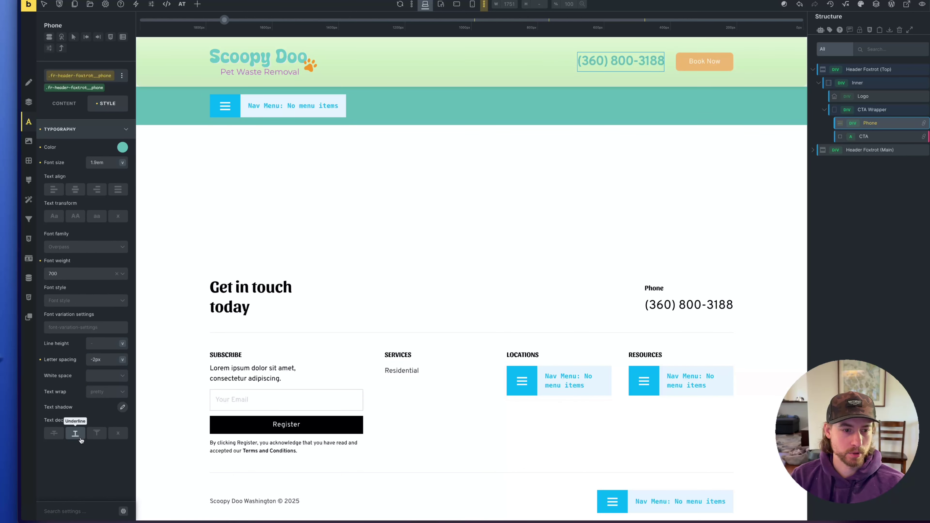
Set the phone number's line height to 1
click(64, 103)
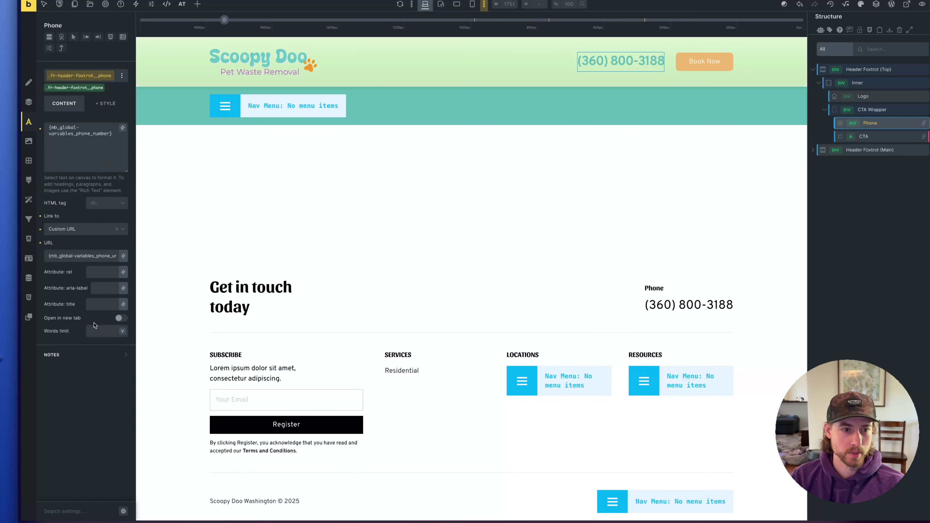
click(888, 111)
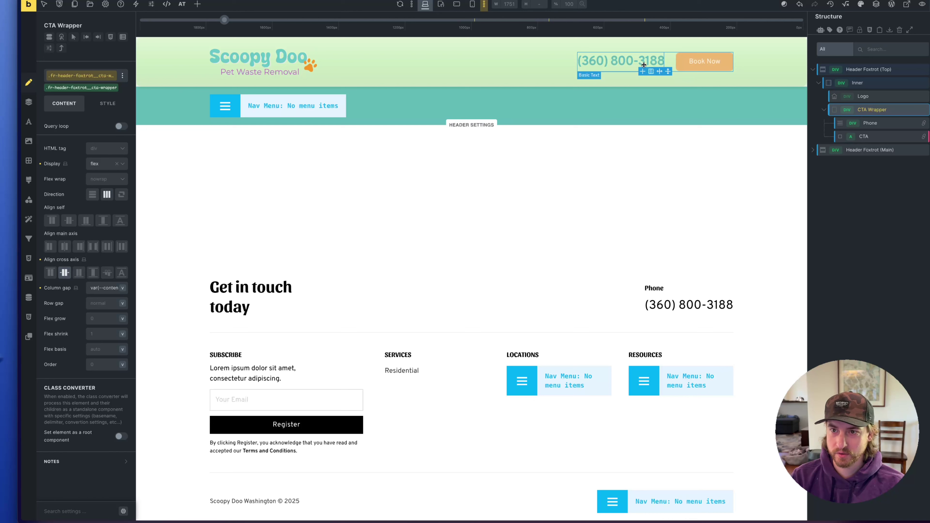
click(621, 67)
click(108, 104)
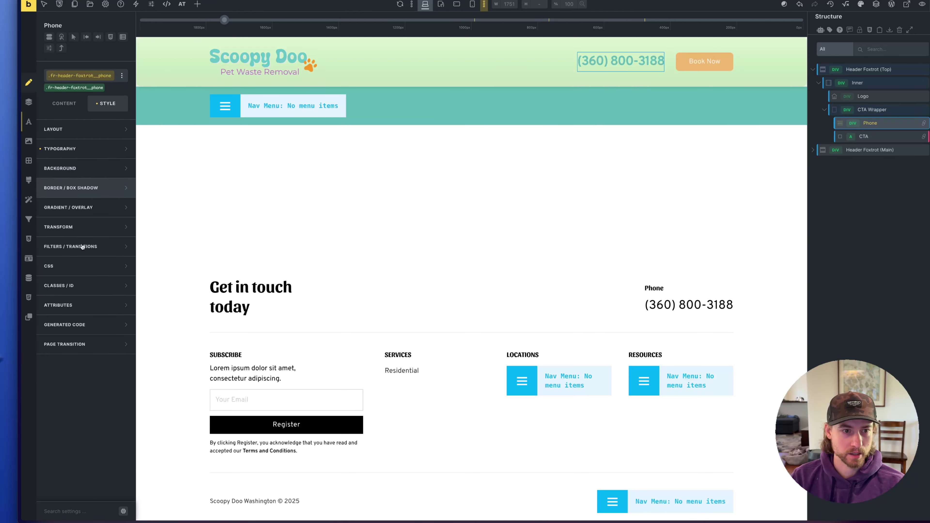
click(73, 147)
click(100, 343)
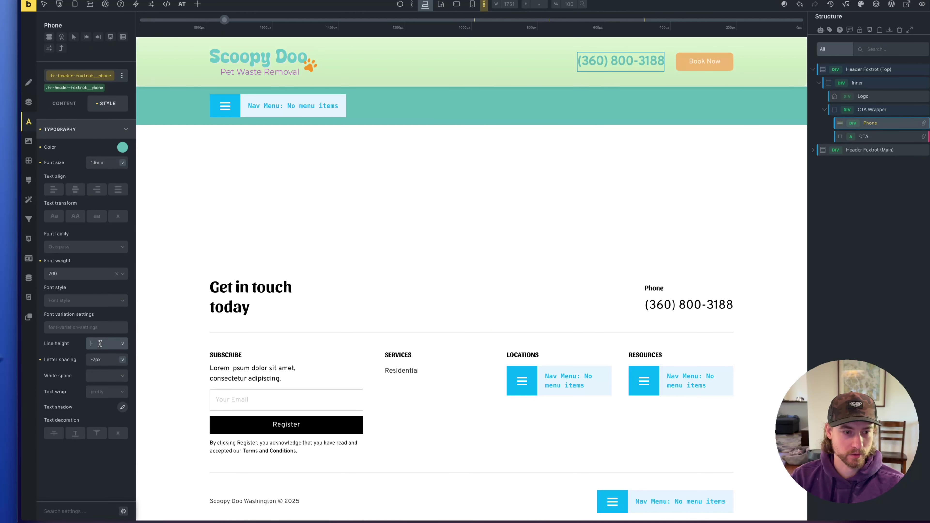
text(1)
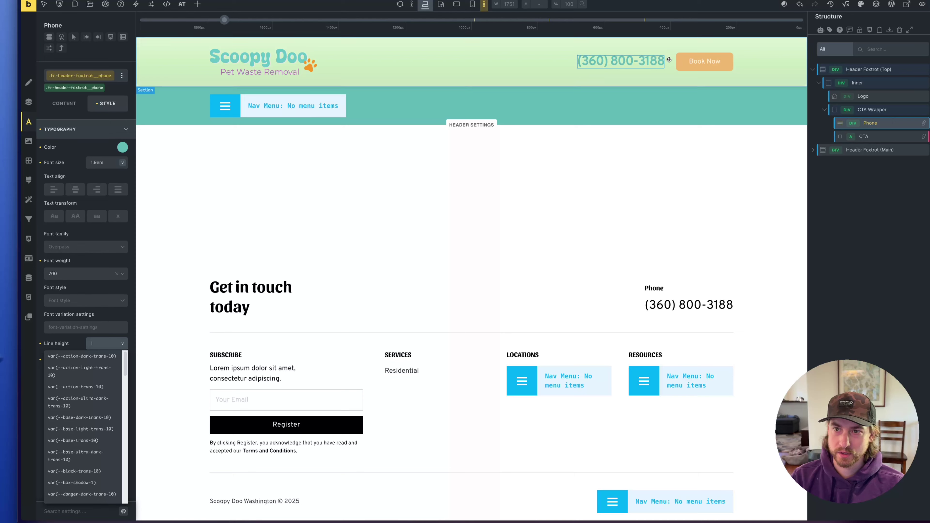
click(104, 343)
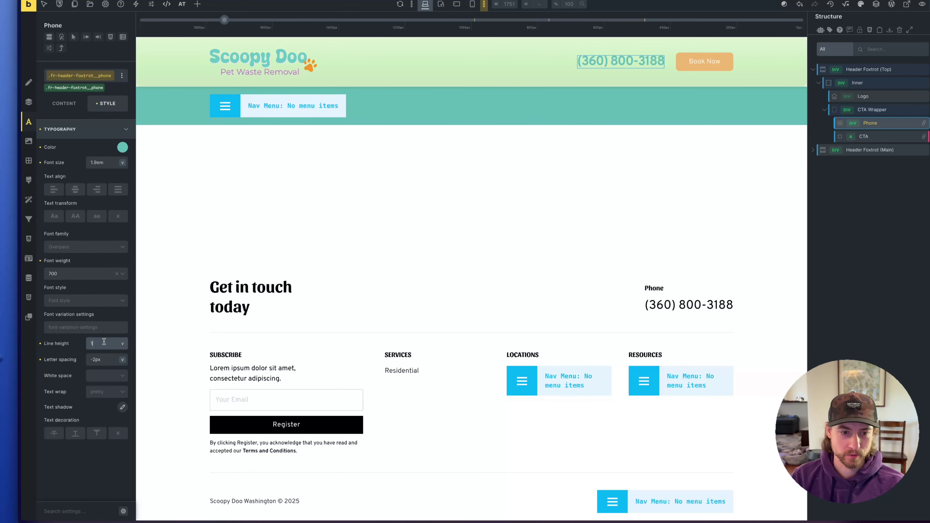
click(104, 344)
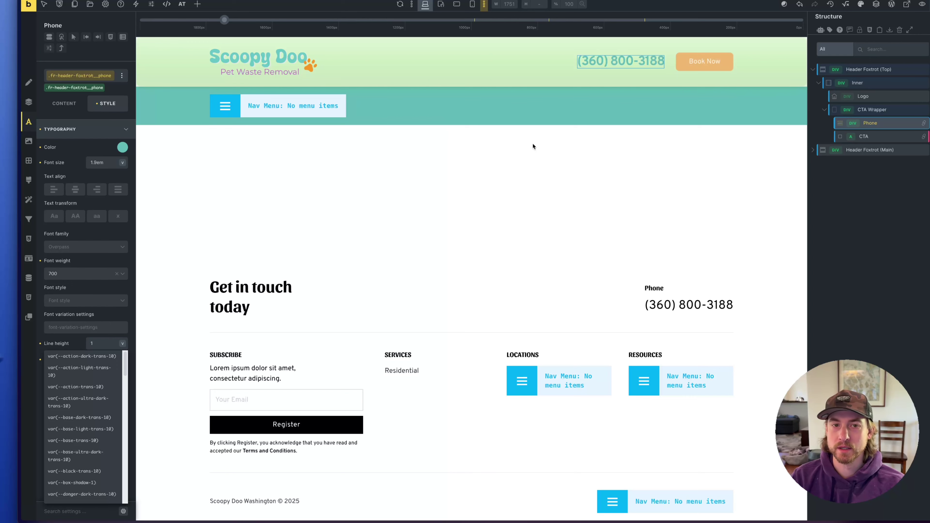
click(701, 62)
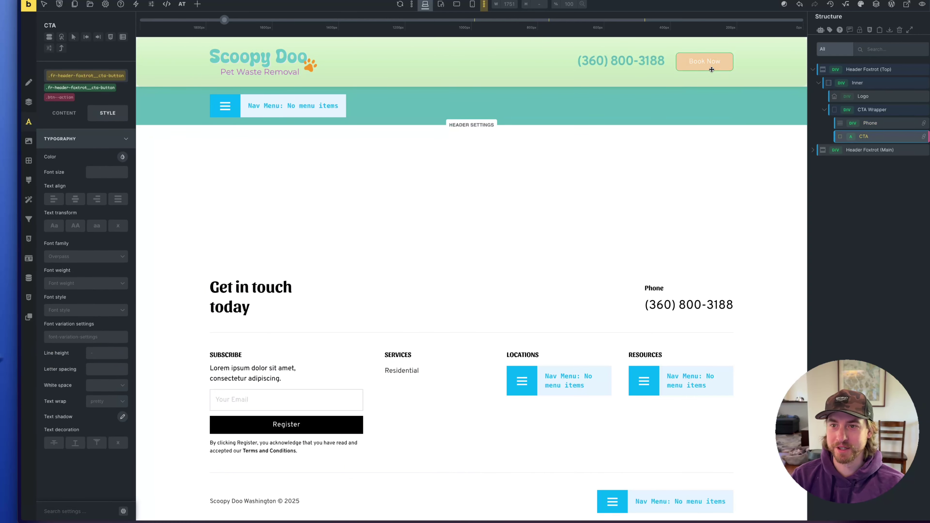
Change the header button label from Book Now to Free Quote
click(64, 113)
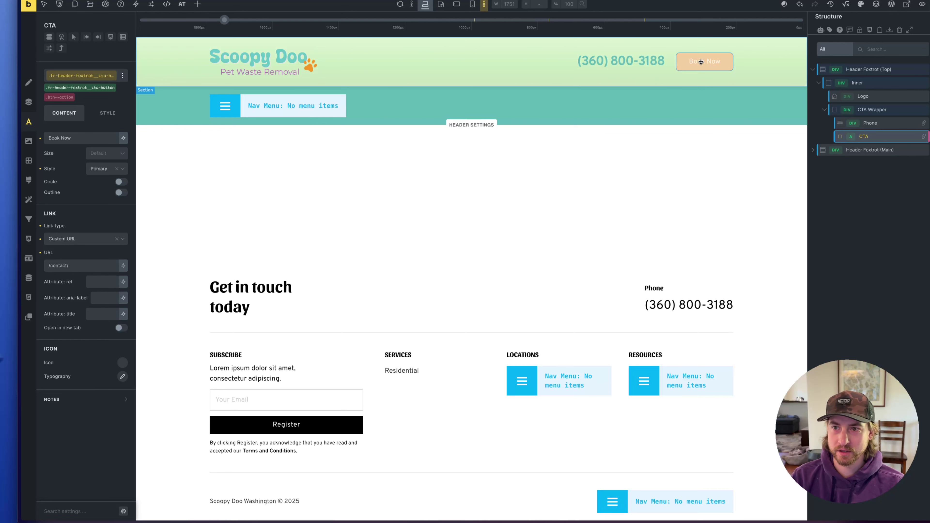
triple_click(78, 140)
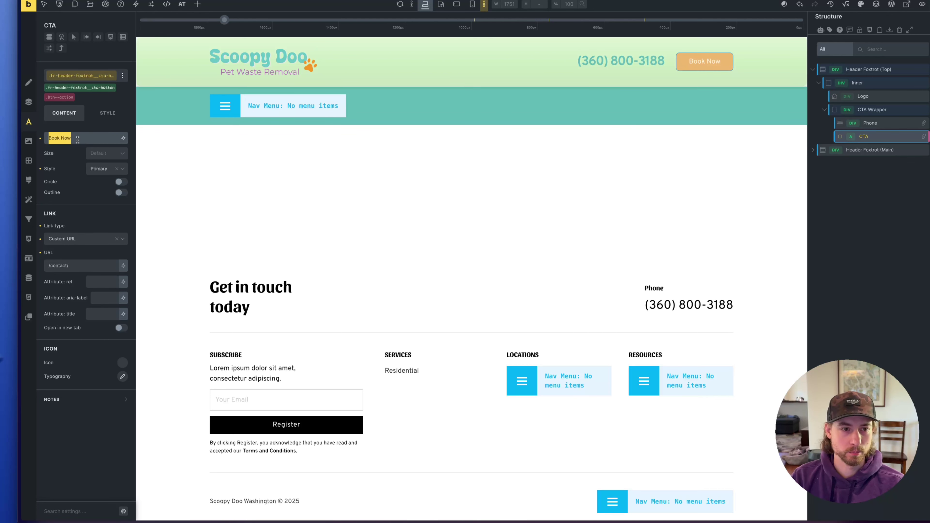
text(Free Quote)
key(Escape)
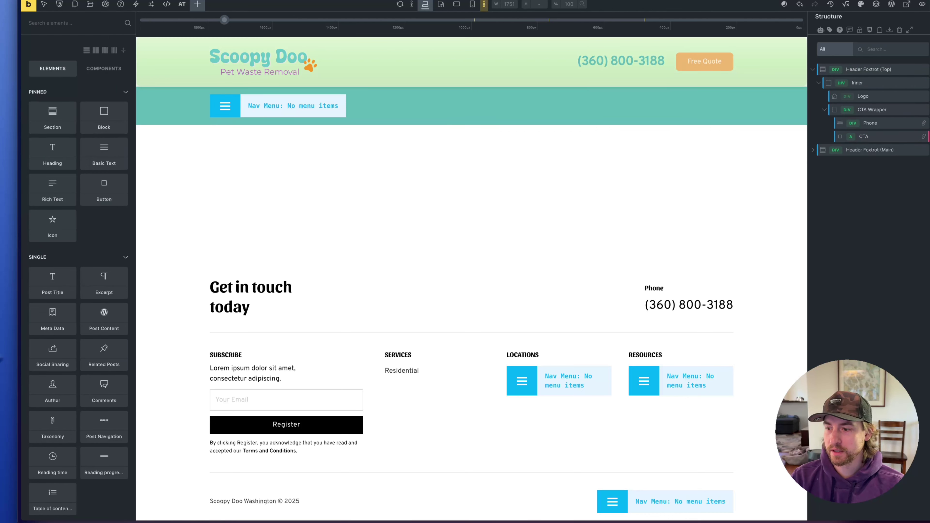
Review Automatic.css's Buttons & Links settings, then its Typography settings
key(ctrl+shift+a)
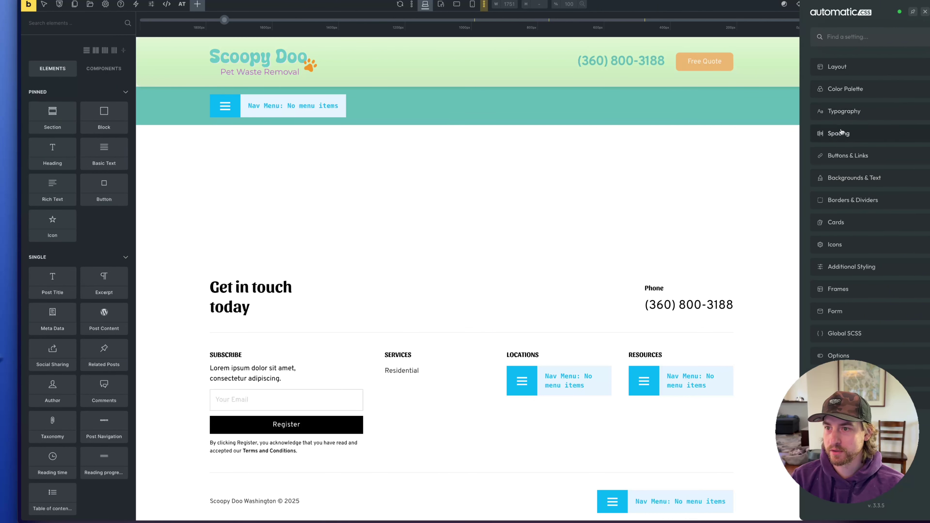
click(843, 155)
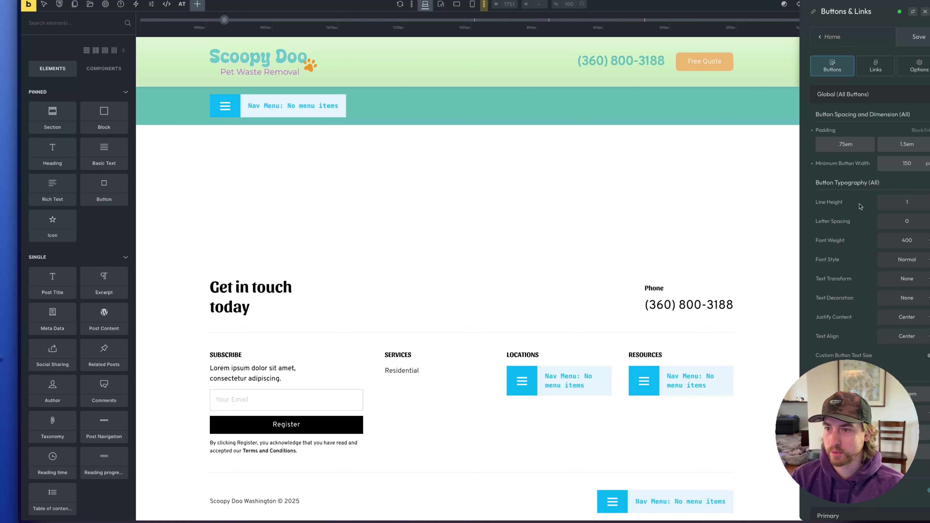
scroll(850, 208, down, 4)
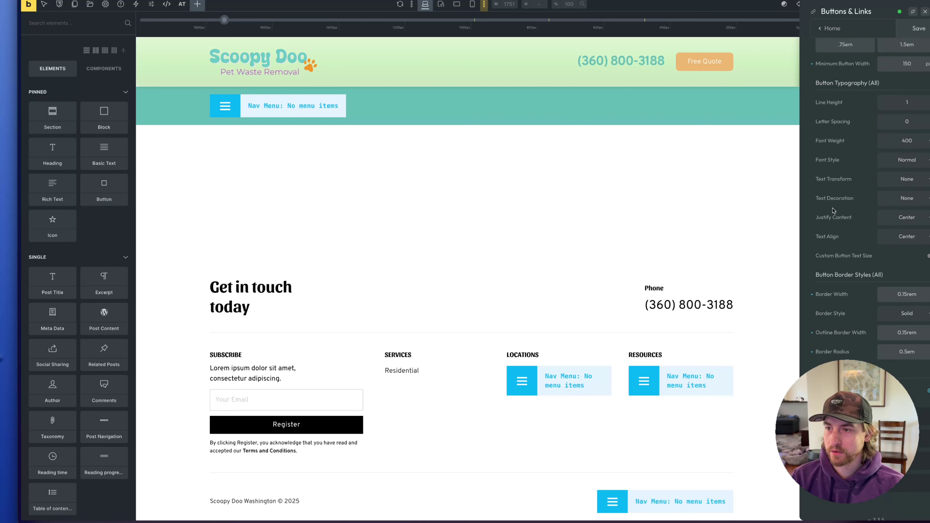
scroll(833, 210, up, 2)
scroll(833, 211, up, 2)
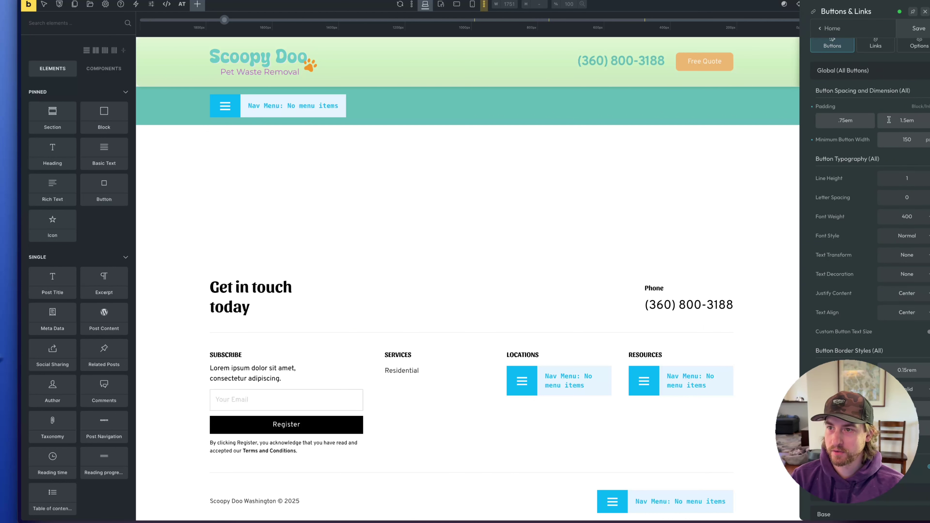
scroll(824, 95, up, 1)
click(829, 37)
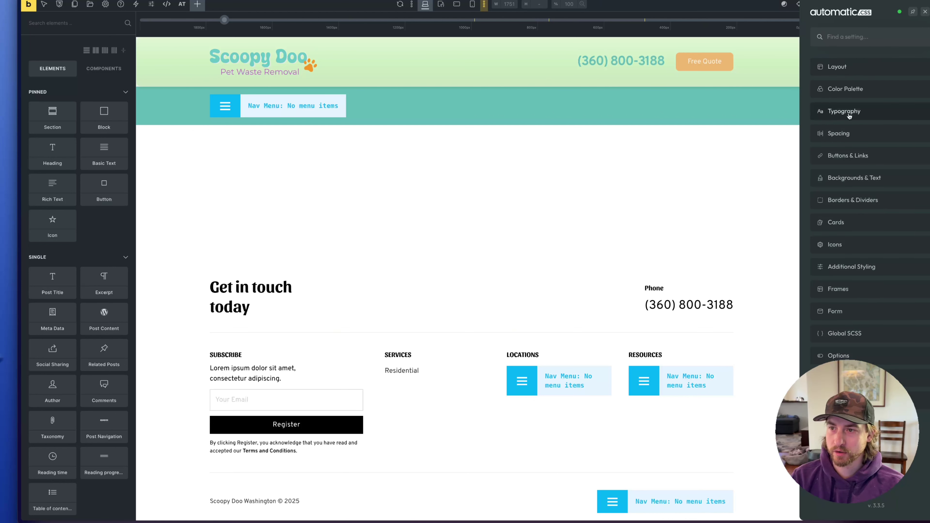
click(848, 110)
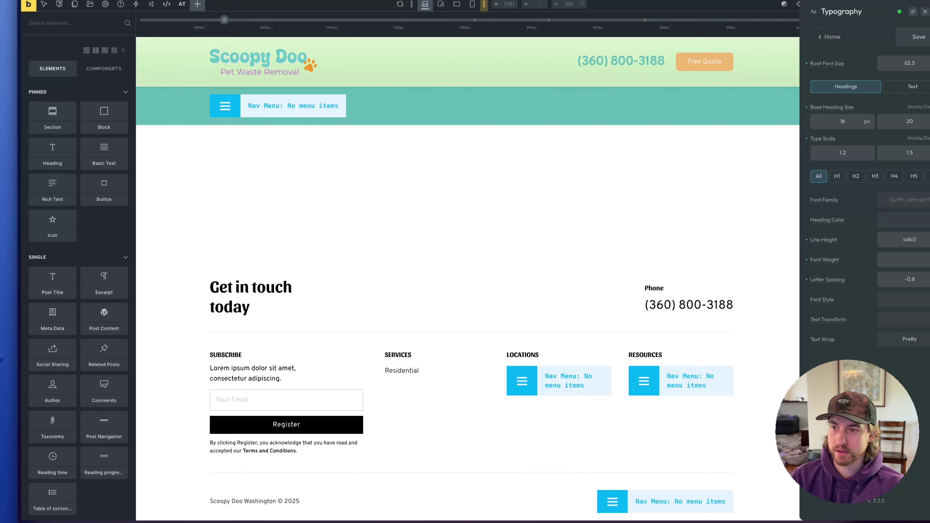
click(105, 4)
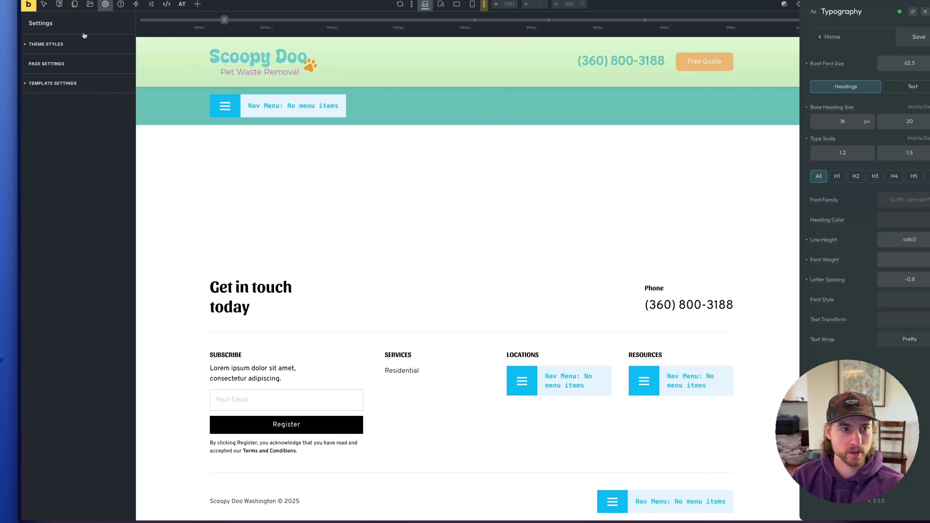
Set the Theme Styles button typography font family to Sansita
click(57, 43)
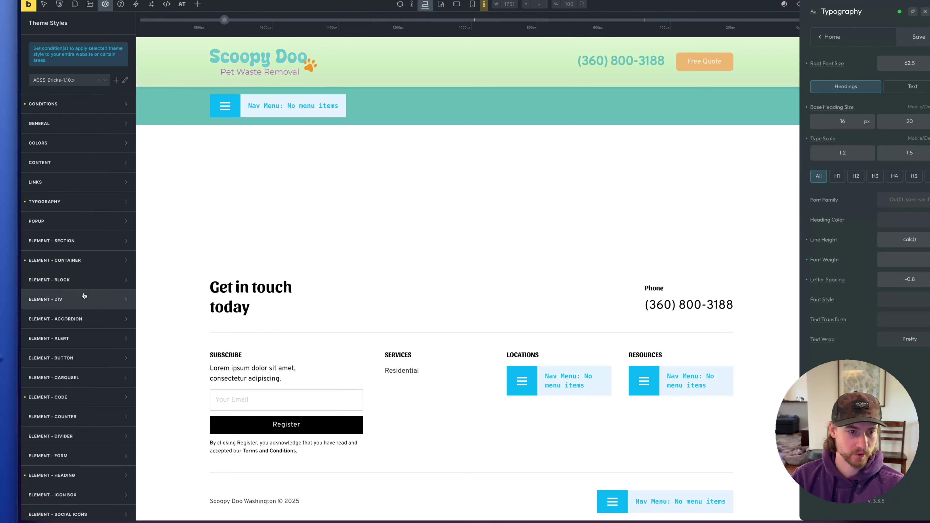
scroll(73, 355, down, 1)
click(73, 355)
scroll(73, 356, down, 4)
click(122, 250)
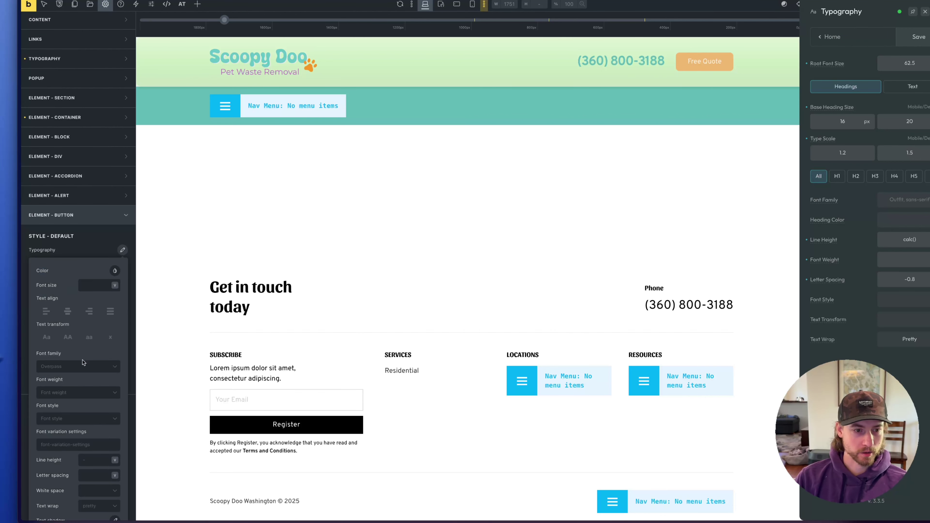
click(82, 366)
text(s)
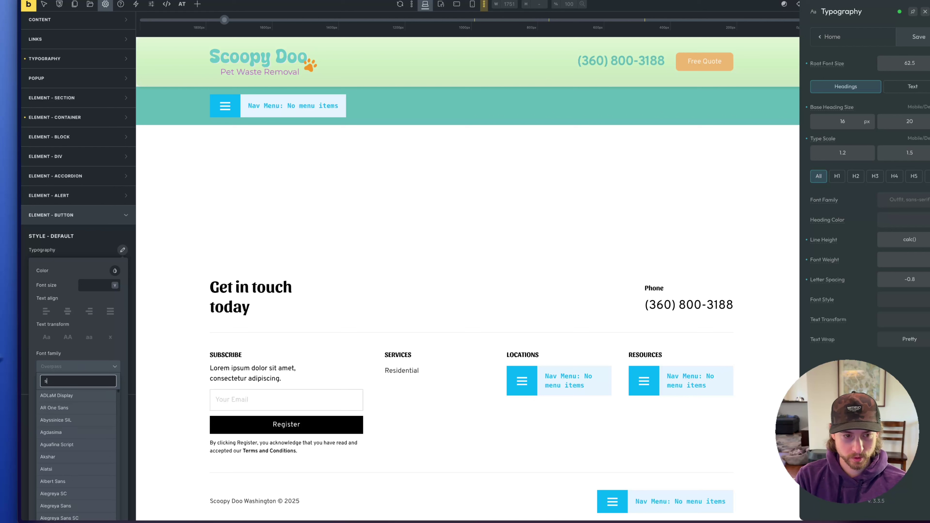
text(ansi)
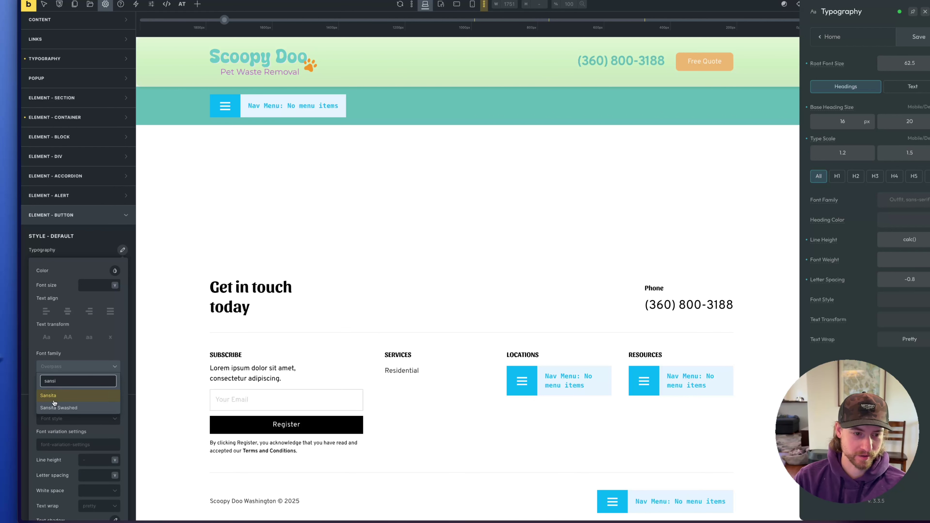
click(54, 397)
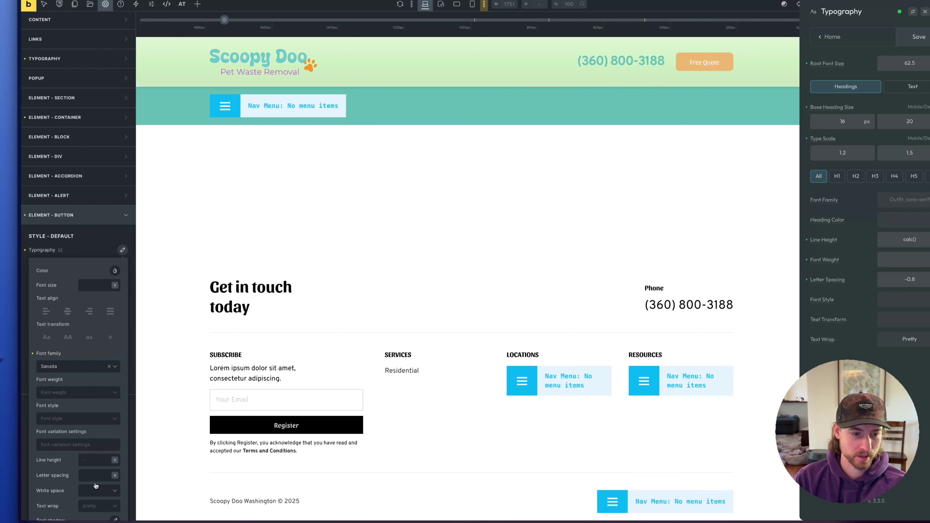
scroll(95, 487, down, 1)
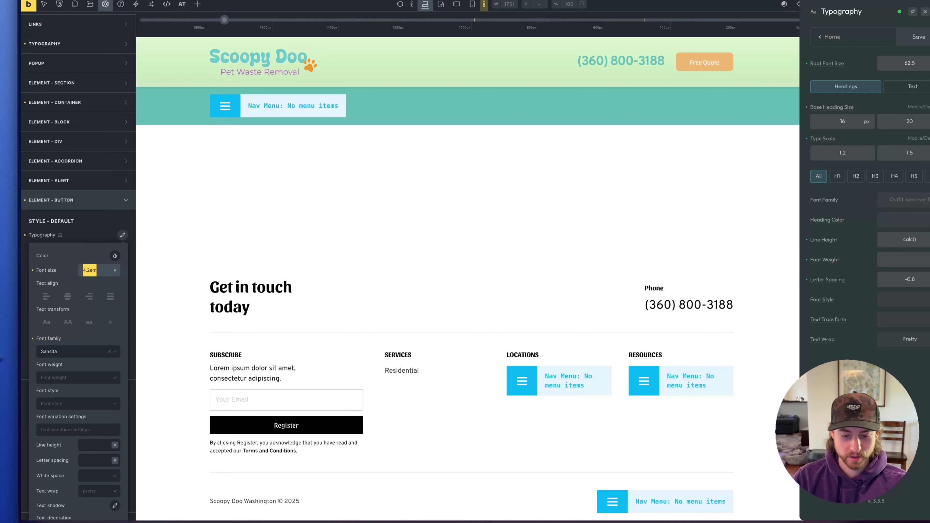
key(Escape)
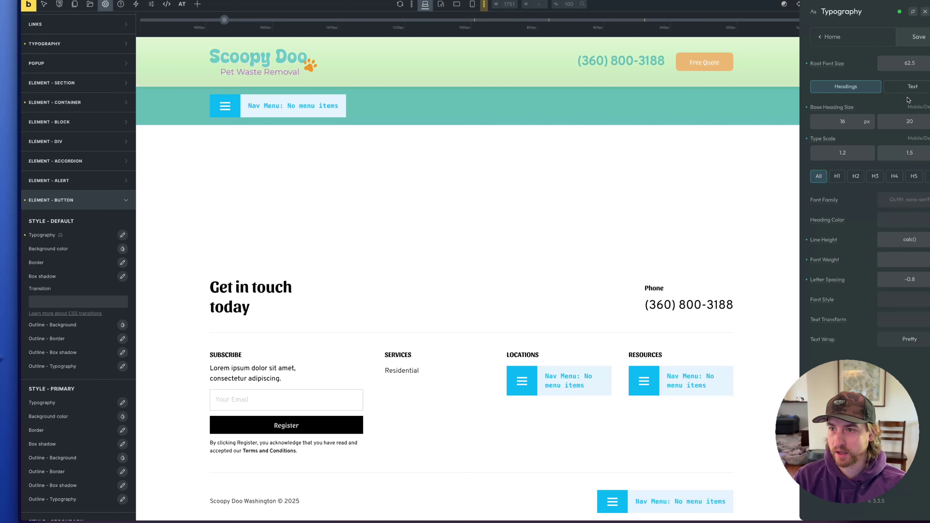
In AutomaticCSS Buttons & Links, set the primary button text size to 1.2em
click(823, 39)
click(838, 125)
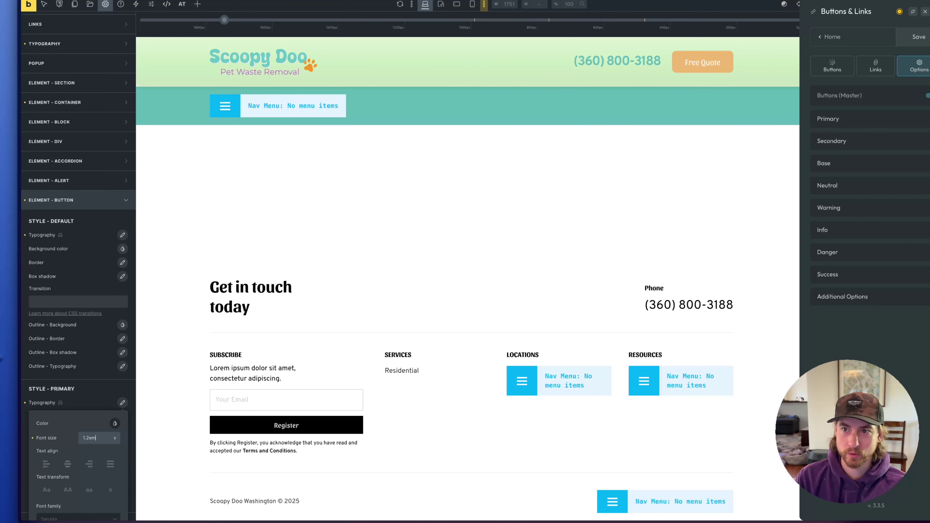
key(Down)
key(Up)
key(Down)
key(Up)
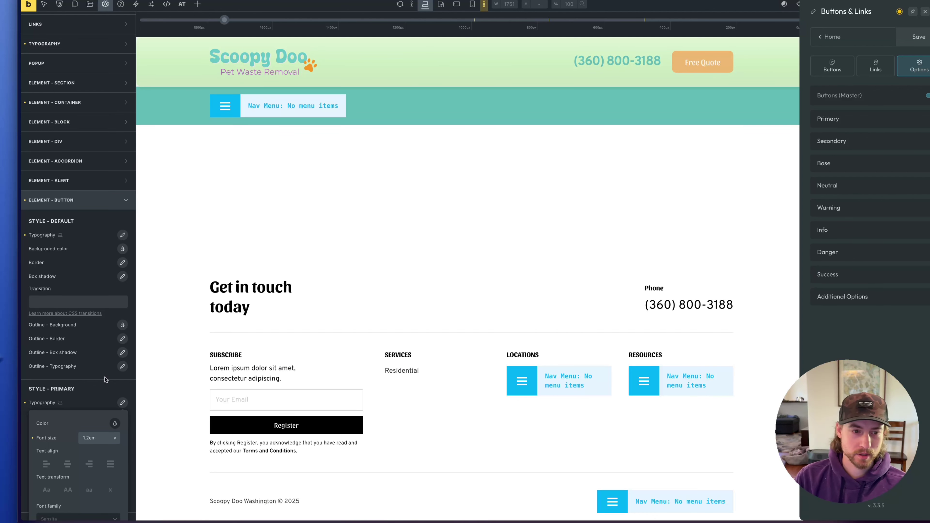
click(105, 375)
Cut the padding for all buttons to .5em in the general button settings
scroll(110, 370, down, 2)
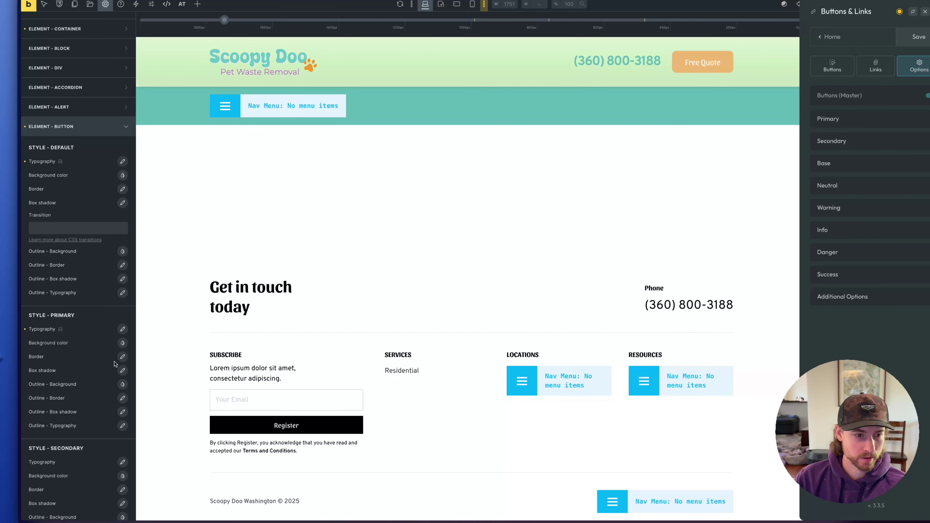
click(857, 118)
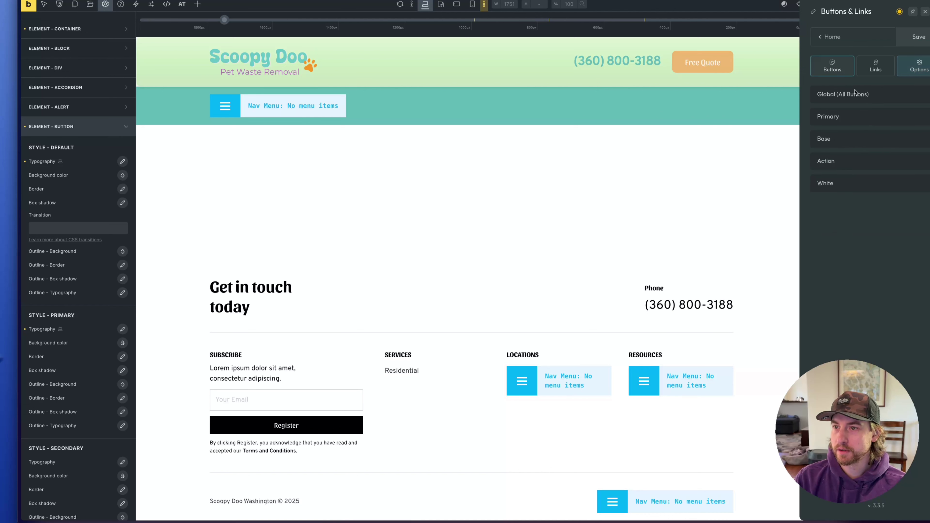
click(832, 65)
click(884, 92)
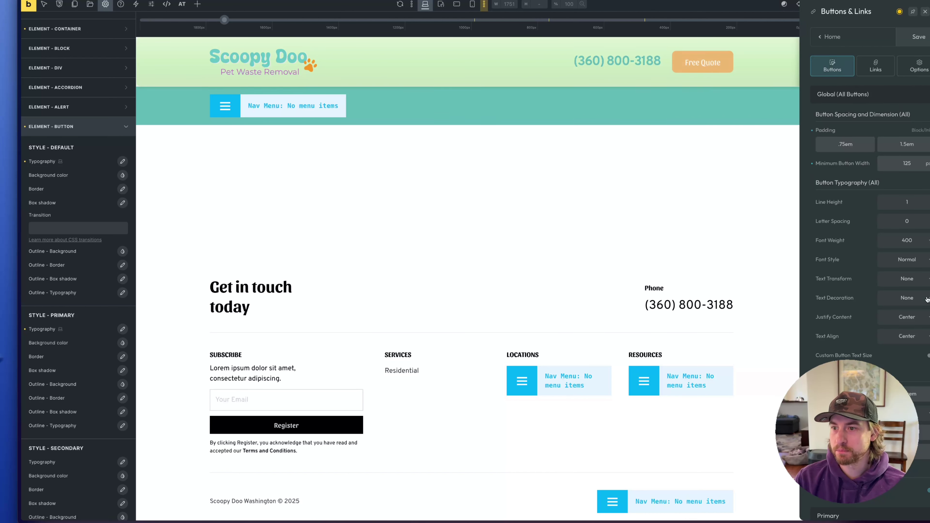
scroll(863, 143, down, 1)
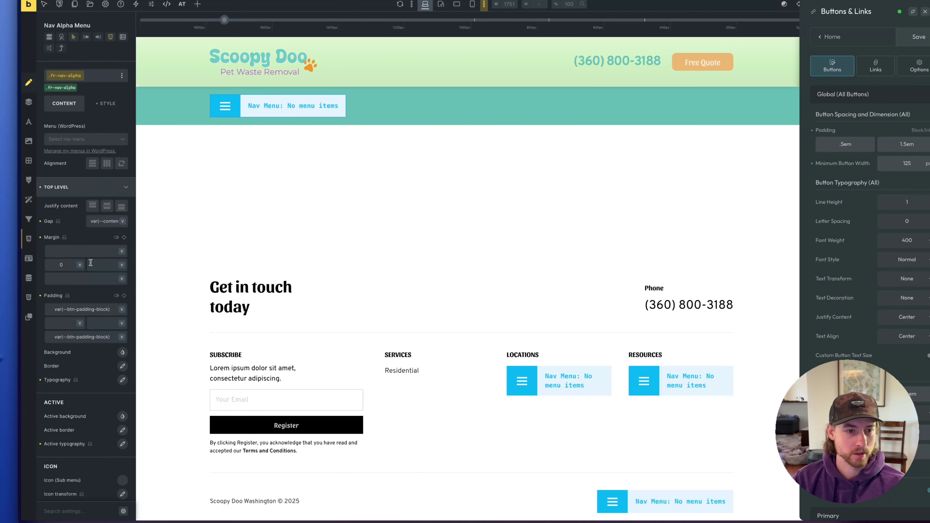
scroll(99, 338, down, 1)
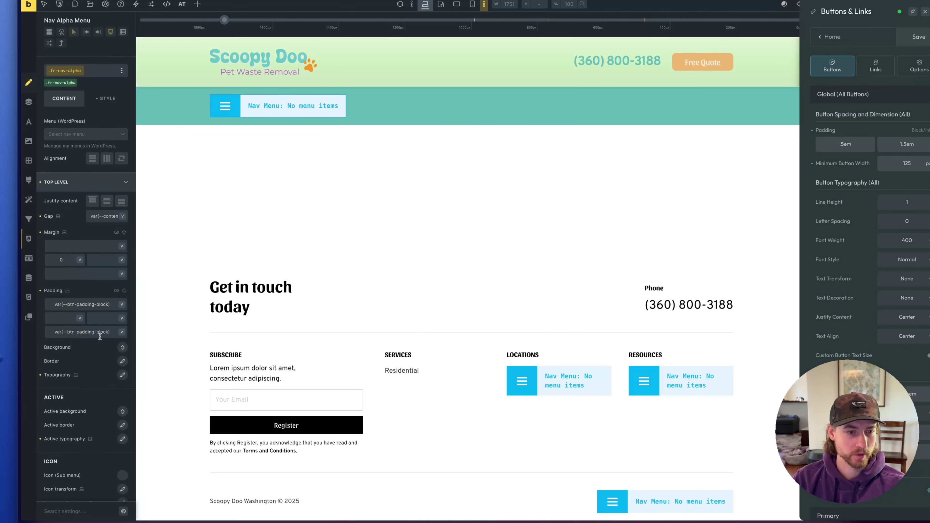
Give the Nav Alpha Menu top-level links white text at font weight 500, then close Buttons & Links
click(121, 370)
scroll(72, 282, down, 2)
click(93, 316)
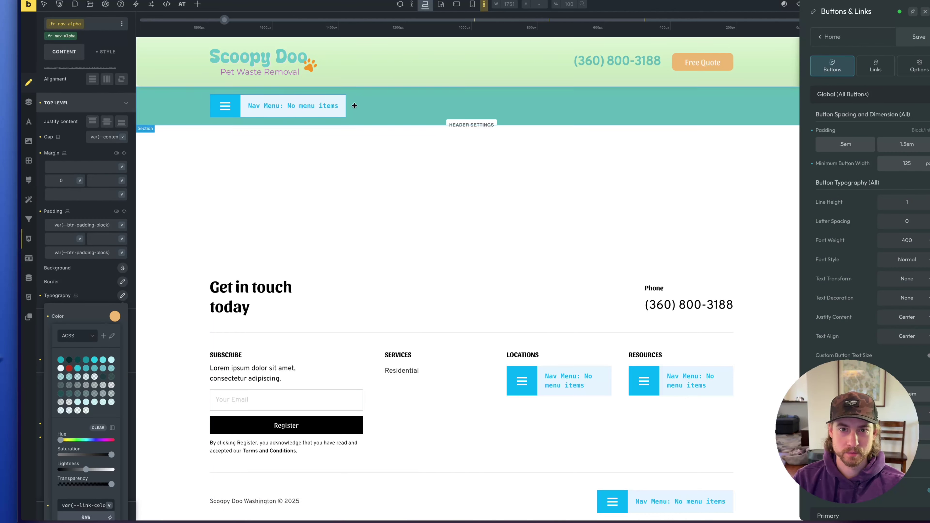
scroll(86, 337, down, 4)
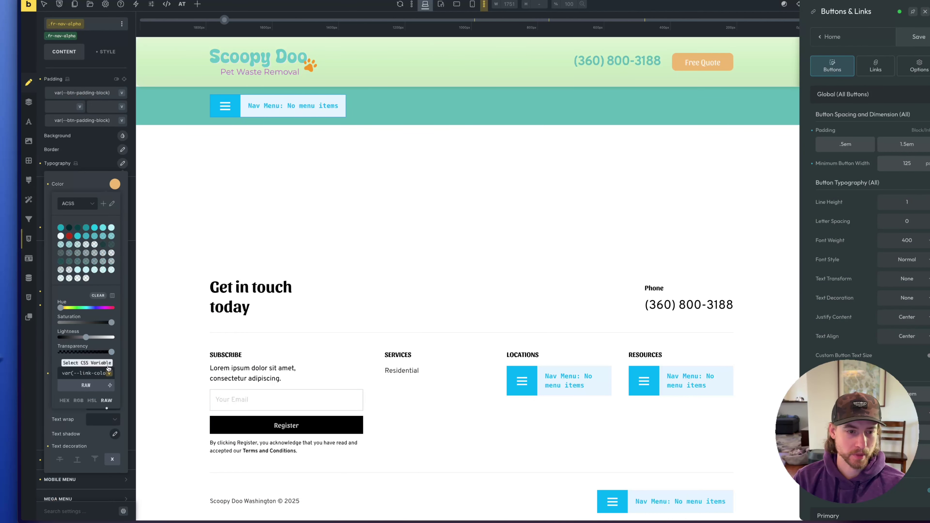
drag(86, 337, 139, 338)
click(93, 182)
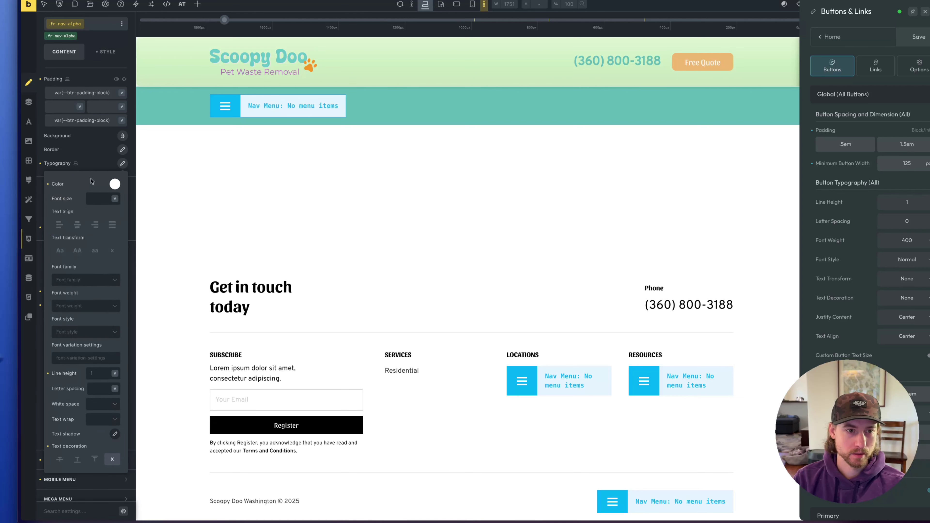
click(88, 307)
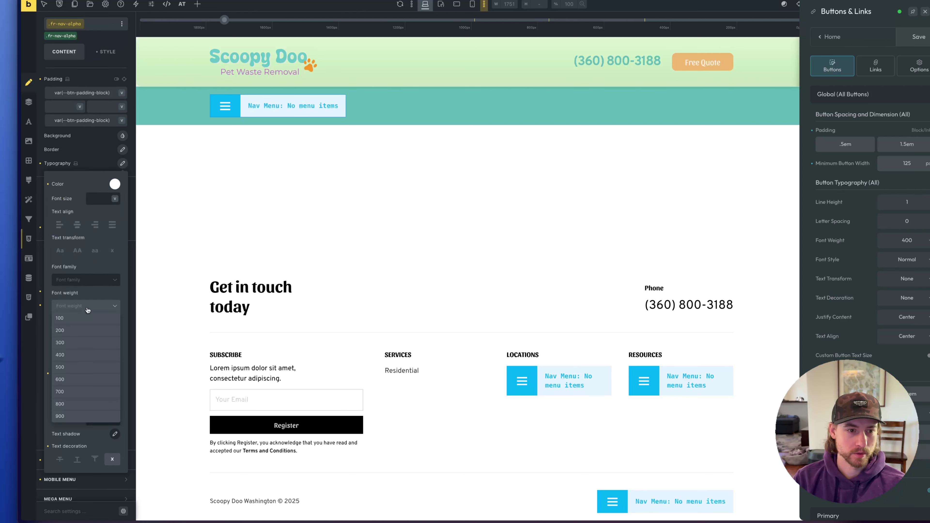
click(84, 368)
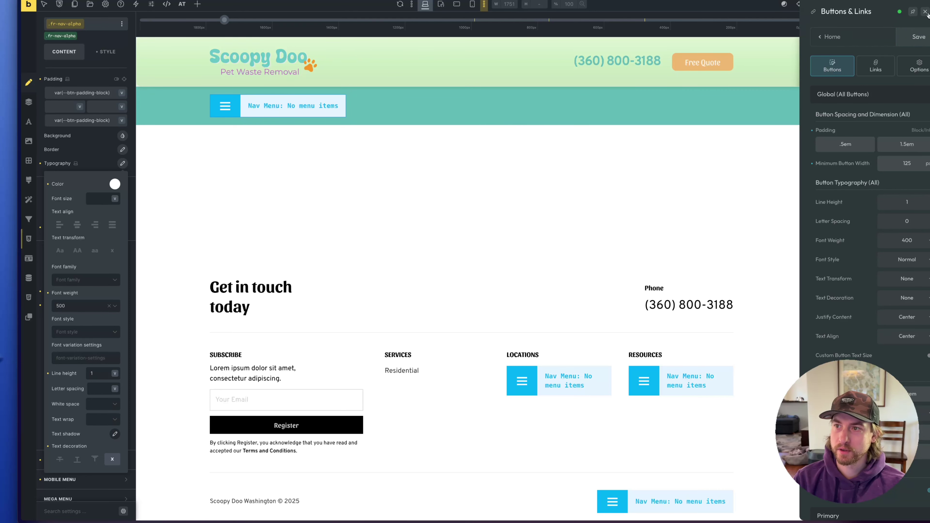
click(925, 12)
mouse_move(18, 256)
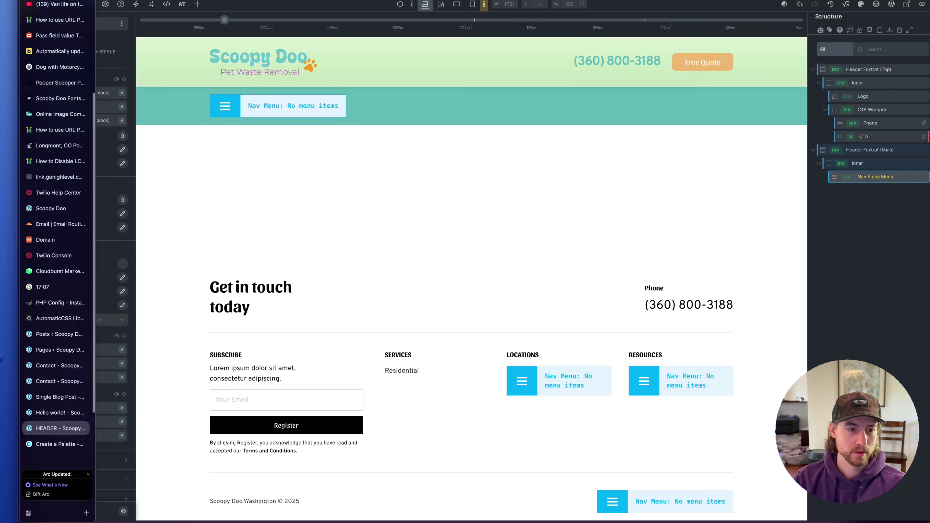
Open the live Contact page and check the header's logo, teal phone number and Free Quote button
click(60, 366)
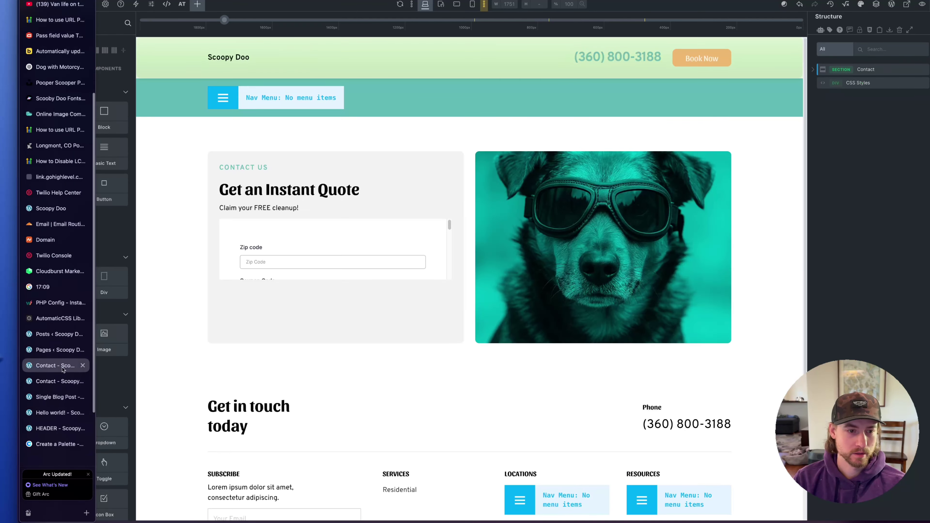
mouse_move(19, 341)
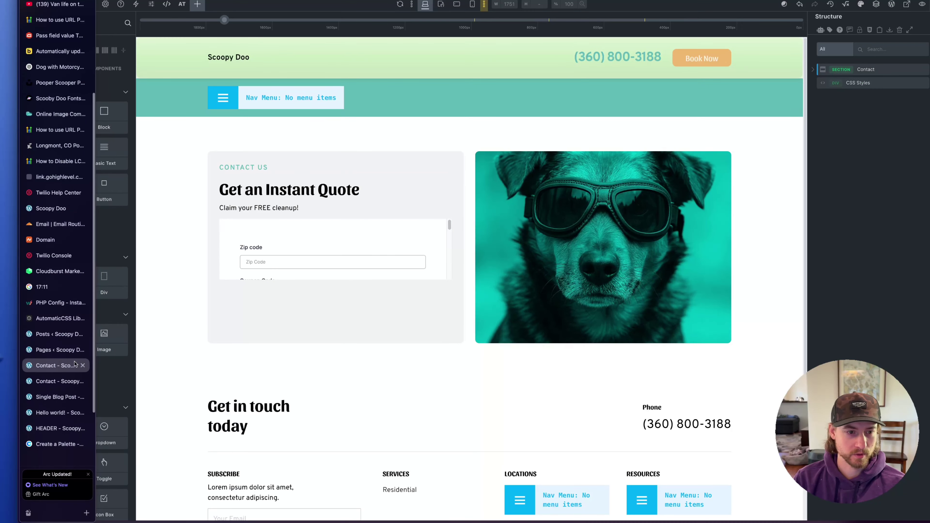
click(83, 366)
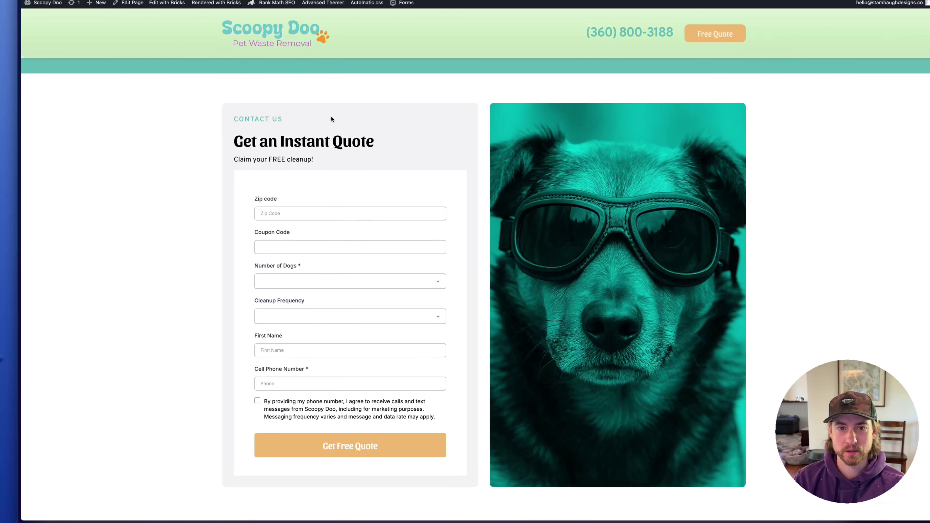
scroll(445, 241, down, 7)
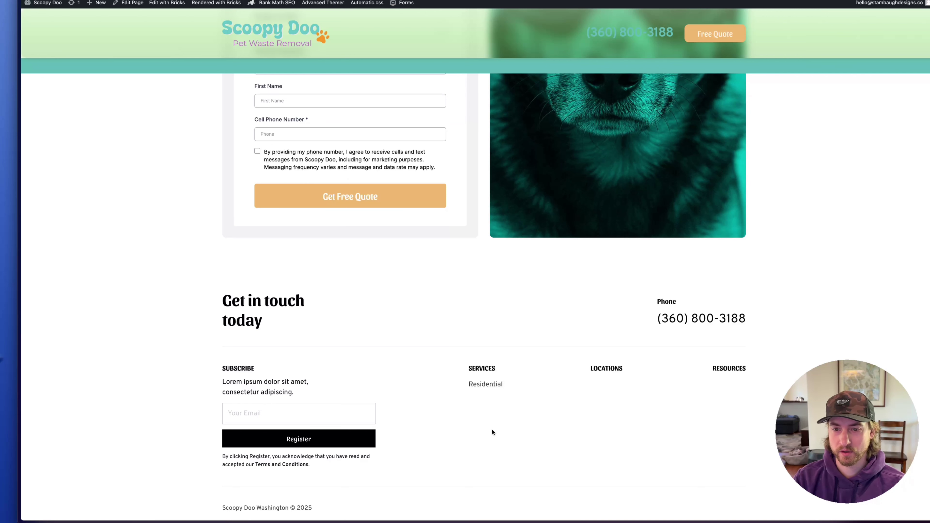
scroll(447, 448, up, 5)
scroll(447, 450, up, 1)
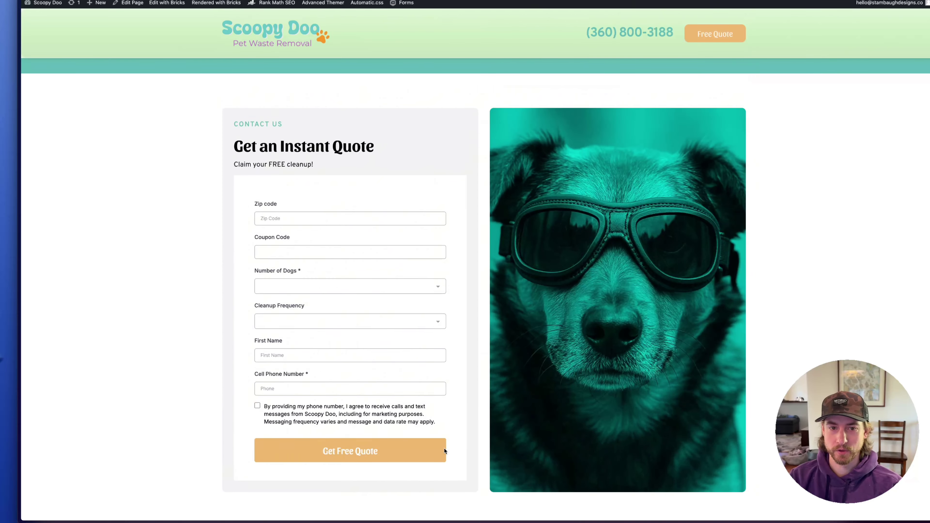
mouse_move(19, 359)
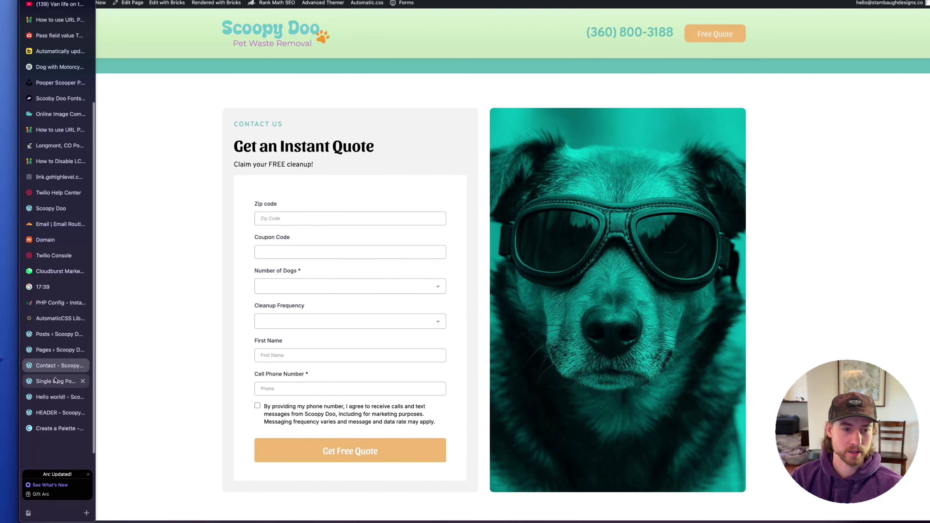
click(57, 351)
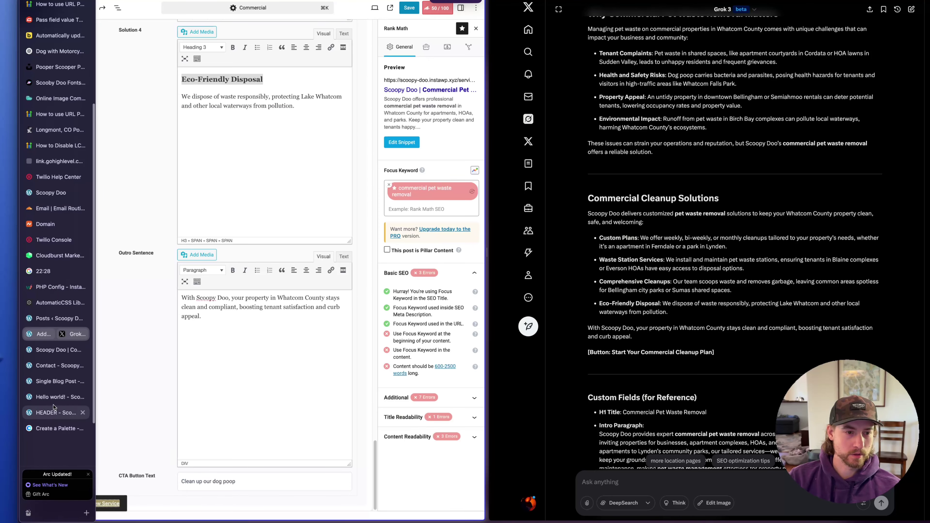
click(55, 350)
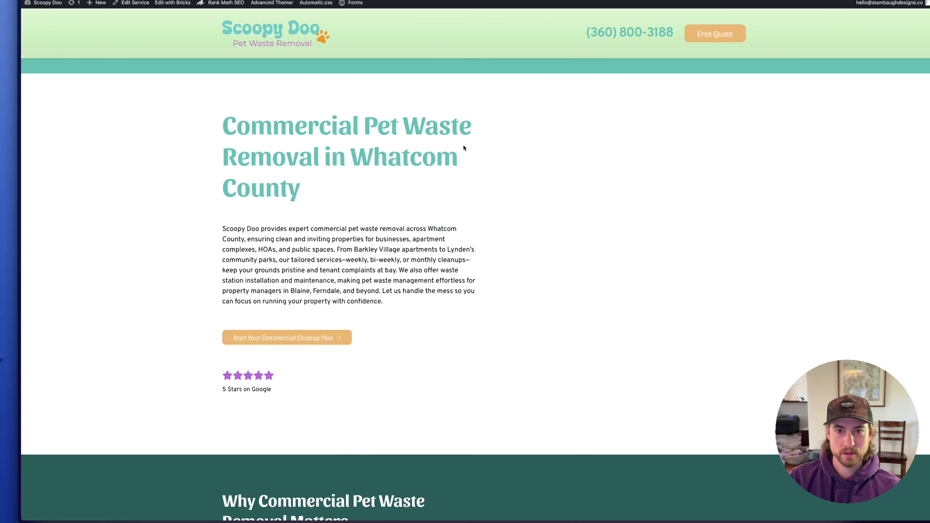
drag(223, 124, 407, 170)
click(322, 227)
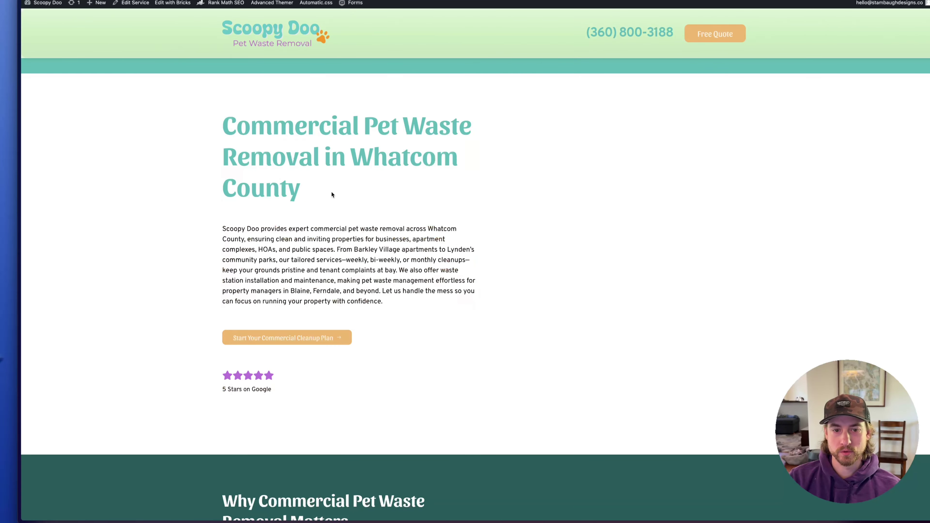
scroll(367, 220, down, 3)
scroll(401, 239, up, 3)
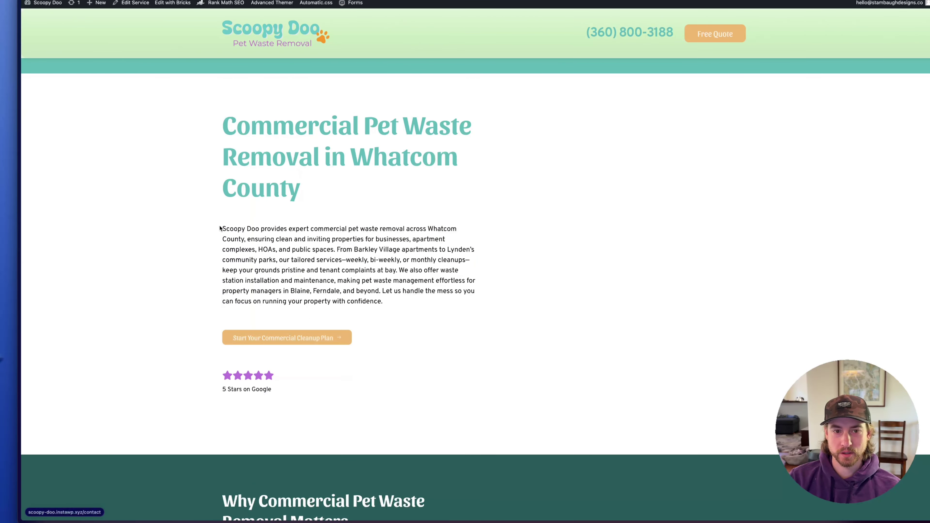
drag(219, 225, 294, 358)
click(296, 353)
scroll(738, 292, down, 4)
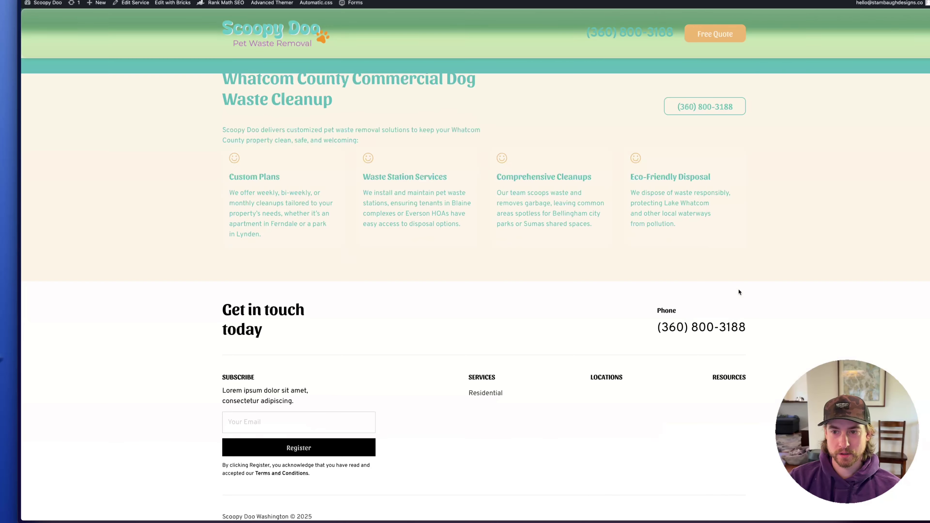
scroll(739, 291, up, 8)
scroll(428, 366, up, 9)
scroll(441, 384, down, 10)
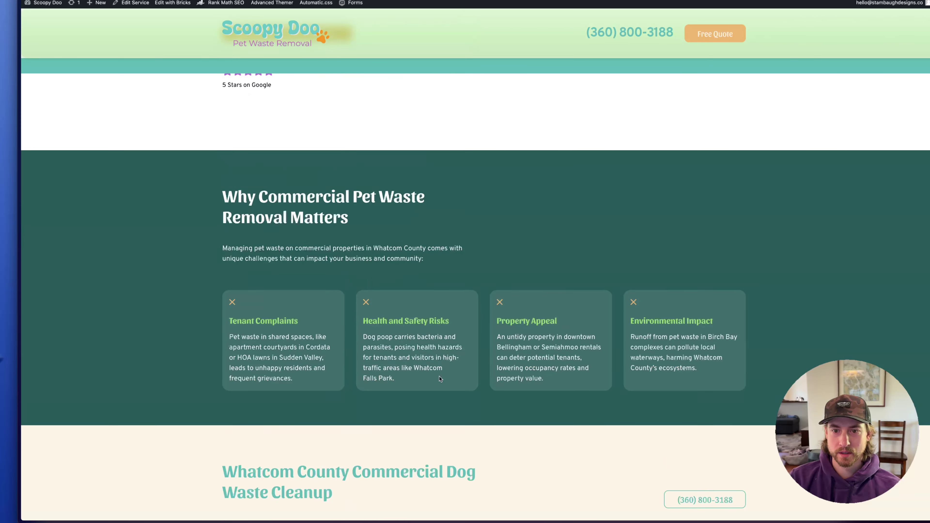
scroll(440, 378, up, 10)
scroll(576, 274, up, 2)
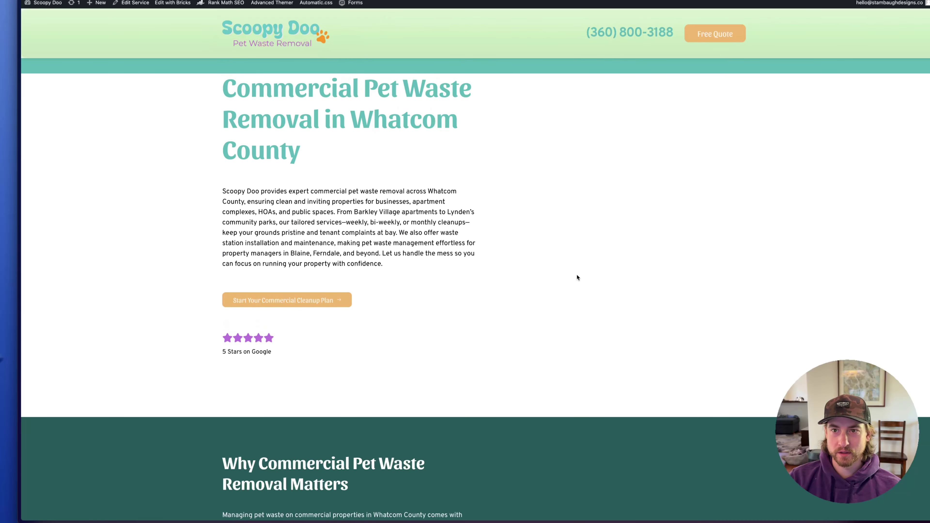
mouse_move(1, 359)
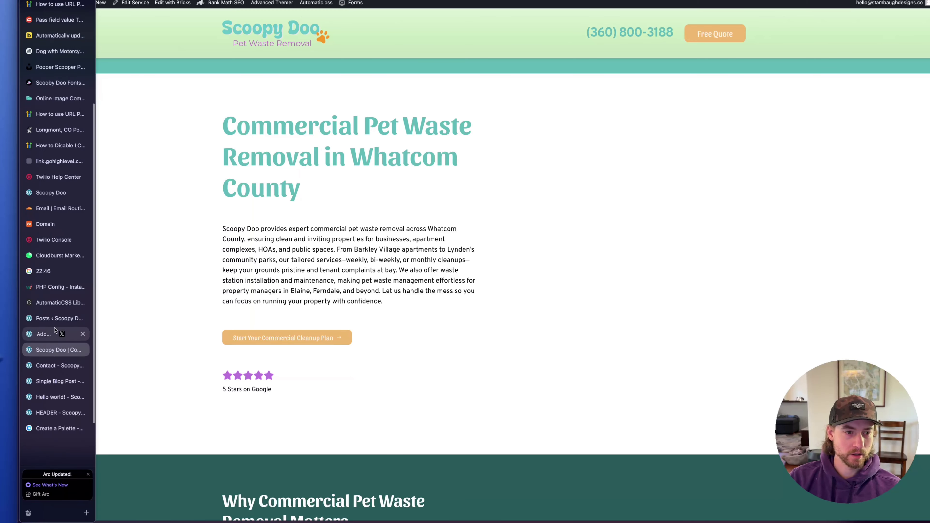
Set the Services-folder dog waste station photo as the Commercial service's featured image, then view the live page
click(55, 319)
click(43, 334)
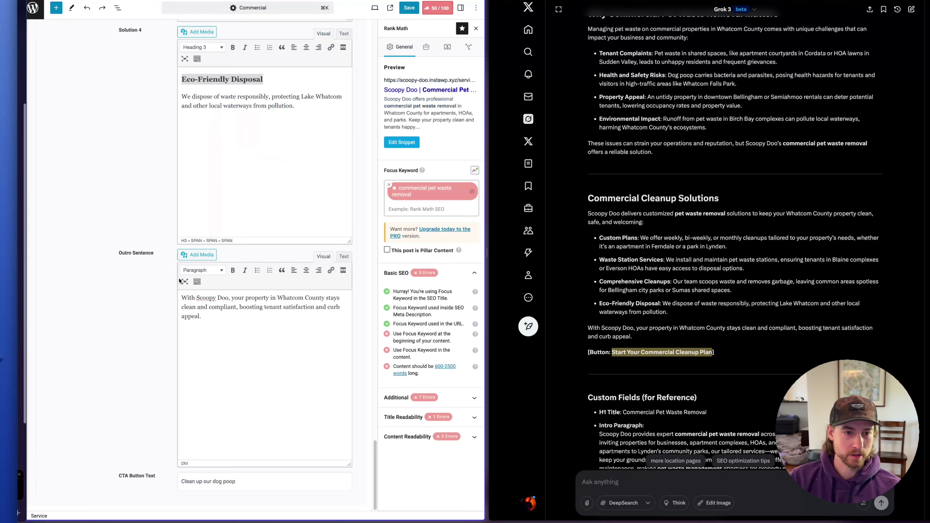
click(461, 7)
click(432, 66)
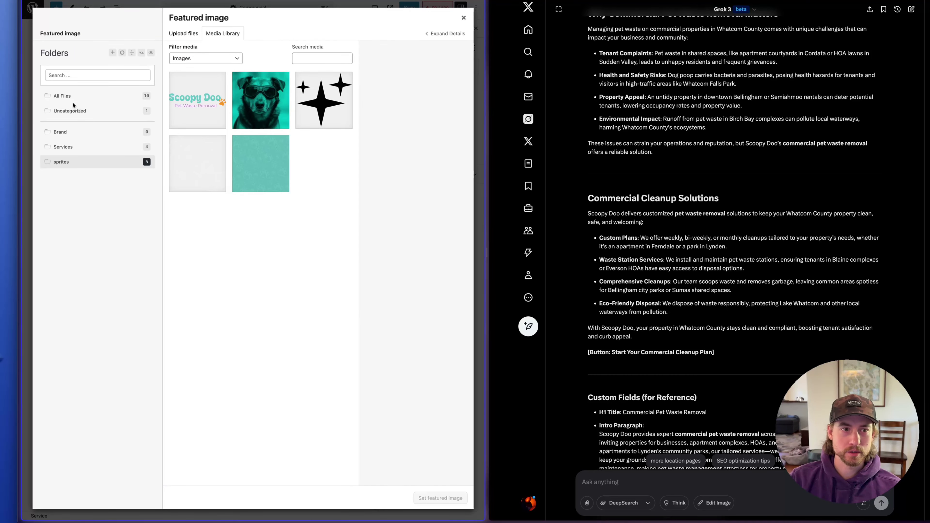
click(59, 147)
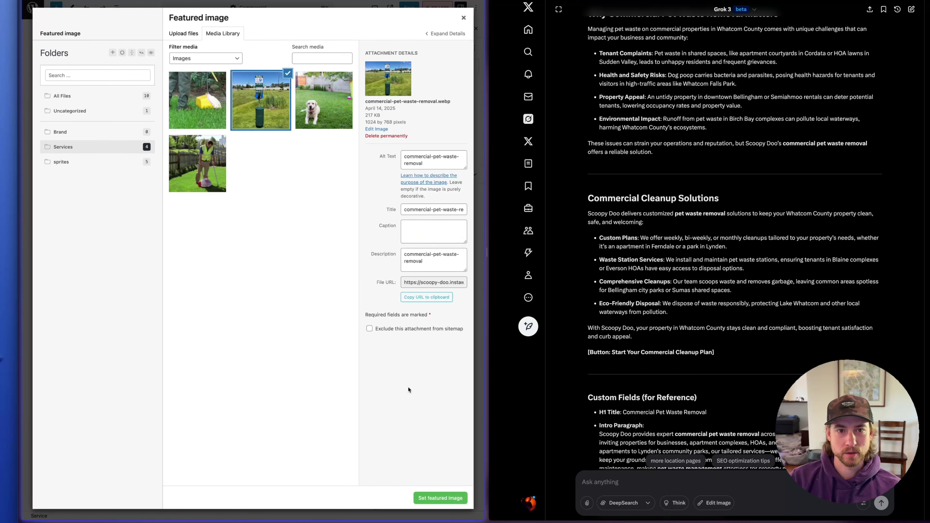
click(444, 498)
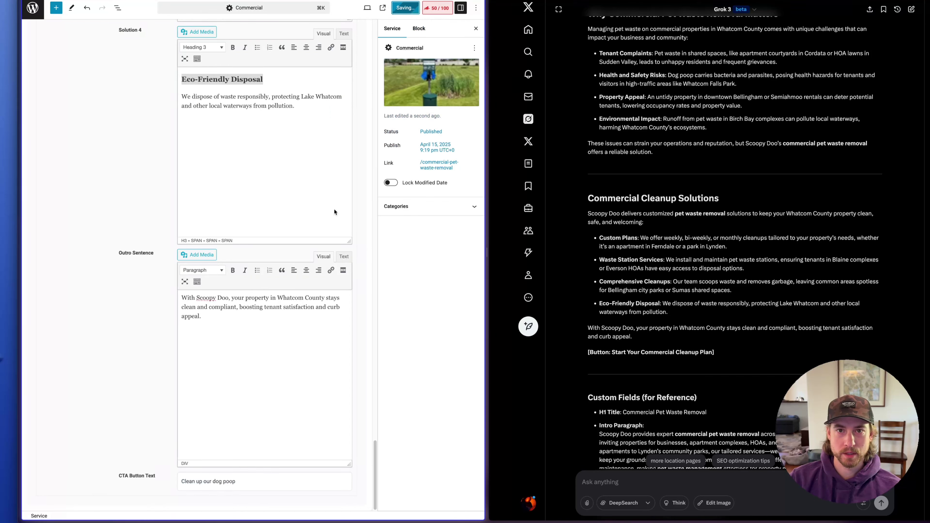
mouse_move(16, 403)
click(55, 349)
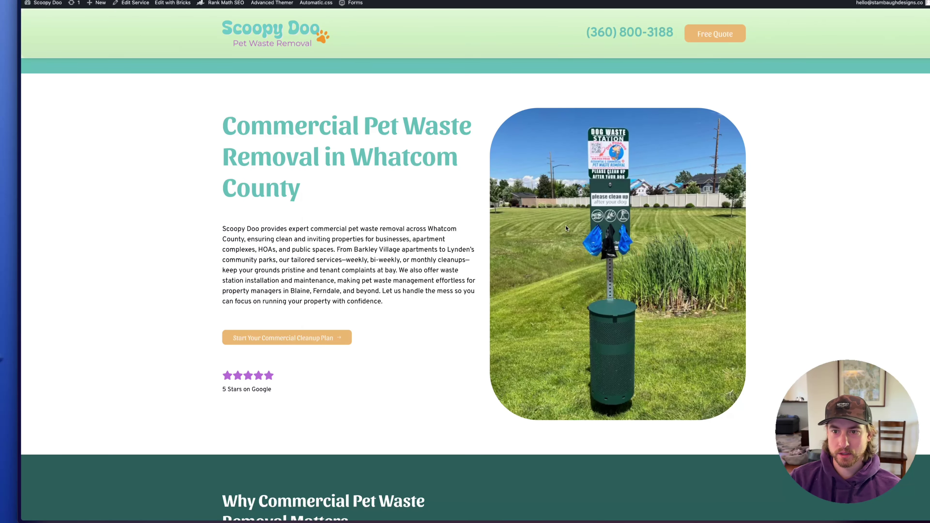
Scroll through the live Commercial service page
scroll(546, 285, down, 15)
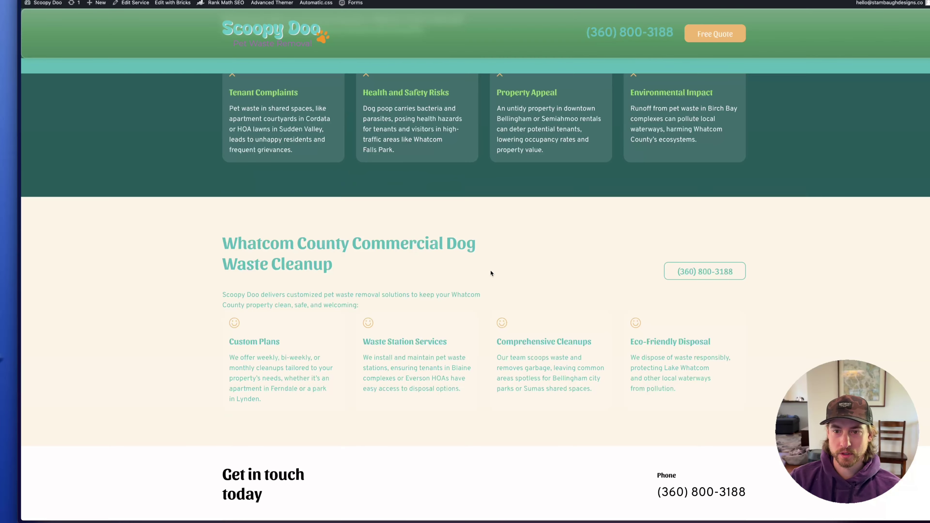
scroll(500, 285, up, 2)
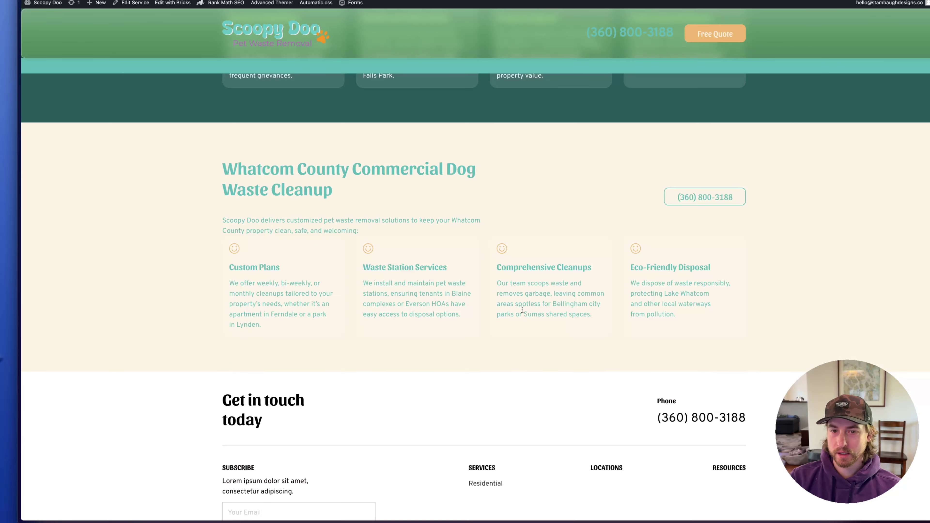
scroll(525, 315, up, 12)
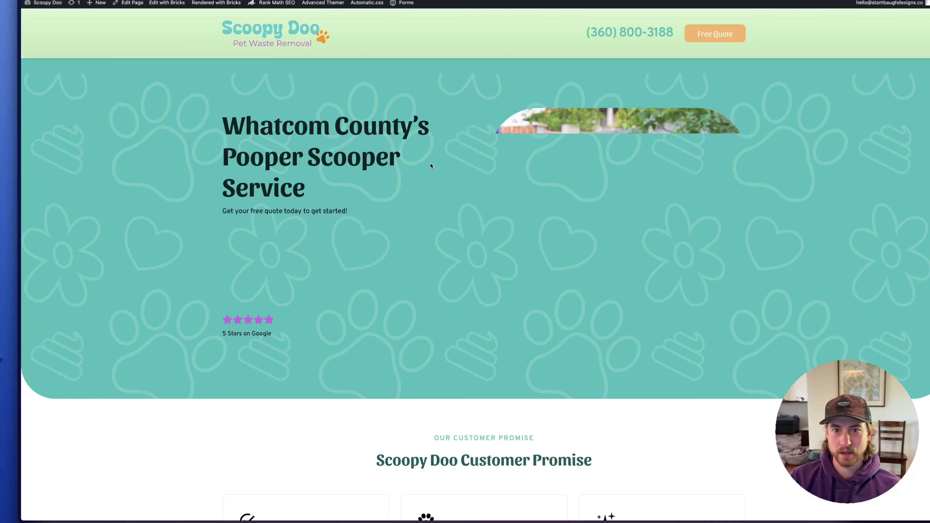
scroll(357, 158, down, 10)
scroll(358, 158, up, 5)
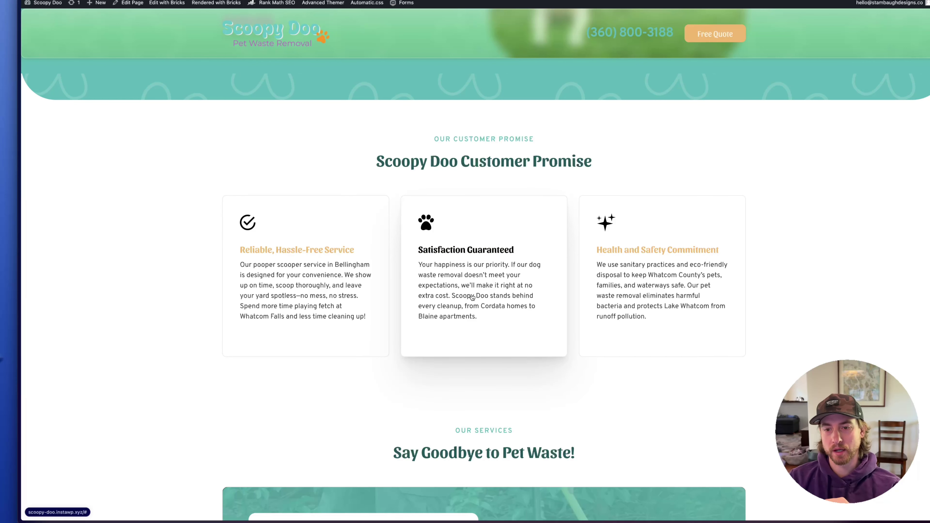
Review the homepage's services, Why Choose and FAQ sections, ending on the dog photo hero
scroll(529, 309, down, 2)
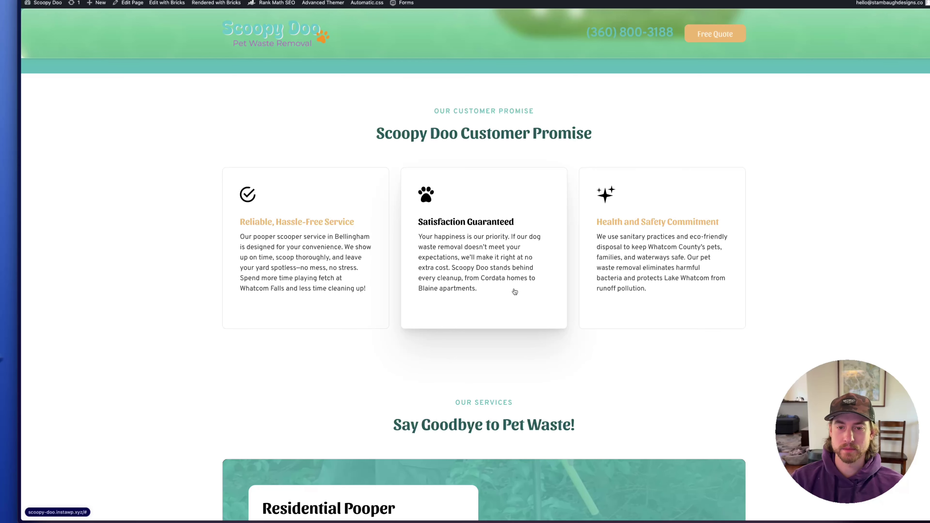
scroll(515, 292, down, 10)
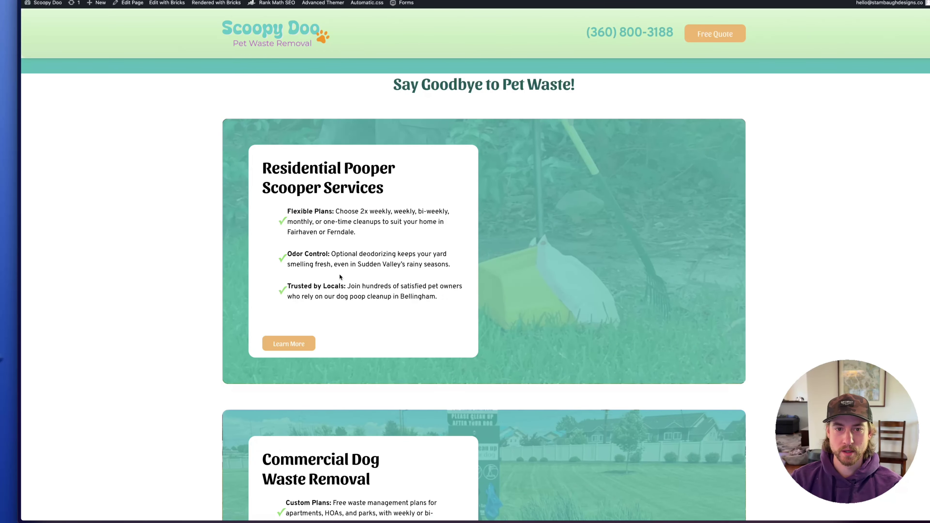
scroll(340, 277, down, 6)
drag(409, 346, 259, 271)
click(281, 280)
scroll(307, 291, up, 1)
scroll(307, 291, up, 6)
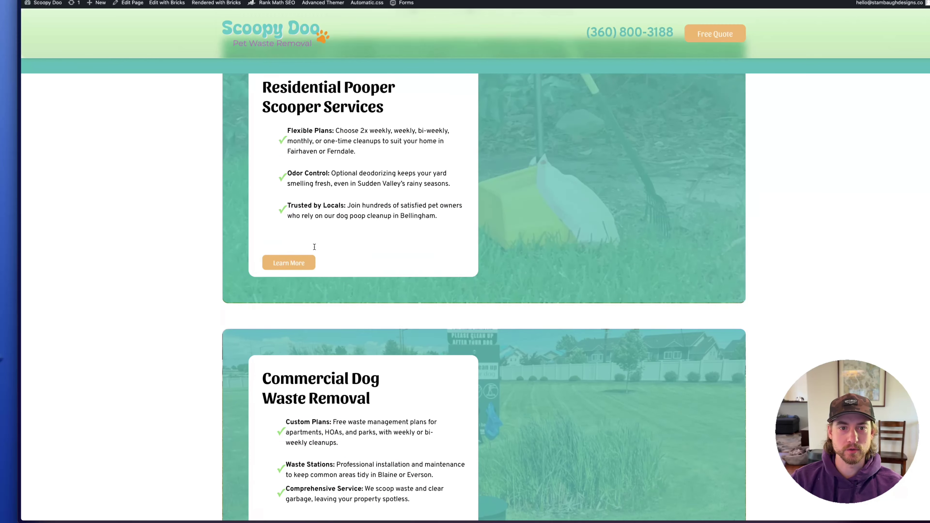
scroll(257, 175, down, 3)
scroll(257, 175, down, 10)
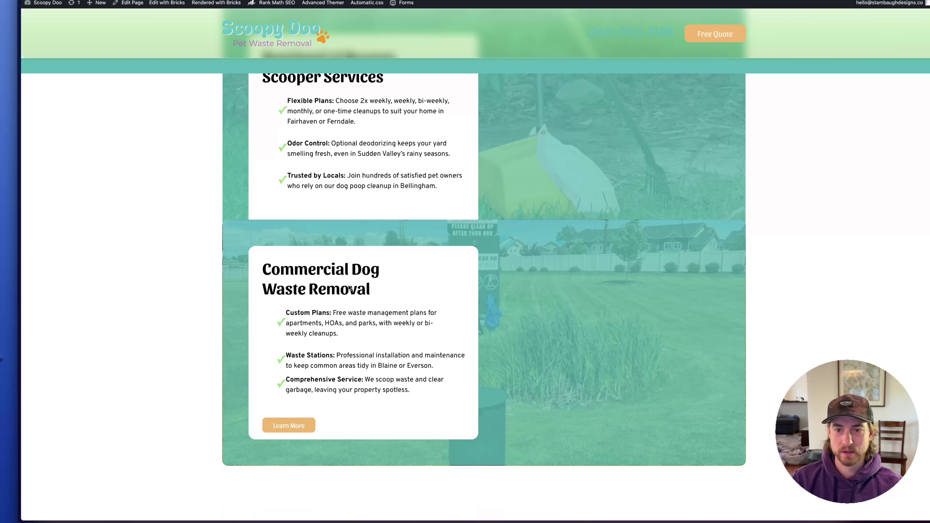
scroll(459, 318, down, 1)
drag(391, 117, 653, 141)
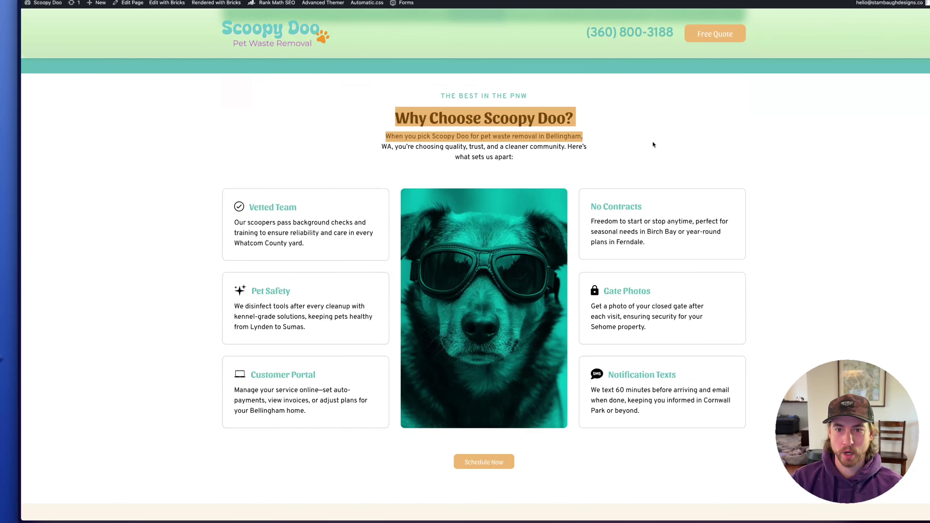
scroll(653, 144, down, 4)
scroll(374, 249, up, 7)
click(528, 190)
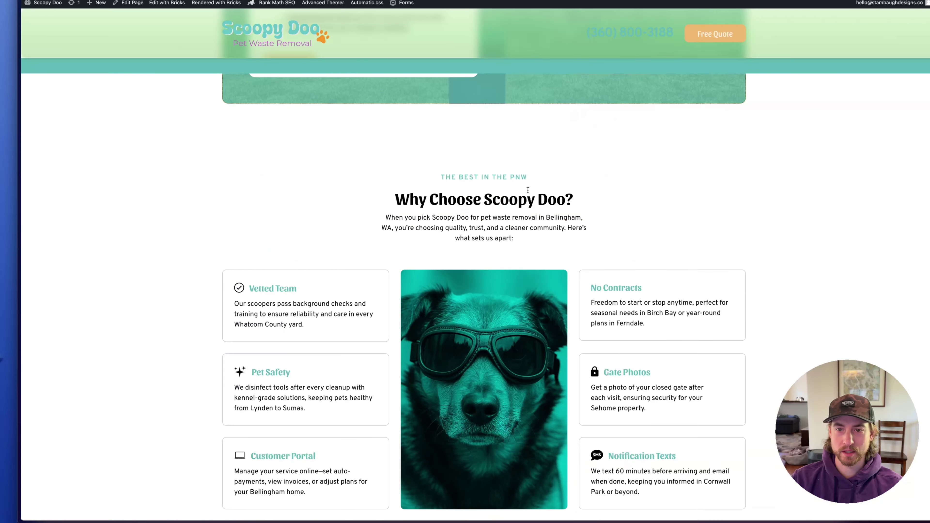
scroll(536, 252, down, 15)
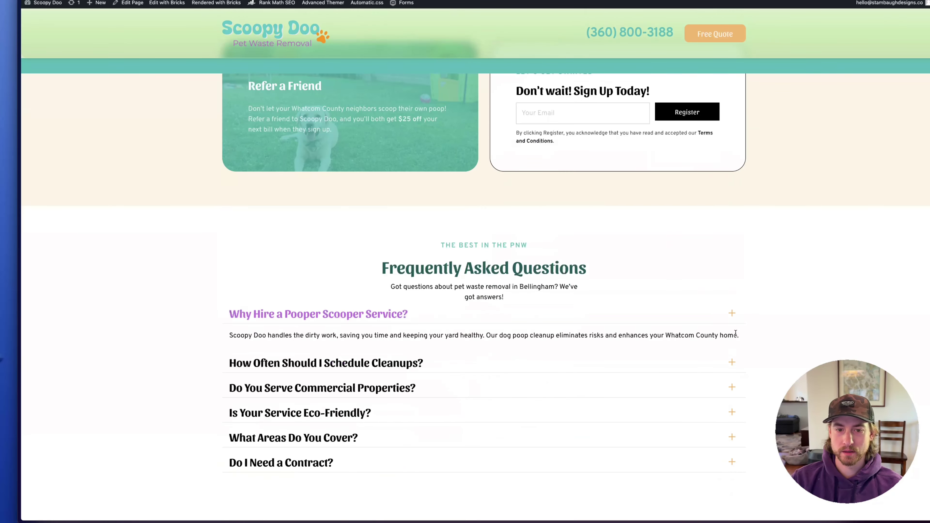
scroll(165, 220, down, 3)
scroll(227, 334, up, 7)
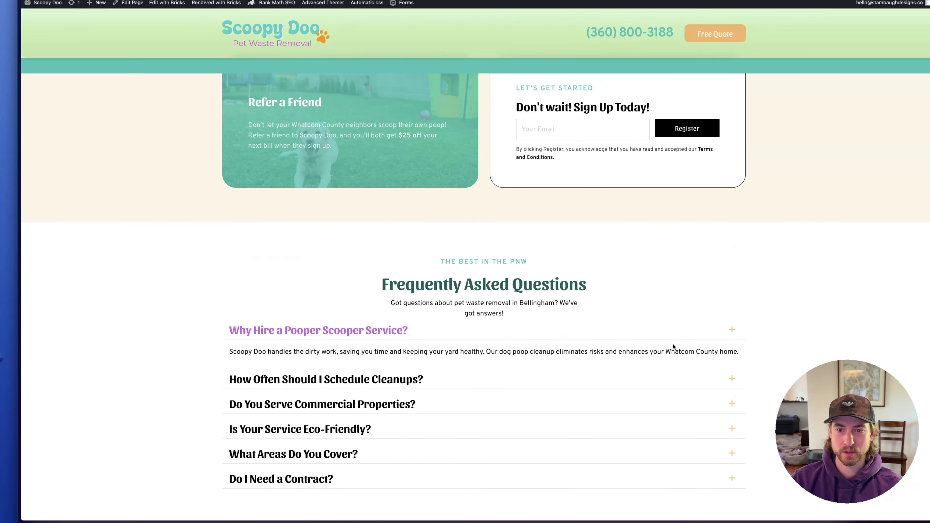
scroll(673, 346, up, 20)
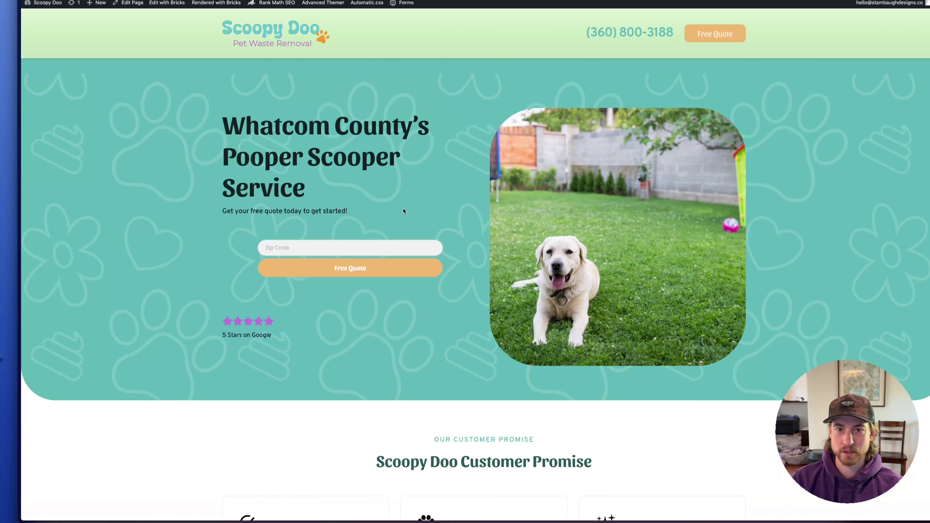
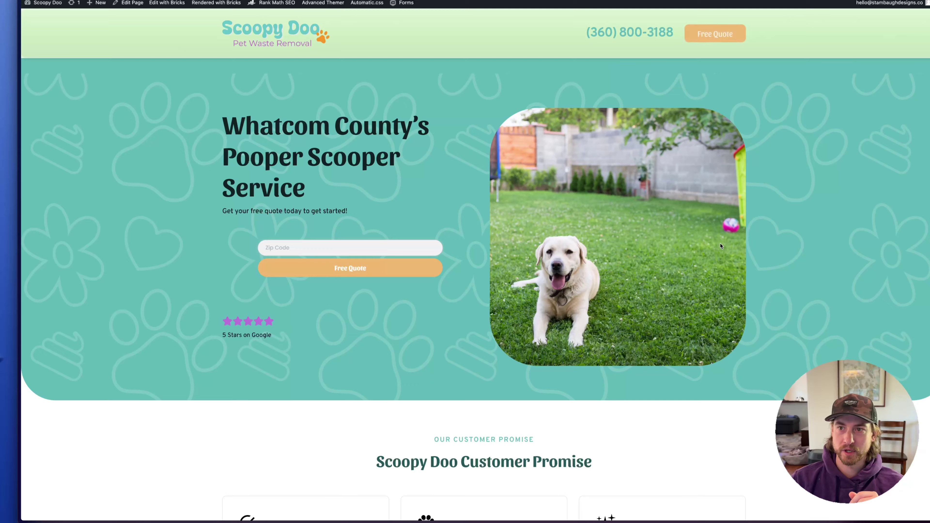
Try the quote form with 2 dogs and Once a week cleanup frequency
scroll(681, 204, down, 15)
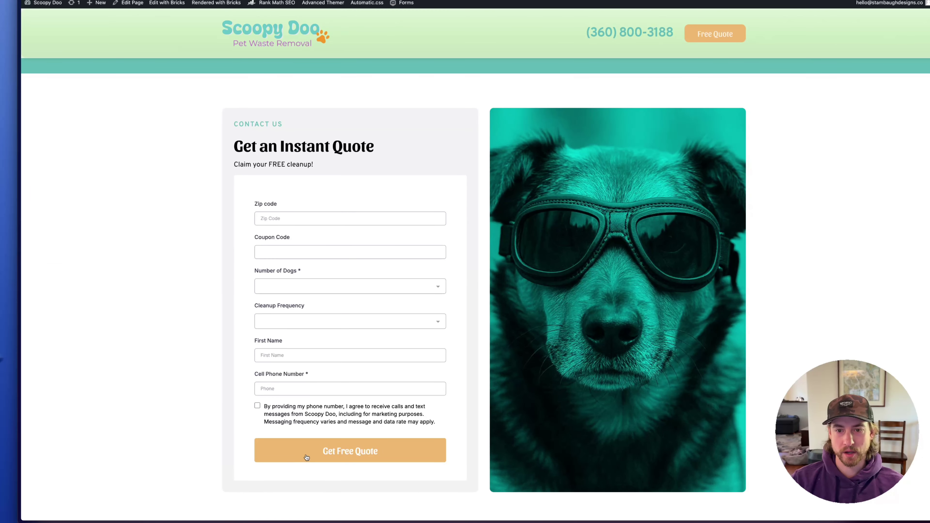
click(322, 294)
click(278, 334)
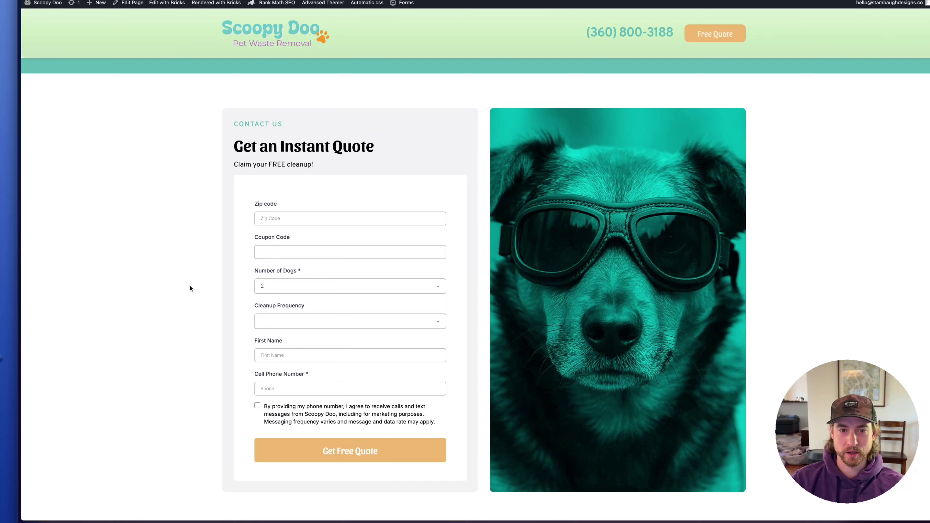
click(292, 320)
click(297, 352)
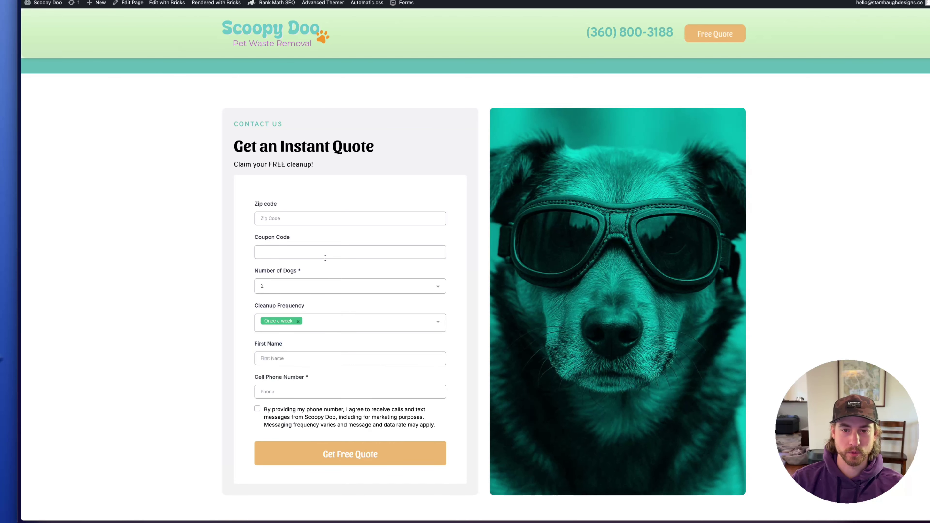
scroll(386, 255, down, 3)
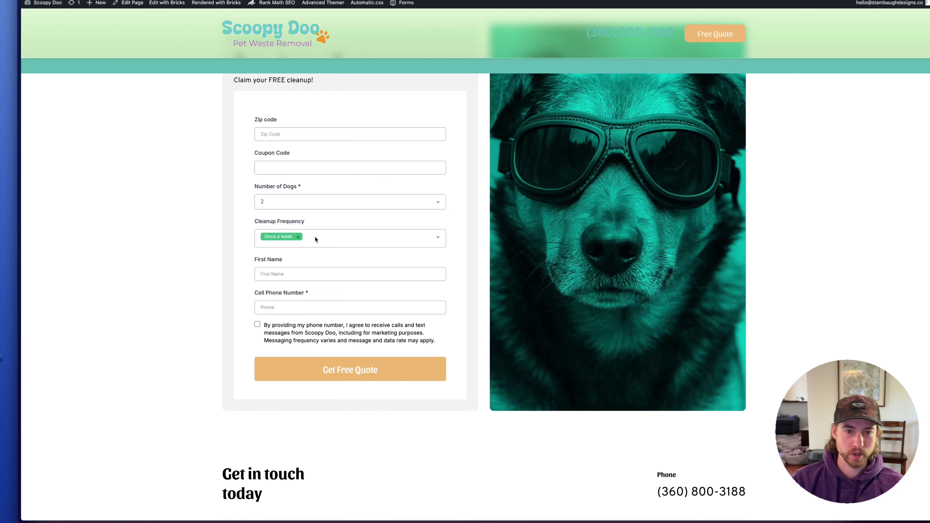
scroll(318, 237, up, 3)
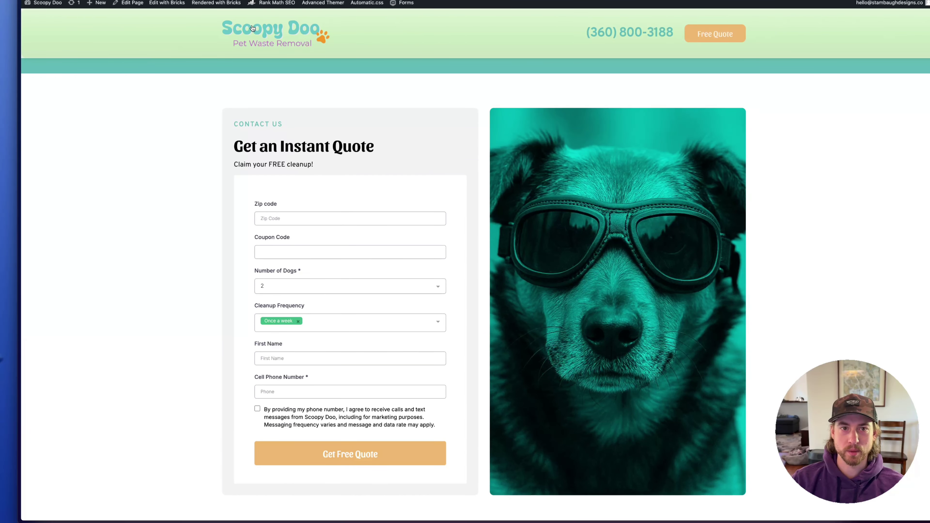
Go back to the live homepage and scroll through it
key(super+bracketleft)
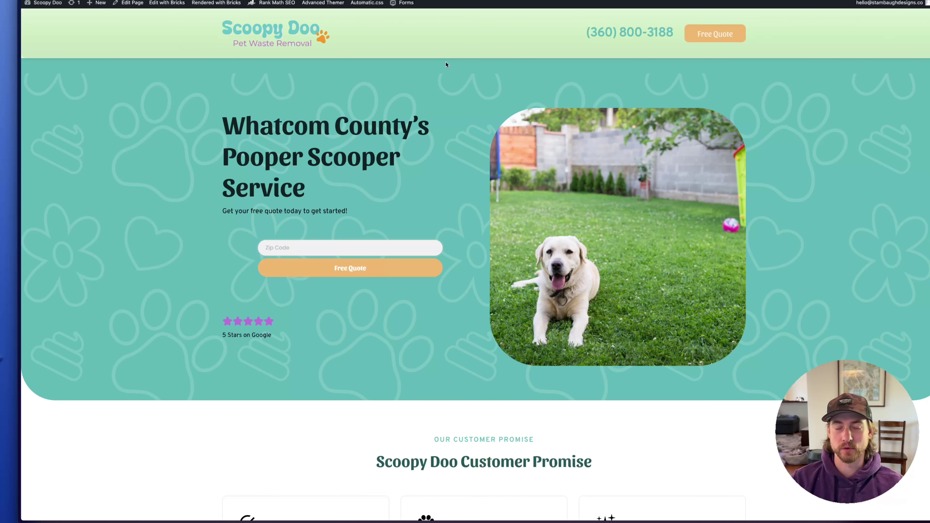
scroll(465, 275, down, 20)
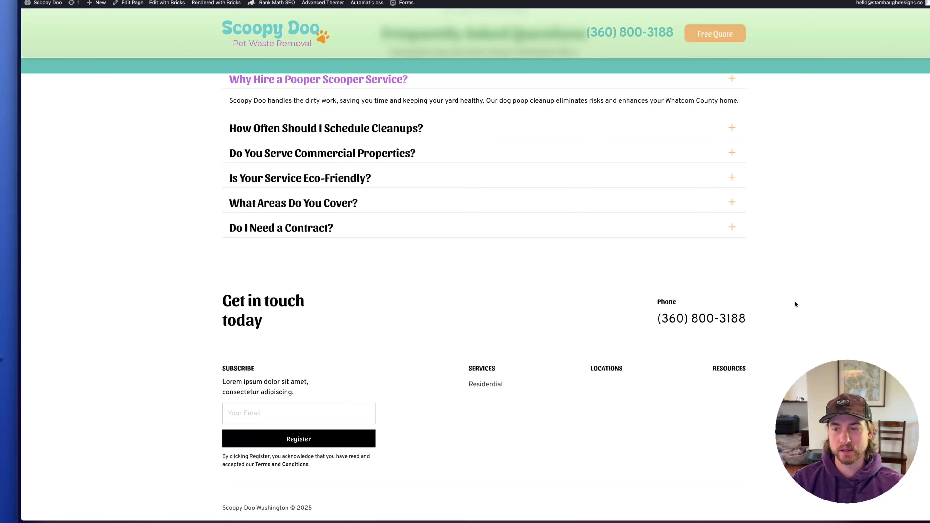
scroll(795, 303, up, 20)
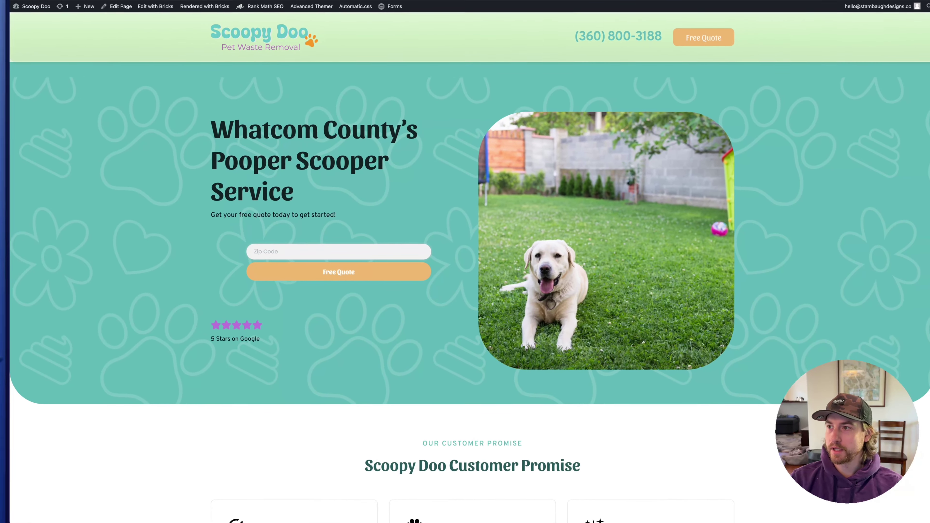
scroll(351, 287, down, 5)
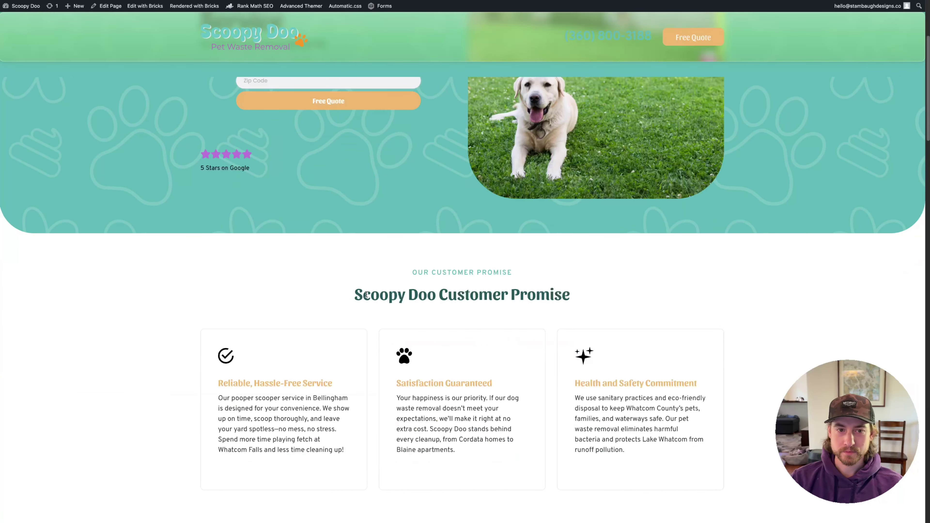
scroll(332, 325, up, 5)
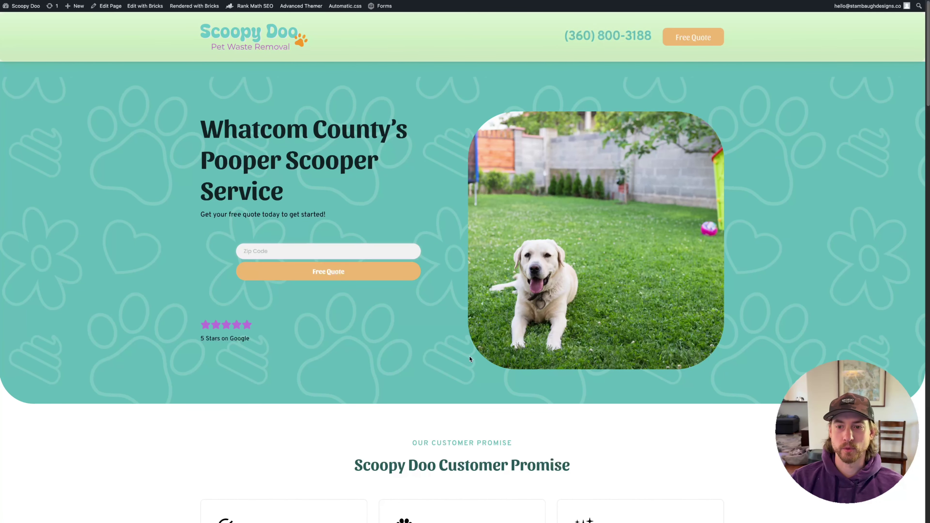
In WordPress Menus, load Main Menu and add the Commercial service item from Services
mouse_move(1, 285)
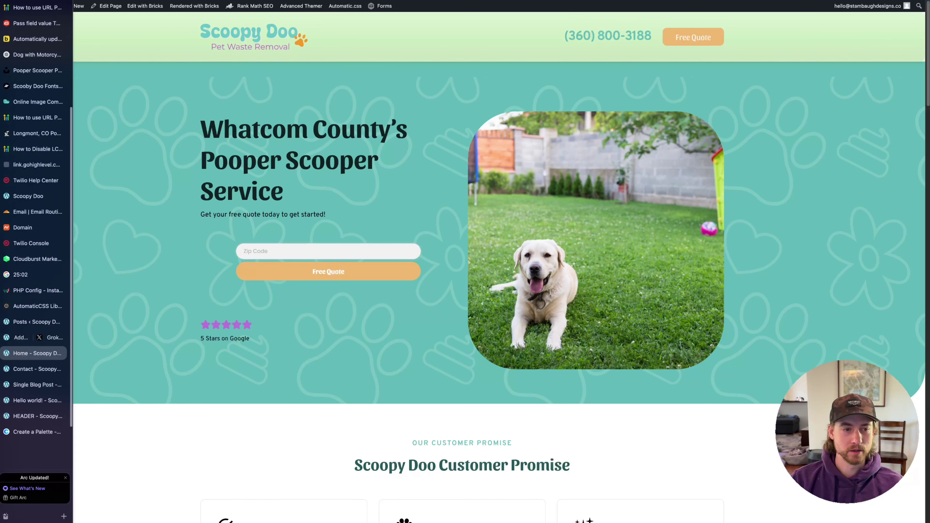
click(38, 322)
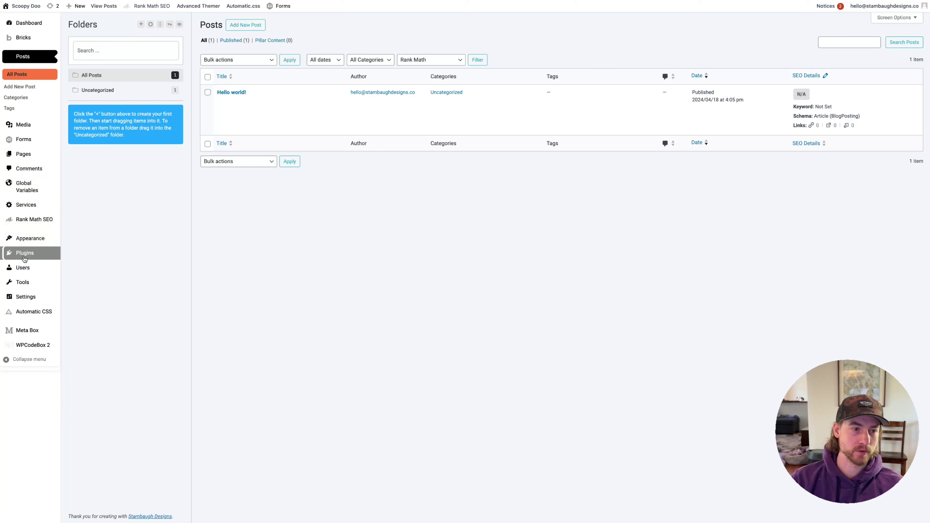
mouse_move(33, 238)
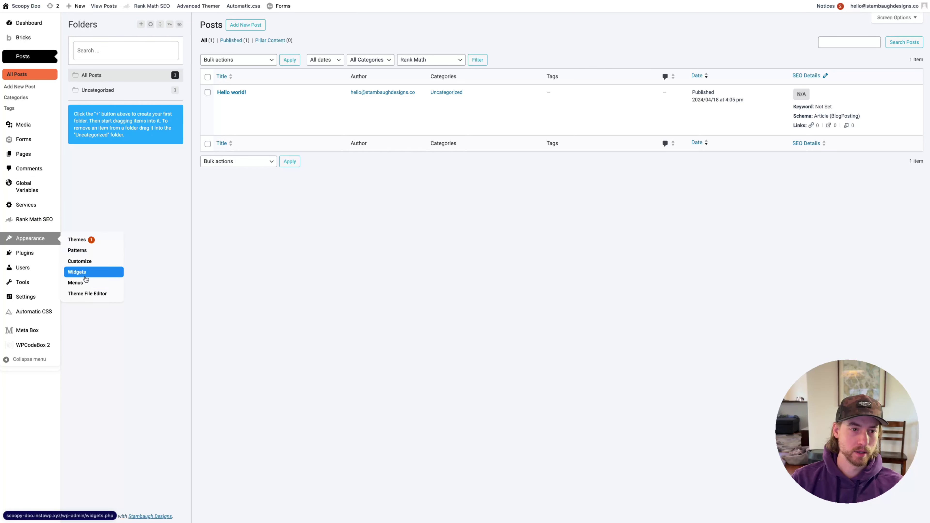
click(82, 285)
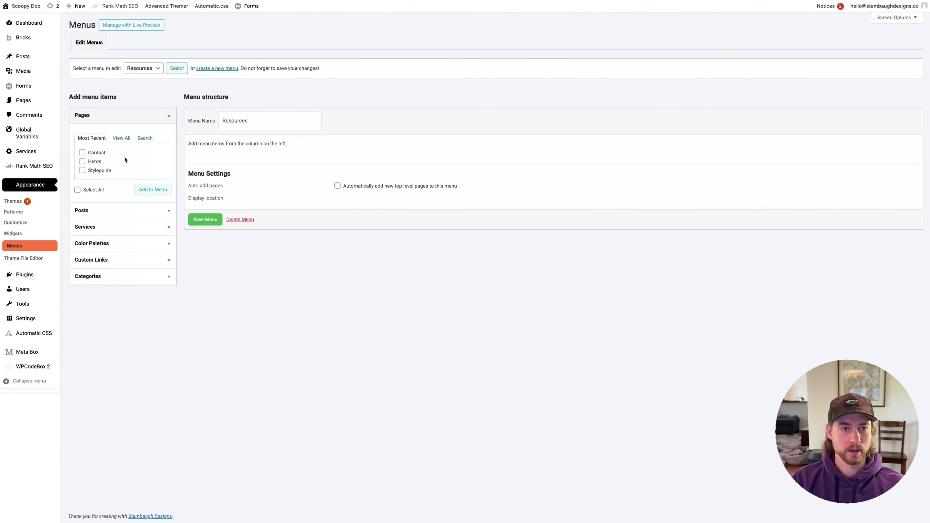
click(154, 74)
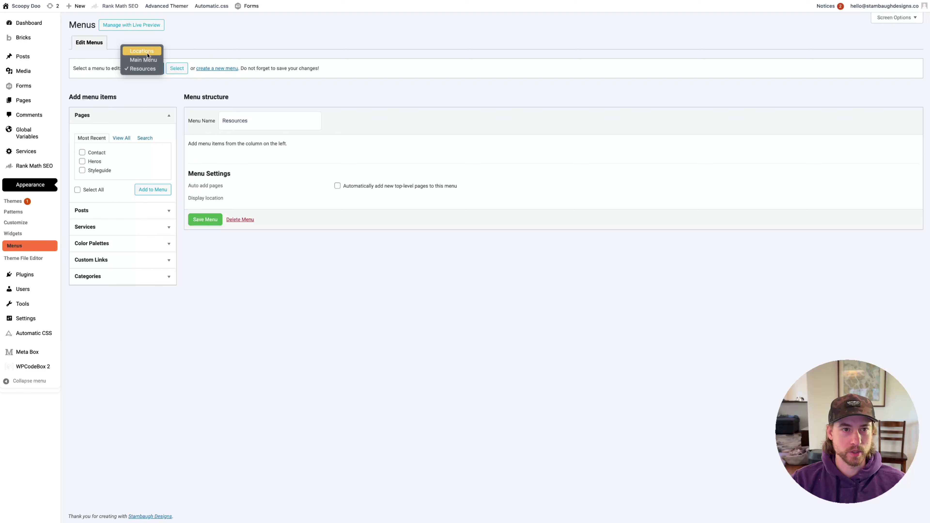
click(144, 59)
click(177, 68)
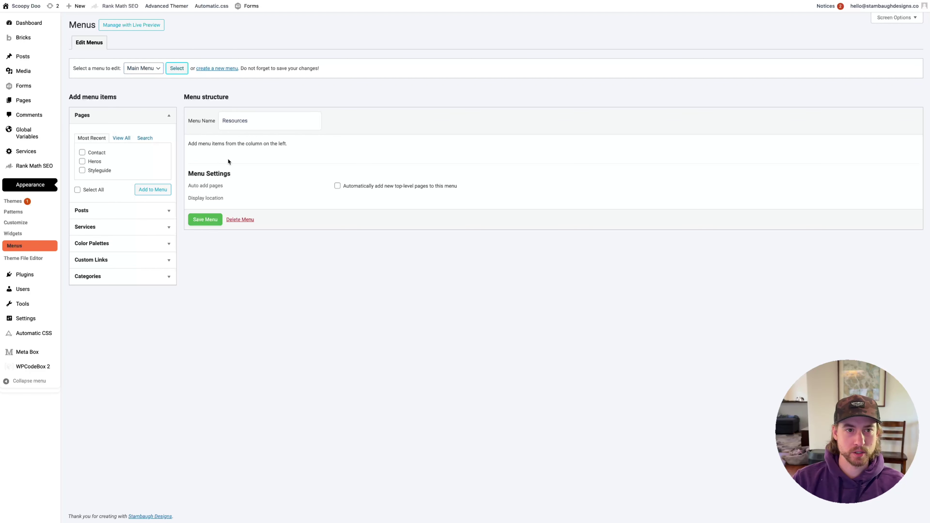
click(93, 224)
click(99, 186)
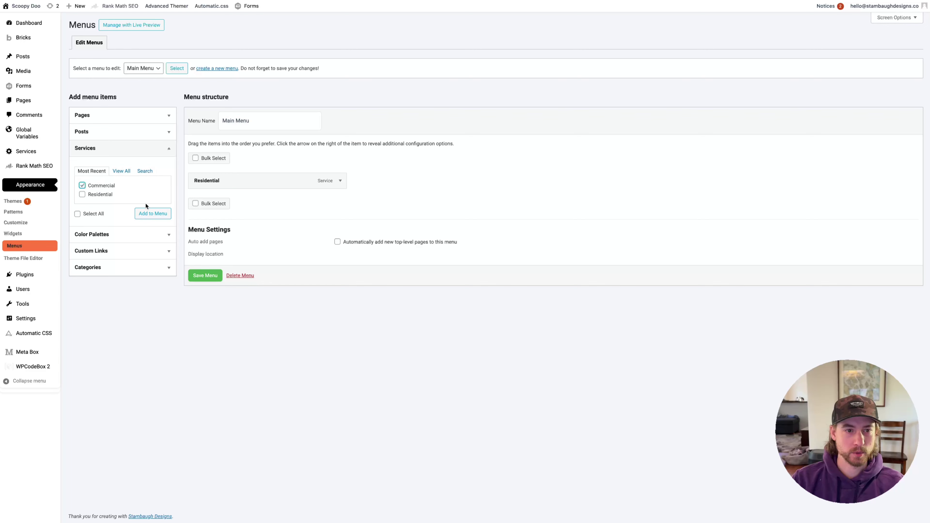
click(153, 213)
Set the header's Nav Alpha Menu to Main Menu, save the header template, and view the live homepage
mouse_move(3, 352)
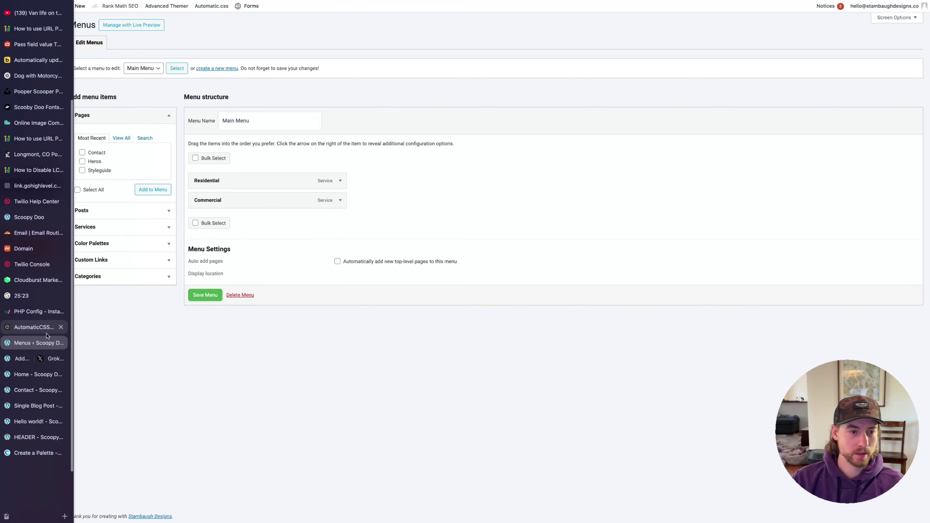
click(35, 437)
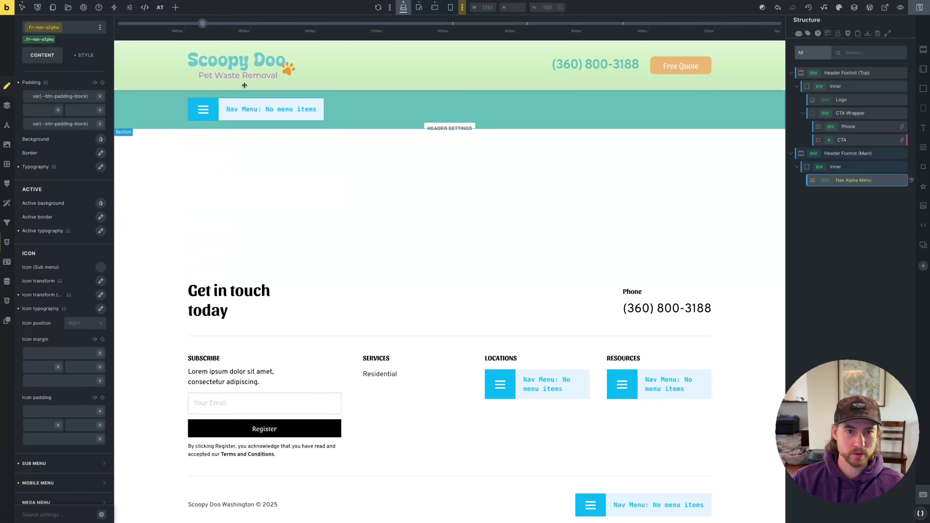
click(85, 55)
click(42, 106)
click(61, 142)
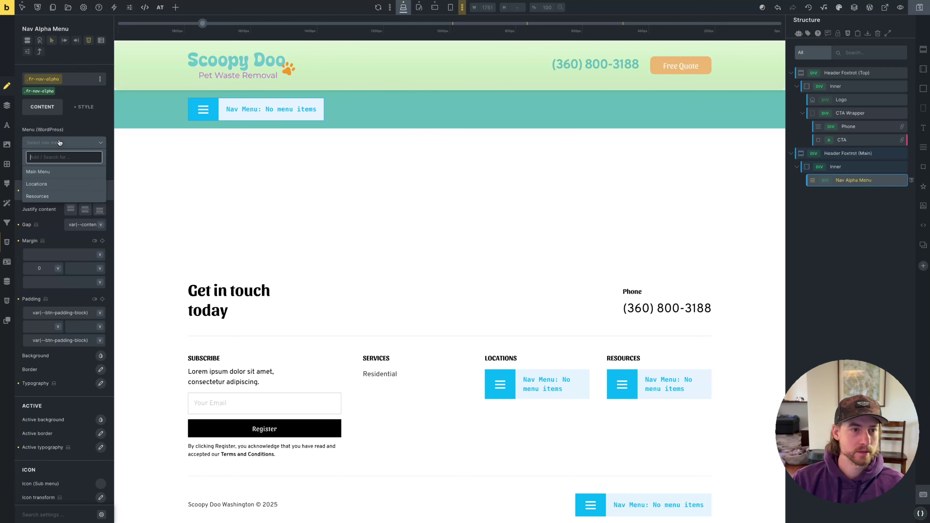
click(51, 177)
click(46, 148)
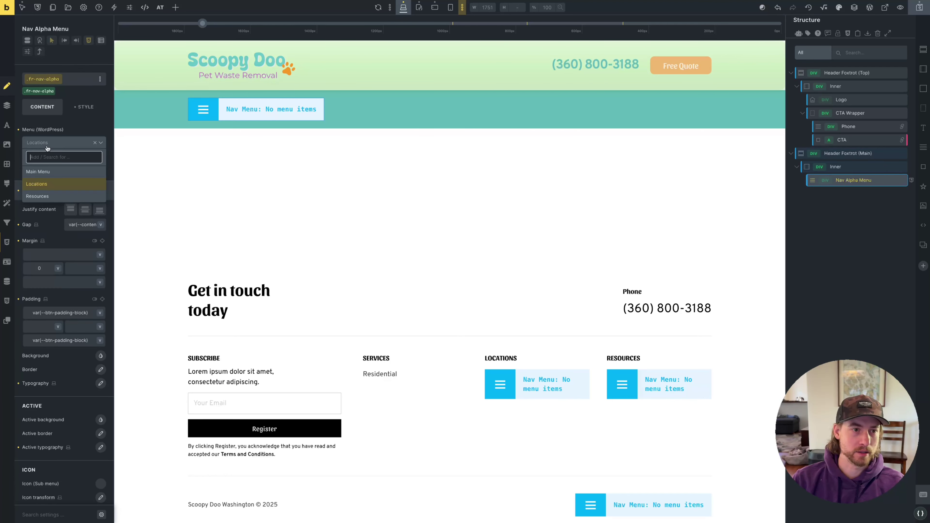
click(46, 169)
click(919, 7)
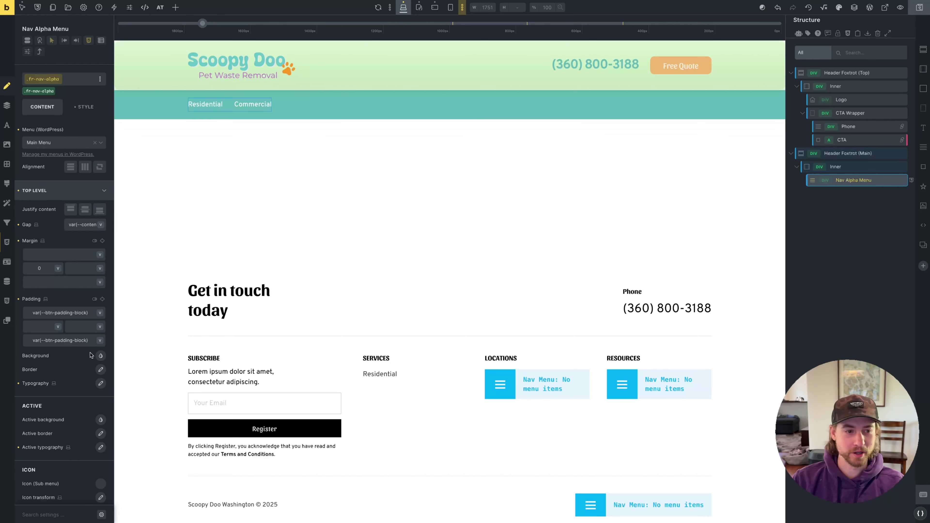
click(10, 376)
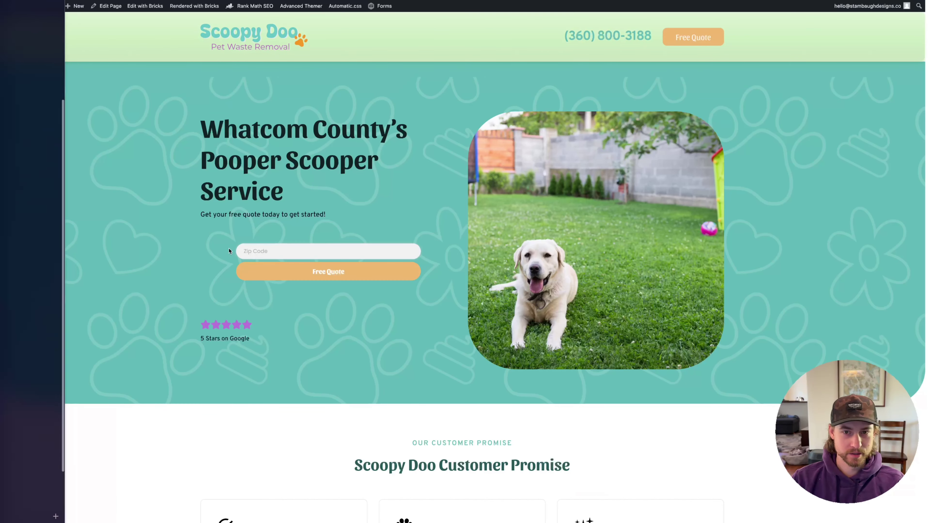
Reload the live homepage to check the Residential and Commercial nav links, then return to the header editor
key(super+r)
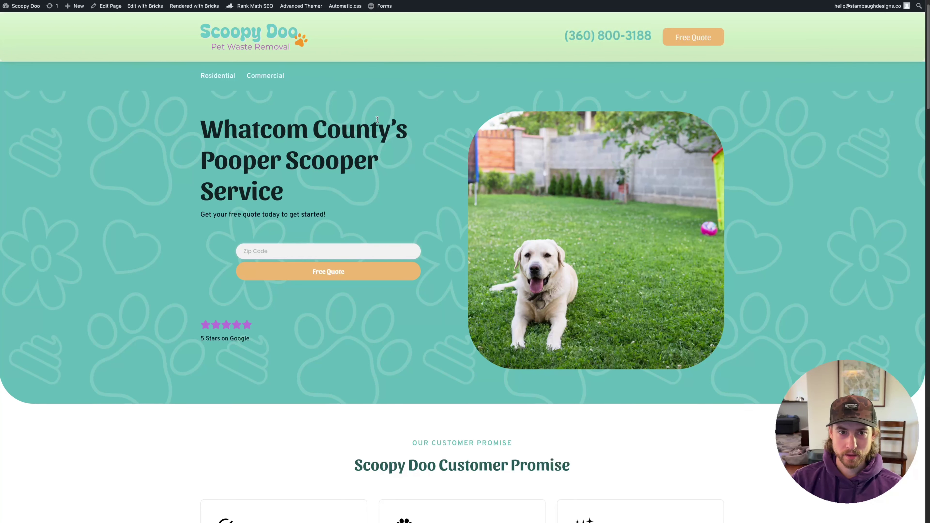
scroll(377, 120, down, 10)
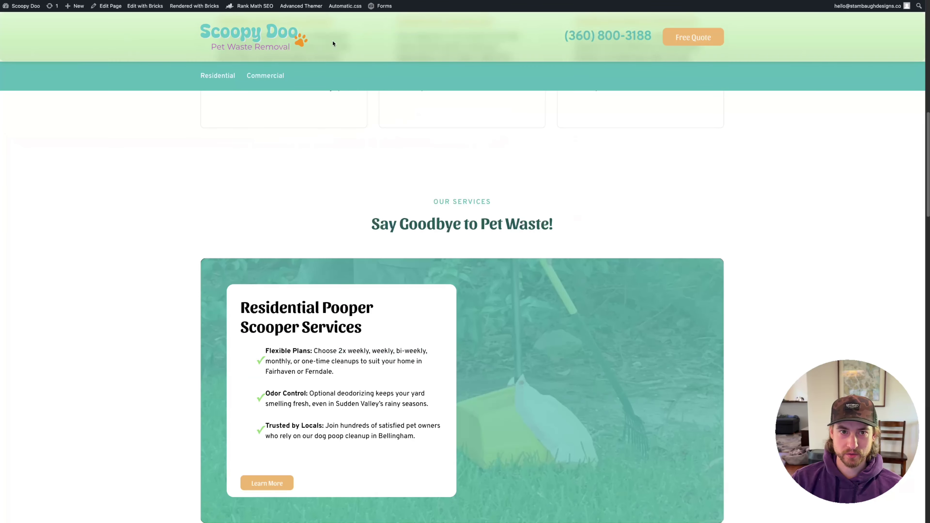
scroll(333, 43, up, 10)
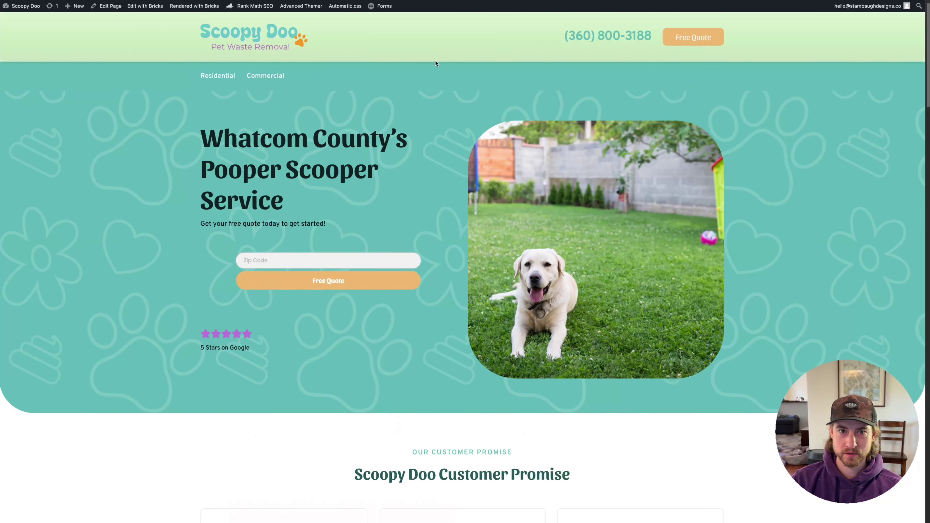
scroll(436, 64, down, 3)
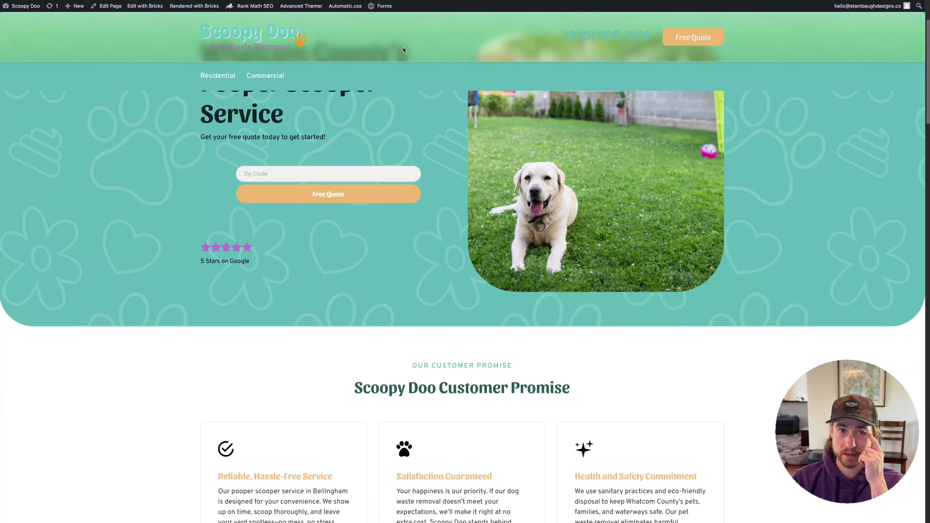
scroll(383, 44, up, 3)
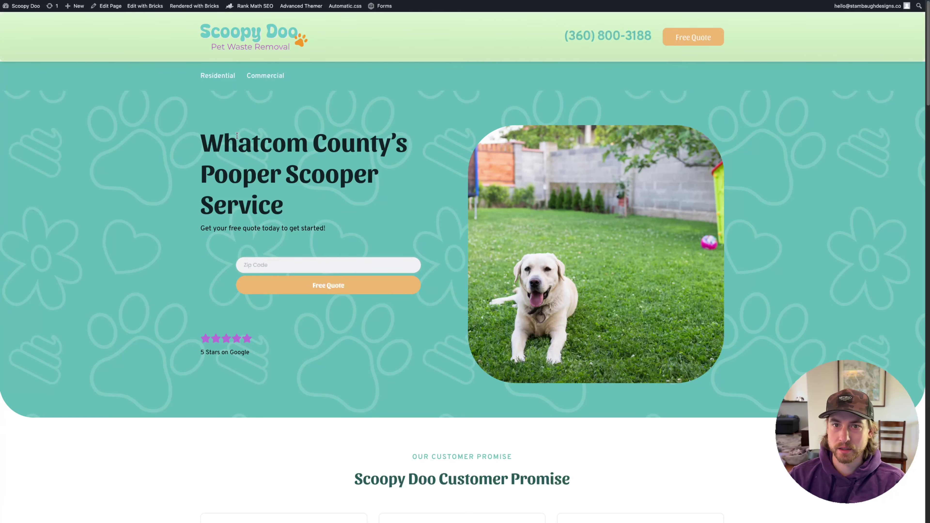
scroll(61, 83, down, 15)
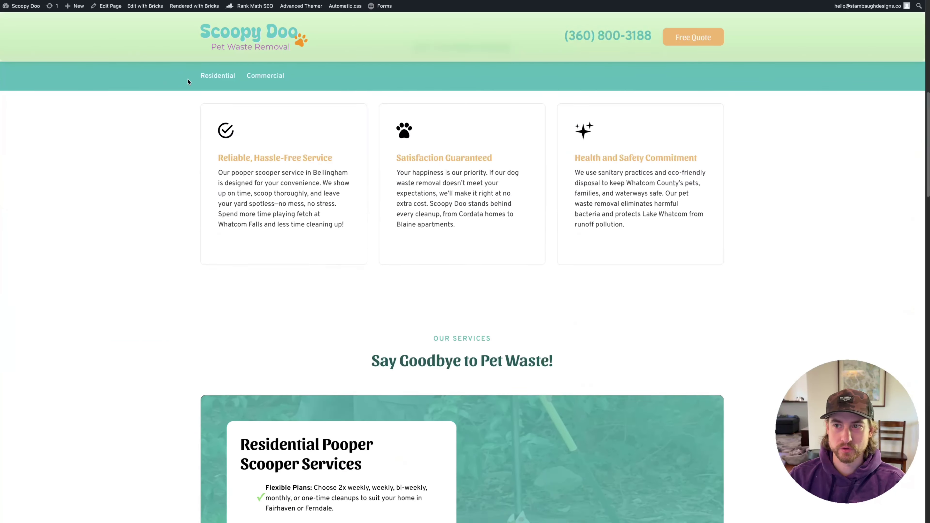
scroll(189, 83, up, 15)
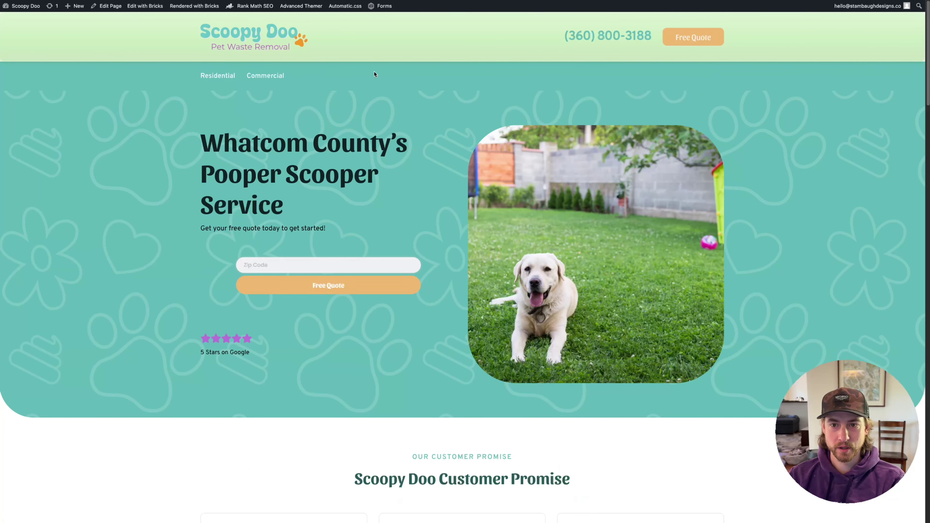
click(33, 429)
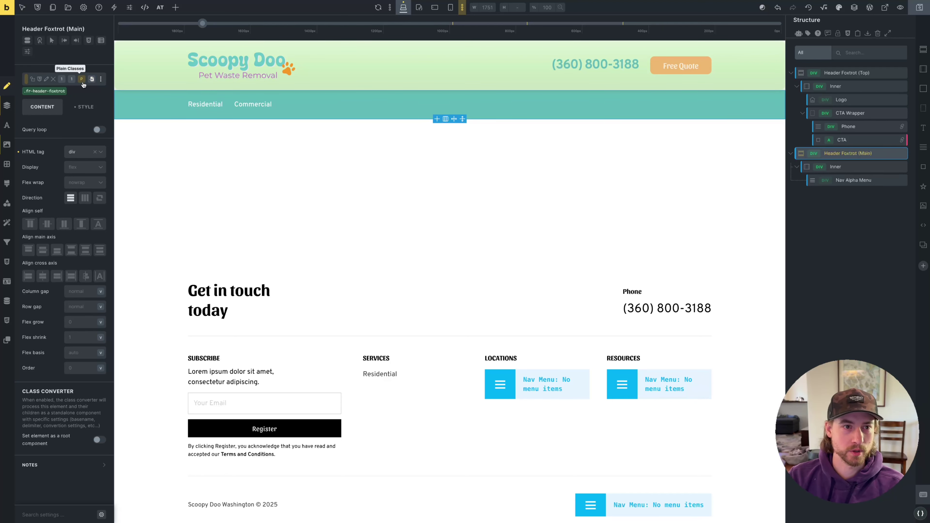
Add the box-shadow--m class to the nav bar, save, and check it on the live homepage
click(81, 79)
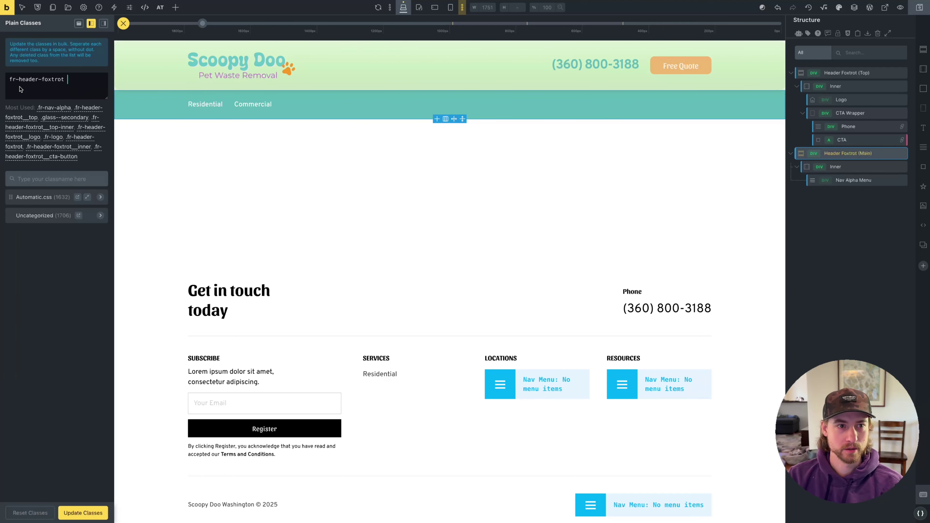
click(104, 39)
click(34, 84)
text(box)
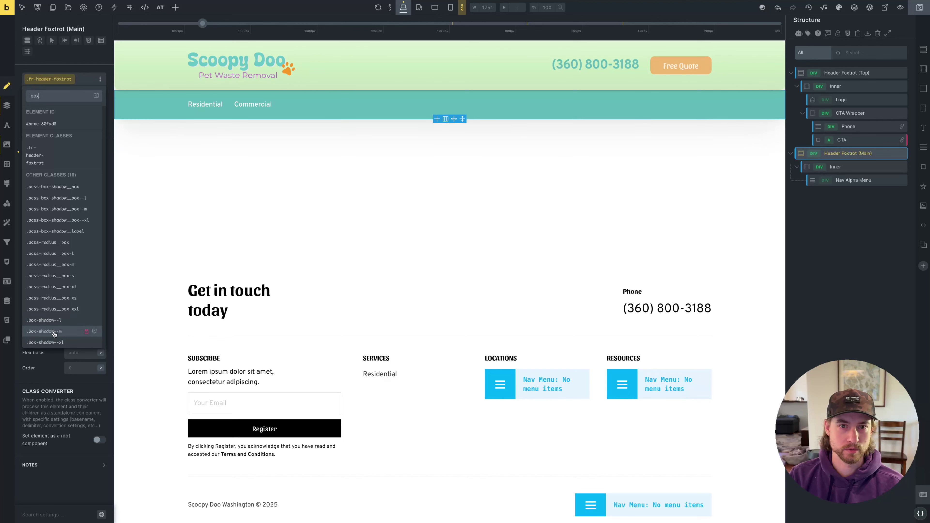
click(63, 332)
mouse_move(11, 374)
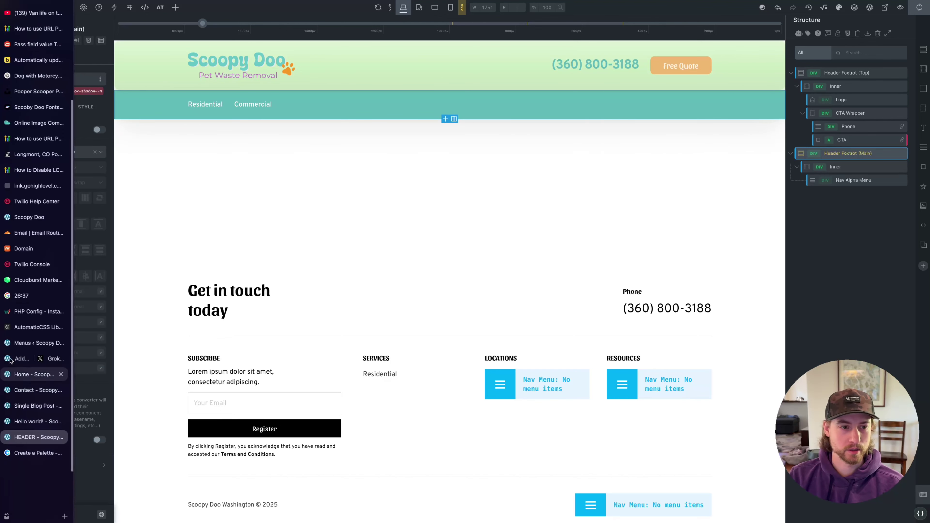
key(ctrl+s)
click(35, 374)
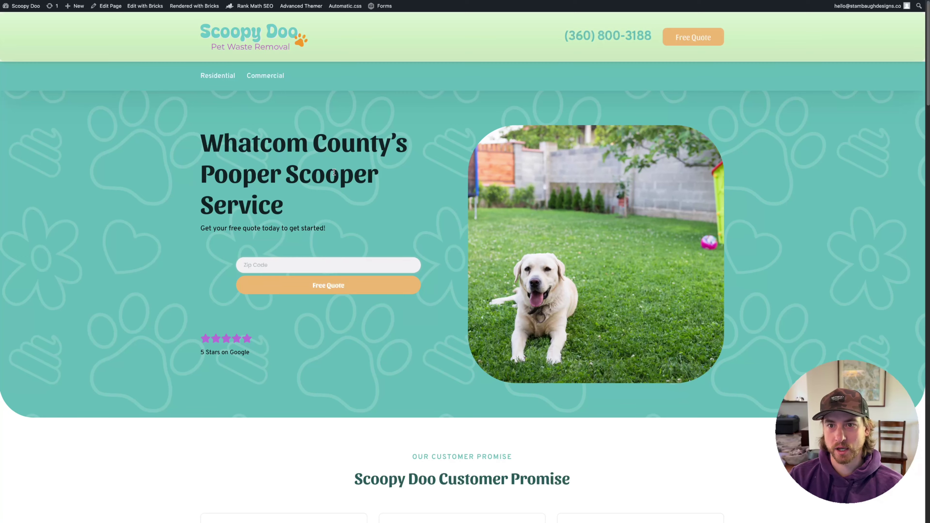
scroll(334, 172, down, 6)
scroll(389, 202, up, 6)
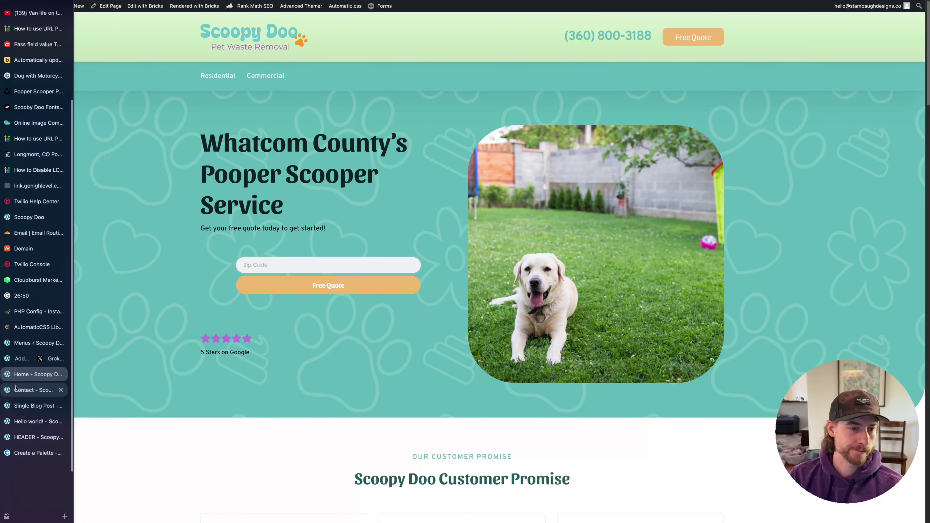
click(35, 437)
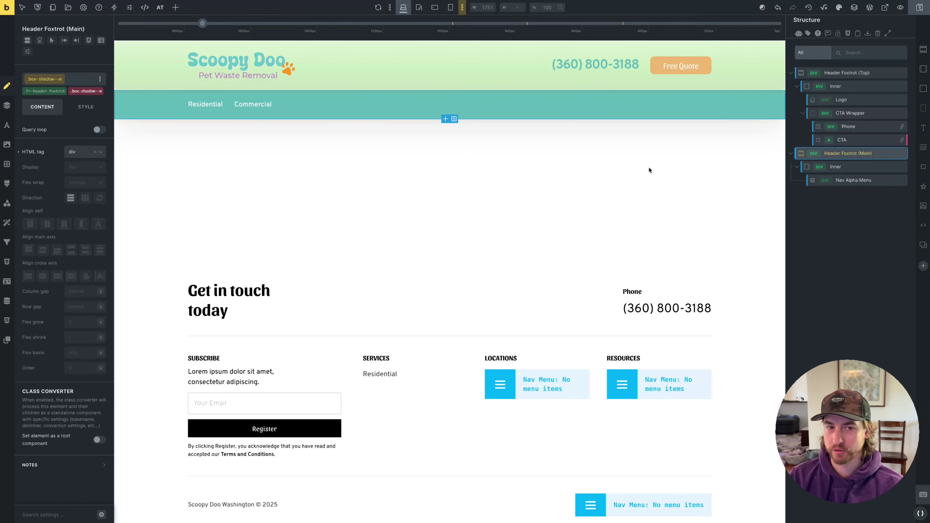
Make the nav bar background dark teal (primary-dark), save, and preview it live
mouse_move(4, 110)
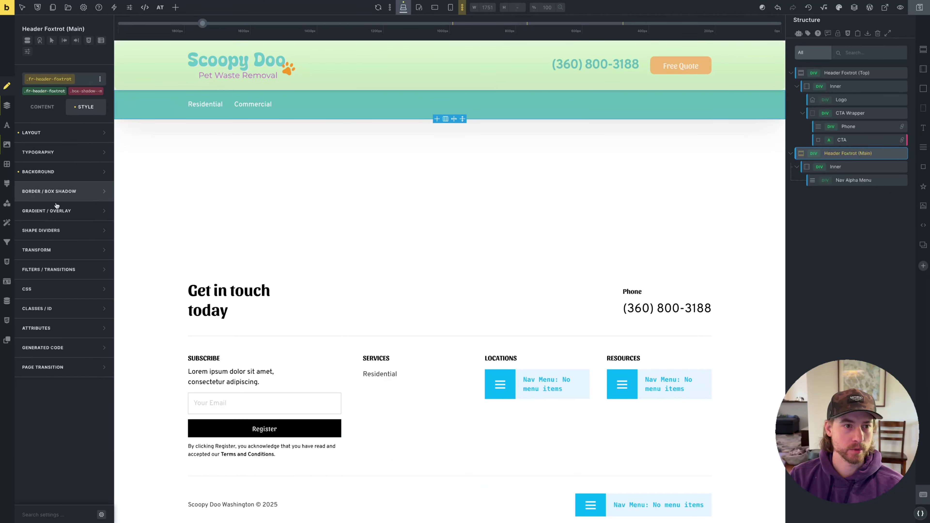
click(83, 167)
click(100, 150)
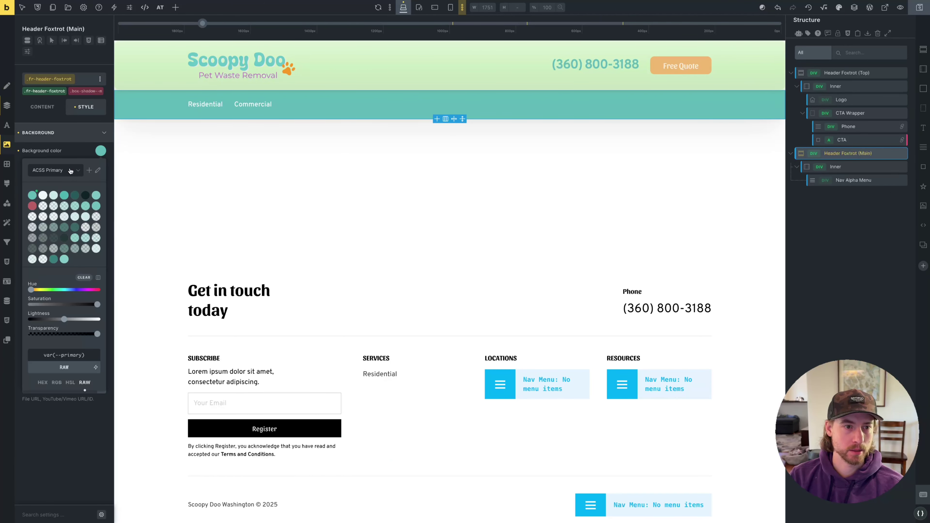
click(75, 195)
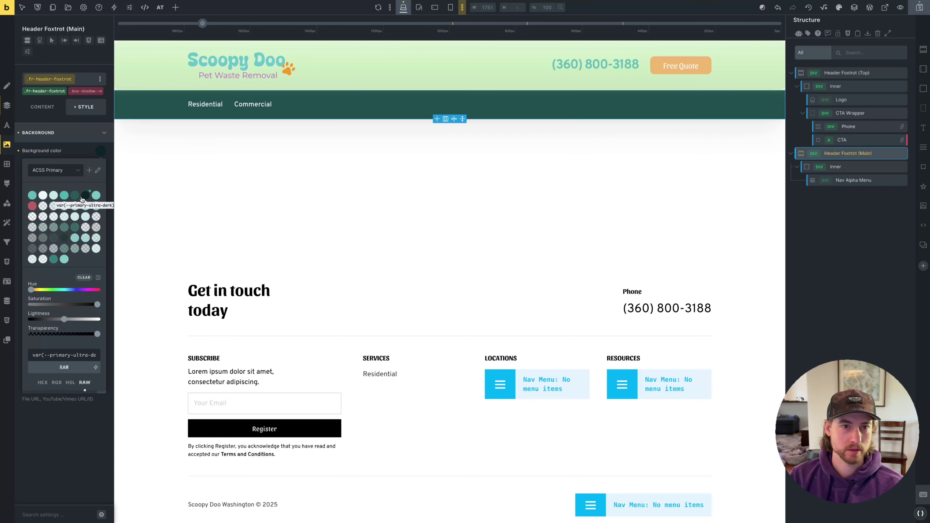
key(ctrl+s)
click(36, 374)
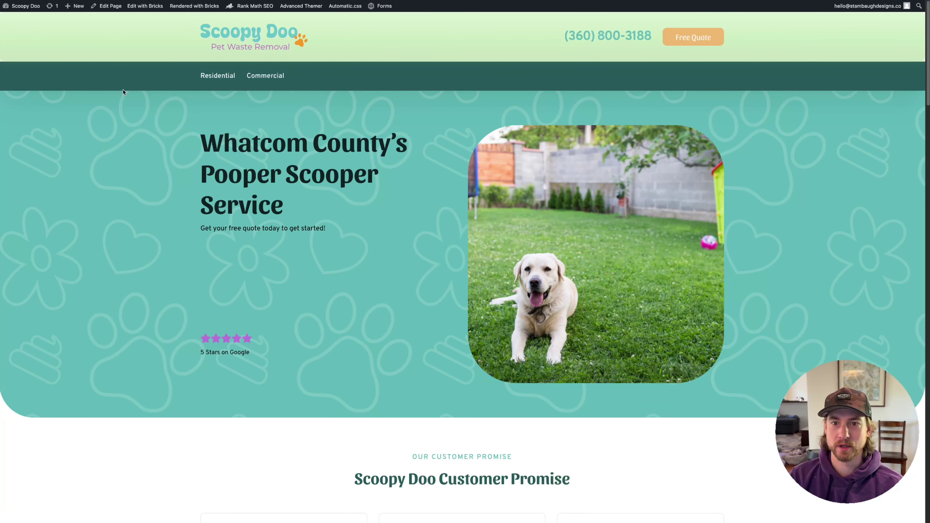
scroll(247, 99, down, 10)
click(36, 386)
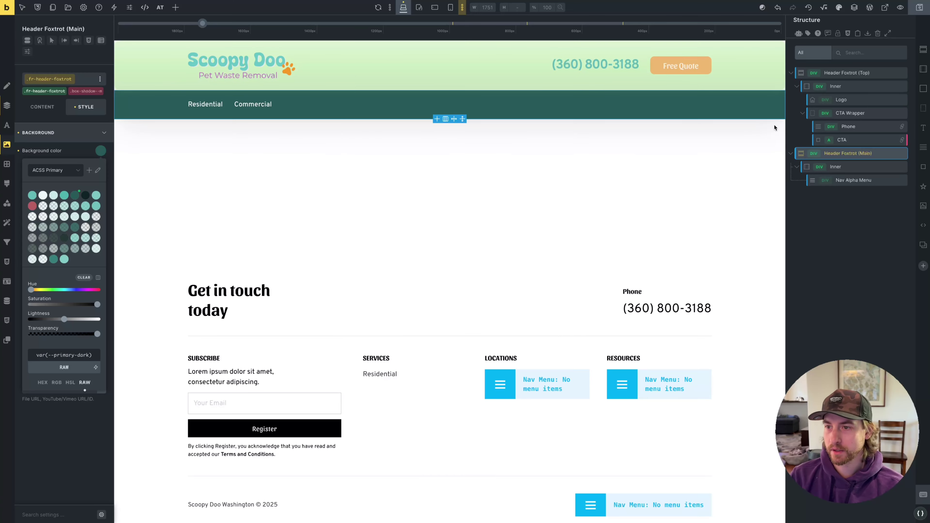
Set the Header Foxtrot (Main) bar's top and bottom padding to 0.25em
click(853, 168)
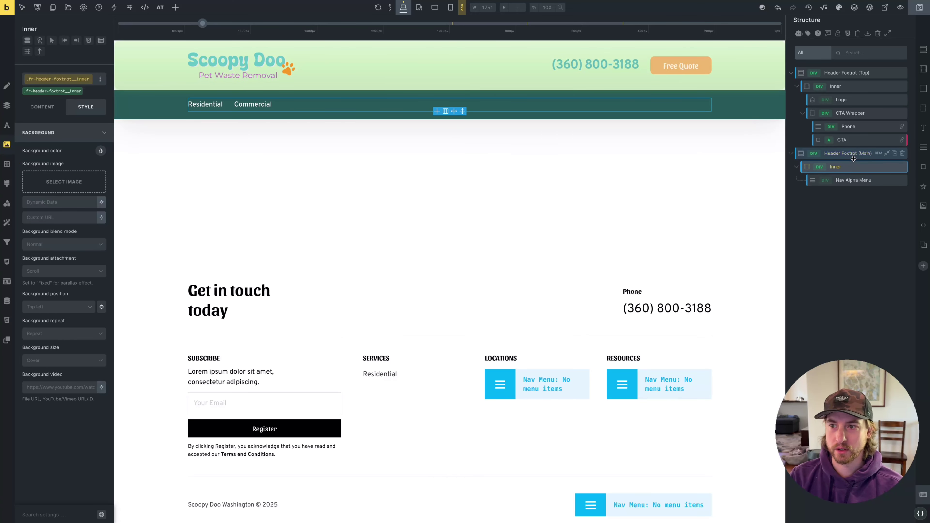
click(853, 158)
click(62, 133)
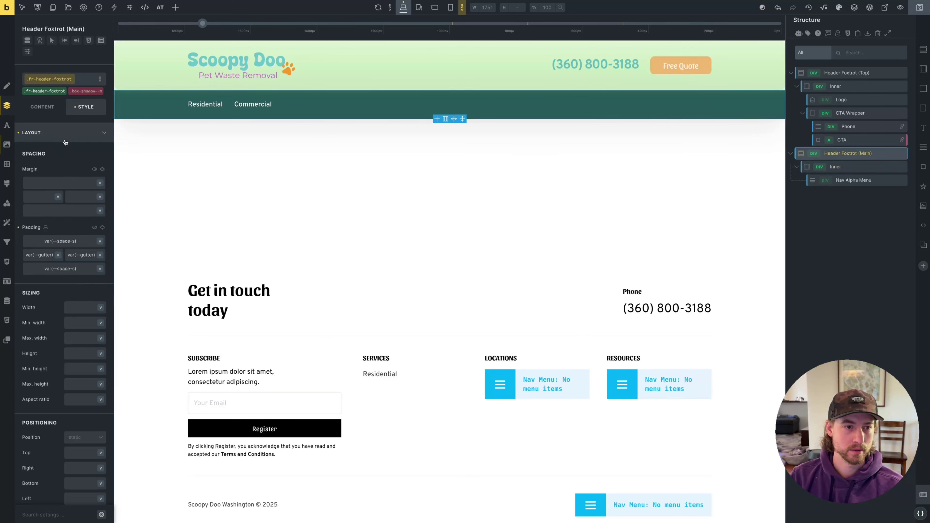
drag(81, 242, 10, 242)
text(1em)
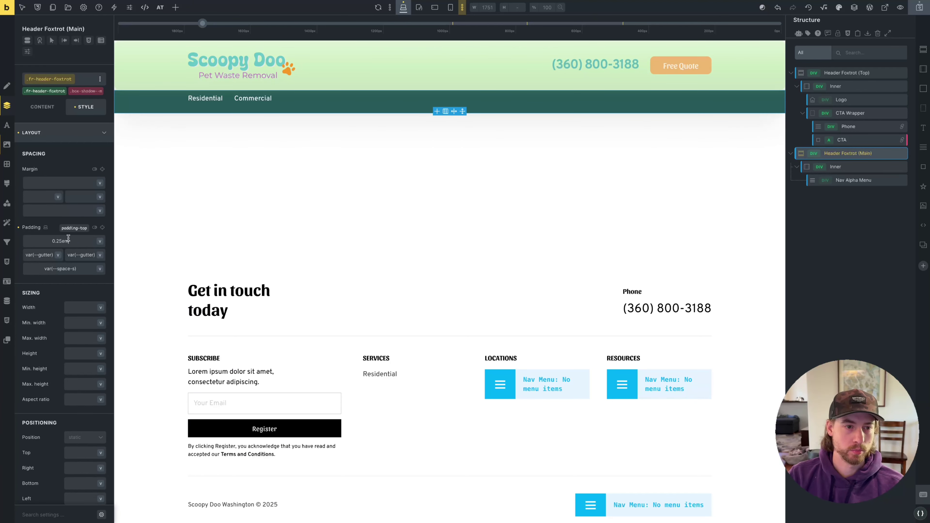
drag(69, 240, 42, 237)
key(ctrl+c)
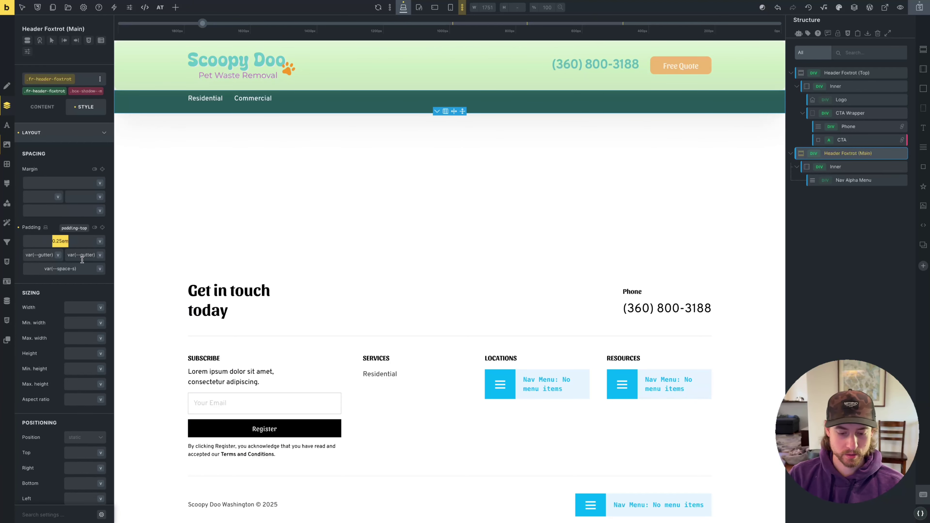
drag(83, 269, 30, 271)
key(ctrl+v)
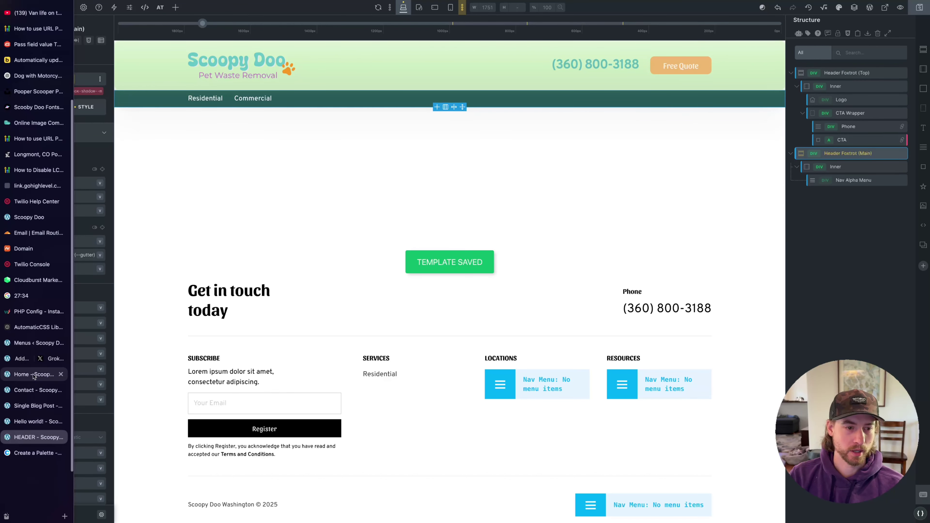
click(33, 375)
scroll(230, 131, up, 5)
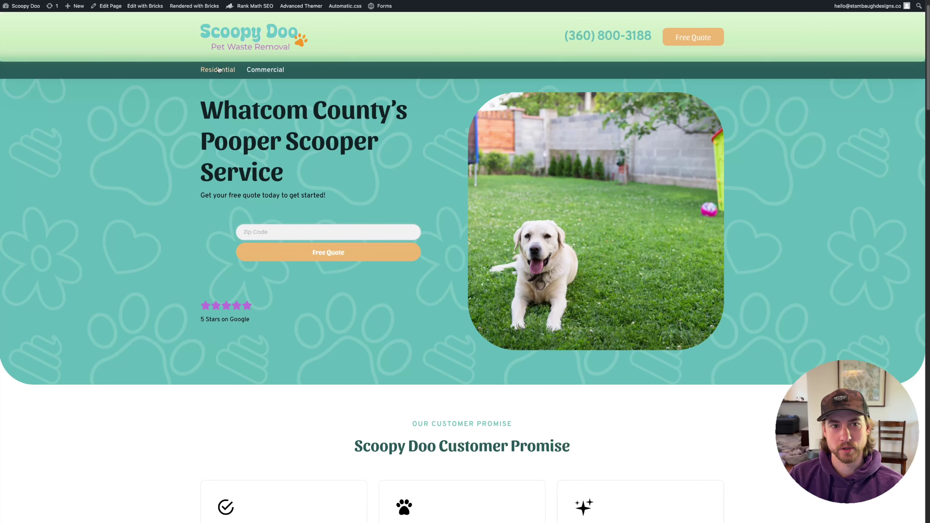
scroll(405, 138, down, 3)
scroll(405, 139, up, 4)
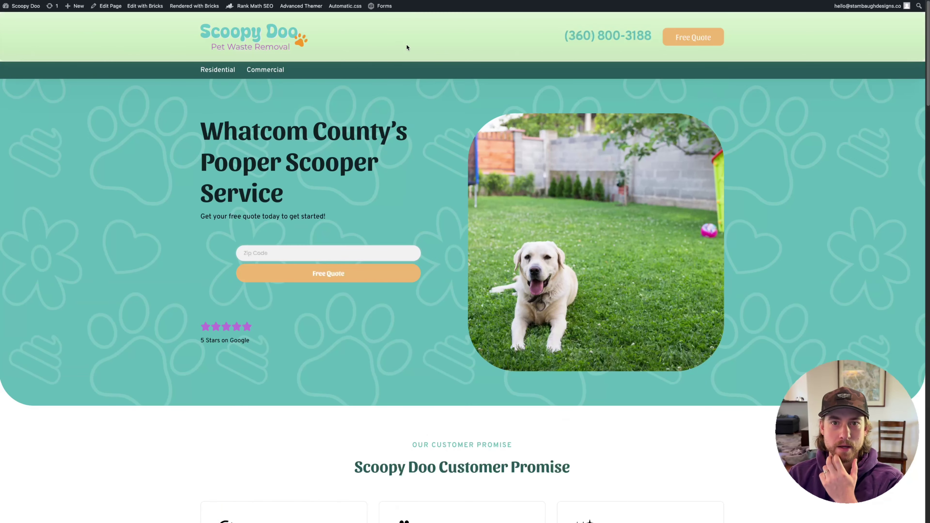
mouse_move(2, 394)
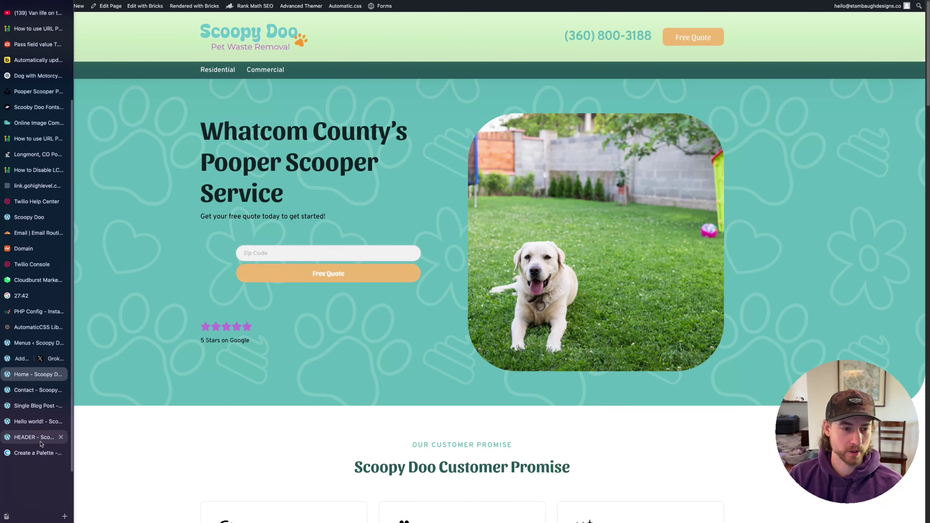
click(32, 440)
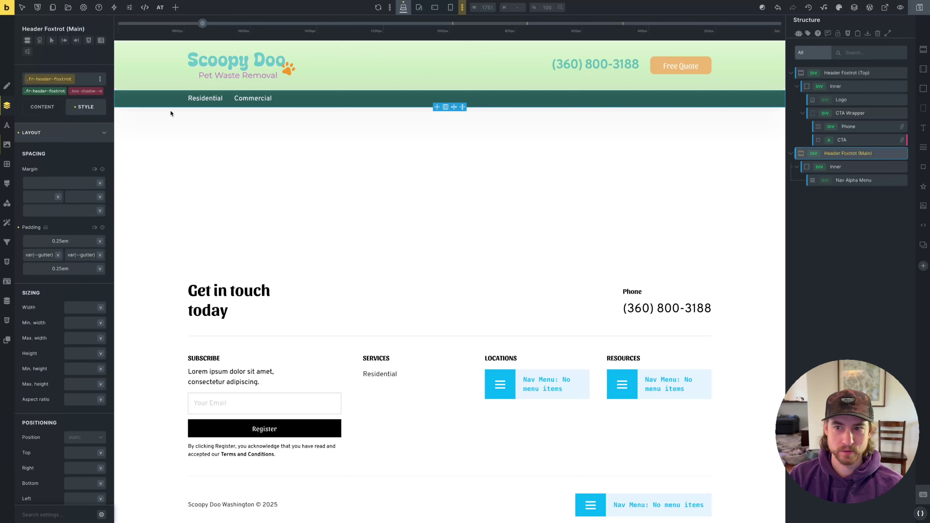
click(153, 77)
click(43, 143)
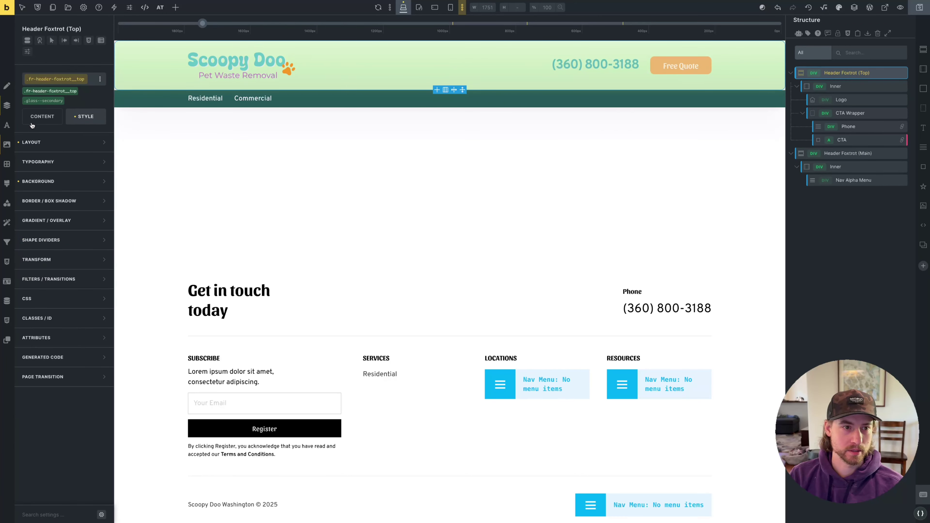
Open the Automatic.css Global SCSS code from the builder
click(42, 117)
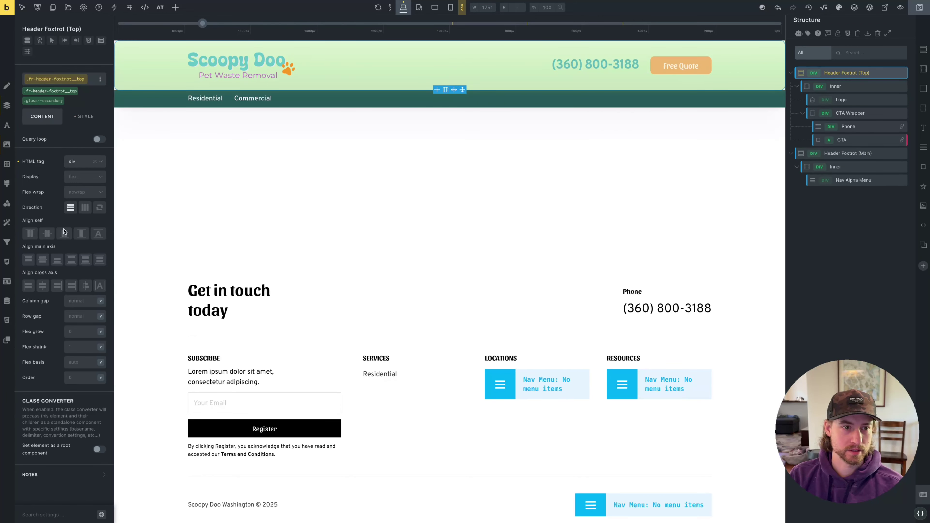
click(920, 516)
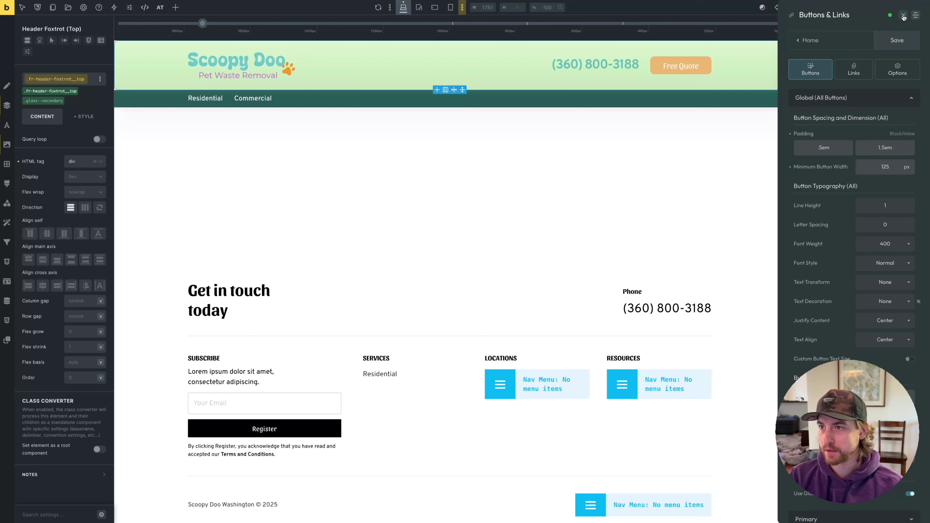
click(903, 15)
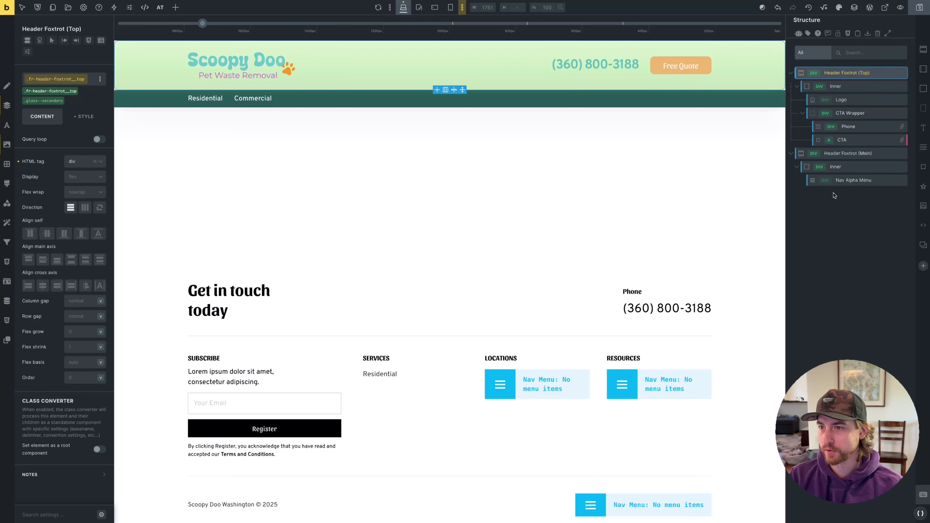
click(921, 517)
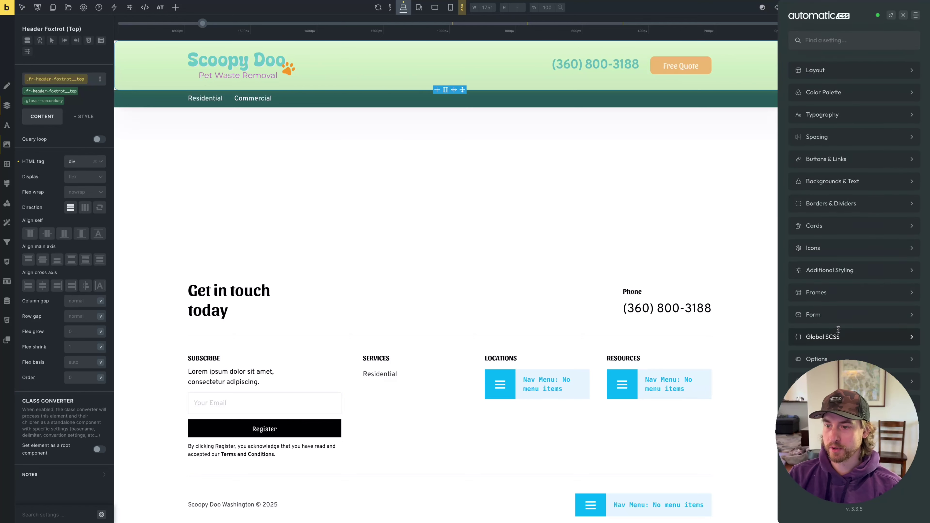
click(838, 334)
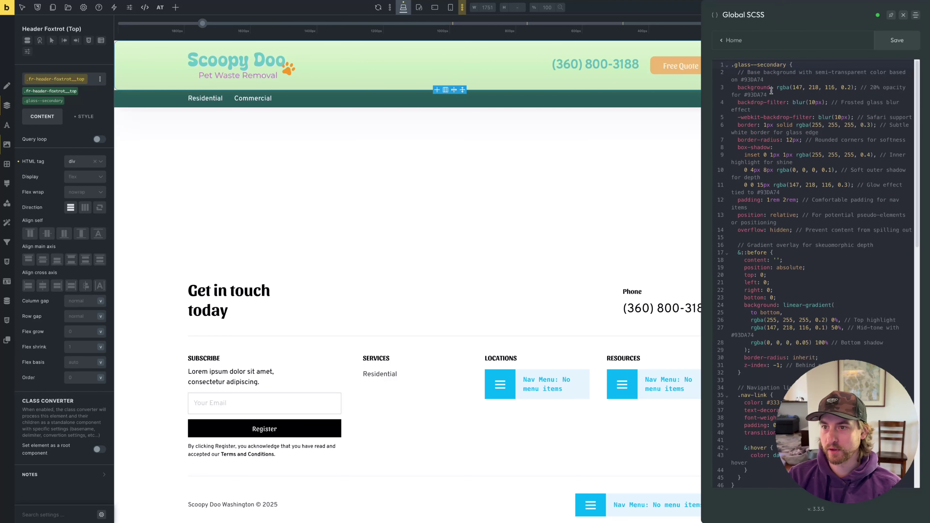
Change the .glass--secondary background opacity to 0.5 and save the Global SCSS
double_click(850, 87)
text(2)
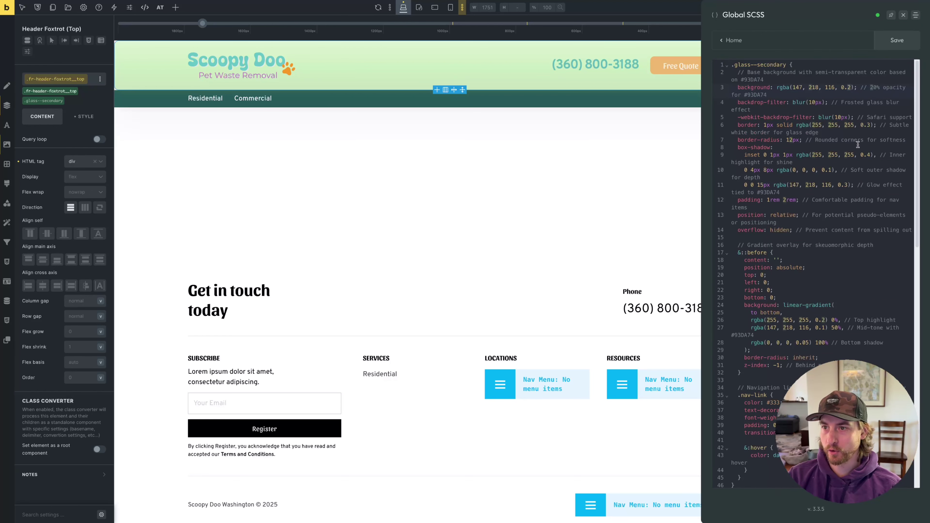
double_click(849, 88)
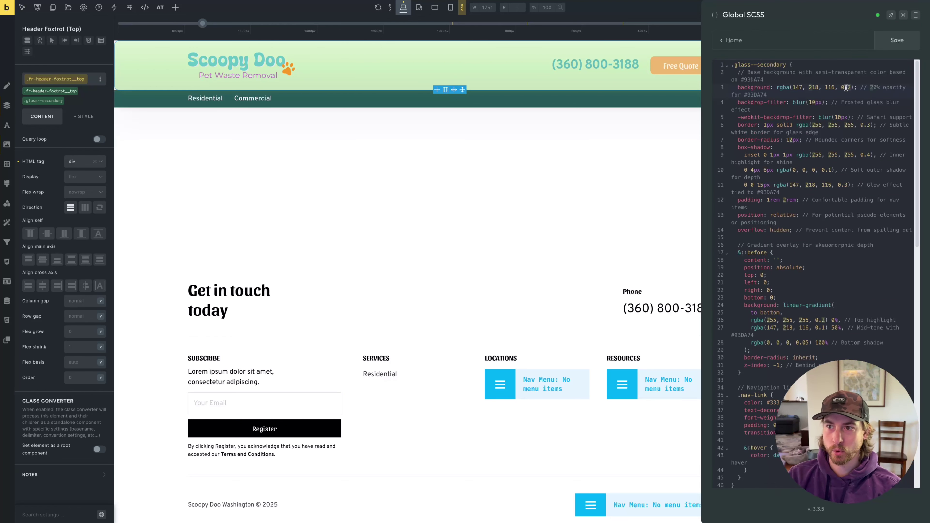
text(5)
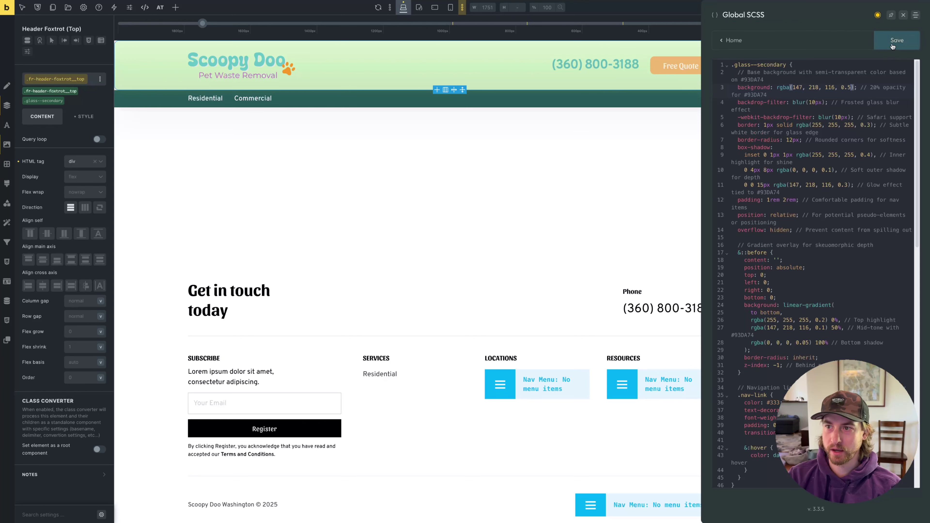
click(892, 46)
mouse_move(22, 389)
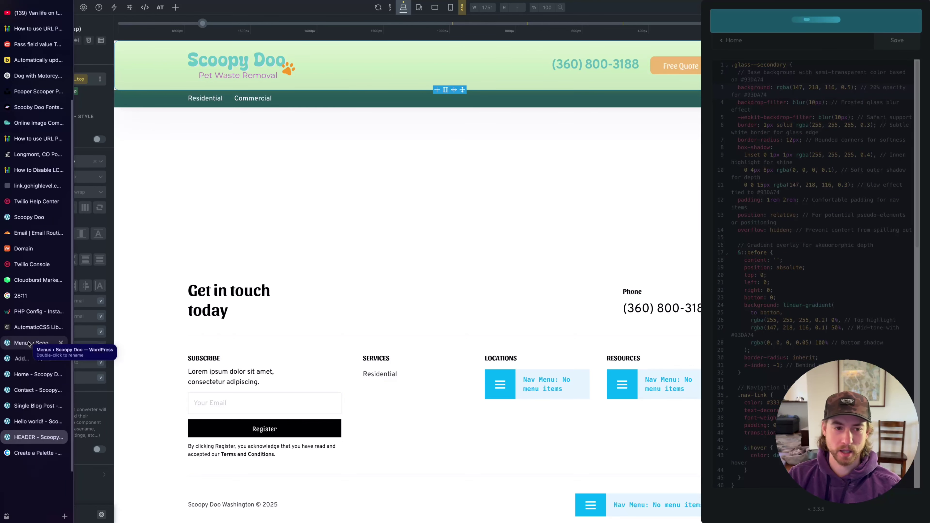
click(27, 375)
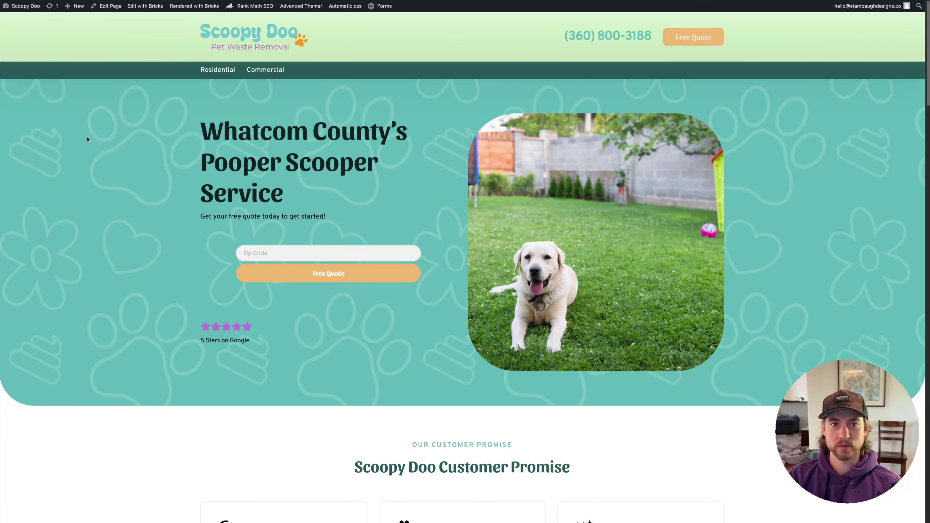
scroll(616, 163, down, 8)
key(super+alt+i)
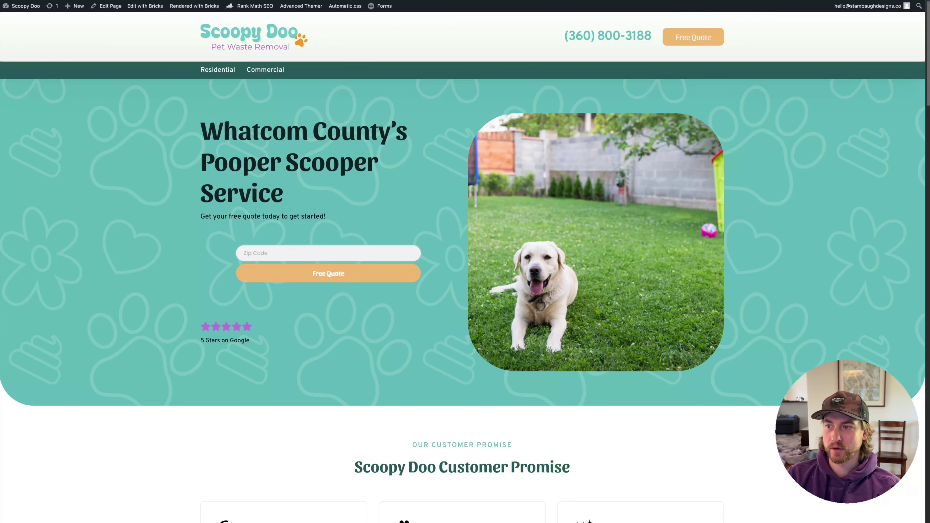
scroll(257, 117, down, 3)
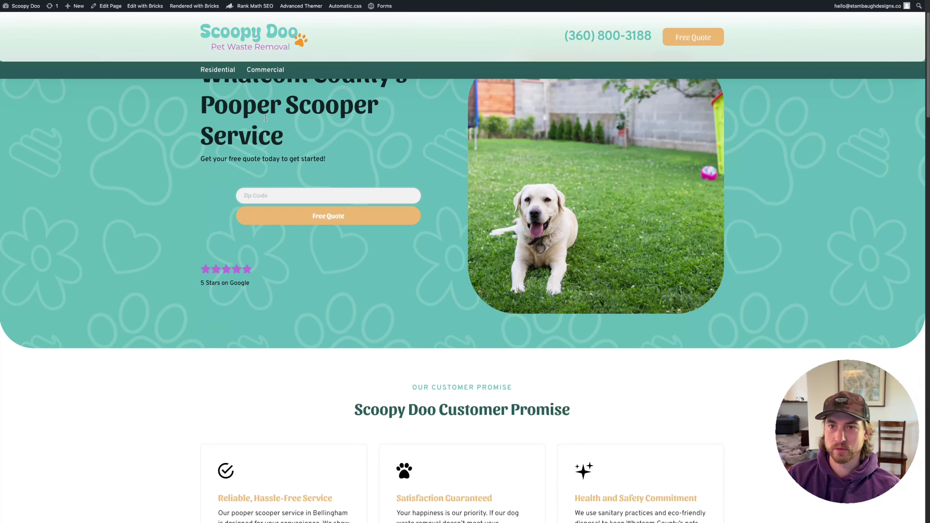
scroll(266, 118, down, 20)
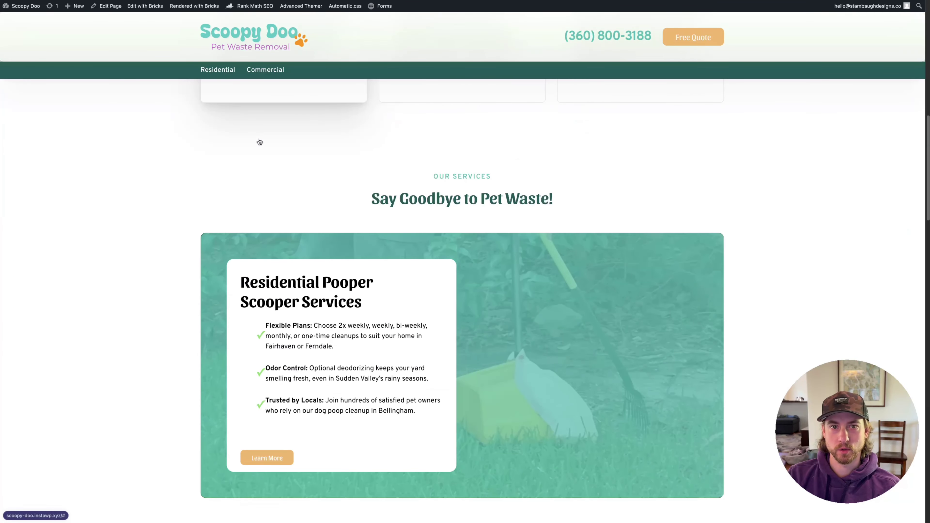
scroll(259, 142, up, 6)
scroll(383, 172, up, 3)
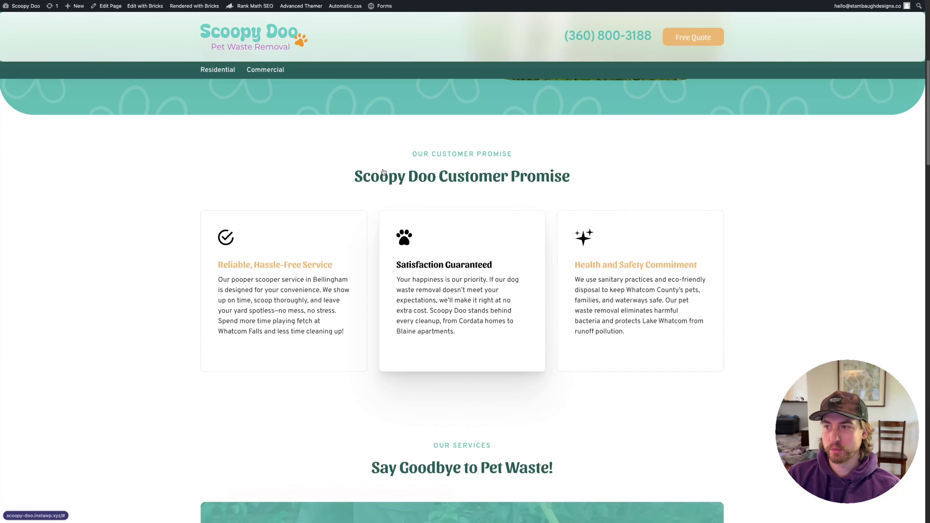
key(super+alt+i)
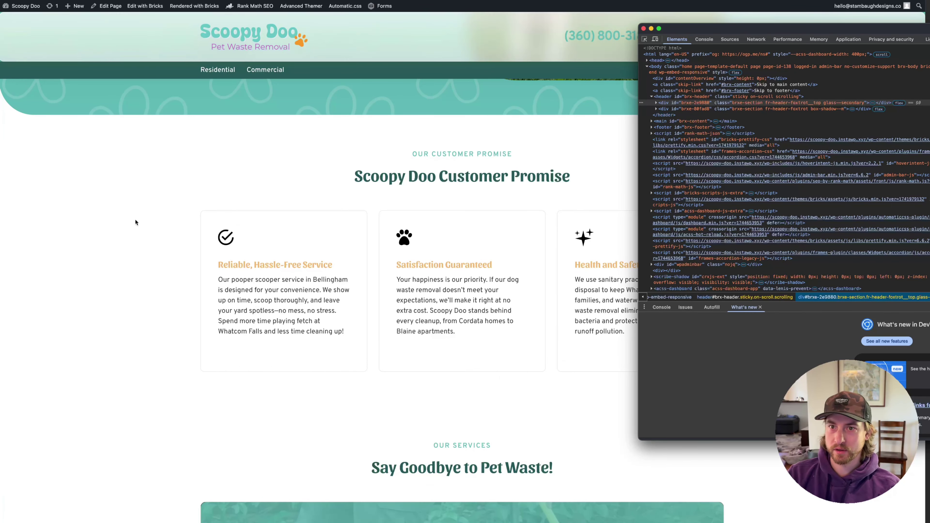
scroll(338, 212, up, 8)
scroll(376, 202, down, 10)
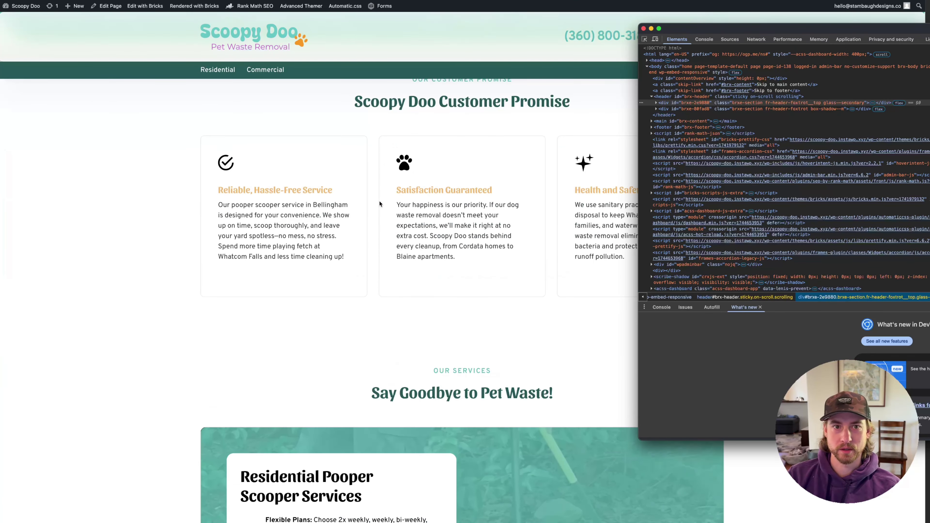
scroll(391, 231, up, 10)
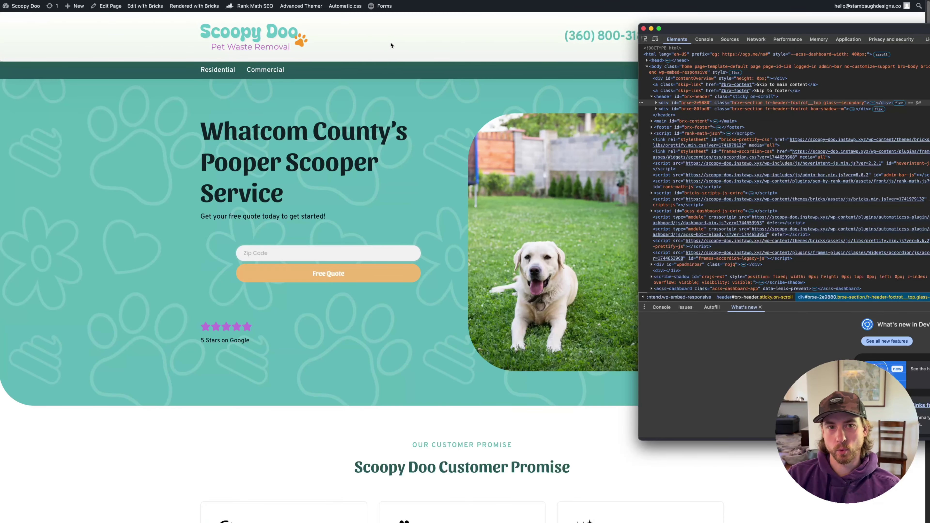
key(super+alt+i)
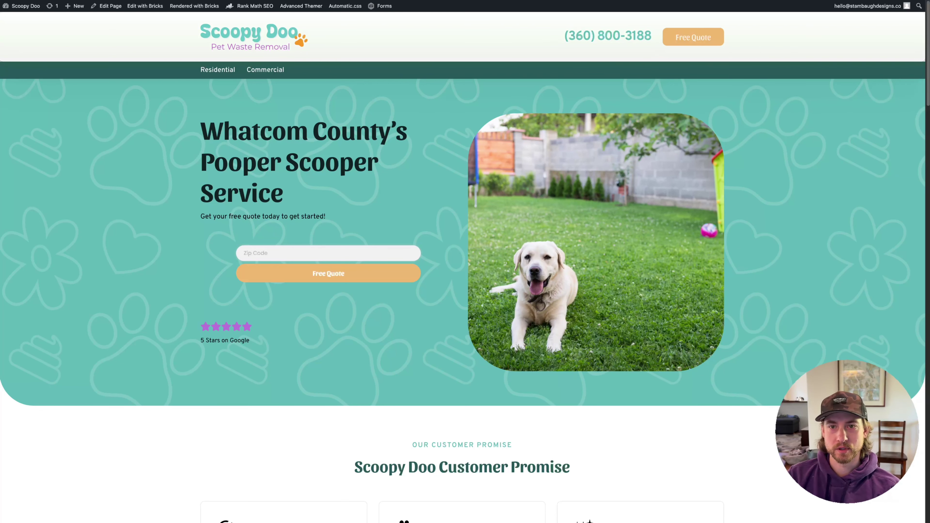
scroll(350, 93, down, 3)
scroll(657, 127, up, 3)
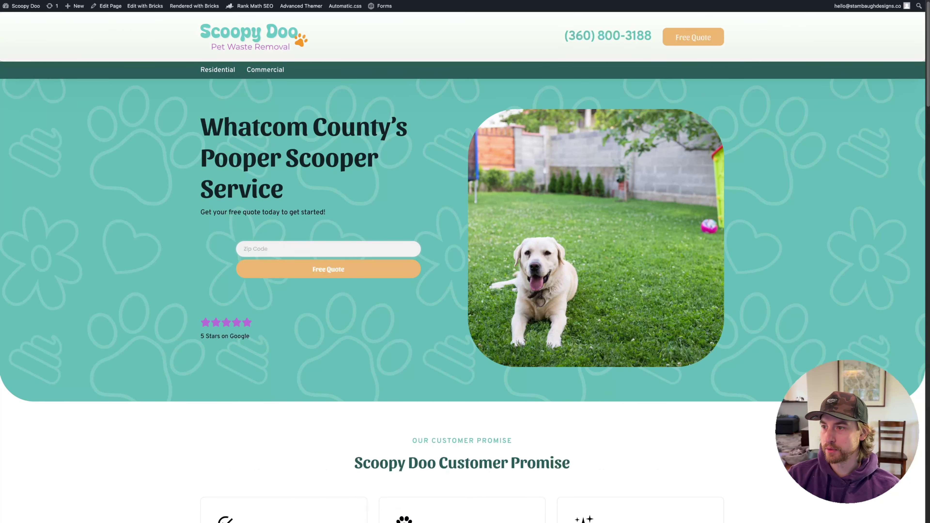
mouse_move(1, 220)
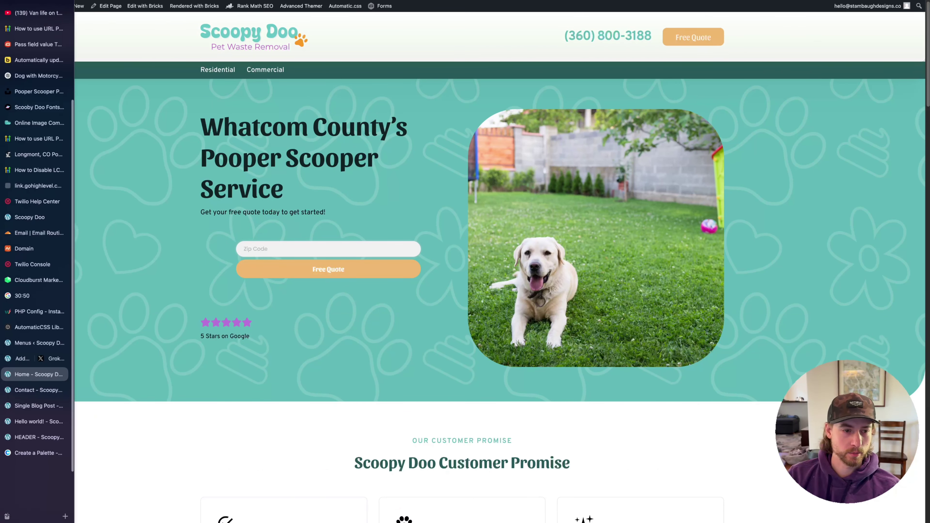
click(35, 438)
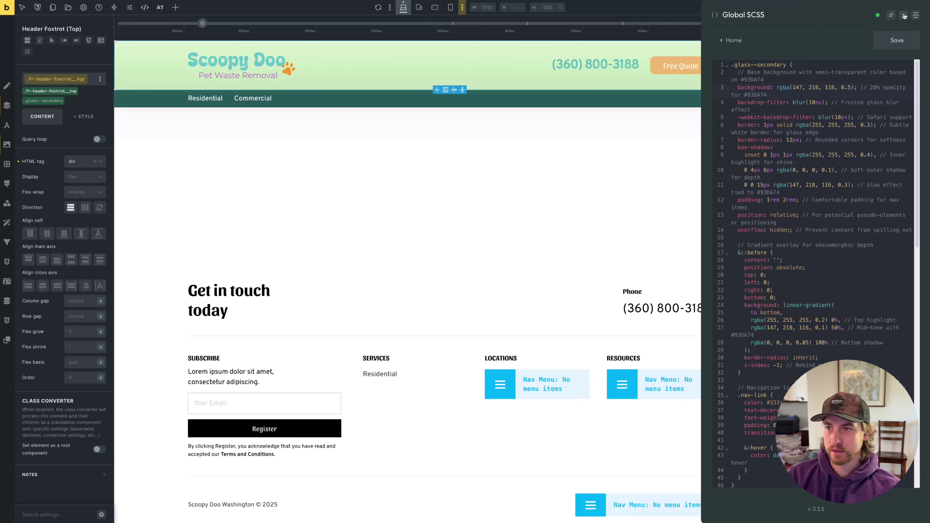
Close Global SCSS and give the header a white, mostly transparent background
click(904, 15)
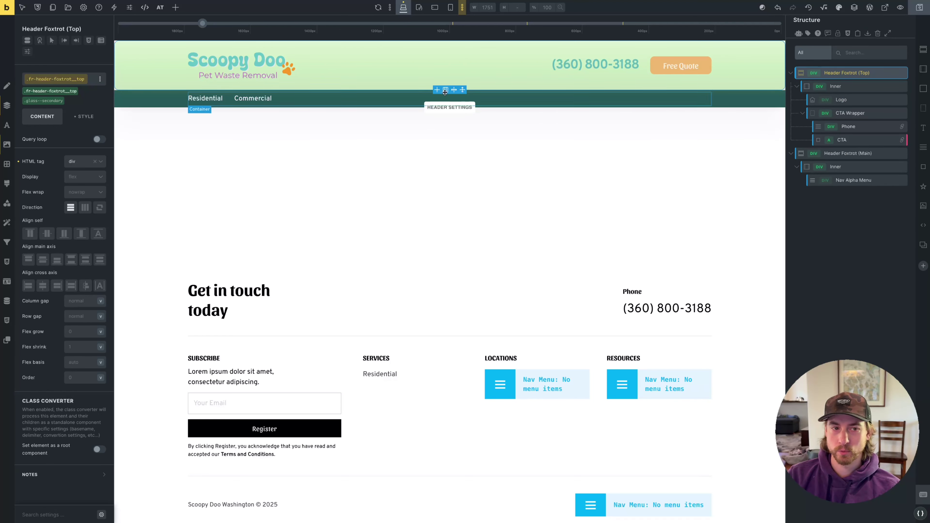
click(73, 117)
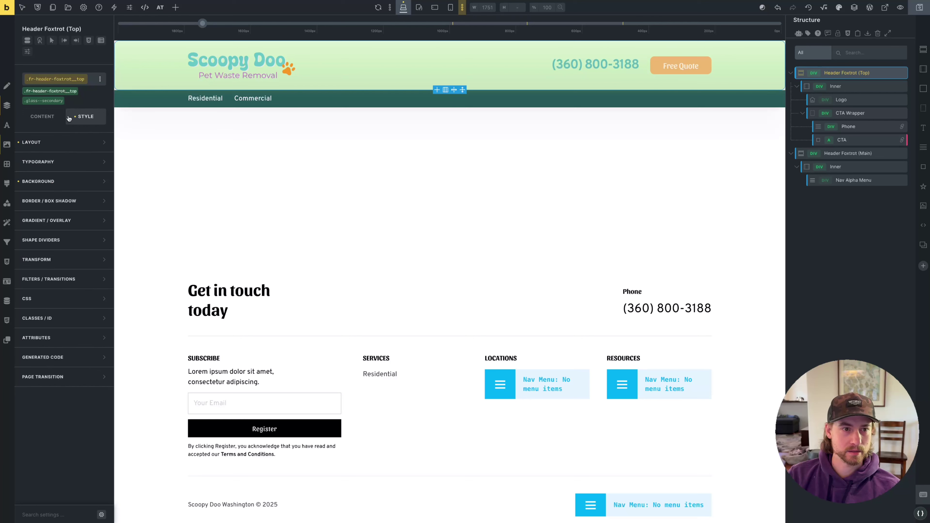
click(33, 161)
click(100, 160)
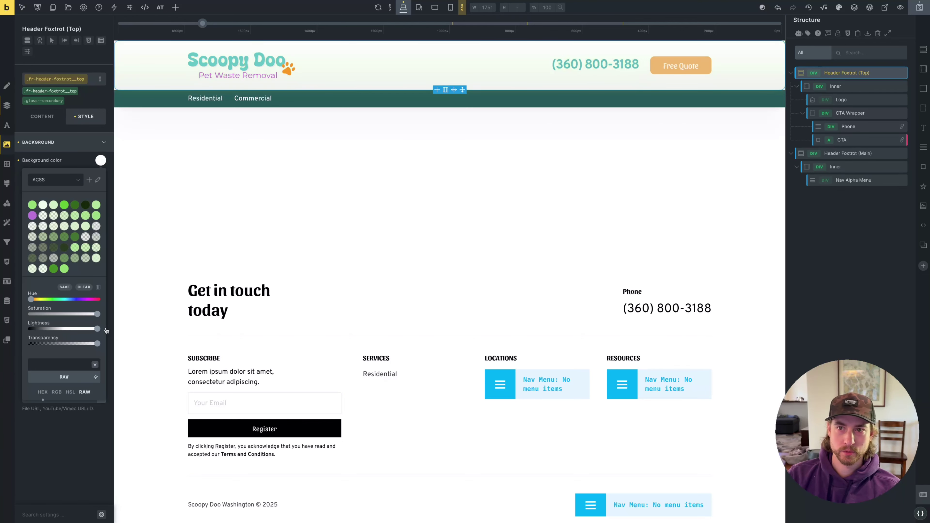
drag(98, 343, 85, 349)
Check the translucent header on the live home page by scrolling
mouse_move(2, 230)
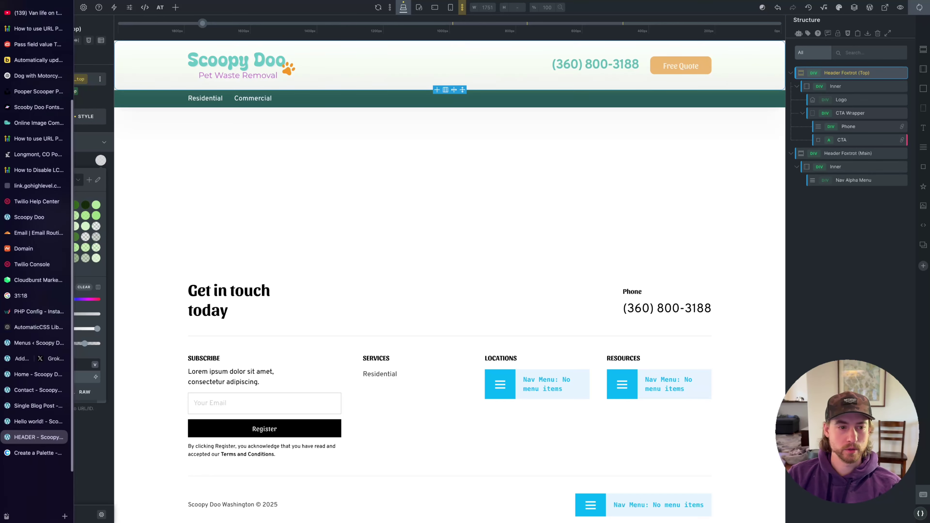
click(36, 405)
scroll(379, 168, down, 5)
scroll(387, 147, down, 5)
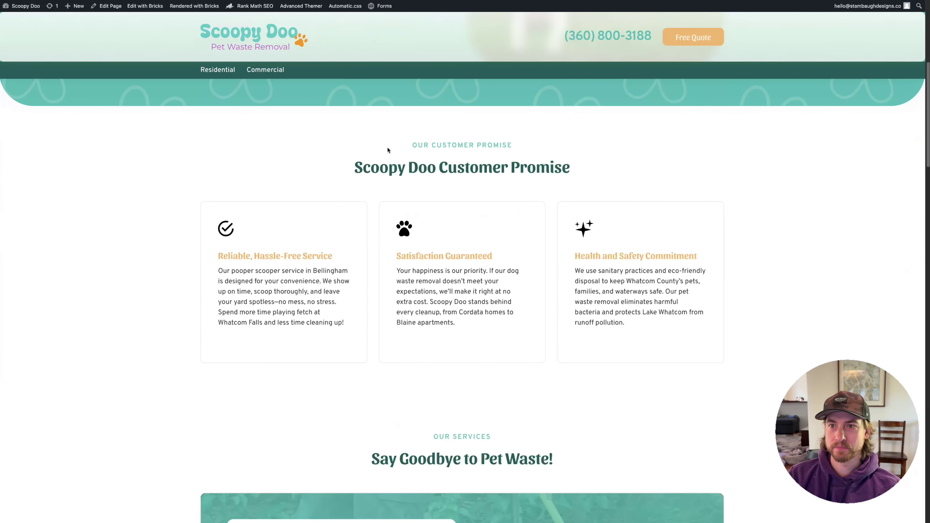
scroll(387, 147, up, 10)
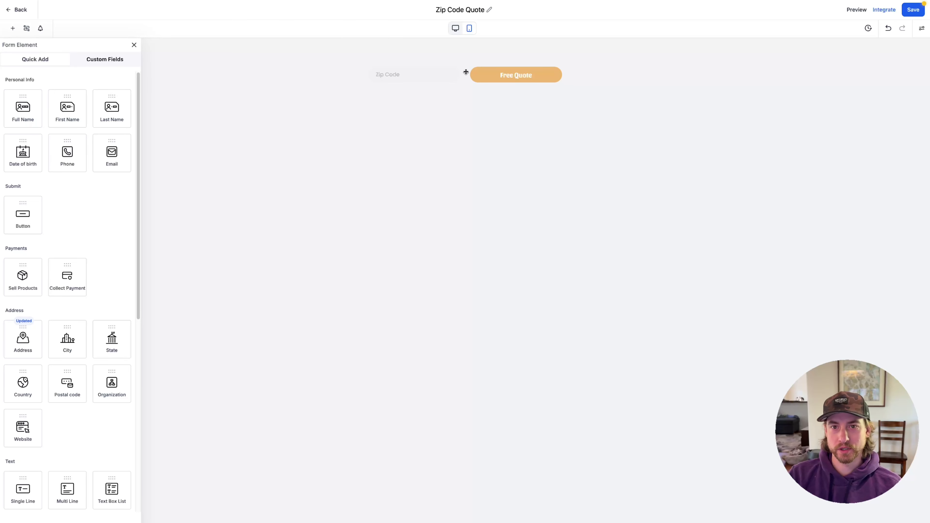
Set the Zip Code Quote form's left and right padding to 0
click(471, 73)
click(433, 63)
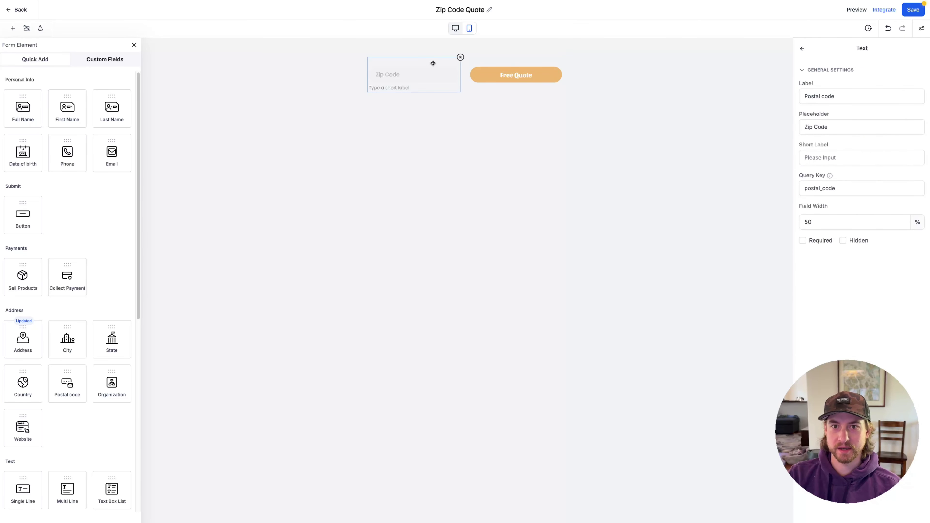
click(922, 28)
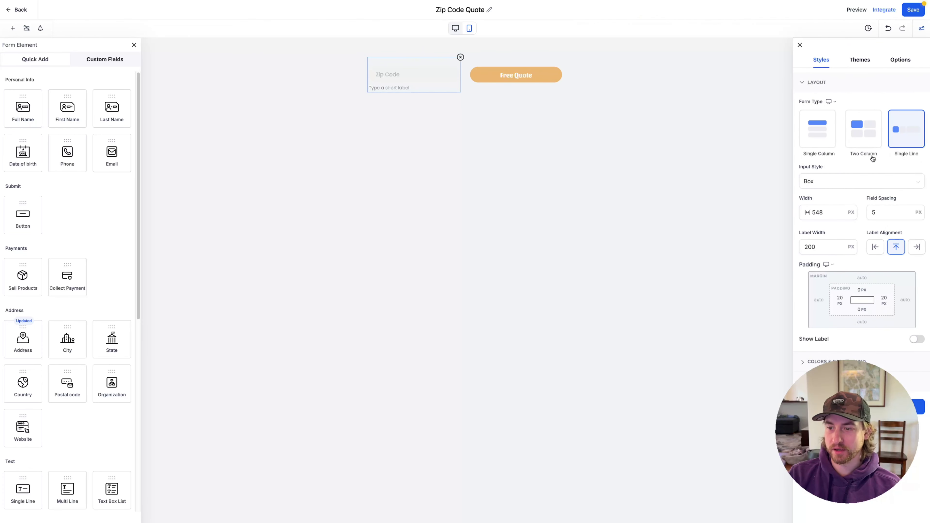
click(840, 300)
click(807, 339)
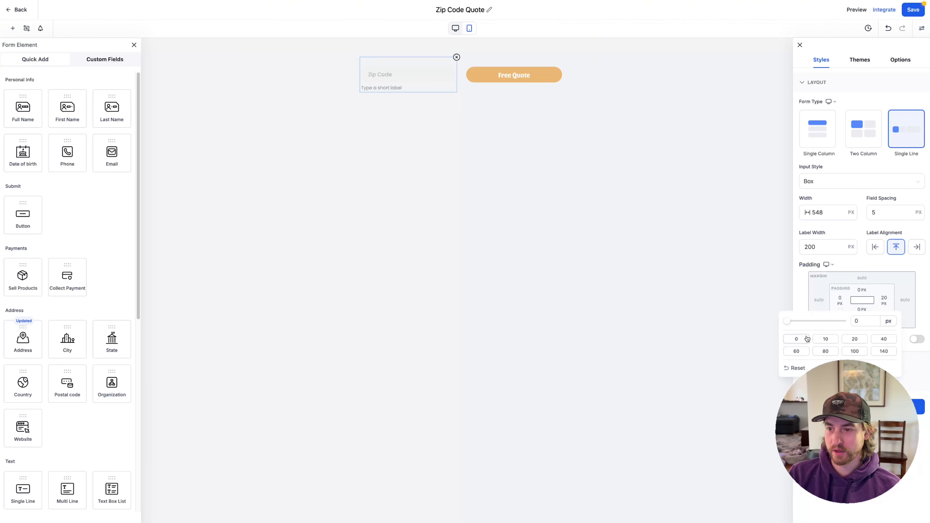
click(884, 300)
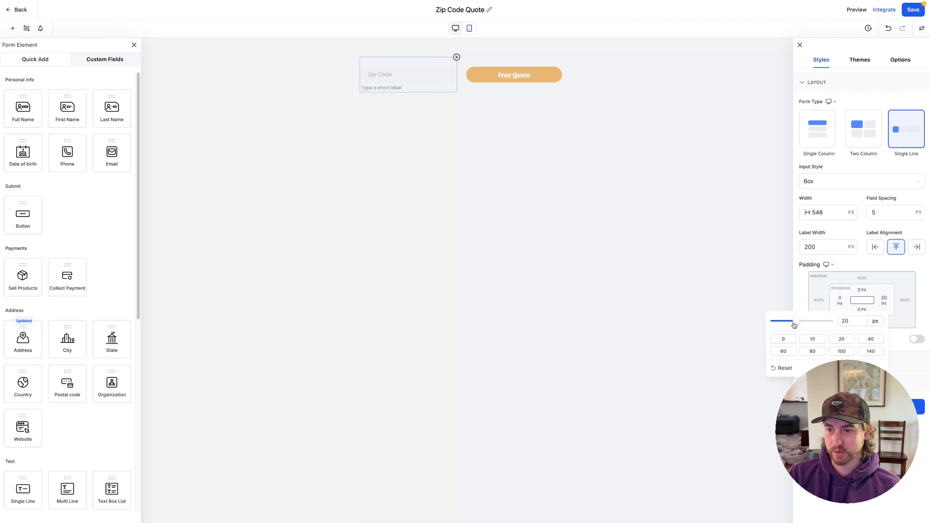
click(783, 339)
click(906, 370)
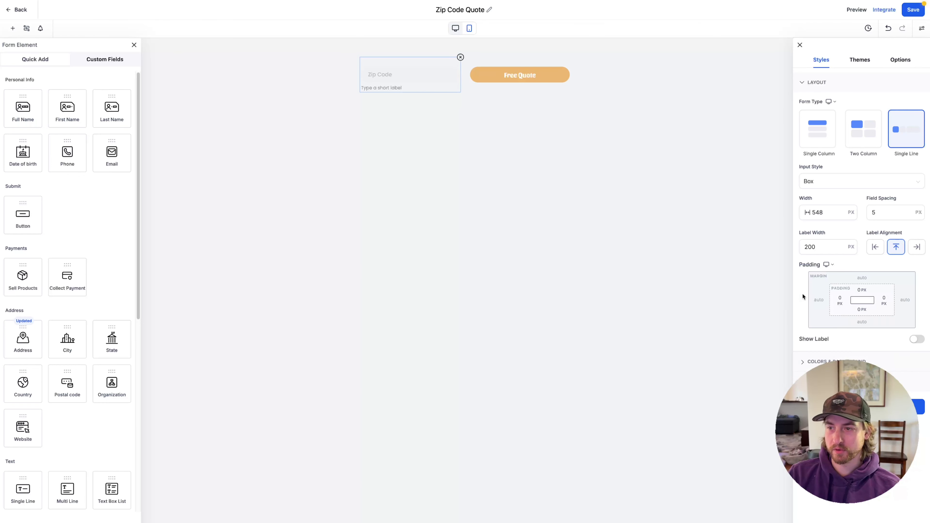
Preview the form on mobile and desktop, review its options, and open the Integrate embed options
click(469, 28)
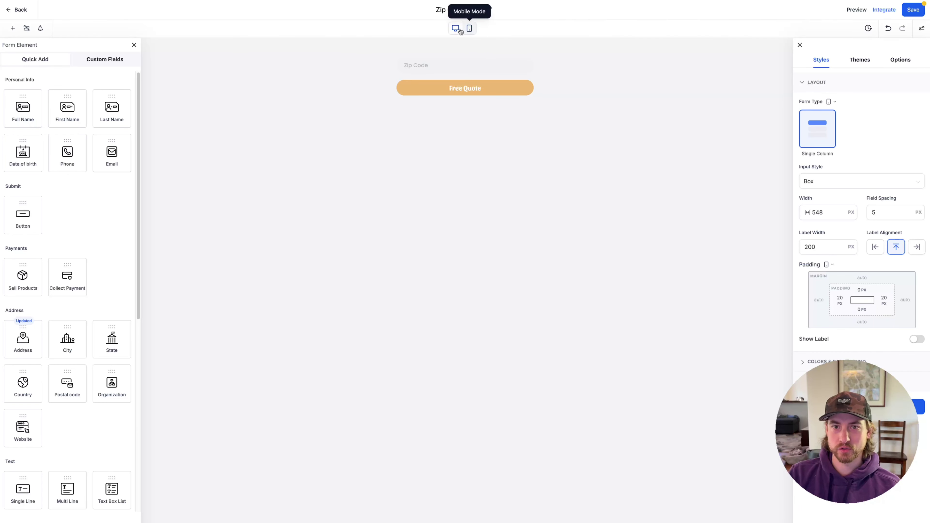
click(457, 32)
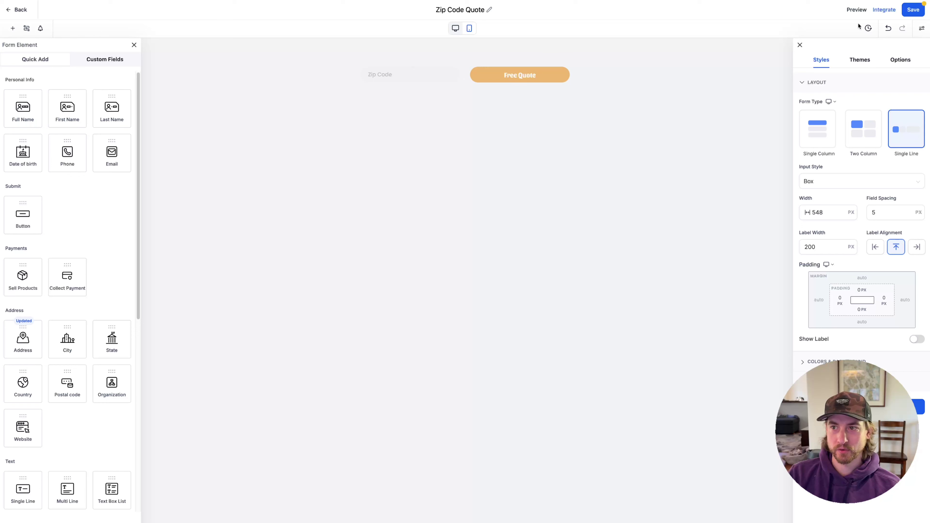
click(901, 61)
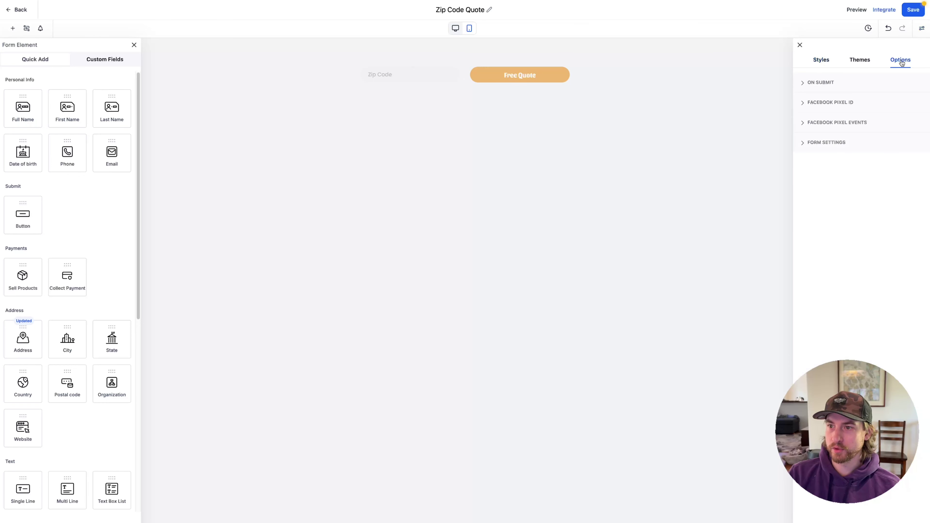
click(848, 83)
click(865, 61)
click(821, 61)
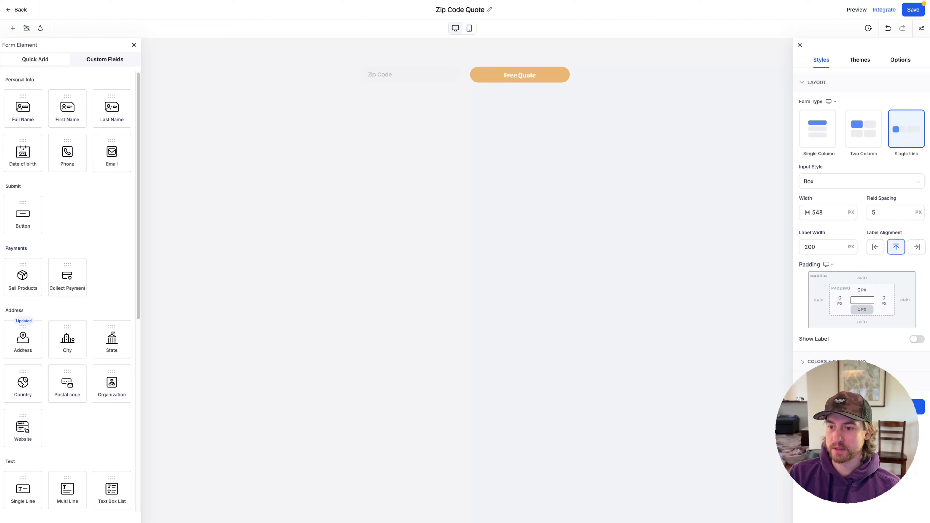
click(857, 382)
mouse_move(1, 326)
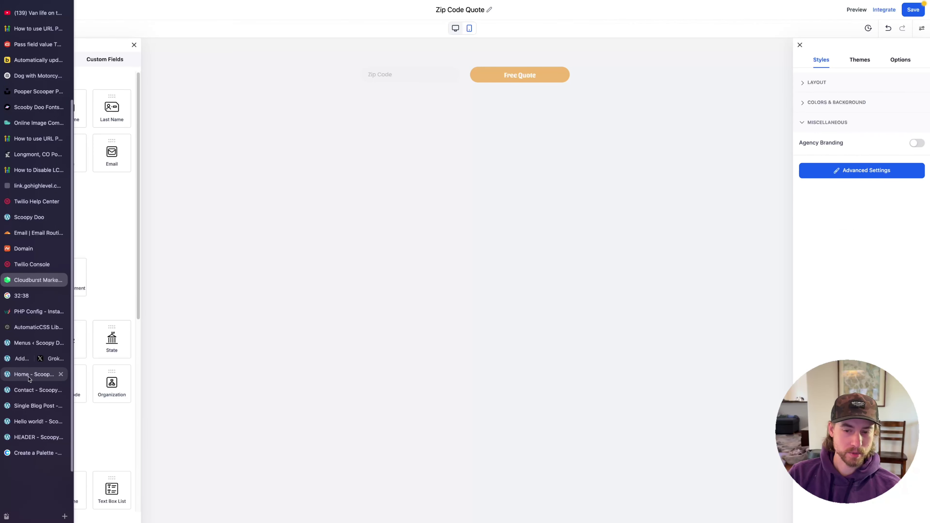
click(884, 11)
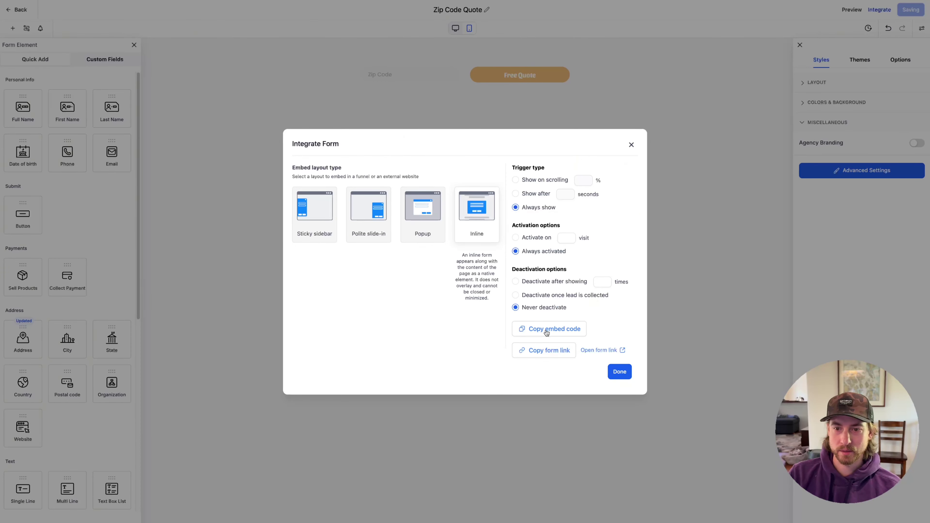
Copy the form's inline embed code and move the Nova editor window to screen centre
click(547, 331)
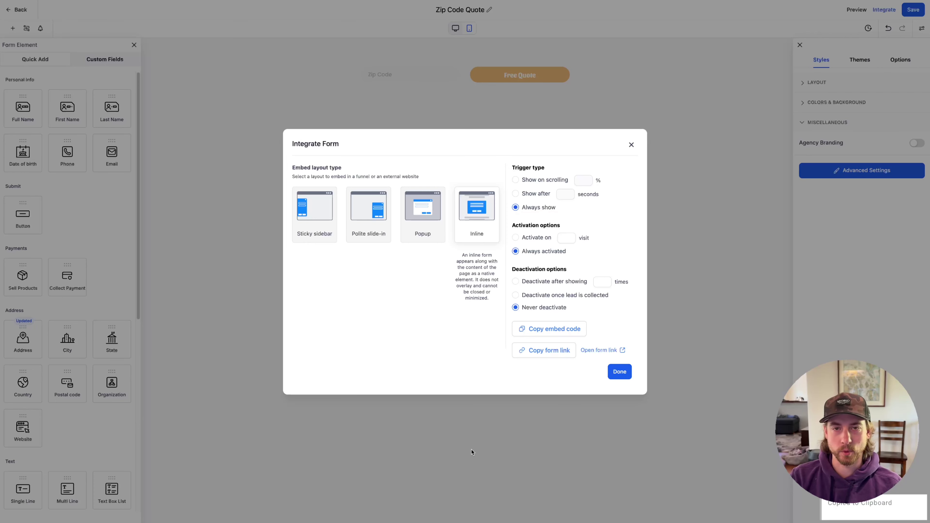
key(super+Tab)
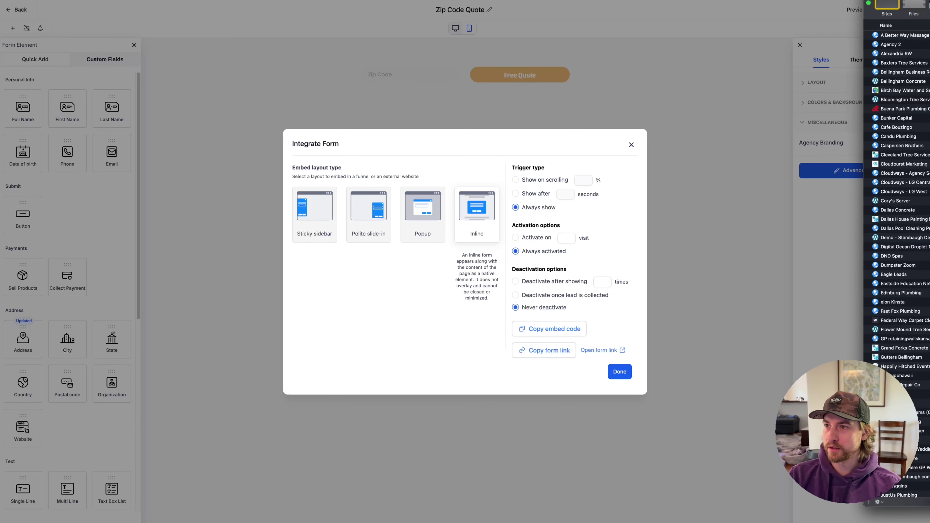
drag(928, 1, 339, 17)
Paste the iframe embed code into Untitled.html, zoom in, and hide the file sidebar
key(super+v)
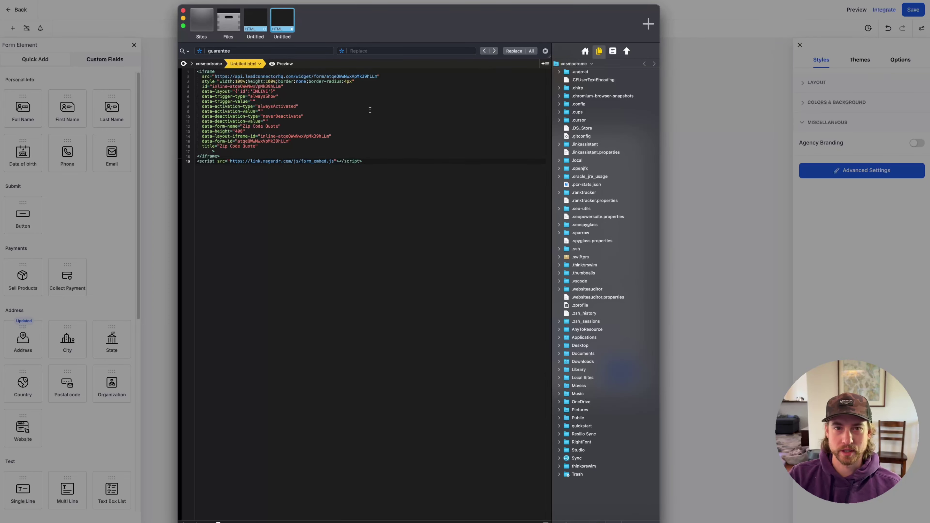
key(super+equal)
key(super+equal)
key(super+equal)
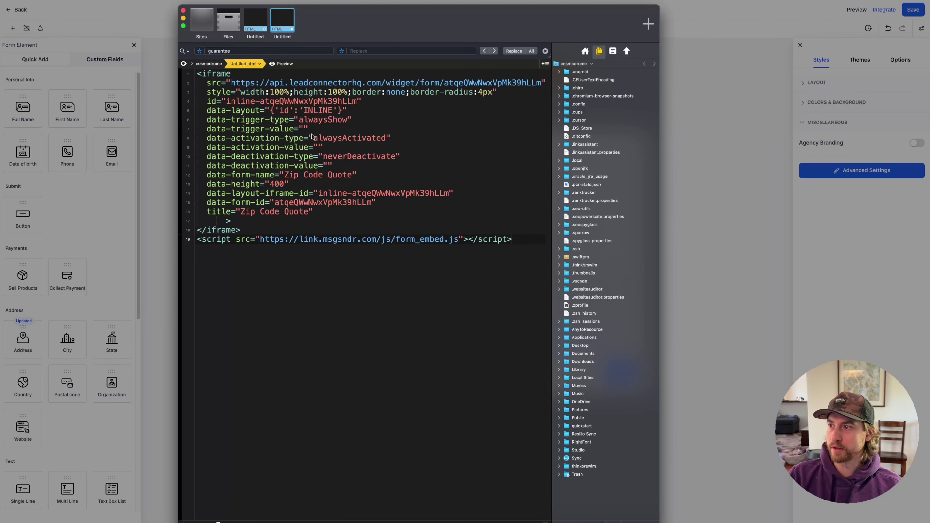
click(546, 522)
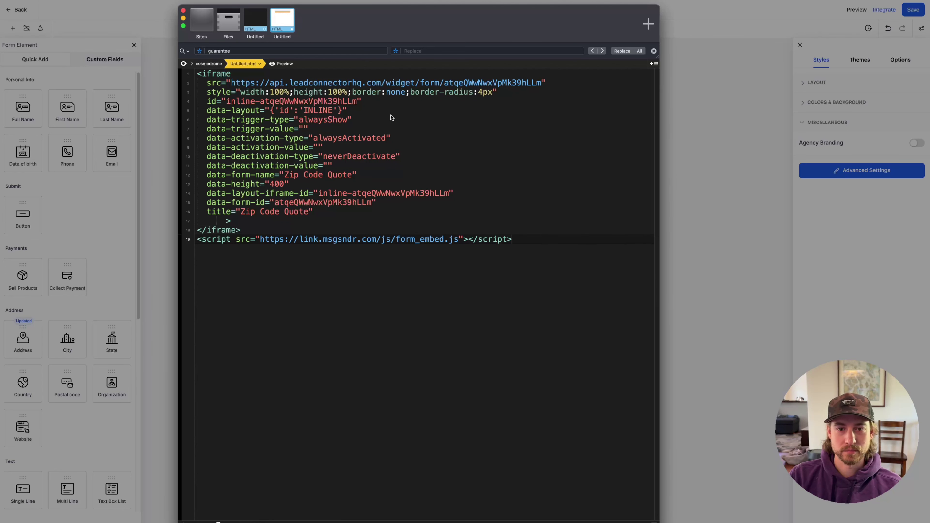
key(super+Tab)
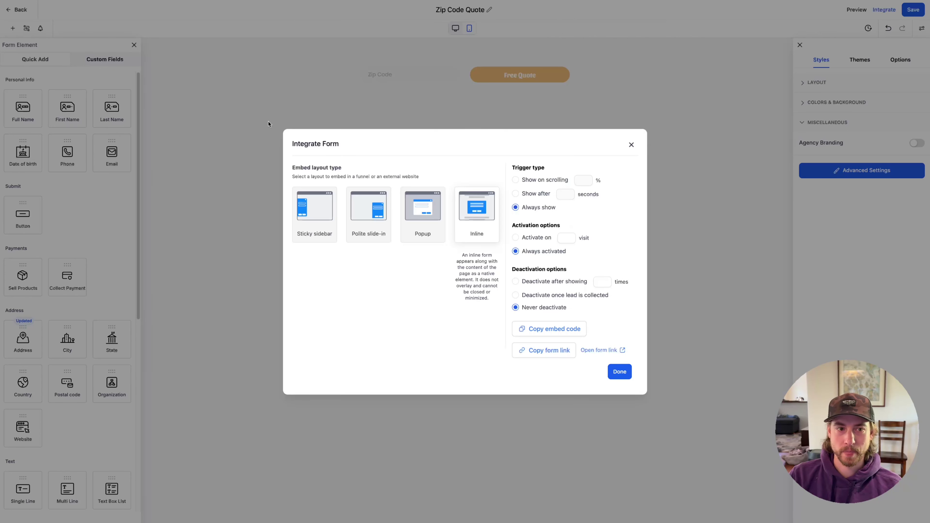
Close the Integrate Form dialog and open the live home page in the Bricks editor
key(Escape)
mouse_move(4, 340)
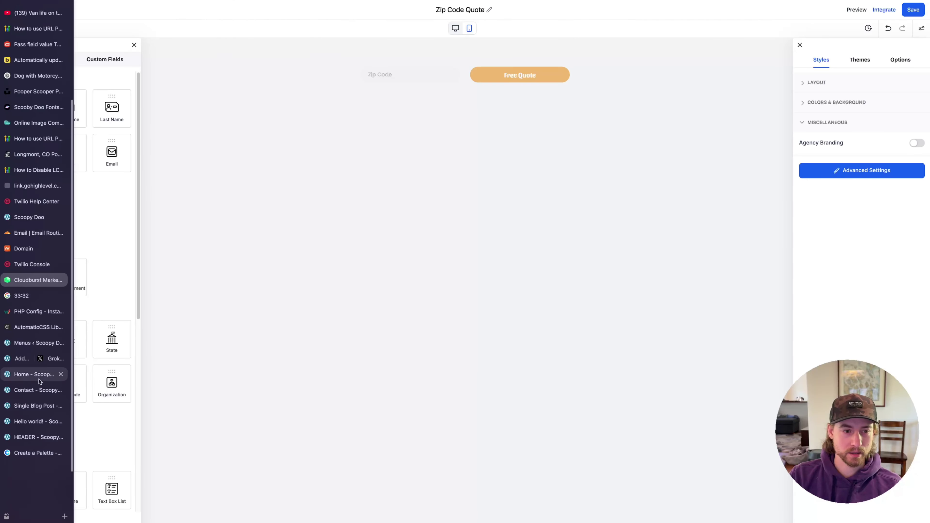
click(39, 375)
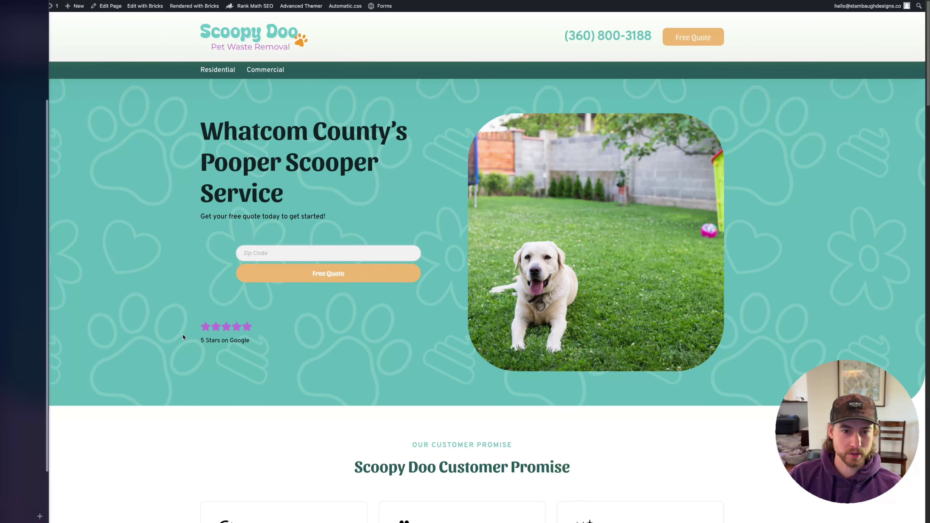
super+click(139, 6)
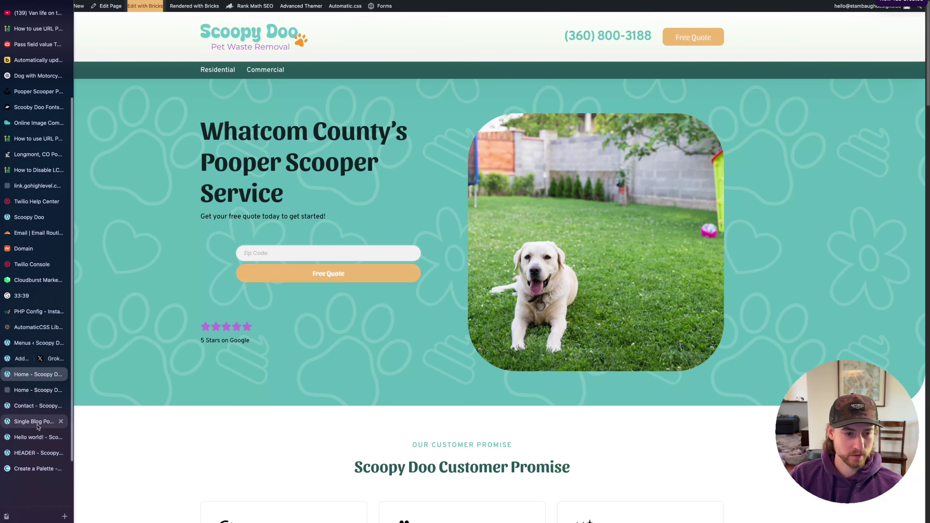
Close the Single Blog Post and HEADER template editors, then select the home page's Hero section
click(36, 422)
click(60, 422)
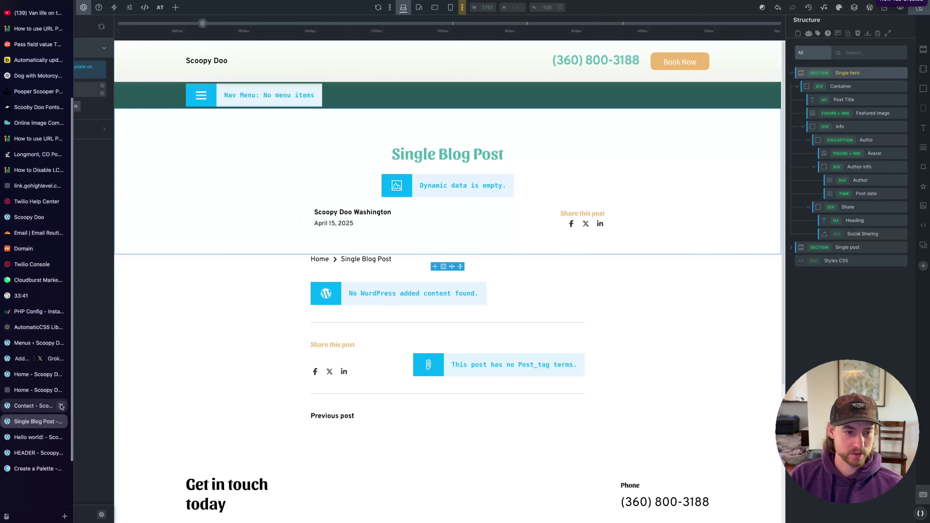
click(49, 443)
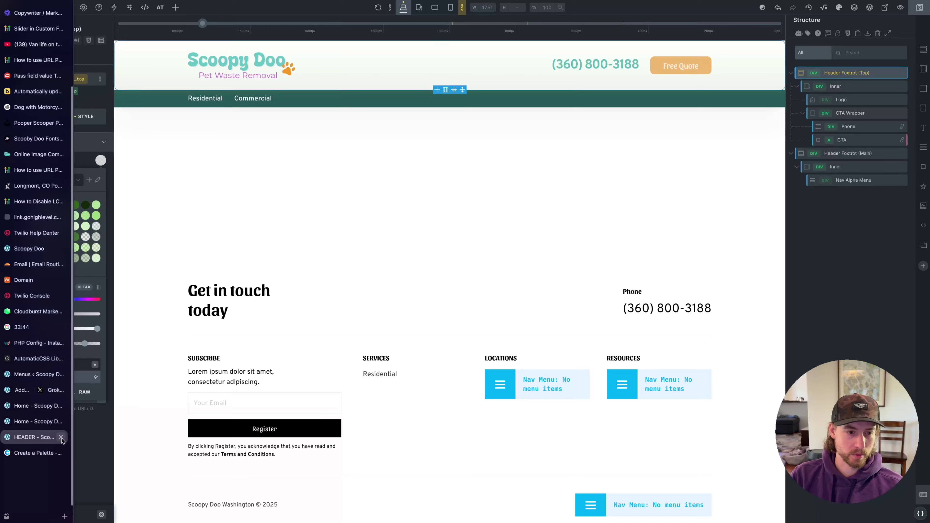
click(61, 437)
click(44, 437)
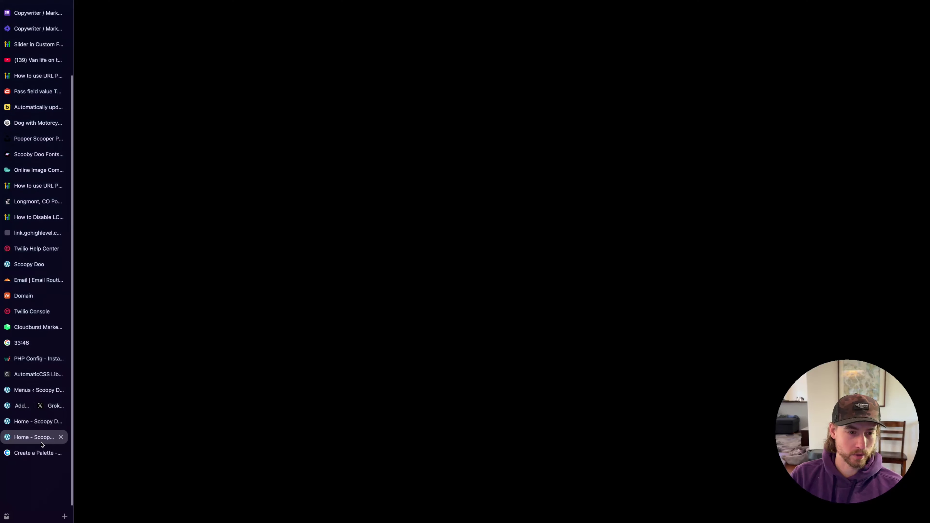
click(47, 425)
click(46, 436)
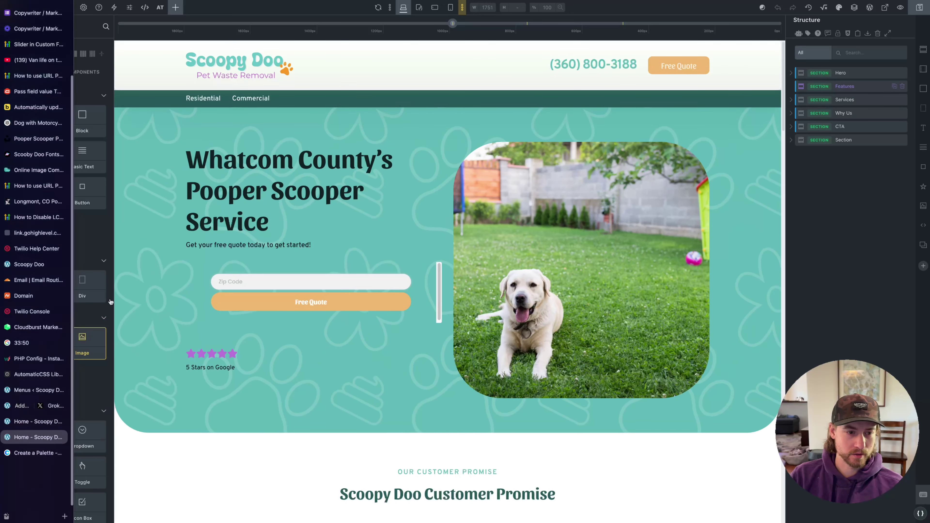
click(185, 278)
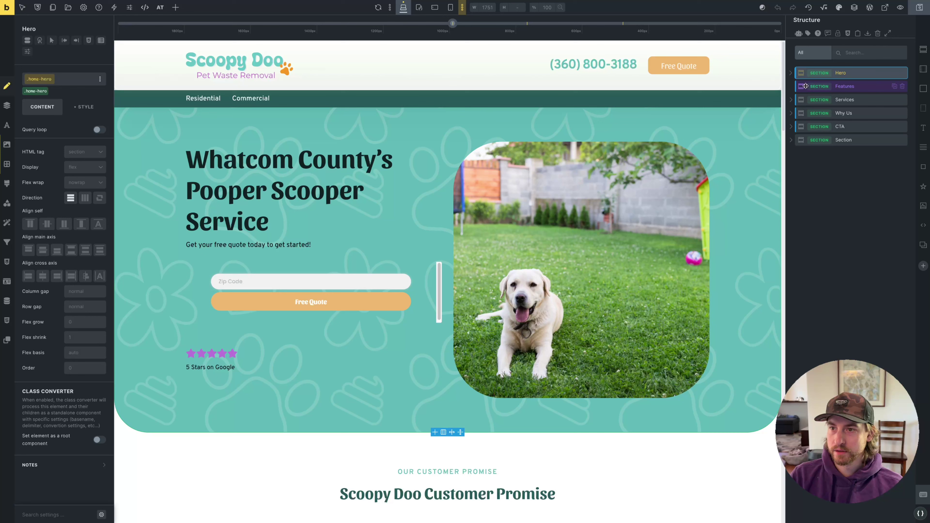
Expand the Hero section and scroll through its CSS Style code block
click(790, 72)
click(802, 98)
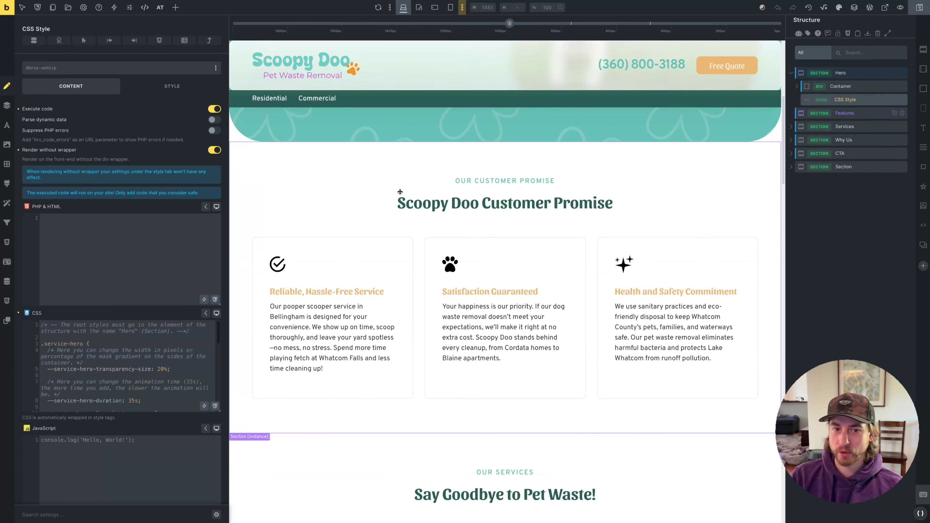
scroll(338, 224, up, 3)
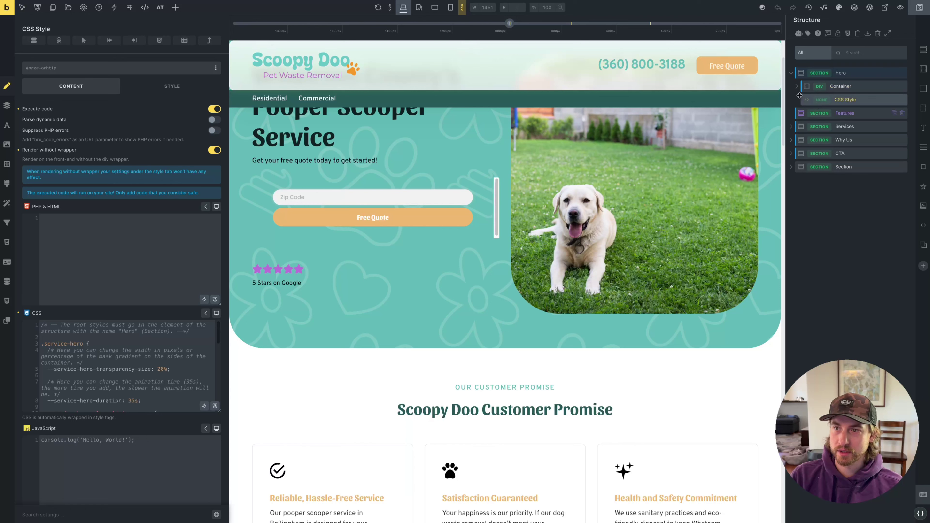
scroll(195, 358, down, 2)
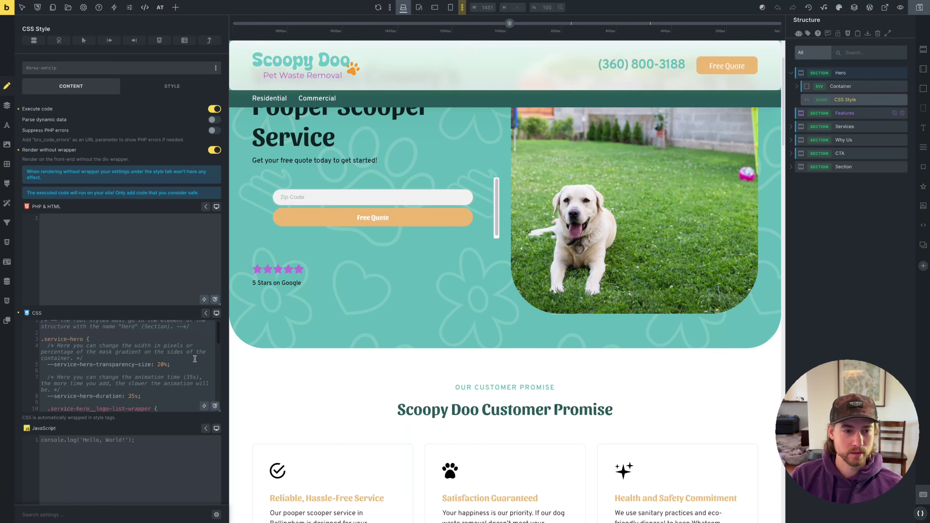
scroll(195, 359, down, 1)
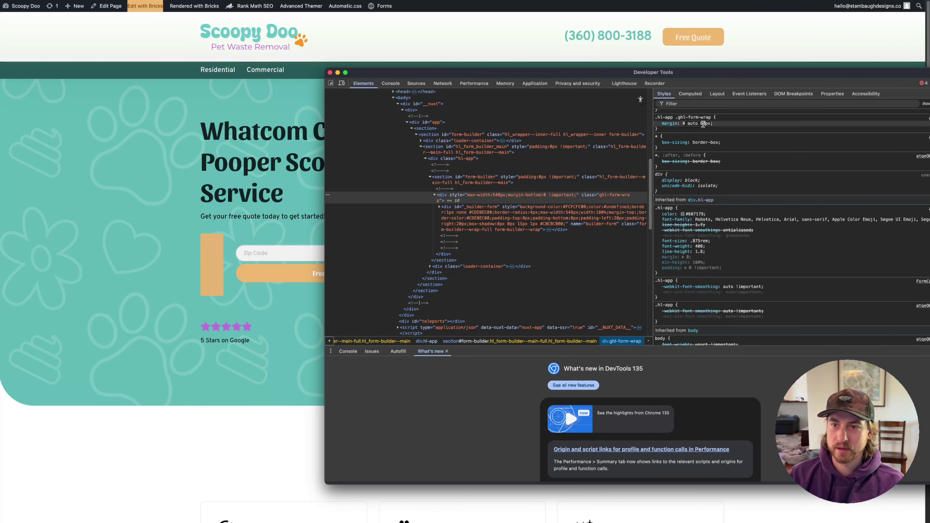
Copy the .hl-app .ghl-form-wrap selector behind the 0 auto 60px margin, then return to Bricks
click(703, 124)
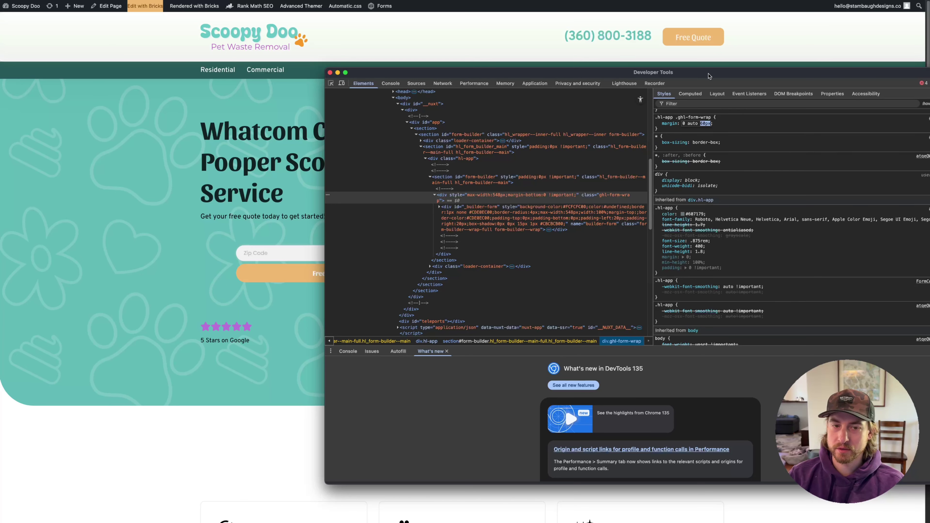
drag(708, 76, 811, 75)
click(795, 116)
key(ctrl+c)
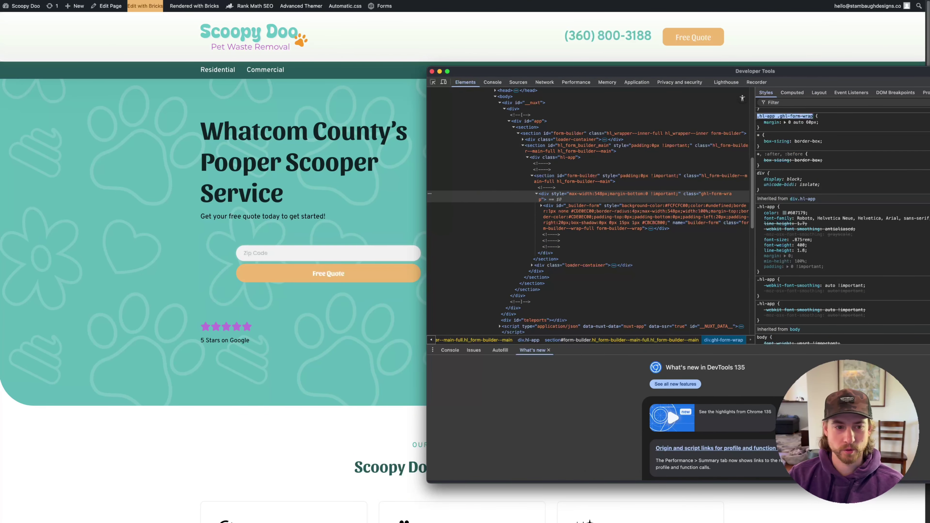
click(18, 330)
mouse_move(1, 348)
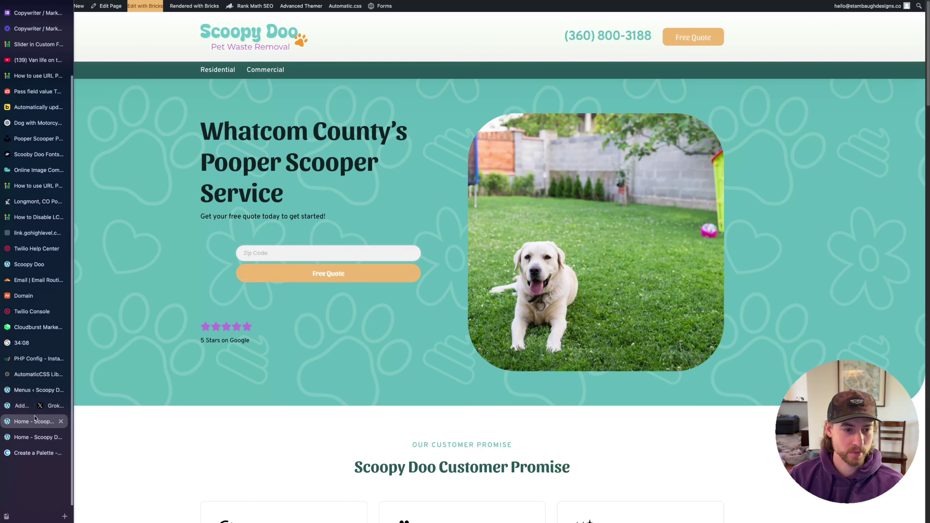
click(34, 396)
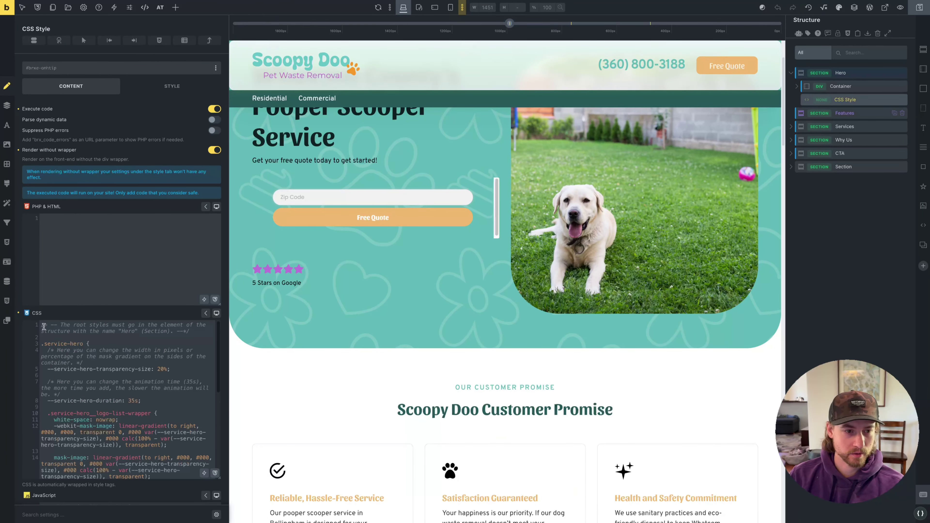
Insert a /**** G H L *****/ comment and '.hl-app .ghl-form-wrap { margin: 0 auto; }' atop the Hero CSS
click(41, 326)
key(Return)
key(Return)
key(Up)
key(Up)
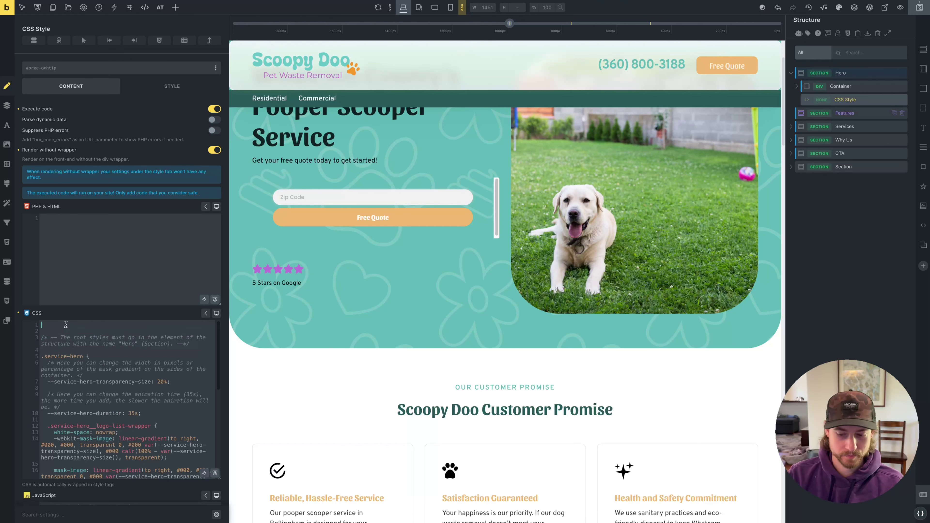
text(/**** G H L ***)
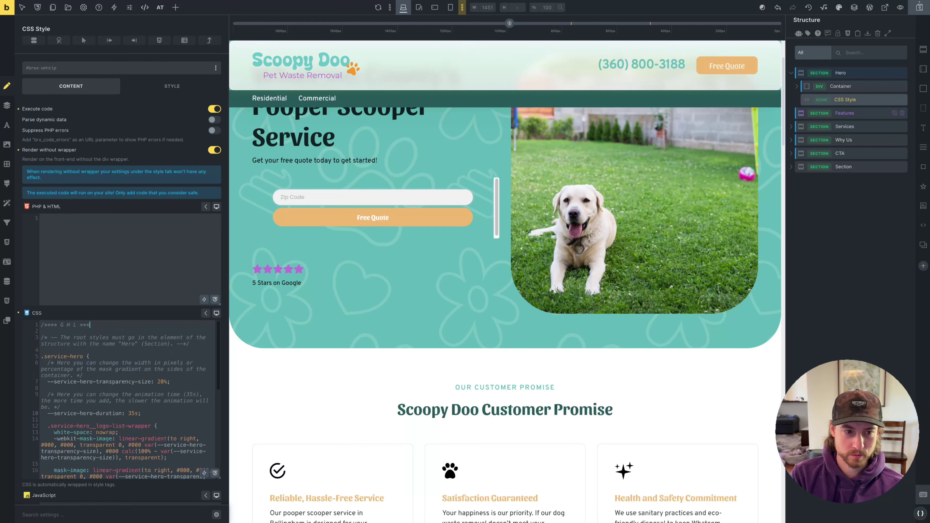
text(**/)
key(Return)
key(ctrl+v)
text({)
key(Return)
text(margin: )
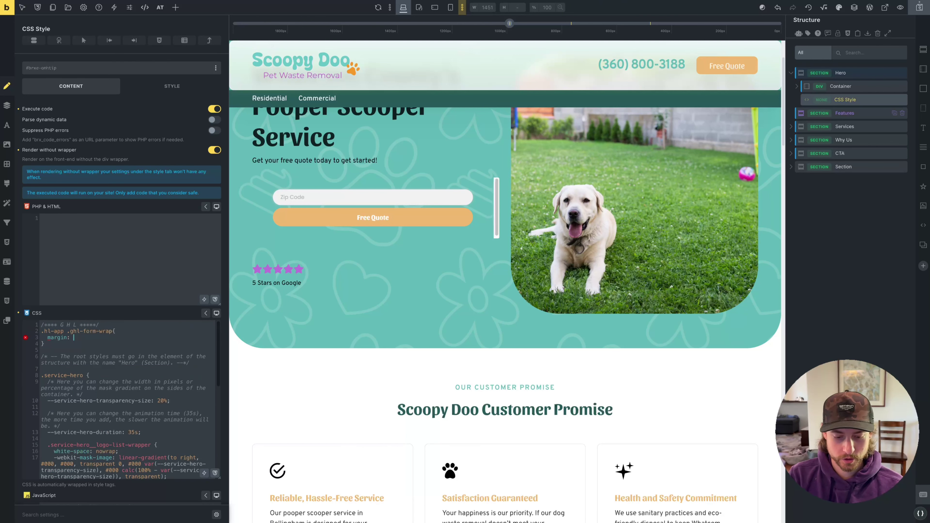
text(0 auto;)
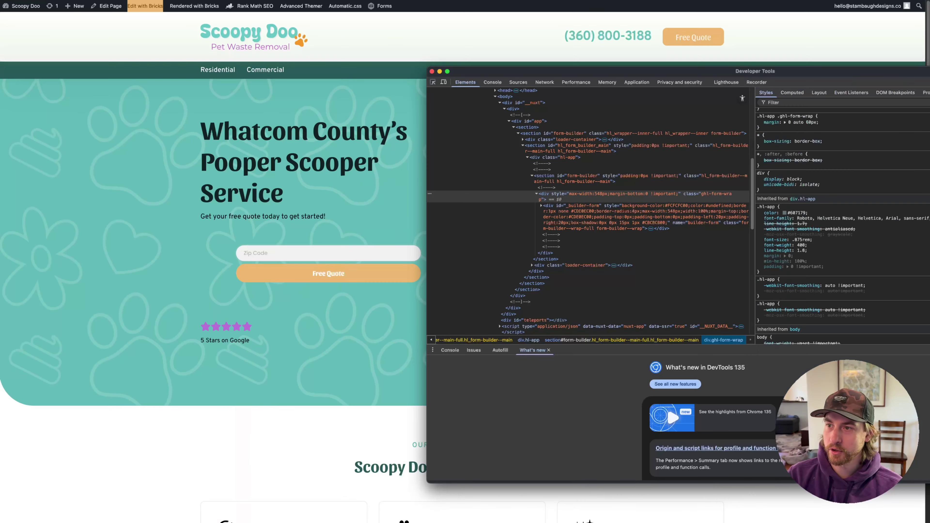
drag(732, 71, 656, 82)
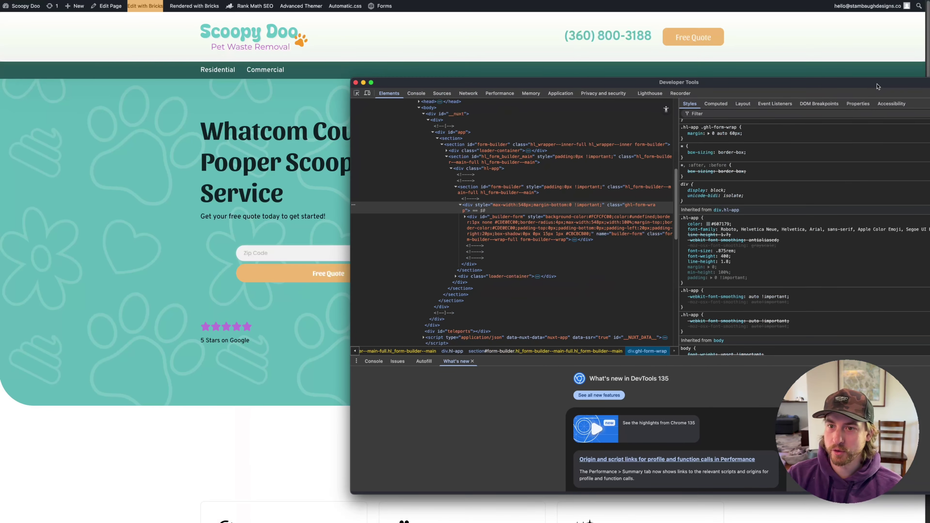
click(732, 133)
double_click(732, 133)
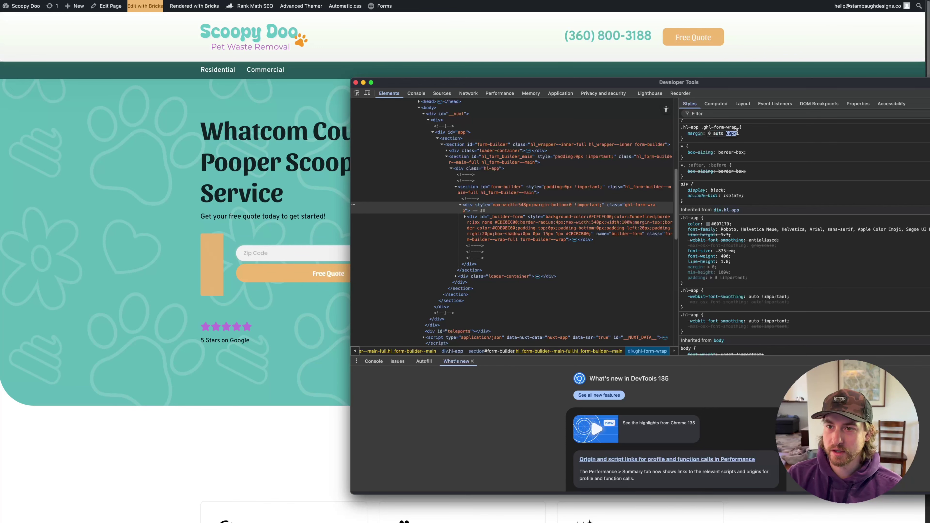
text(0)
key(Return)
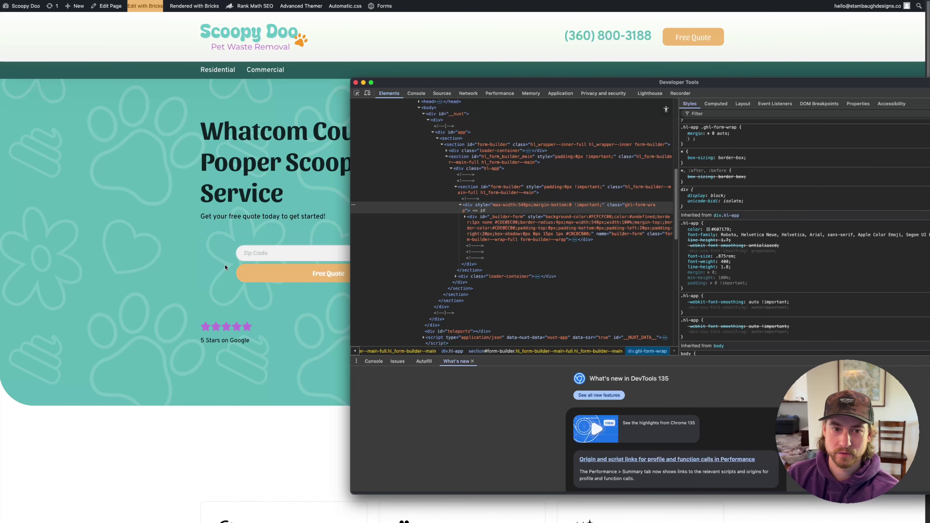
click(214, 270)
right_click(219, 250)
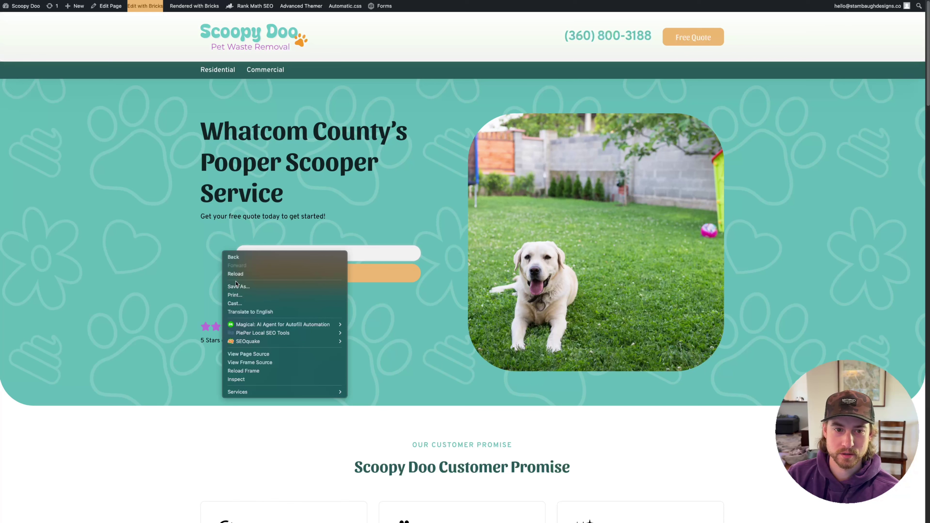
click(127, 253)
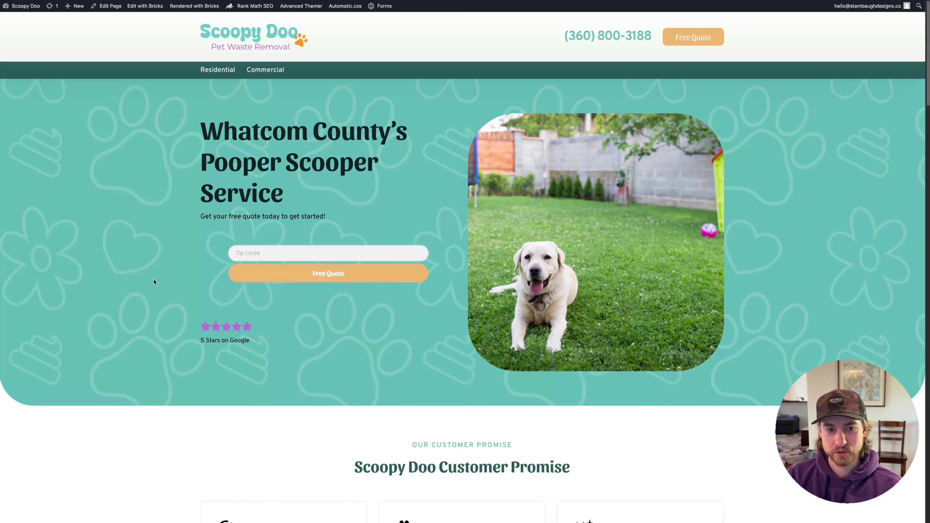
right_click(216, 257)
click(238, 359)
click(57, 183)
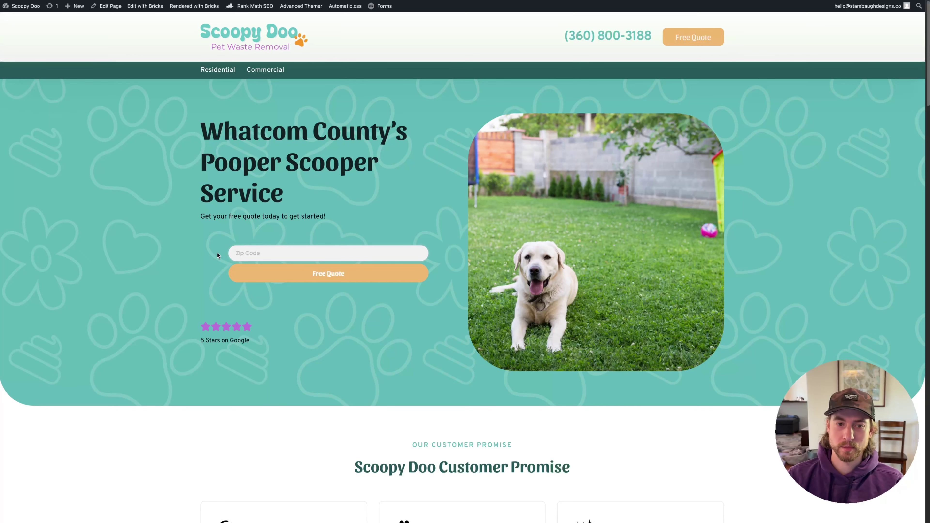
Scroll the Scoopy Doo page and review the website design checklist notes
scroll(227, 243, down, 20)
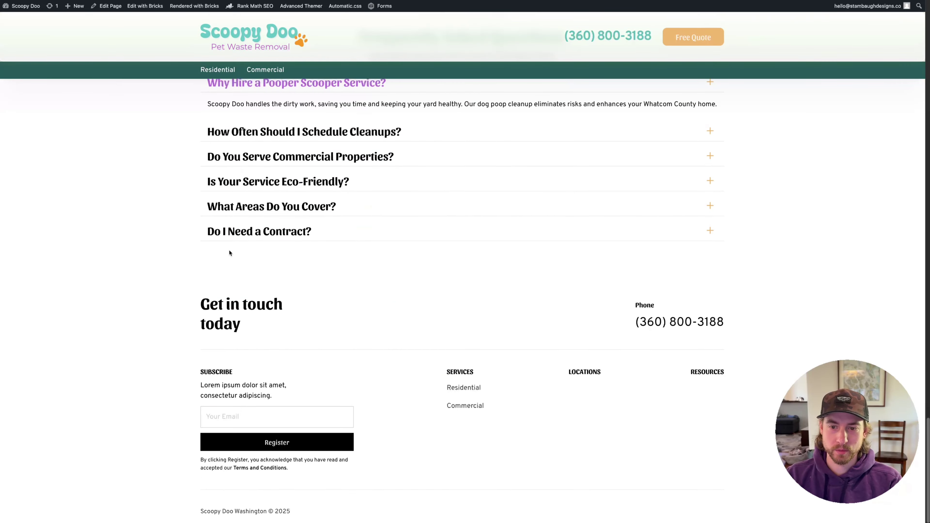
scroll(229, 254, up, 20)
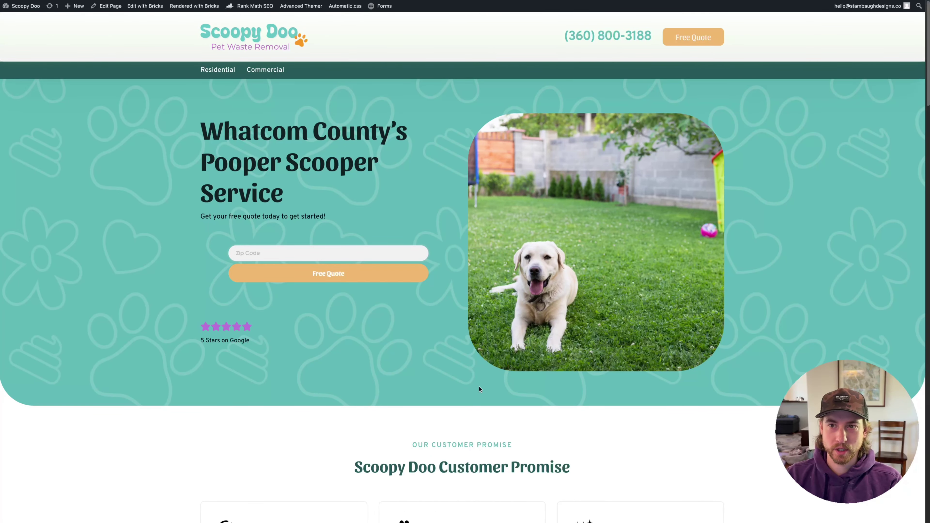
key(super+Tab)
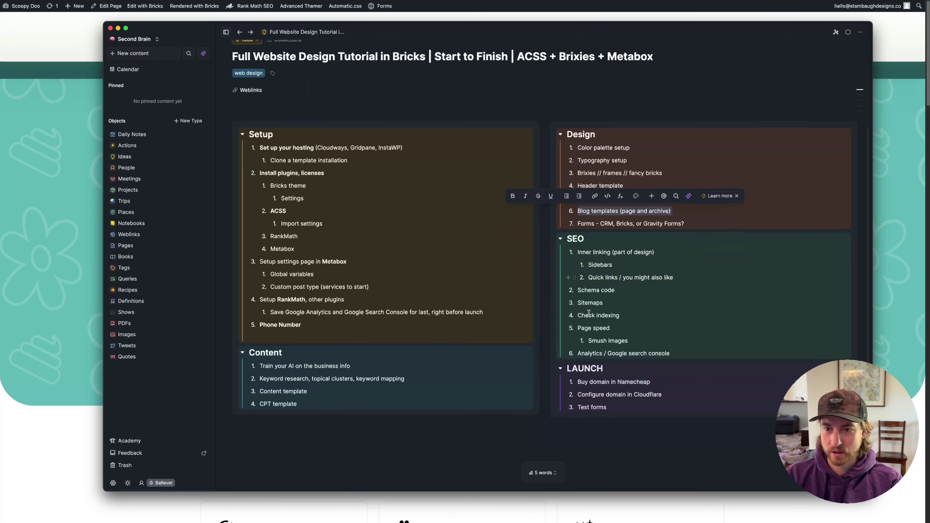
scroll(625, 268, down, 2)
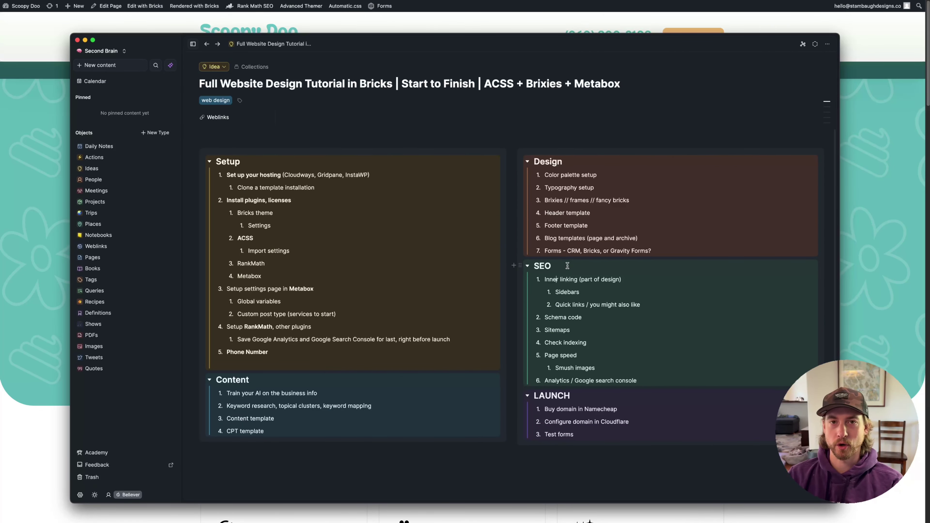
click(902, 185)
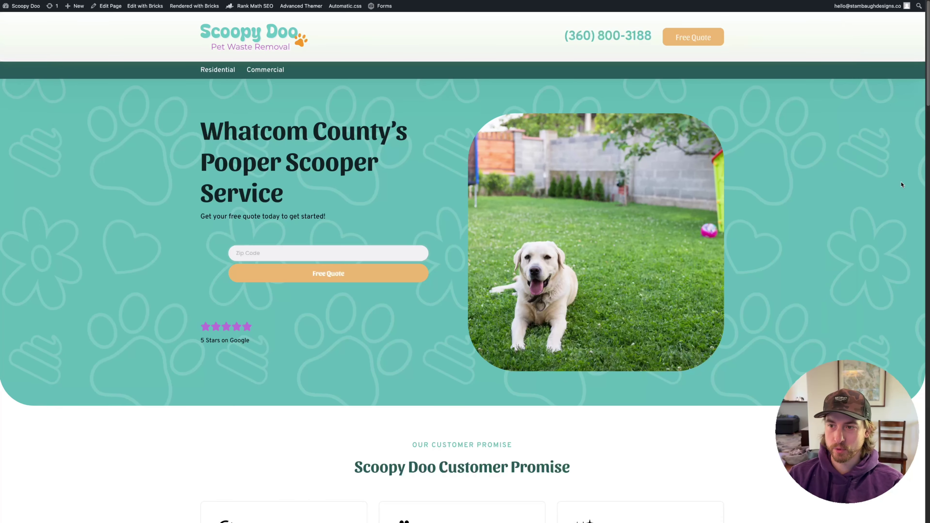
Load the Pineapple Plumbing website in a new tab from the address suggestion
key(super+t)
text(honoluluplumbing.co)
key(Return)
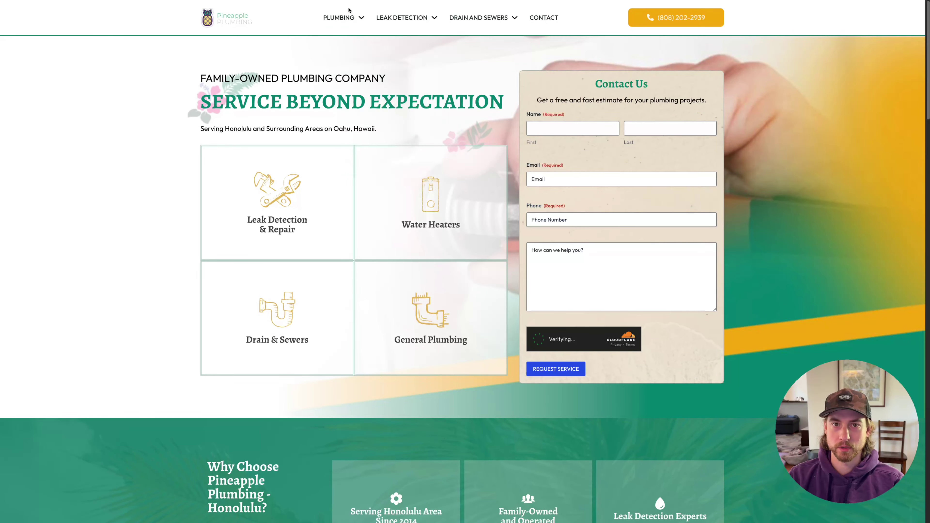
Open Water Heater Repair from the PLUMBING menu and look over its related service links
mouse_move(346, 18)
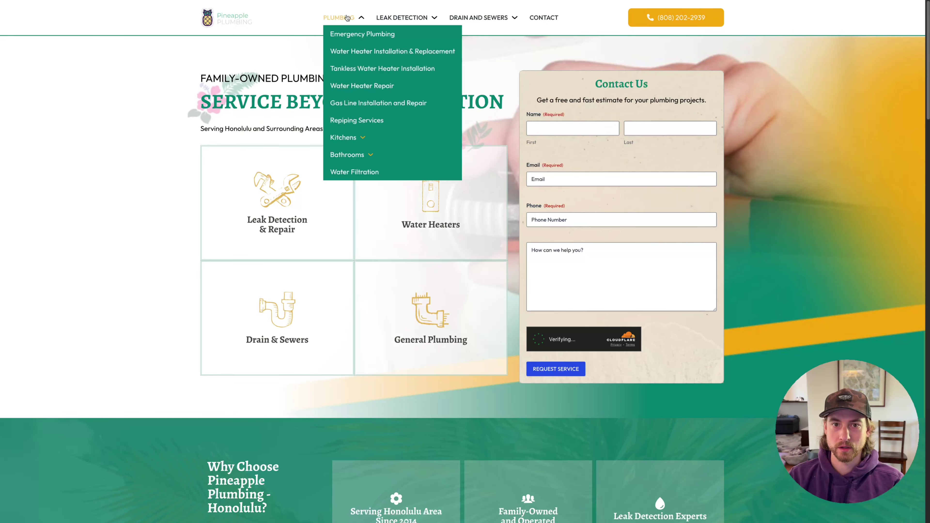
click(363, 85)
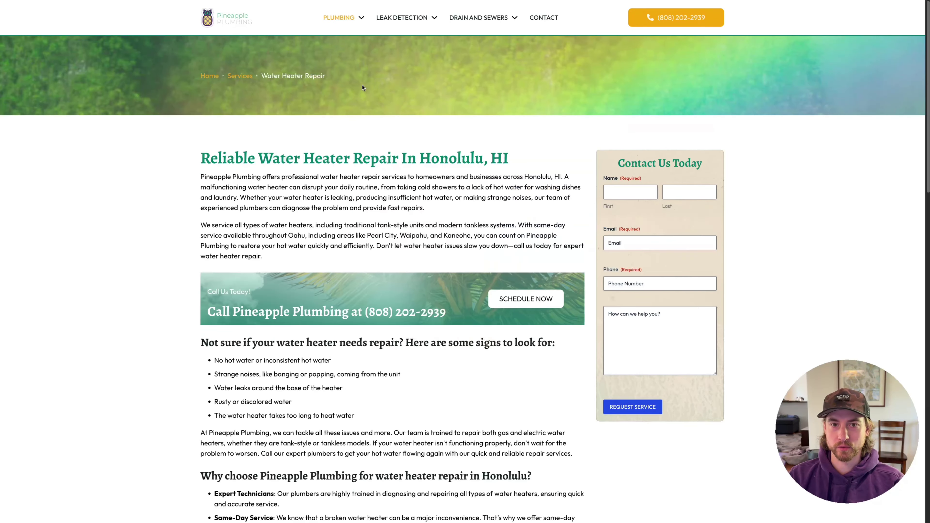
scroll(443, 220, down, 9)
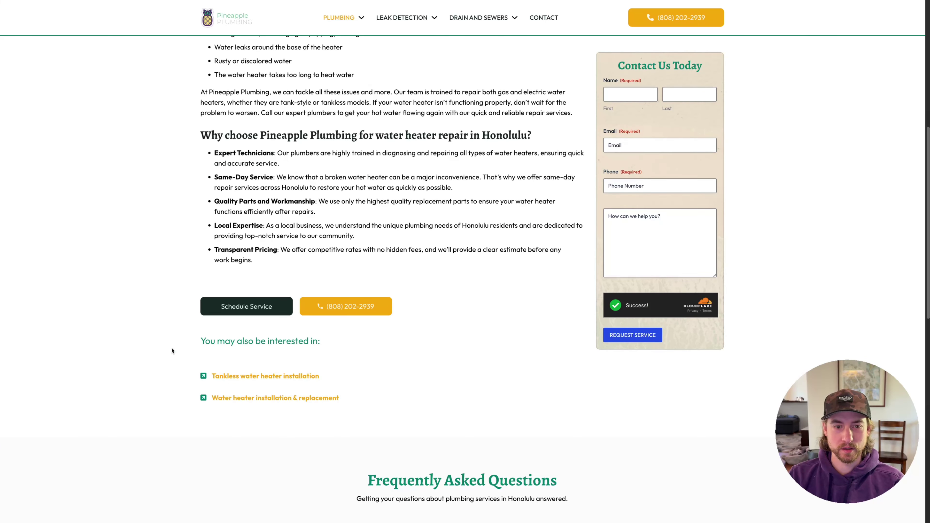
drag(171, 345, 368, 342)
click(354, 345)
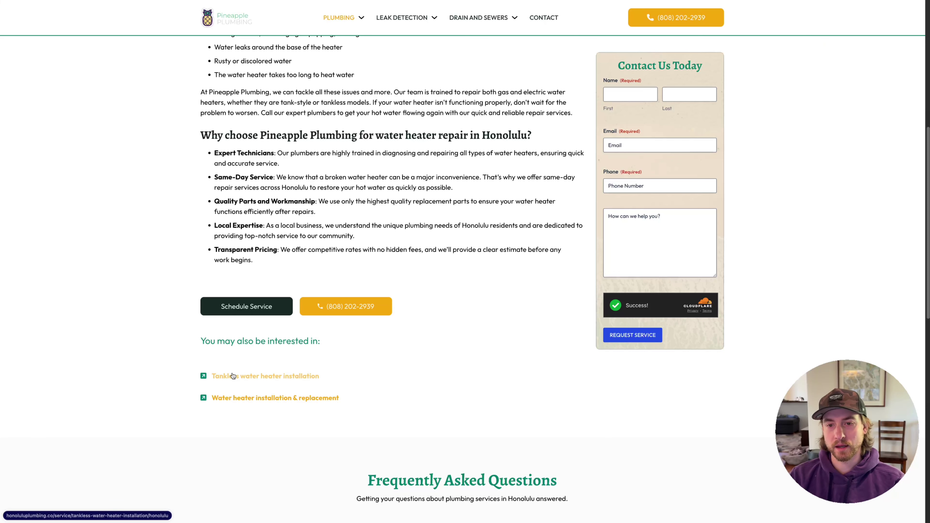
scroll(233, 376, up, 10)
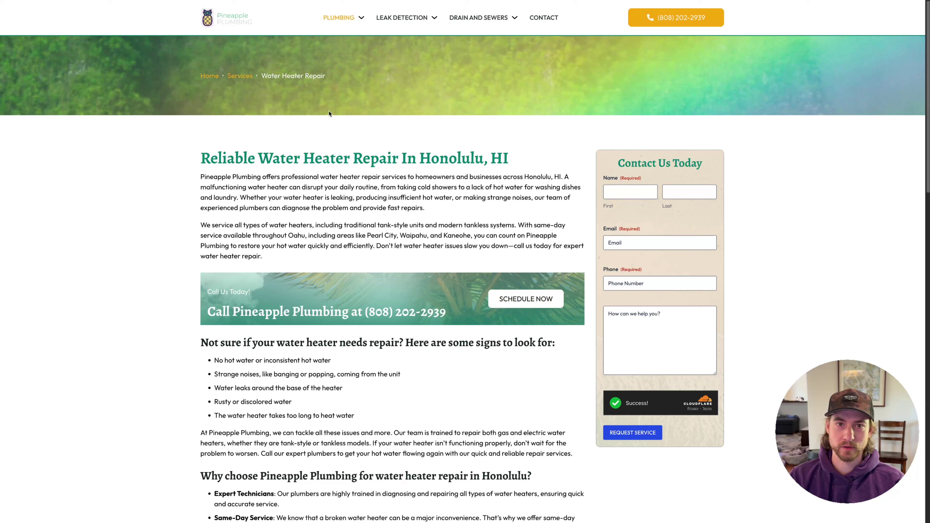
Highlight Heater Repair in the breadcrumb and scroll through the service page
drag(281, 76, 441, 81)
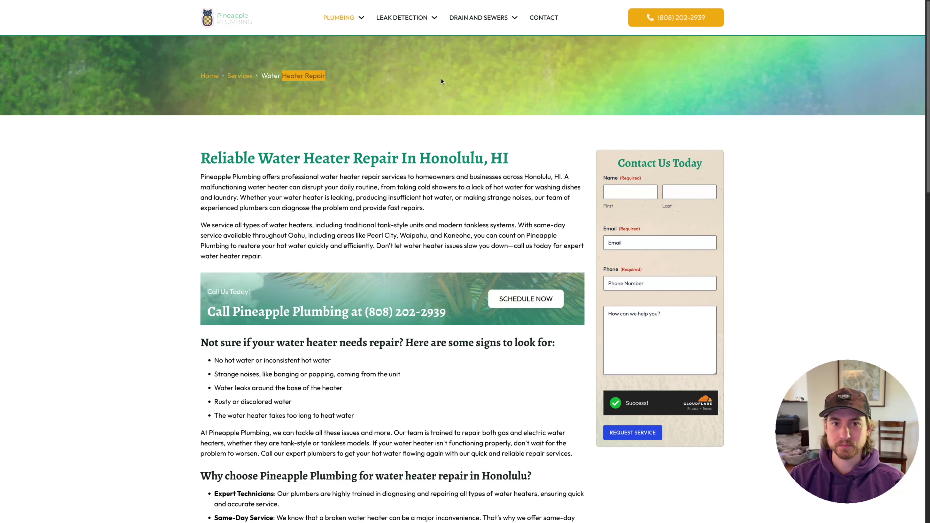
scroll(327, 300, down, 8)
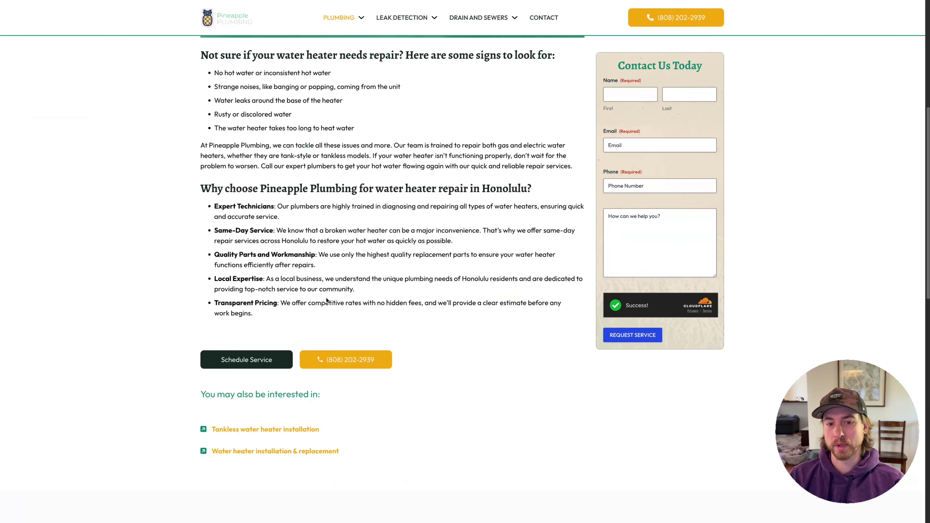
scroll(327, 300, down, 5)
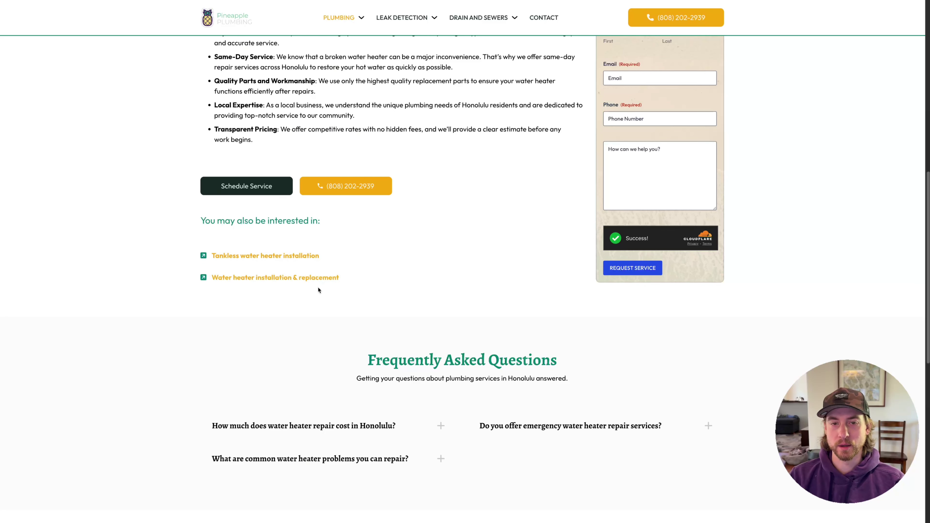
scroll(419, 275, down, 1)
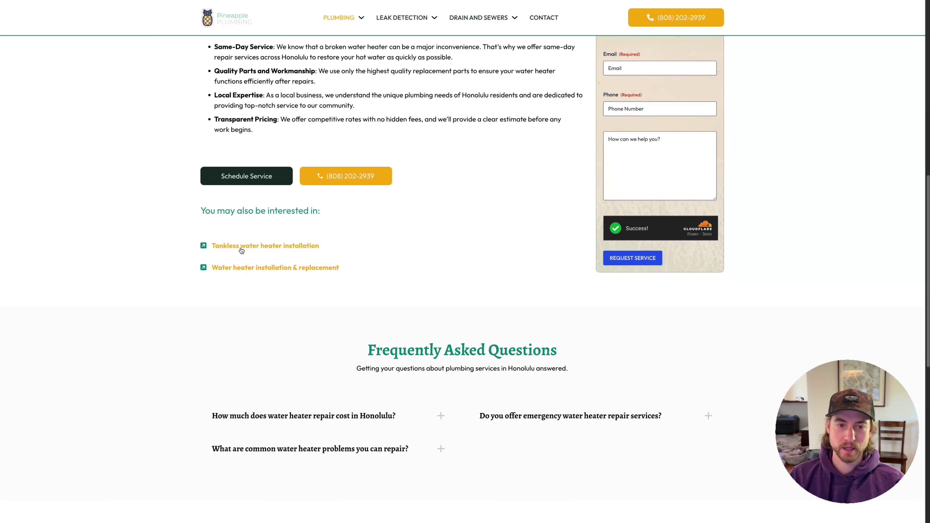
scroll(294, 319, down, 5)
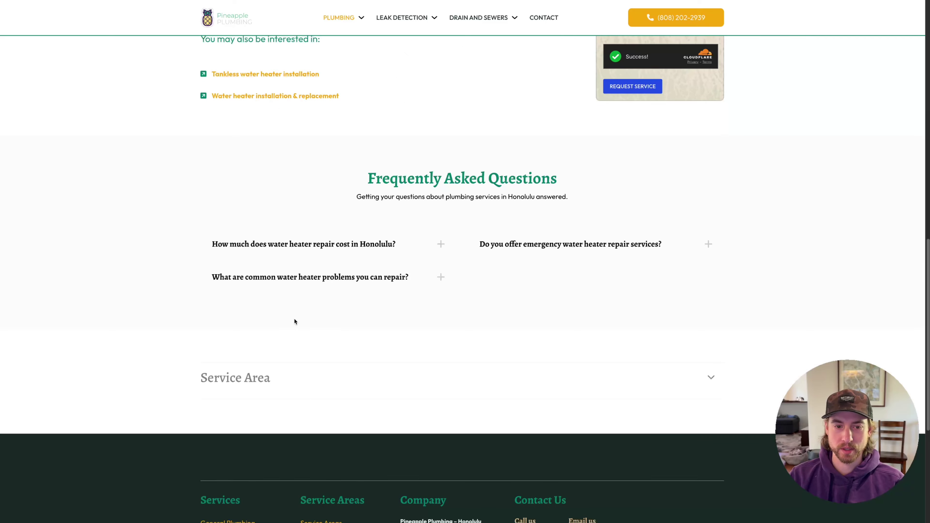
scroll(294, 311, up, 12)
scroll(325, 303, down, 6)
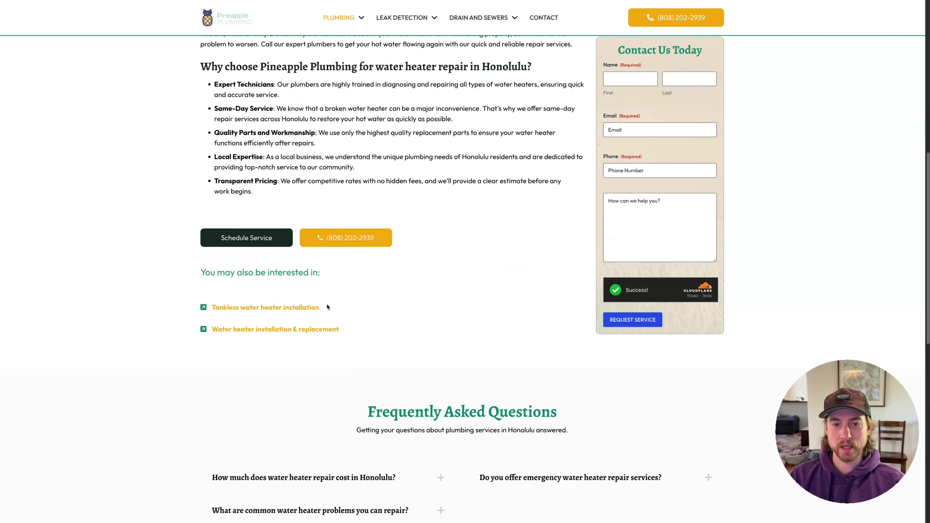
scroll(403, 355, up, 10)
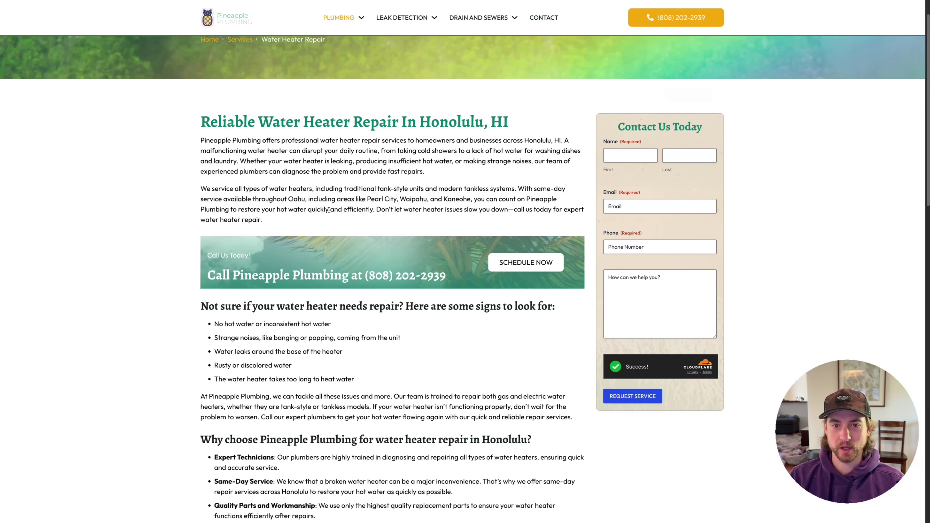
Highlight the served towns like Pearl City and Waipahu, then expand Service Area
drag(322, 199, 396, 198)
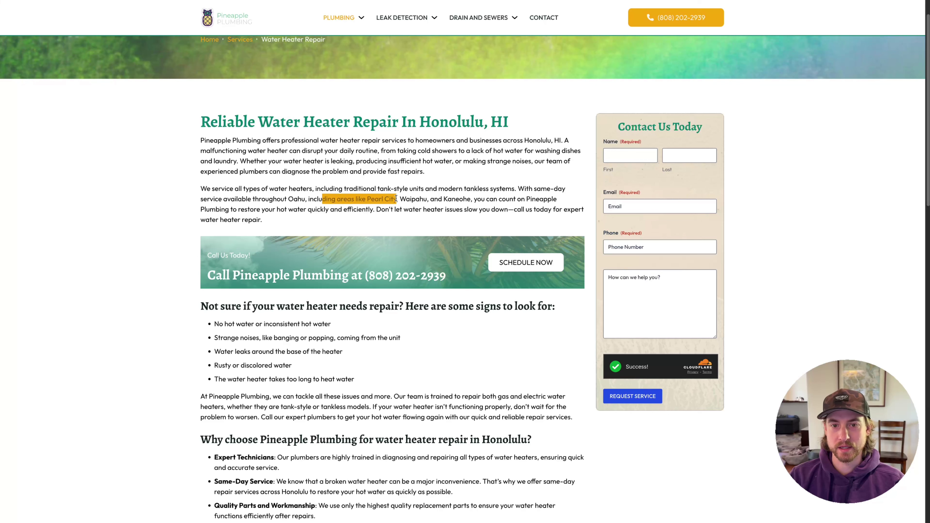
double_click(421, 198)
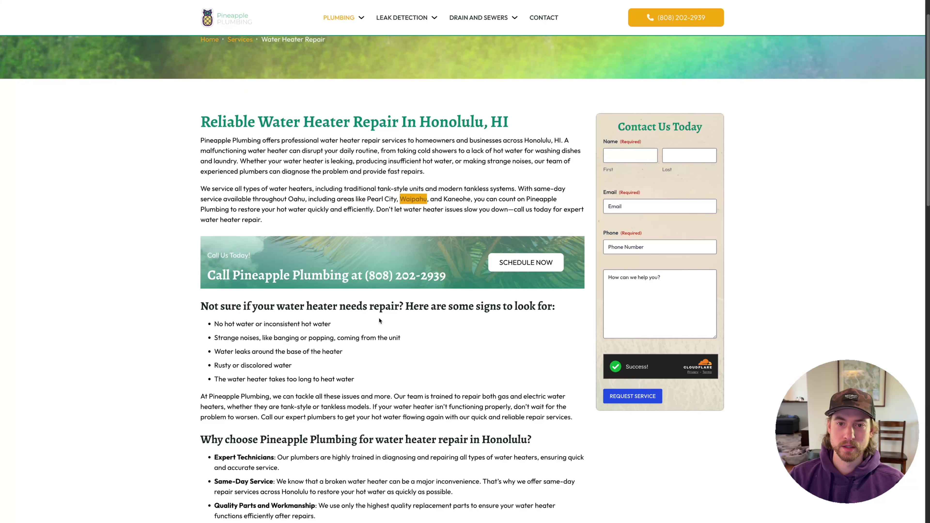
click(379, 319)
scroll(463, 344, down, 10)
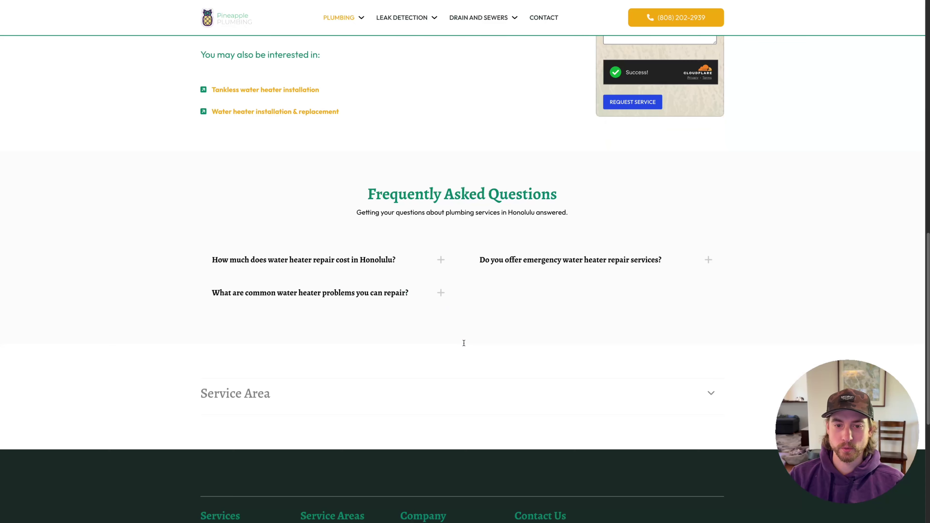
click(333, 388)
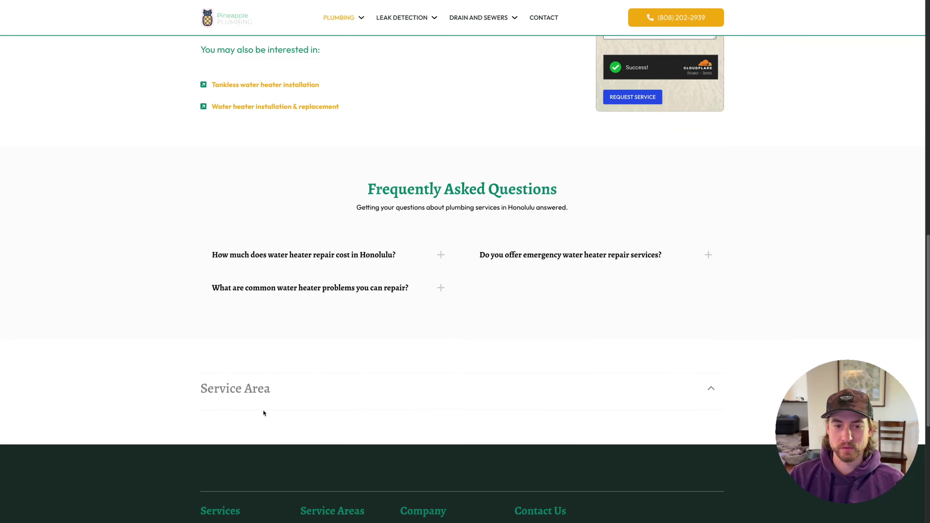
scroll(293, 403, down, 3)
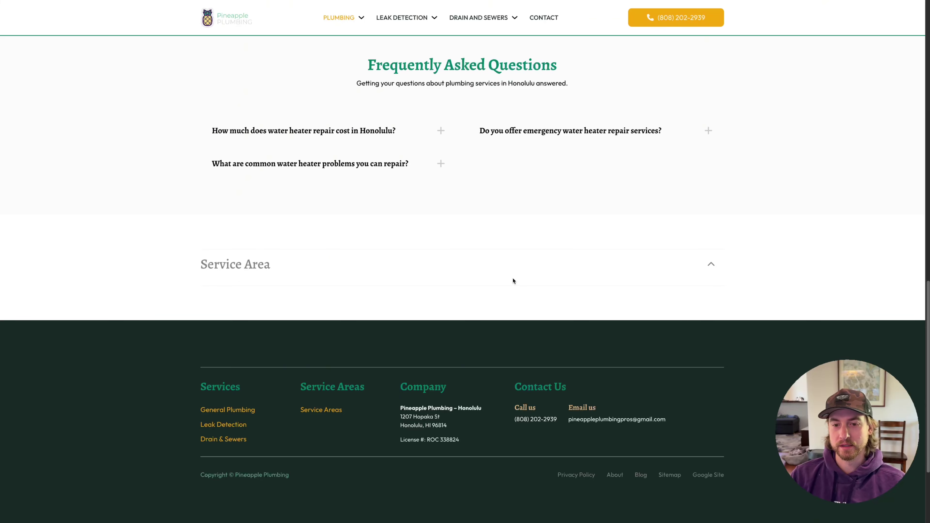
scroll(512, 281, down, 3)
scroll(442, 278, up, 5)
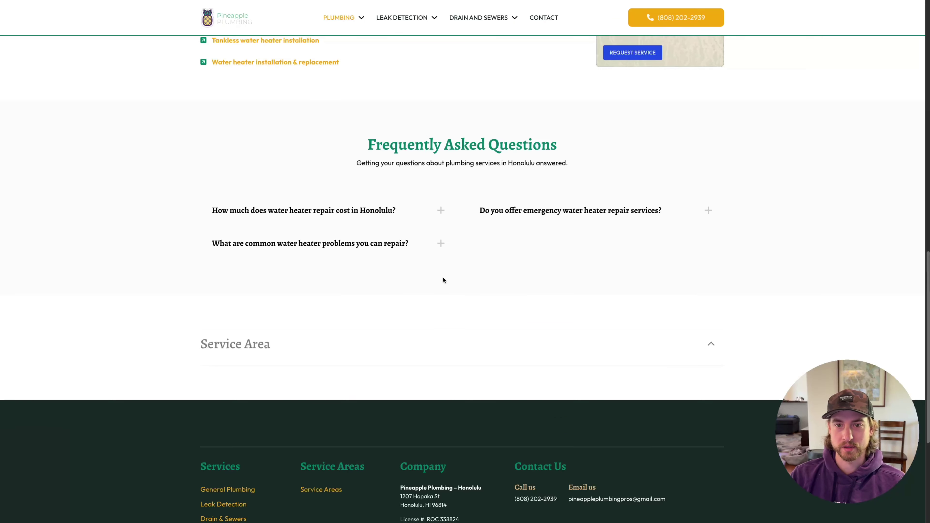
scroll(443, 280, up, 10)
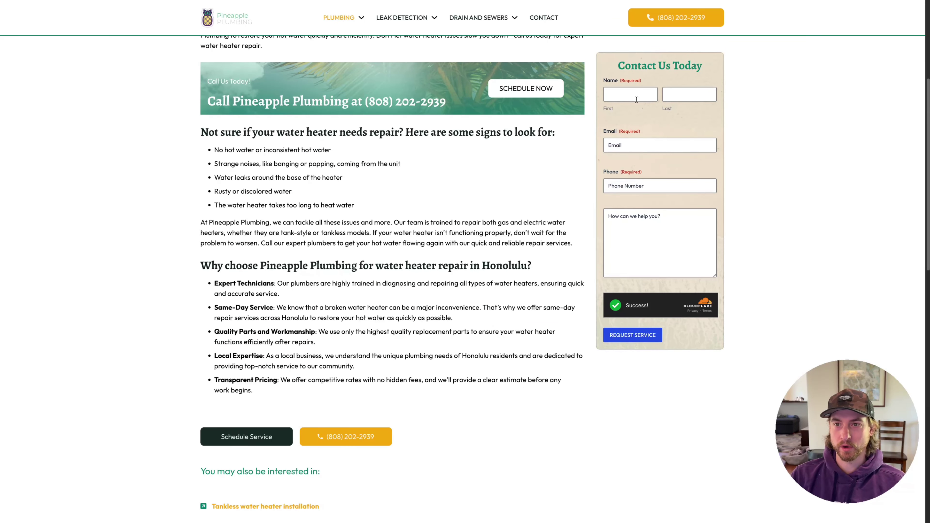
scroll(619, 204, down, 3)
scroll(619, 204, up, 4)
scroll(619, 204, down, 1)
scroll(619, 315, up, 1)
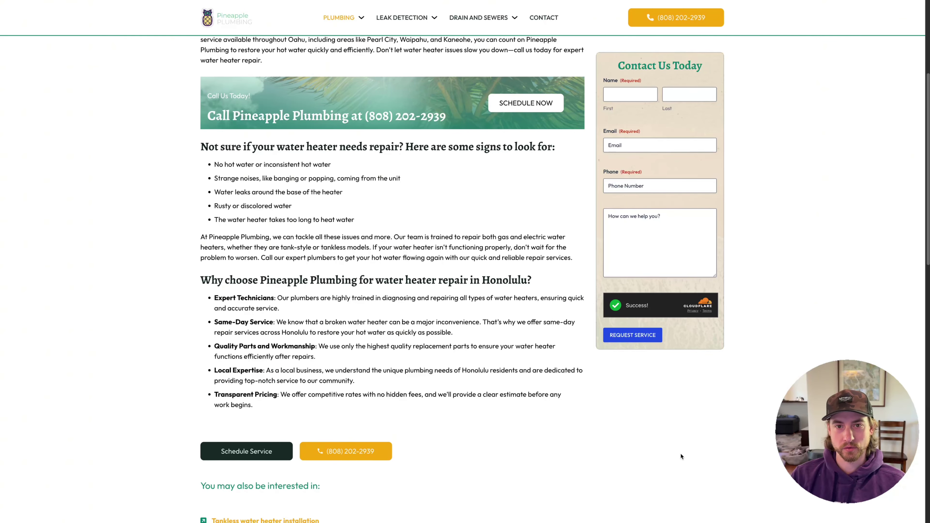
scroll(682, 451, down, 15)
scroll(683, 454, up, 2)
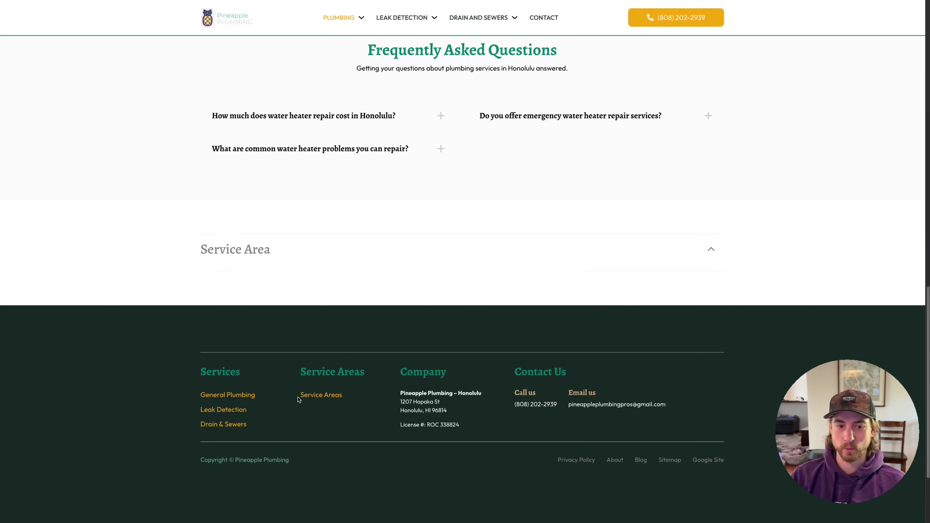
scroll(593, 374, up, 10)
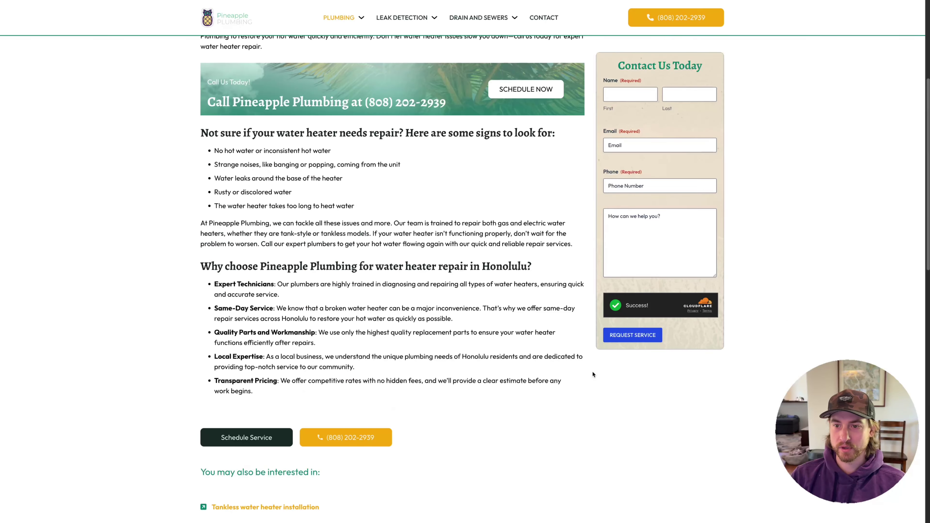
scroll(593, 374, up, 5)
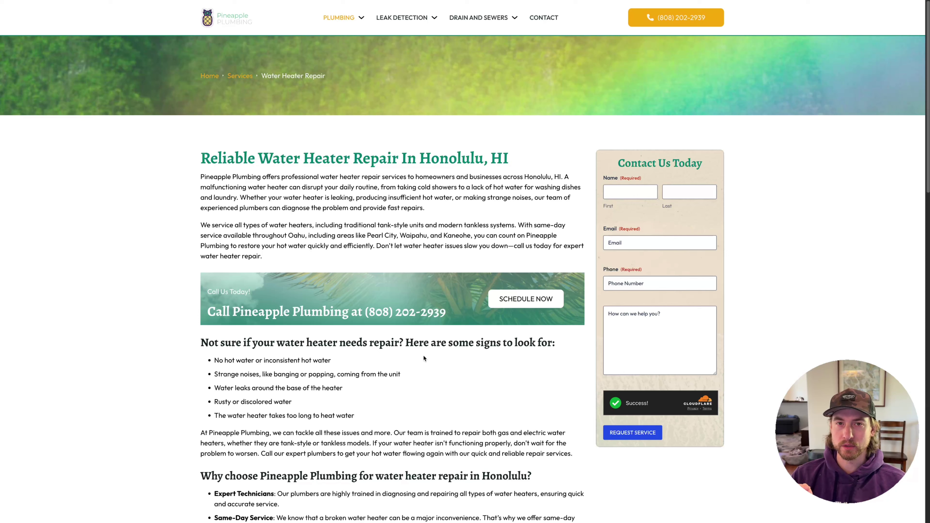
scroll(423, 355, down, 5)
scroll(422, 357, down, 1)
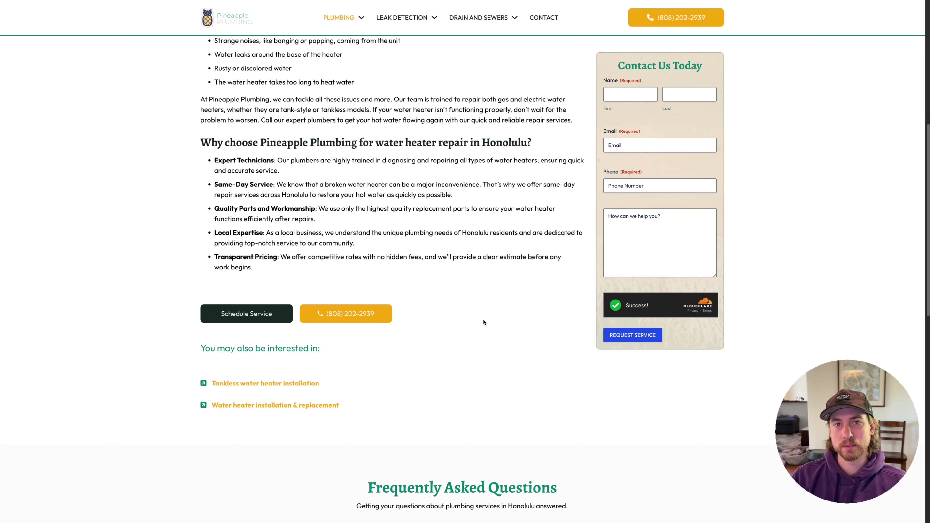
mouse_move(406, 18)
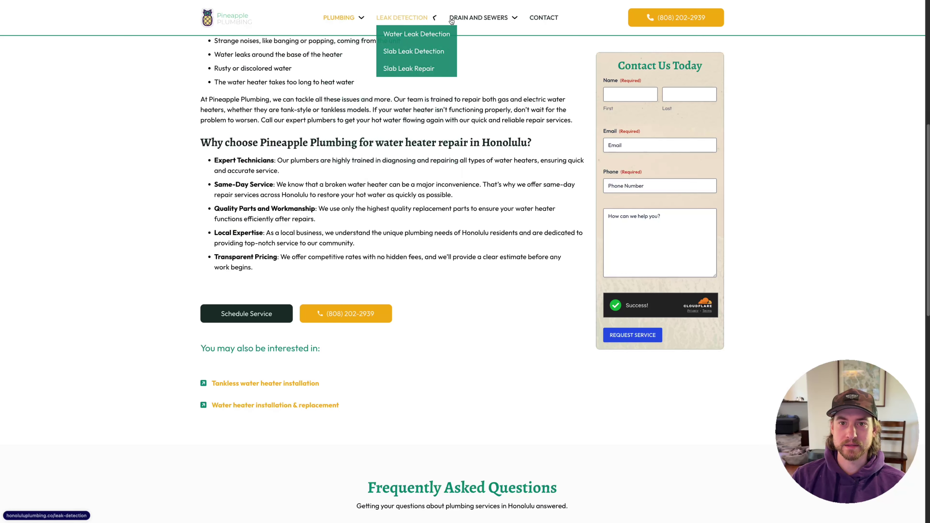
Open the LEAK DETECTION page and review its three leak detection service links
mouse_move(477, 23)
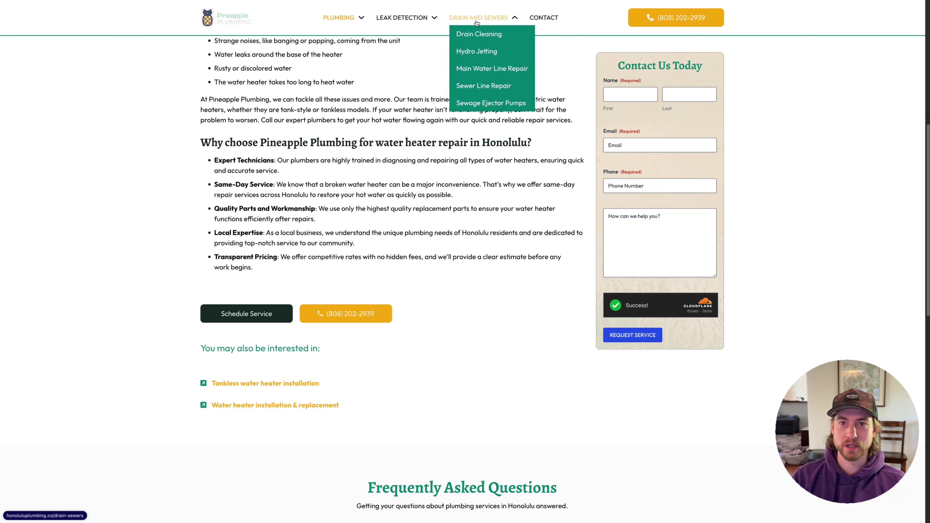
click(405, 21)
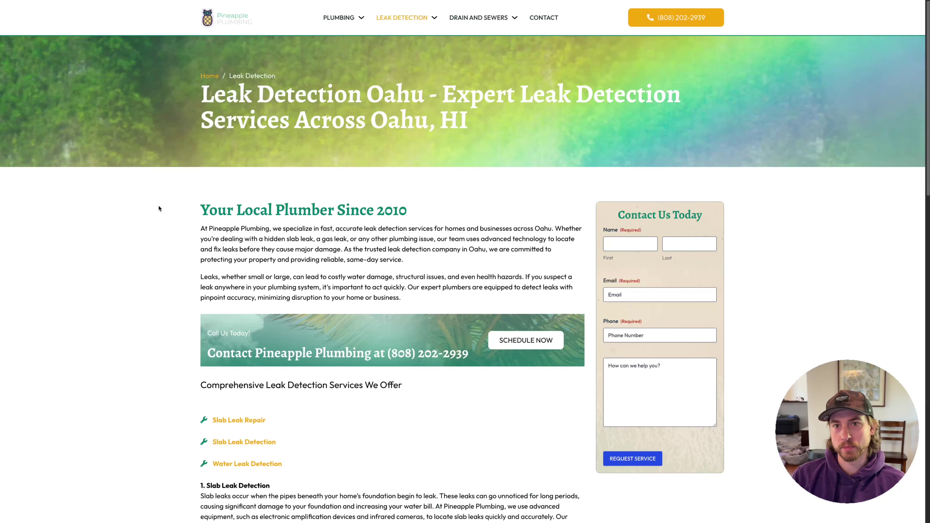
scroll(104, 245, down, 4)
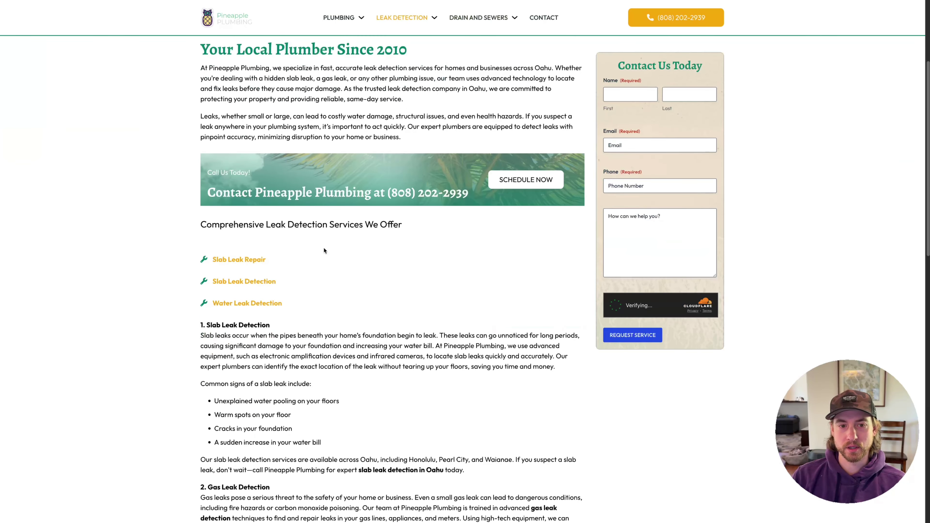
drag(312, 305, 214, 260)
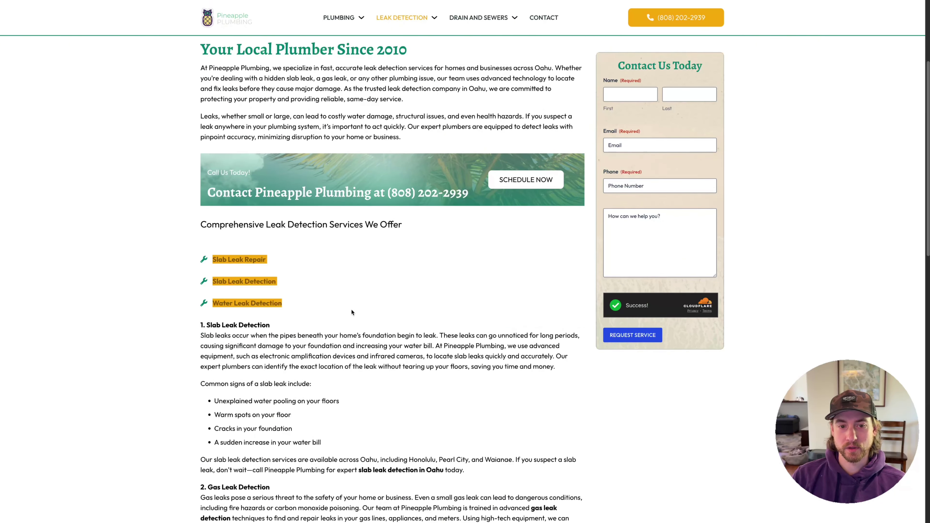
click(343, 315)
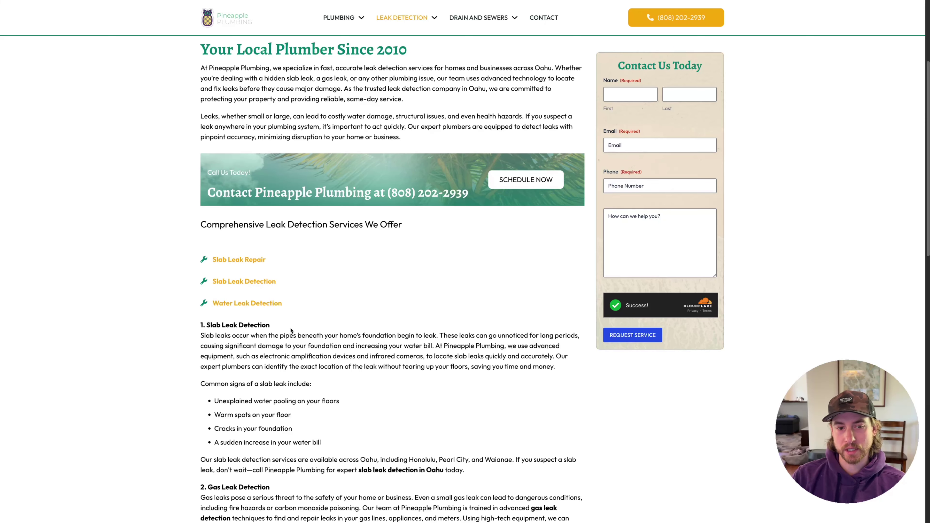
scroll(290, 330, down, 8)
scroll(293, 307, up, 10)
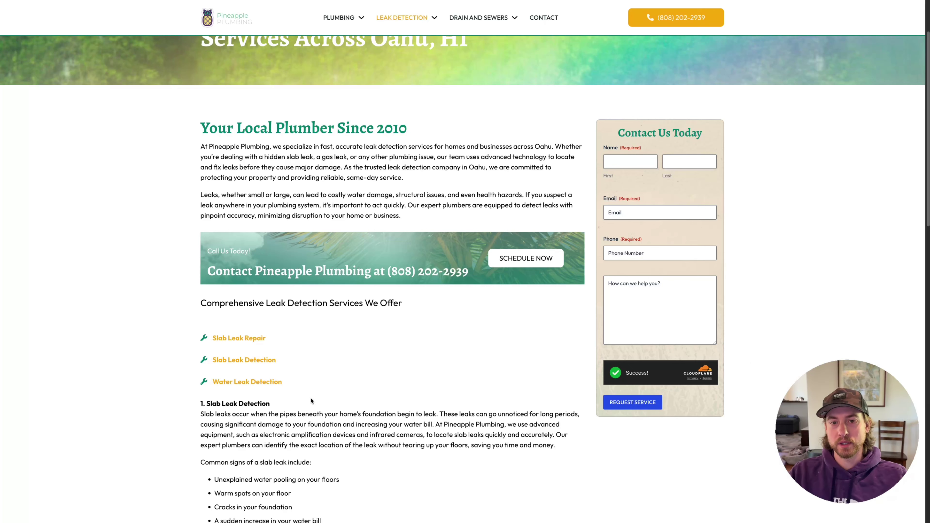
scroll(311, 397, up, 2)
mouse_move(403, 18)
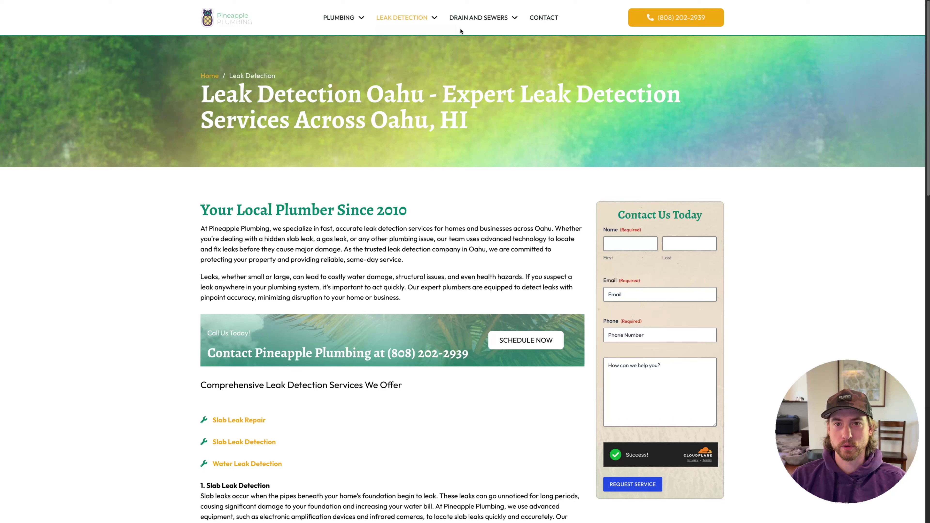
mouse_move(478, 17)
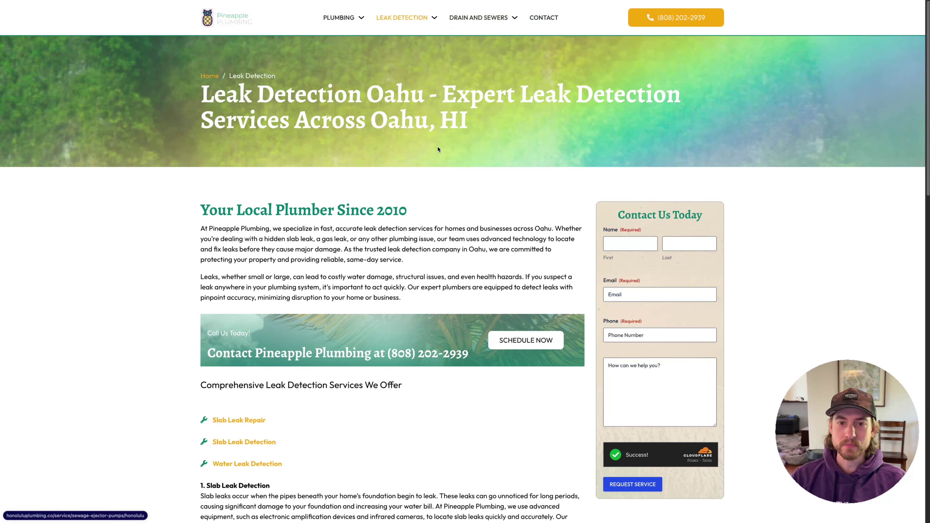
mouse_move(2, 417)
scroll(18, 389, down, 4)
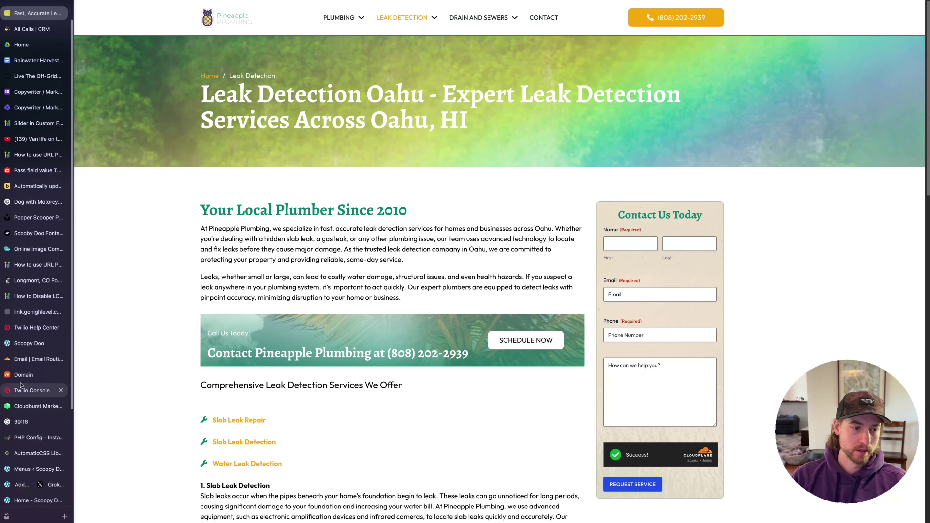
Switch to the Home - Scoopy Doo tab and scroll through the homepage hero
click(33, 346)
click(33, 375)
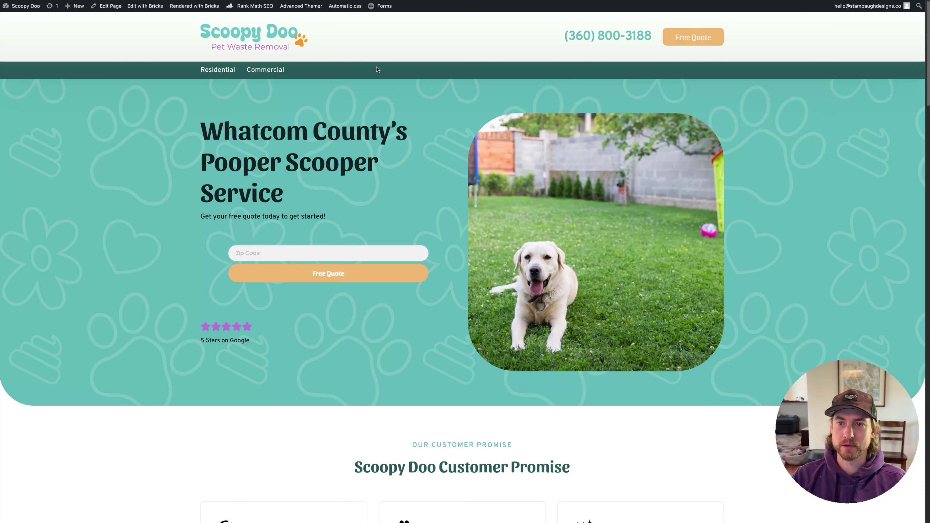
scroll(371, 150, down, 10)
scroll(371, 151, up, 10)
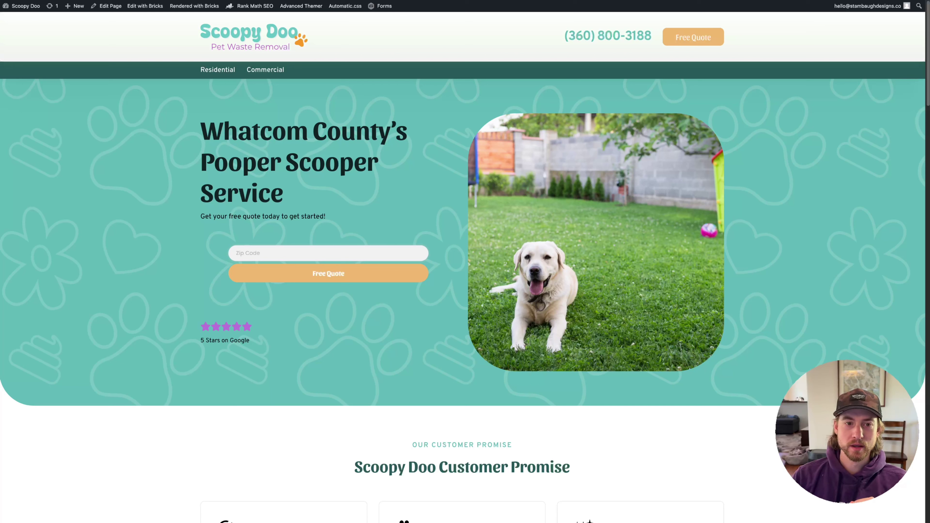
mouse_move(4, 249)
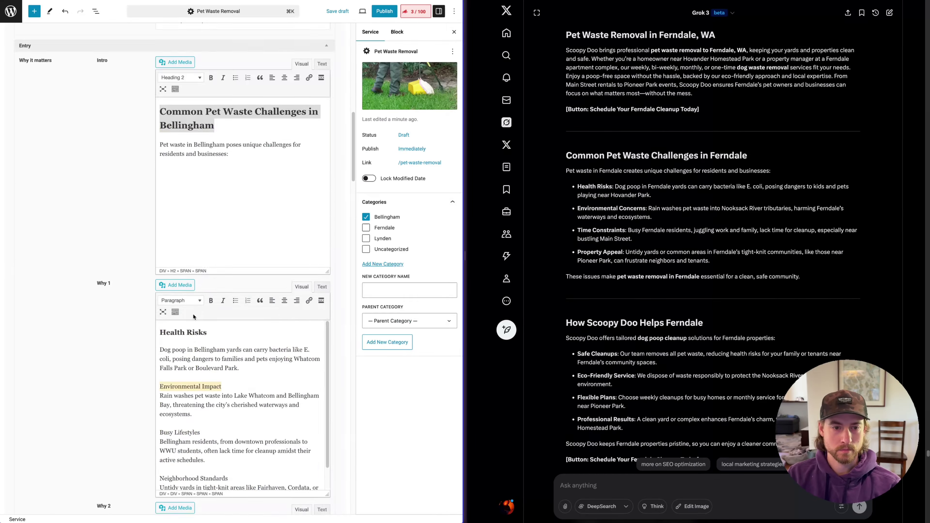
Add a Locations custom link with three Pet Waste Removal pages nested under it, and save
click(181, 172)
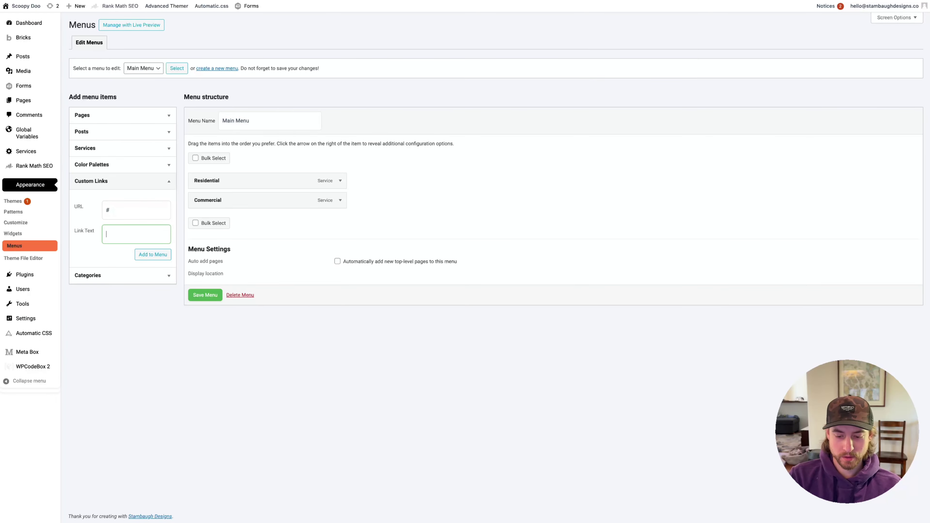
text(Locations)
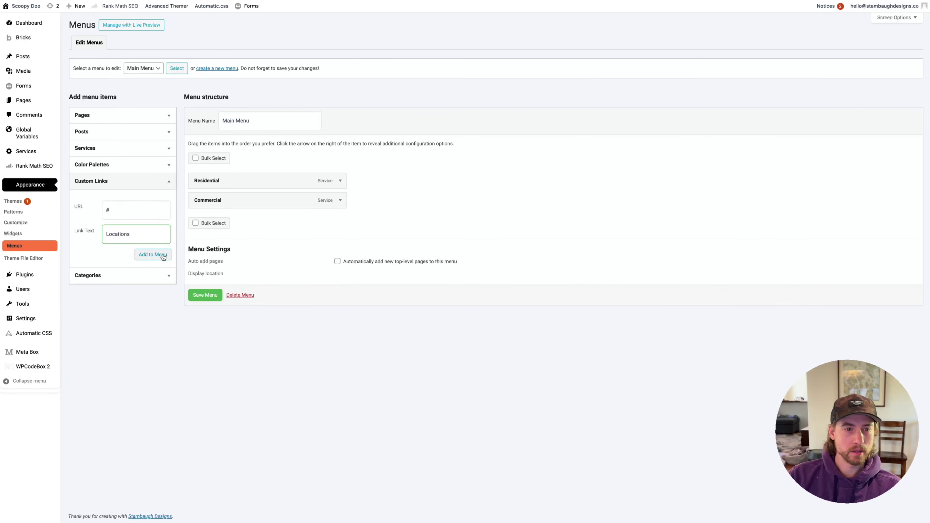
click(161, 255)
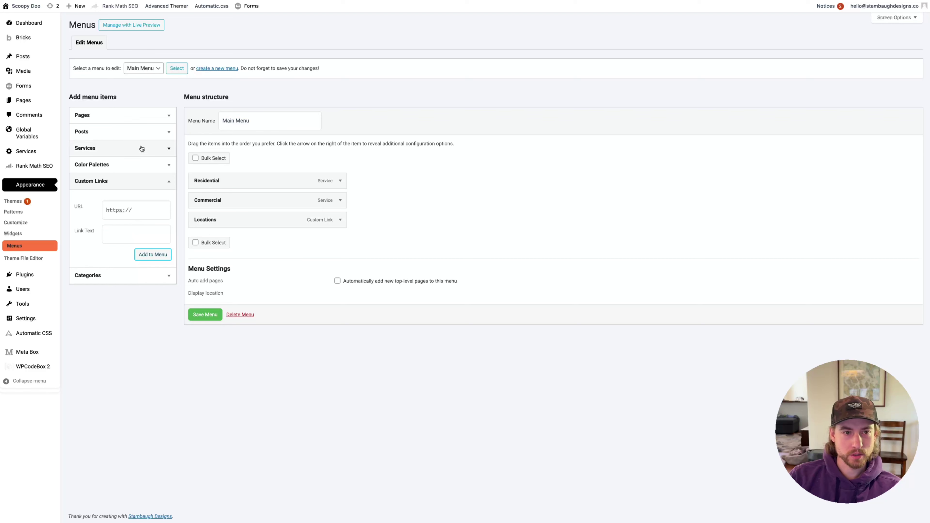
click(118, 148)
click(117, 185)
click(117, 195)
click(117, 203)
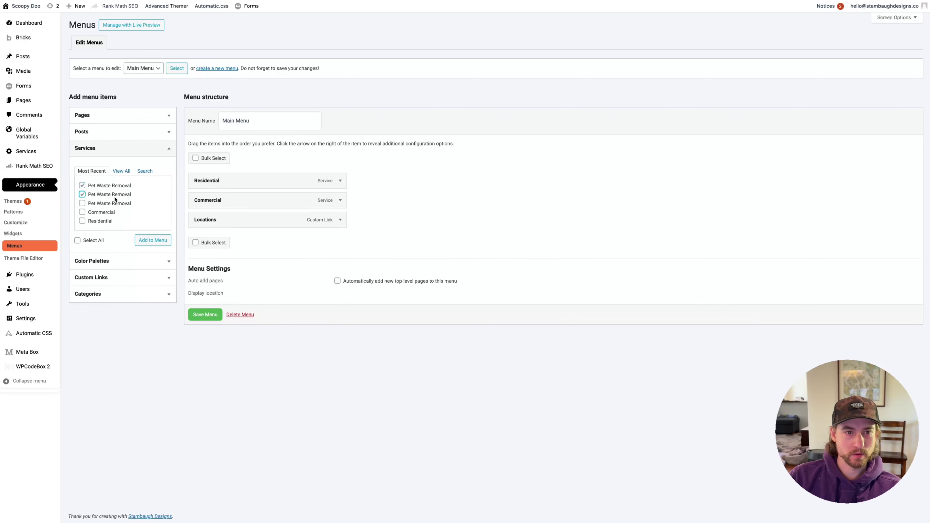
click(153, 240)
drag(269, 243, 346, 239)
click(346, 240)
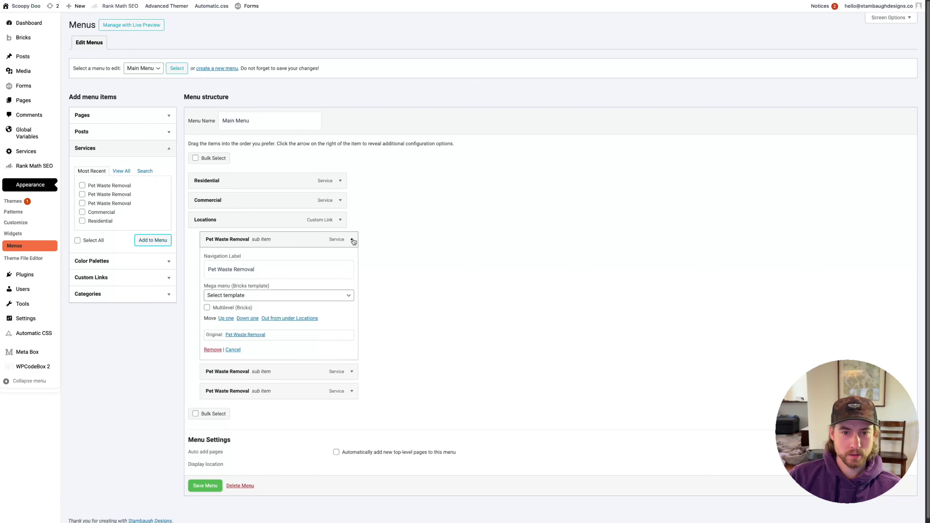
click(349, 239)
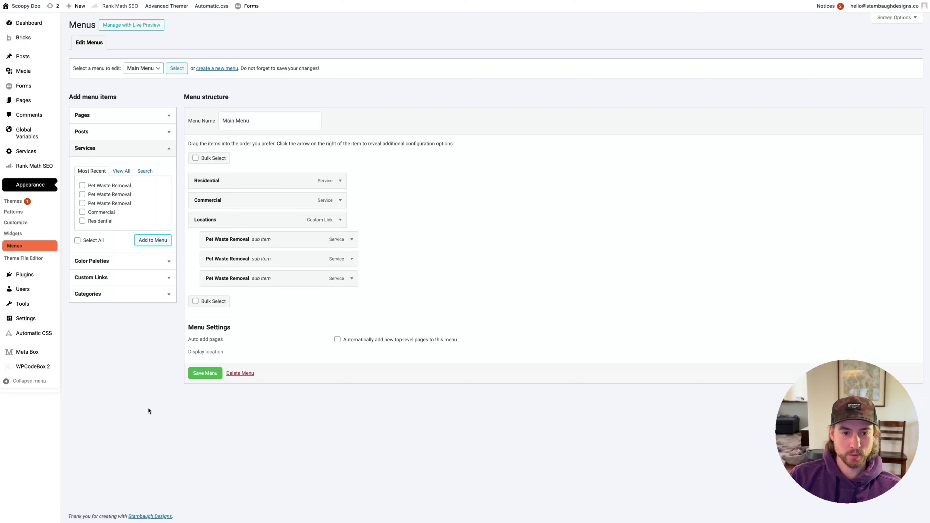
click(205, 373)
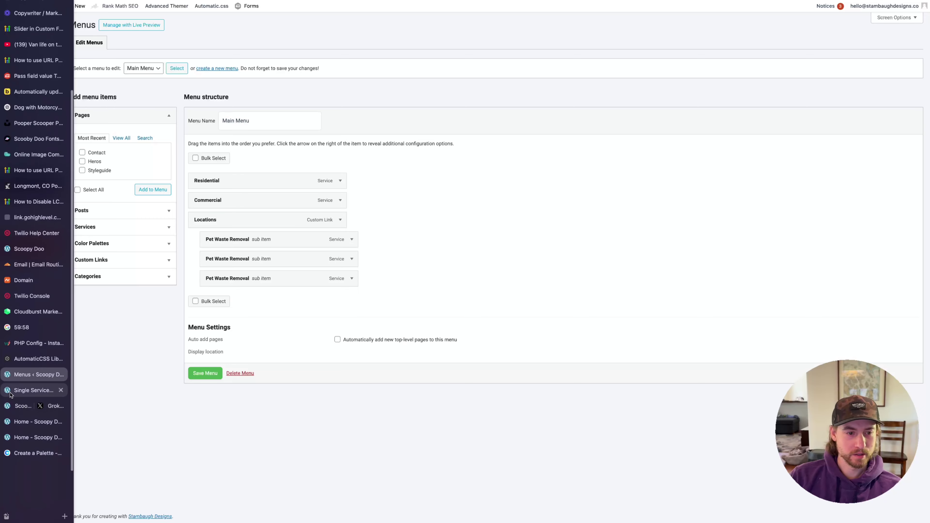
Open the Services posts list in a new tab, then go back to the menu editor
click(20, 393)
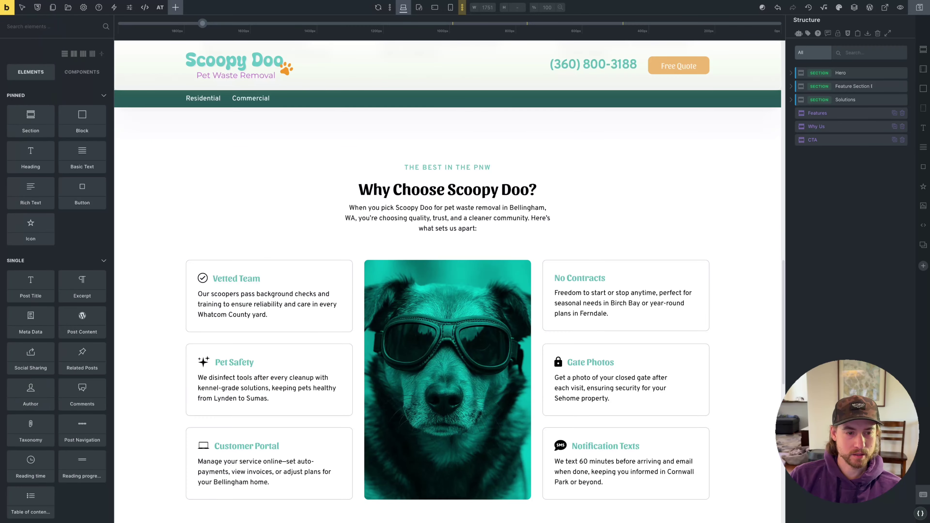
click(35, 375)
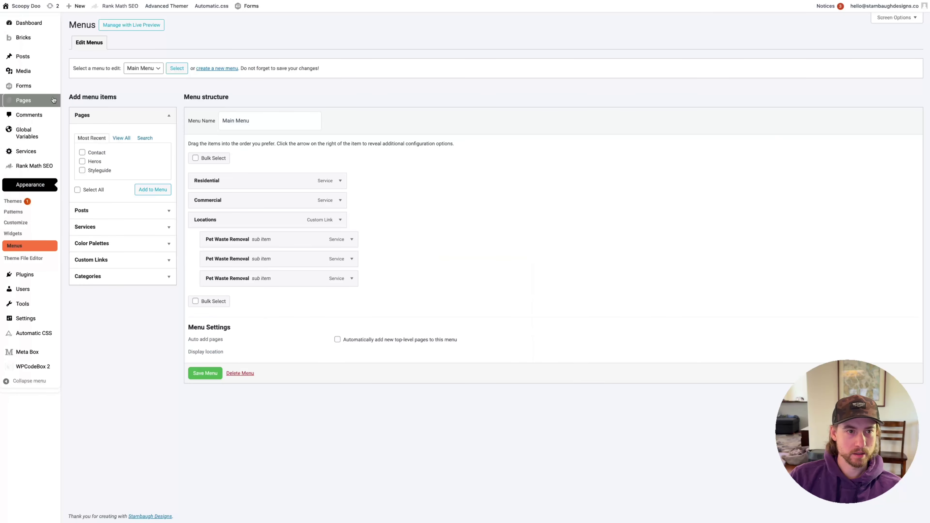
right_click(32, 155)
click(38, 160)
mouse_move(4, 381)
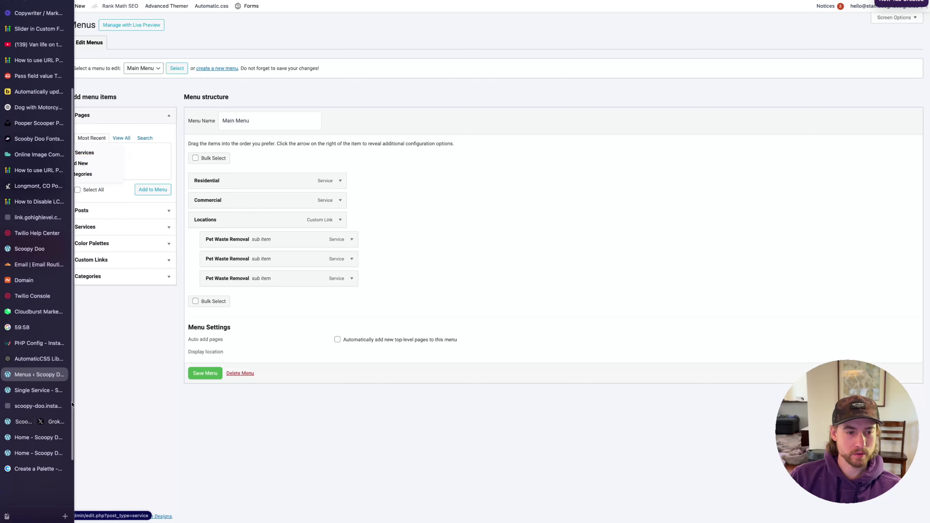
click(29, 391)
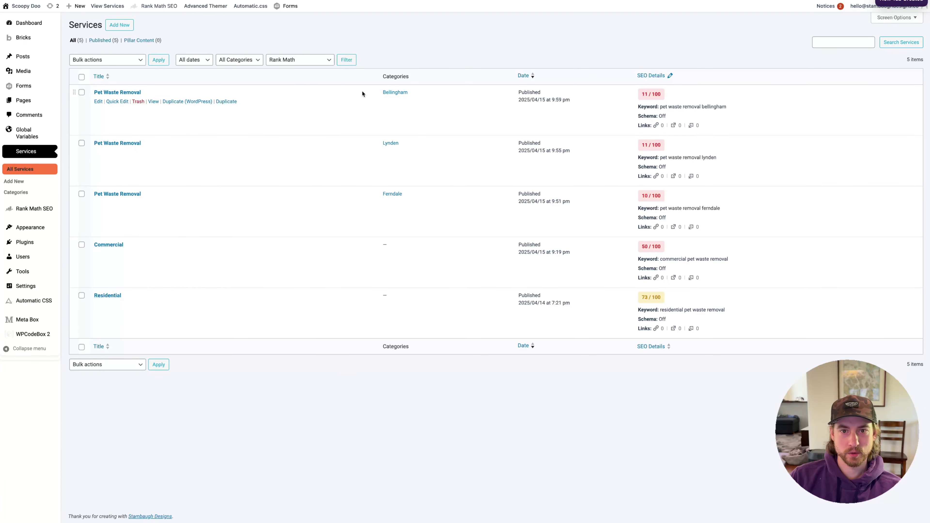
mouse_move(4, 421)
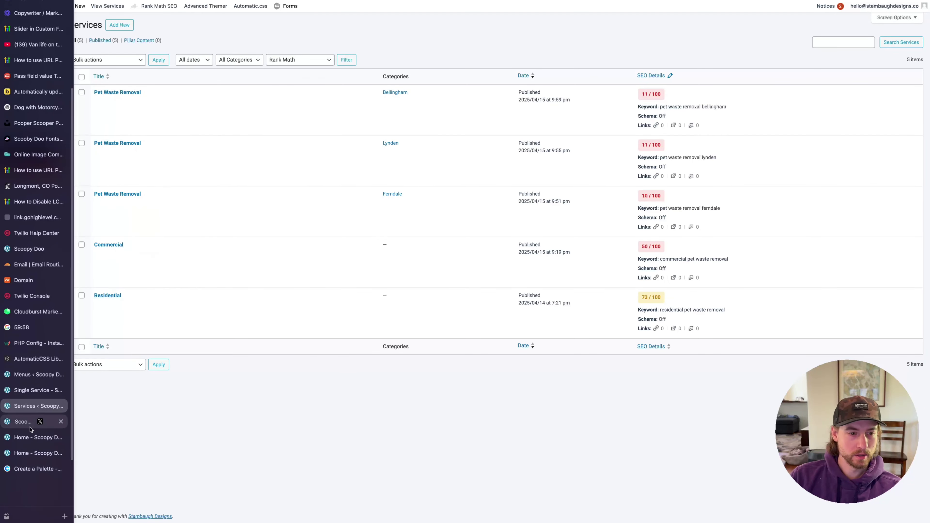
click(35, 374)
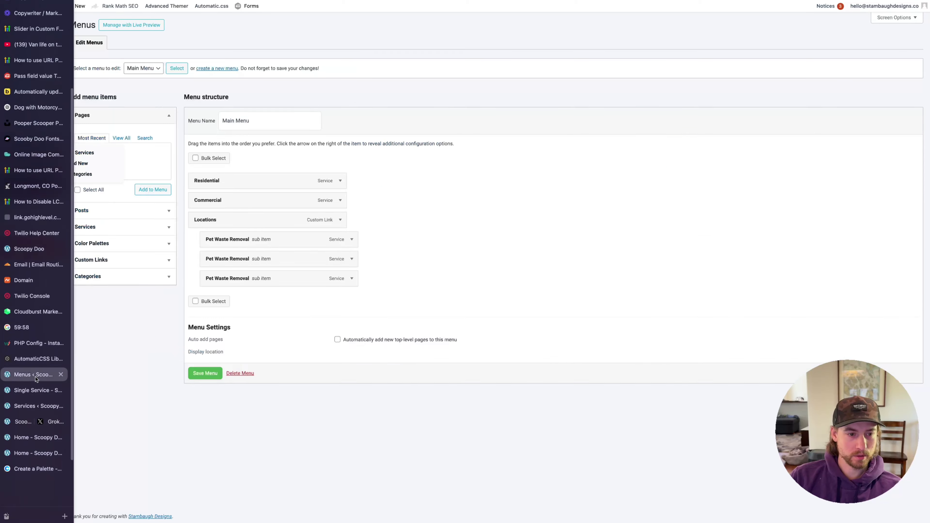
Rename the Locations sub items' navigation labels to Bellingham and Lynden
click(352, 239)
triple_click(280, 266)
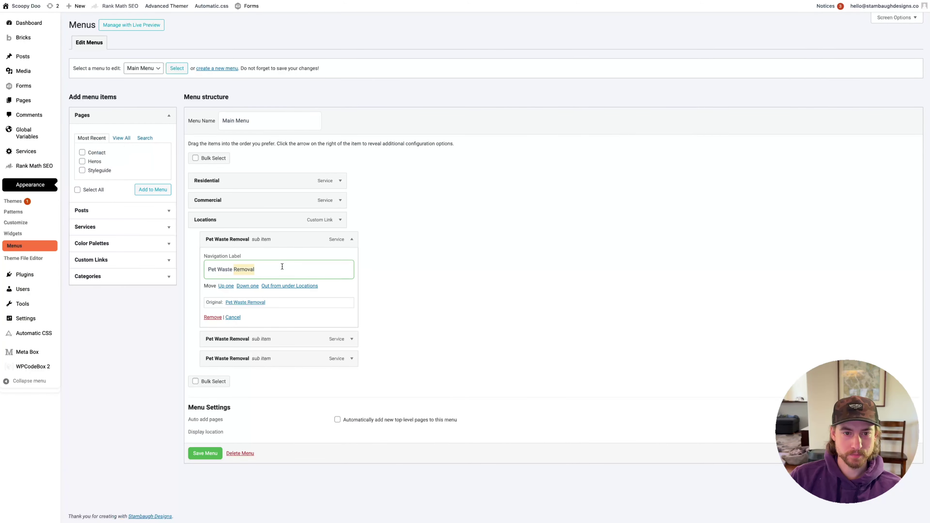
text(Bellingham)
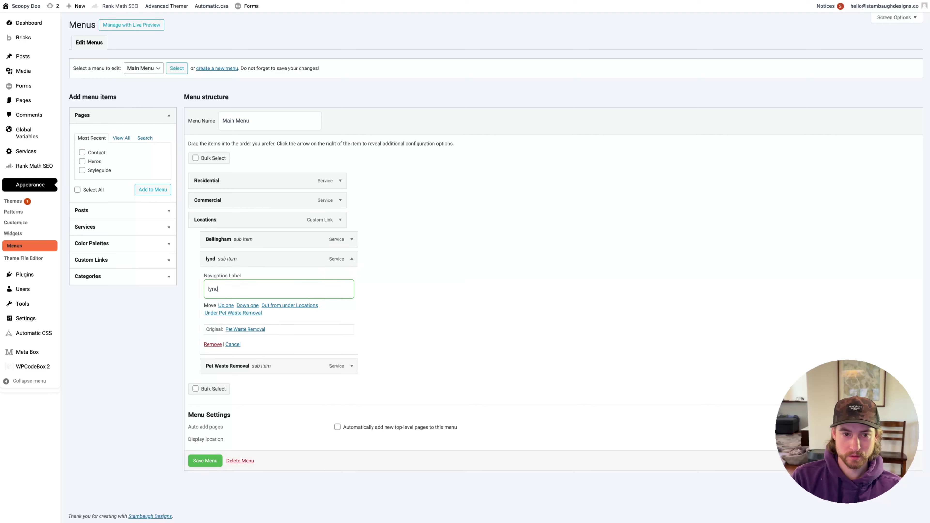
text(en)
key(BackSpace)
key(BackSpace)
key(BackSpace)
key(BackSpace)
key(BackSpace)
key(BackSpace)
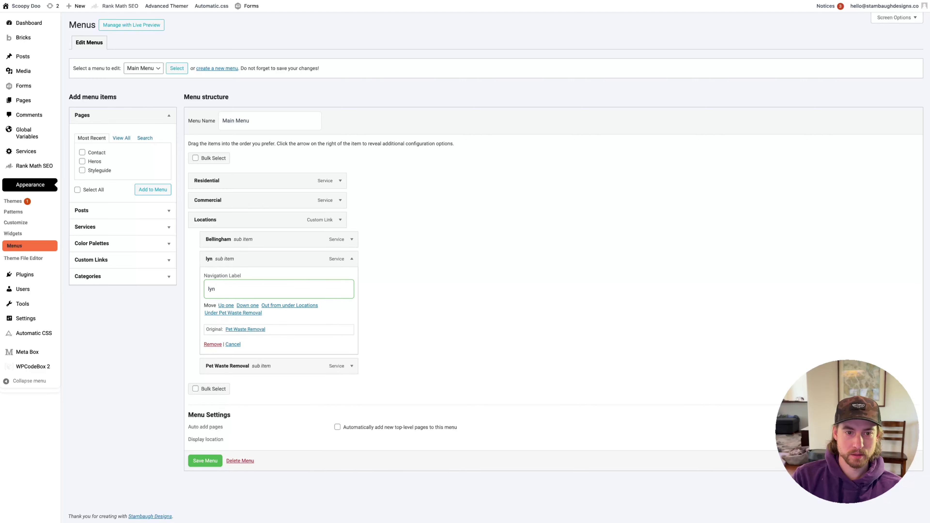
text(Lynden)
click(352, 259)
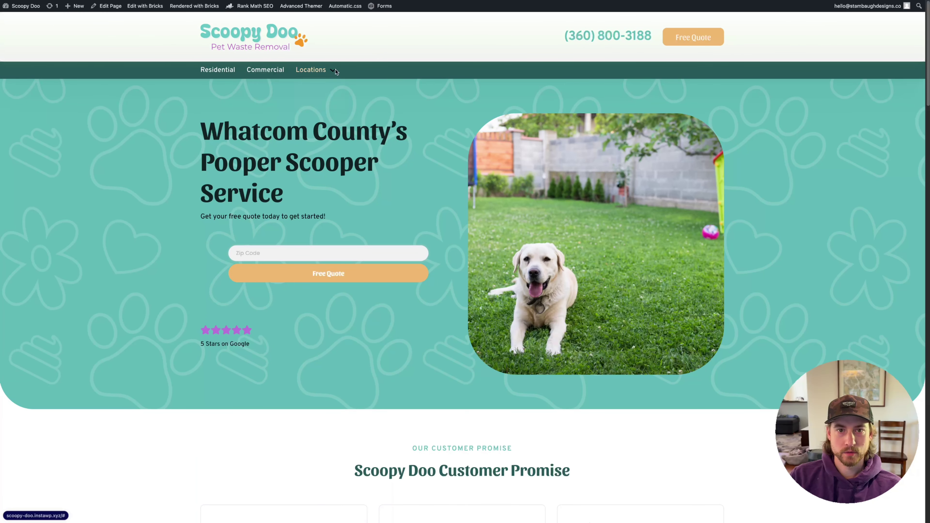
Visit the Lynden and Ferndale pages from the Locations dropdown and scroll through Ferndale
mouse_move(333, 73)
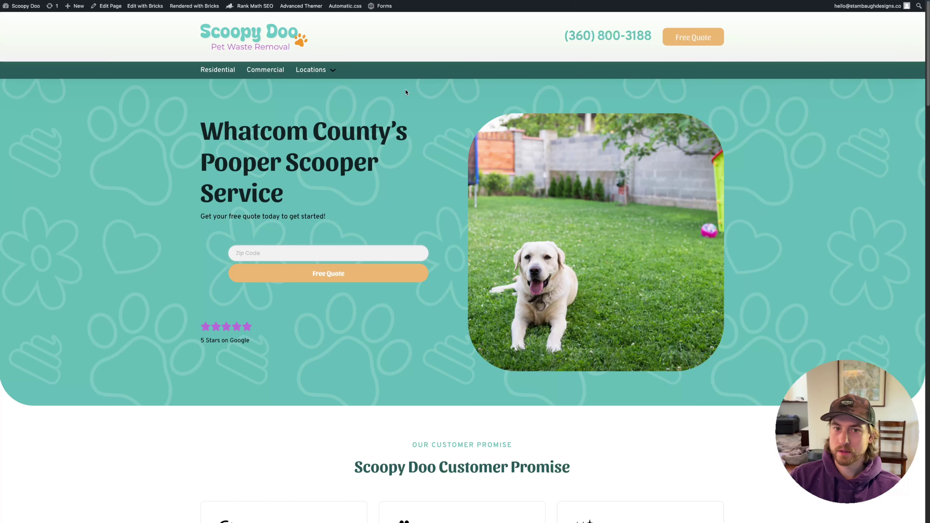
mouse_move(320, 72)
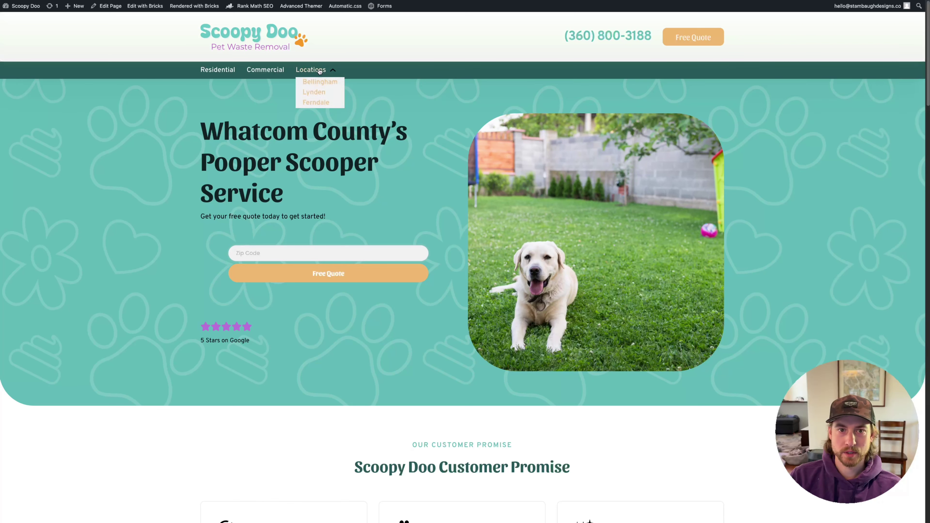
click(324, 83)
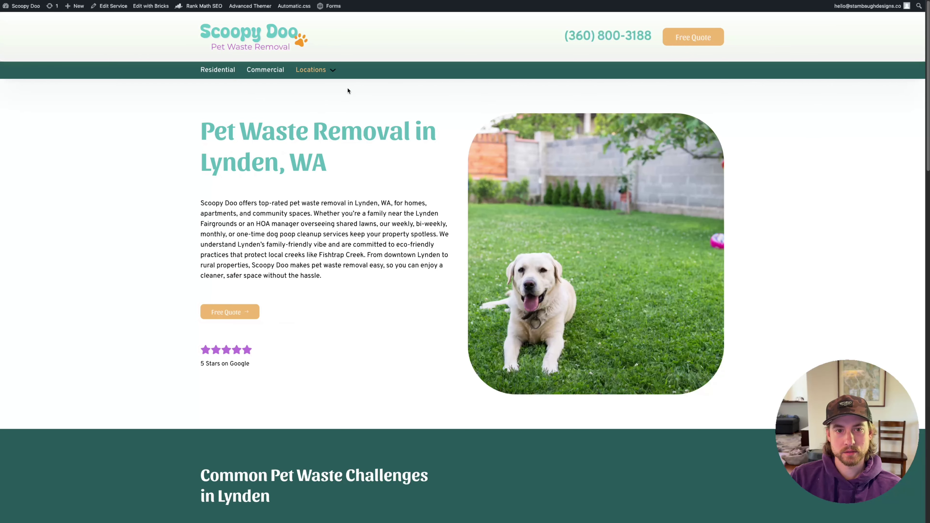
click(317, 104)
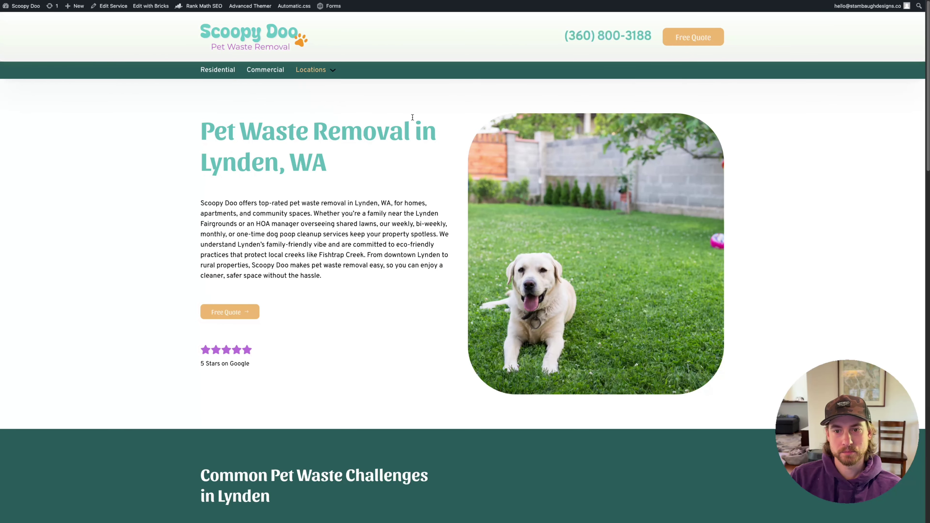
scroll(363, 257, down, 15)
scroll(363, 266, up, 7)
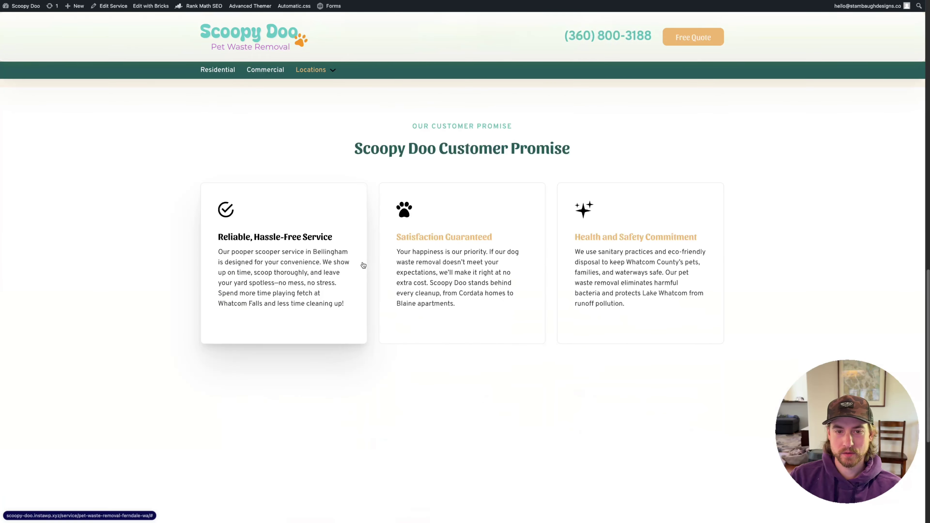
scroll(224, 342, down, 2)
scroll(569, 335, down, 3)
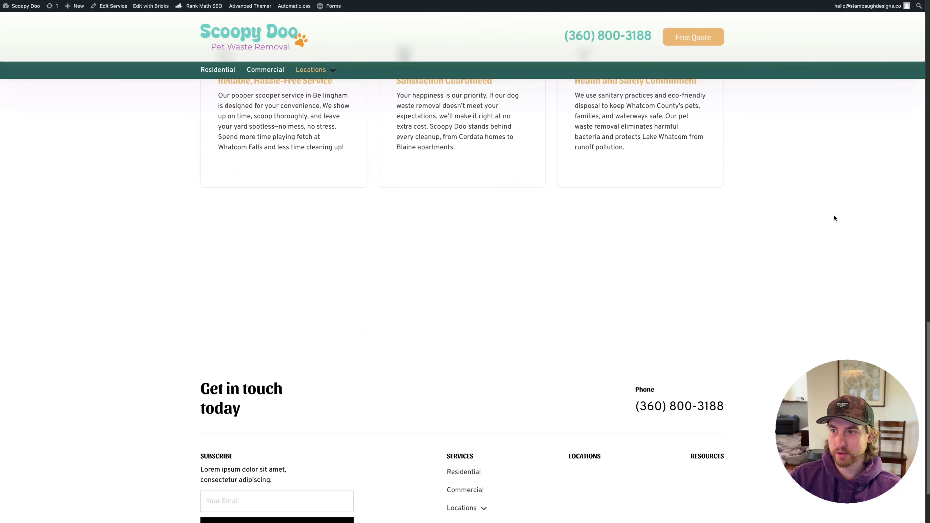
scroll(441, 282, up, 7)
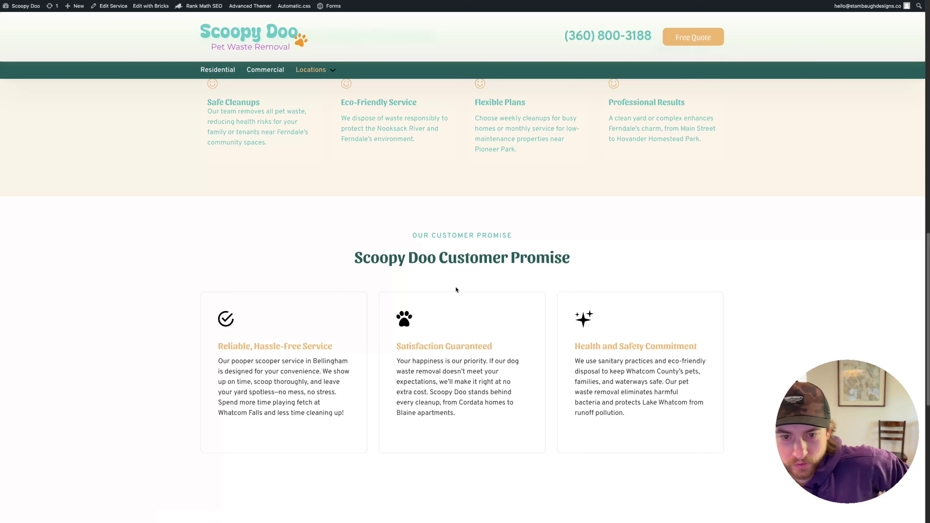
mouse_move(0, 289)
click(31, 453)
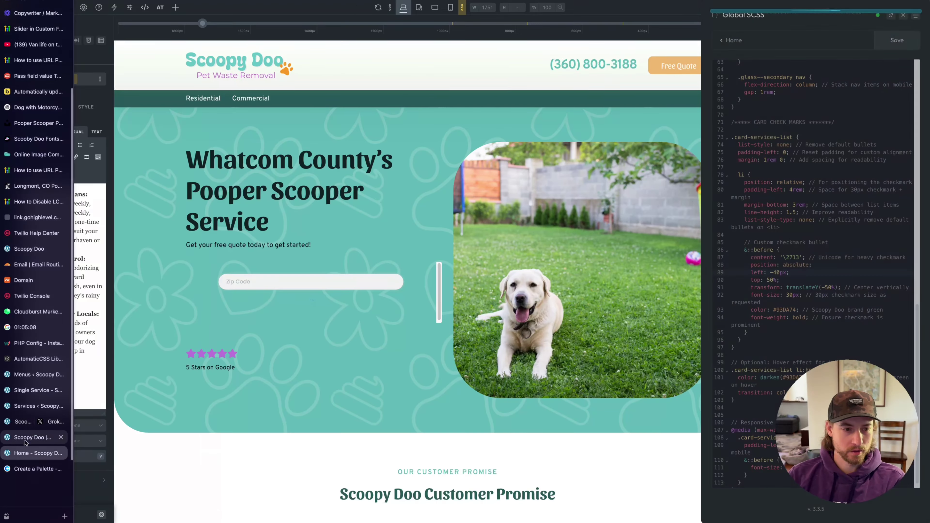
On the Single Service template, open the Refer a Friend CTA component, then return to the page
click(32, 390)
scroll(269, 310, down, 10)
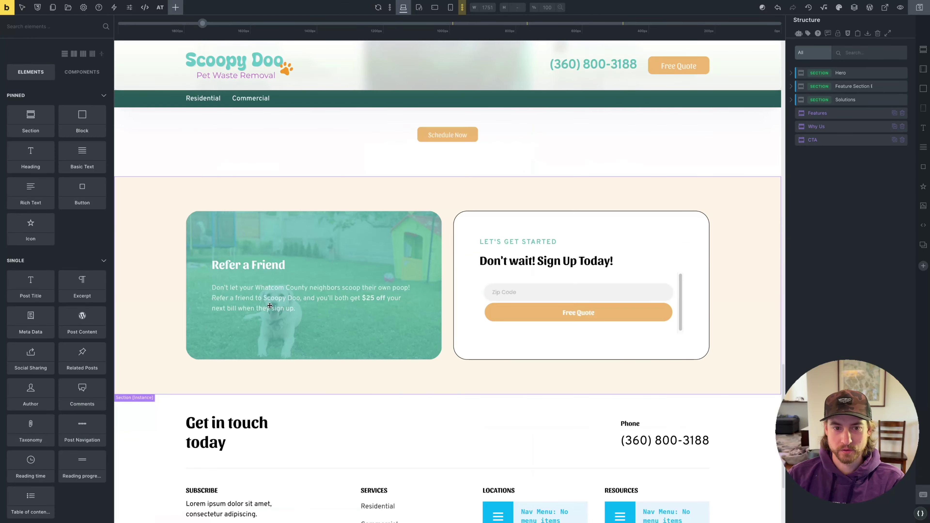
click(144, 212)
click(101, 26)
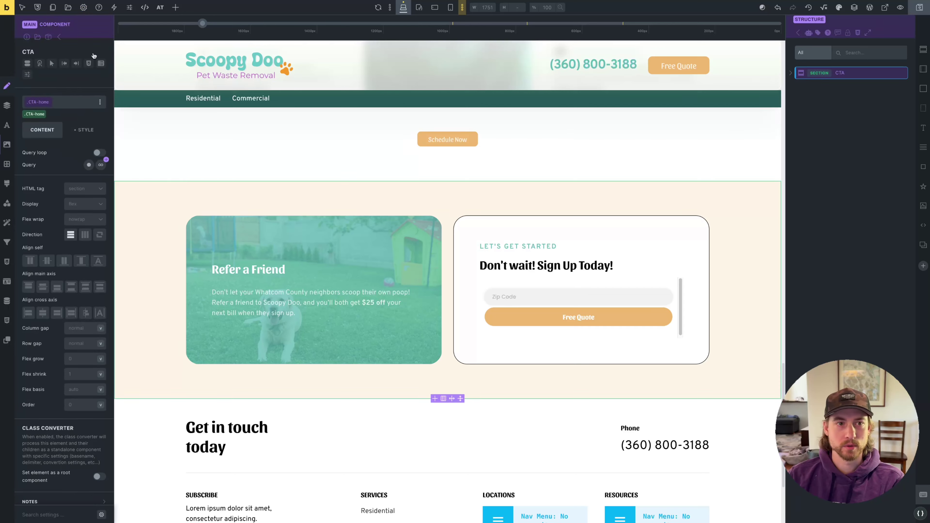
scroll(313, 330, up, 5)
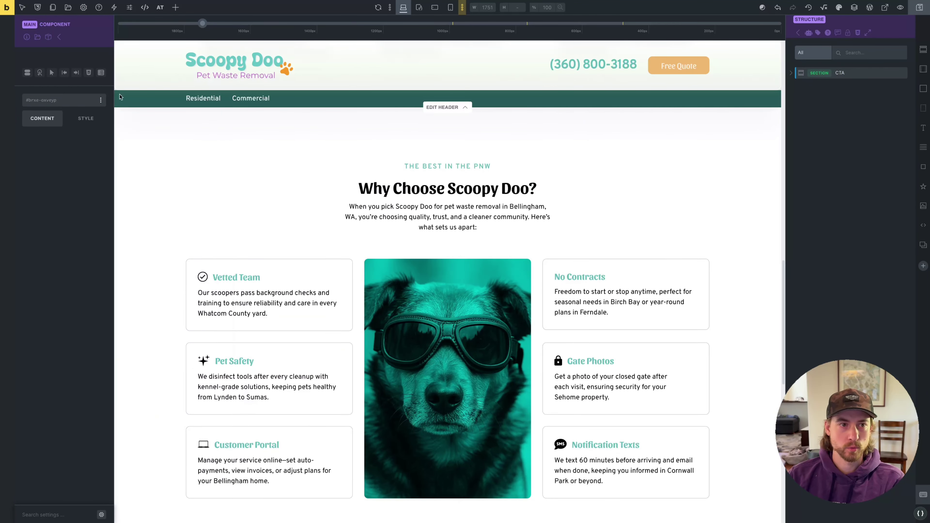
click(60, 37)
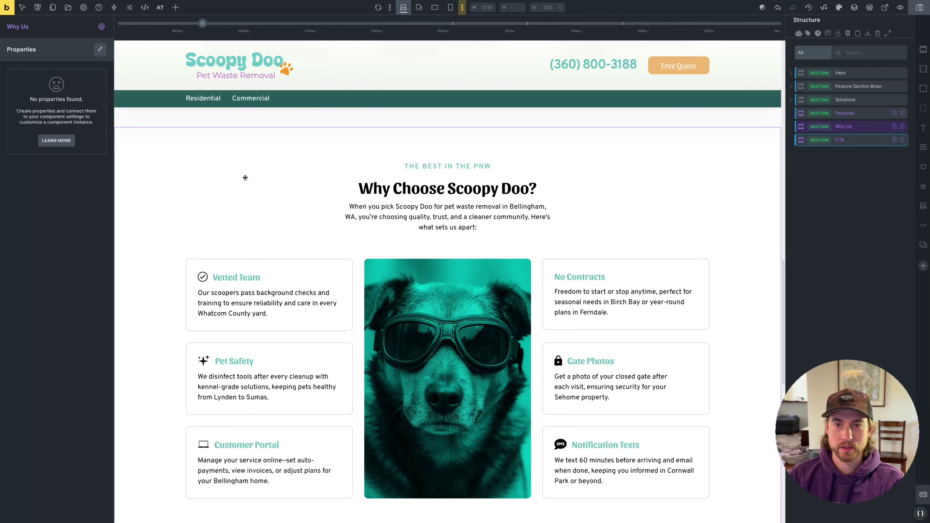
scroll(235, 256, up, 5)
scroll(171, 361, up, 4)
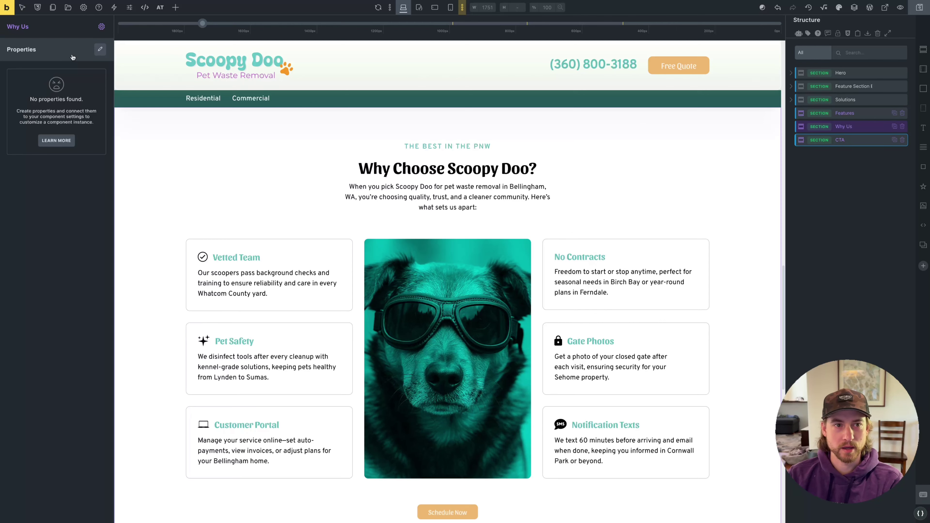
scroll(502, 326, up, 3)
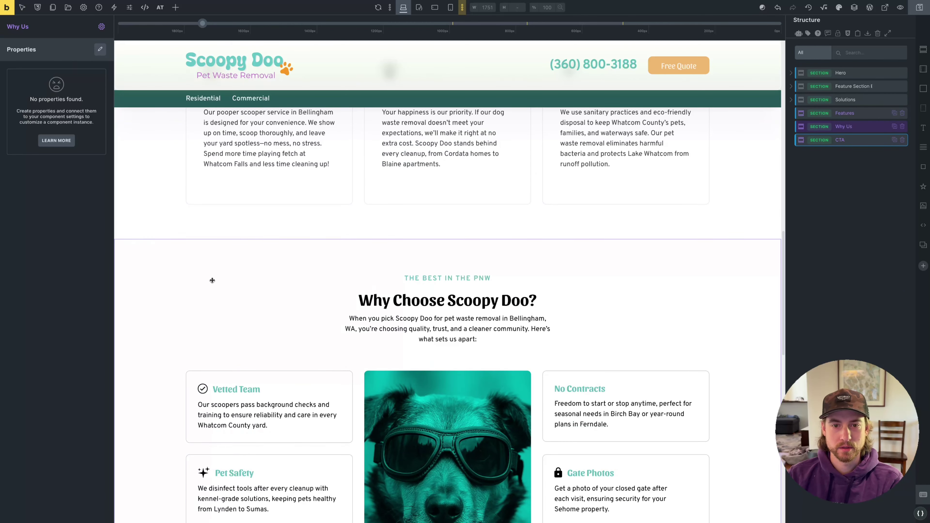
scroll(212, 281, up, 6)
Review the Customer Promise section's Our Promise component properties and save the template
click(725, 242)
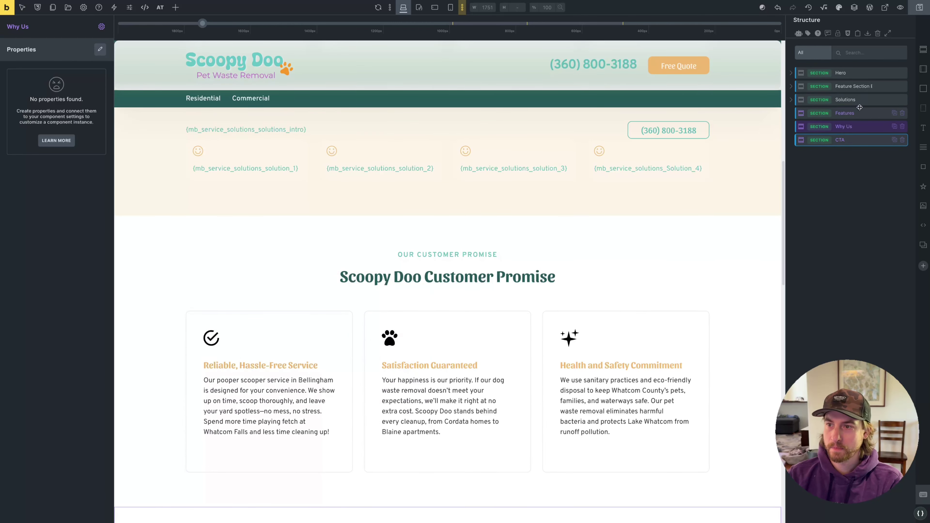
scroll(410, 164, down, 3)
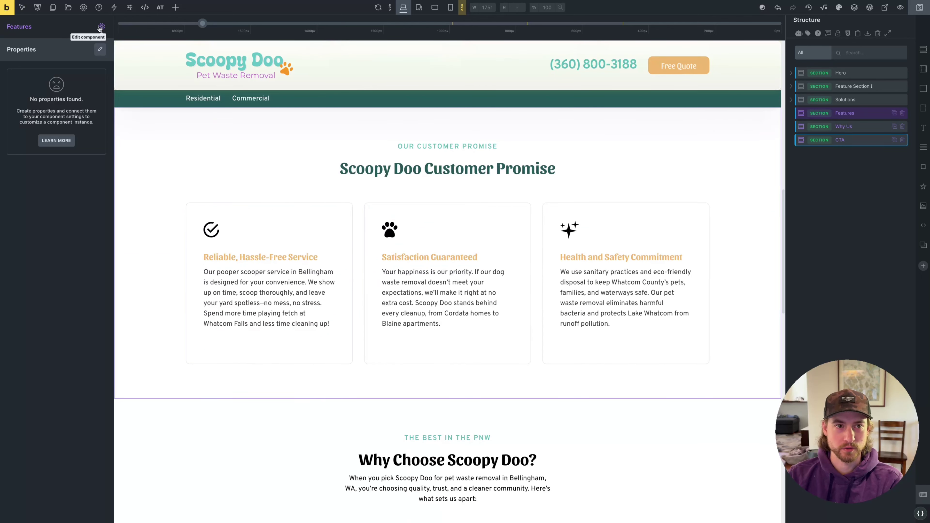
click(101, 27)
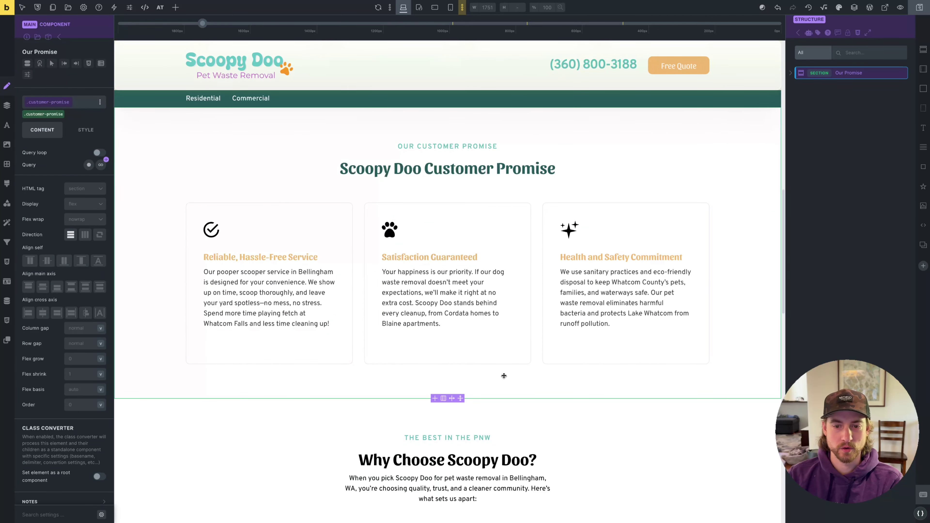
click(49, 38)
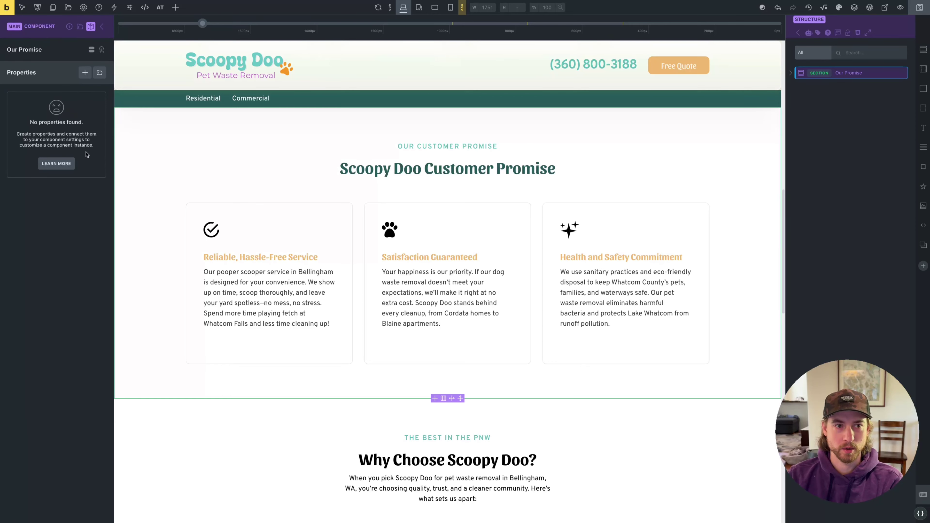
scroll(289, 270, down, 15)
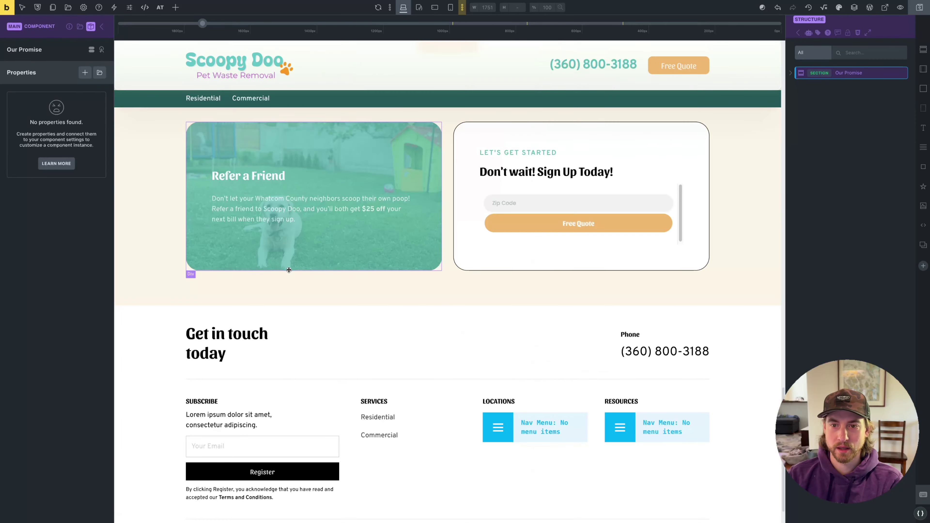
scroll(289, 270, up, 5)
scroll(289, 270, down, 4)
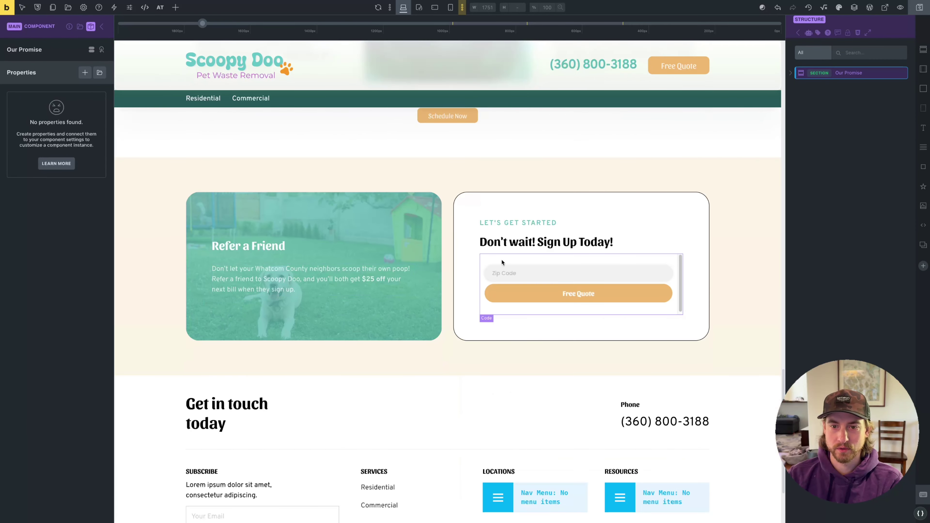
scroll(559, 265, up, 10)
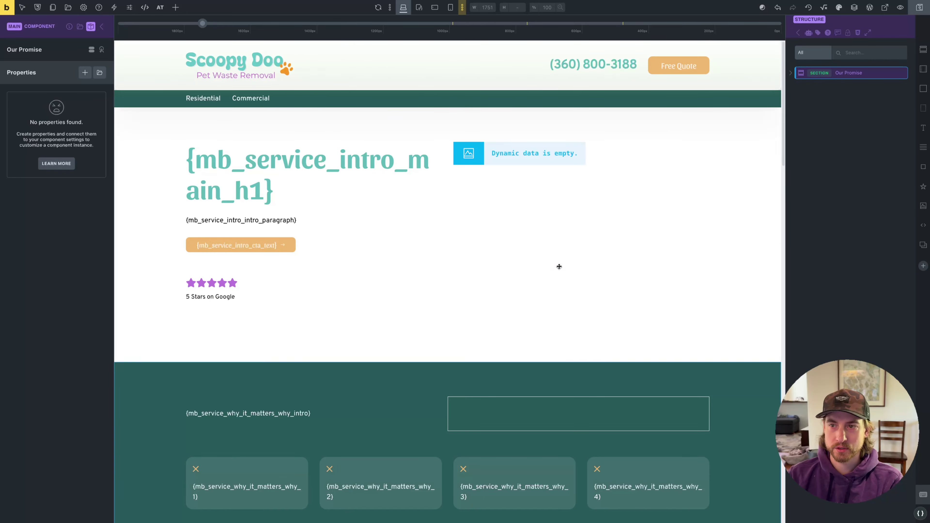
key(super+s)
Glance at the Menus and Permalink admin tabs, then return to the Scoopy Doo Ferndale page
mouse_move(2, 410)
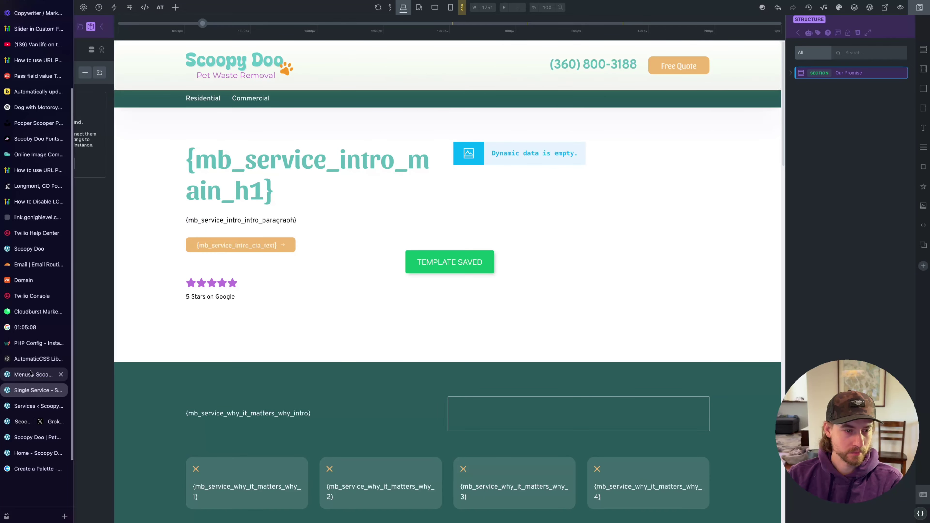
click(34, 381)
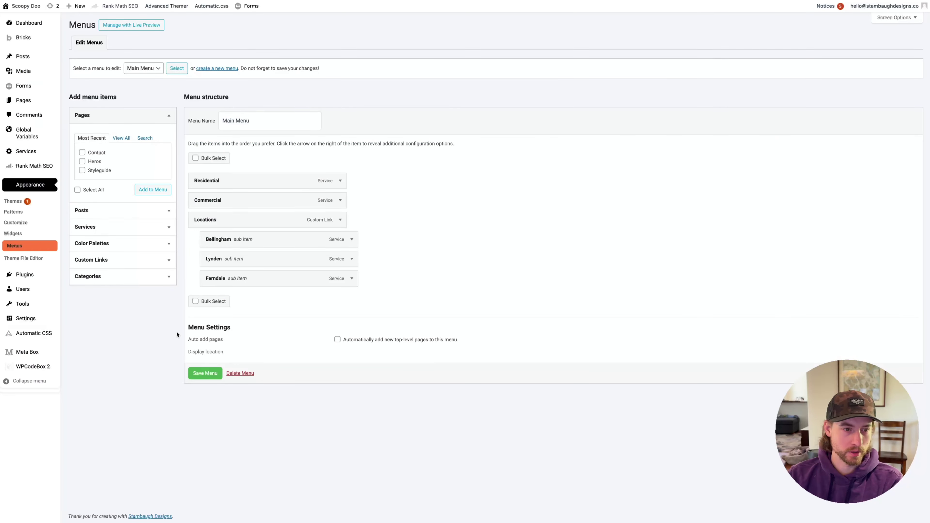
mouse_move(36, 324)
click(80, 374)
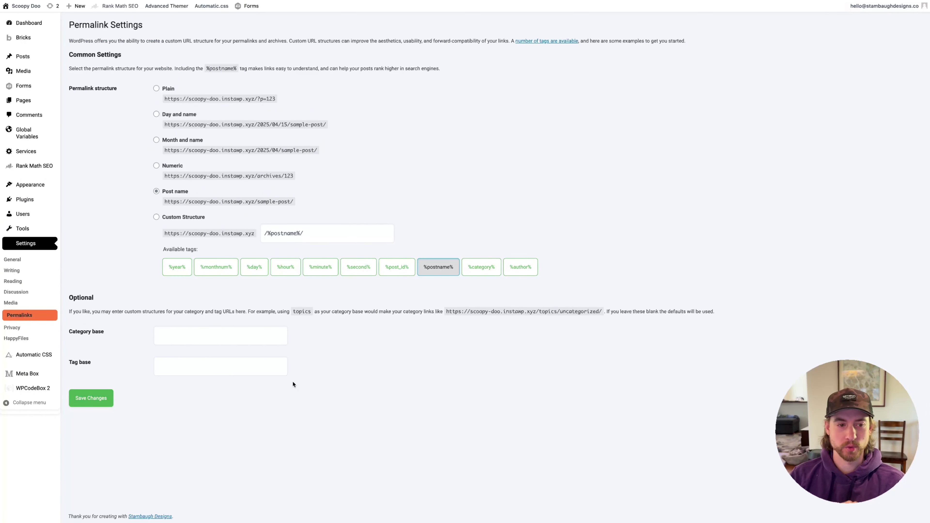
mouse_move(2, 421)
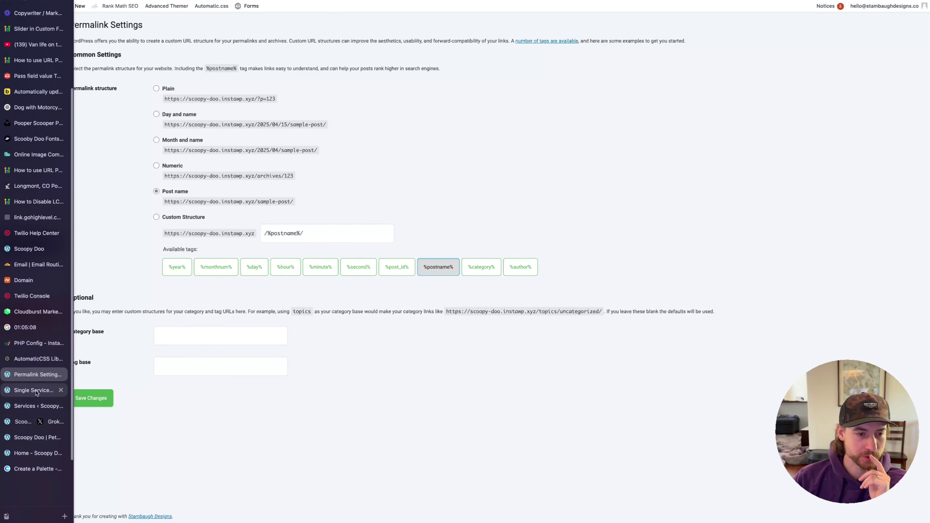
click(42, 441)
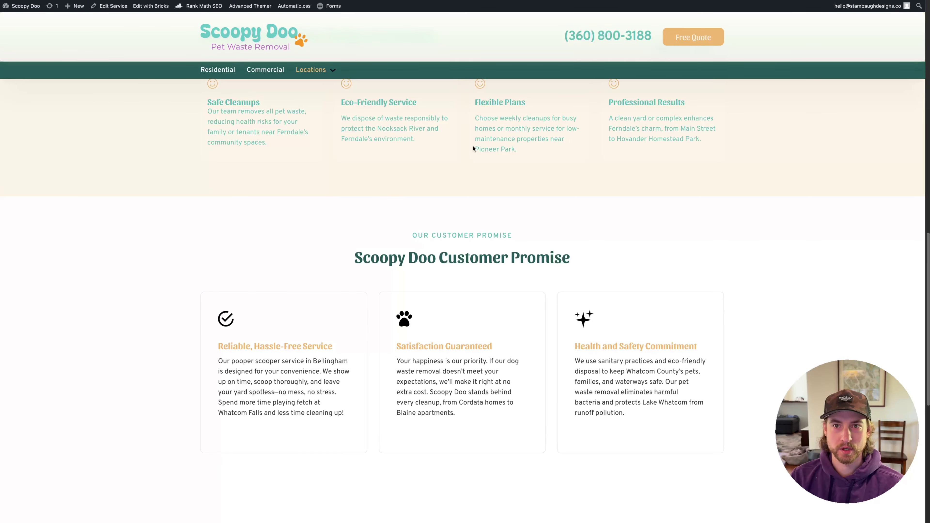
Scroll through the Ferndale page to review the Customer Promise cards below How Scoopy Doo Helps Ferndale
scroll(322, 195, down, 10)
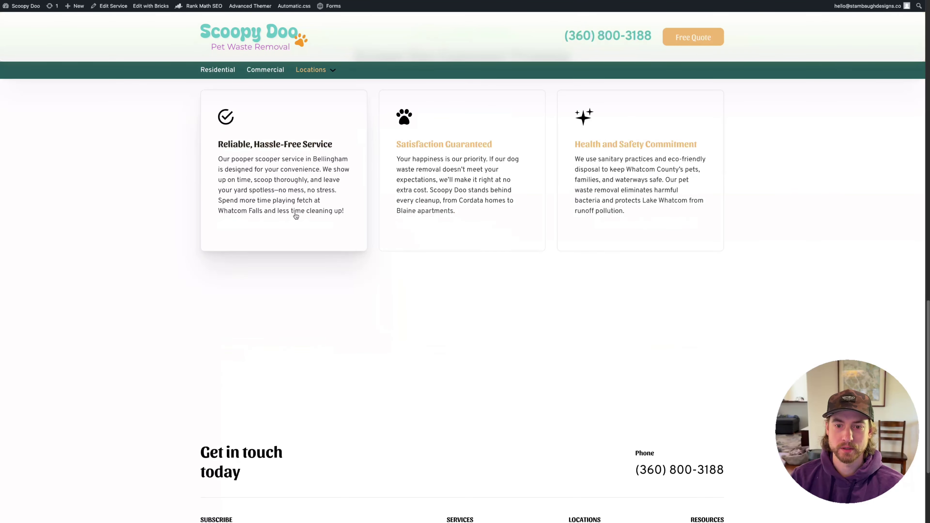
scroll(440, 326, up, 18)
scroll(447, 332, down, 18)
scroll(448, 332, up, 10)
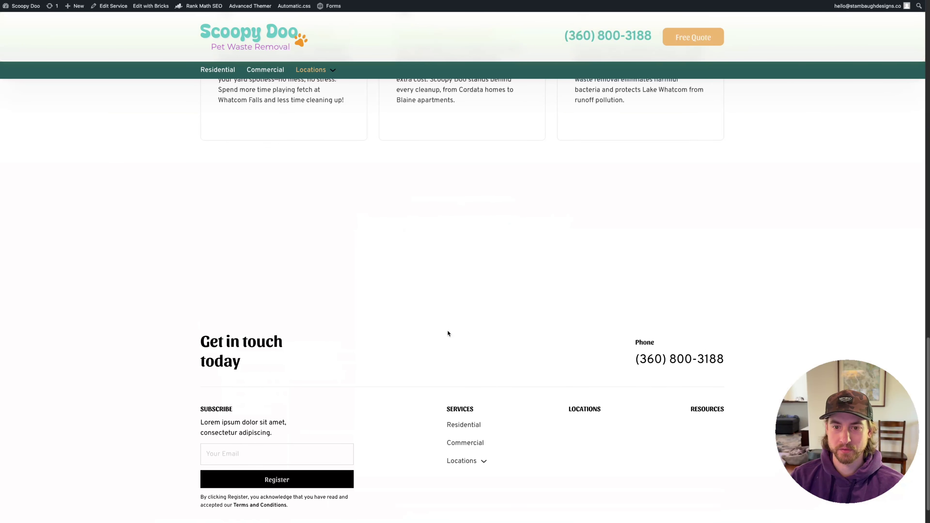
scroll(332, 304, up, 3)
scroll(332, 304, down, 8)
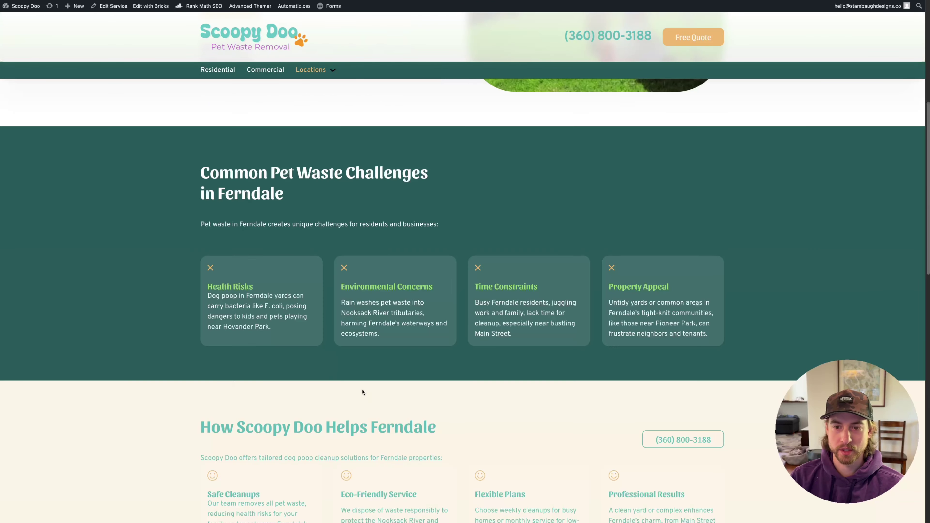
scroll(429, 399, up, 5)
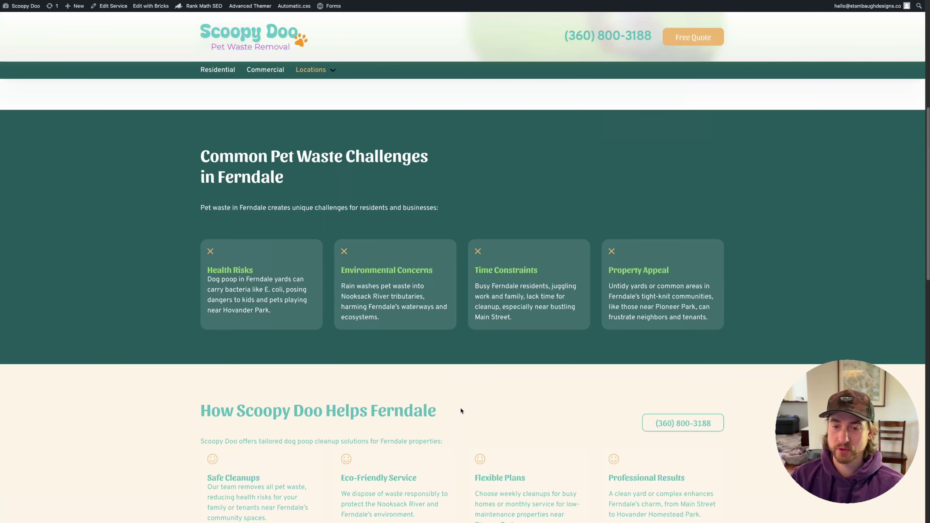
scroll(480, 398, down, 6)
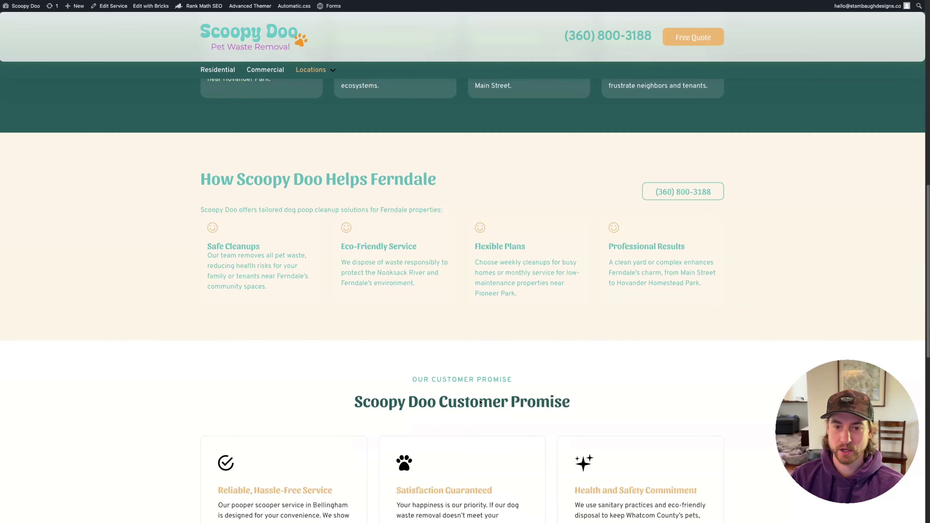
scroll(476, 406, up, 14)
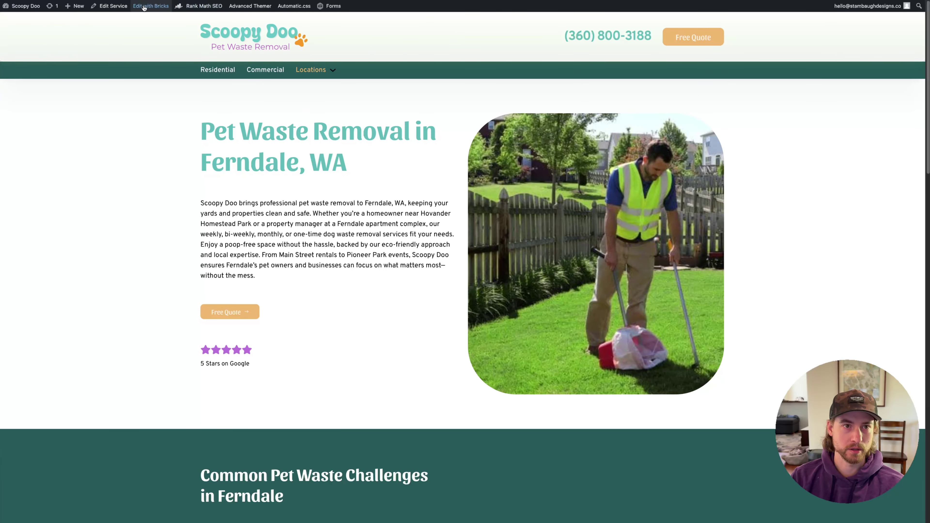
Open the HEADER template and give the nav submenu a light peach ACSS Action light background
mouse_move(145, 7)
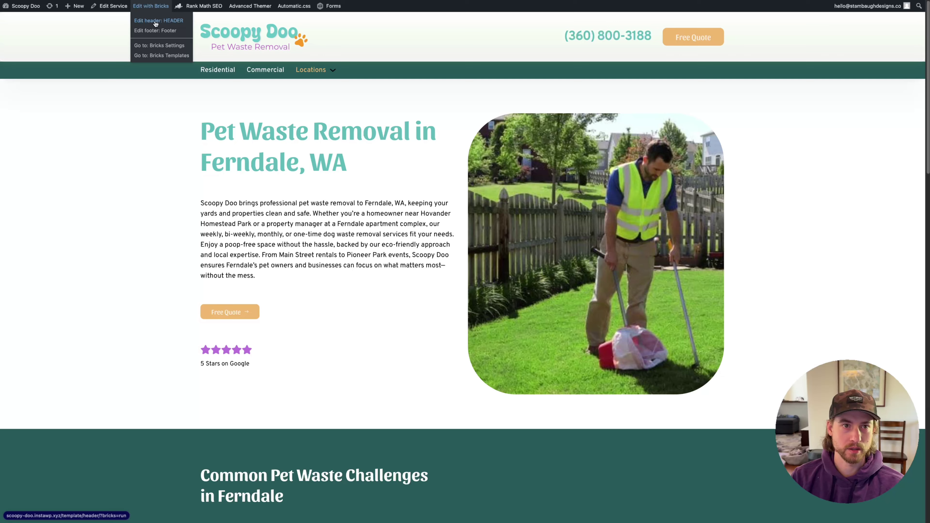
click(156, 22)
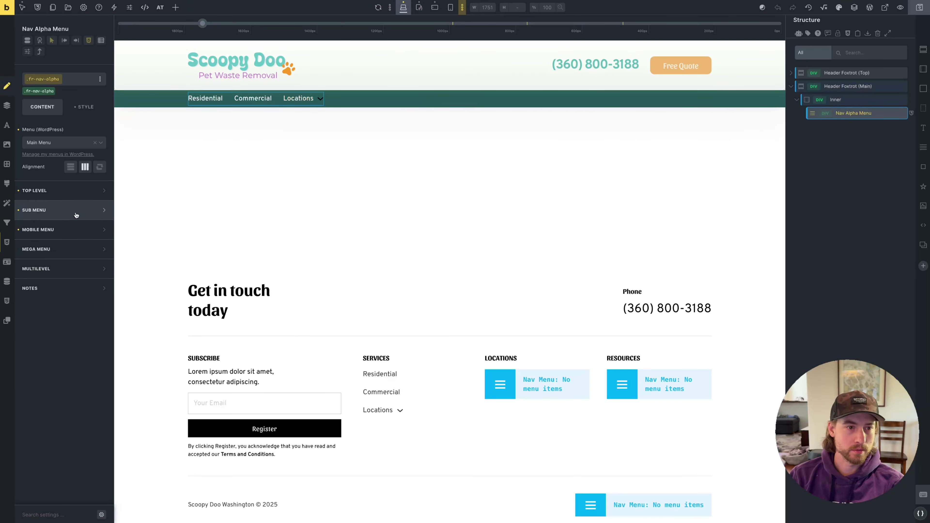
click(76, 210)
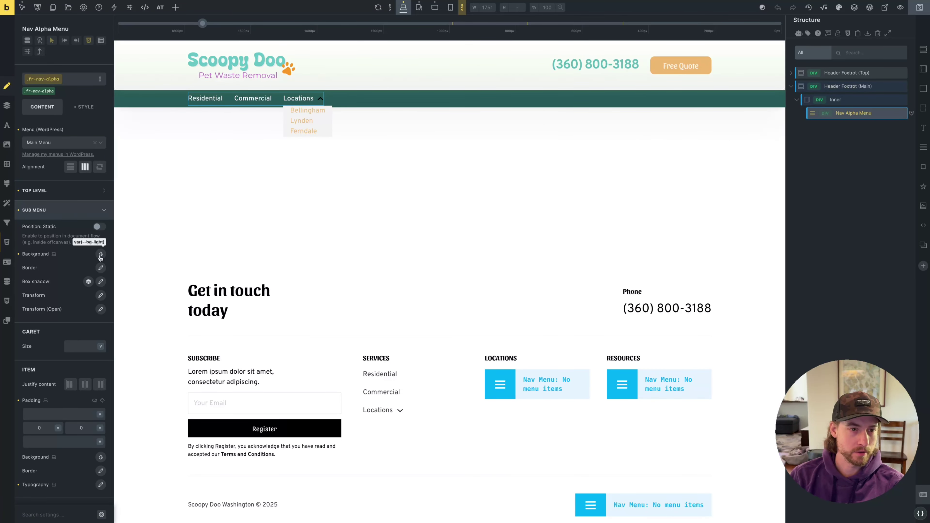
click(100, 254)
click(92, 275)
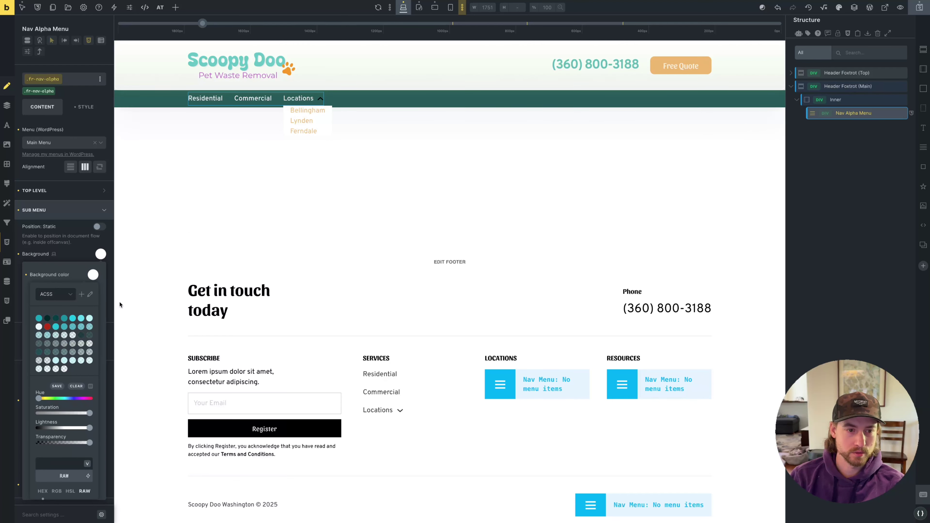
click(55, 294)
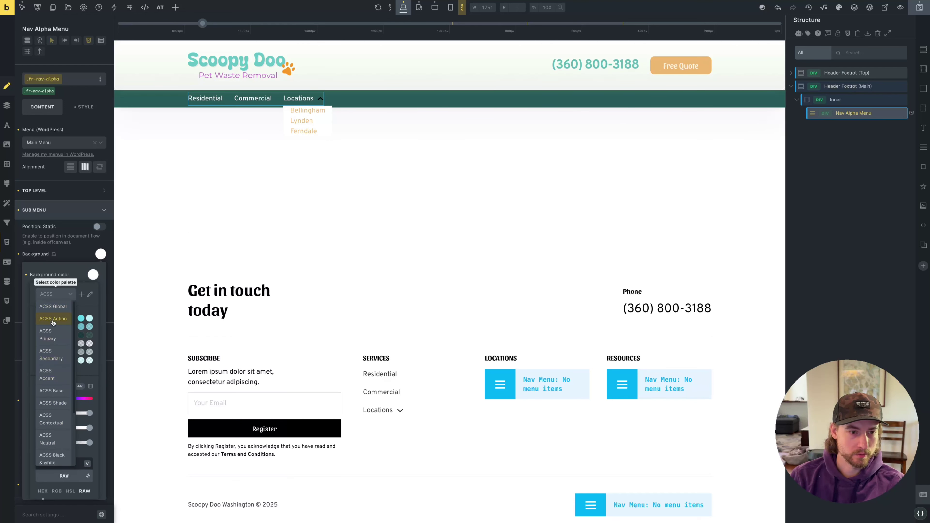
click(53, 319)
click(56, 318)
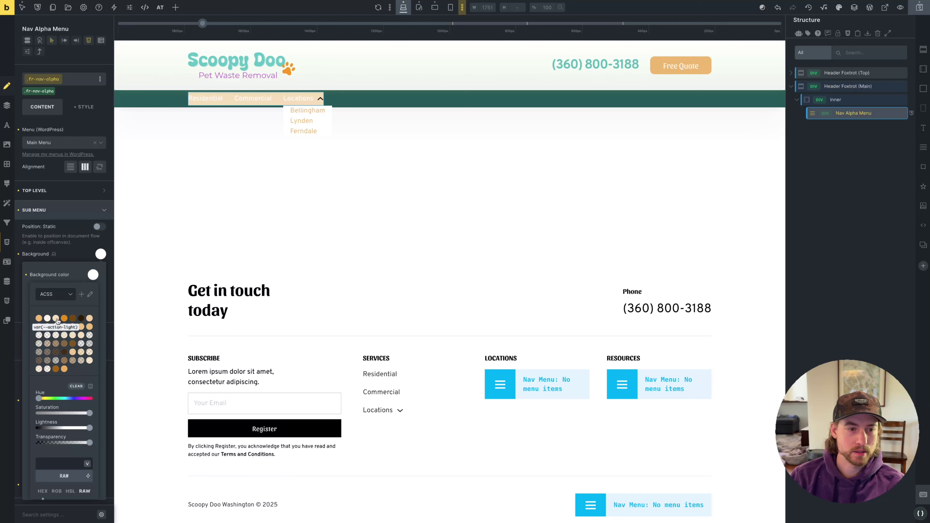
click(47, 318)
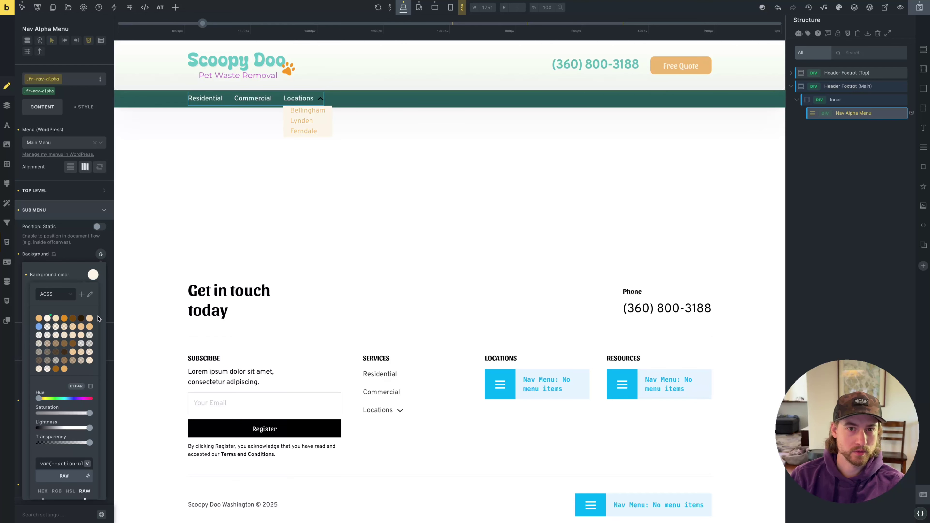
click(74, 252)
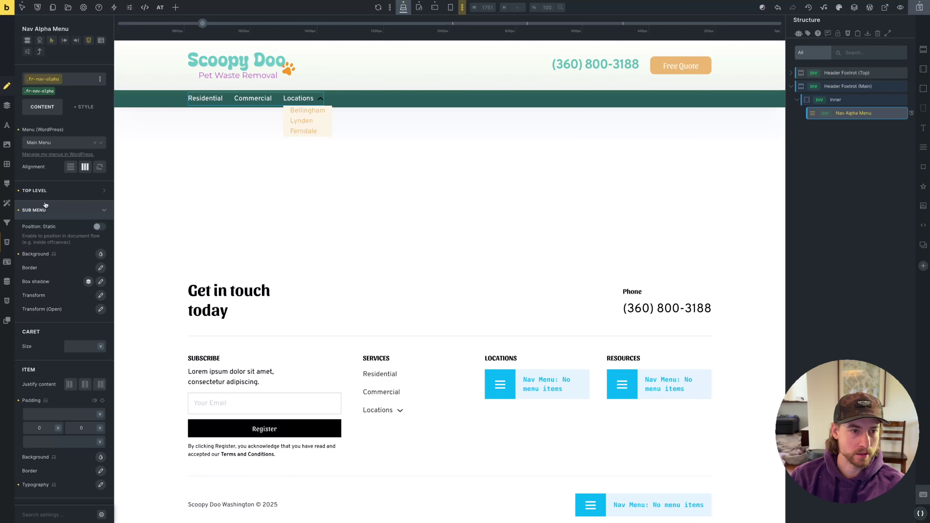
Set the submenu item padding to 0.5em top and bottom
scroll(80, 371, down, 2)
click(88, 360)
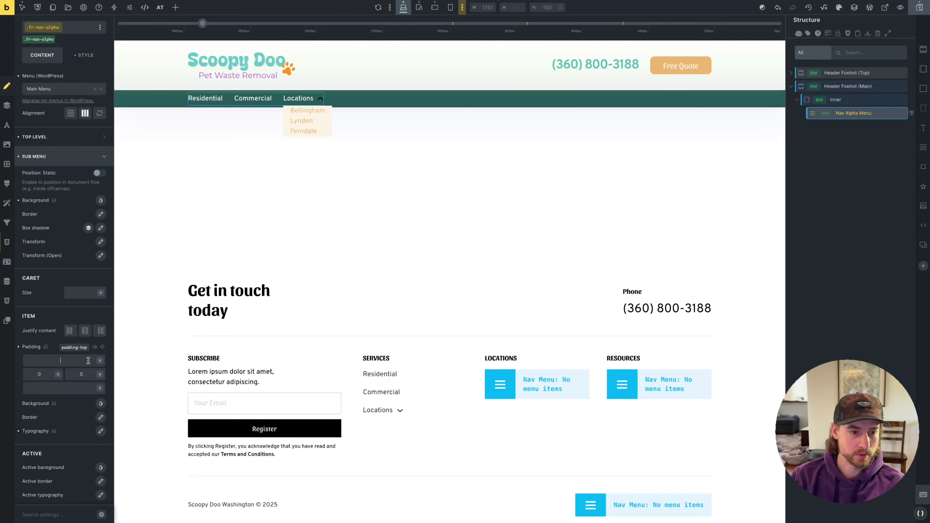
text(0.25em)
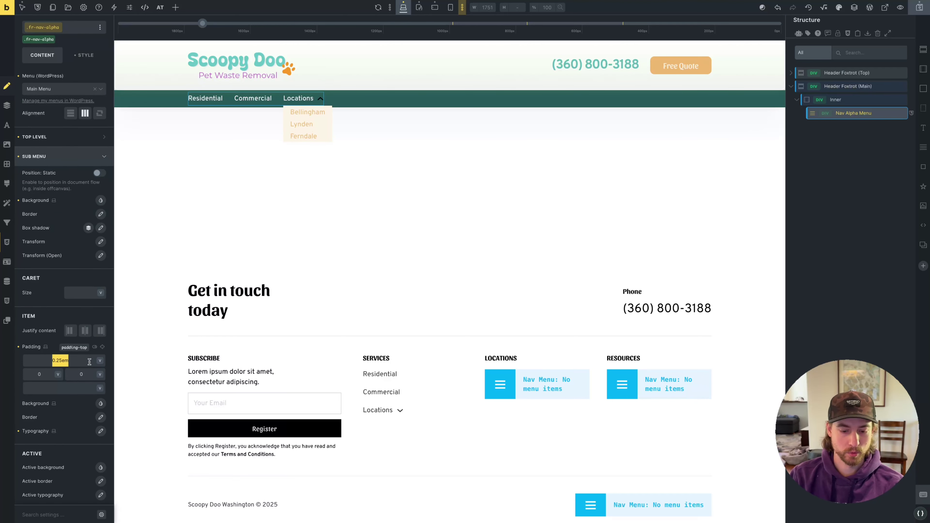
click(72, 388)
text(0.25em)
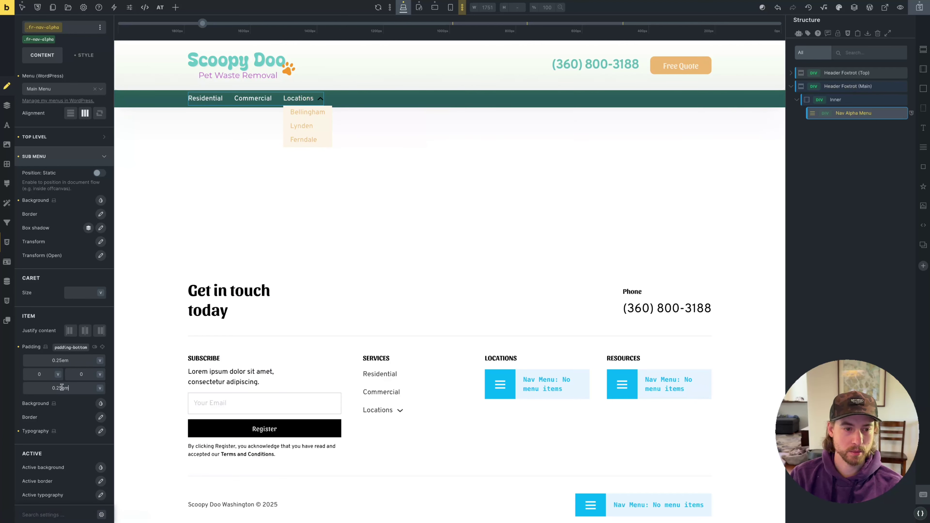
click(62, 388)
key(BackSpace)
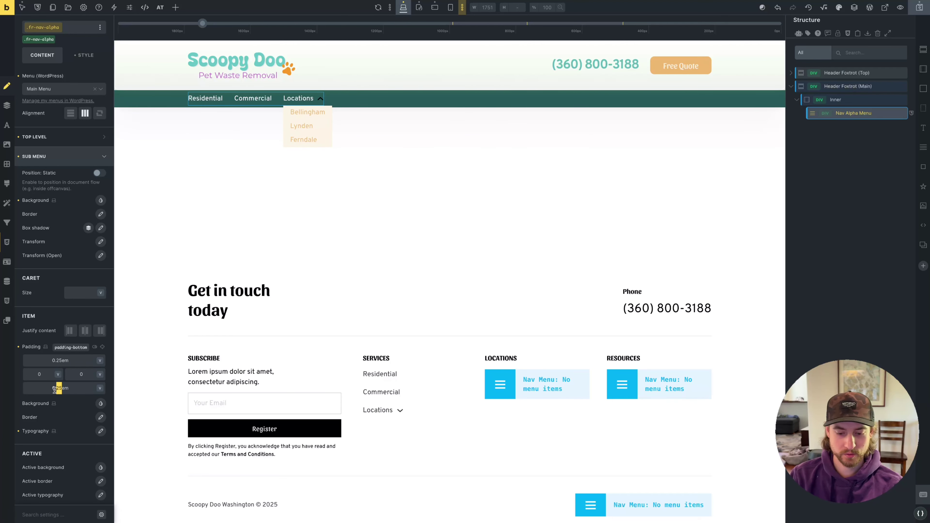
click(60, 360)
key(BackSpace)
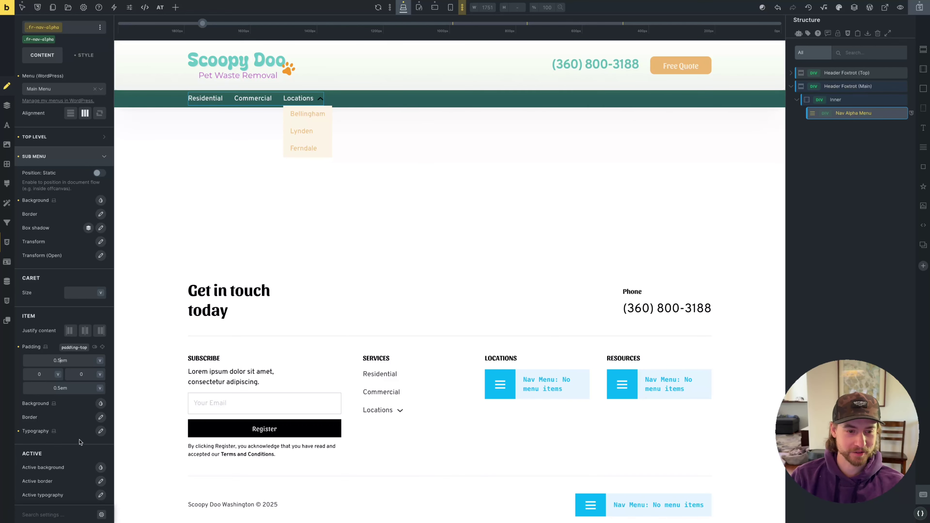
Make the submenu link text colour primary teal (var(--primary))
click(98, 435)
click(95, 452)
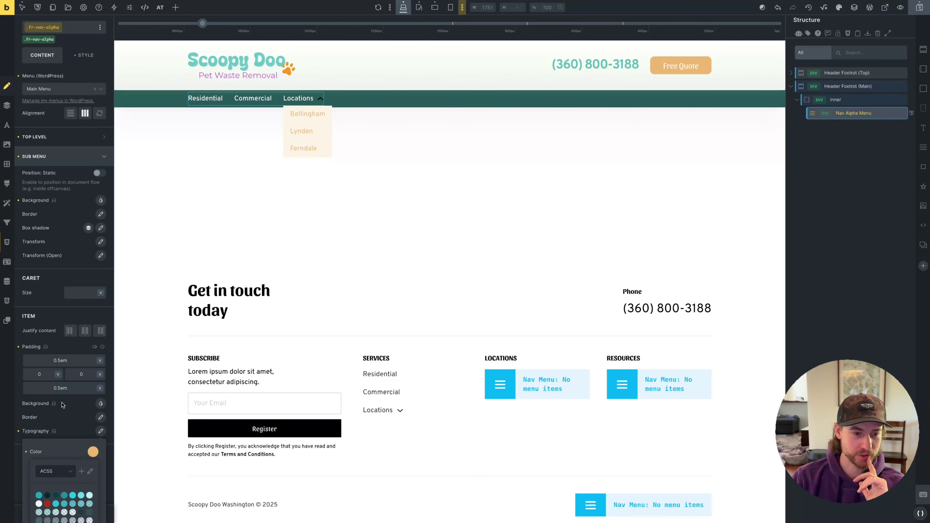
scroll(63, 407, down, 5)
click(60, 310)
scroll(61, 341, up, 2)
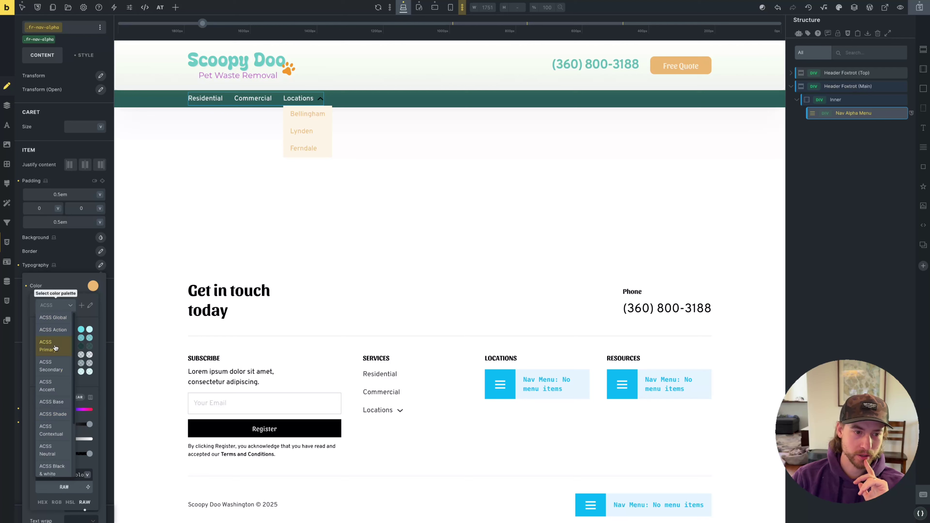
click(55, 347)
click(39, 329)
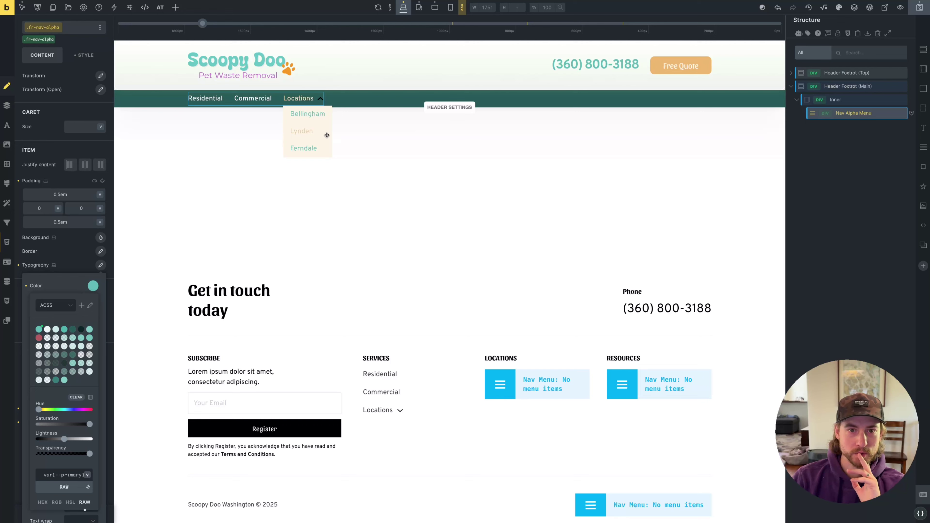
click(70, 268)
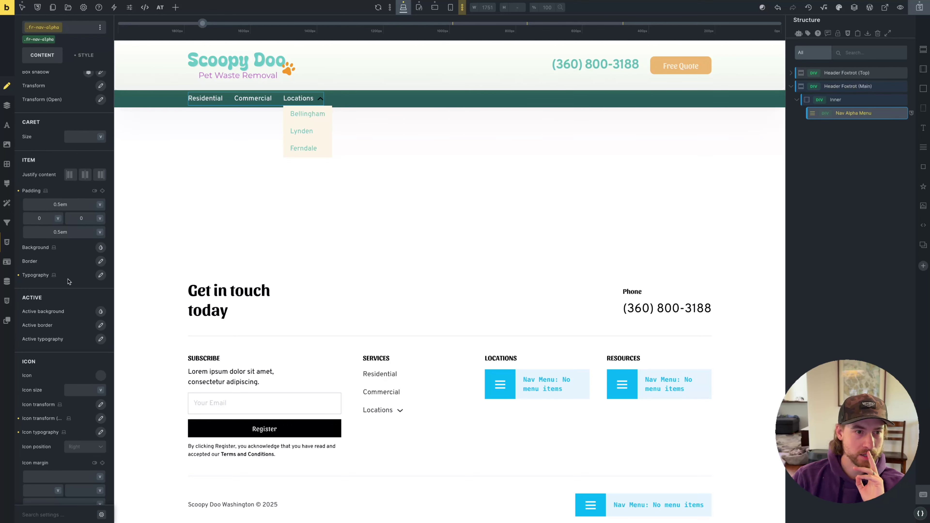
In the :hover state, give submenu items a teal background and near-white text, then clear :hover
click(22, 7)
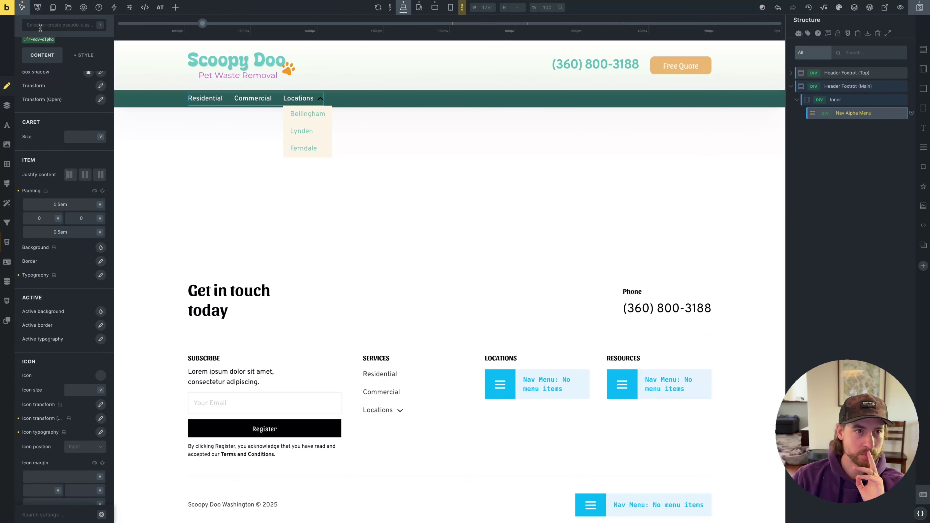
click(48, 40)
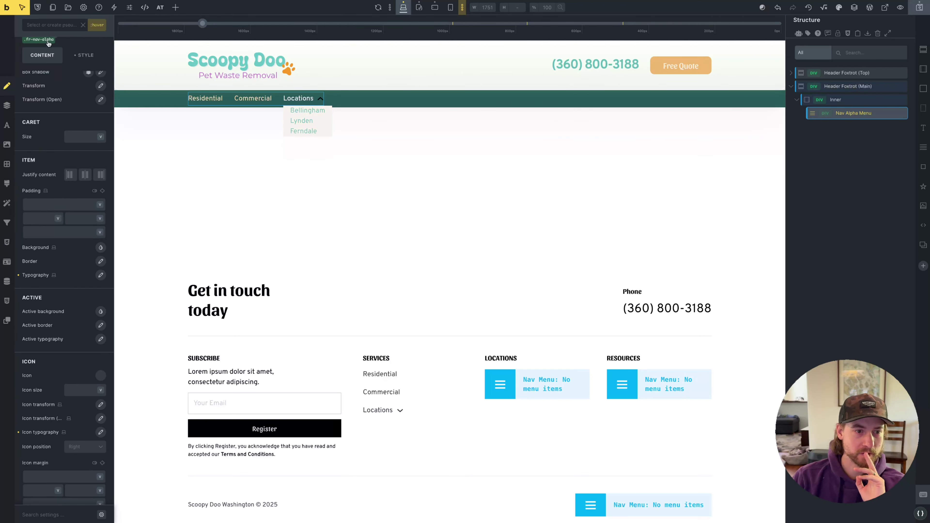
click(101, 248)
click(93, 269)
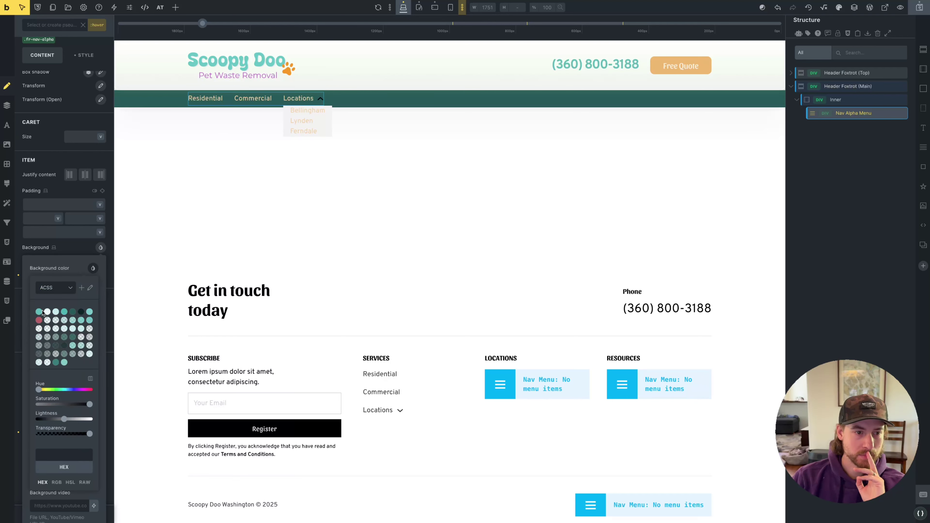
click(39, 313)
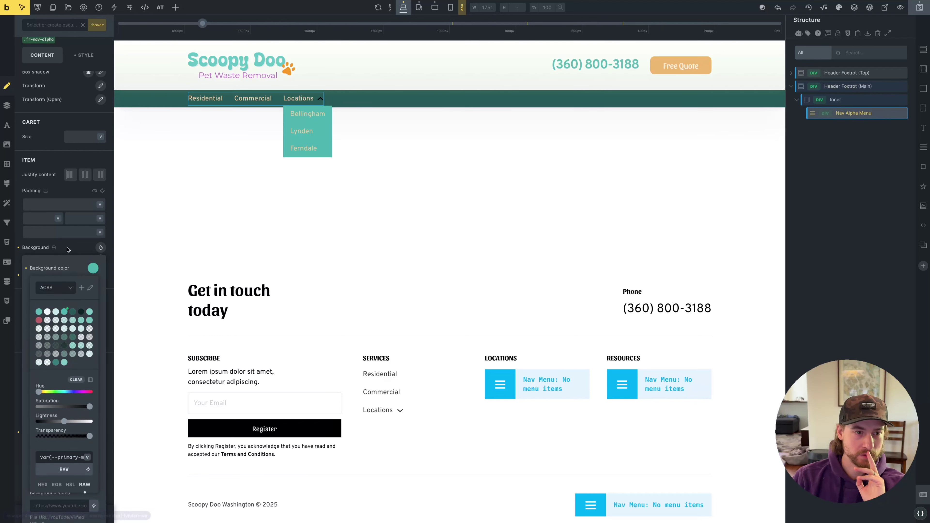
click(100, 275)
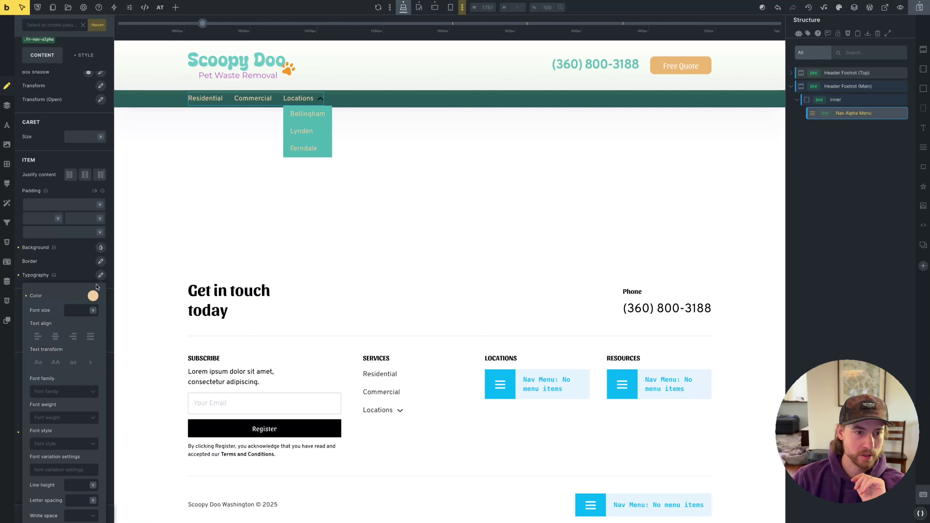
click(93, 296)
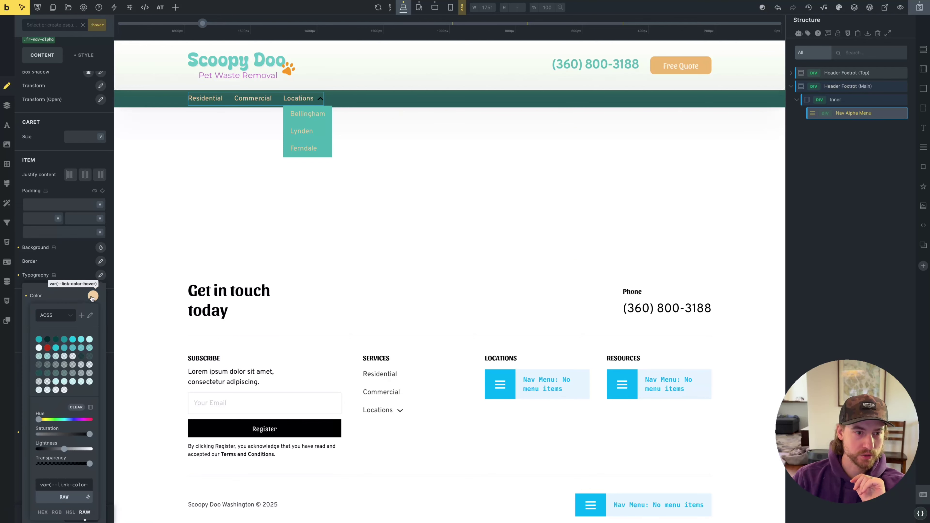
click(91, 451)
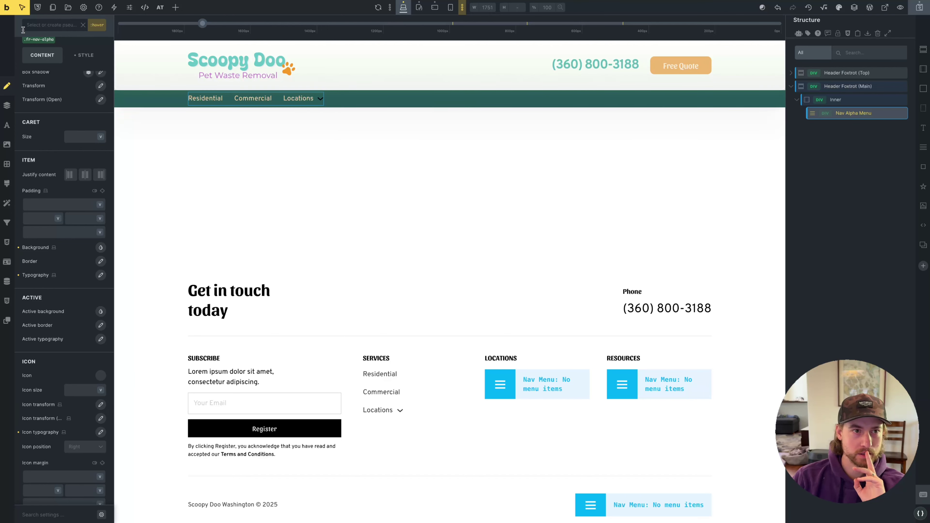
click(39, 23)
click(95, 26)
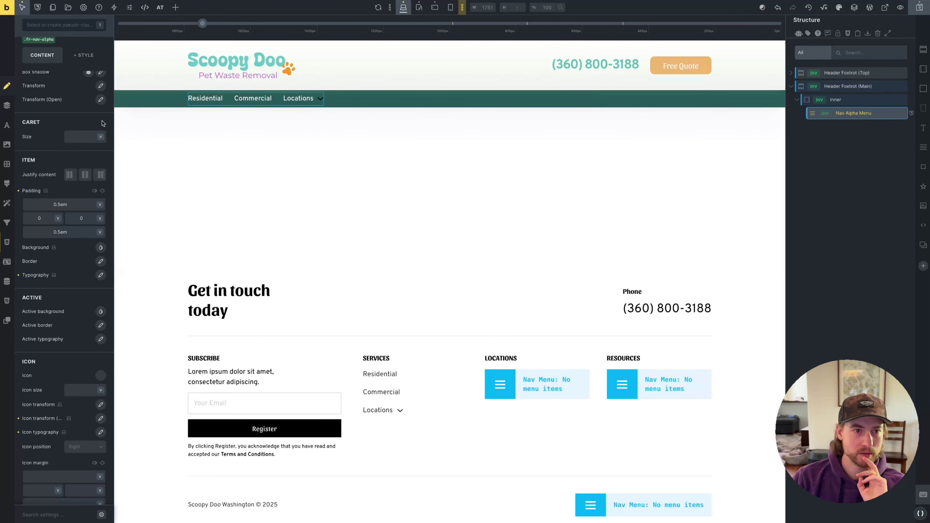
Adjust the Nav Alpha Menu icon's typography colour and save the header template
scroll(85, 153, up, 1)
scroll(84, 161, up, 5)
click(50, 305)
scroll(49, 304, down, 5)
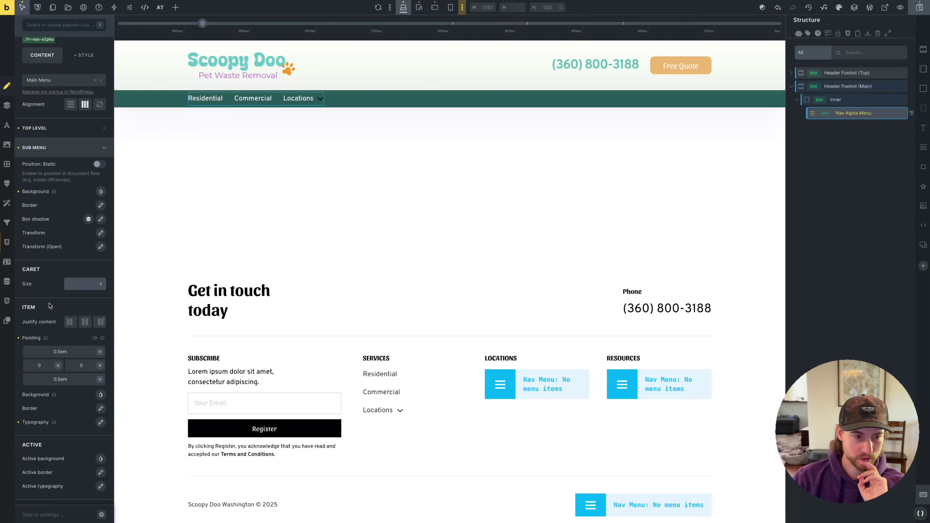
scroll(66, 342, up, 6)
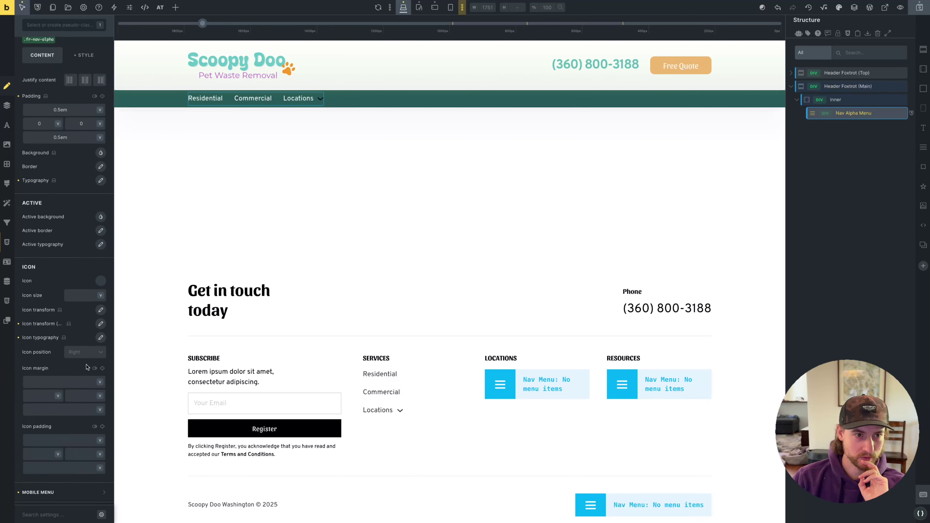
click(59, 215)
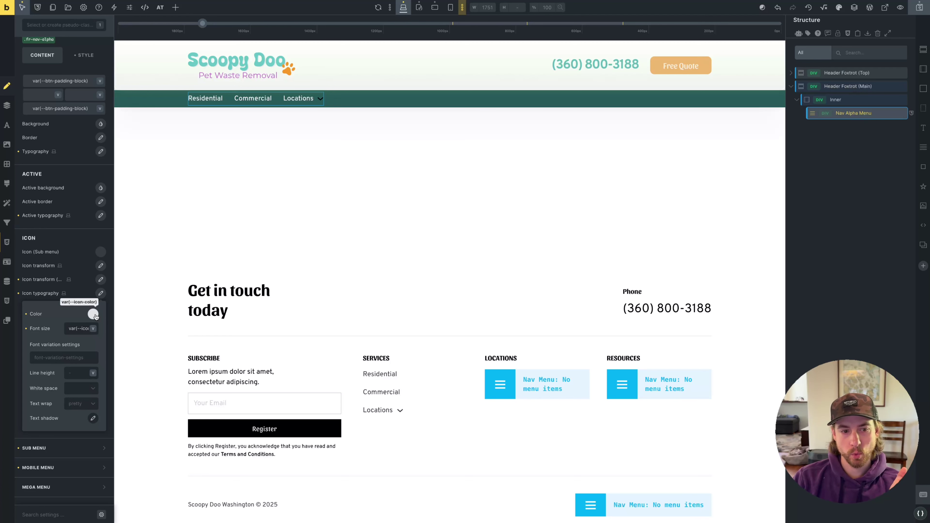
click(94, 314)
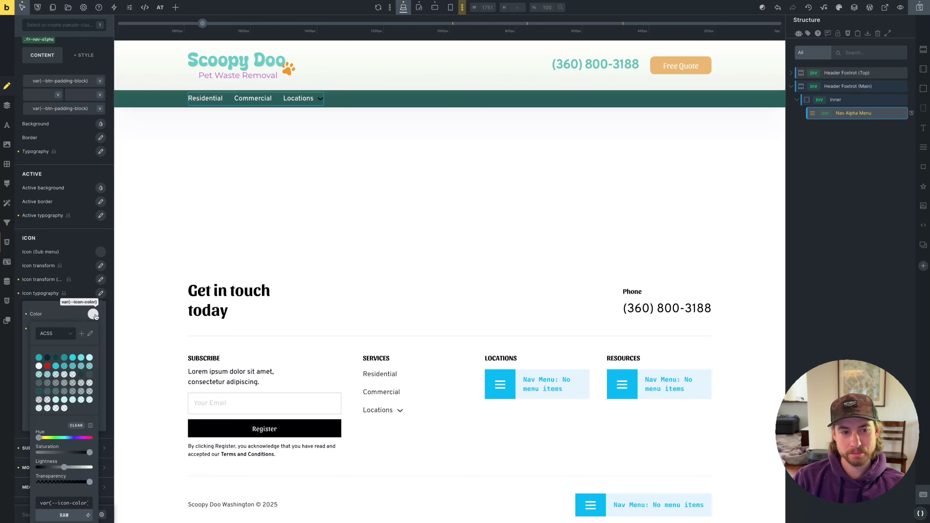
click(78, 307)
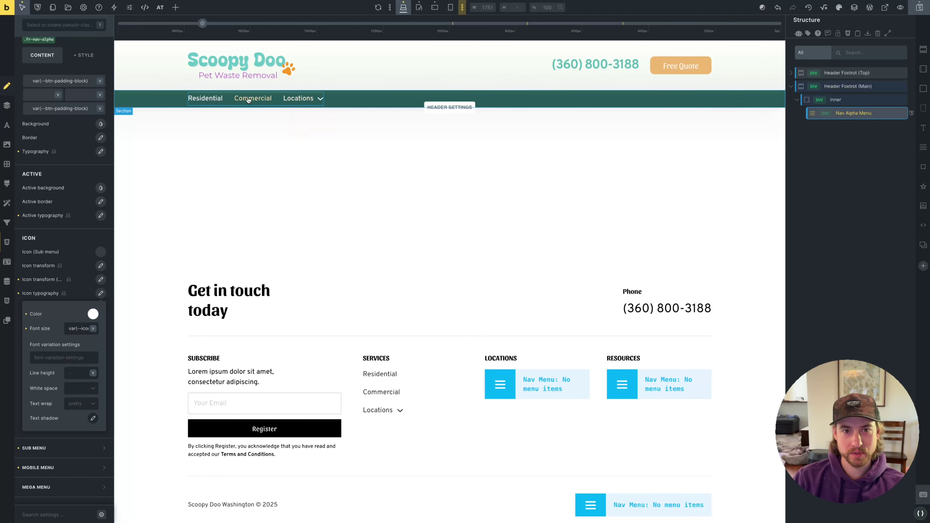
mouse_move(300, 99)
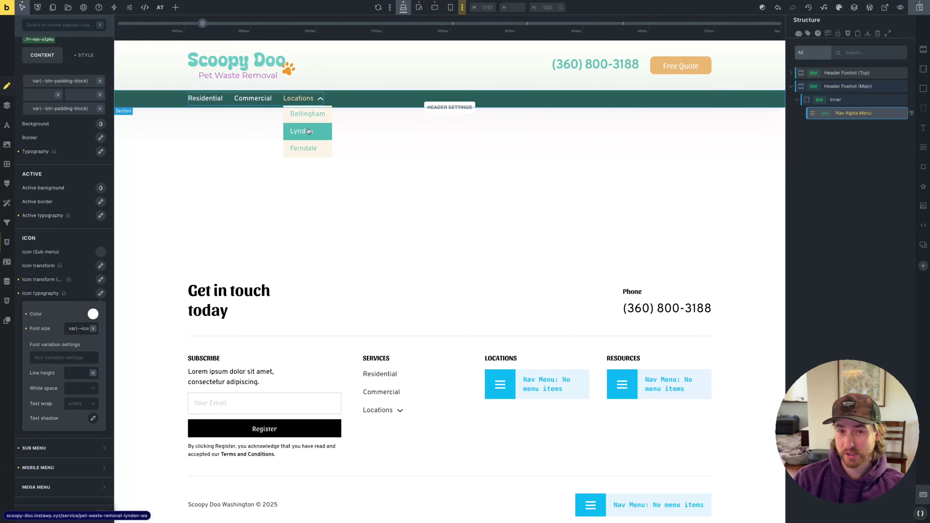
click(917, 14)
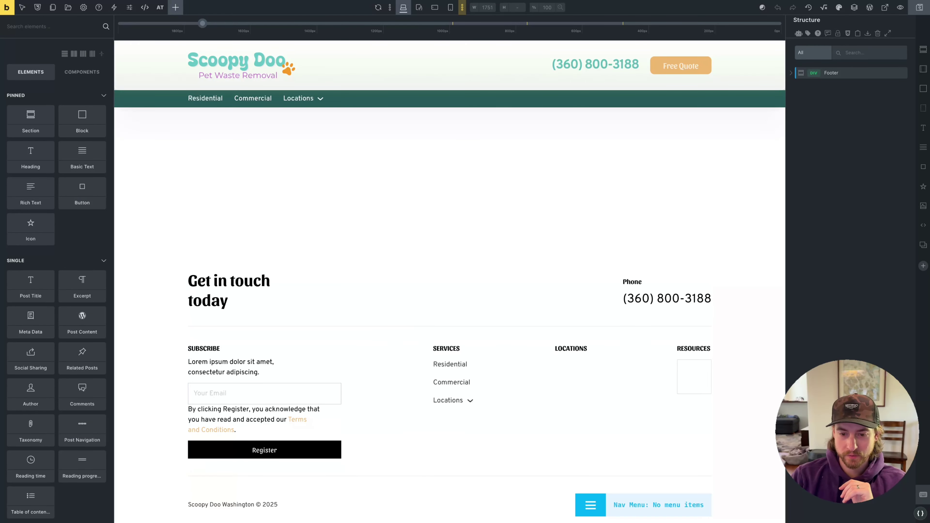
Inspect the footer's Get in touch today heading and phone number typography, then open Permalink Settings
key(super+Tab)
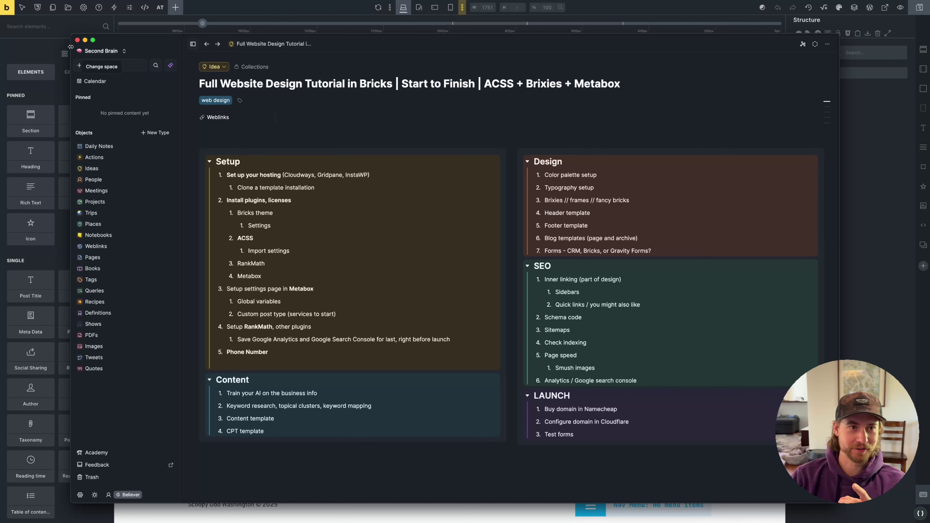
key(super+Tab)
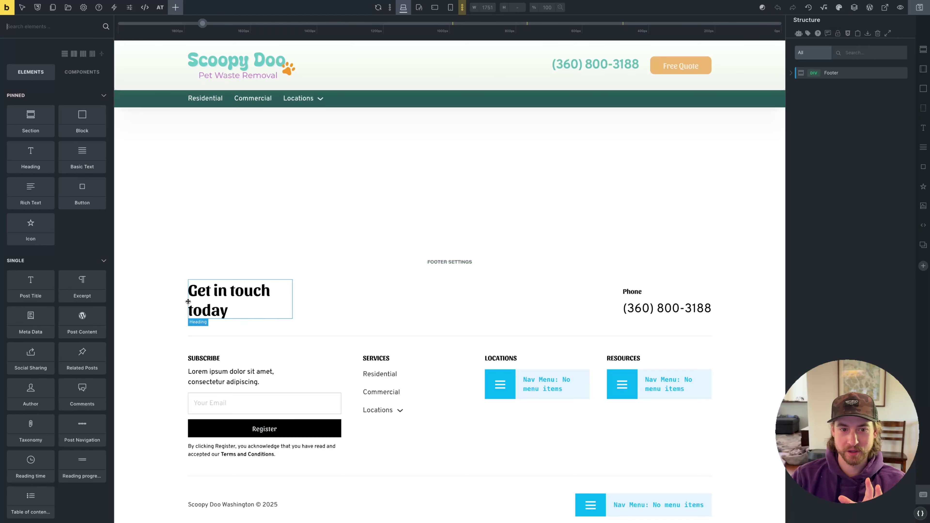
click(228, 313)
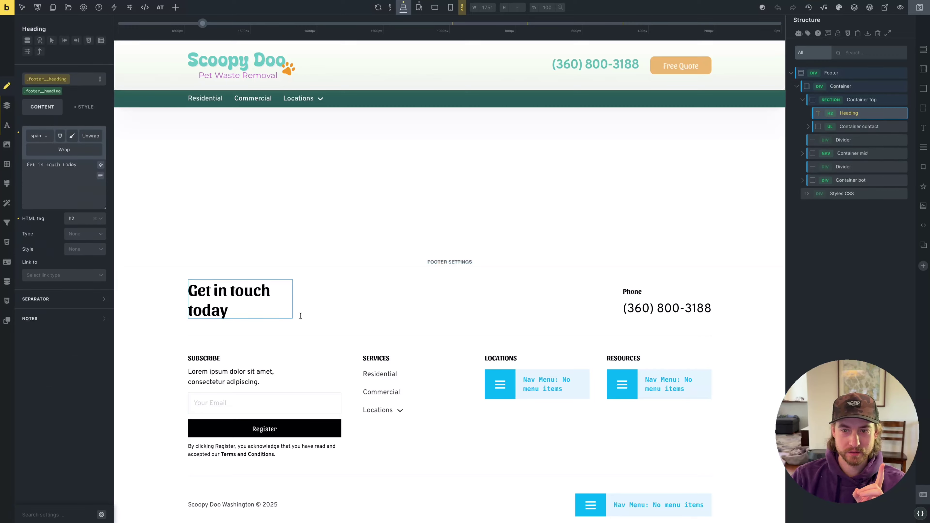
click(682, 307)
click(87, 107)
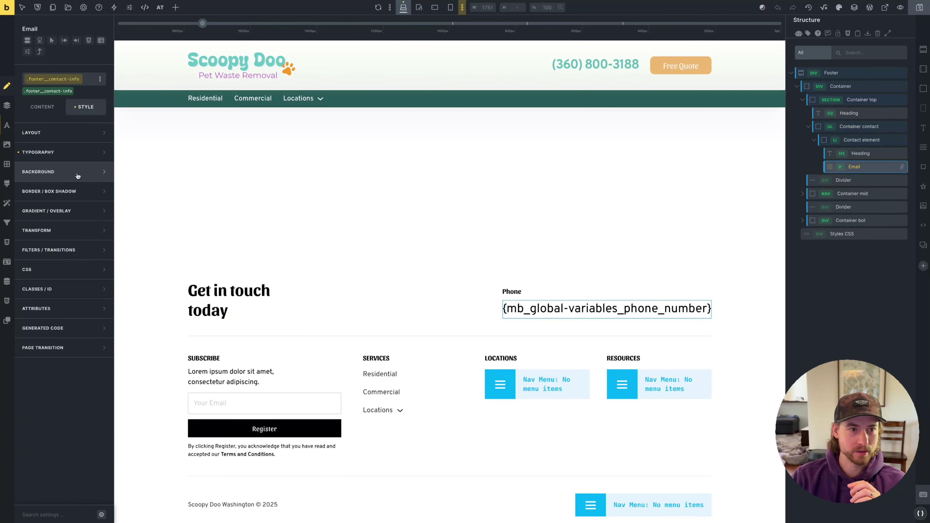
click(84, 153)
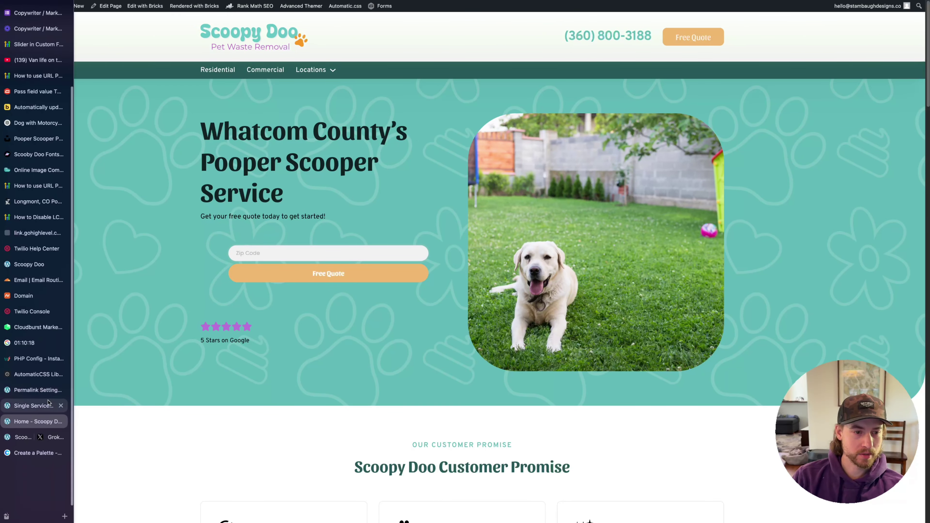
click(33, 391)
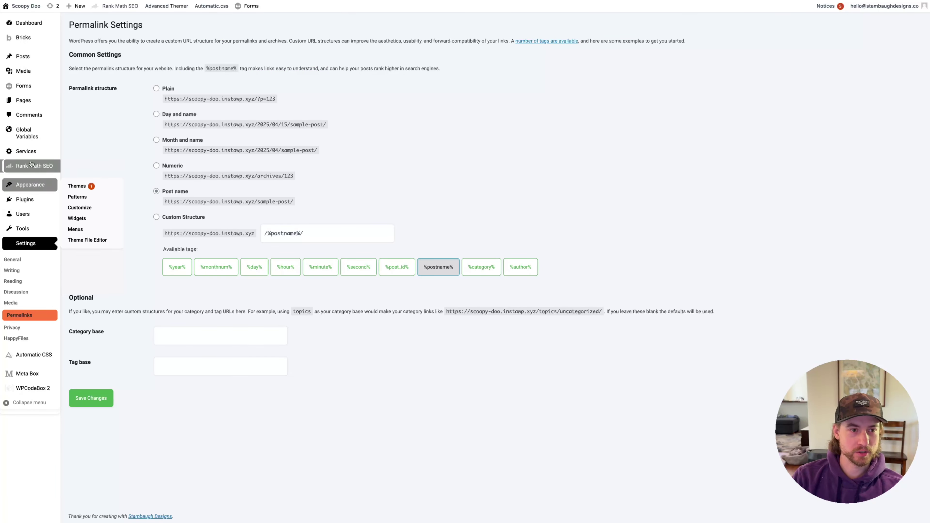
Launch the Rank Math setup wizard from the Rank Math SEO dashboard
click(68, 167)
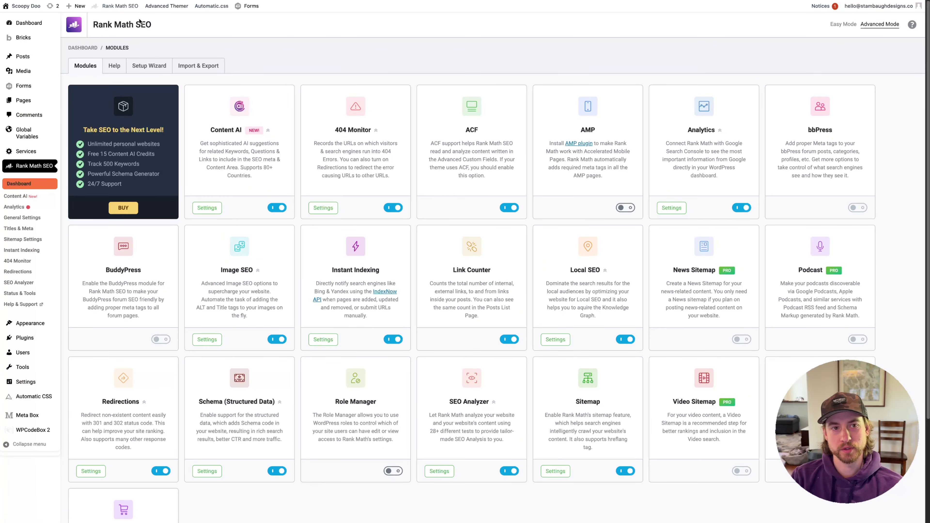
click(149, 68)
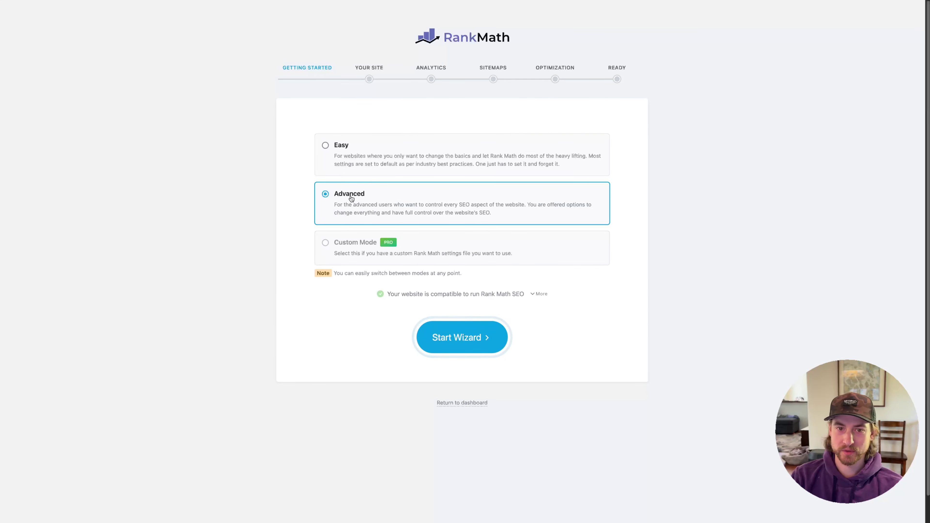
Start the wizard in Advanced mode and set the site type to Small Business Site, Professional Service
click(471, 333)
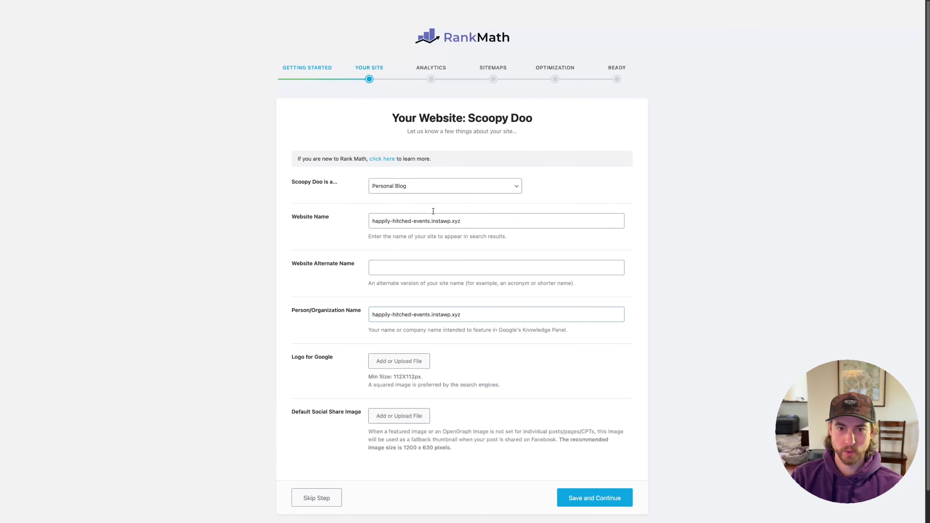
click(419, 185)
click(418, 210)
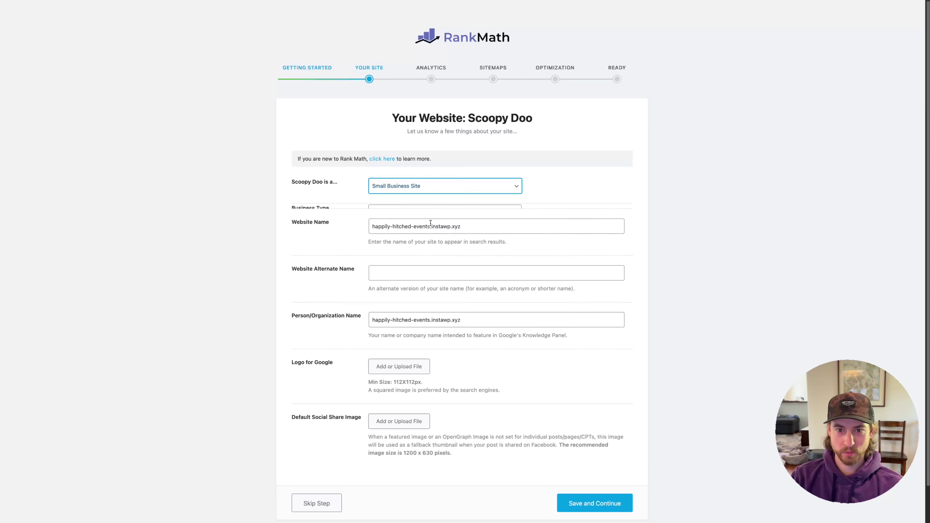
click(419, 223)
text(service)
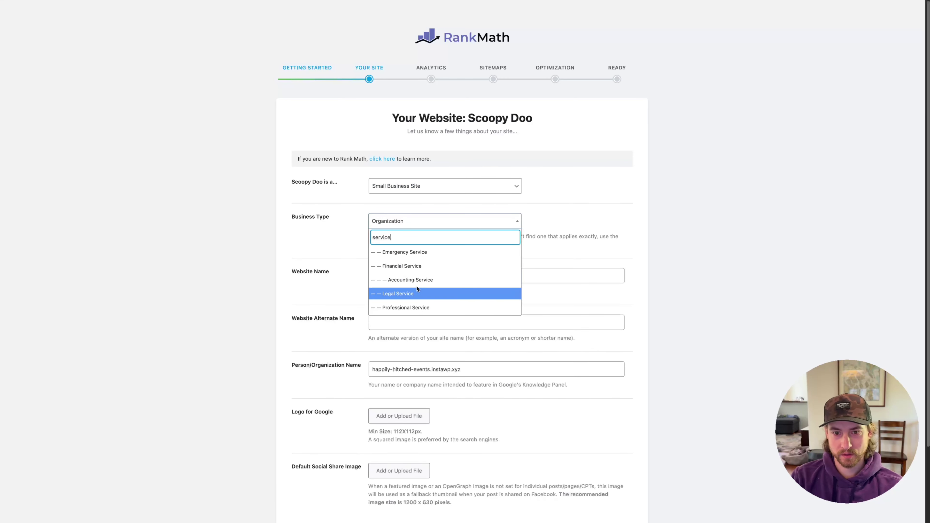
scroll(419, 293, down, 2)
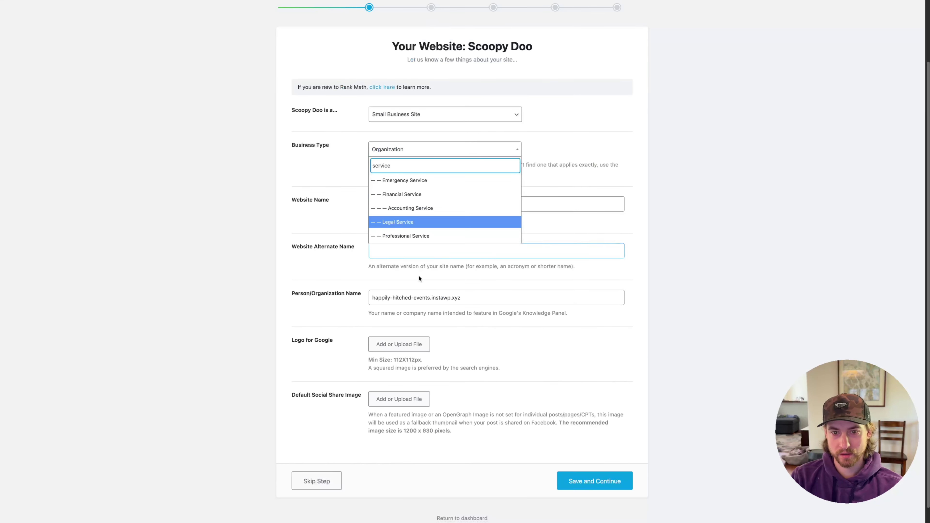
key(super+a)
text(lawn)
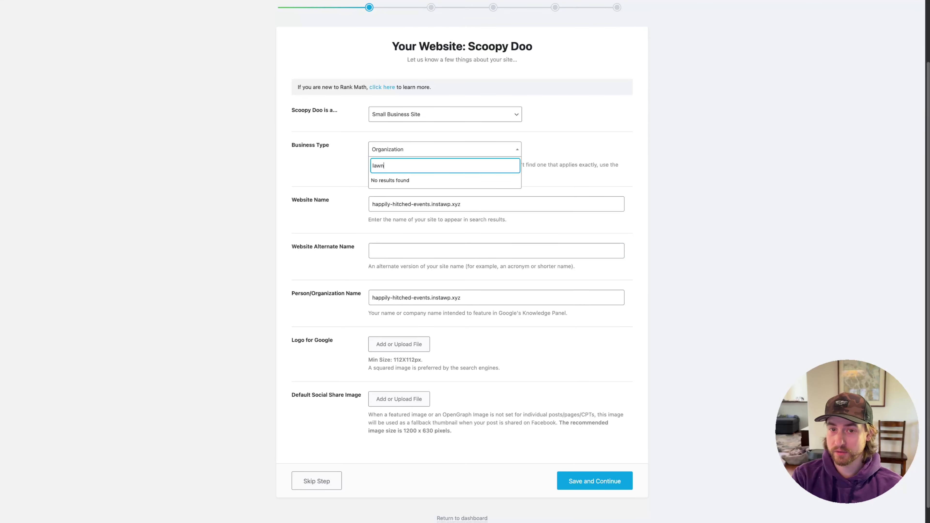
key(BackSpace)
key(BackSpace)
key(BackSpace)
key(BackSpace)
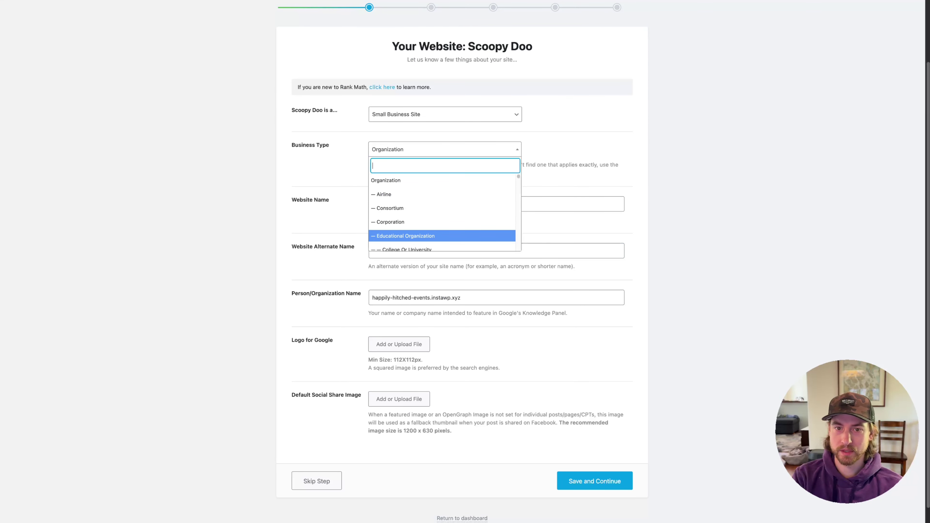
text(pro)
click(420, 182)
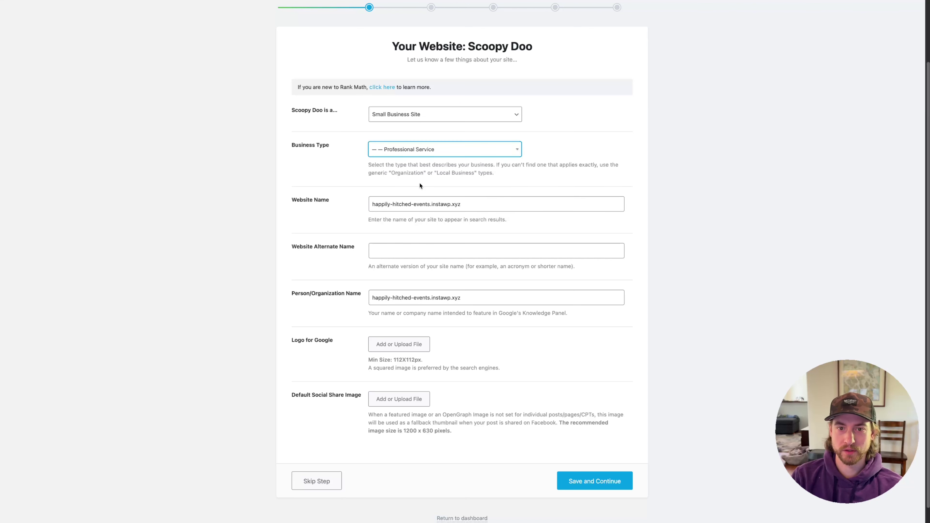
Set the website name to 'Scoopy Doo Pet Waste Removal', the organization to 'Scoopy Doo', and save
triple_click(413, 202)
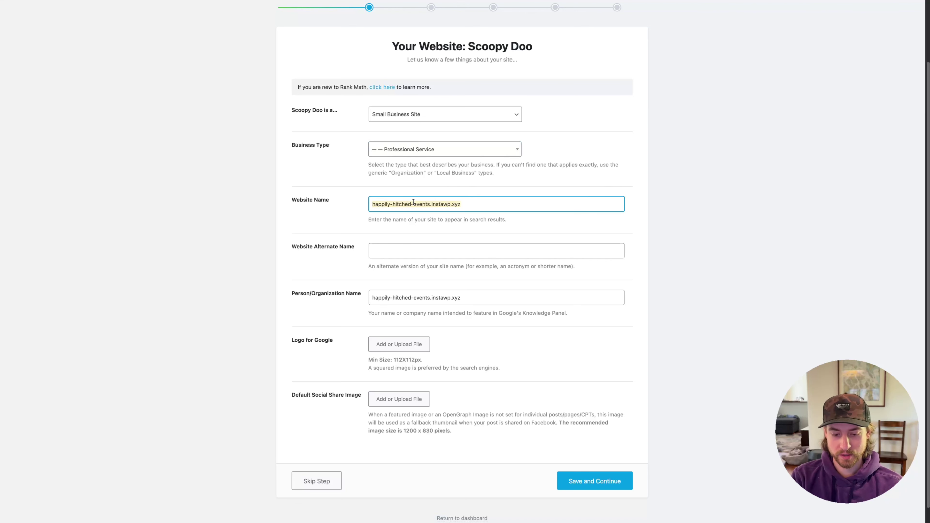
key(BackSpace)
text(Scoopy )
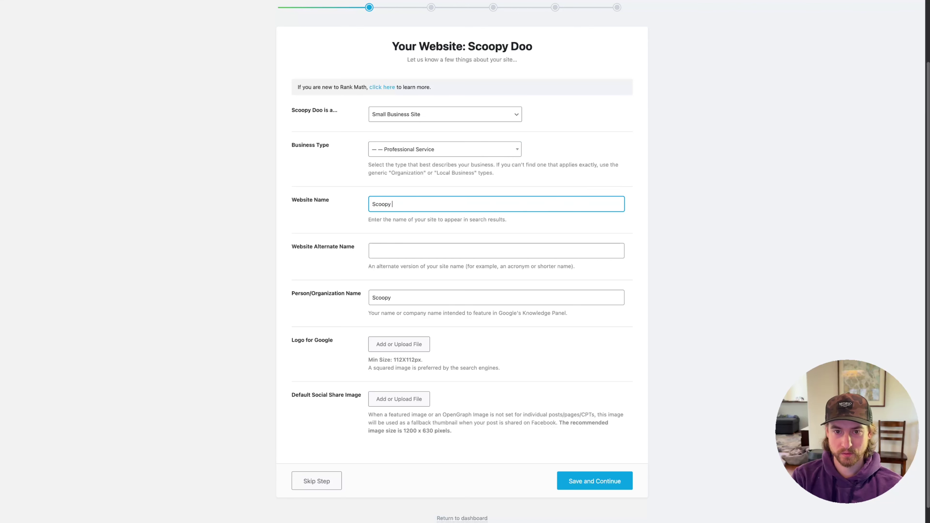
text(Doo Pet Waste )
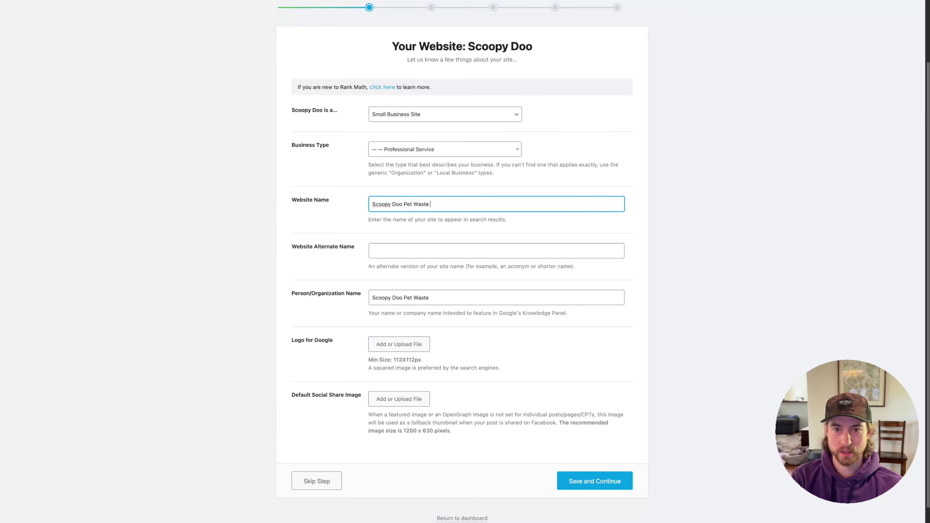
text(Remov)
click(454, 298)
key(alt+BackSpace)
key(alt+BackSpace)
key(alt+BackSpace)
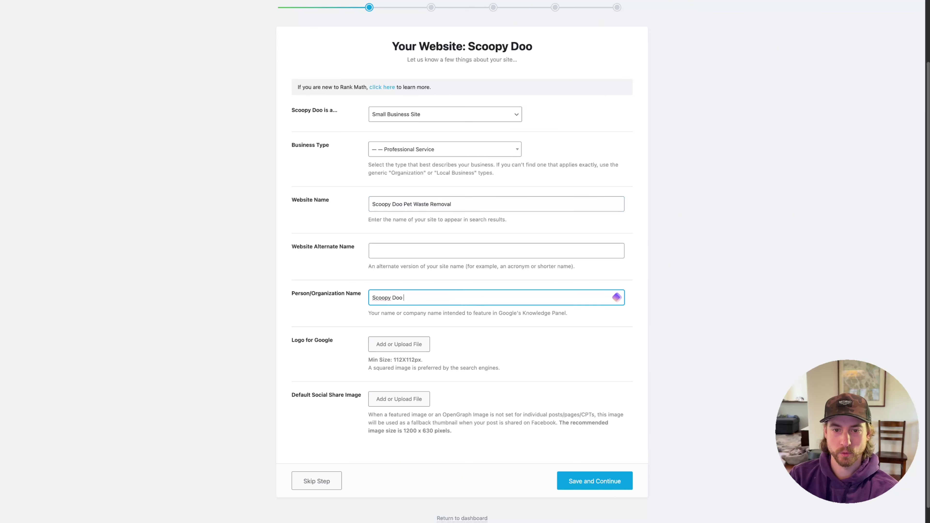
click(350, 270)
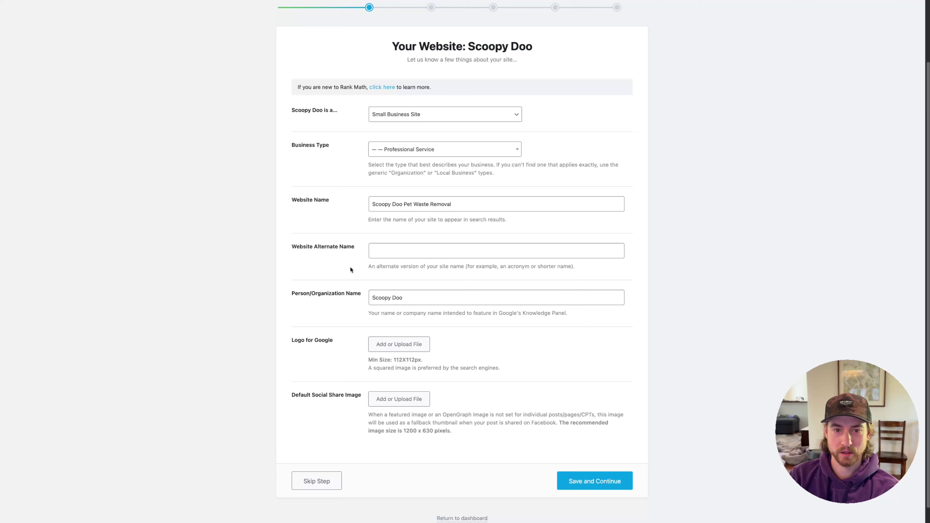
scroll(327, 314, down, 1)
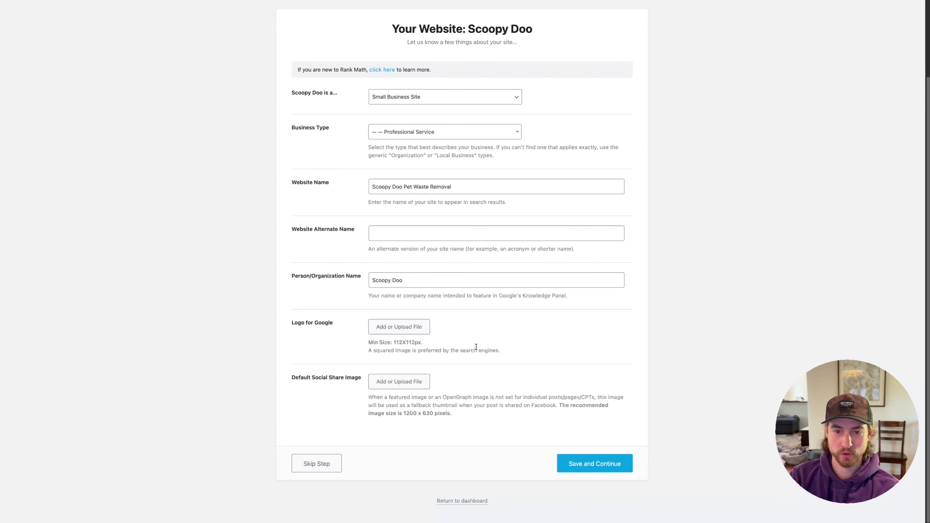
drag(431, 346, 401, 343)
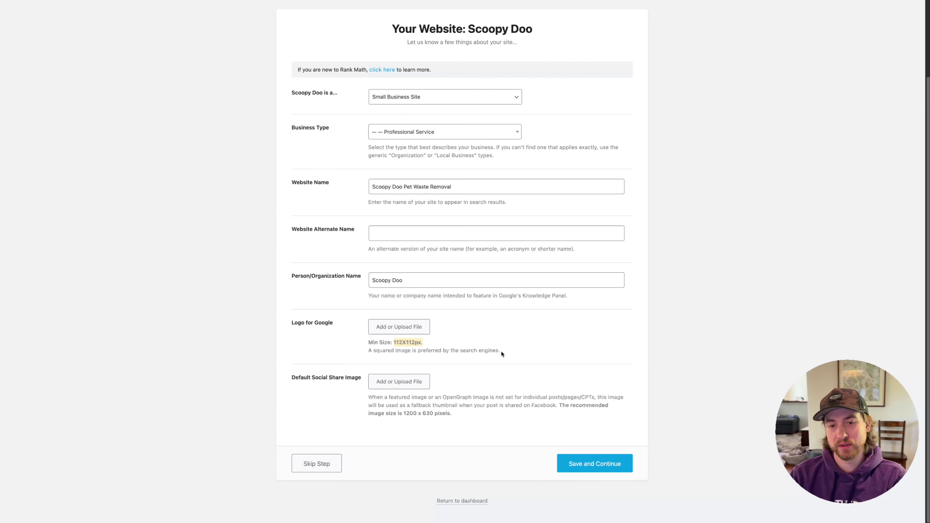
click(584, 469)
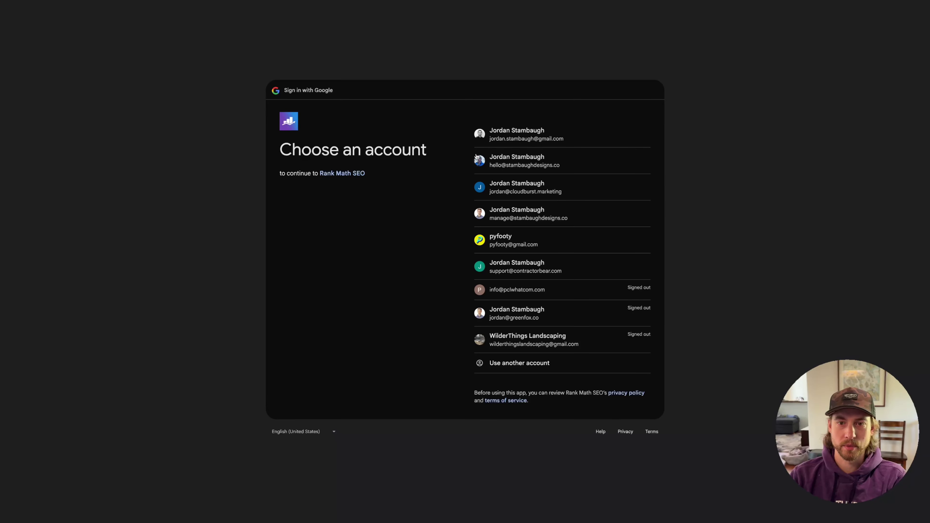
Connect the existing Rank Math account and activate the Free Plan for the scoopy-doo site
click(519, 158)
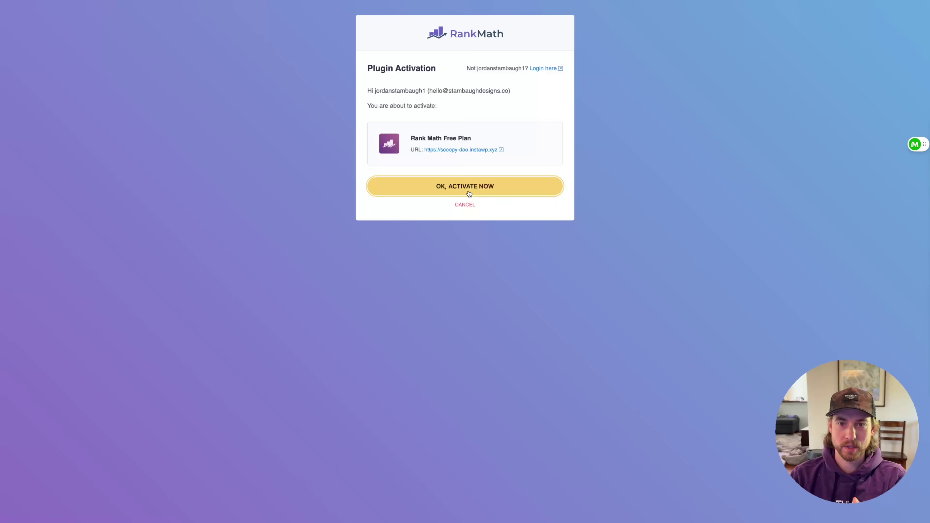
click(487, 189)
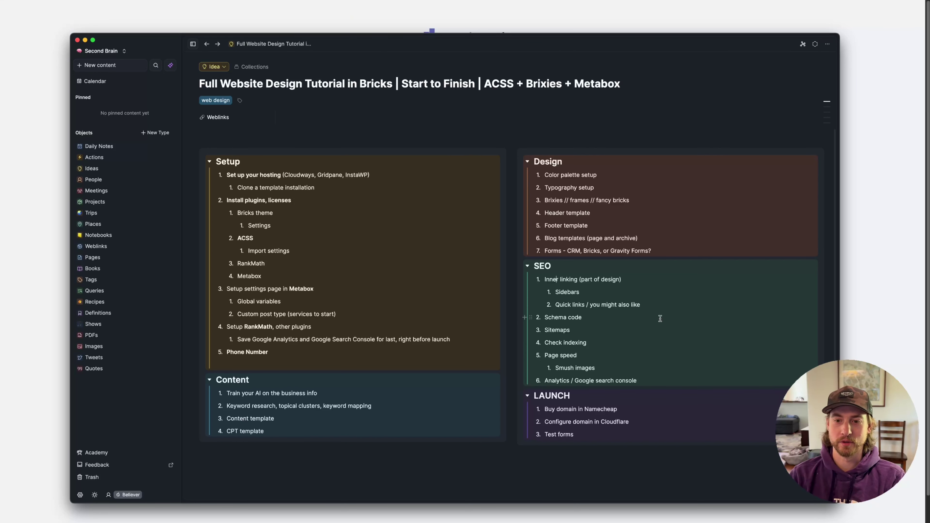
Review the SEO and launch checklist down to 'Buy domain in Namecheap', then return to the browser
click(638, 318)
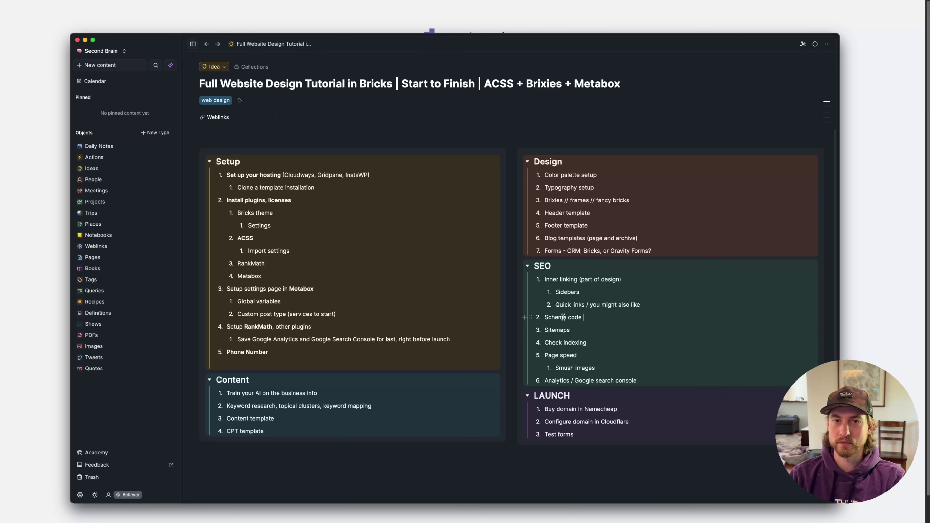
scroll(563, 317, down, 1)
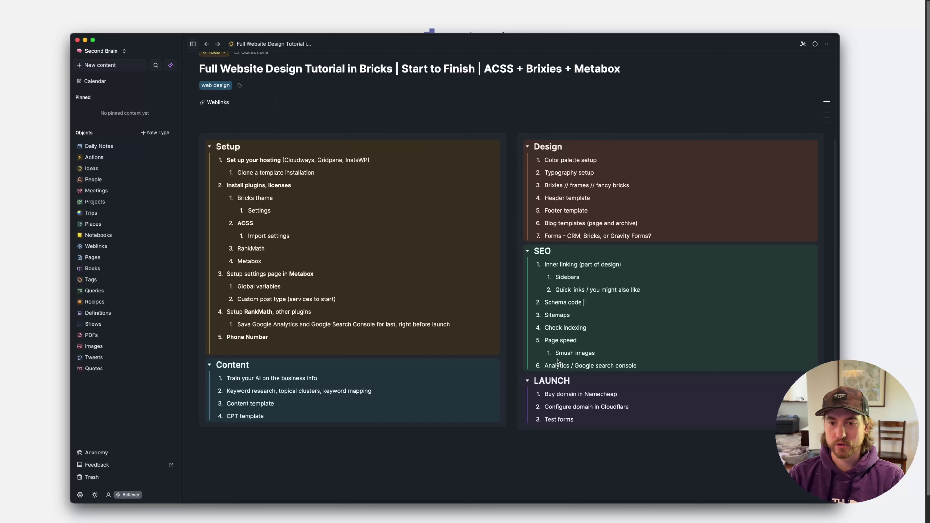
scroll(558, 361, down, 3)
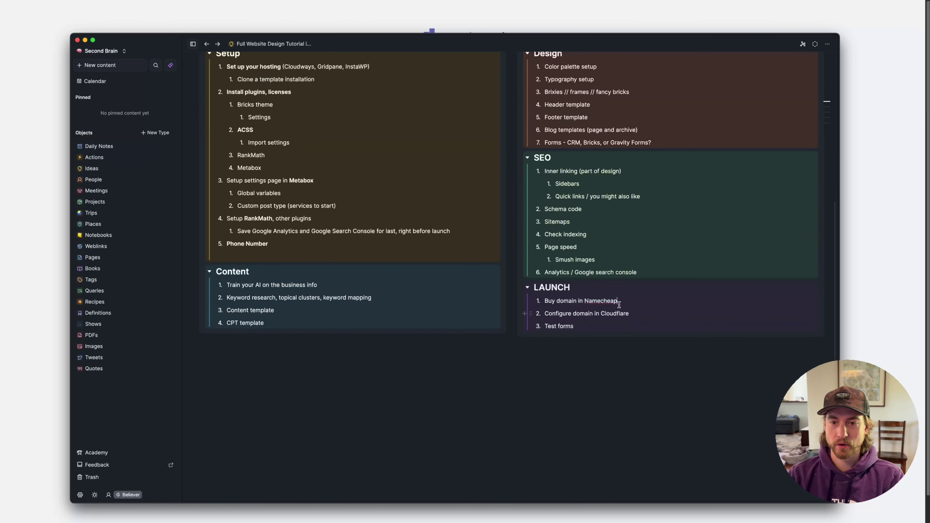
drag(629, 301, 538, 302)
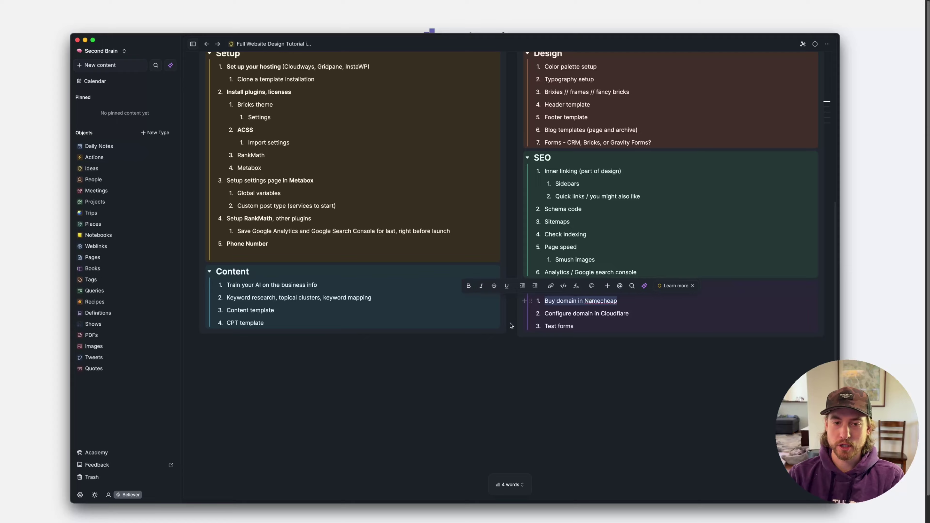
key(super+Tab)
key(super+t)
Go to namecheap.com and search for the domain cool.com
text(namecheap.com)
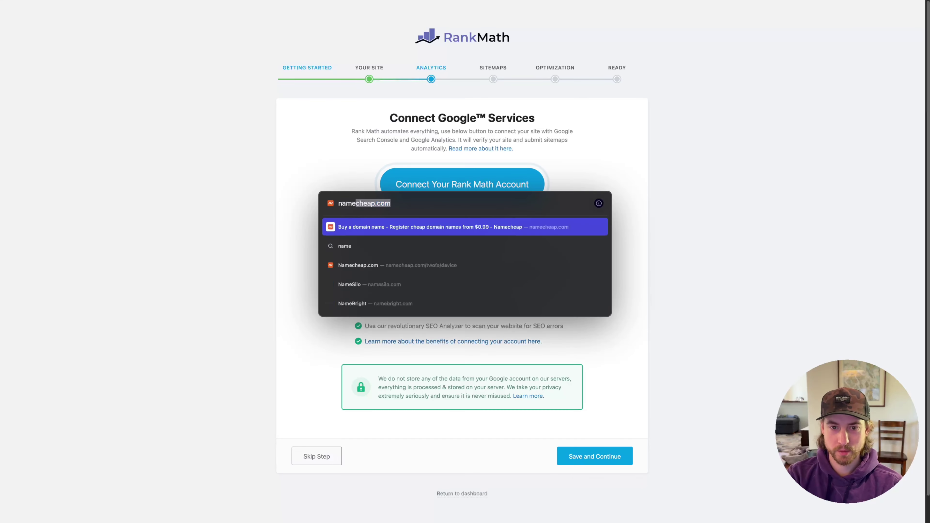
key(Return)
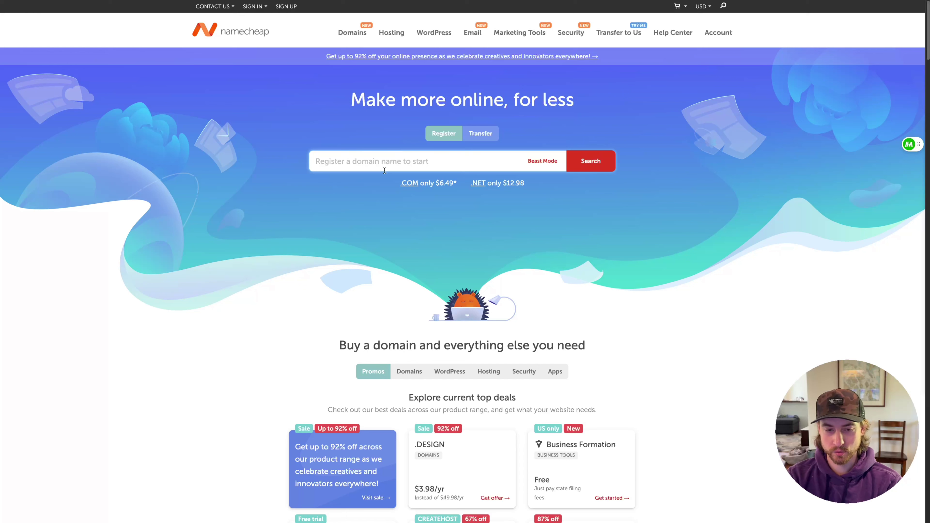
text(cool.com)
key(Return)
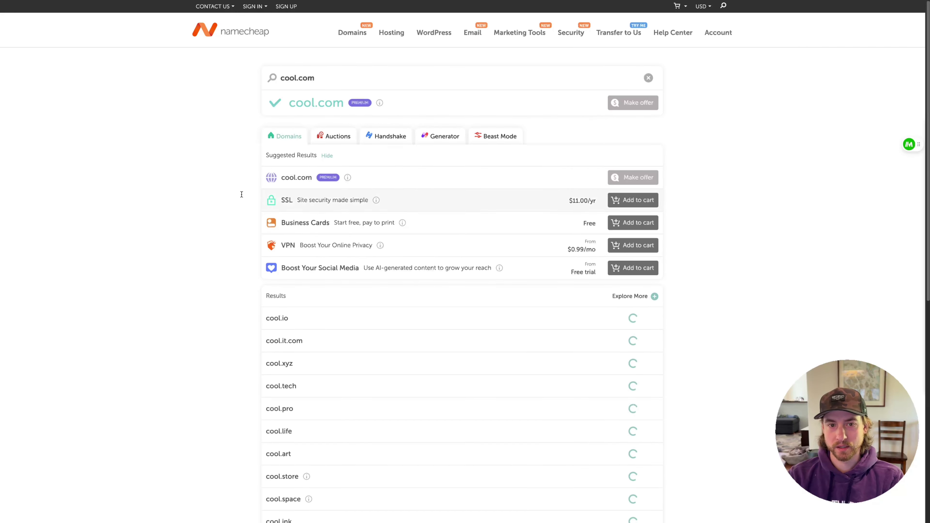
Review prices of cool.com's alternative extensions, such as cool.sh's price and renewal cost
scroll(387, 262, down, 6)
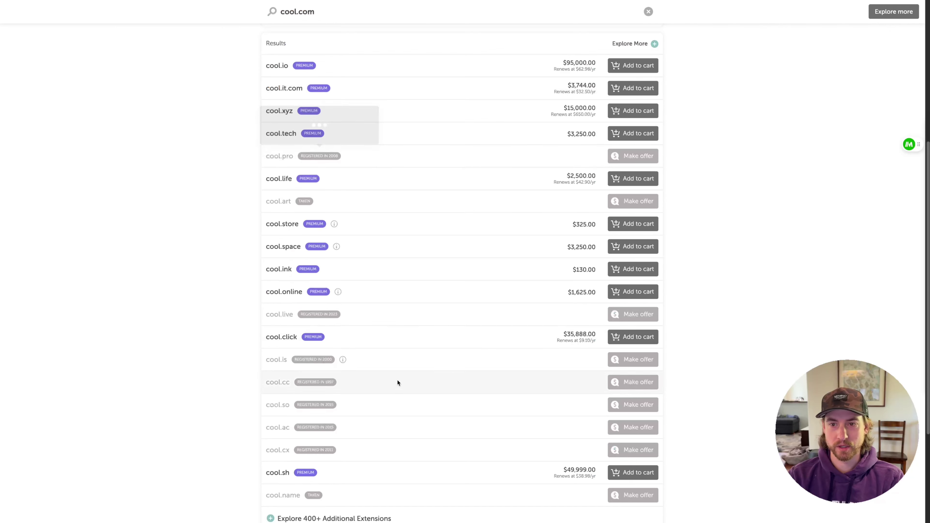
scroll(361, 308, down, 5)
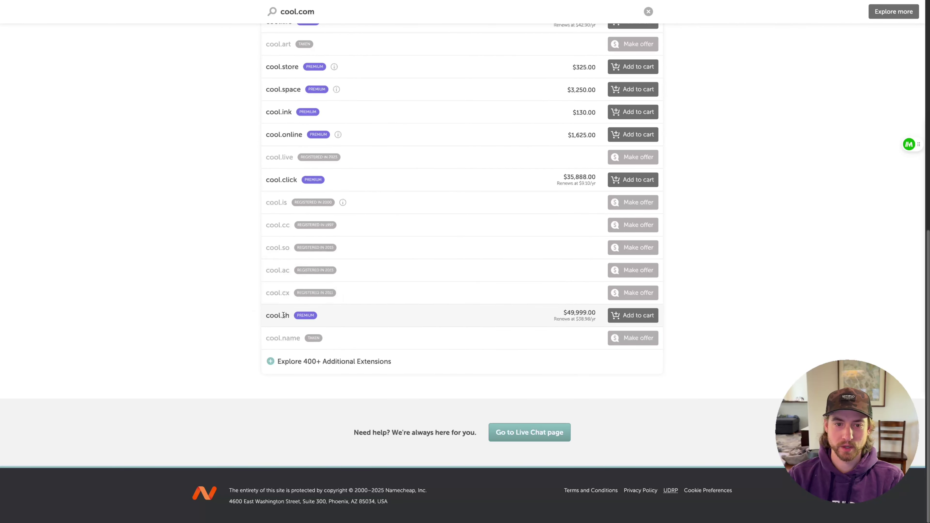
drag(565, 312, 646, 316)
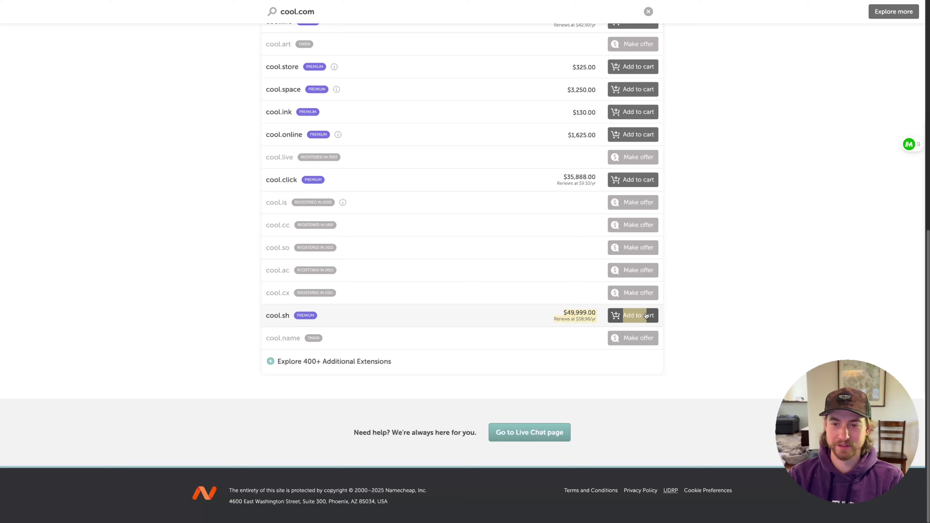
click(717, 318)
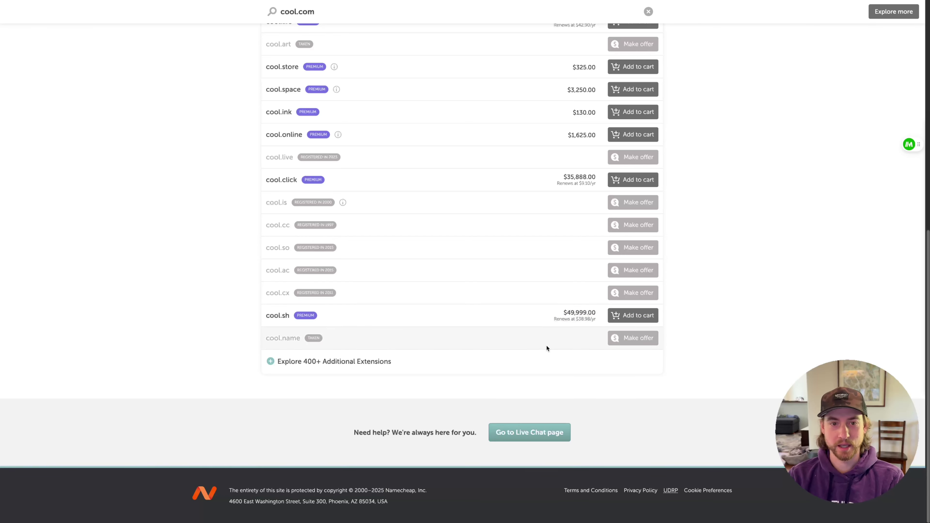
scroll(546, 346, up, 1)
scroll(601, 183, up, 4)
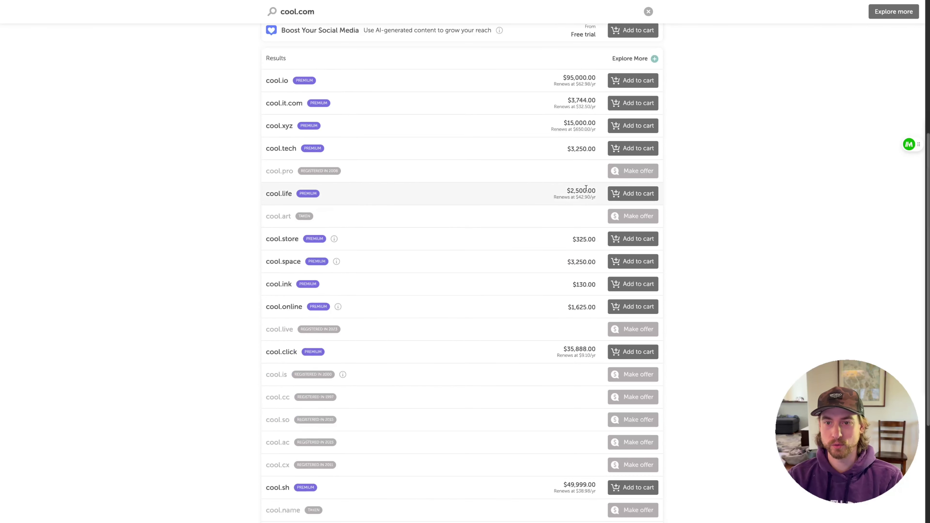
scroll(565, 347, up, 6)
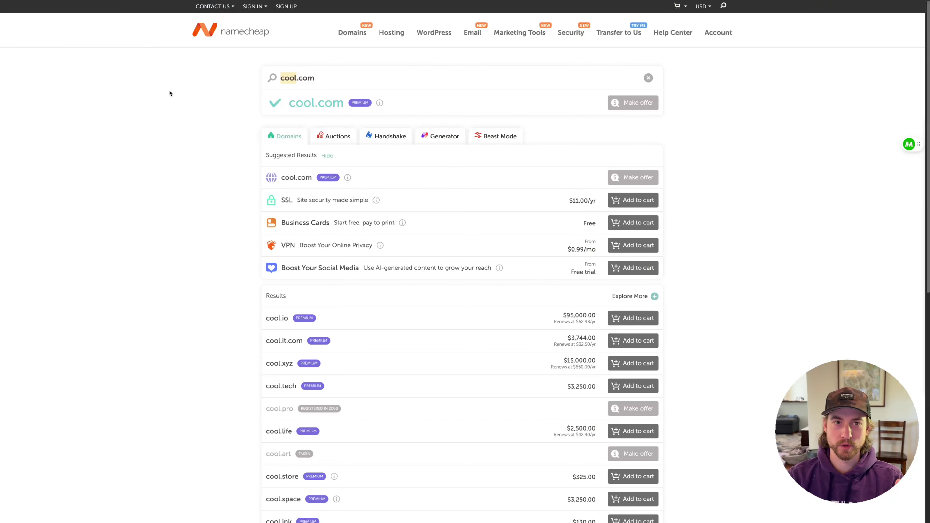
mouse_move(214, 6)
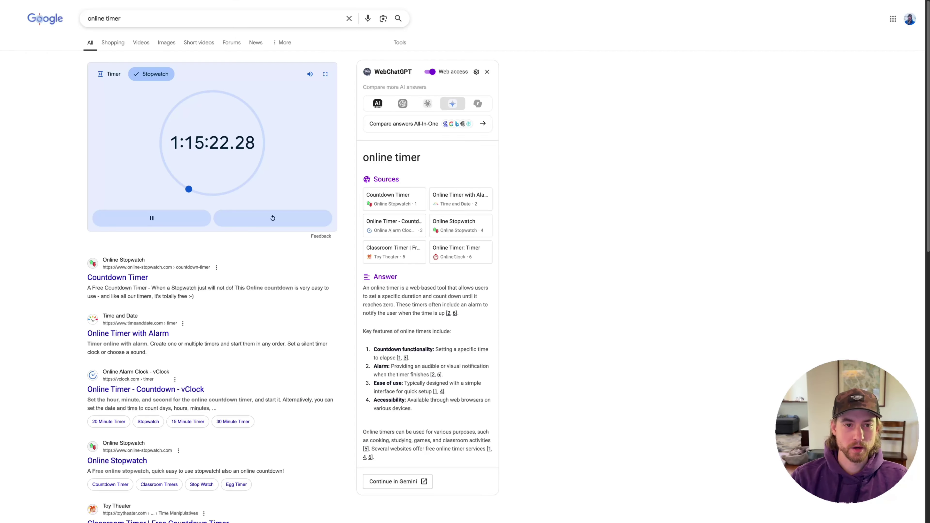
Switch scoopydoowa.com's Namecheap nameservers to Custom DNS, then open GridPane's site Bundles list
mouse_move(2, 300)
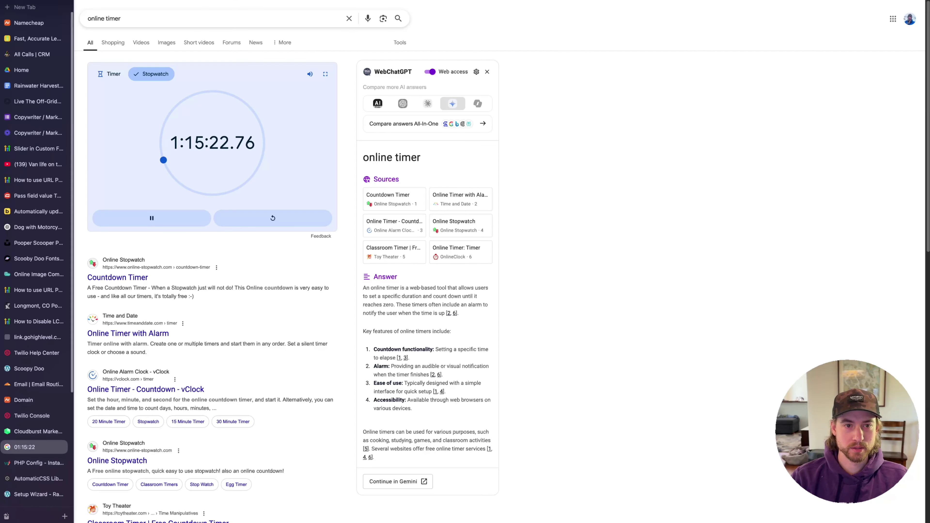
scroll(42, 304, down, 3)
scroll(42, 303, down, 2)
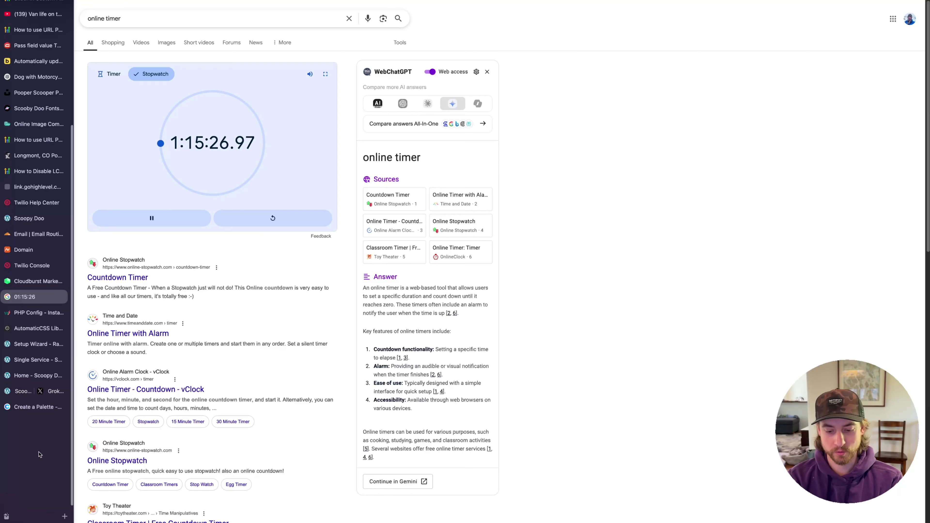
key(super+t)
key(Return)
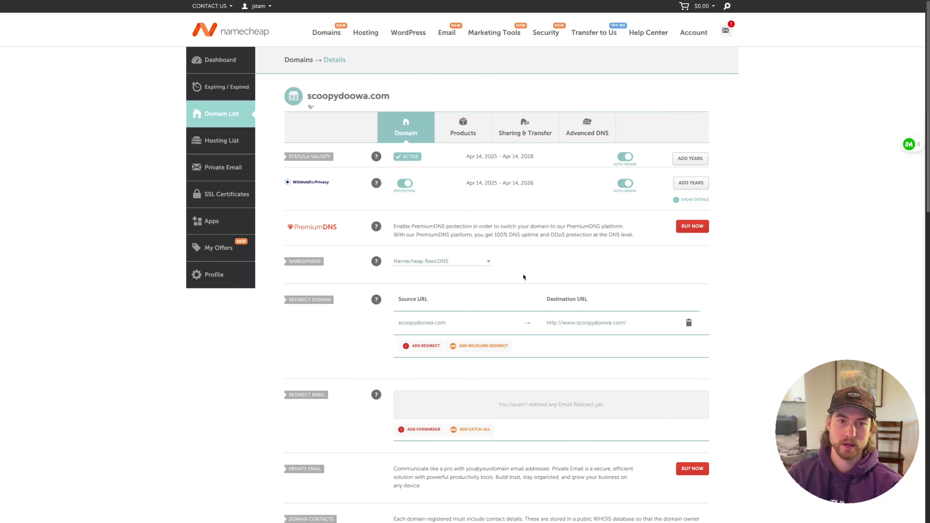
drag(307, 96, 407, 92)
click(437, 93)
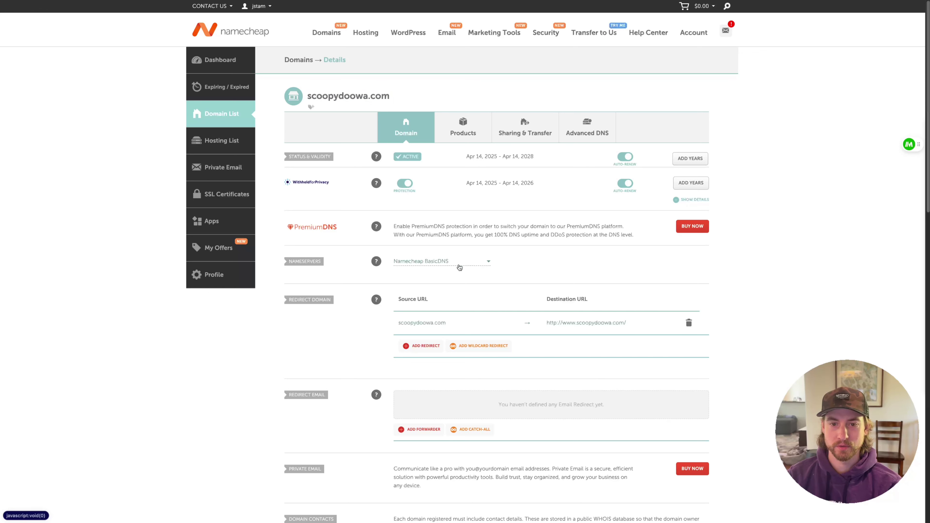
click(434, 267)
click(421, 299)
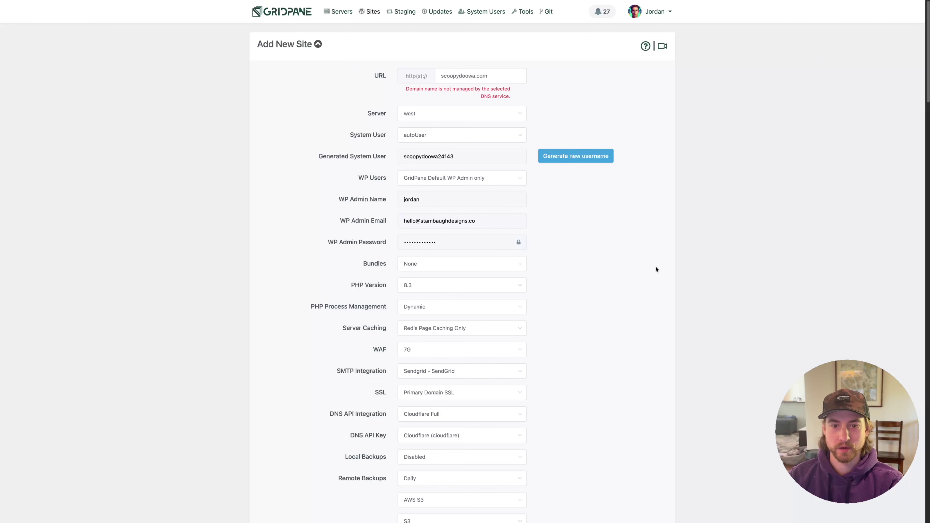
scroll(530, 256, down, 1)
click(446, 260)
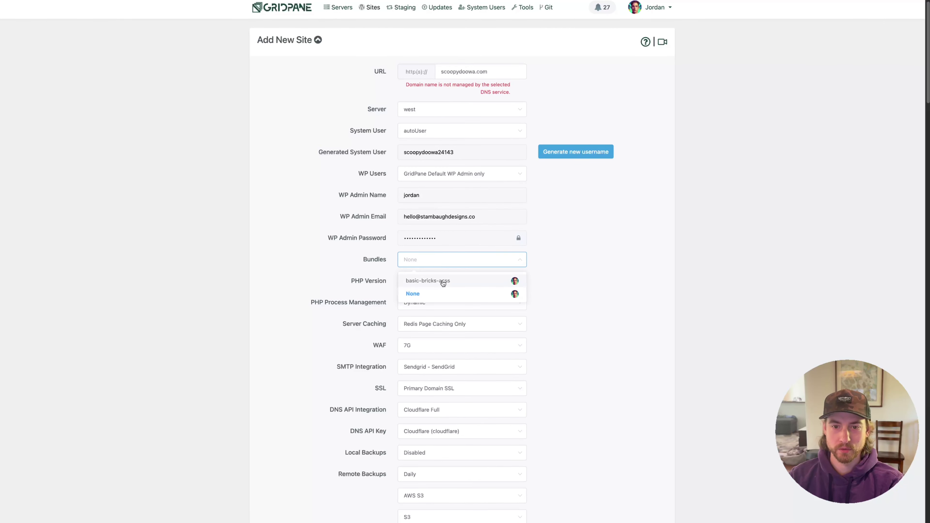
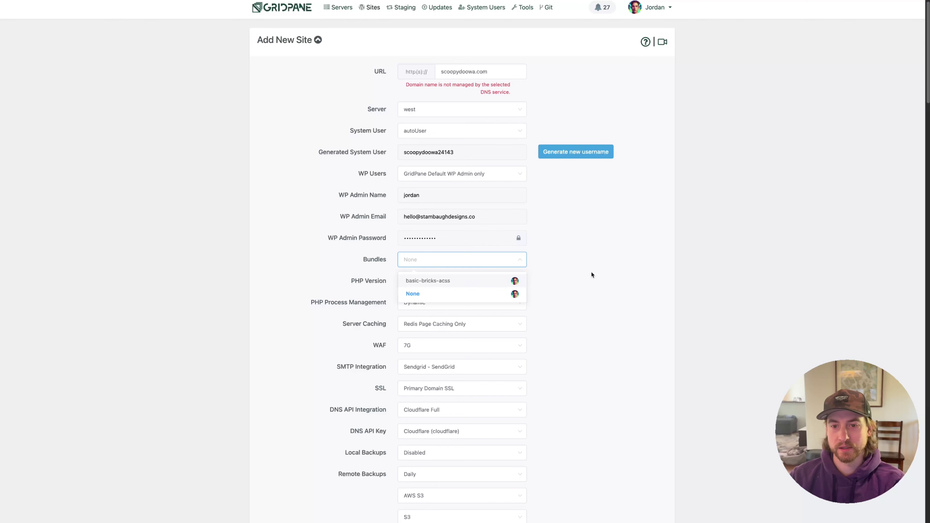
Leave the site bundle at None and set the firewall (WAF) to 7G
click(543, 274)
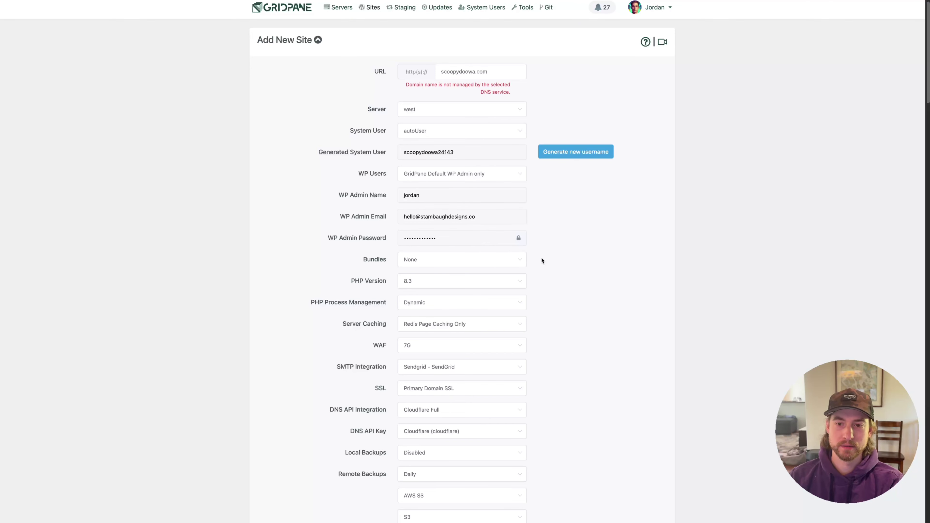
scroll(542, 260, down, 2)
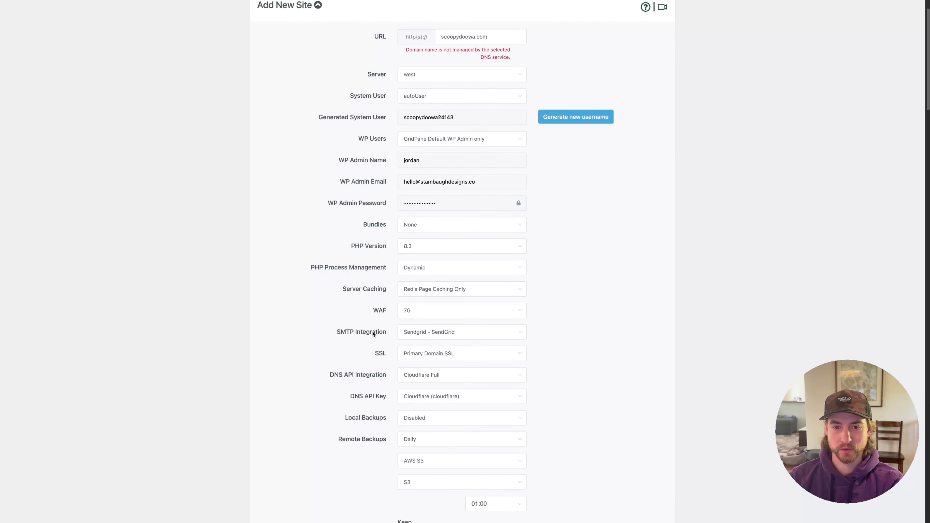
click(422, 315)
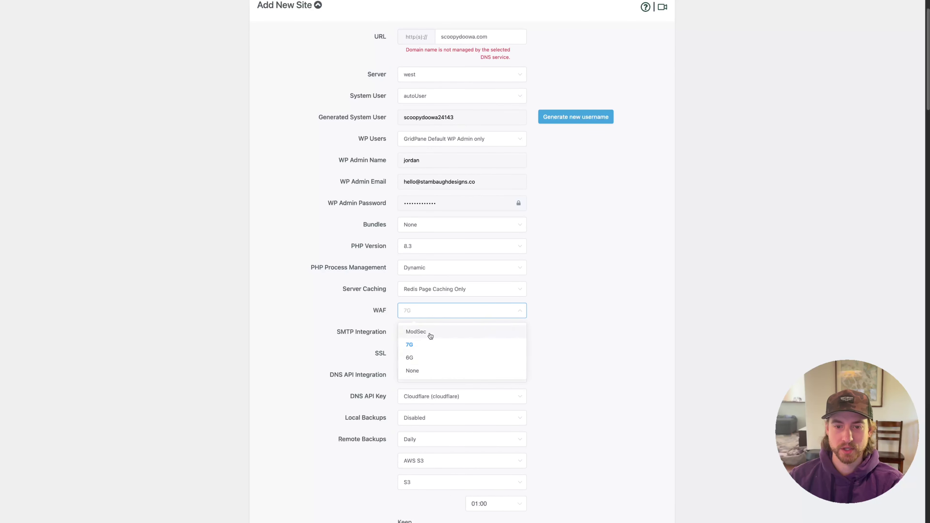
click(630, 356)
click(450, 315)
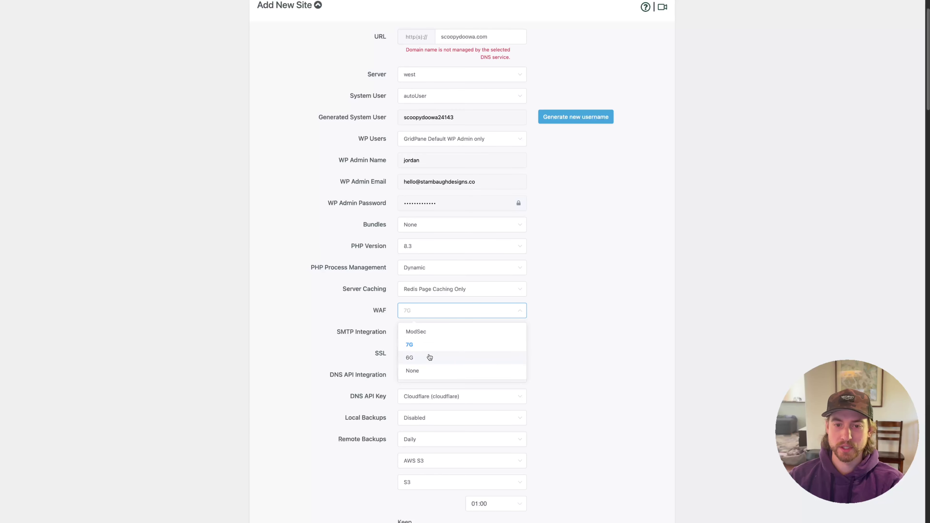
click(563, 341)
scroll(458, 301, down, 4)
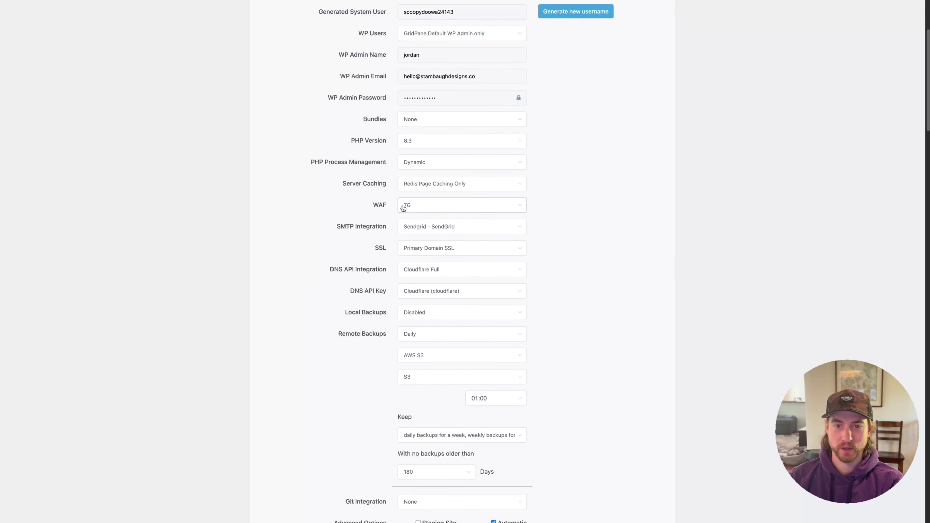
click(404, 208)
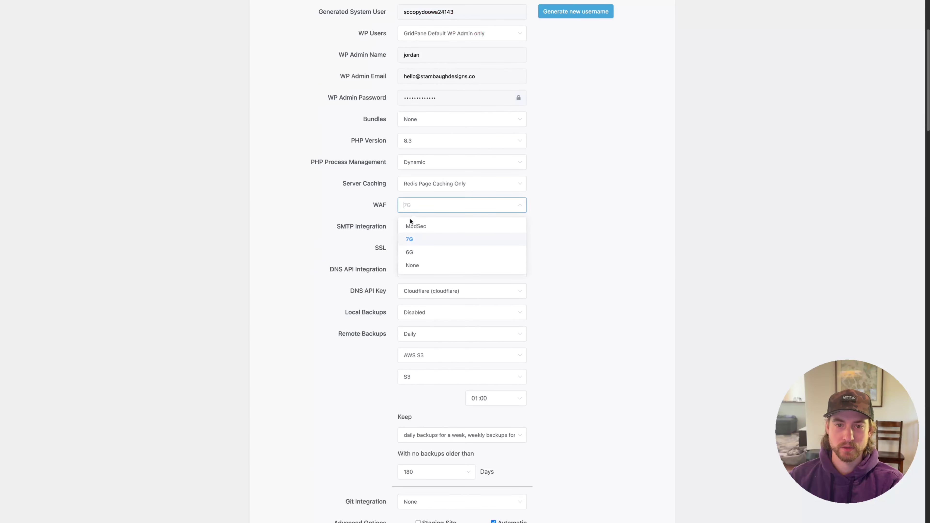
click(417, 242)
Keep DNS integration on Cloudflare Full and backup retention unchanged, reviewing the backup age limit
scroll(381, 248, down, 1)
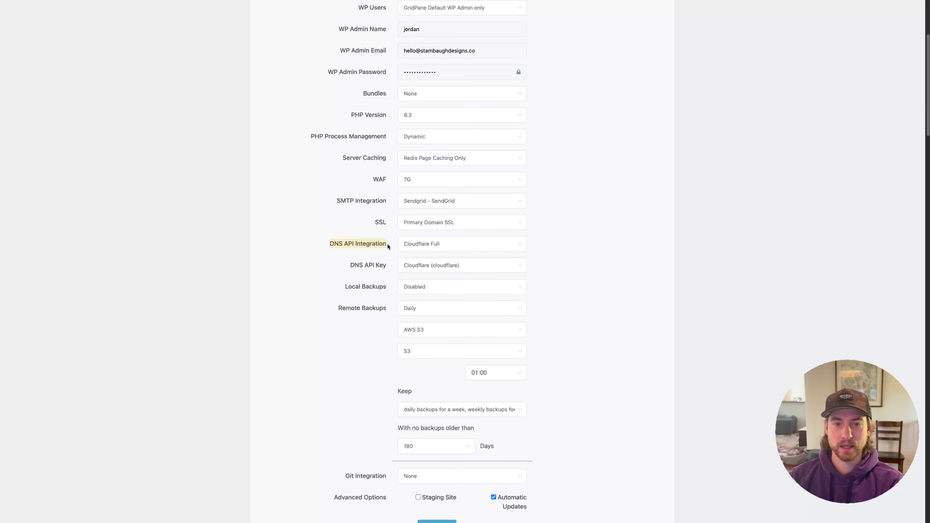
click(458, 247)
click(567, 248)
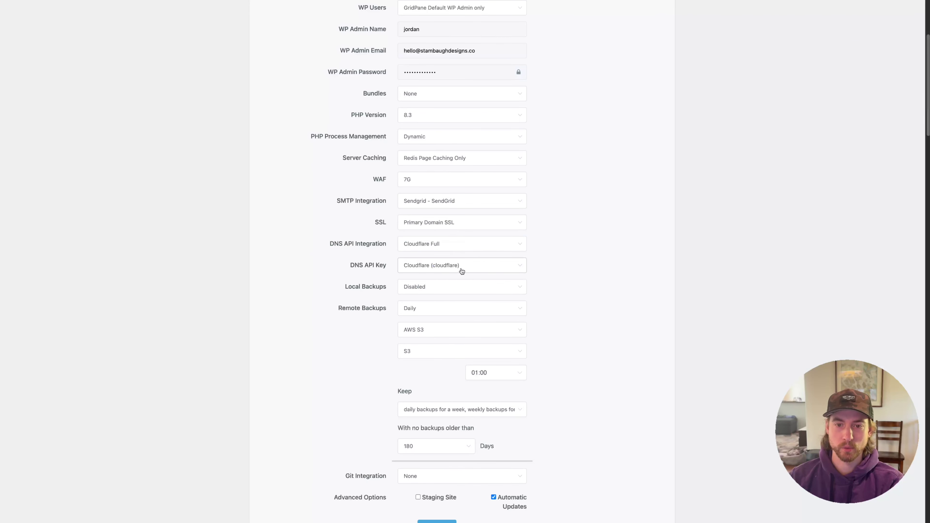
scroll(532, 245, down, 3)
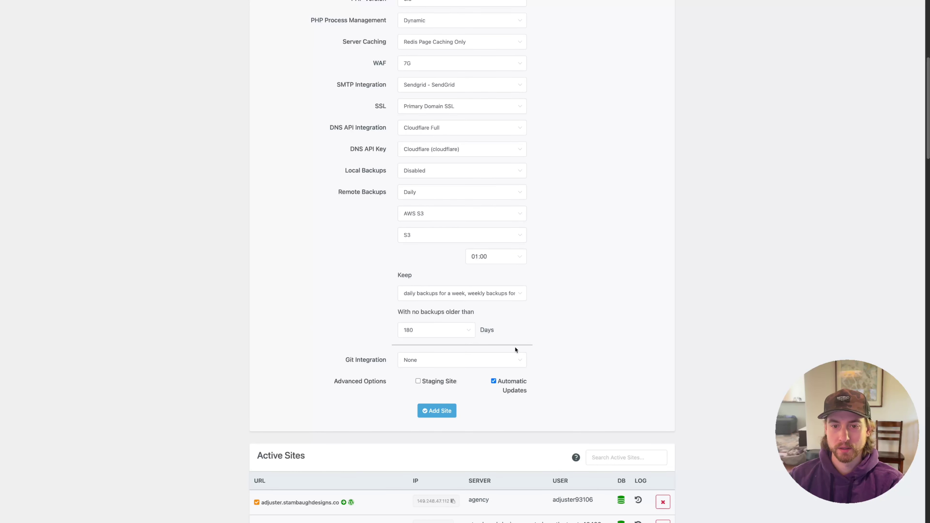
click(415, 293)
click(511, 271)
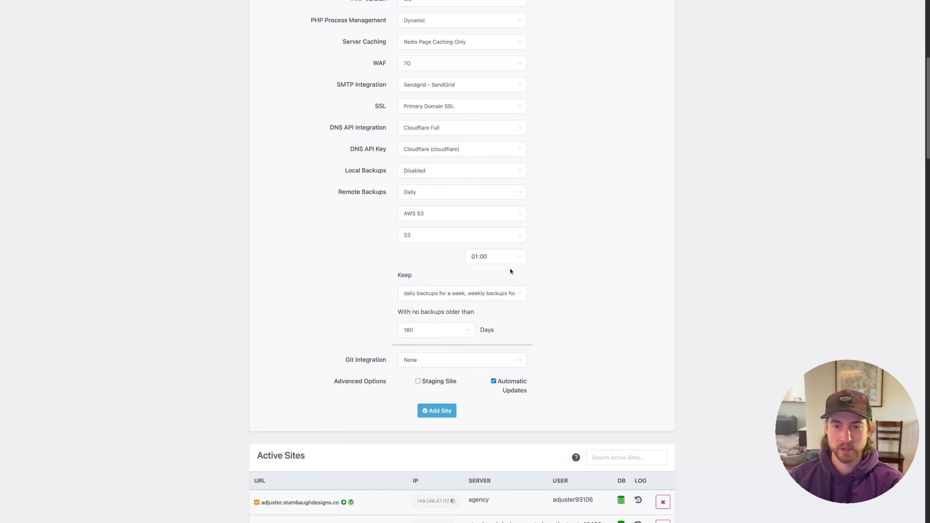
triple_click(432, 310)
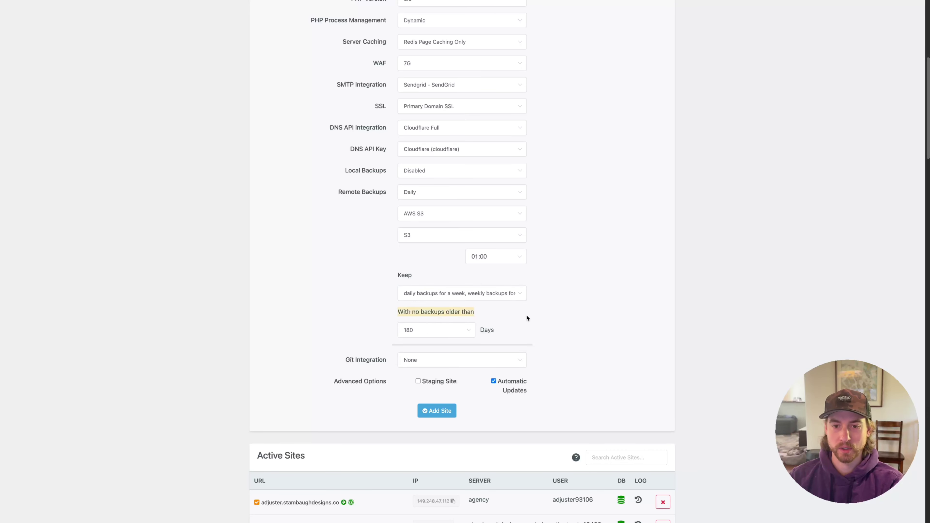
scroll(571, 374, up, 10)
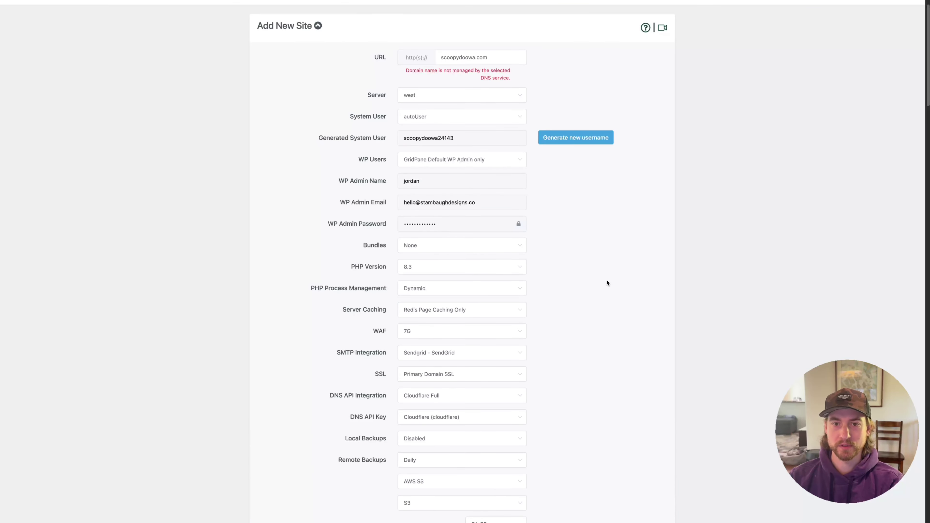
scroll(579, 264, down, 5)
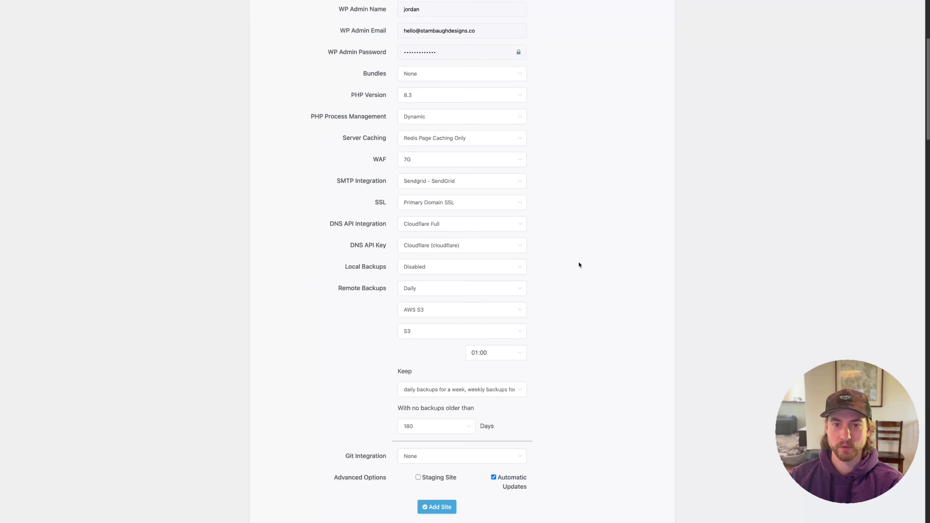
Add the scoopydoowa.com site, then launch its WordPress login from GridPane's site list
click(440, 507)
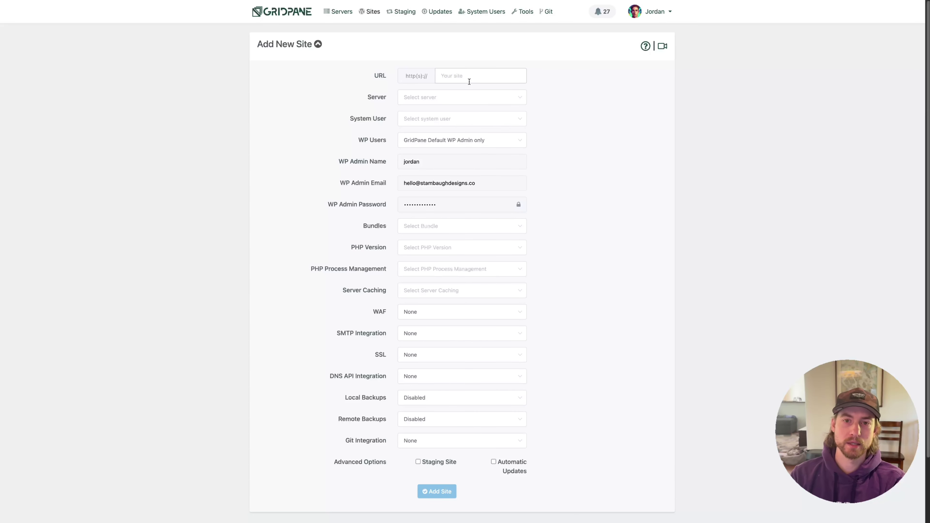
scroll(588, 240, down, 5)
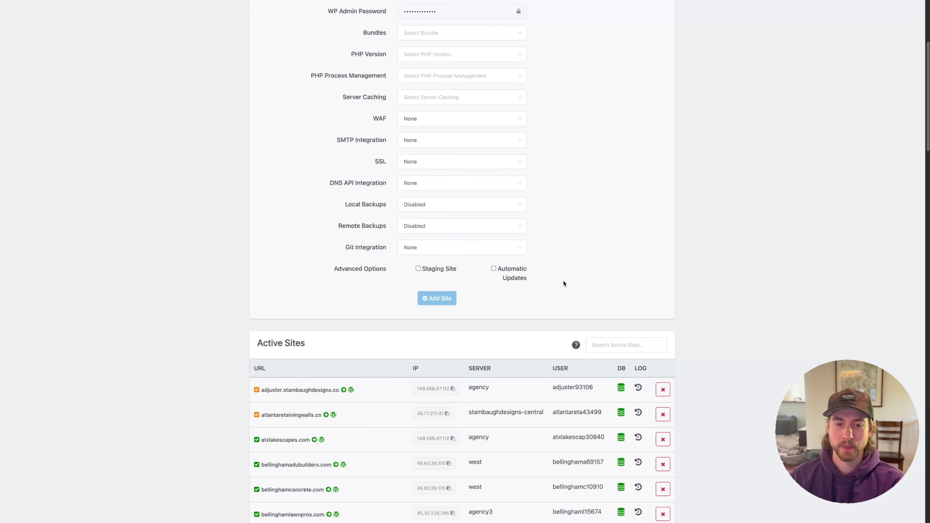
scroll(564, 283, up, 5)
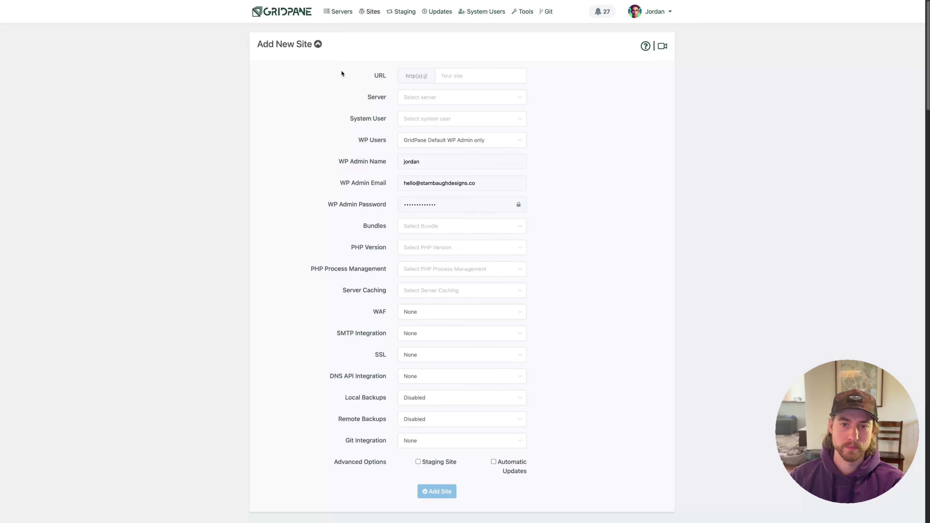
scroll(531, 483, down, 3)
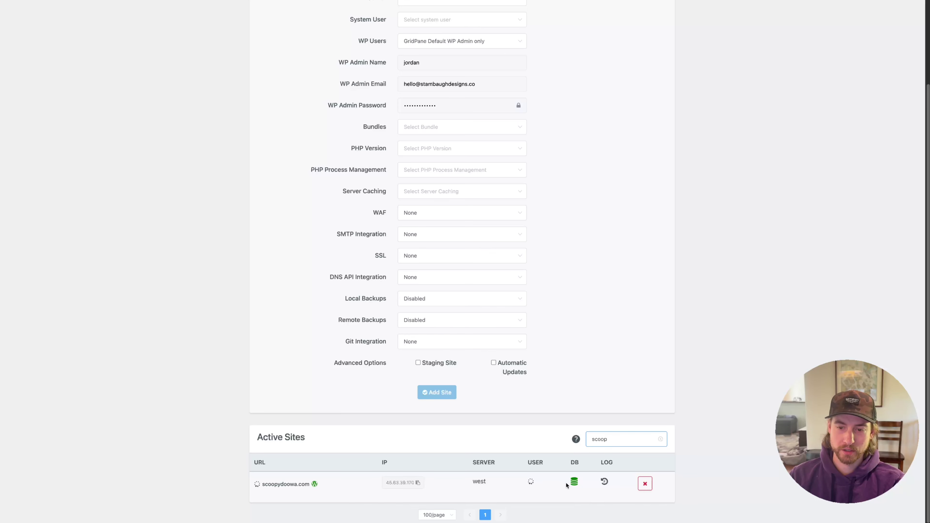
click(575, 493)
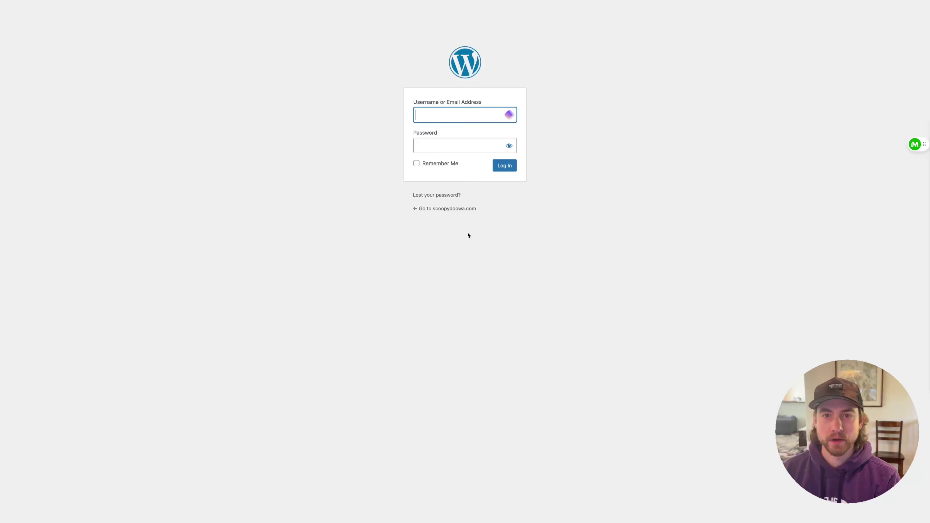
Check scoopydoowa.com's wp-login.php address and return to the login form to sign in as admin
key(super+l)
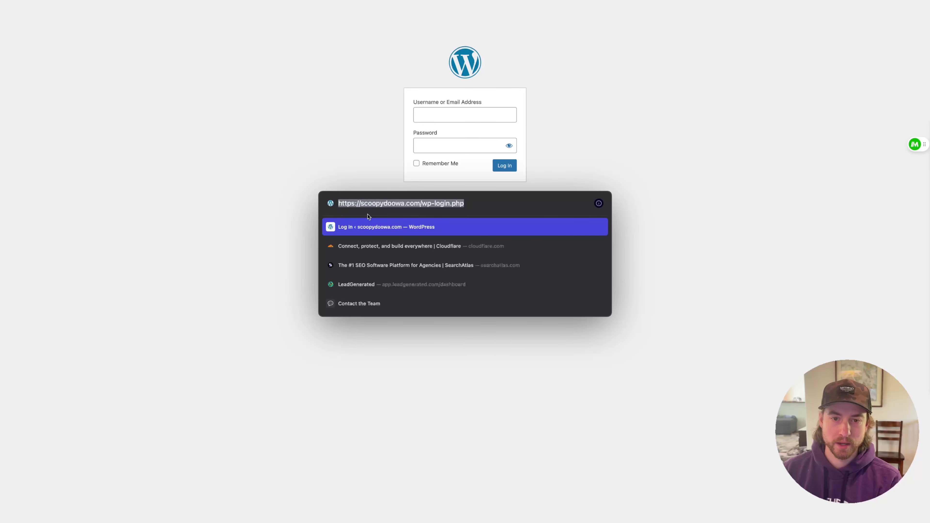
key(Escape)
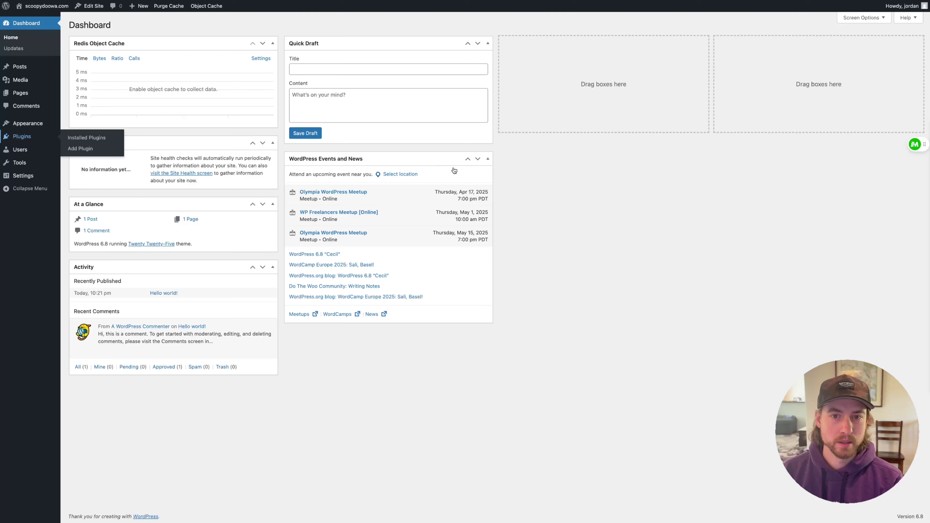
Delete the Akismet Anti-spam plugin, confirming the prompt, and go to Add Plugins
click(117, 99)
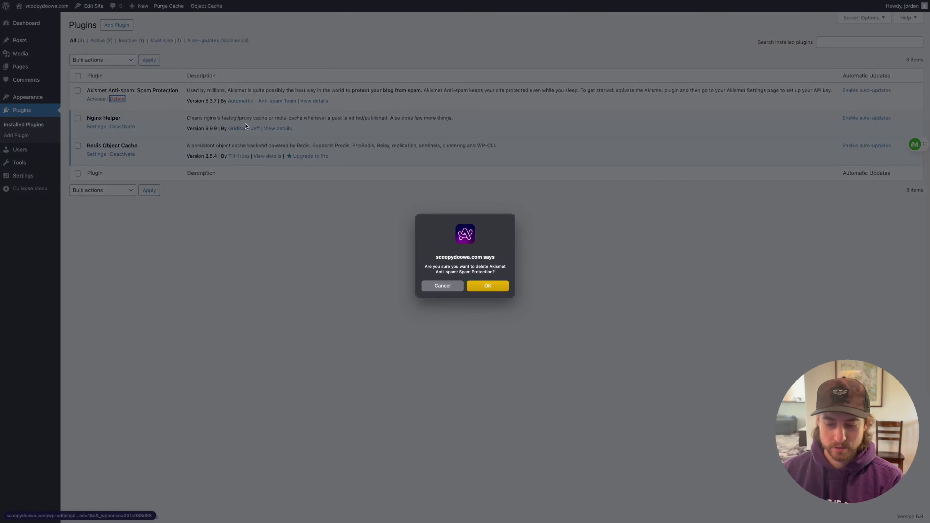
key(Return)
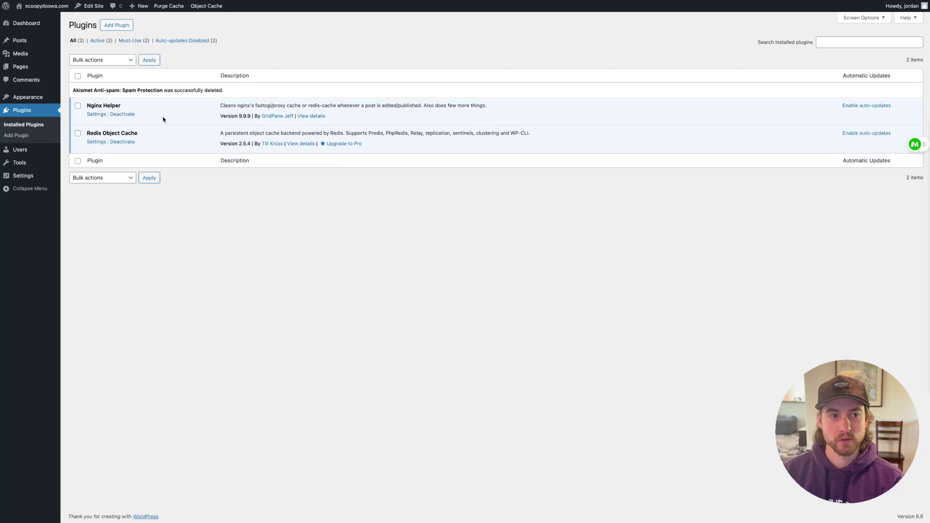
click(116, 25)
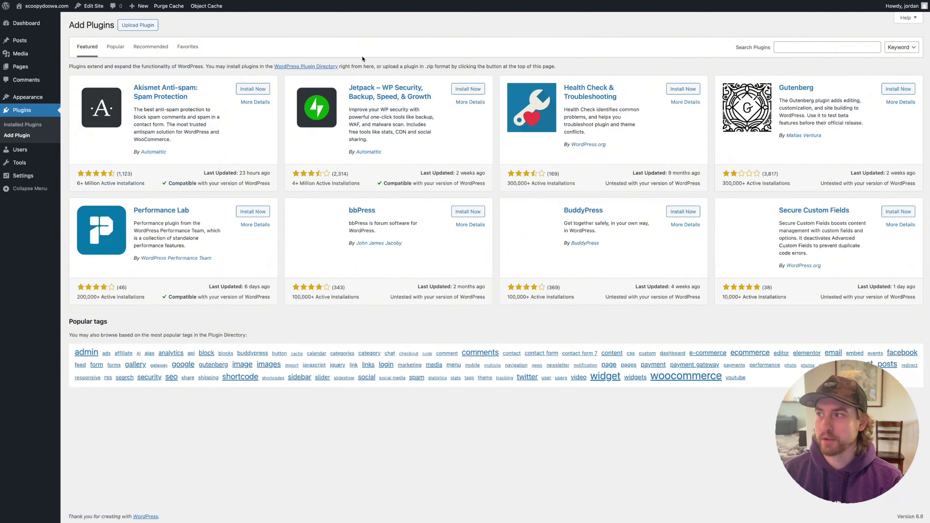
Search the plugin directory for 'migrate guru' and install the Migrate Guru plugin
click(785, 51)
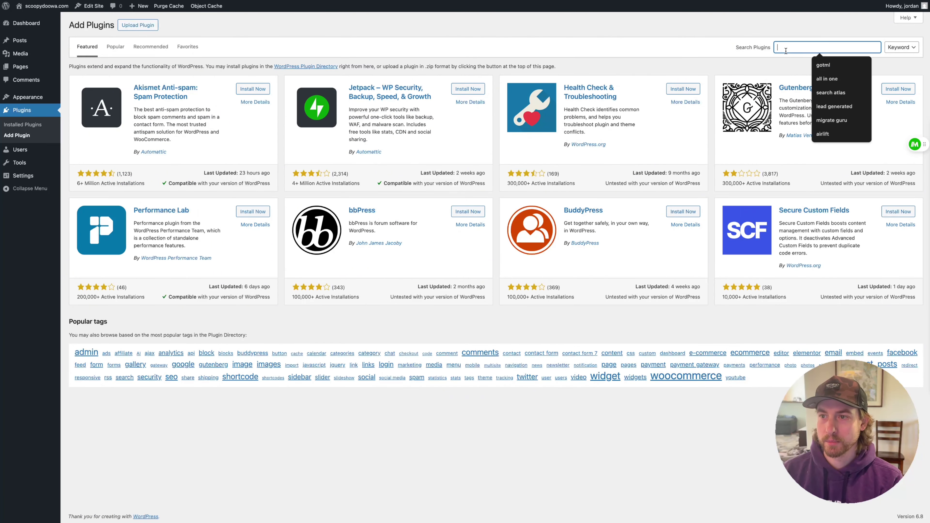
text(migrate guru)
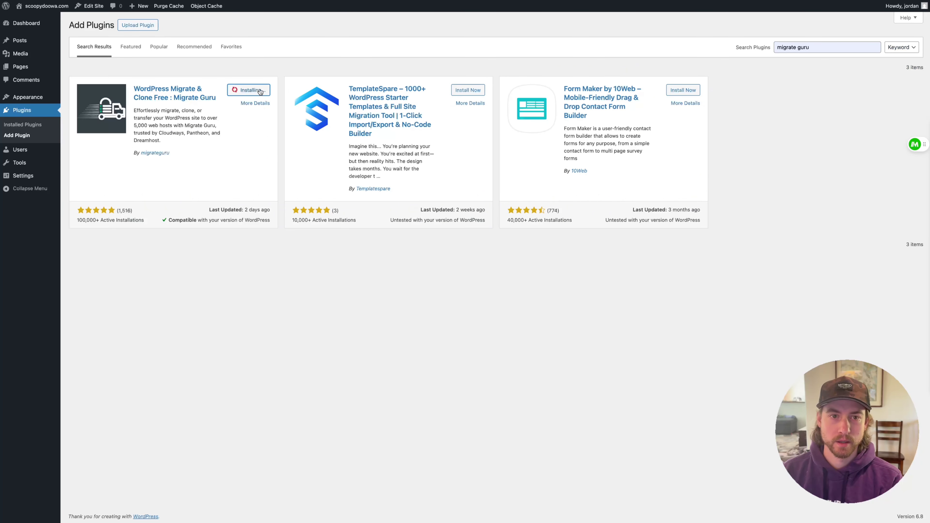
click(252, 89)
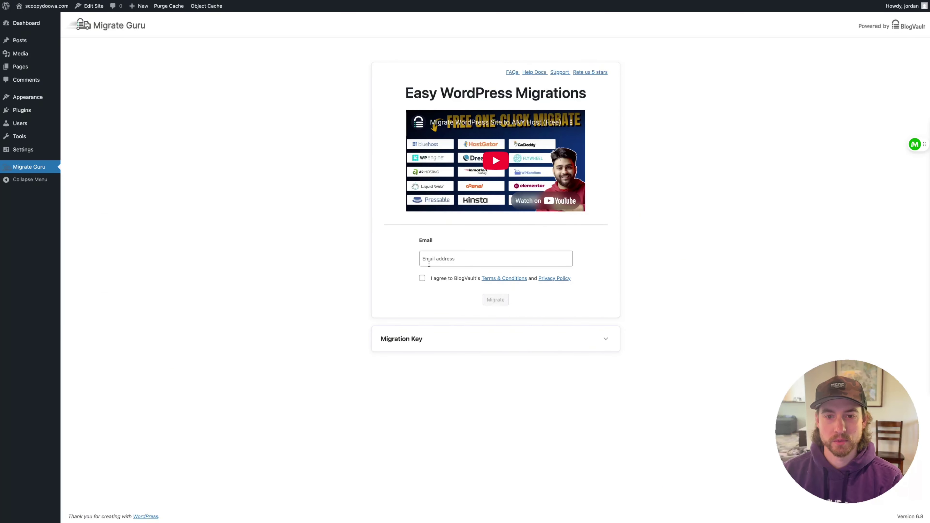
Expand Migrate Guru's Migration Key panel and copy the key
click(606, 340)
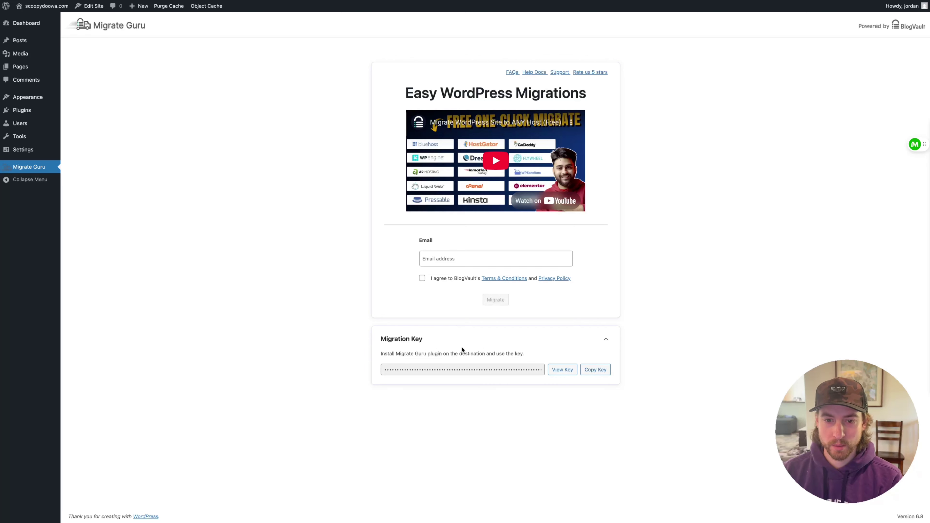
click(587, 374)
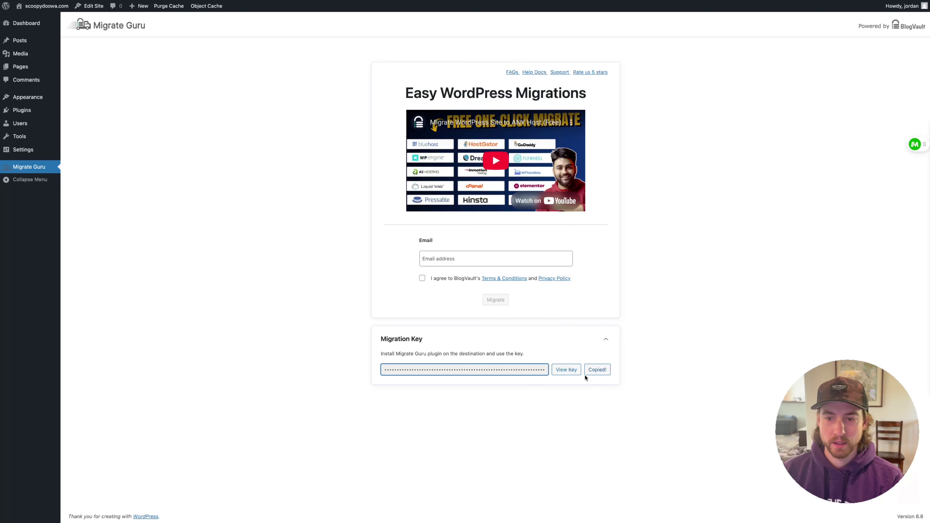
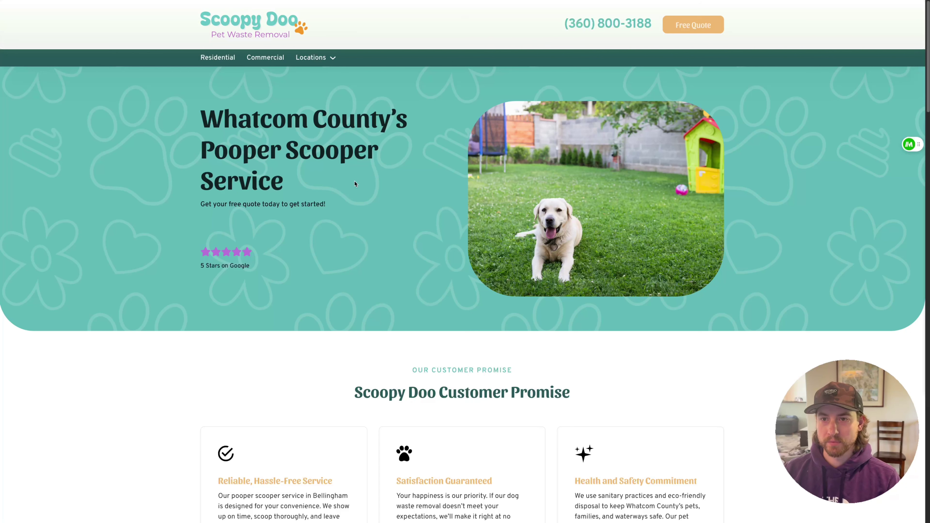
Check the site address and the Schema code and Sitemaps items in the project checklist notes
key(super+l)
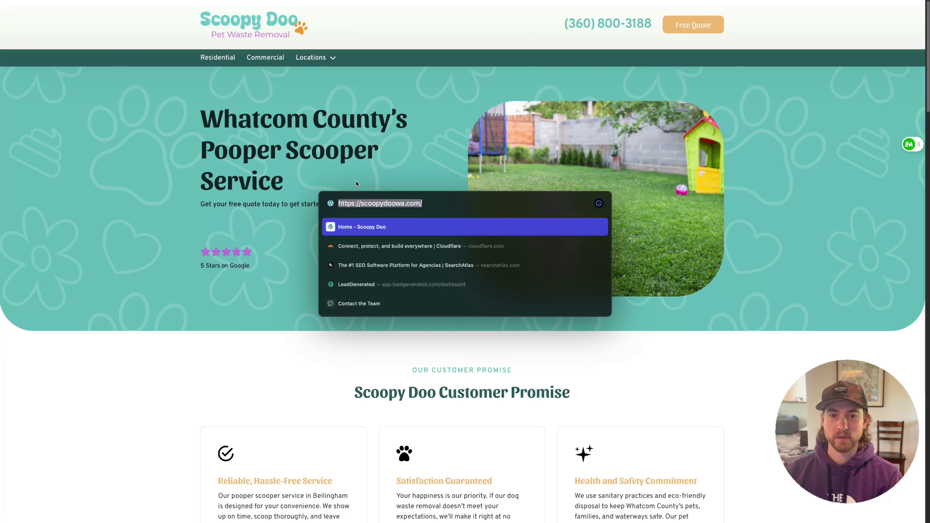
key(Escape)
scroll(416, 157, down, 15)
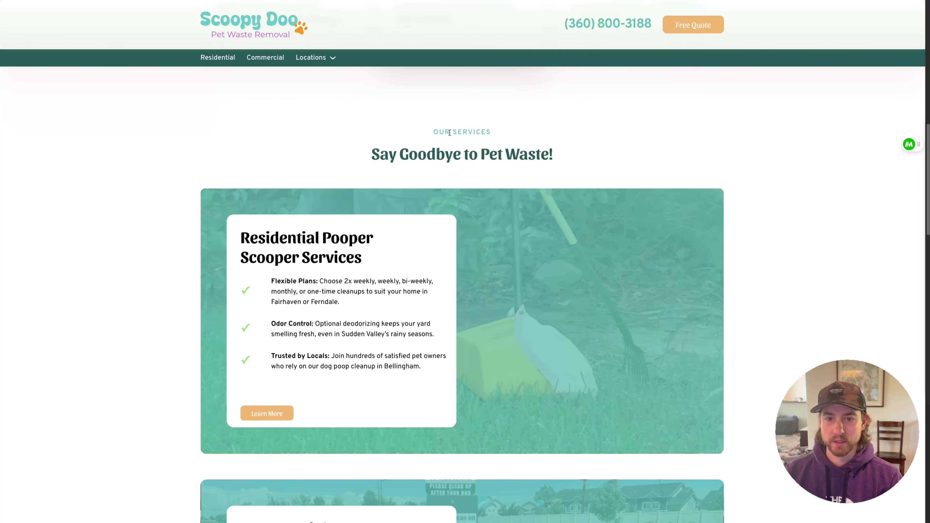
scroll(450, 133, down, 20)
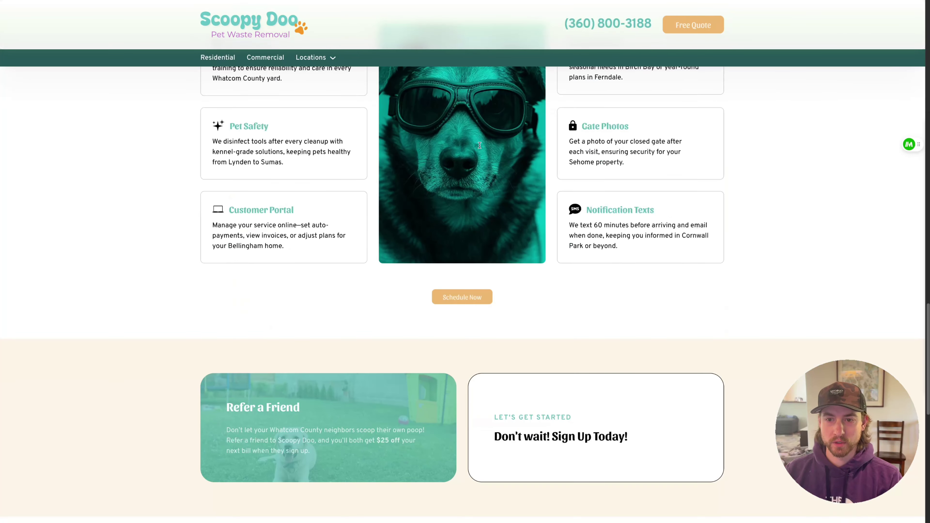
scroll(480, 145, down, 7)
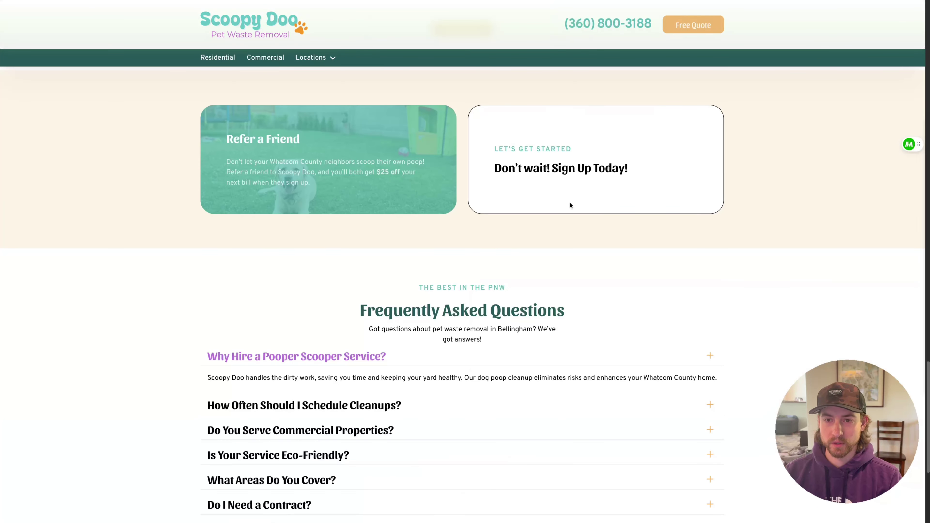
scroll(571, 205, down, 8)
scroll(564, 202, up, 20)
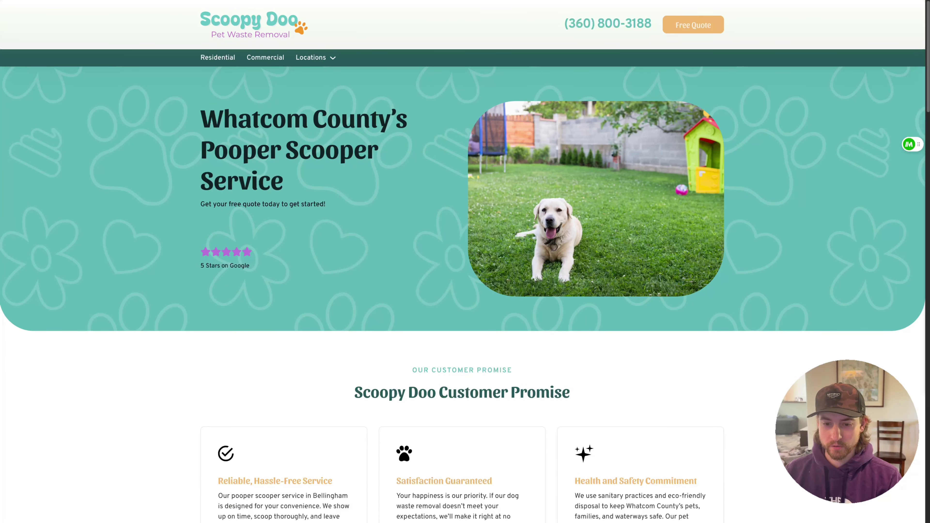
key(super+Tab)
click(622, 301)
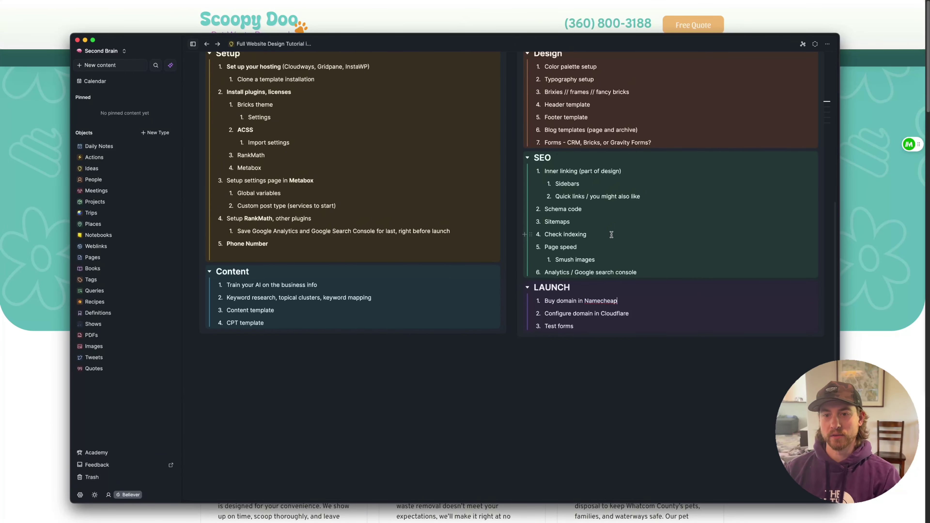
triple_click(593, 209)
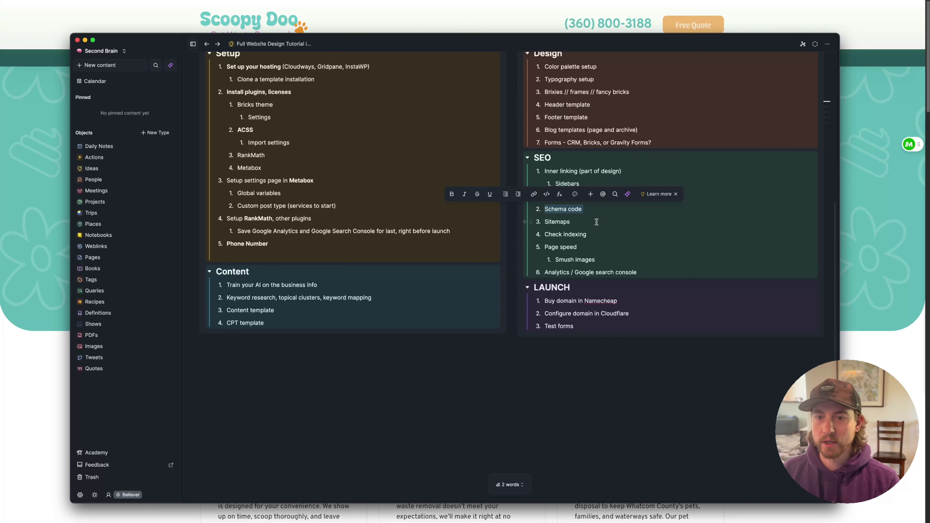
drag(597, 222, 546, 223)
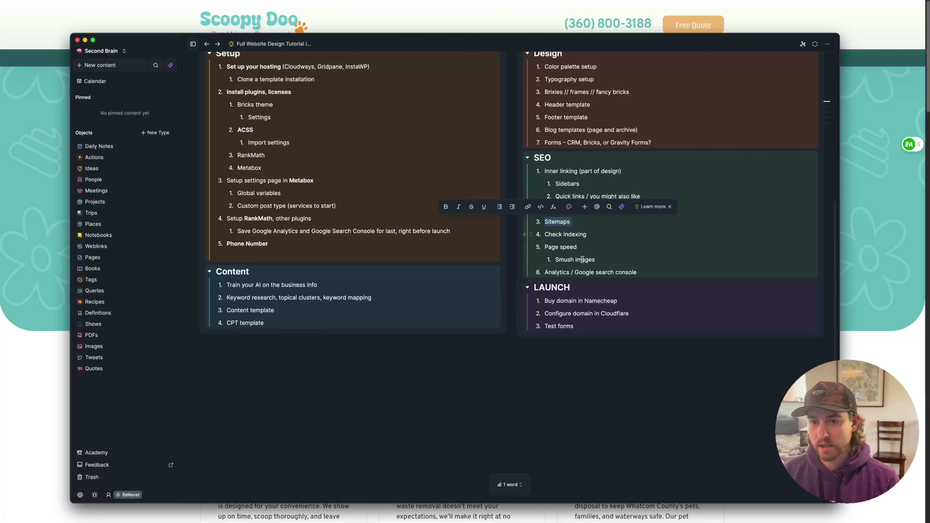
click(598, 254)
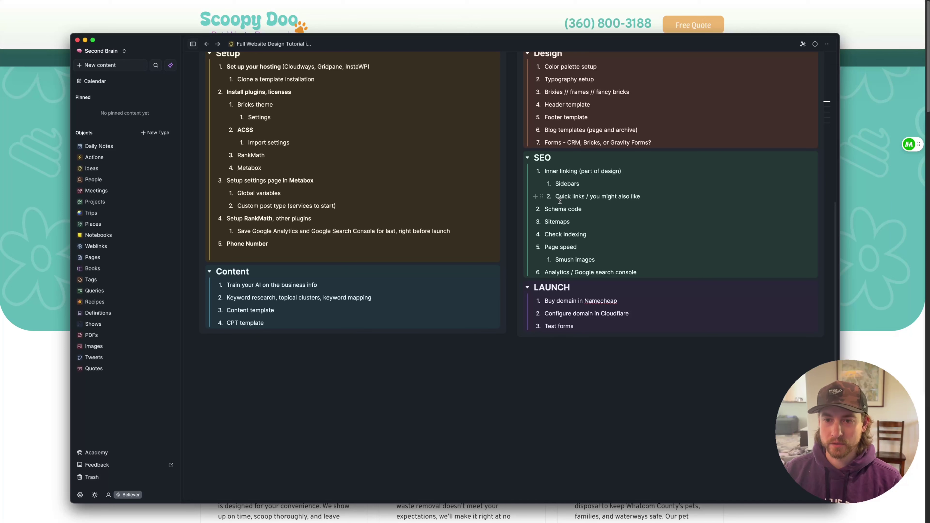
click(873, 198)
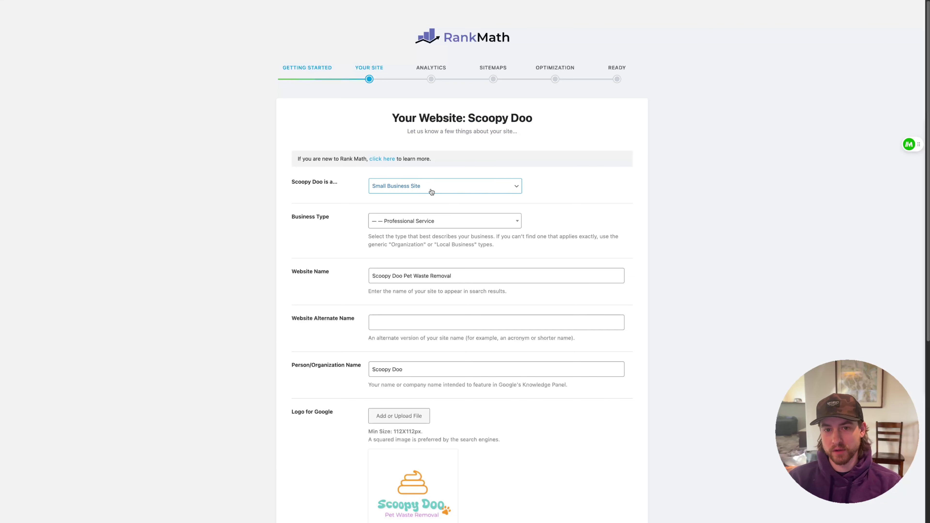
Review the Scoopy Doo Your Site fields in Rank Math, glancing at the social share artwork file
scroll(517, 243, down, 3)
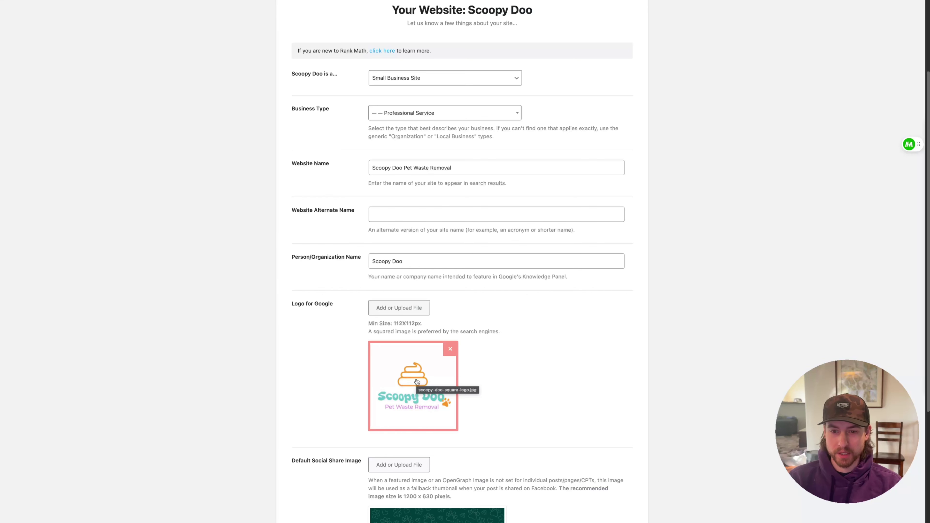
scroll(498, 364, down, 2)
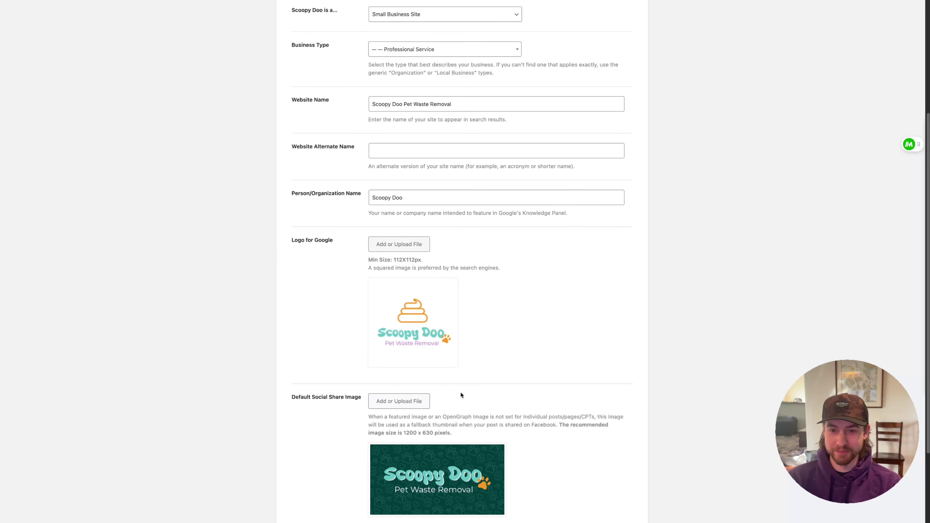
scroll(472, 341, down, 3)
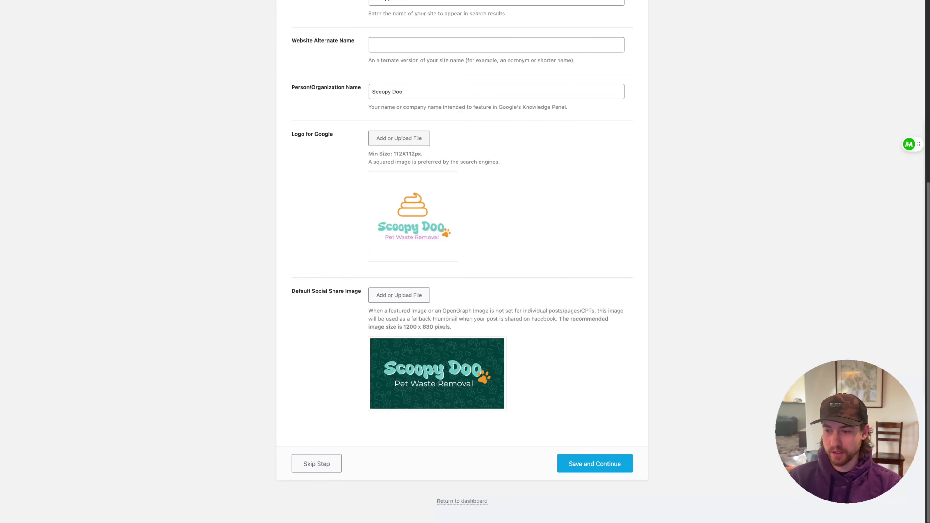
key(super+Tab)
scroll(659, 316, up, 5)
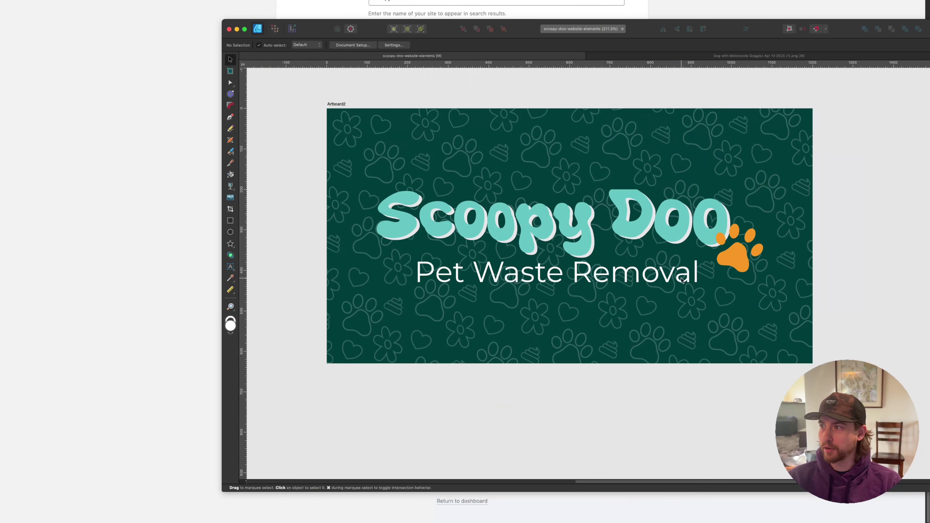
scroll(684, 314, up, 2)
click(167, 292)
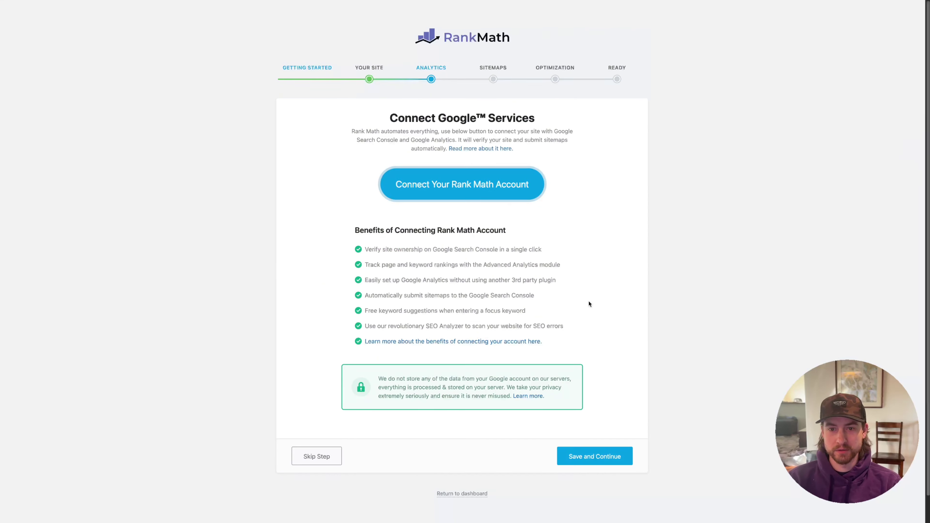
Save the site details and approve activating the Rank Math account
click(473, 183)
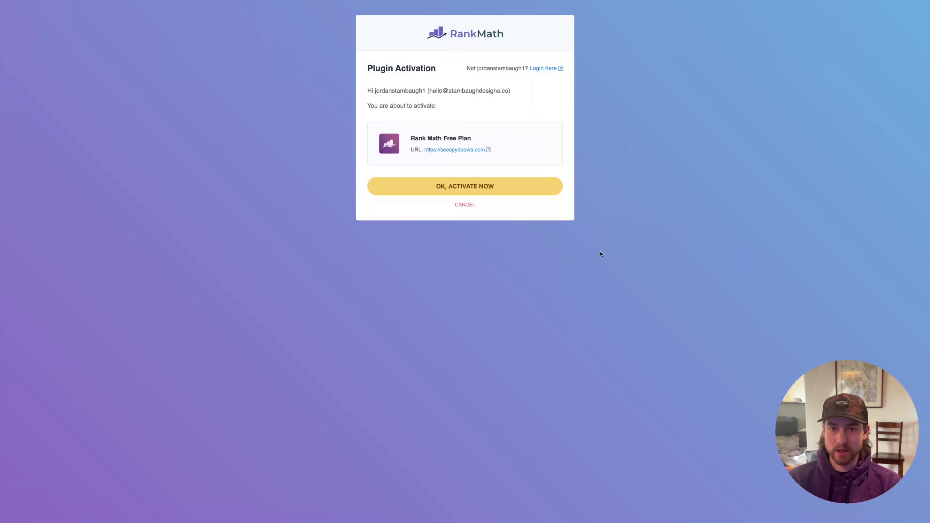
click(503, 186)
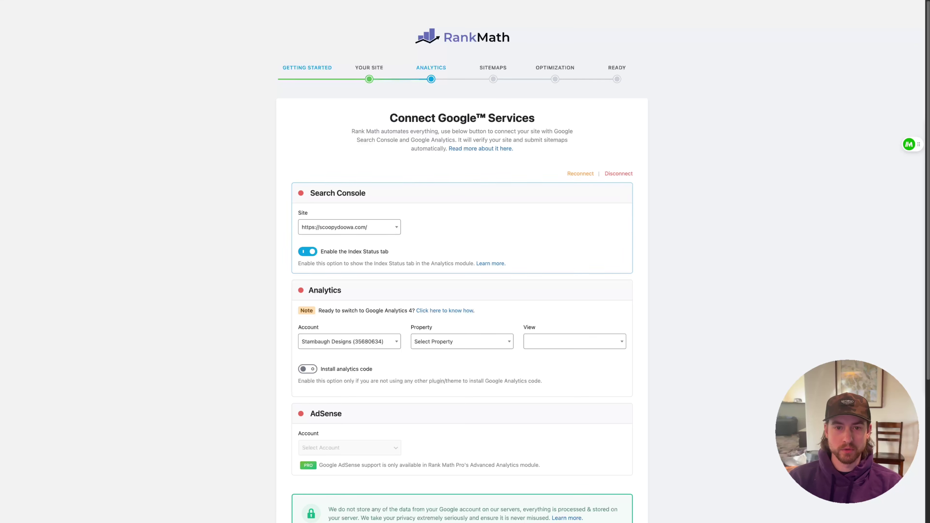
mouse_move(2, 257)
click(22, 425)
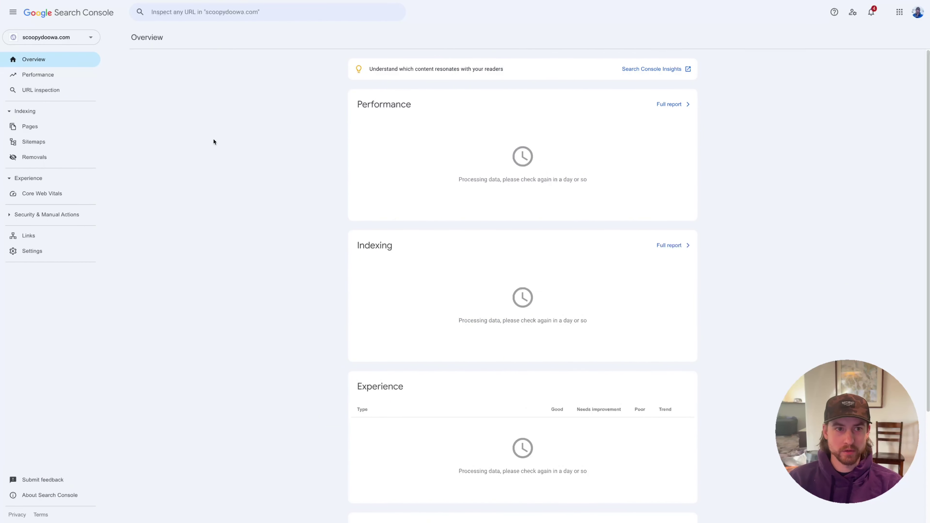
click(62, 37)
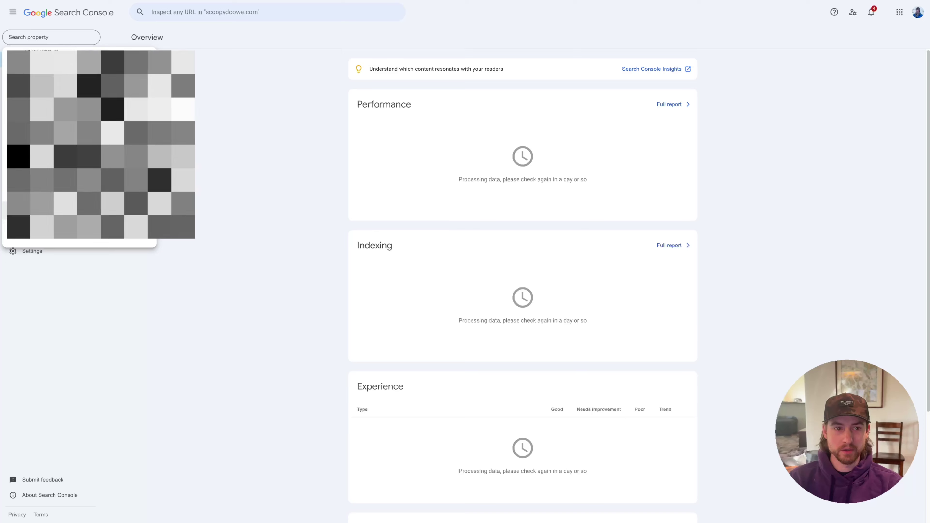
click(133, 266)
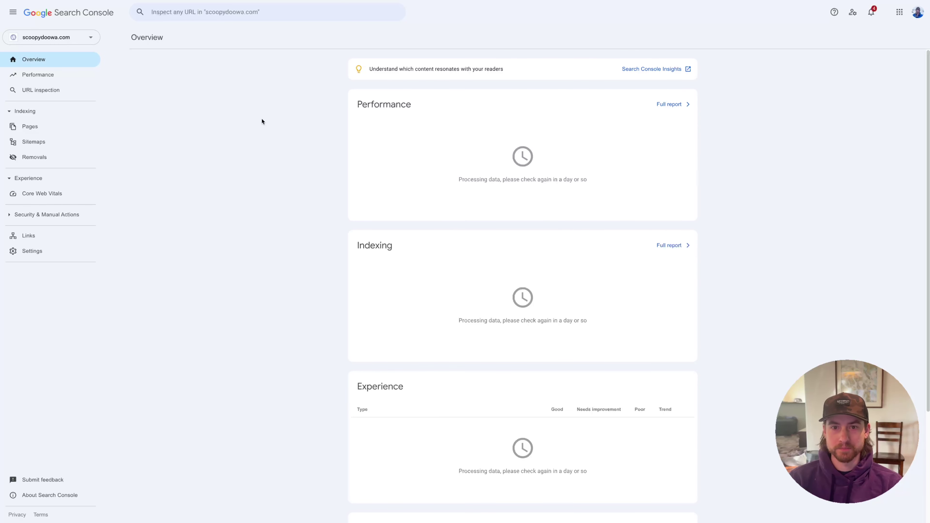
drag(606, 186, 342, 178)
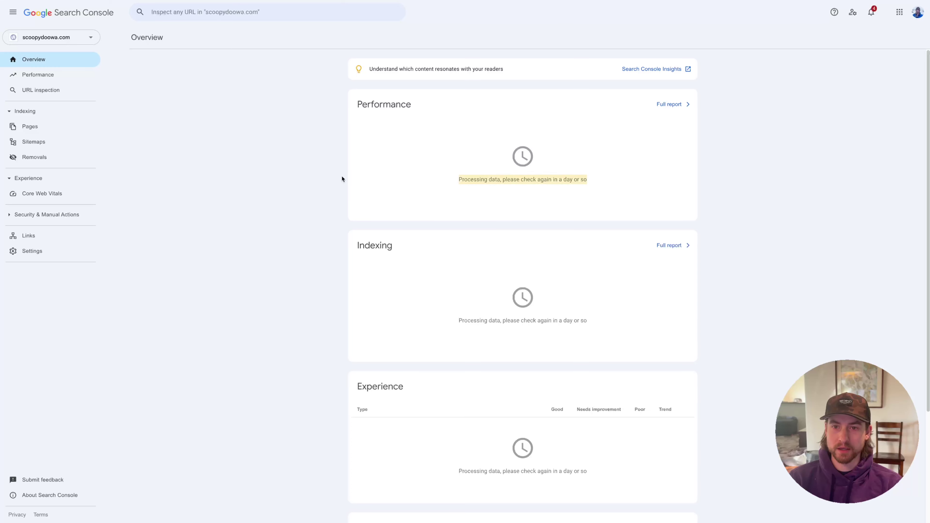
click(373, 139)
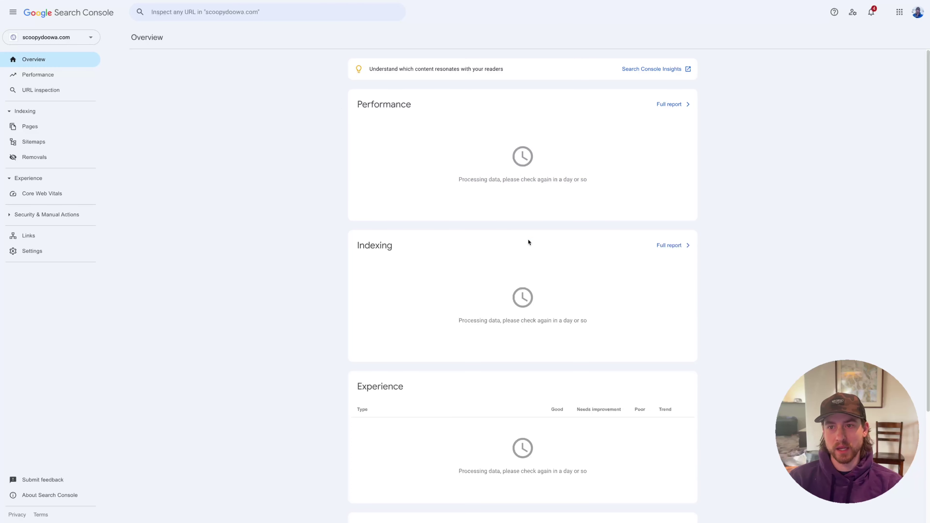
click(52, 143)
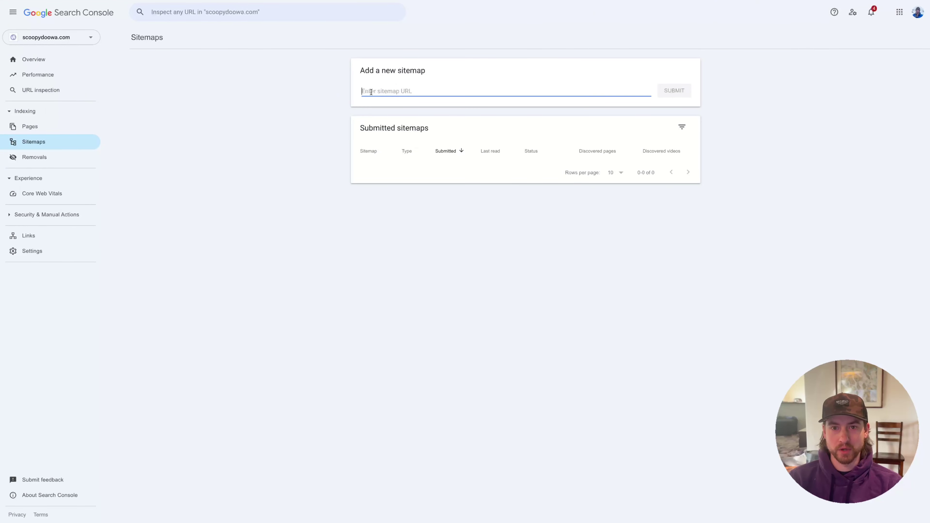
mouse_move(3, 436)
click(33, 436)
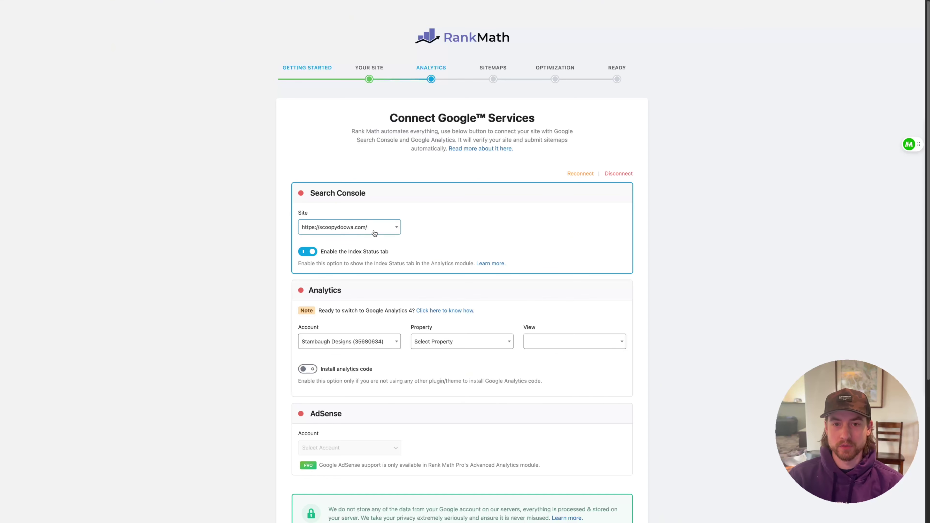
Create a new GA4 property under the Scoopy Doo Analytics account and save the Analytics settings
click(455, 346)
click(455, 387)
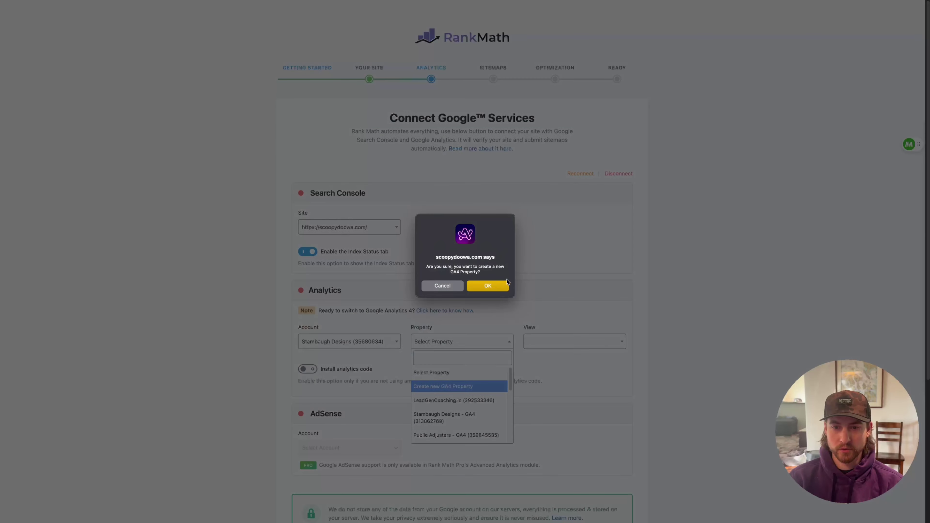
click(495, 288)
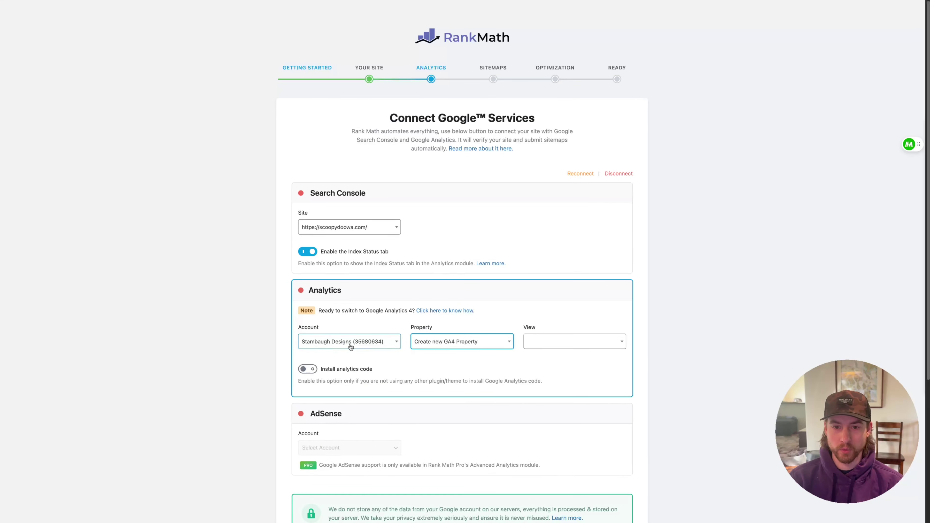
click(351, 347)
click(329, 398)
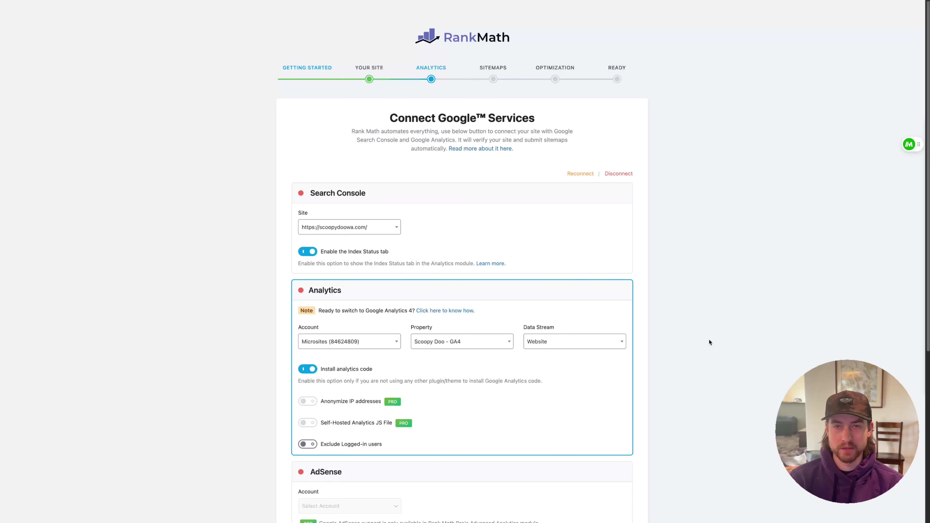
scroll(708, 338, down, 7)
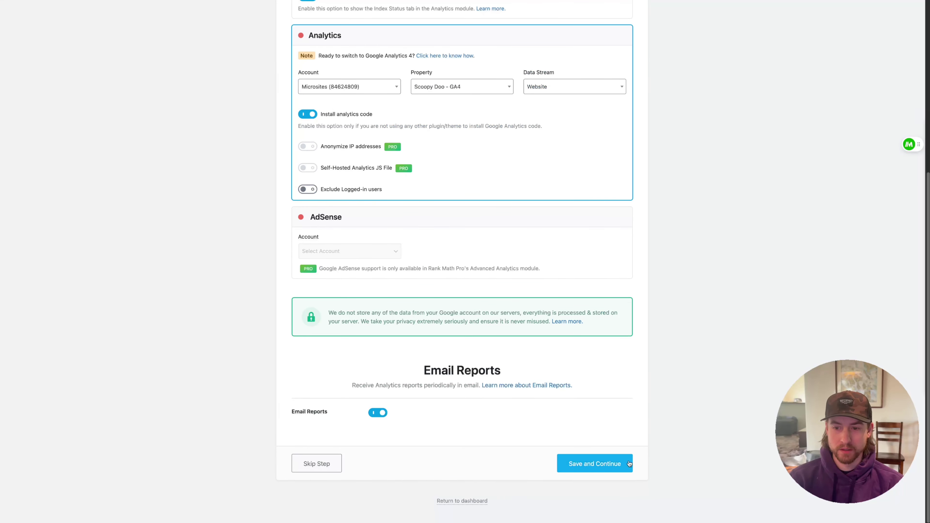
click(629, 463)
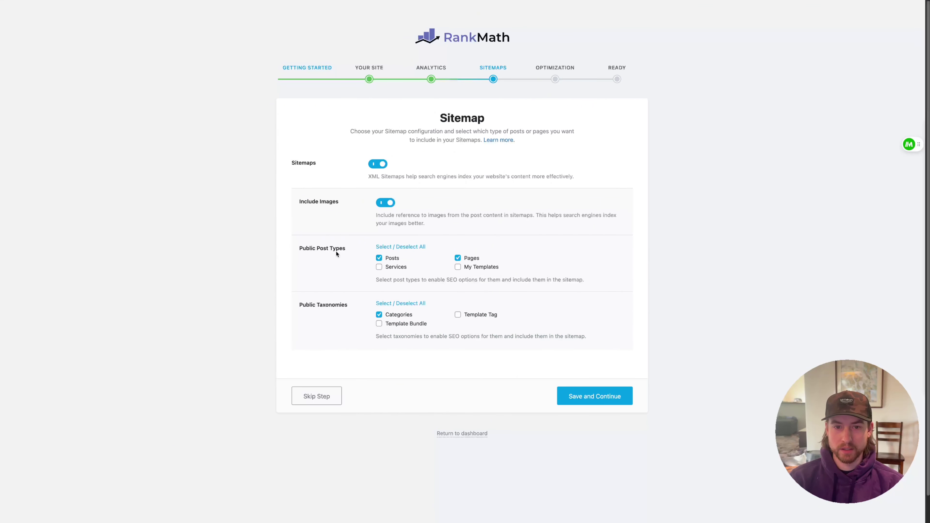
Include Services in the sitemap and save both the Sitemap and SEO Tweaks steps
click(379, 268)
click(597, 398)
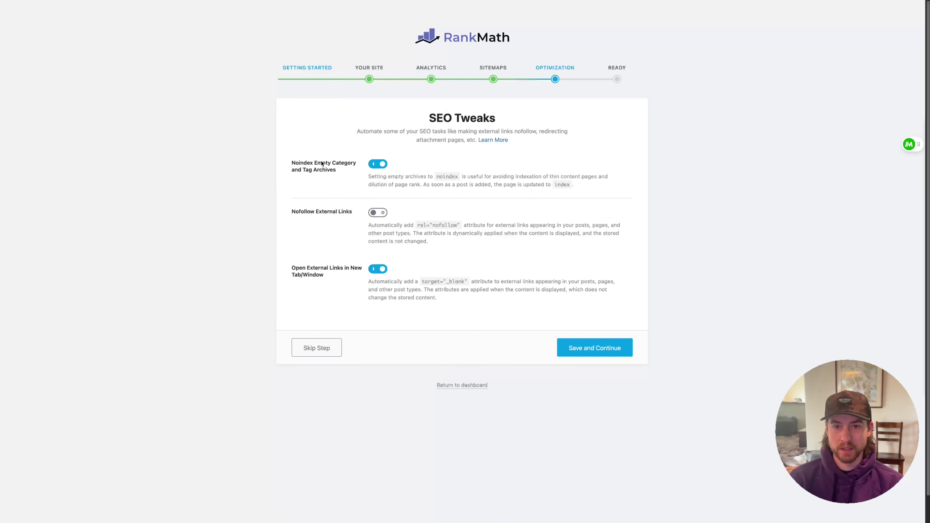
click(598, 354)
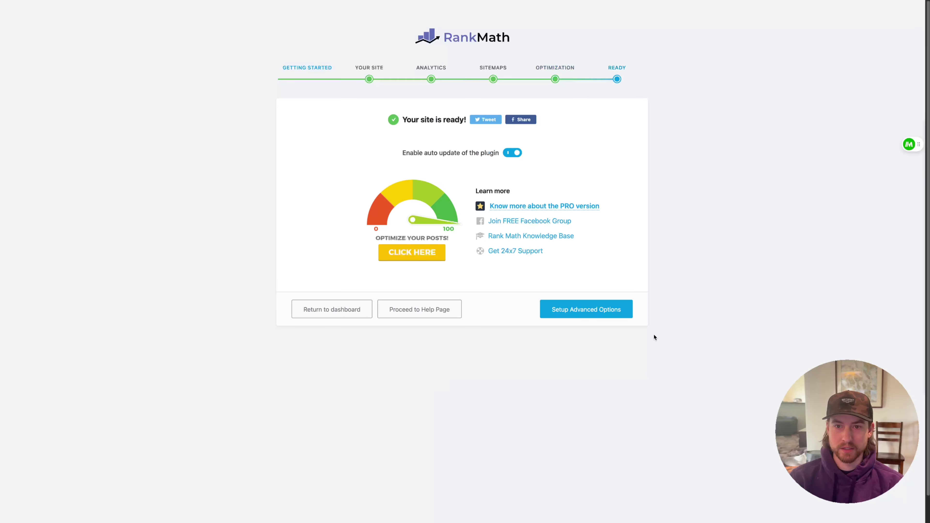
Start Advanced Options, pass Role Manager, and save with 404 Monitor and Redirections left on
click(564, 311)
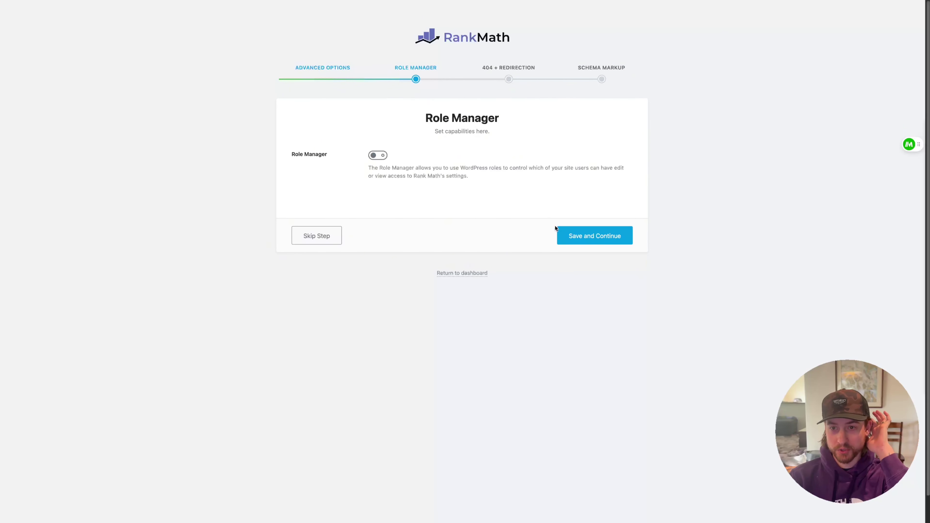
click(583, 243)
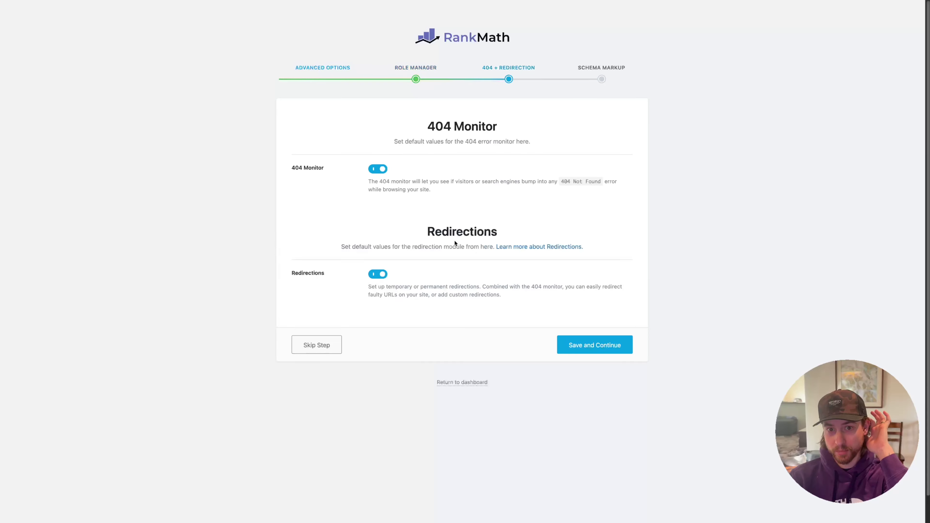
drag(428, 127, 518, 131)
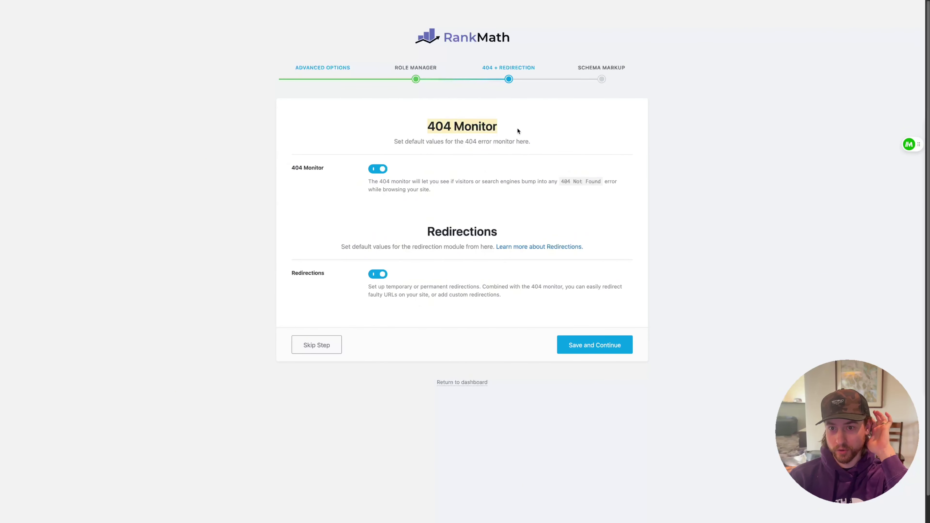
double_click(440, 229)
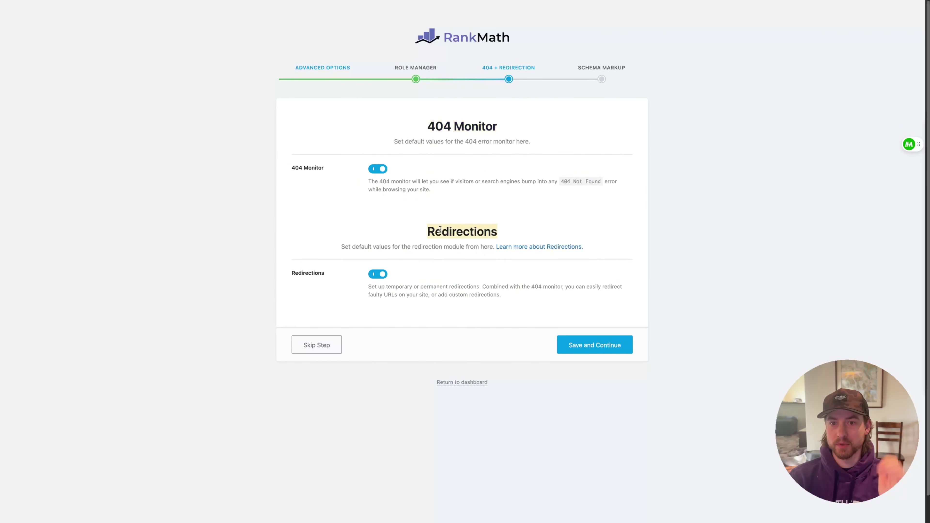
click(587, 198)
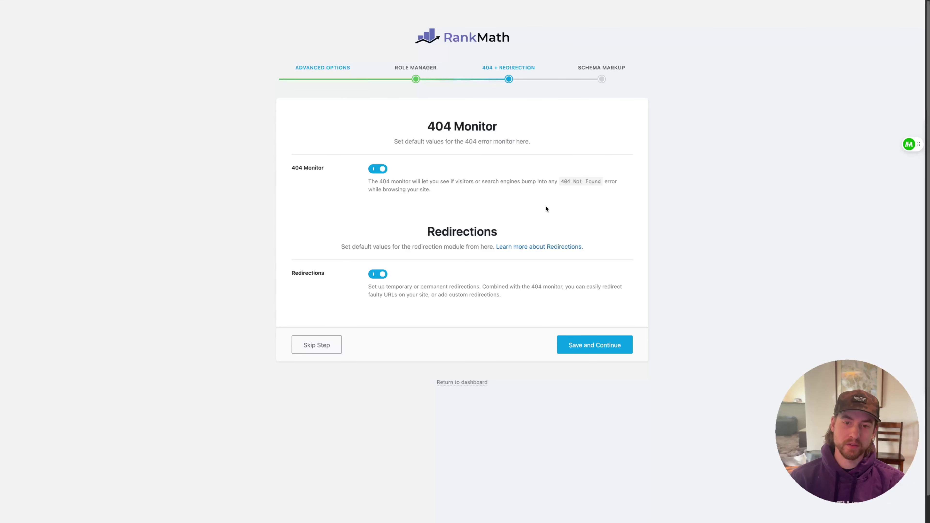
double_click(431, 229)
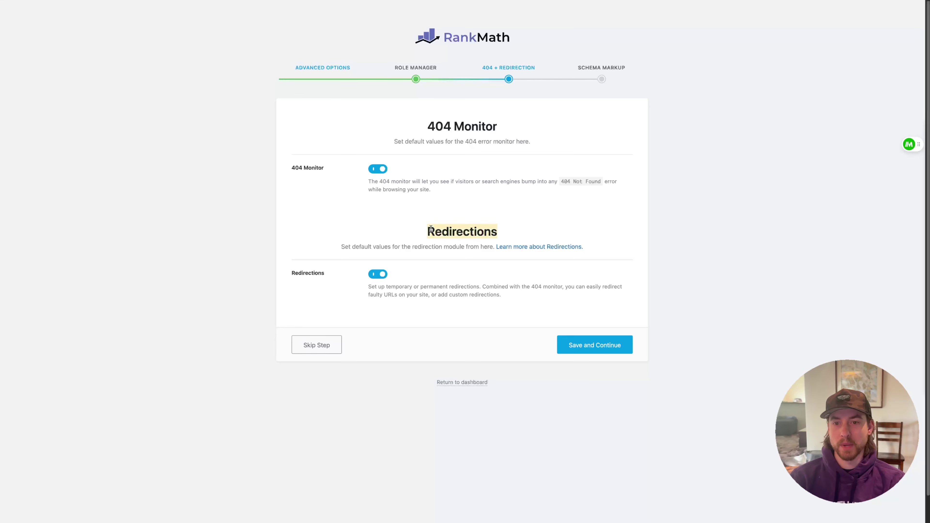
click(431, 228)
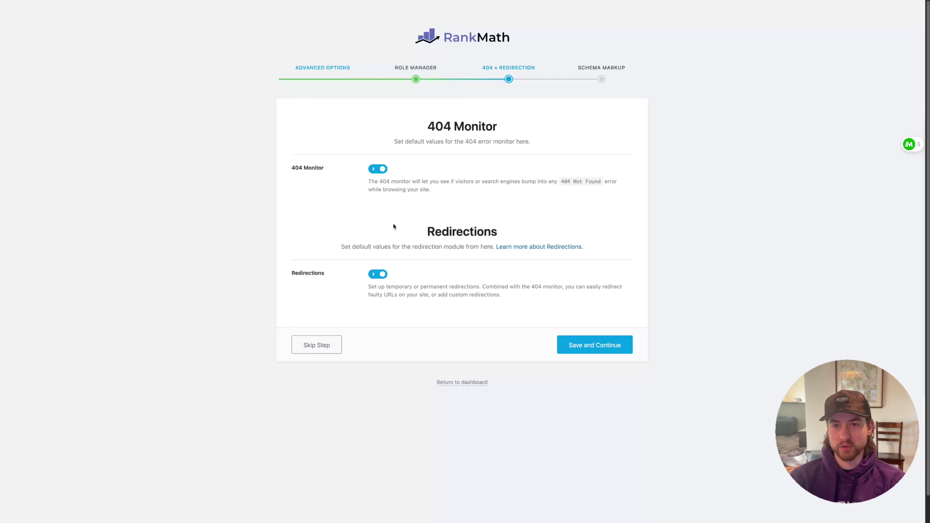
click(578, 336)
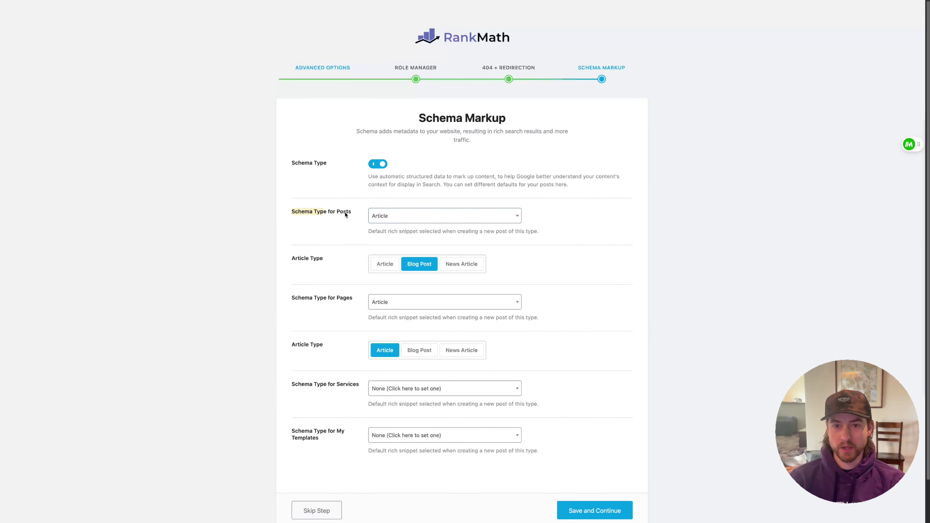
Keep Posts as Article, set Pages and Services to the Service schema type, and save
click(399, 216)
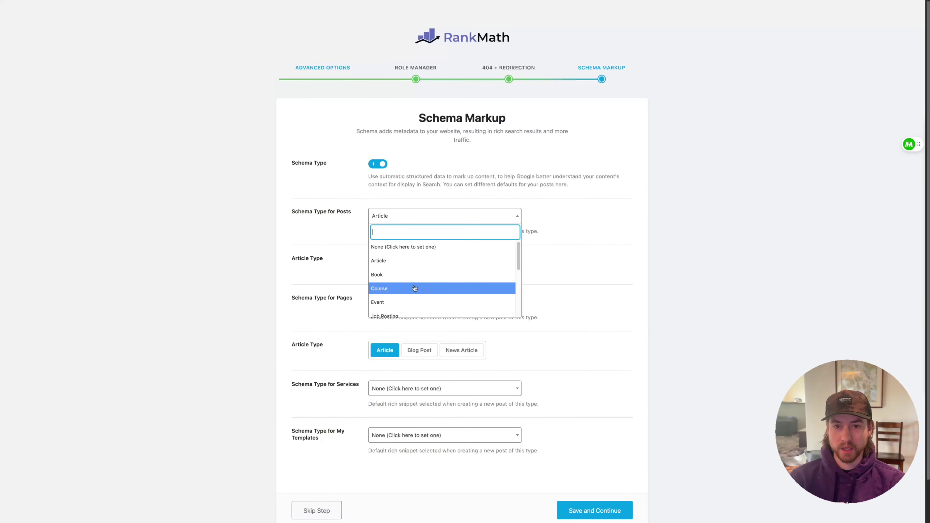
scroll(422, 277, down, 2)
scroll(422, 278, up, 2)
click(646, 257)
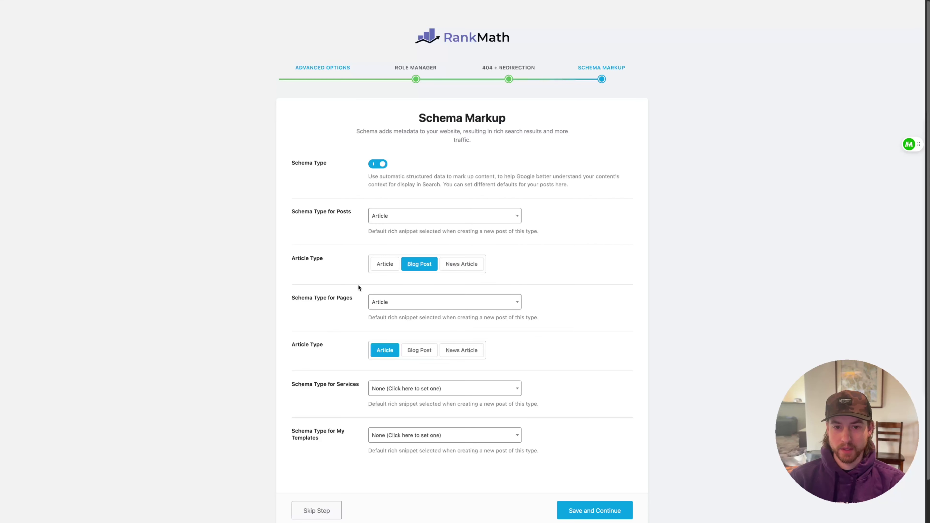
click(407, 303)
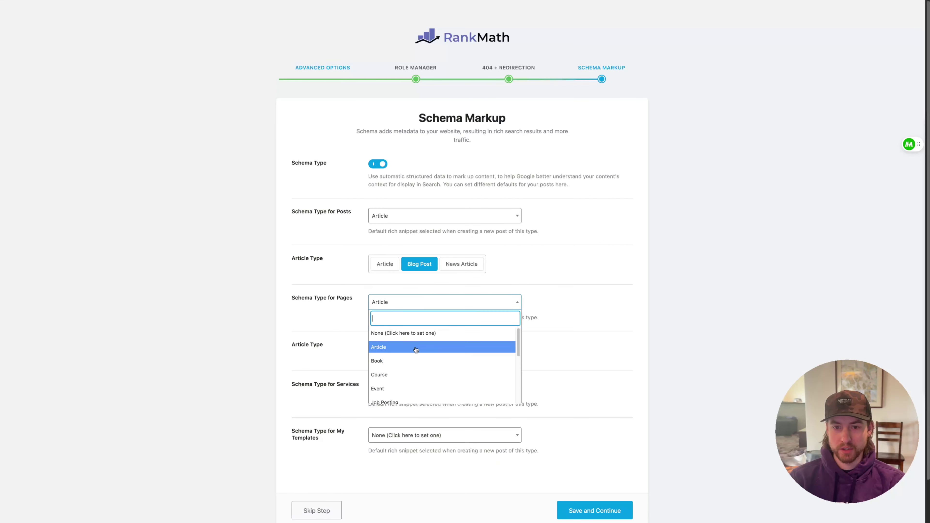
scroll(413, 366, down, 3)
click(407, 388)
scroll(608, 274, down, 2)
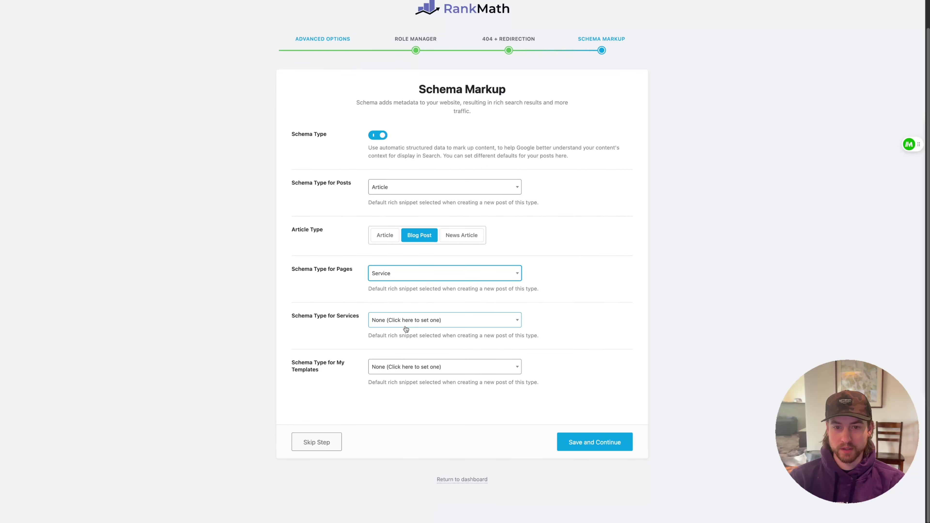
click(407, 320)
scroll(395, 374, down, 2)
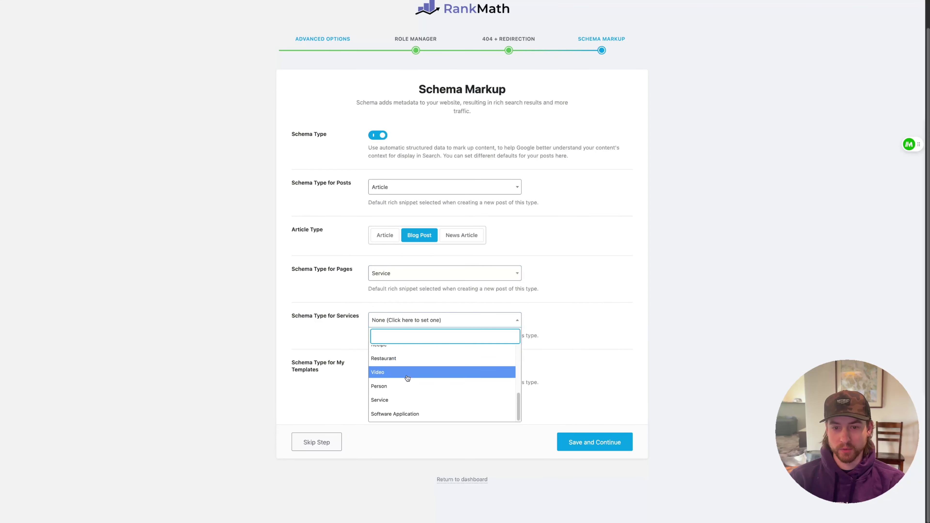
click(389, 402)
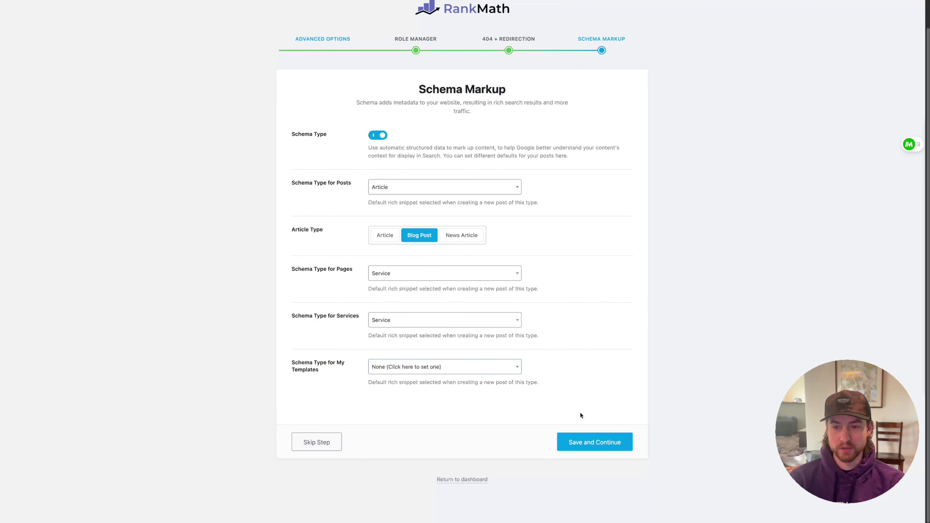
click(592, 446)
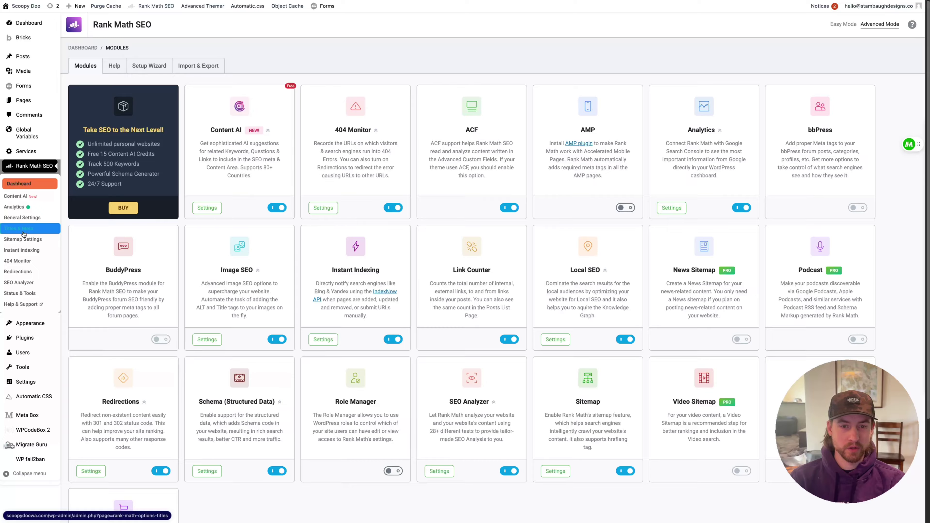
Show the Titles & Meta settings for Services, where Schema Type is Service
click(23, 231)
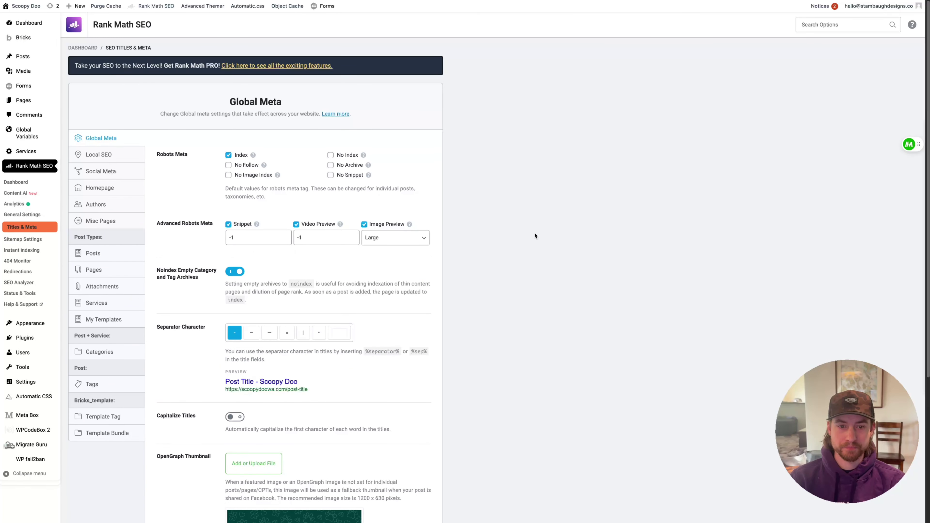
click(110, 303)
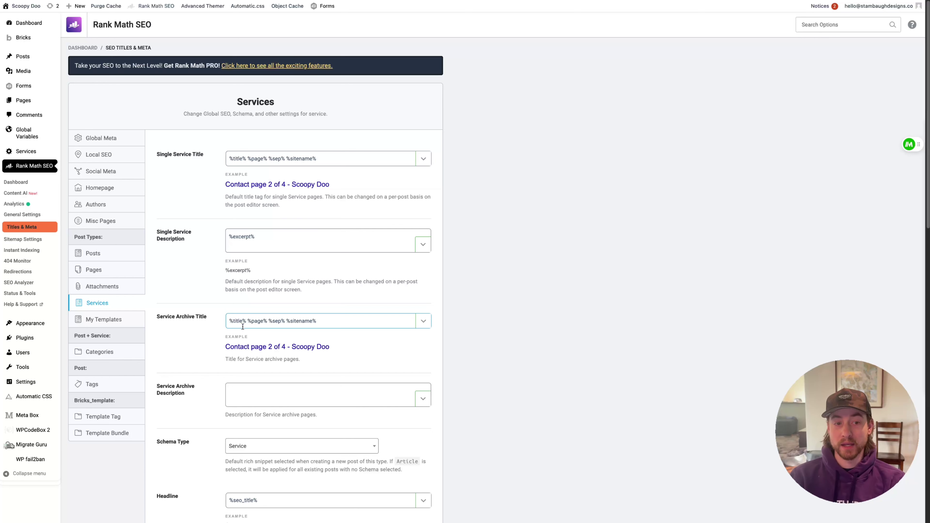
mouse_move(28, 153)
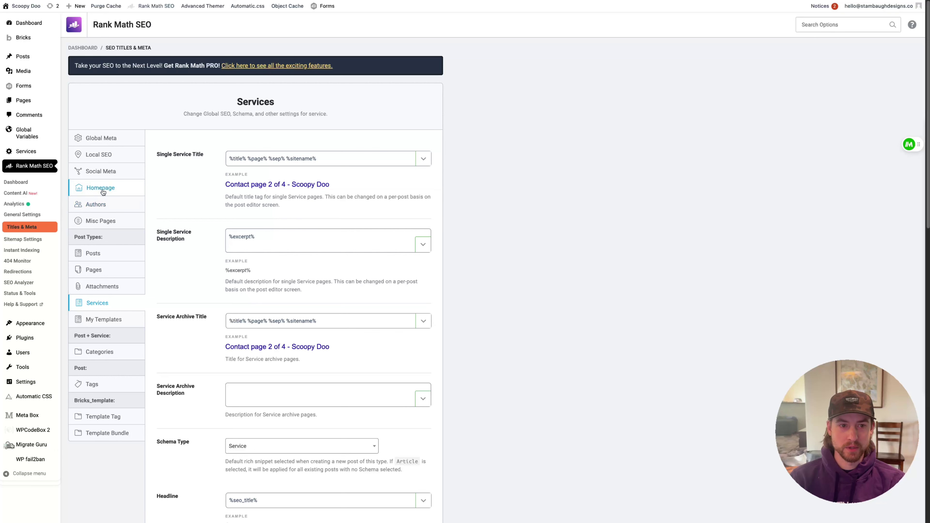
Open the Local SEO business details and scroll through the organization fields
click(98, 154)
scroll(166, 258, down, 1)
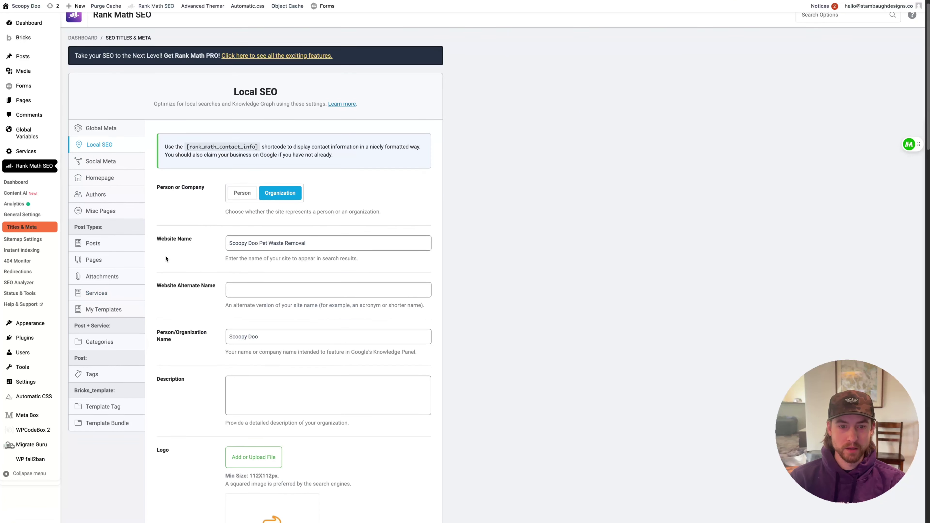
scroll(166, 258, down, 8)
scroll(201, 308, down, 5)
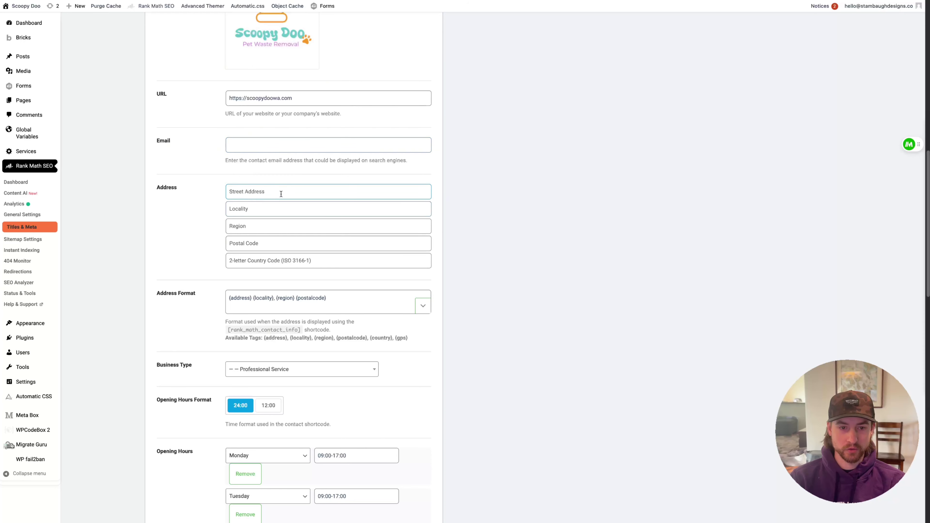
scroll(266, 153, down, 1)
scroll(203, 273, down, 8)
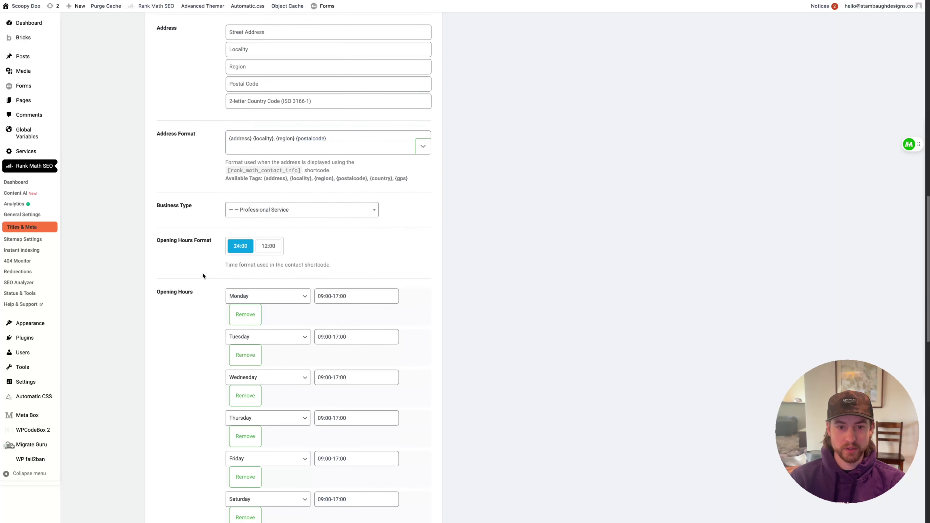
scroll(217, 317, down, 6)
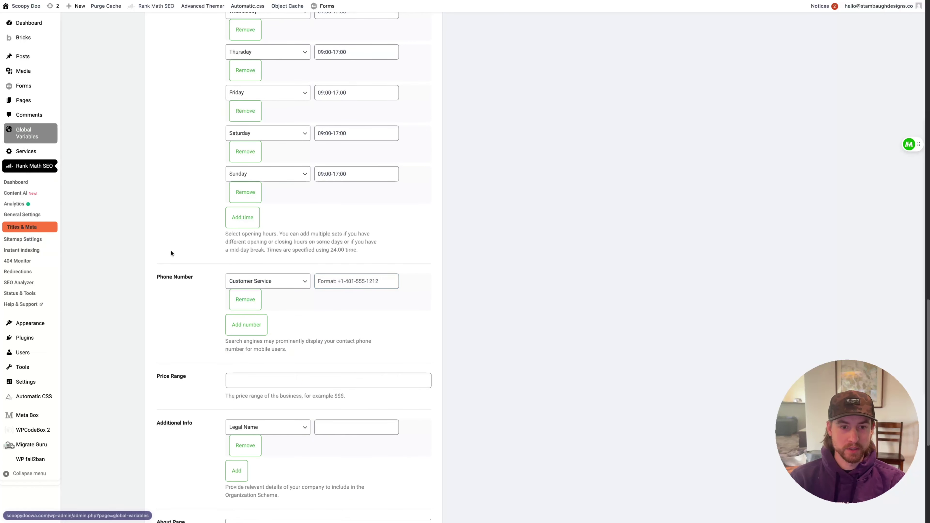
mouse_move(1, 455)
Copy the business phone number from Global Variables into Local SEO, keeping the Customer Service type
click(35, 453)
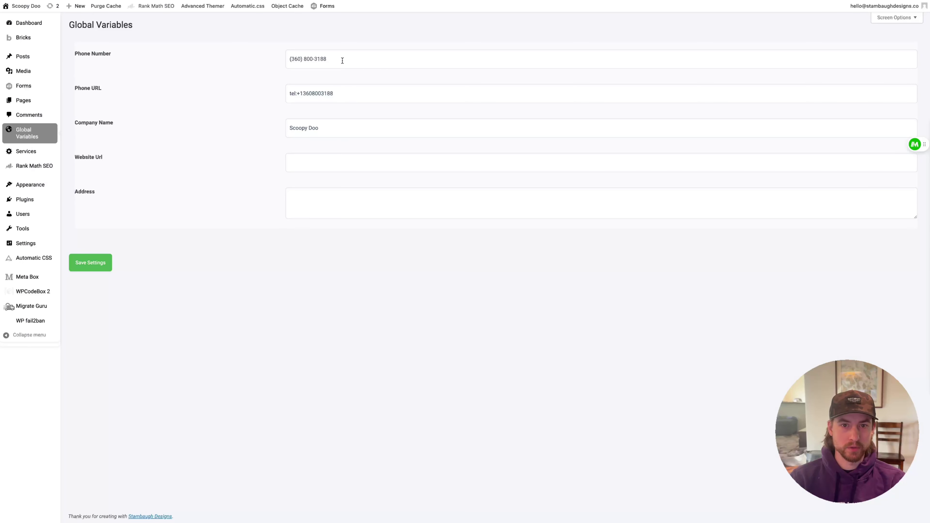
triple_click(341, 56)
mouse_move(1, 438)
click(33, 438)
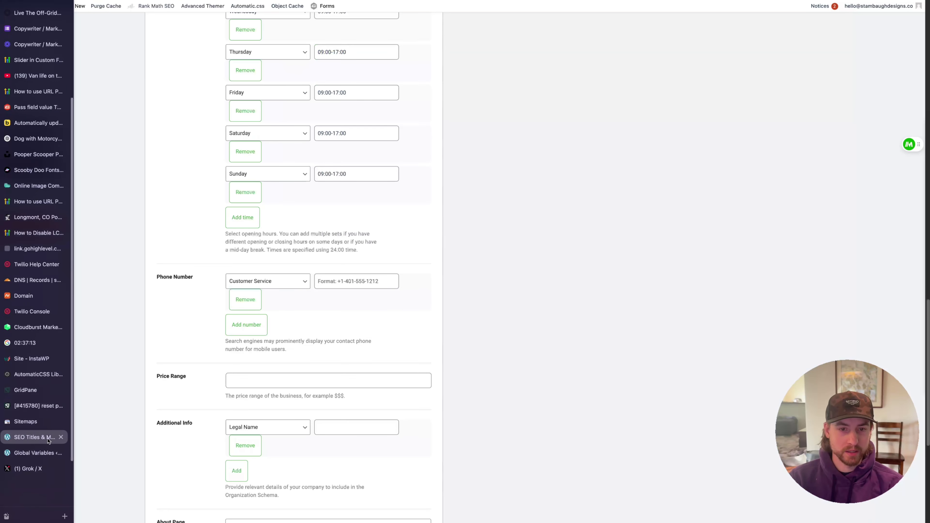
click(331, 285)
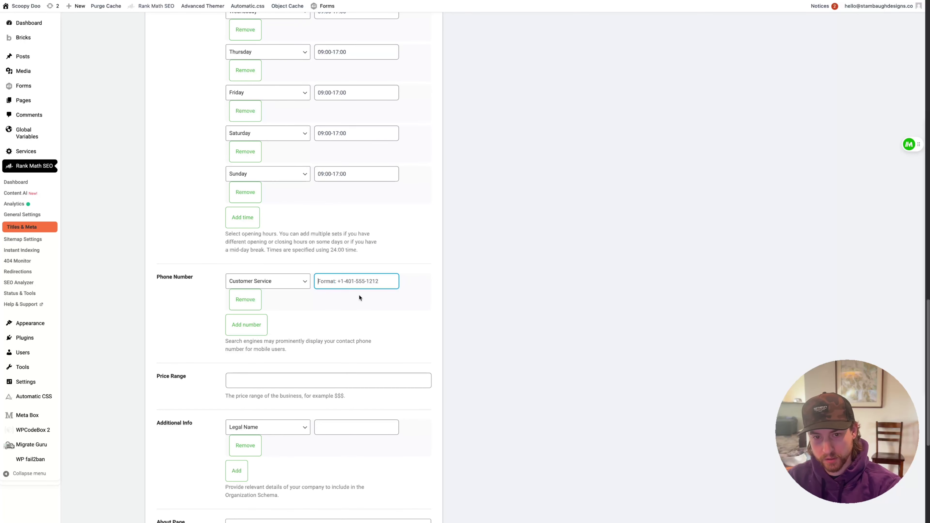
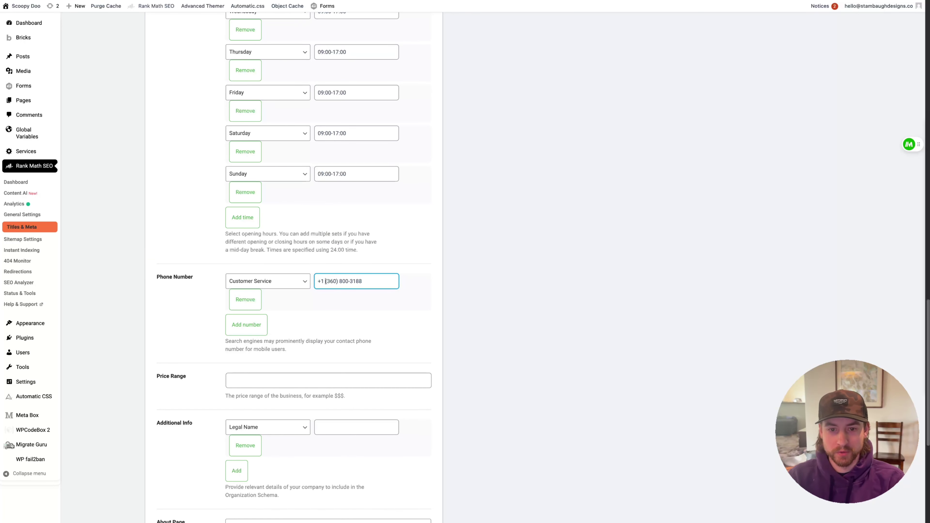
click(271, 281)
click(192, 321)
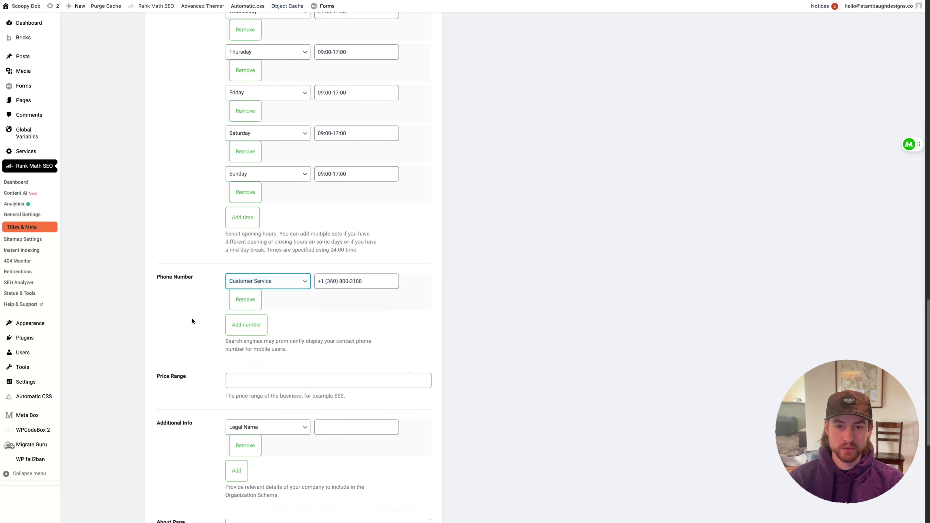
click(379, 279)
click(271, 282)
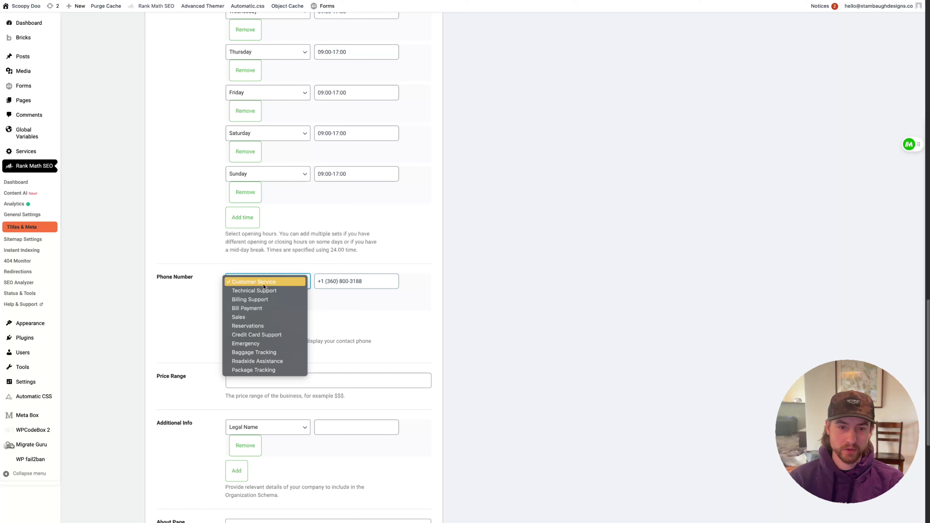
click(178, 312)
Keep Legal Name as the additional info type, leave About Page unset, and save the Local SEO settings
scroll(453, 309, down, 4)
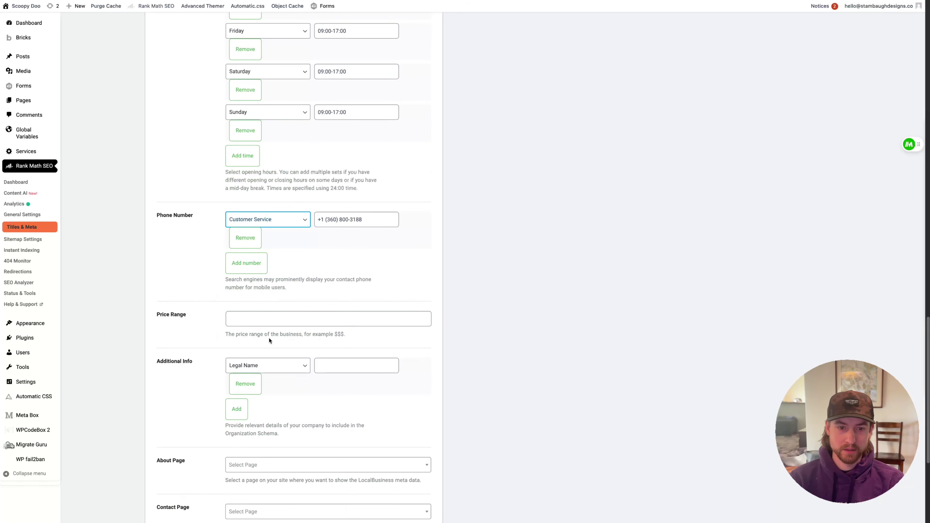
click(268, 256)
click(172, 267)
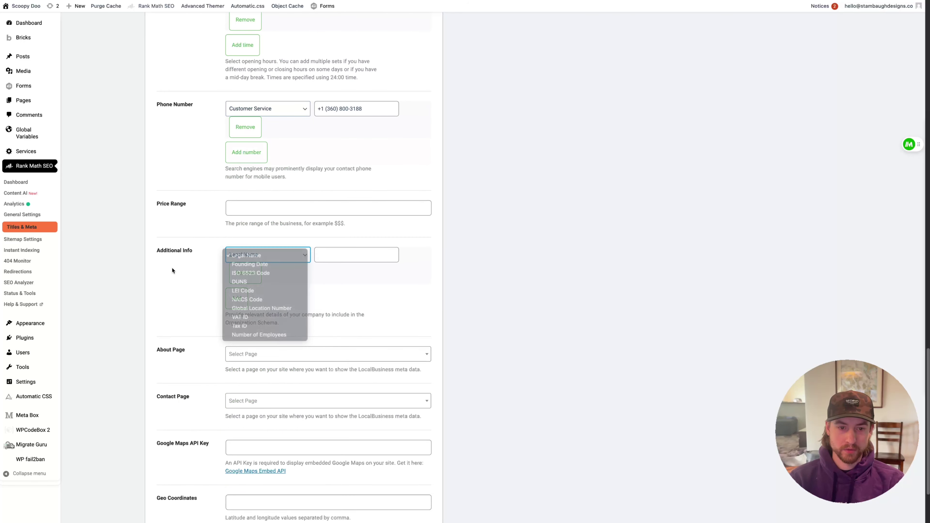
scroll(173, 308, down, 3)
click(260, 250)
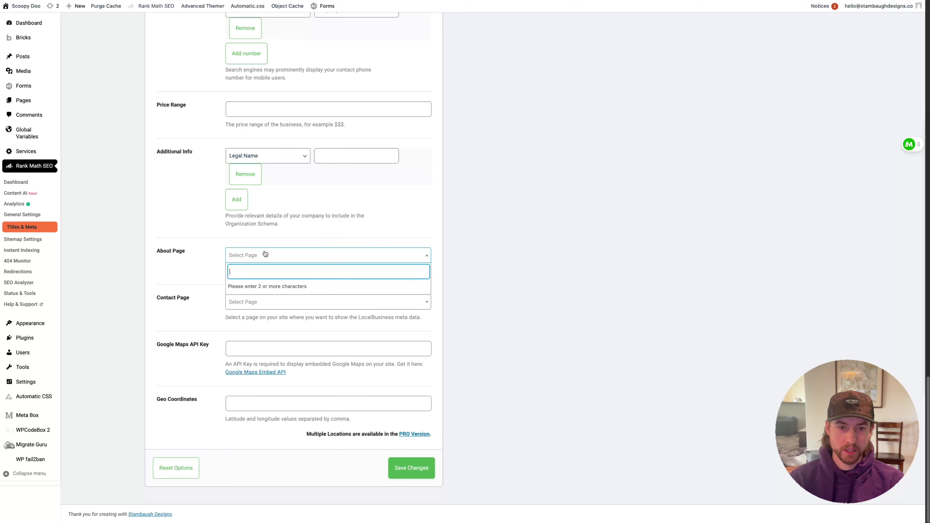
click(179, 278)
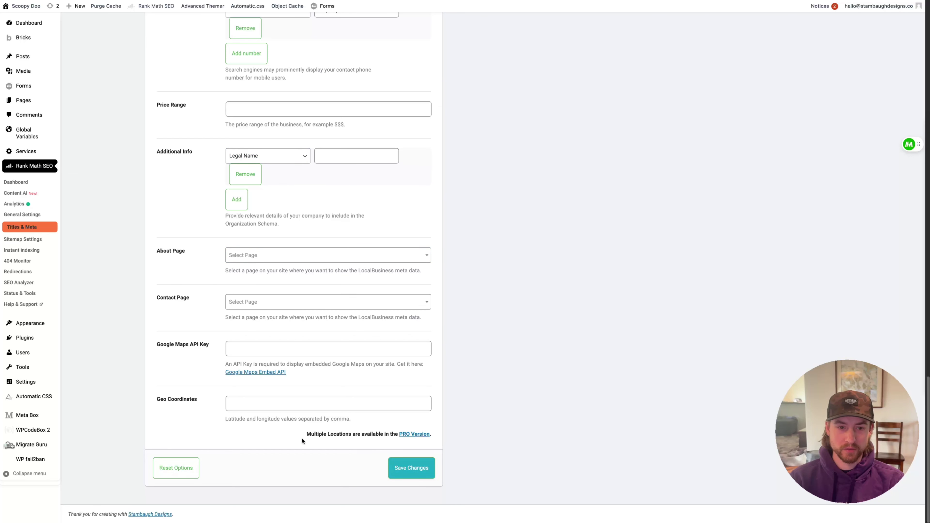
click(421, 480)
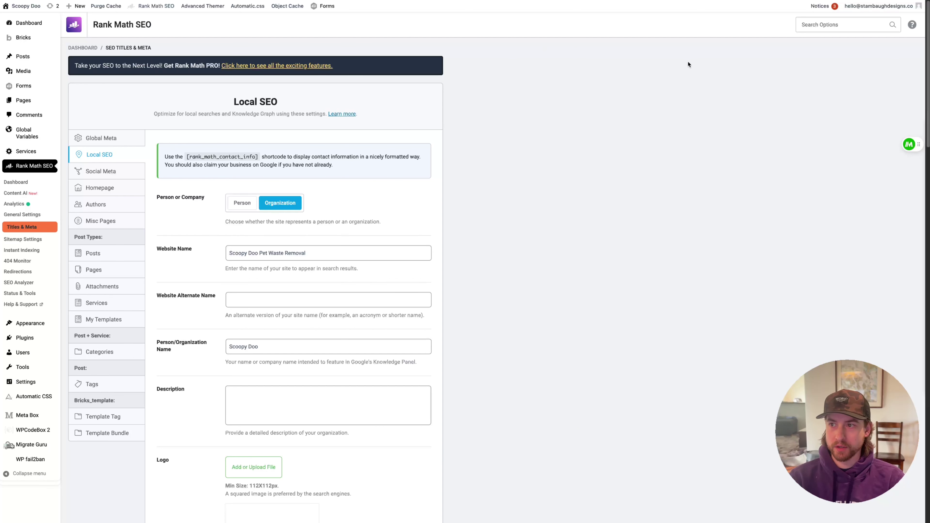
mouse_move(1, 366)
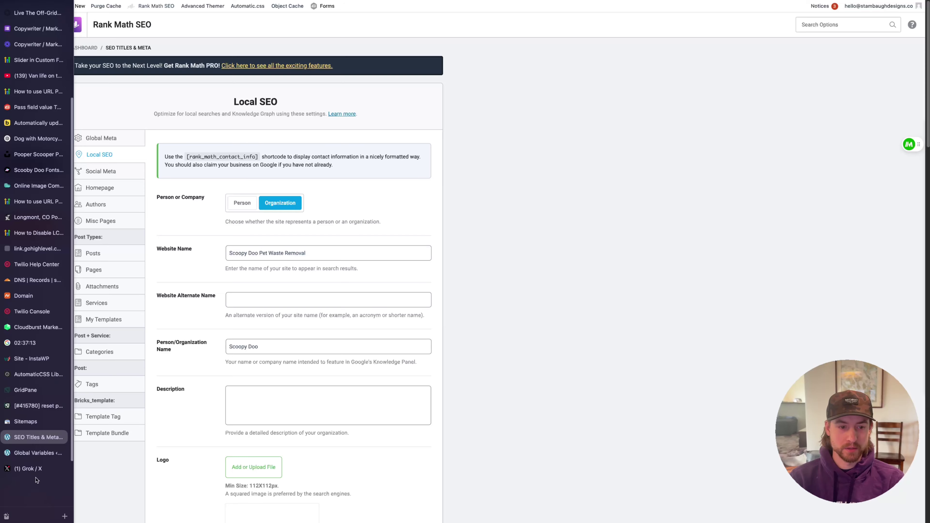
click(37, 468)
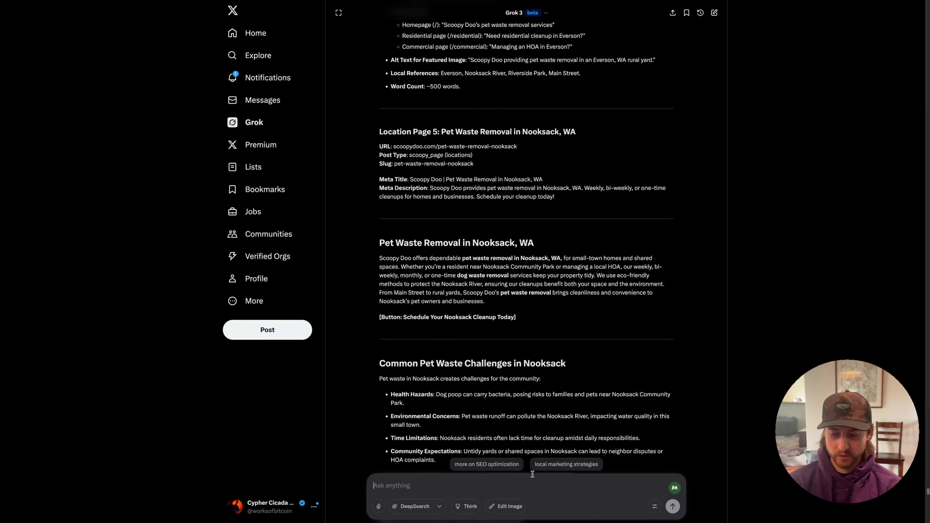
Ask Grok for advanced Scoopy Doo schema from the pasted business details, checking the logo URL in Media Library
text(create)
key(BackSpace)
key(BackSpace)
key(BackSpace)
text(ate advanced)
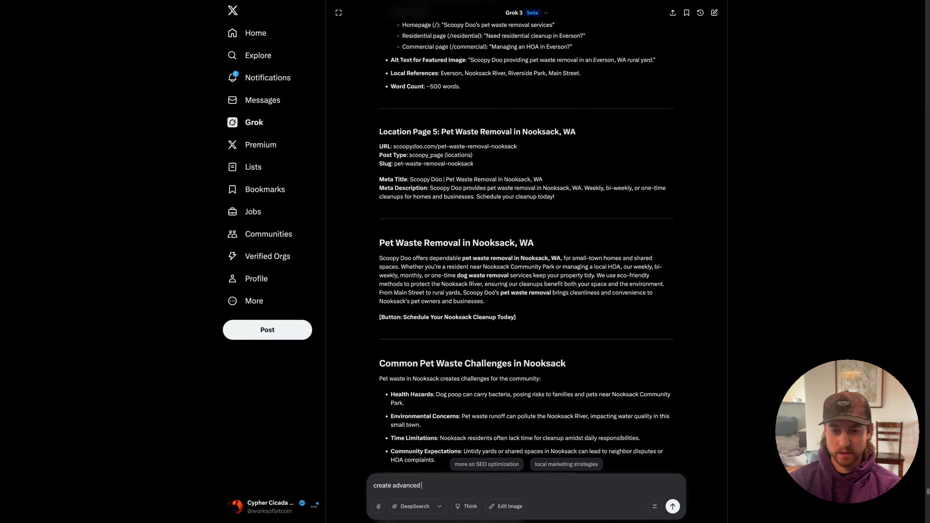
text( schema for )
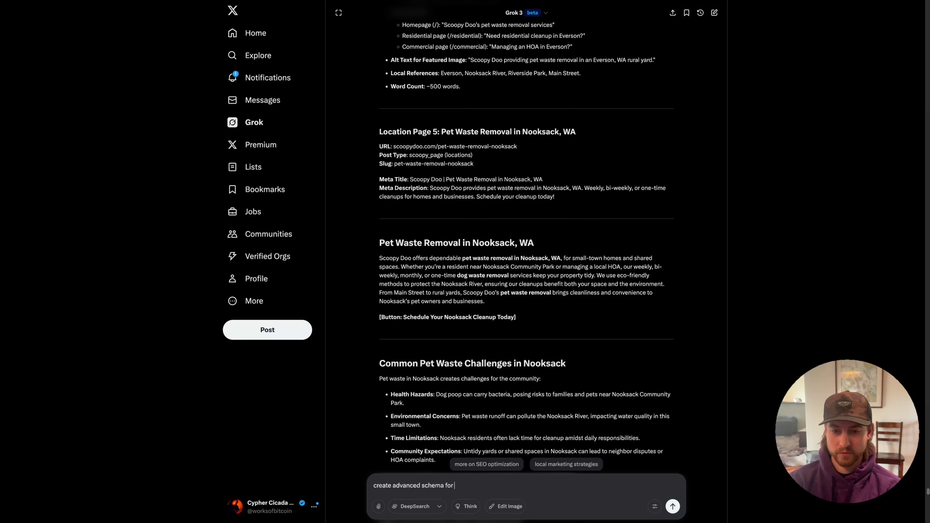
text(my for Scoop)
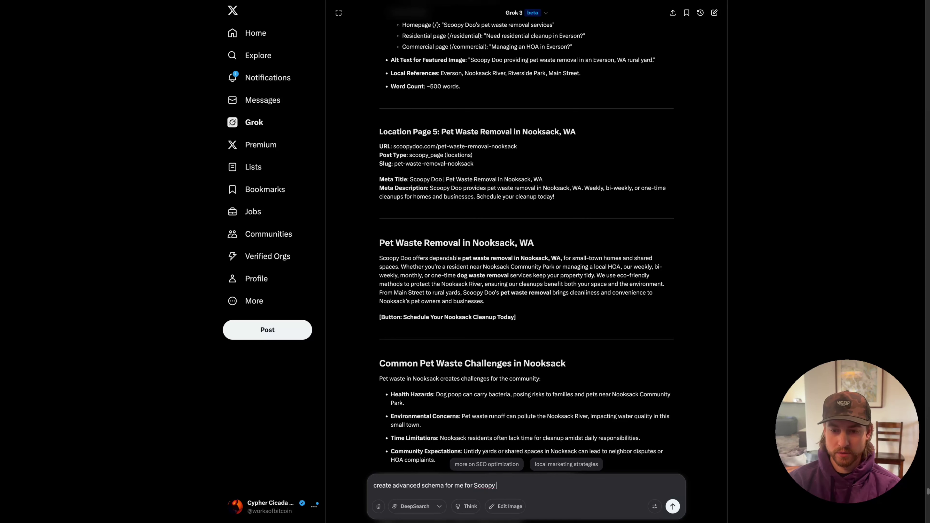
text(y)
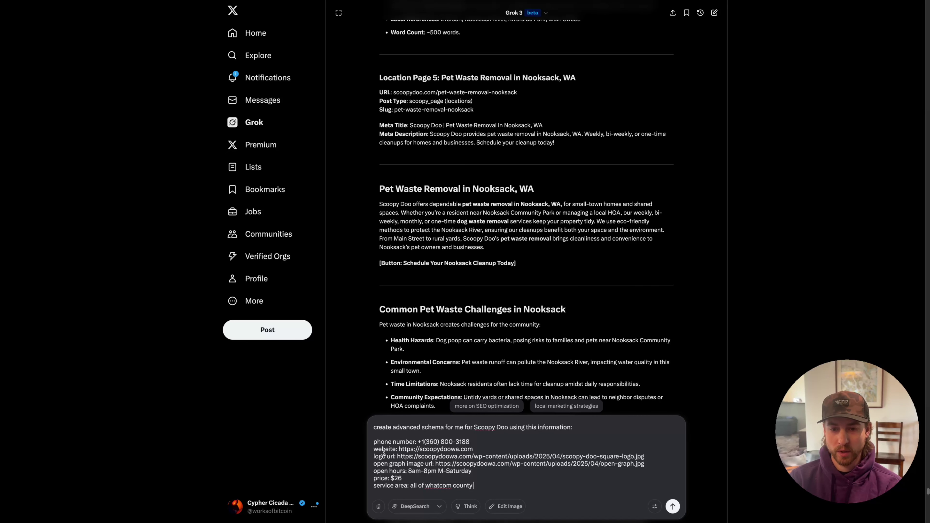
drag(374, 456, 398, 456)
mouse_move(3, 374)
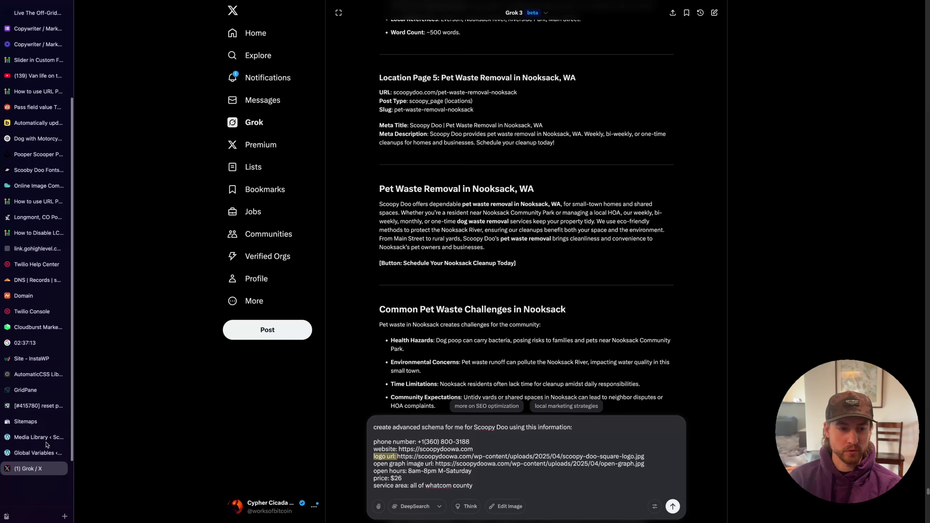
click(30, 439)
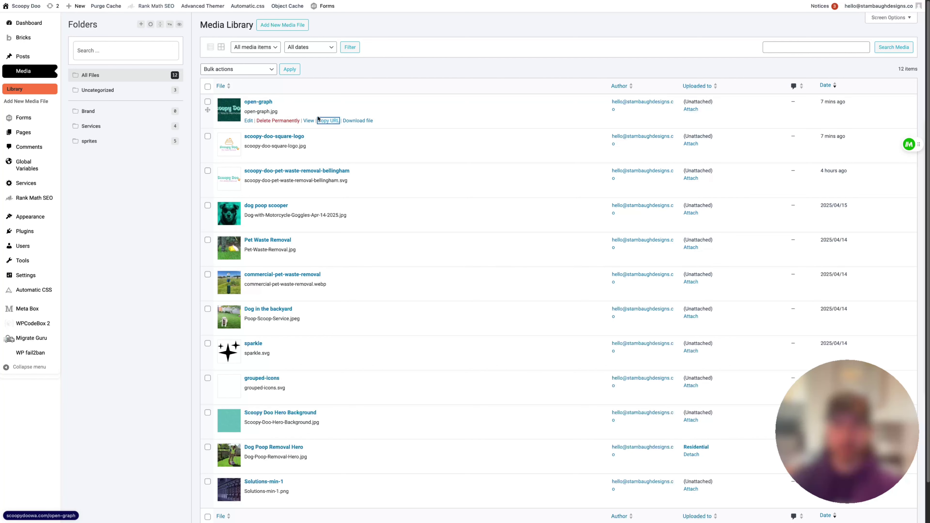
mouse_move(4, 257)
click(33, 462)
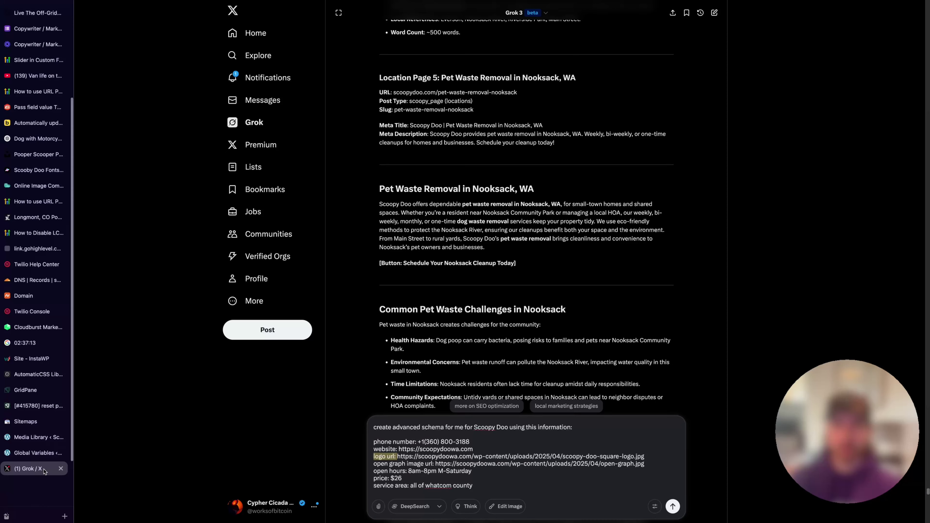
click(500, 482)
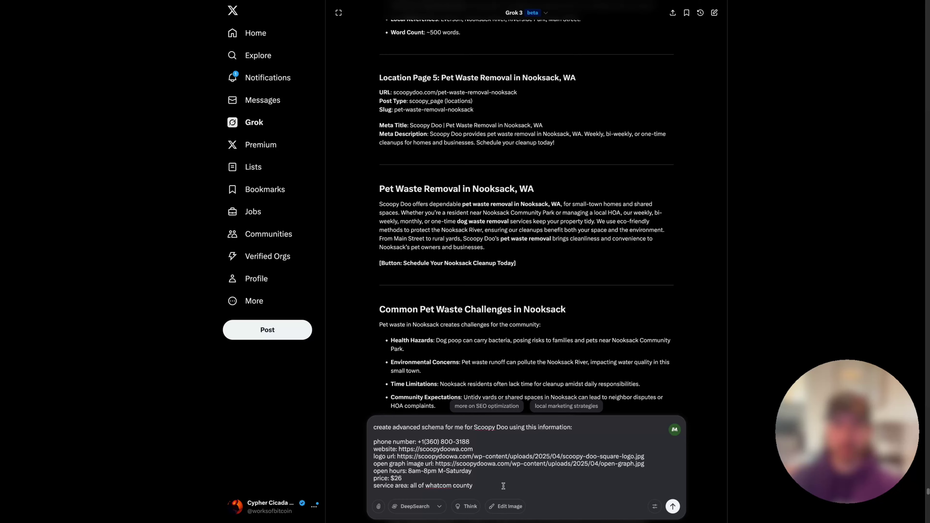
click(672, 506)
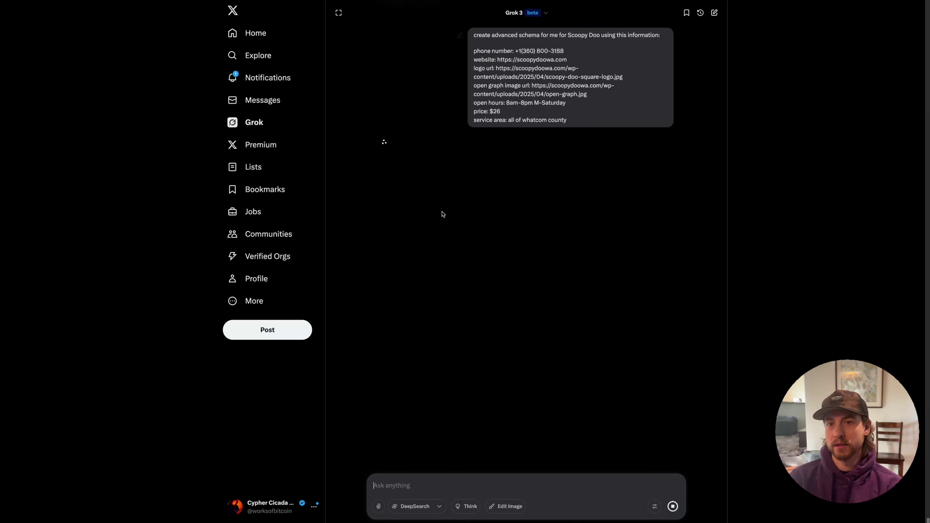
Open the Schema Markup Validator and choose the Code snippet test
mouse_move(21, 380)
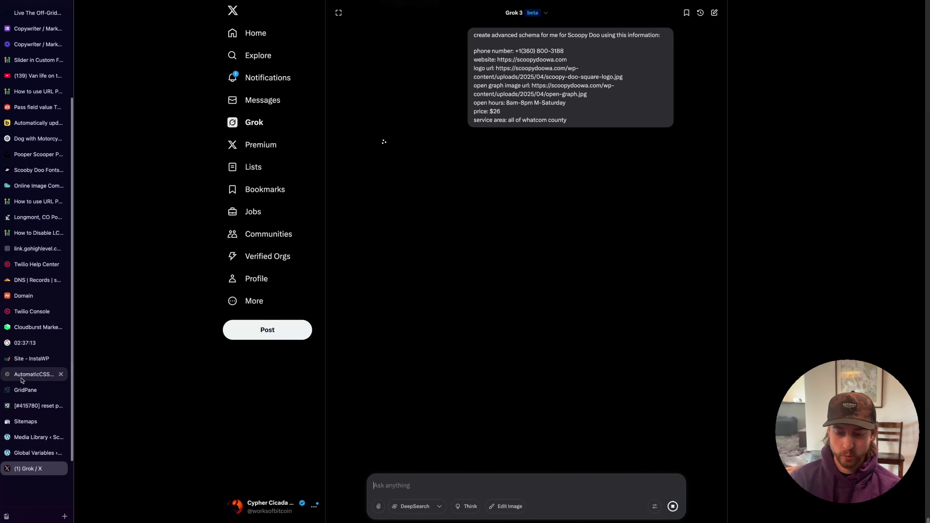
key(super+t)
text(schema)
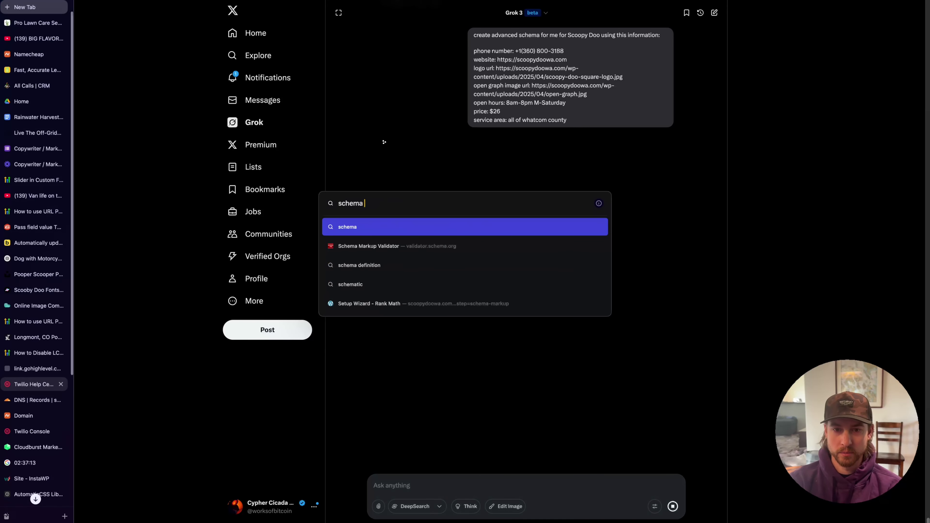
click(410, 250)
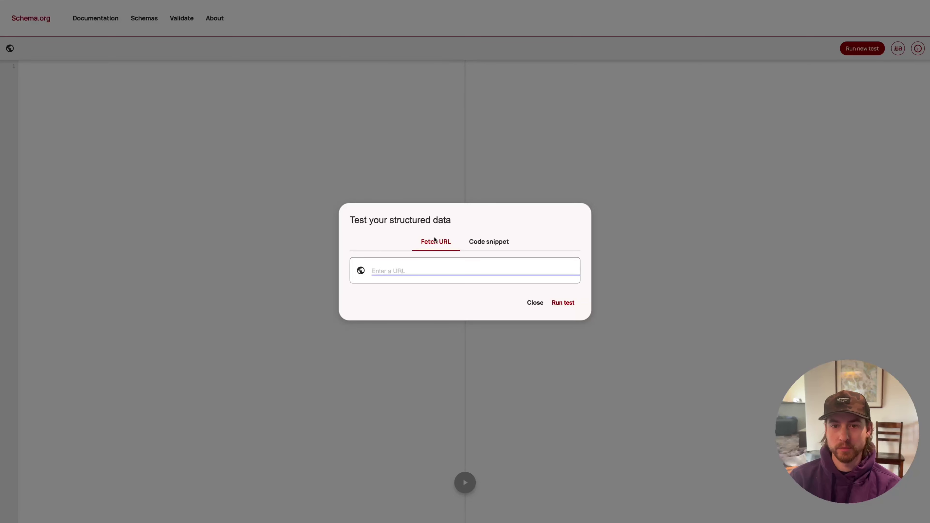
click(491, 242)
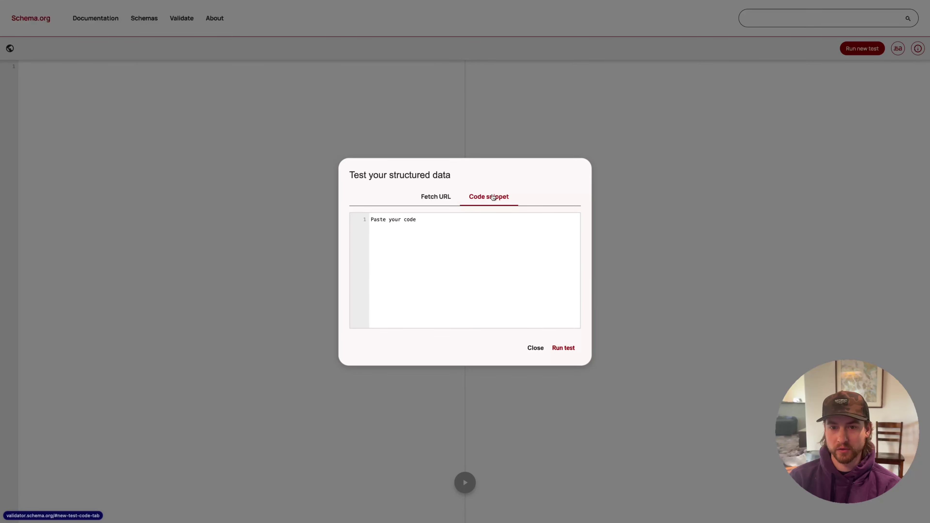
Review Grok's generated JSON-LD, checking the logo URL and the sameAs social profile links
mouse_move(21, 488)
scroll(22, 461, down, 5)
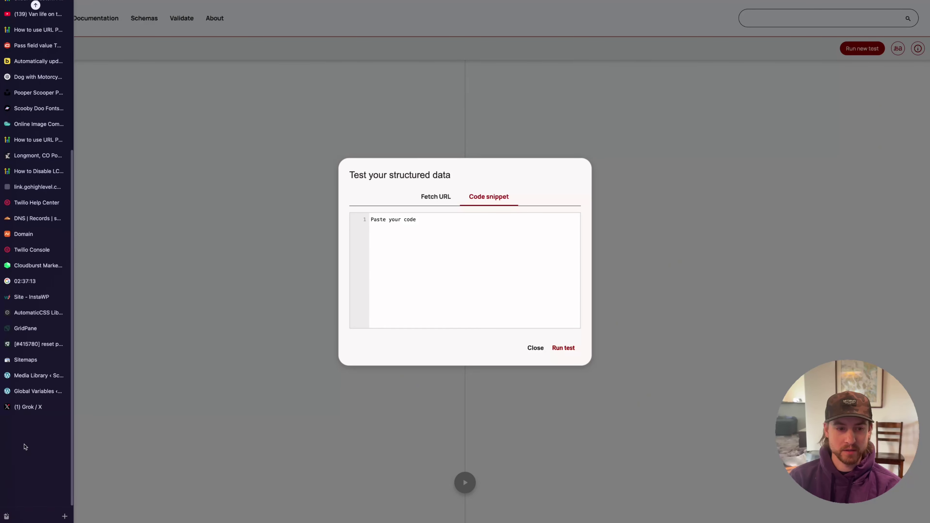
click(22, 414)
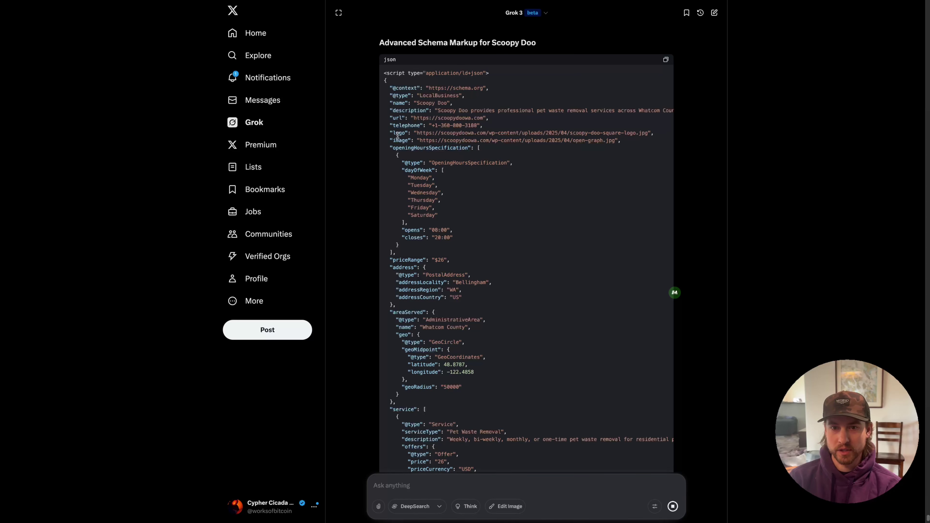
drag(456, 133, 547, 134)
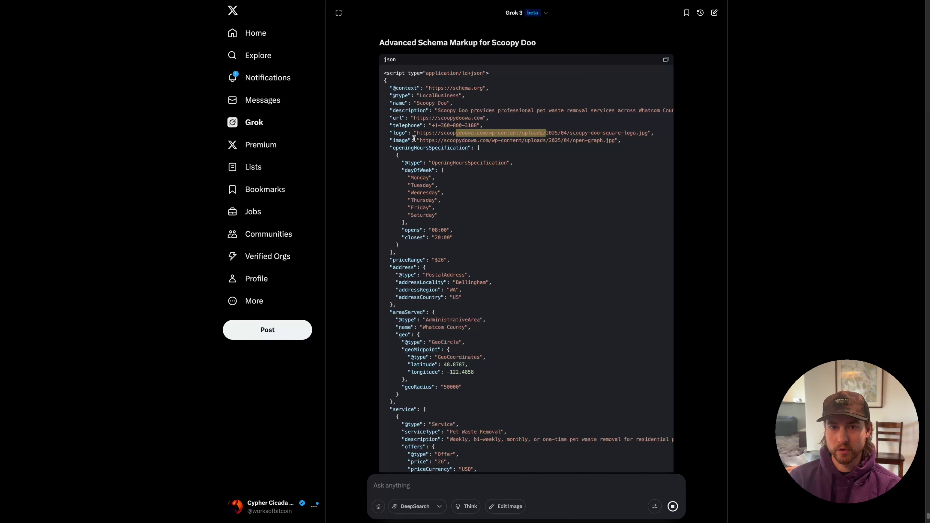
drag(474, 141, 598, 148)
click(539, 167)
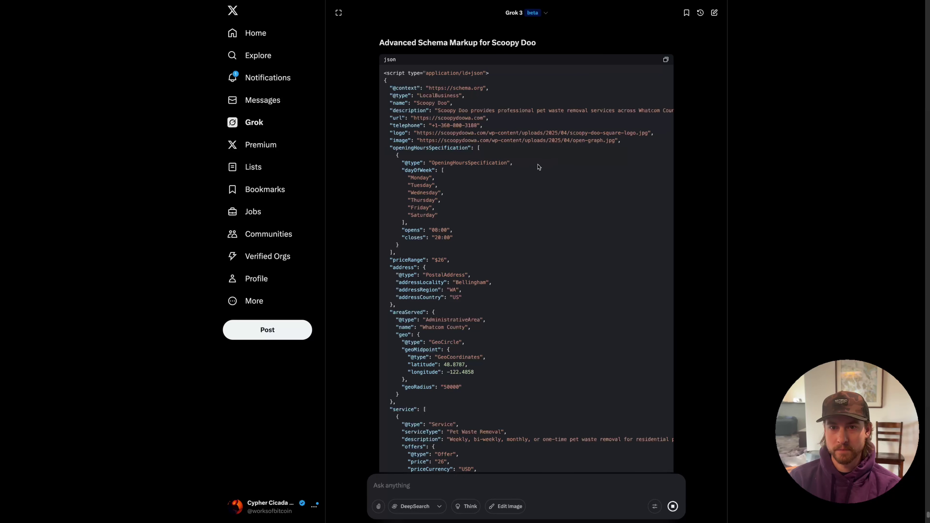
scroll(465, 258, down, 1)
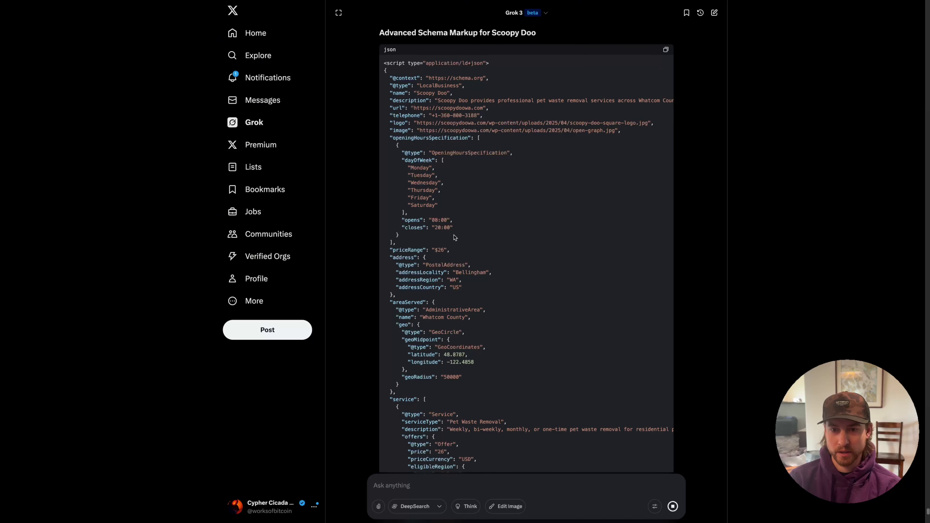
scroll(477, 270, down, 3)
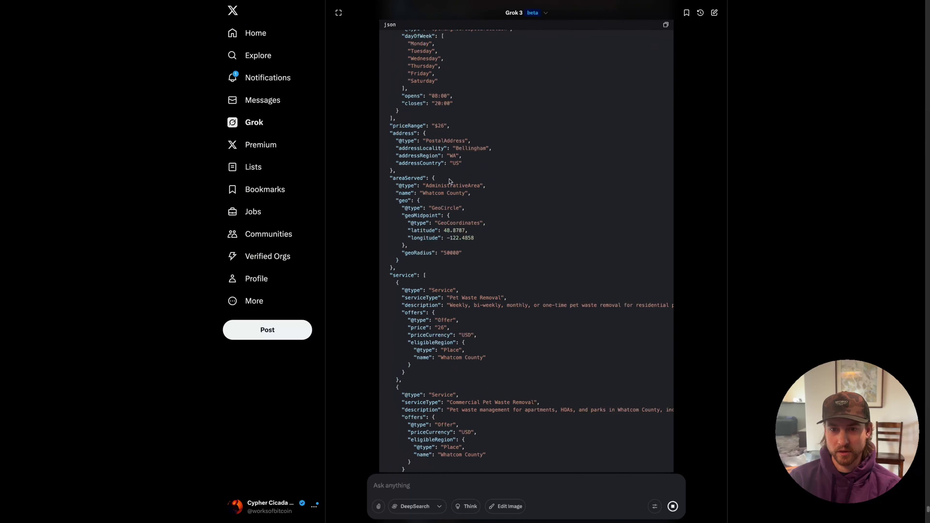
scroll(521, 246, down, 1)
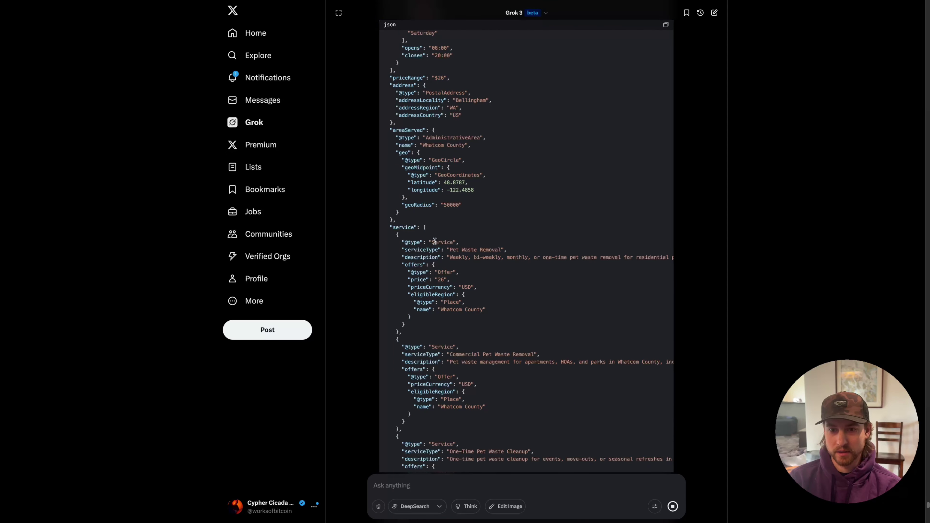
scroll(450, 241, down, 1)
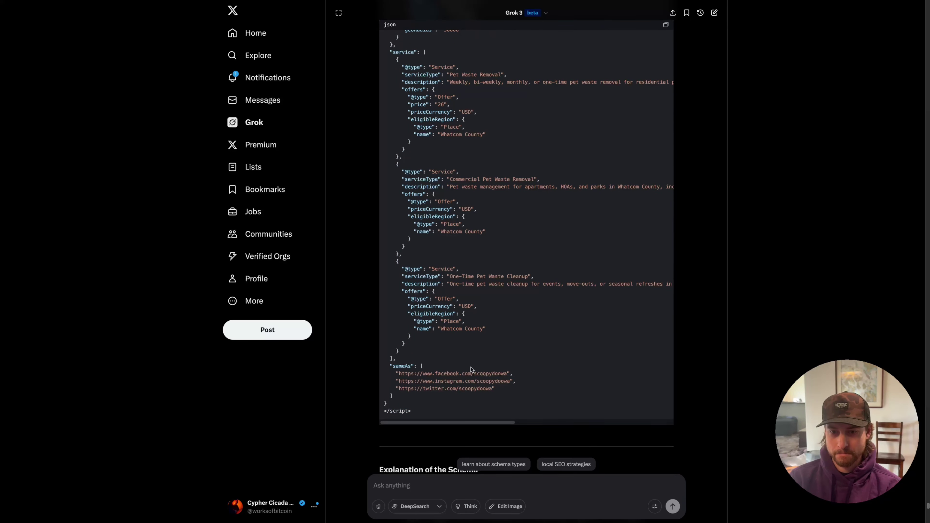
drag(496, 389, 393, 372)
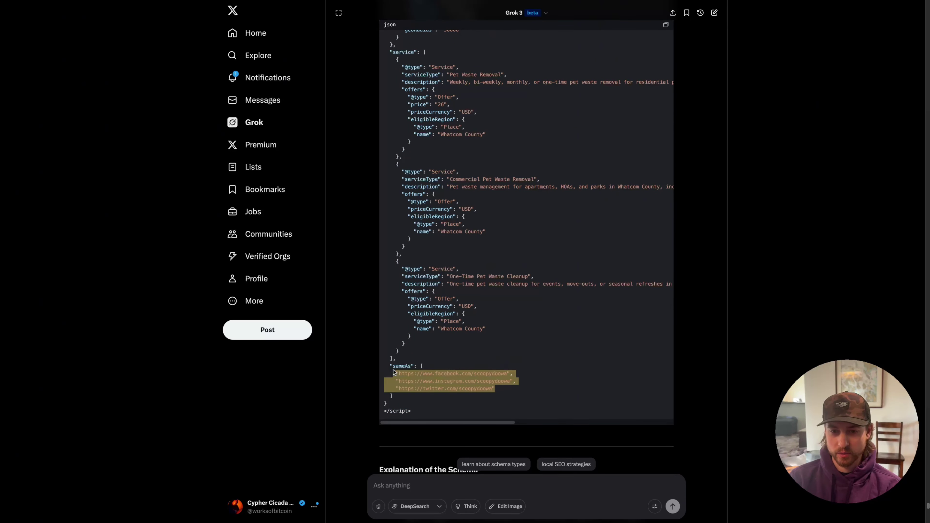
click(530, 396)
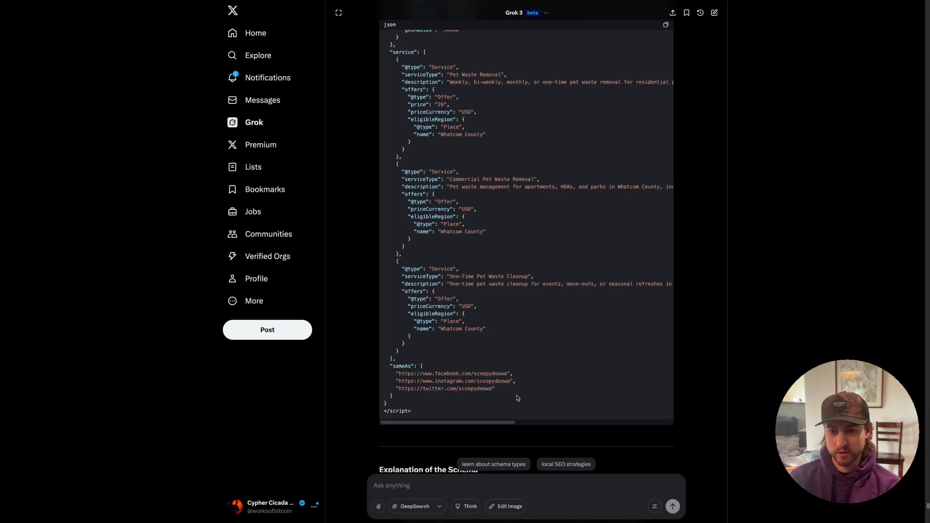
drag(495, 389, 437, 386)
click(395, 373)
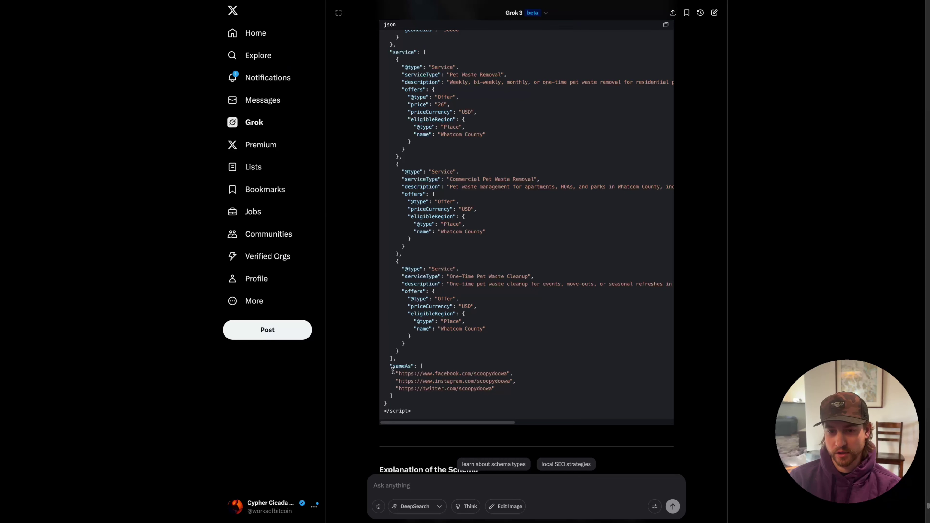
Copy the whole generated schema code and go back to the validator page
scroll(659, 41, up, 1)
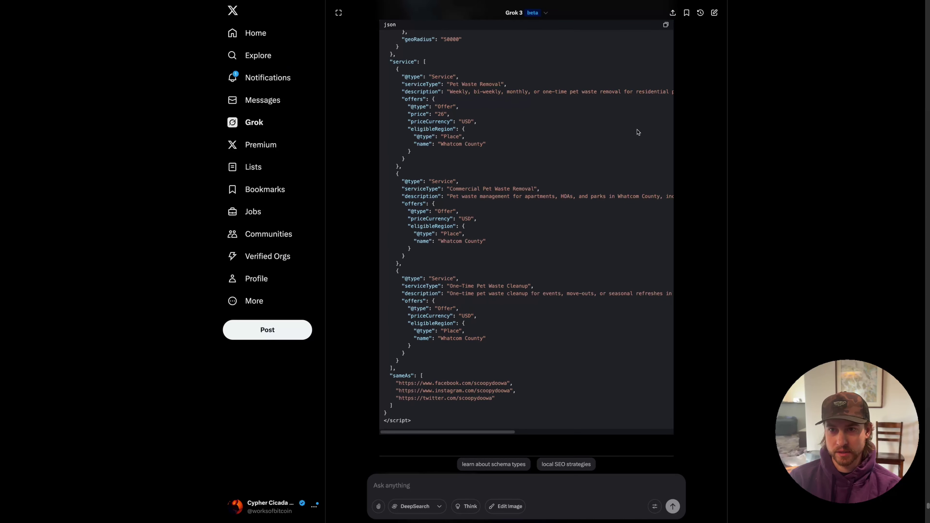
click(665, 24)
mouse_move(2, 330)
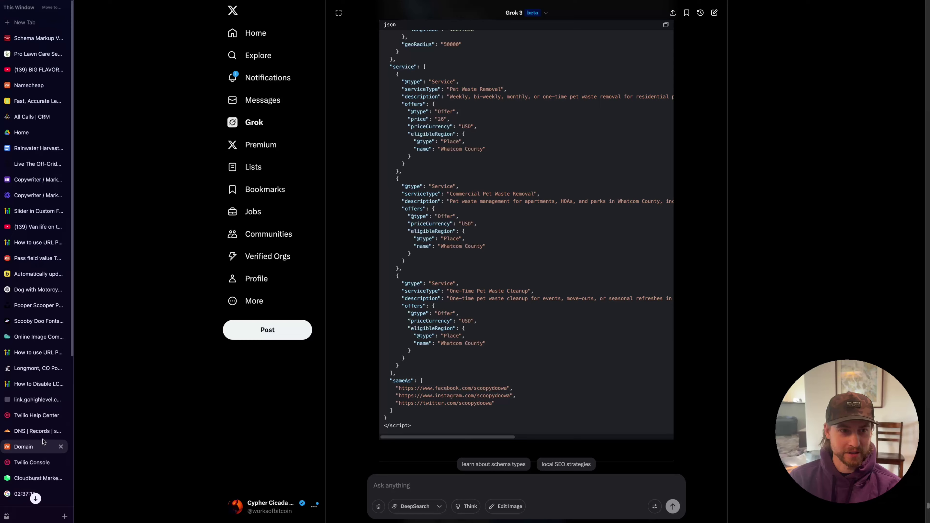
mouse_move(39, 438)
mouse_down()
mouse_move(45, 362)
mouse_move(40, 440)
mouse_up()
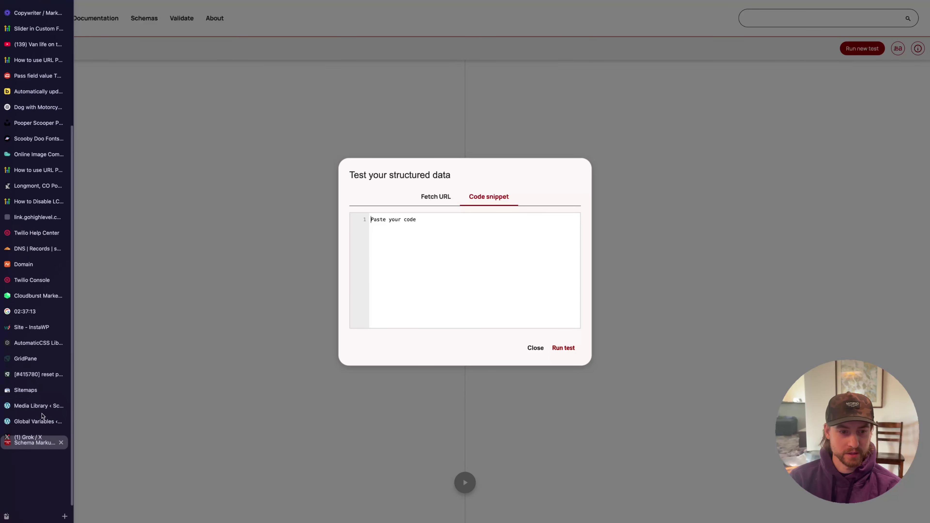
Paste the schema, delete the sameAs social links block and blank line, and run the test
click(414, 230)
key(super+v)
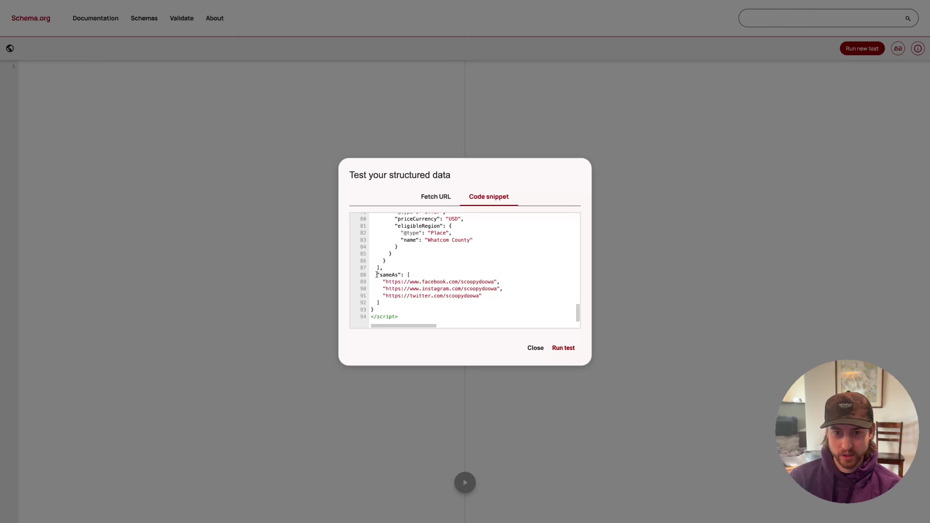
drag(377, 274, 427, 300)
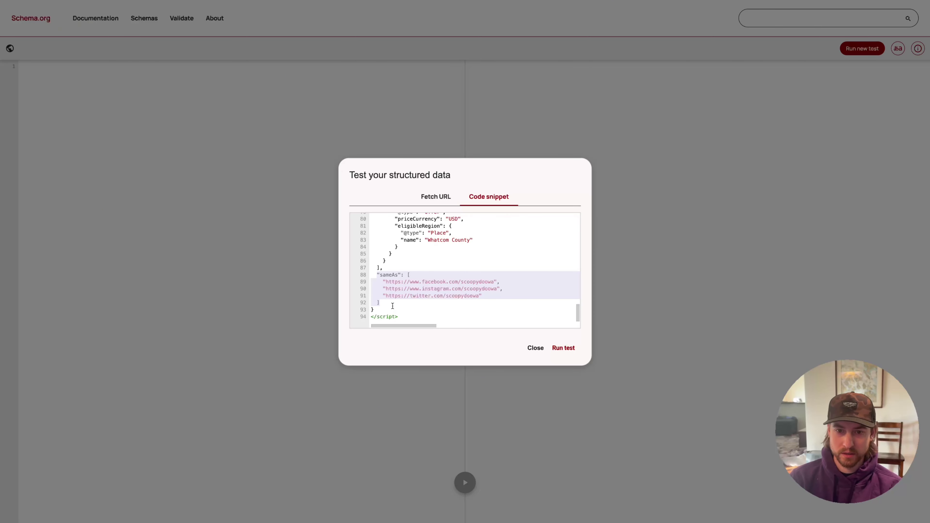
key(BackSpace)
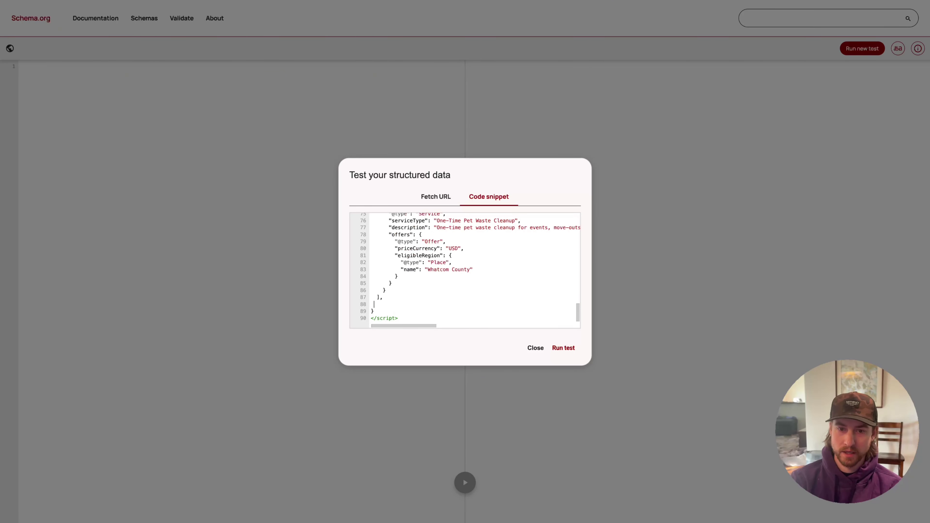
key(BackSpace)
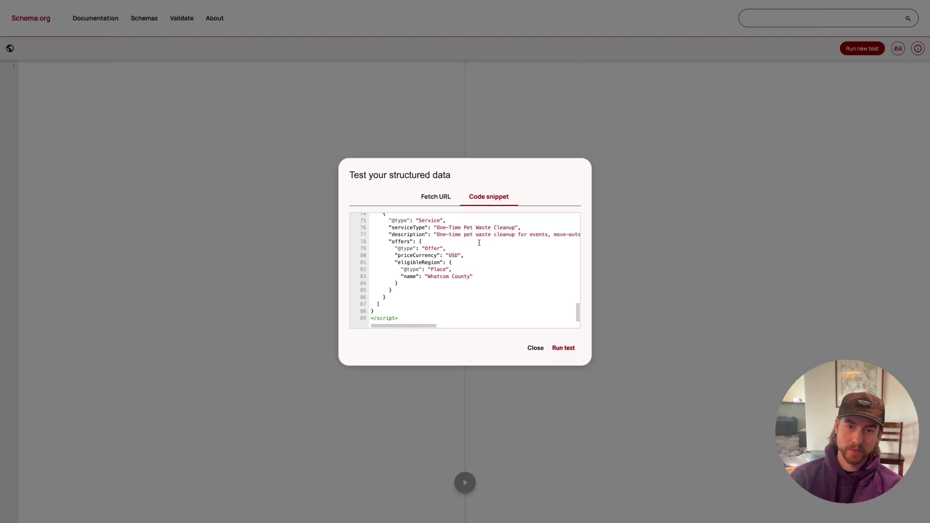
scroll(410, 293, up, 2)
scroll(403, 296, down, 2)
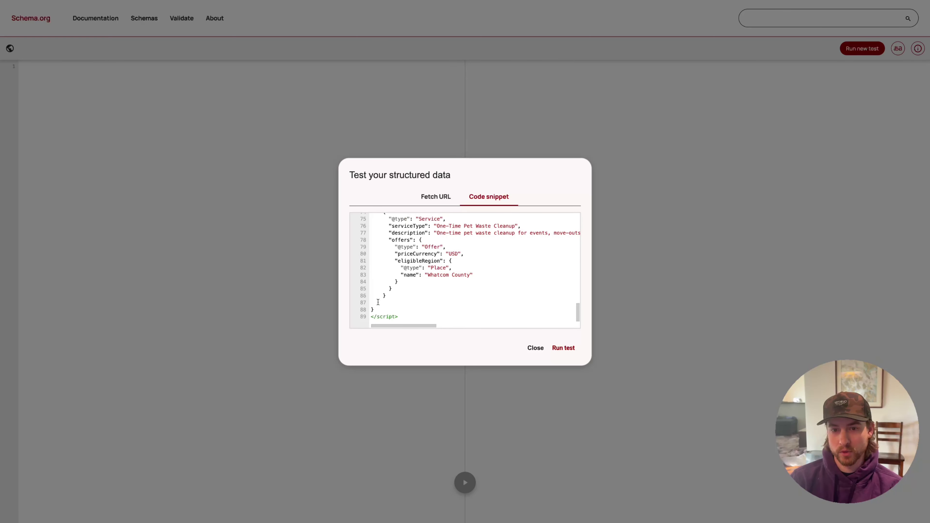
scroll(392, 278, up, 1)
scroll(390, 309, up, 10)
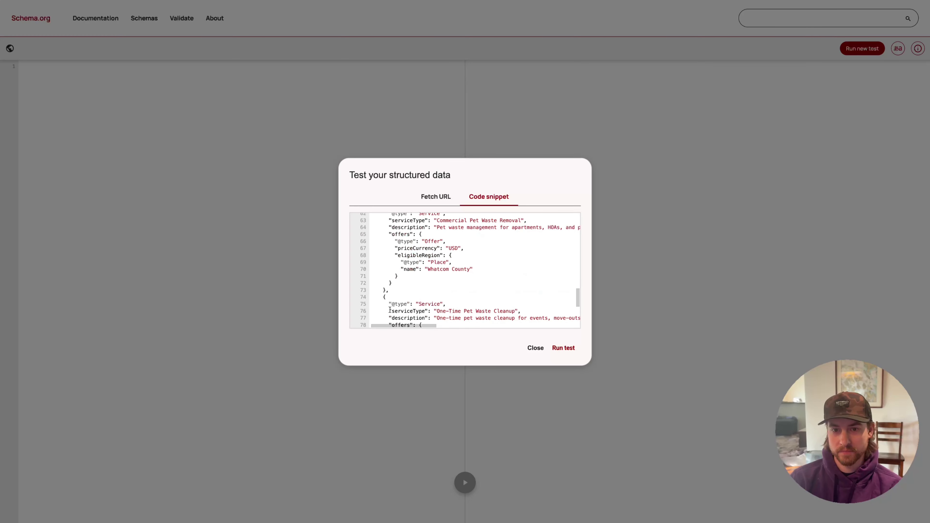
scroll(391, 307, down, 10)
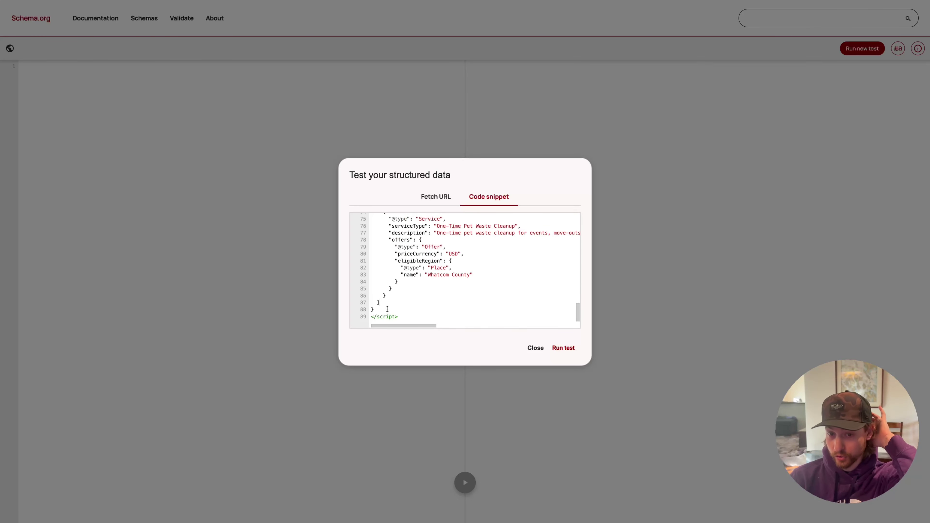
click(562, 347)
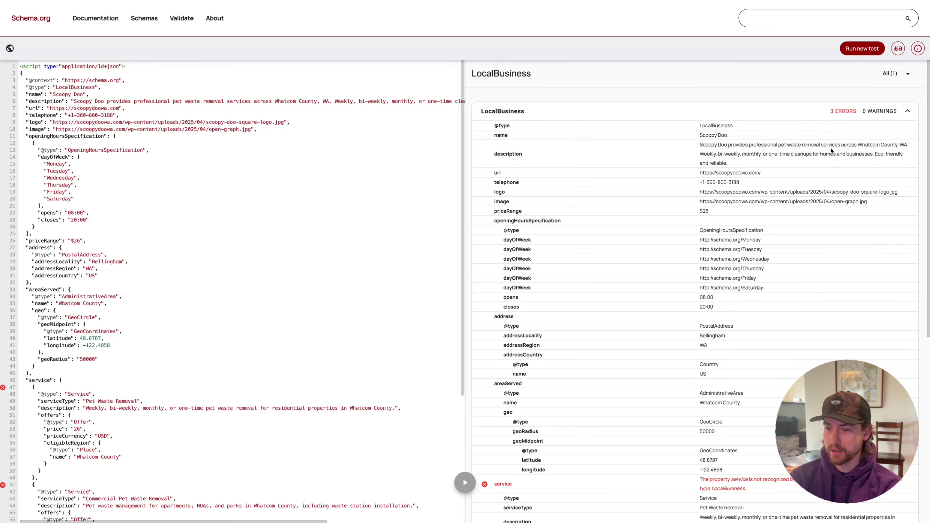
Copy the validator's 'service not recognized' error and send it to Grok
scroll(751, 309, down, 5)
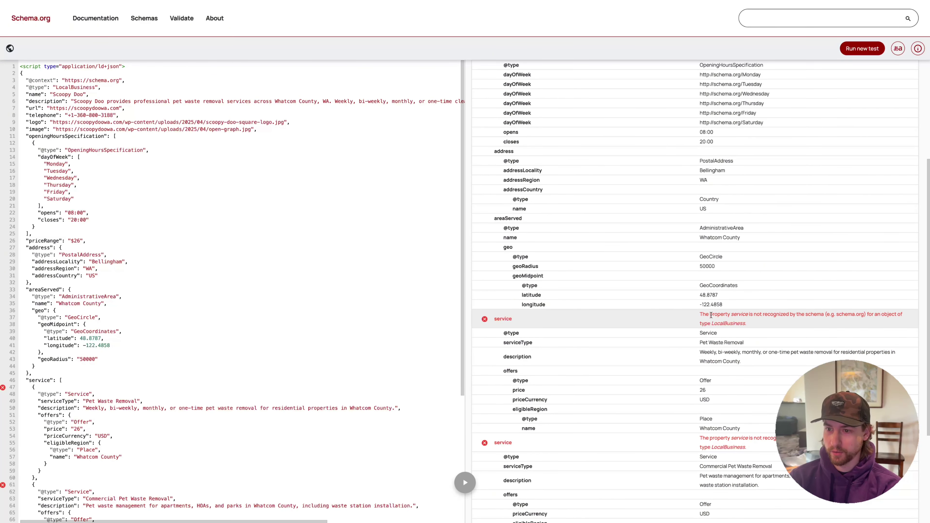
drag(760, 321, 695, 318)
key(super+c)
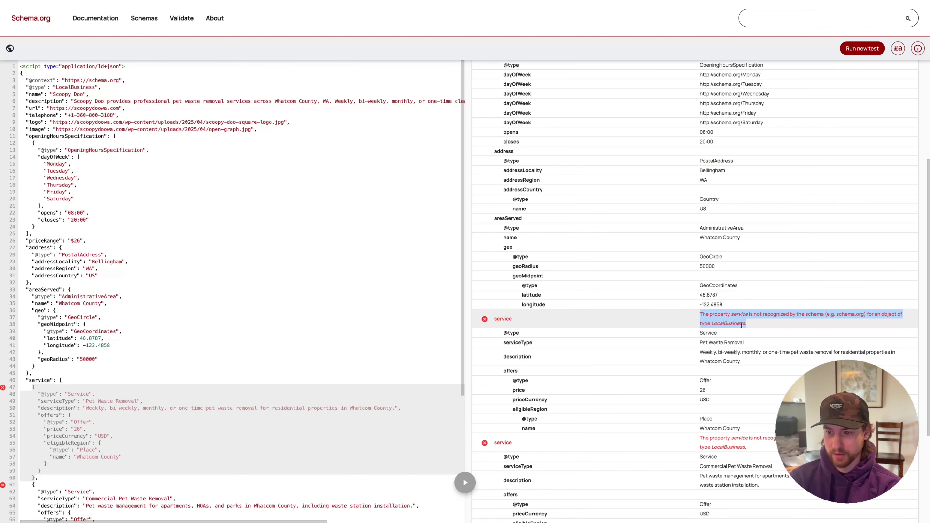
scroll(741, 325, down, 4)
mouse_move(2, 333)
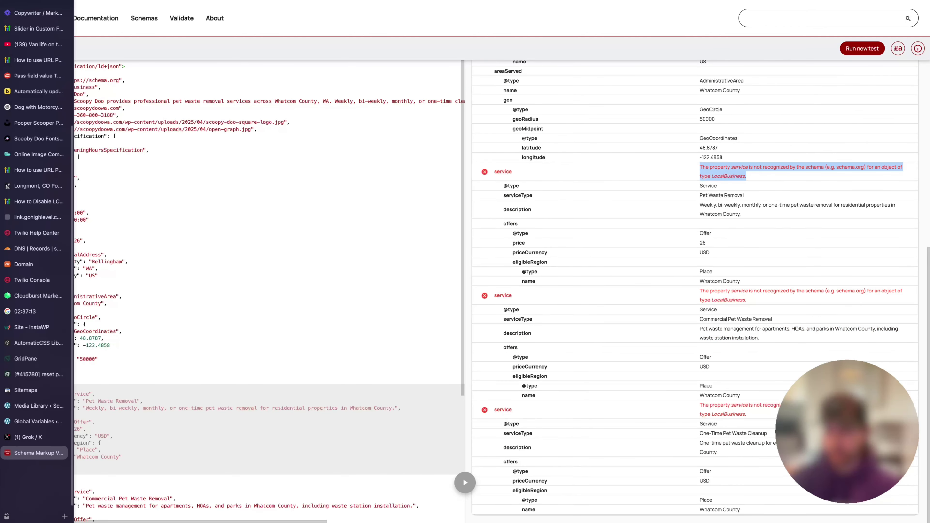
click(49, 437)
click(433, 477)
key(super+v)
key(Return)
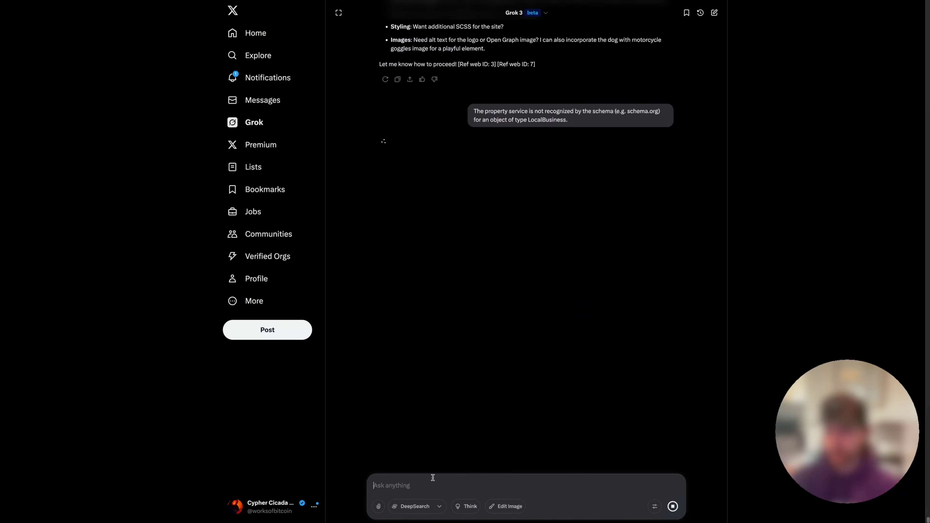
Paste Grok's revised makesOffer schema into a new Schema.org Validator test
scroll(475, 285, up, 7)
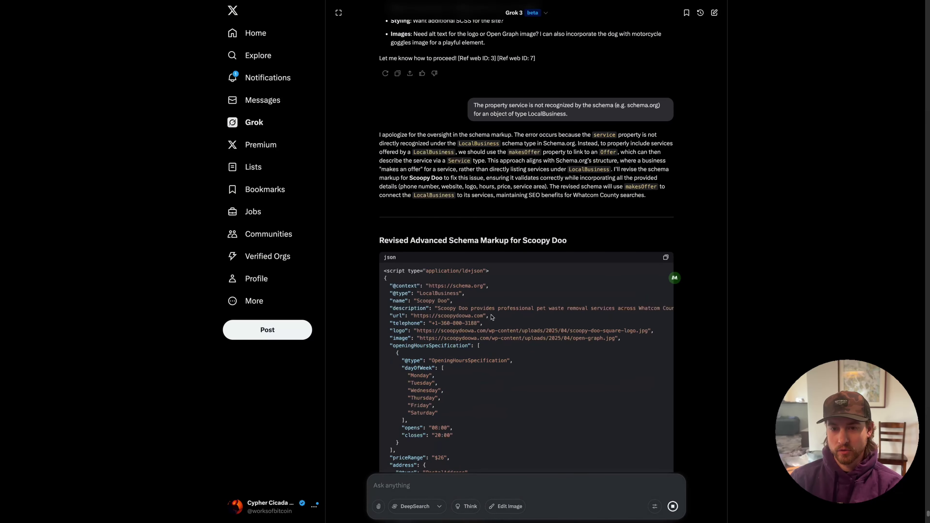
scroll(493, 318, down, 5)
click(666, 96)
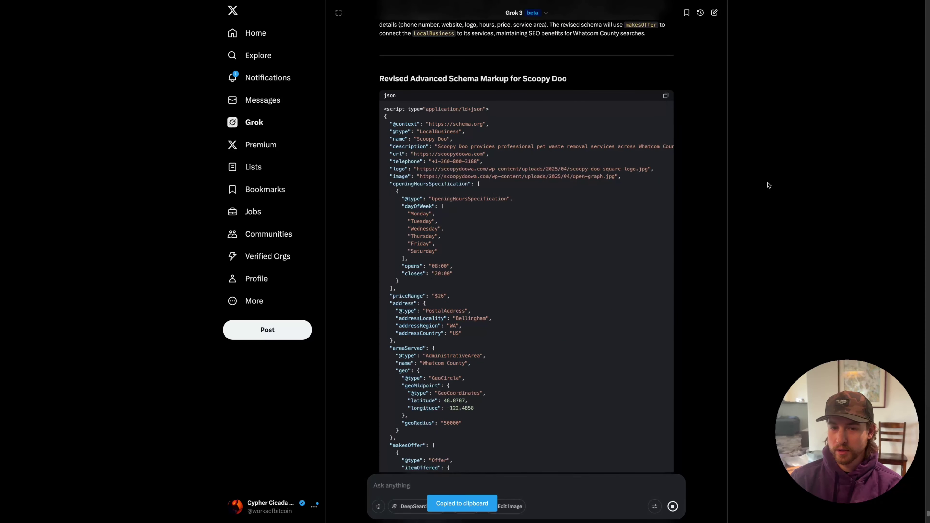
click(18, 451)
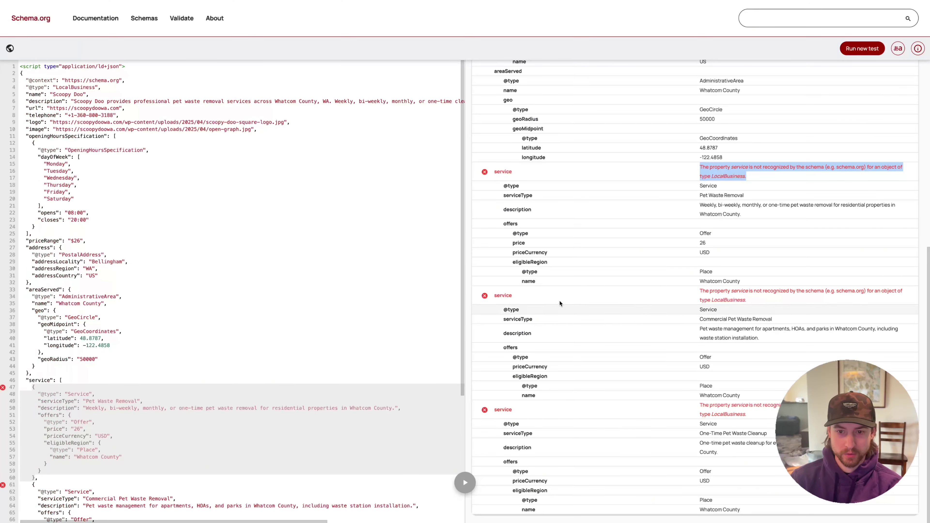
click(864, 49)
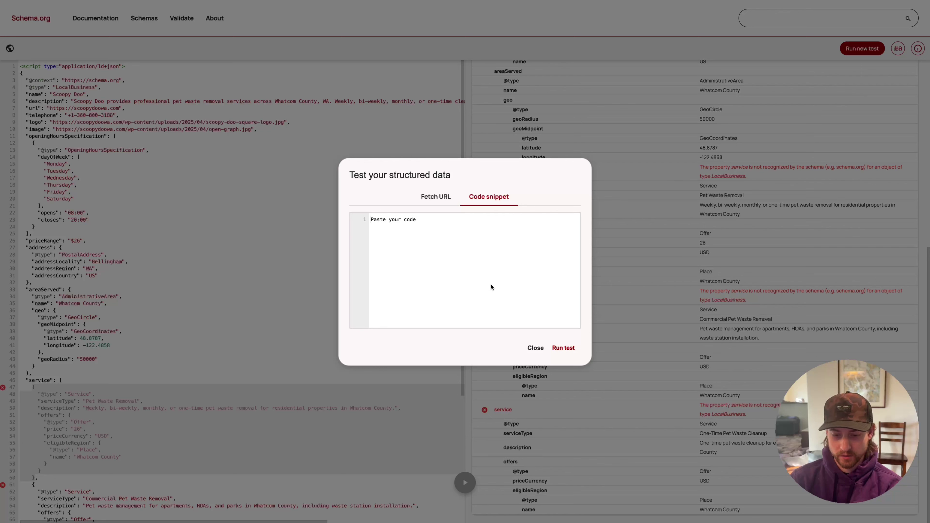
key(super+v)
Remove the sameAs block and rerun the test, getting 0 errors and 0 warnings
drag(376, 273, 421, 304)
key(BackSpace)
key(BackSpace)
key(BackSpace)
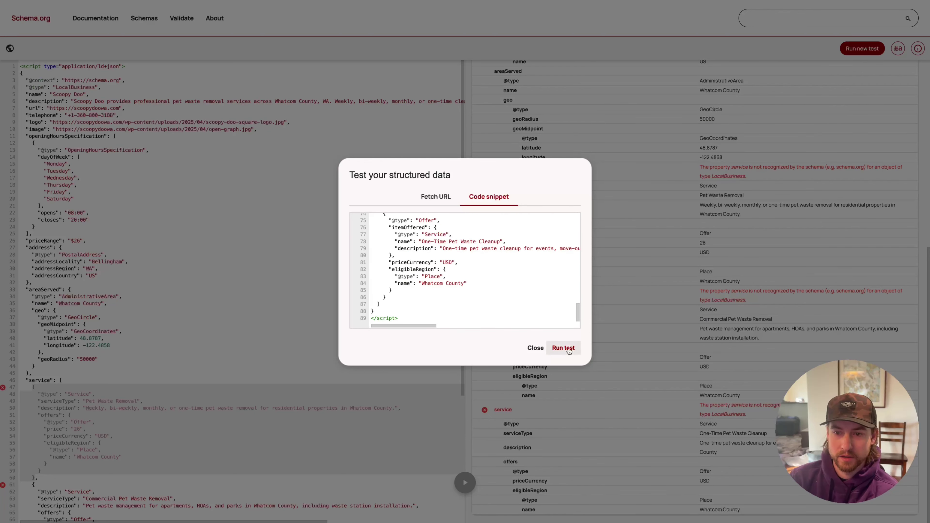
click(568, 351)
scroll(665, 278, down, 10)
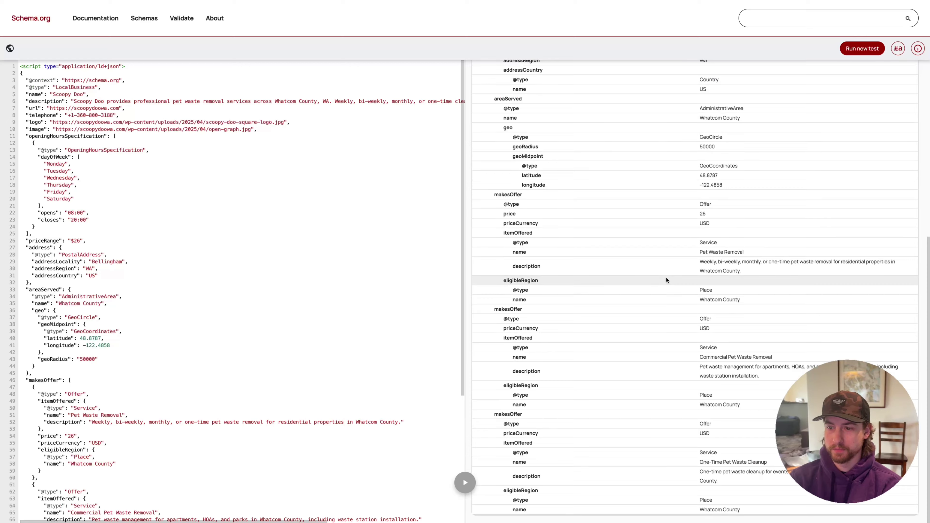
scroll(666, 279, up, 7)
scroll(666, 278, down, 7)
scroll(669, 288, up, 8)
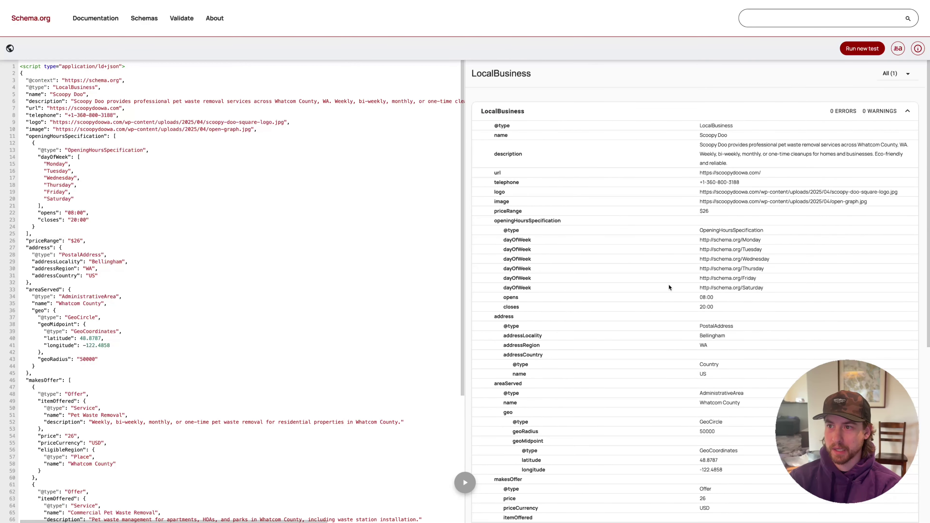
Save the Bricks settings with the Scoopy Doo schema in the Header scripts field
mouse_move(0, 348)
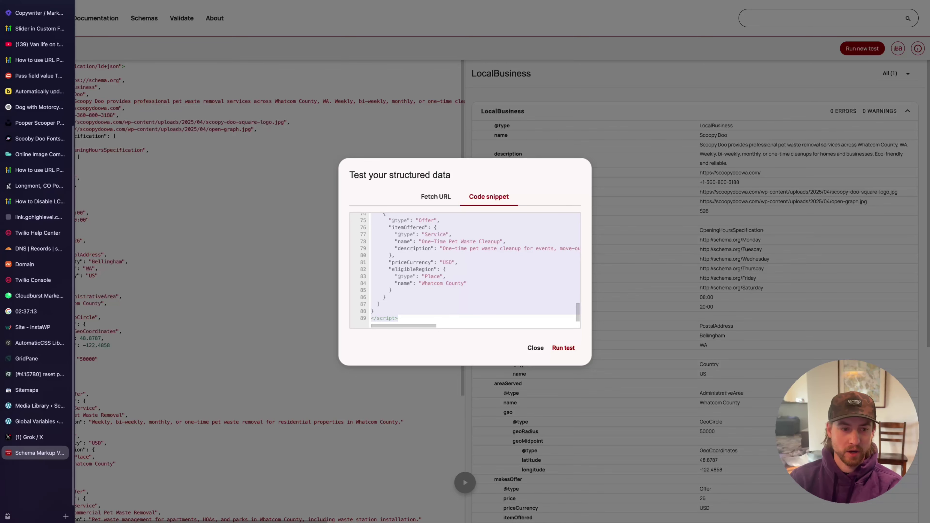
click(34, 406)
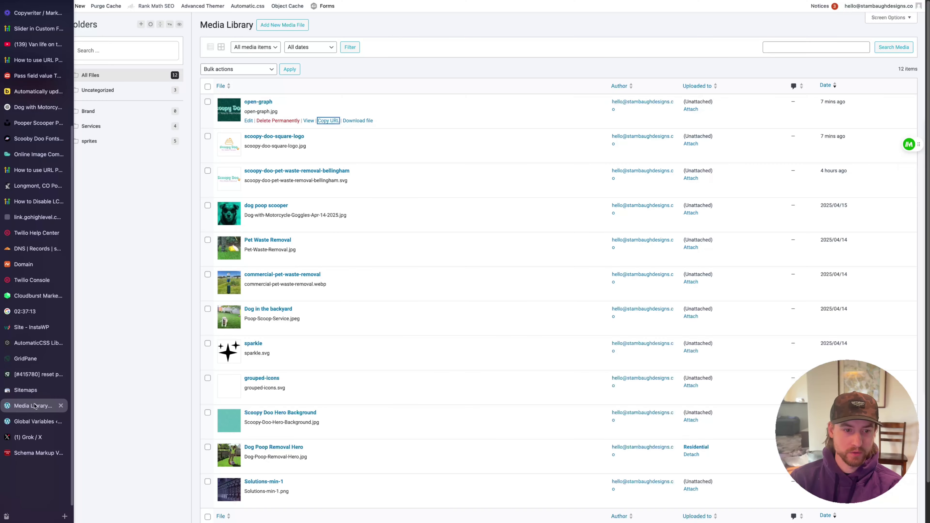
mouse_move(26, 39)
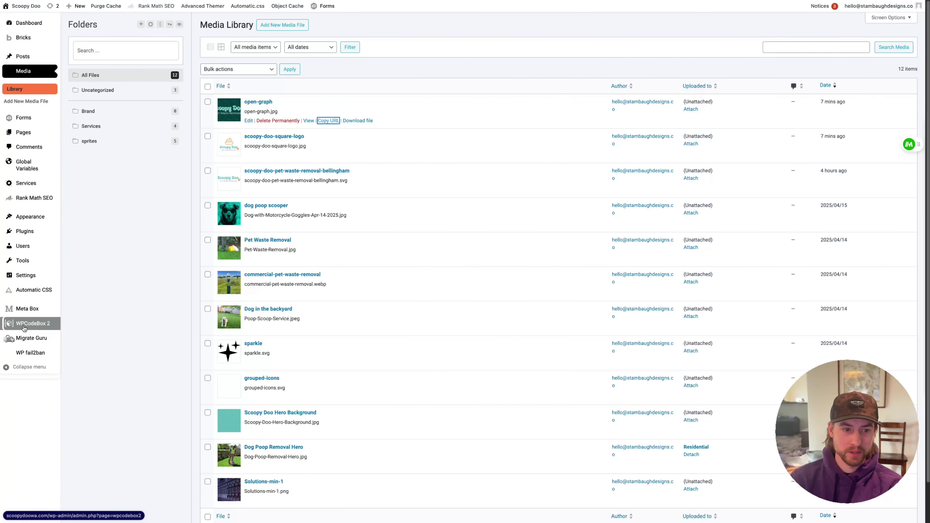
mouse_move(80, 28)
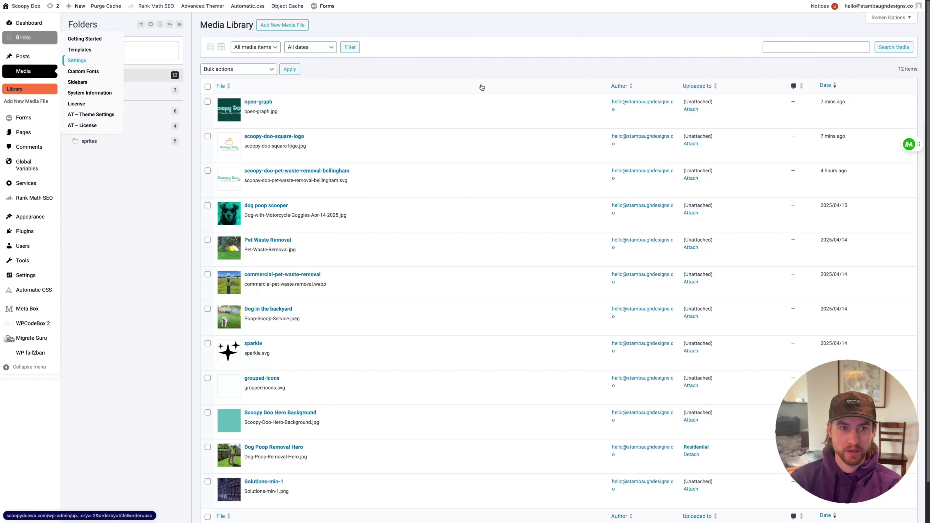
scroll(344, 270, down, 8)
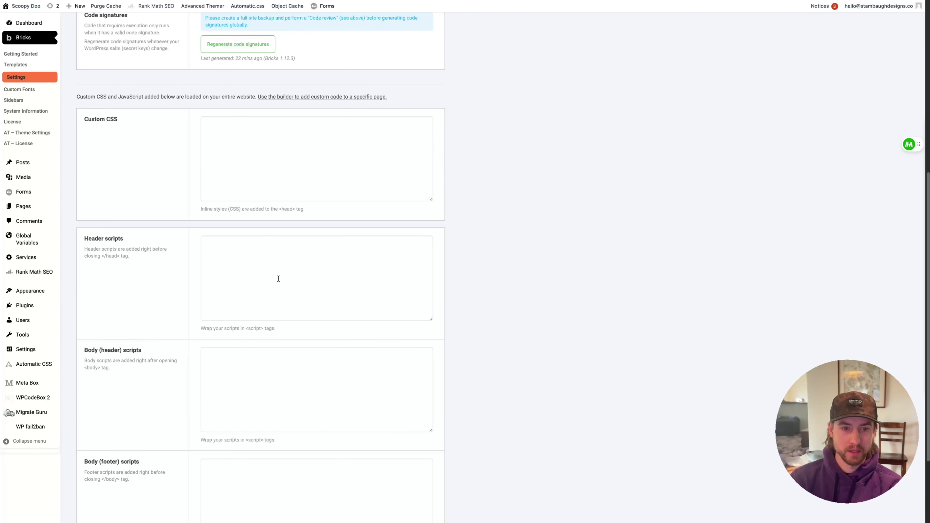
click(335, 253)
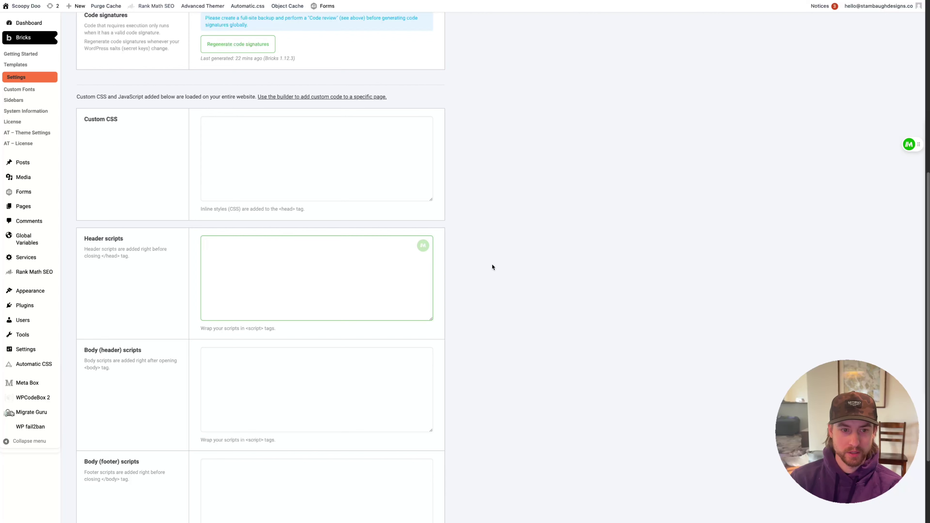
click(27, 437)
click(27, 406)
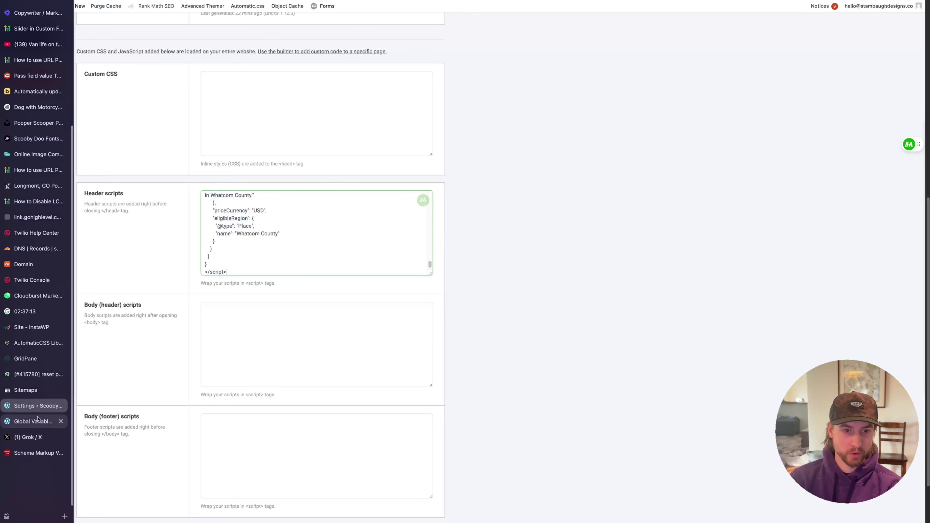
scroll(139, 261, down, 2)
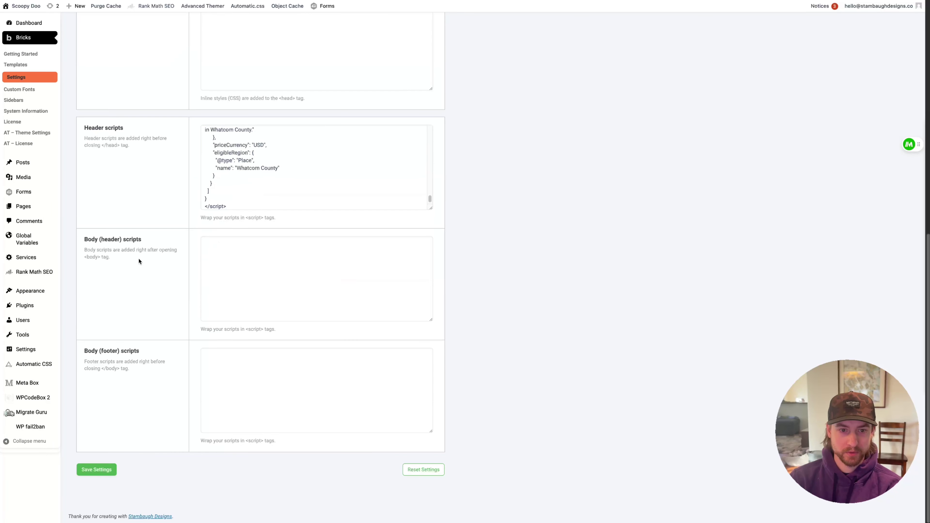
click(96, 470)
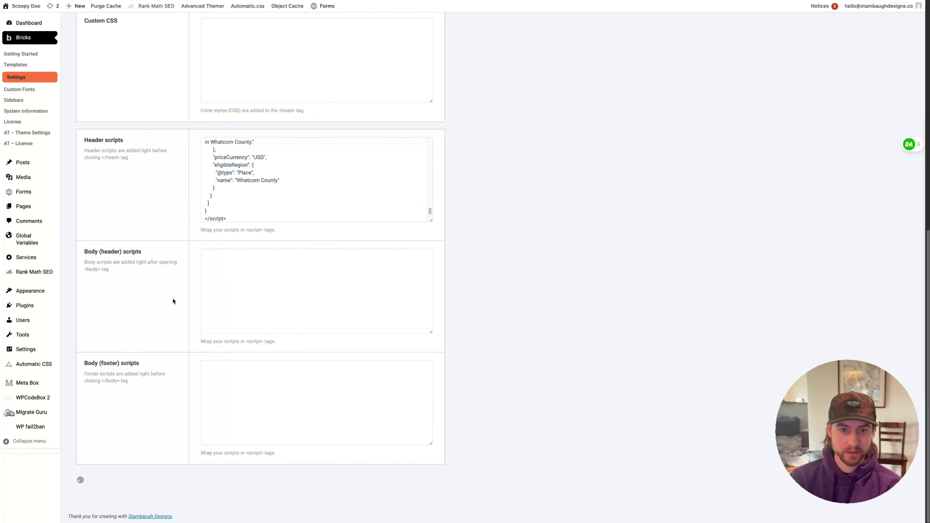
Enlarge the Header scripts field to review the JSON-LD, then bring up the Second Brain checklist
scroll(156, 251, down, 10)
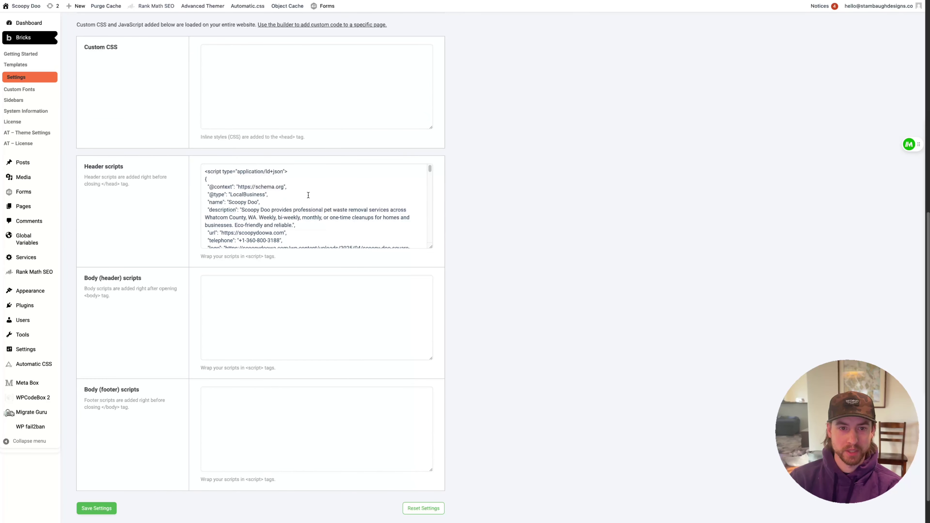
drag(432, 250, 432, 383)
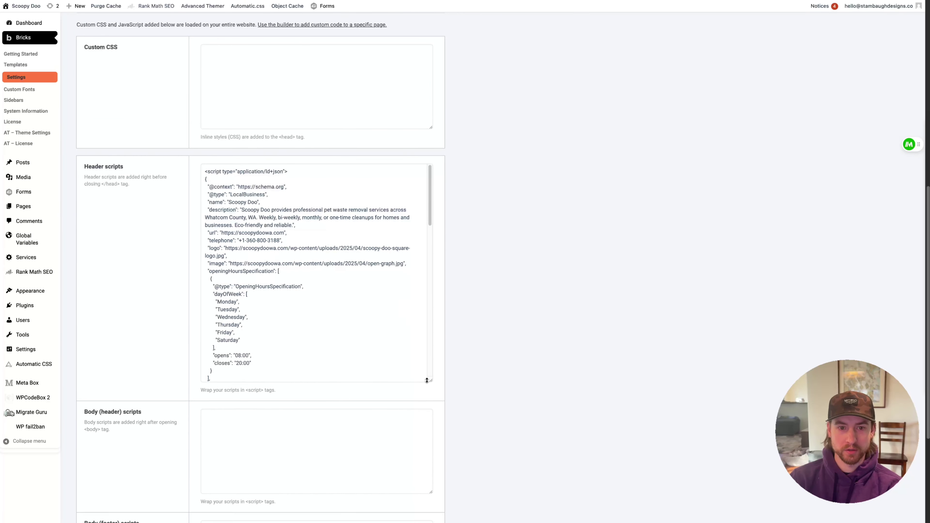
scroll(349, 281, down, 1)
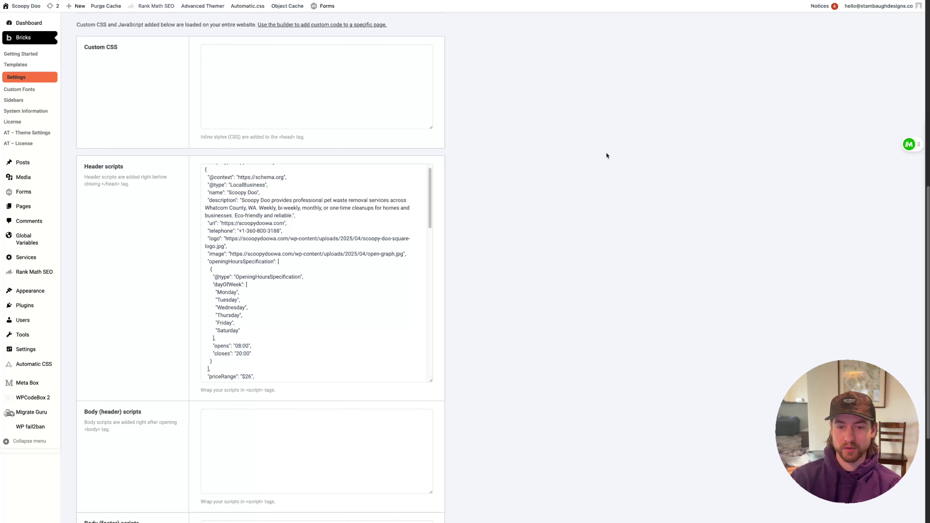
click(239, 189)
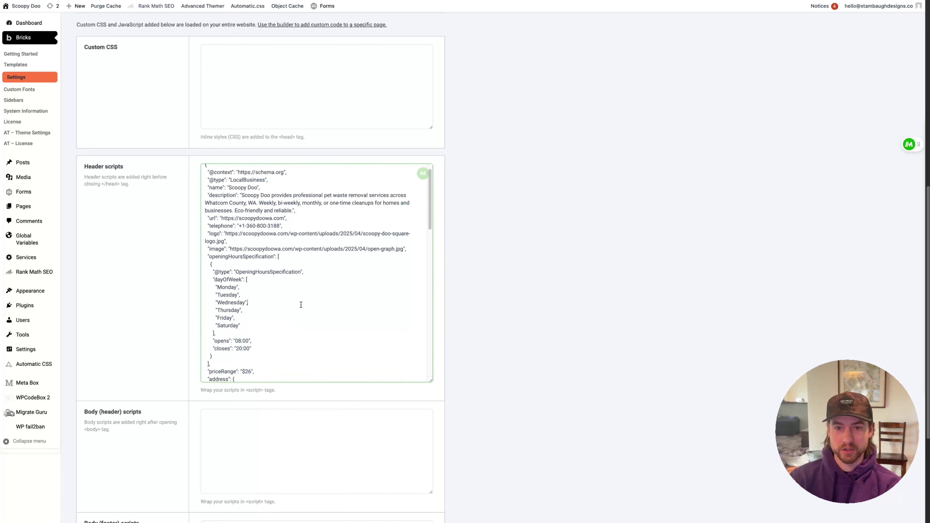
drag(263, 198, 316, 291)
scroll(316, 292, down, 3)
scroll(316, 291, down, 5)
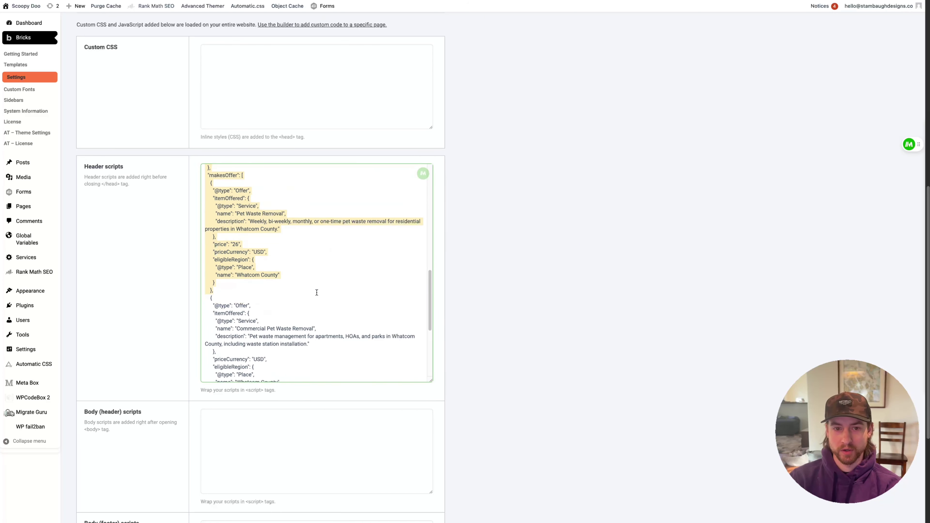
click(424, 296)
scroll(424, 295, down, 4)
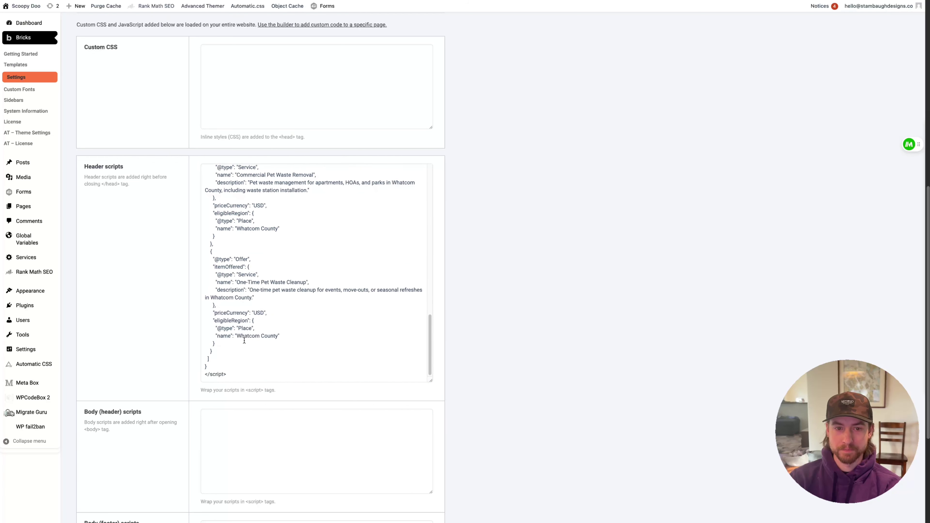
scroll(276, 310, up, 3)
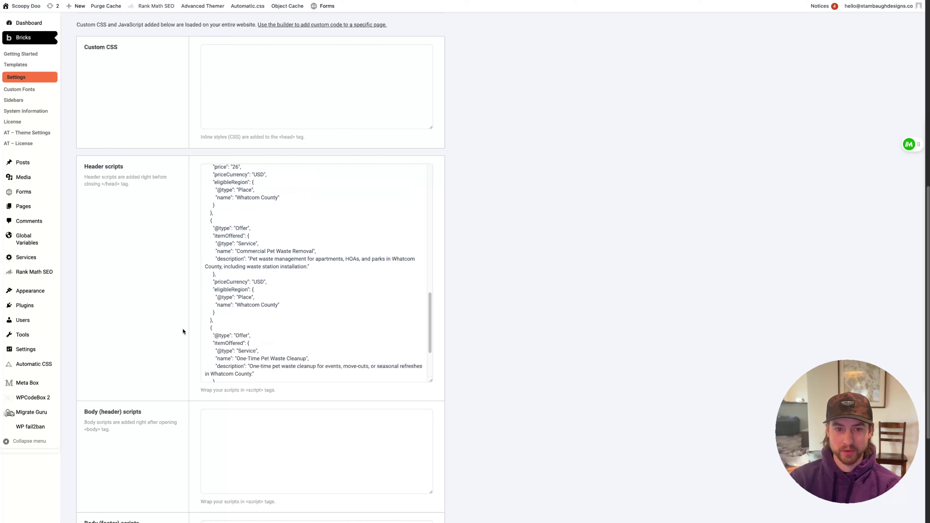
mouse_move(40, 425)
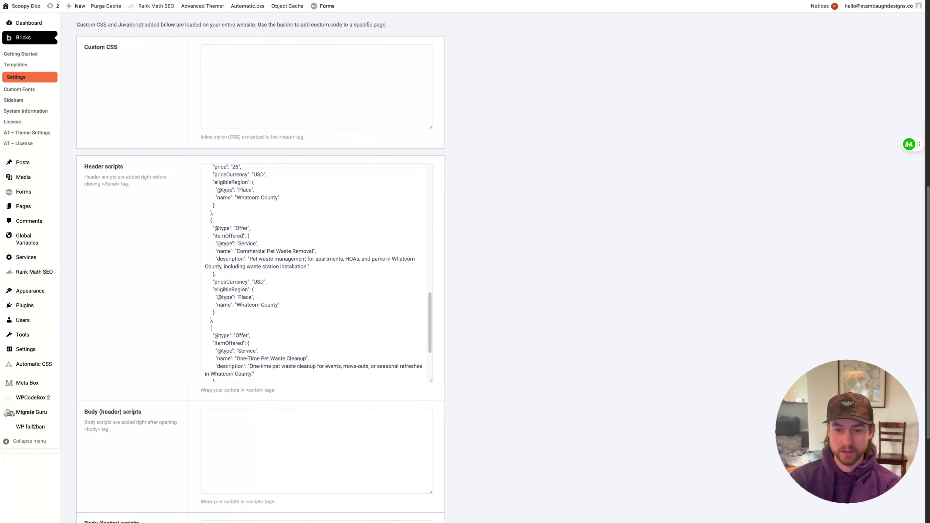
key(super+Tab)
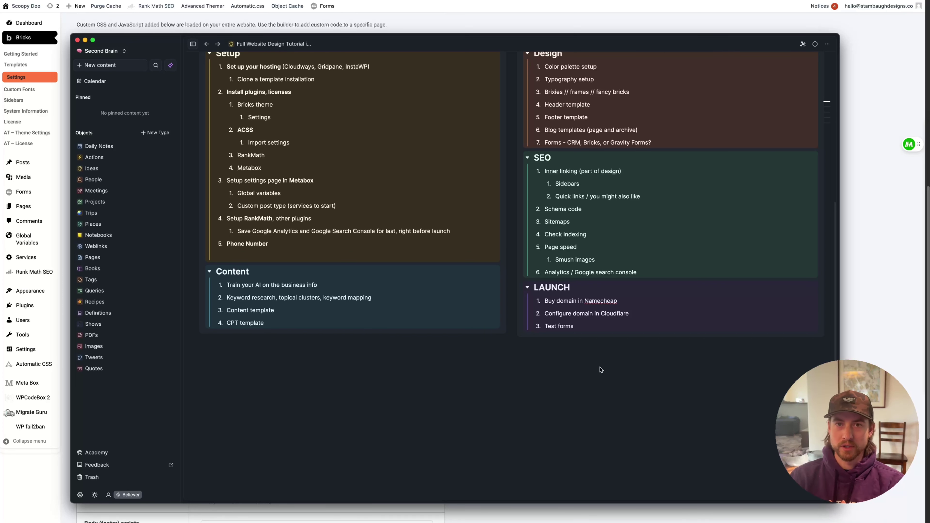
click(863, 318)
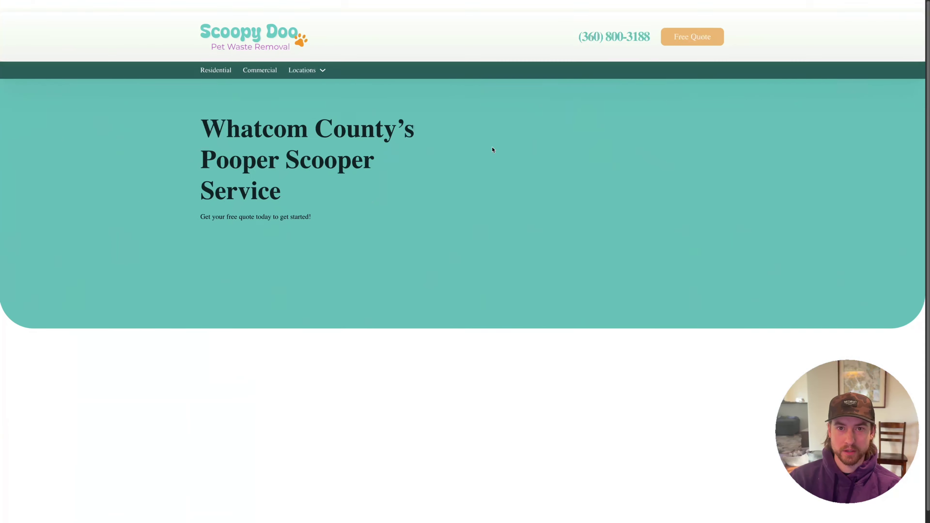
key(super+l)
text(https://scoopydoowa.com/sitemap.x)
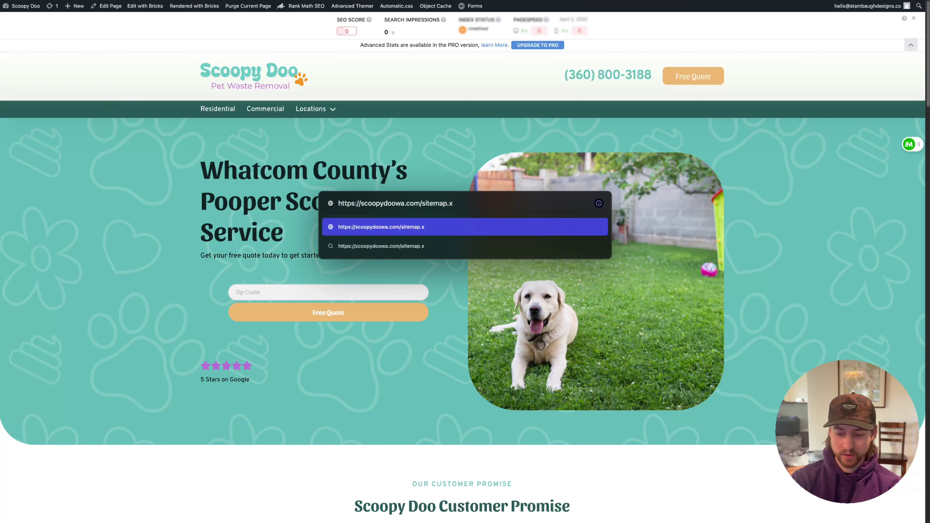
text(ml)
key(Return)
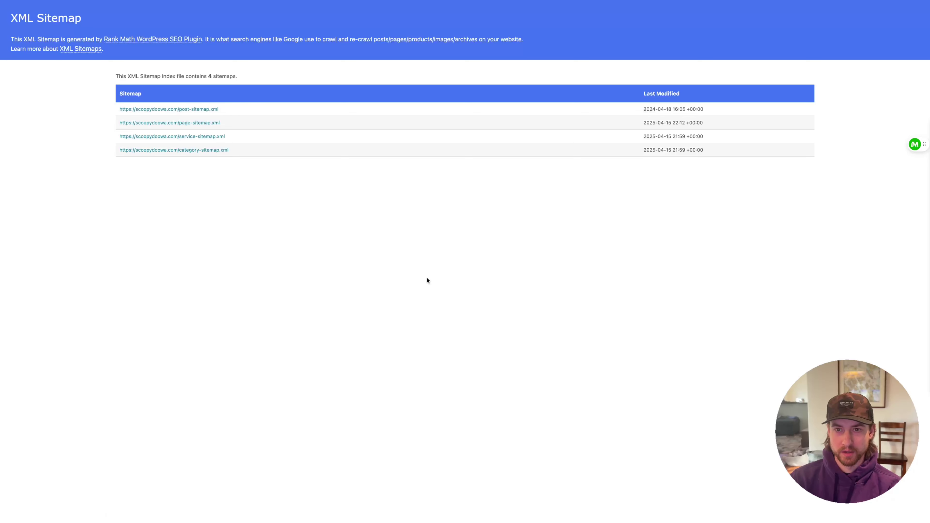
key(super+shift+c)
mouse_move(2, 366)
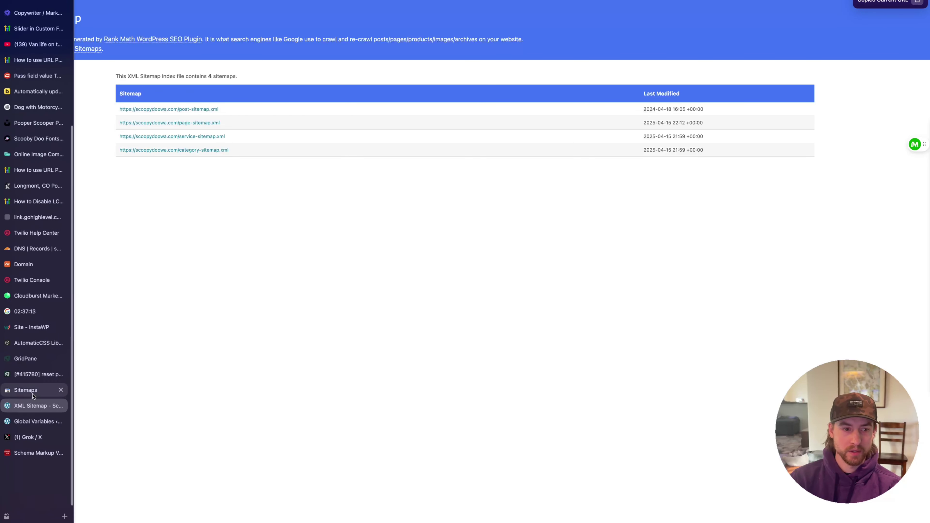
click(33, 395)
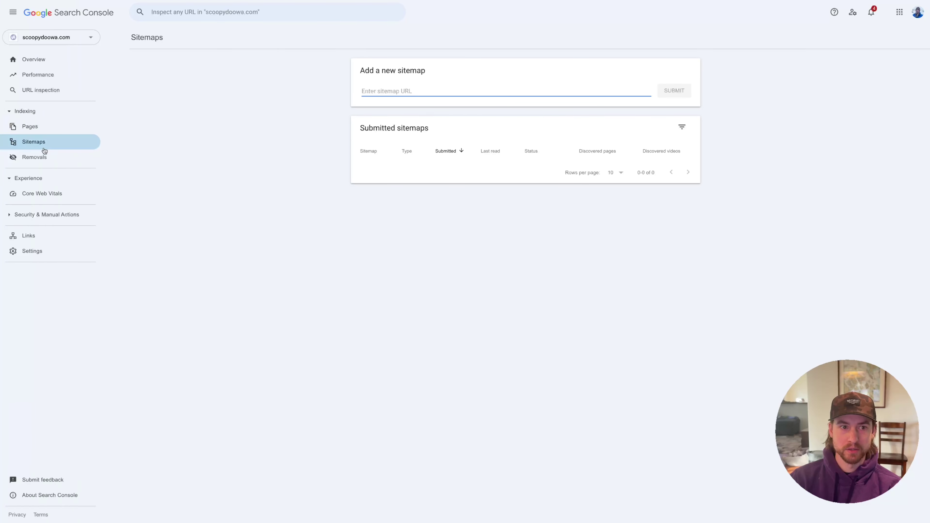
Submit the pasted sitemap_index.xml address, dismiss the confirmation, and open the sitemap_index.xml row
key(ctrl+v)
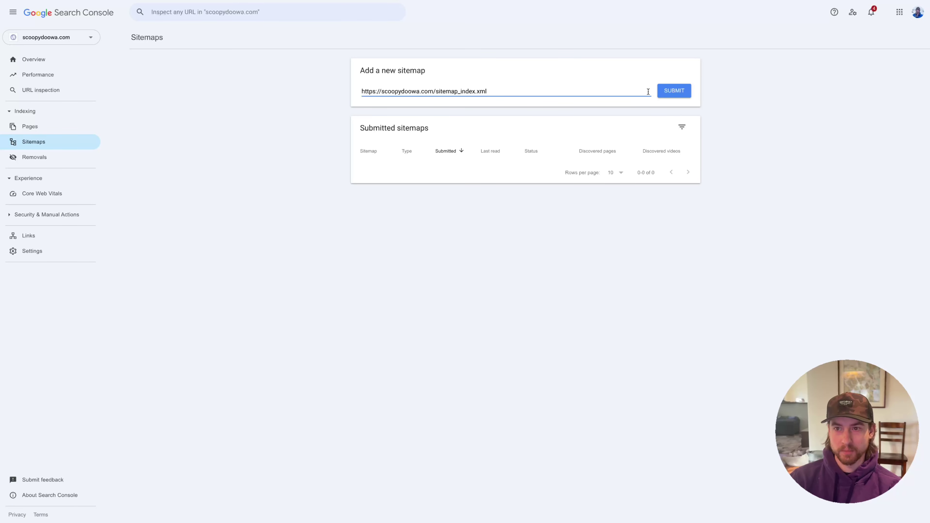
click(680, 94)
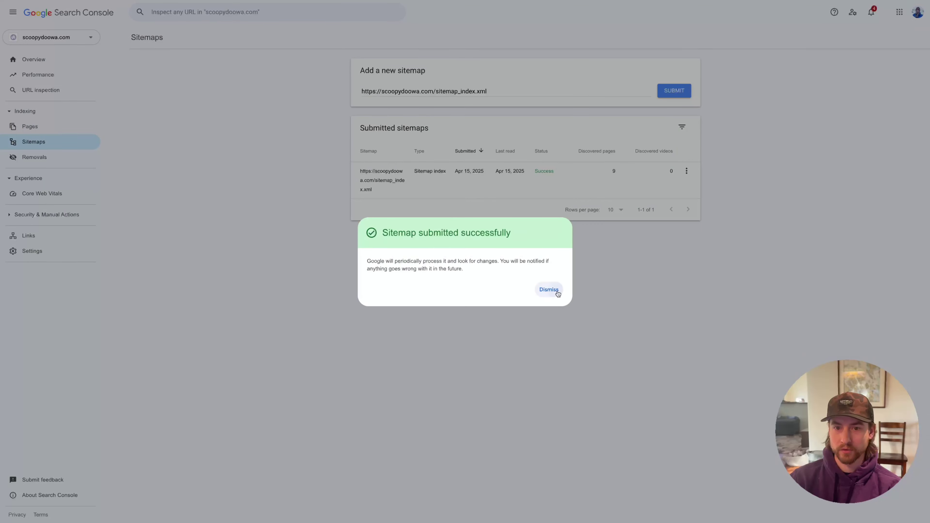
click(558, 293)
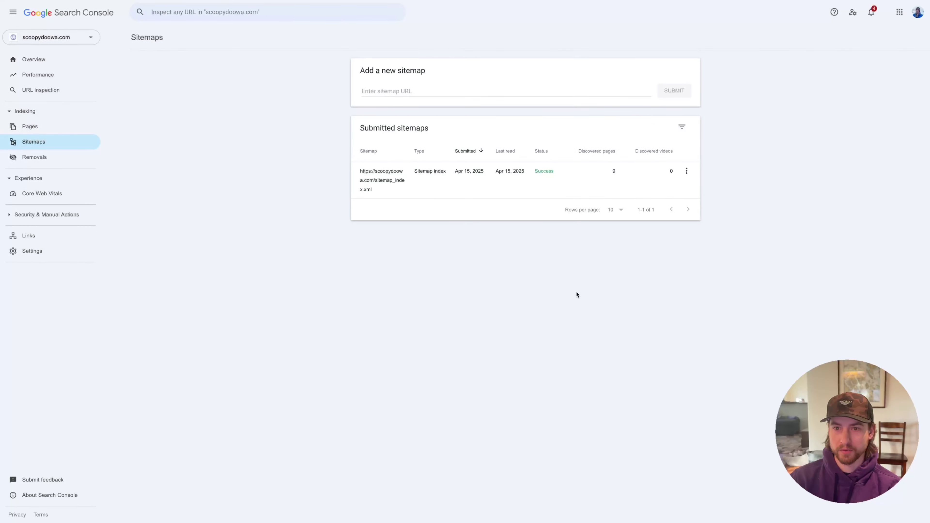
click(415, 177)
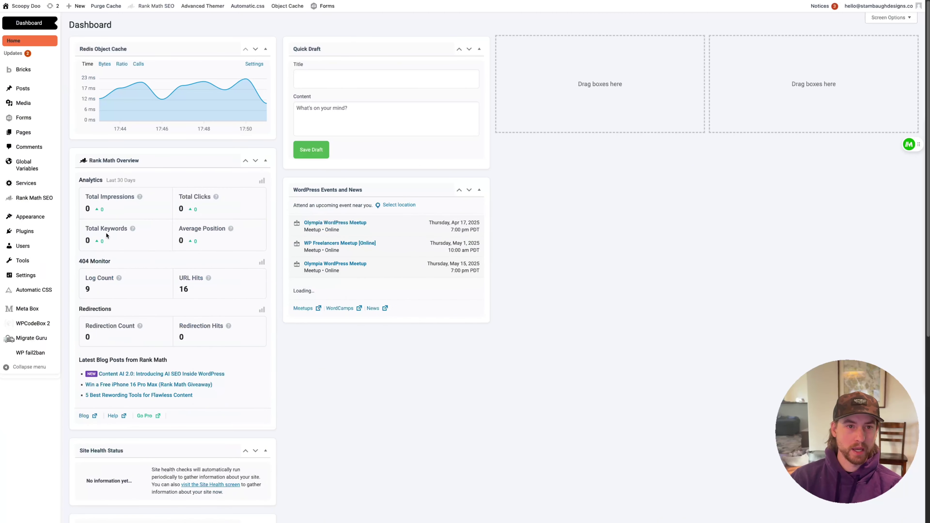
Confirm Services are included in Rank Math's Sitemap Settings, then return to the Search Console sitemap details
mouse_move(40, 198)
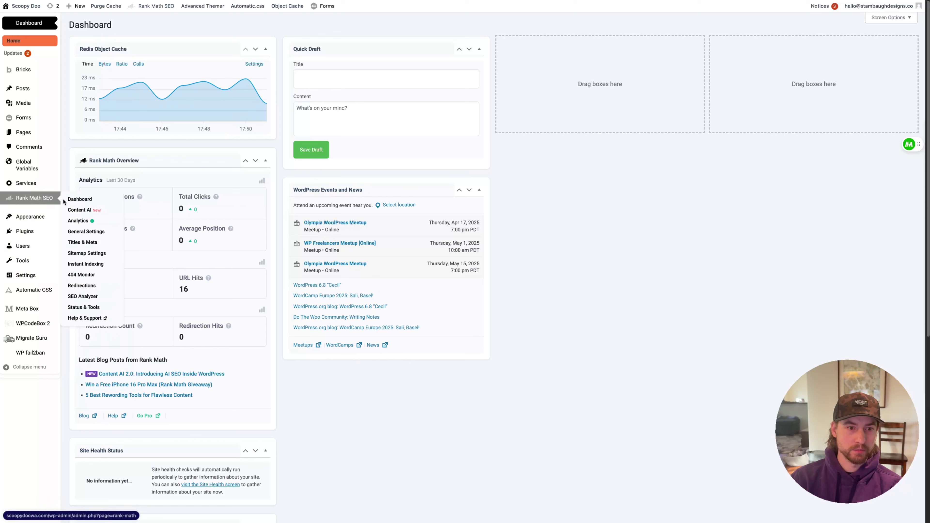
click(92, 258)
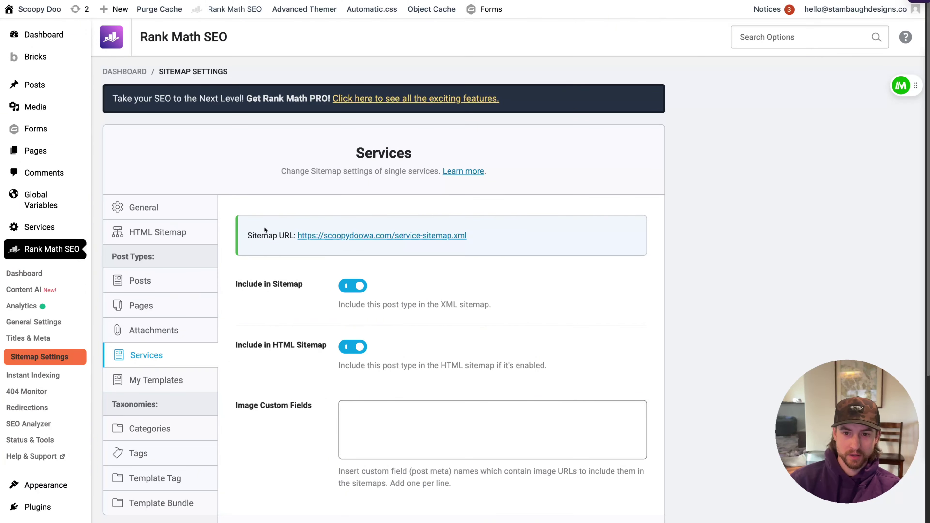
key(ctrl+plus)
key(ctrl+plus)
key(ctrl+plus)
scroll(257, 294, down, 2)
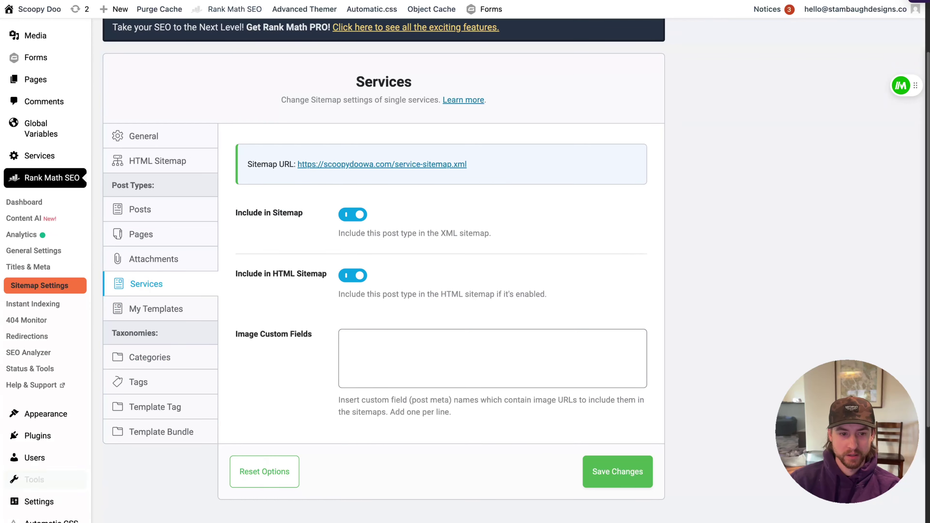
mouse_move(1, 454)
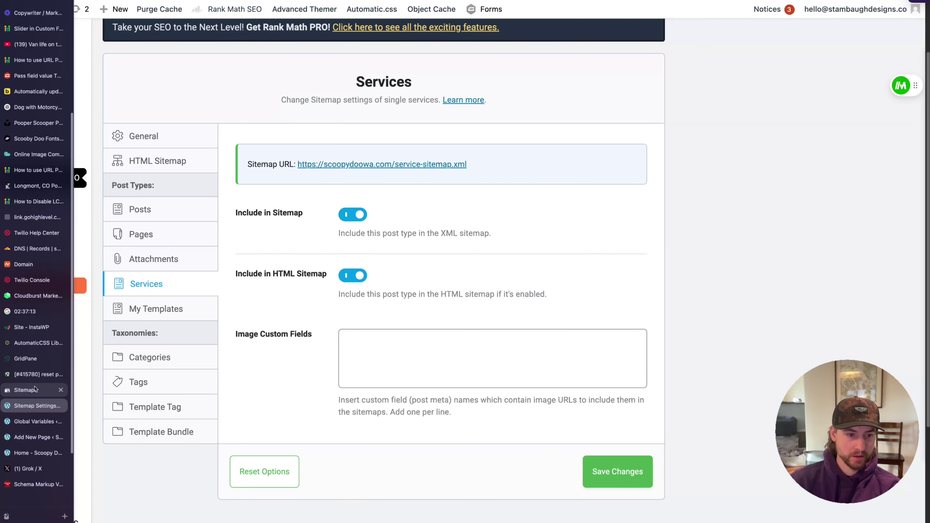
click(26, 390)
Reload the sitemap details so service-sitemap shows Success with 6 URLs, then open Performance
click(687, 282)
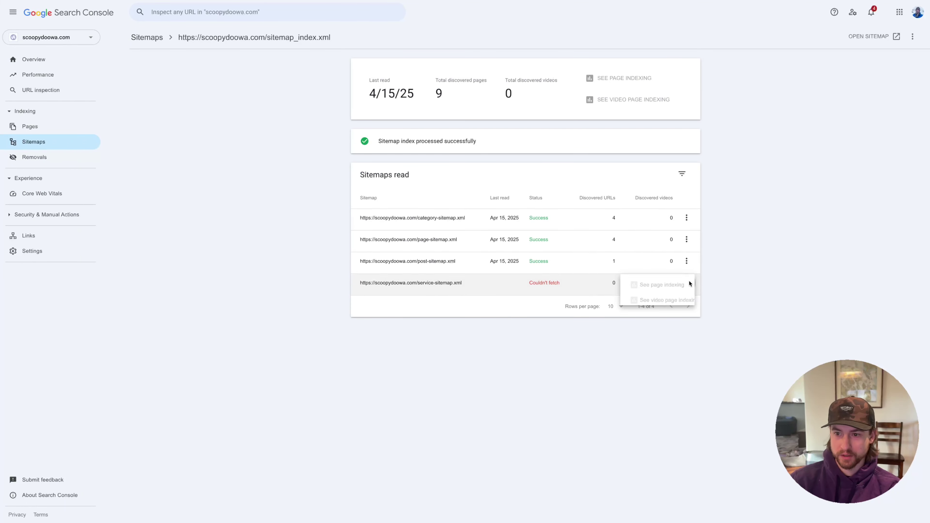
click(448, 303)
key(ctrl+r)
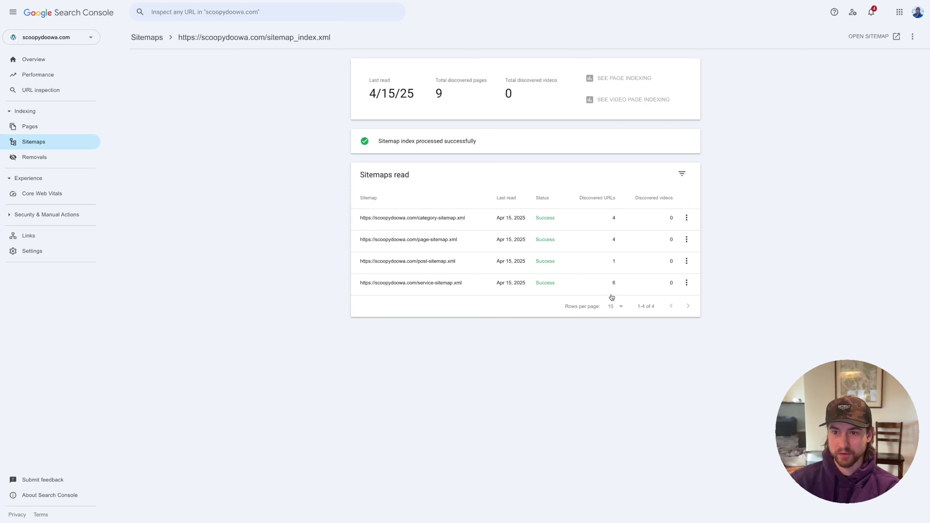
click(49, 75)
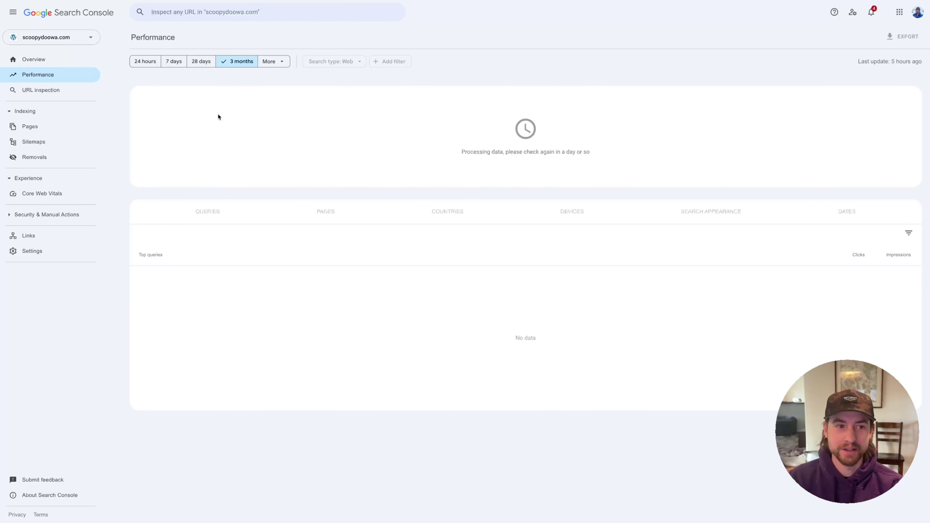
key(super+Tab)
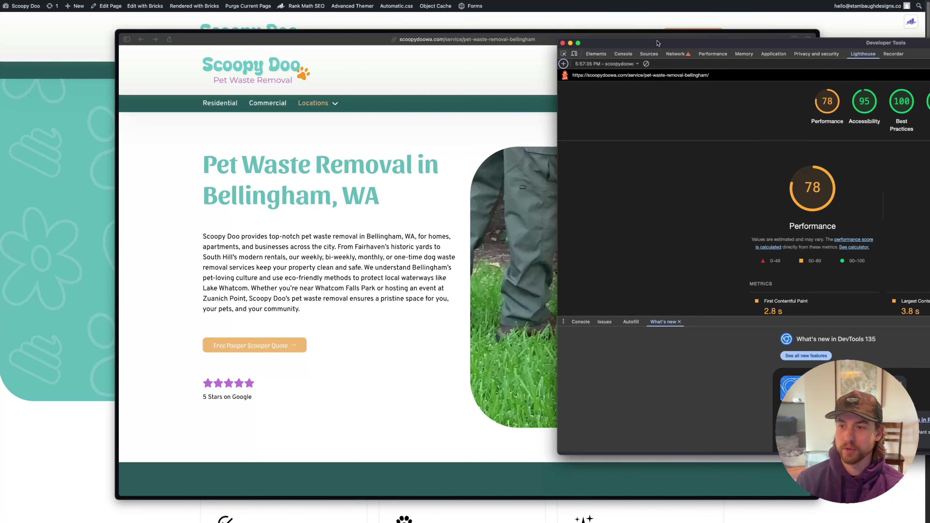
click(713, 53)
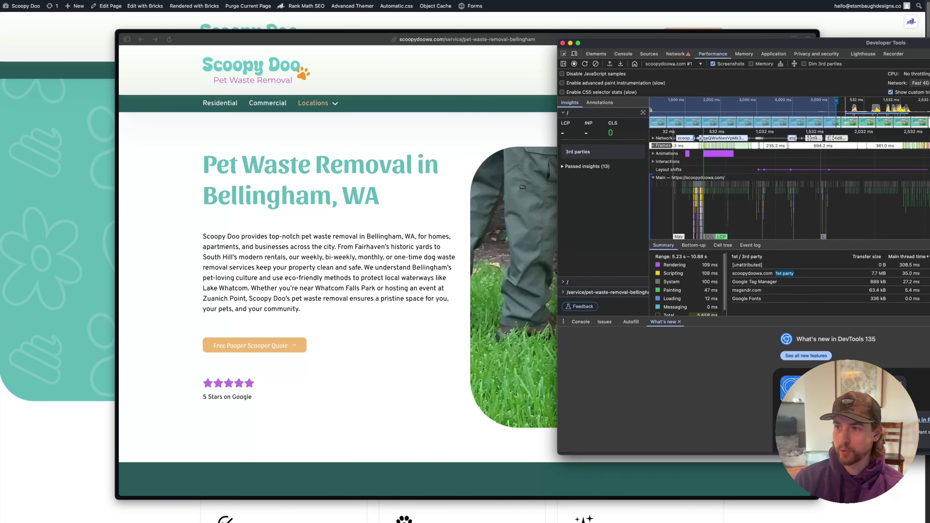
click(919, 83)
key(Escape)
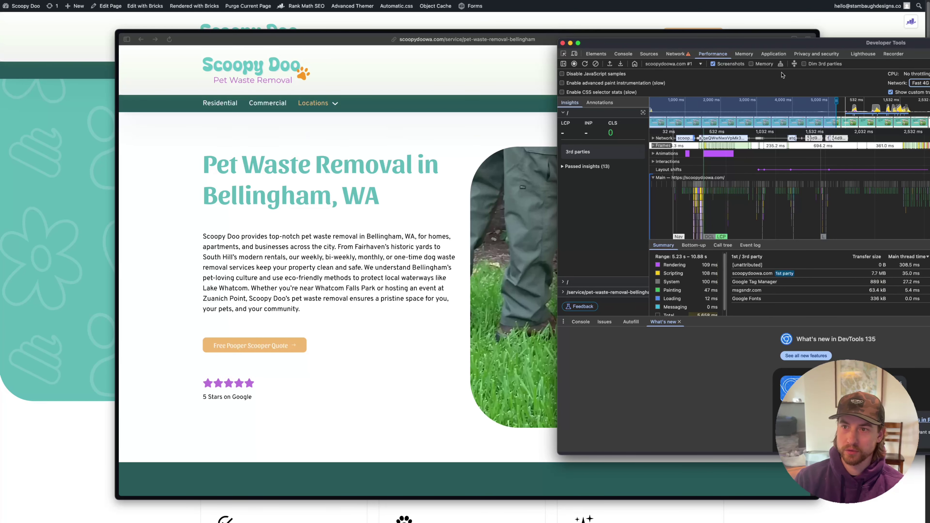
click(863, 53)
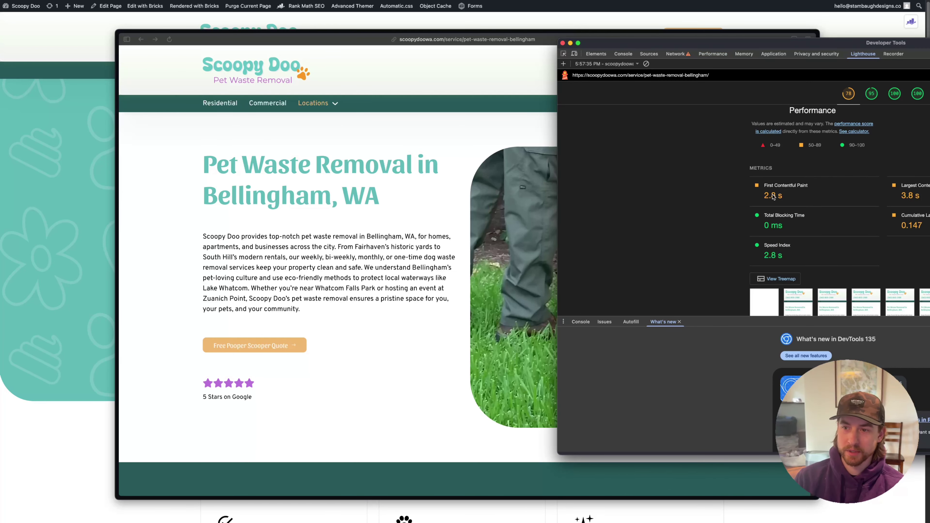
scroll(806, 197, down, 15)
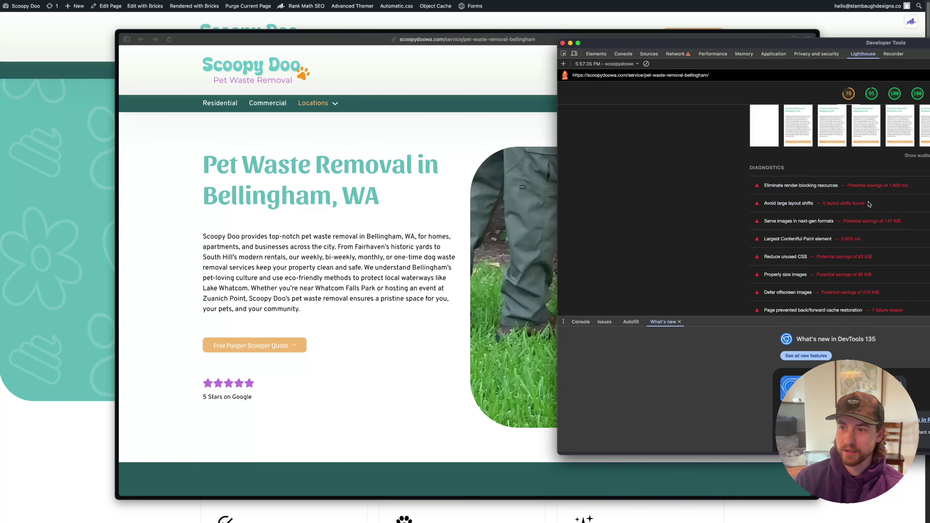
scroll(870, 204, up, 5)
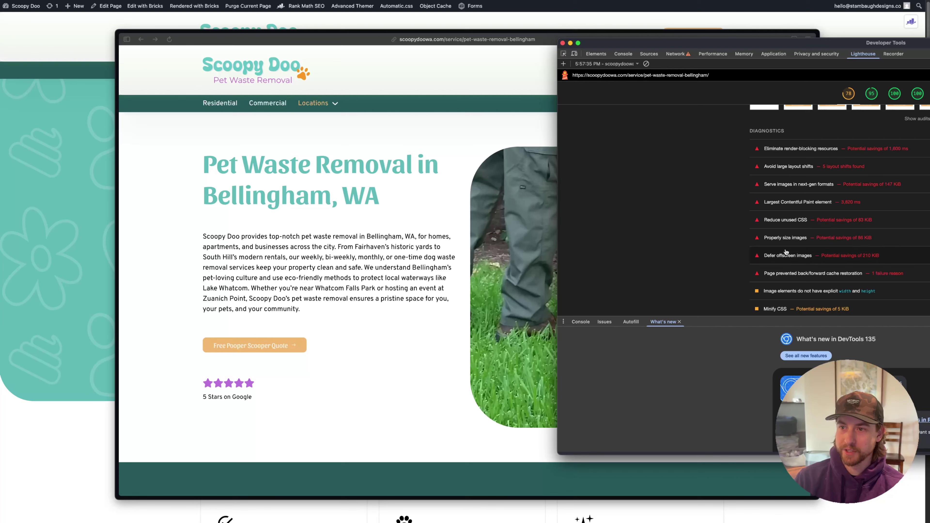
scroll(786, 253, up, 10)
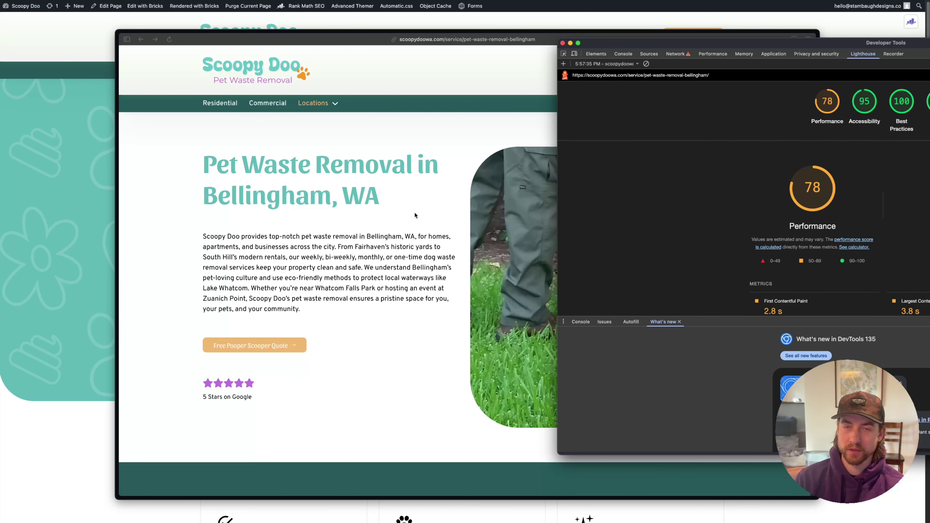